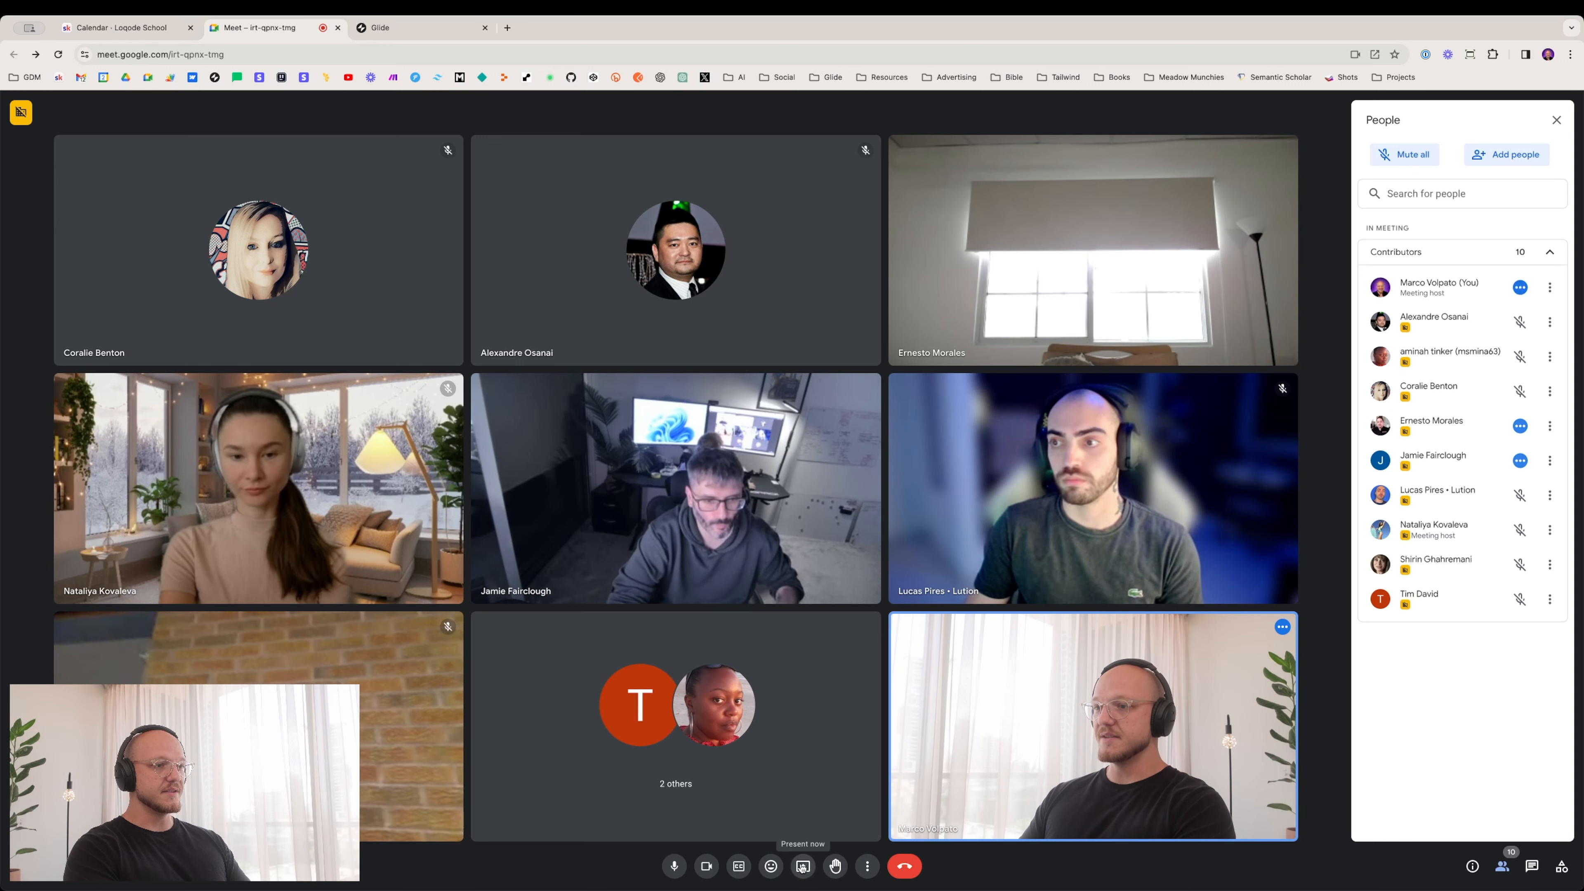
# Step: Share the Glide browser tab with the Google Meet call, including its tab audio
pyautogui.click(803, 865)
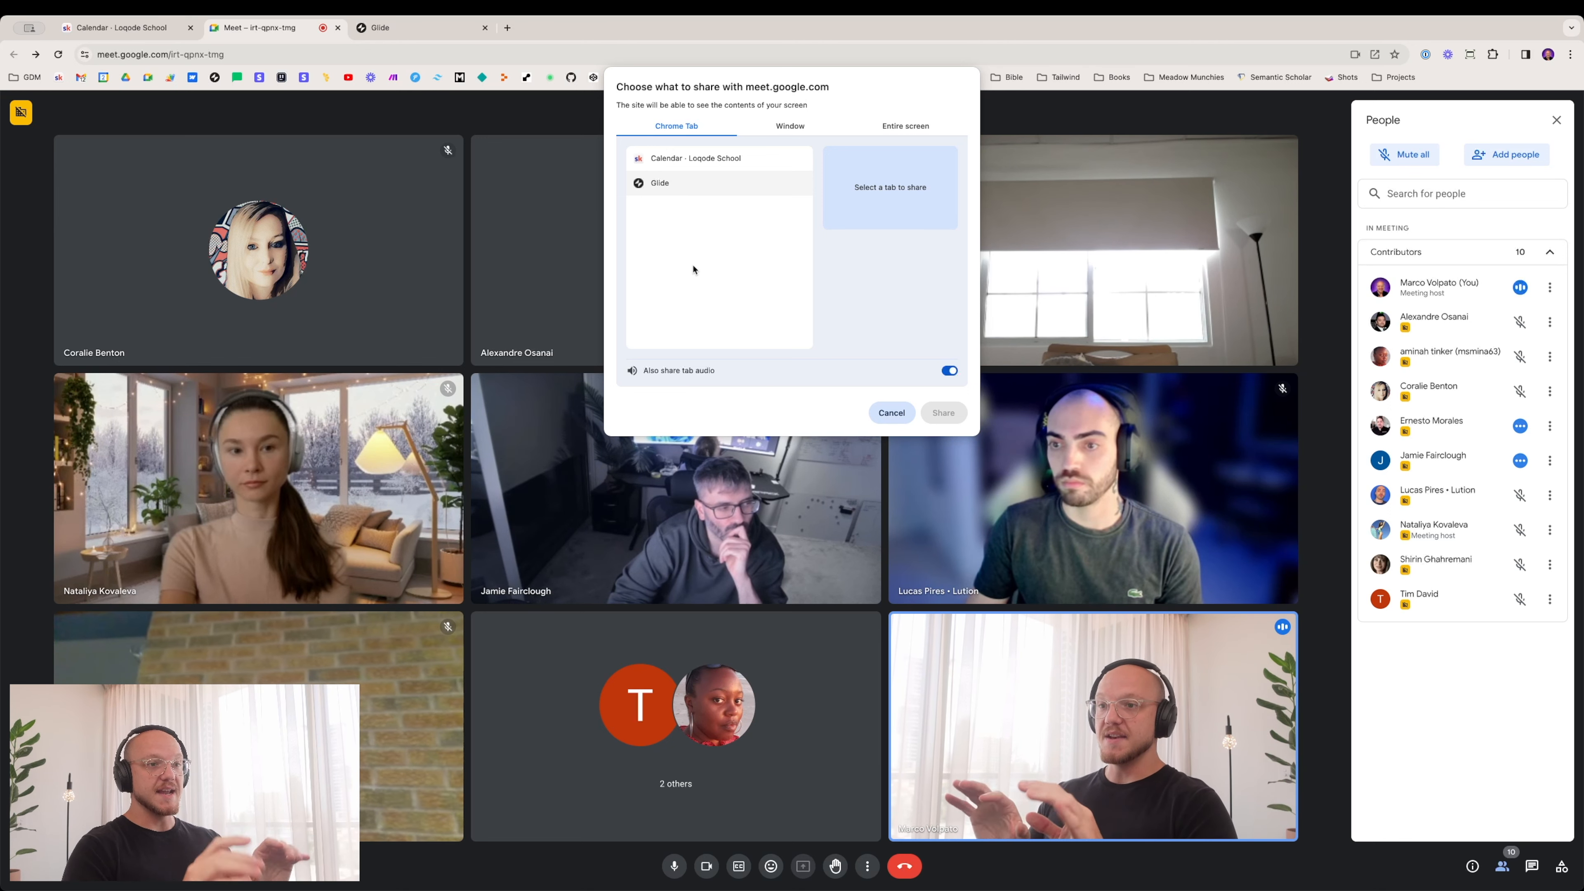
pyautogui.click(698, 184)
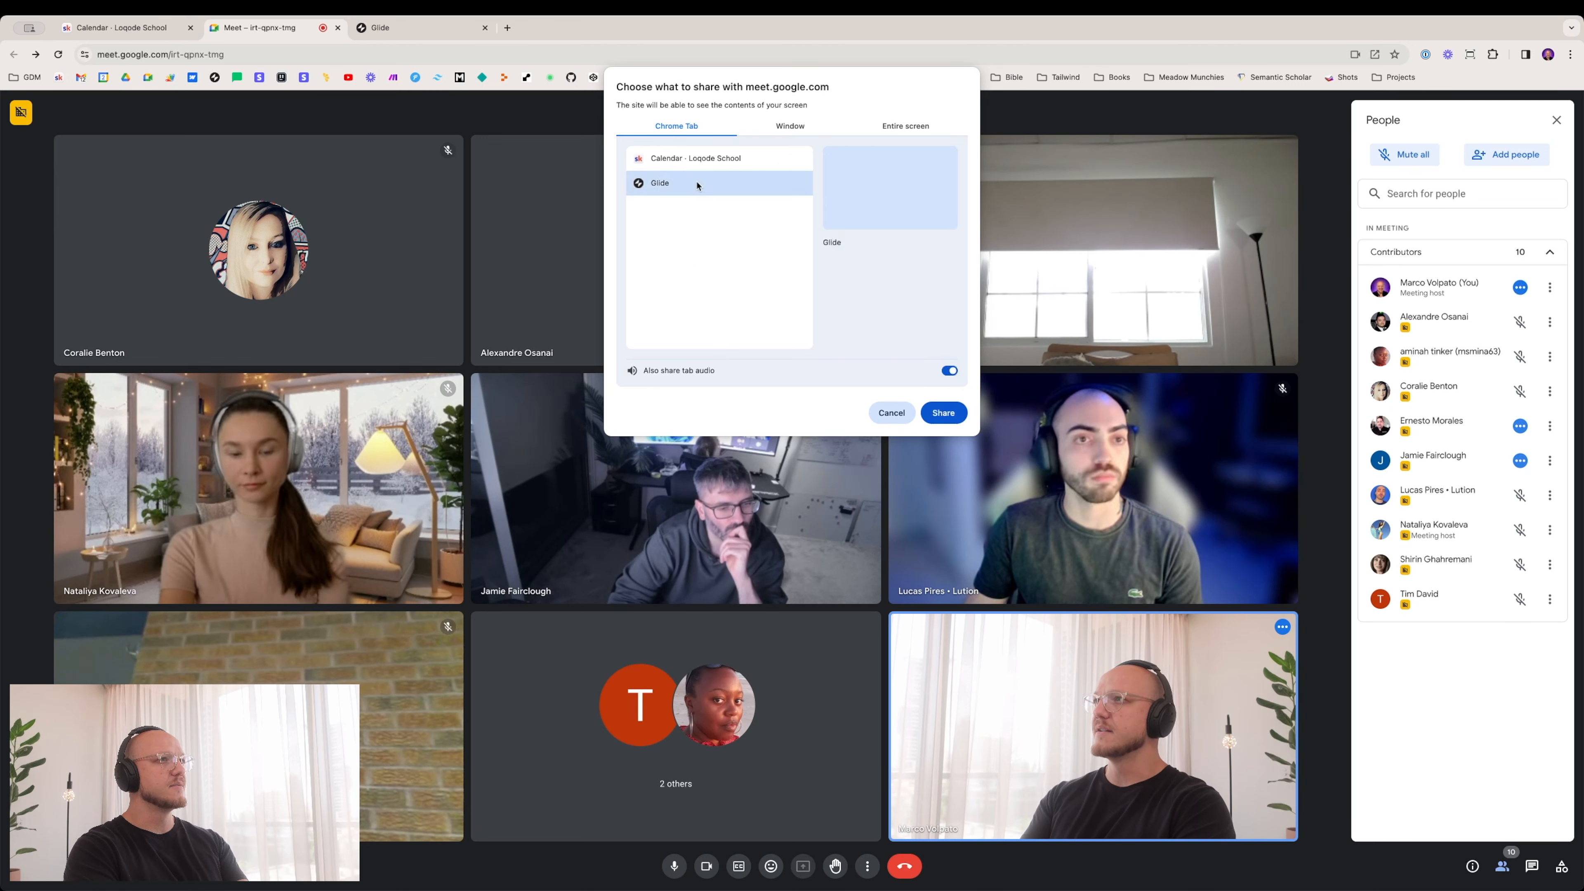
pyautogui.click(943, 413)
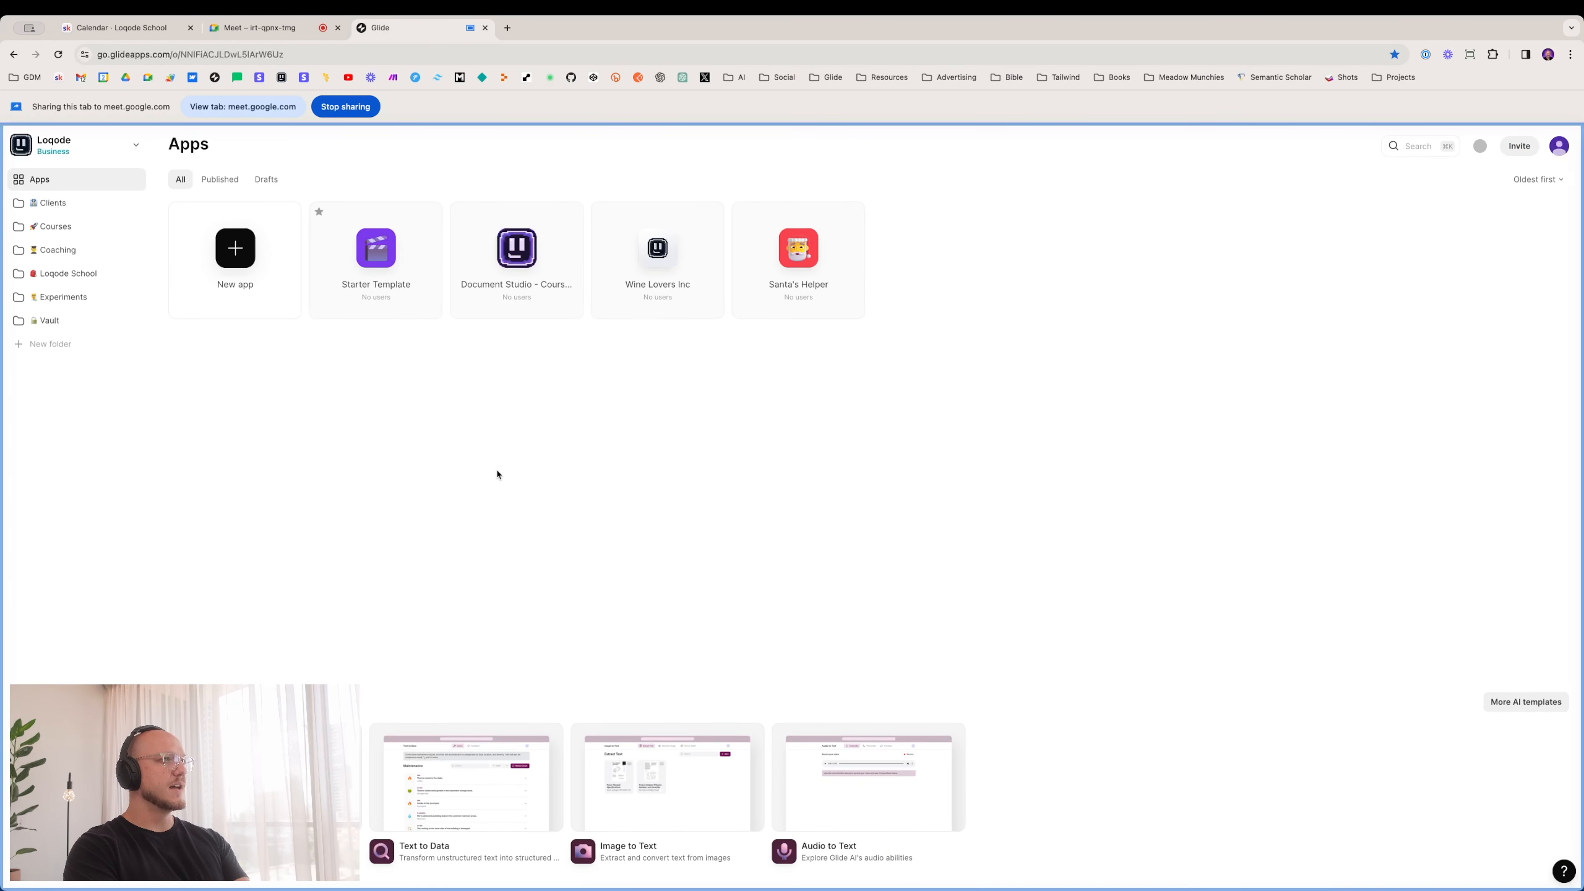
# Step: Duplicate the Starter Template app, copying its sheet instead of keeping the same one
pyautogui.press('super+equal')
pyautogui.press('super+equal')
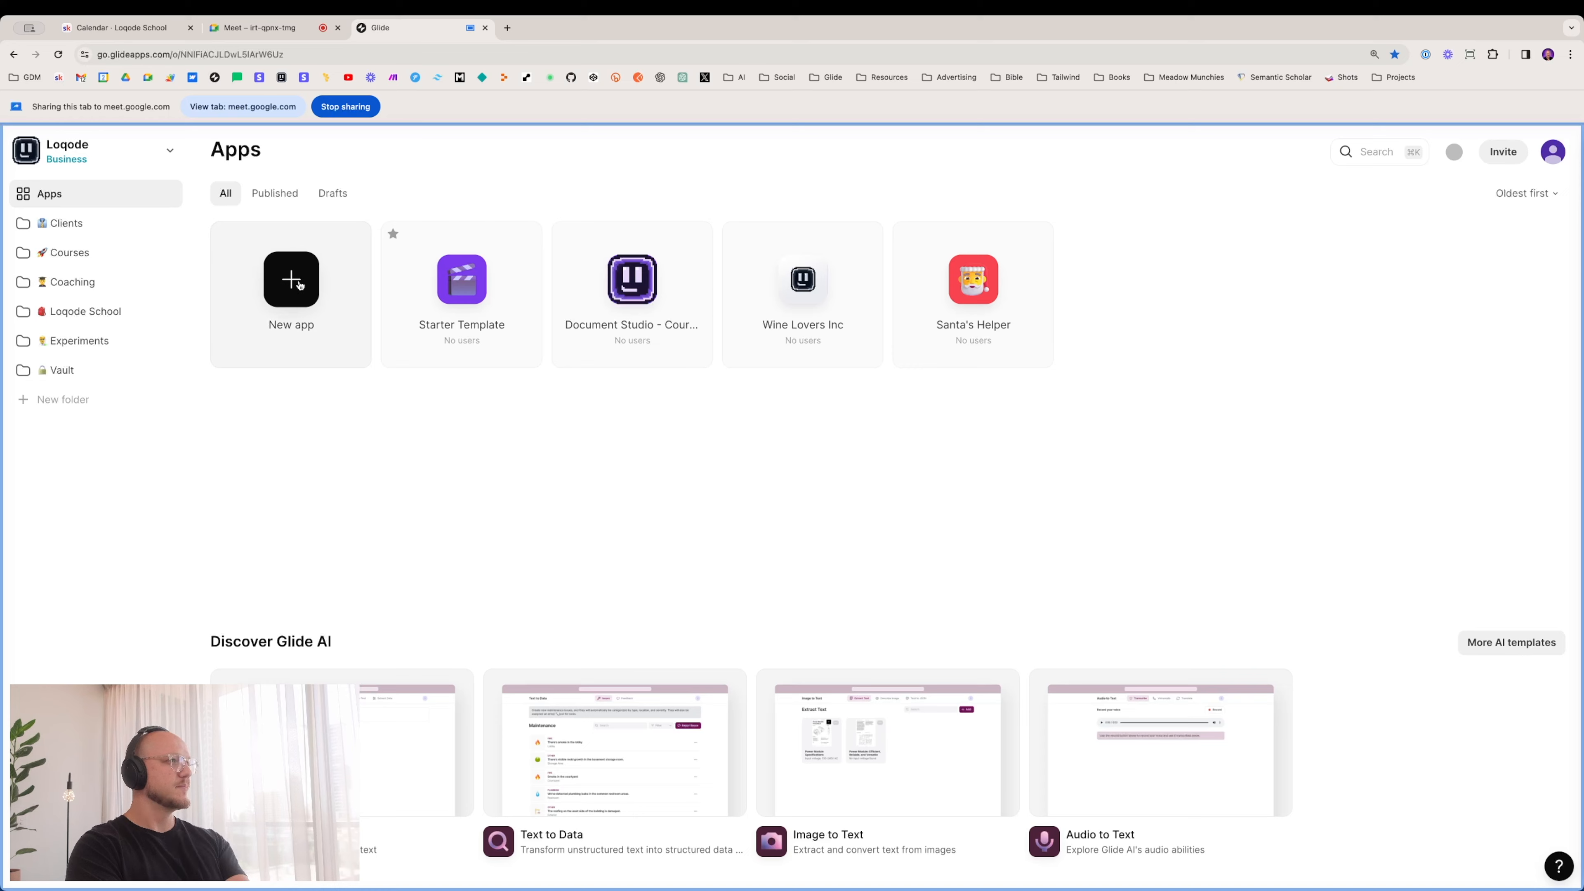
pyautogui.click(286, 283)
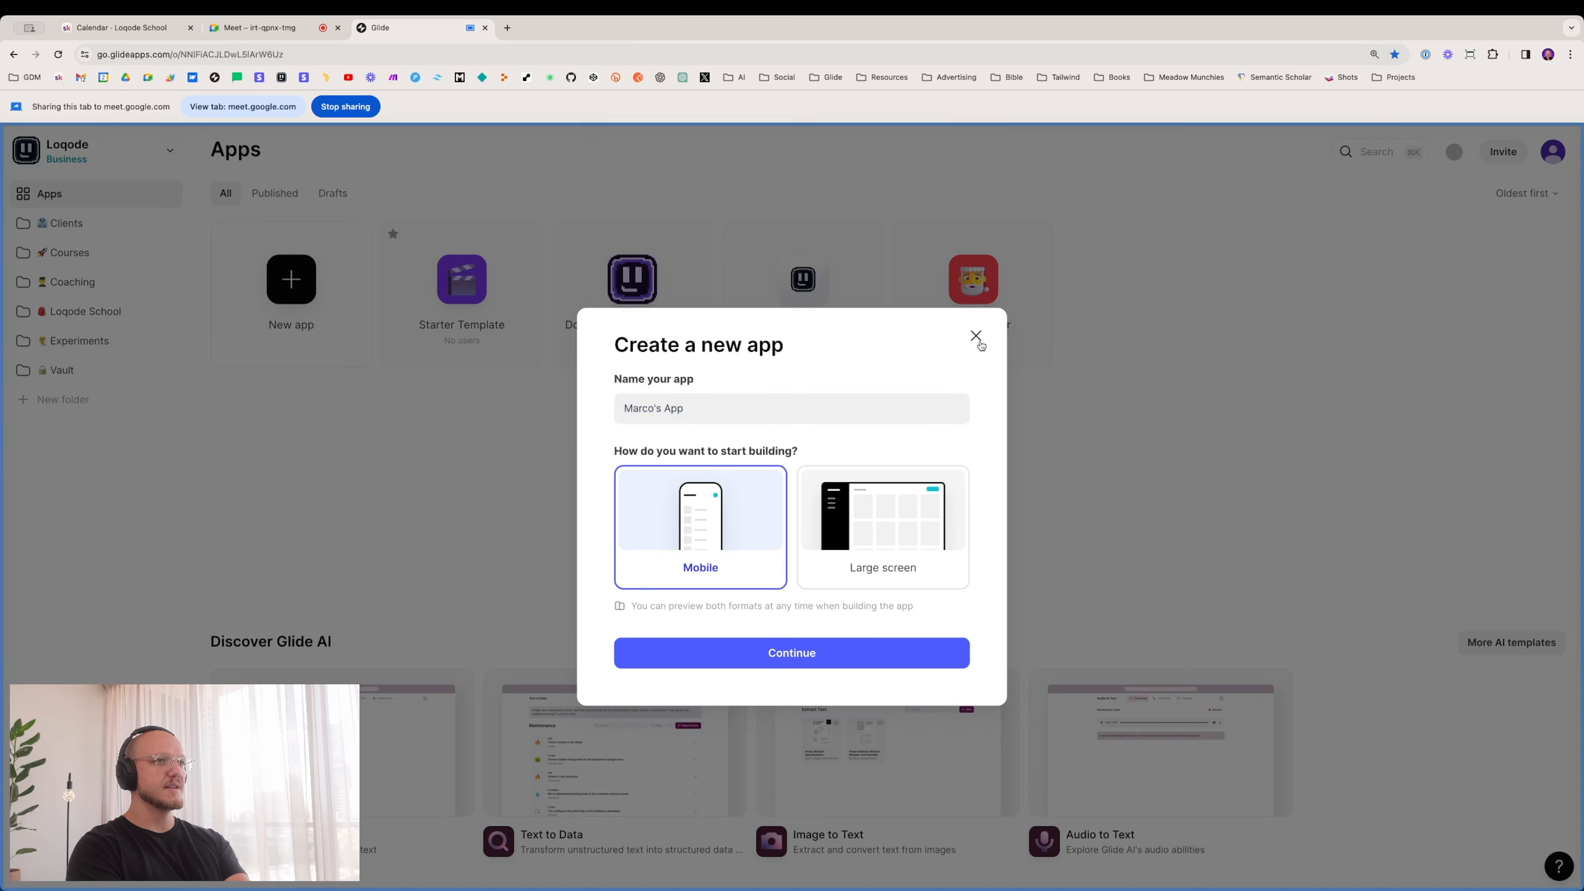
pyautogui.click(976, 335)
pyautogui.click(526, 243)
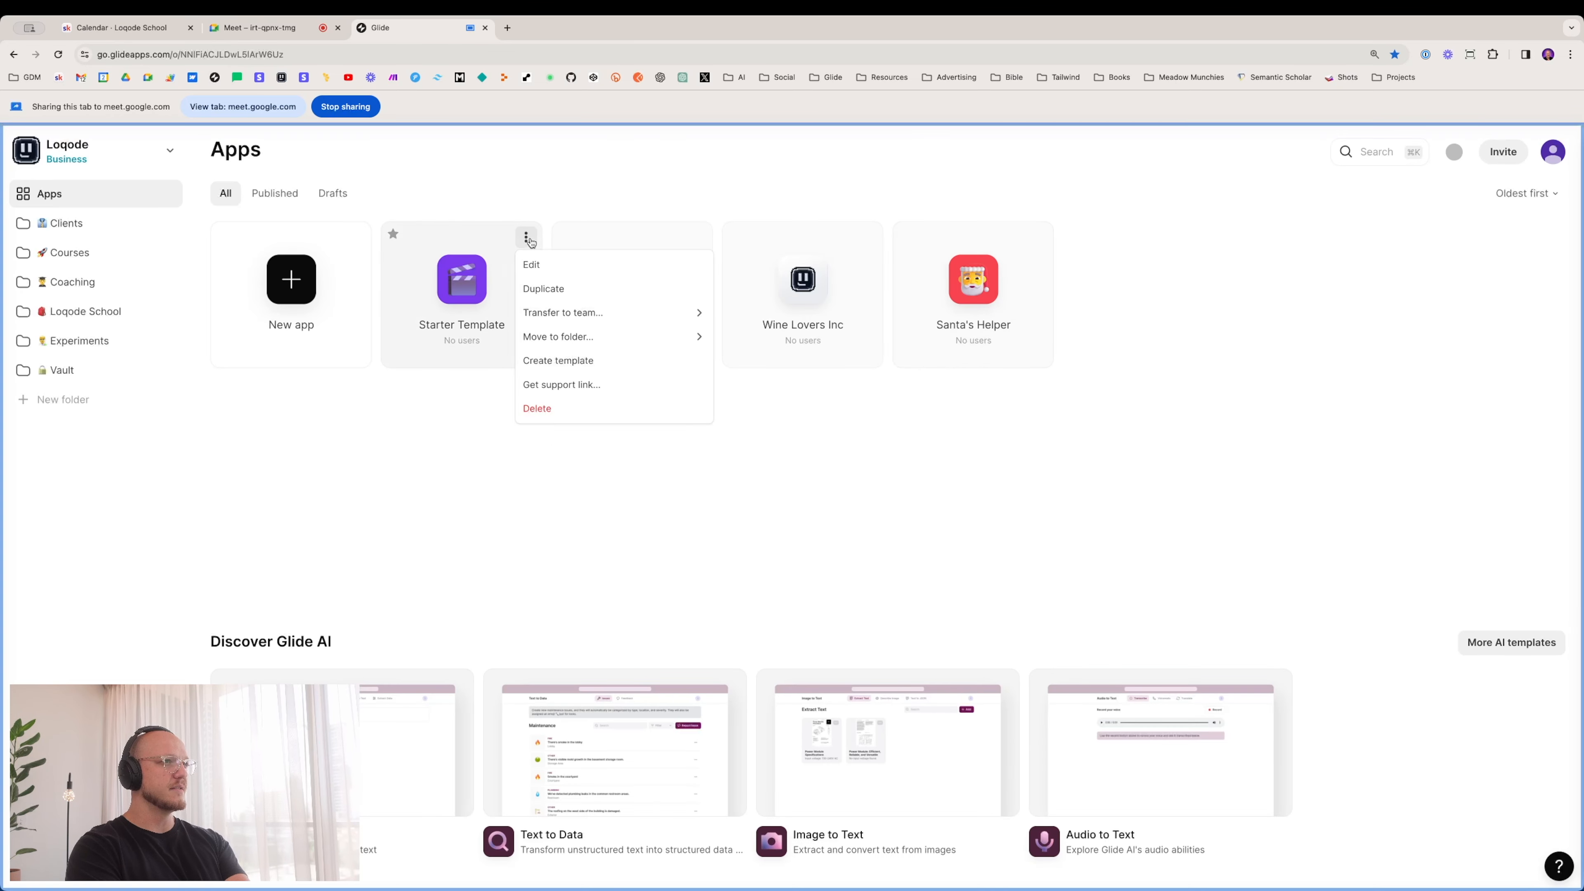
pyautogui.click(545, 288)
pyautogui.click(886, 487)
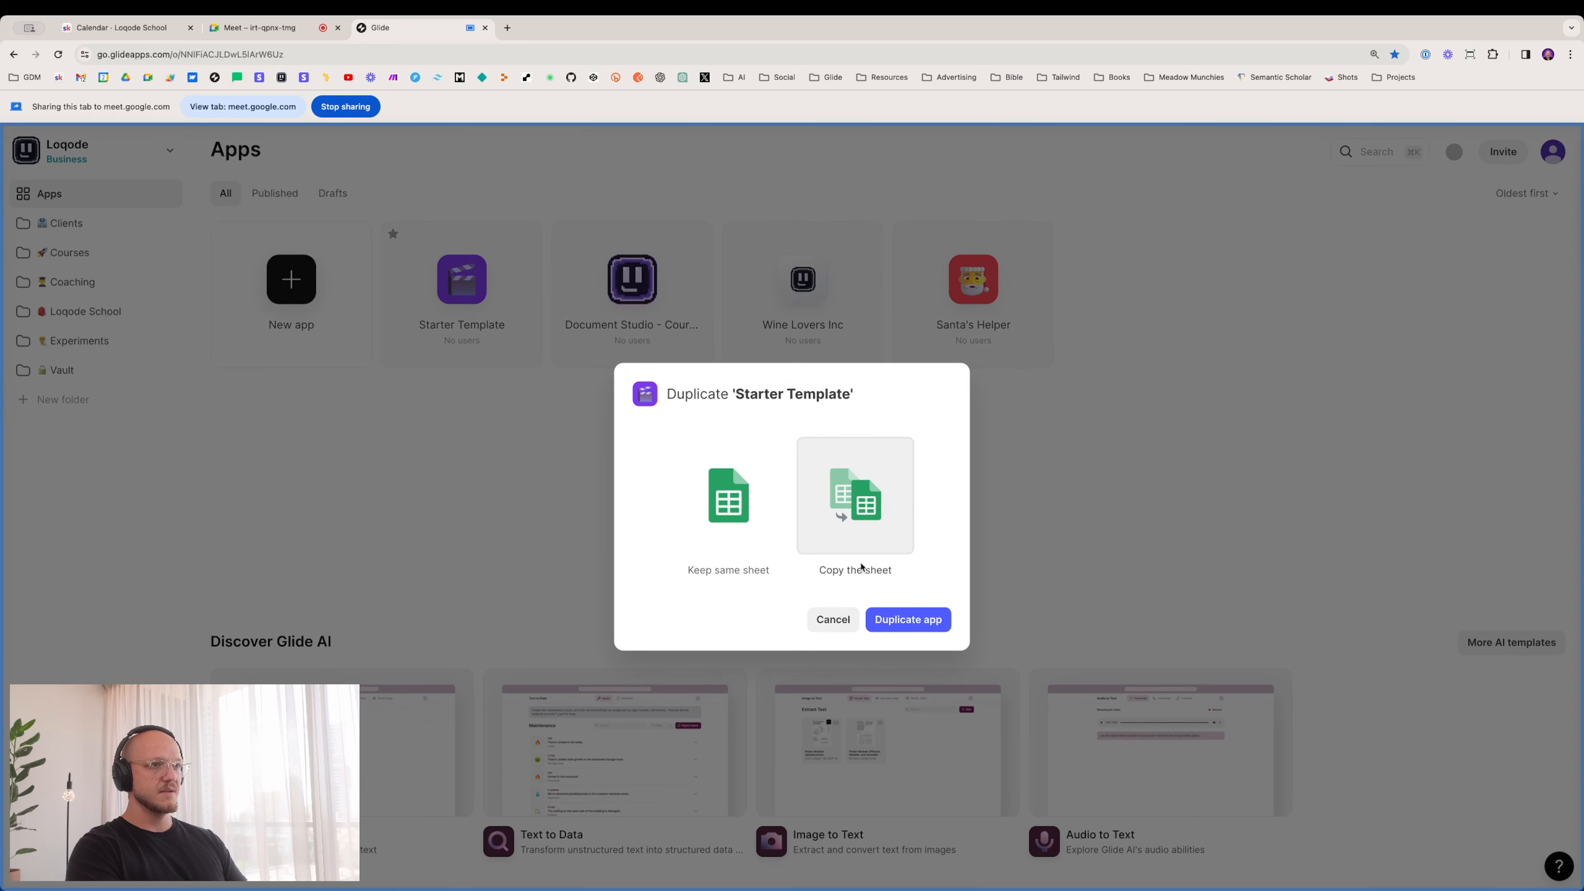
pyautogui.click(901, 621)
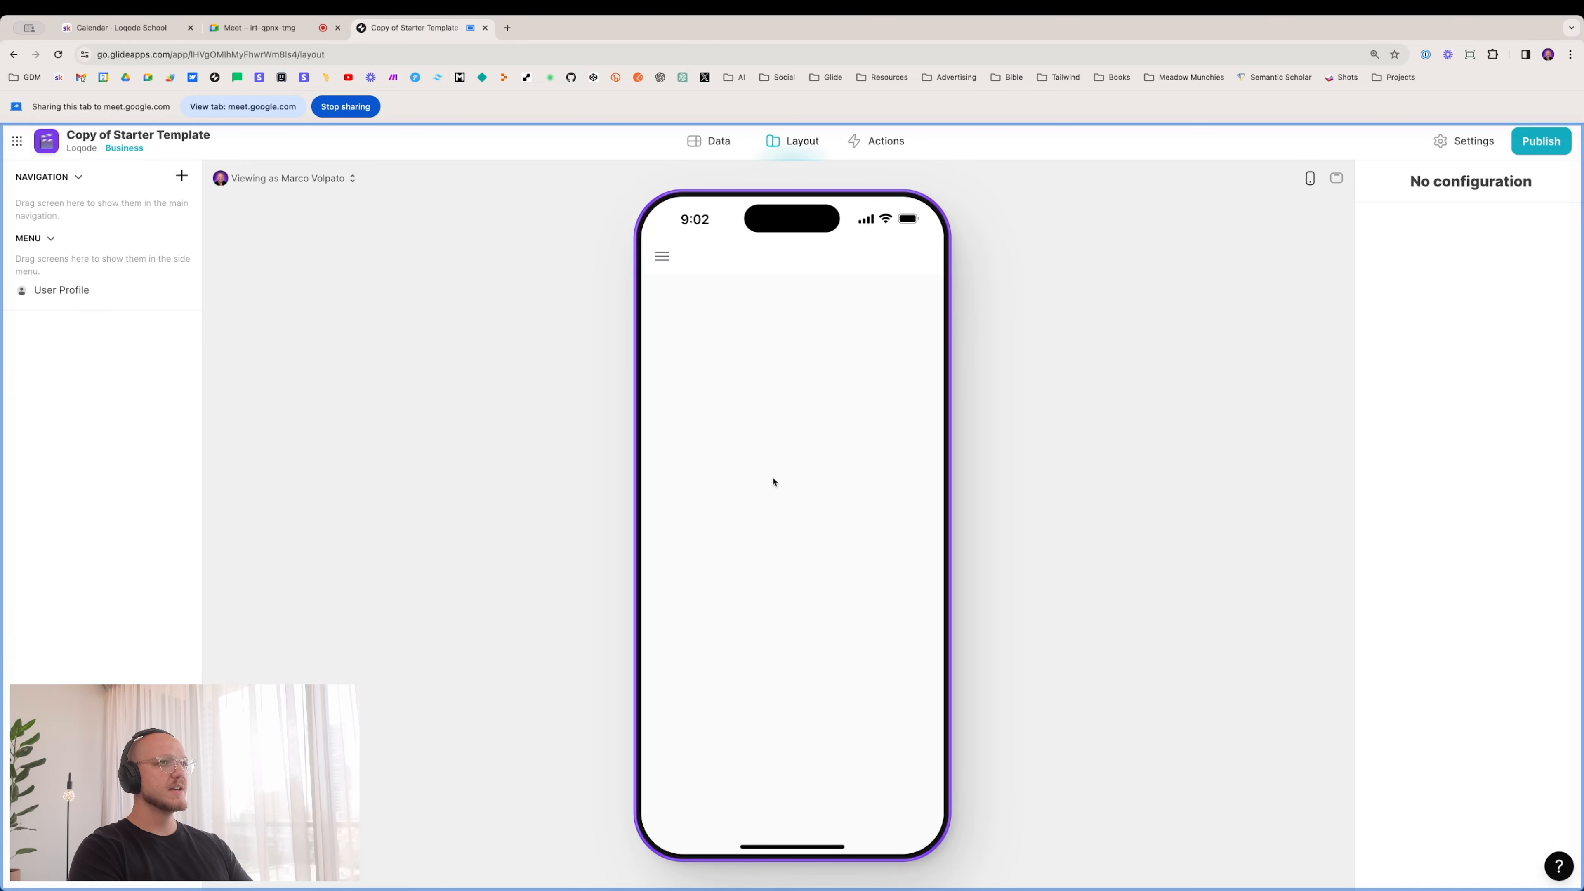
# Step: Add a text column named Image/URL to the Users data table and save it
pyautogui.click(719, 140)
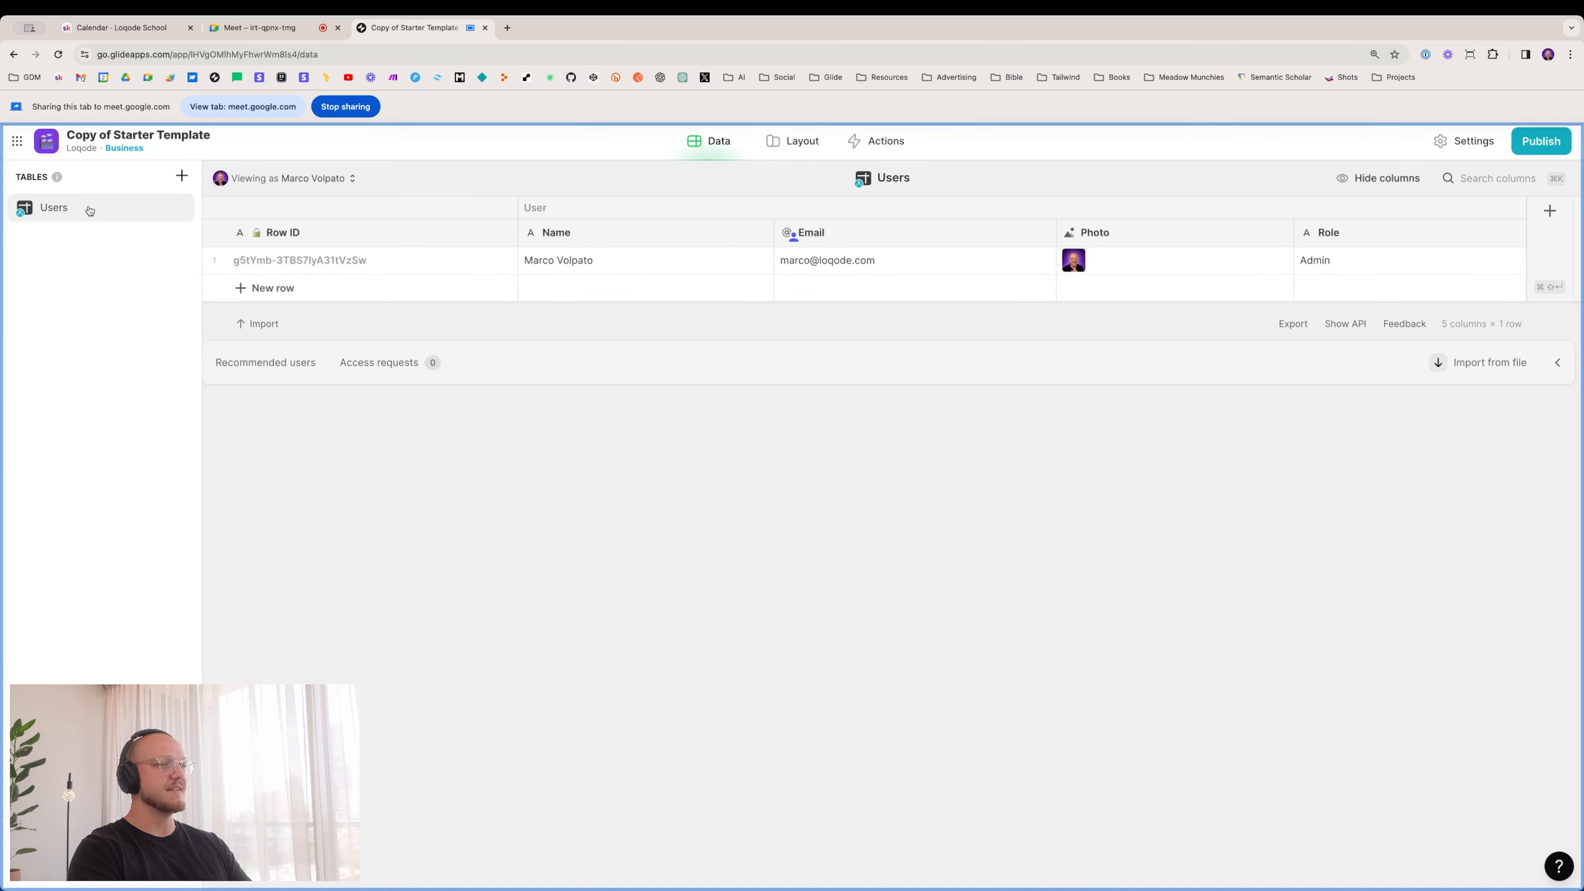
pyautogui.click(801, 145)
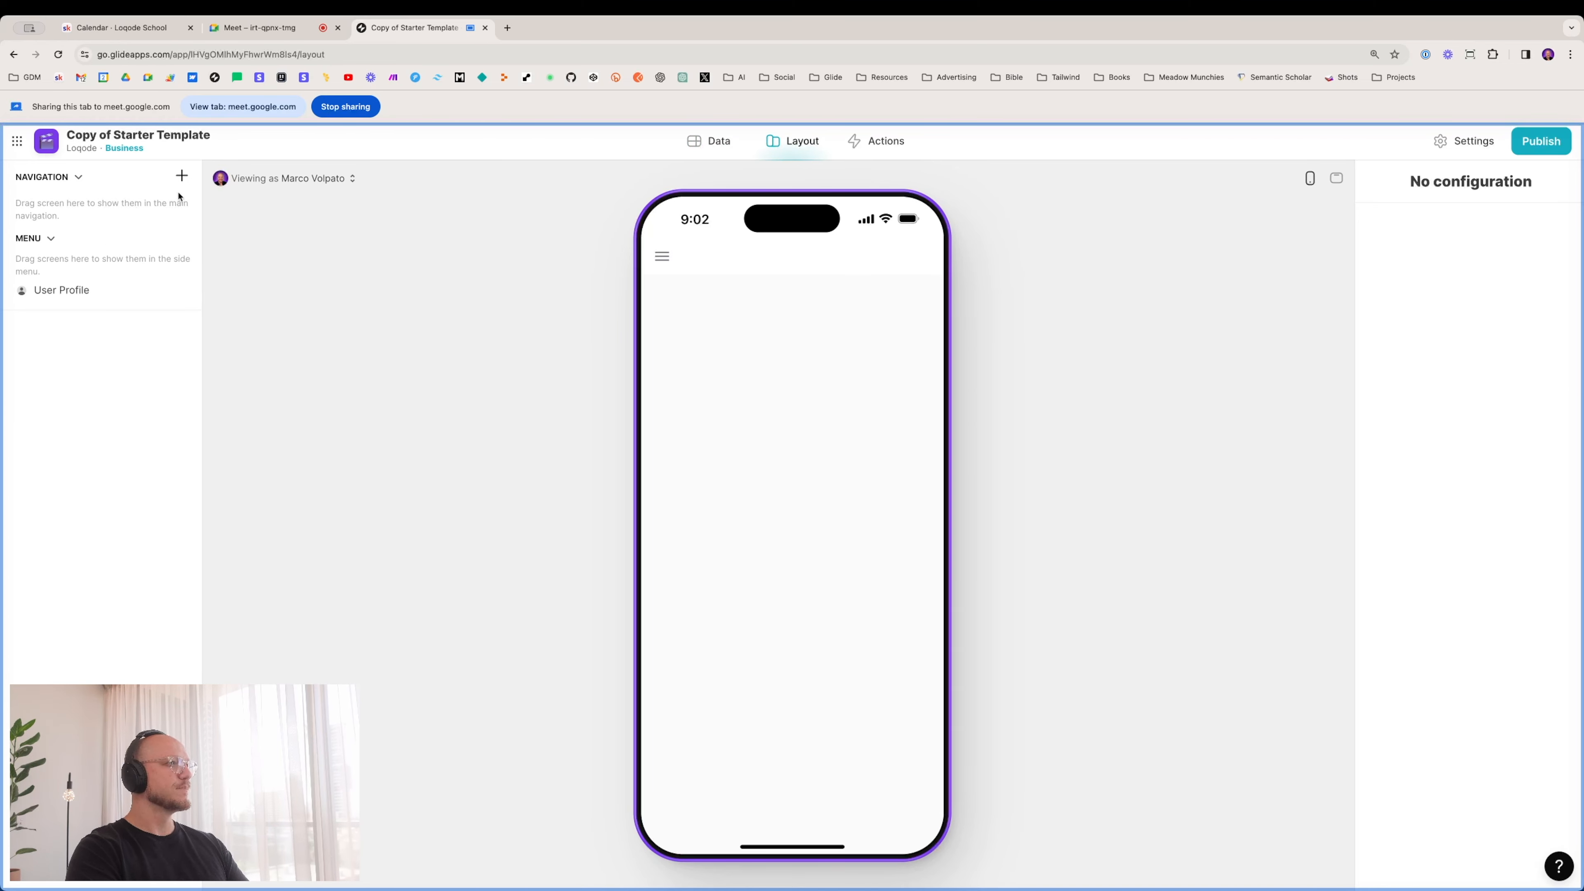
pyautogui.click(728, 145)
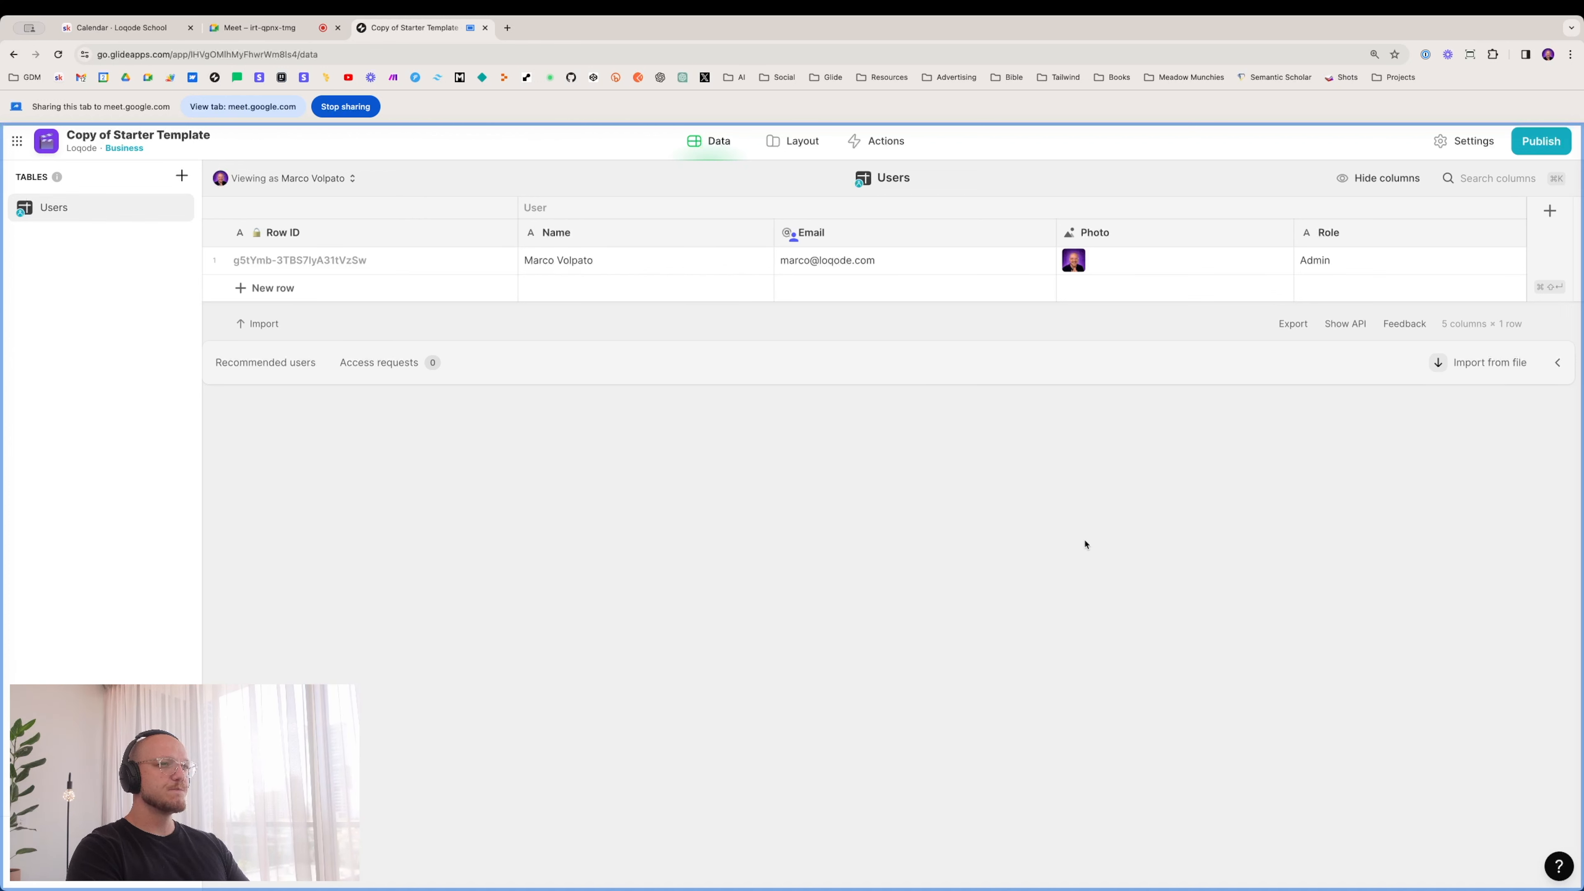
pyautogui.click(1539, 233)
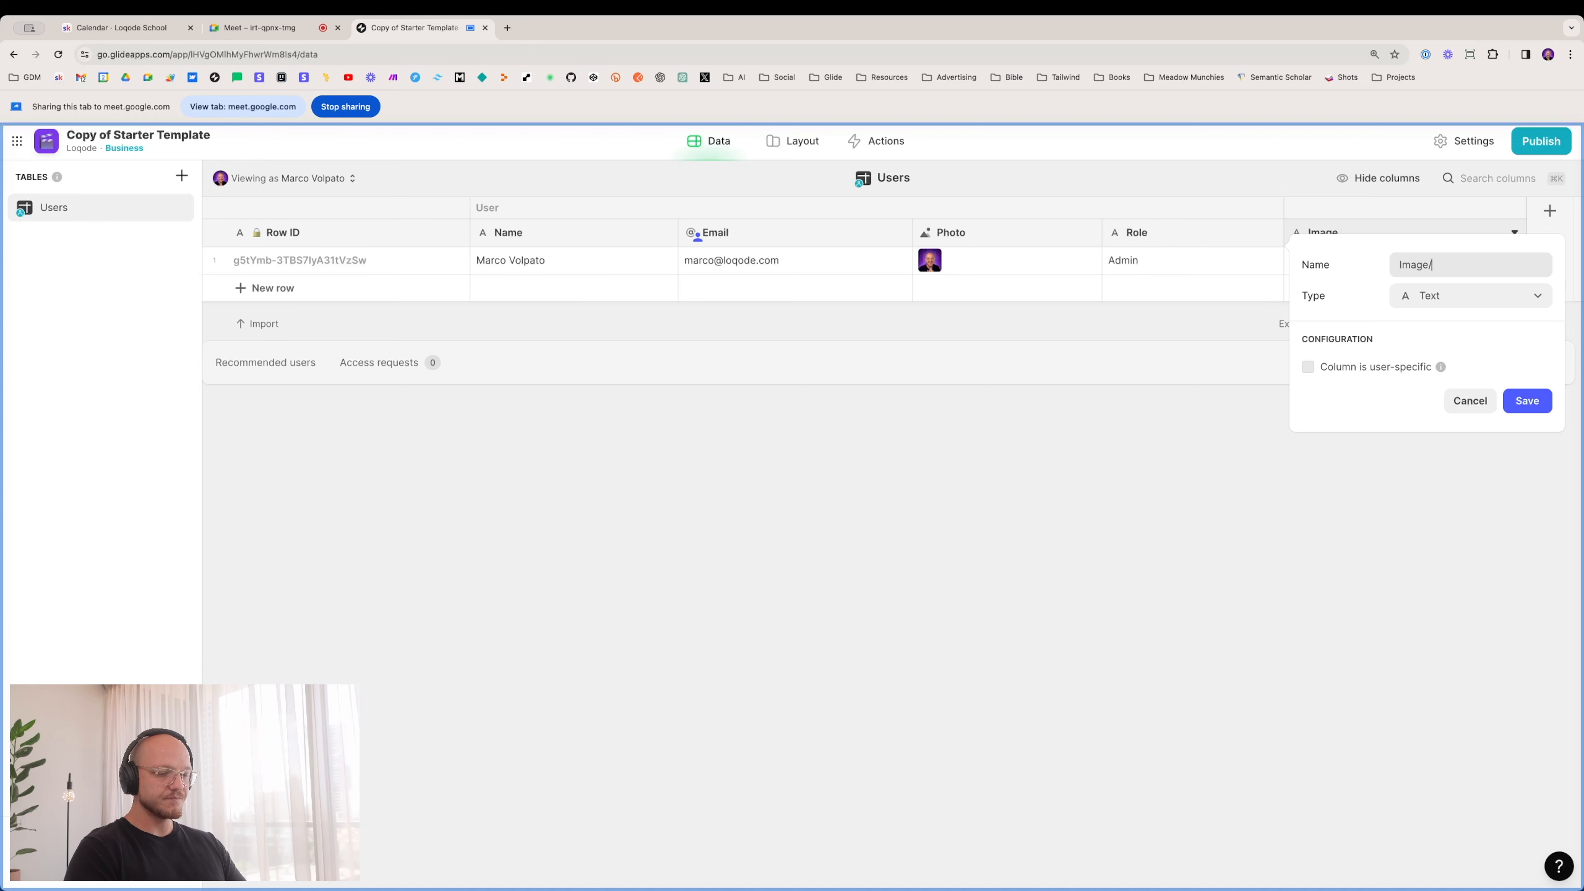
pyautogui.write('URL')
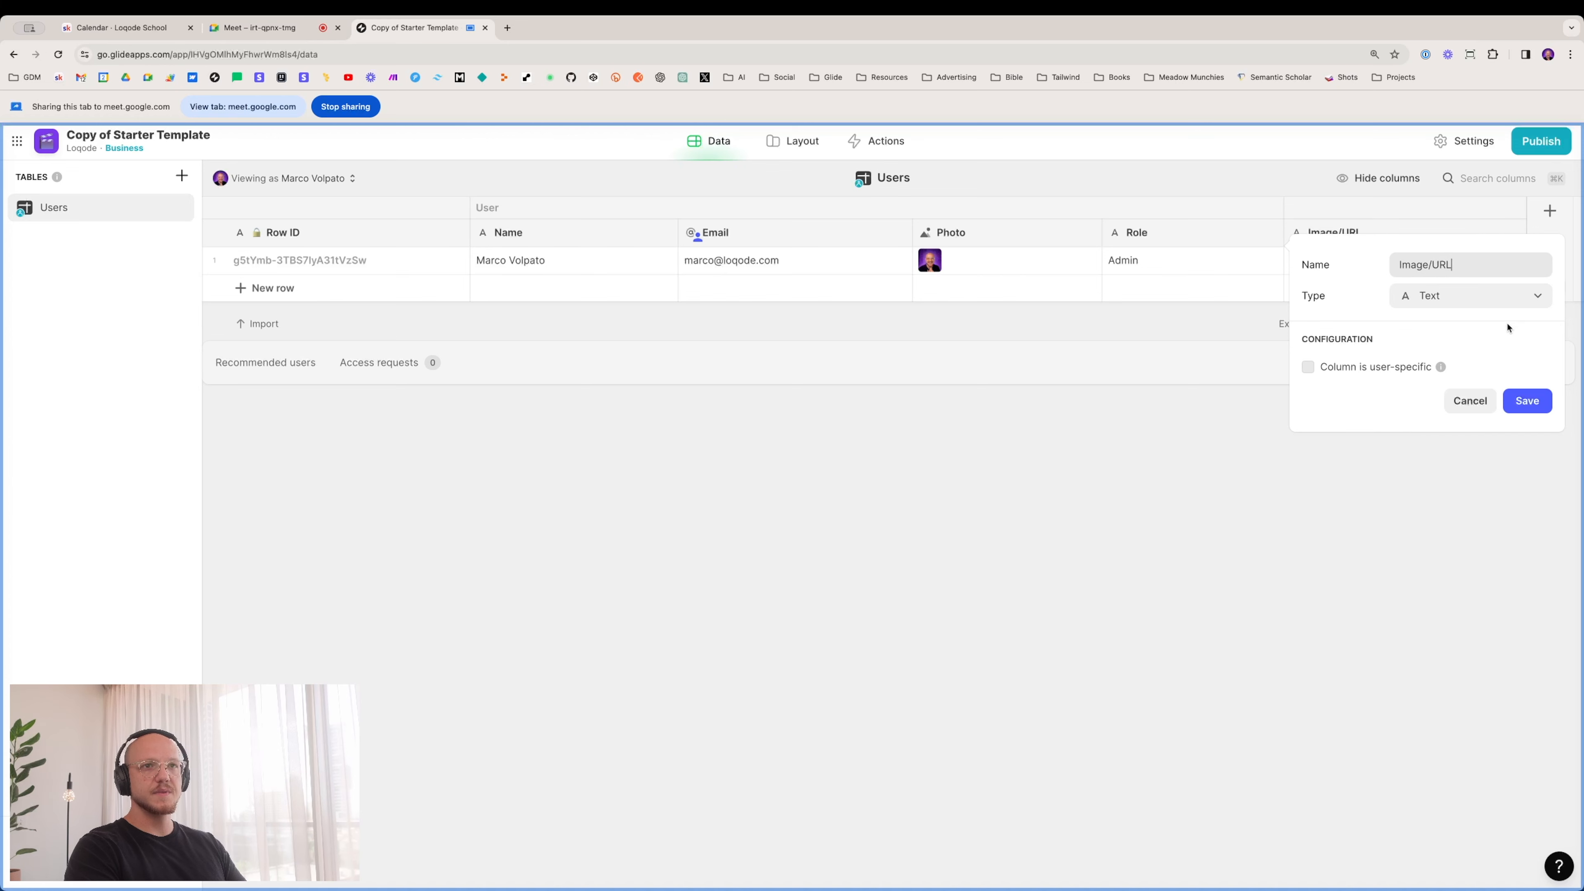
pyautogui.click(1525, 403)
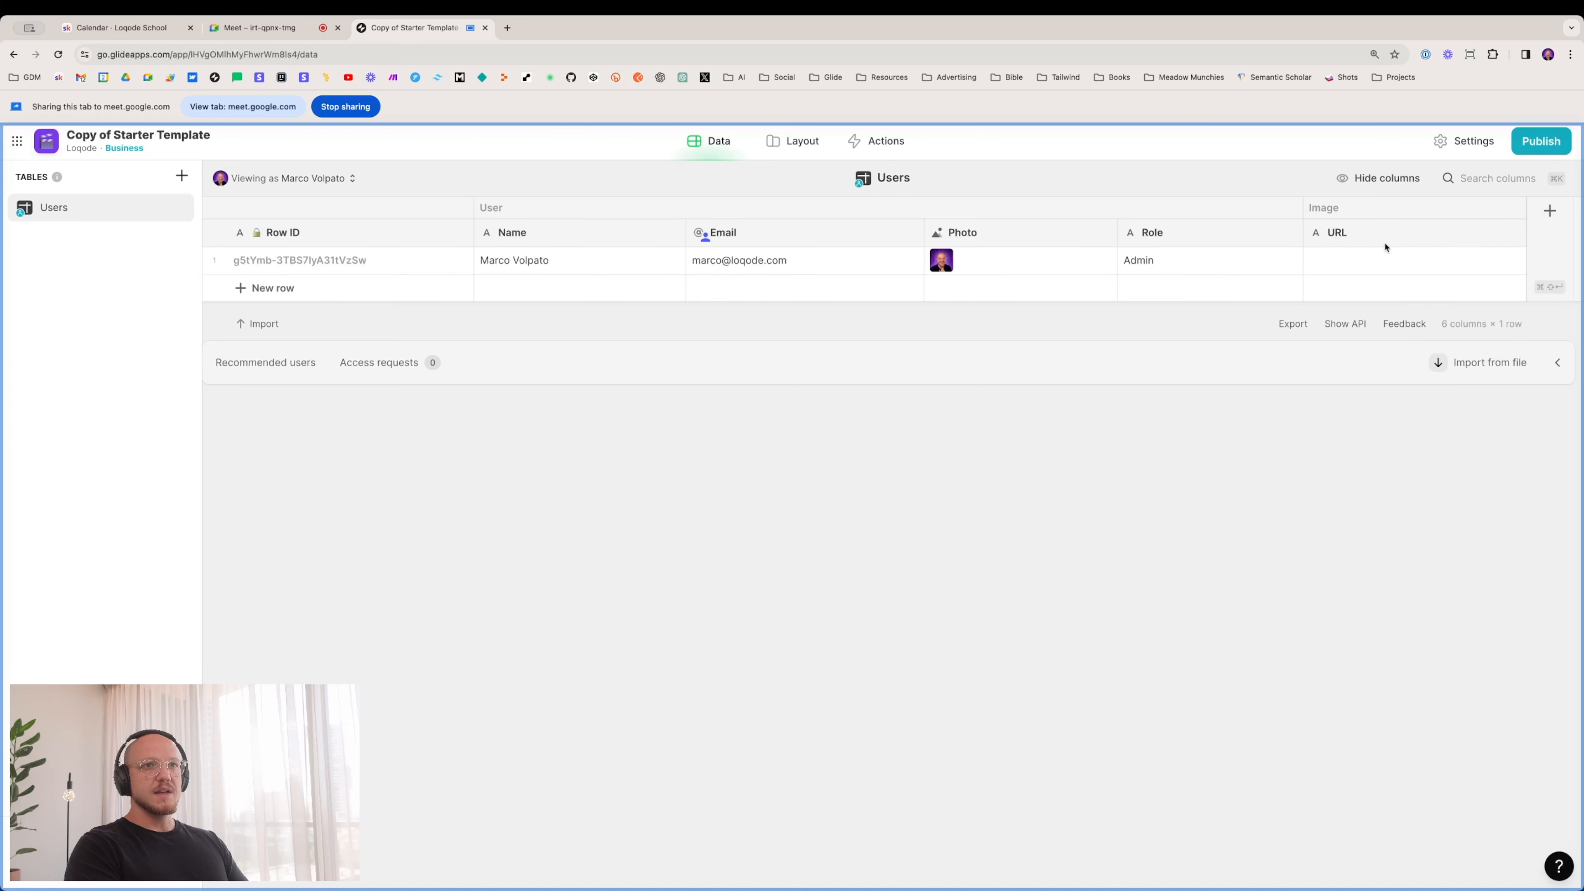
# Step: Search Google for "gold coast" in a new browser tab and show the image results
pyautogui.click(505, 28)
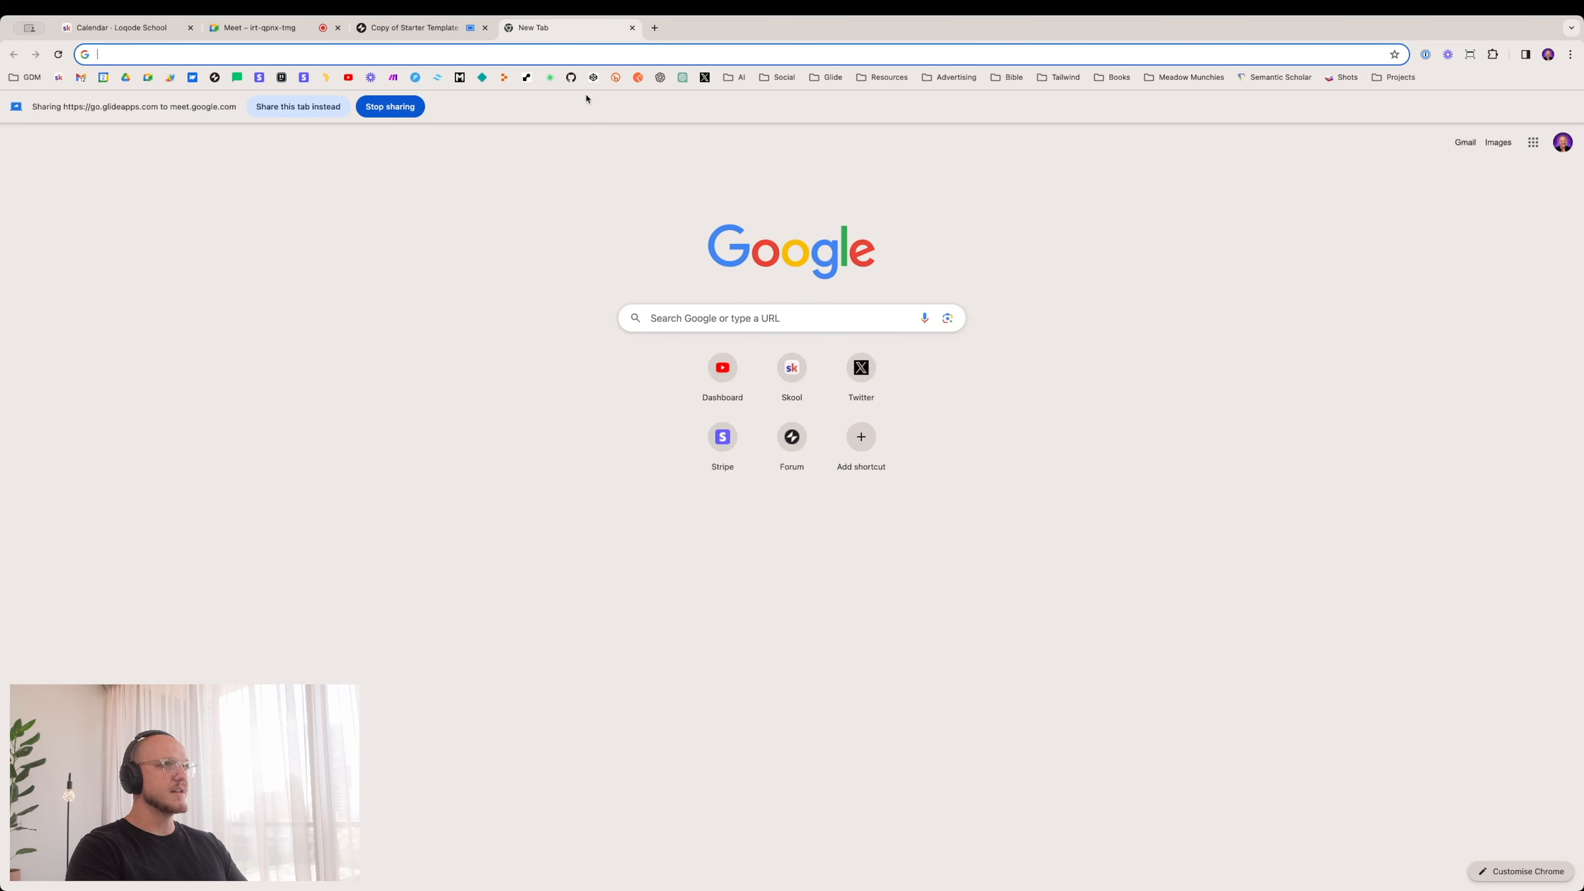
pyautogui.write('gio')
pyautogui.write('oo')
pyautogui.press('BackSpace')
pyautogui.press('BackSpace')
pyautogui.write('o')
pyautogui.press('Return')
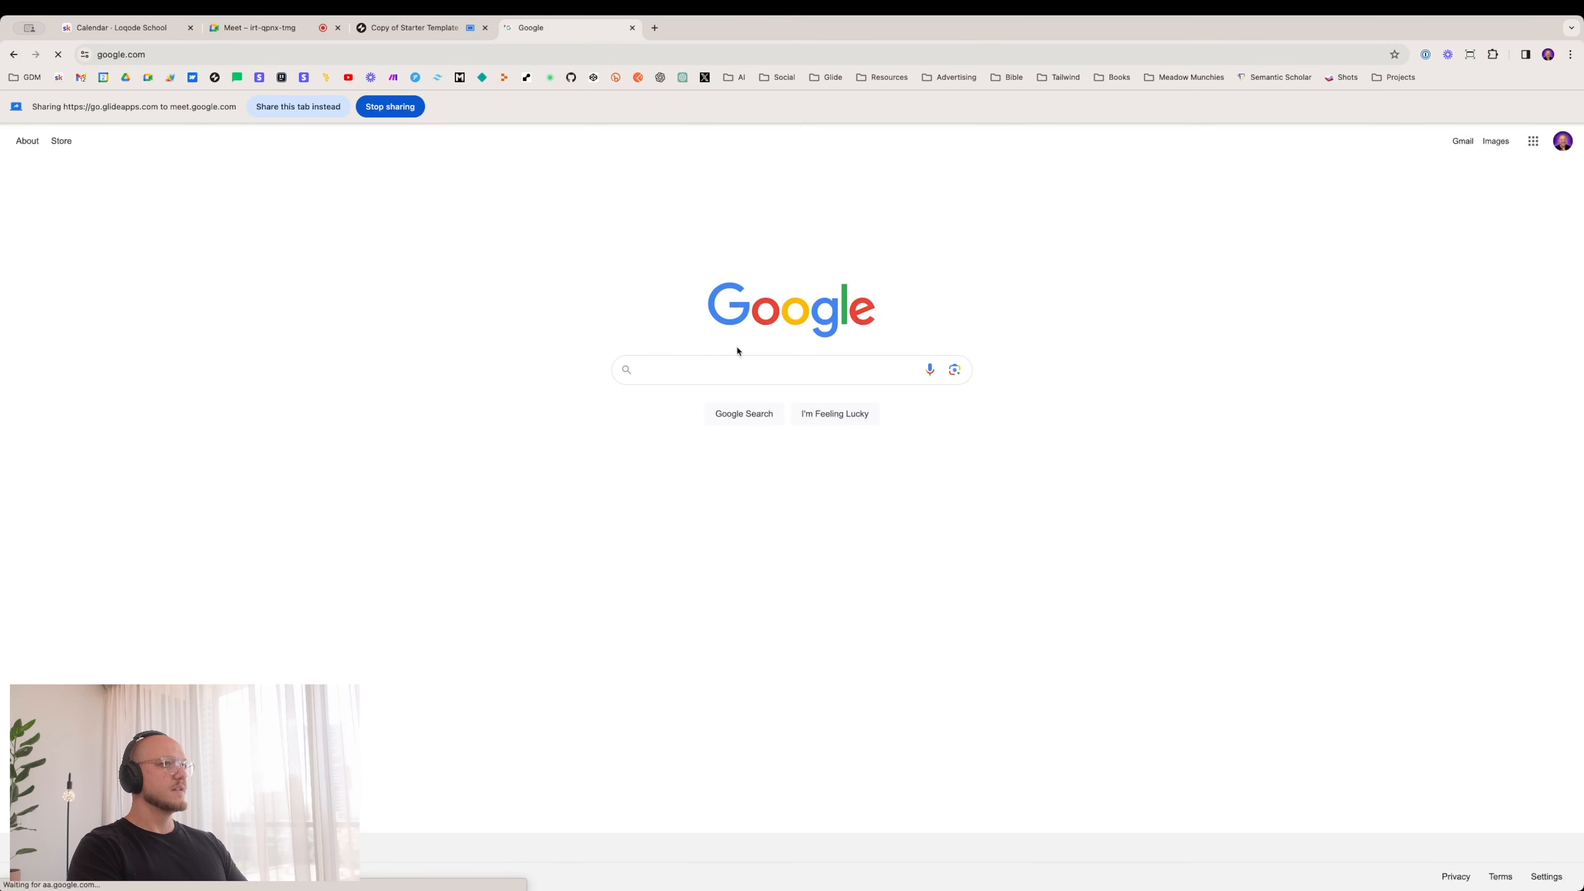
pyautogui.write('gold coast')
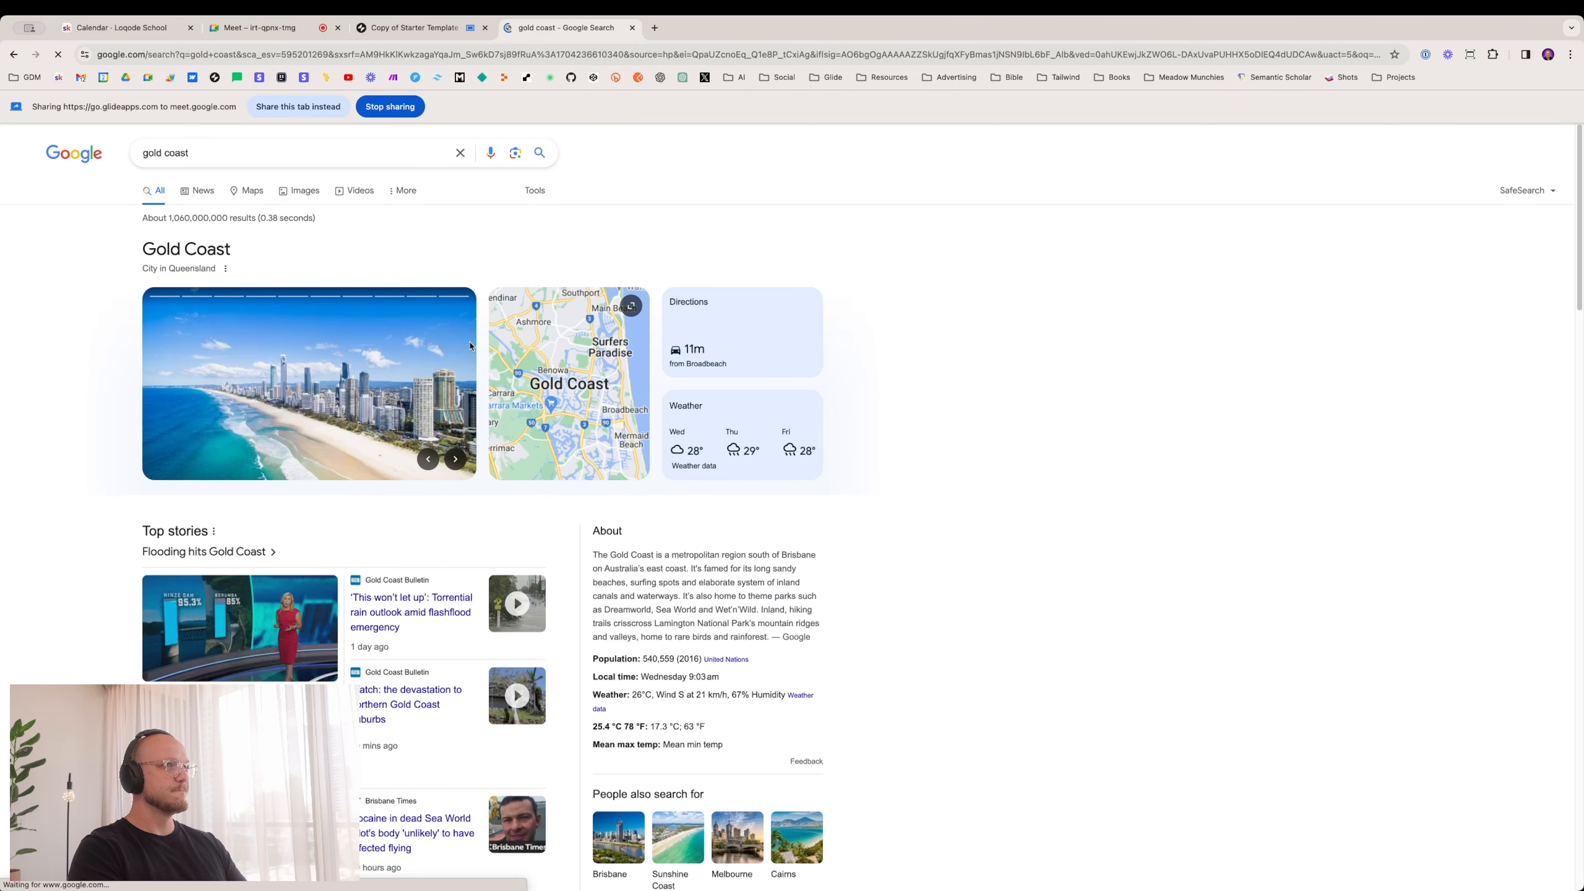
pyautogui.click(298, 190)
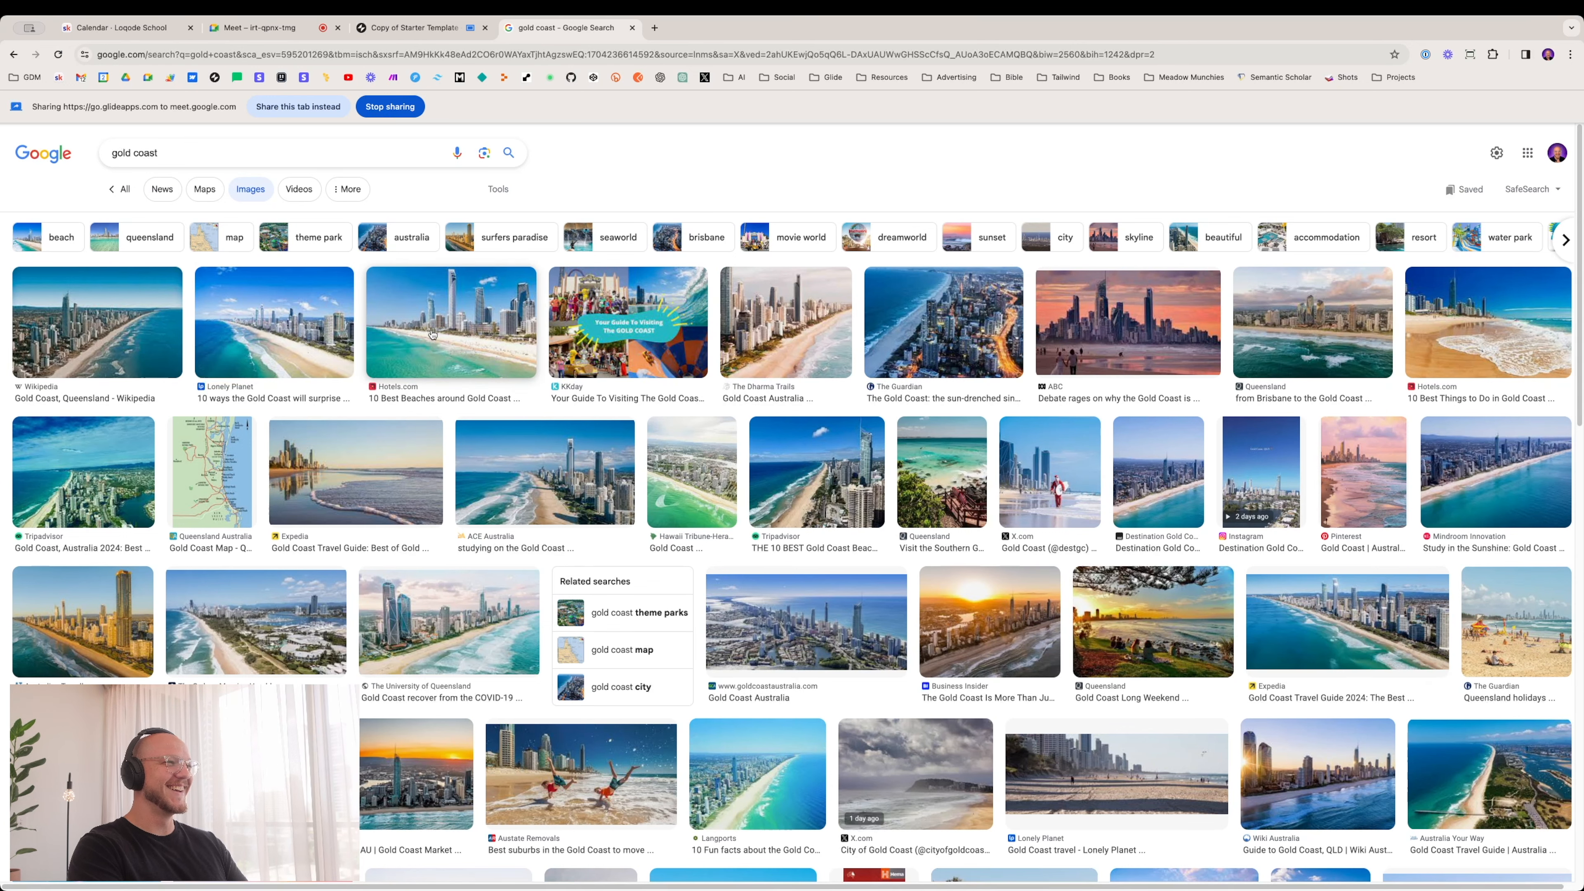
# Step: Open the Hotels.com Gold Coast beach photo from the image results and copy its image address
pyautogui.click(431, 334)
pyautogui.rightClick(1287, 344)
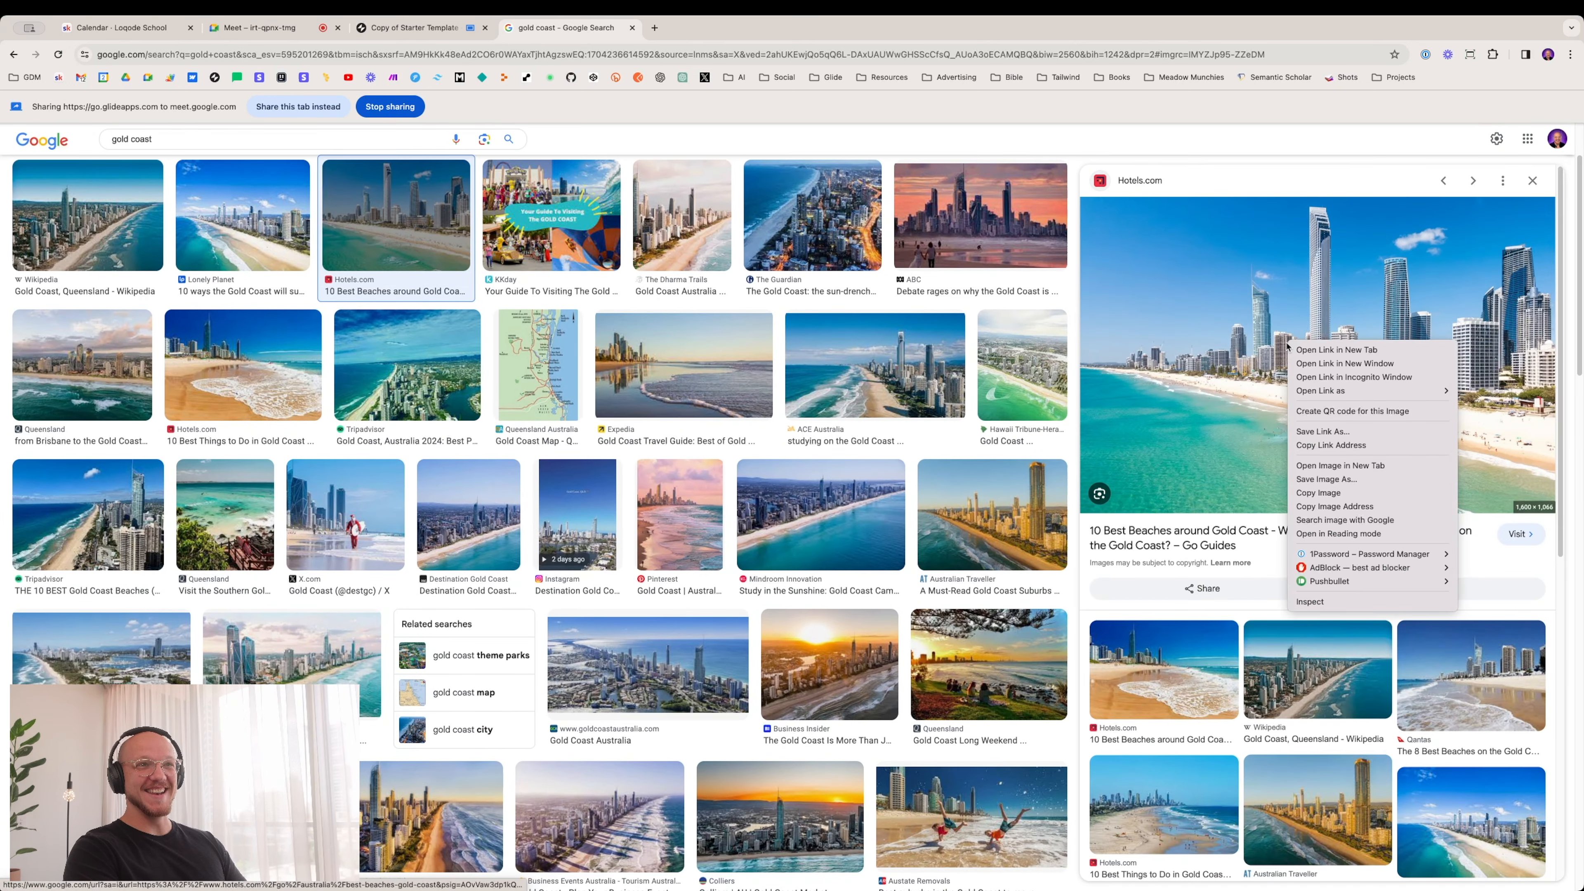
pyautogui.click(1321, 507)
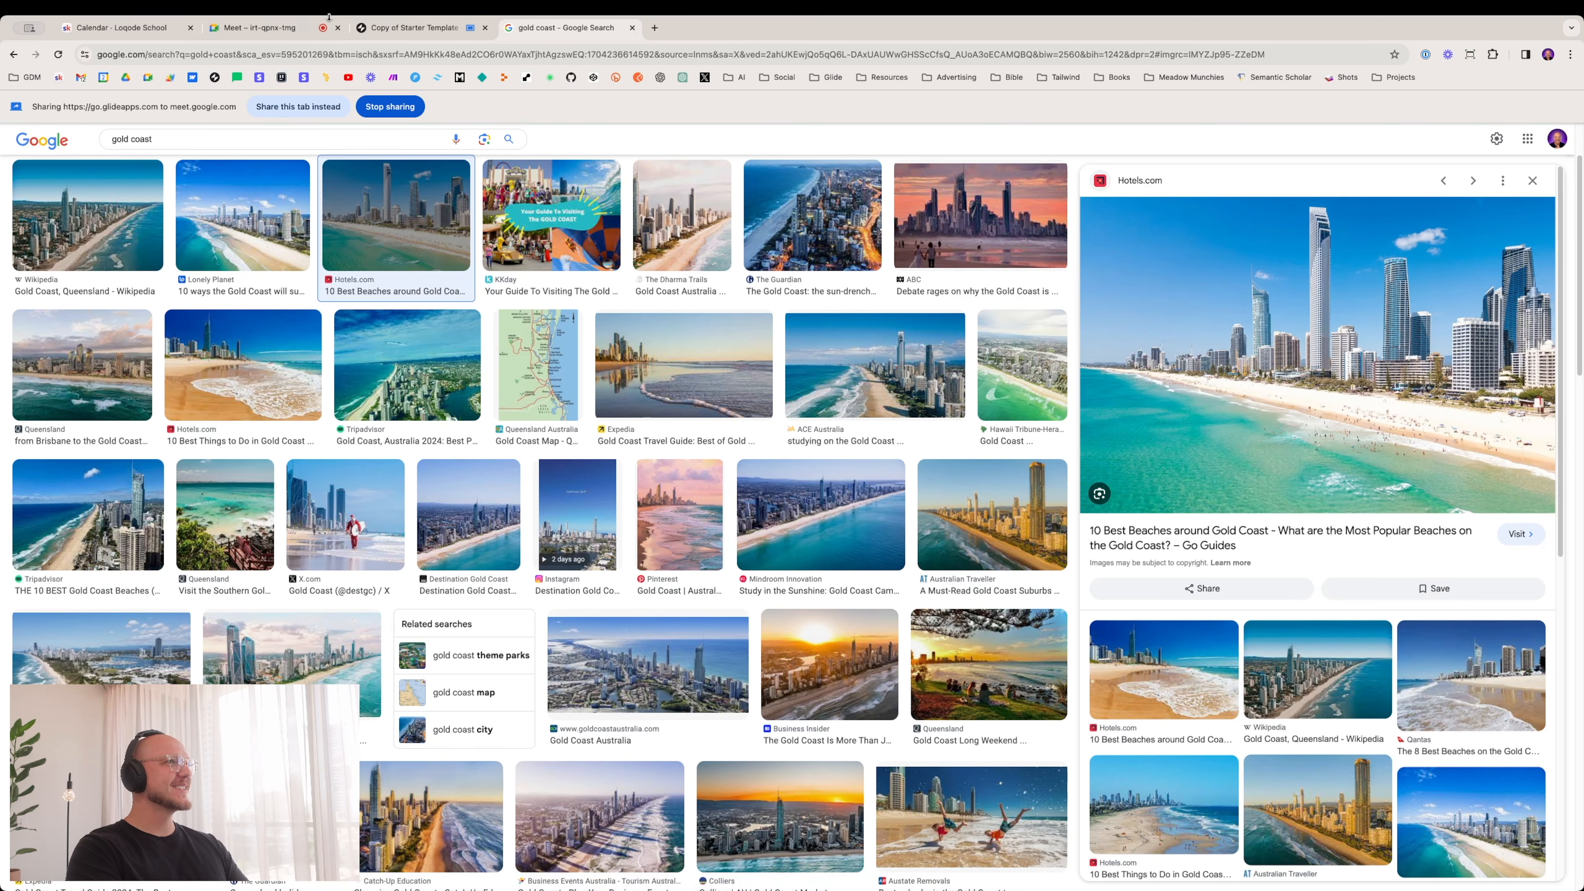
# Step: Back in the Glide tab, paste the copied image address into the URL cell of the existing Users row
pyautogui.click(385, 29)
pyautogui.doubleClick(1414, 270)
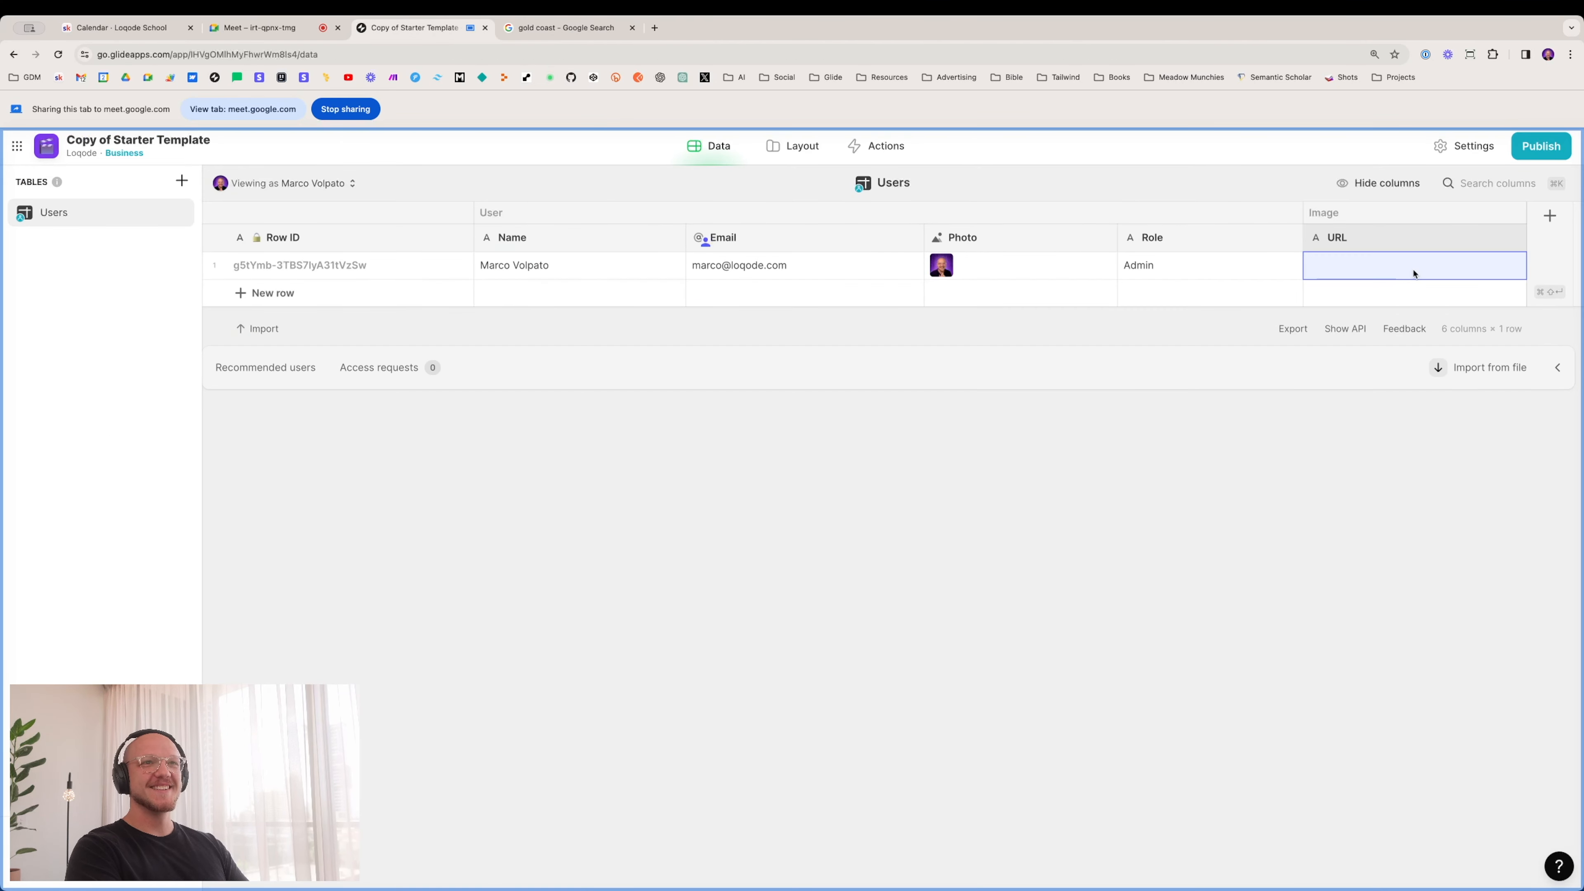
pyautogui.write('https://a.cdn-hotels.com/gdcs/production50/d1093/effeeba8-b65a-487d-8bed-5f58b5edf3ec.jpg')
pyautogui.press('Return')
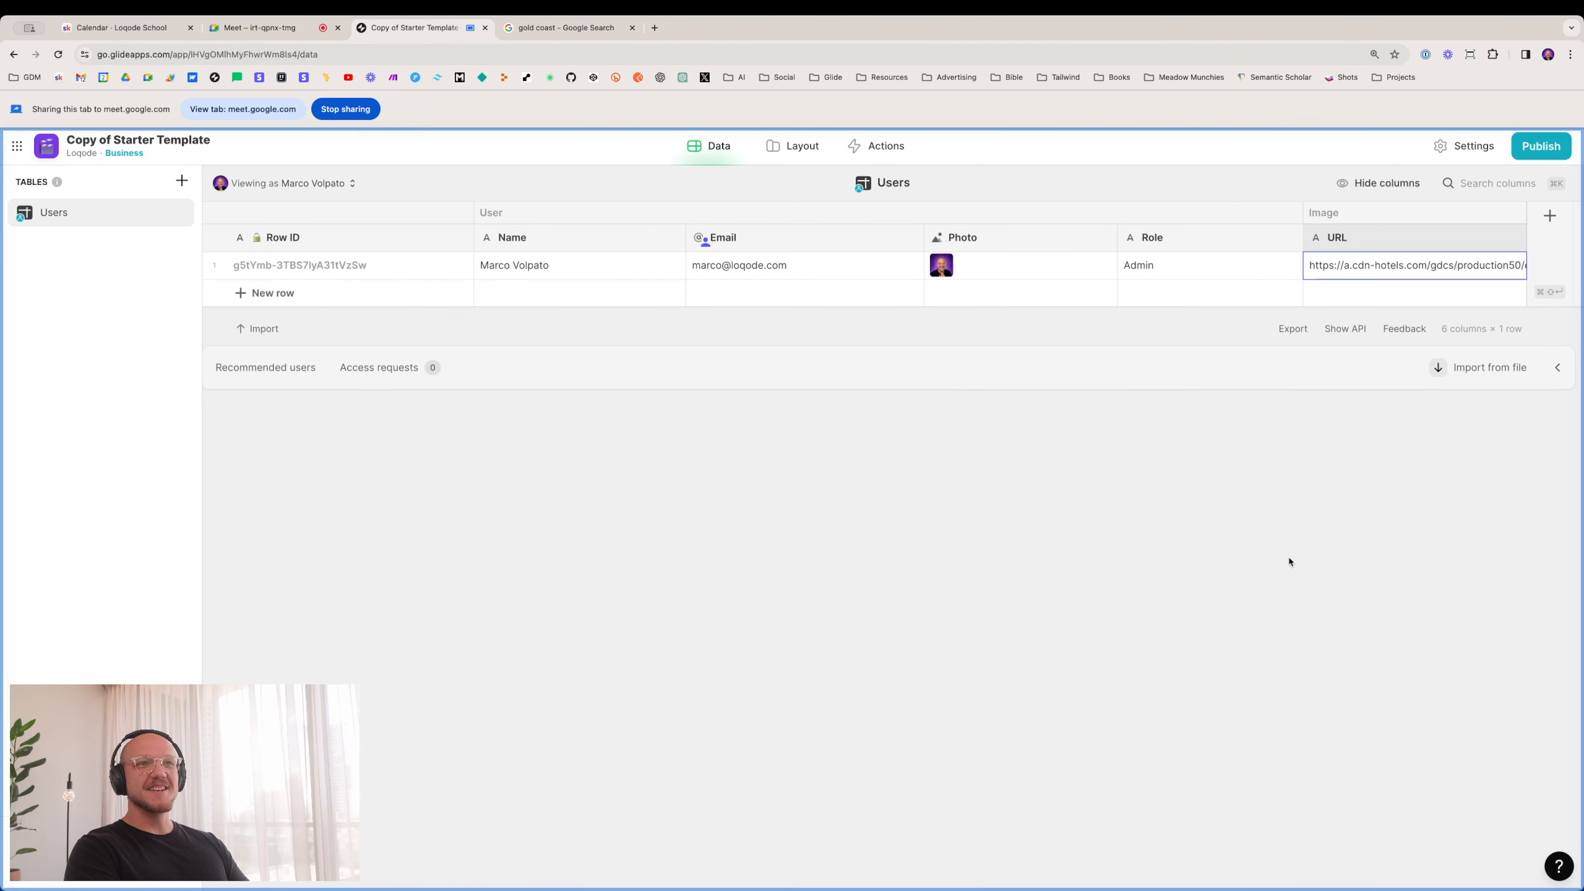
pyautogui.click(1517, 240)
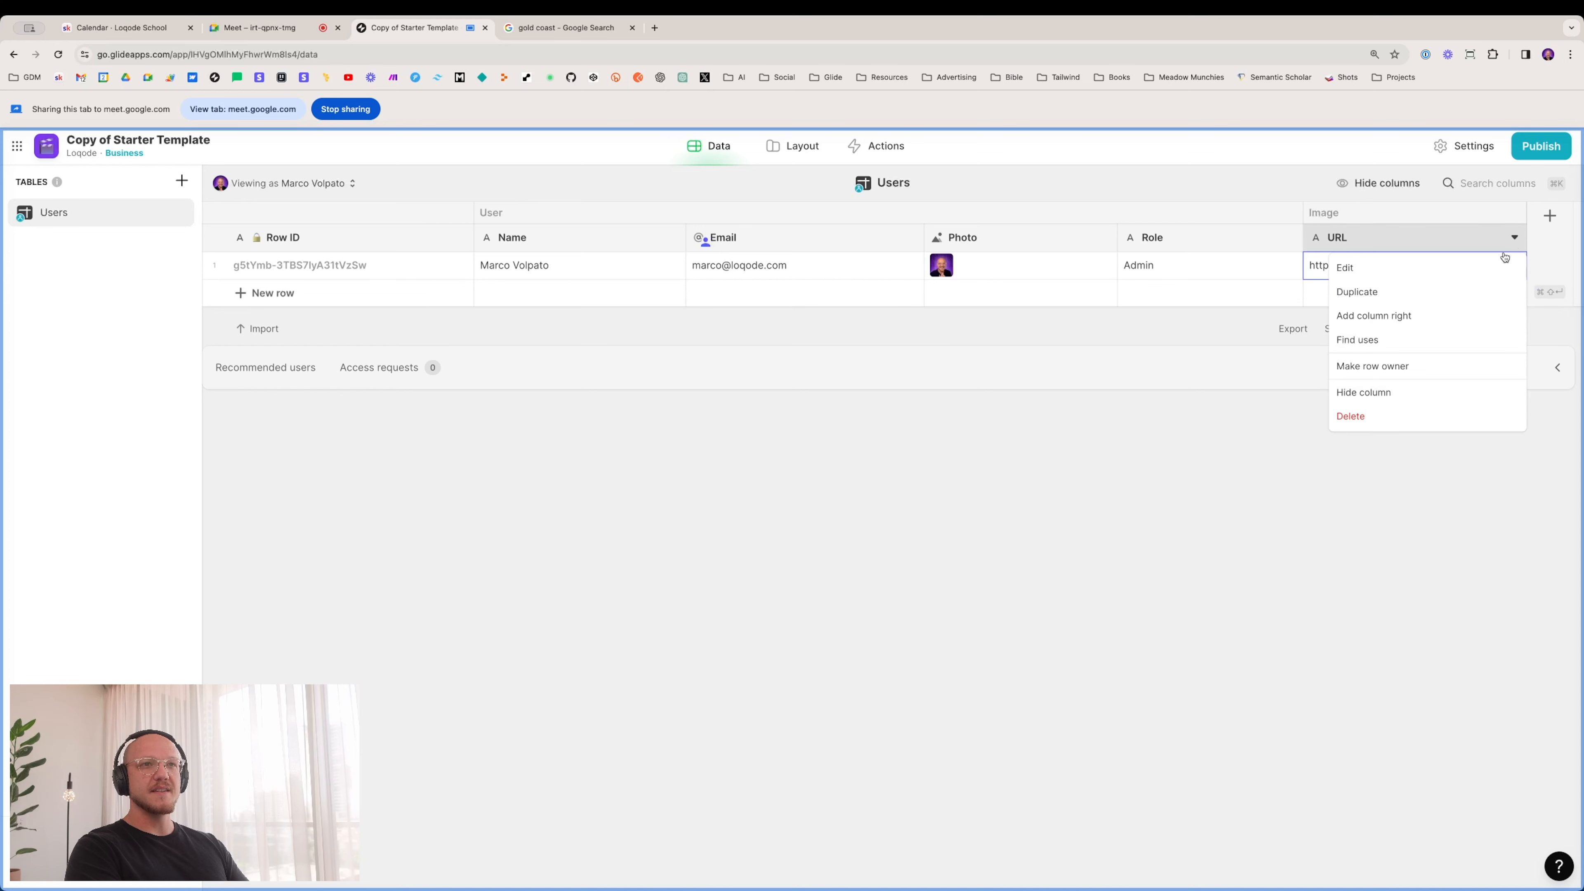
pyautogui.click(970, 517)
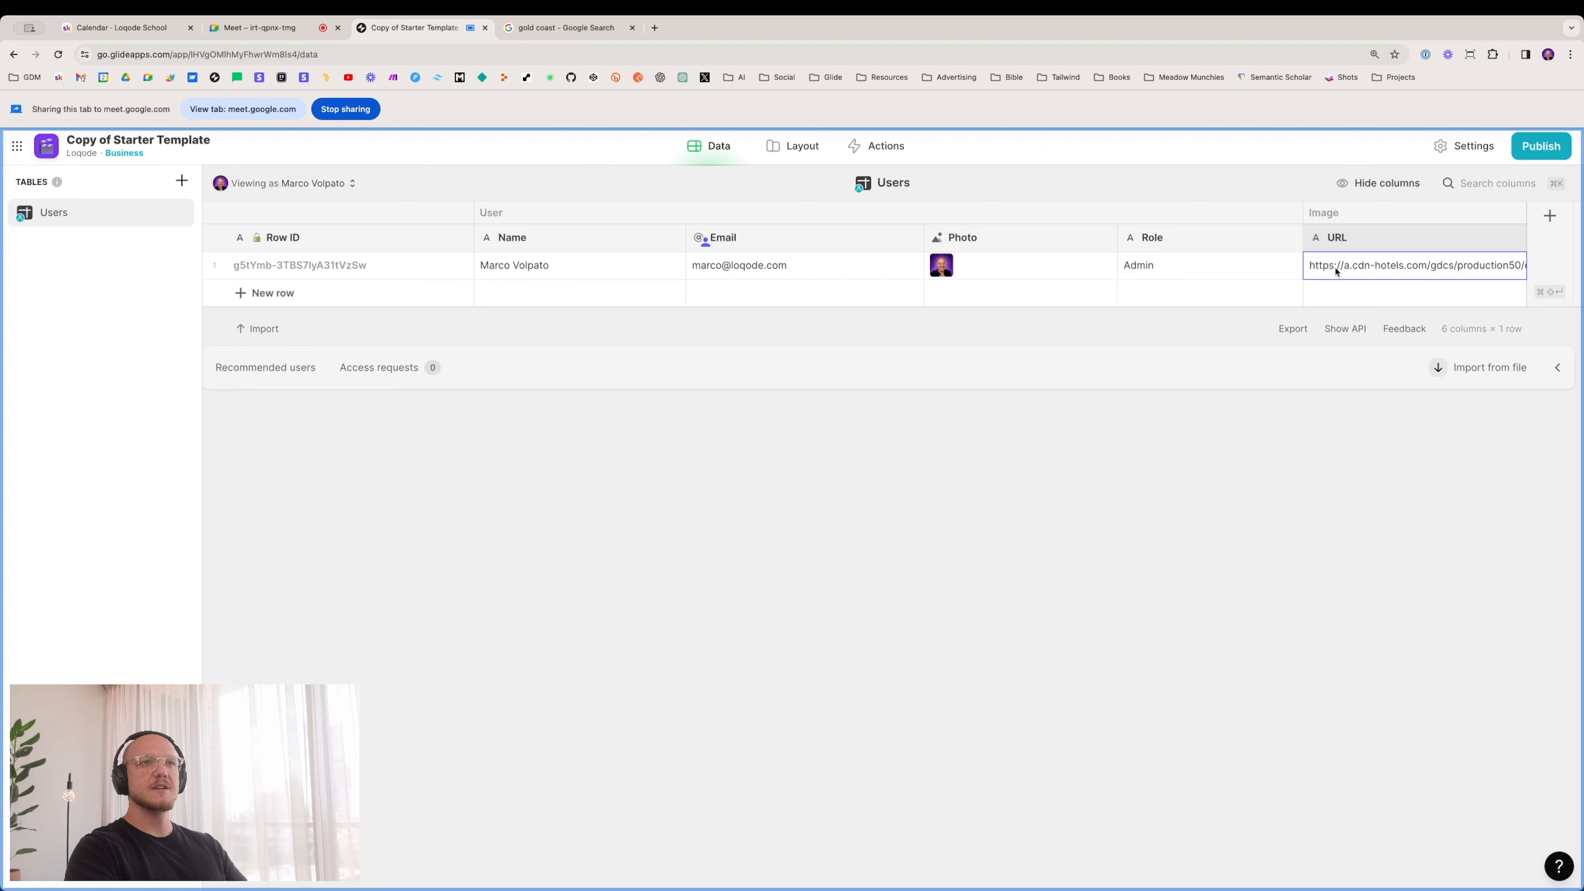
# Step: Add another column to the Users table named Image/Lightbox and set its type to the computed Template
pyautogui.click(1548, 218)
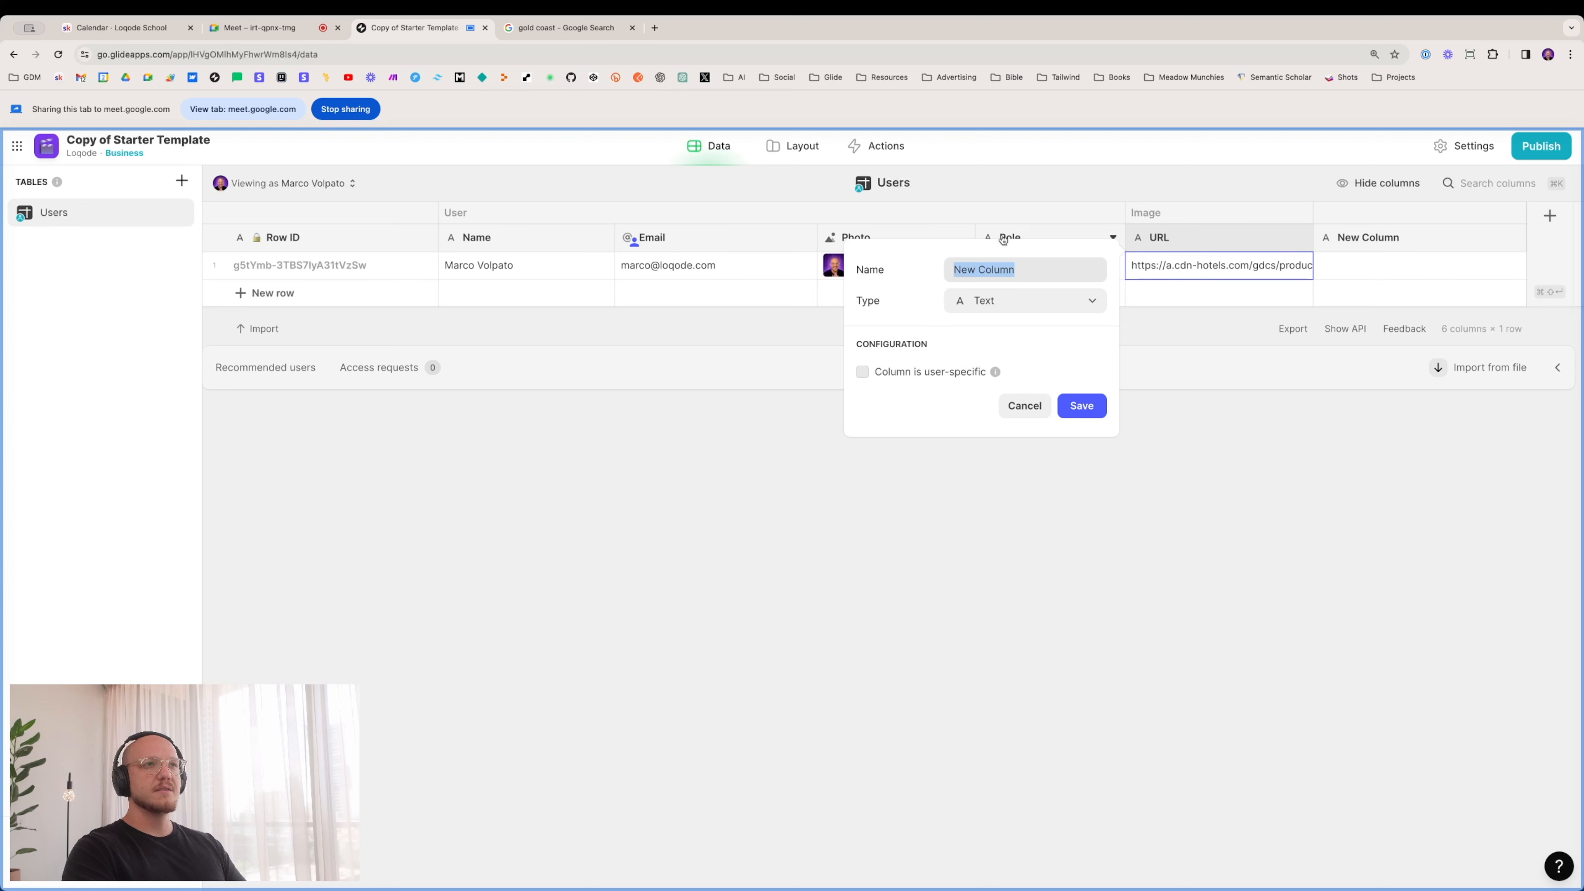
pyautogui.write('Image')
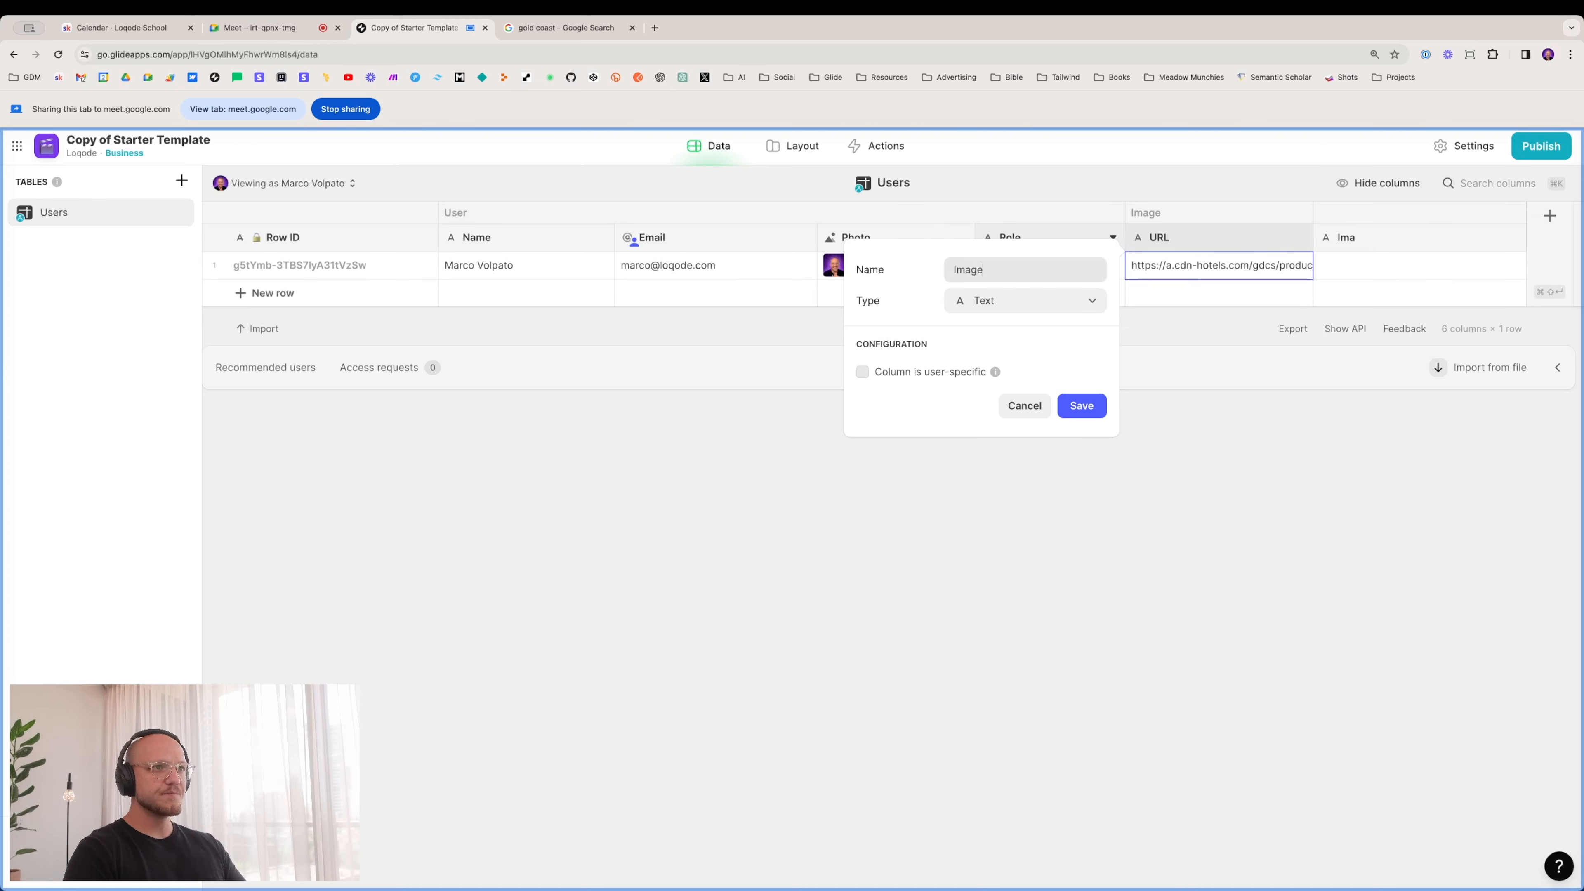
pyautogui.write('/Lightbox')
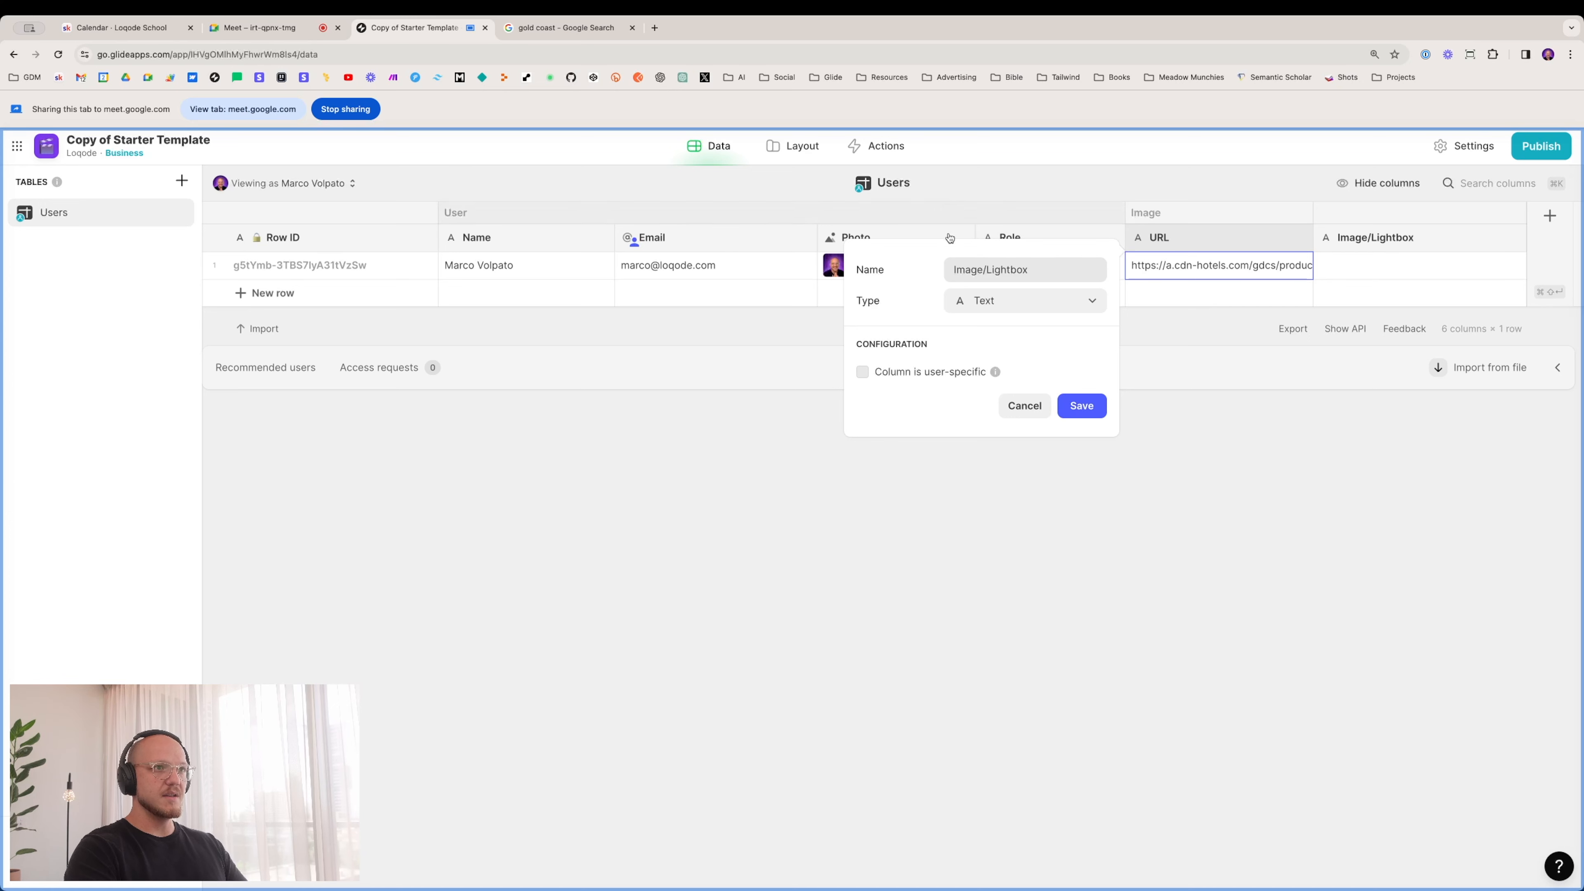
pyautogui.click(1024, 308)
pyautogui.moveTo(1022, 387)
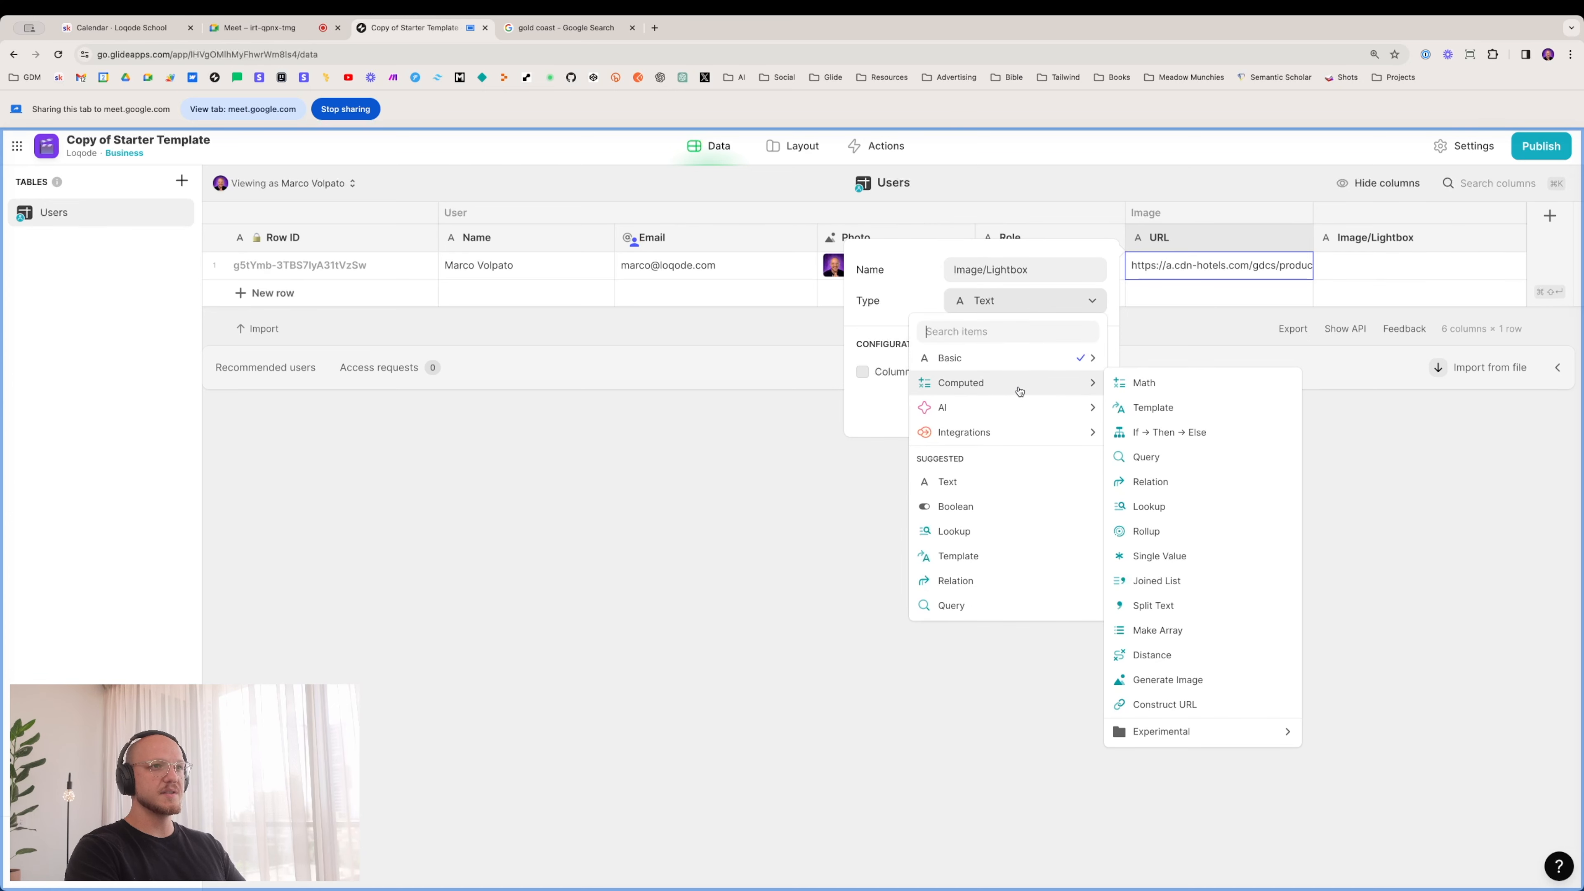
pyautogui.click(1159, 407)
# Step: Enter the Image/Lightbox template text as three lines: <div>, <img> and </div>
pyautogui.click(1061, 375)
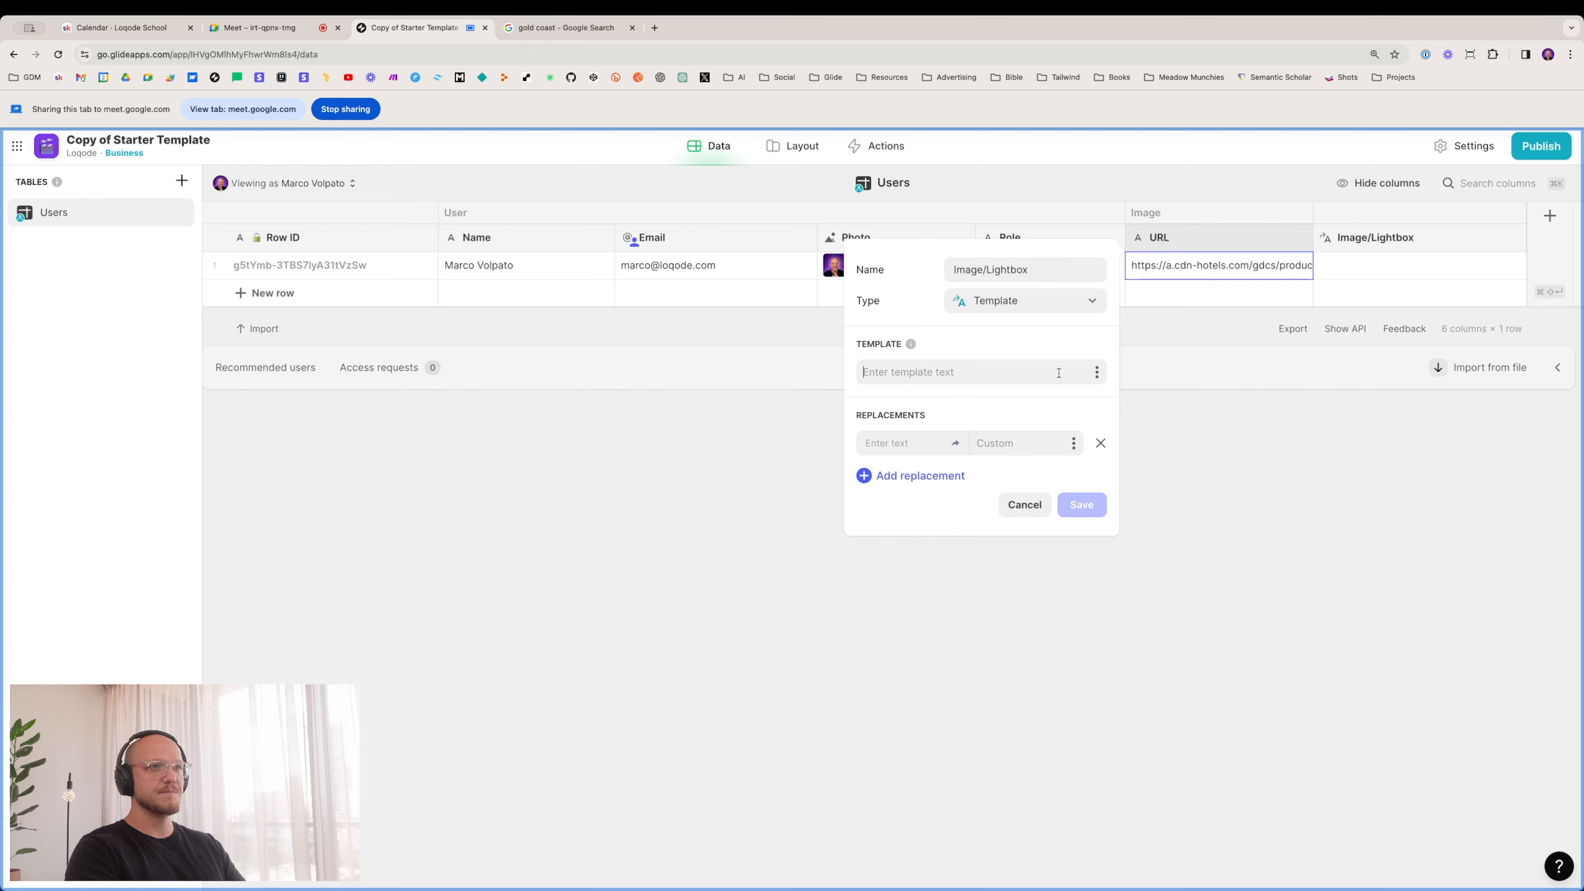
pyautogui.press('super+equal')
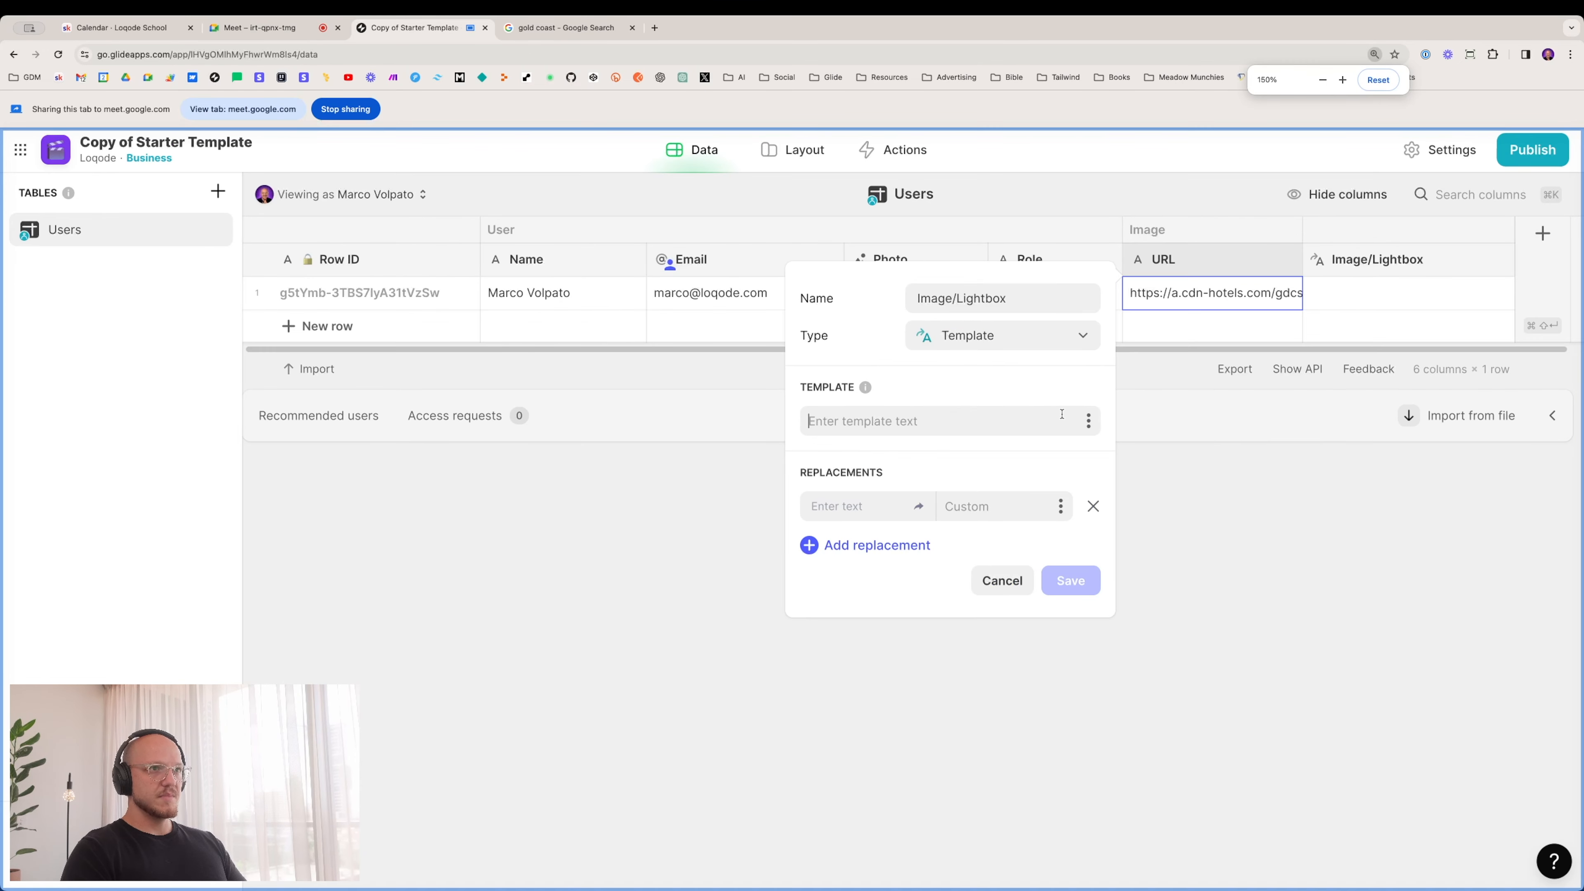
pyautogui.click(1009, 418)
pyautogui.write('<div')
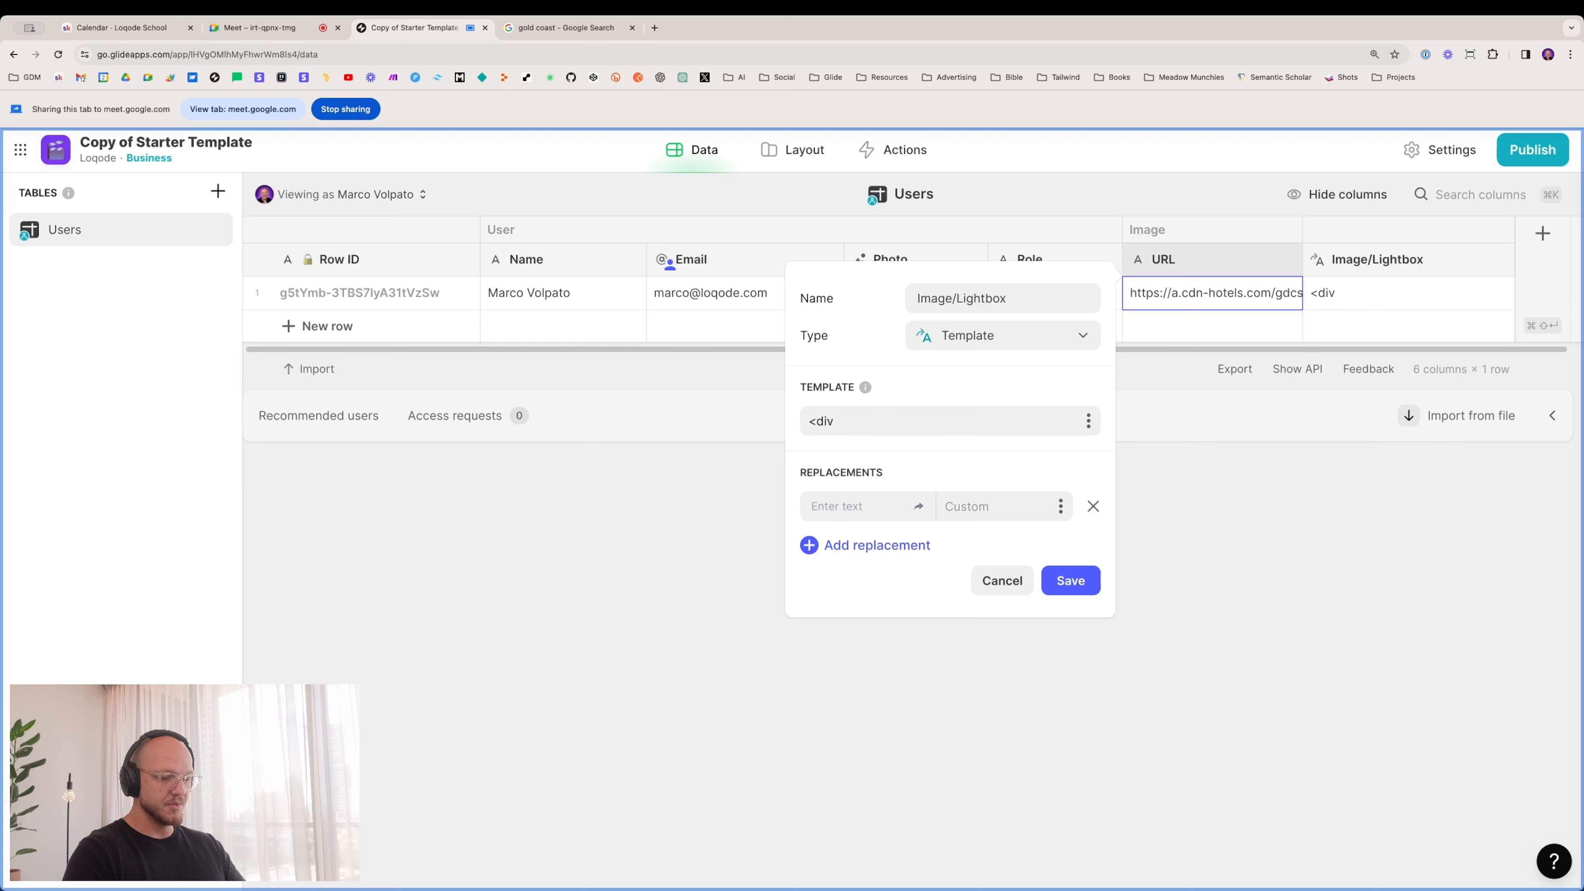
pyautogui.write('>')
pyautogui.press('Return')
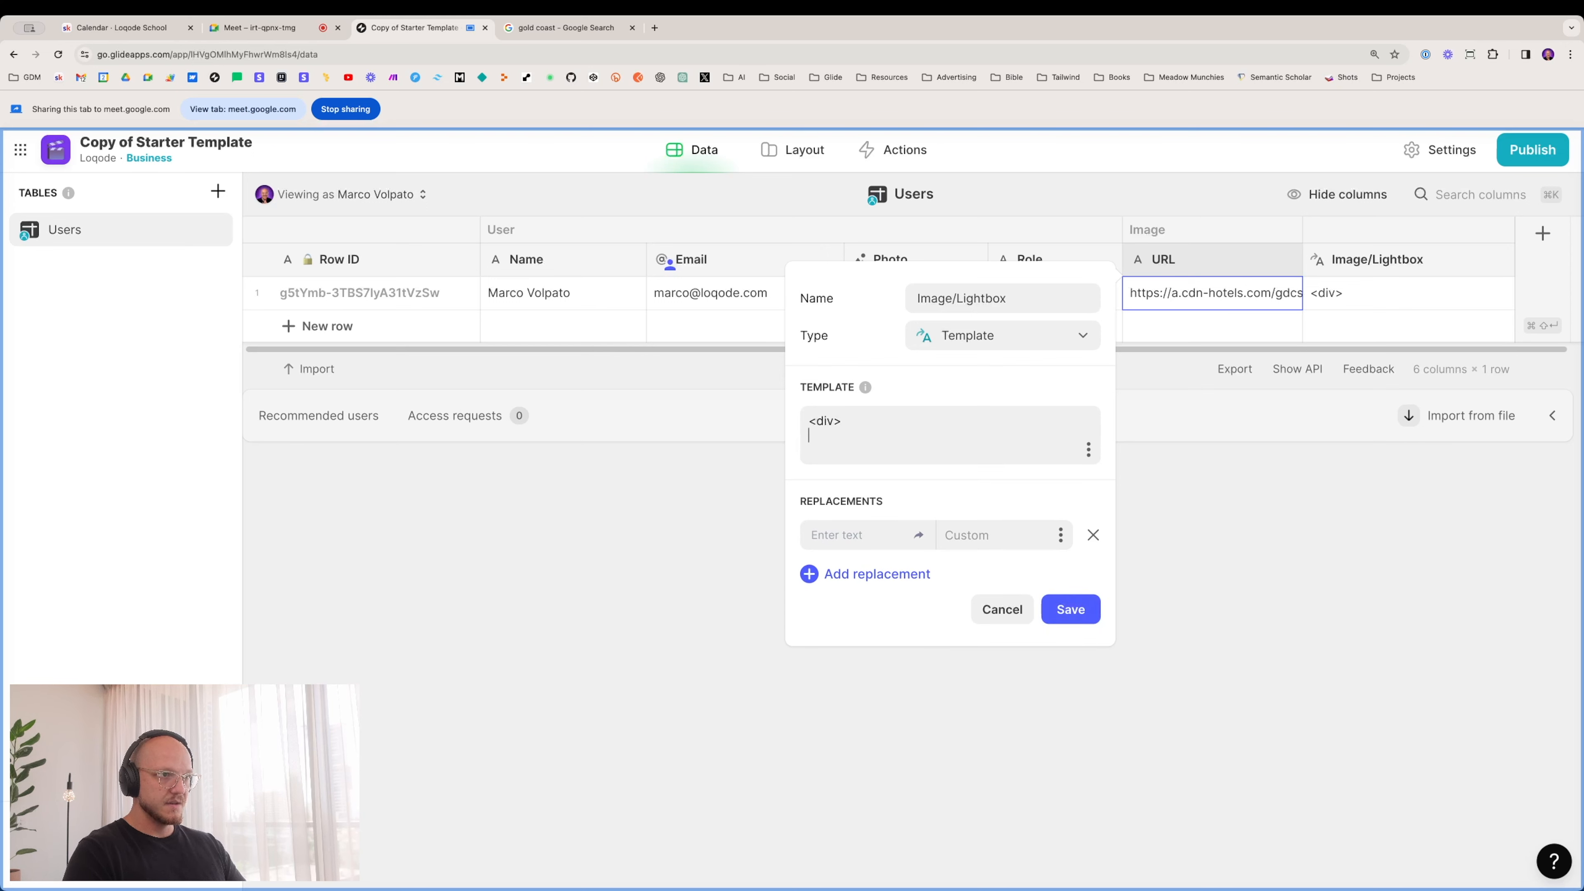
pyautogui.write('<img>')
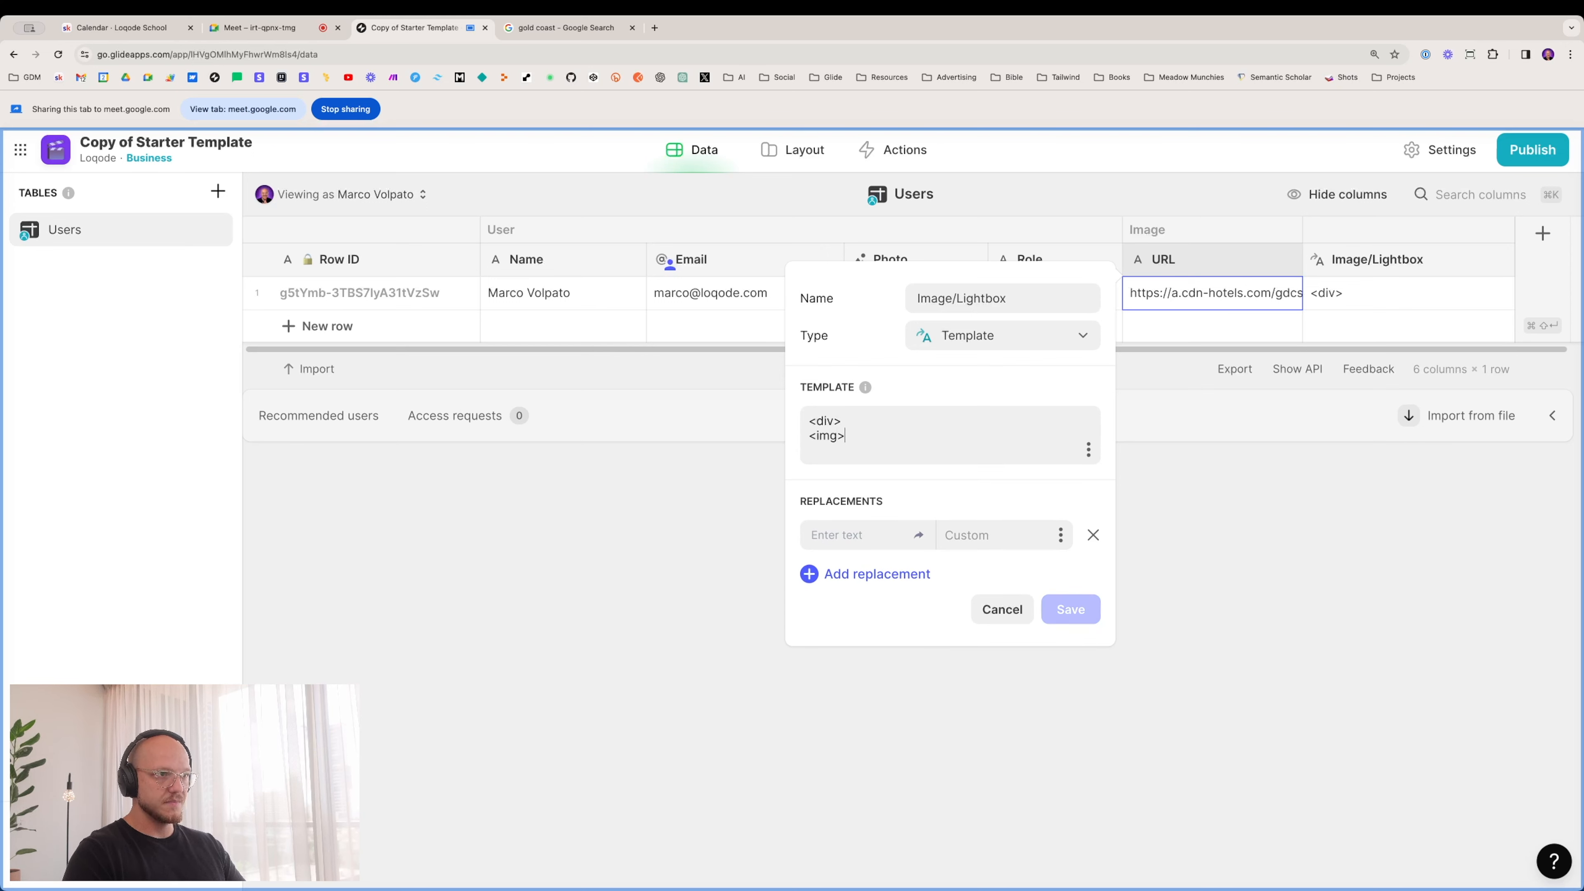
pyautogui.press('Return')
pyautogui.write('</div>')
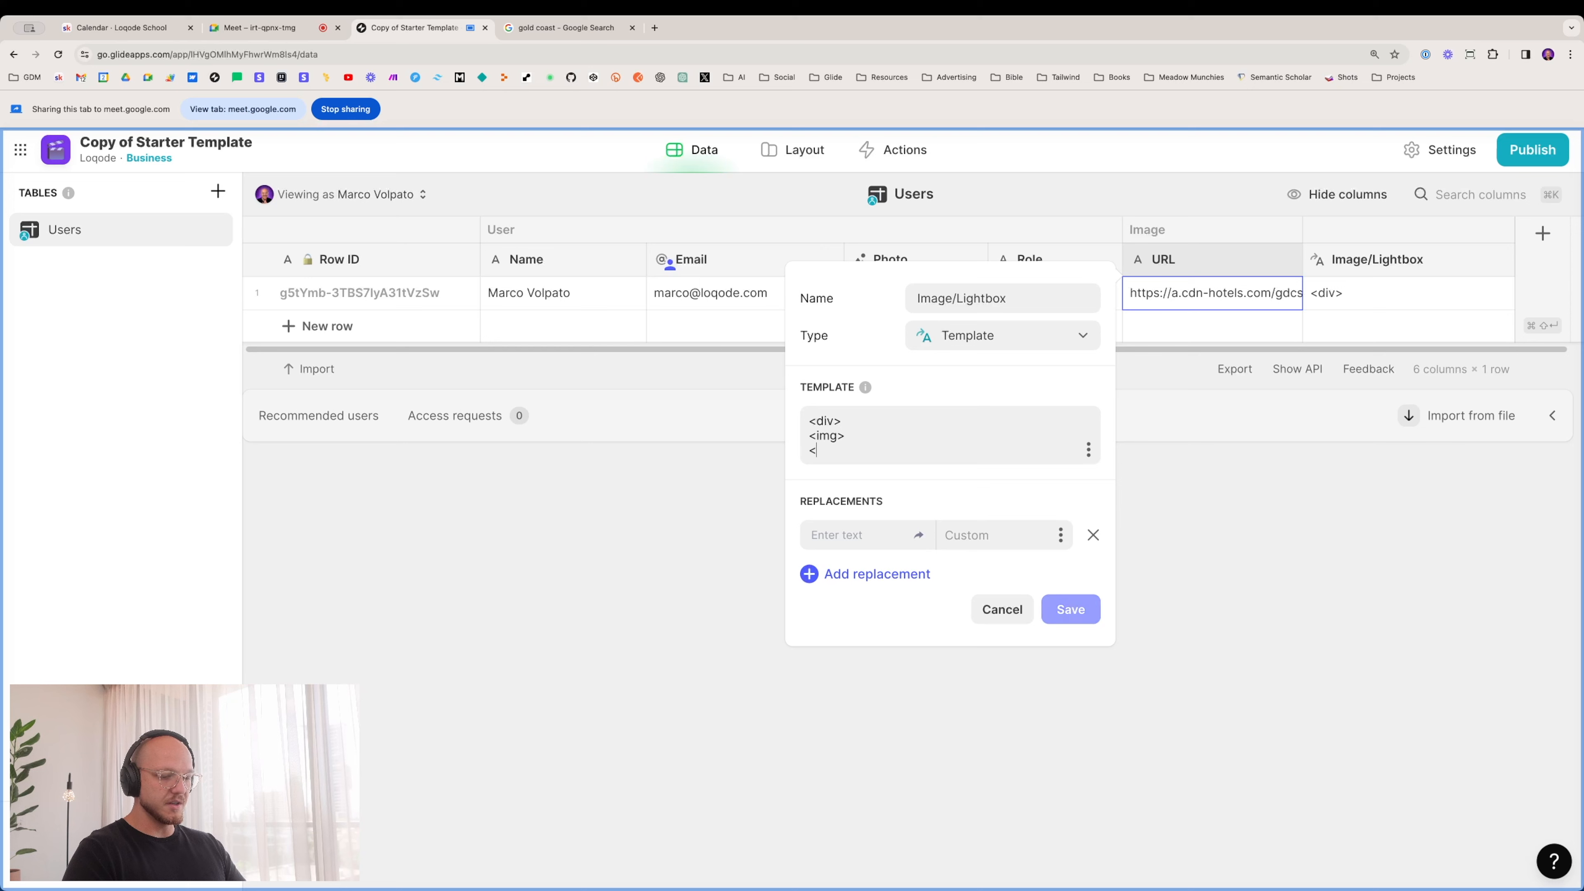
pyautogui.press('Up')
pyautogui.press('Up')
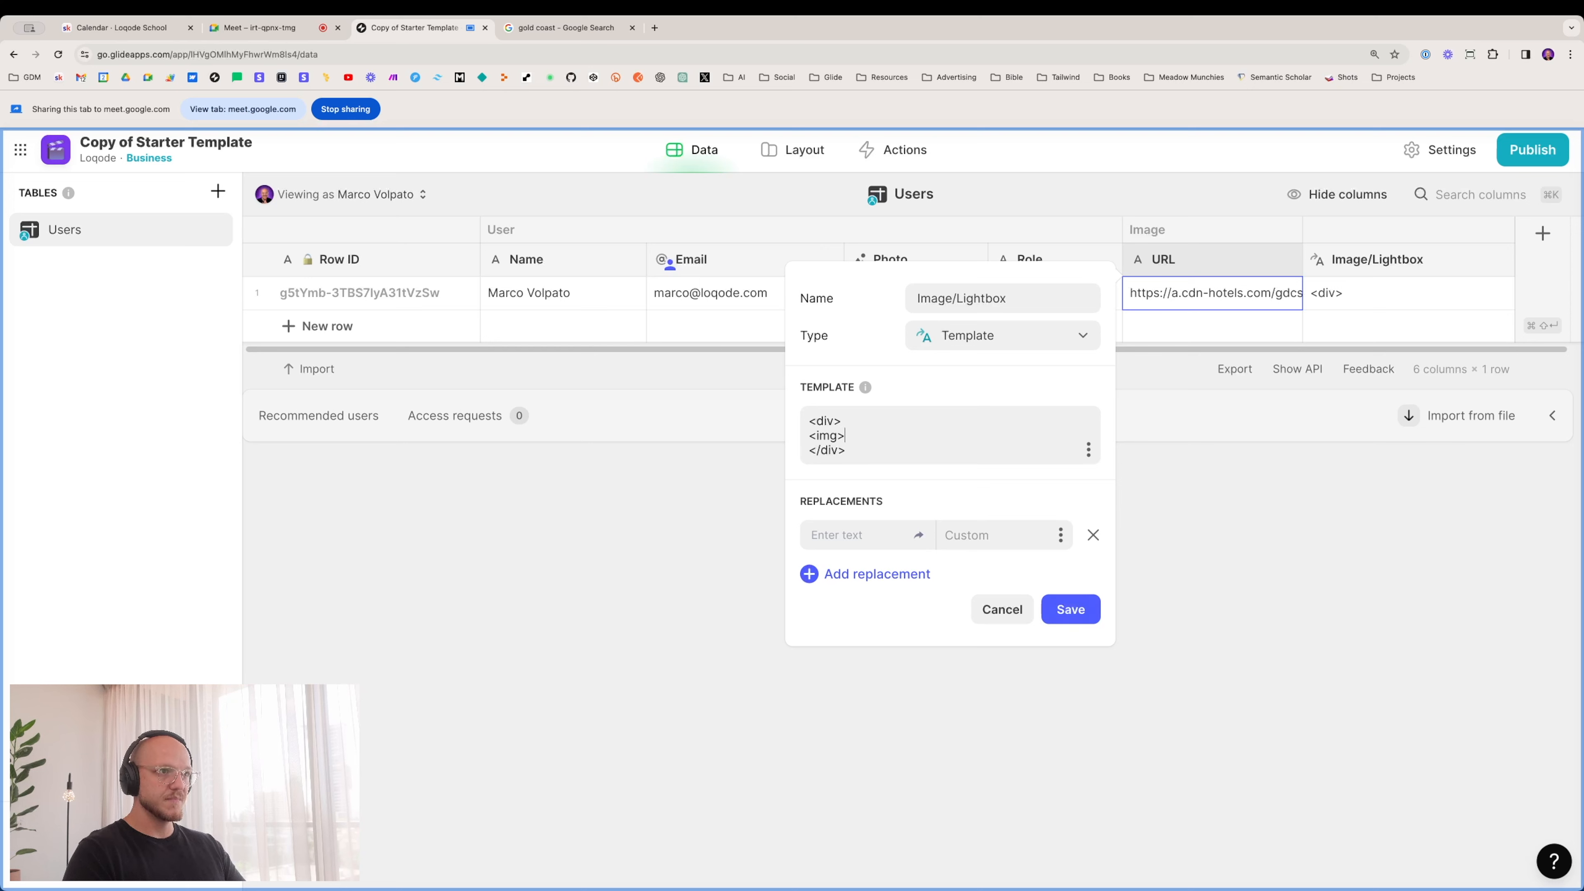
# Step: Add a src attribute with the placeholder {{image}} to the <img> tag in the Image/Lightbox template
pyautogui.press('Left')
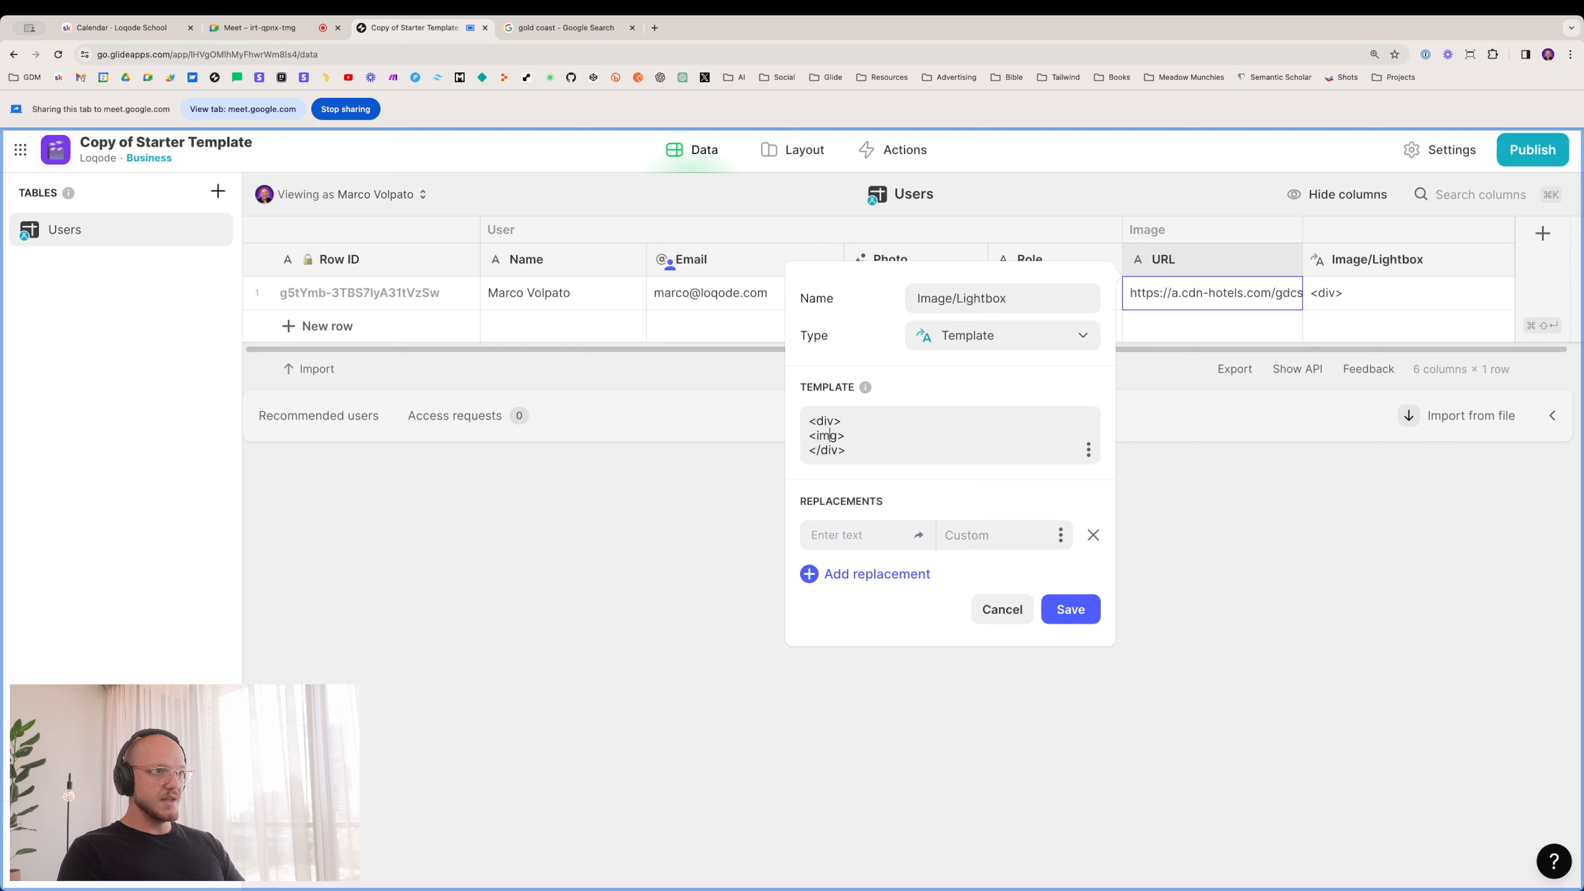
pyautogui.write('src')
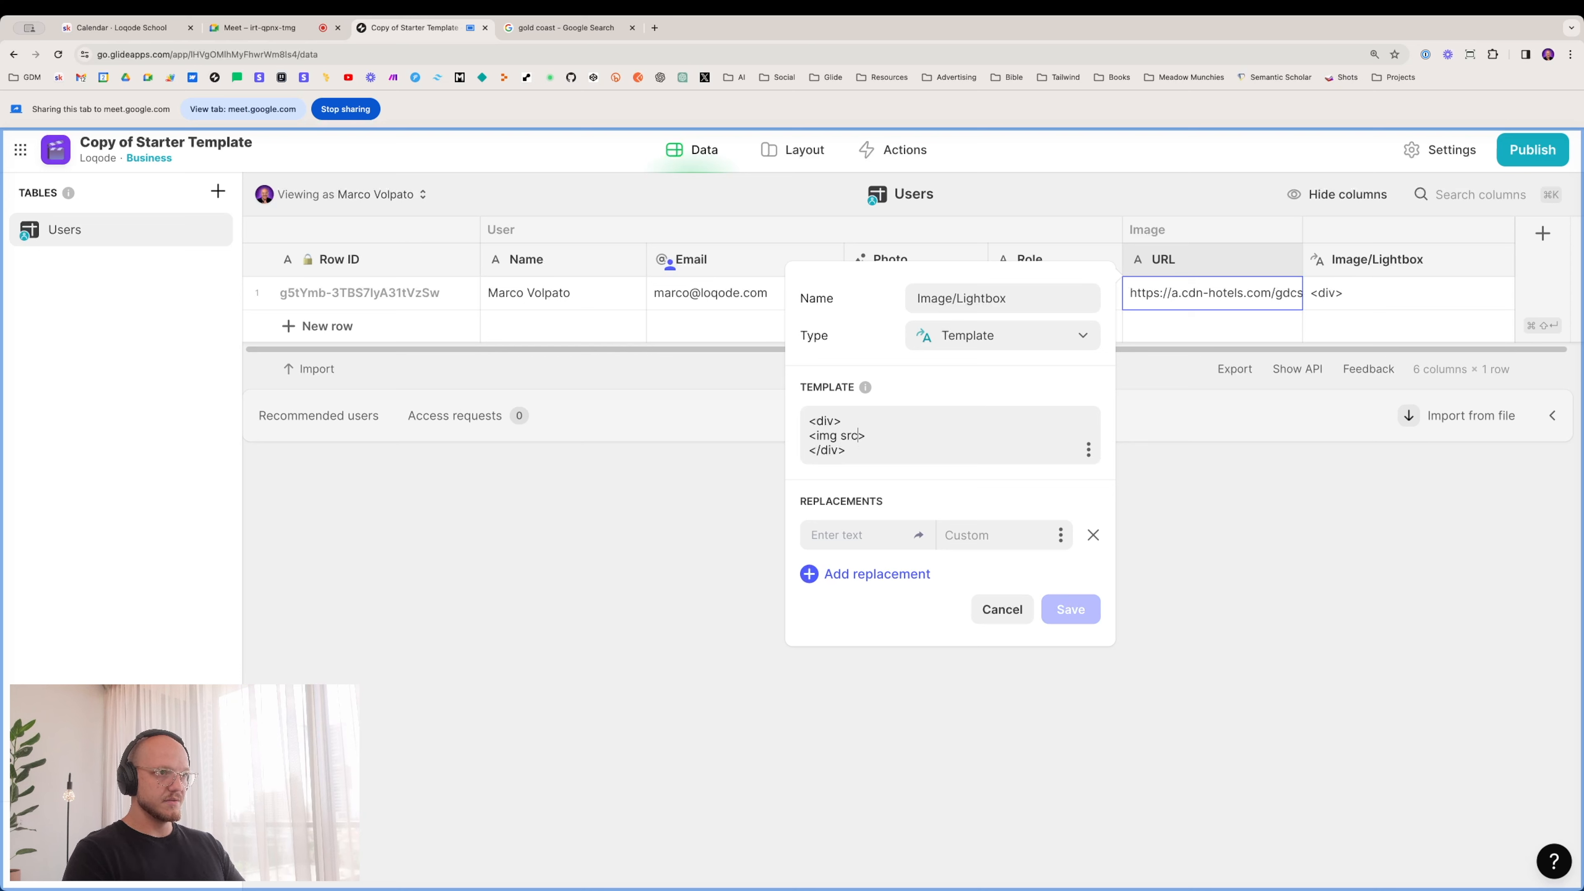
pyautogui.write('=')
pyautogui.write('""')
pyautogui.write('{')
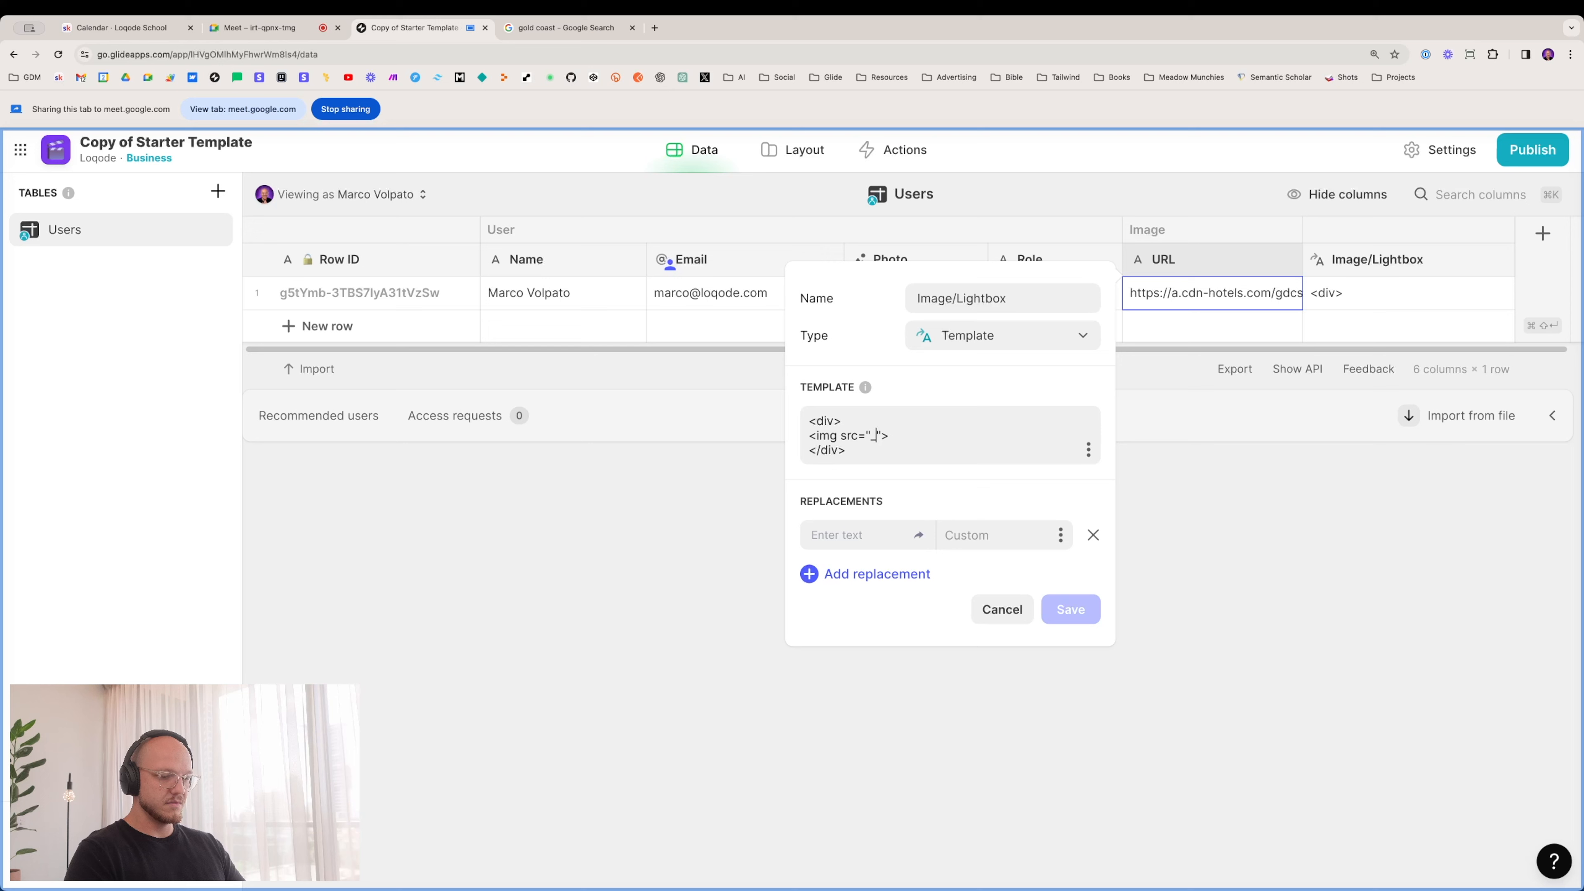
pyautogui.write('{image}}')
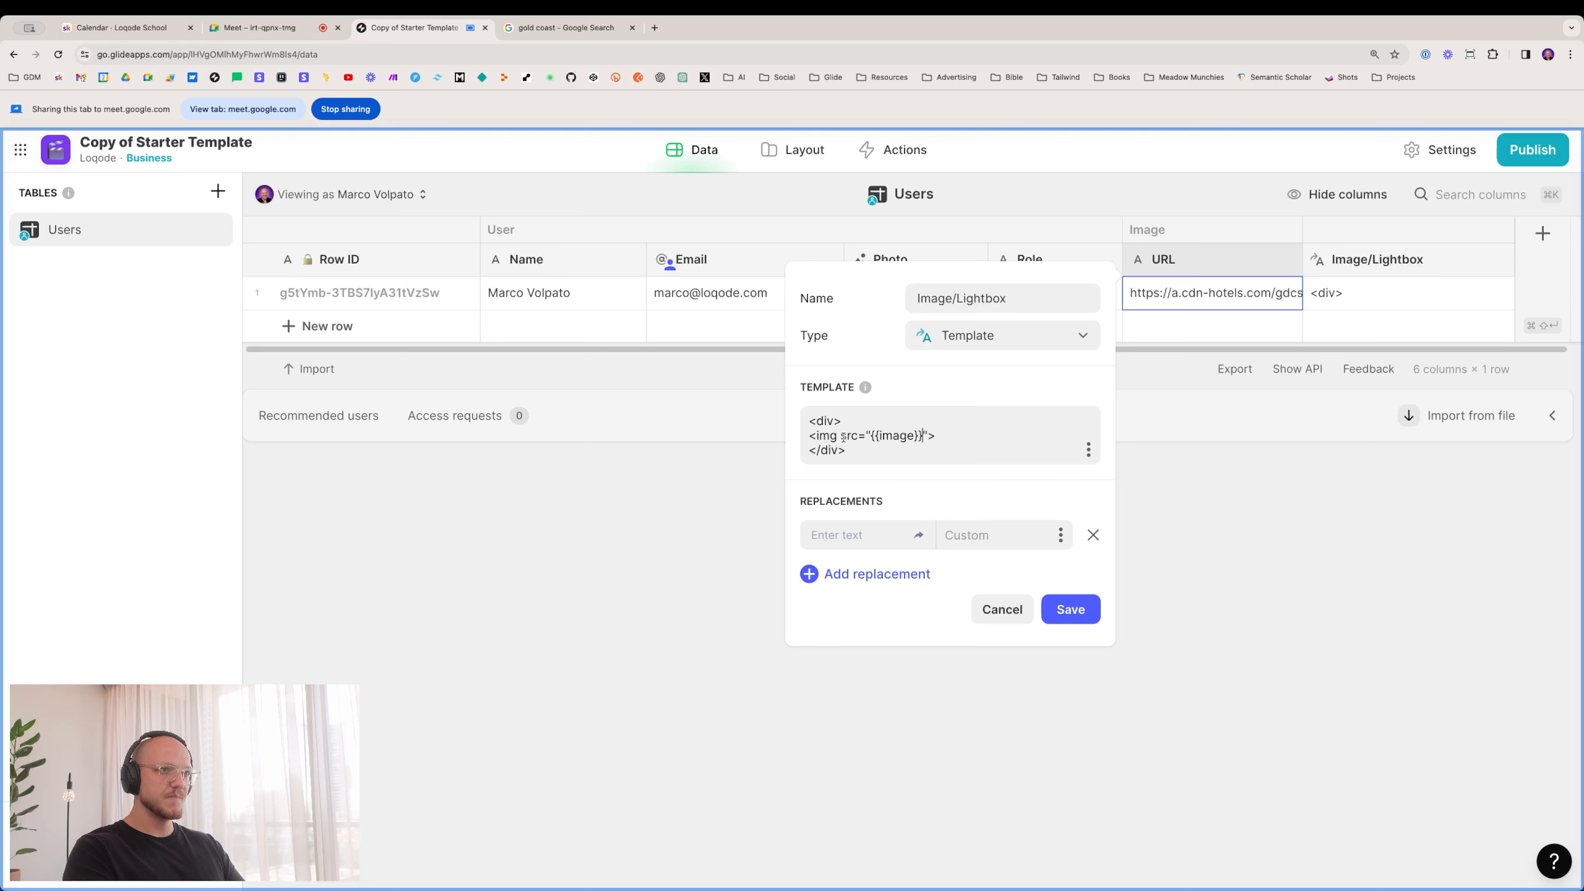
# Step: Define the template replacement of {{image}} with the Image/URL column and save the Image/Lightbox column
pyautogui.moveTo(869, 435); pyautogui.dragTo(921, 435)
pyautogui.hotkey('ctrl', 'c')
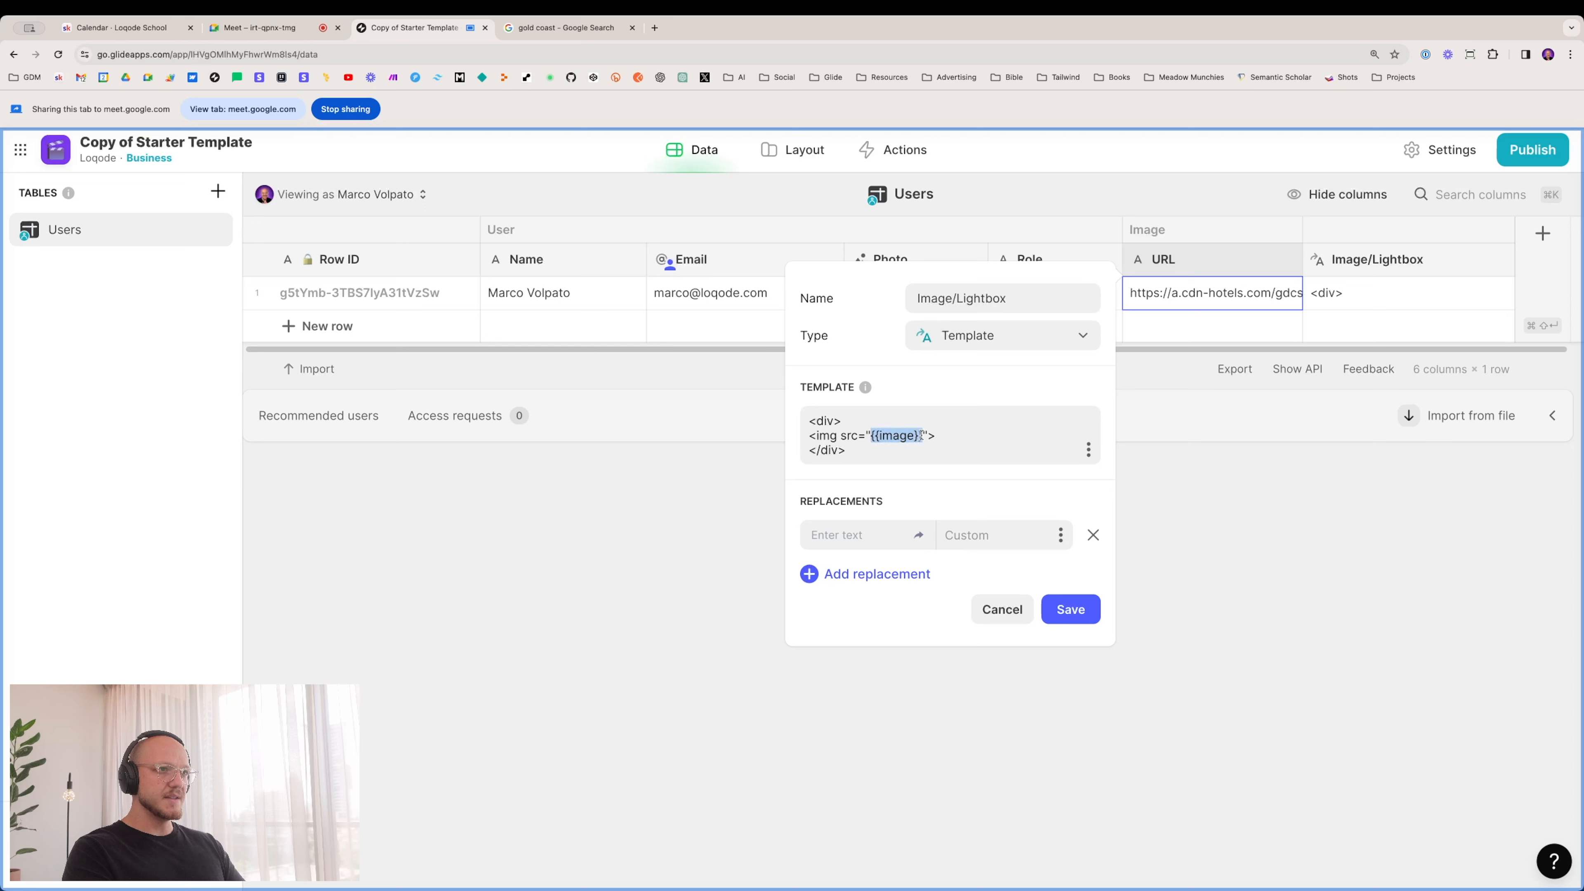
pyautogui.click(861, 534)
pyautogui.hotkey('ctrl', 'v')
pyautogui.click(1059, 539)
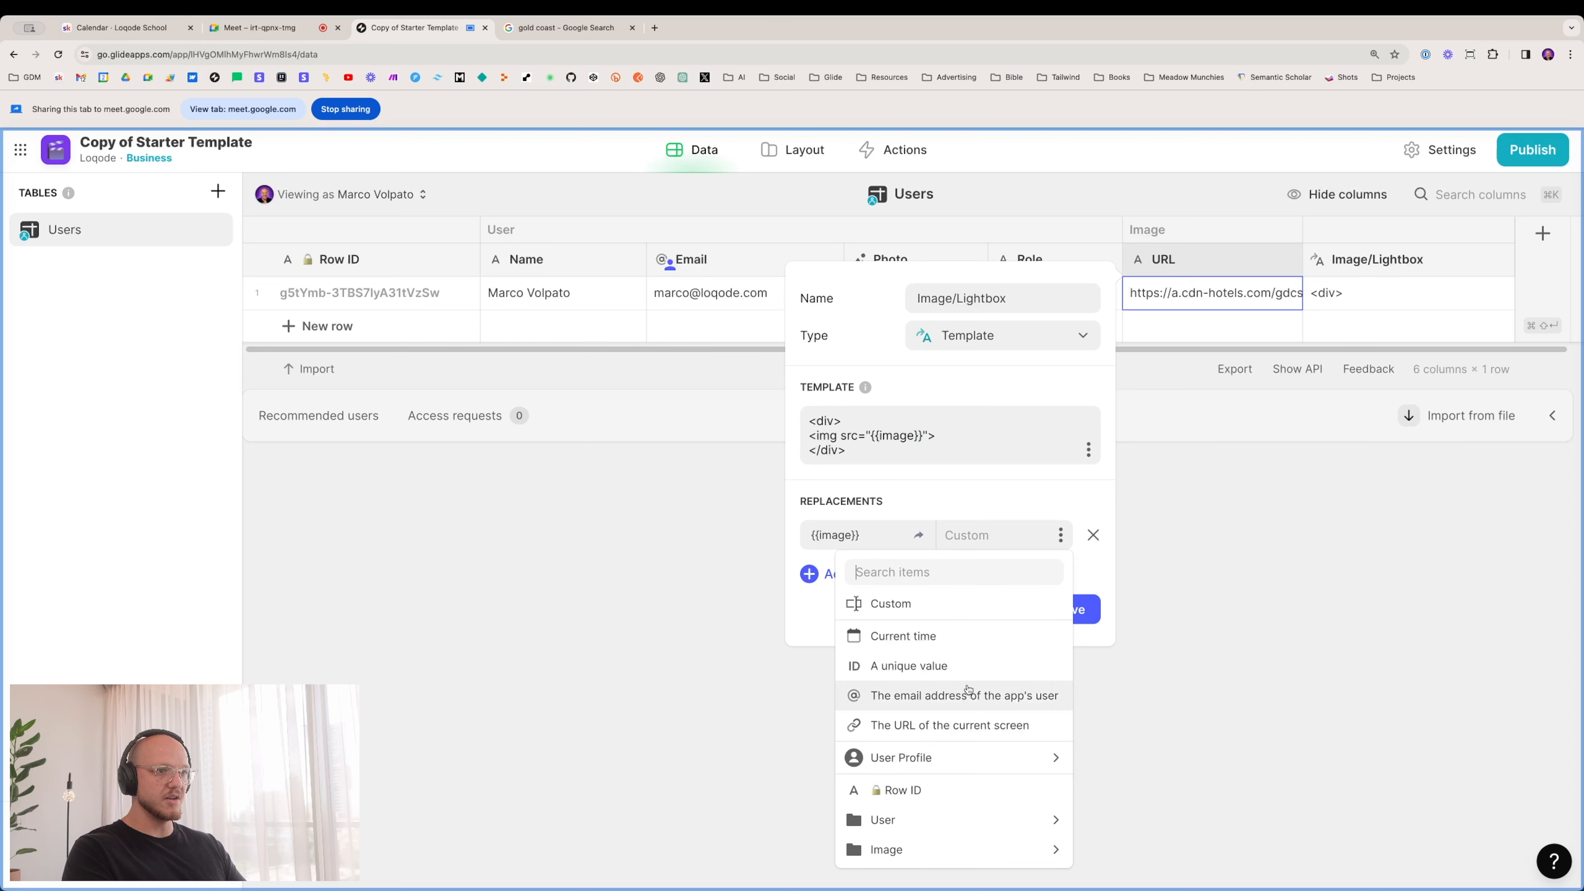
pyautogui.click(1098, 849)
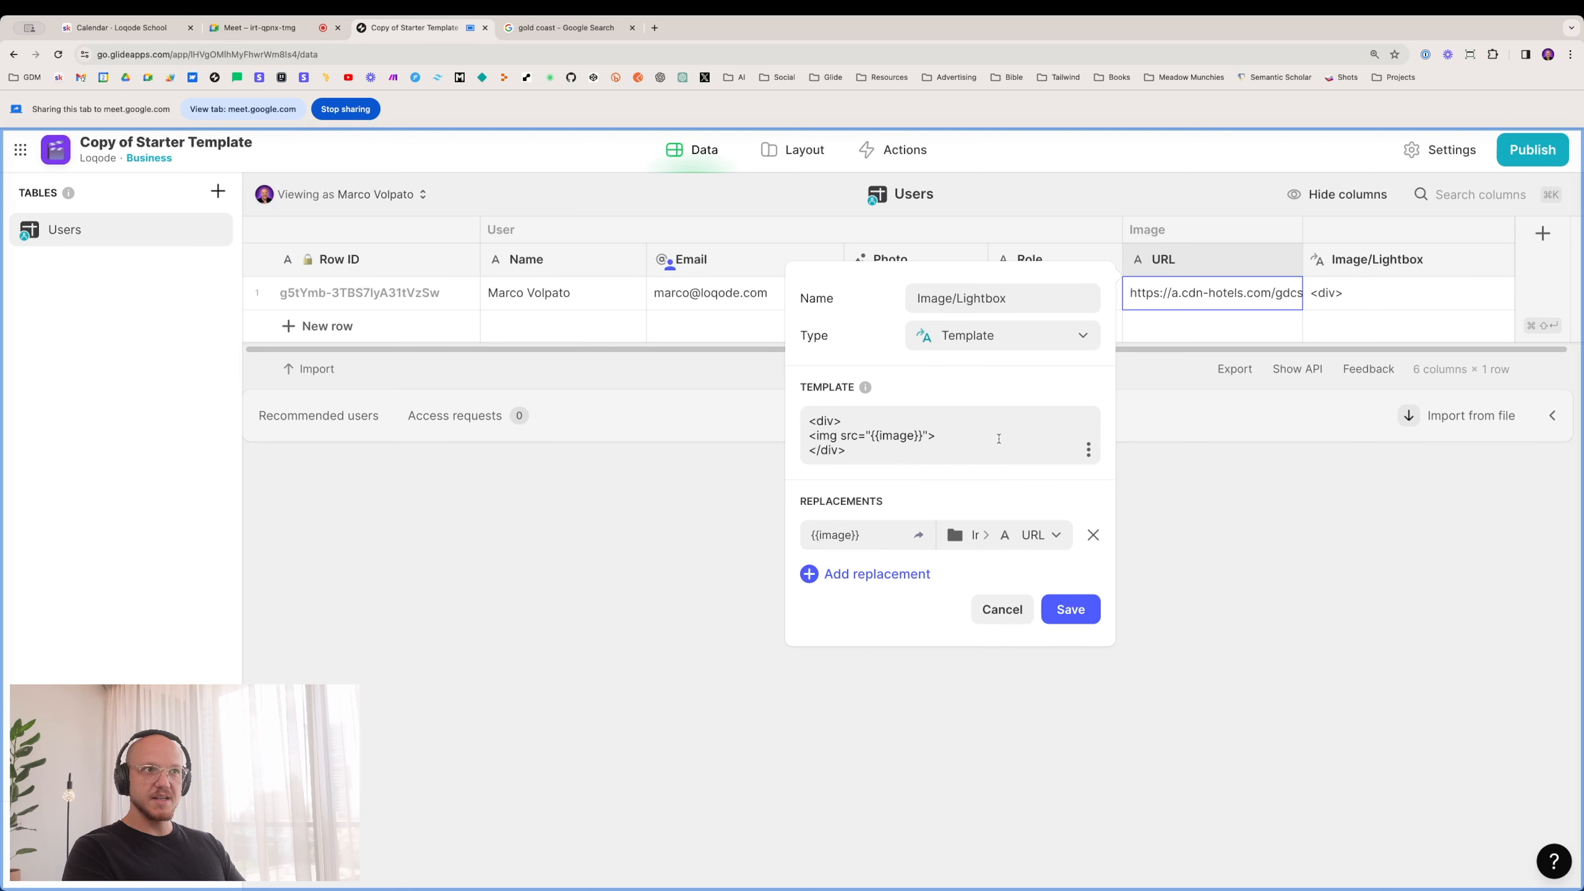
pyautogui.click(1070, 609)
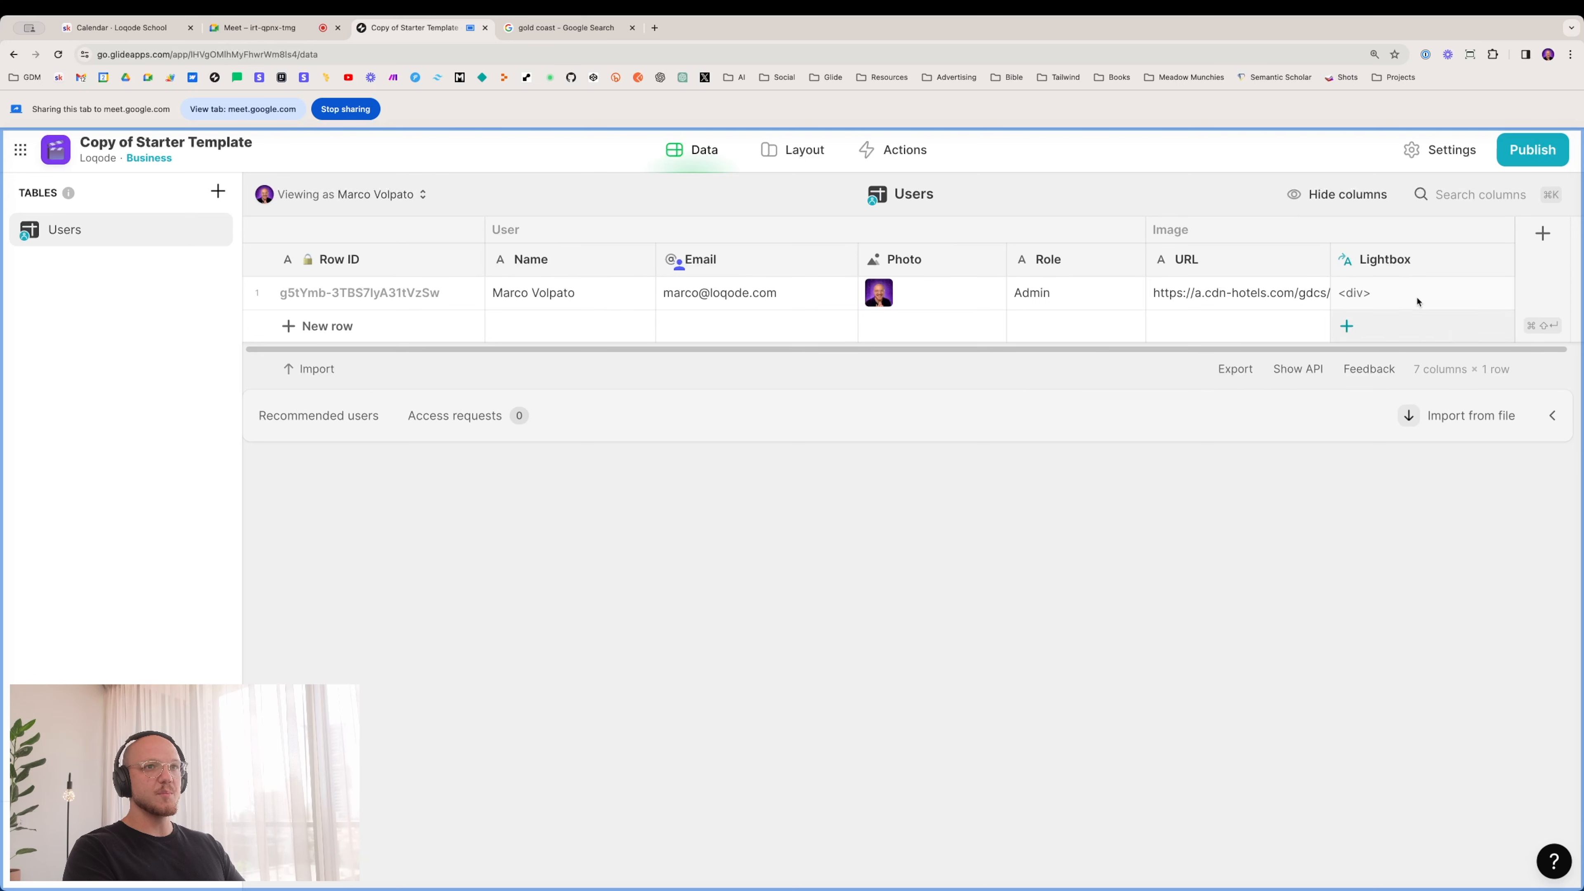
pyautogui.click(1405, 295)
# Step: In the app's layout, add a new custom screen to the navigation
pyautogui.click(797, 151)
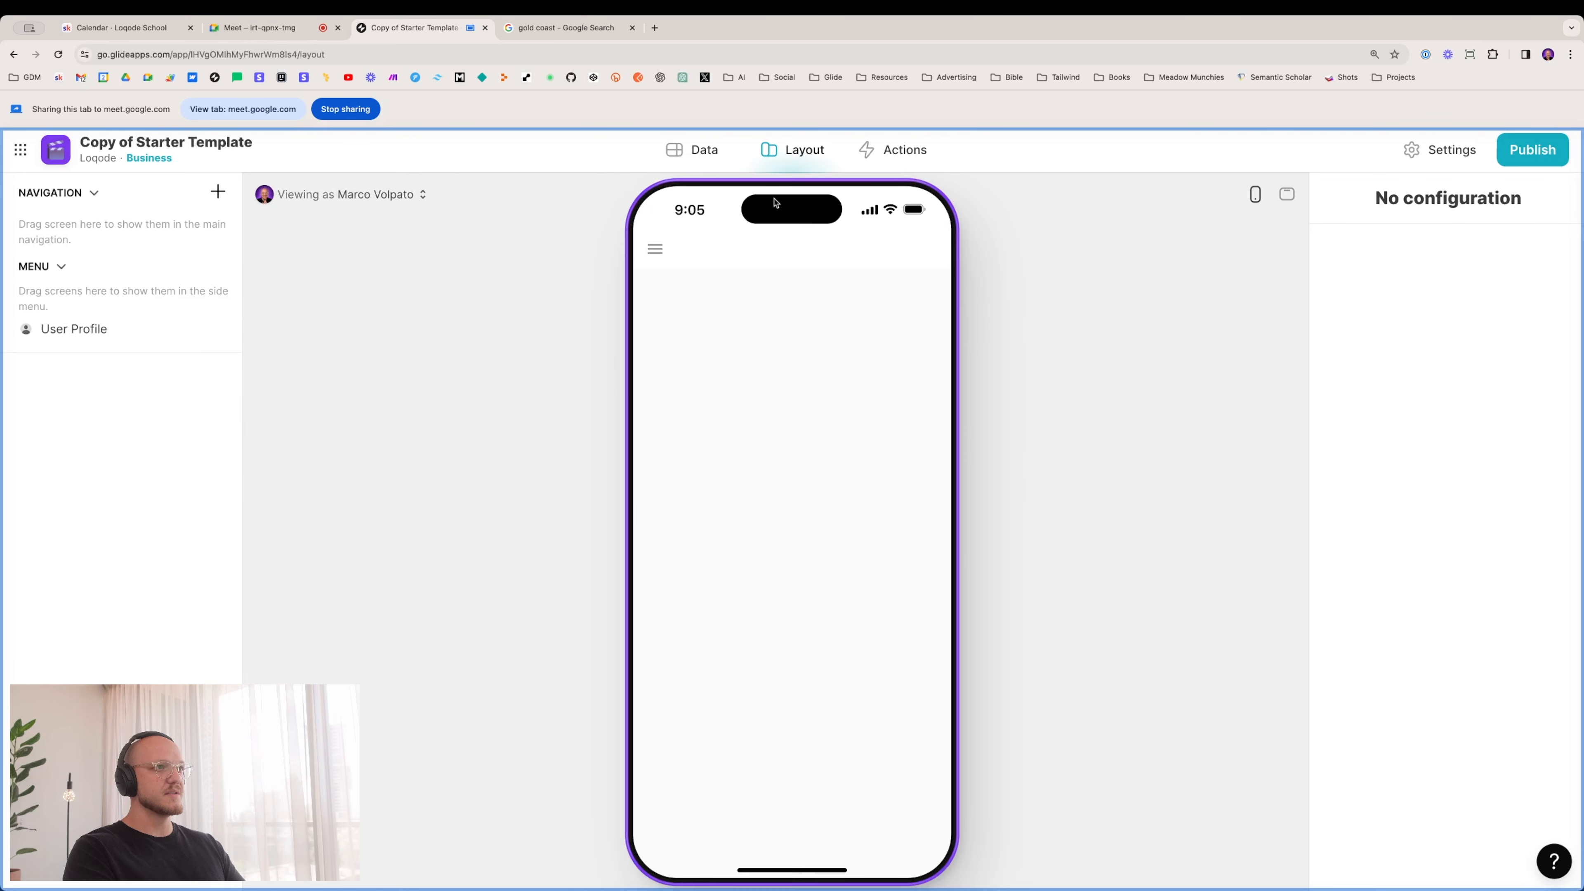
pyautogui.click(217, 191)
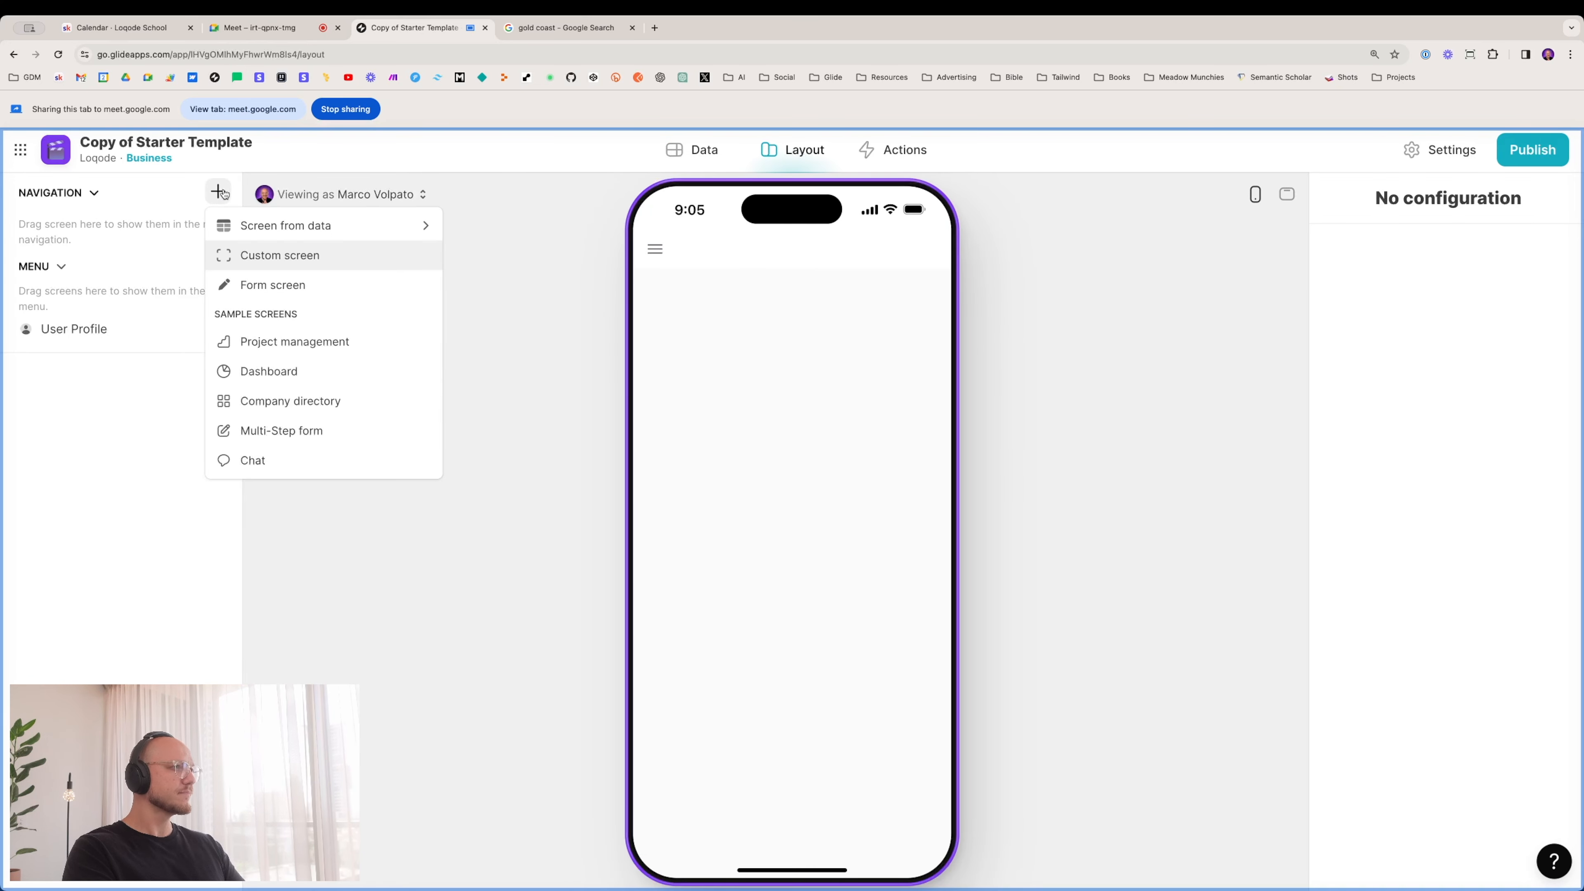
pyautogui.moveTo(260, 235)
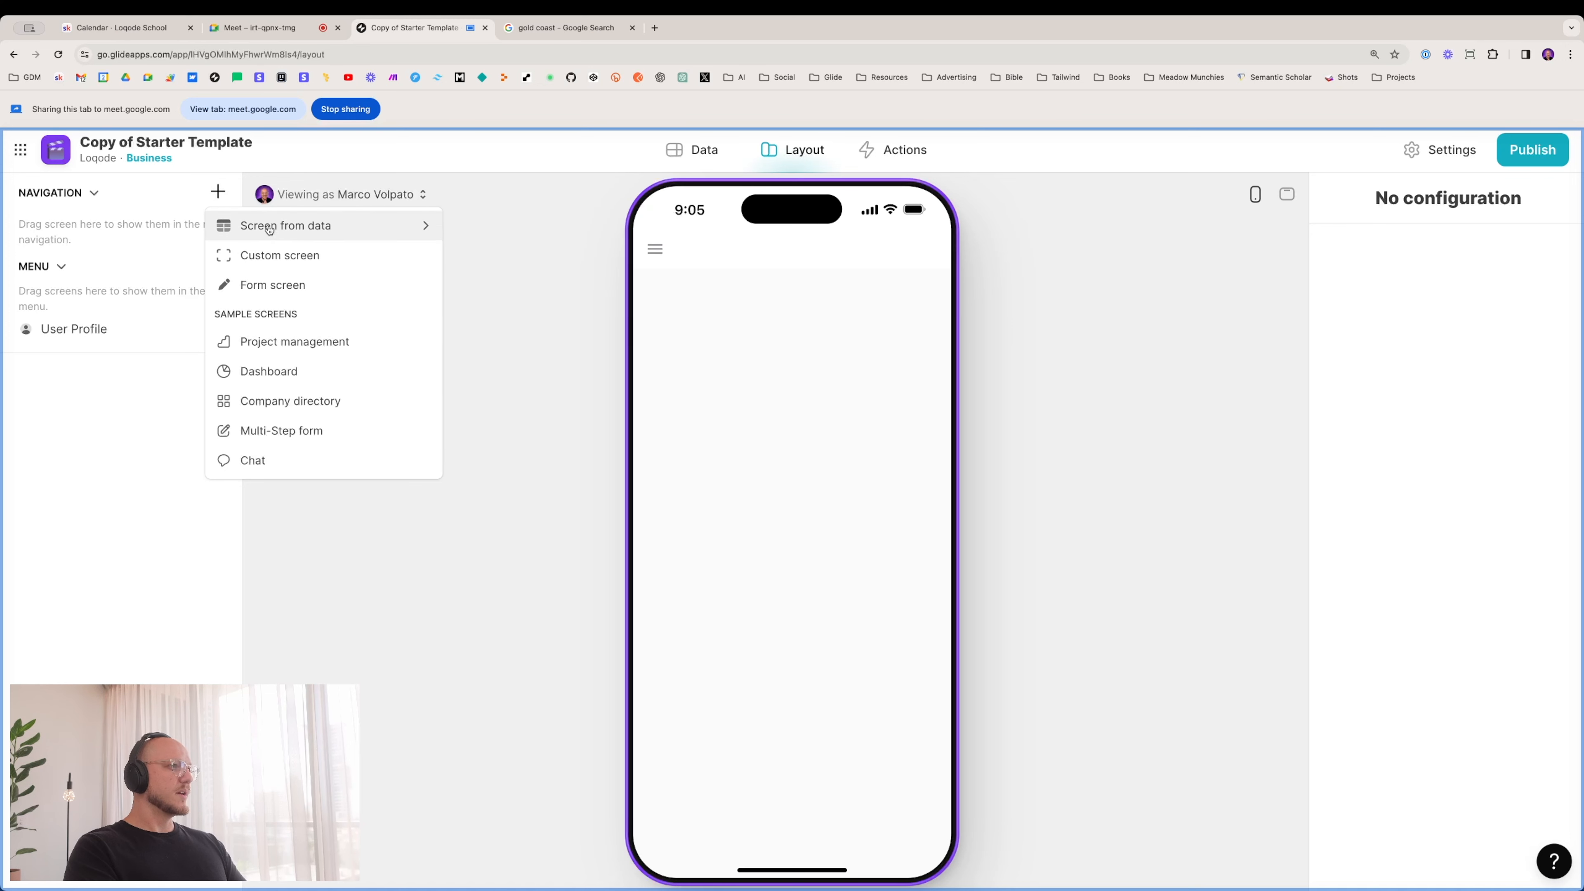
pyautogui.click(262, 253)
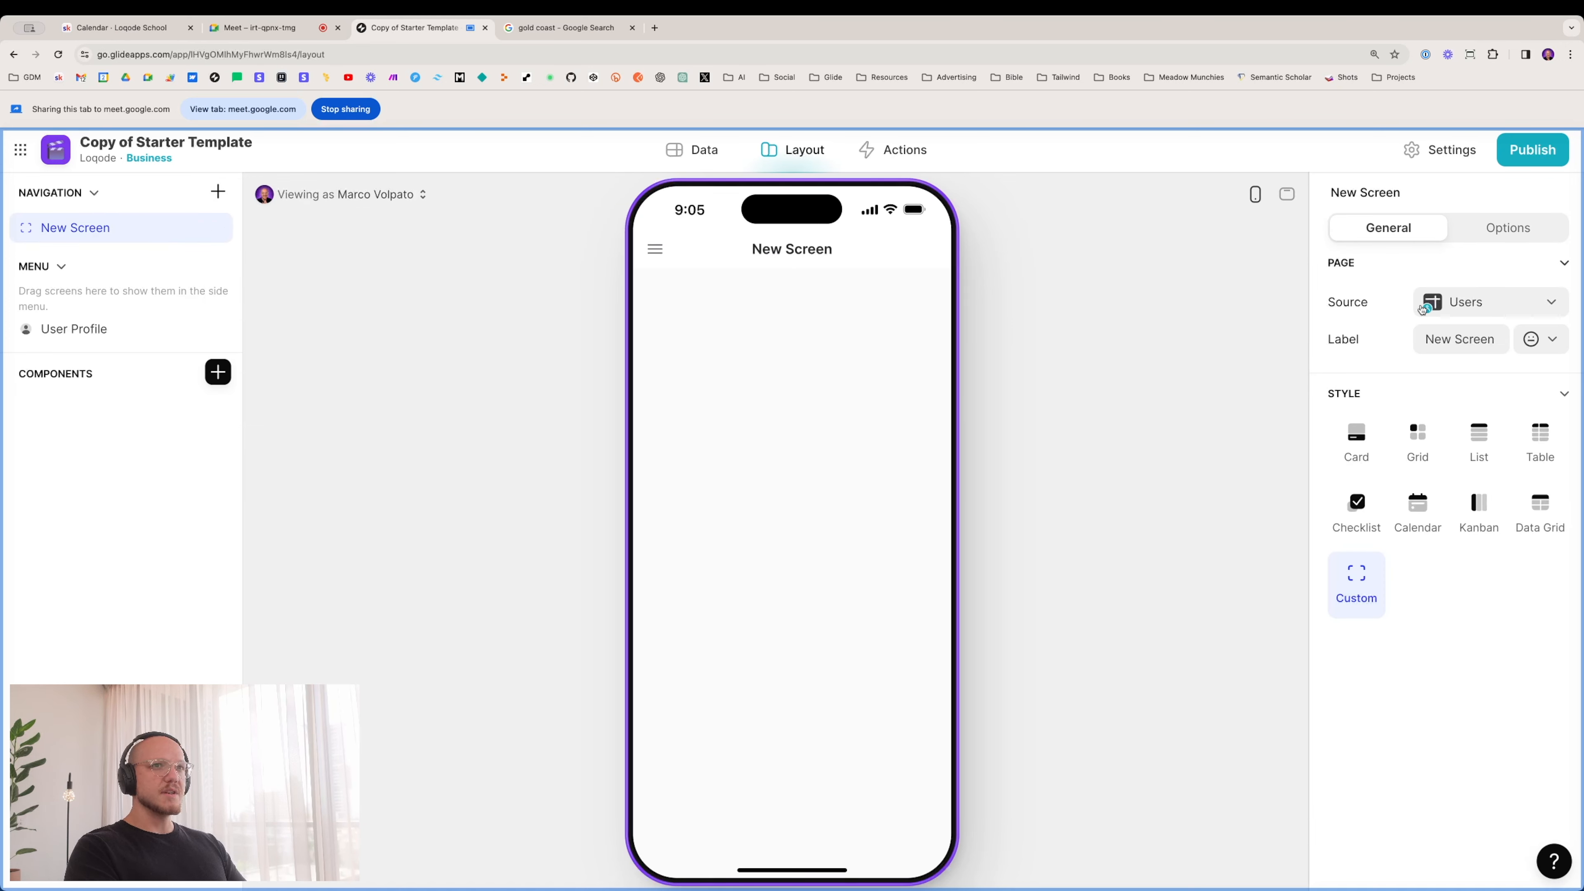
# Step: Label the new screen Home and give it the laughing face icon from Events & People
pyautogui.moveTo(1495, 339); pyautogui.dragTo(1432, 338)
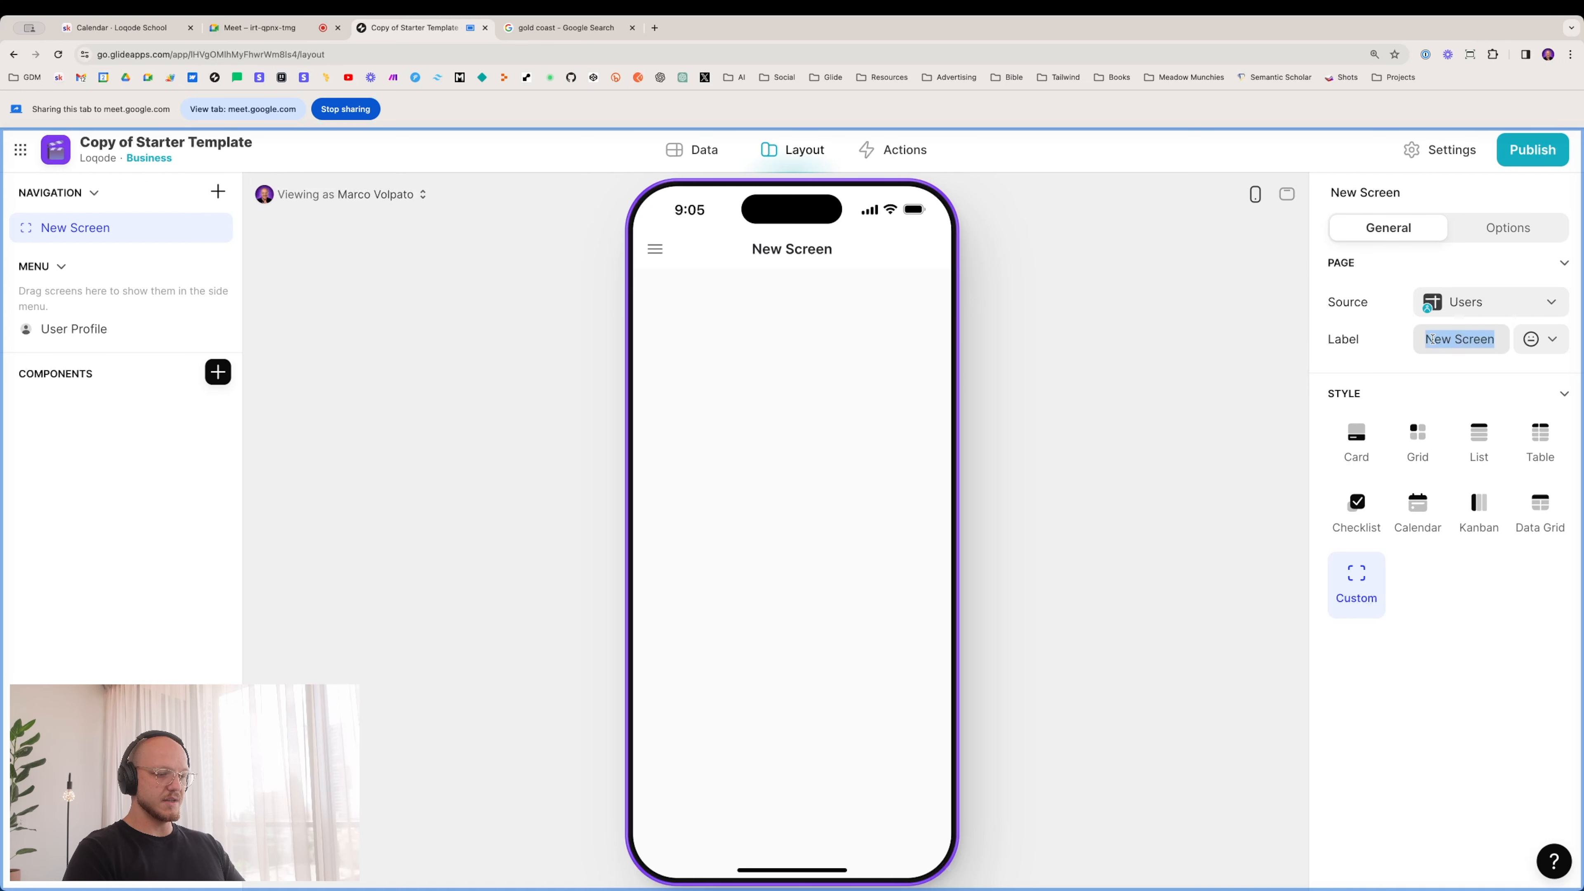
pyautogui.write('Home')
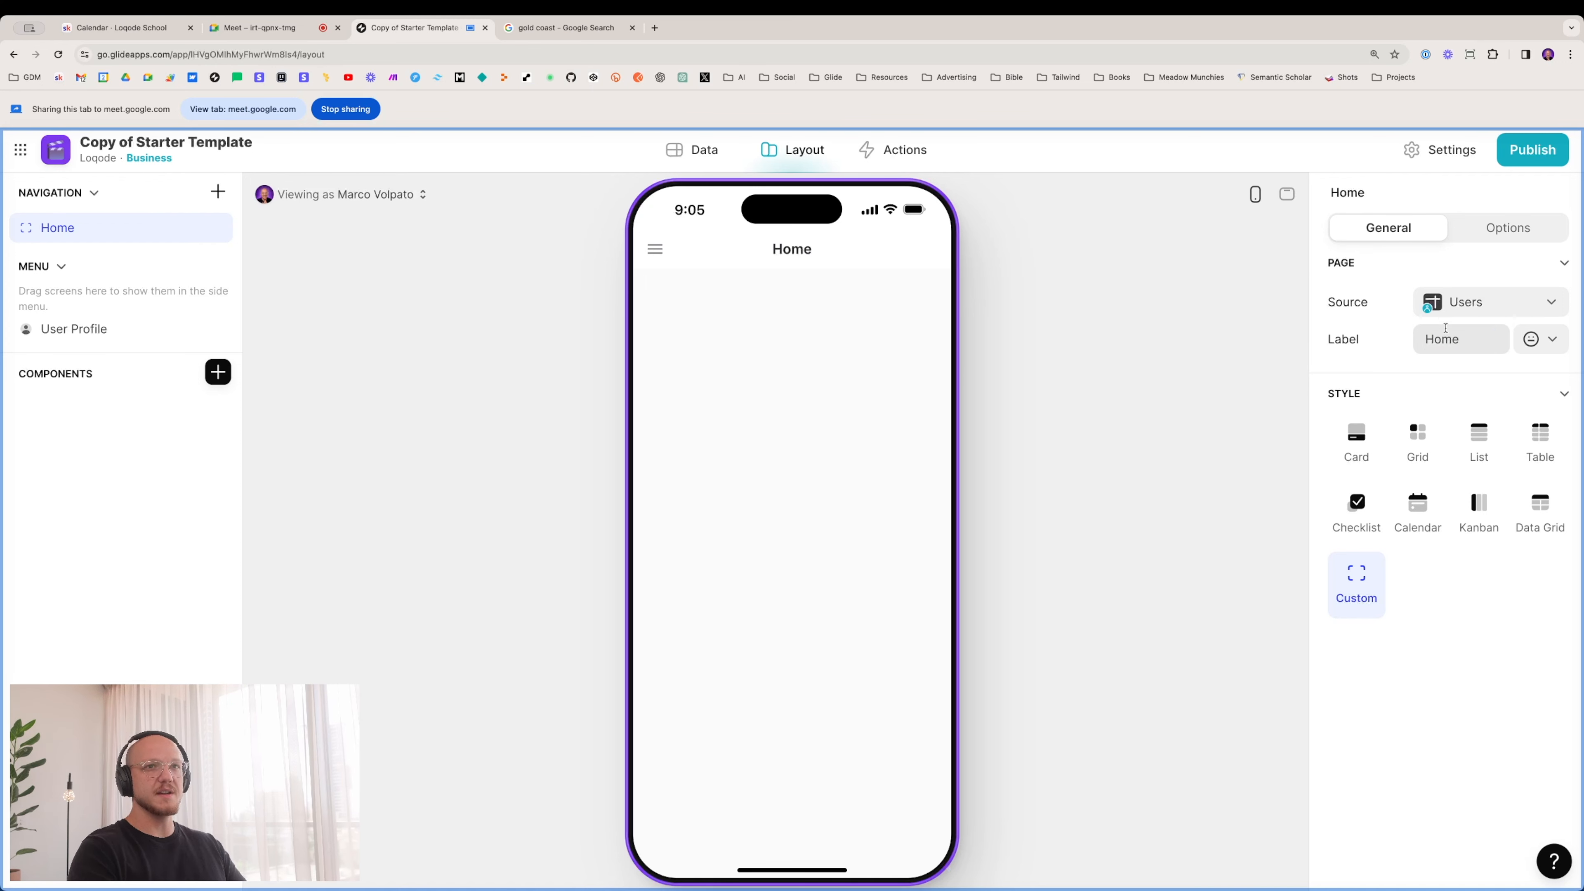
pyautogui.click(1551, 345)
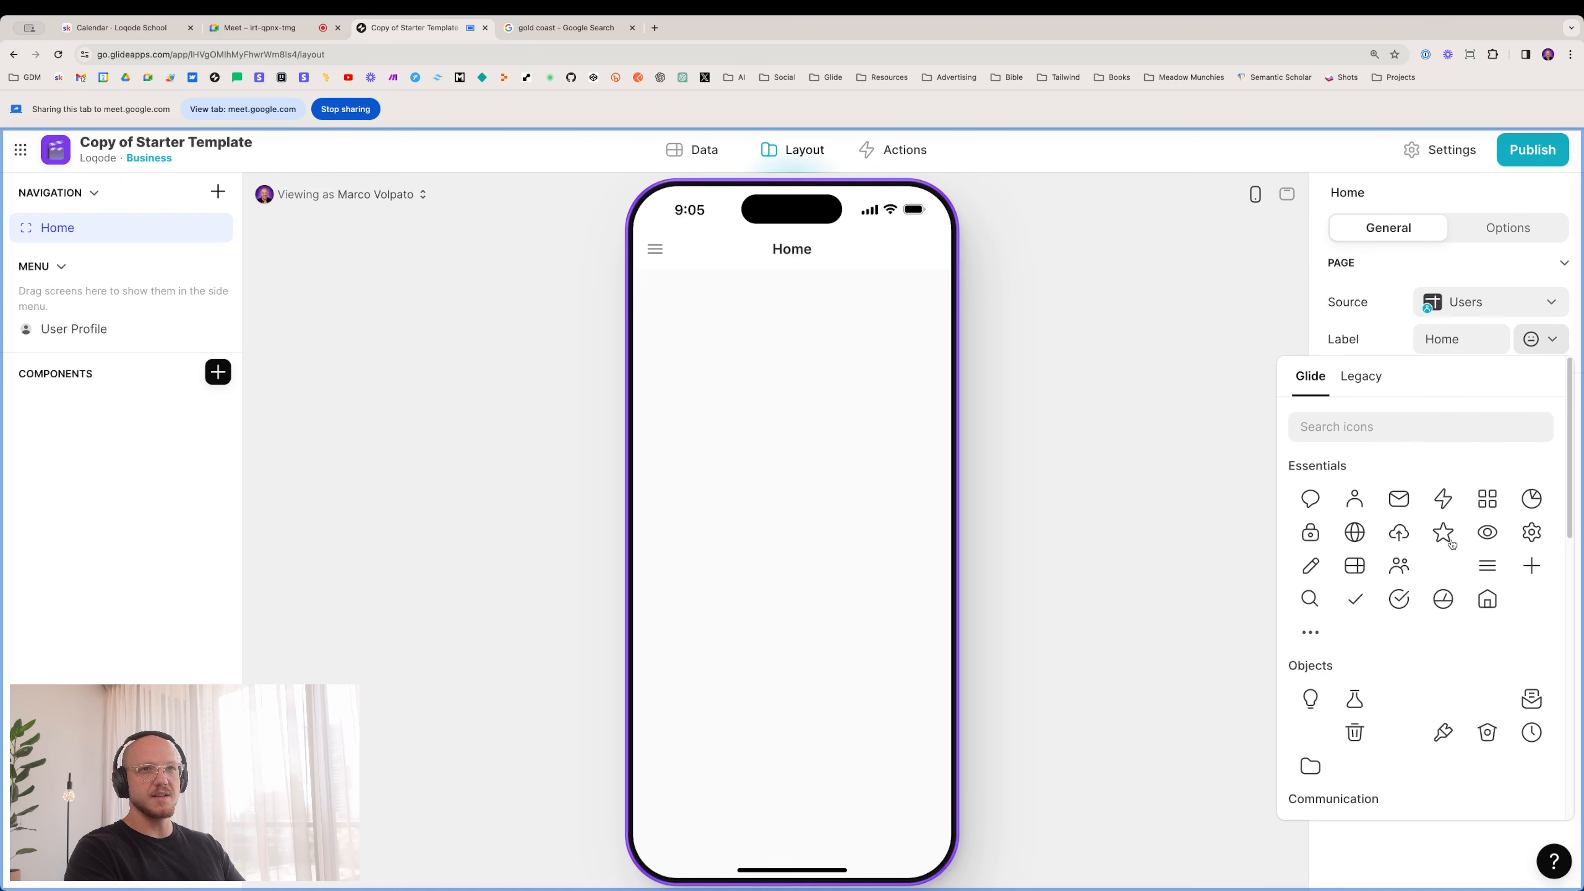
pyautogui.scroll(-8, 1452, 544)
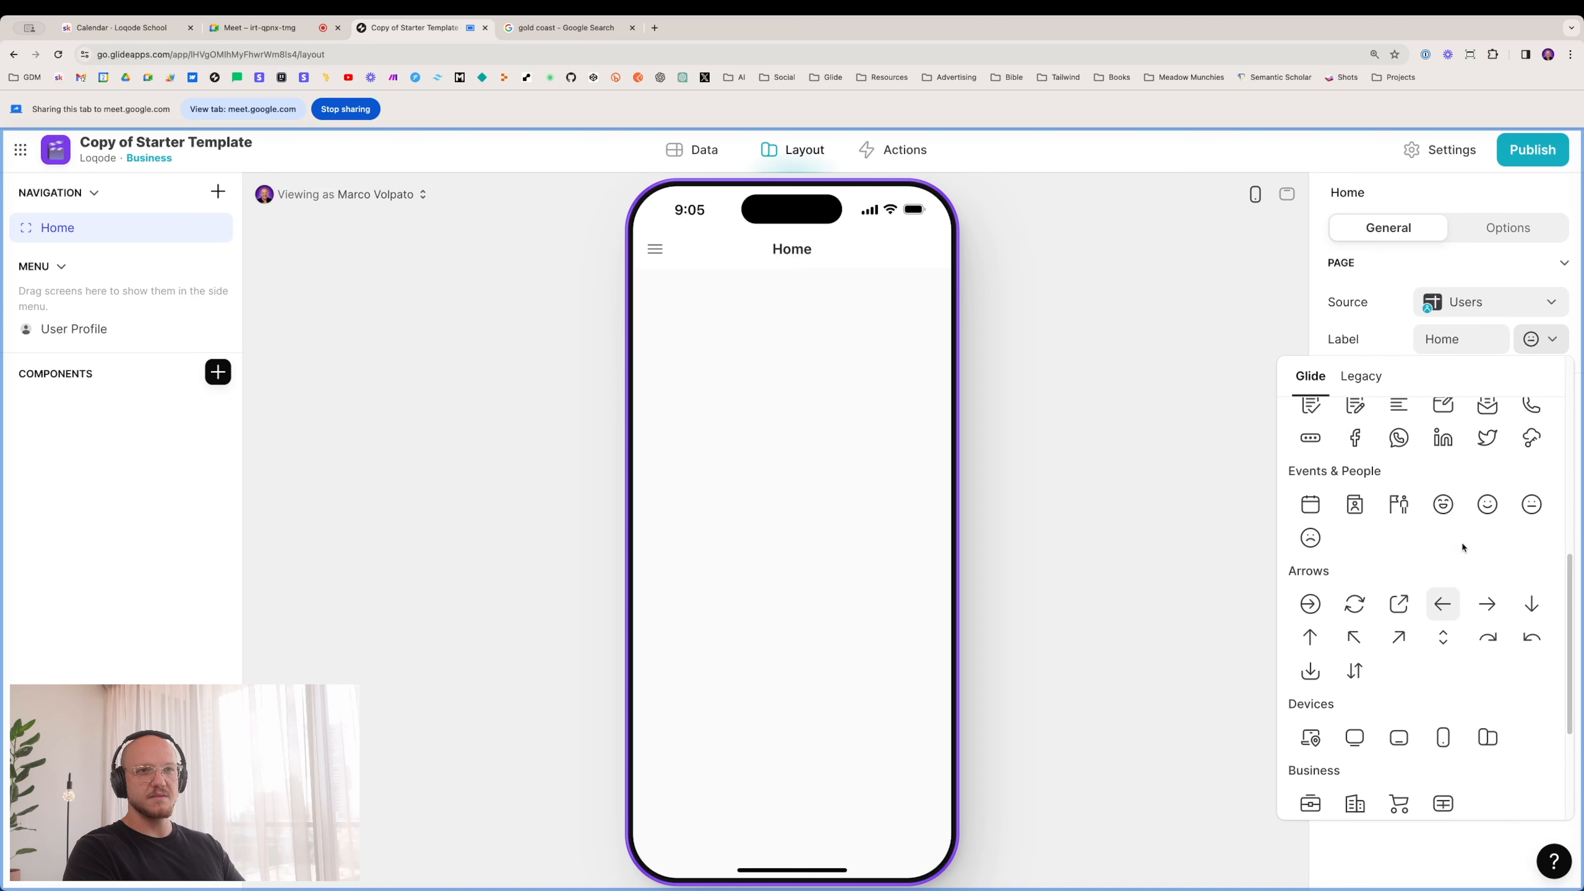
pyautogui.click(1442, 504)
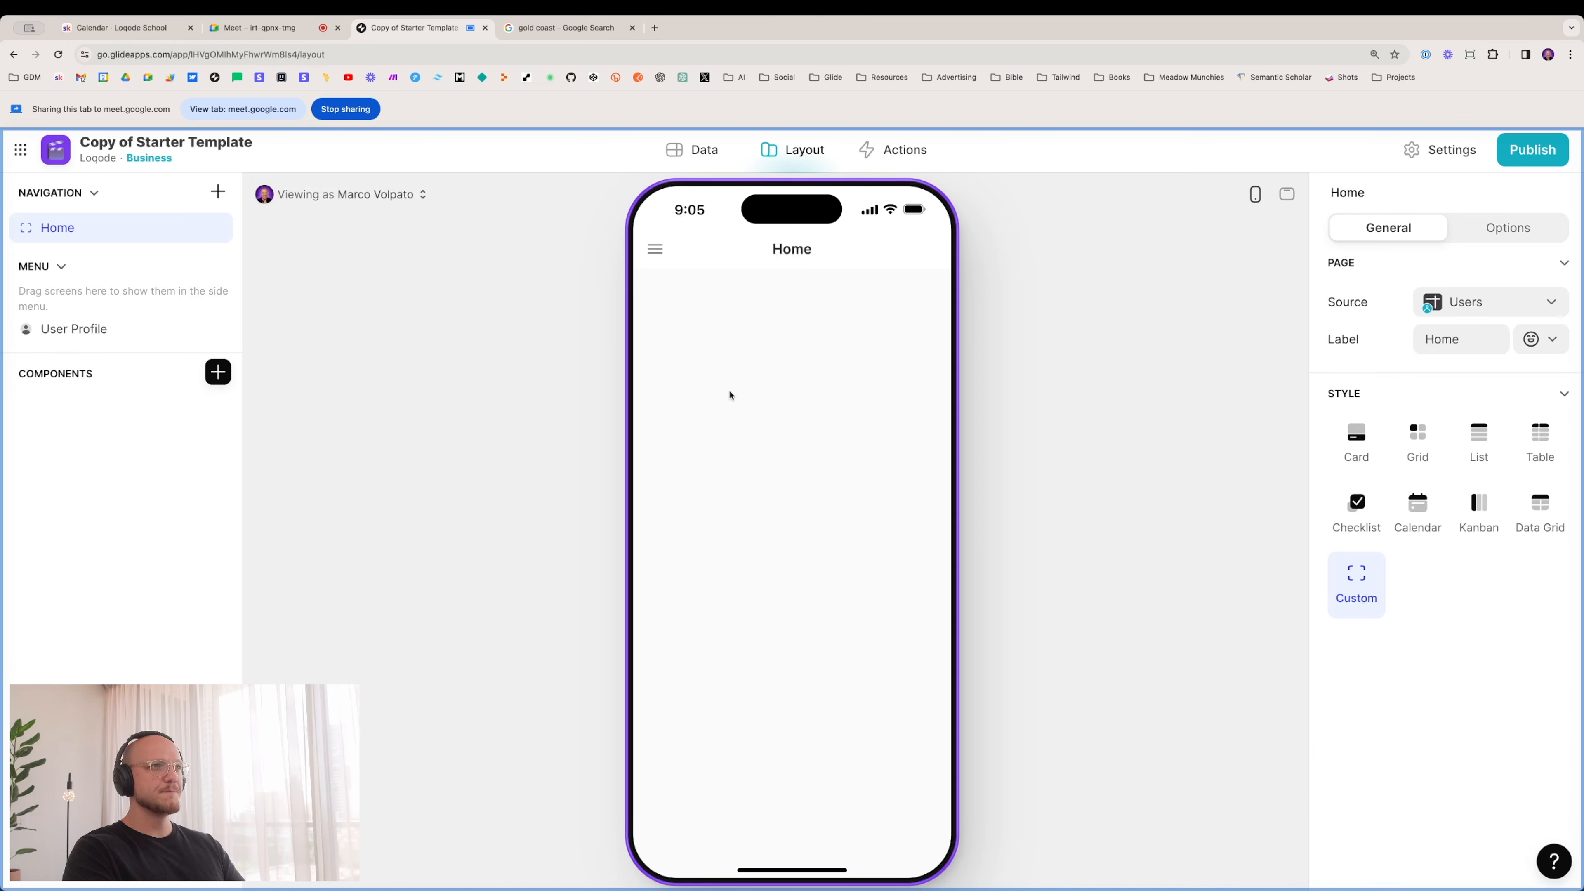
# Step: Add an Image content component to the Home screen and set its image source to the Image/URL column
pyautogui.click(215, 377)
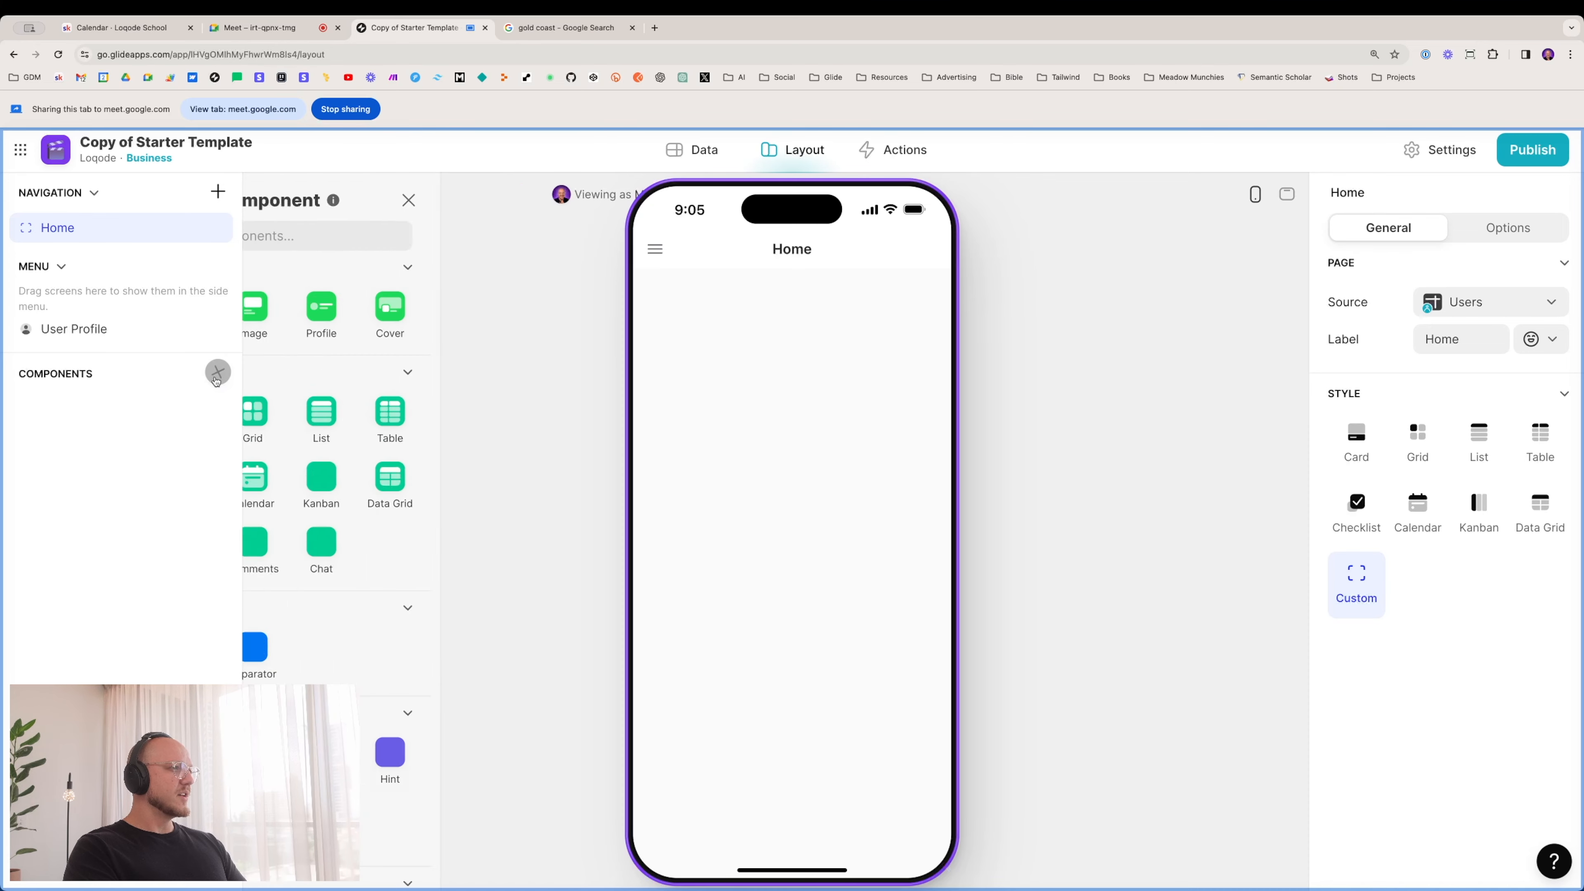
pyautogui.scroll(-5, 418, 668)
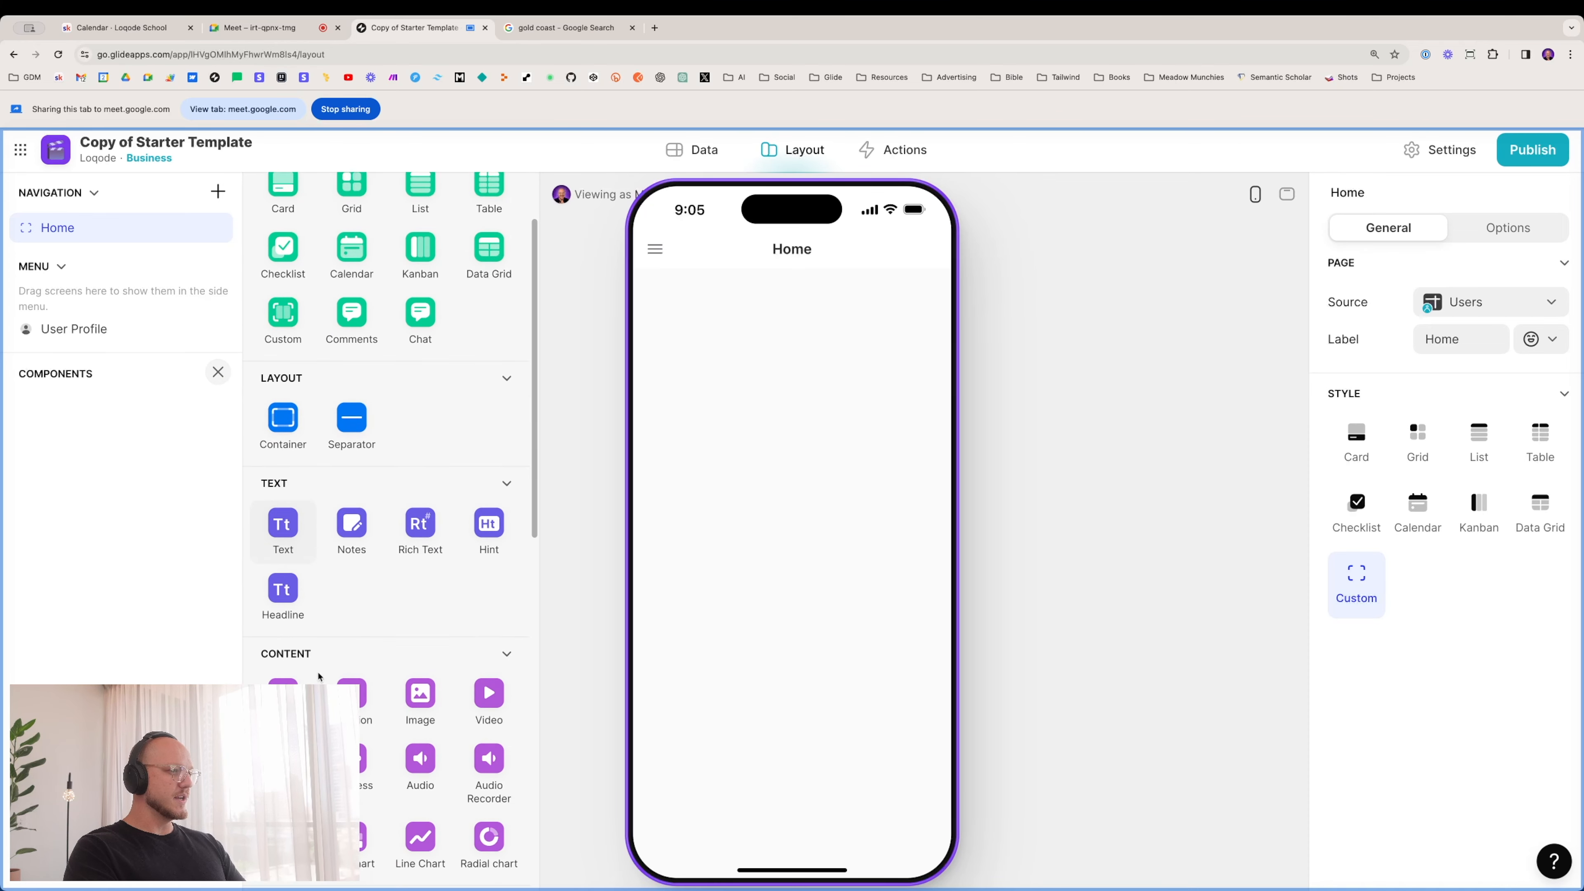
pyautogui.click(418, 667)
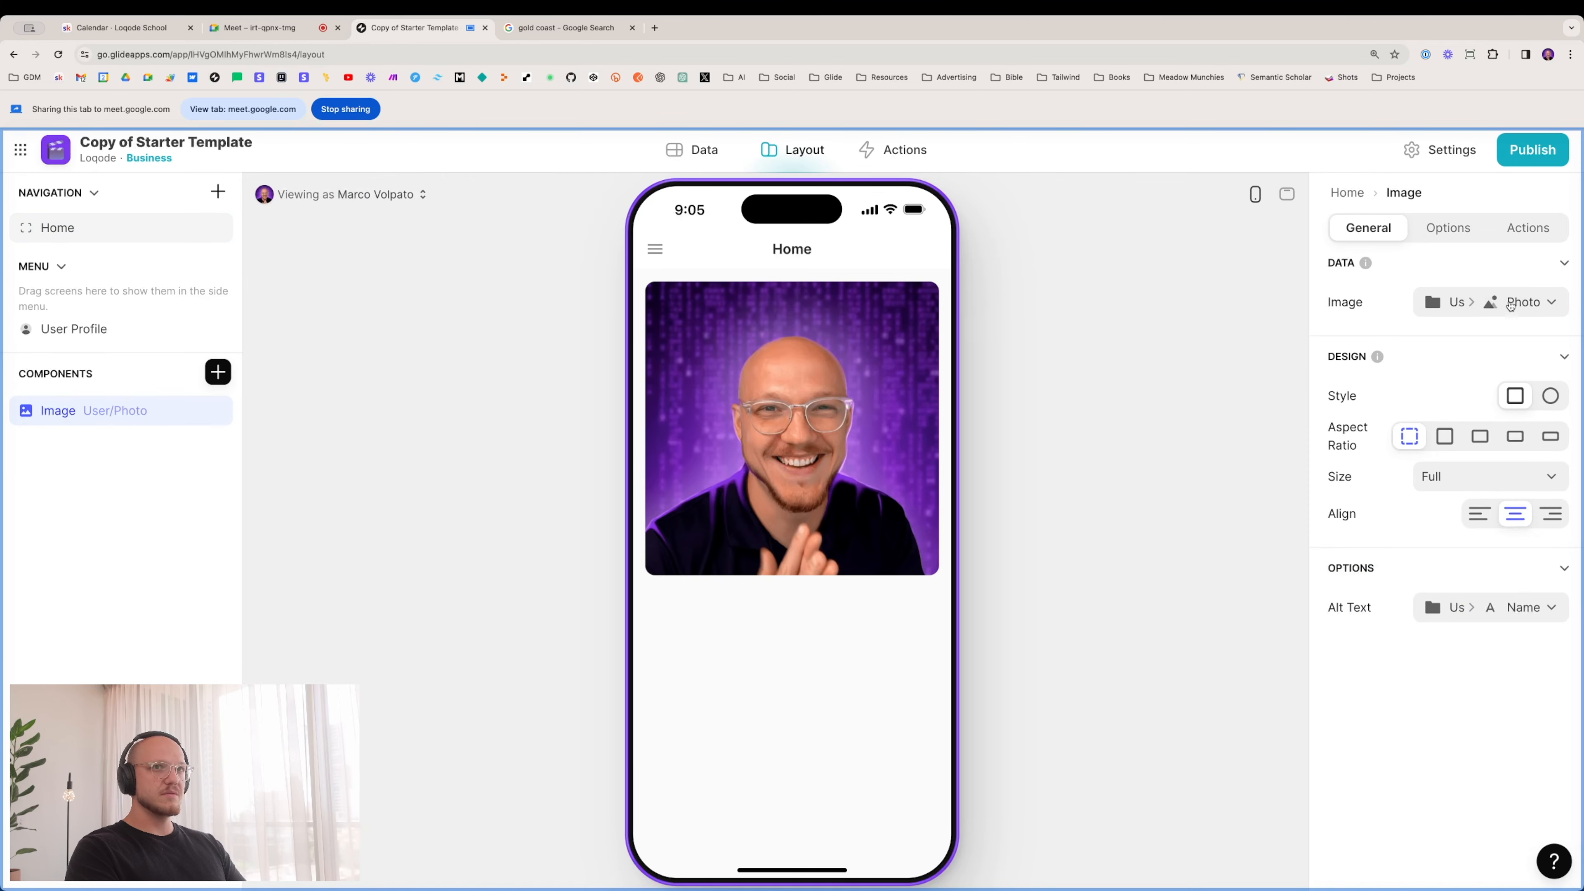
pyautogui.click(1500, 306)
pyautogui.moveTo(1409, 577)
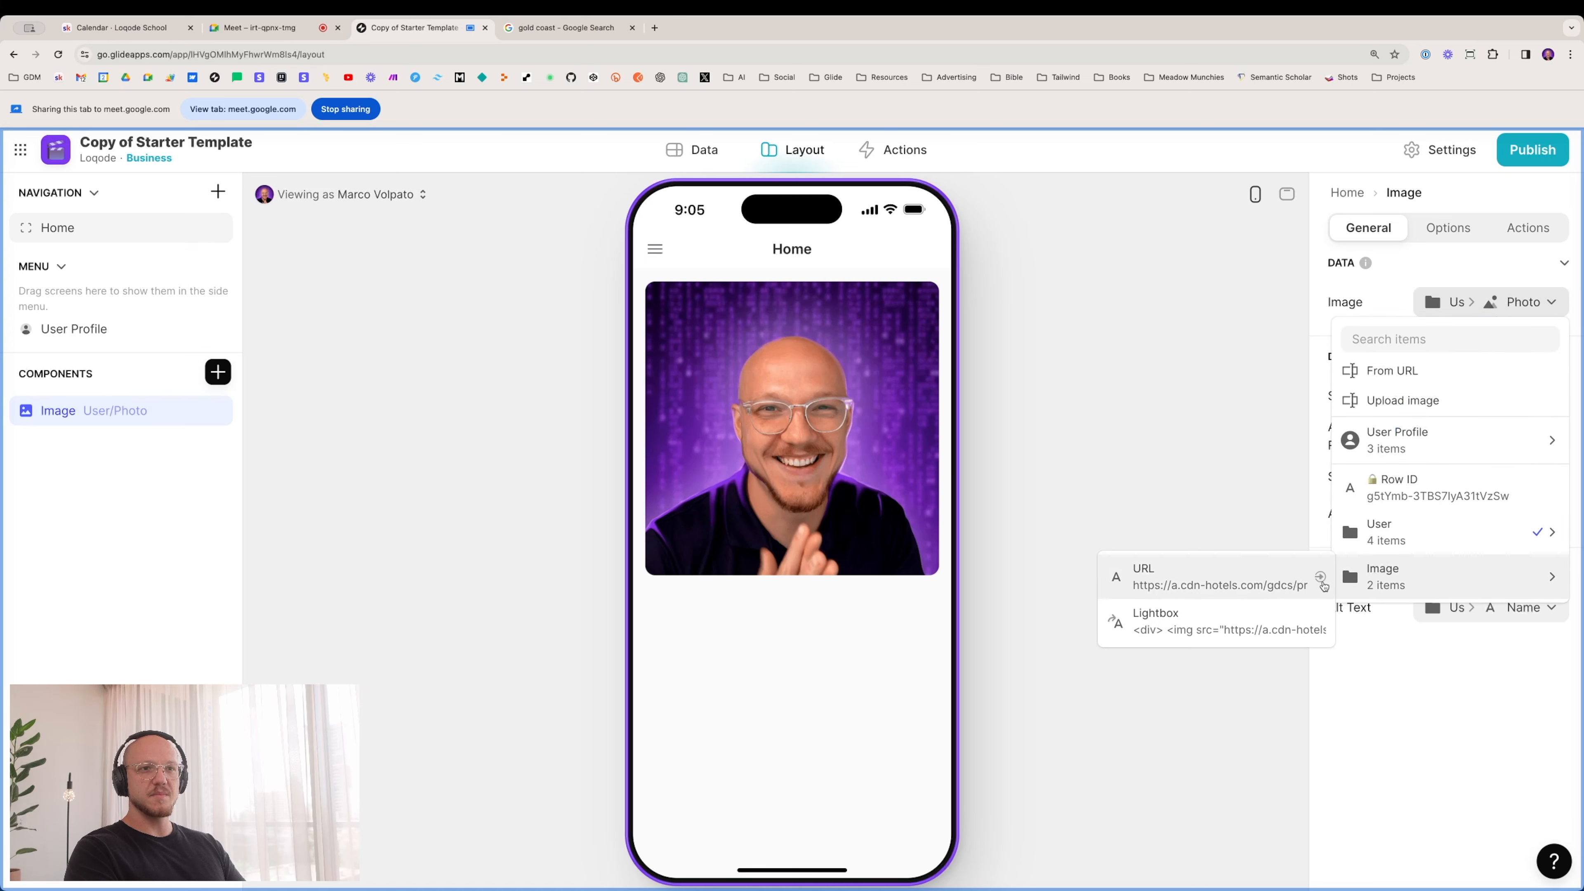
pyautogui.click(1190, 577)
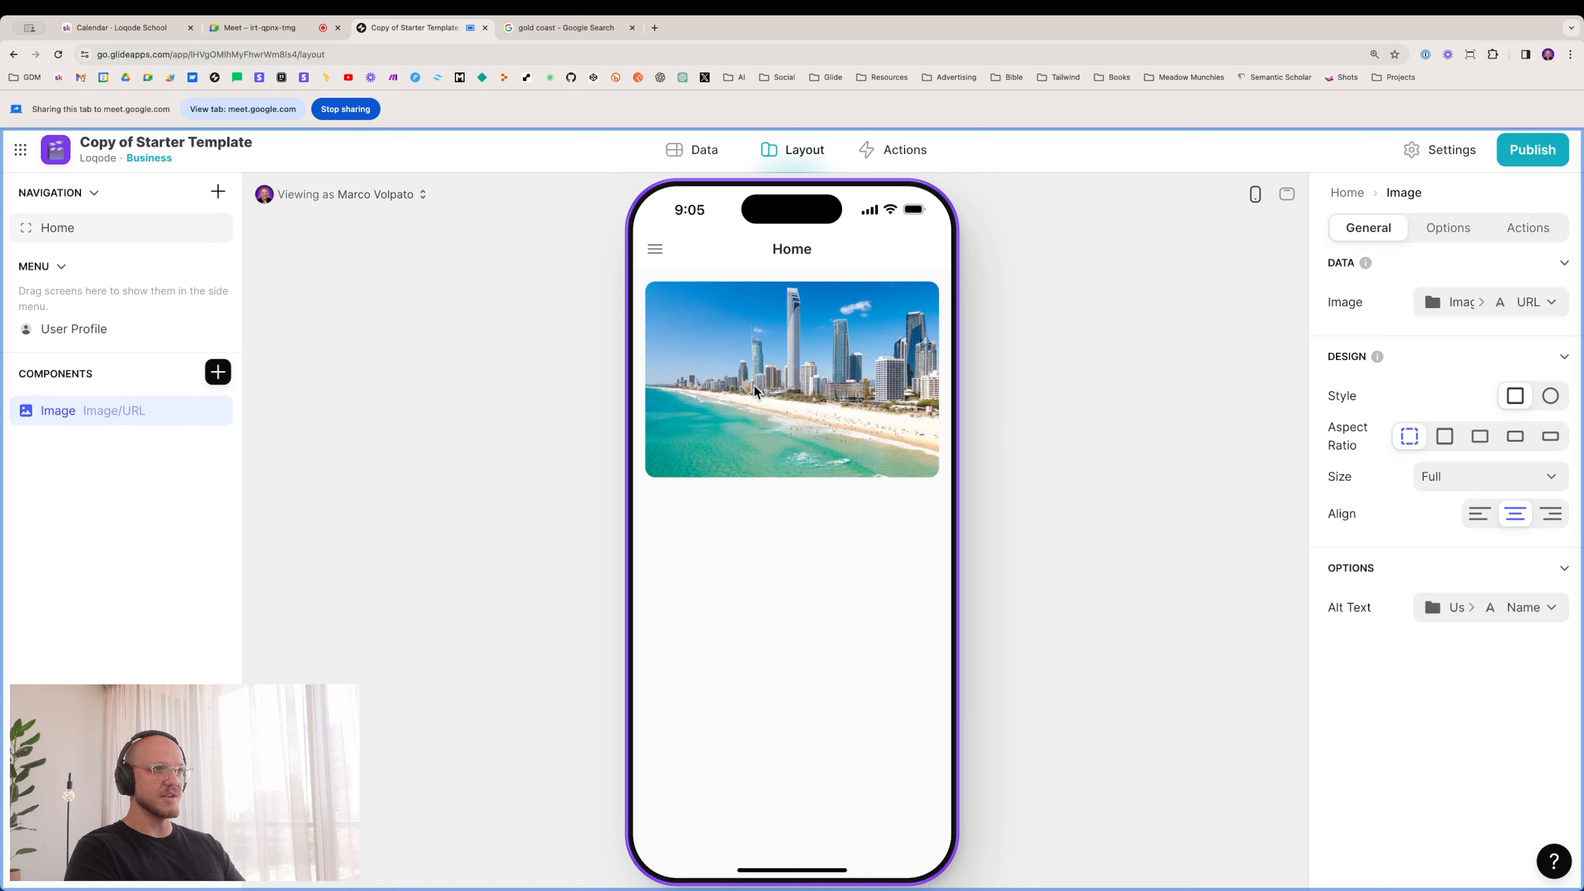
pyautogui.click(50, 481)
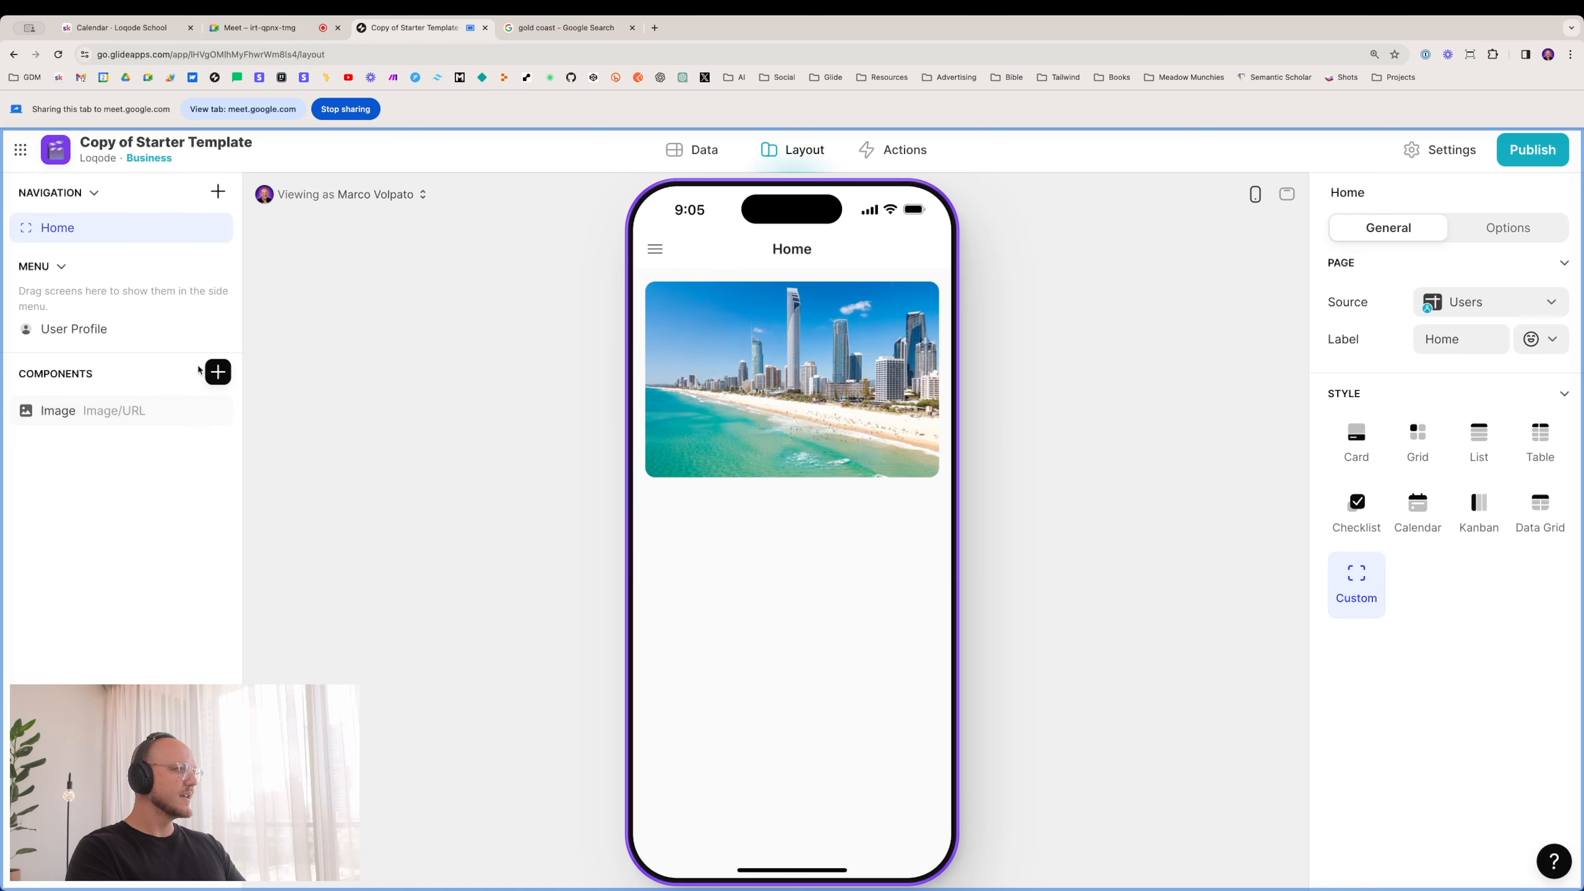
# Step: Switch the app preview from the phone to the browser view and narrow the preview frame
pyautogui.click(218, 372)
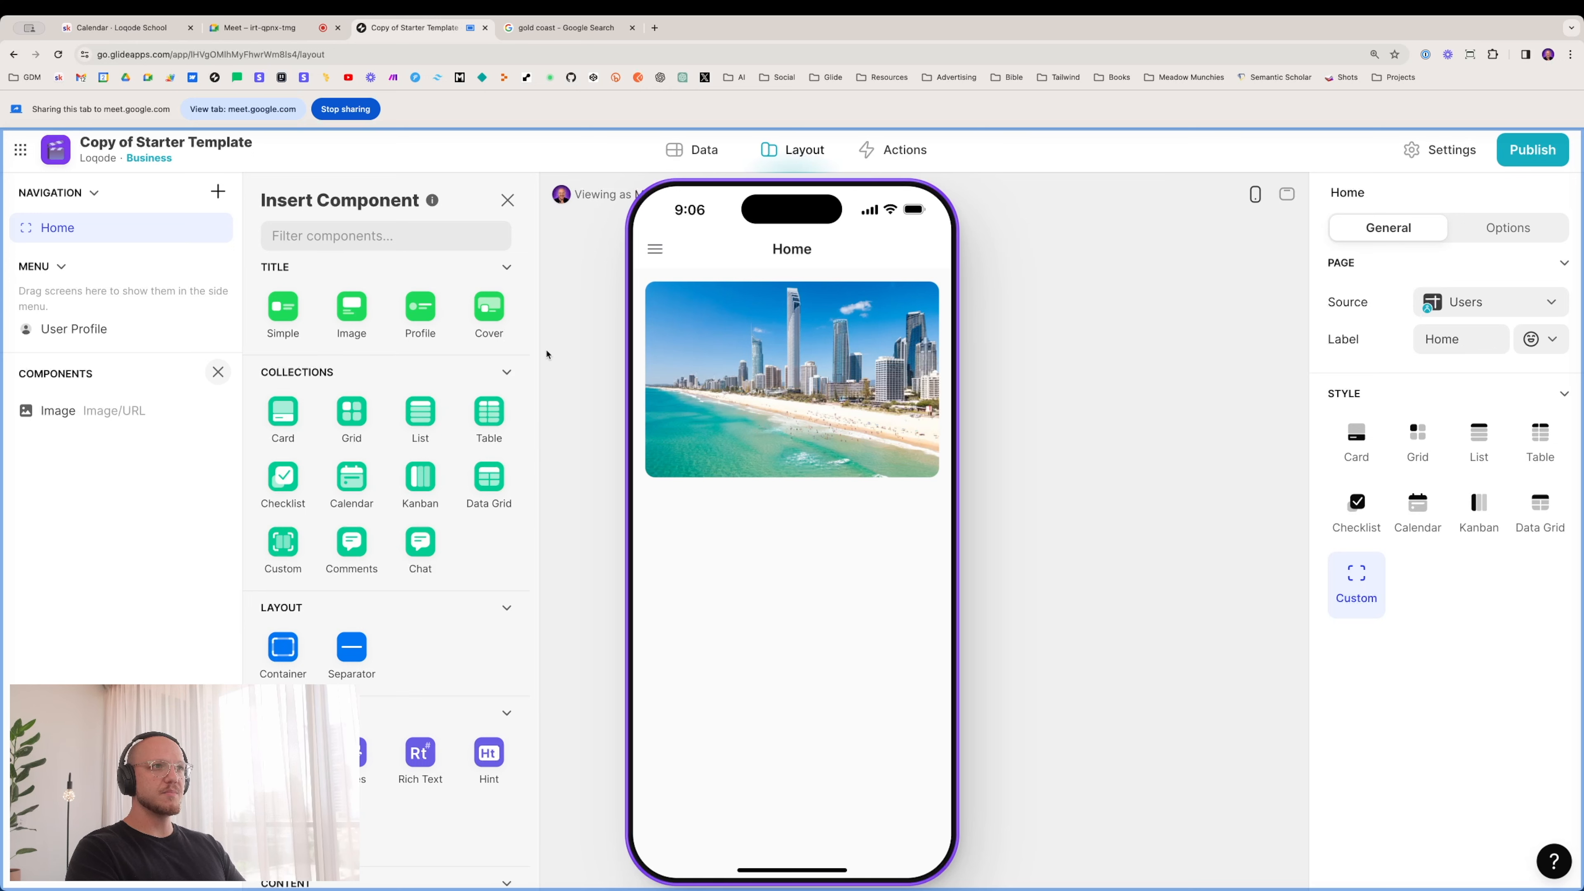
pyautogui.click(507, 200)
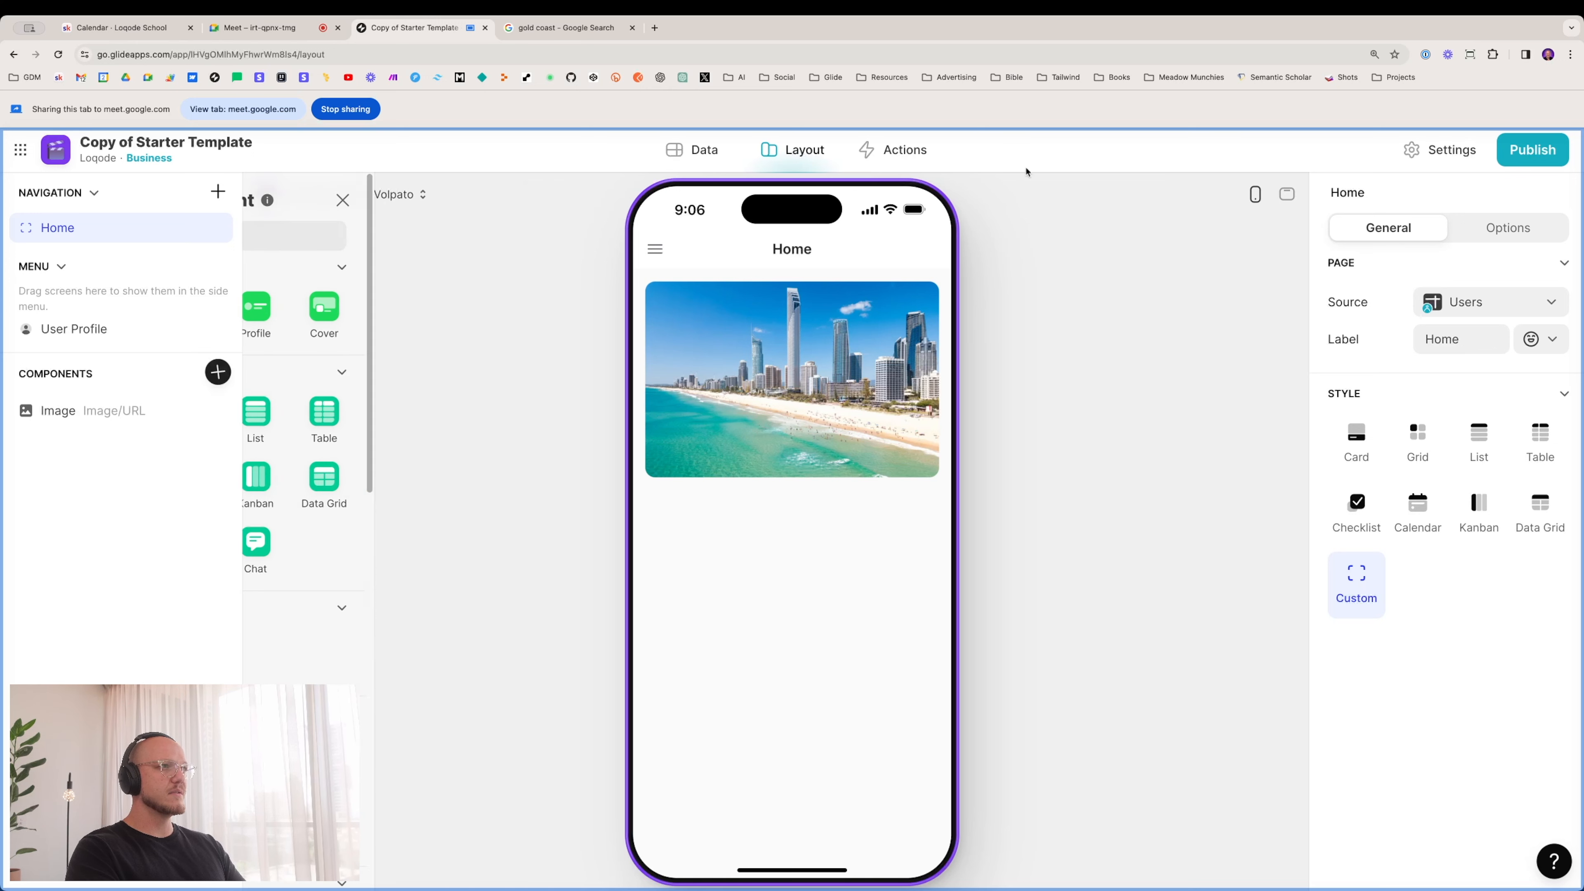
pyautogui.click(1287, 194)
pyautogui.scroll(-1, 780, 433)
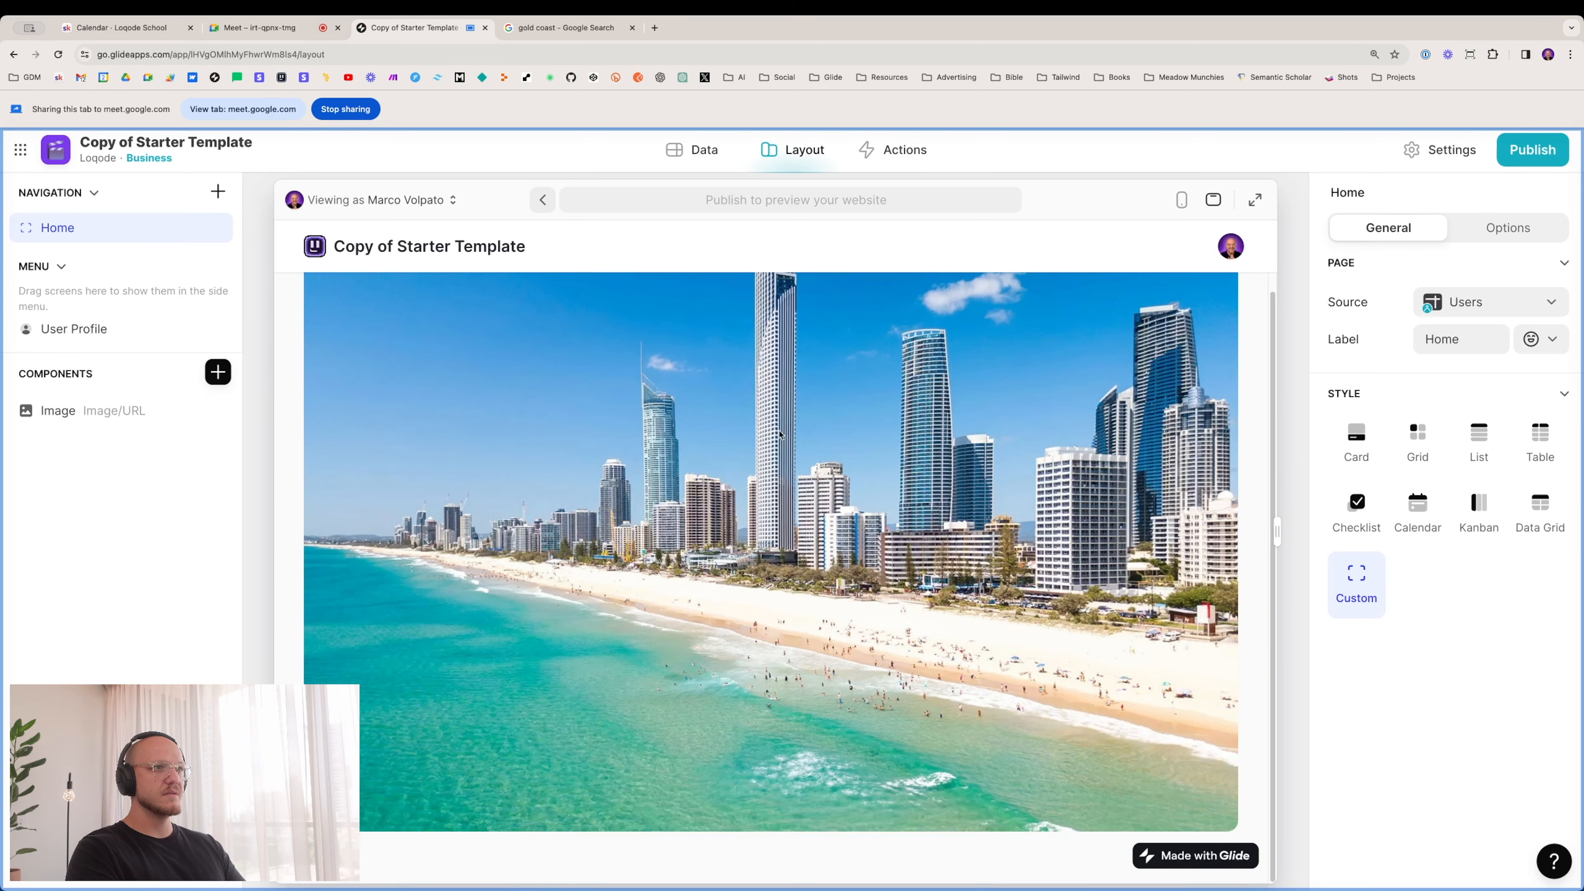
pyautogui.scroll(1, 780, 434)
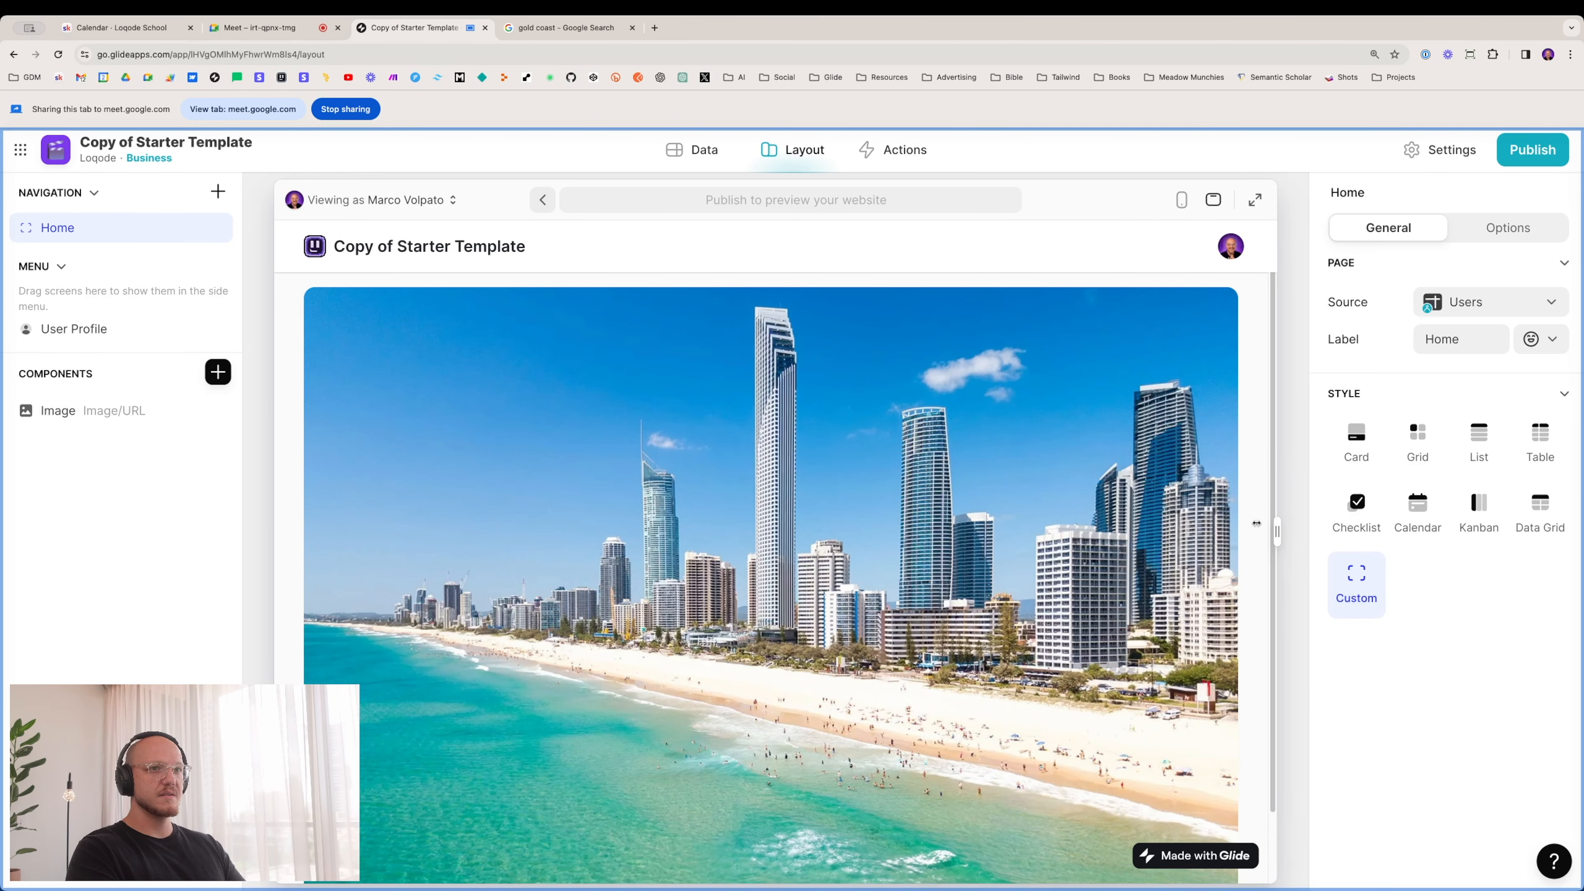
pyautogui.moveTo(1277, 524); pyautogui.dragTo(1068, 517)
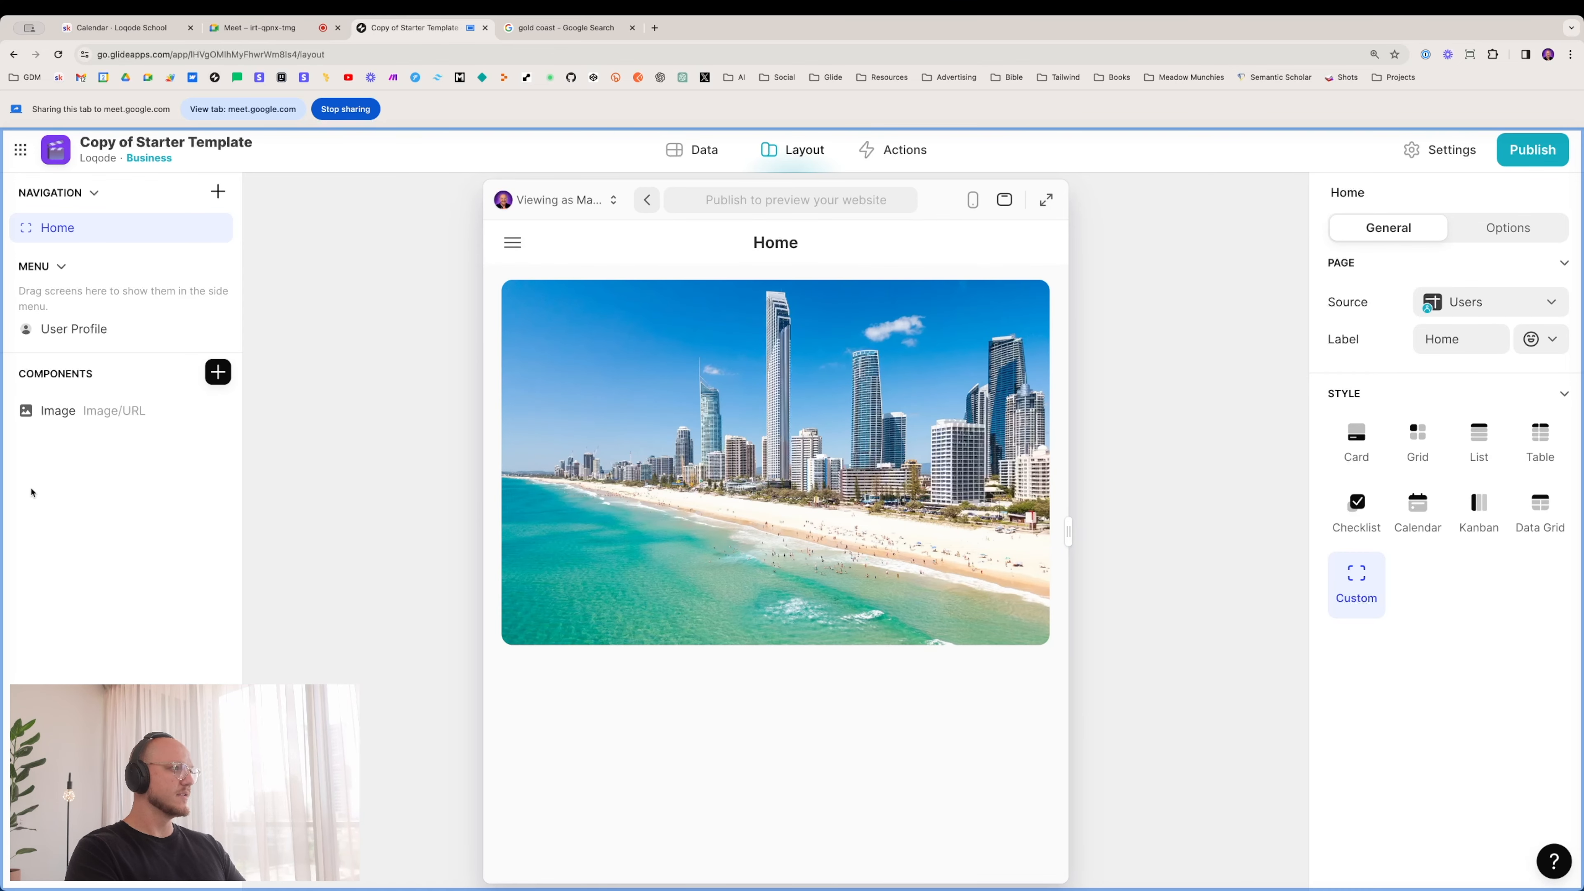
# Step: Add a Rich Text component below the image on Home, set its text to Image/Lightbox, and compare both images
pyautogui.click(218, 372)
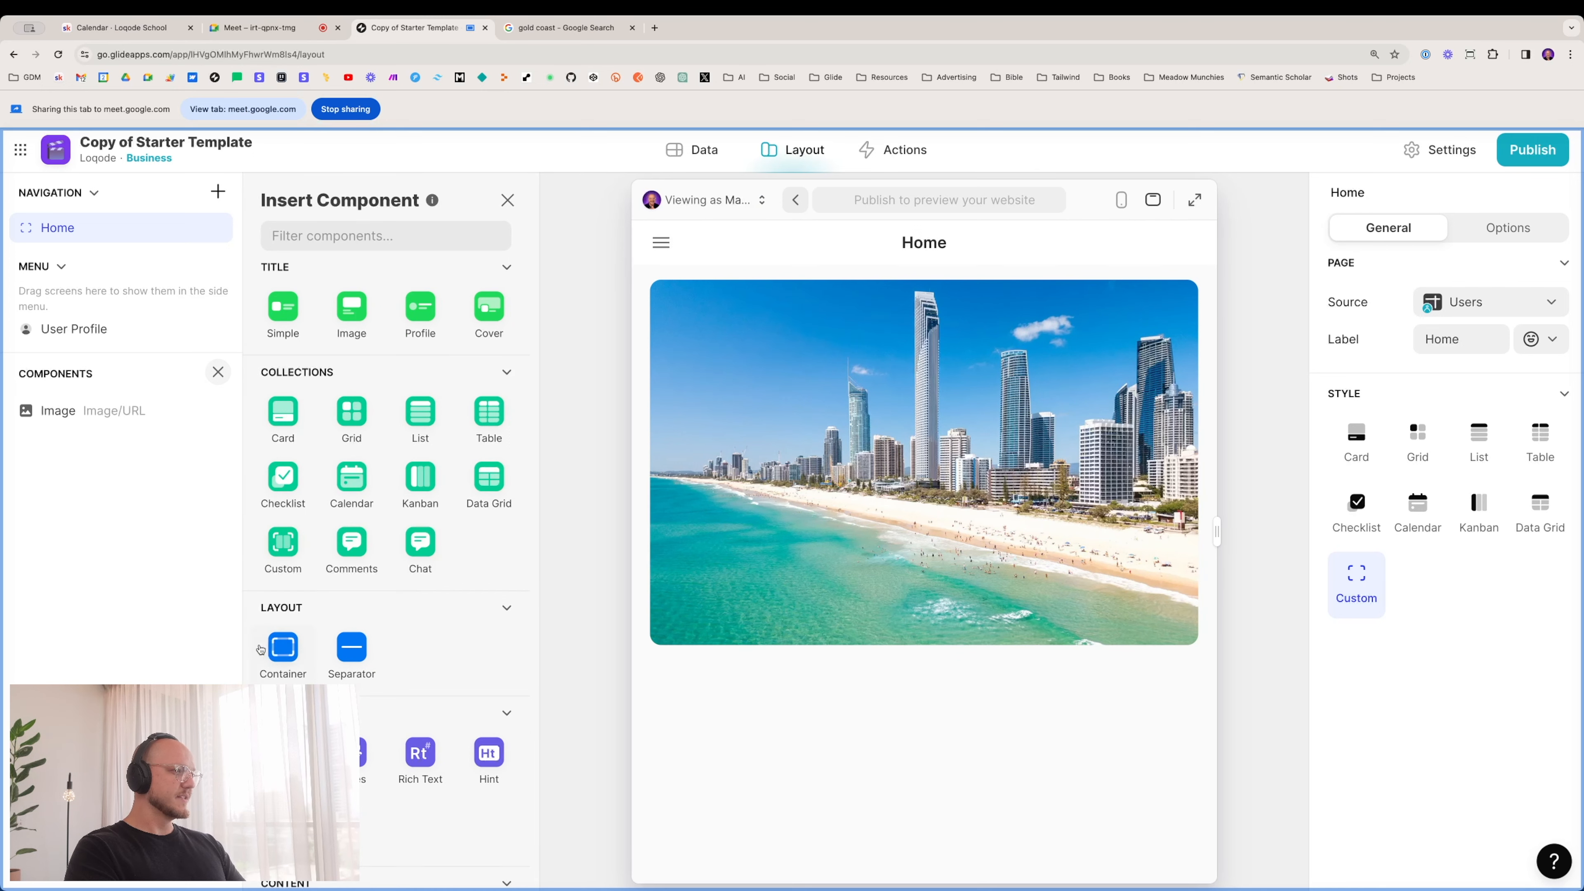
pyautogui.click(425, 756)
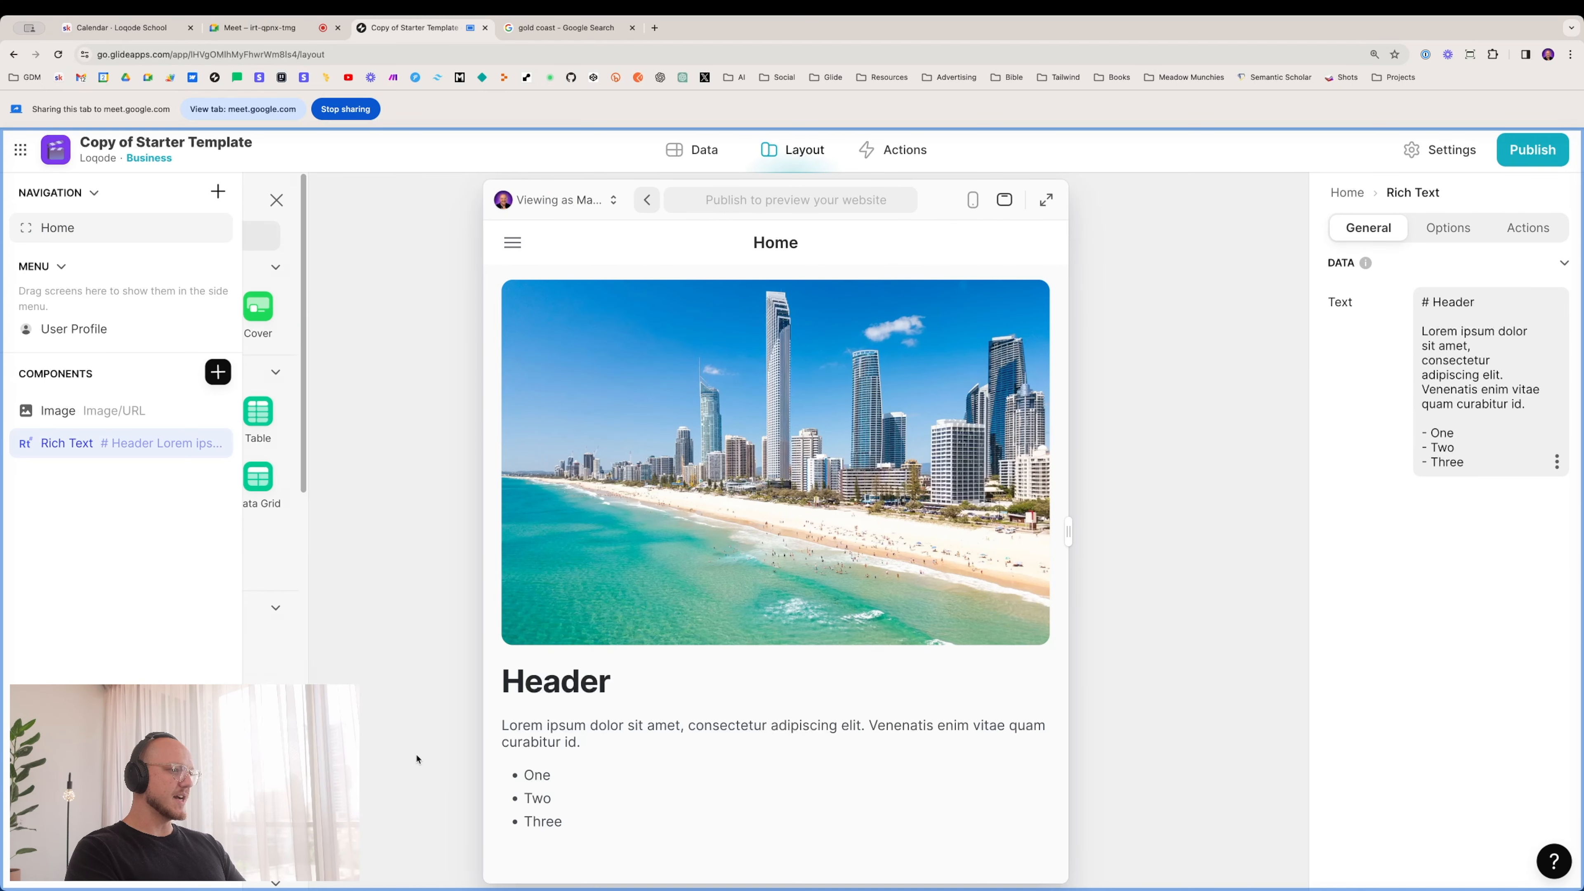
pyautogui.click(1557, 461)
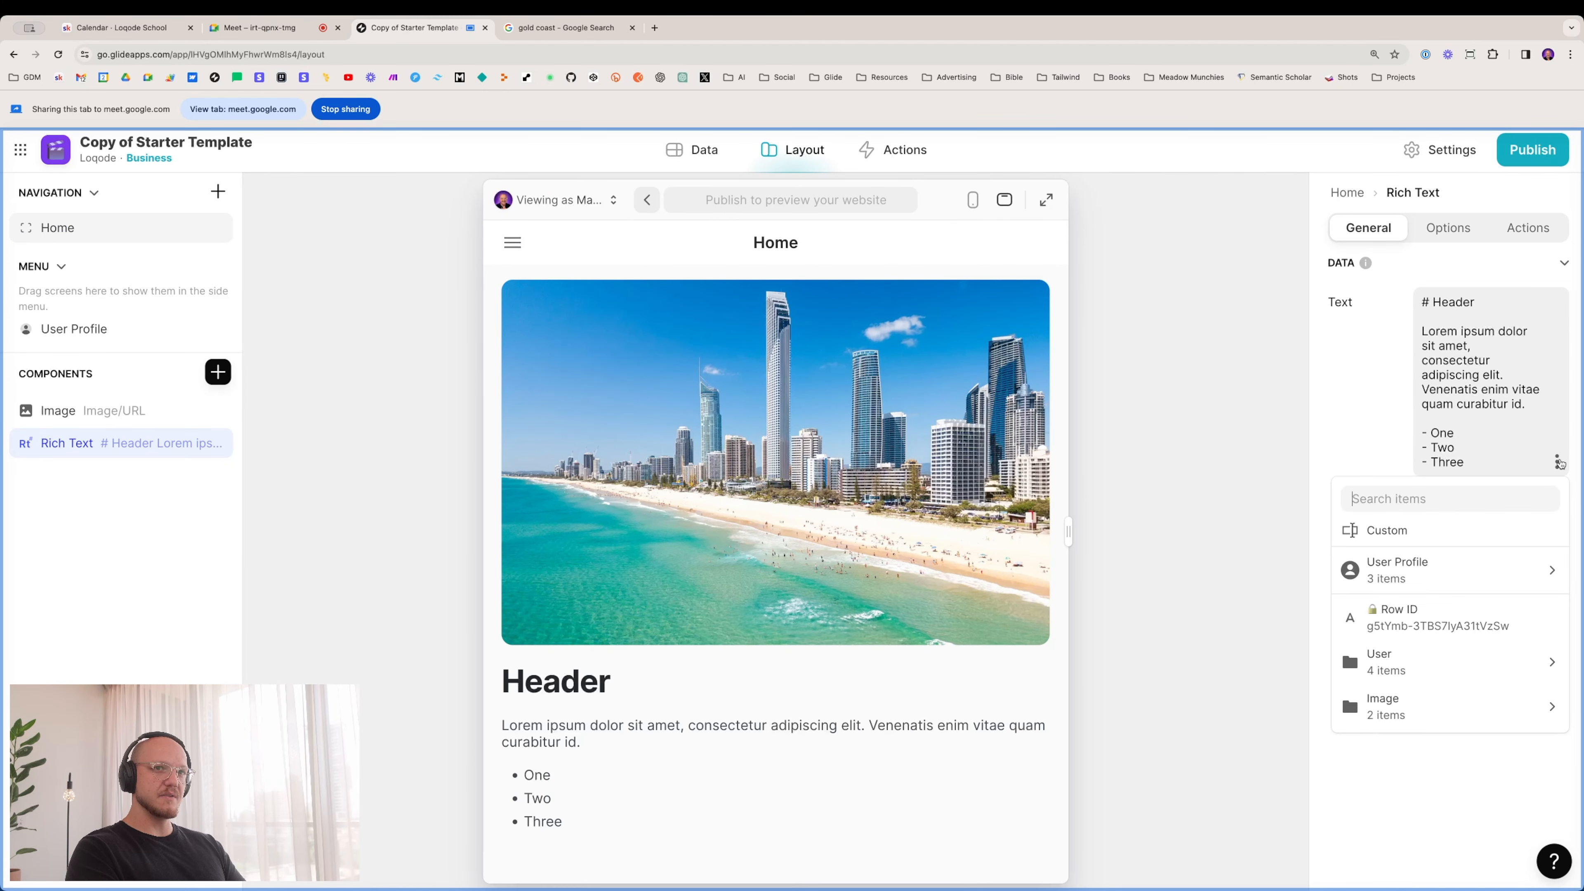
pyautogui.moveTo(1408, 706)
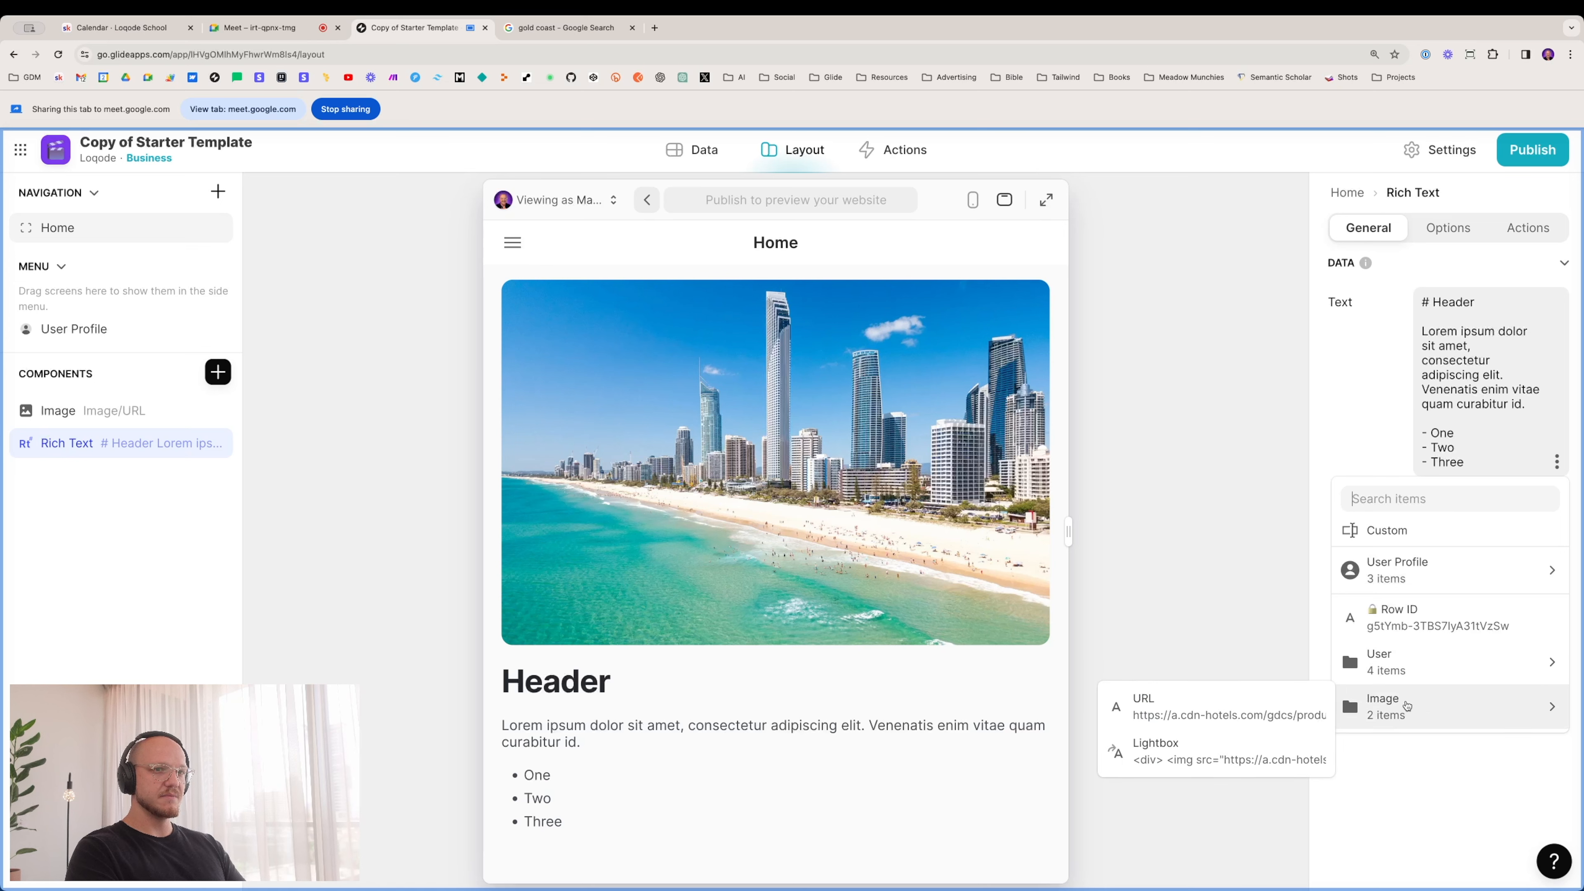
pyautogui.click(1244, 754)
pyautogui.scroll(-4, 716, 685)
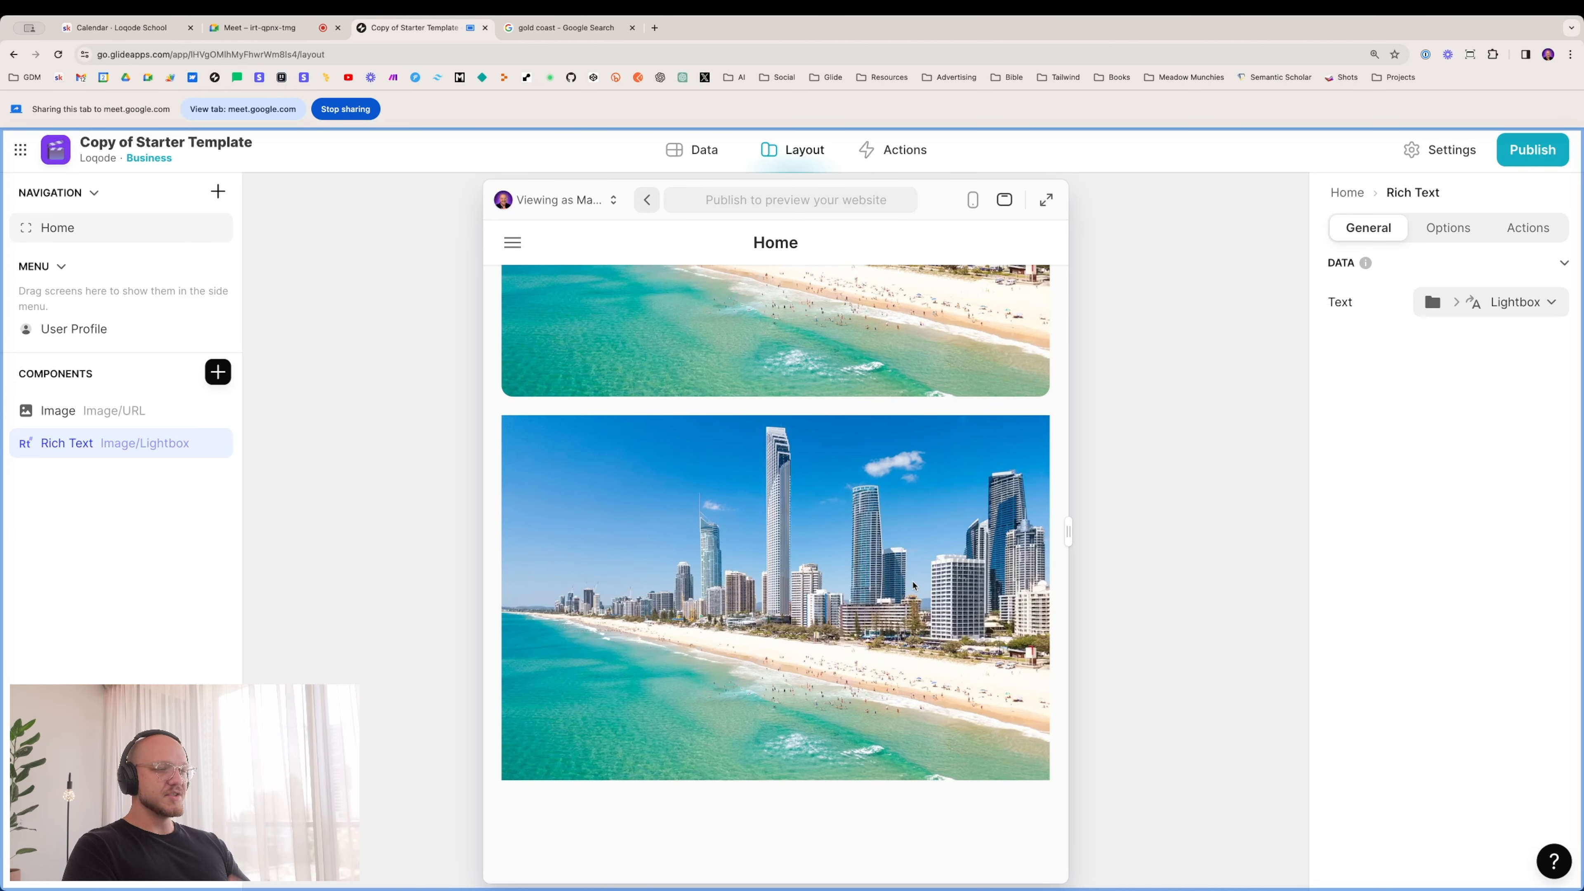
pyautogui.scroll(1, 913, 586)
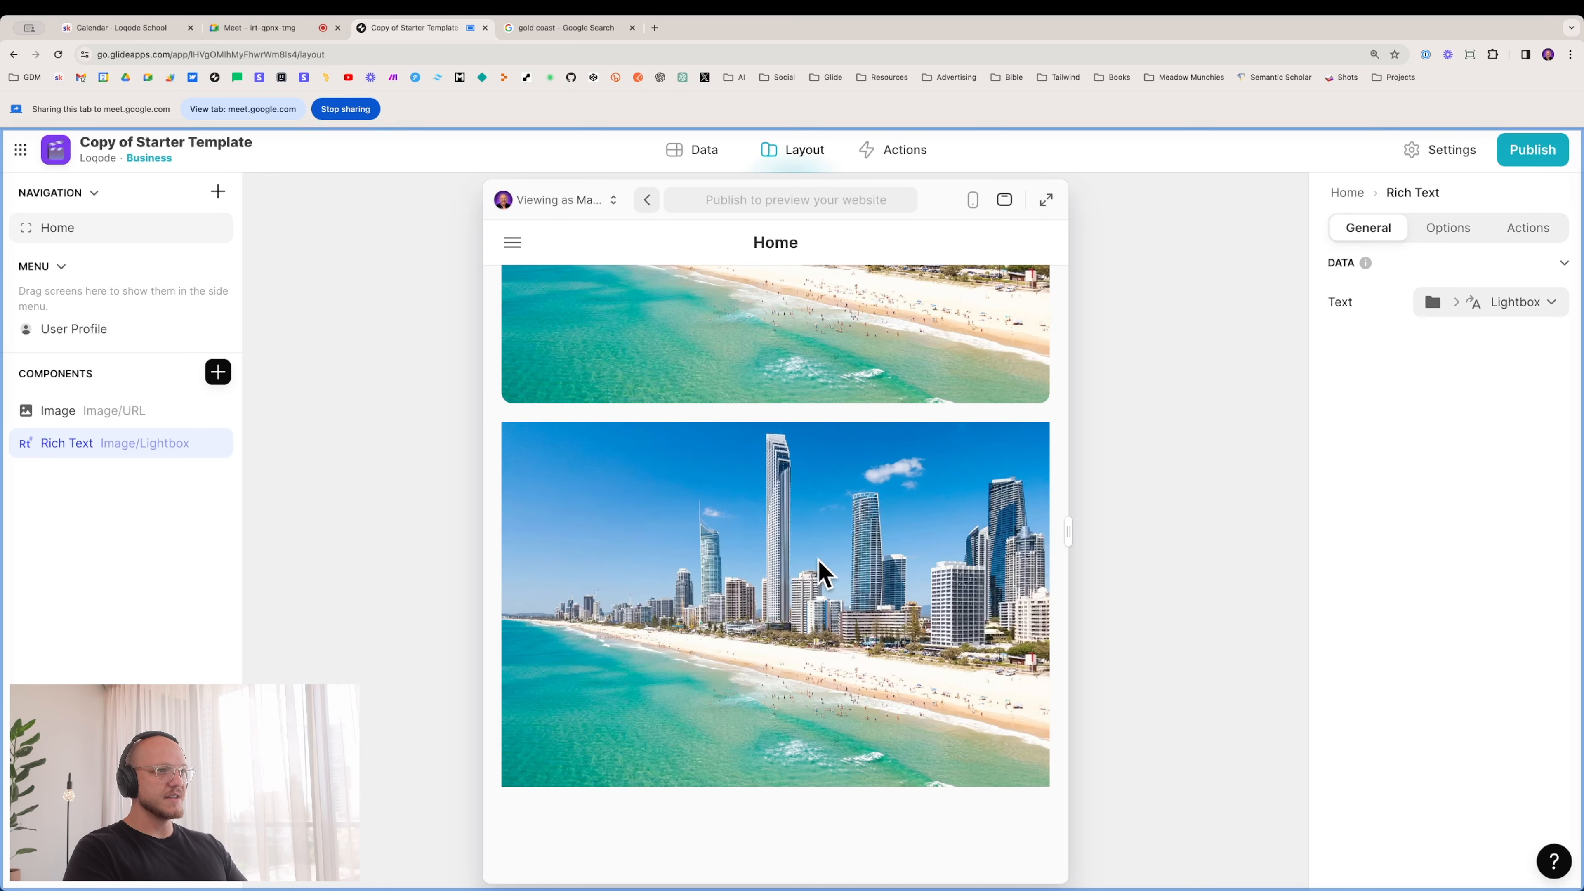
pyautogui.scroll(4, 740, 589)
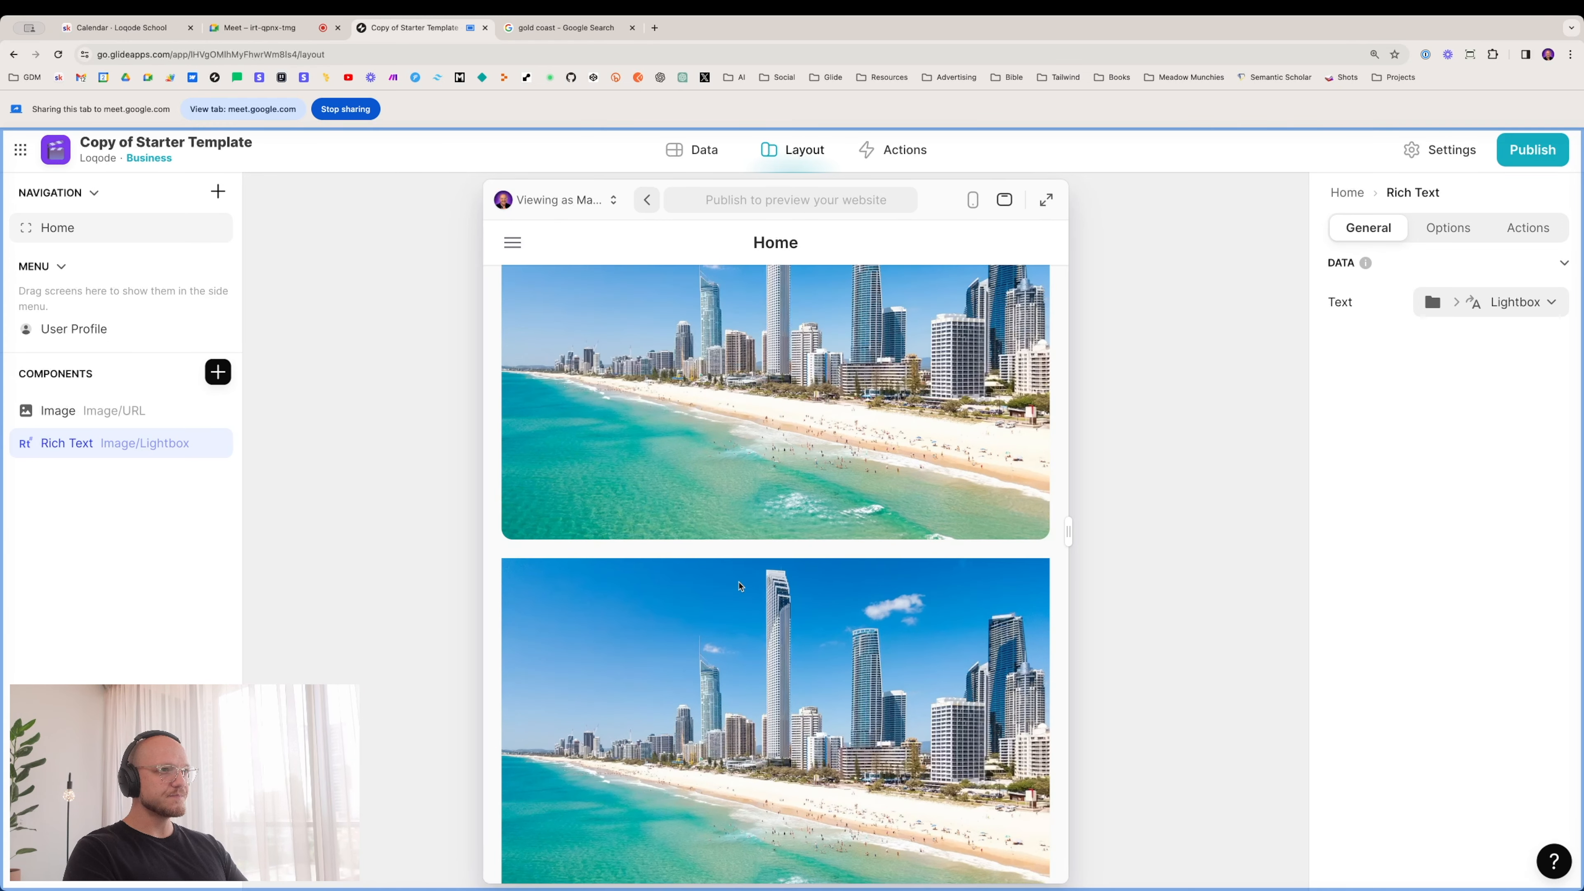
# Step: Add the inline style "position: fixed;" to the opening div in the Image/Lightbox template column of the Users table
pyautogui.scroll(-4, 739, 587)
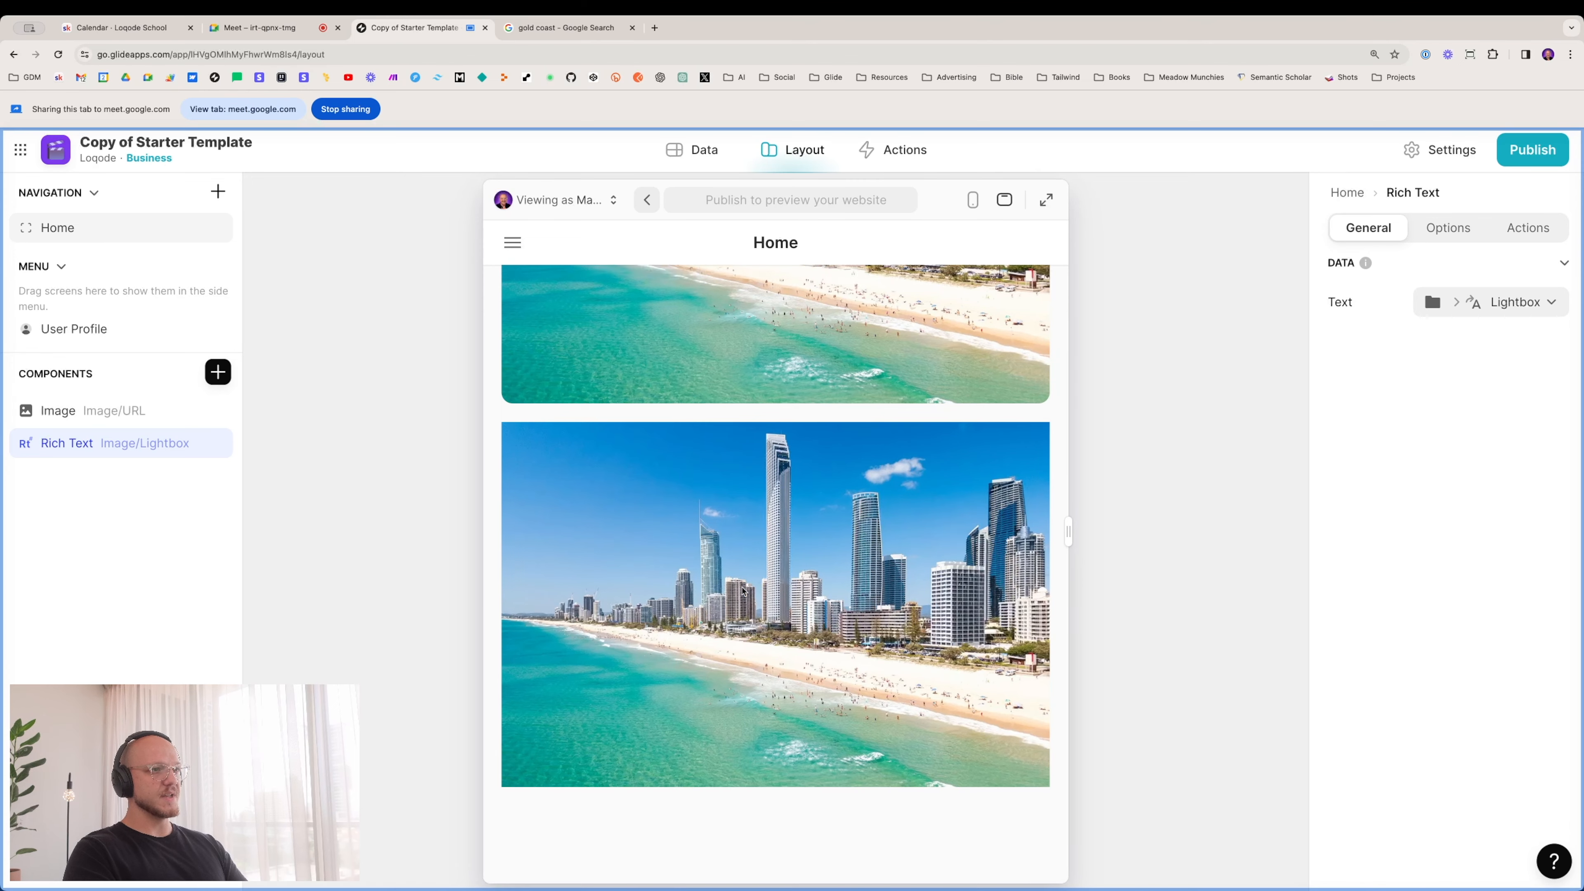
pyautogui.scroll(4, 742, 590)
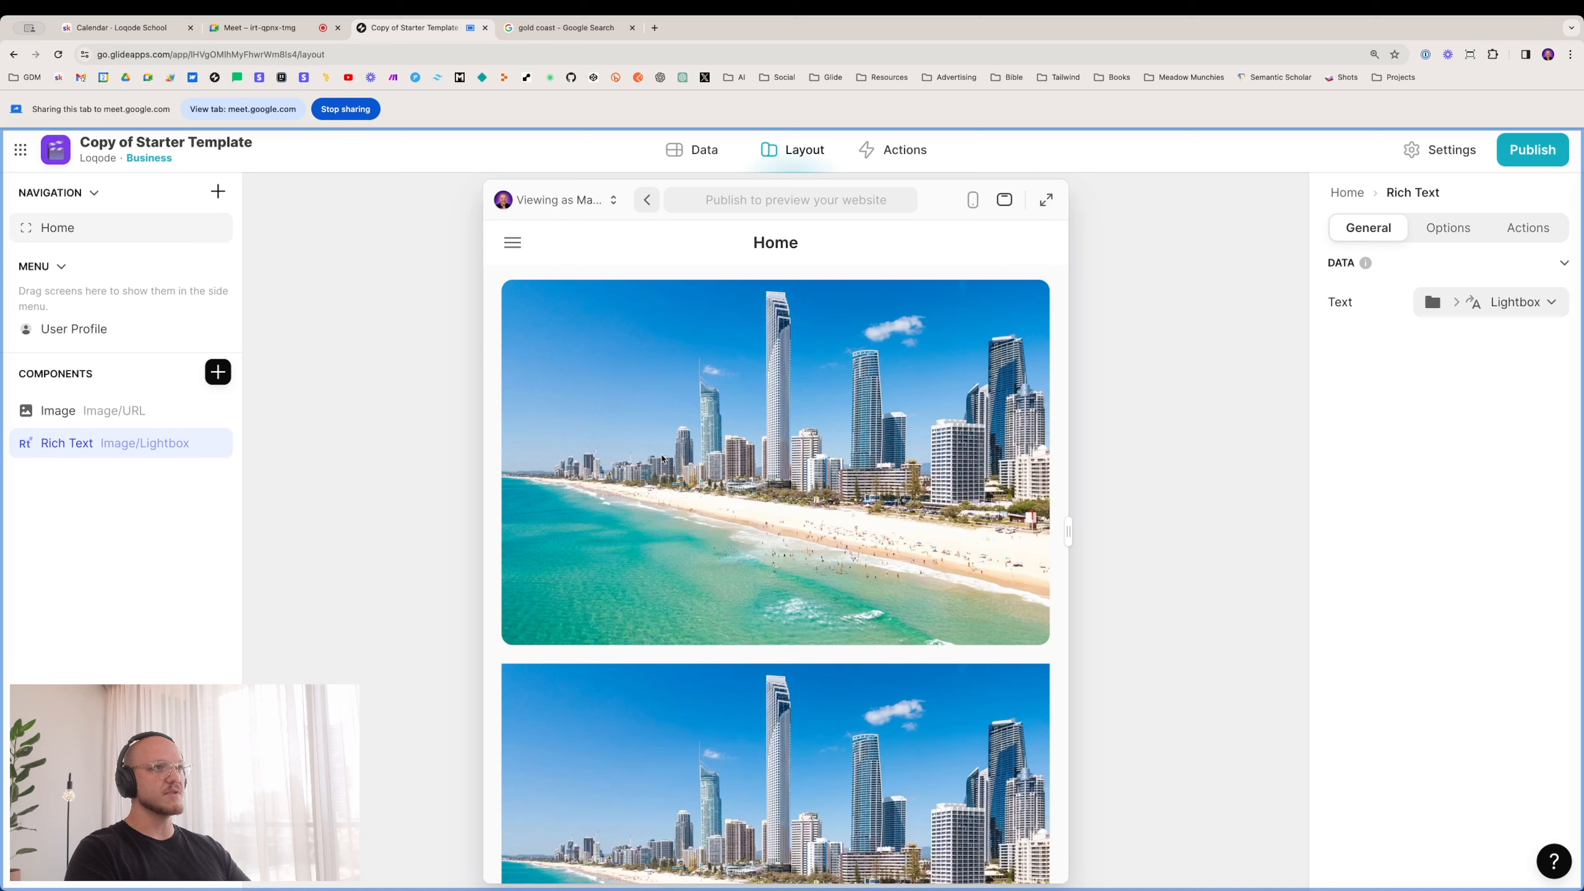
pyautogui.click(698, 160)
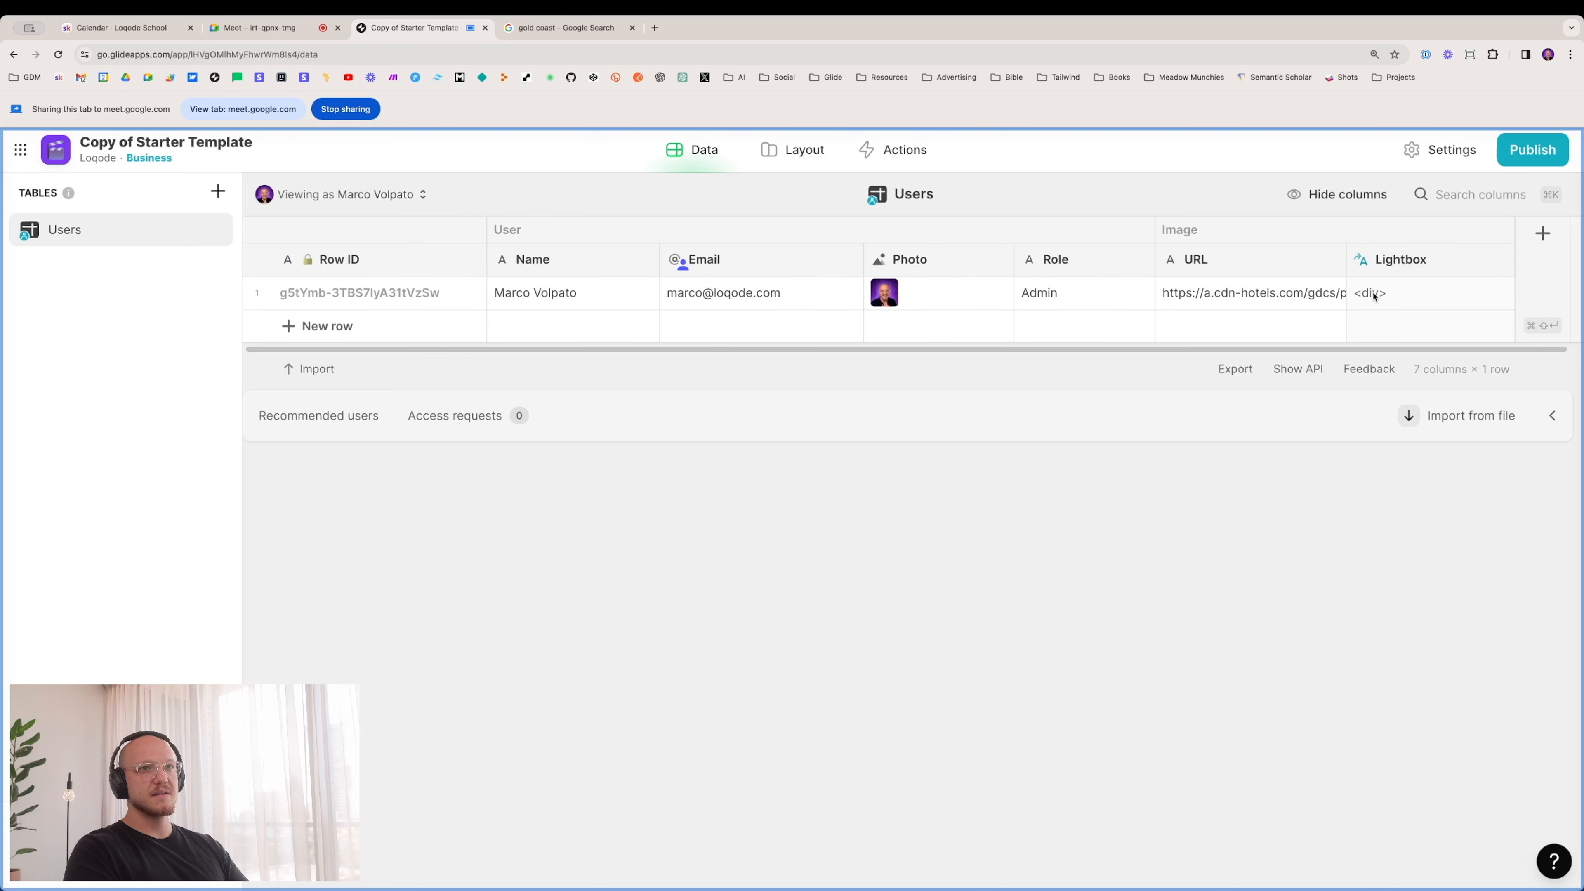
pyautogui.click(1409, 264)
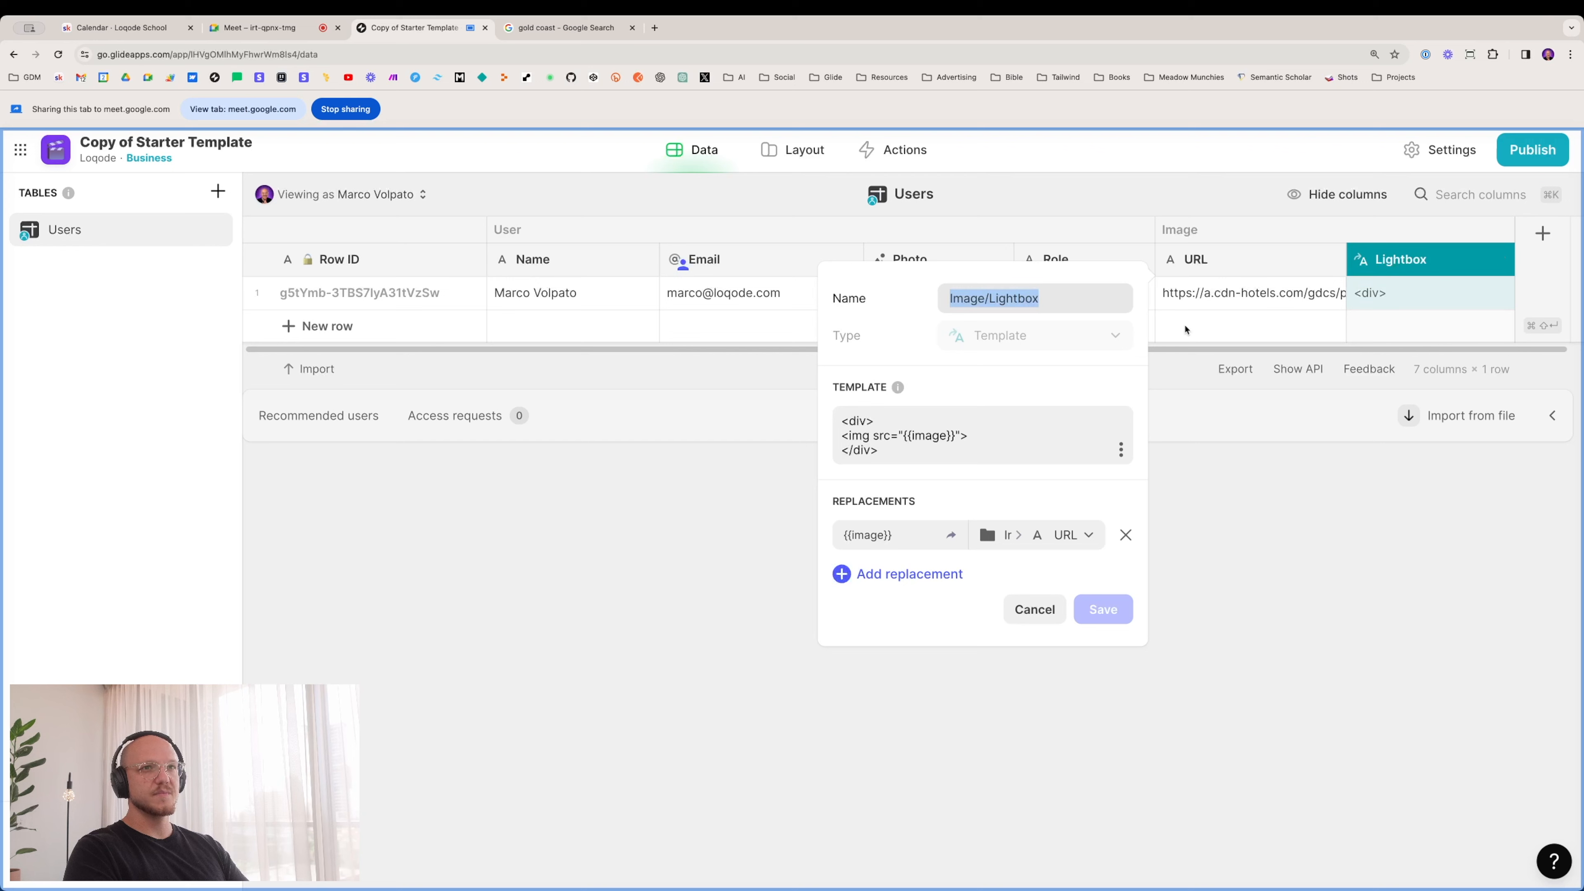
pyautogui.click(872, 421)
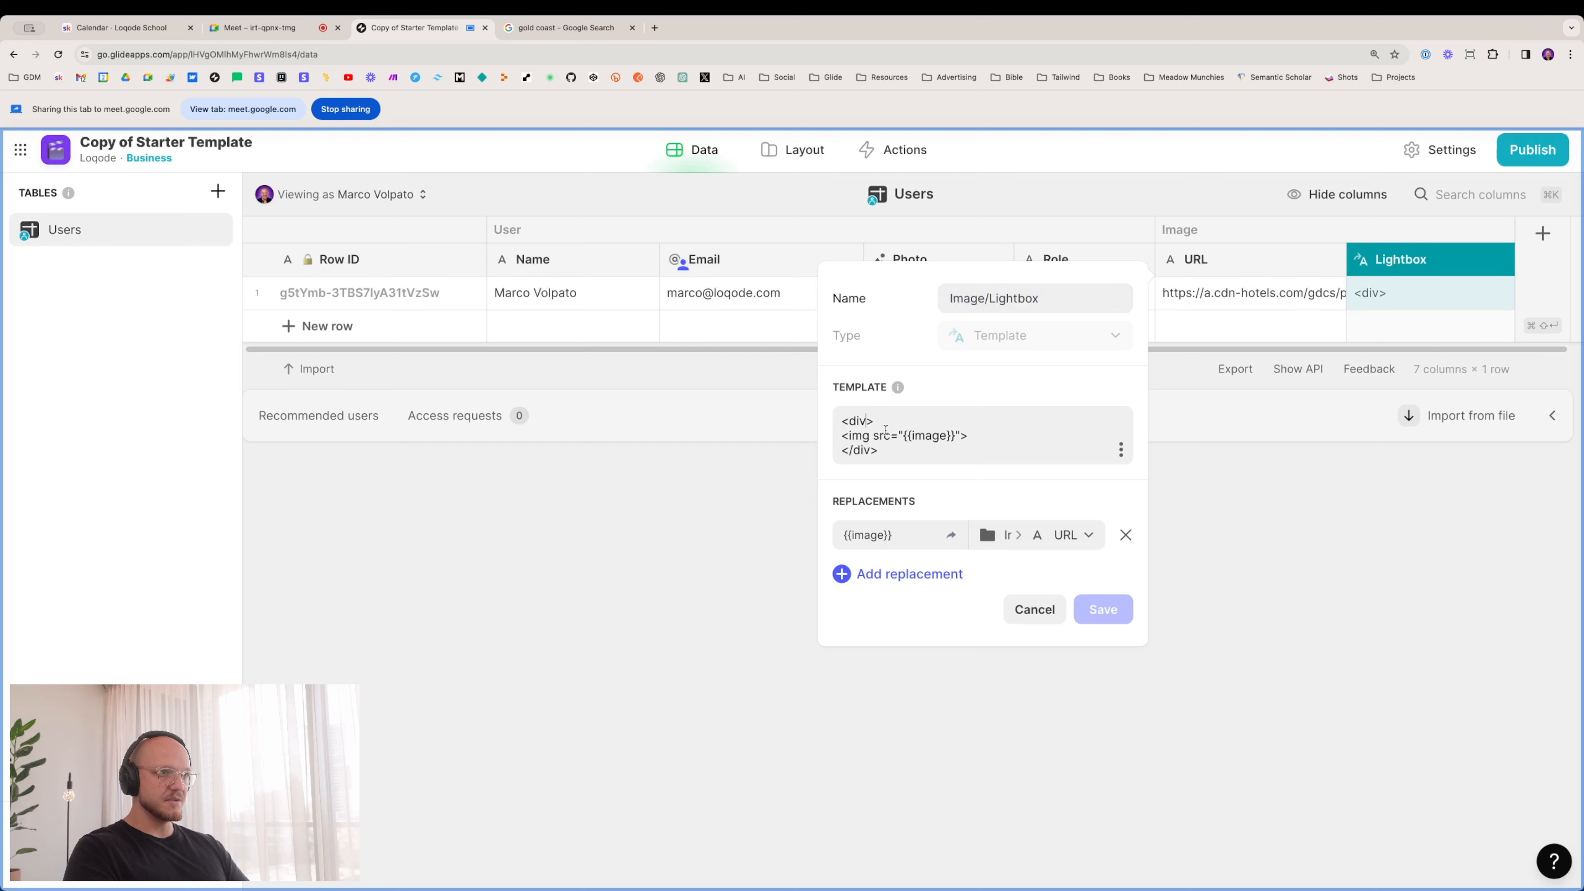
pyautogui.write('style')
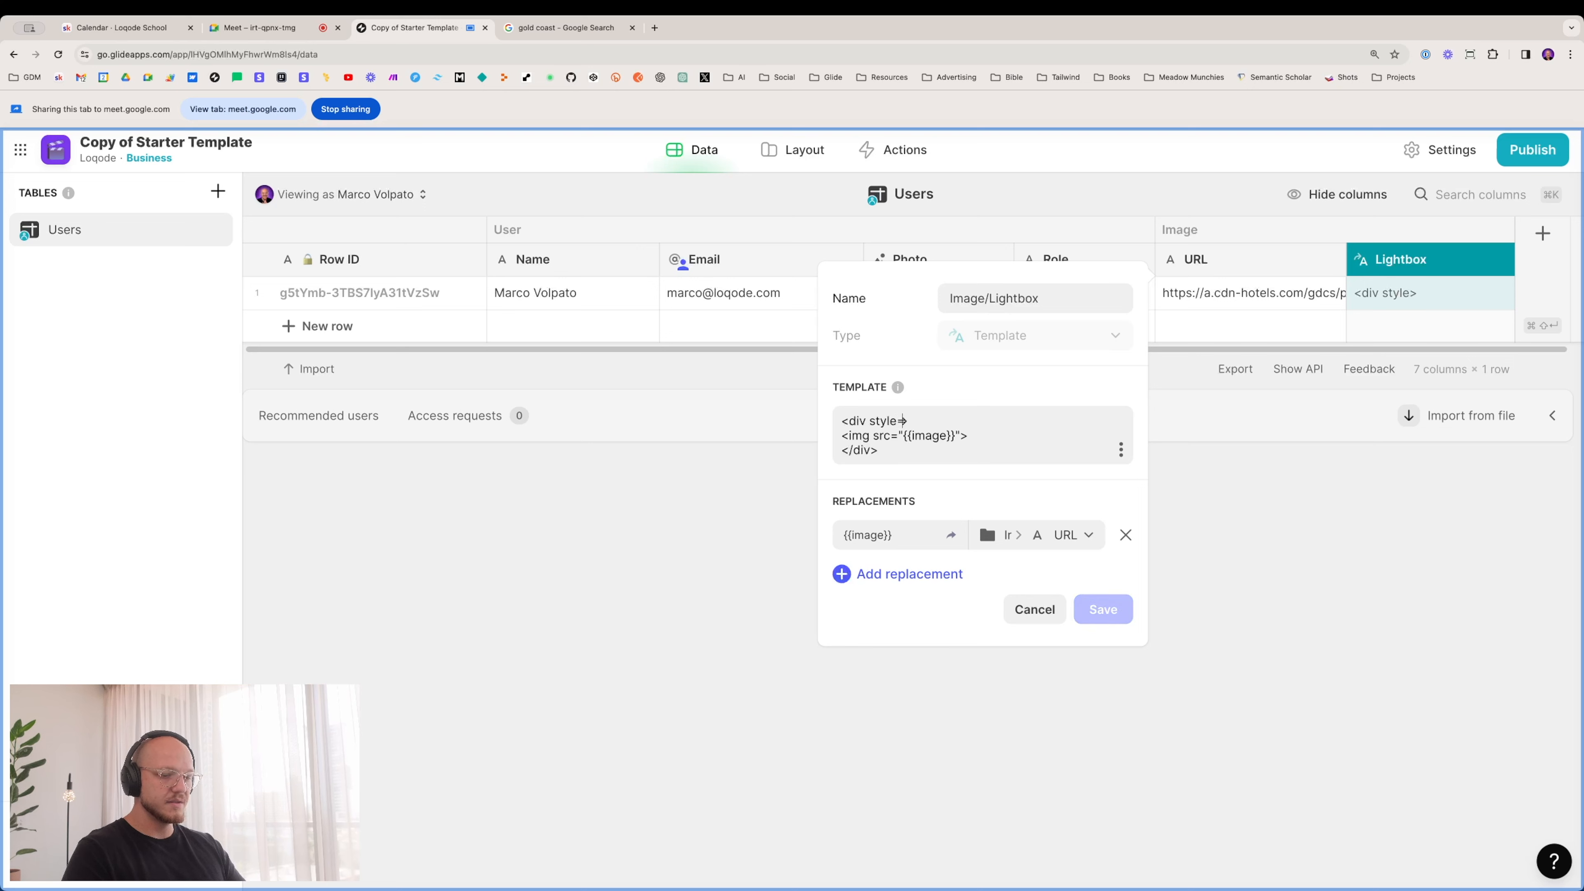
pyautogui.write('=""')
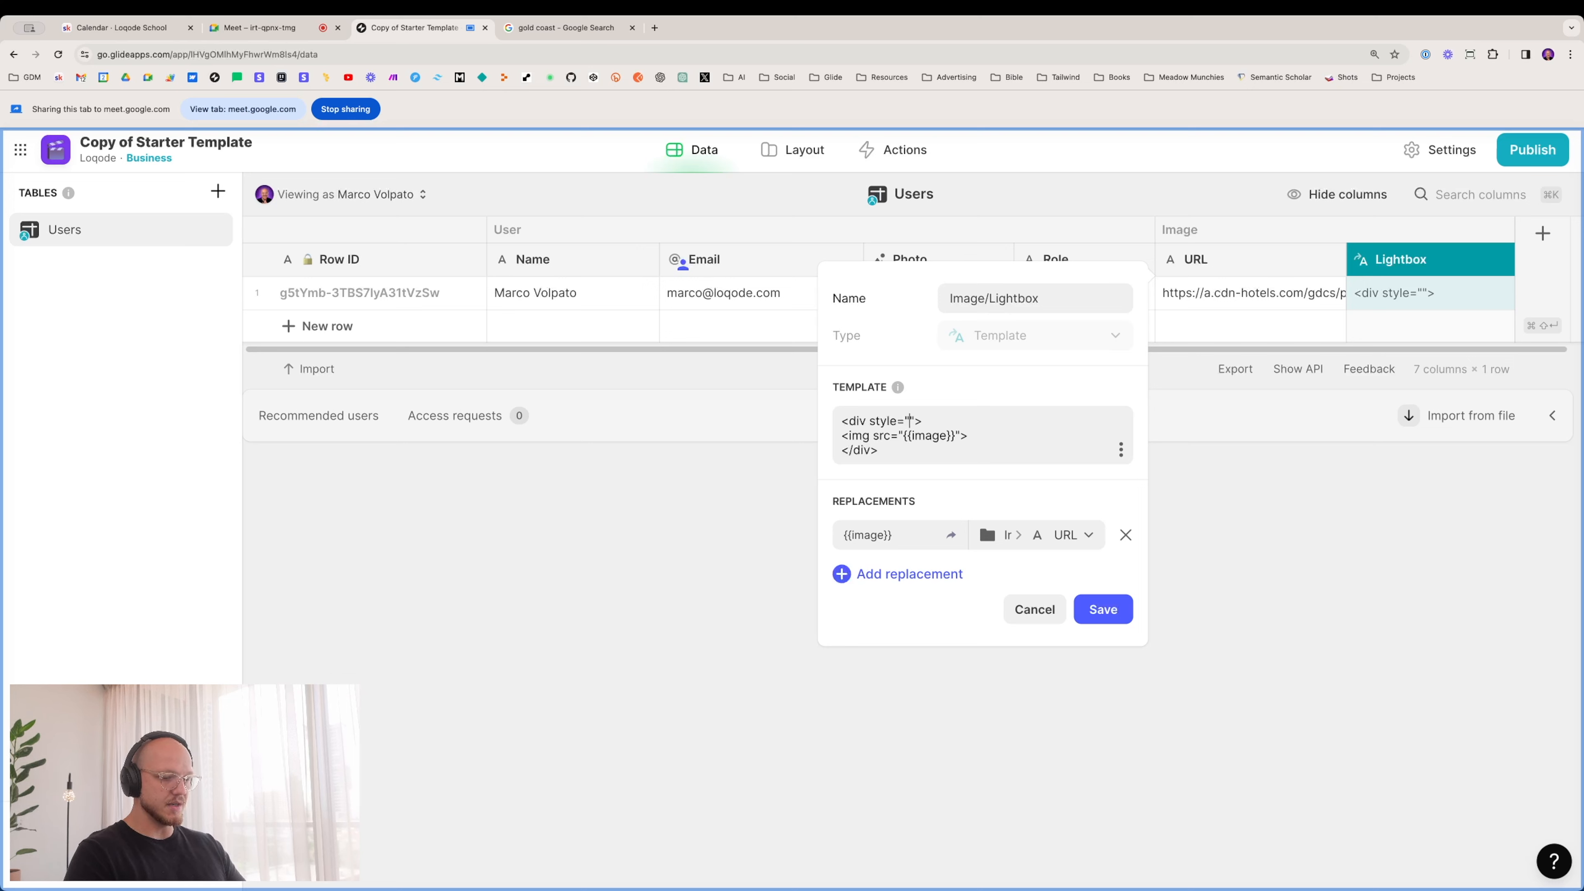
pyautogui.write('position')
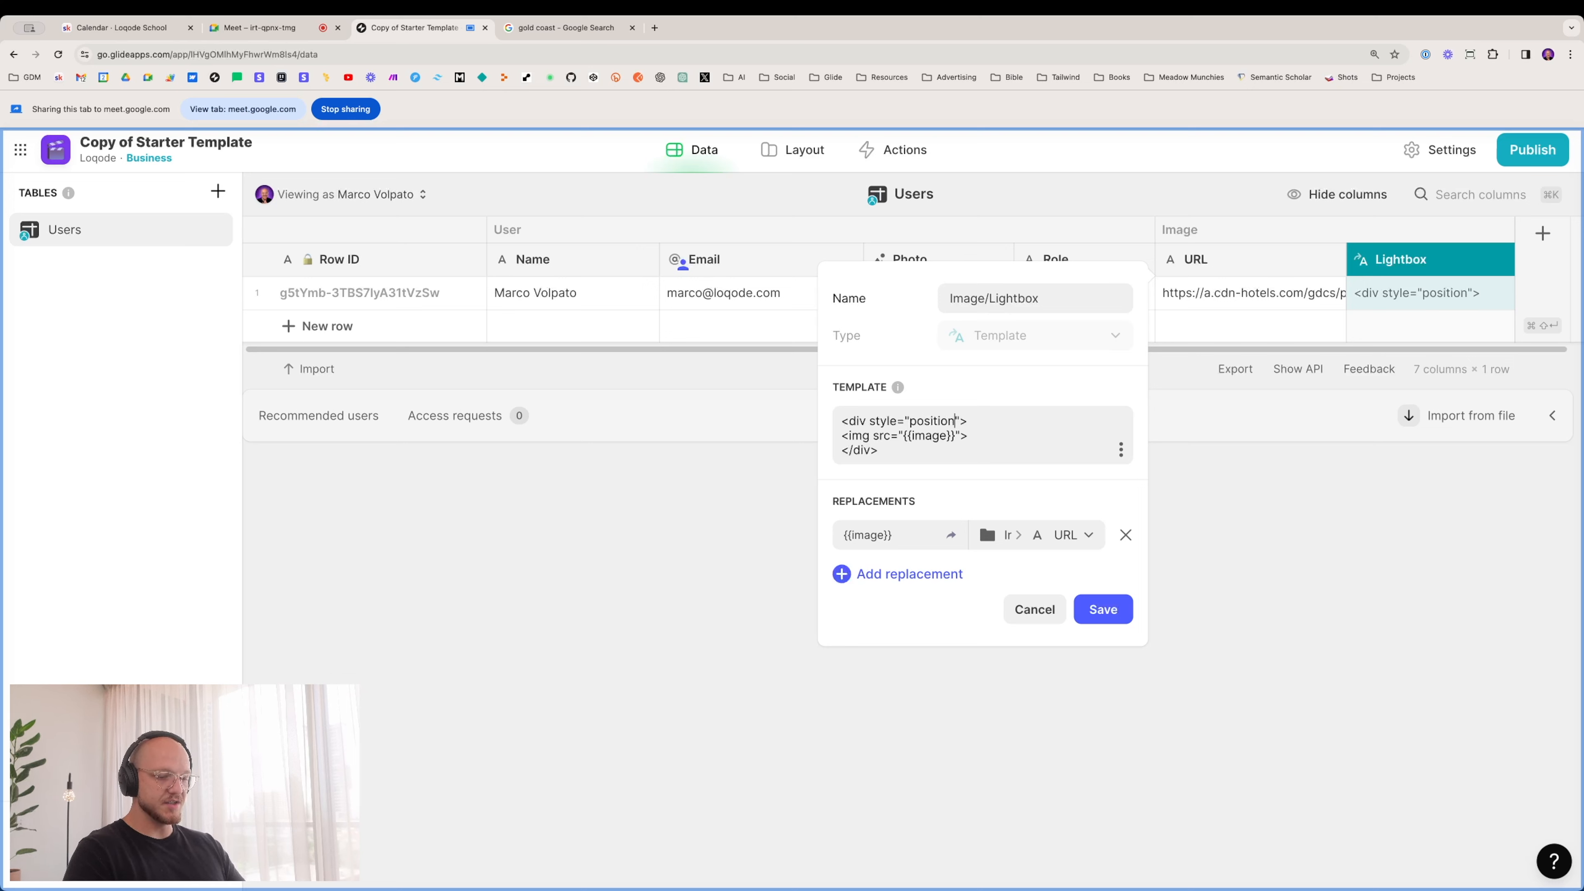
pyautogui.write(':fix')
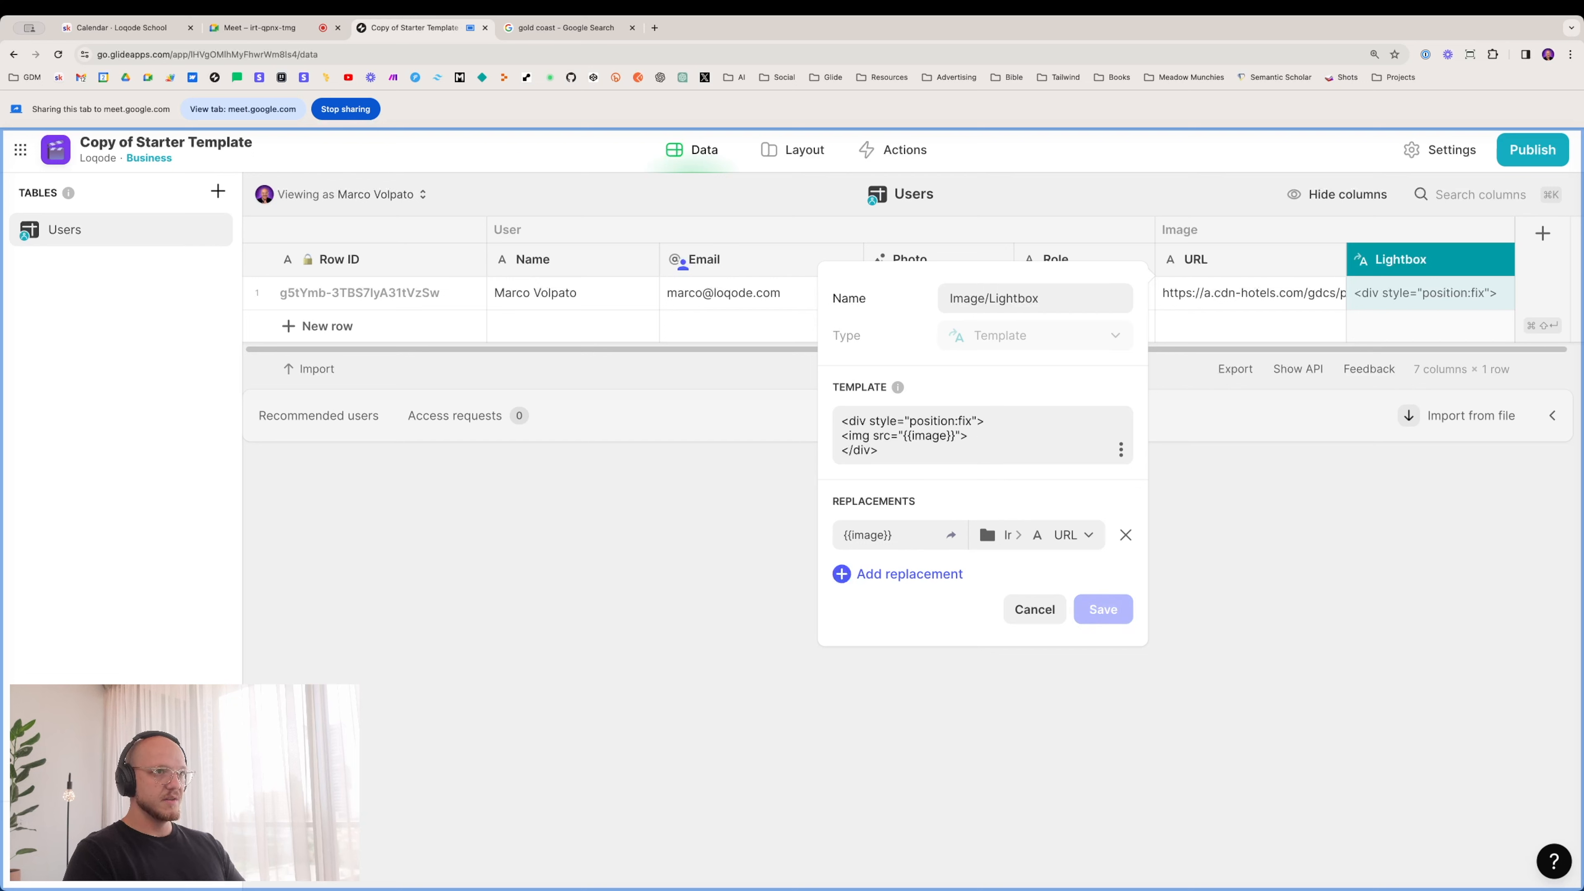
pyautogui.write('ed')
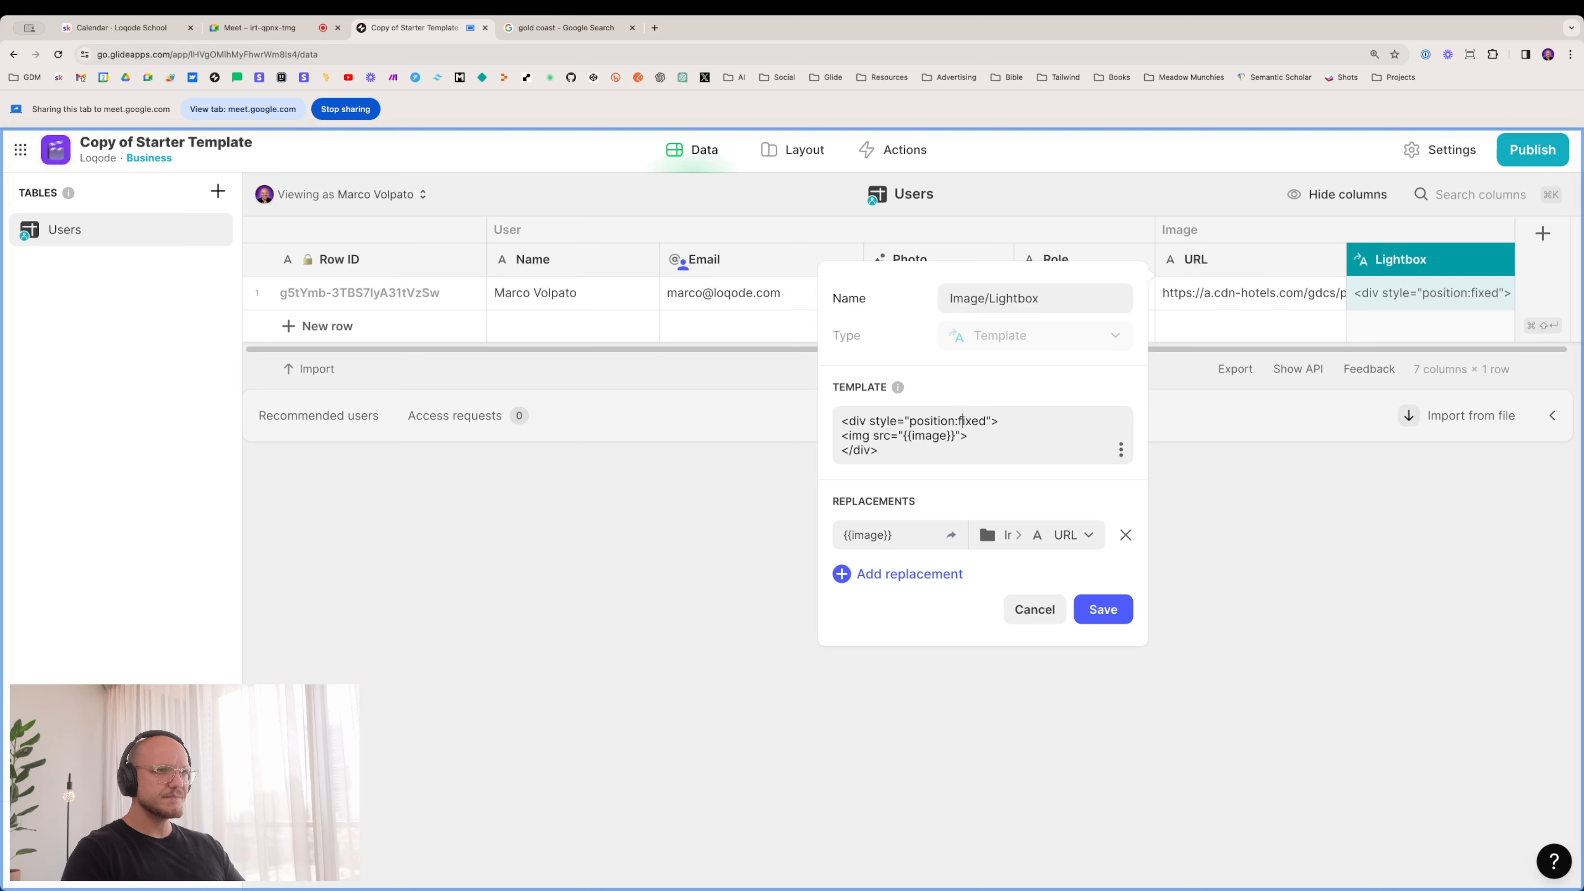
pyautogui.write('fixed')
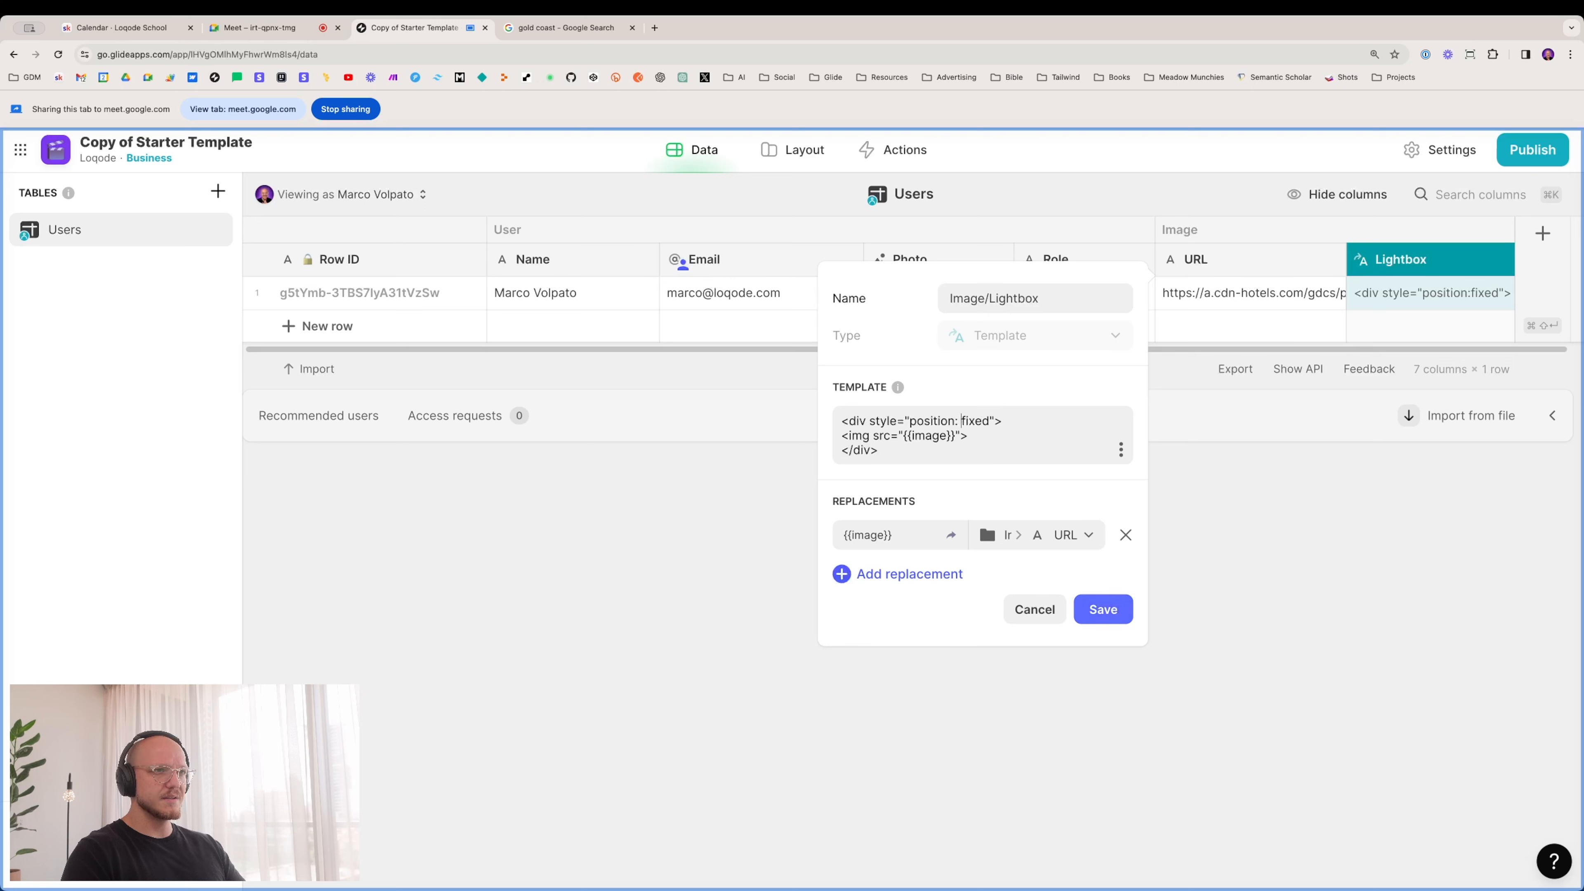
pyautogui.write('; ')
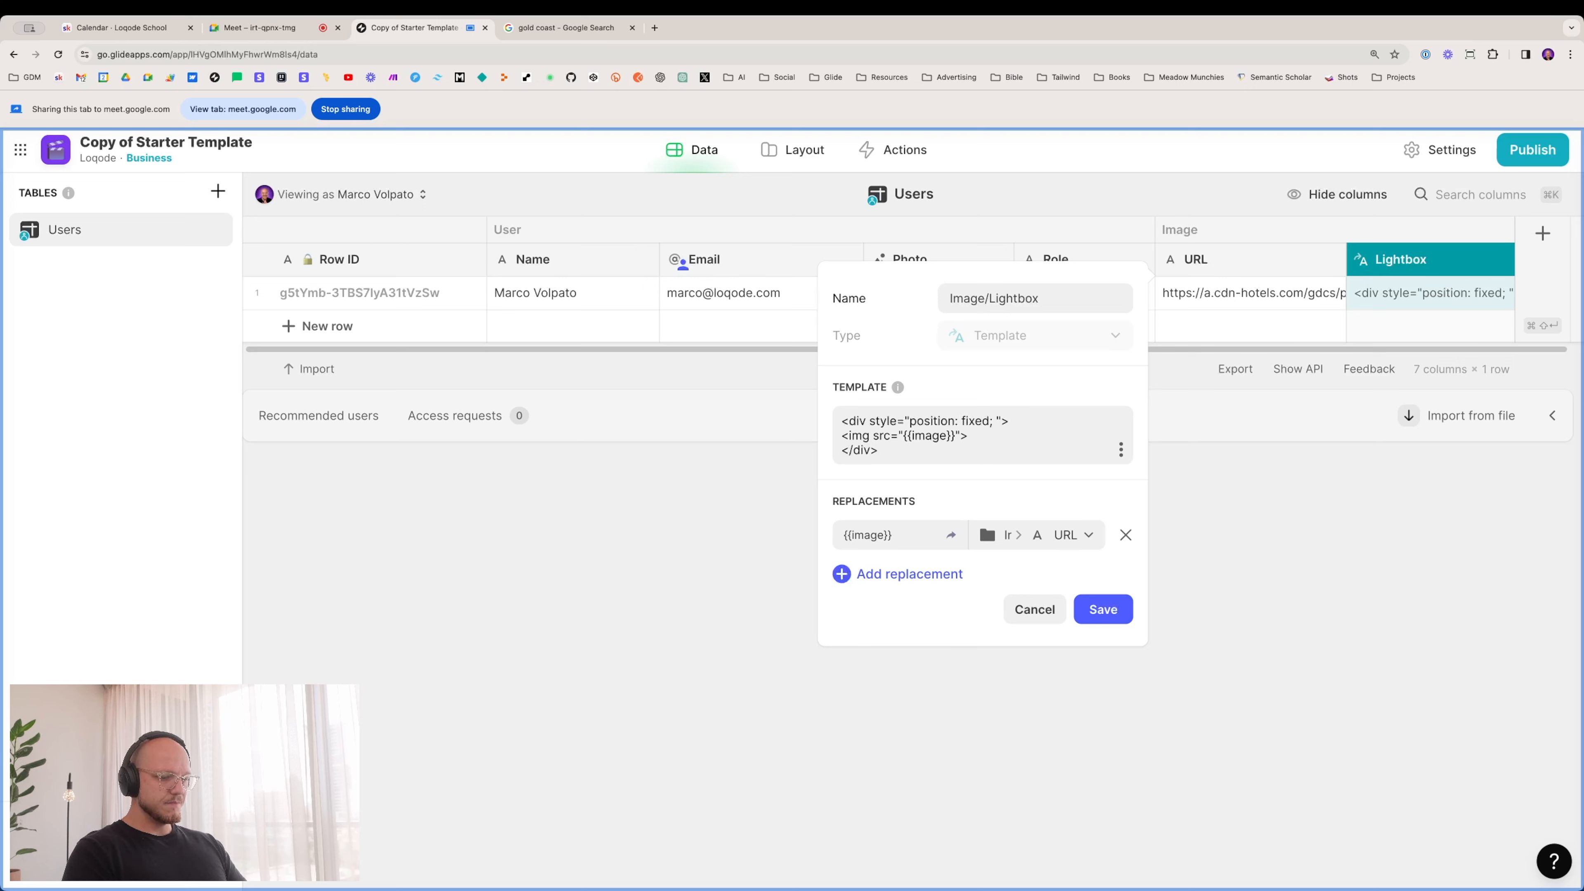
# Step: Extend the div style with top, bottom, left and right set to 0 and background: #000, and save the template column
pyautogui.write('top: 0')
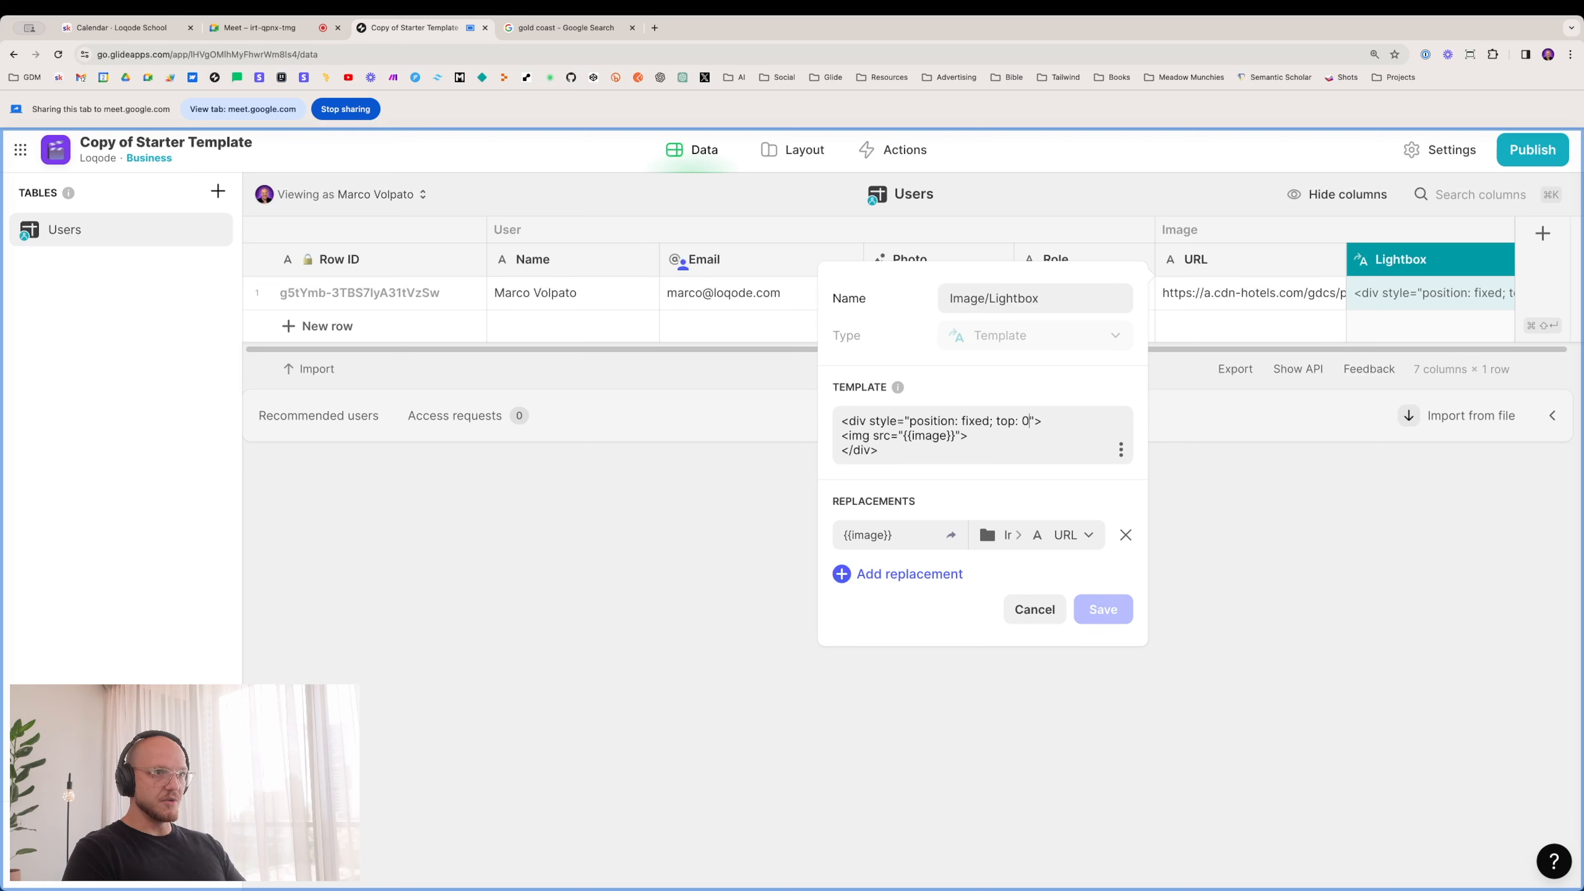
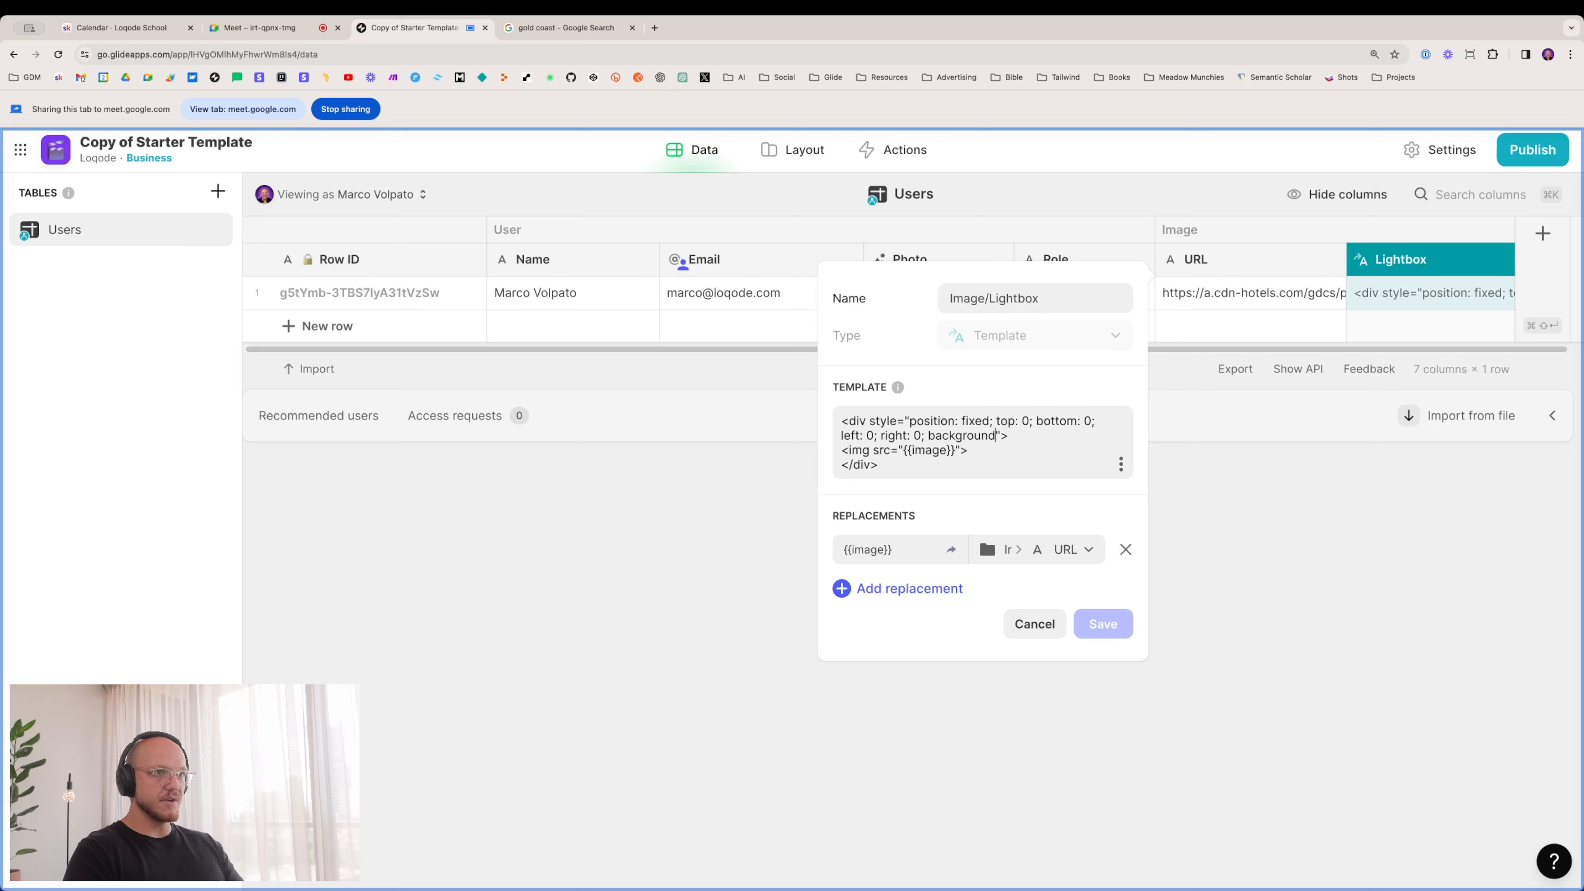
pyautogui.write(': #000')
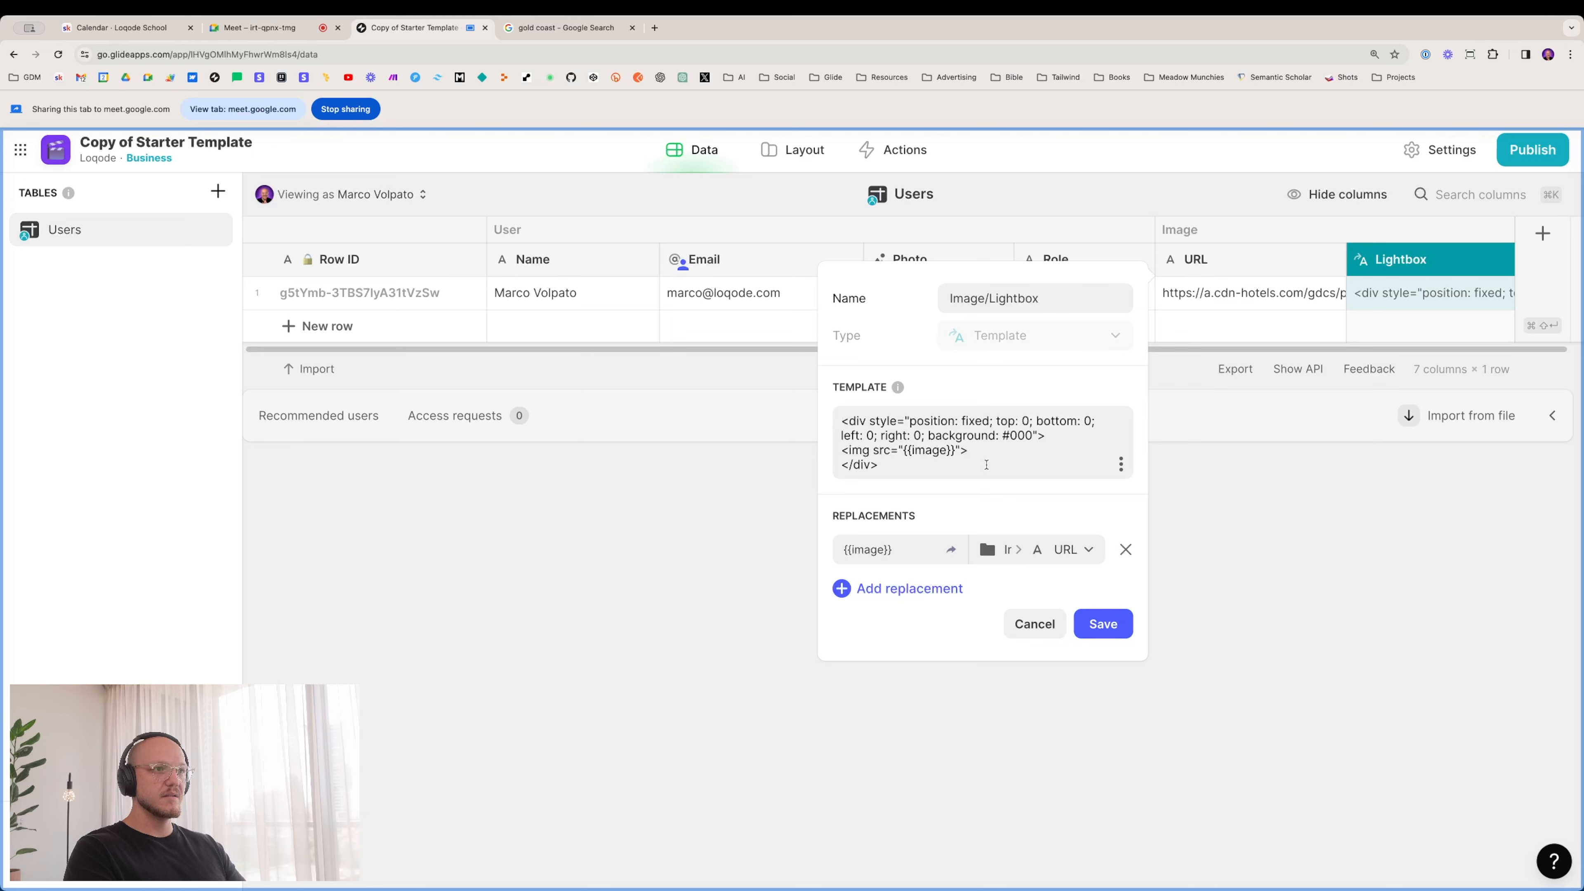
pyautogui.click(1102, 624)
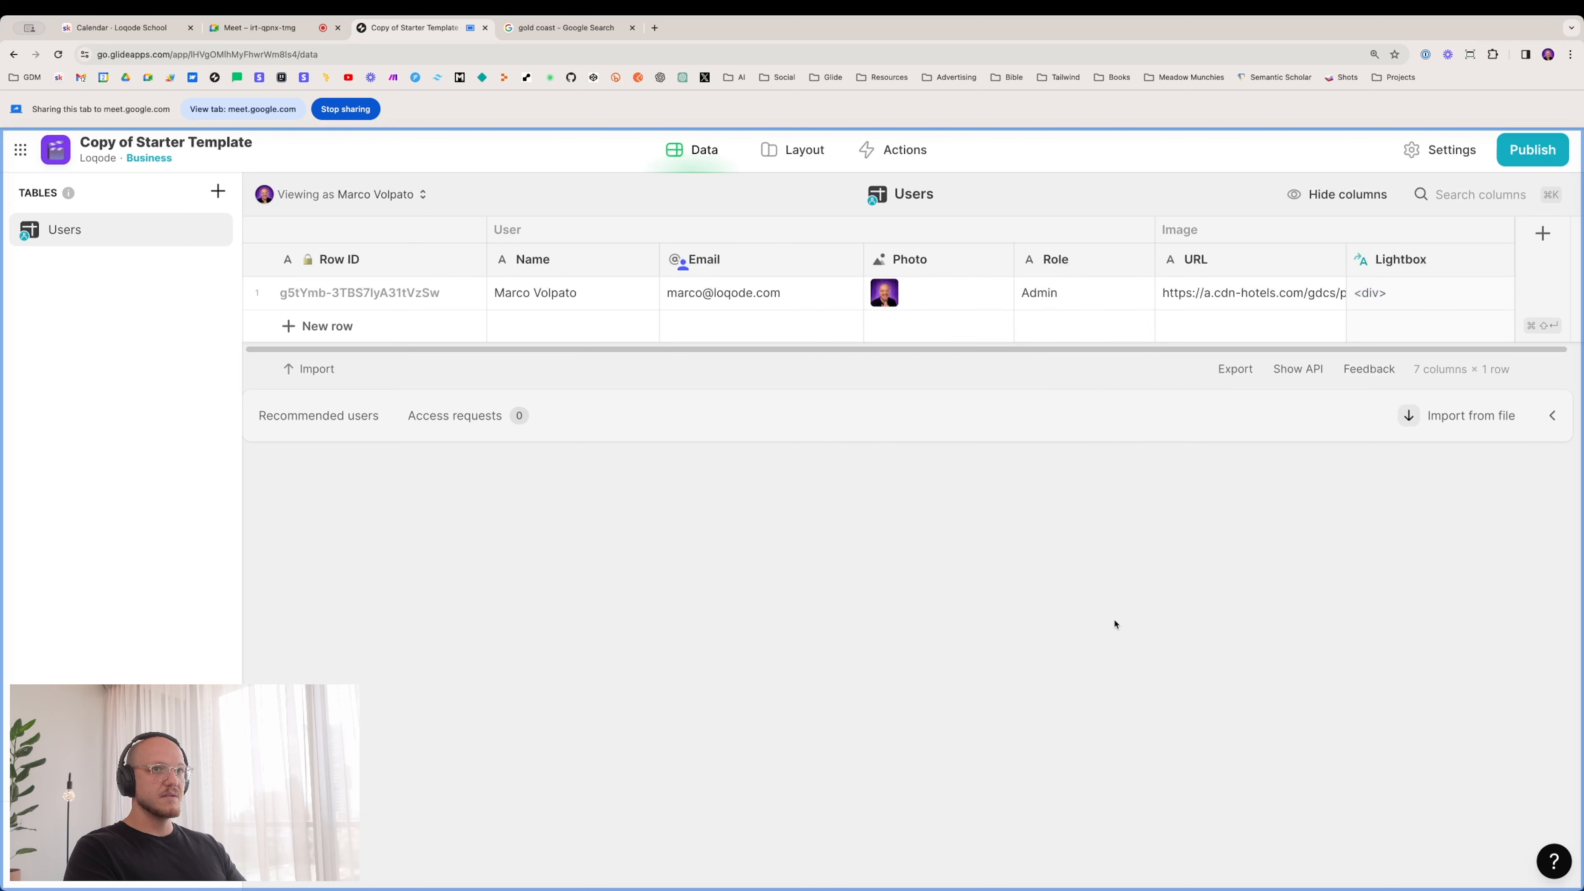
# Step: Inspect the lightbox image in the Home layout preview with DevTools and move the DevTools window over the preview
pyautogui.click(796, 150)
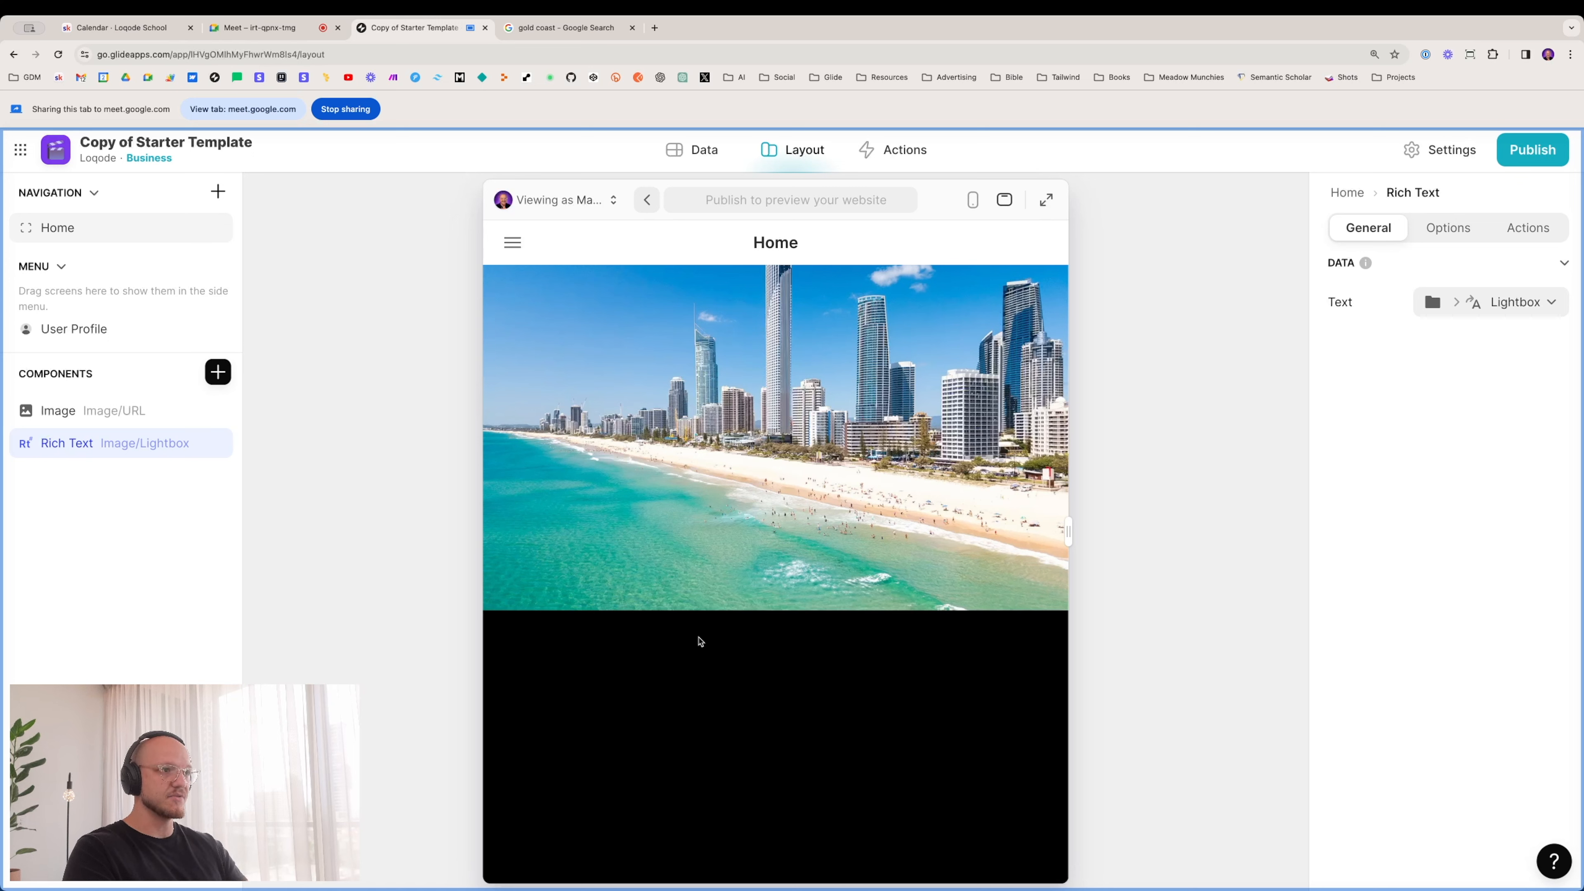
pyautogui.rightClick(680, 519)
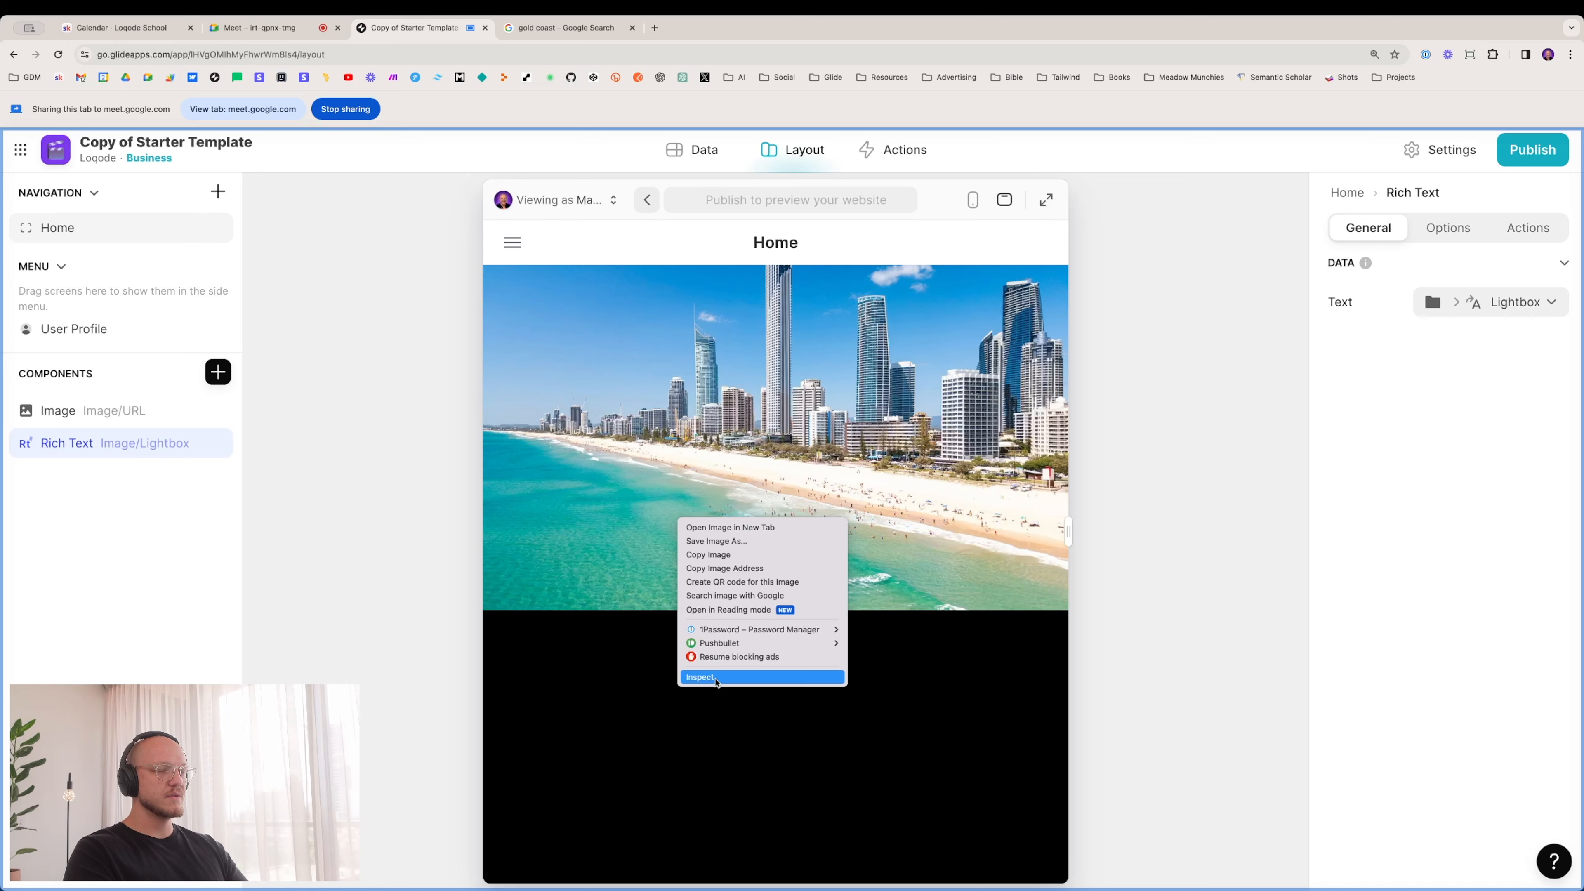
pyautogui.click(716, 682)
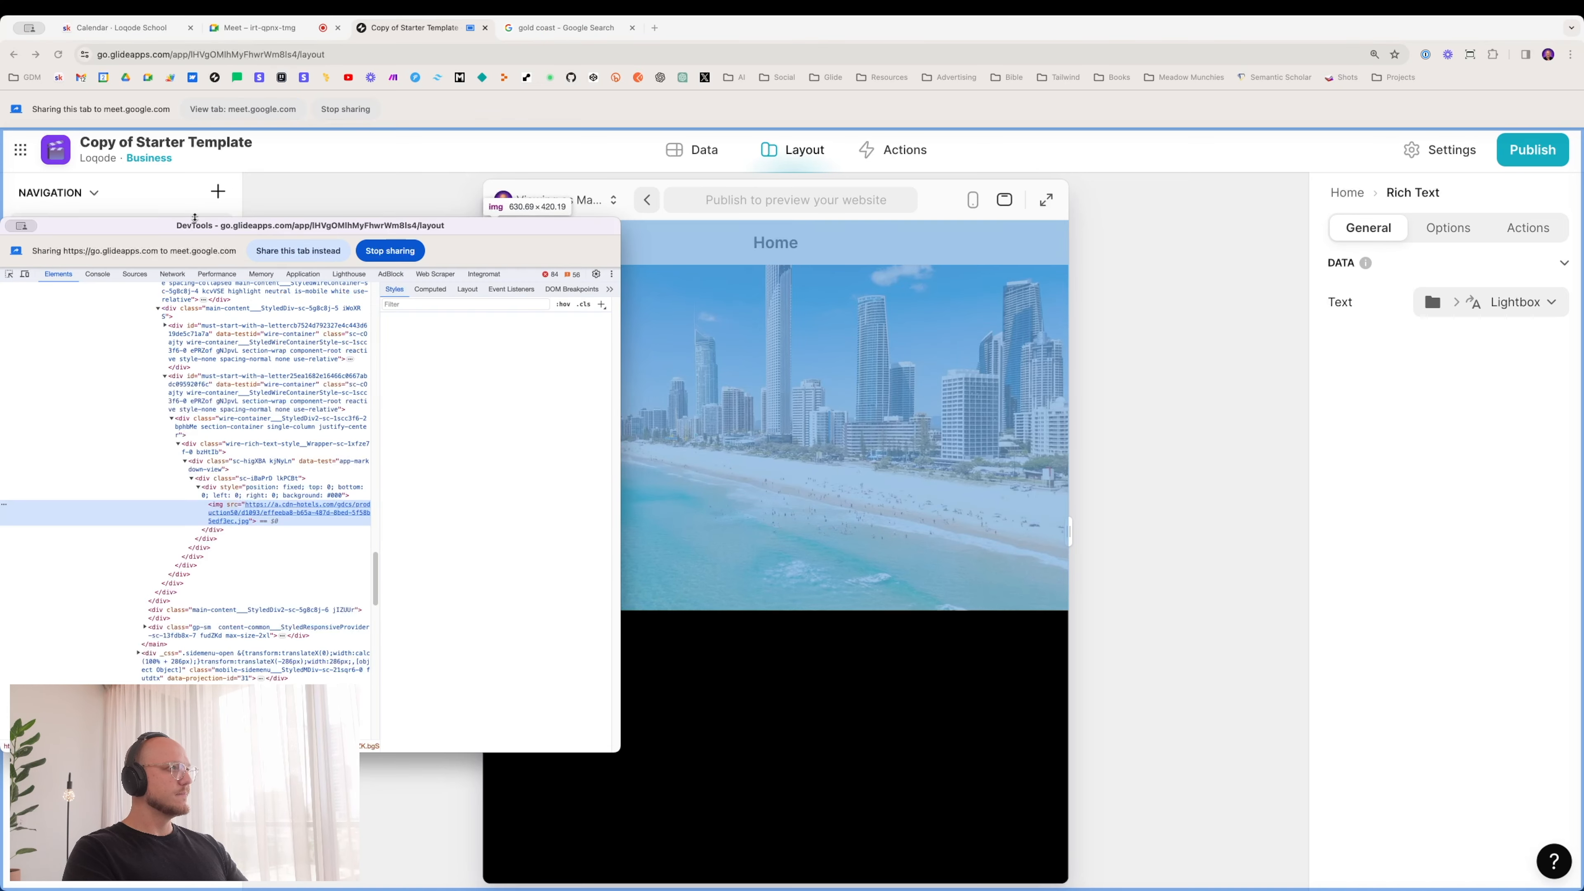
pyautogui.moveTo(194, 218); pyautogui.dragTo(916, 302)
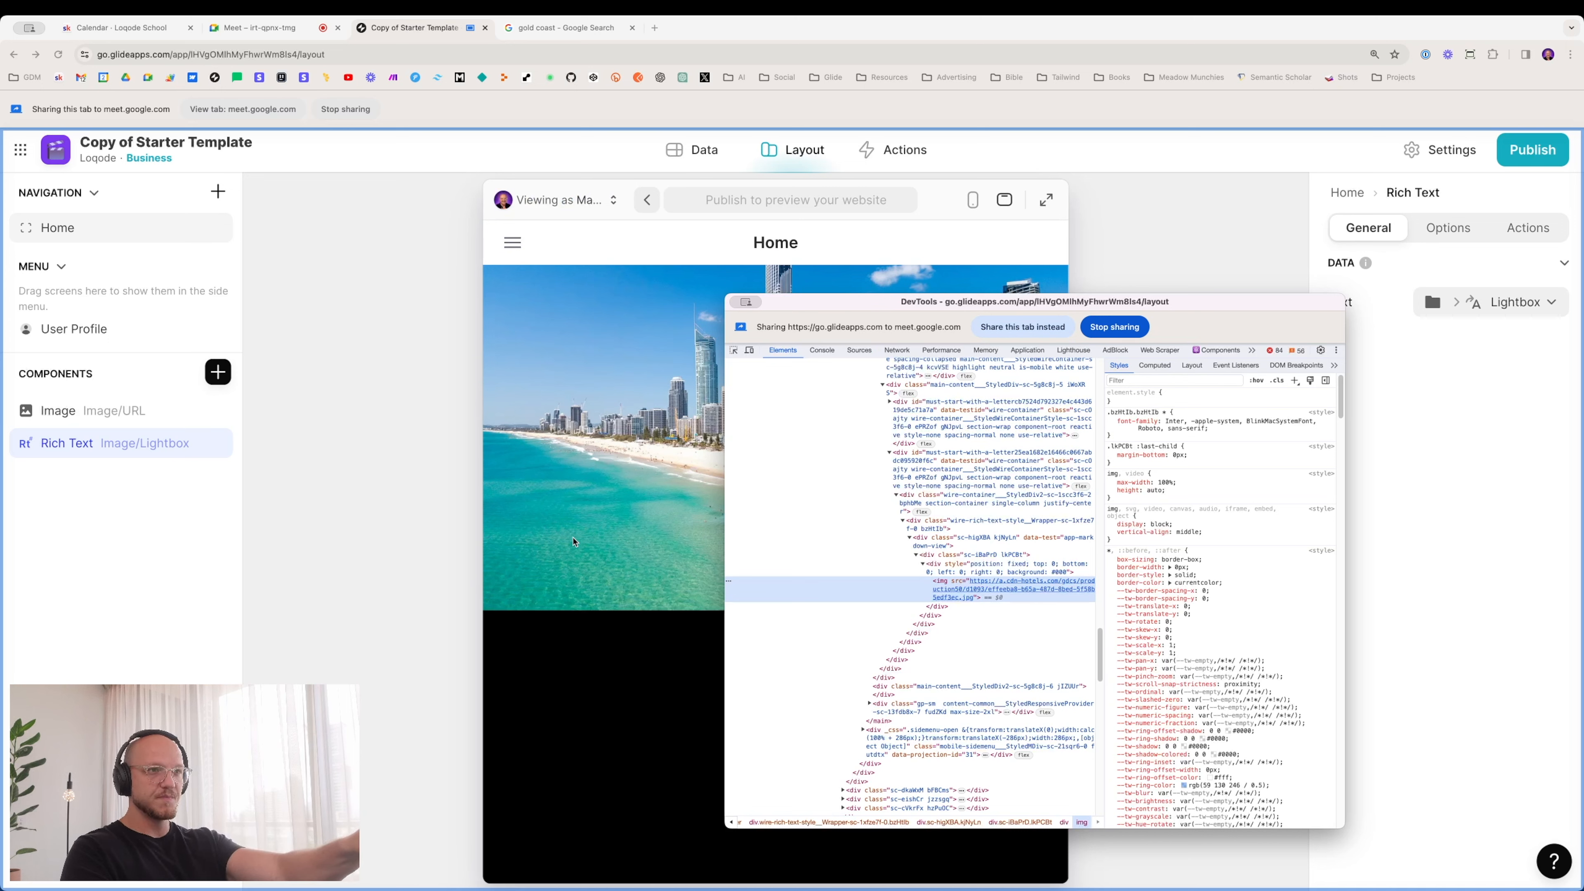
pyautogui.rightClick(574, 541)
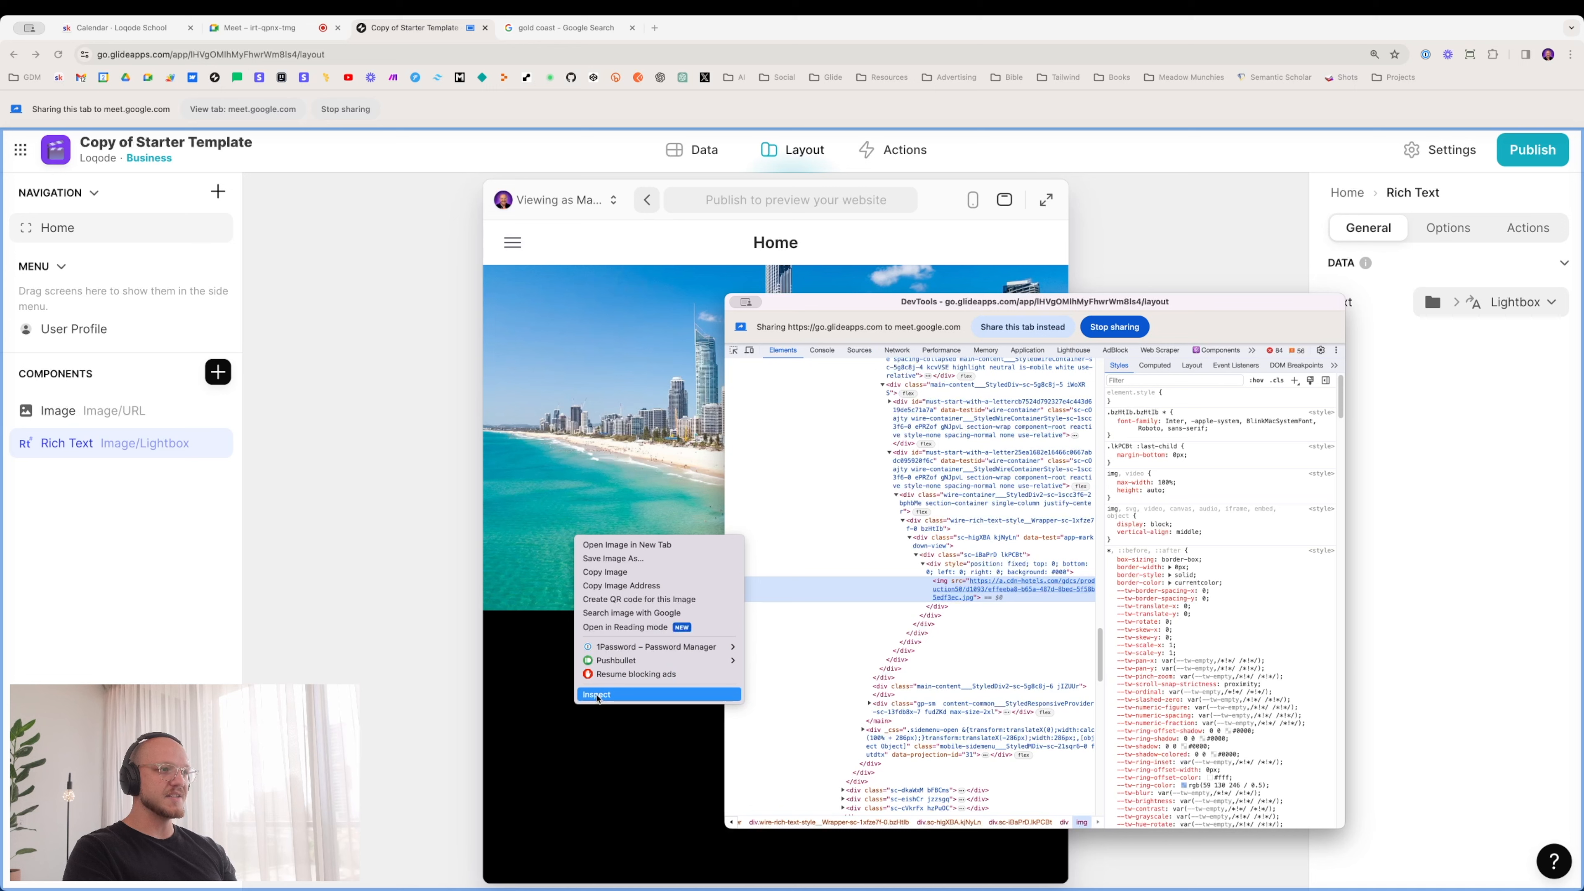
pyautogui.click(803, 302)
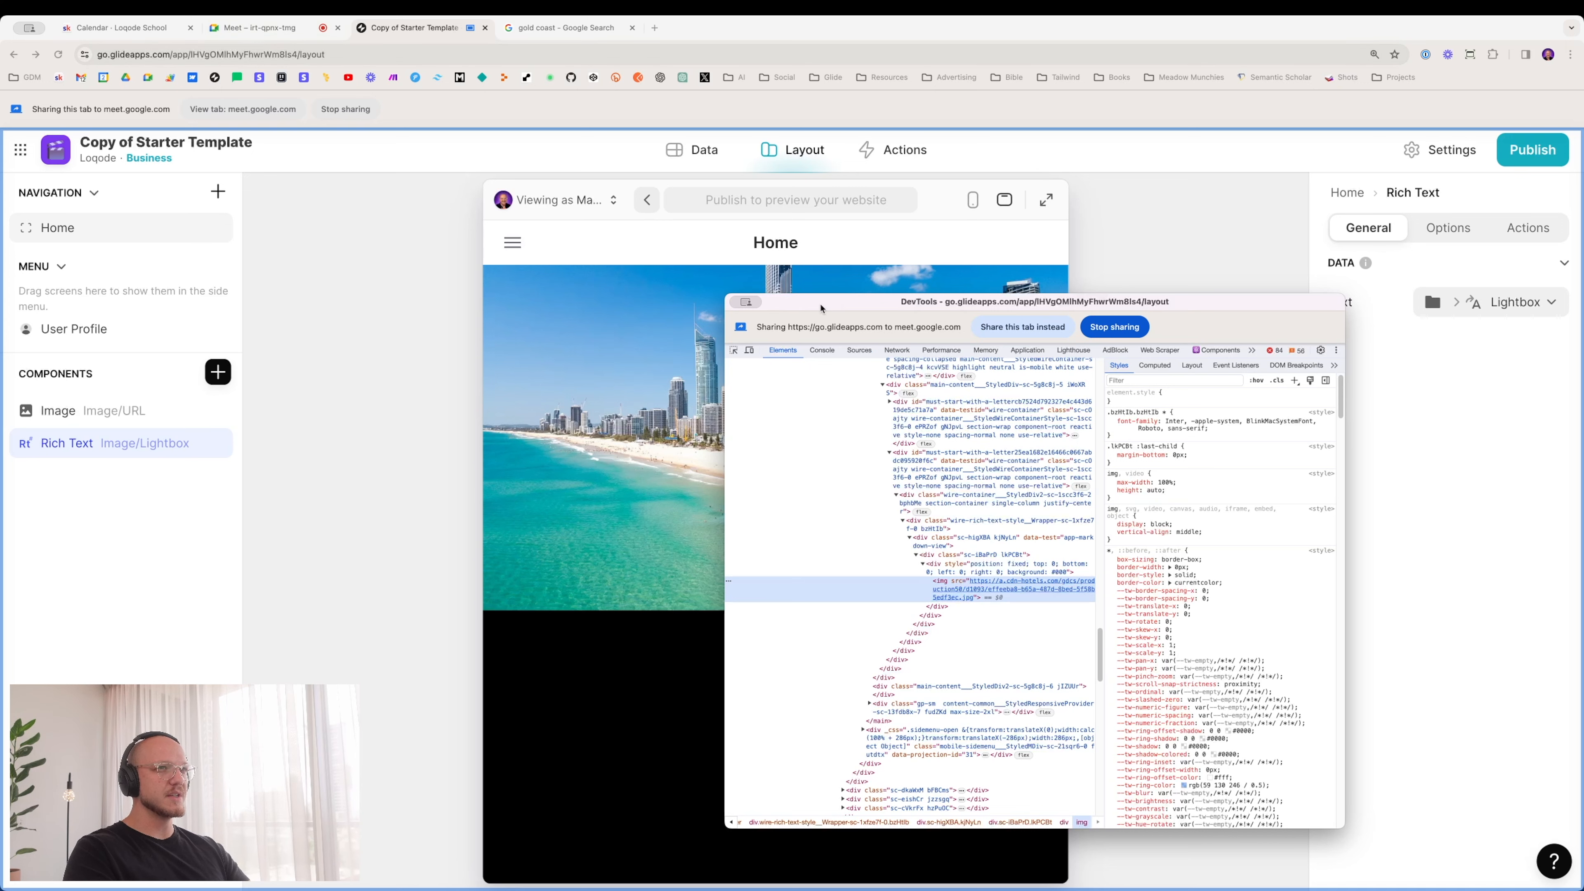
pyautogui.moveTo(1207, 306); pyautogui.dragTo(987, 278)
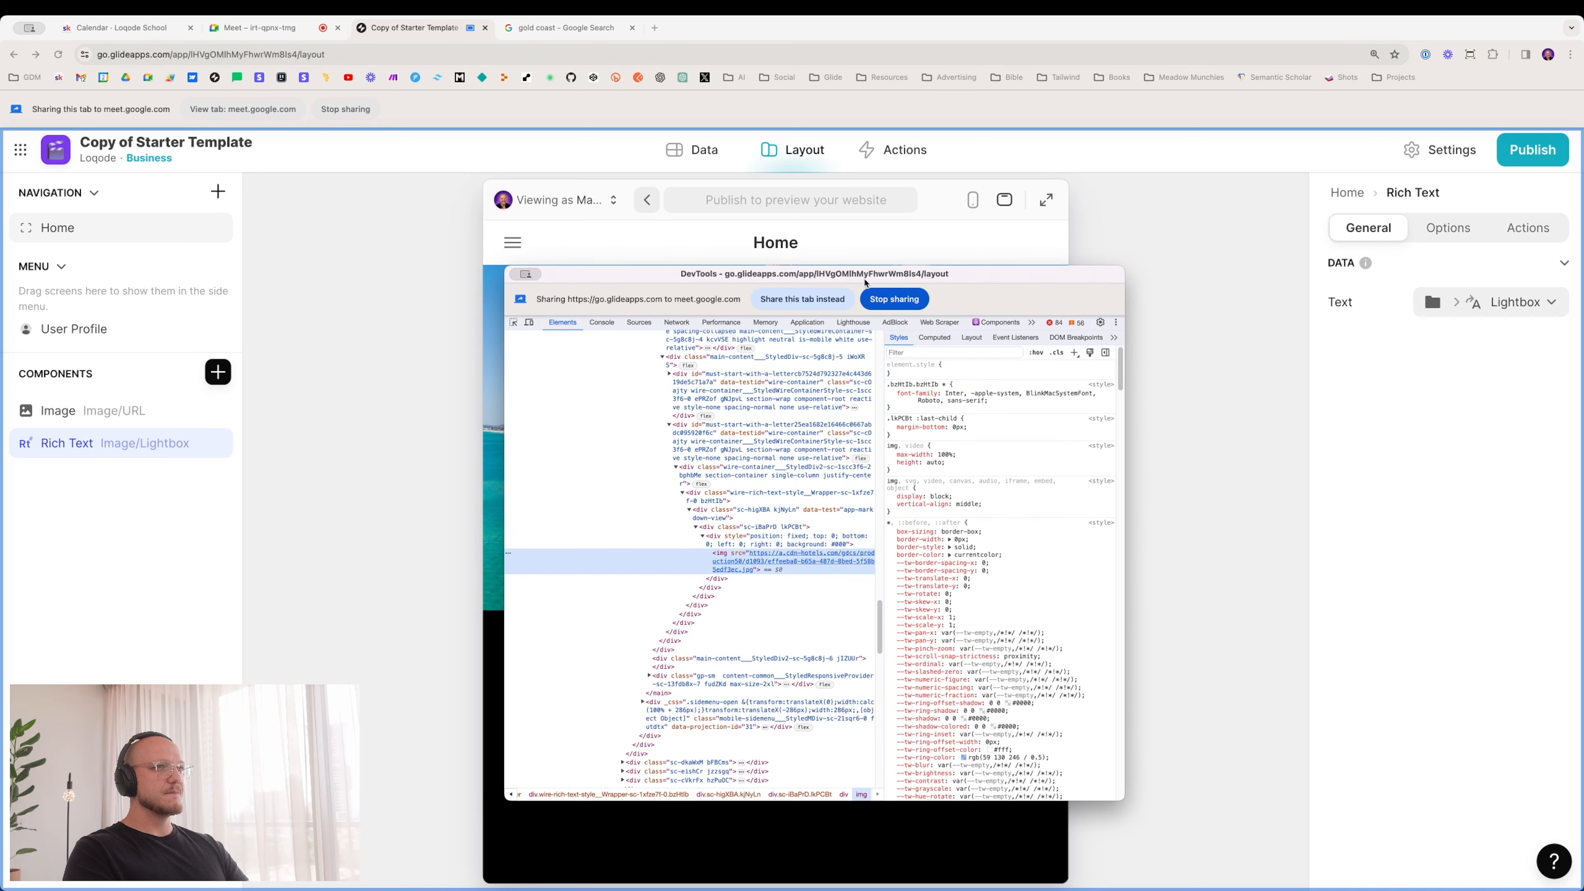
pyautogui.moveTo(858, 277); pyautogui.dragTo(771, 274)
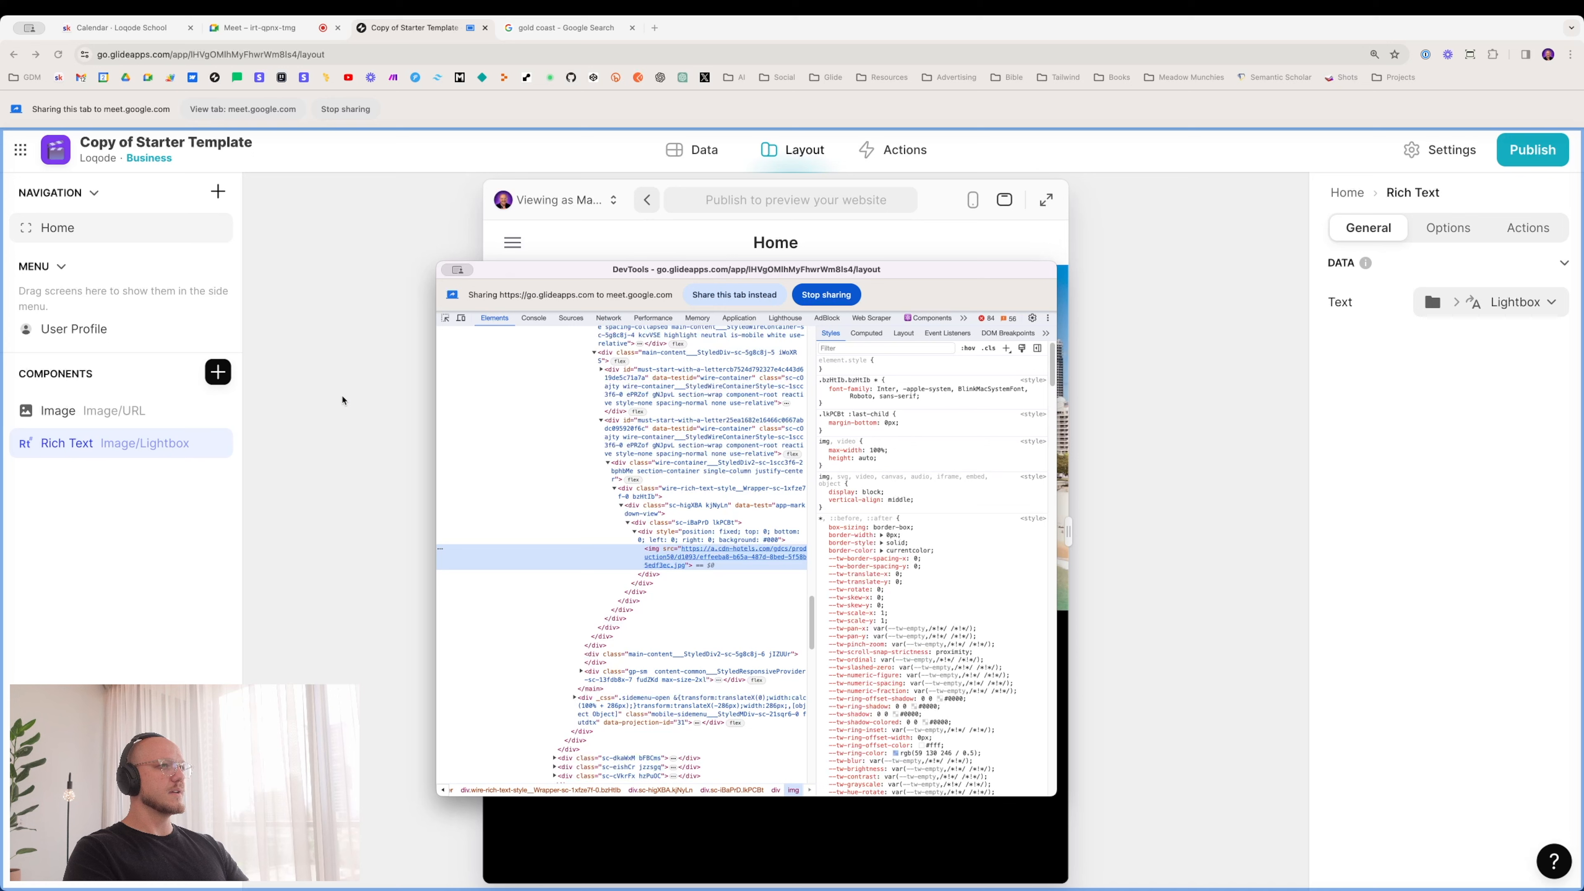
# Step: Dock DevTools to the right of the page and widen its pane
pyautogui.click(1048, 317)
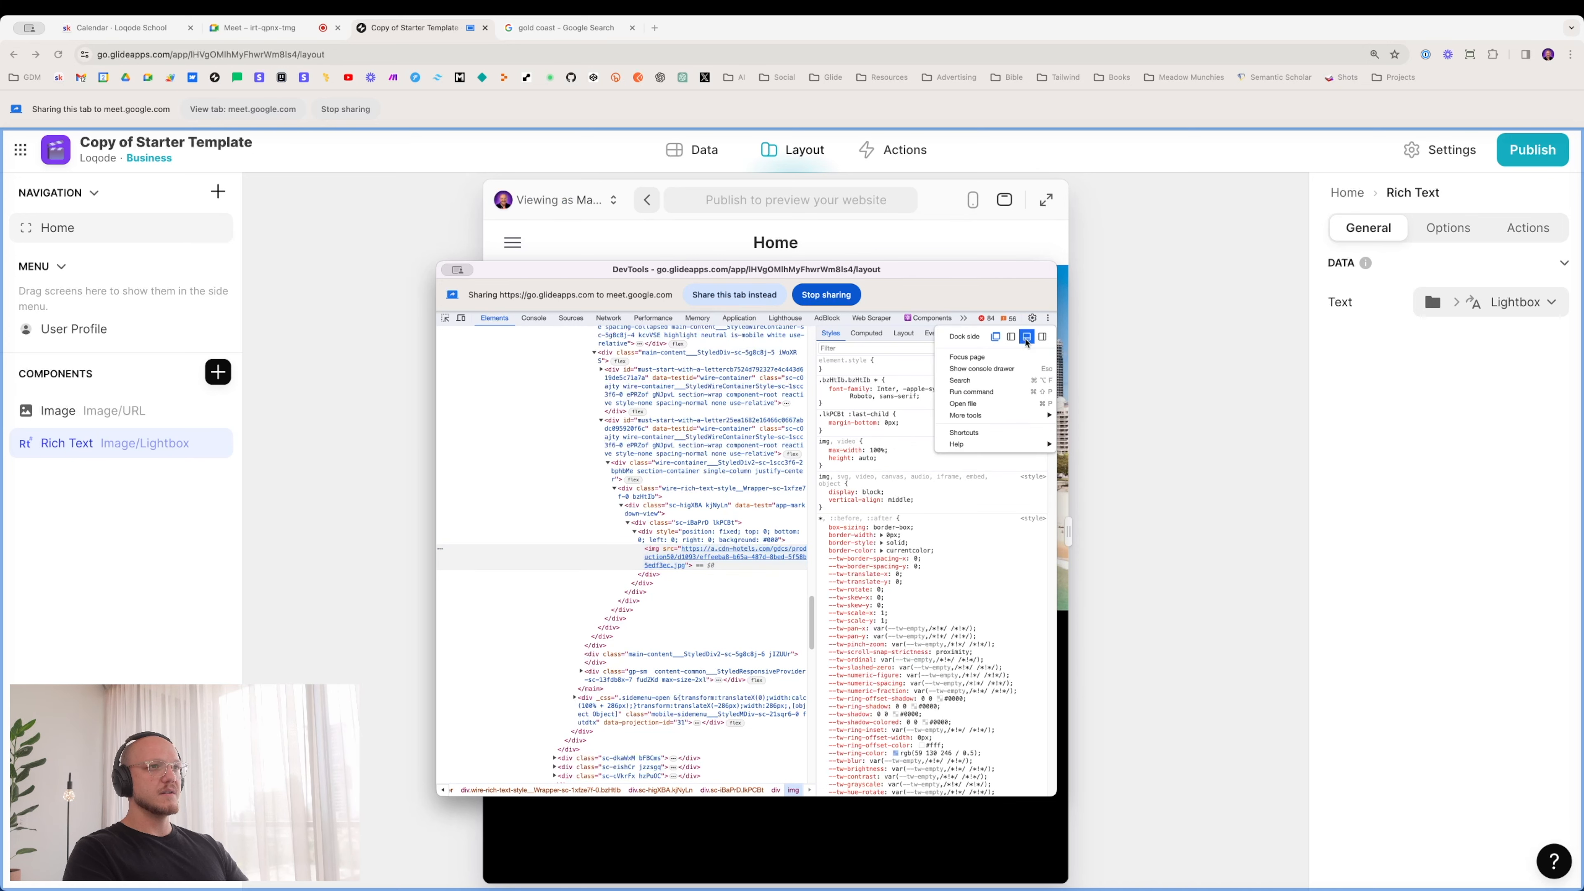
pyautogui.click(1042, 337)
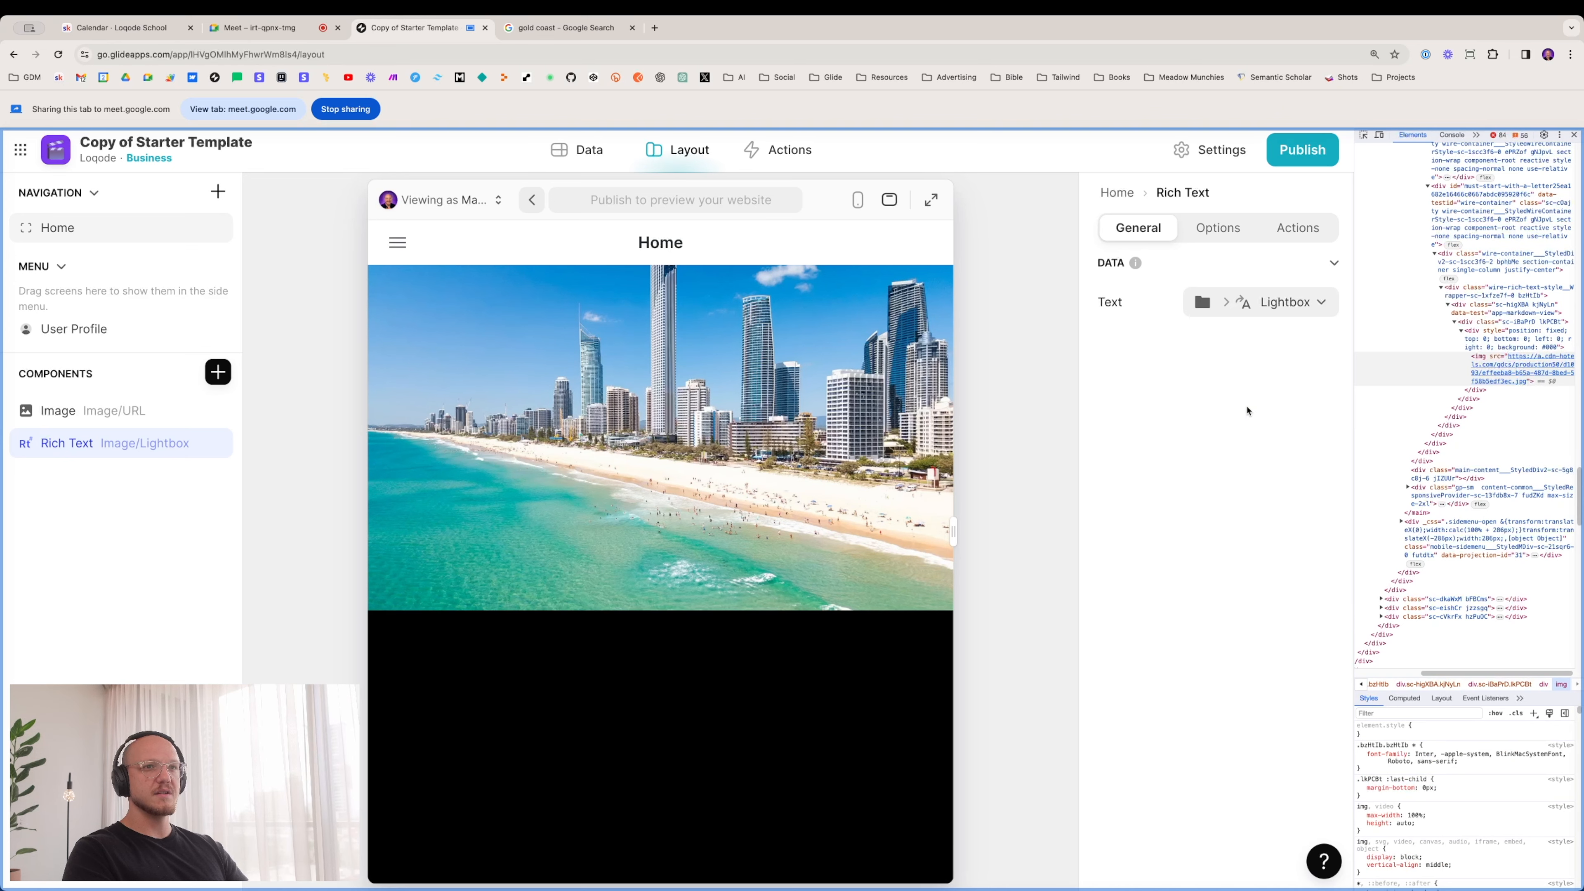
pyautogui.moveTo(1357, 412); pyautogui.dragTo(1168, 419)
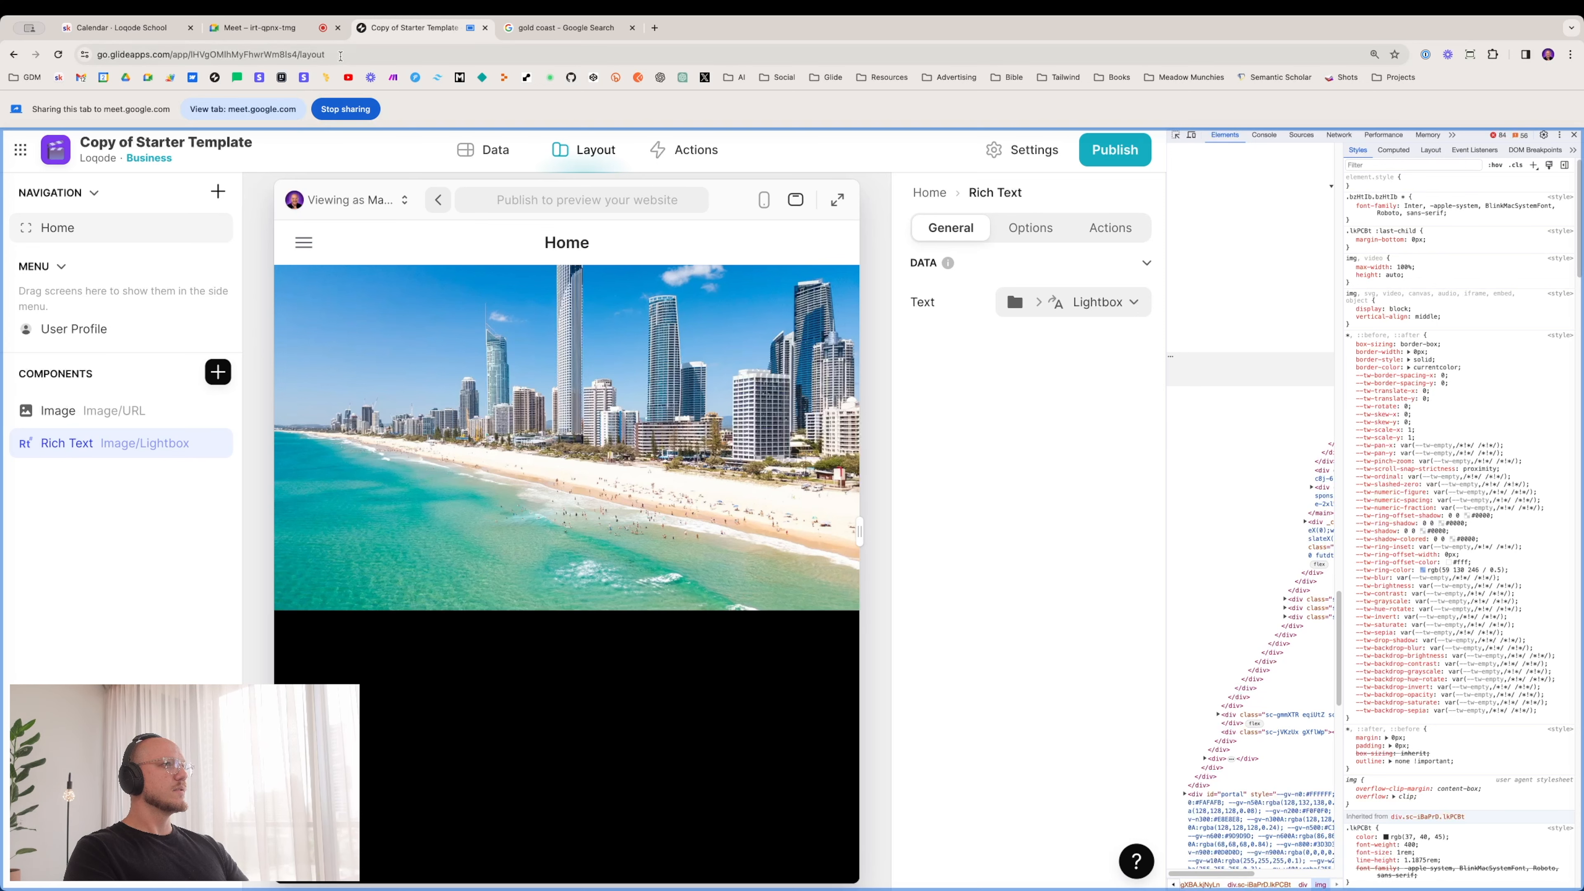
# Step: Switch to the Google Meet call, stop presenting the Glide tab, and share the Chrome browser window instead
pyautogui.click(252, 109)
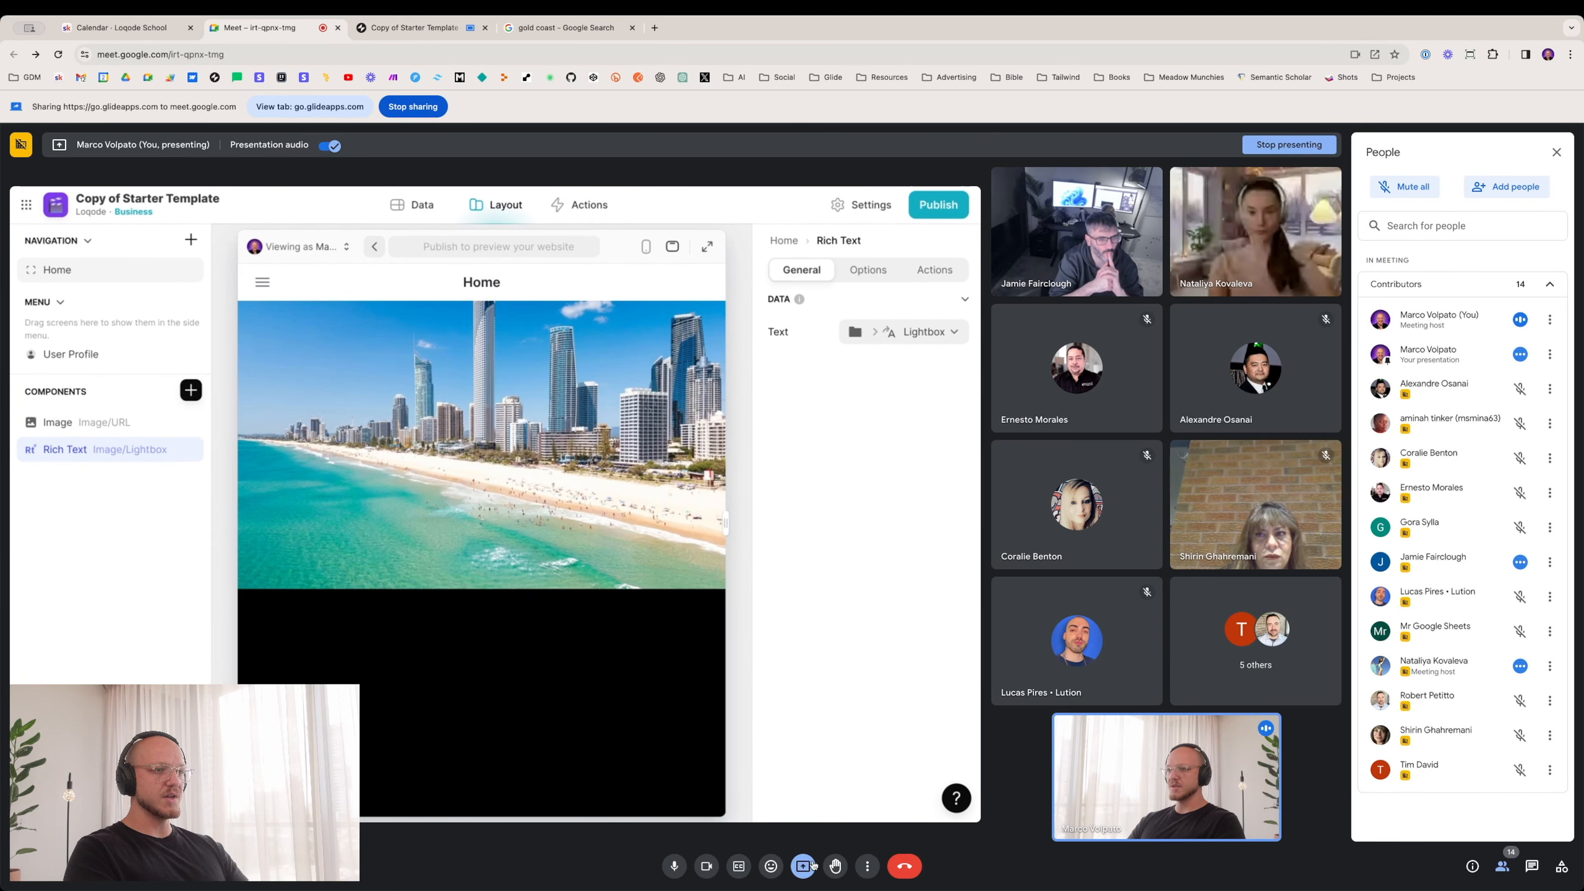
pyautogui.click(805, 866)
pyautogui.click(817, 827)
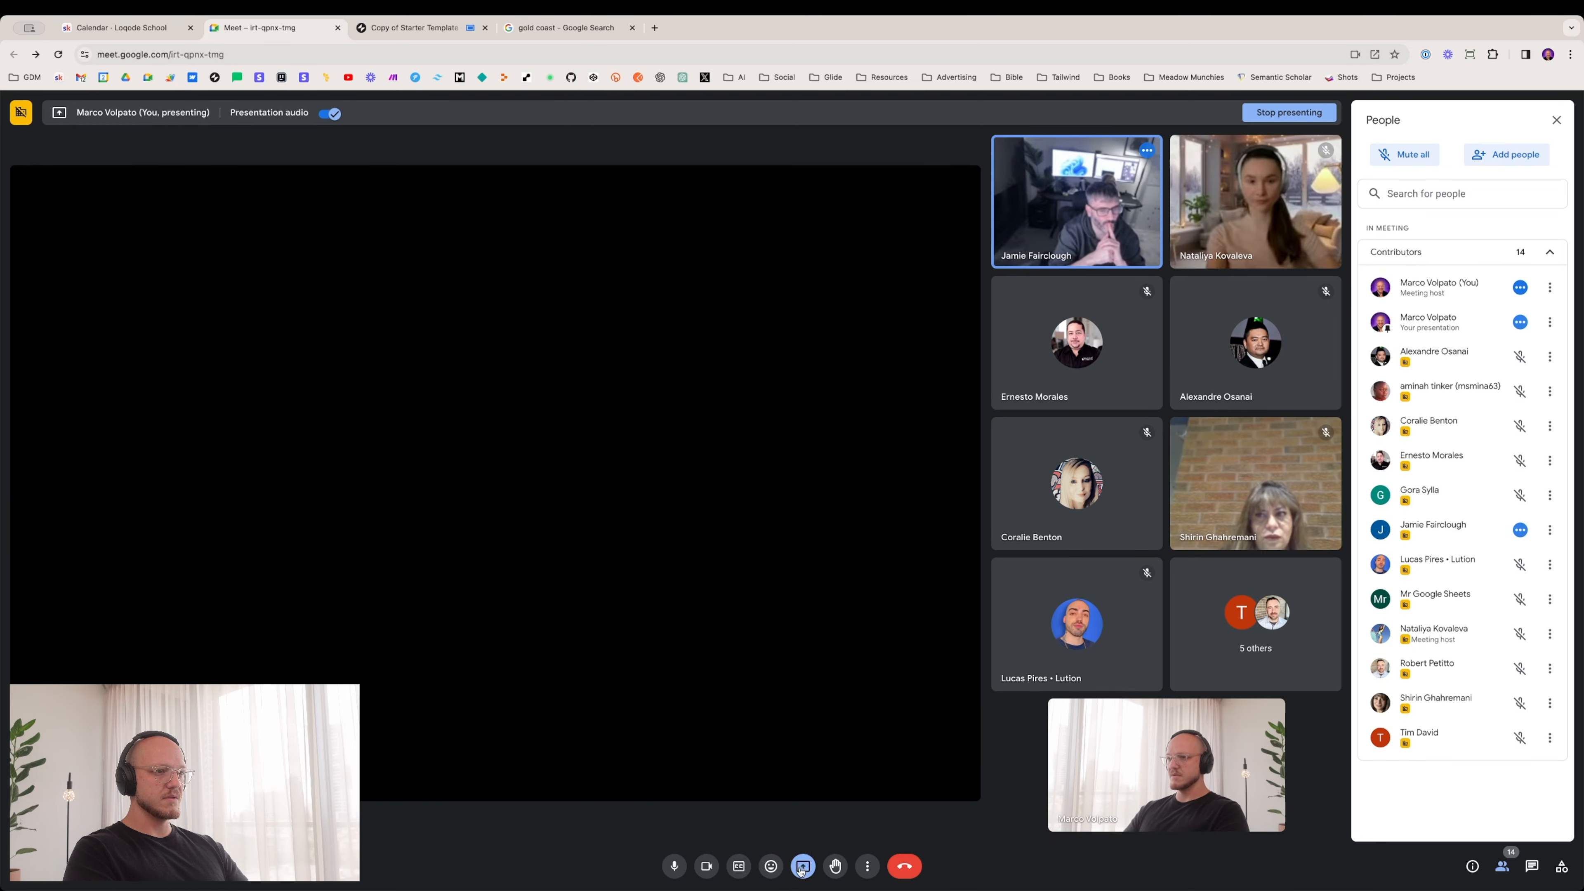
pyautogui.click(803, 868)
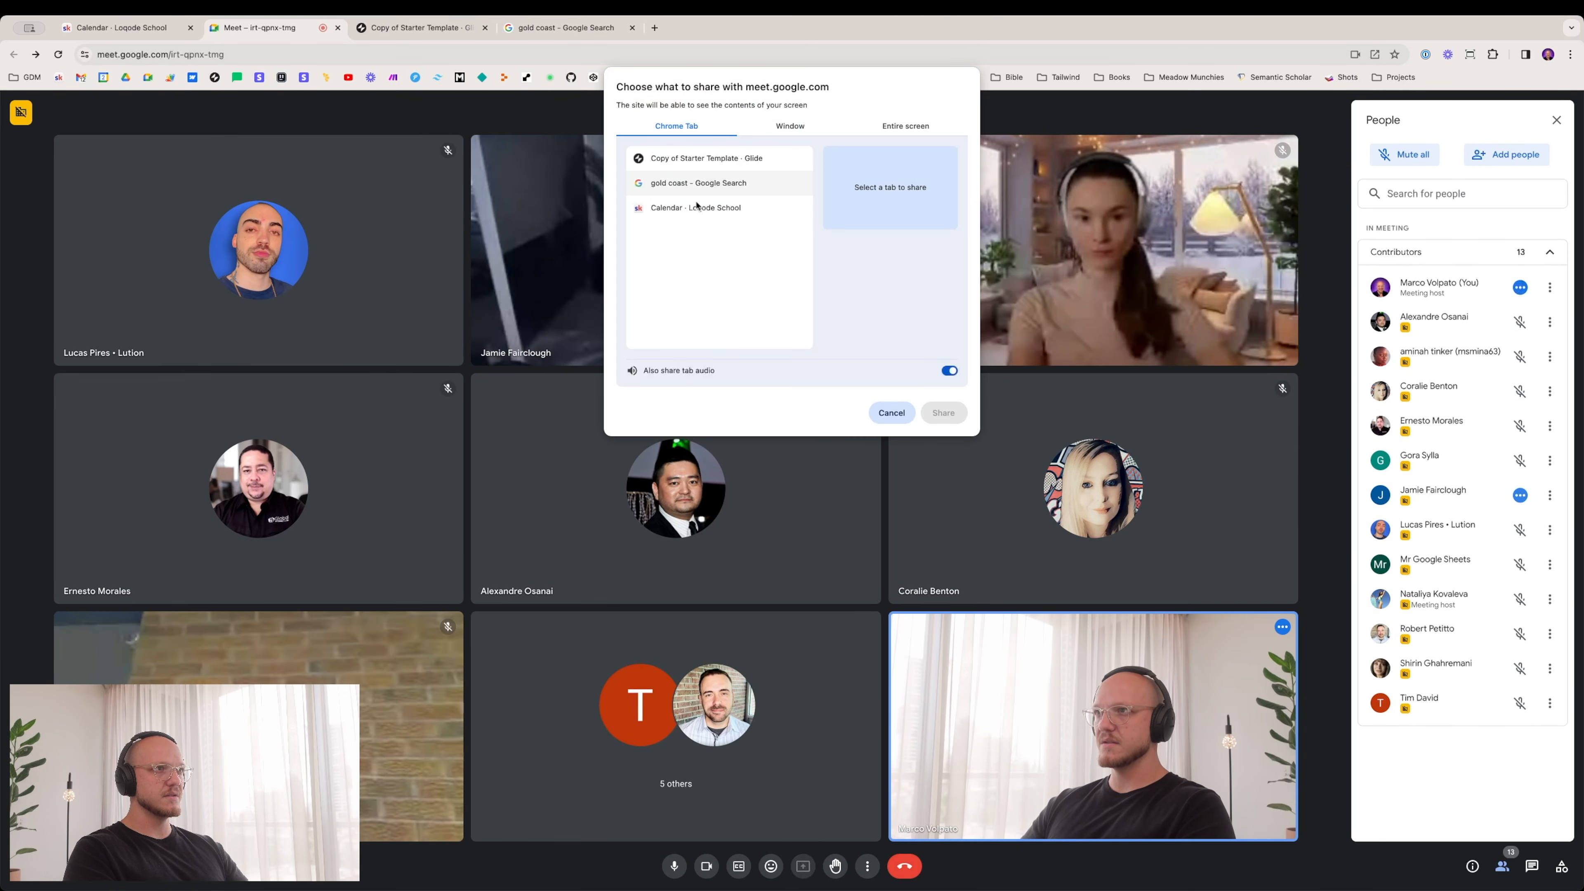
pyautogui.click(757, 134)
pyautogui.click(792, 187)
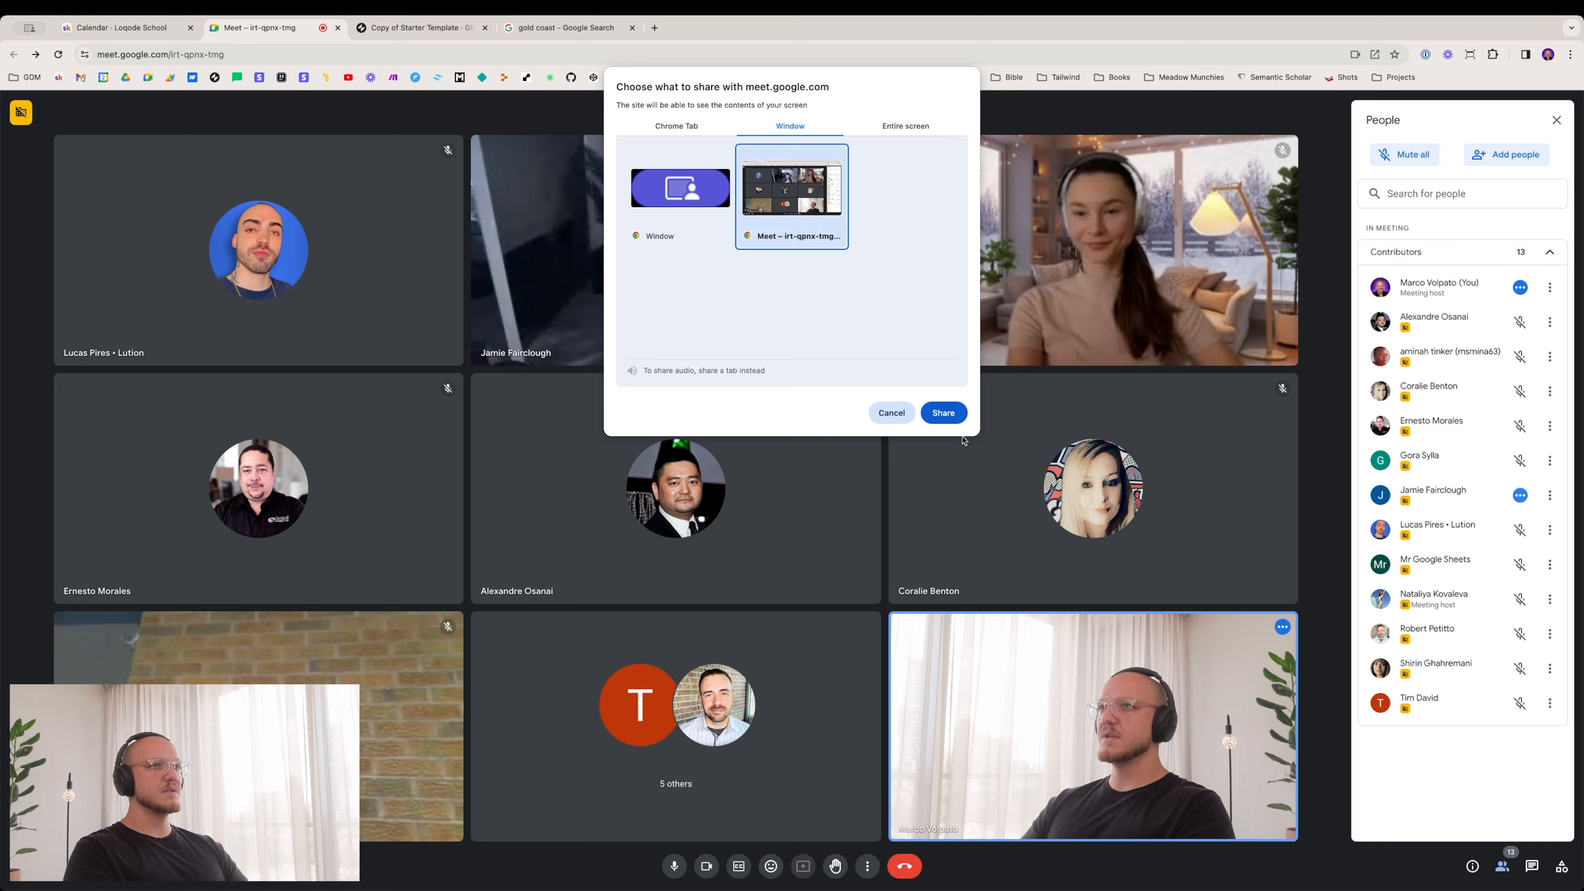
pyautogui.click(943, 412)
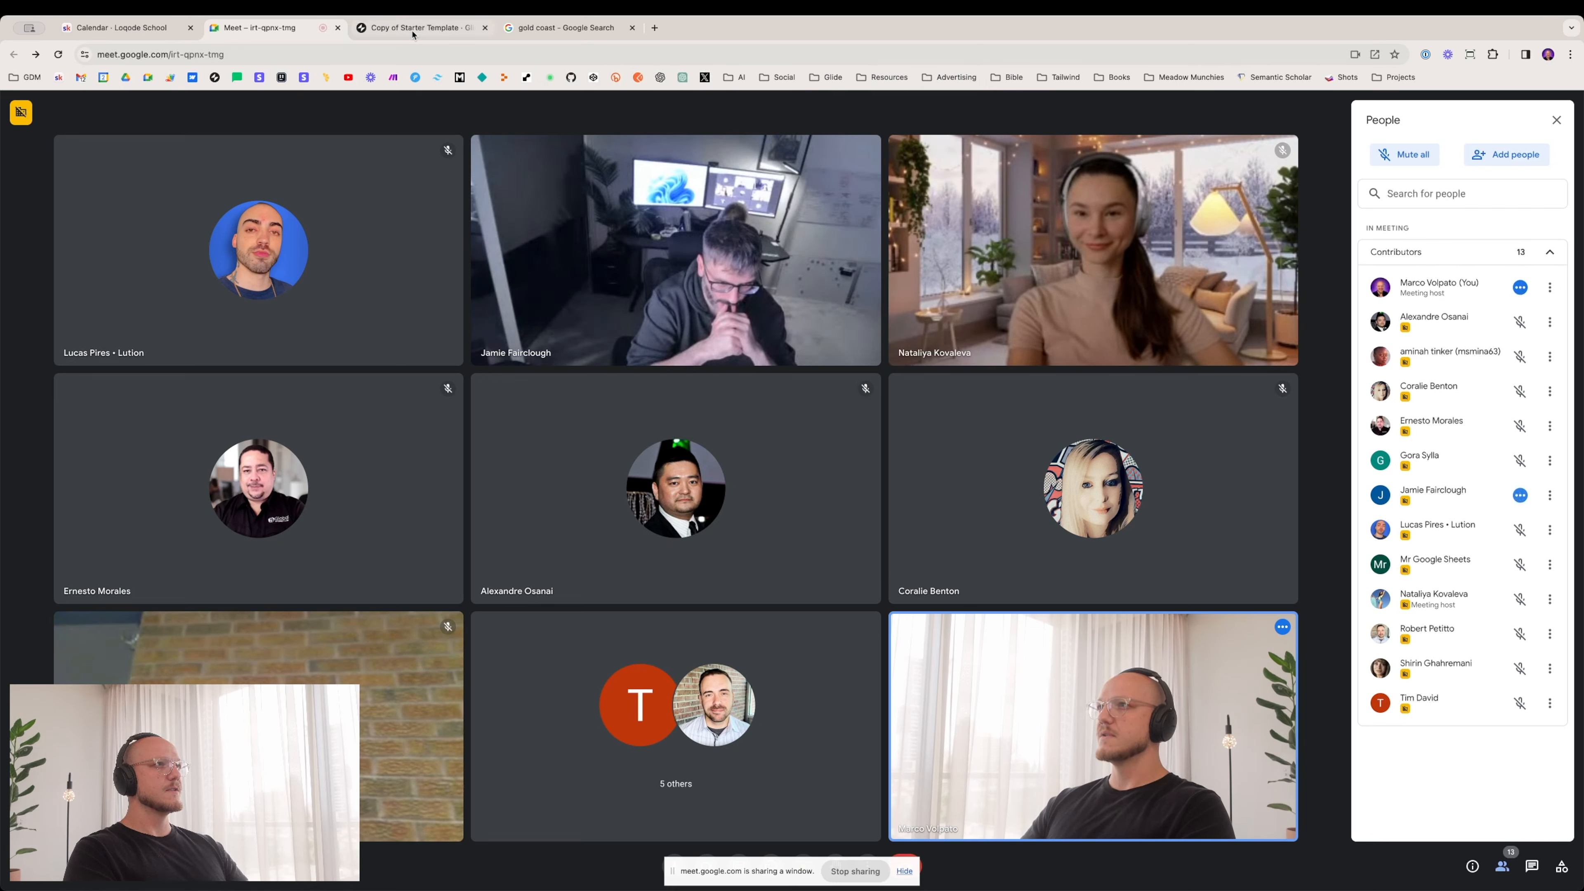
# Step: Return to the Glide app tab, narrow the docked DevTools pane slightly, and enlarge the DevTools text by three zoom levels
pyautogui.click(429, 33)
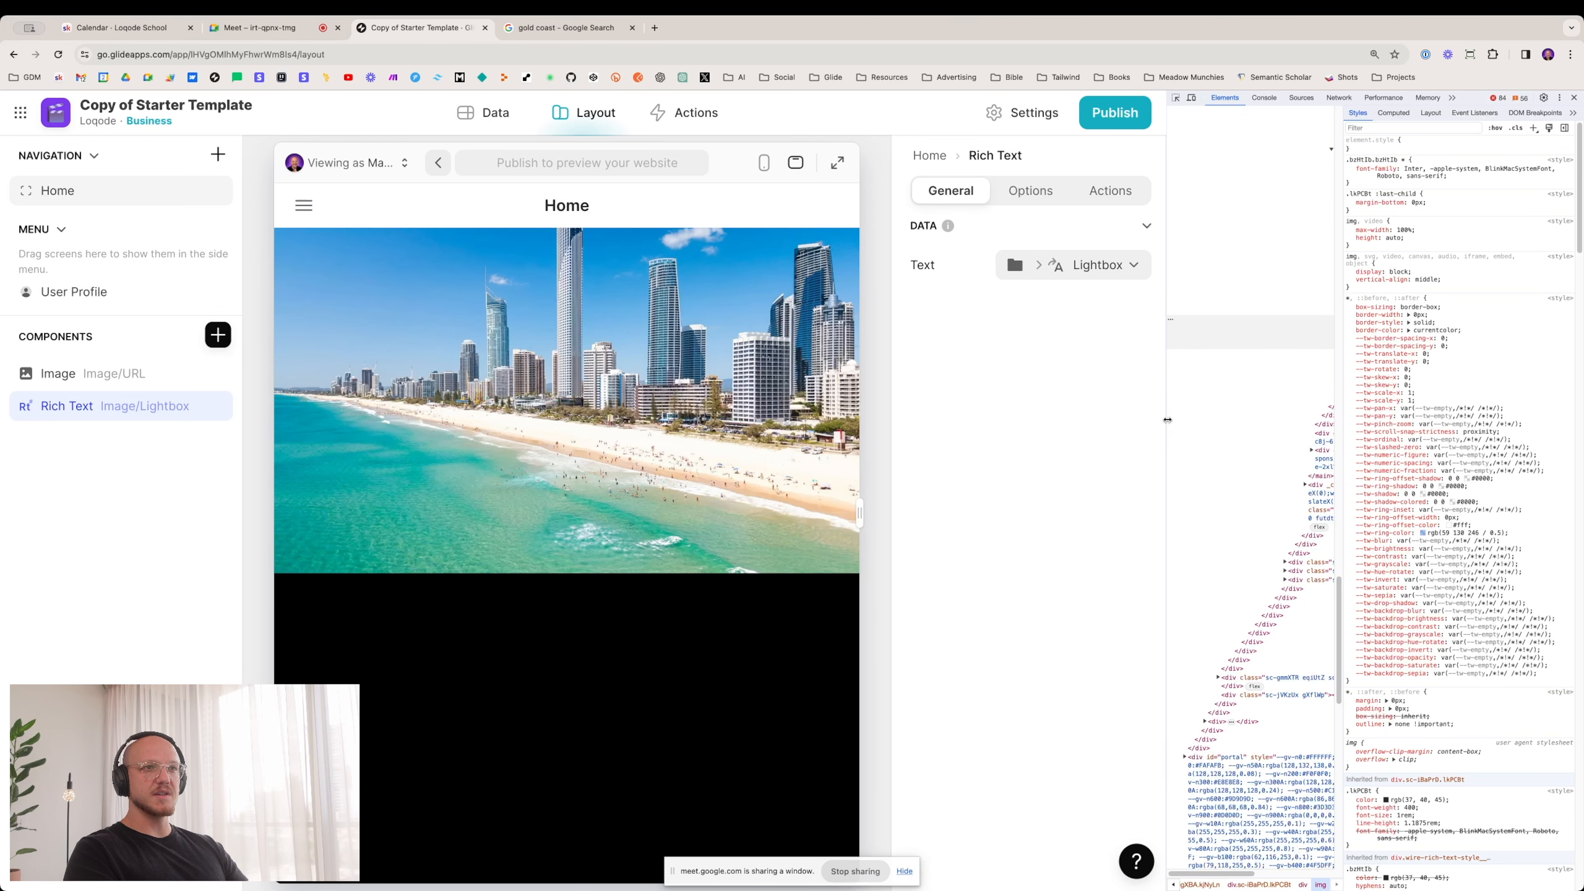
pyautogui.moveTo(1167, 420); pyautogui.dragTo(1207, 423)
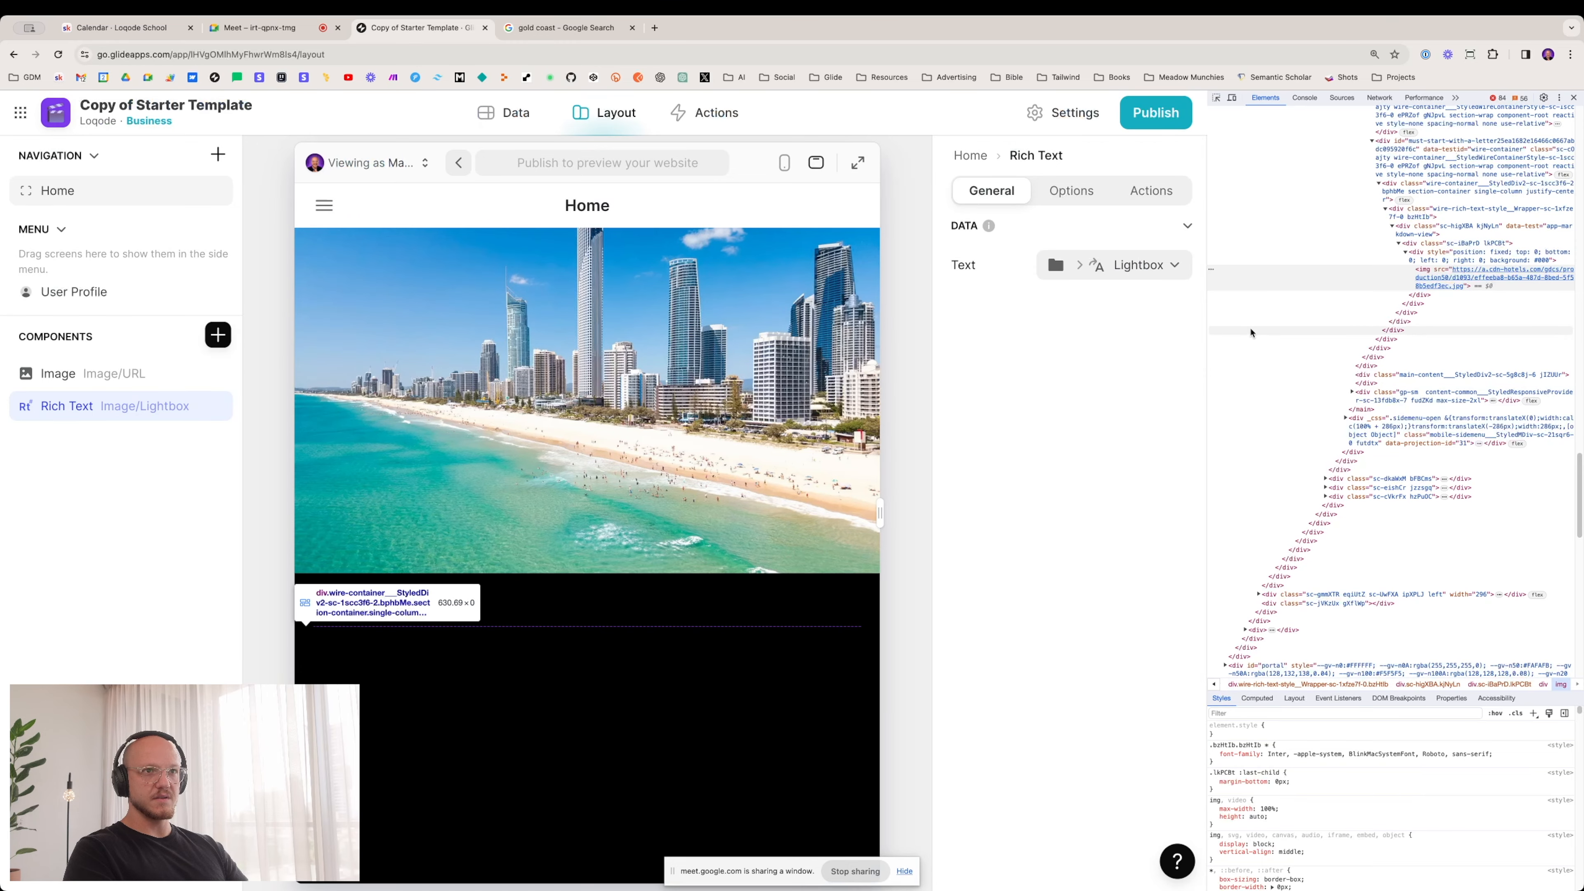
pyautogui.press('super+equal')
pyautogui.press('super+equal')
pyautogui.press('super+equal')
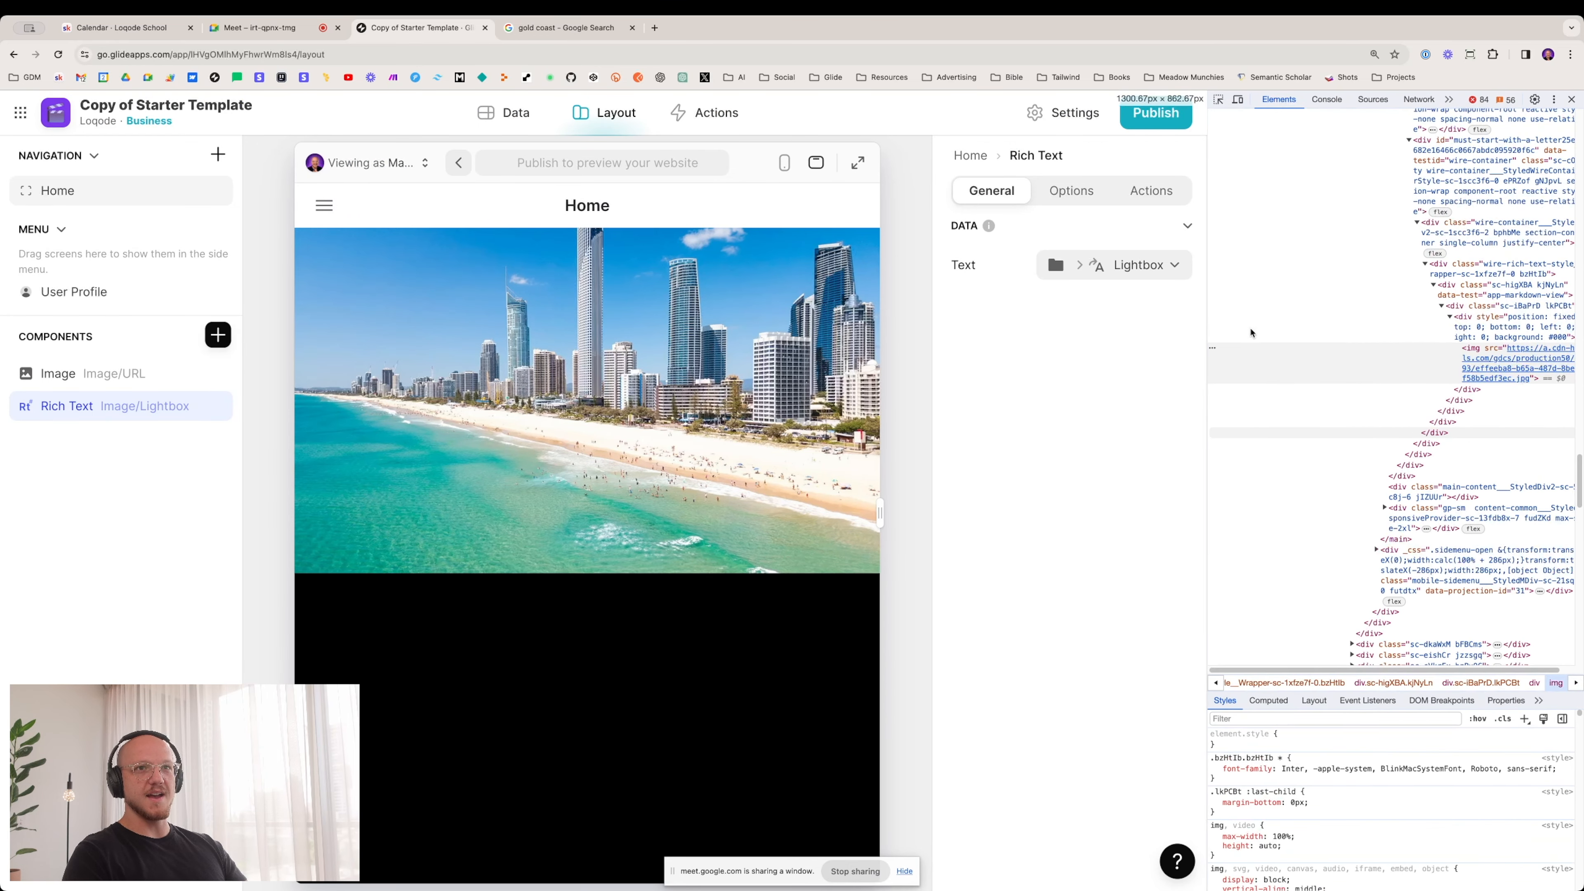
# Step: Enlarge the DevTools Styles pane and select the fixed-position lightbox div that wraps the image in the DOM tree
pyautogui.hscroll(2, 1250, 332)
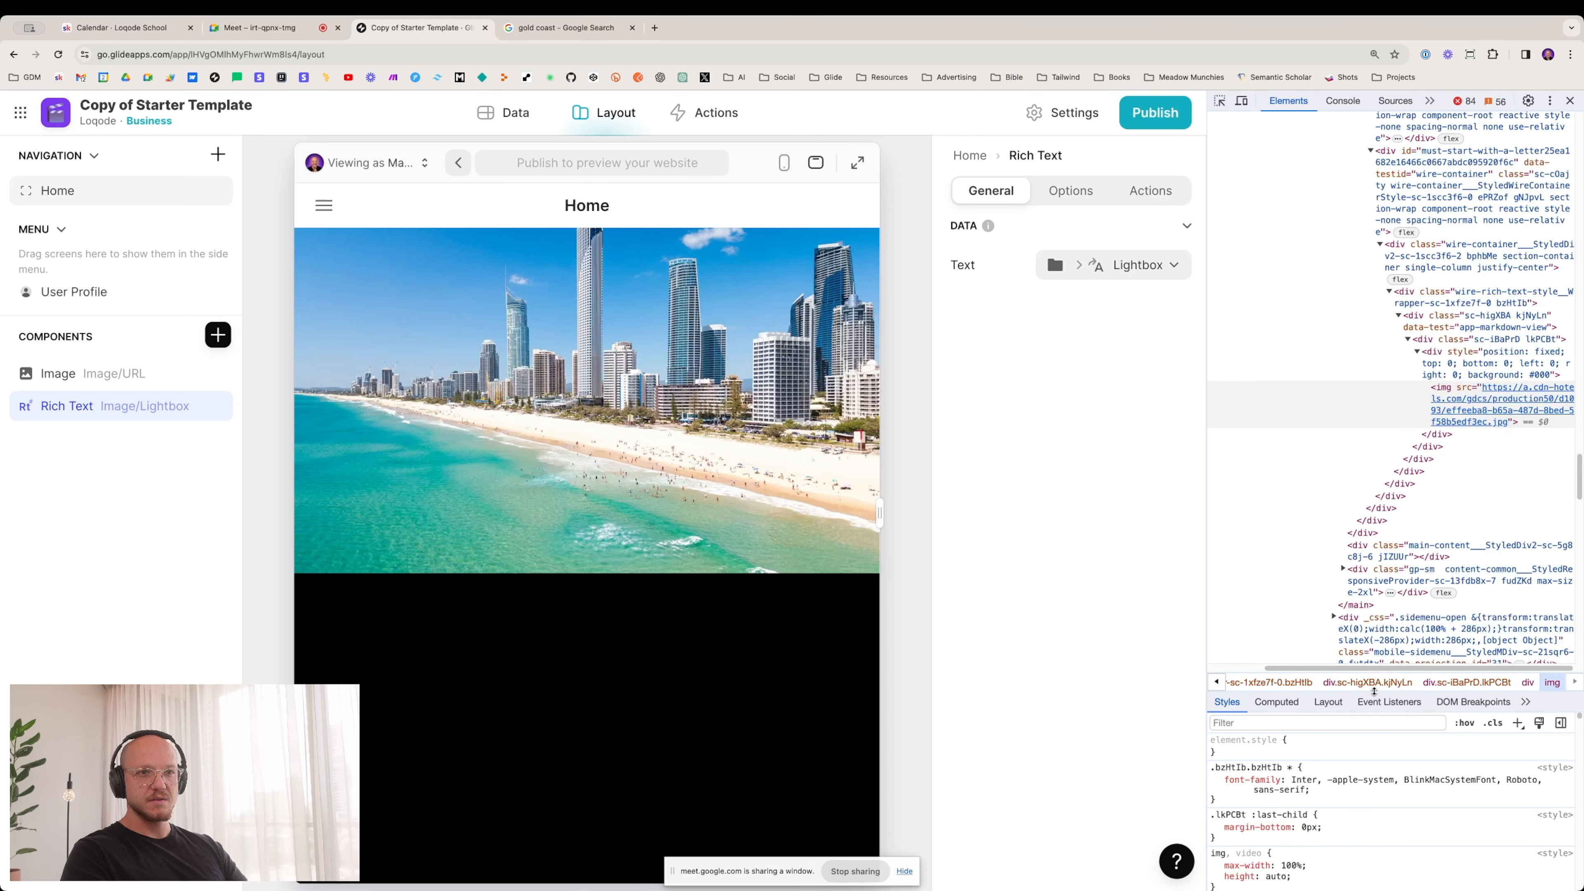
pyautogui.moveTo(1374, 667); pyautogui.dragTo(1374, 445)
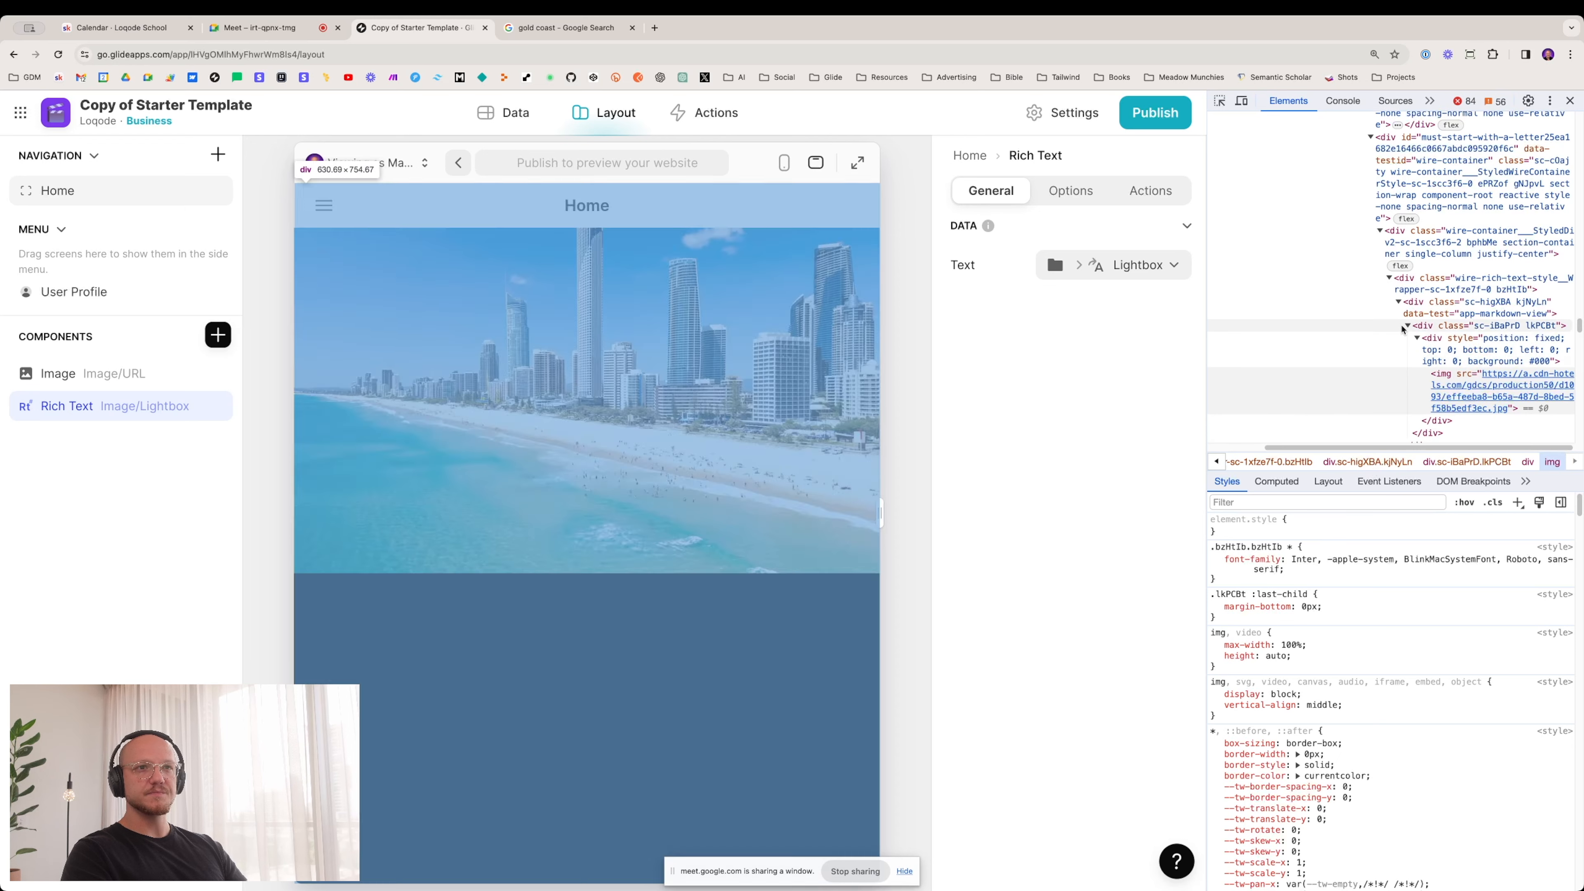
pyautogui.scroll(-2, 1416, 322)
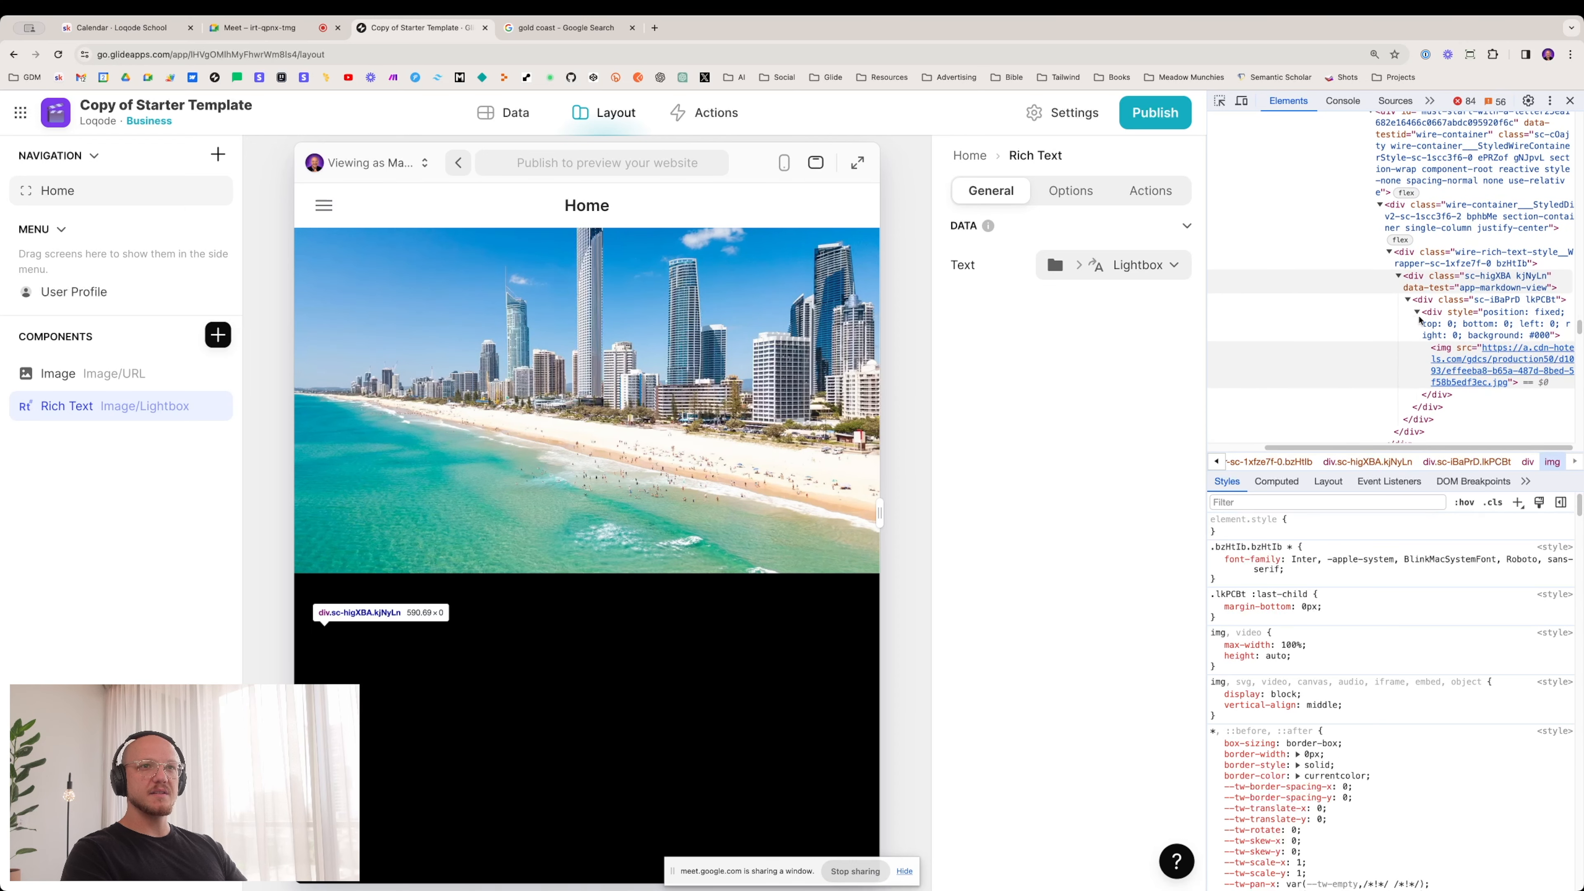
pyautogui.click(1447, 322)
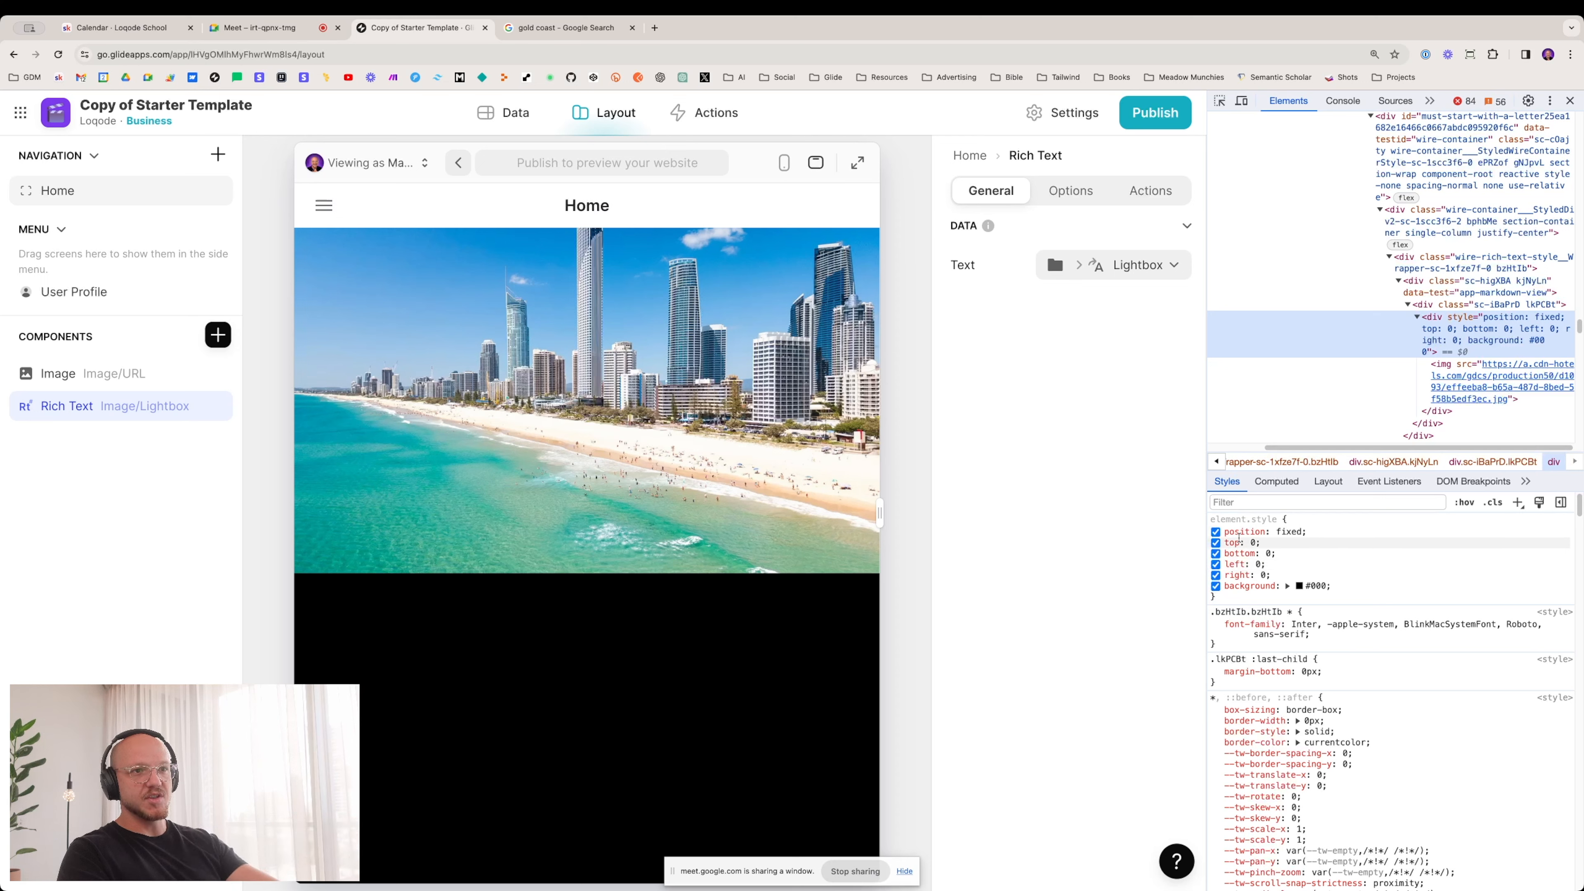
# Step: Add display: flex to the lightbox div's inline styles
pyautogui.click(1238, 598)
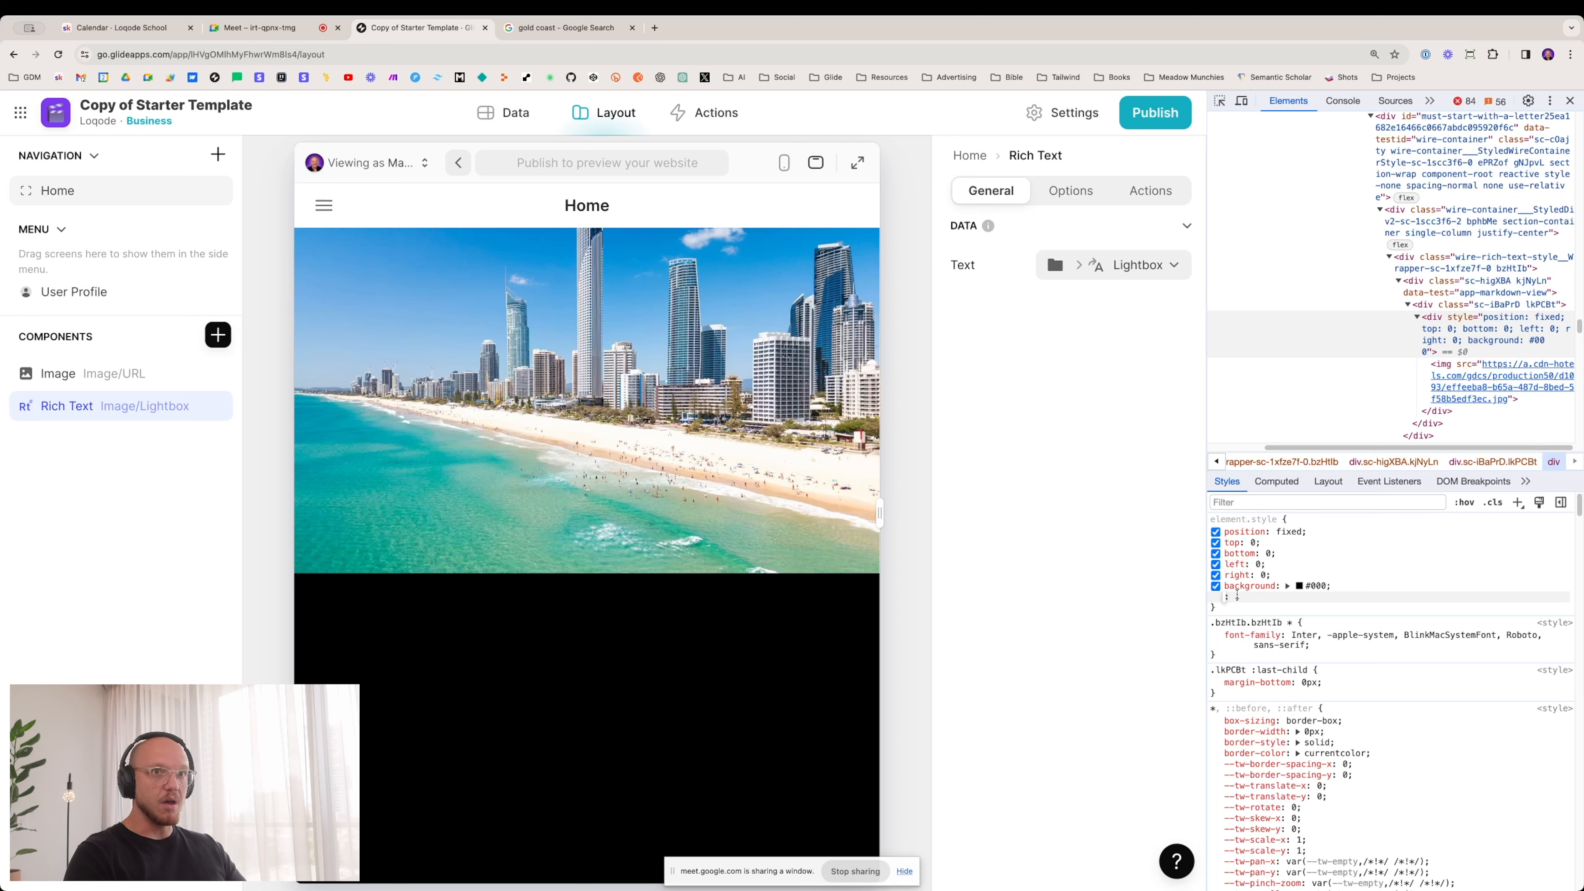
pyautogui.write('disp')
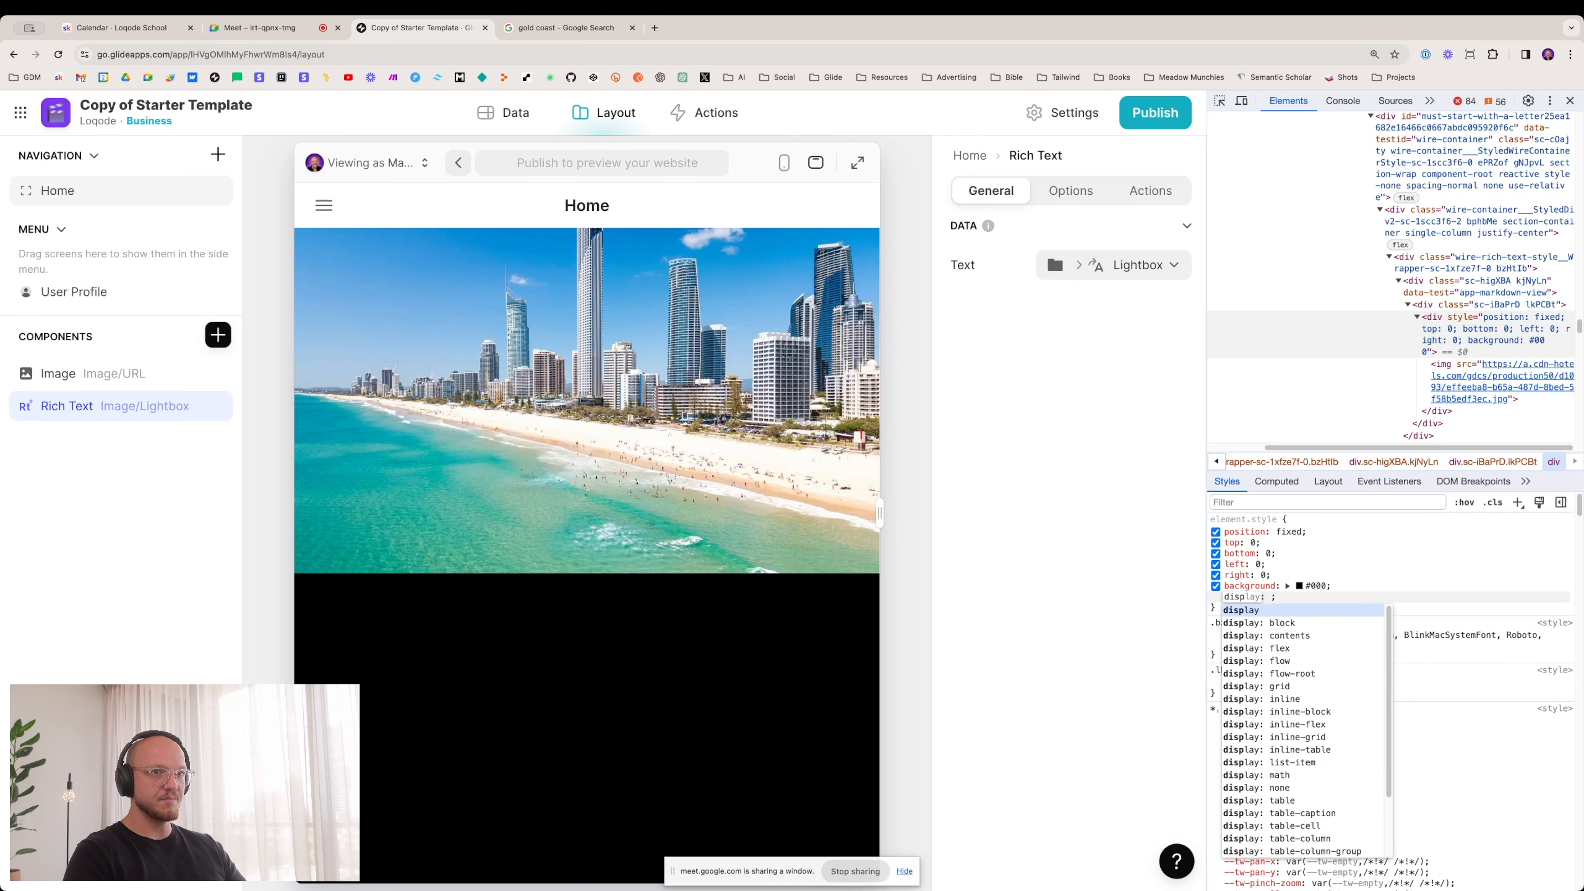
pyautogui.press('Tab')
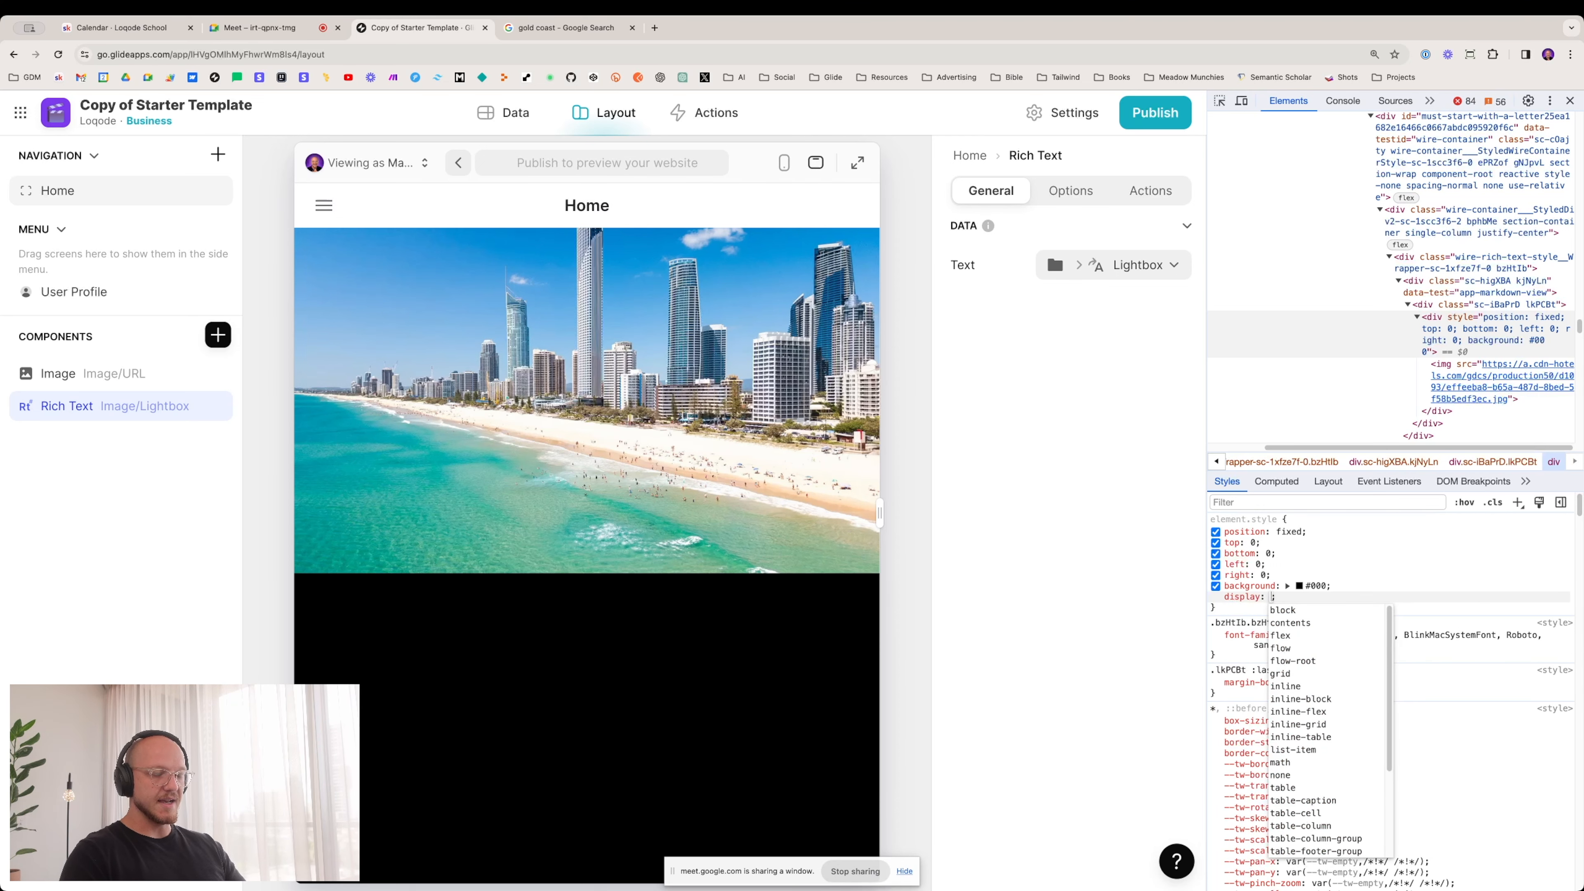
pyautogui.write('f')
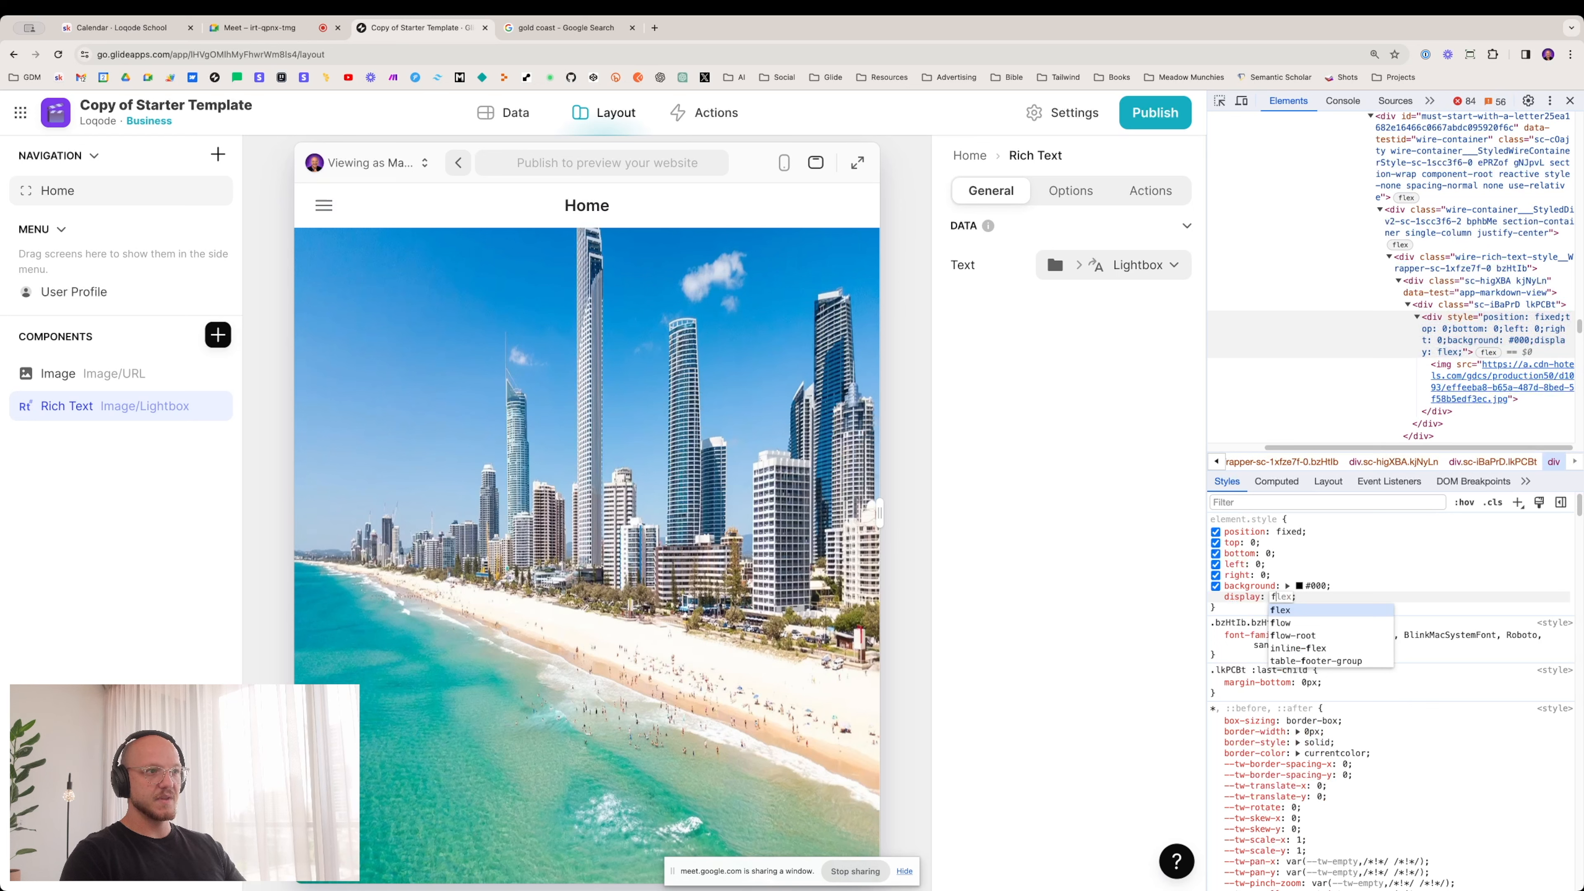
pyautogui.press('Return')
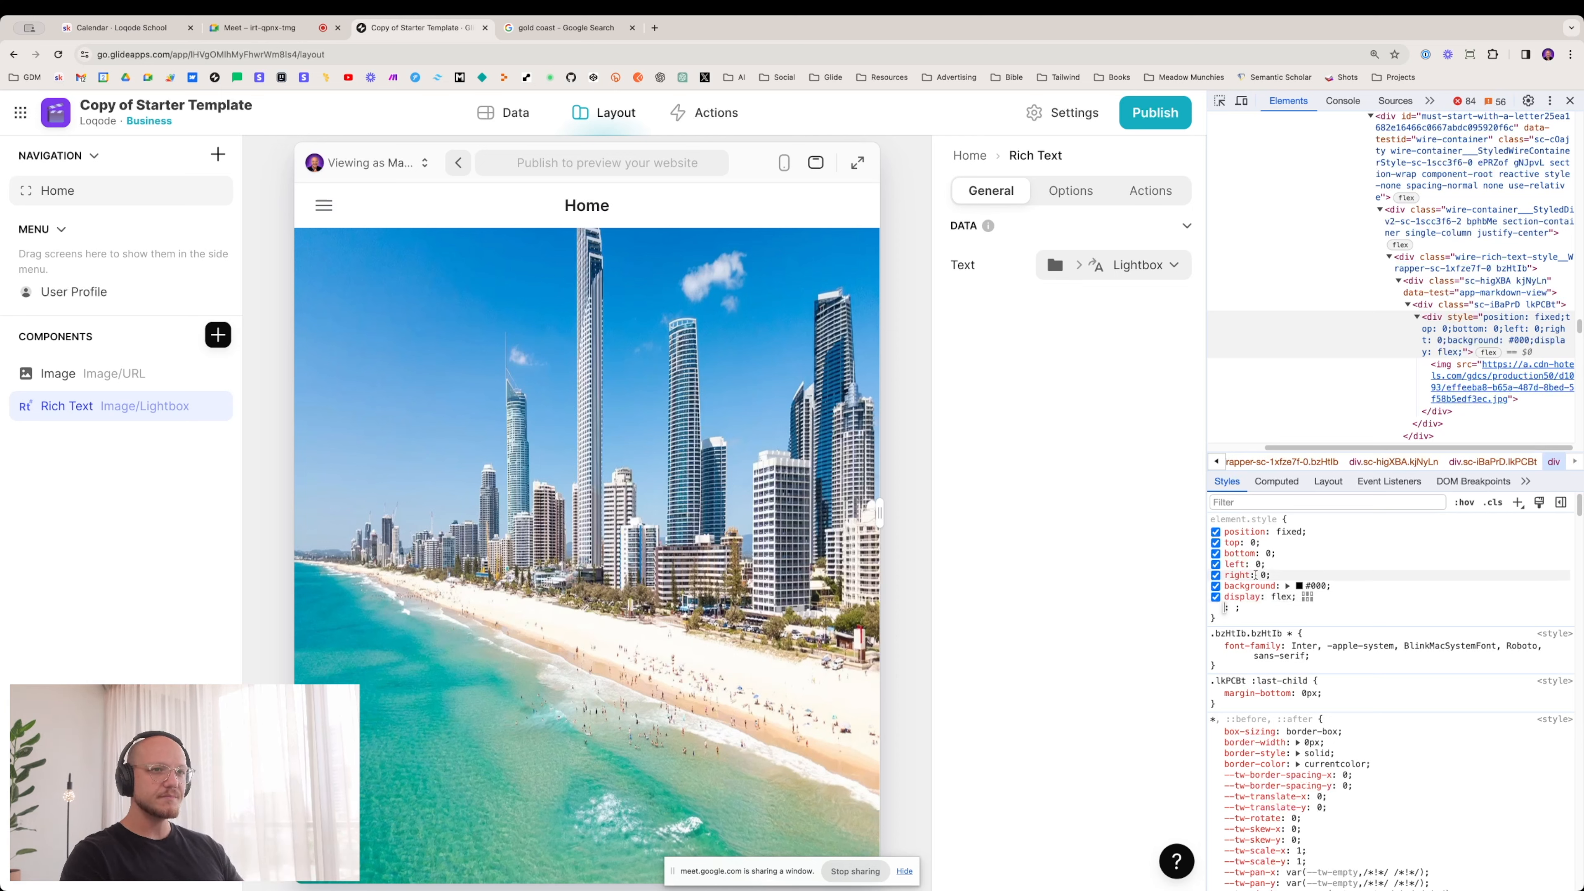
pyautogui.click(1280, 622)
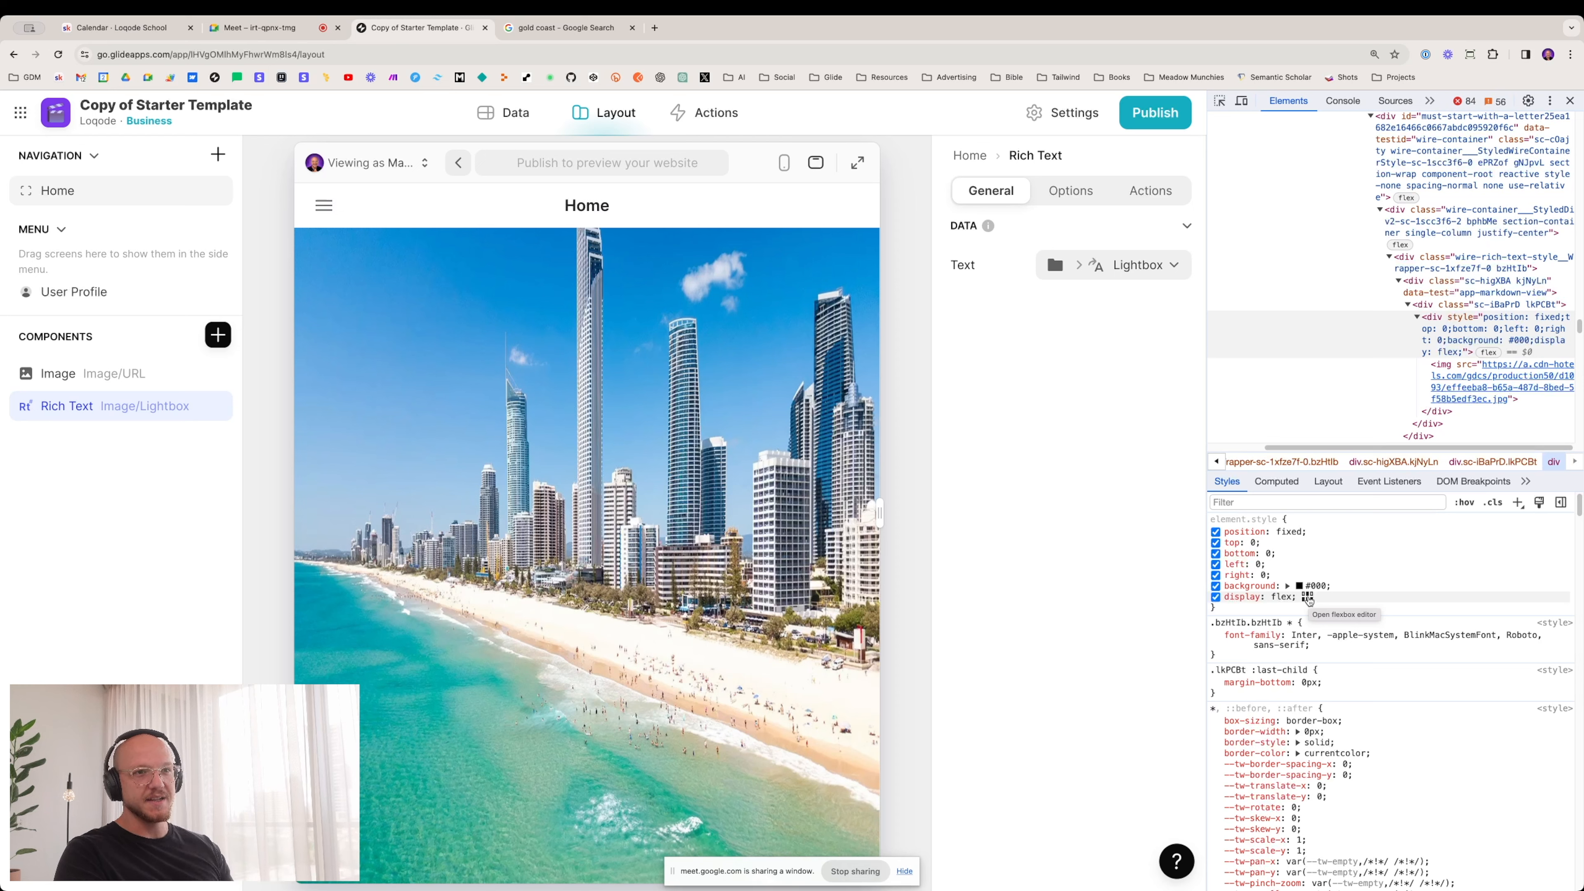
# Step: Set align-items and justify-content to center for the lightbox div with the flexbox editor
pyautogui.click(1308, 598)
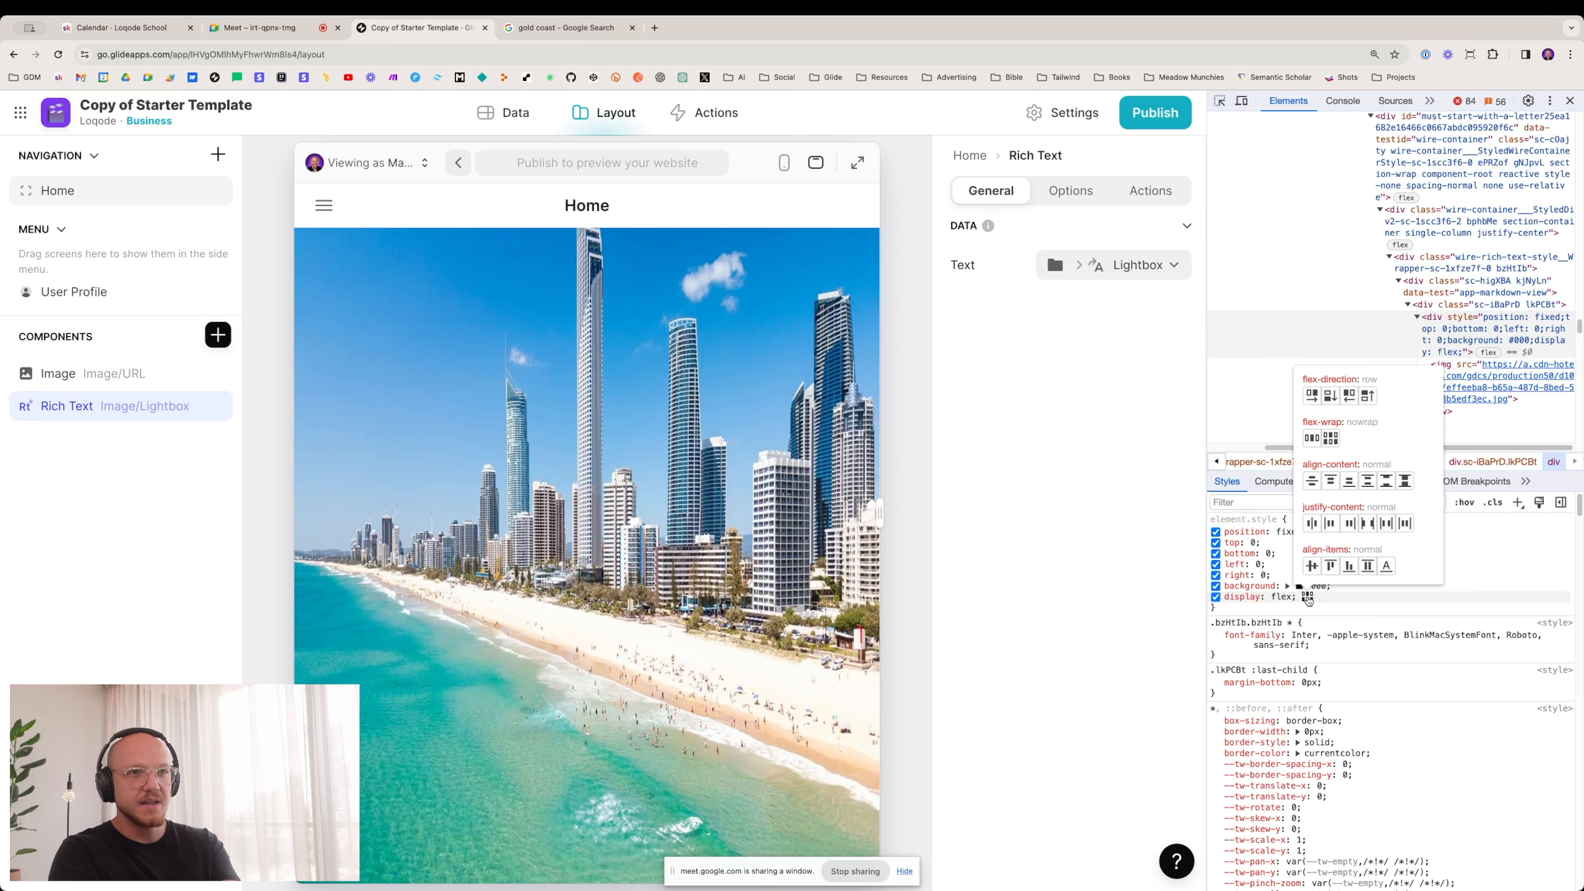
pyautogui.click(1313, 567)
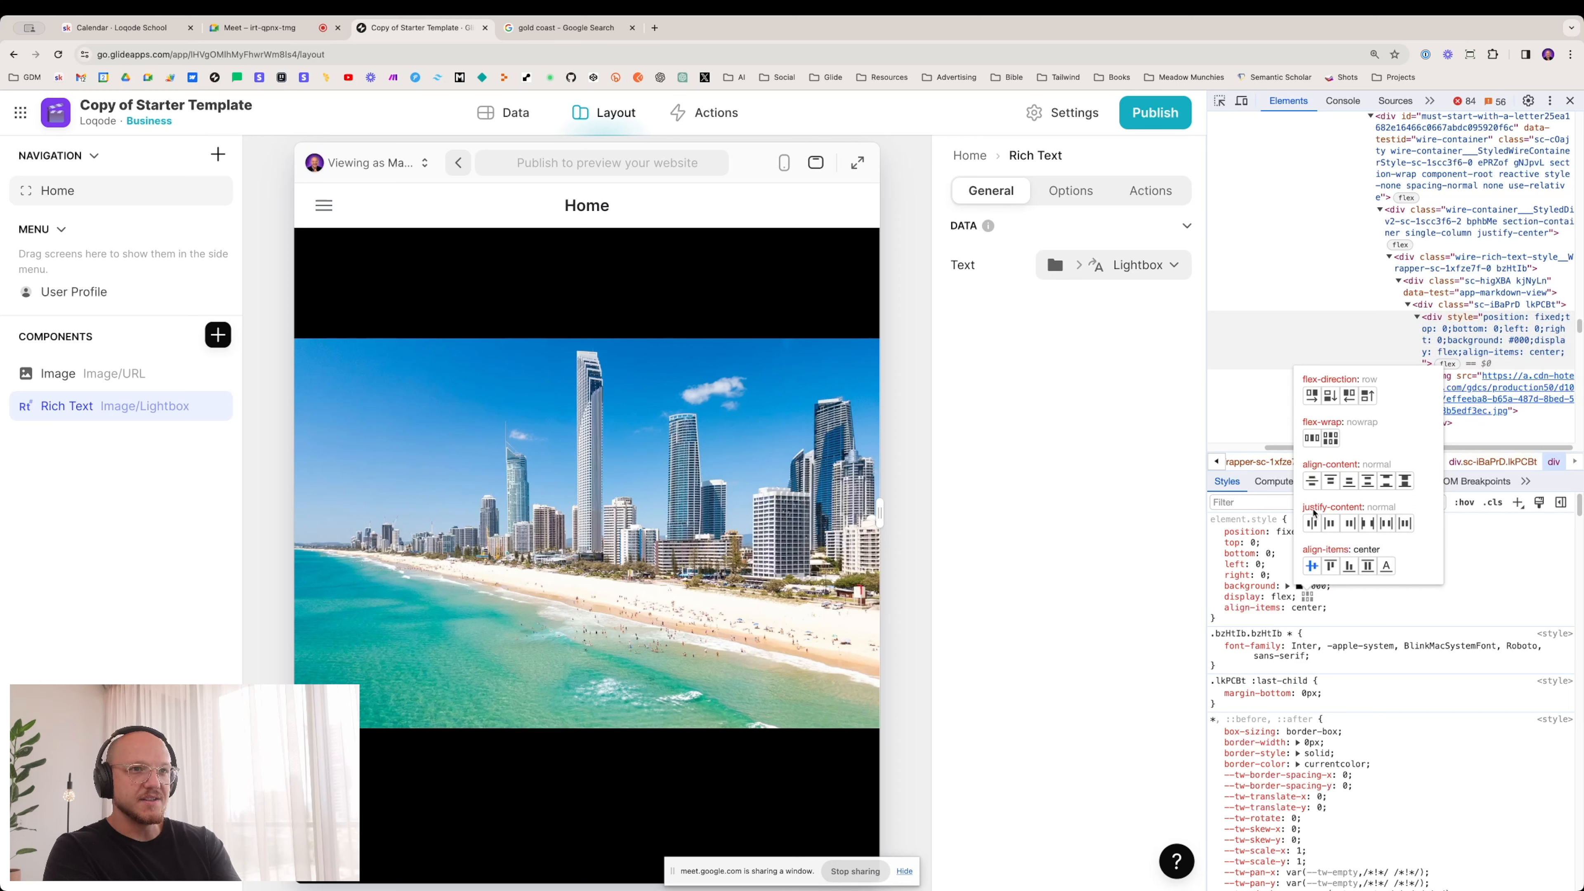
pyautogui.click(1312, 524)
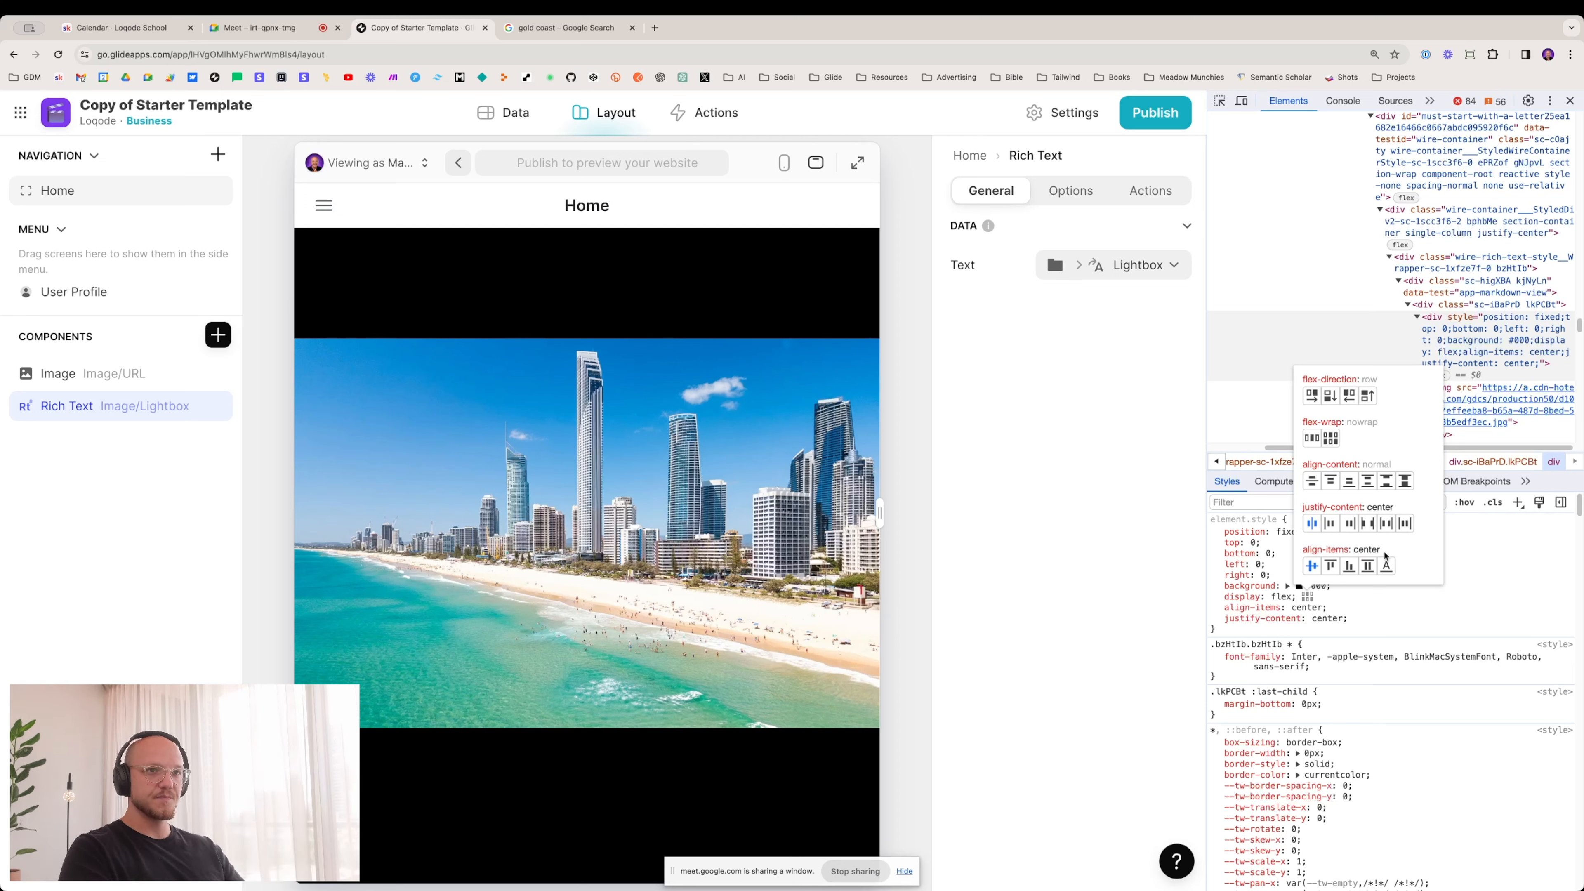
pyautogui.click(1259, 633)
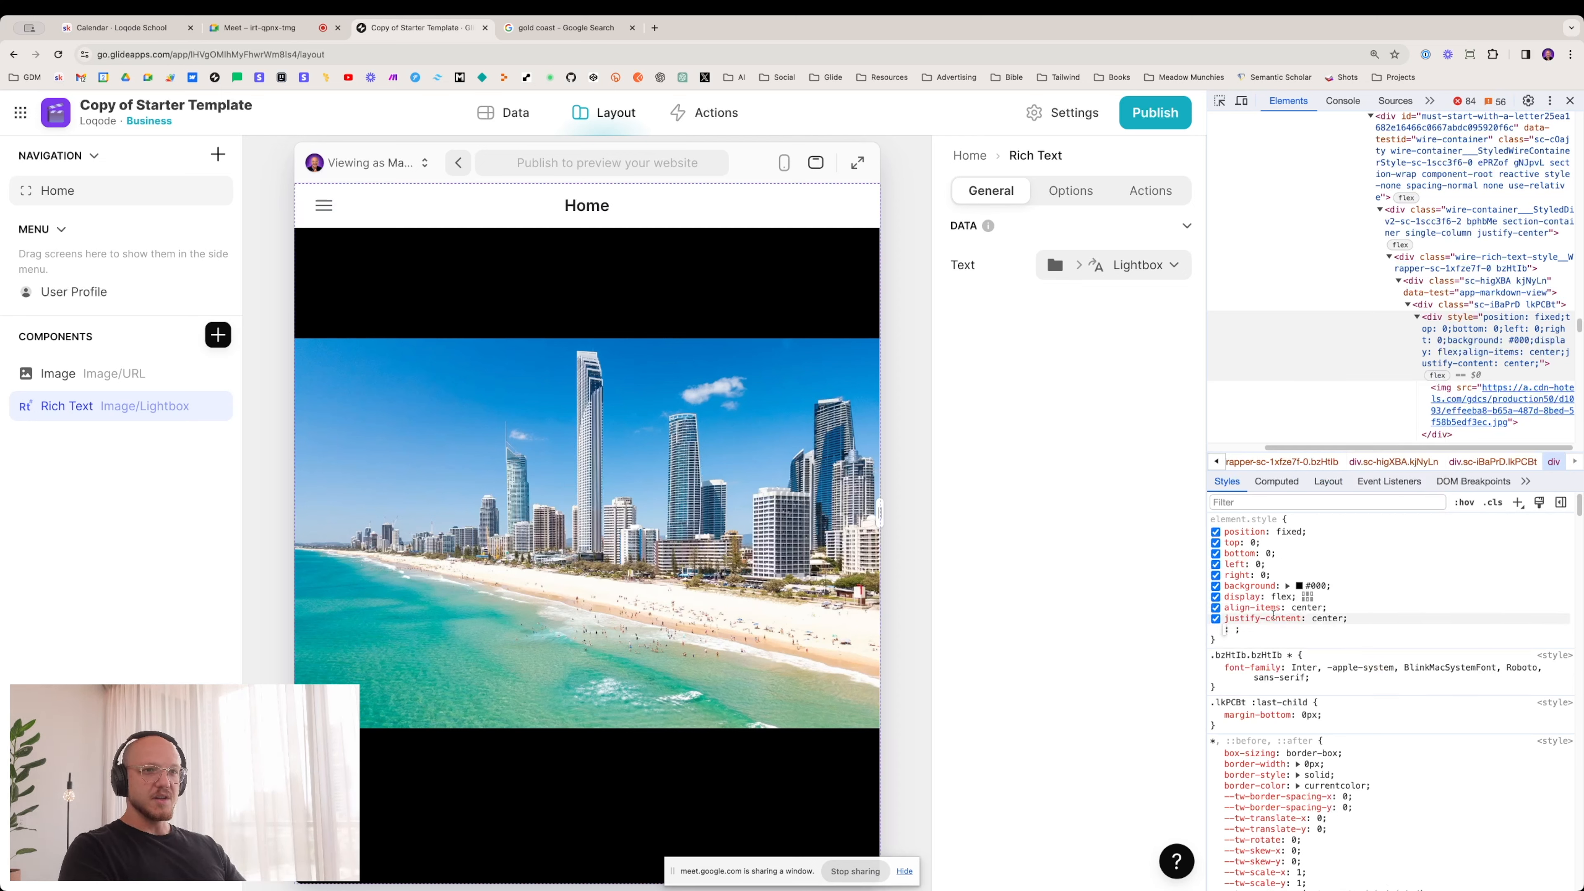
pyautogui.press('Escape')
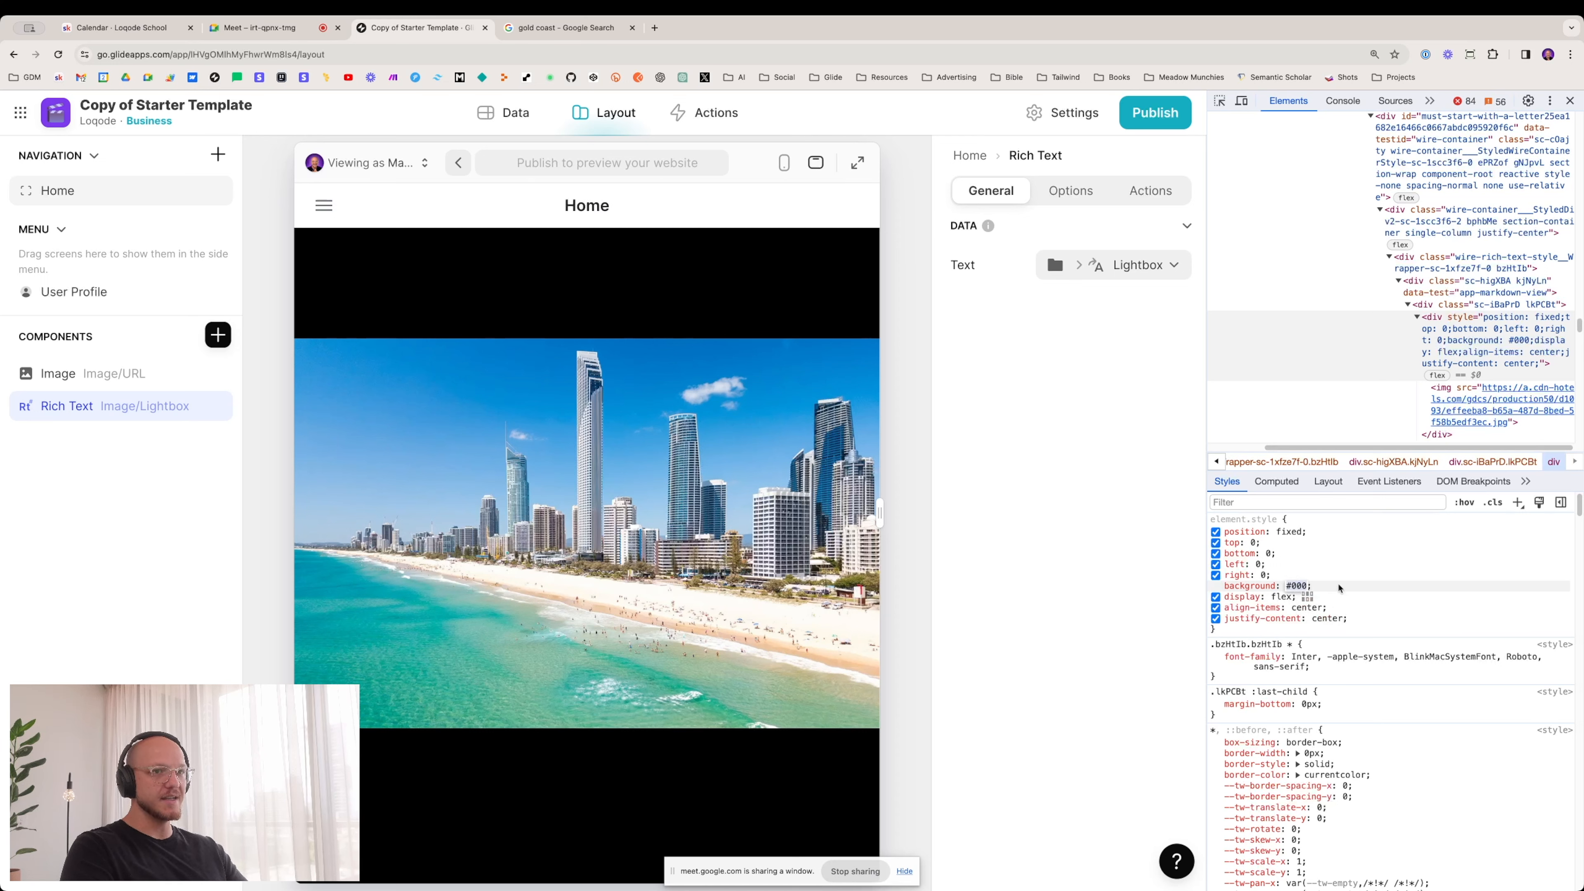
# Step: Make the lightbox div's black background translucent at 80% opacity, expressed in RGB format as rgb(0 0 0 / 80%)
pyautogui.click(1299, 586)
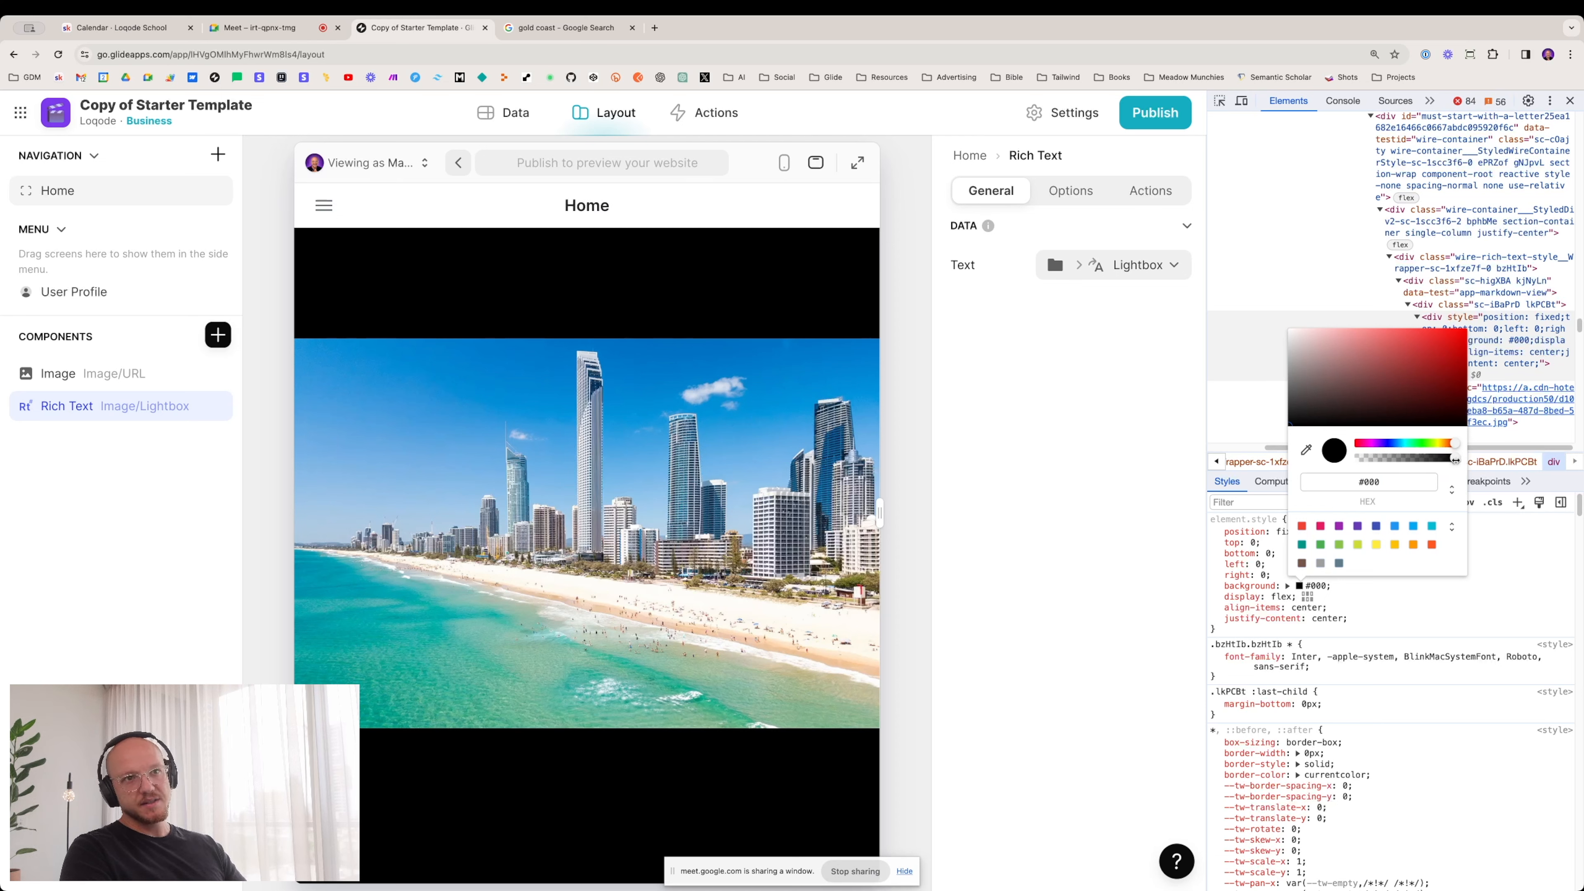
pyautogui.moveTo(1454, 458)
pyautogui.mouseDown()
pyautogui.moveTo(1350, 458)
pyautogui.moveTo(1430, 466)
pyautogui.mouseUp()
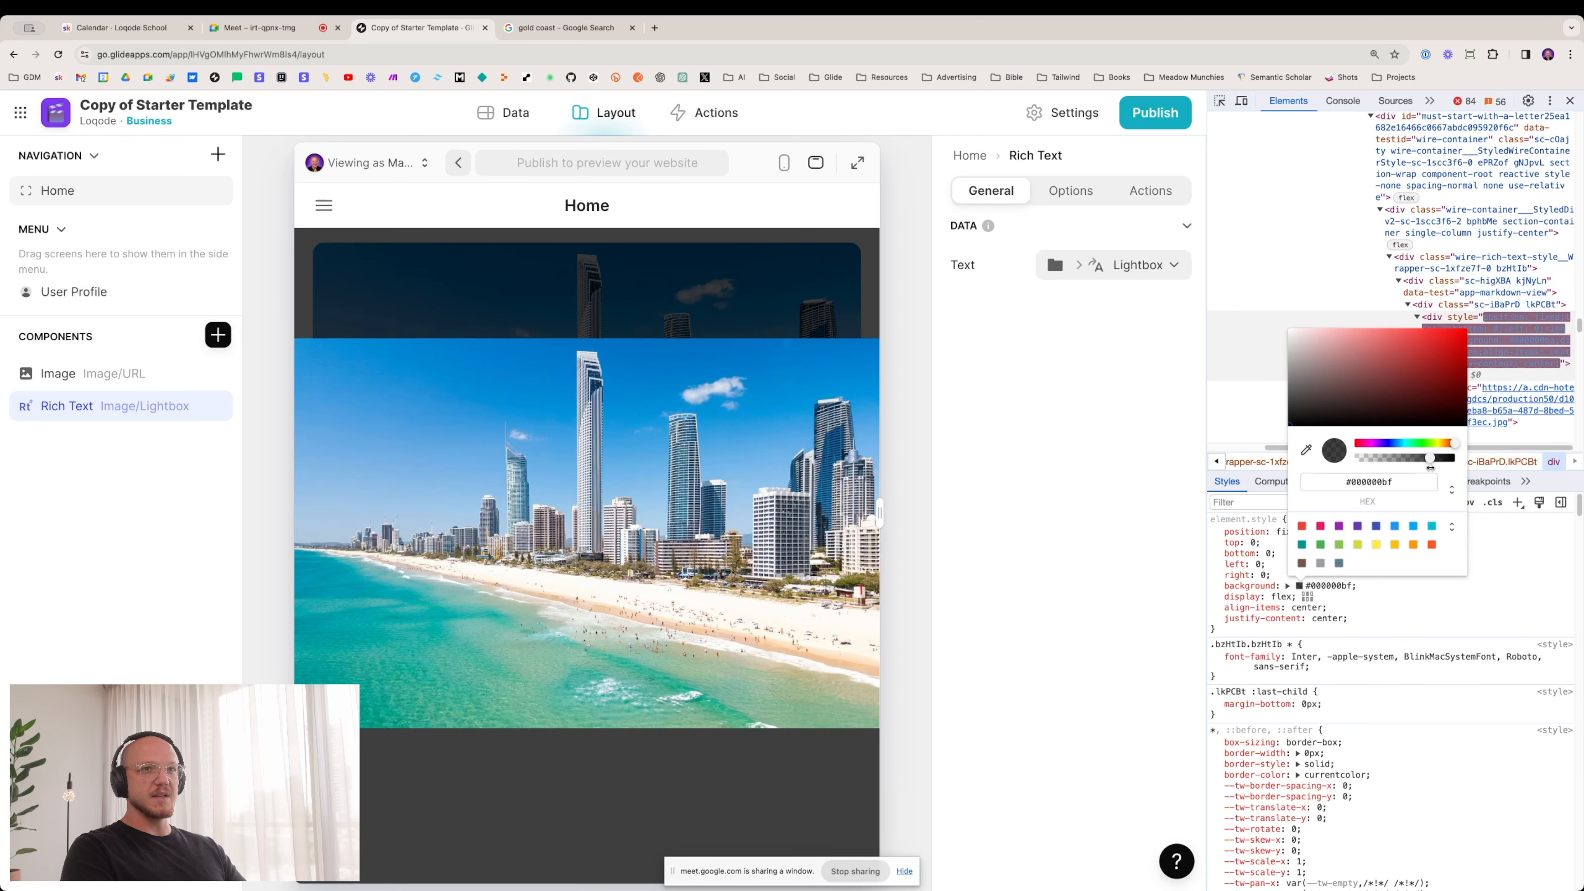
pyautogui.click(1453, 490)
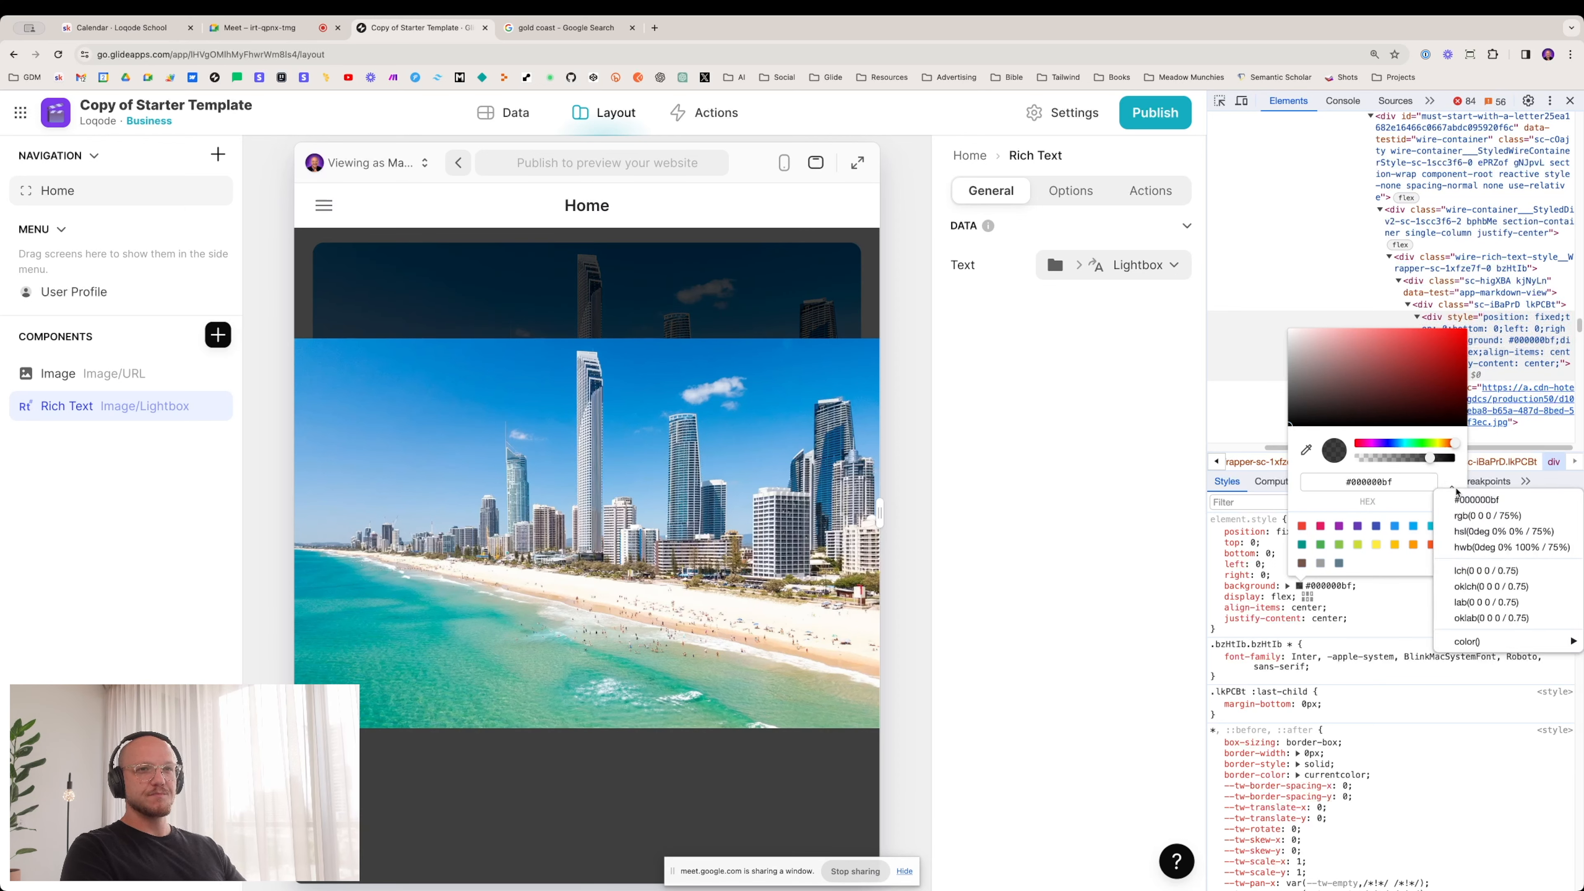
pyautogui.click(1472, 515)
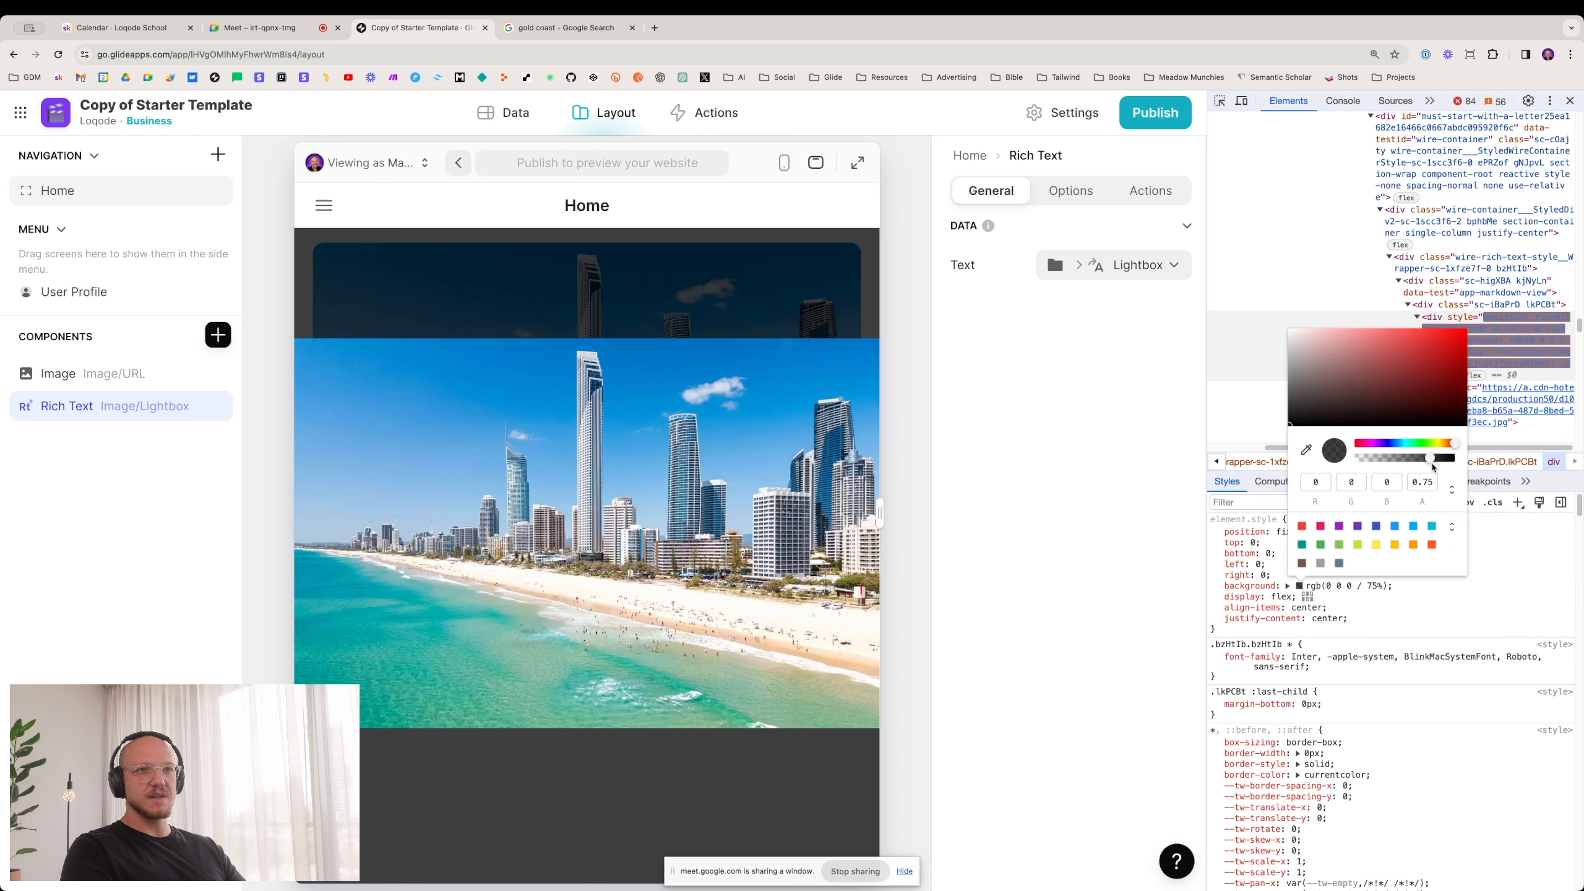
pyautogui.moveTo(1431, 458); pyautogui.dragTo(1437, 457)
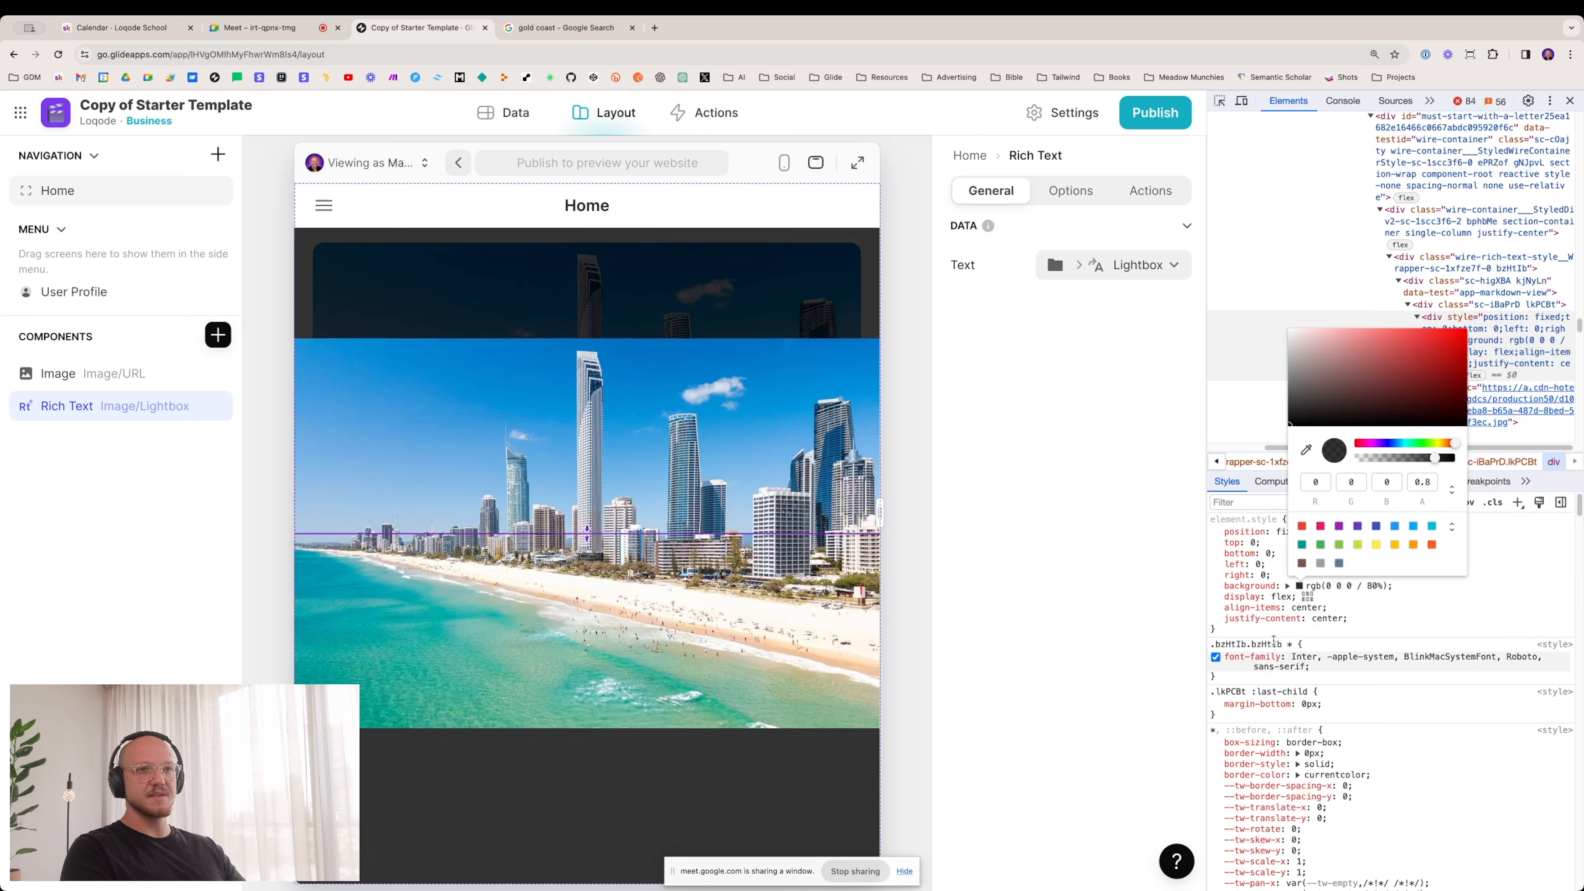
pyautogui.click(1286, 641)
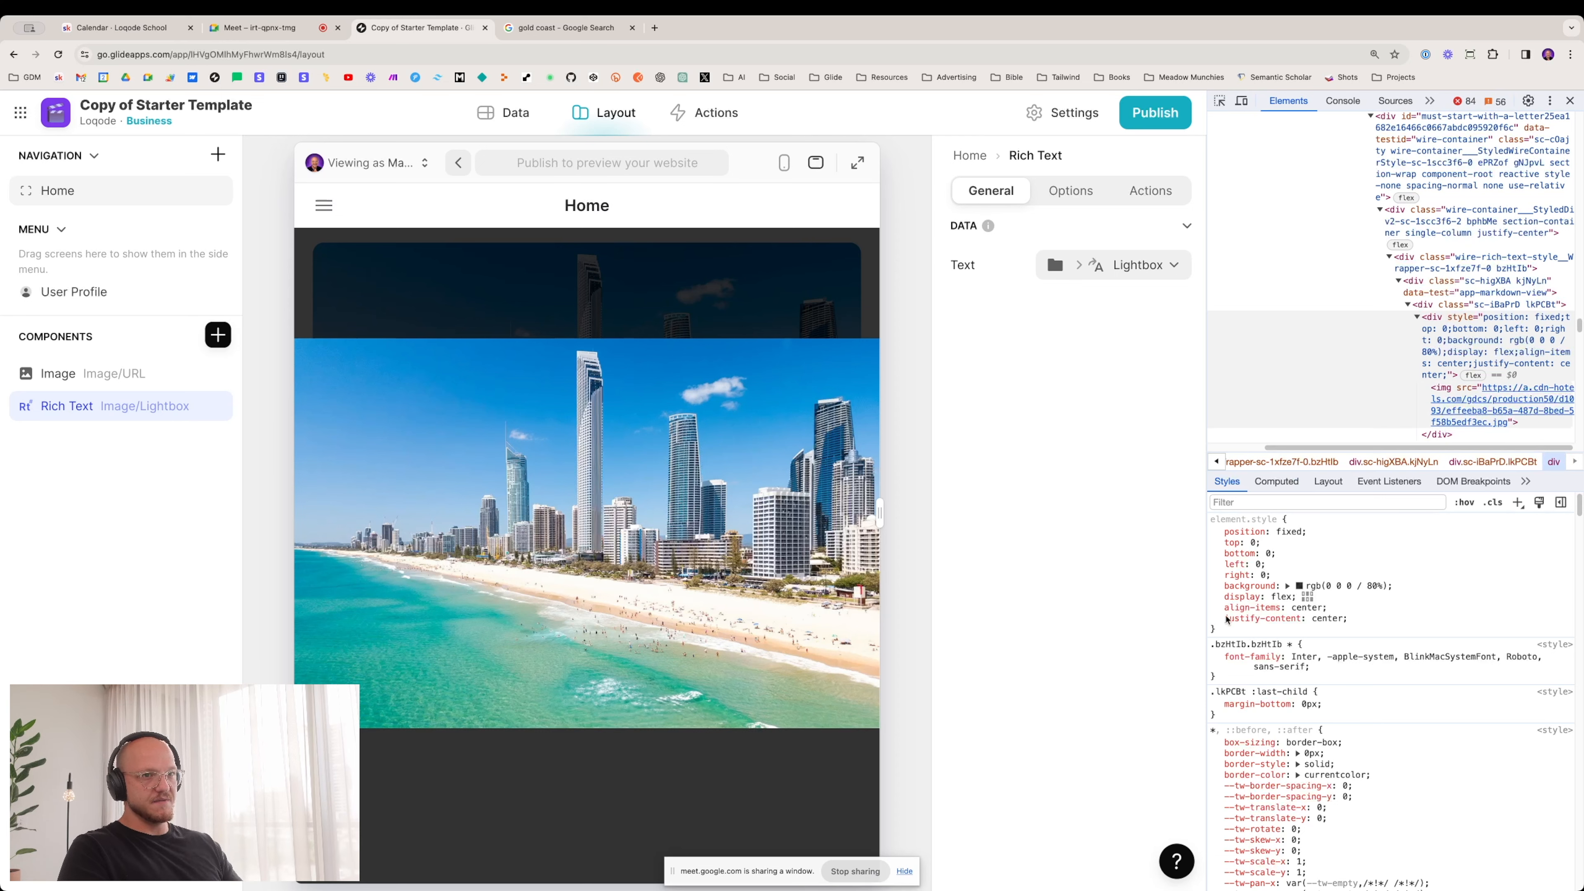
# Step: Try a very high z-index made of repeated nines on the lightbox div
pyautogui.click(1257, 632)
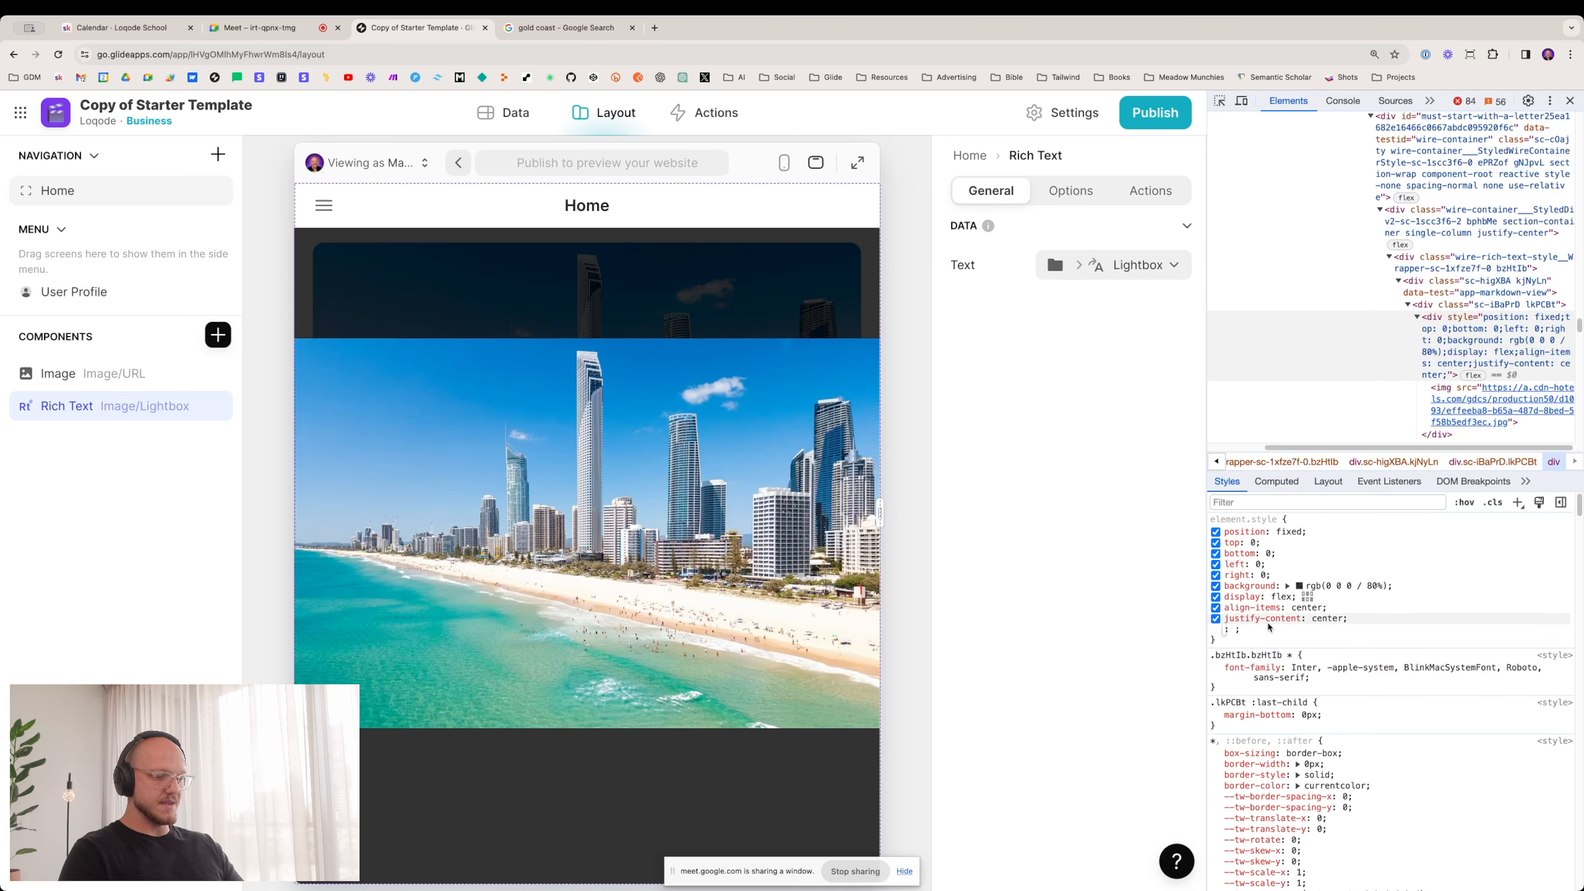
pyautogui.write('zi')
pyautogui.press('BackSpace')
pyautogui.press('Return')
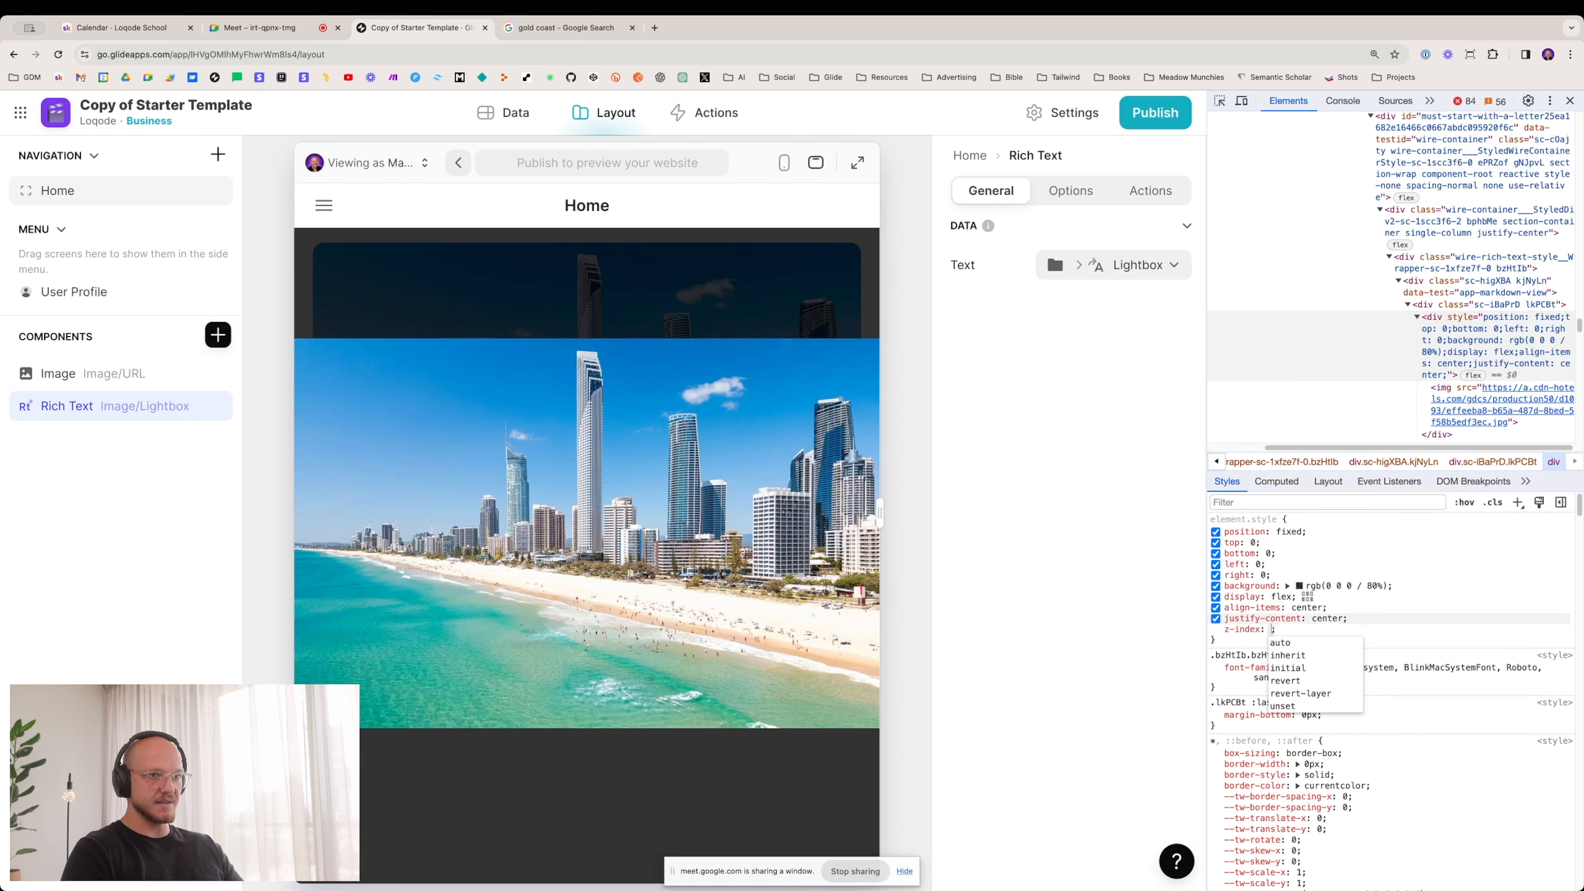
pyautogui.write('999')
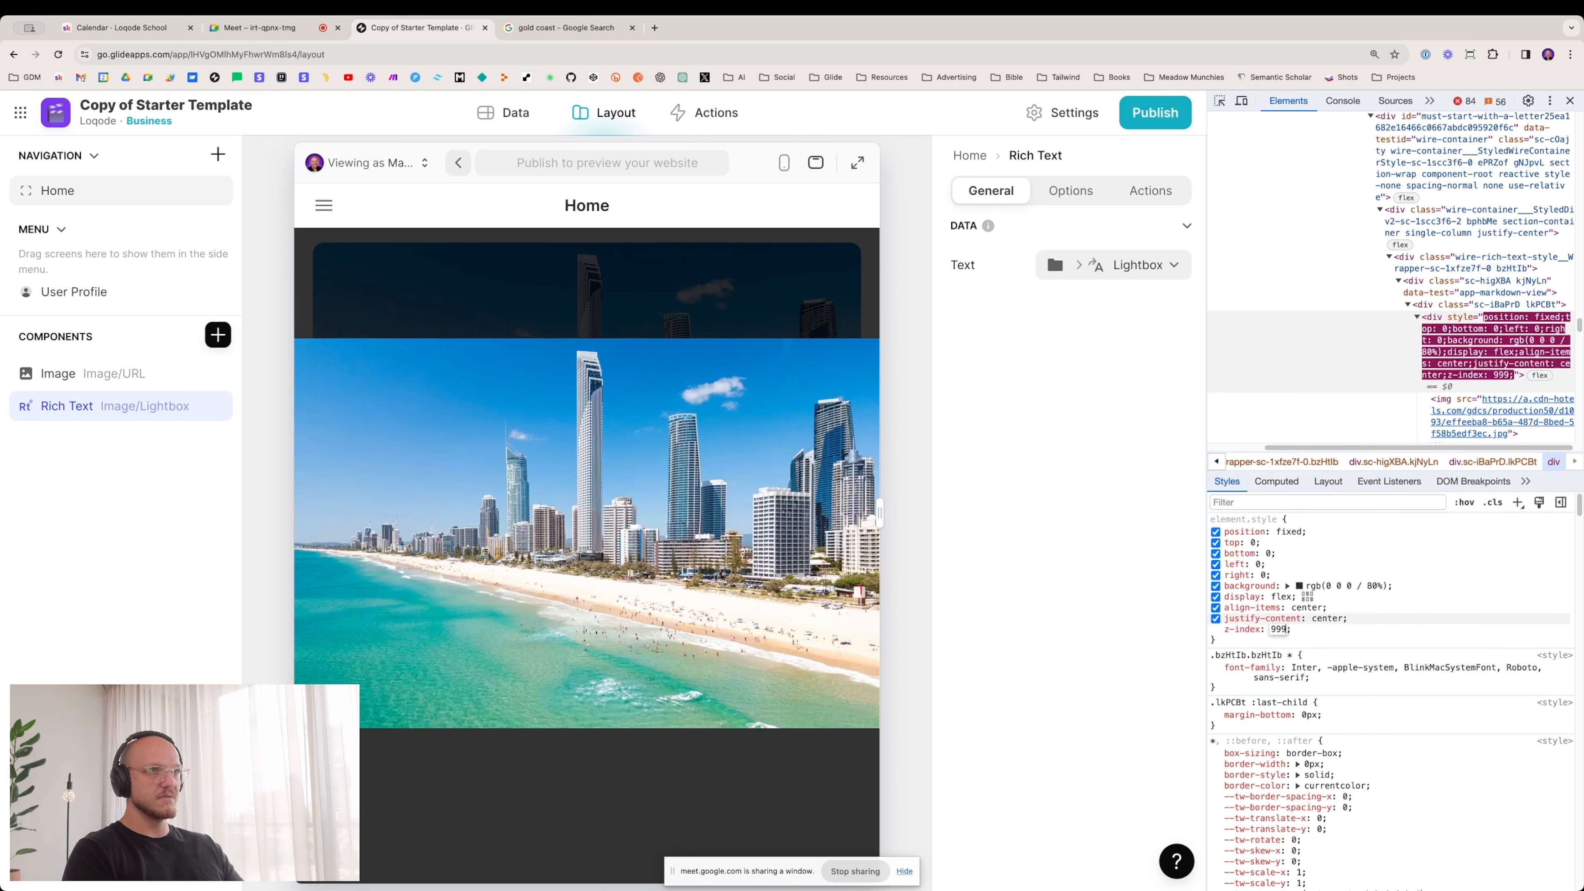
pyautogui.write('9999999999')
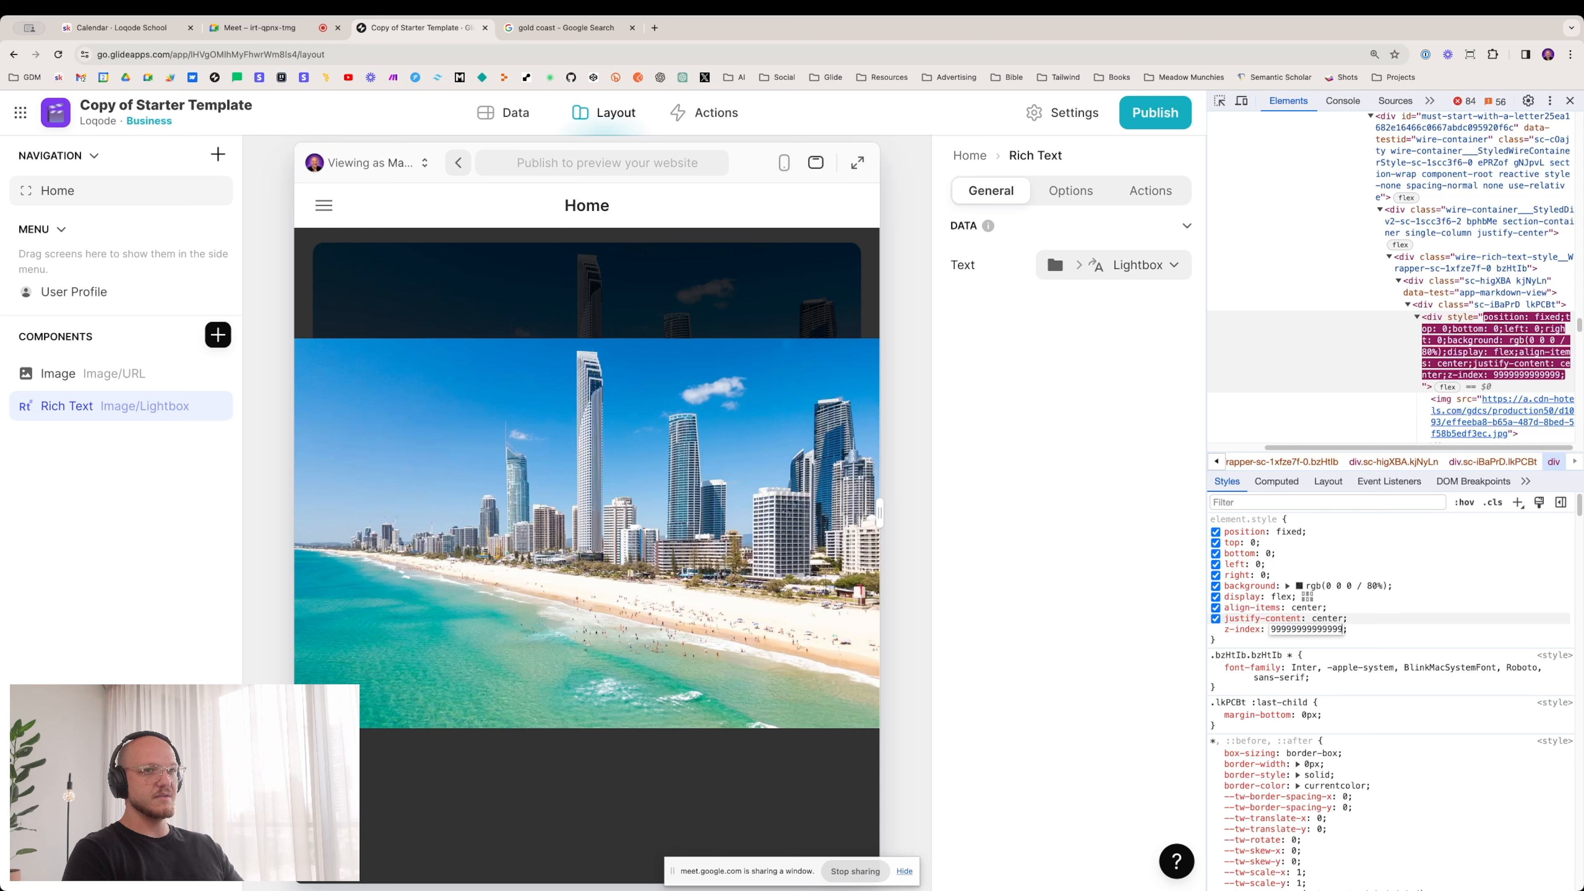
pyautogui.press('Return')
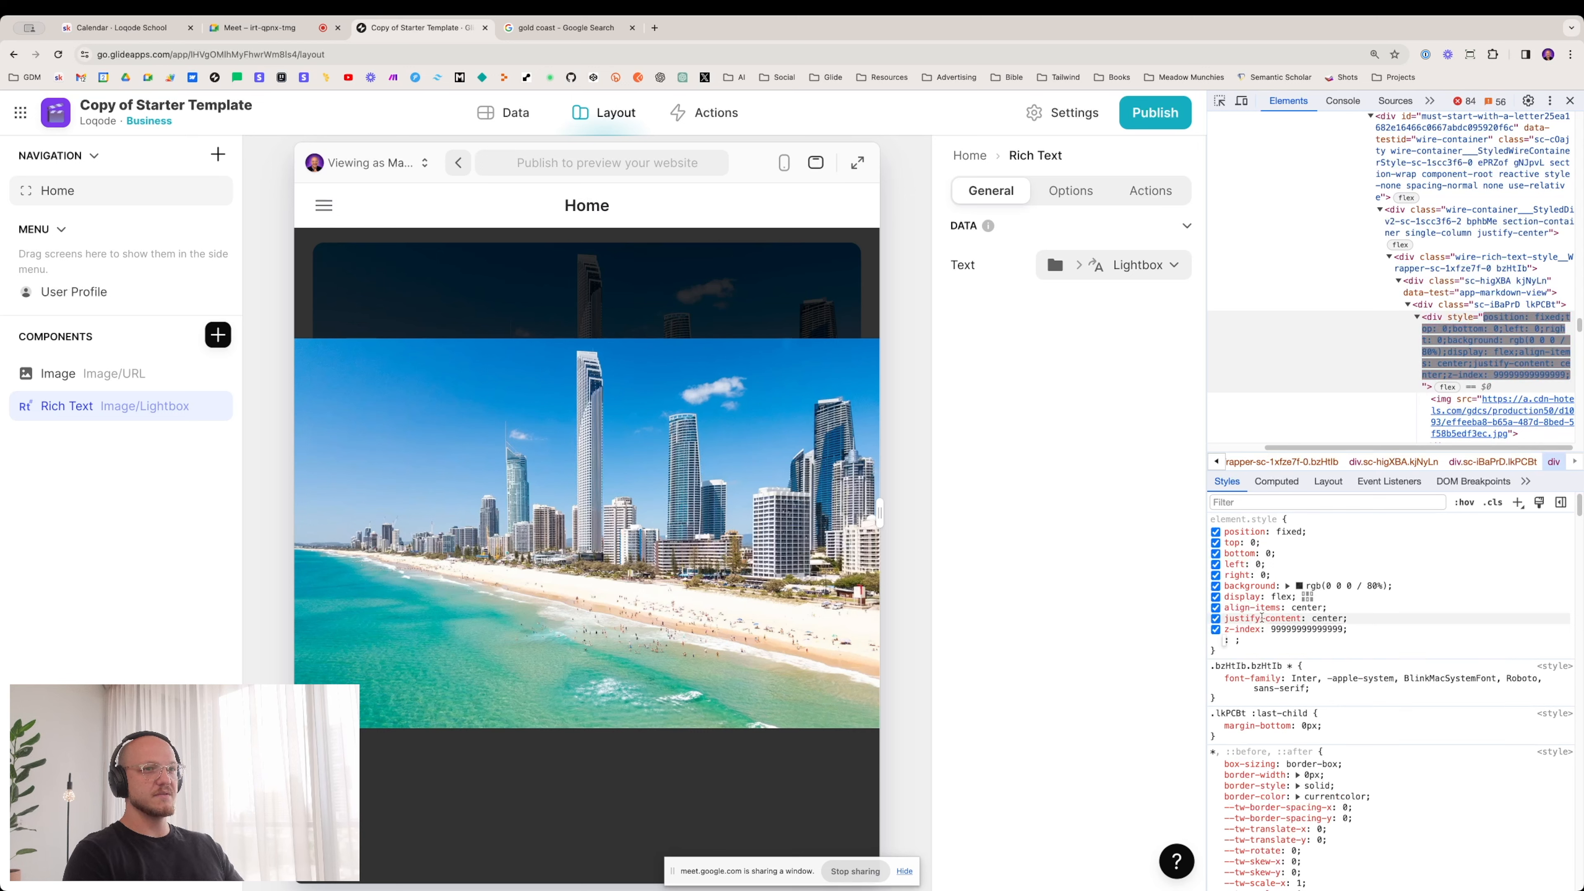
pyautogui.click(1333, 649)
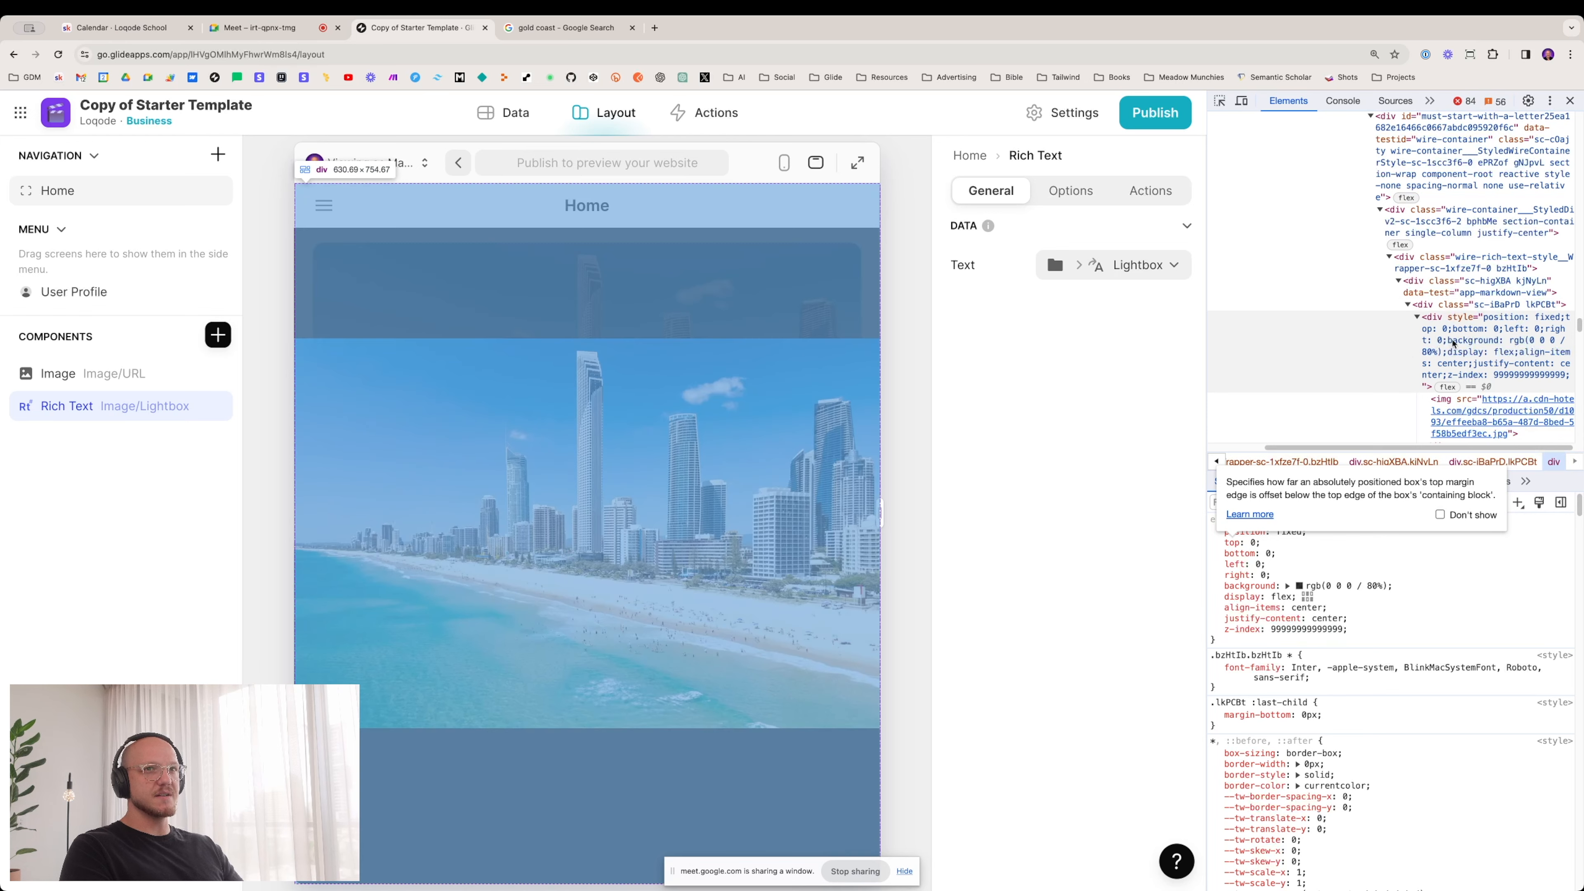
# Step: Remove the z-index declaration from the lightbox div's inline styles
pyautogui.click(1241, 630)
pyautogui.press('BackSpace')
pyautogui.press('Return')
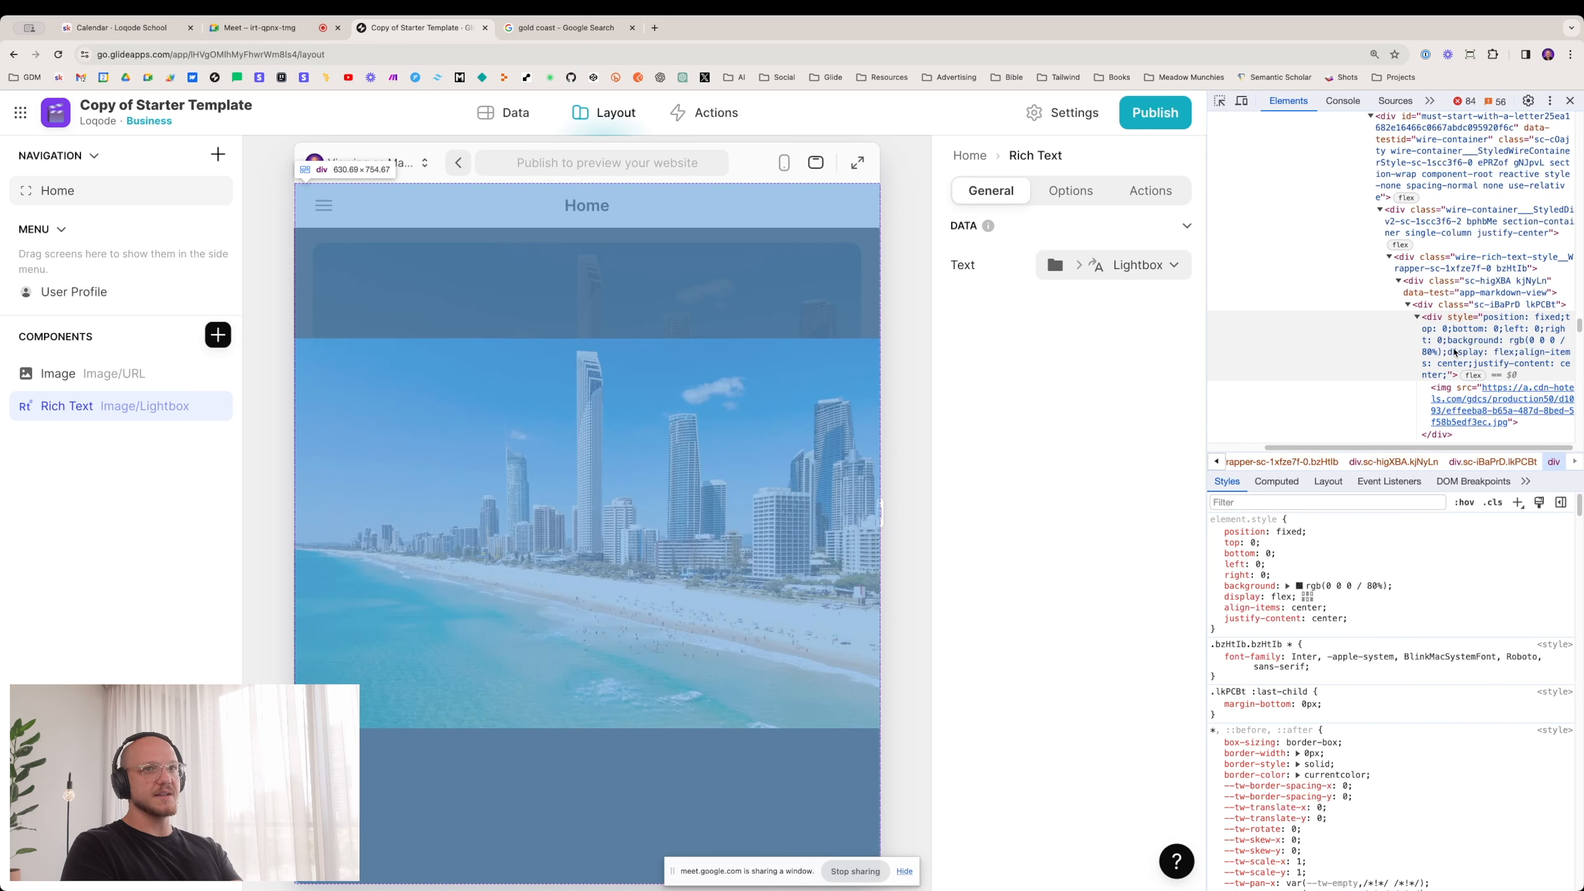
# Step: Copy the styled lightbox div element with its image from the DOM tree and close DevTools
pyautogui.scroll(-3, 1451, 351)
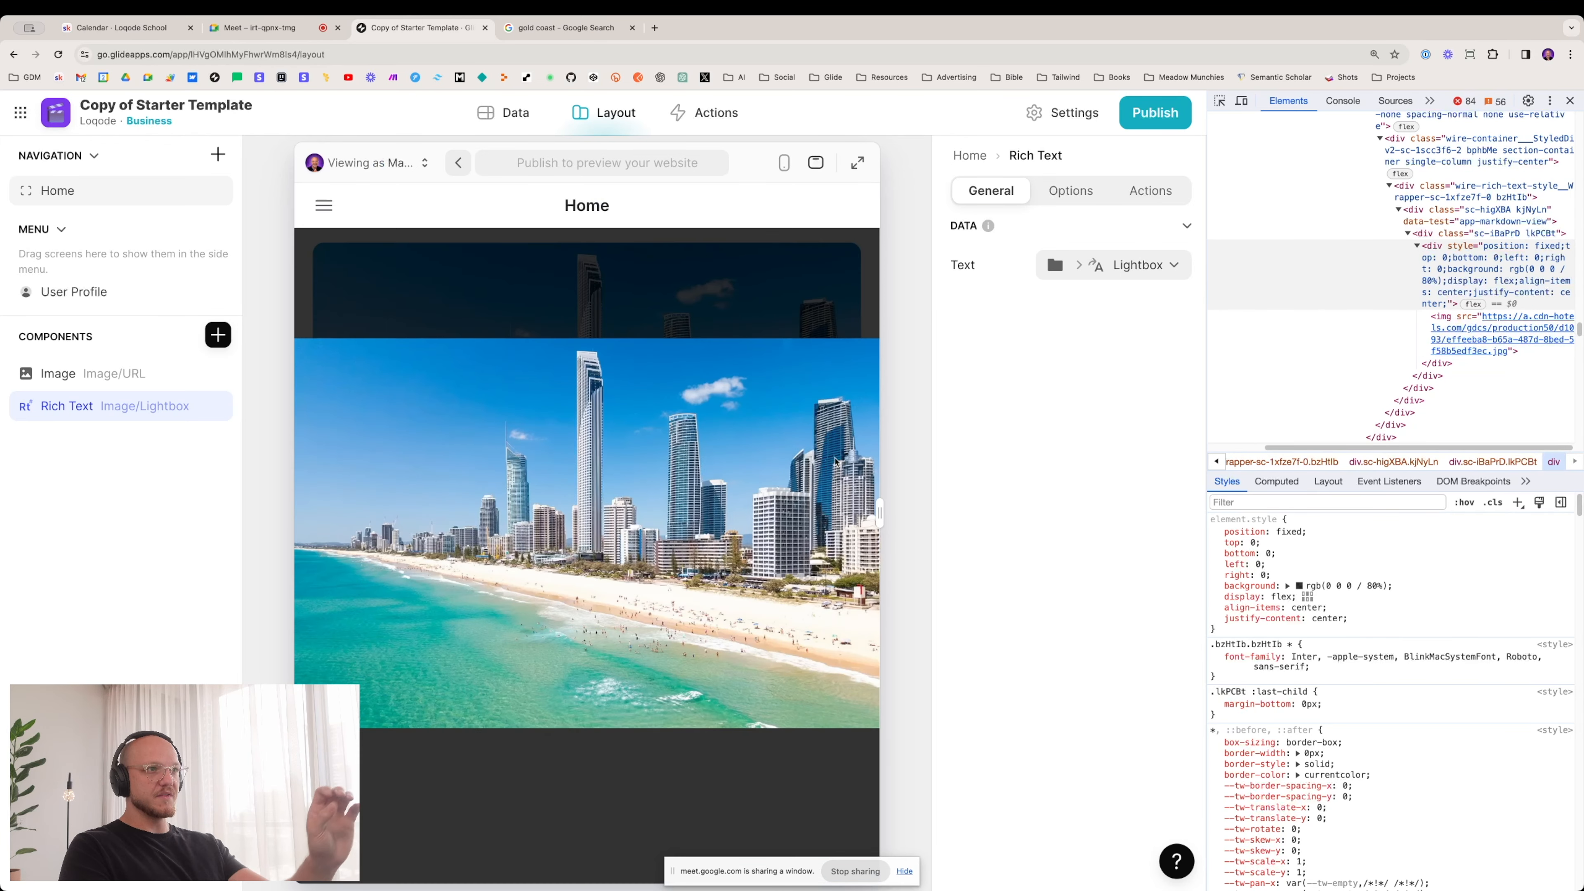
pyautogui.rightClick(1456, 265)
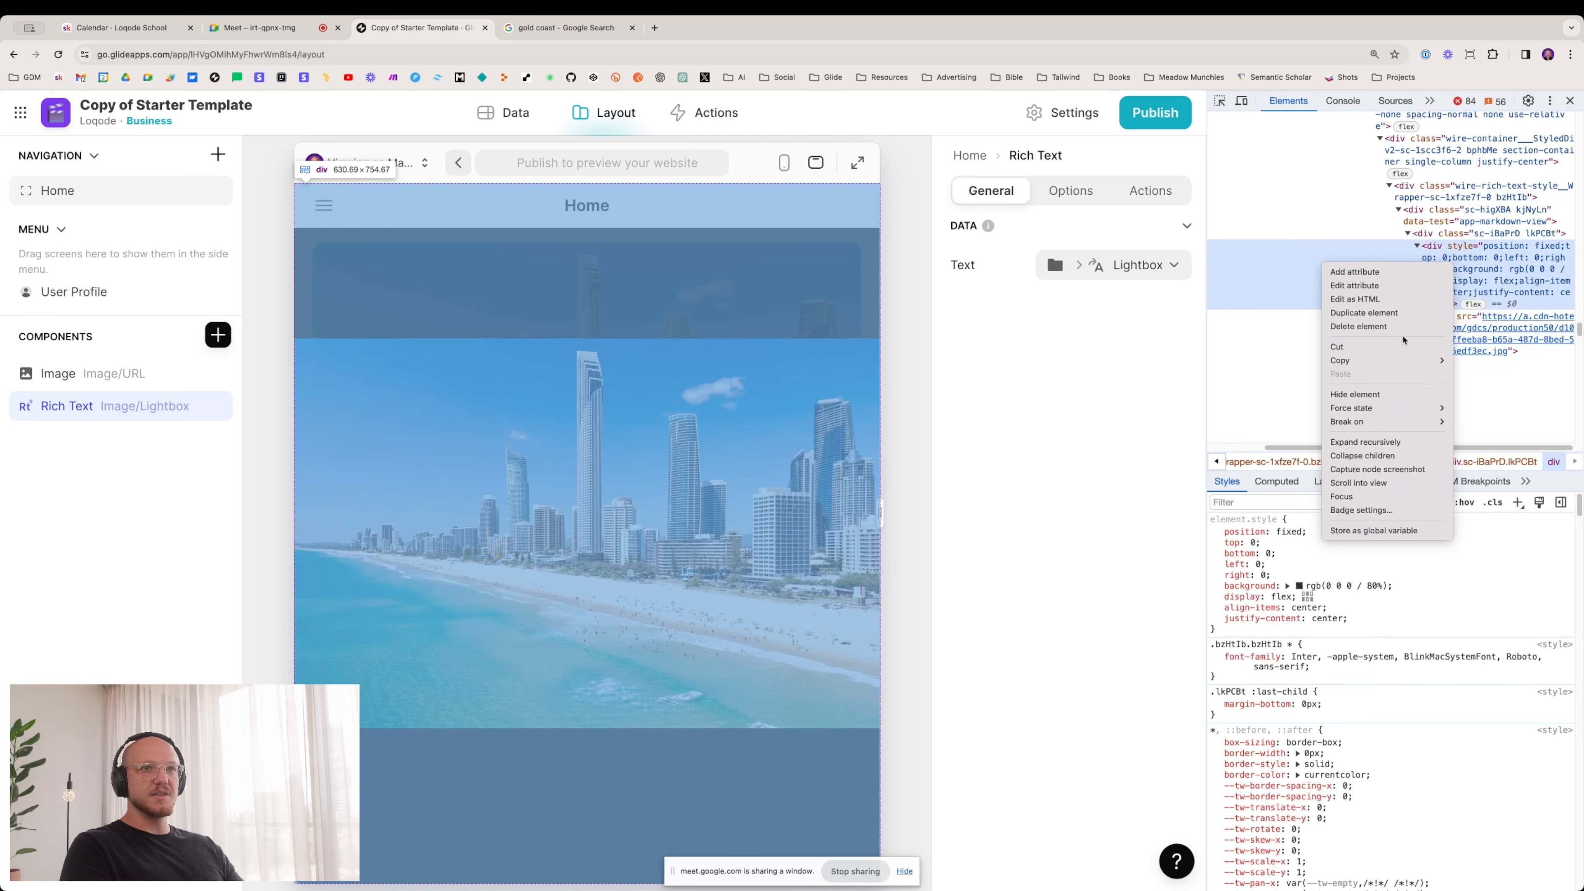
pyautogui.moveTo(1422, 360)
pyautogui.click(1480, 360)
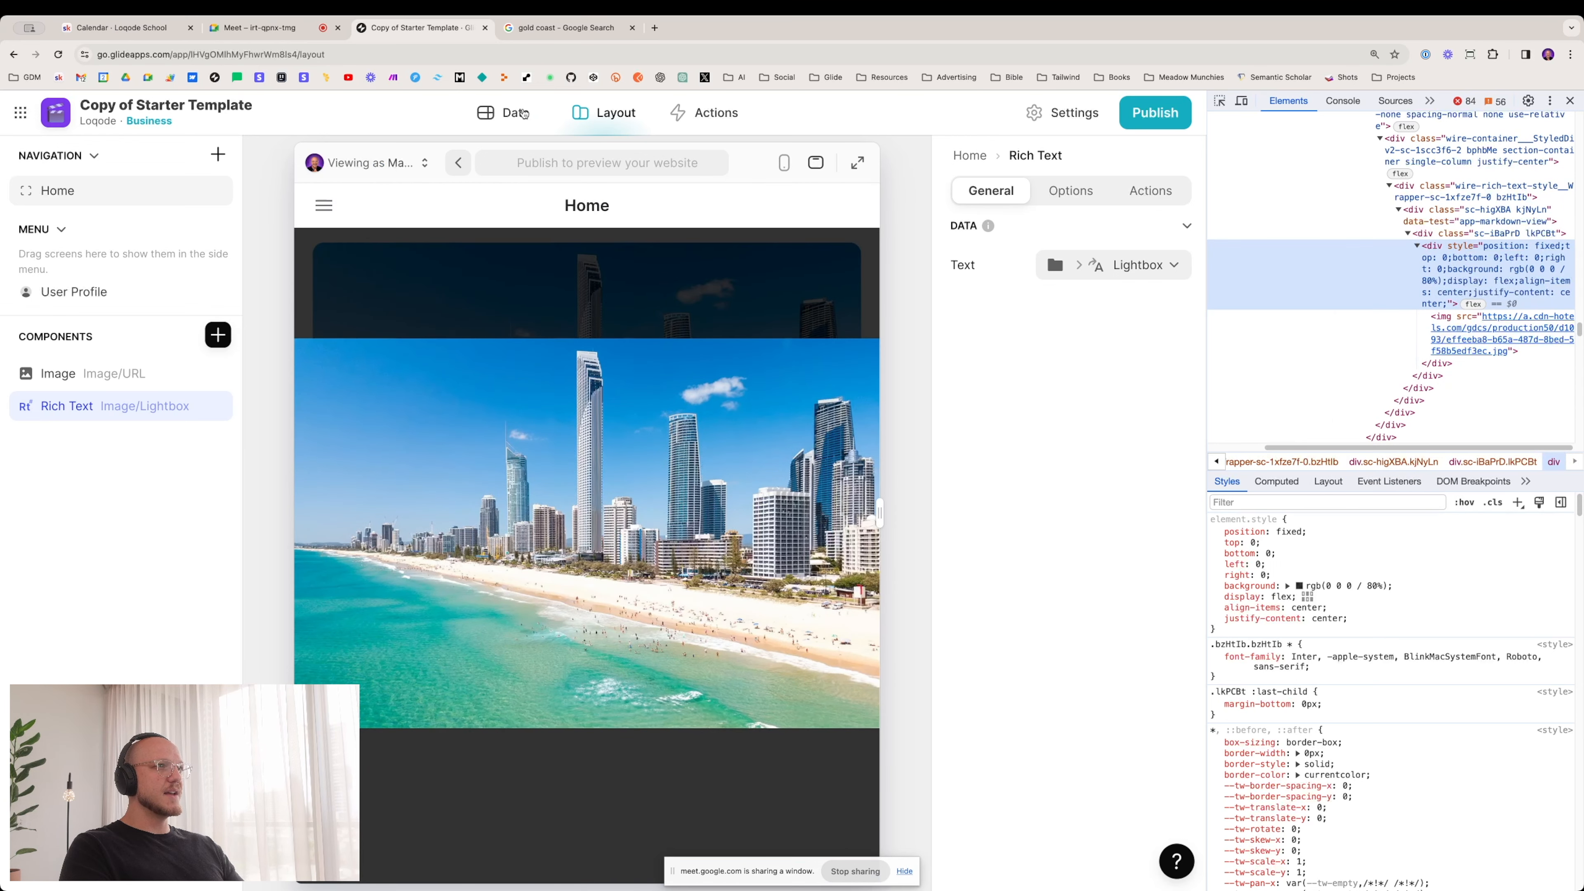
pyautogui.click(1571, 103)
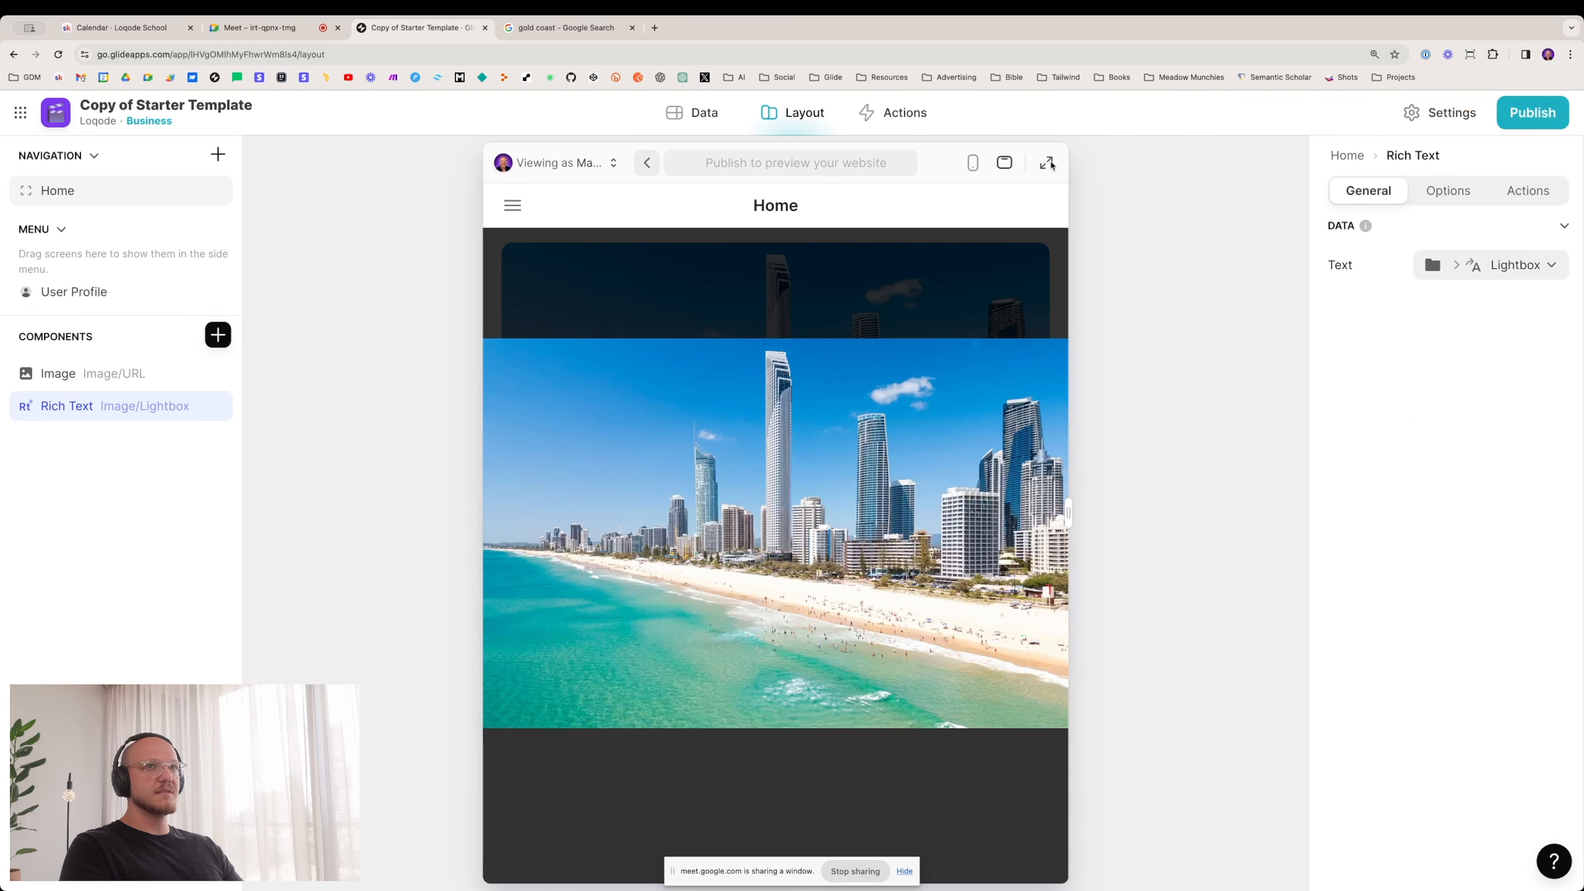
# Step: Open the Image/Lightbox template column of the Users table for editing and paste the copied HTML below the existing markup, separated by a blank line
pyautogui.click(696, 116)
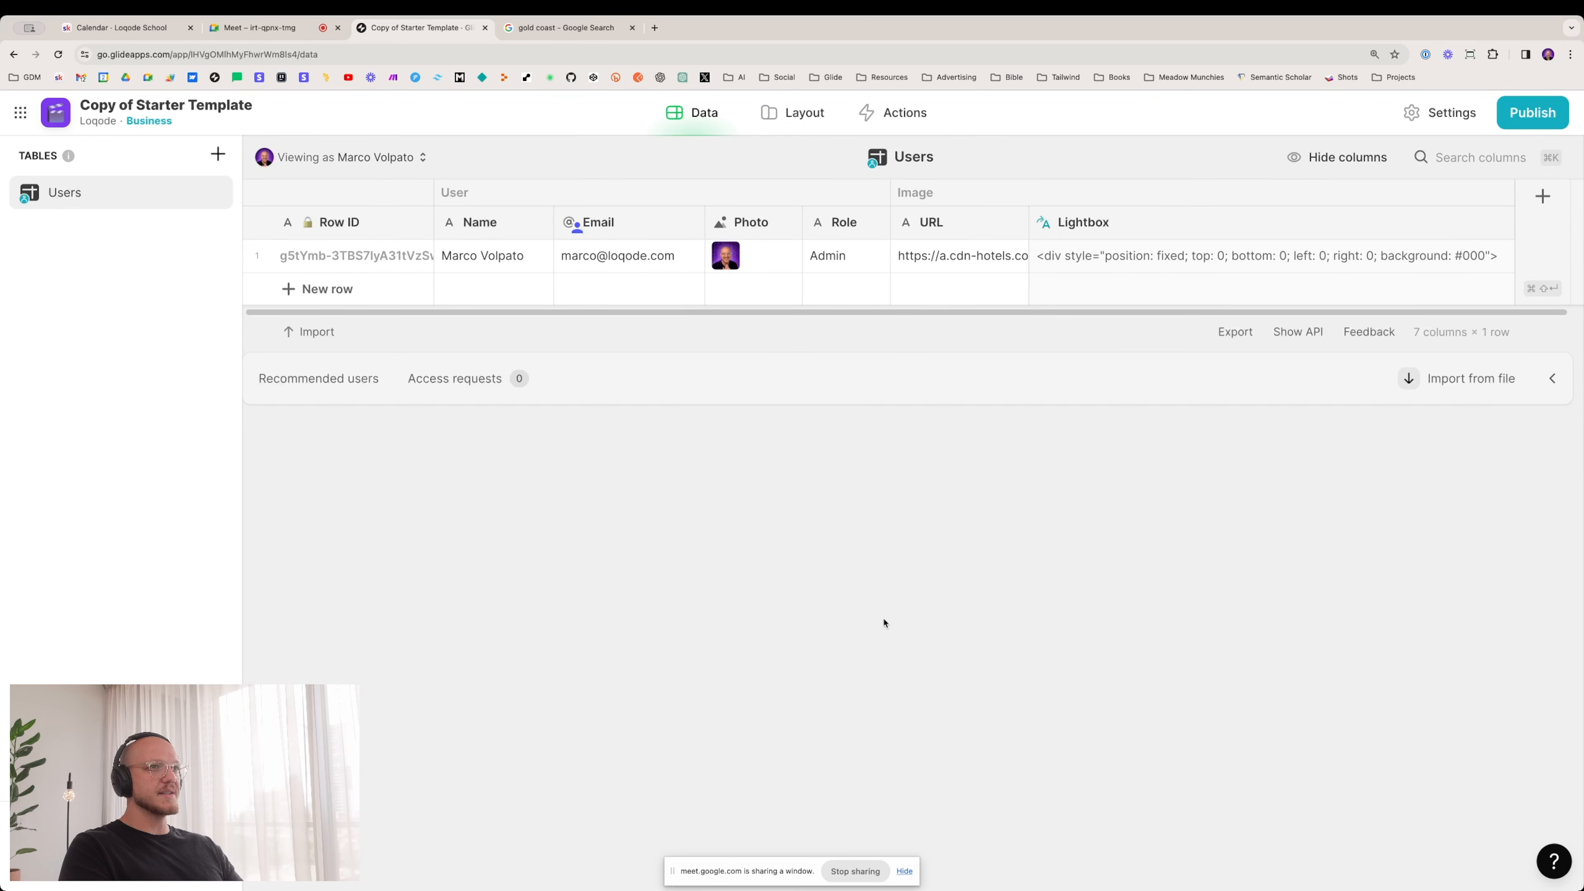
pyautogui.doubleClick(1105, 233)
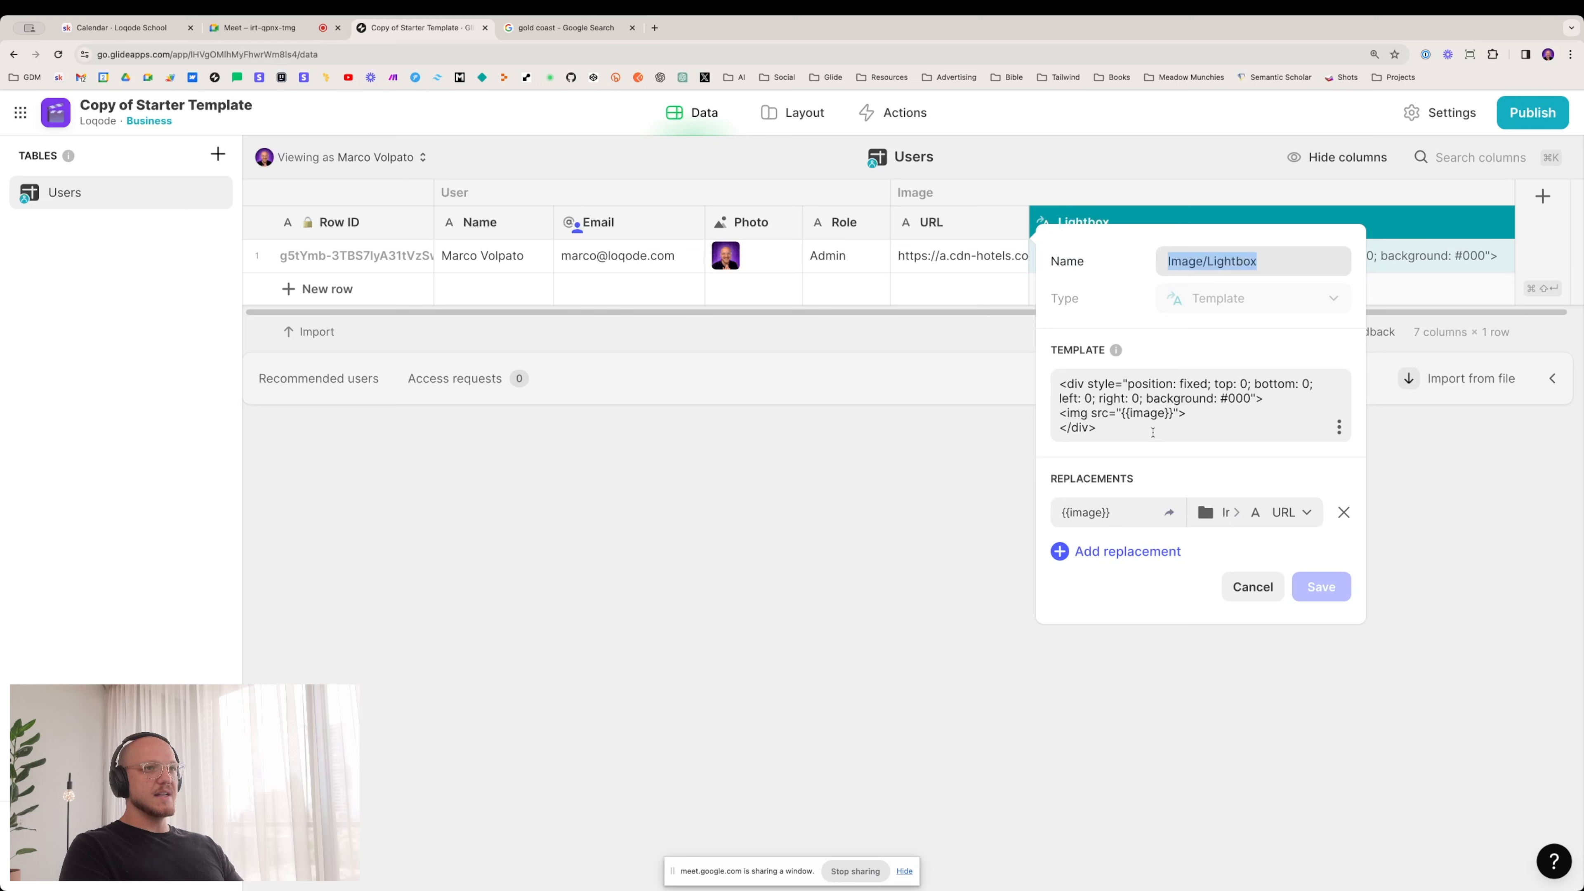
pyautogui.click(1130, 432)
pyautogui.press('Return')
pyautogui.press('Return')
pyautogui.press('super+v')
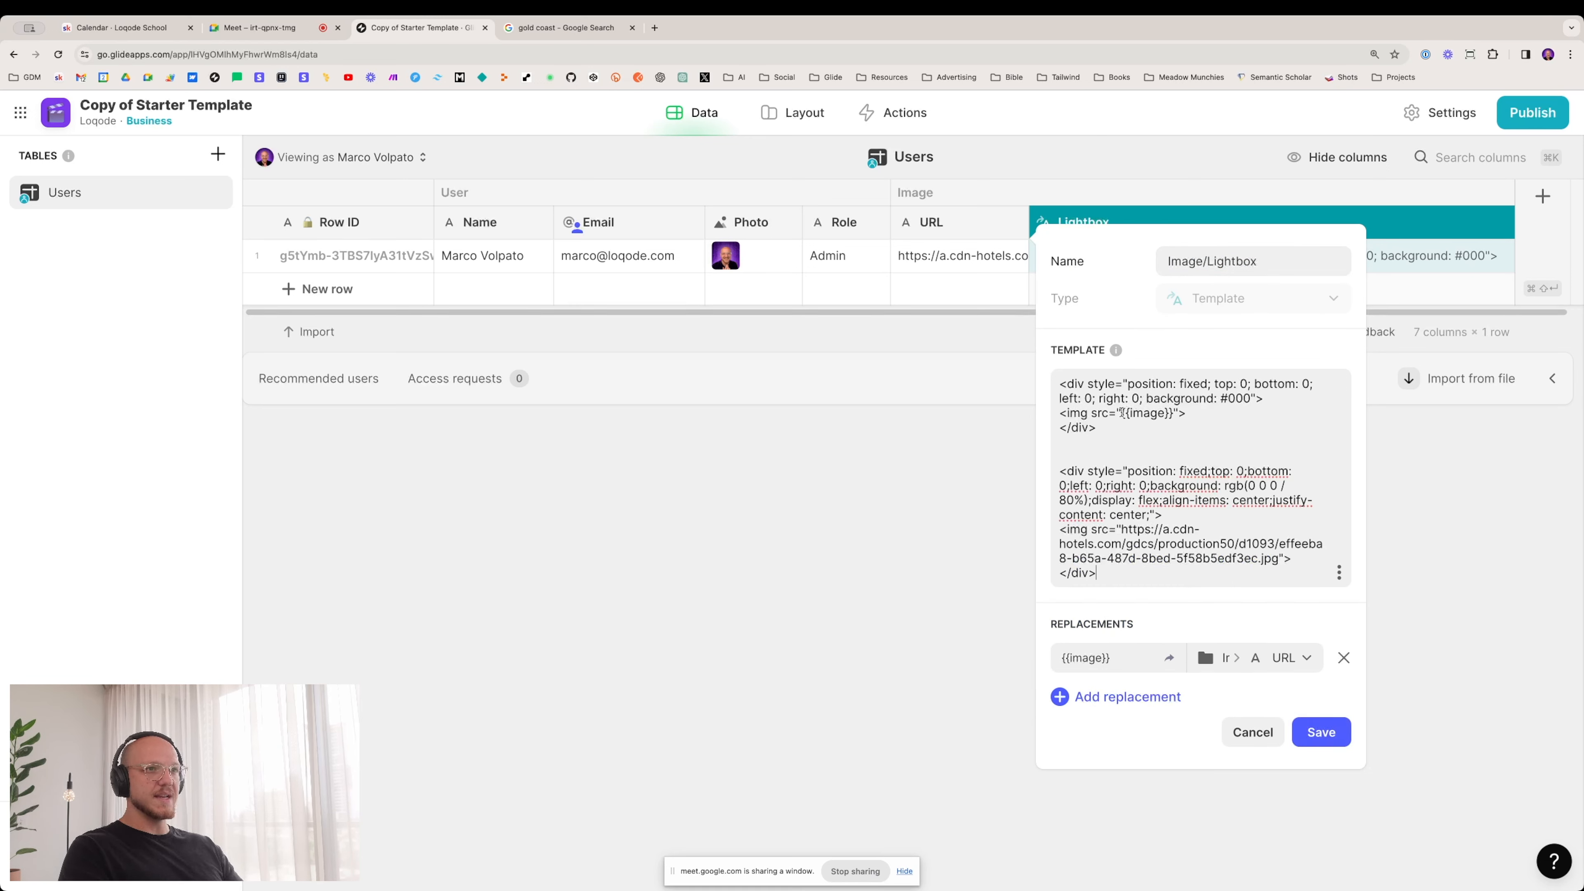
# Step: Move the {{image}} placeholder from the original markup into the pasted block's img src, replacing the hard-coded image URL
pyautogui.moveTo(1121, 412); pyautogui.dragTo(1175, 412)
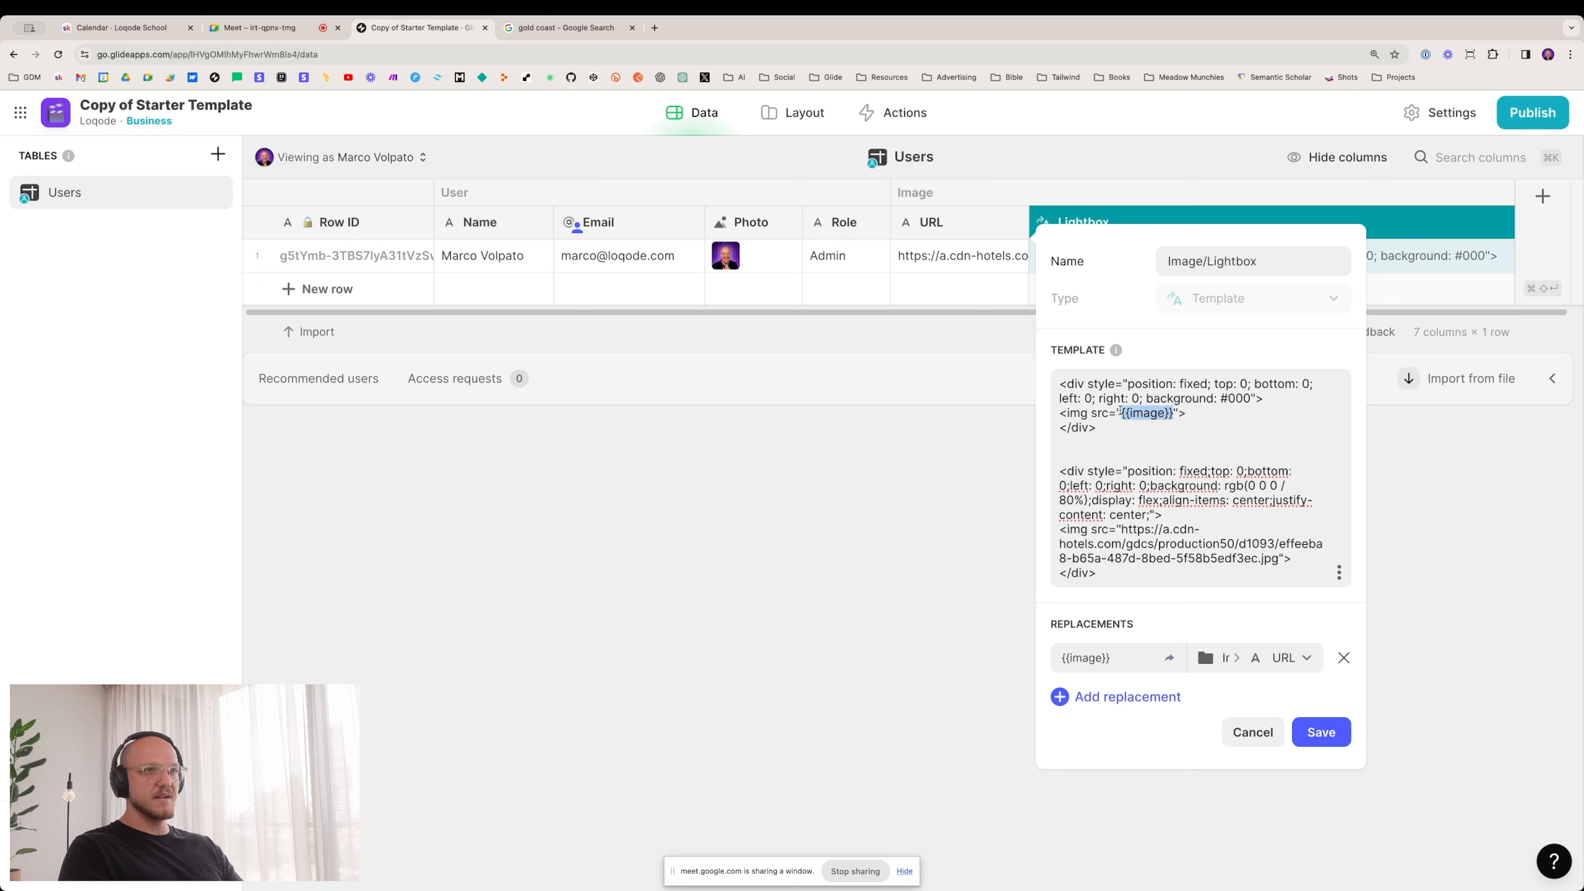
pyautogui.press('BackSpace')
pyautogui.moveTo(1122, 529); pyautogui.dragTo(1278, 558)
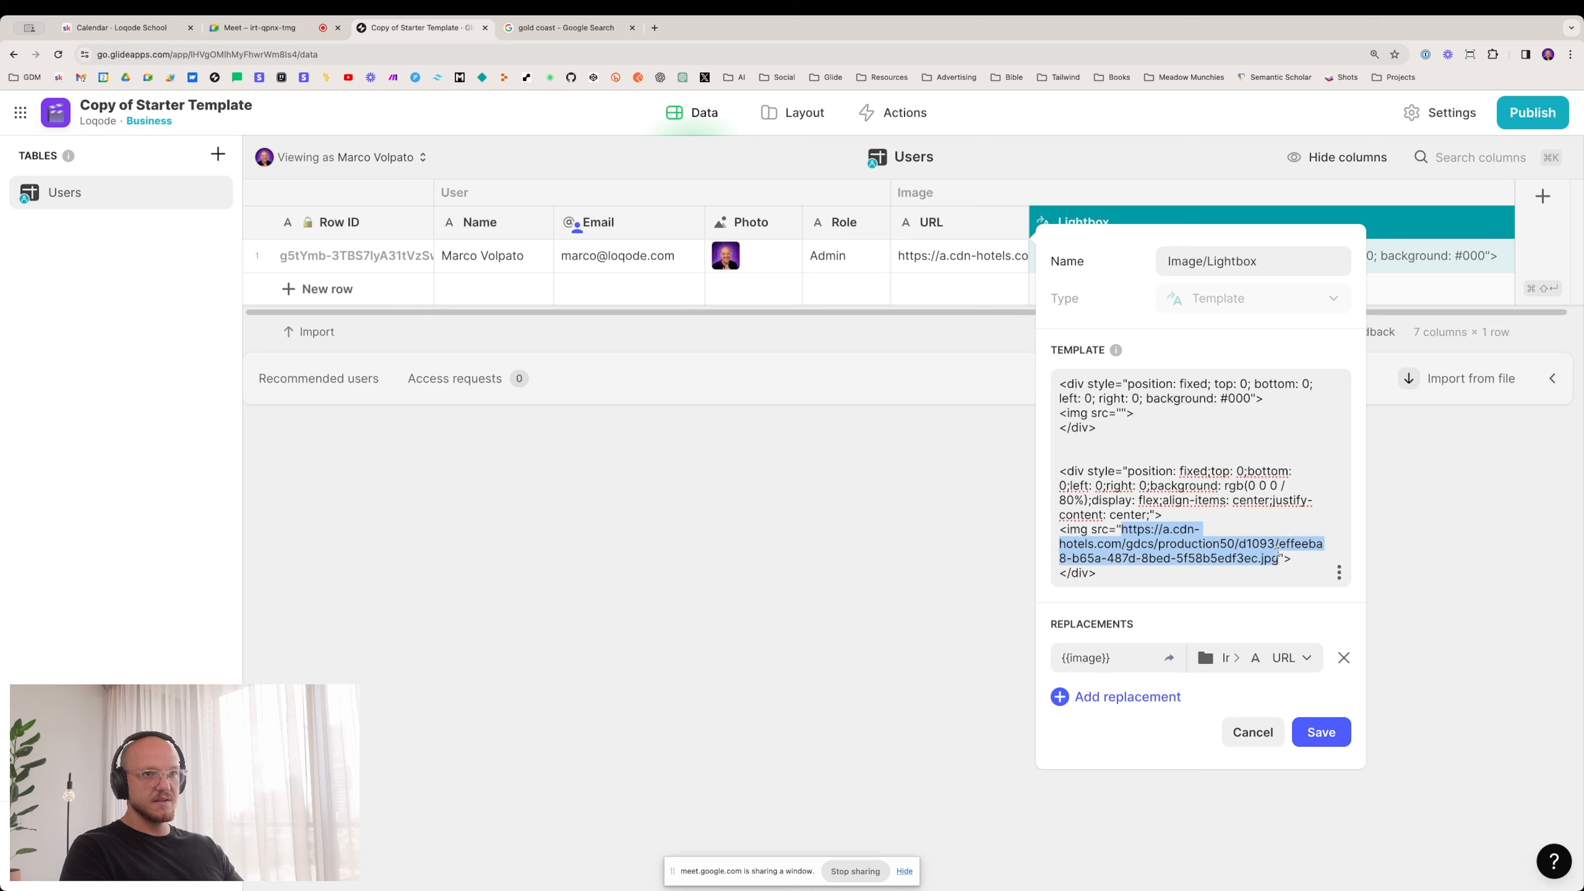
pyautogui.hotkey('ctrl', 'v')
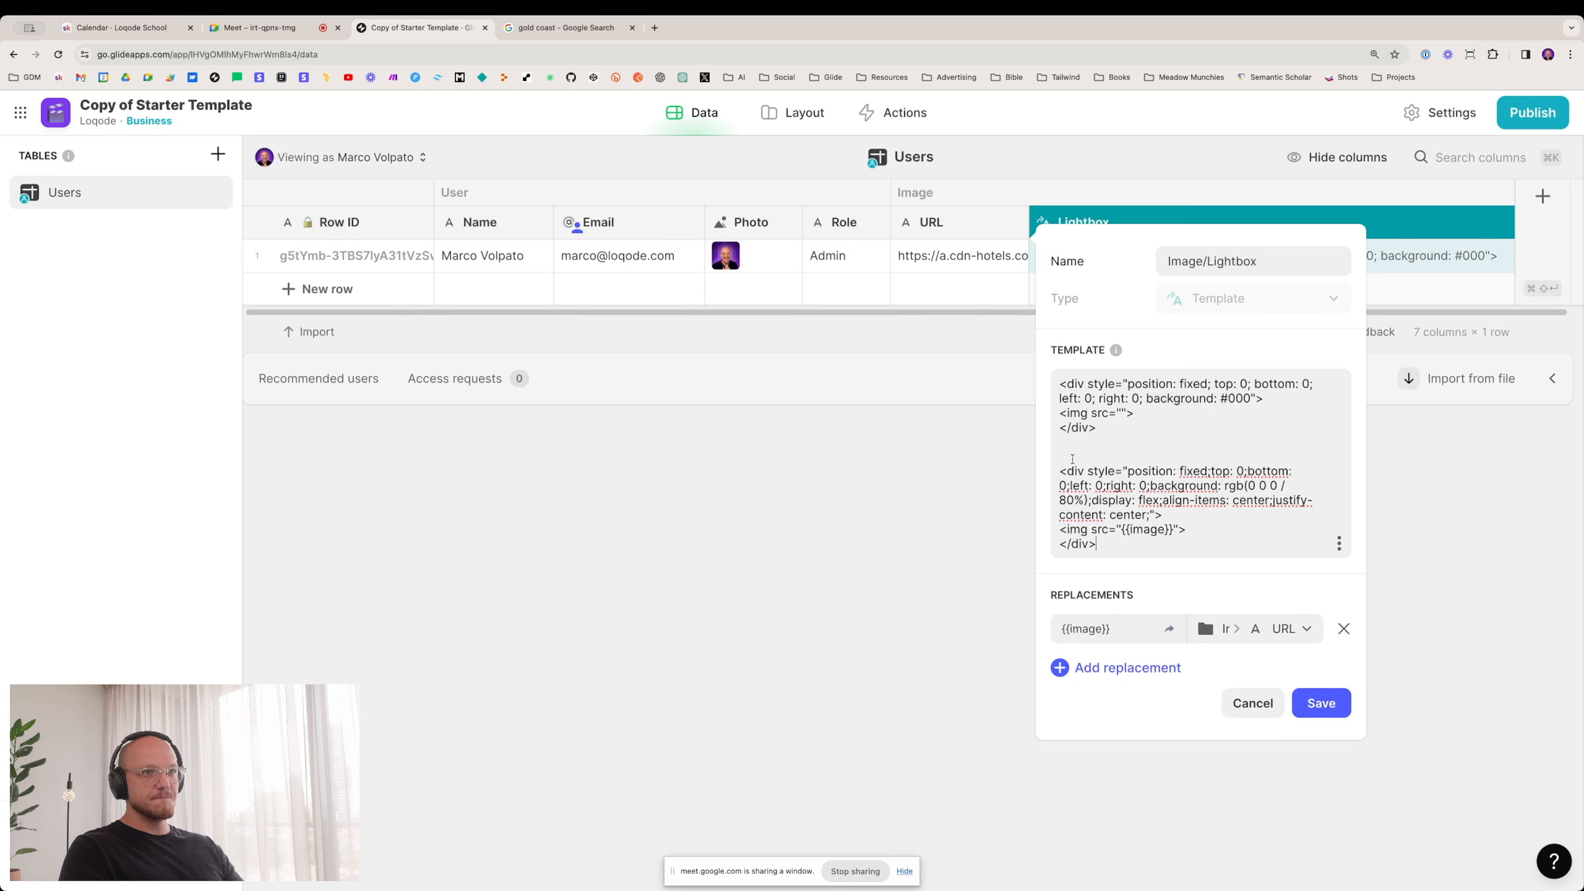
# Step: Delete the original div block above the pasted markup, save the template column and check the lightbox in the app's layout preview
pyautogui.moveTo(1060, 471); pyautogui.dragTo(1061, 382)
pyautogui.press('BackSpace')
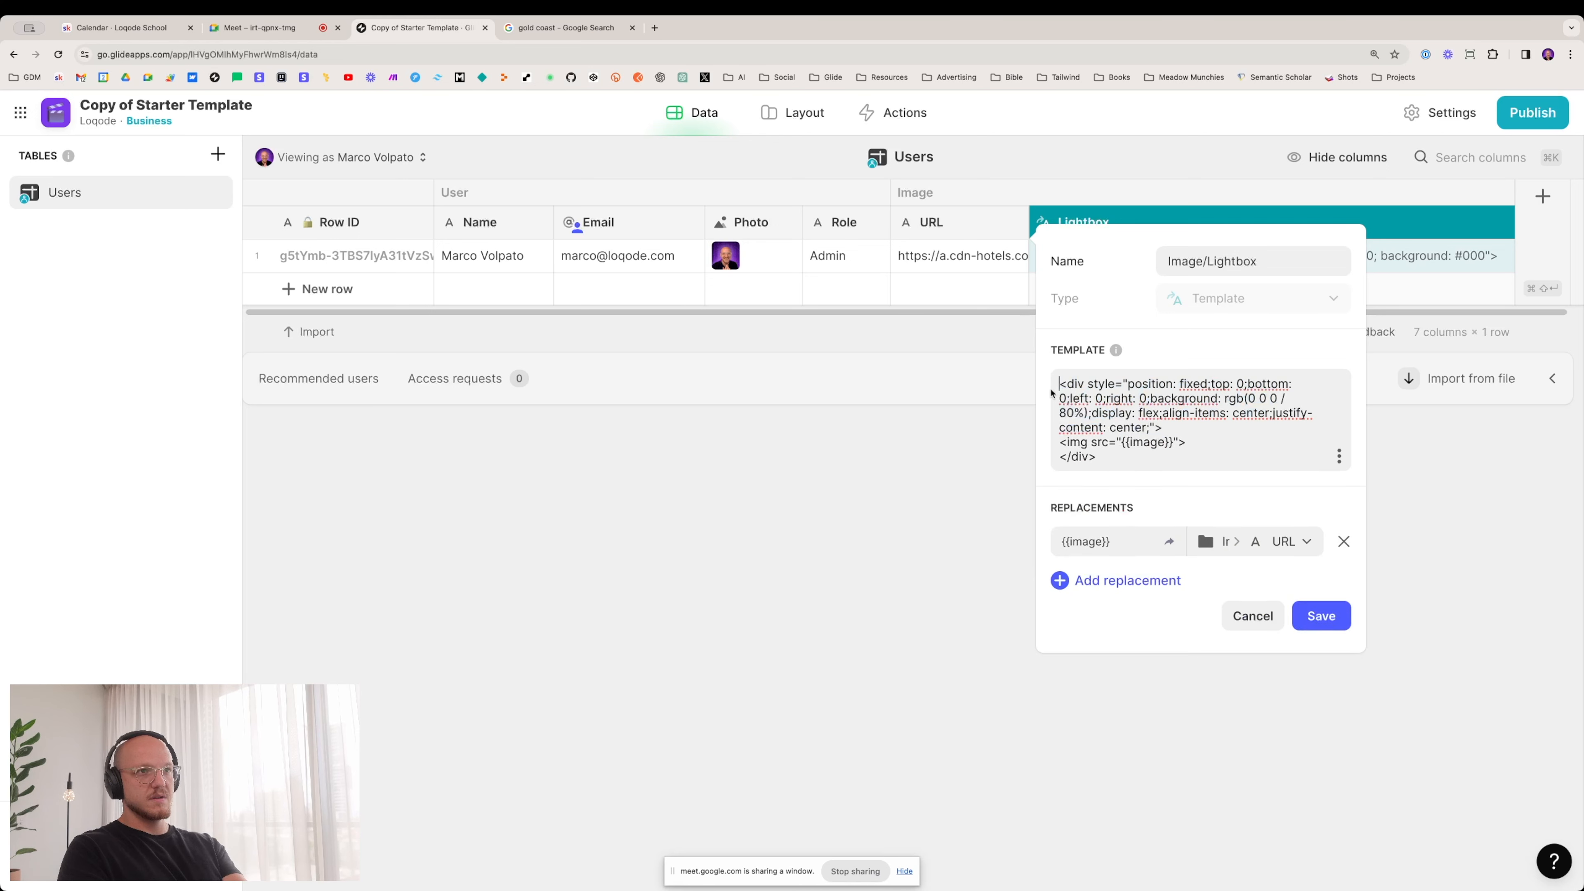
pyautogui.click(1325, 627)
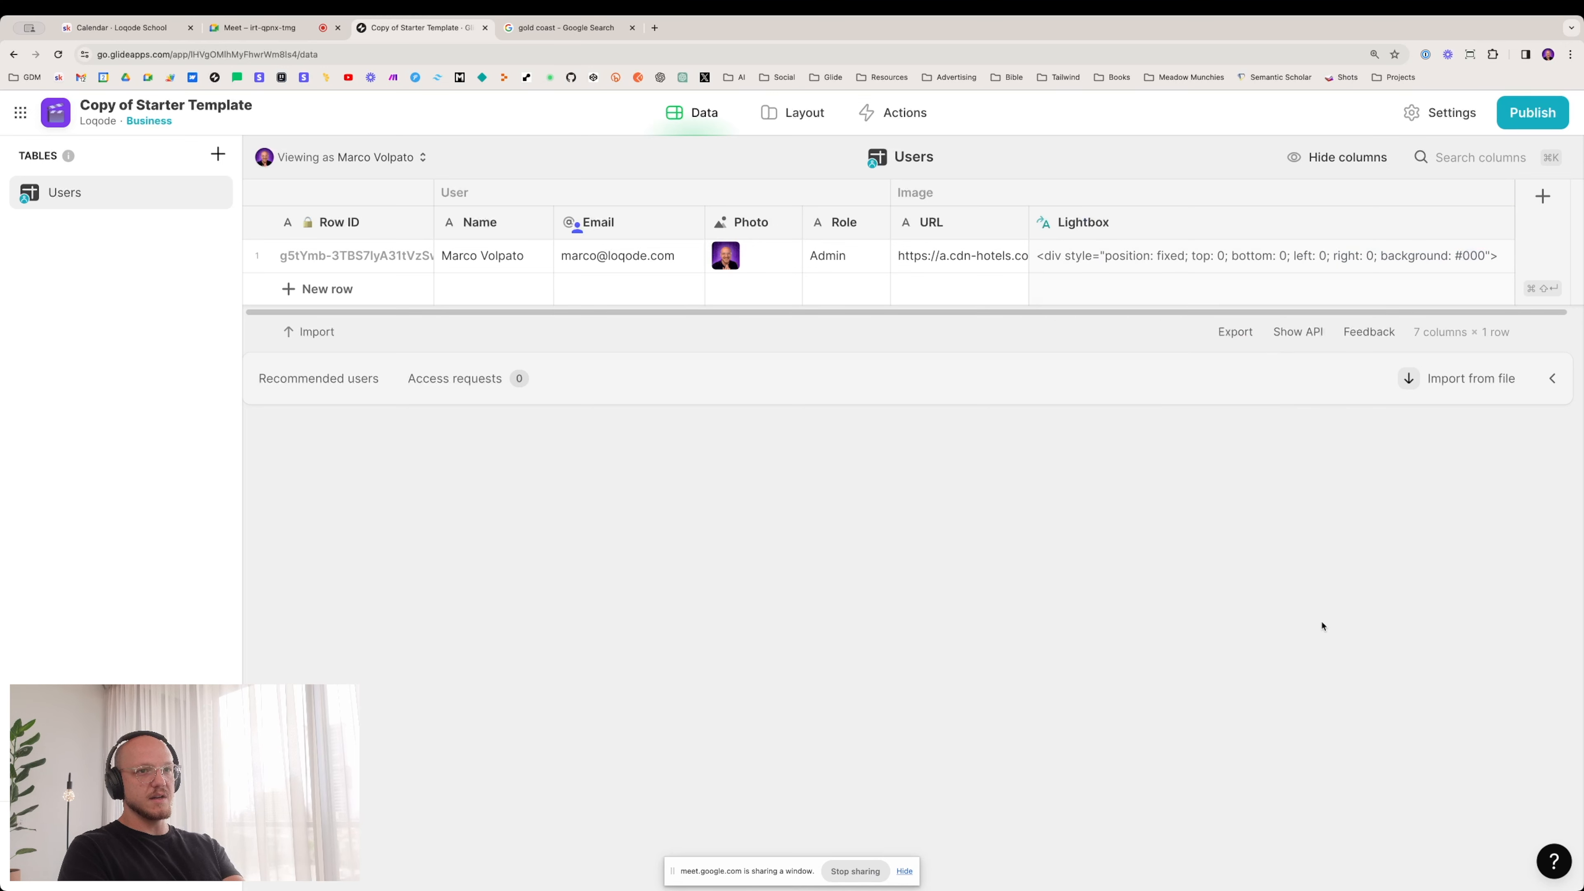
pyautogui.click(783, 121)
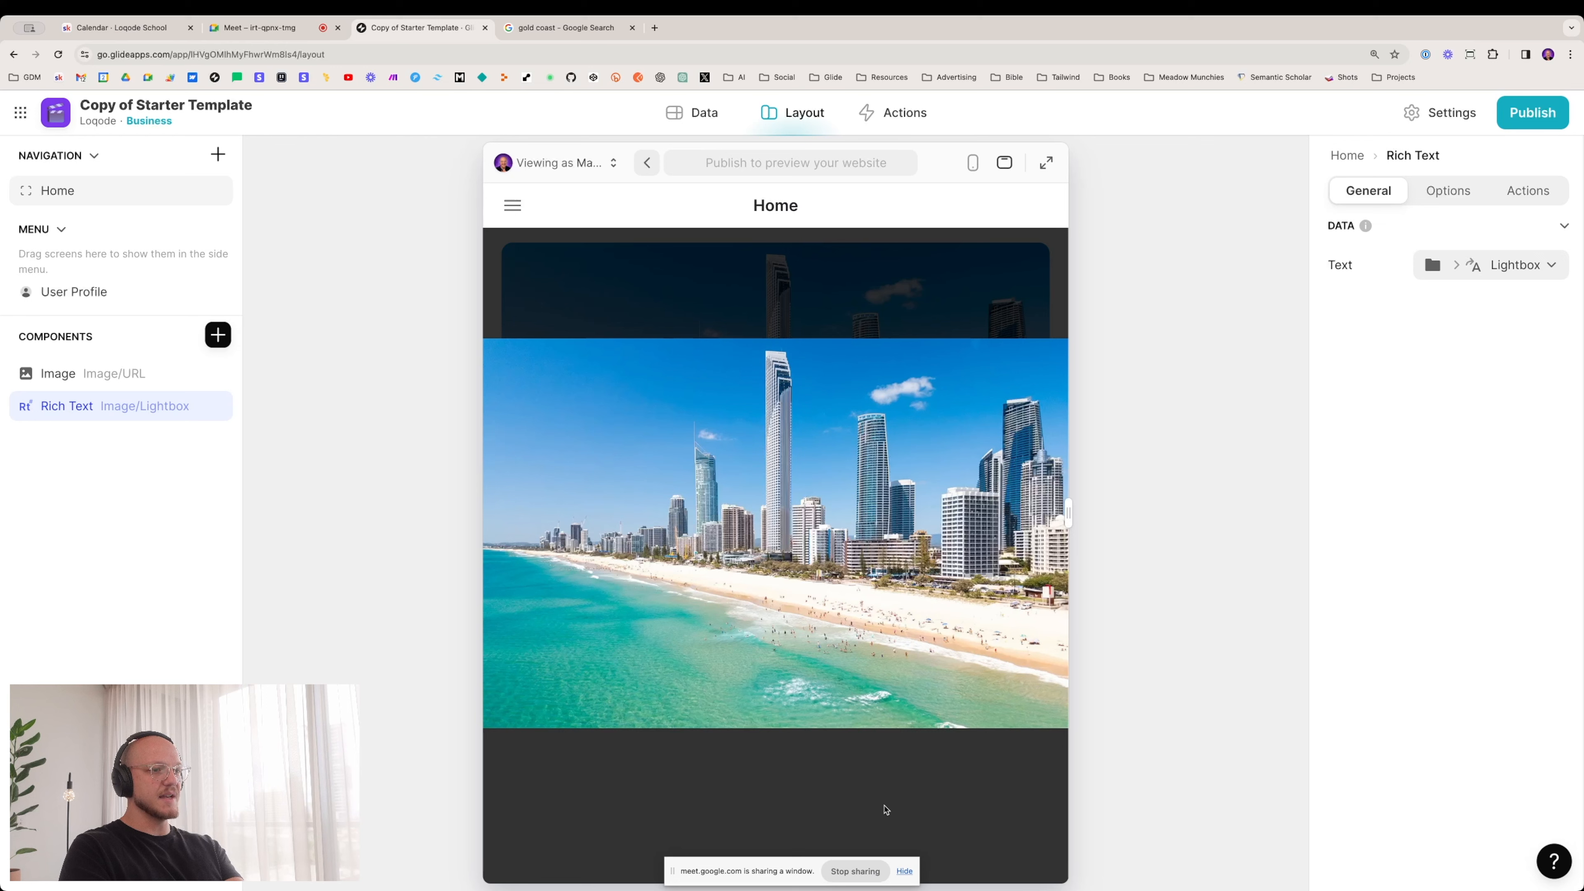
pyautogui.click(904, 871)
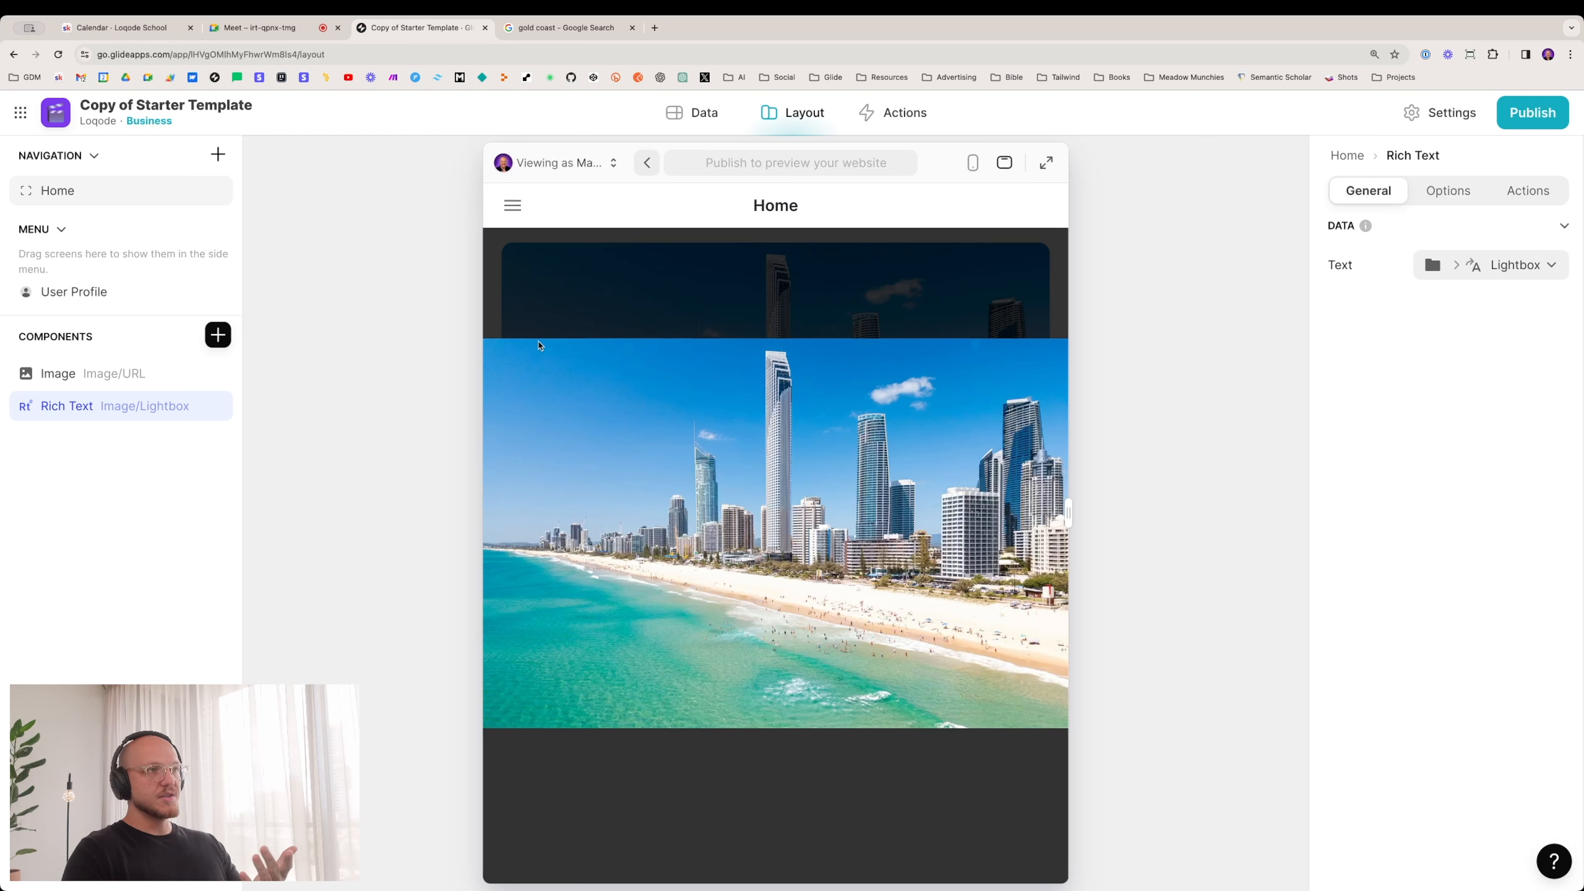
# Step: Add a text column named Image/Trigger to the right of the Lightbox column in the Users table
pyautogui.click(702, 125)
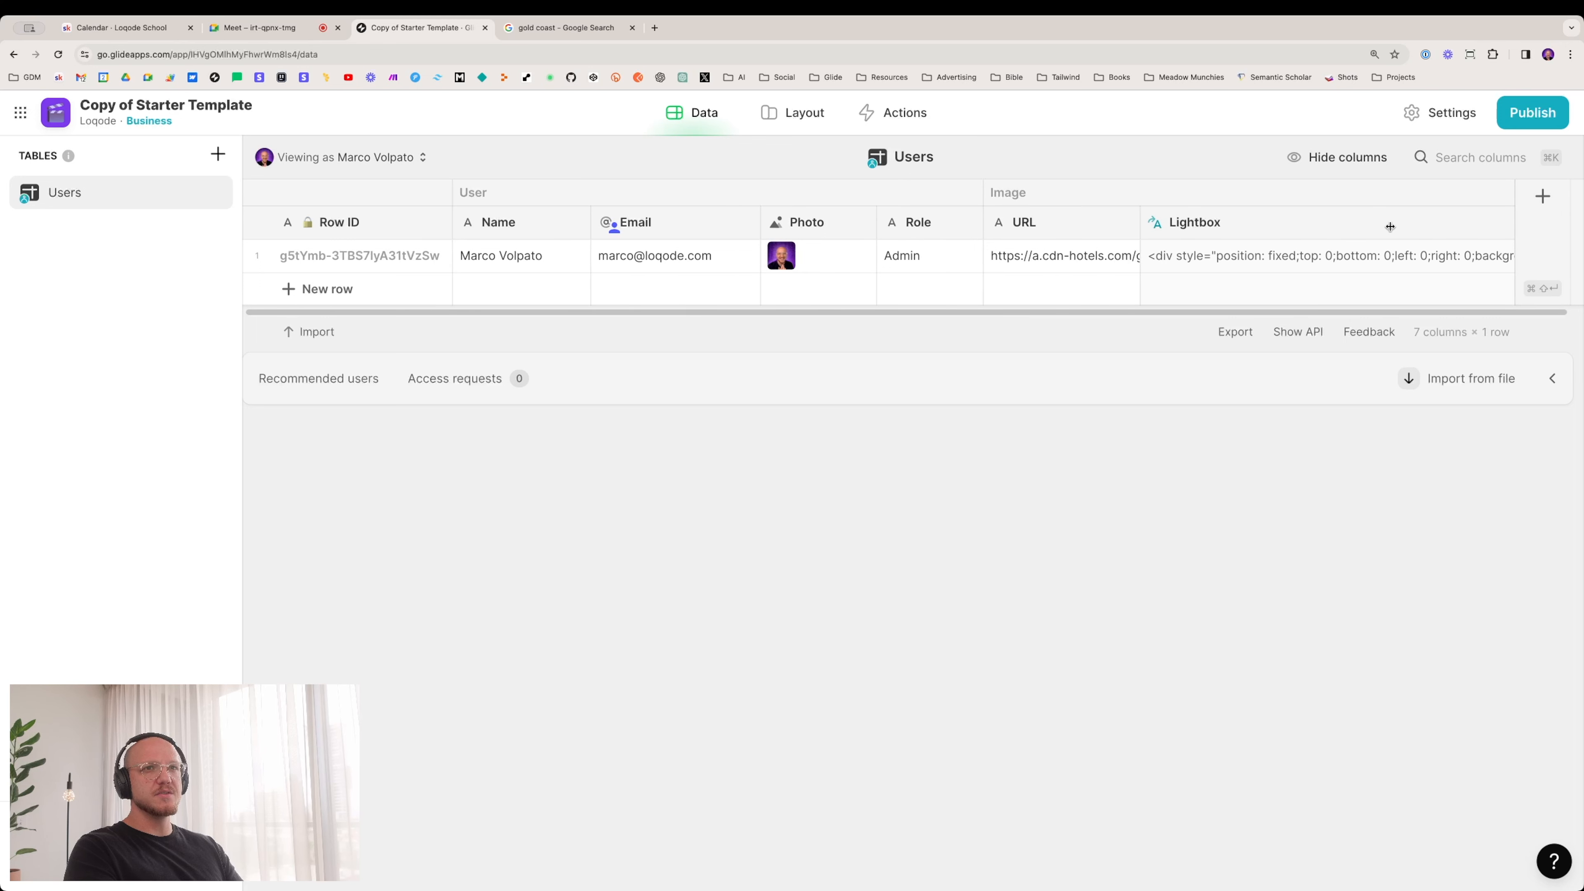
pyautogui.click(1502, 218)
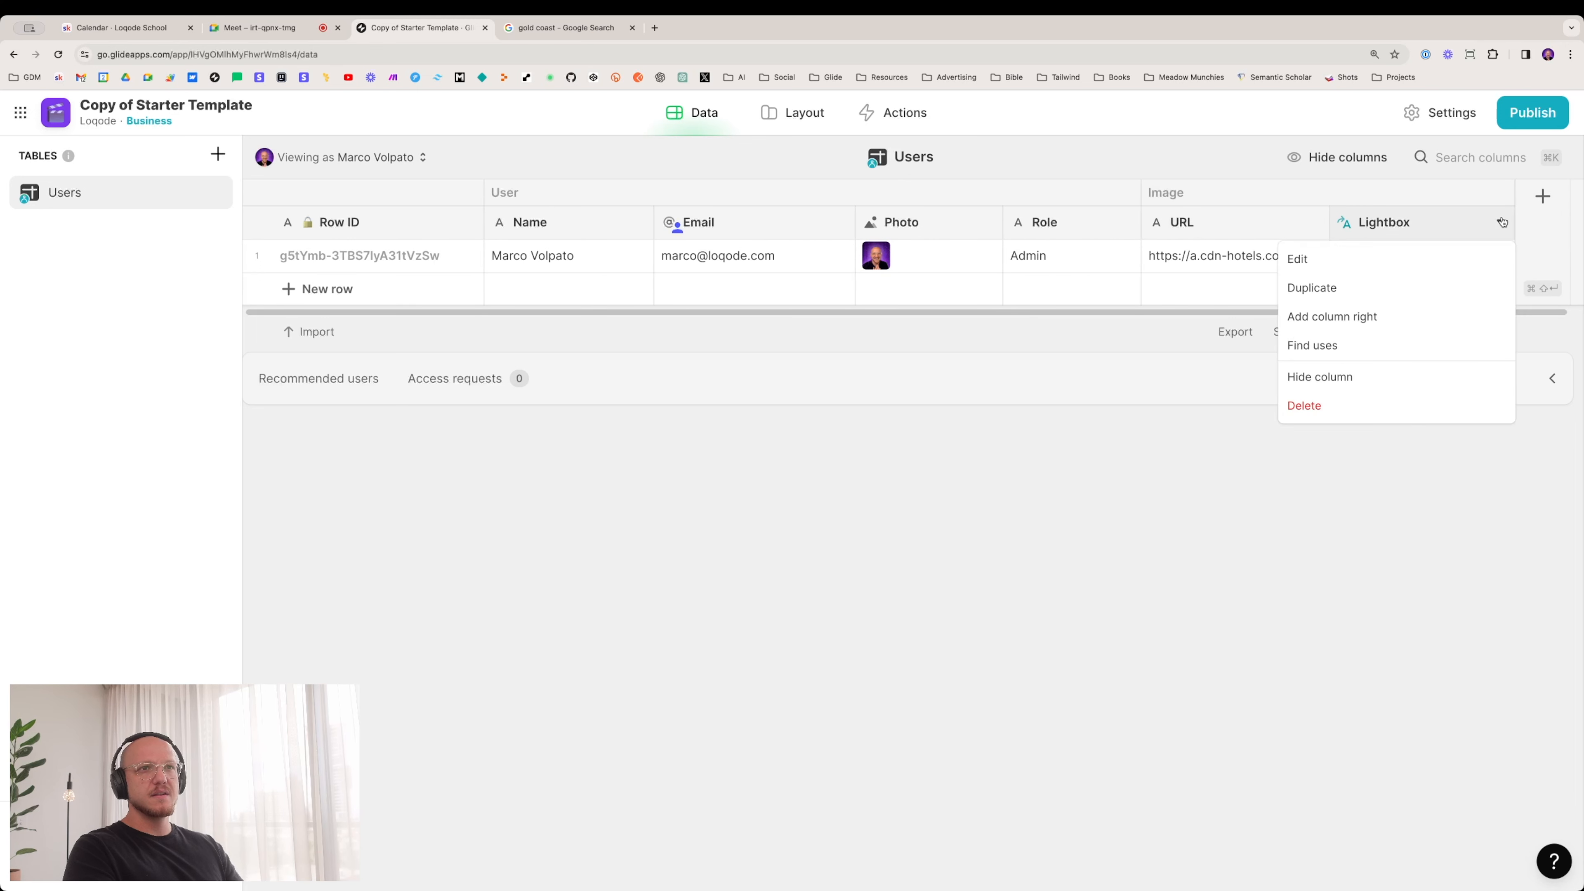
pyautogui.click(1347, 317)
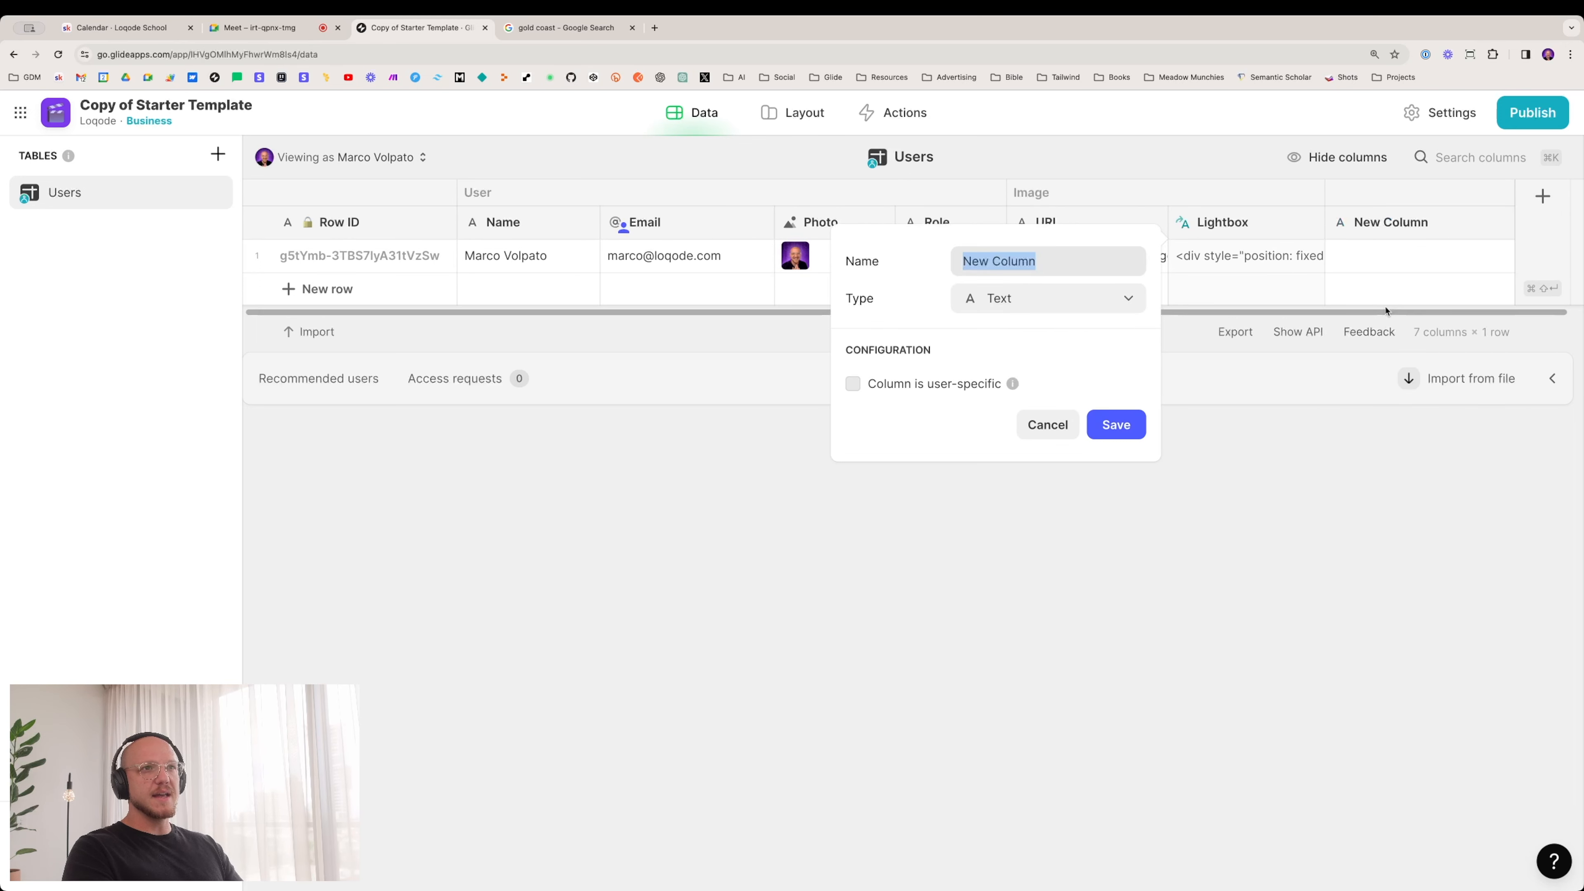
pyautogui.write('Image/')
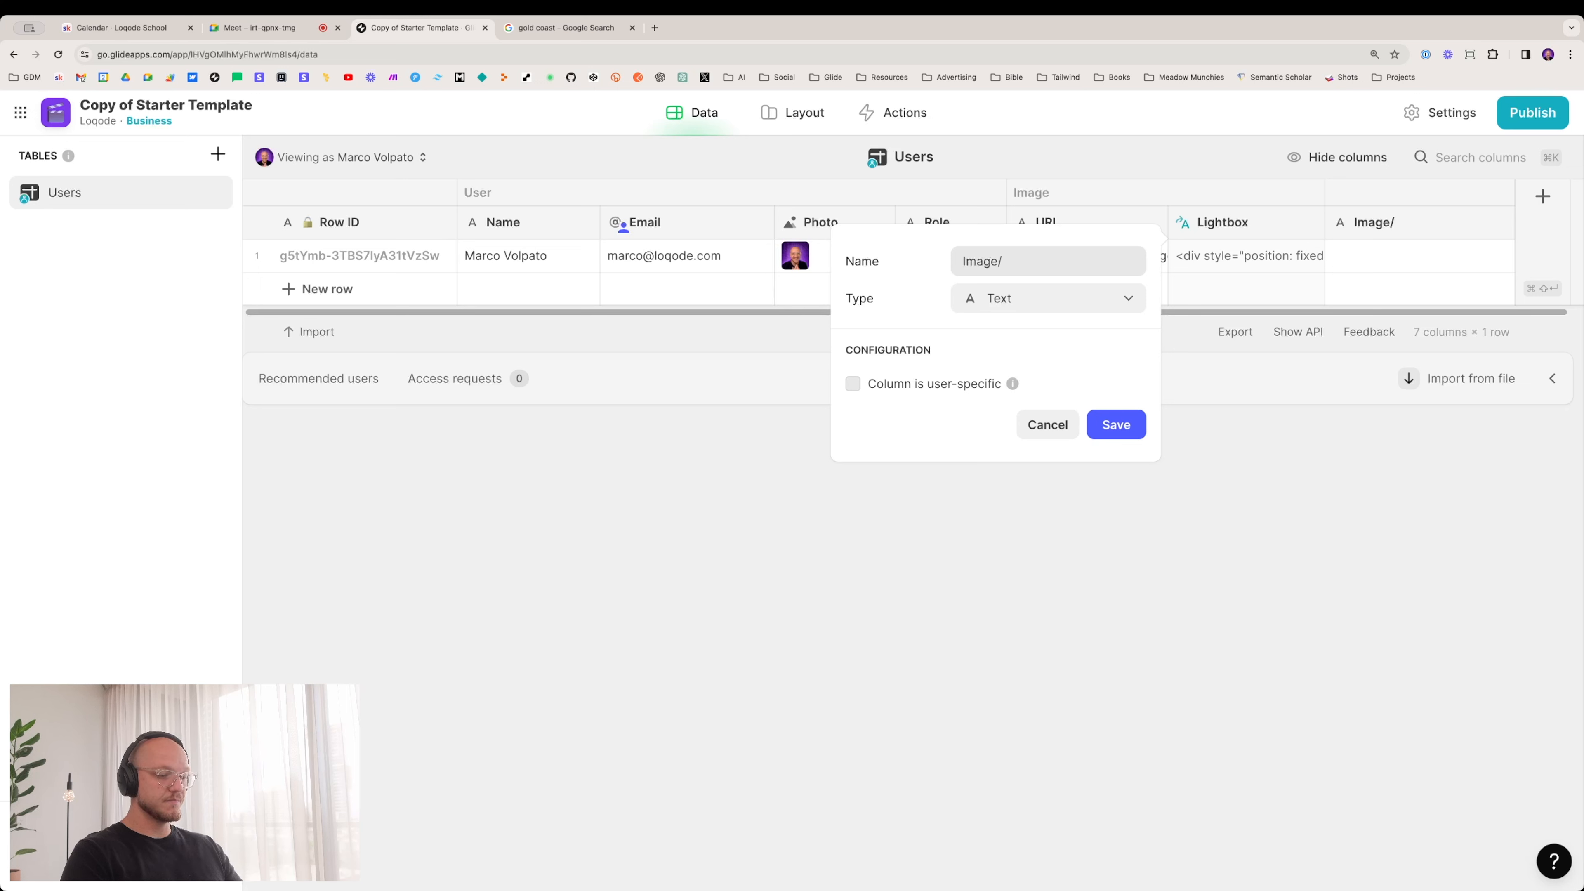
pyautogui.write('Trigger')
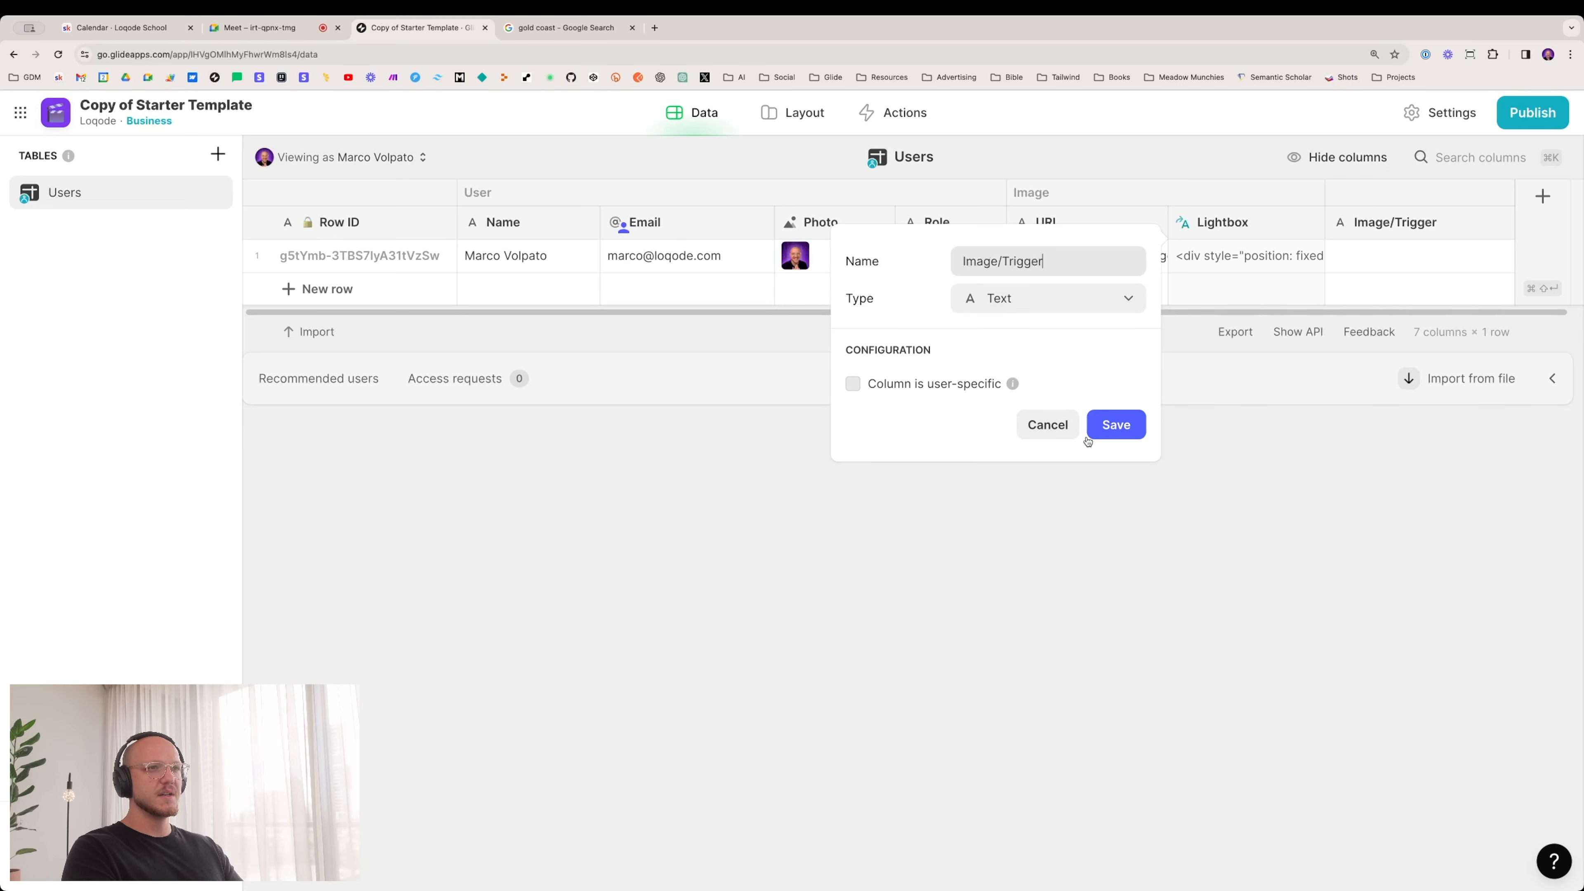
pyautogui.click(1109, 432)
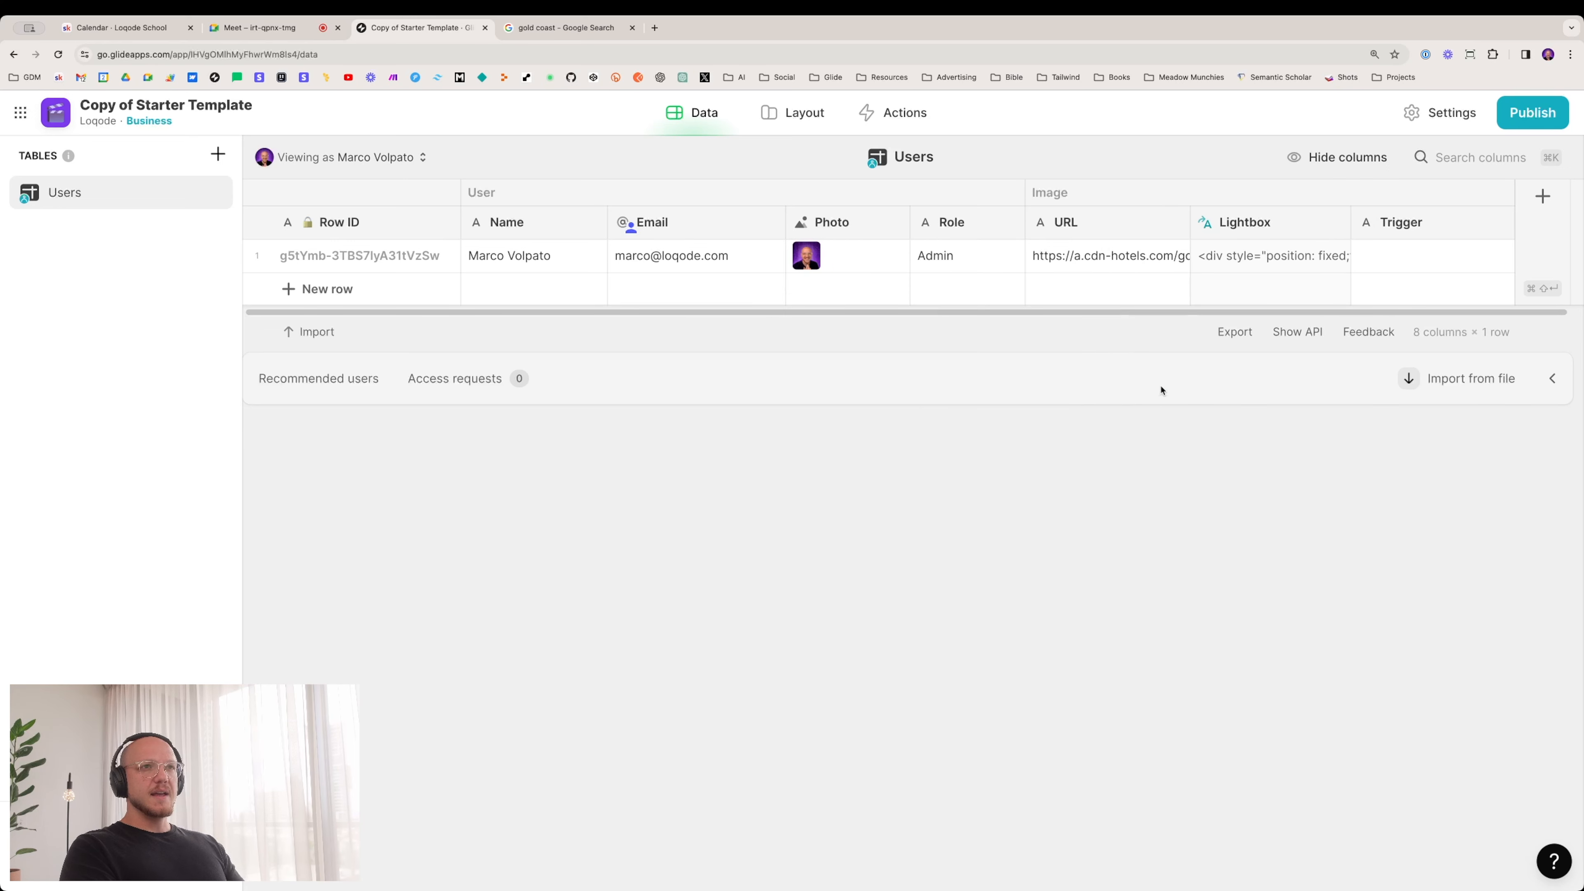
# Step: Open the Image/Lightbox template and insert a space after each semicolon between the div's inline style declarations
pyautogui.doubleClick(1245, 225)
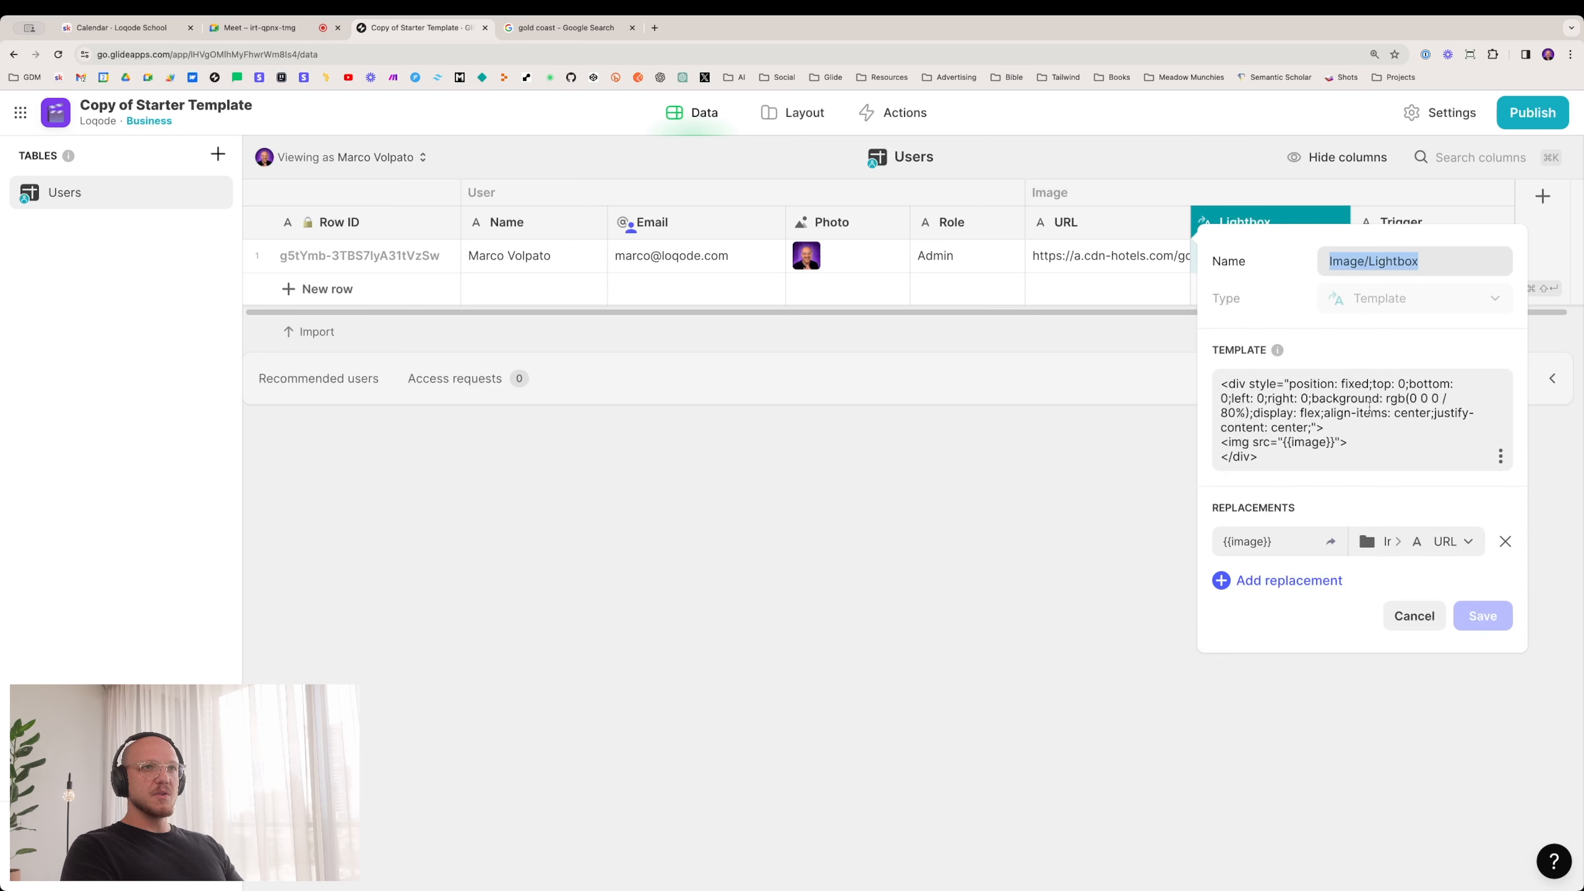
pyautogui.click(1373, 383)
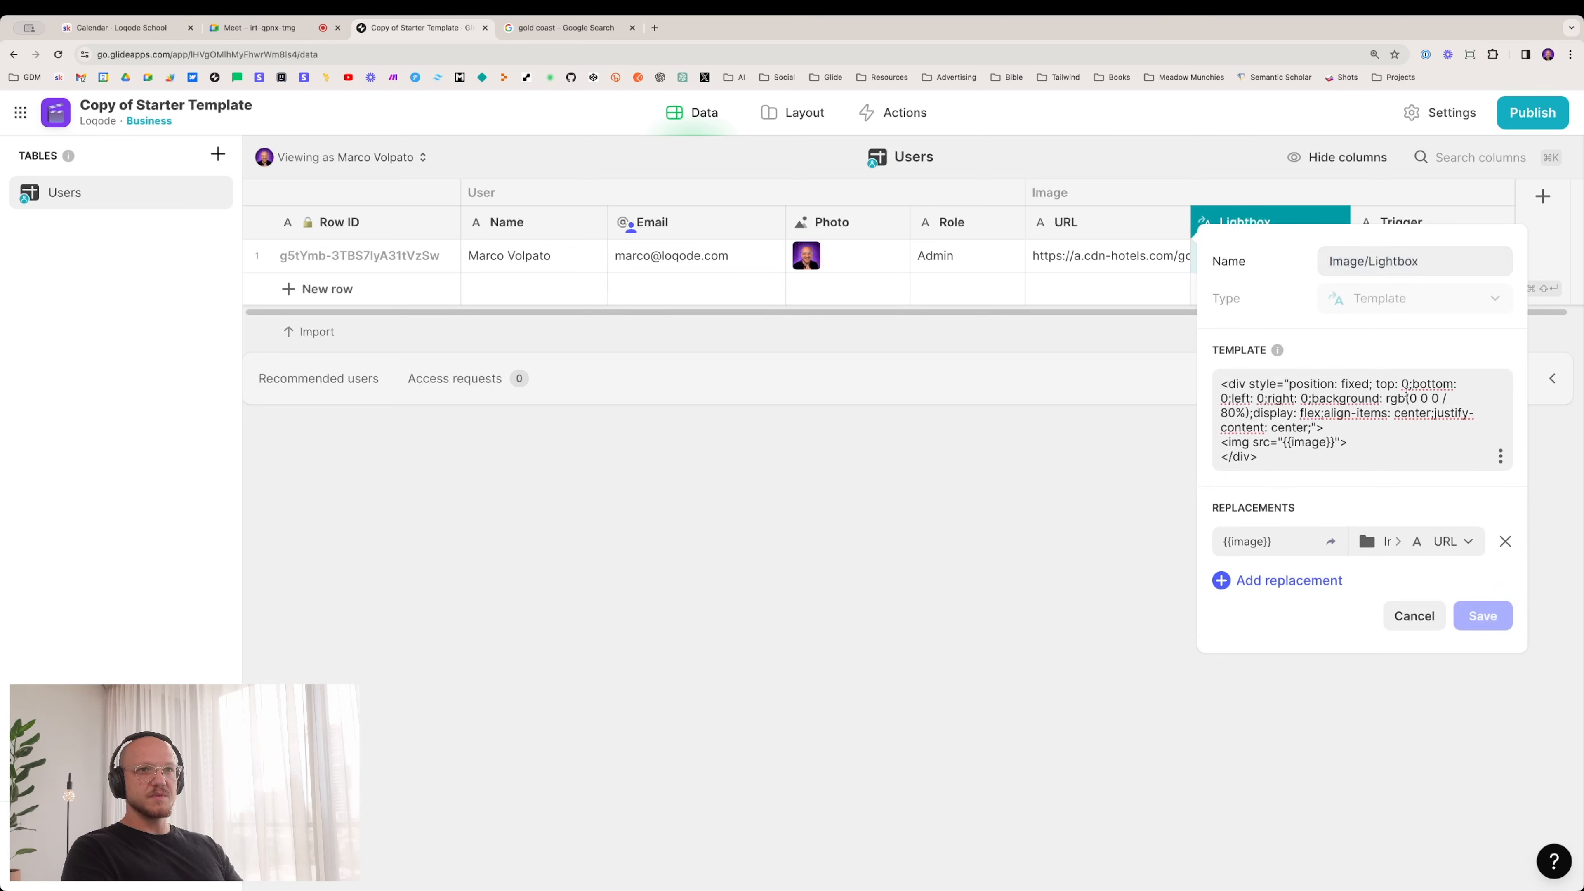
pyautogui.click(1413, 383)
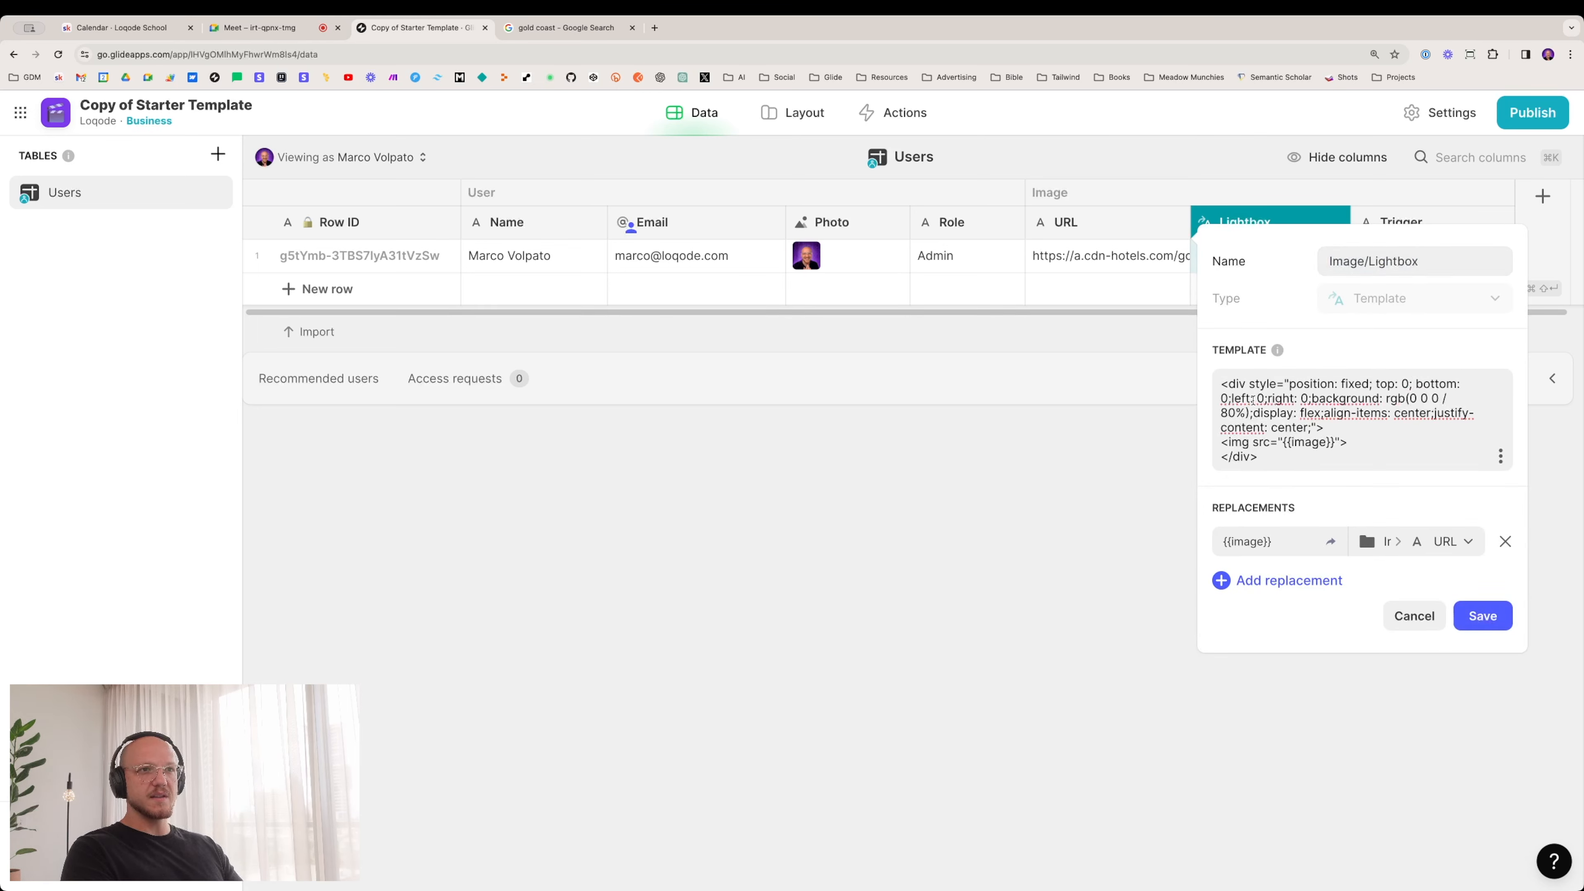
pyautogui.click(1234, 400)
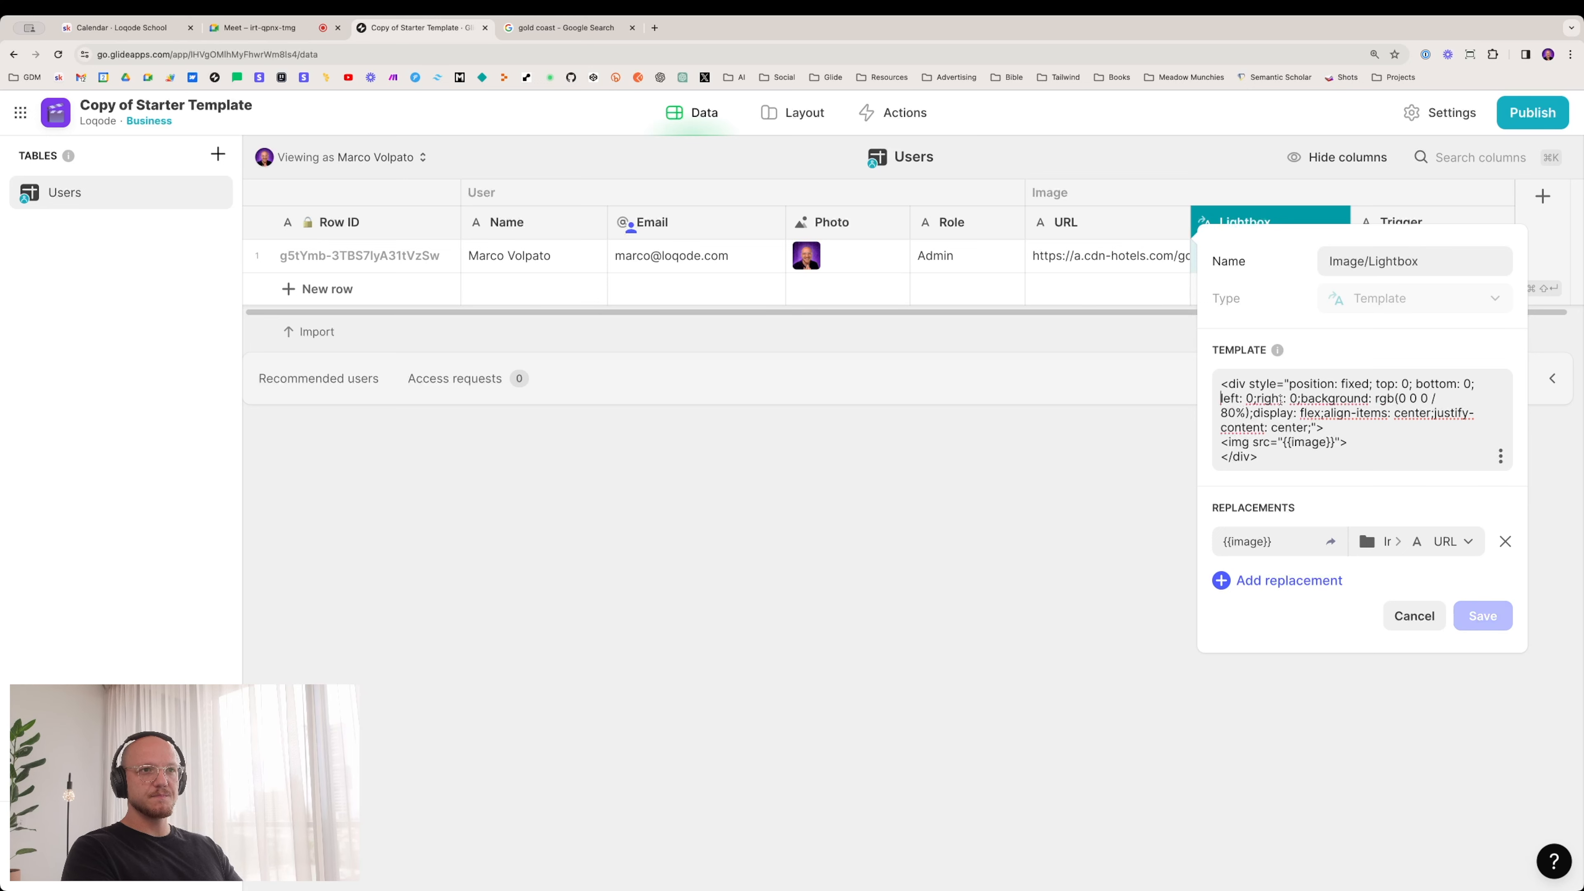
pyautogui.click(1255, 400)
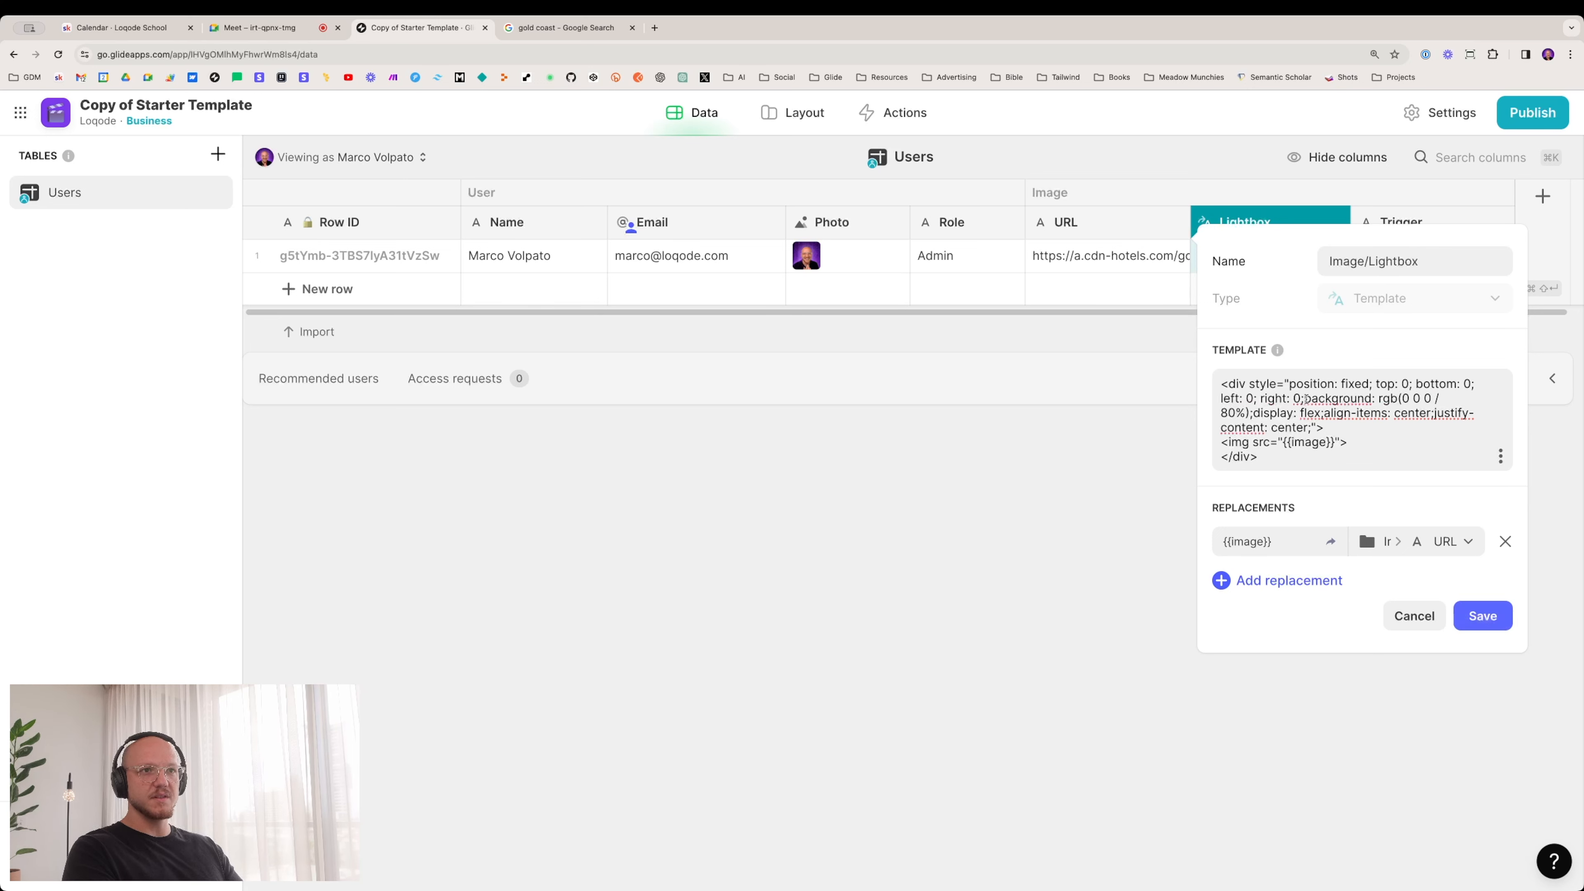
pyautogui.click(1303, 400)
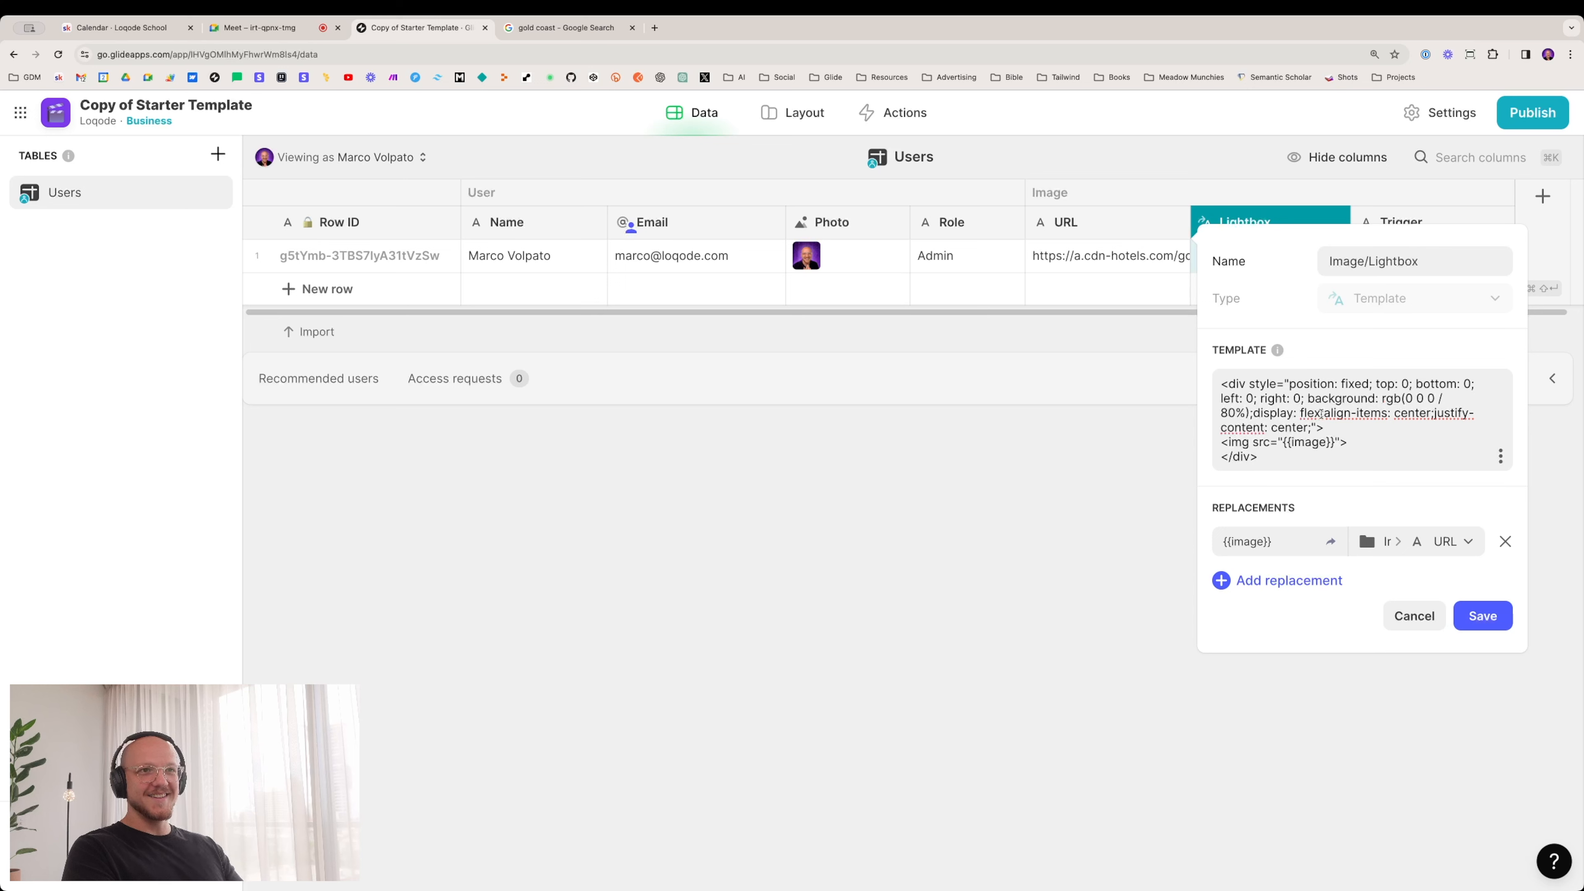
pyautogui.click(1321, 413)
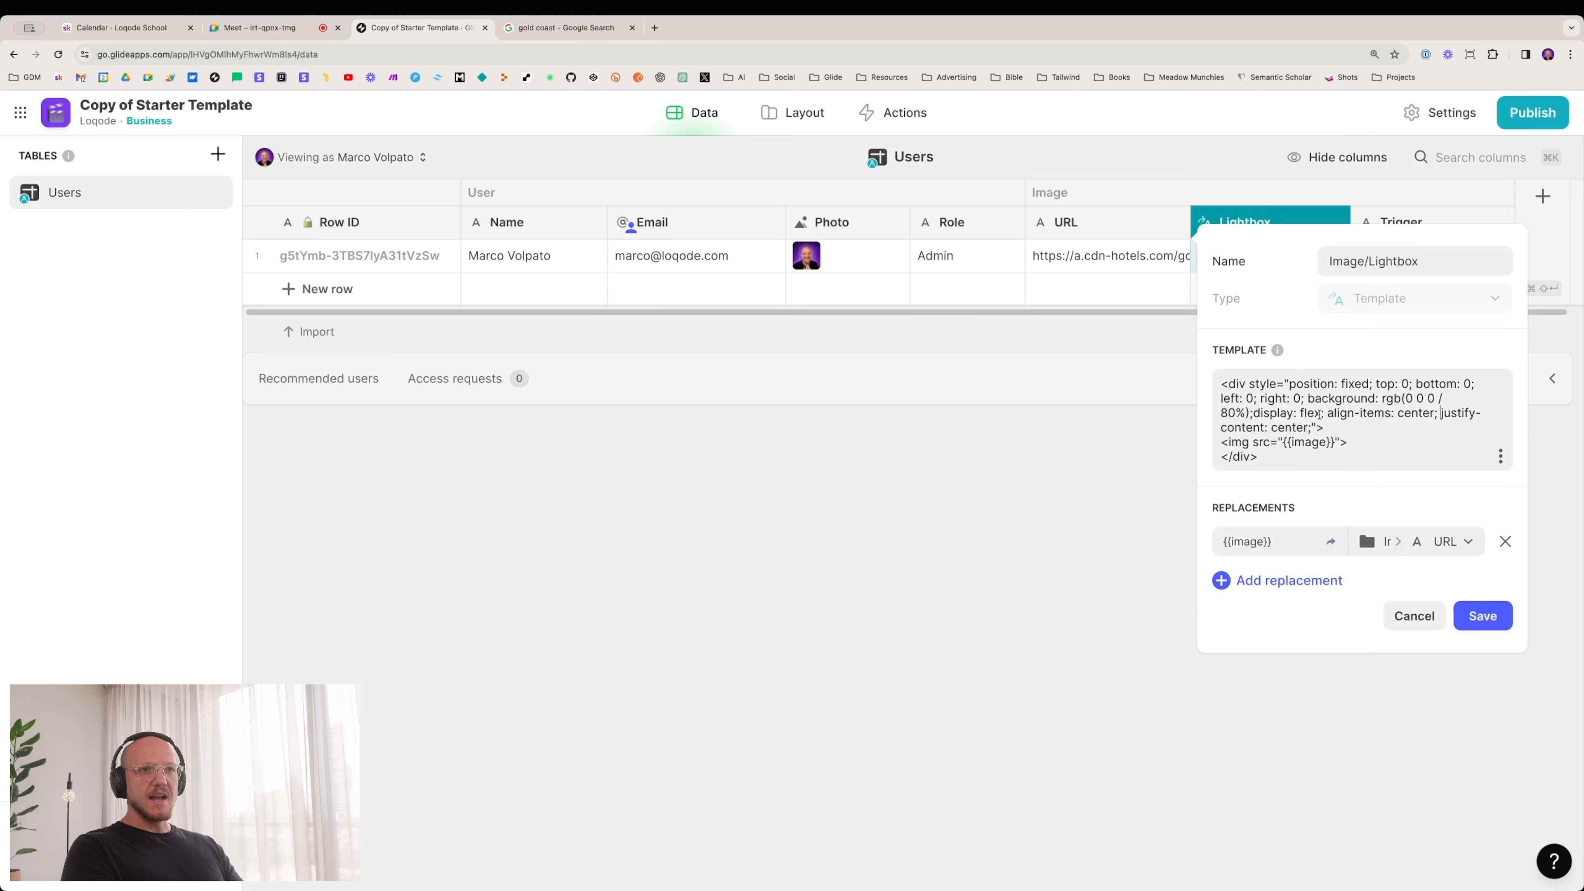
pyautogui.click(1264, 413)
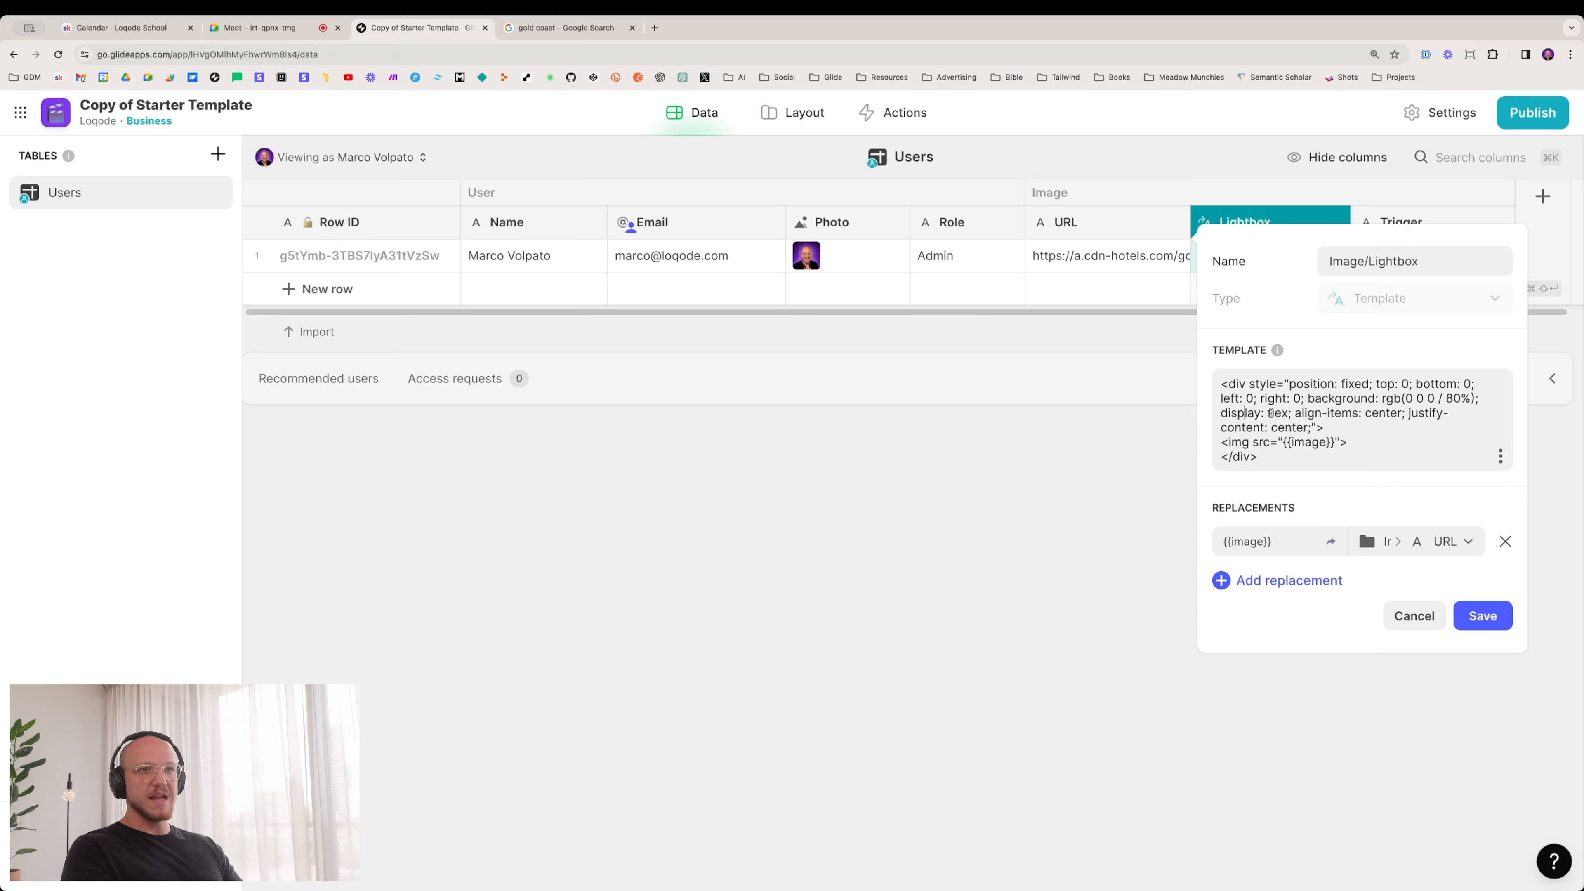
pyautogui.doubleClick(1270, 412)
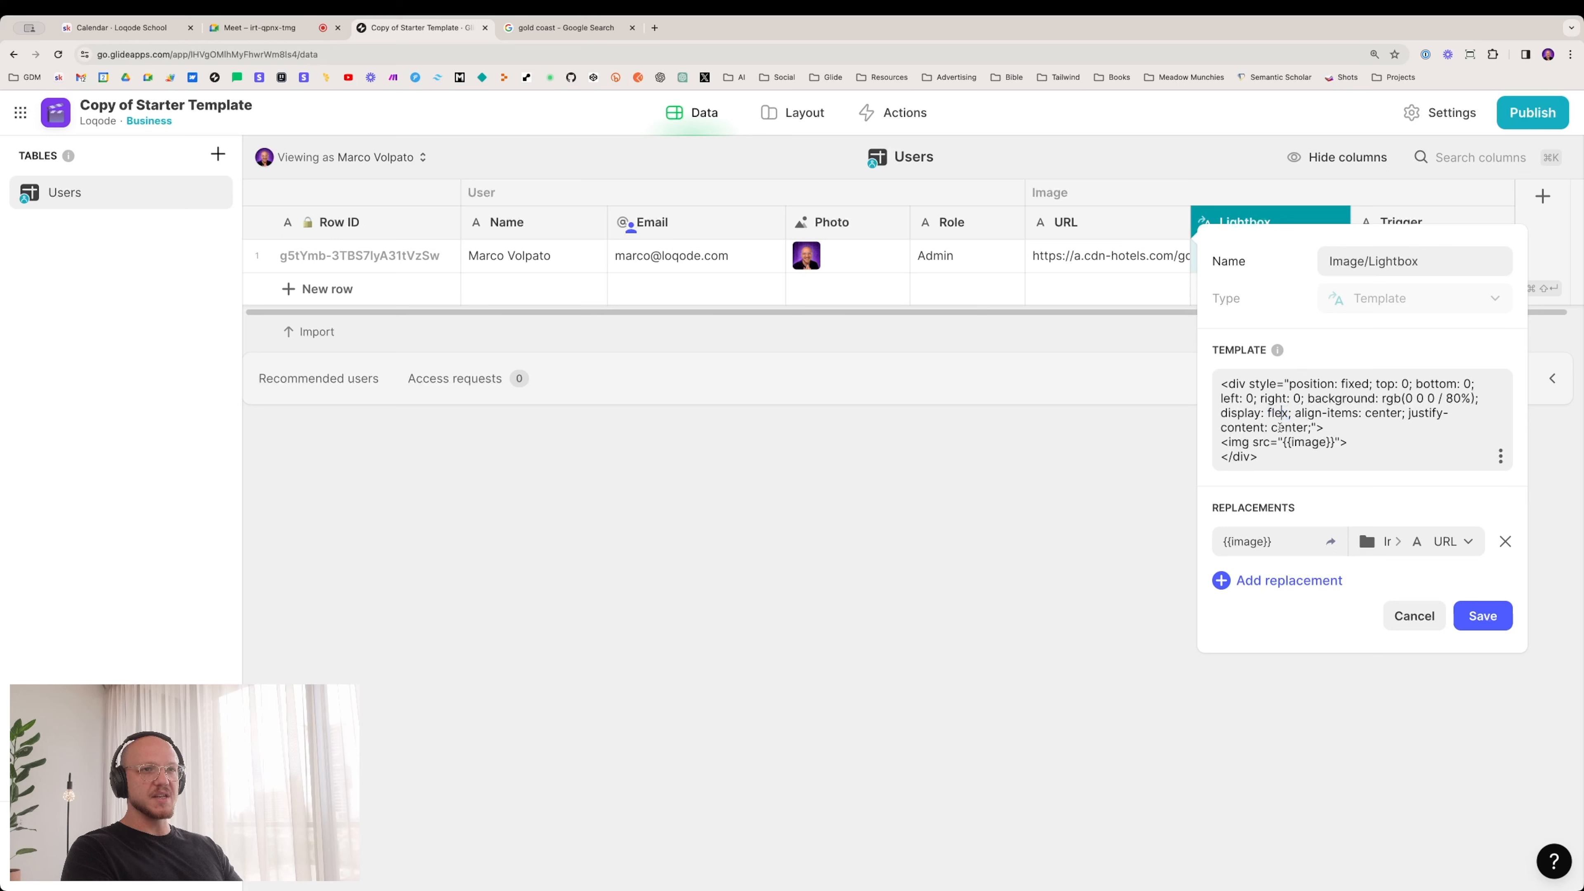
pyautogui.click(1337, 455)
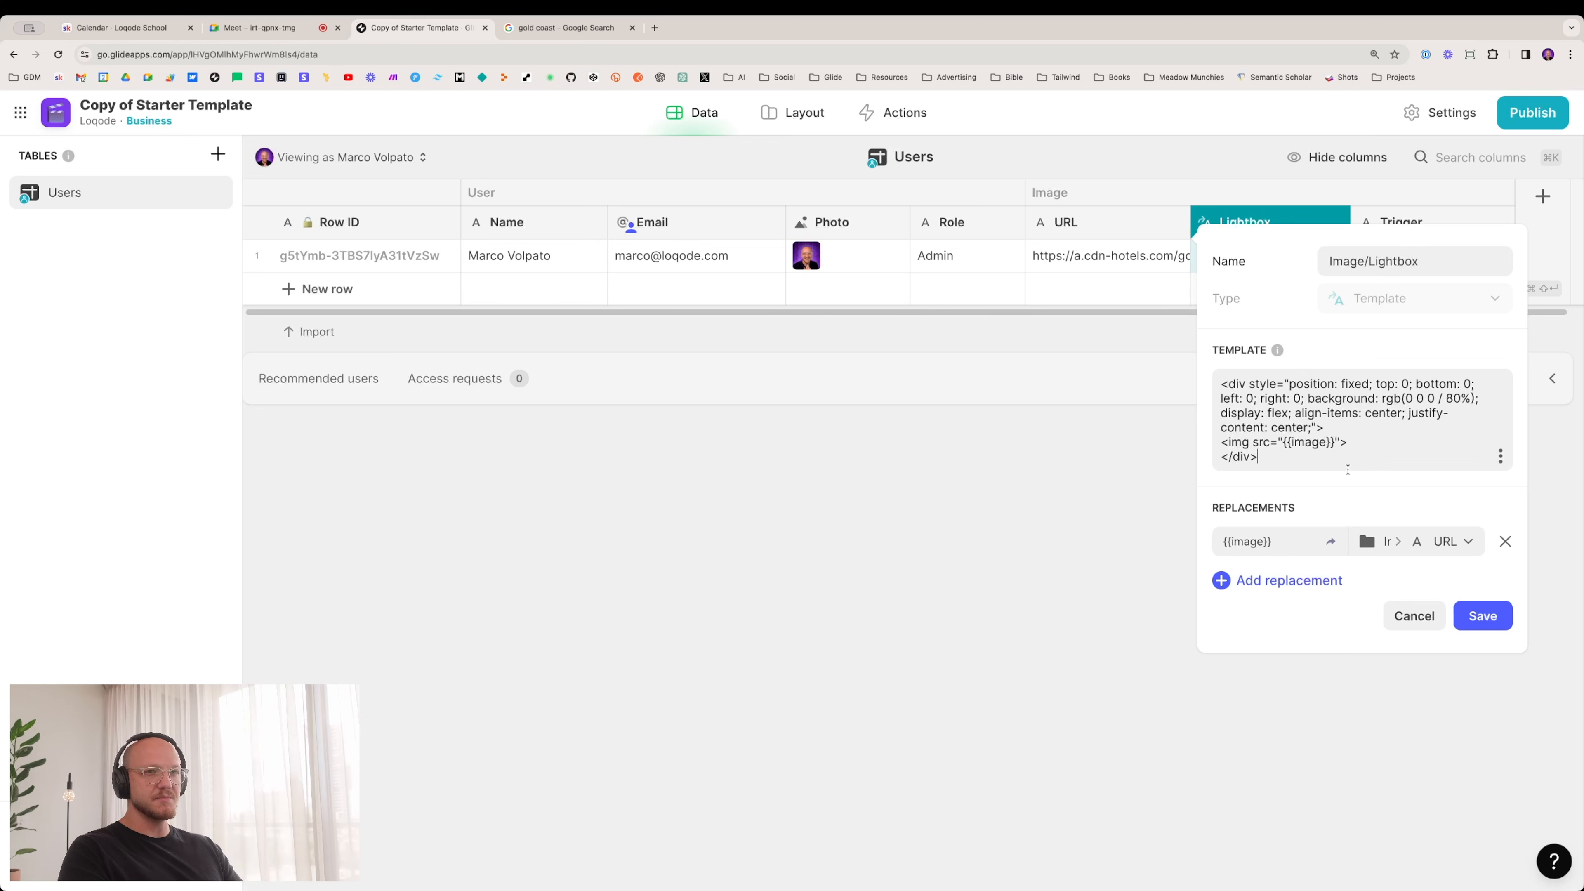
# Step: Add a {{trigger}} replacement to the Lightbox template and map it to the Image/Trigger column
pyautogui.click(1270, 580)
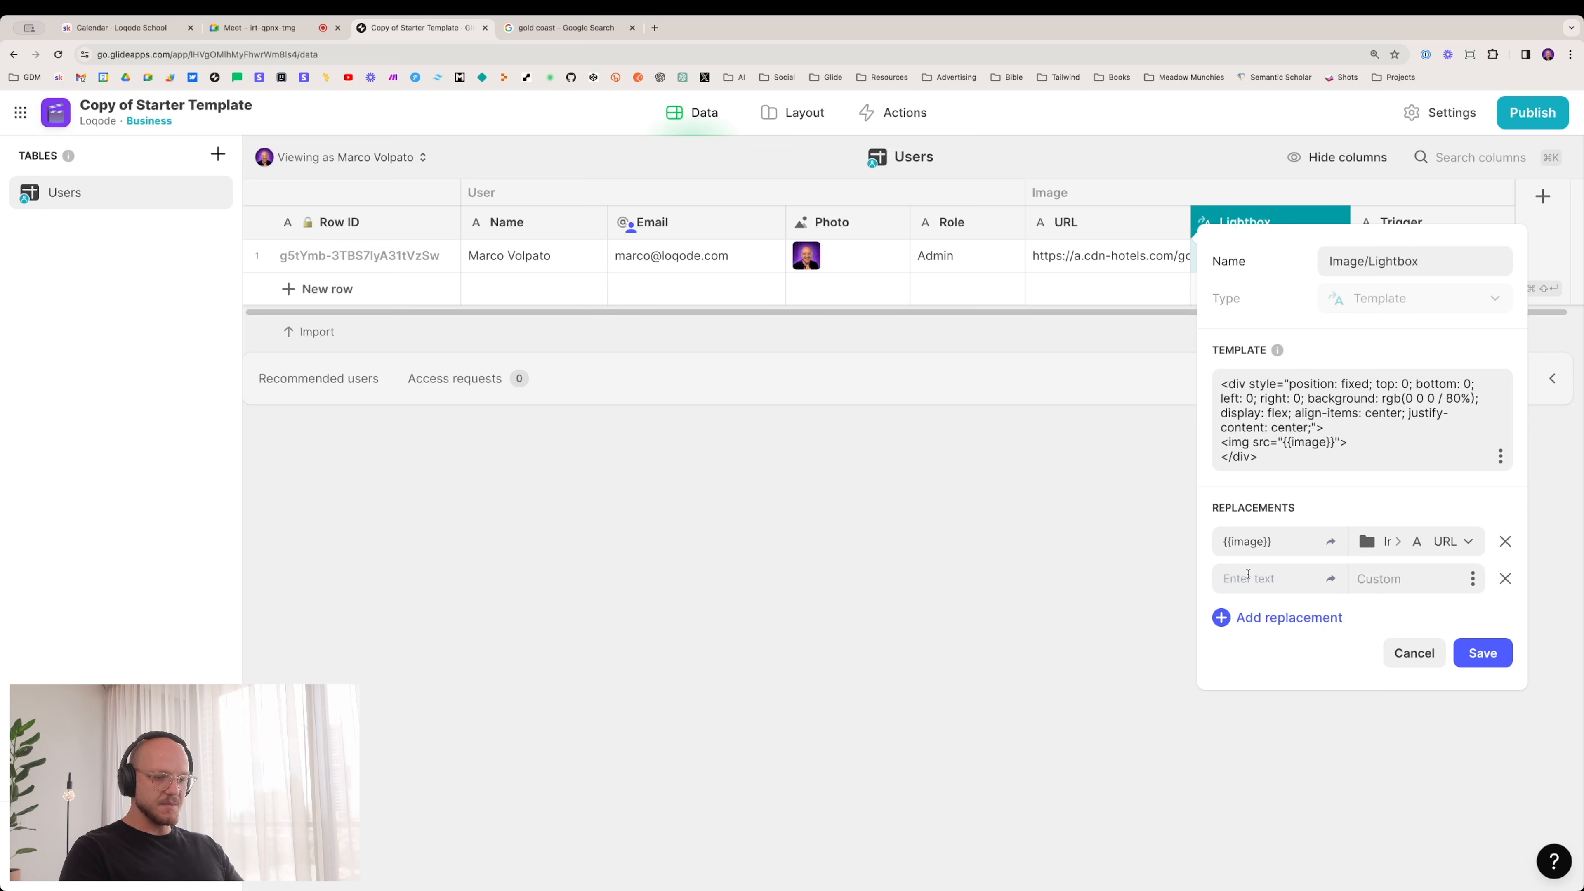
pyautogui.write('{')
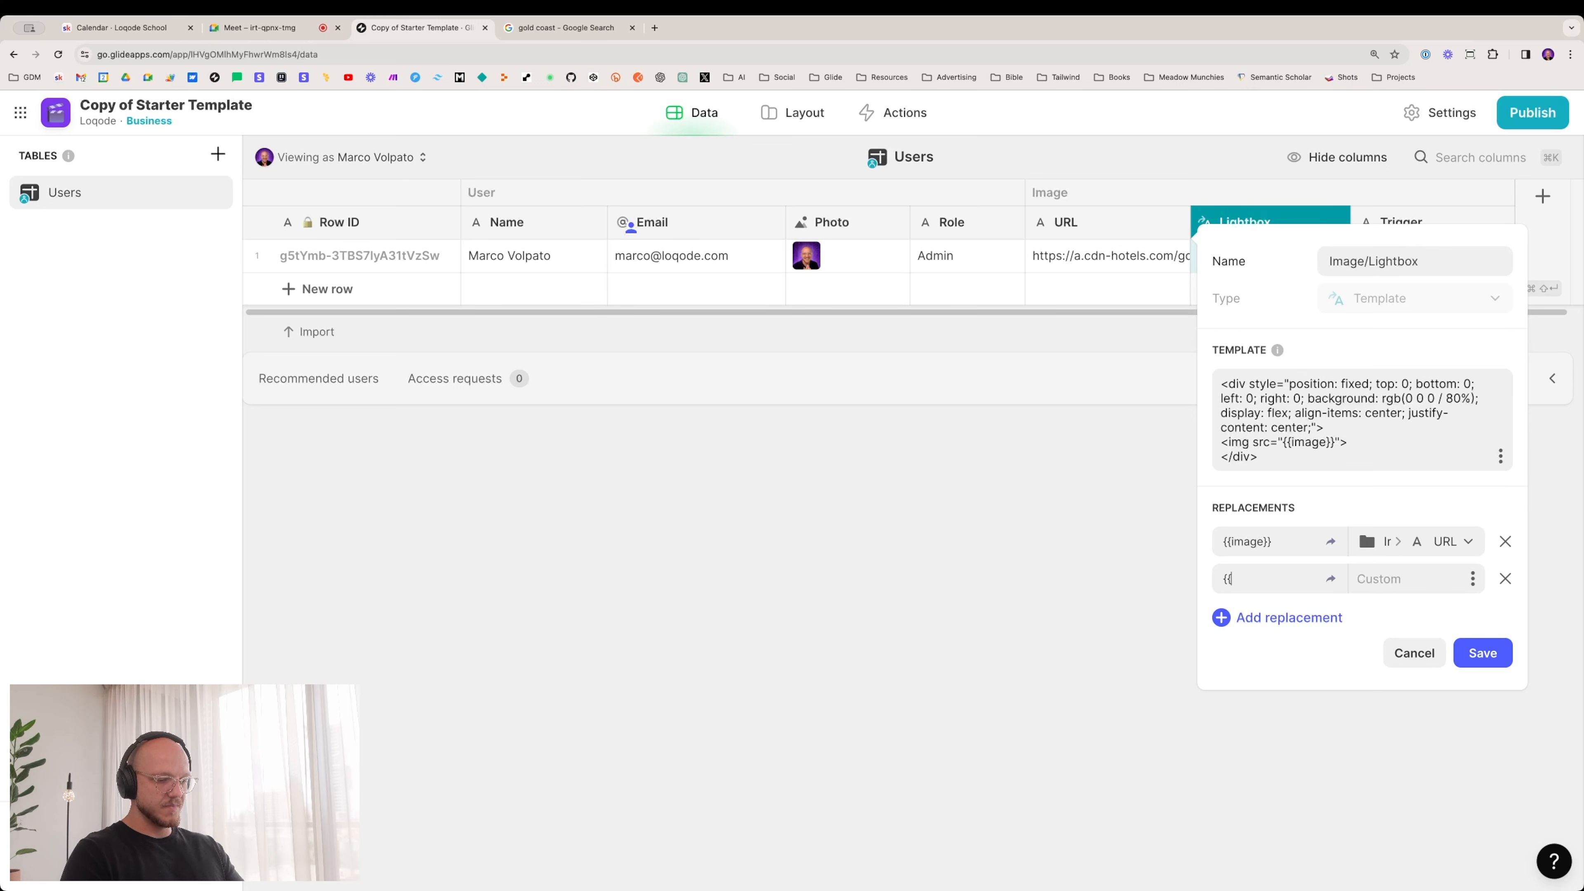
pyautogui.write('{trigger')
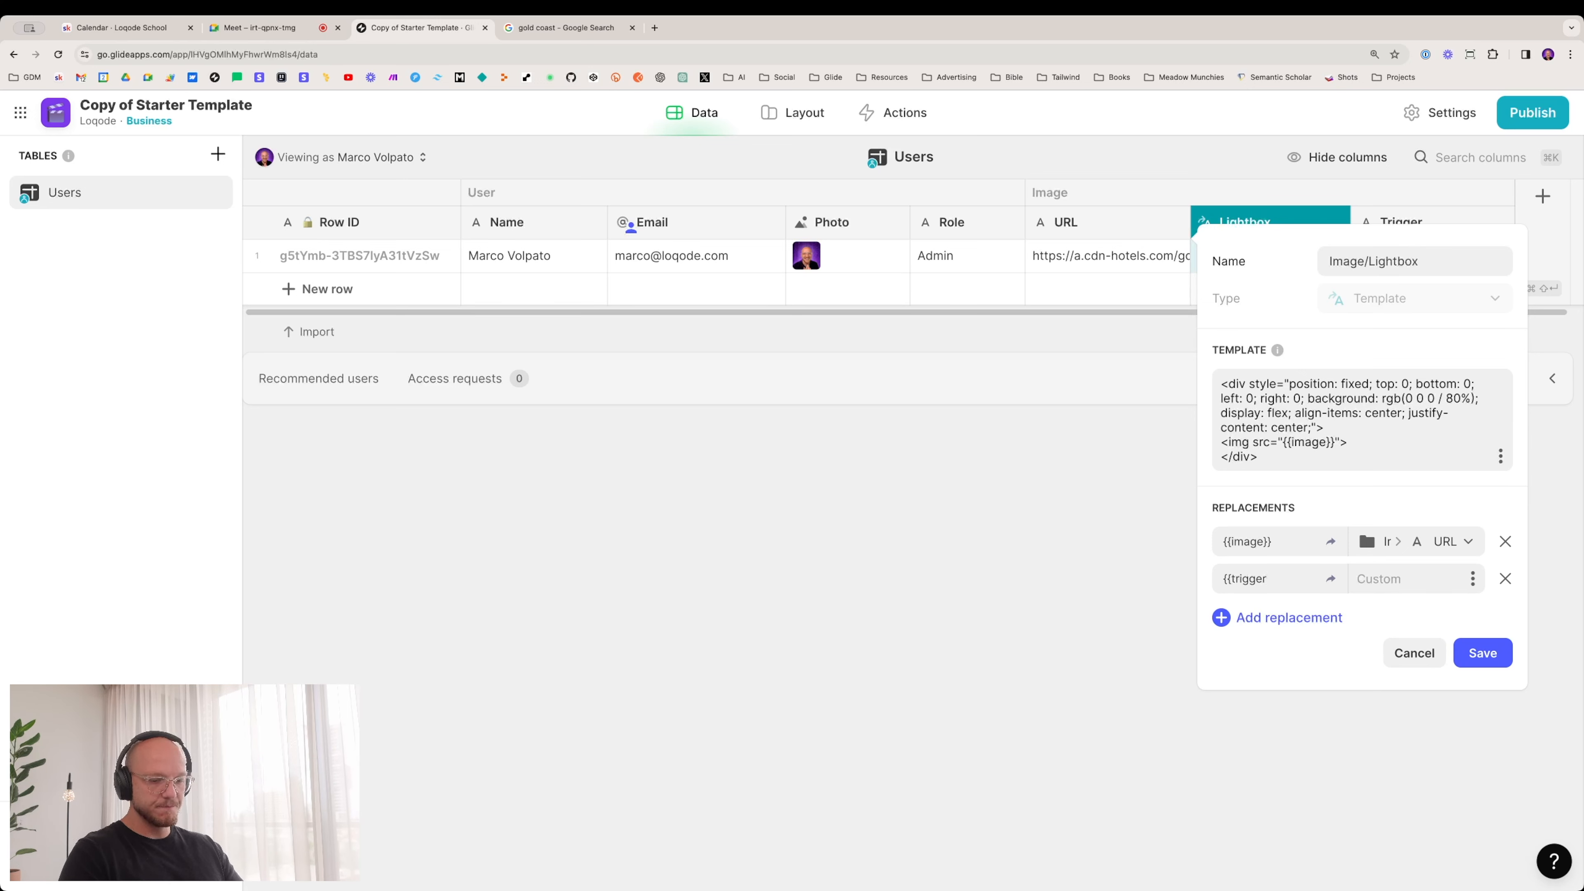
pyautogui.click(1473, 579)
pyautogui.moveTo(1434, 547)
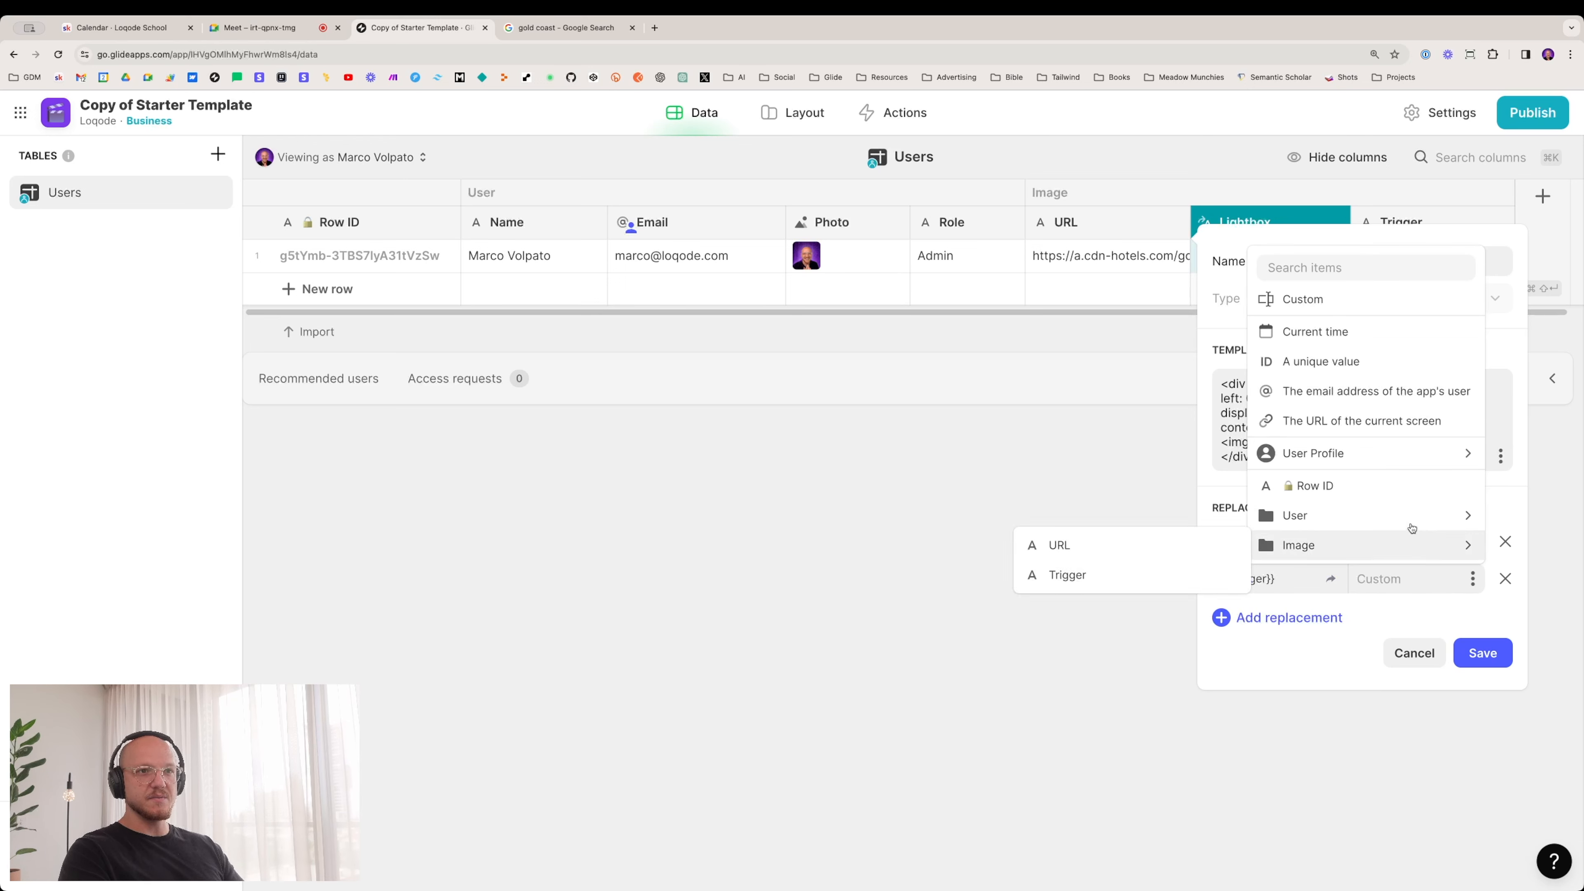
pyautogui.click(1152, 573)
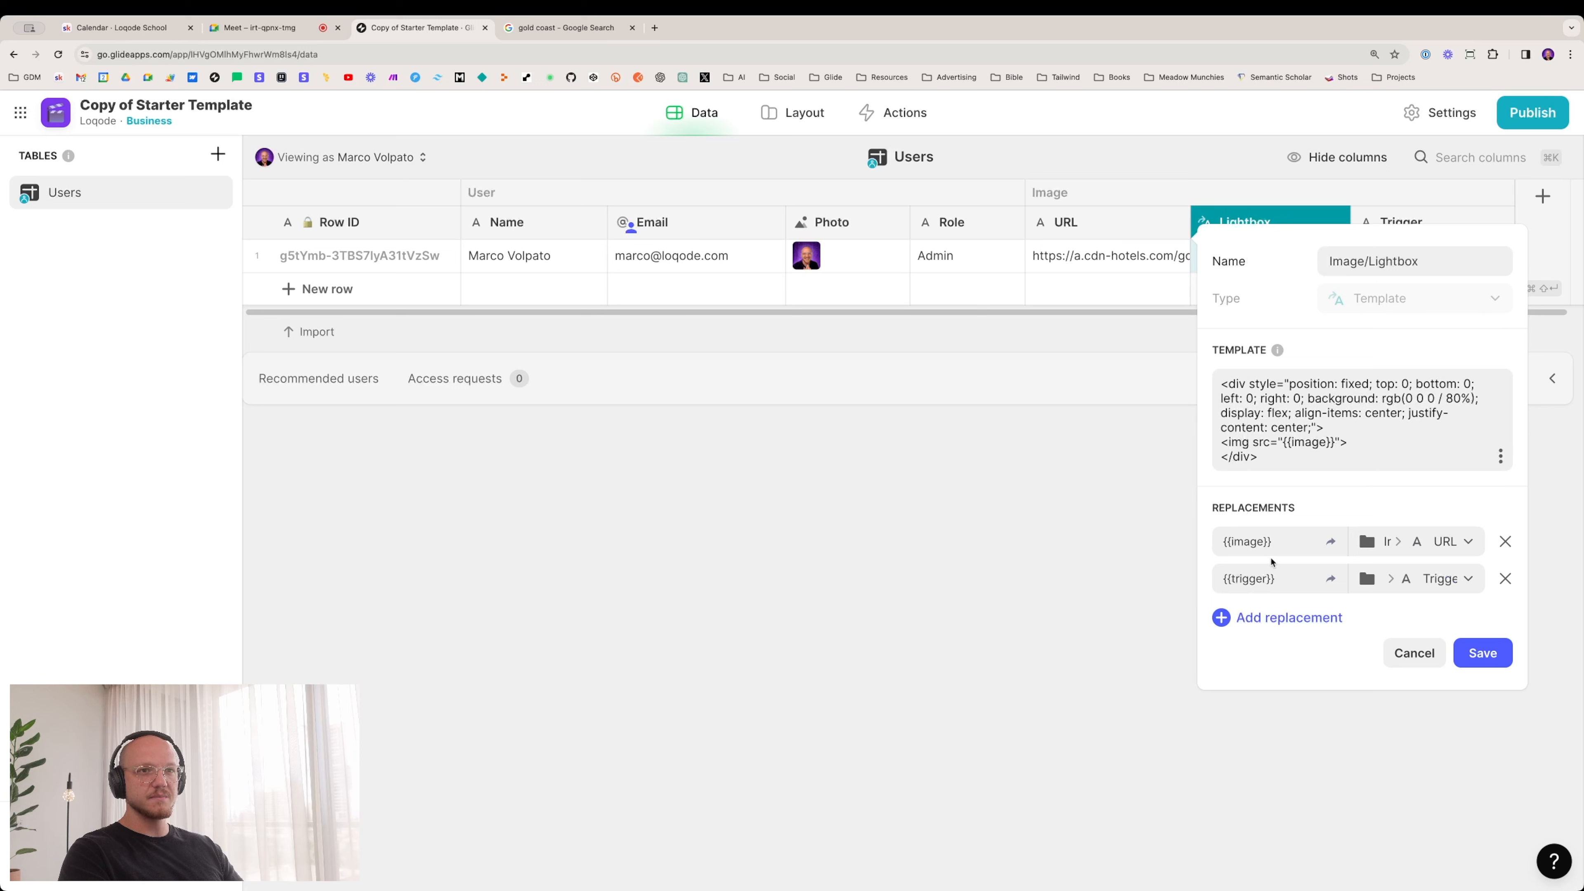
# Step: Replace the flex value of the div's display property with the {{trigger}} placeholder and save the template column
pyautogui.moveTo(1282, 582); pyautogui.dragTo(1198, 590)
pyautogui.press('super+c')
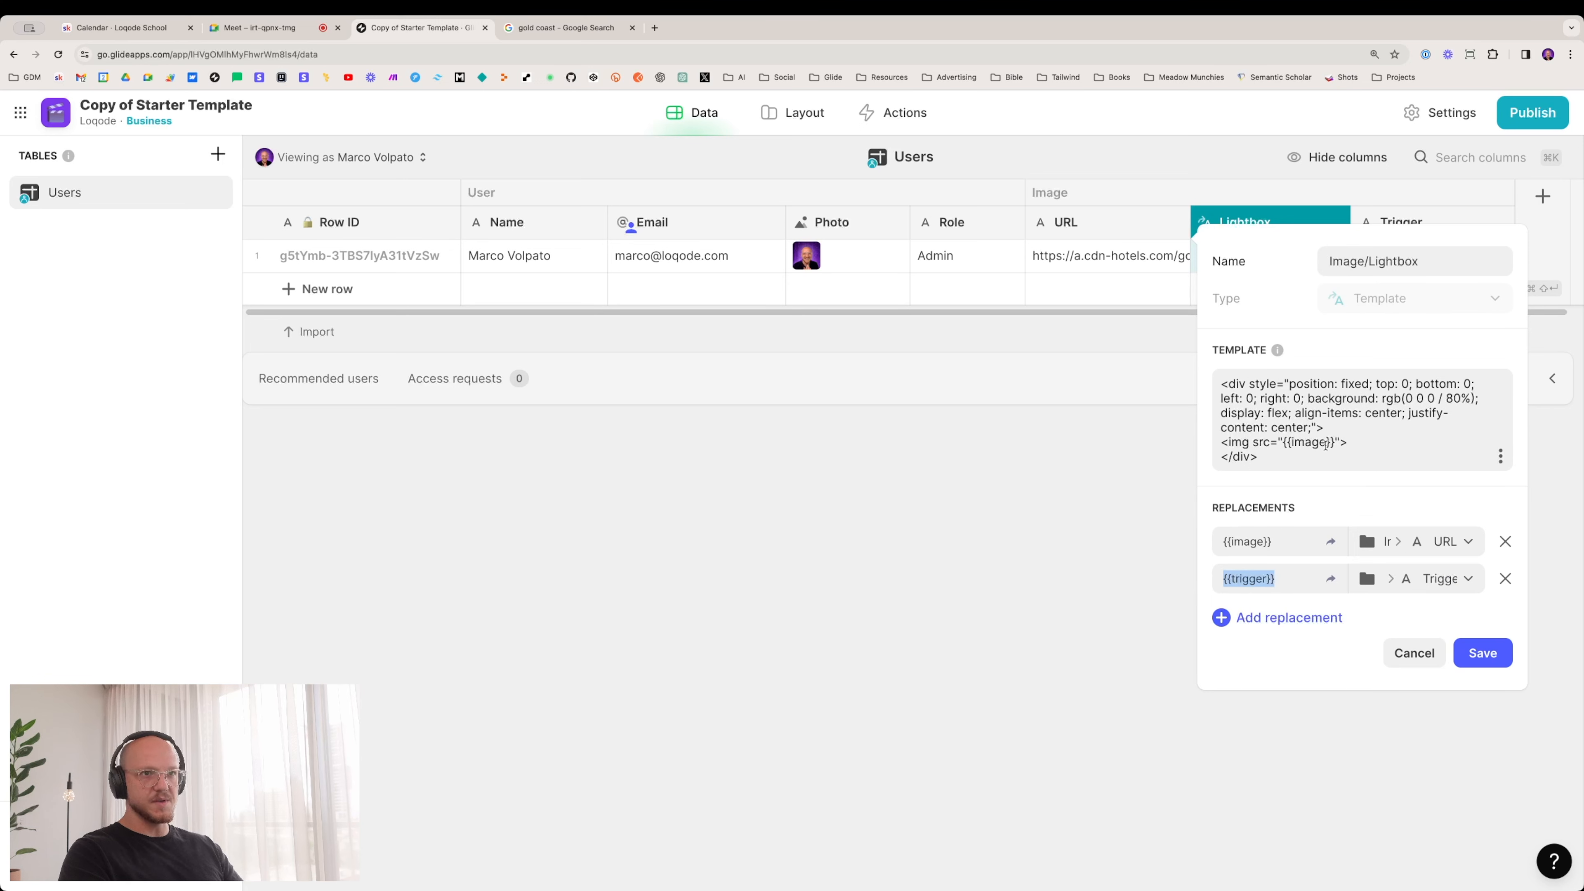
pyautogui.doubleClick(1276, 414)
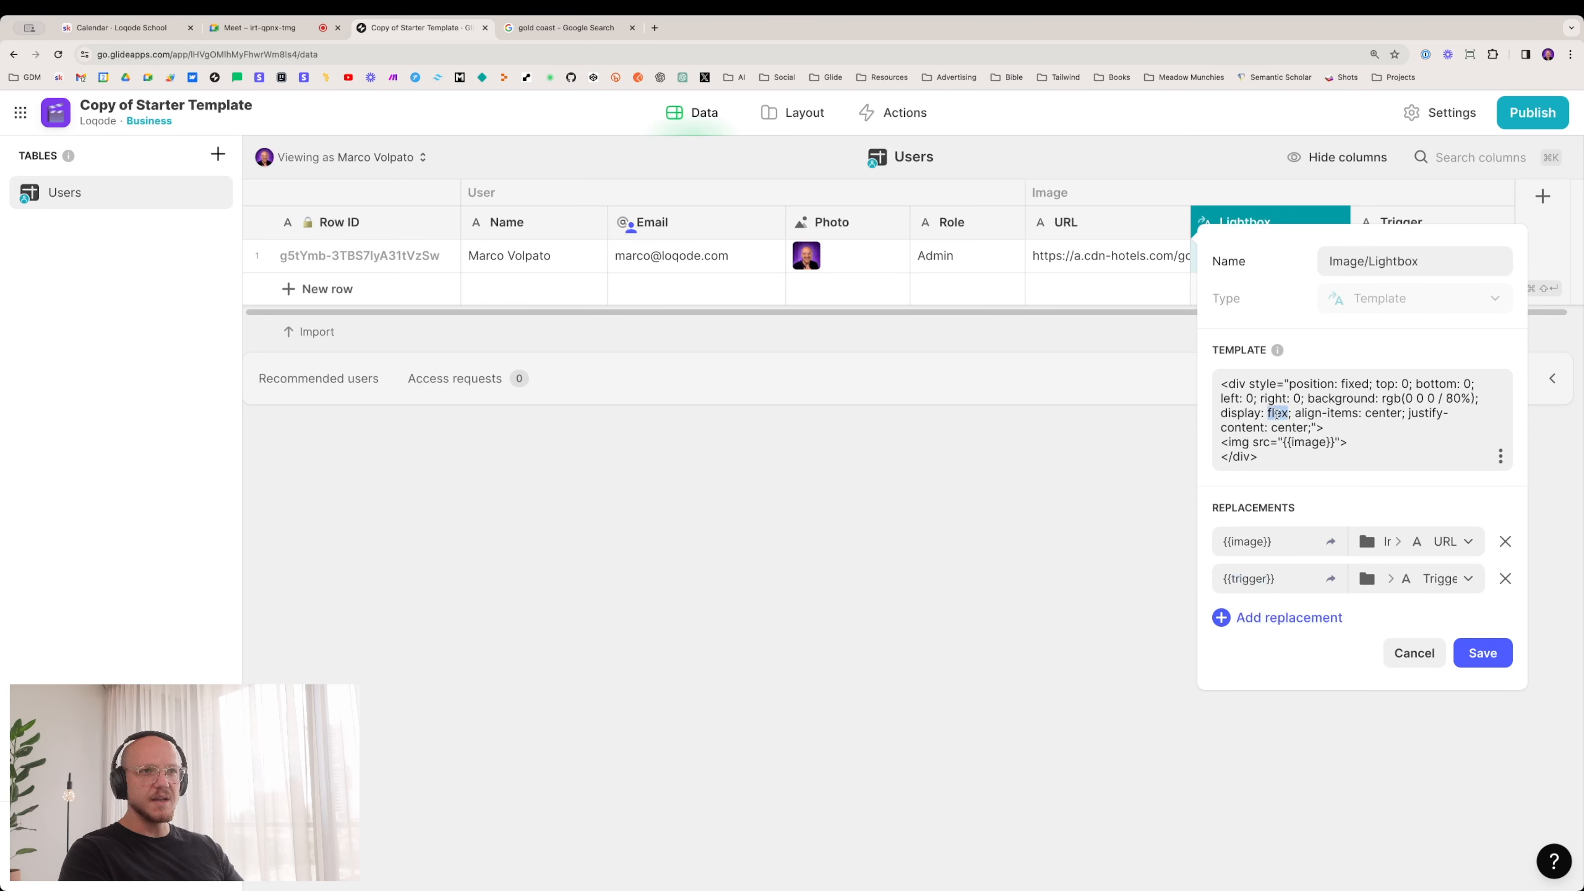
pyautogui.press('super+v')
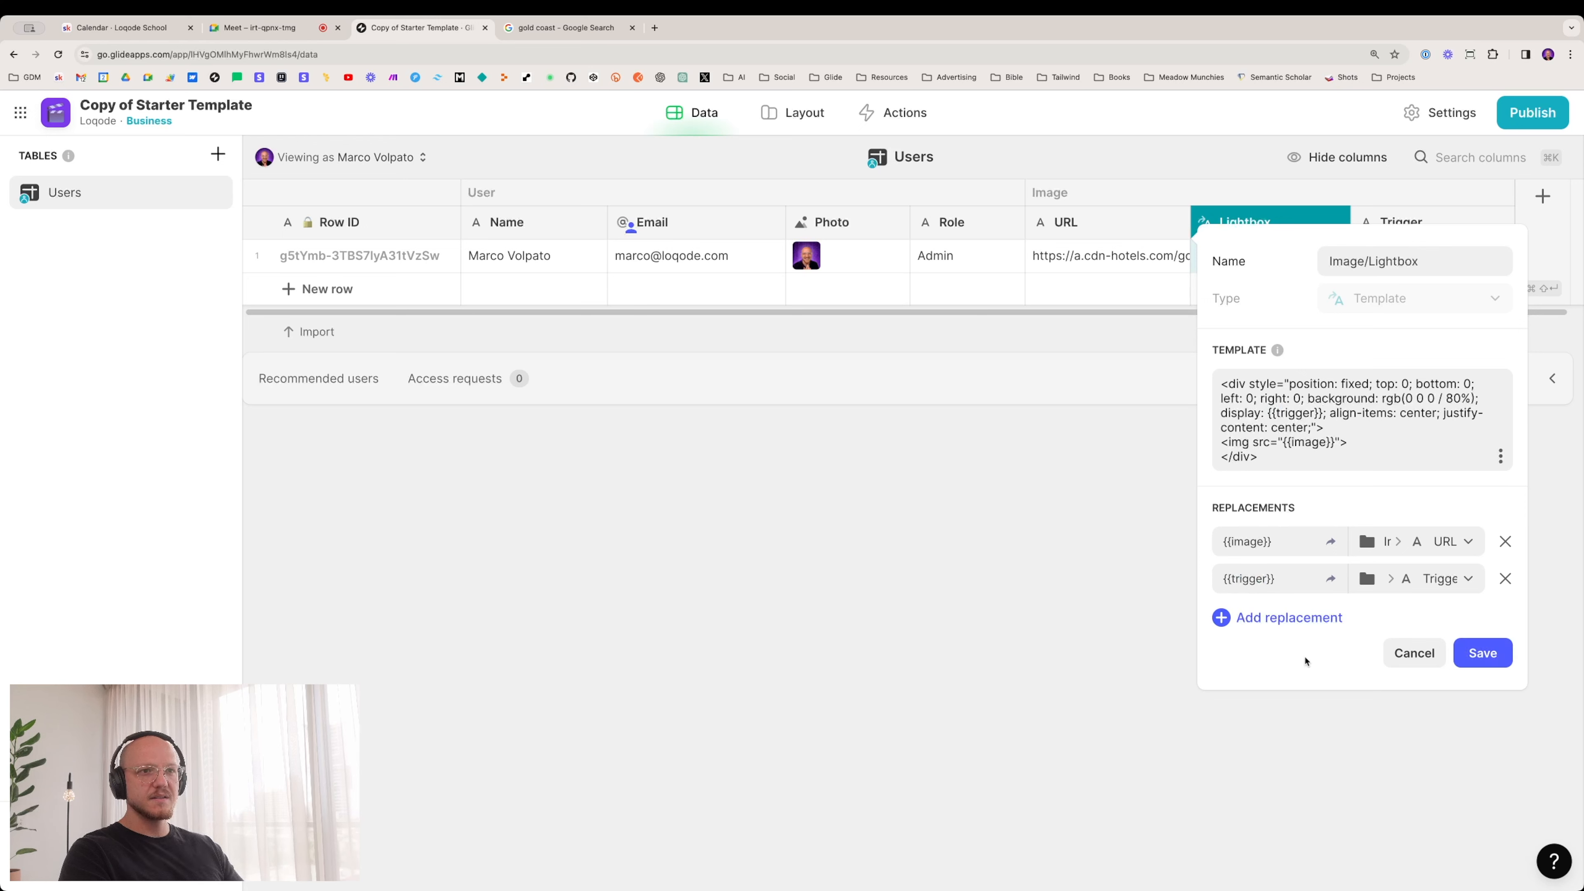
pyautogui.click(1482, 653)
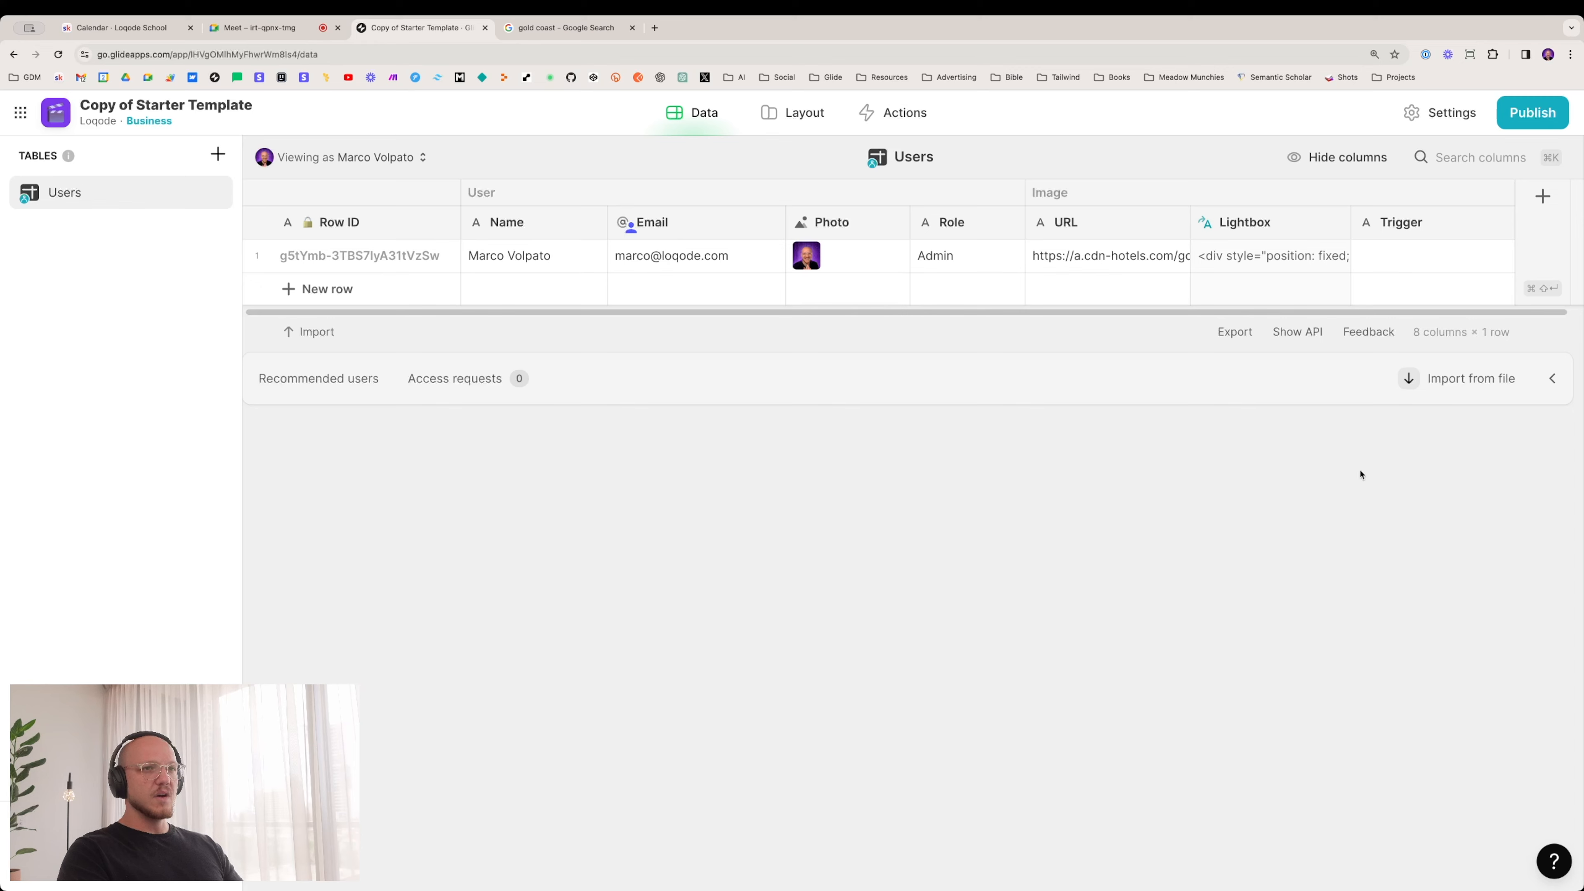
# Step: Check the lightbox in the layout preview, and enter flex in the Trigger cell of the first row of the Users table
pyautogui.click(813, 117)
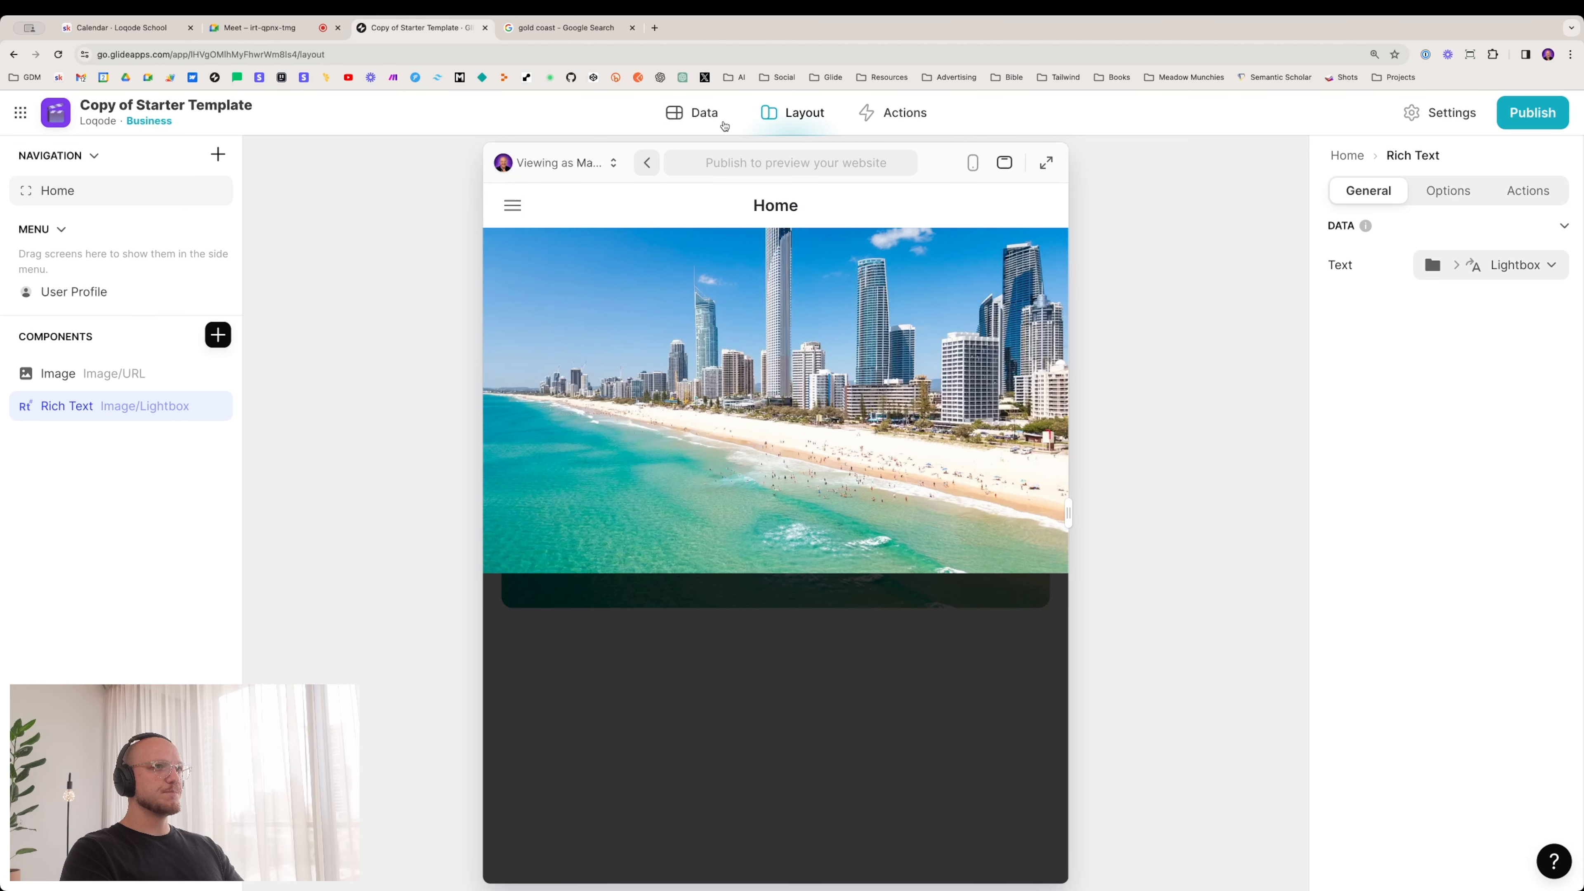
pyautogui.click(711, 119)
pyautogui.click(1429, 260)
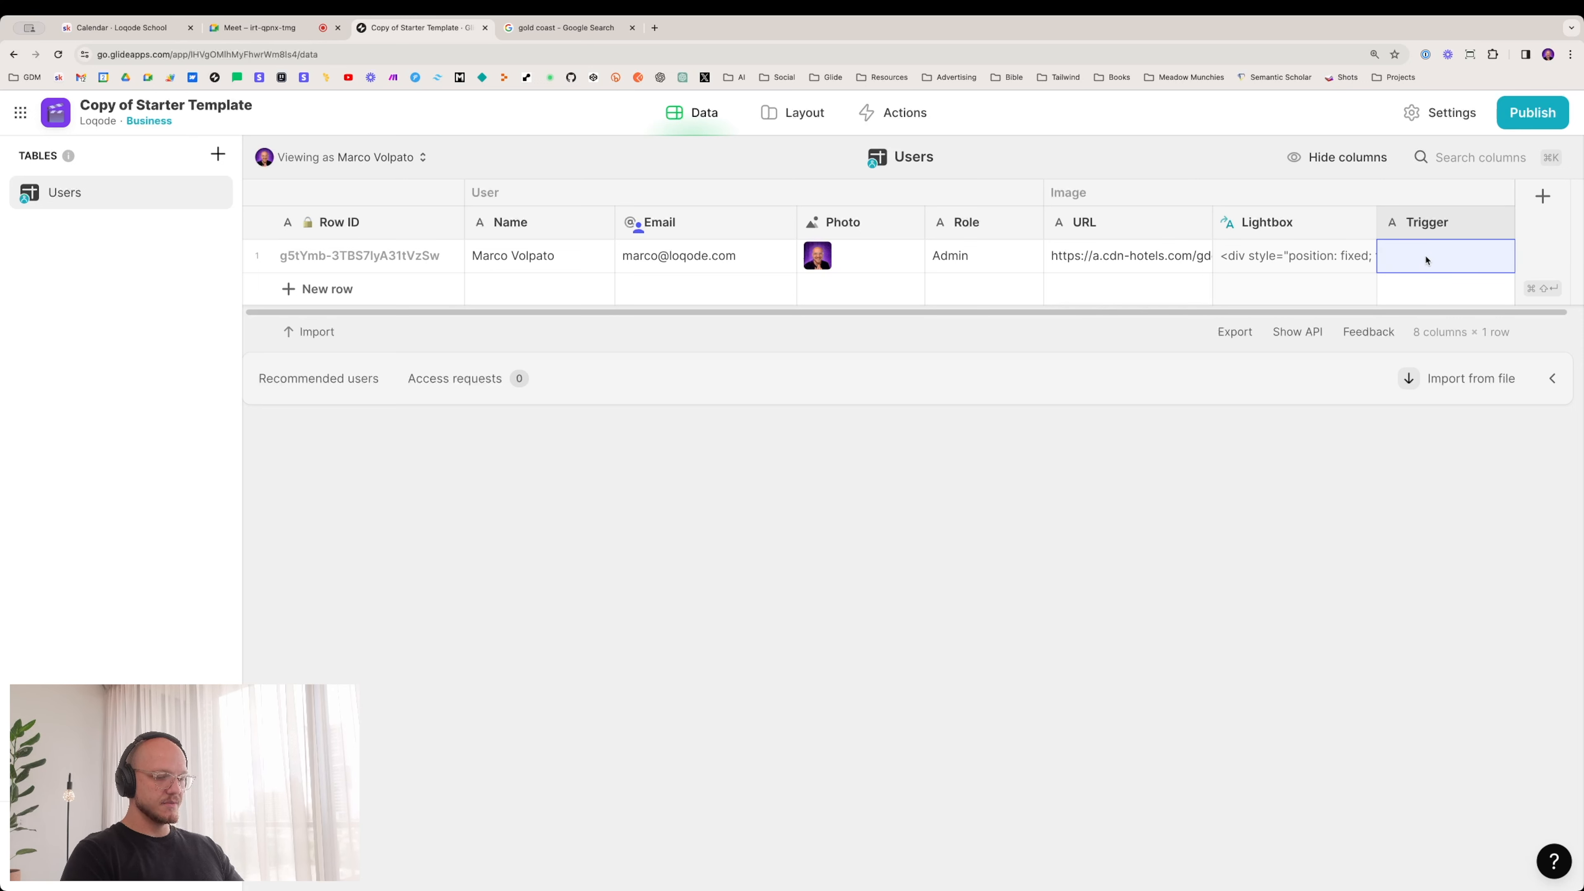
pyautogui.write('flex')
pyautogui.press('Return')
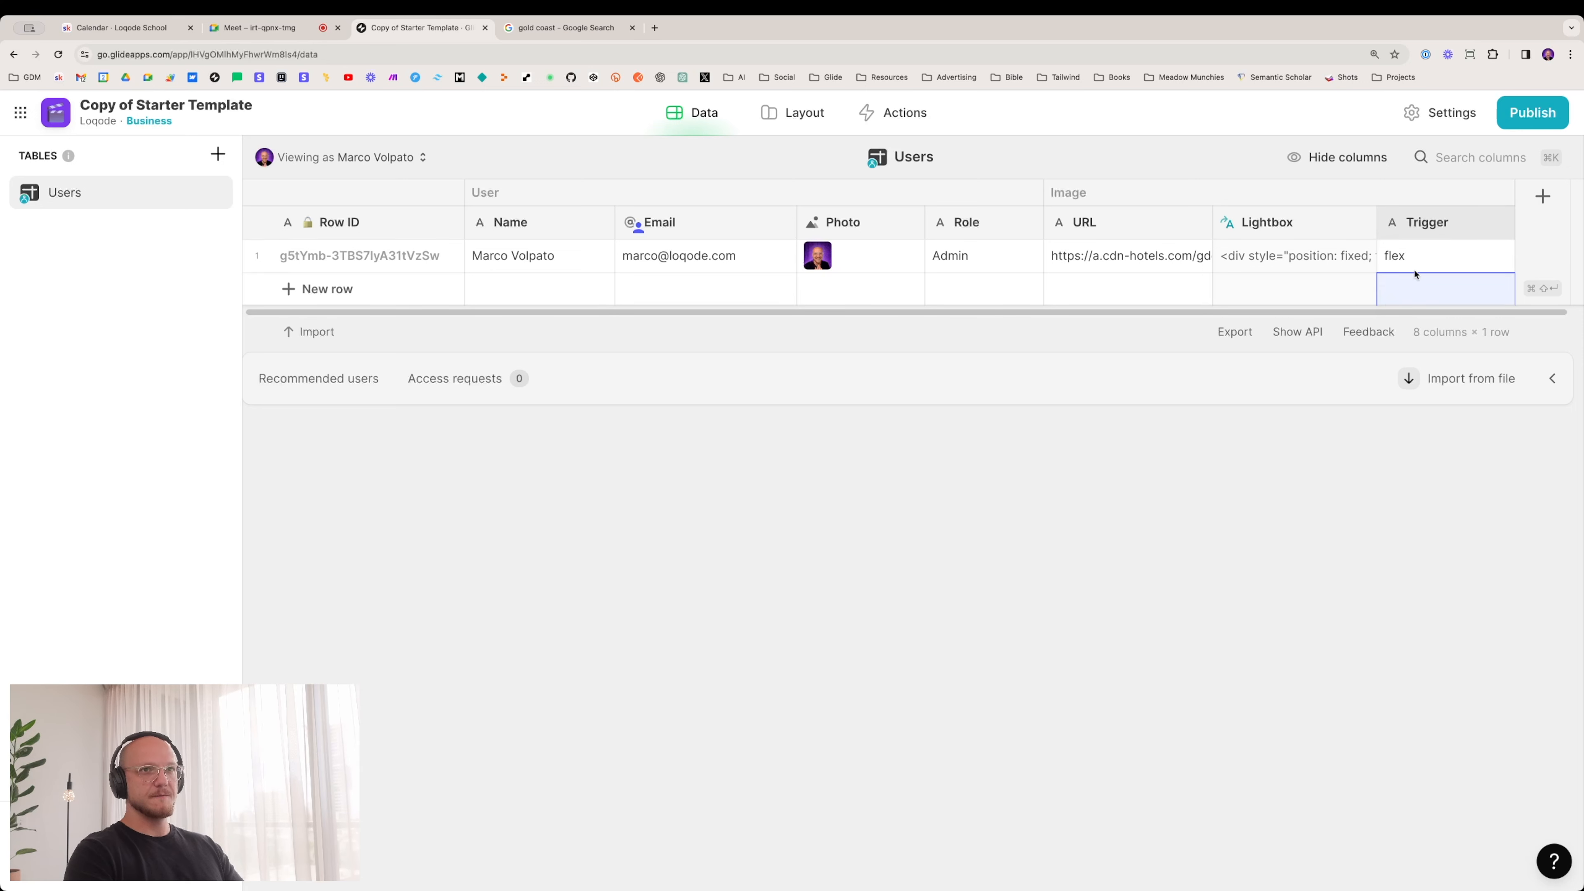
# Step: Inspect the HTML in the first row's Lightbox cell, checking the div's display value against the Trigger cell
pyautogui.click(1303, 255)
pyautogui.click(1304, 256)
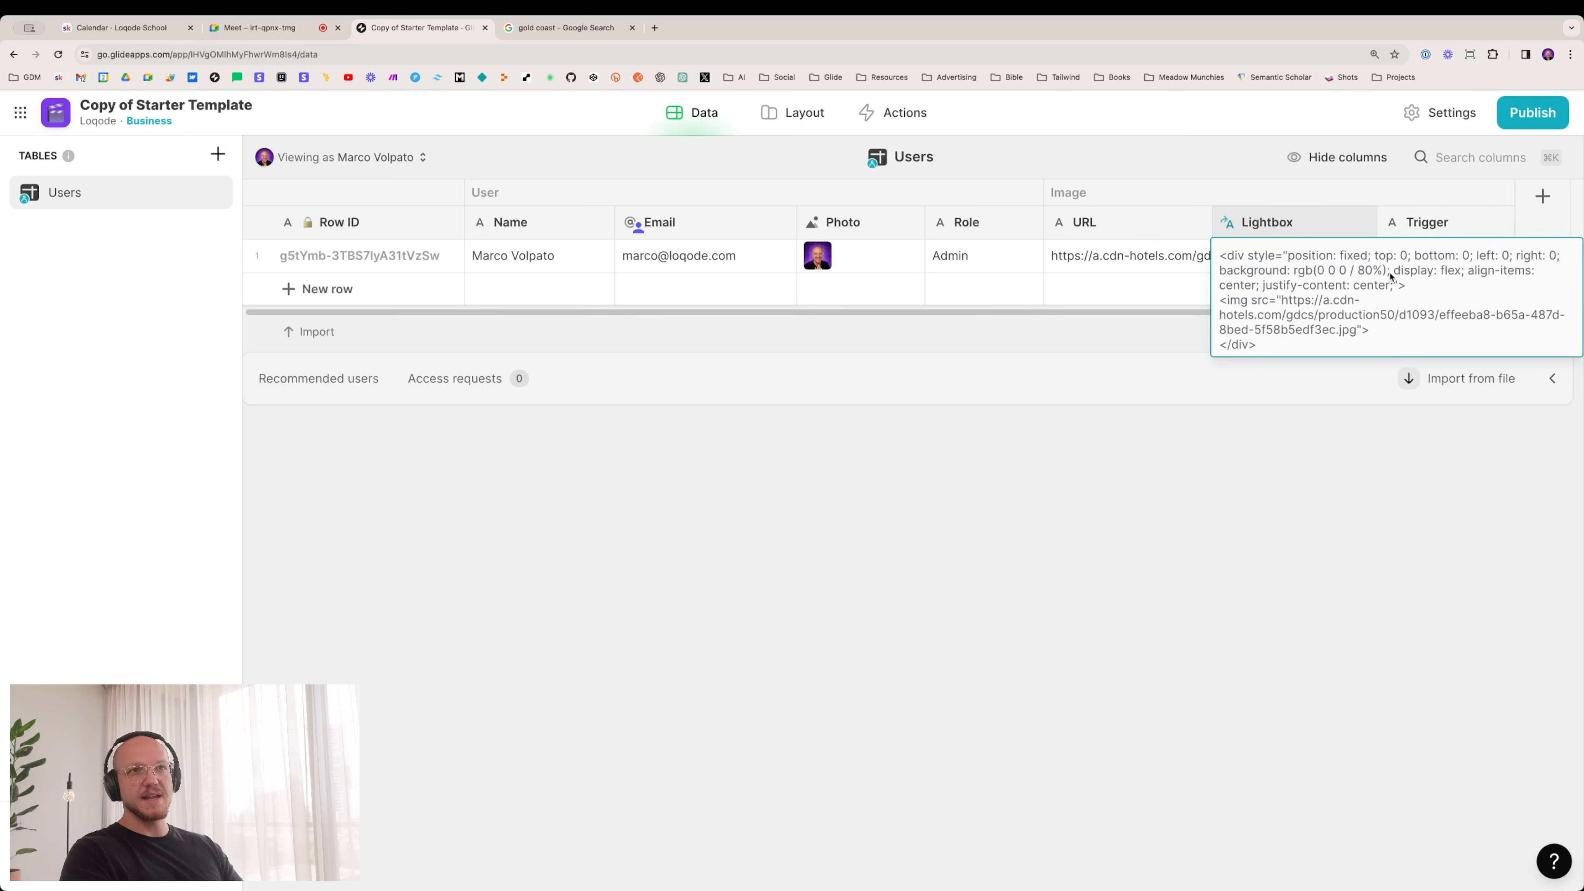
pyautogui.moveTo(1394, 272); pyautogui.dragTo(1460, 272)
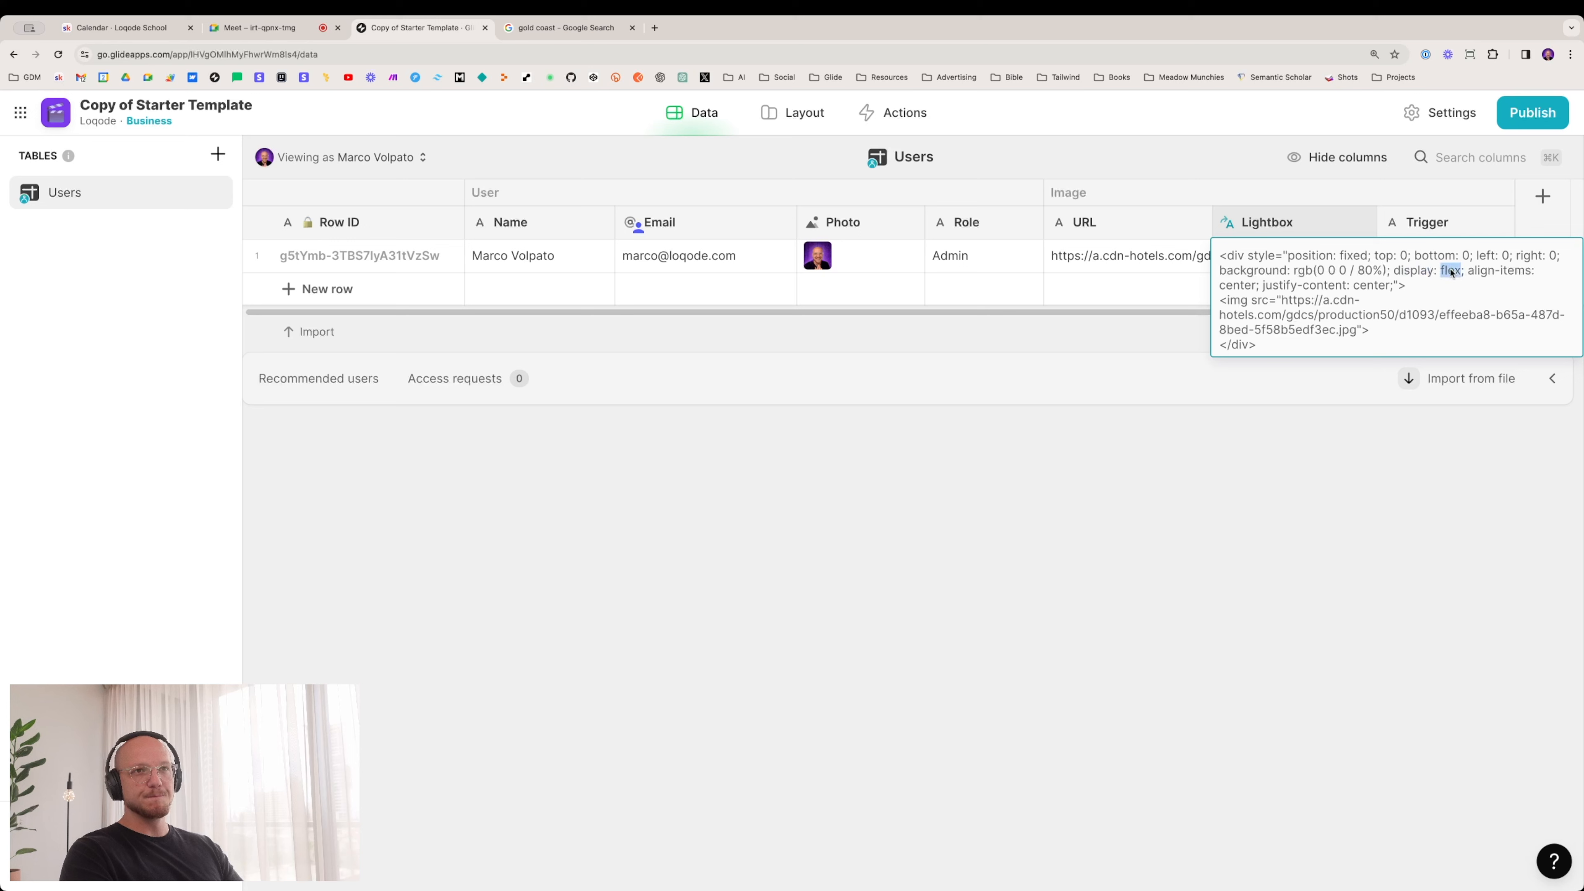
pyautogui.tripleClick(1453, 275)
pyautogui.doubleClick(1450, 275)
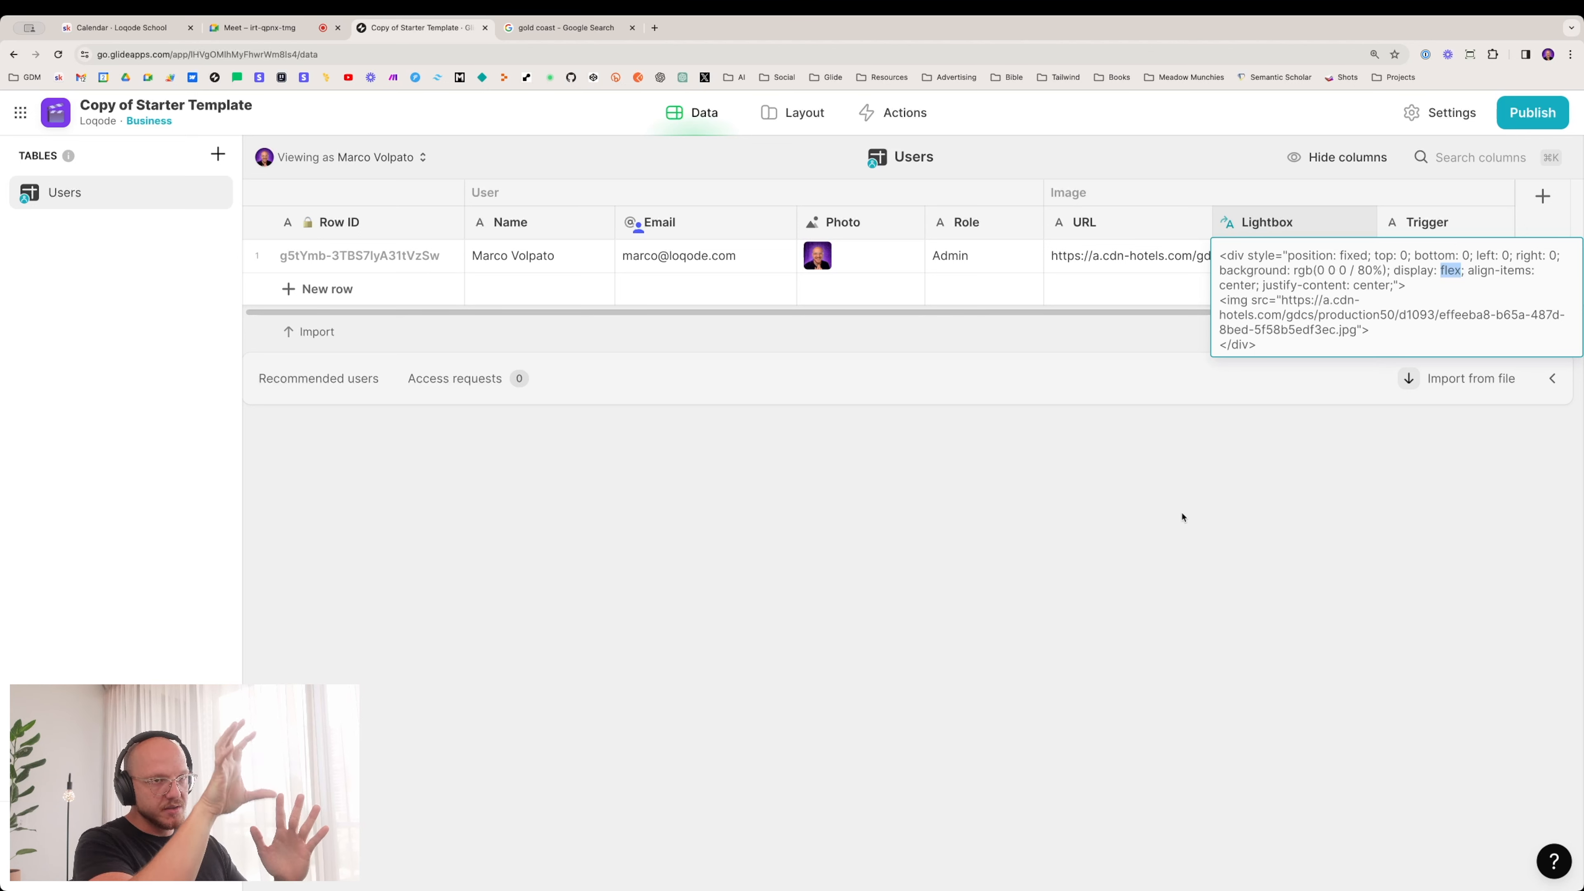
pyautogui.click(1183, 517)
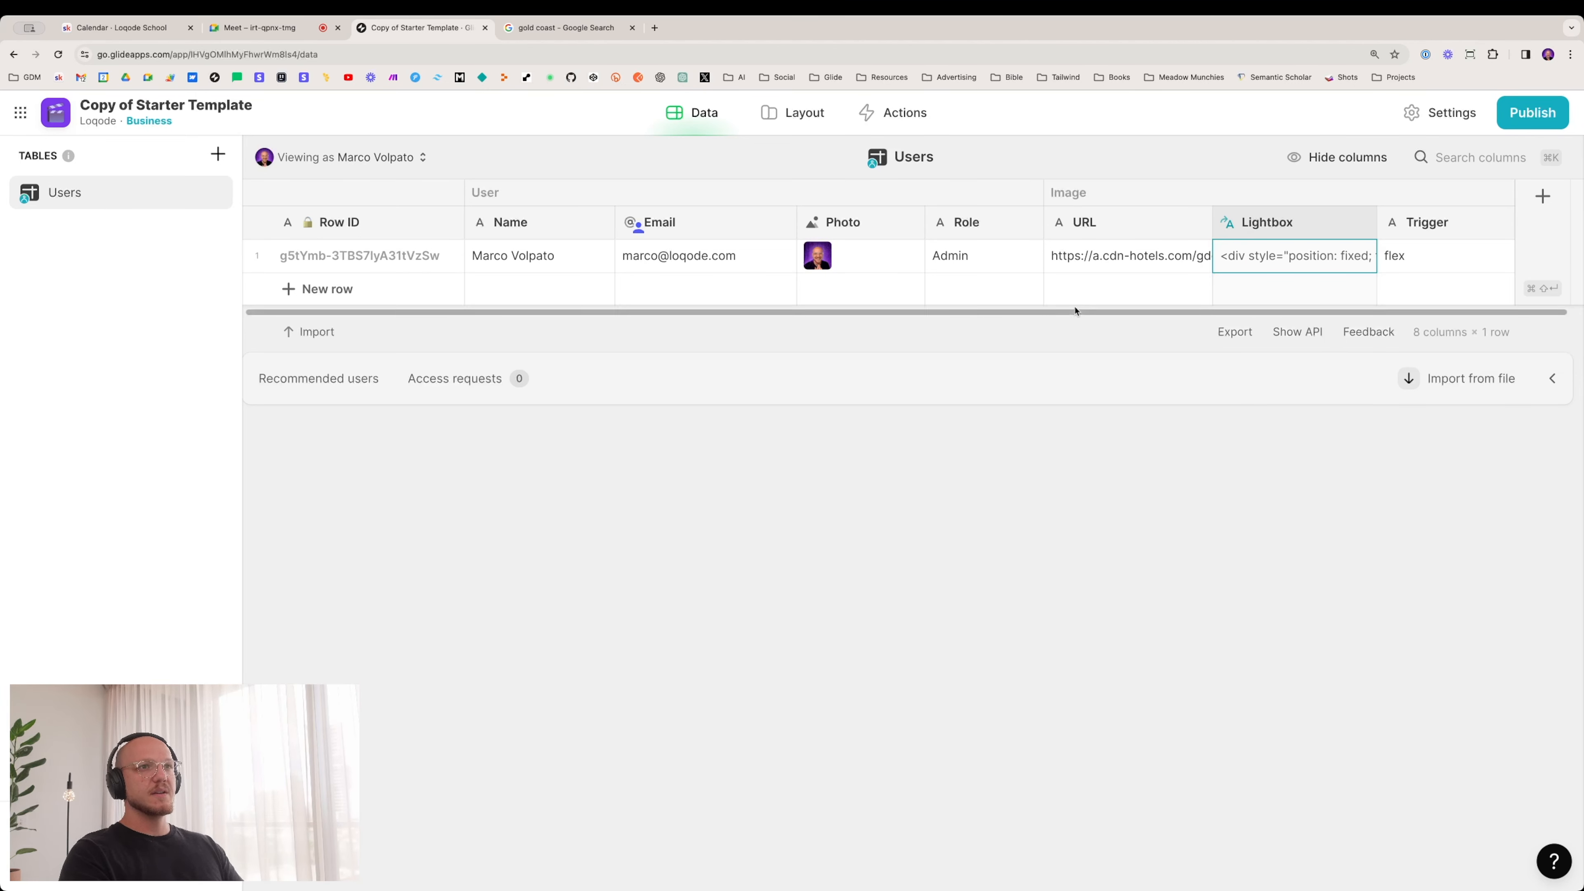
pyautogui.click(1427, 261)
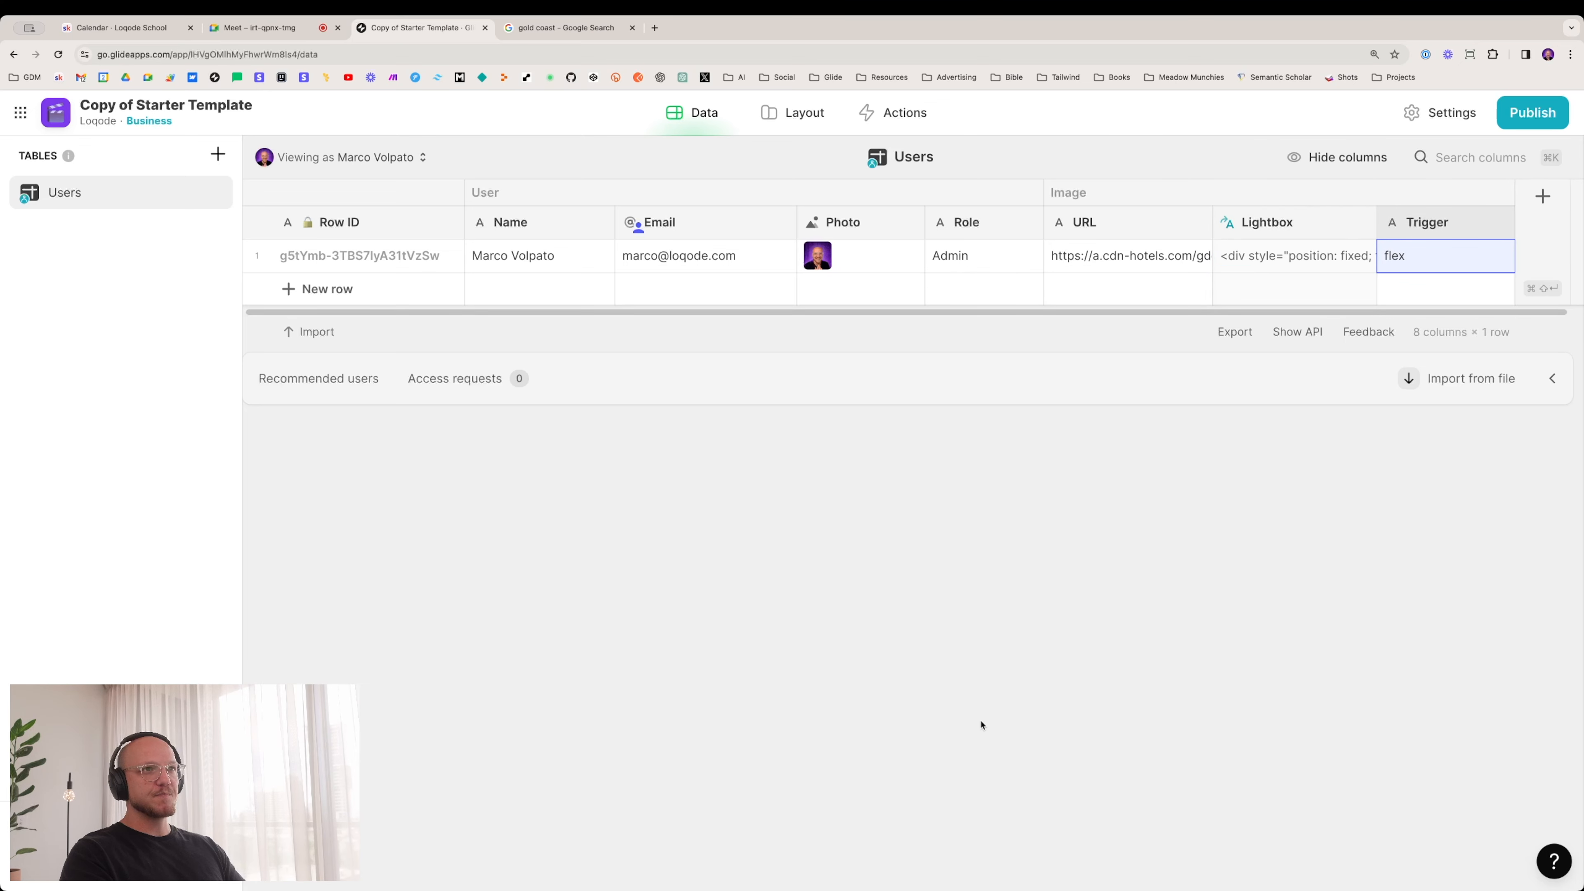
# Step: Give the Rich Text component a Set column values action that sets Image/Trigger to none on this item, and test it in the layout preview
pyautogui.click(798, 114)
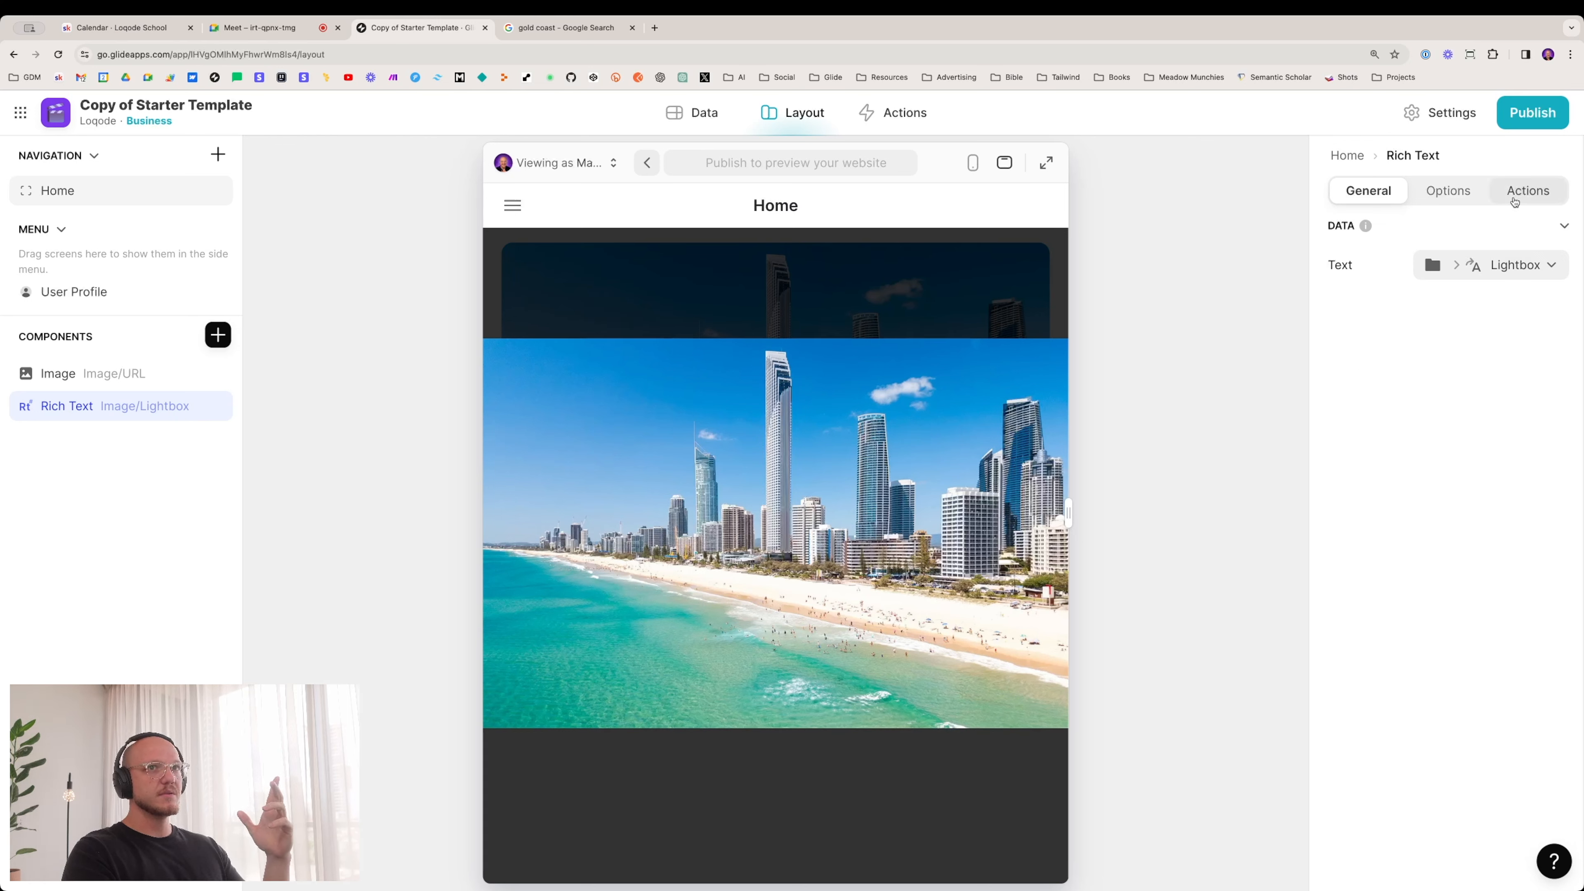
pyautogui.click(1515, 201)
pyautogui.click(1421, 268)
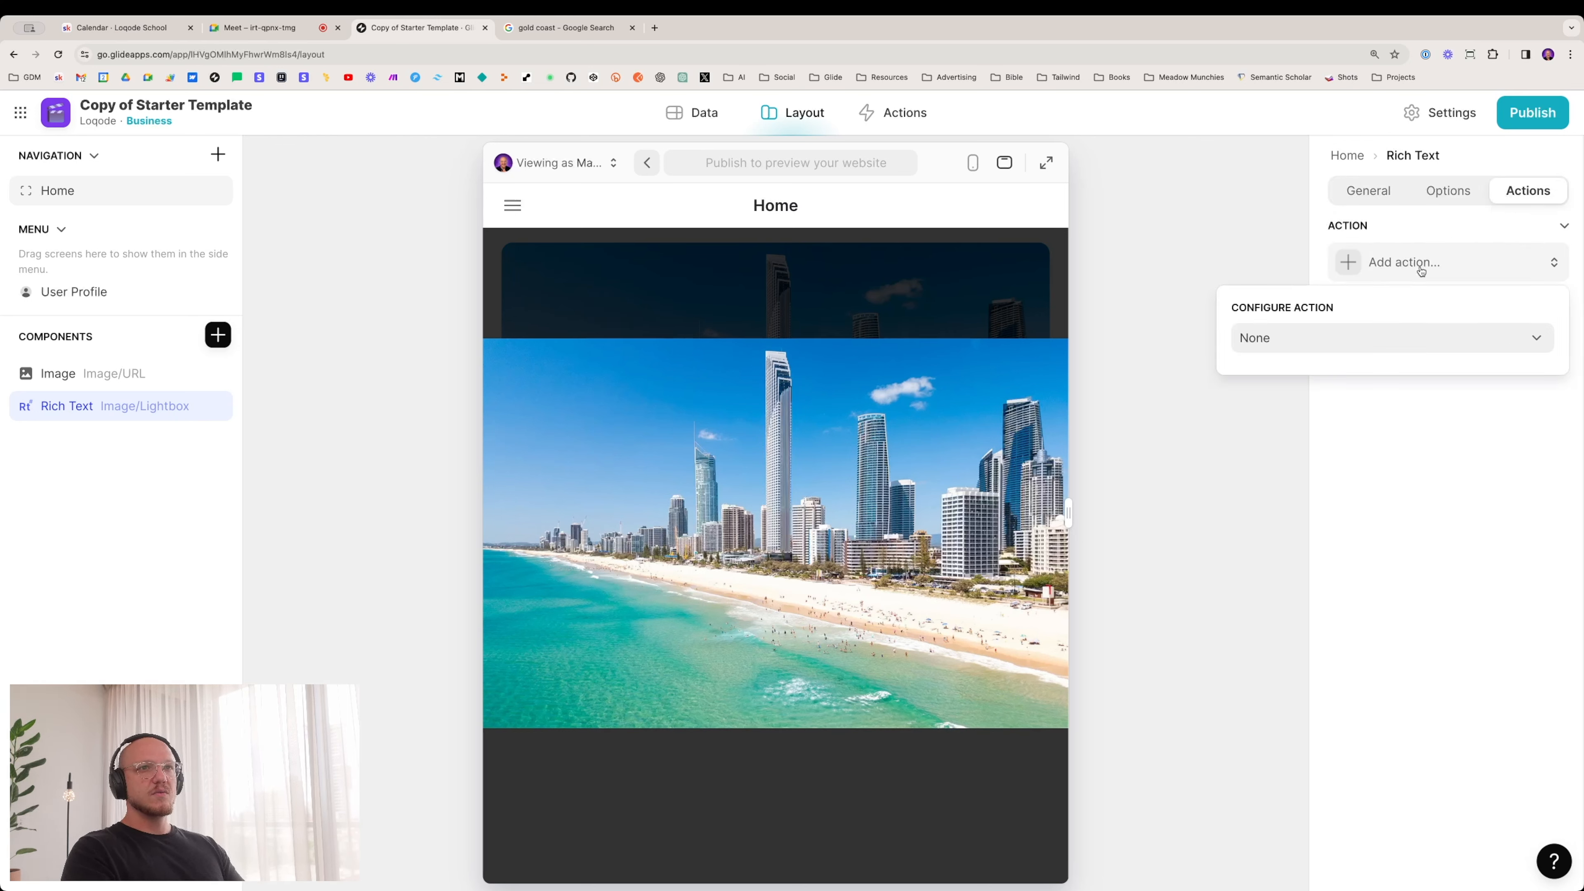
pyautogui.click(1359, 339)
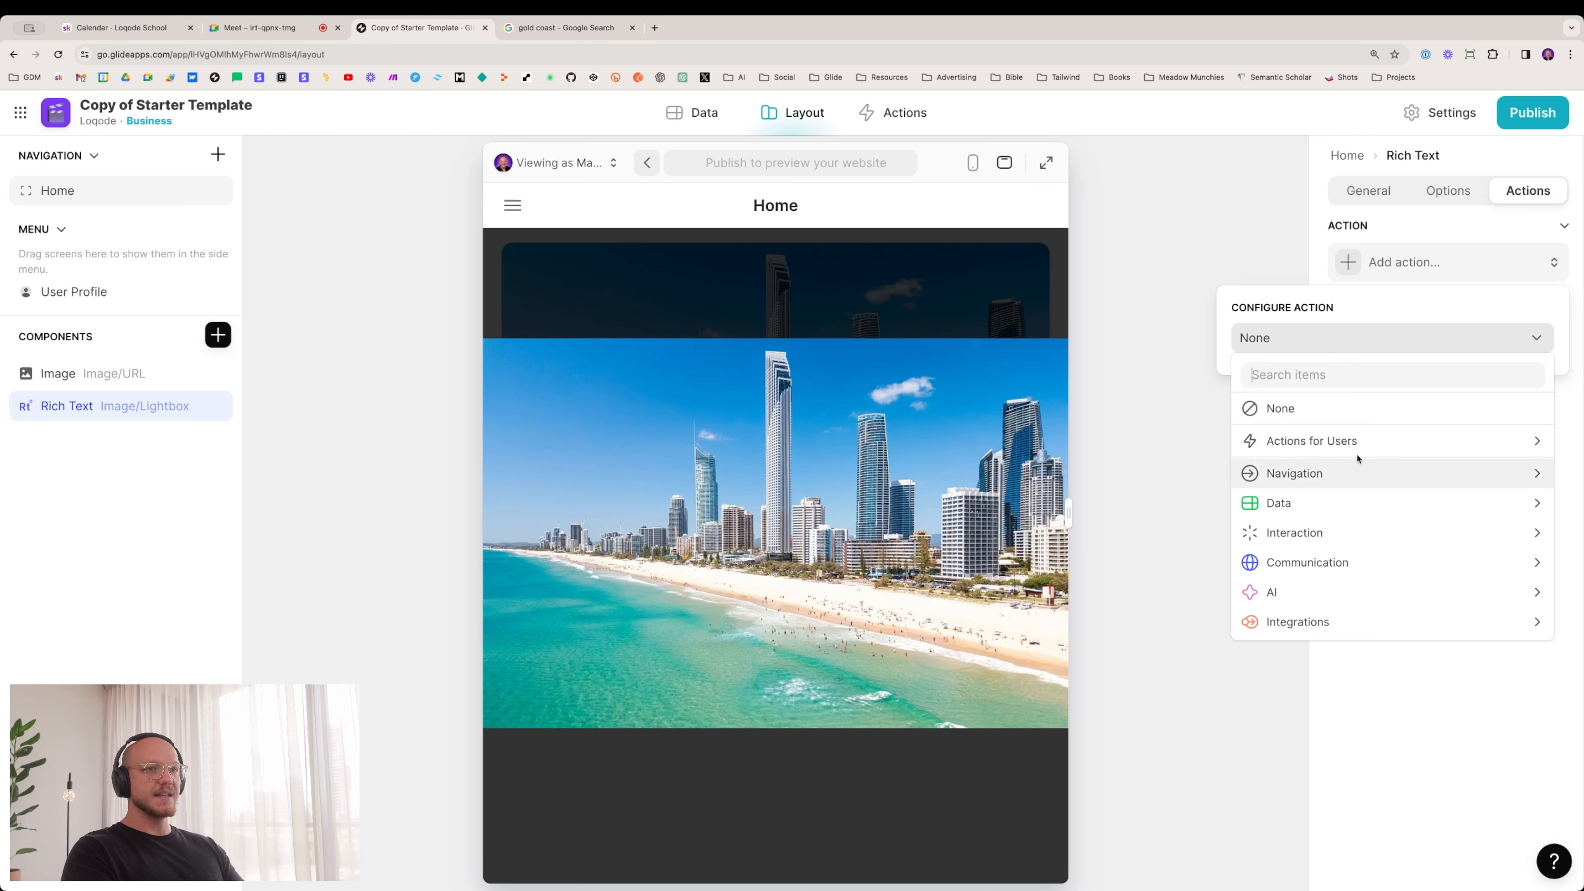
pyautogui.moveTo(1352, 443)
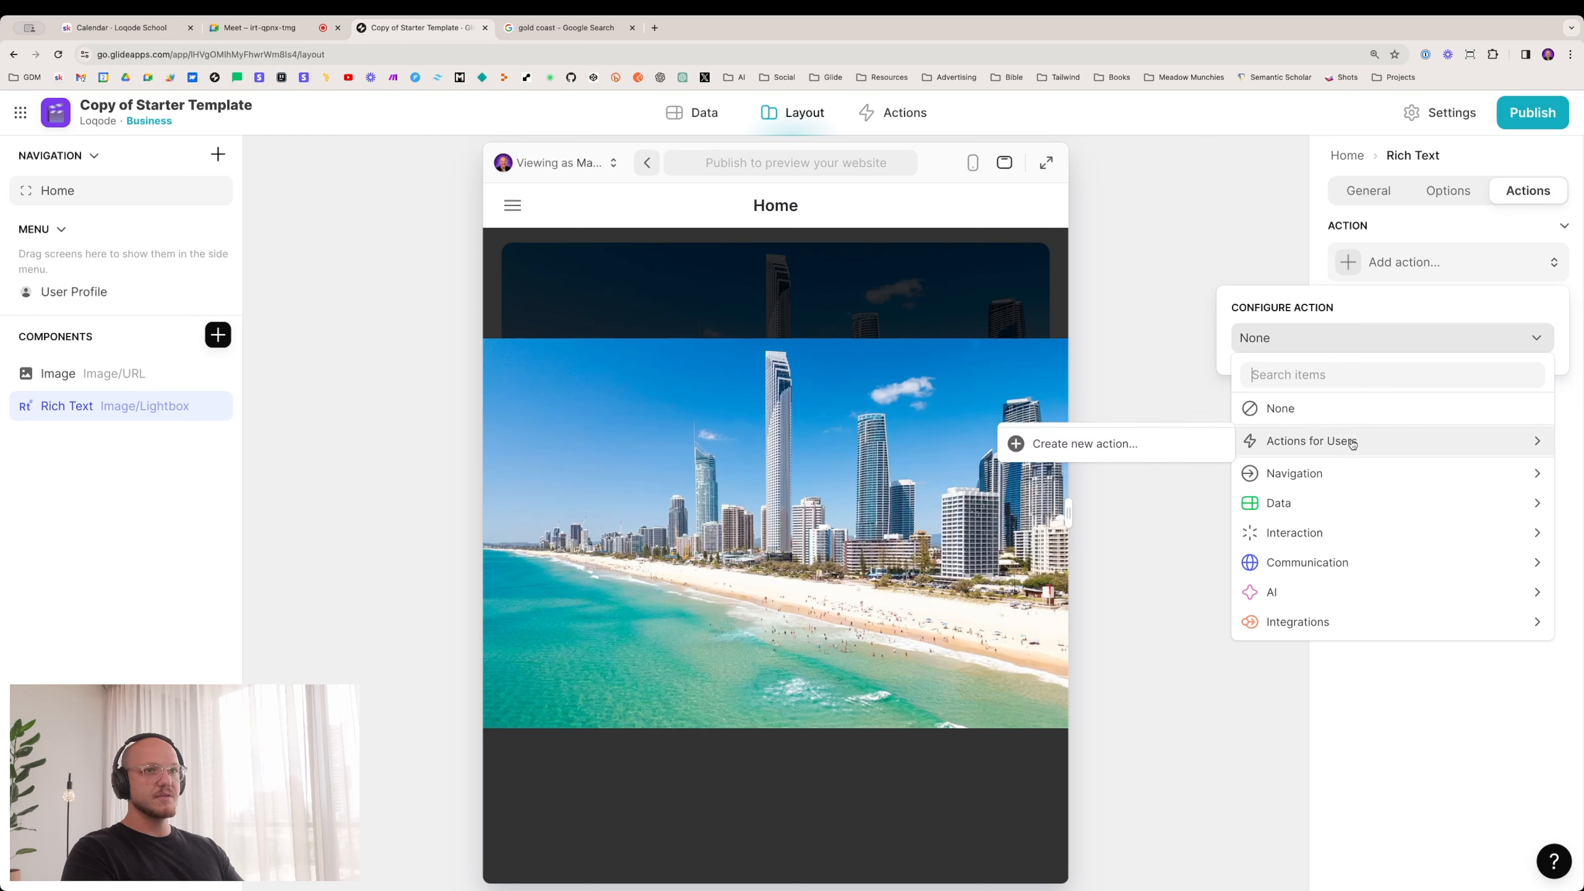
pyautogui.moveTo(1333, 509)
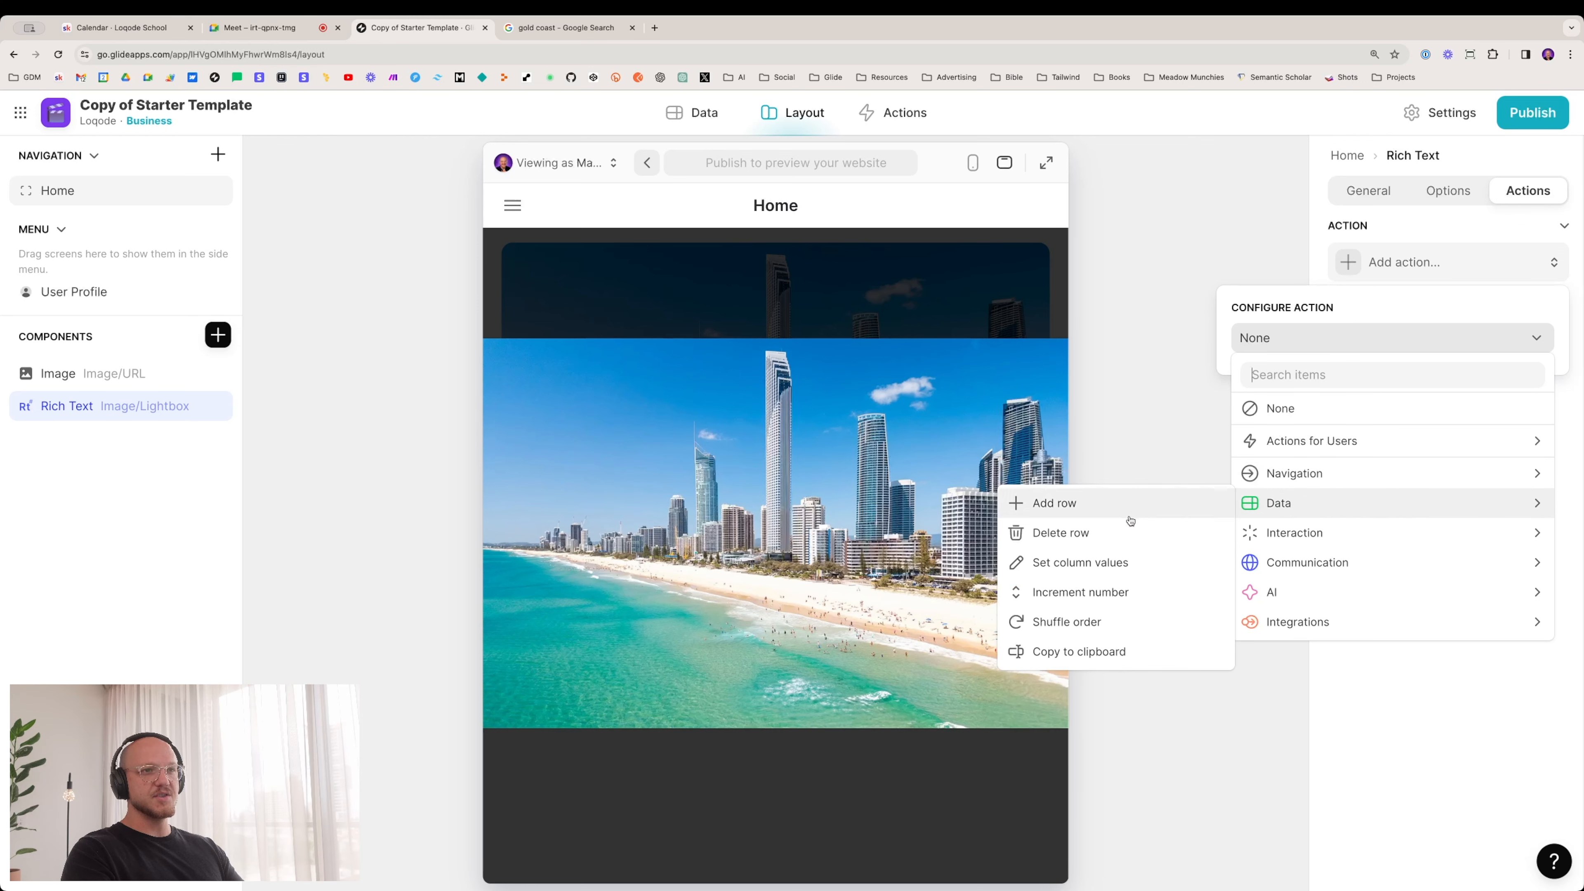
pyautogui.click(1111, 565)
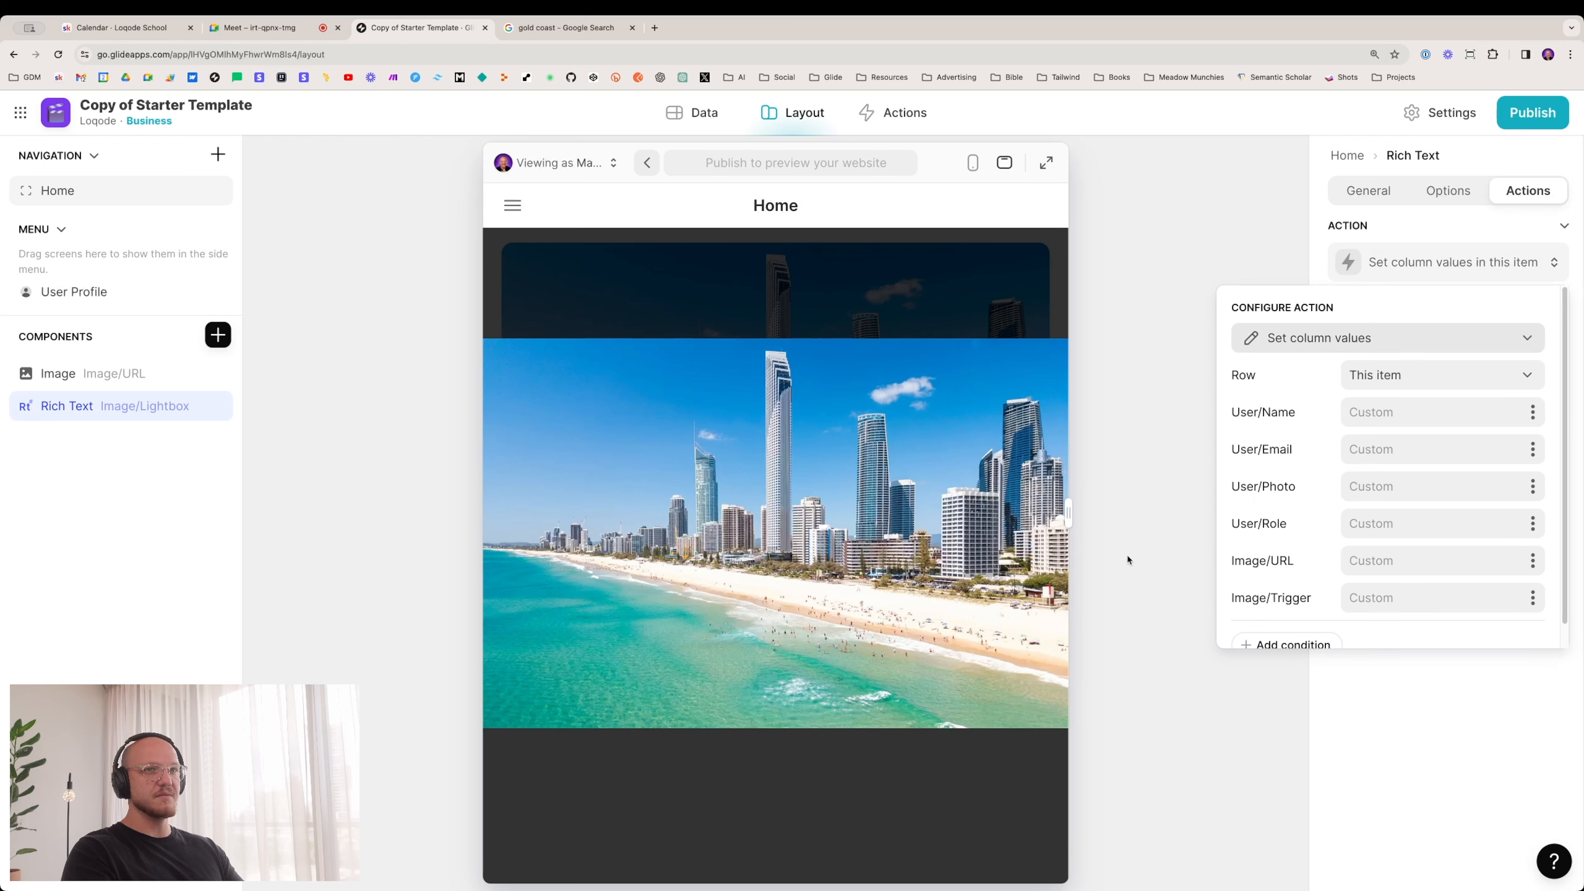
pyautogui.click(1372, 590)
pyautogui.write('no')
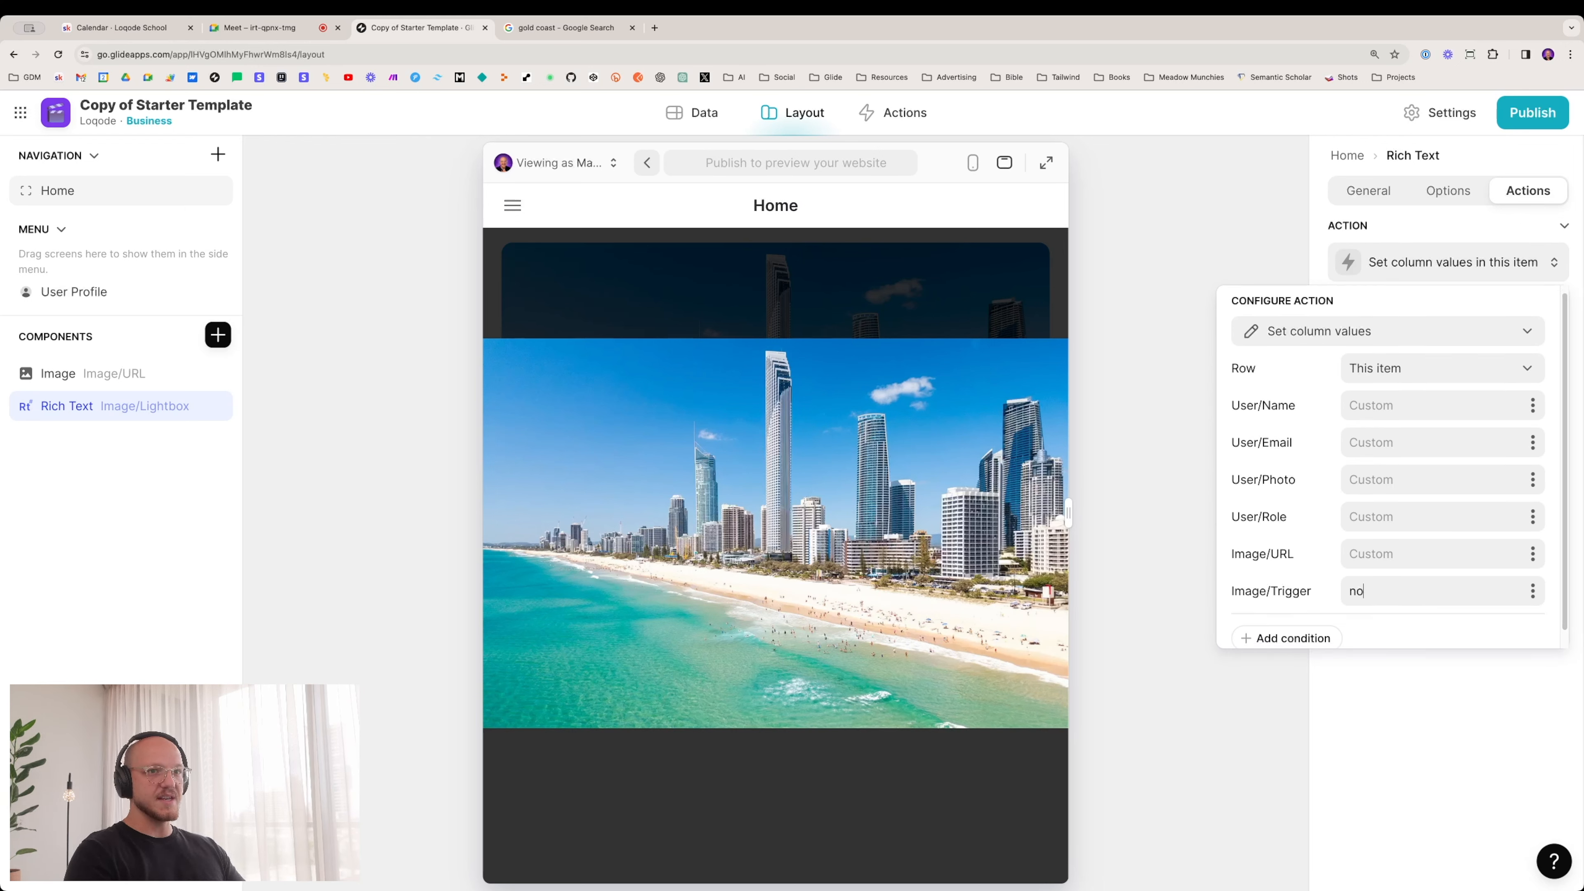
pyautogui.write('ne')
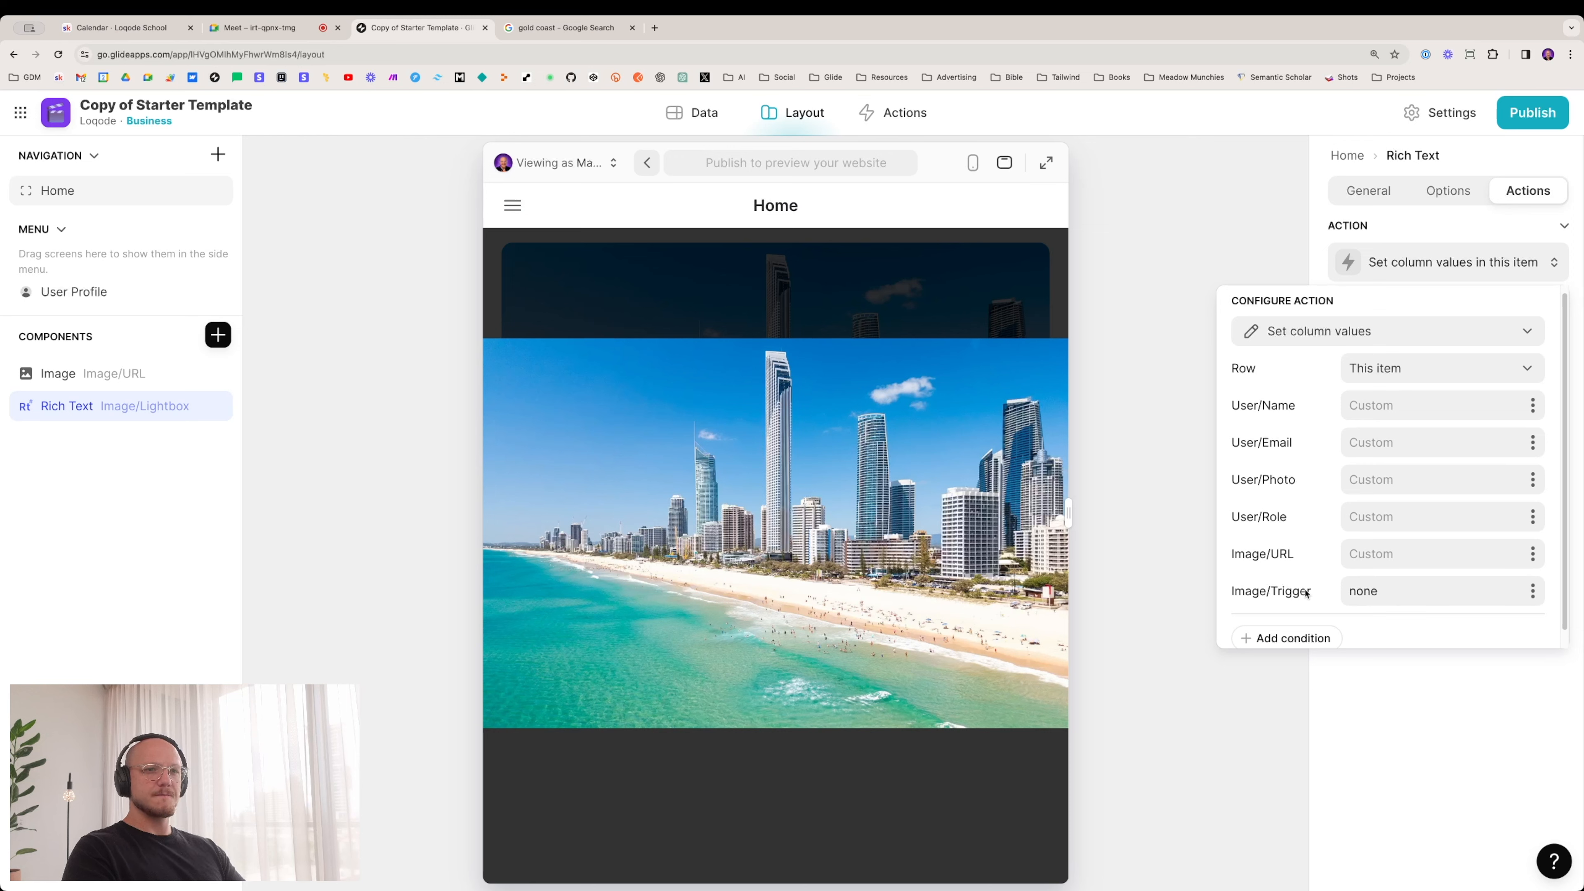
pyautogui.click(1430, 723)
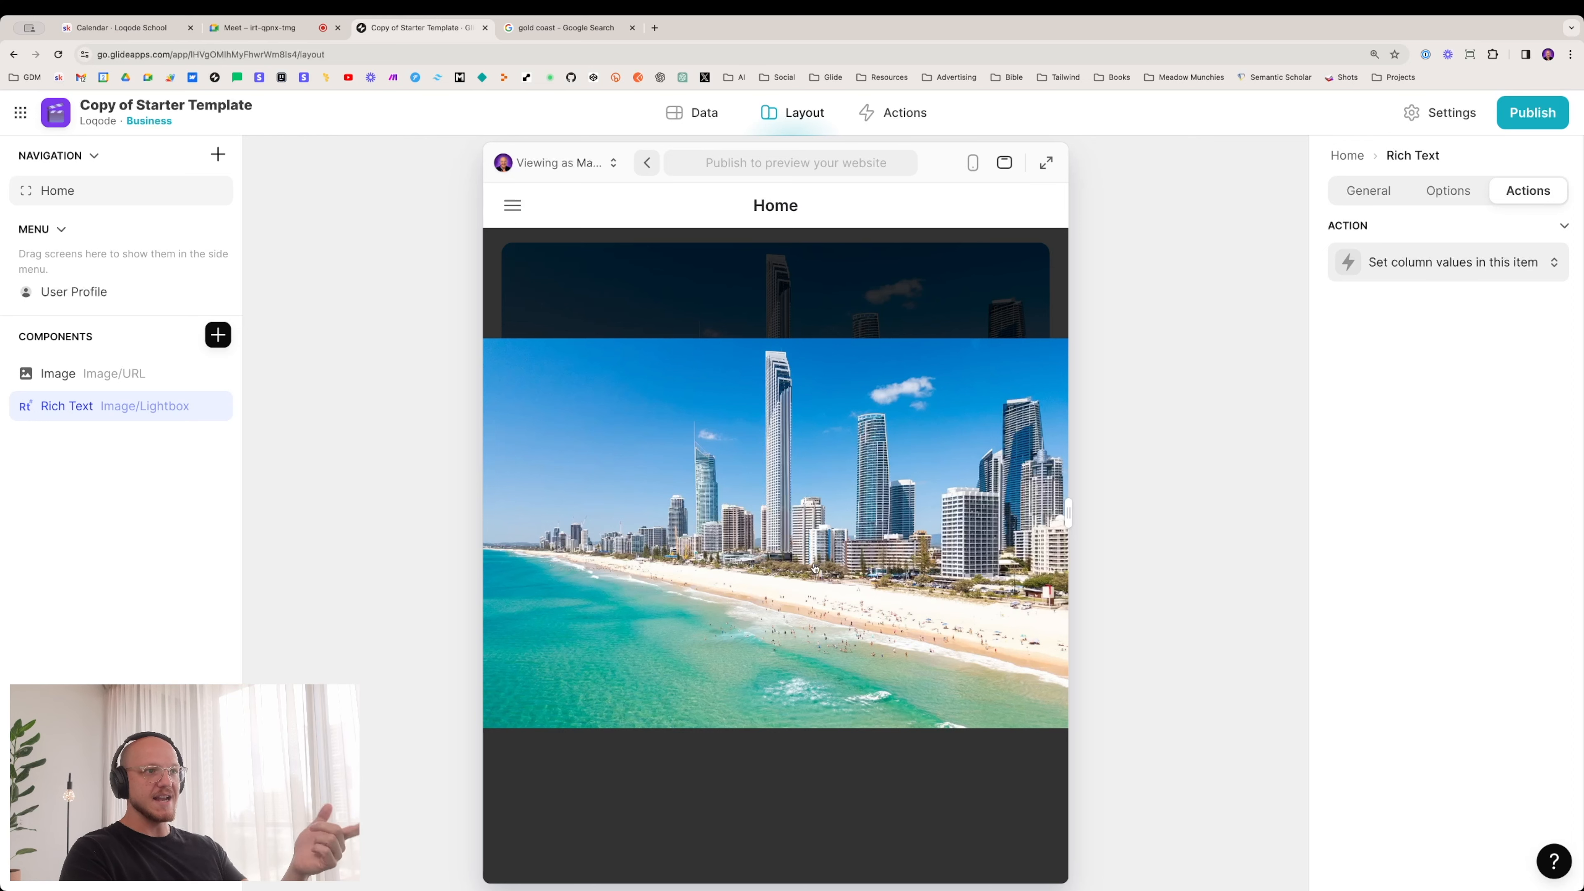
pyautogui.click(824, 555)
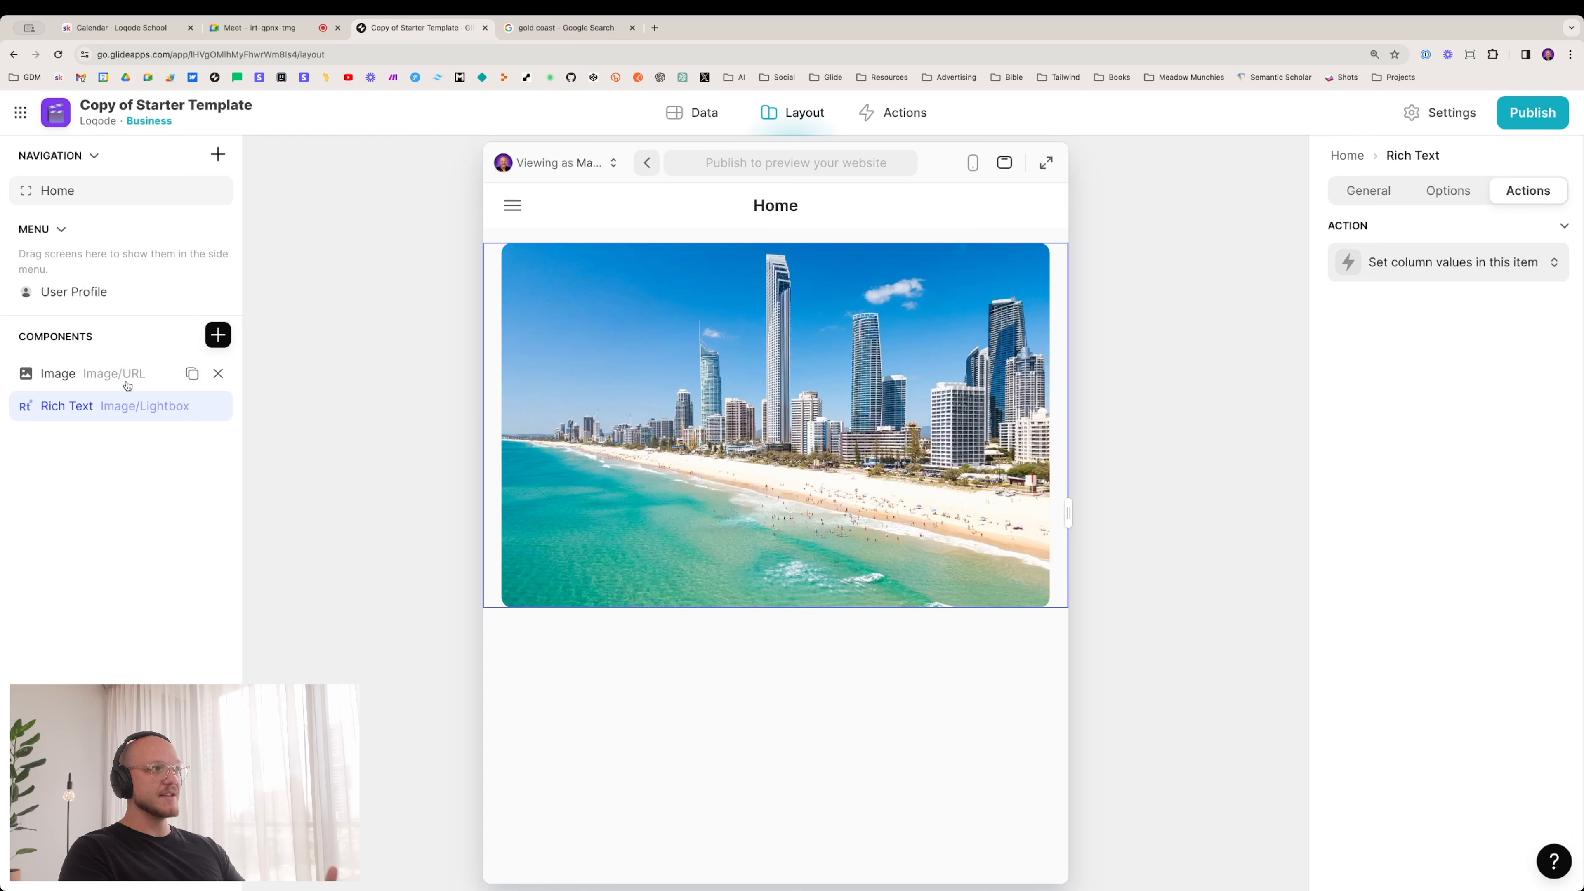
# Step: Give the Image component a Set column values action that sets Image/Trigger to flex on this item
pyautogui.click(175, 373)
pyautogui.click(1540, 203)
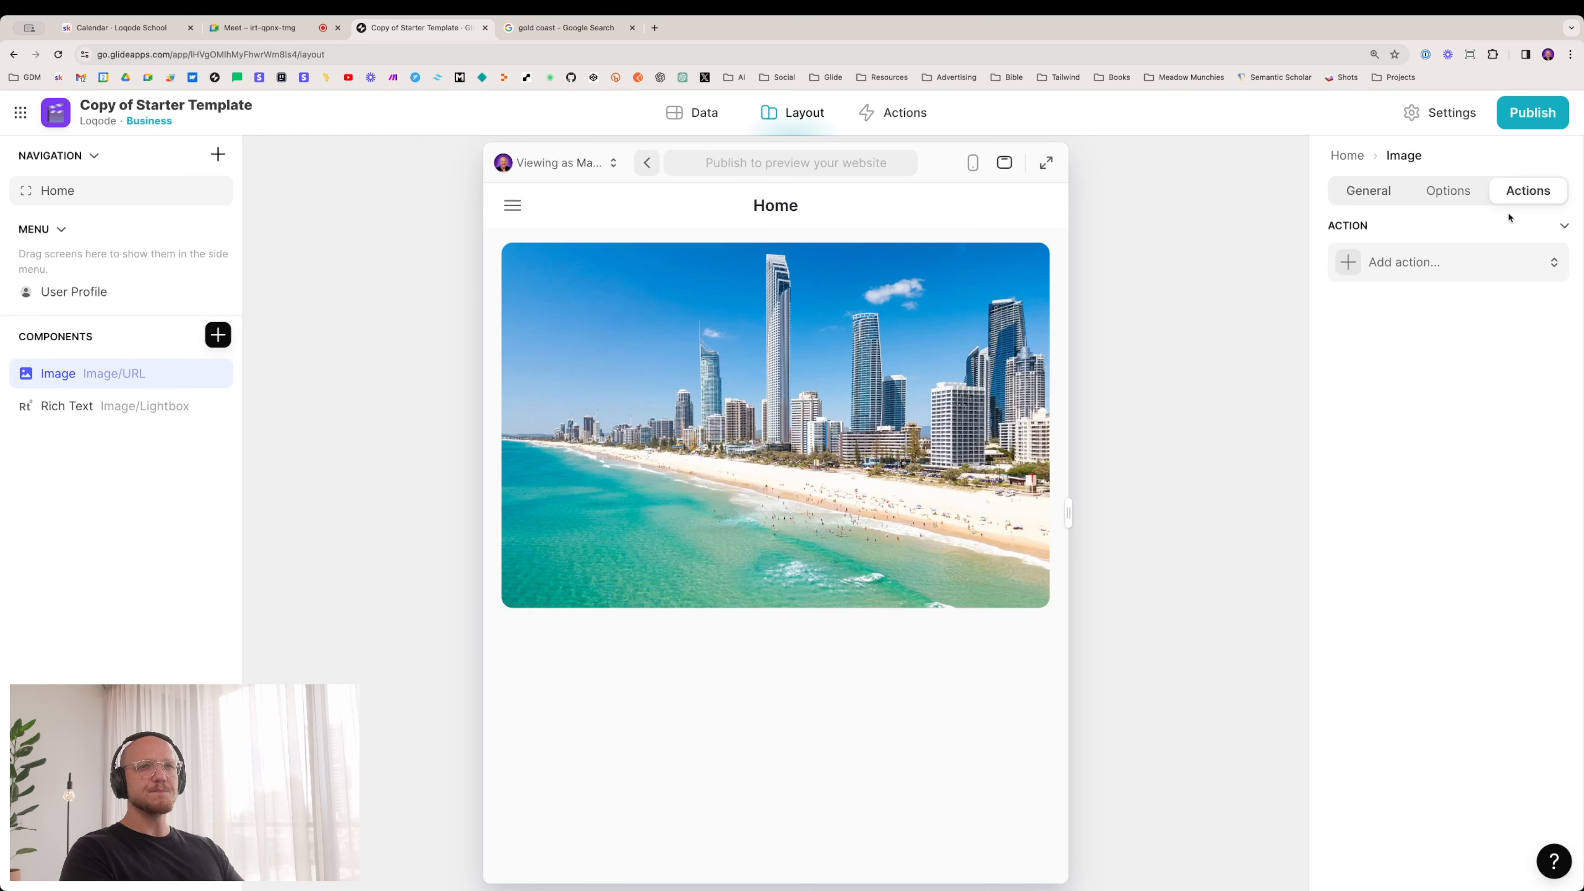
pyautogui.click(1440, 261)
pyautogui.click(1407, 347)
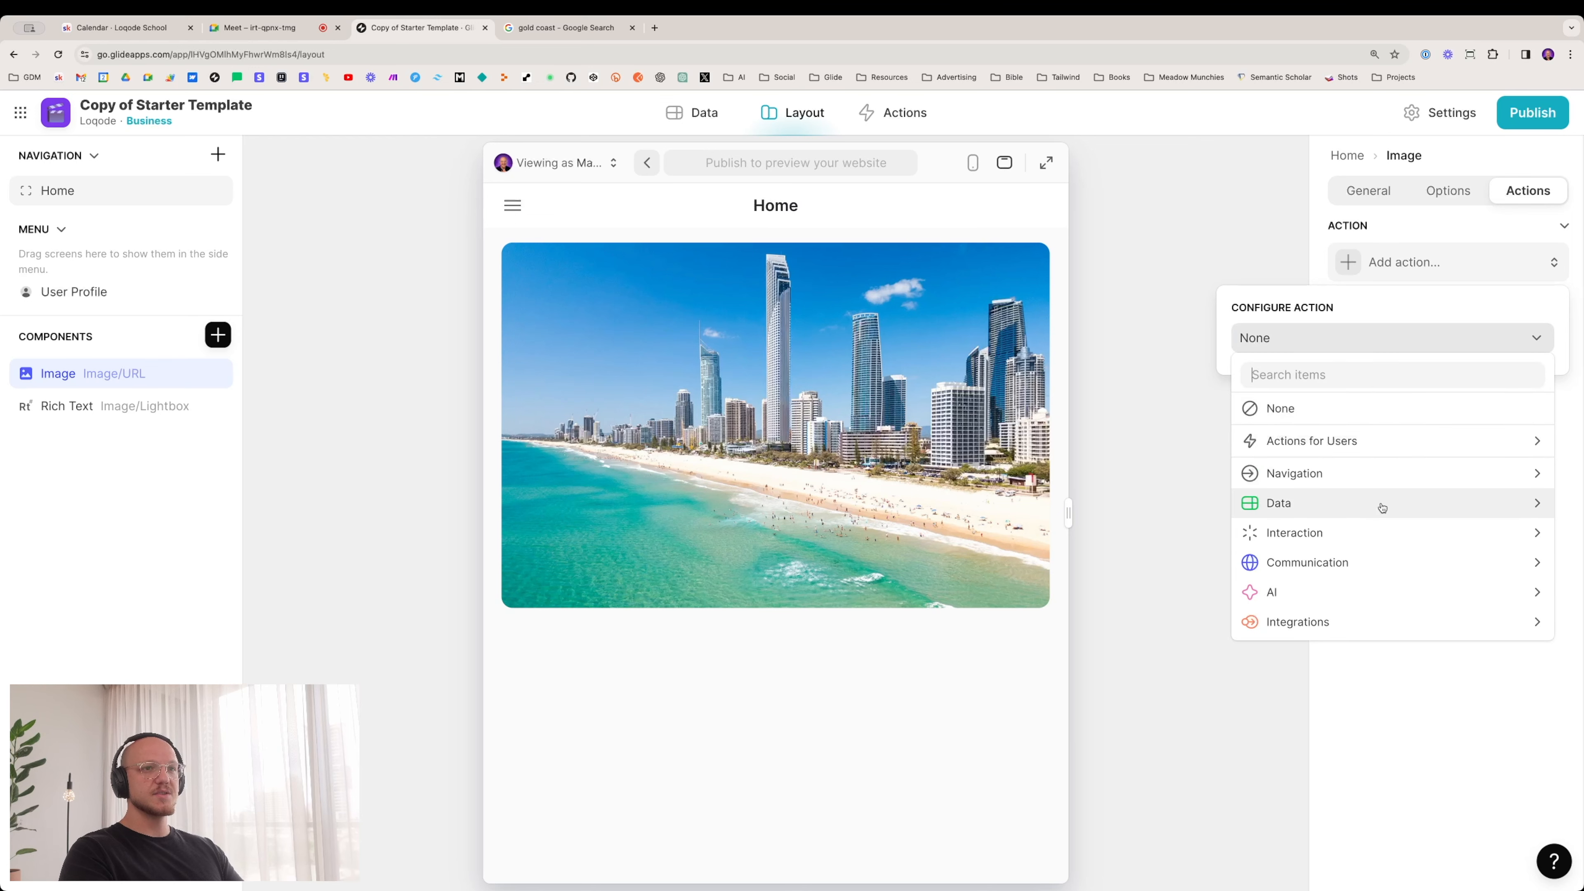
pyautogui.moveTo(1379, 505)
pyautogui.click(1090, 565)
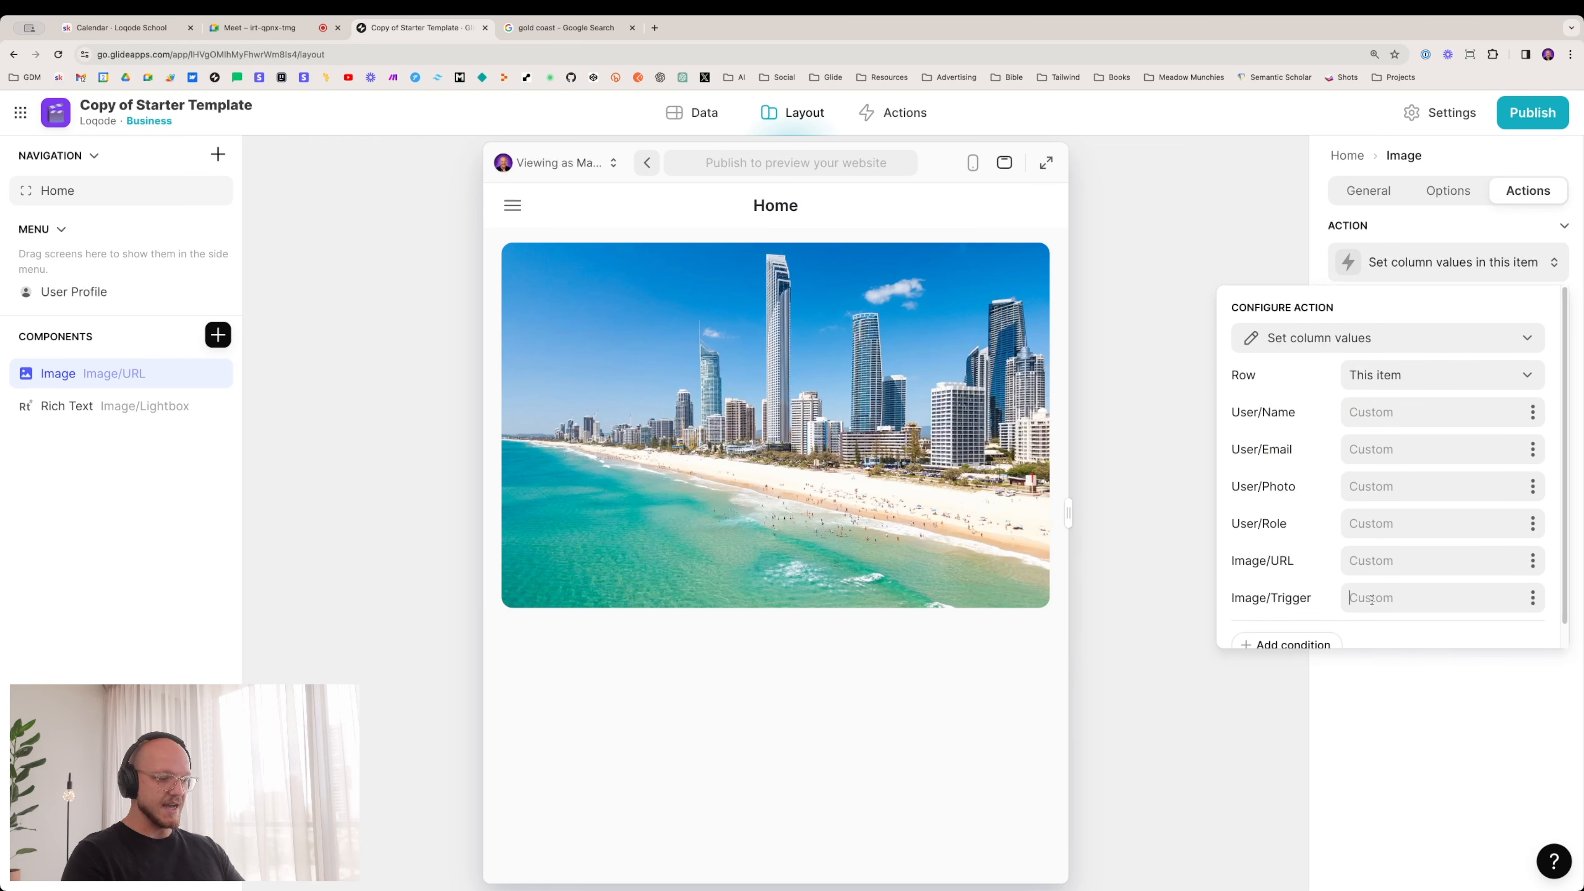
pyautogui.write('flex')
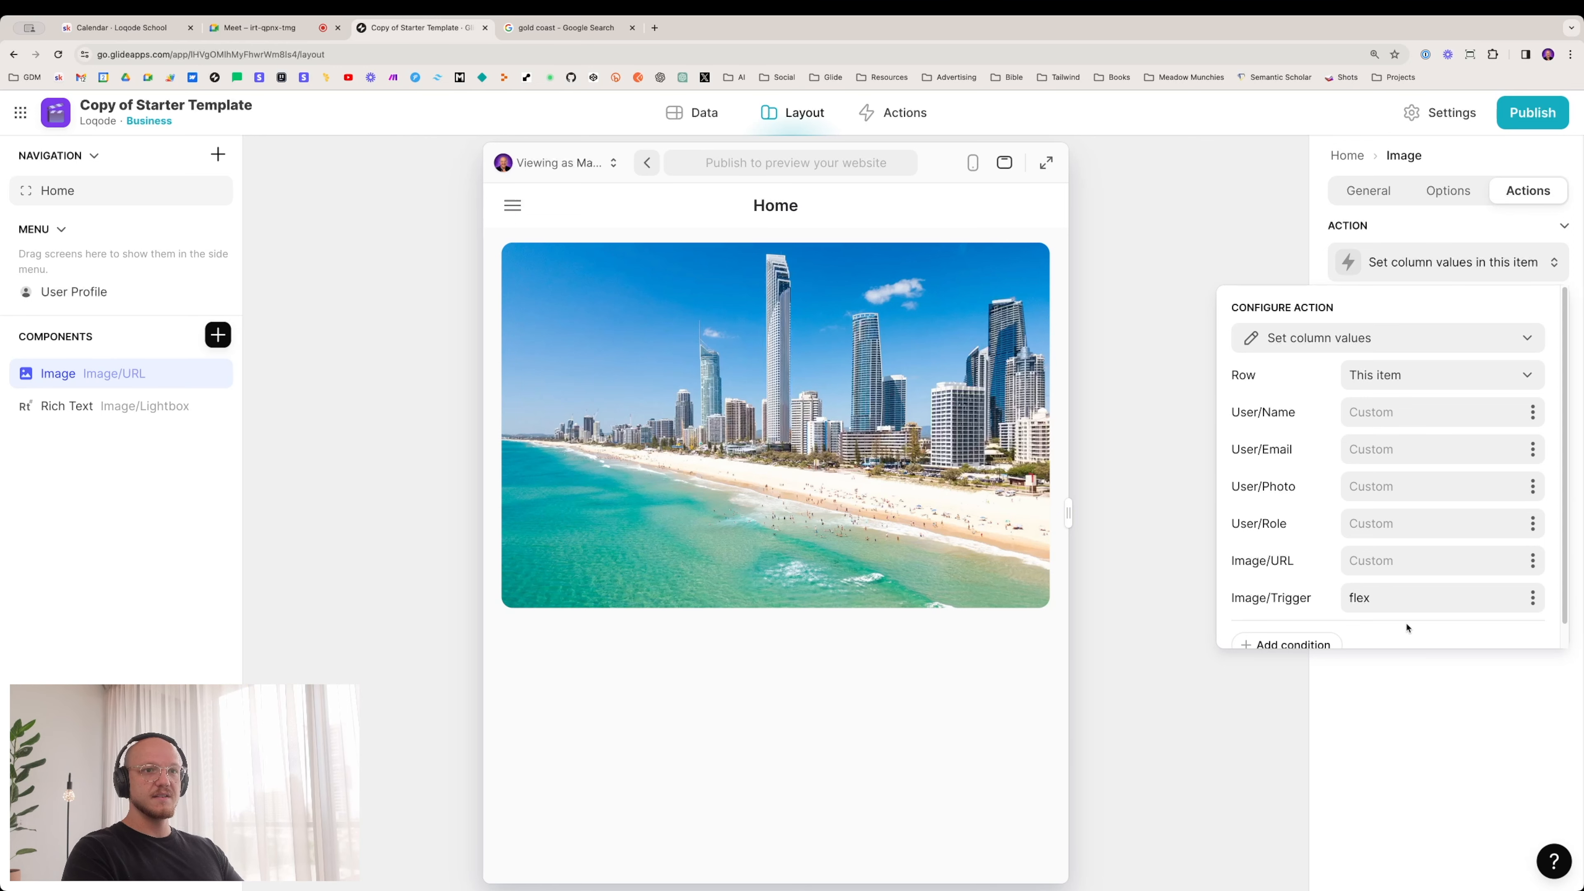
pyautogui.click(1172, 492)
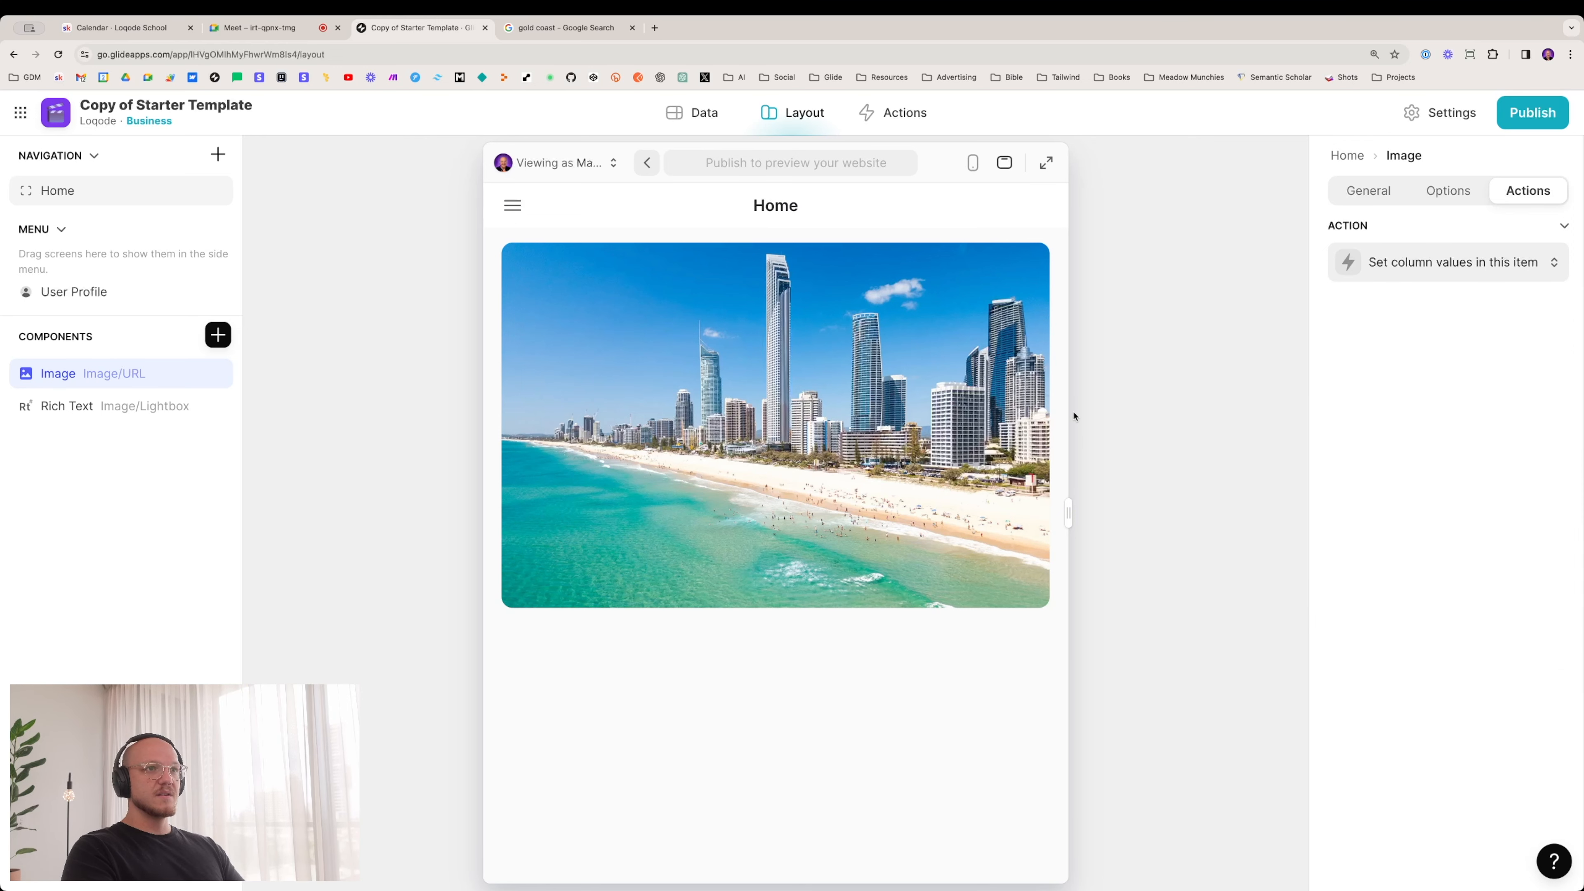
# Step: Test opening, closing and reopening the lightbox from the image in the layout preview
pyautogui.click(639, 381)
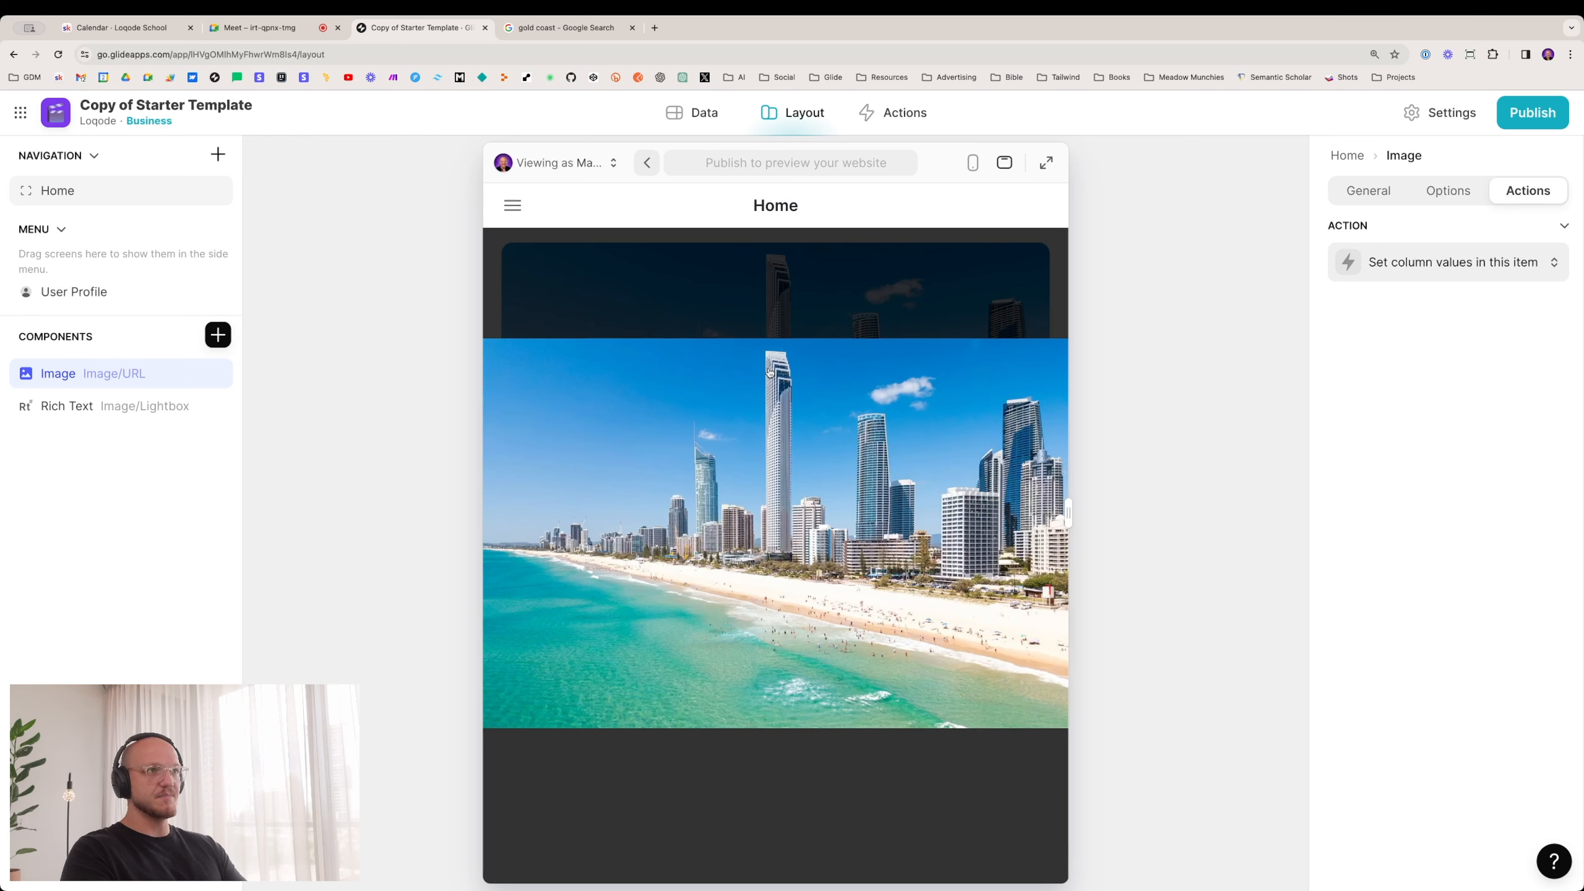
pyautogui.click(736, 380)
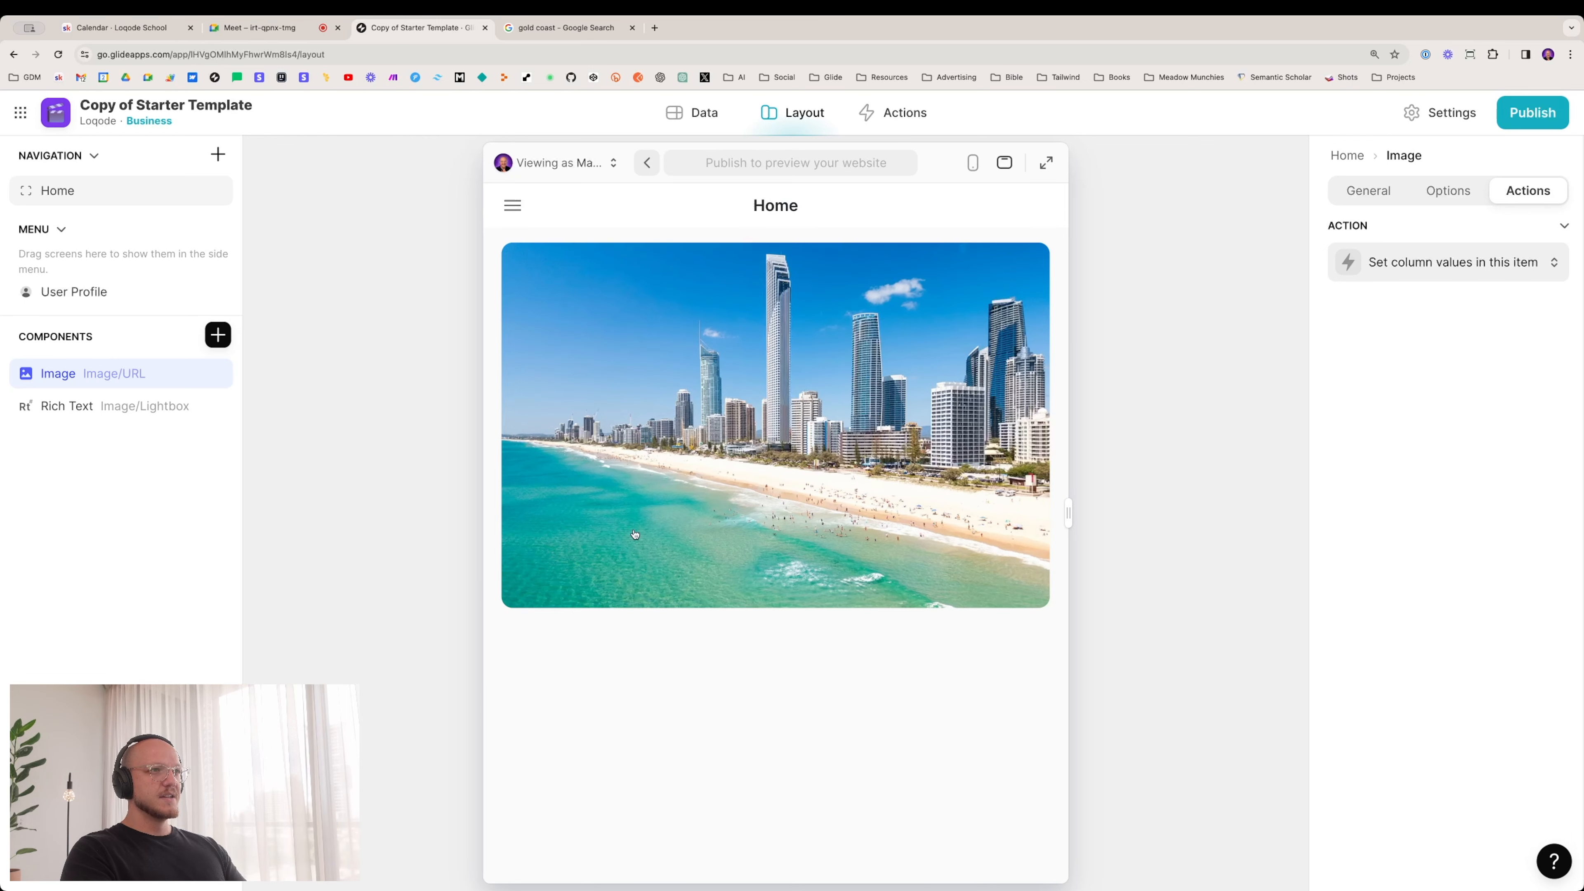
pyautogui.click(691, 469)
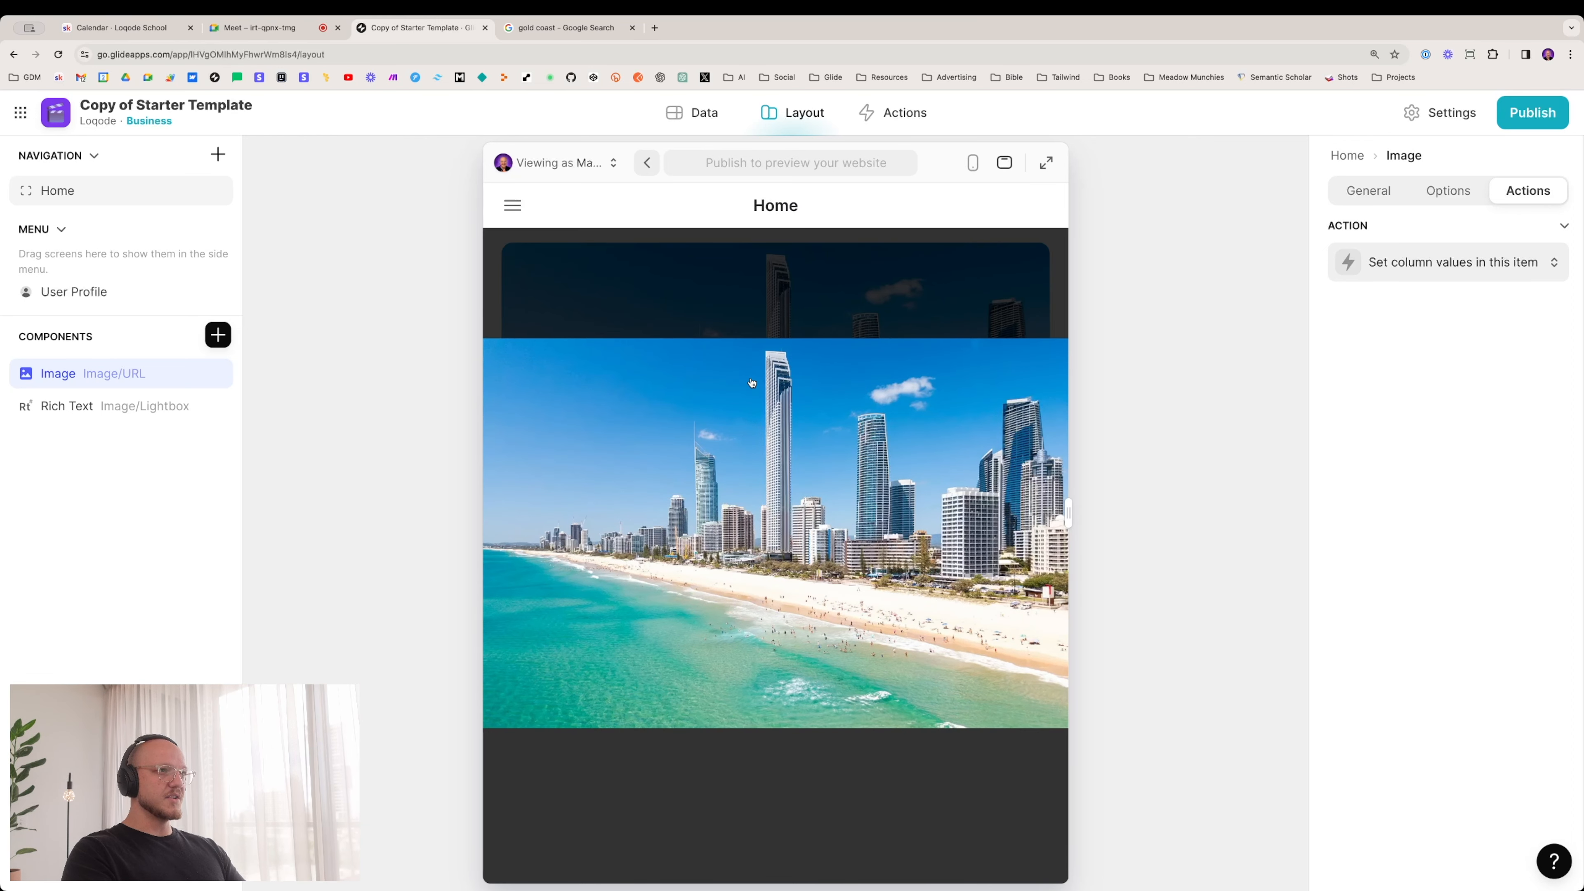
# Step: Widen the app preview to desktop size and examine how the lightbox image fits the screen
pyautogui.moveTo(1068, 513); pyautogui.dragTo(1307, 499)
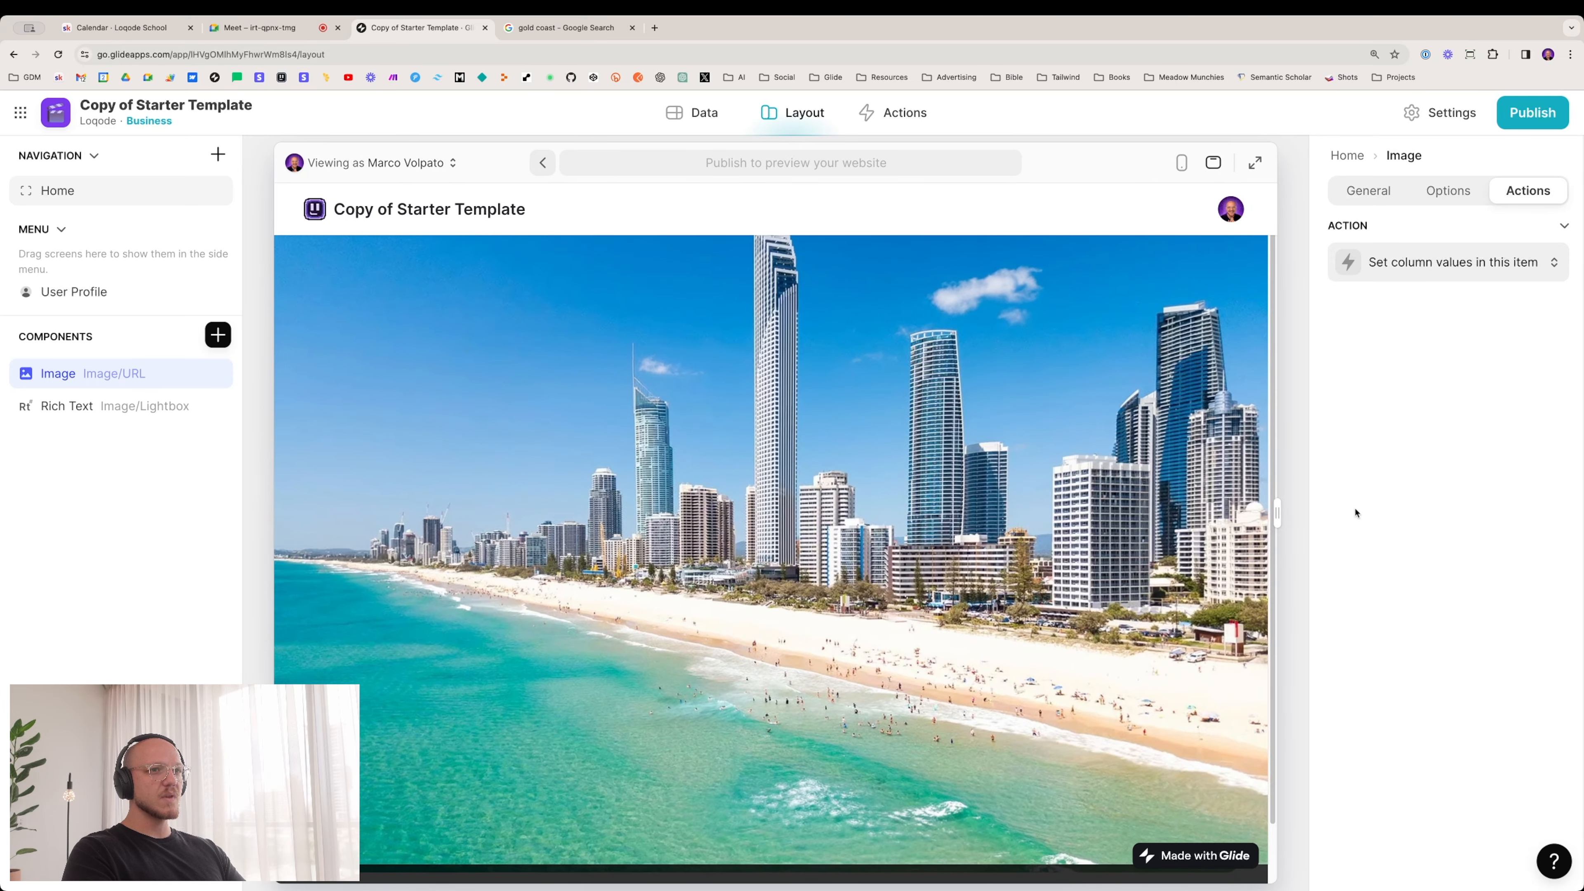
pyautogui.scroll(-2, 656, 450)
pyautogui.scroll(2, 685, 469)
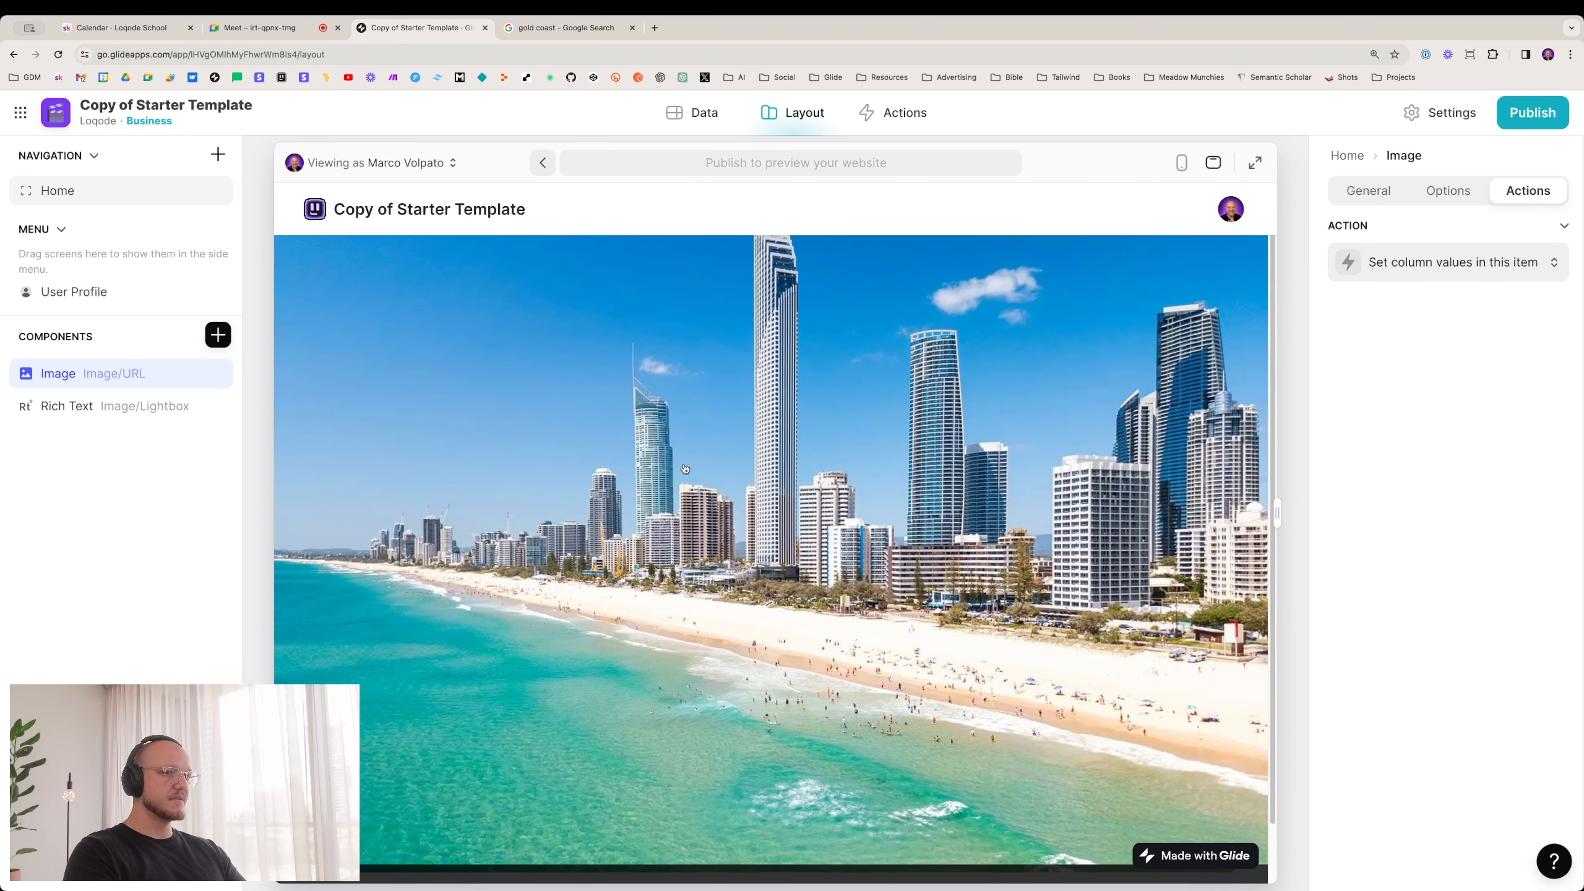
pyautogui.press('super+minus')
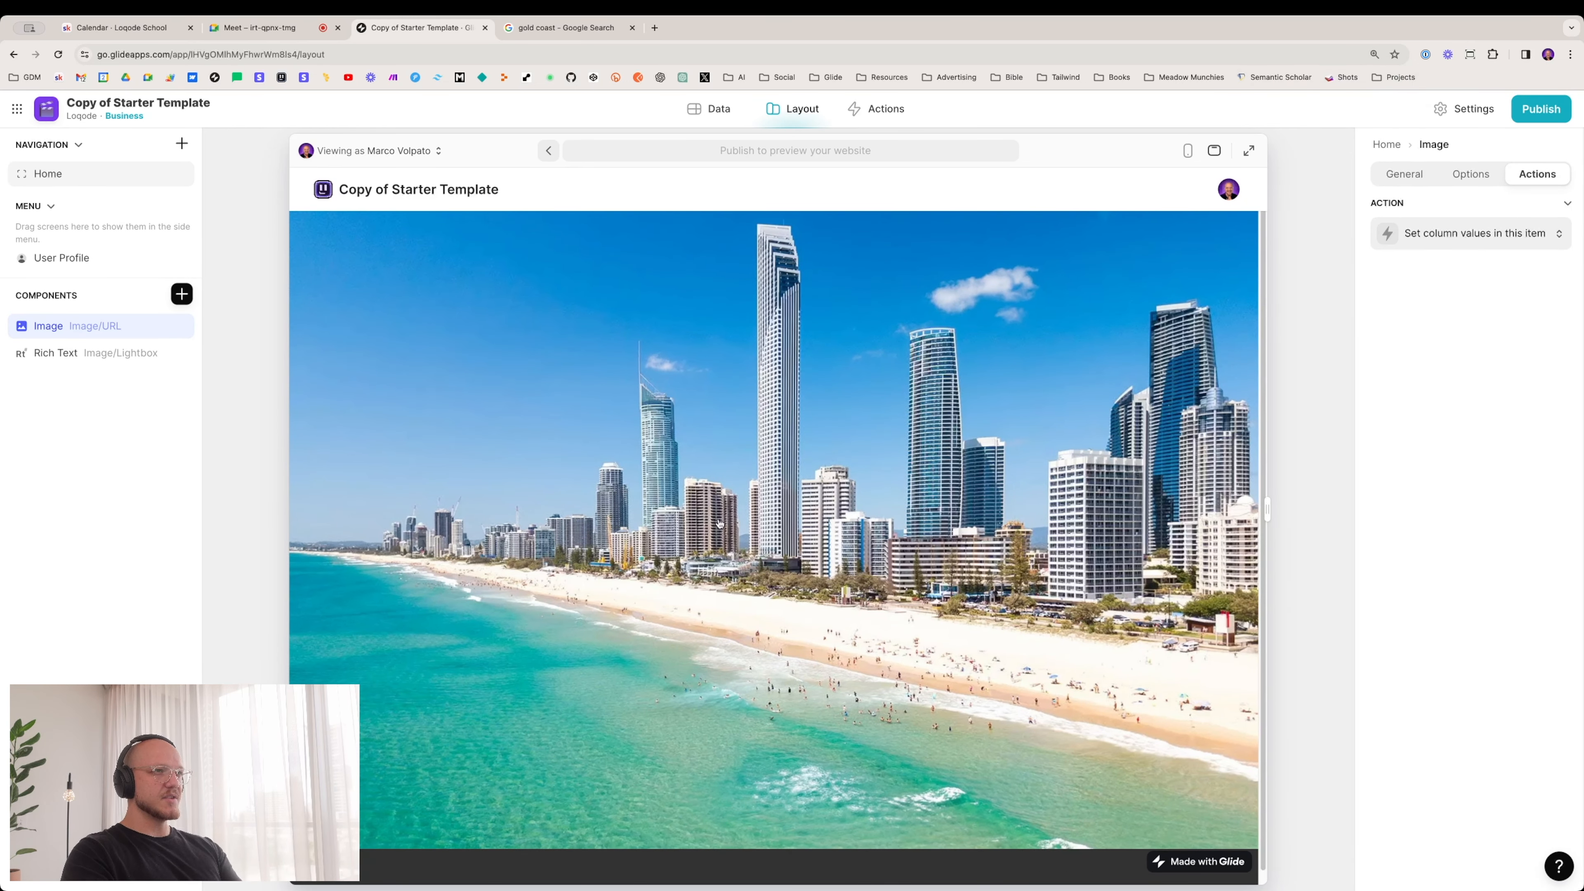
pyautogui.scroll(-1, 723, 531)
pyautogui.scroll(1, 724, 532)
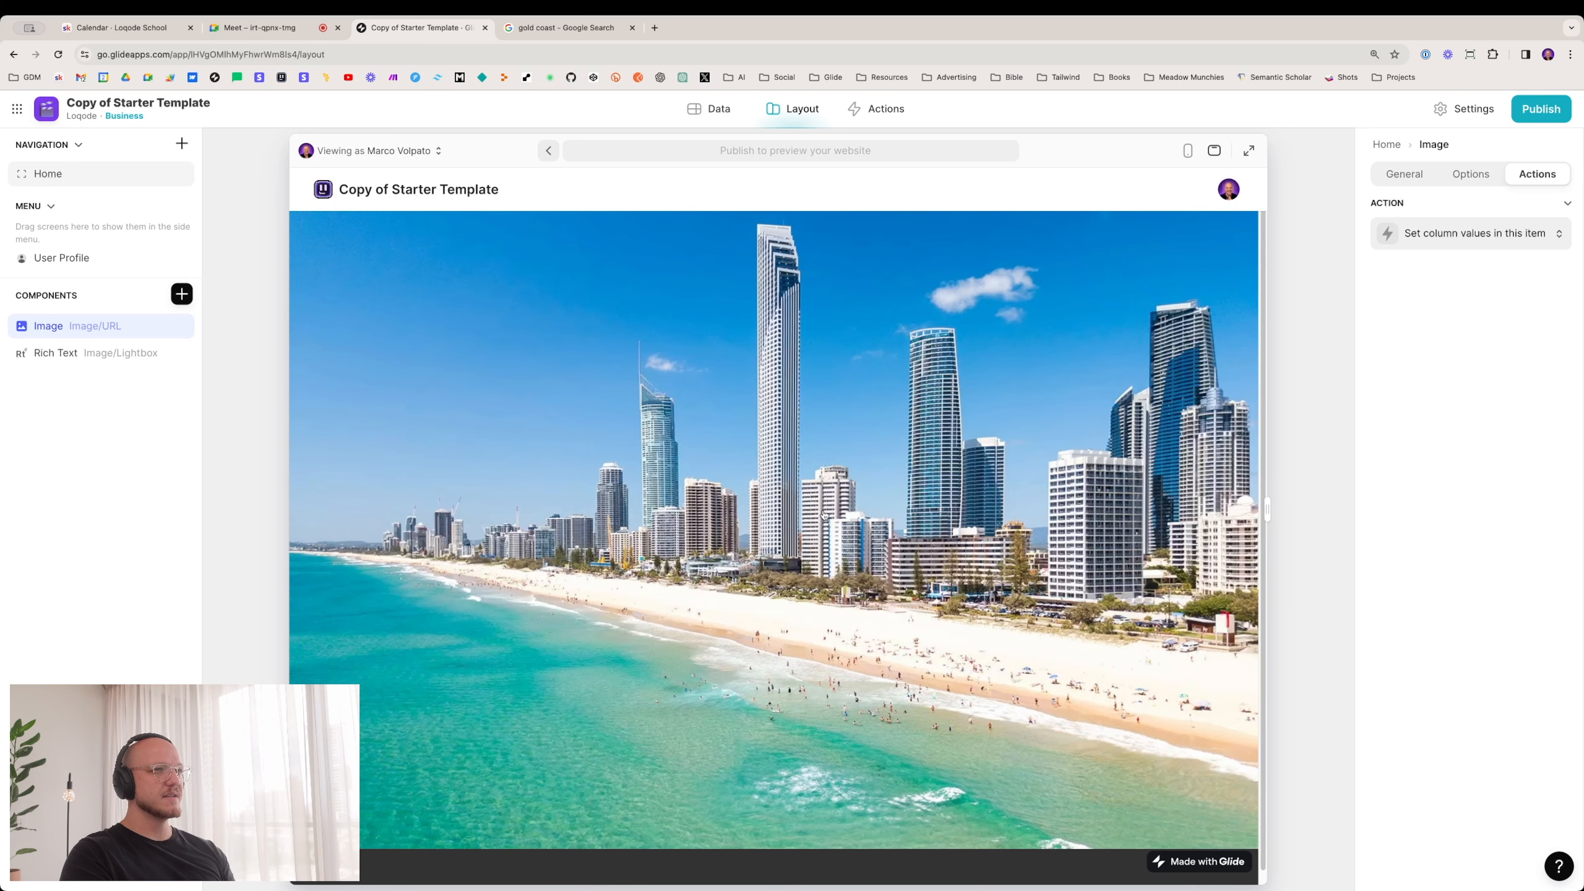
pyautogui.scroll(-1, 825, 516)
pyautogui.scroll(1, 854, 456)
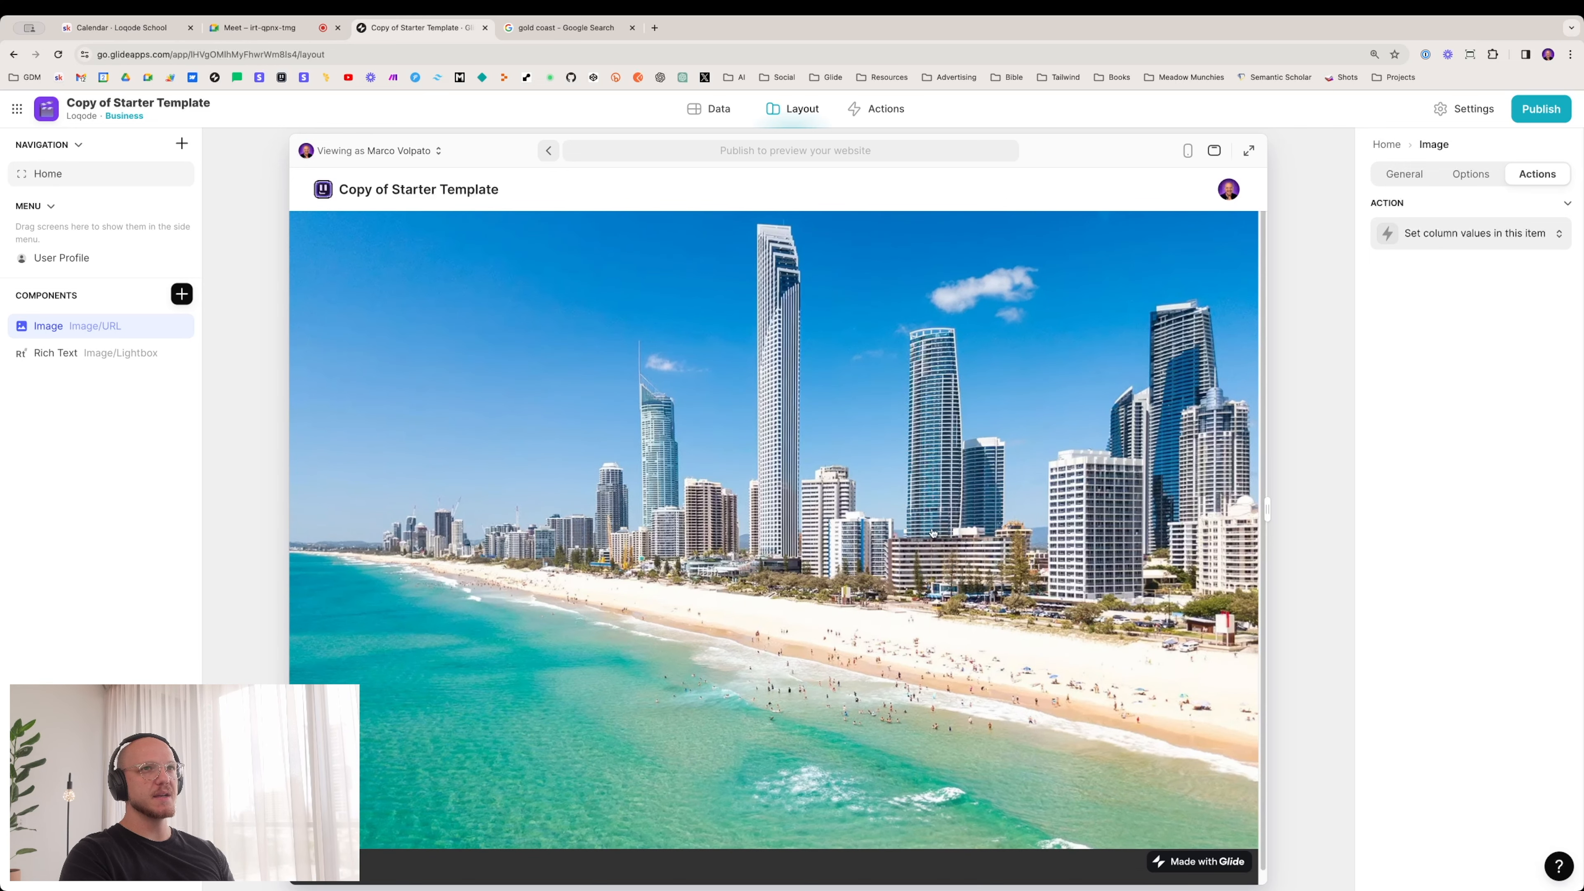
# Step: In the Image/Lightbox template, add a style attribute with max-width: 80% to the img tag
pyautogui.click(716, 109)
pyautogui.click(1270, 204)
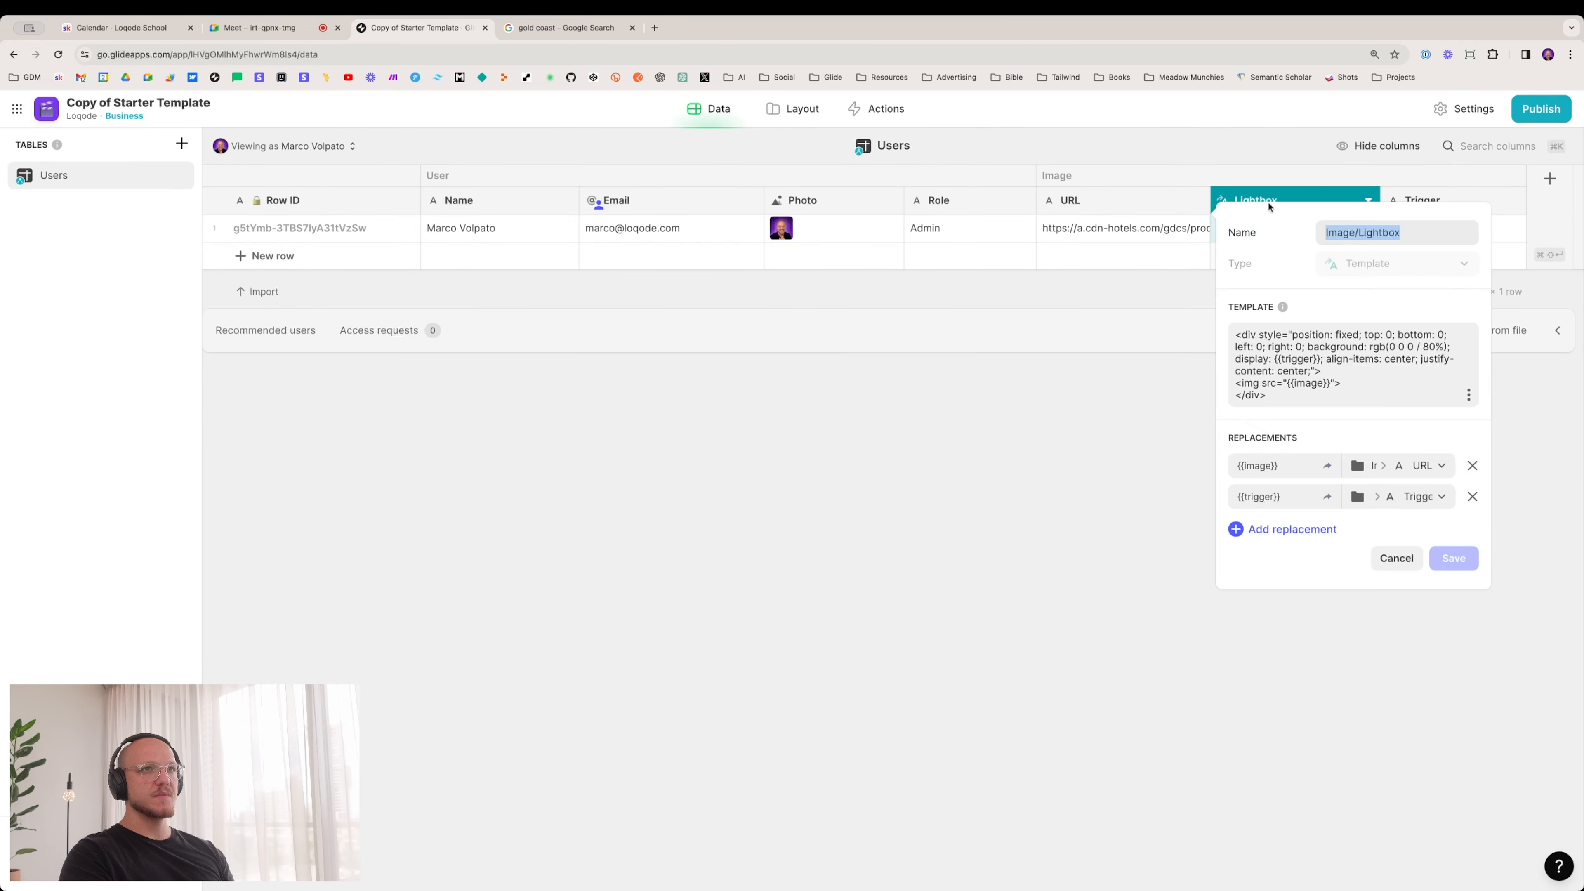
pyautogui.click(1263, 383)
pyautogui.write('style=')
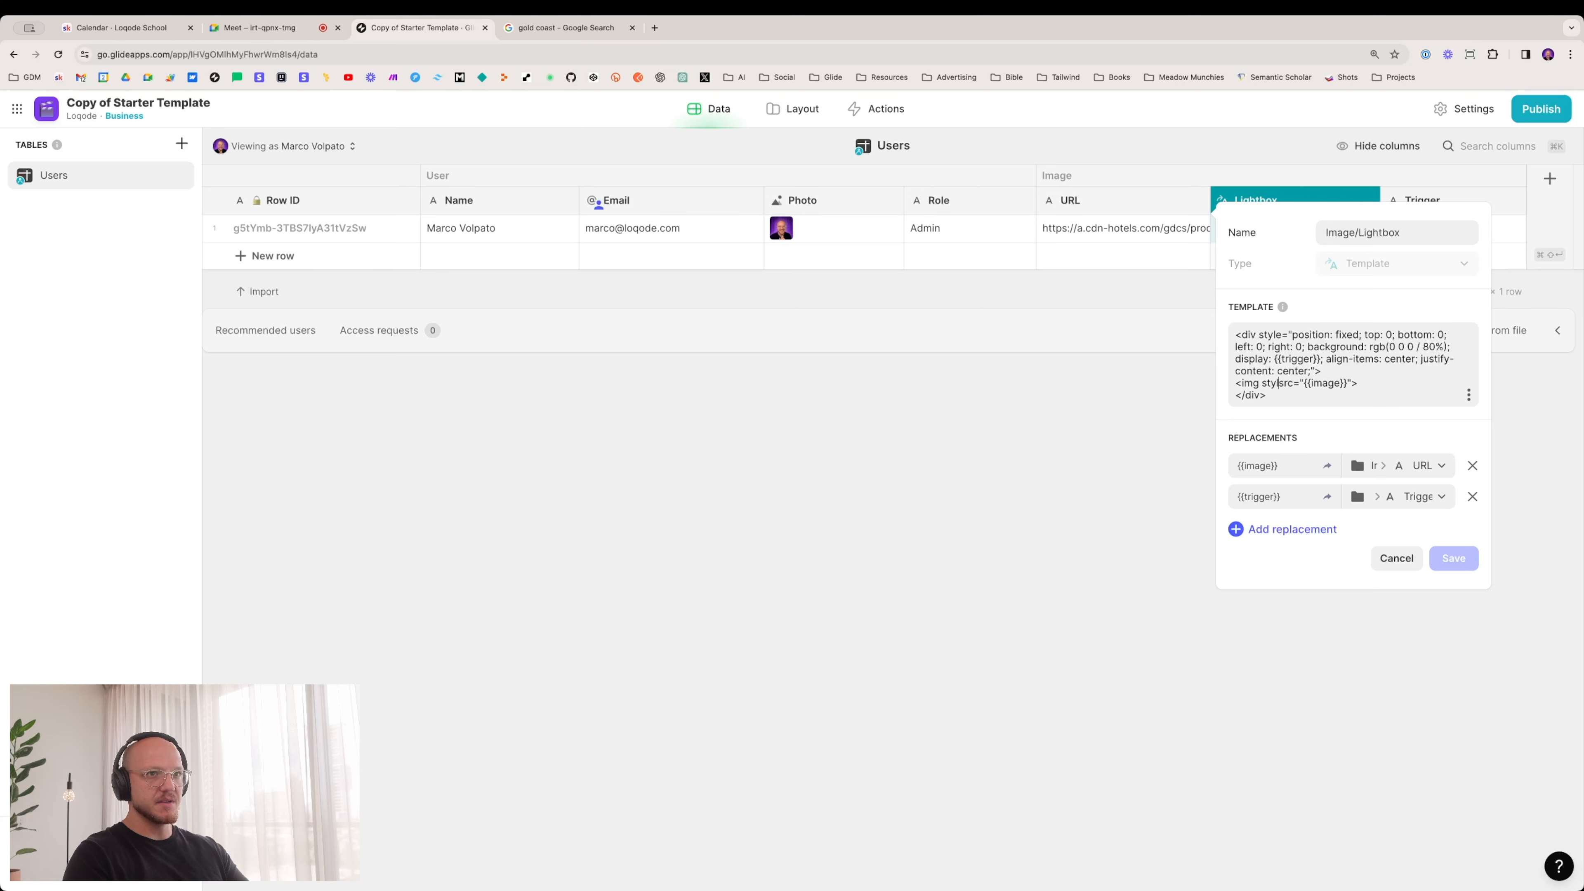
pyautogui.write('"" ')
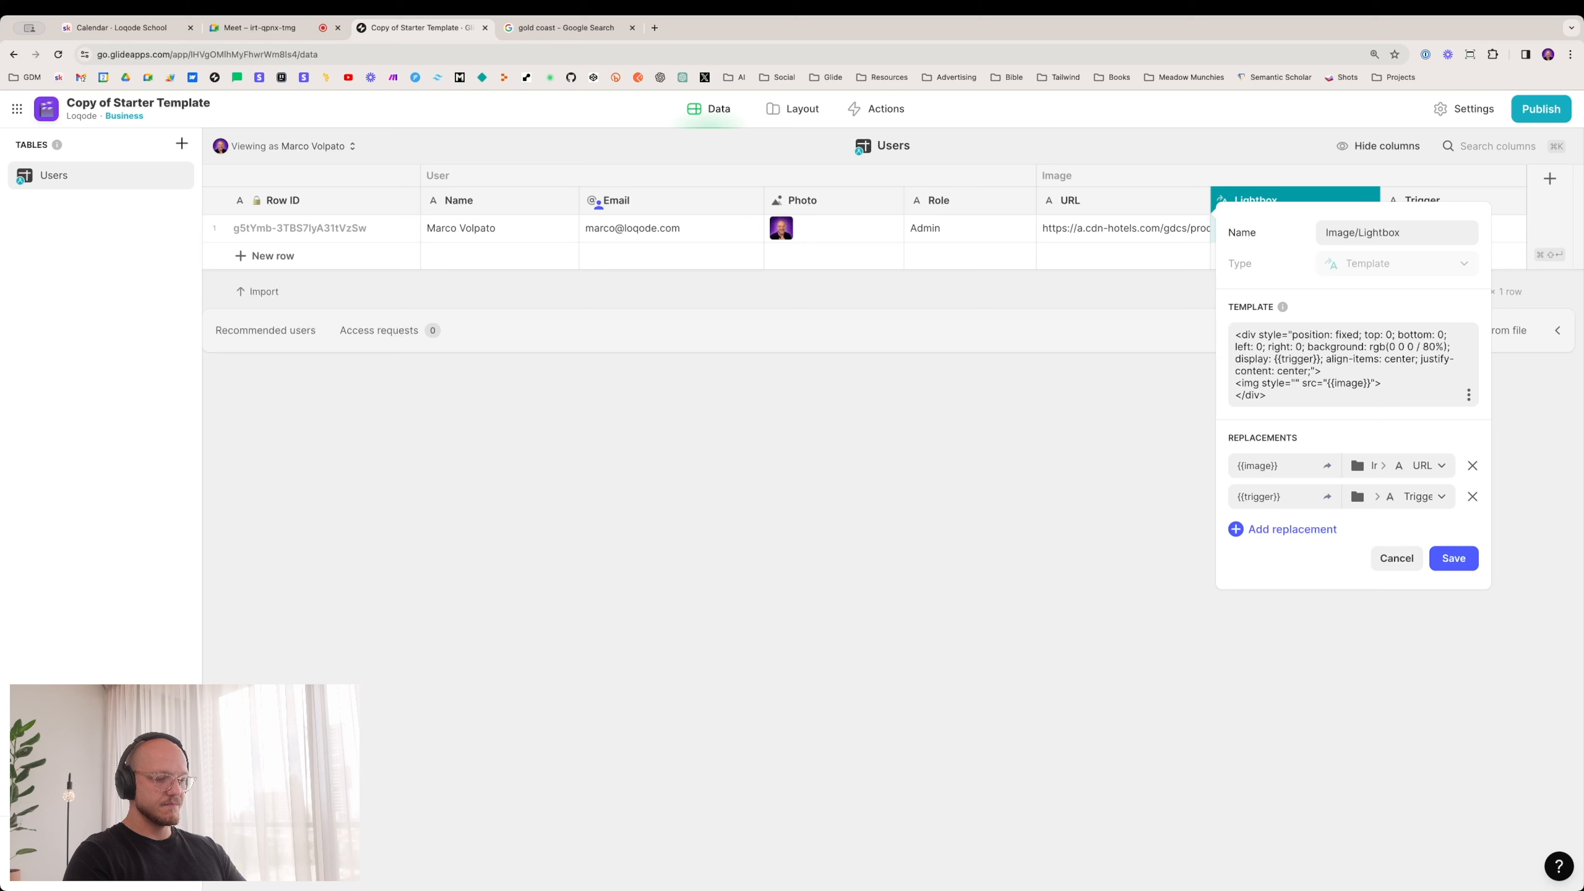
pyautogui.write('max')
pyautogui.press('BackSpace')
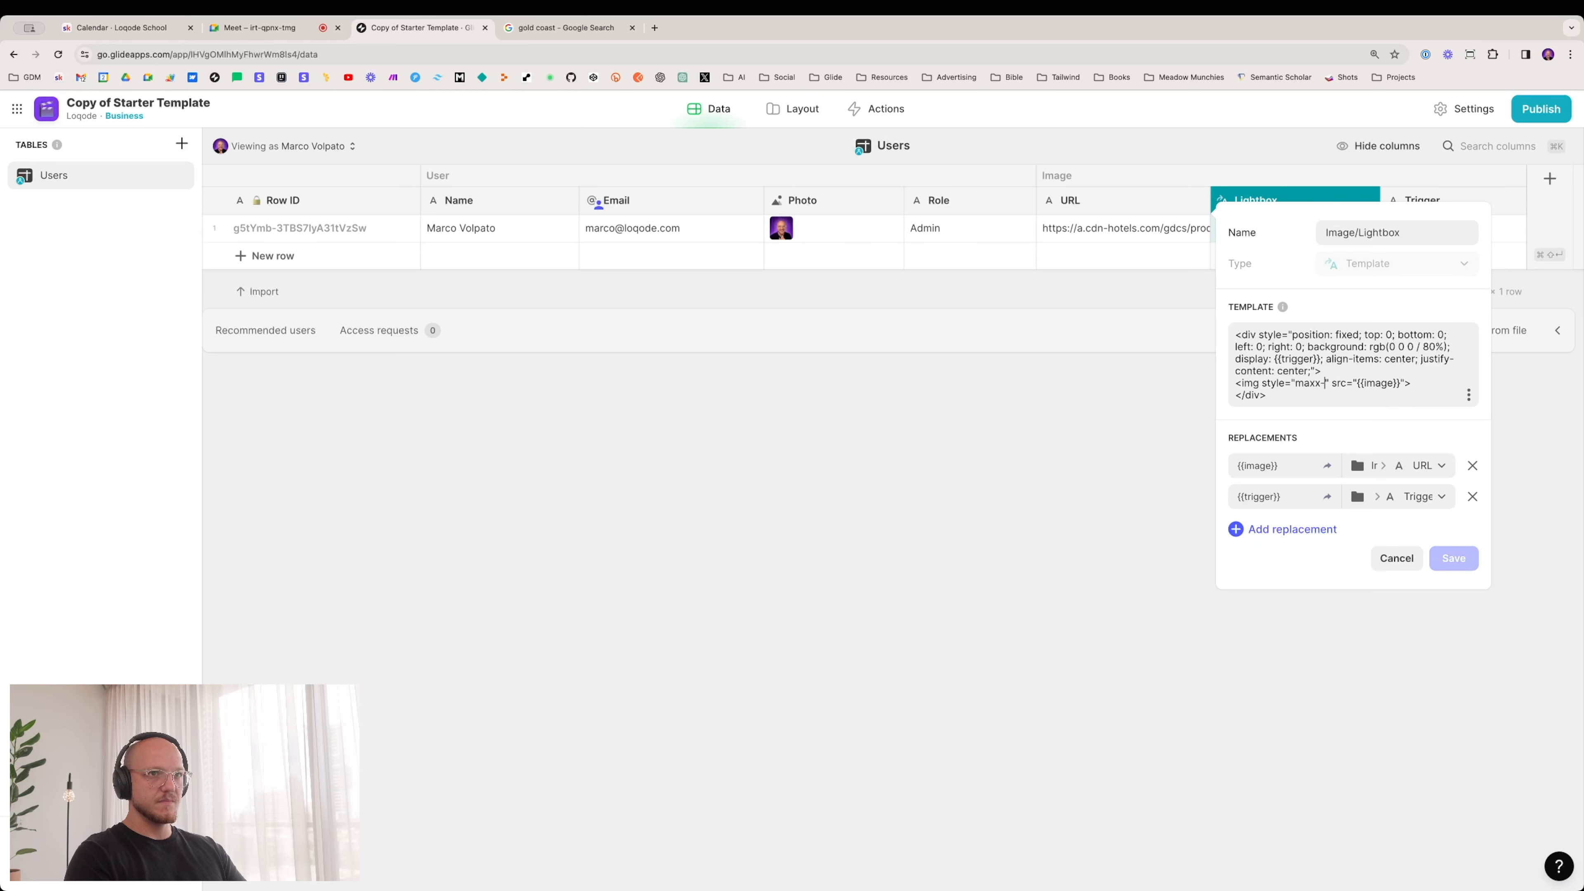
pyautogui.write('-width')
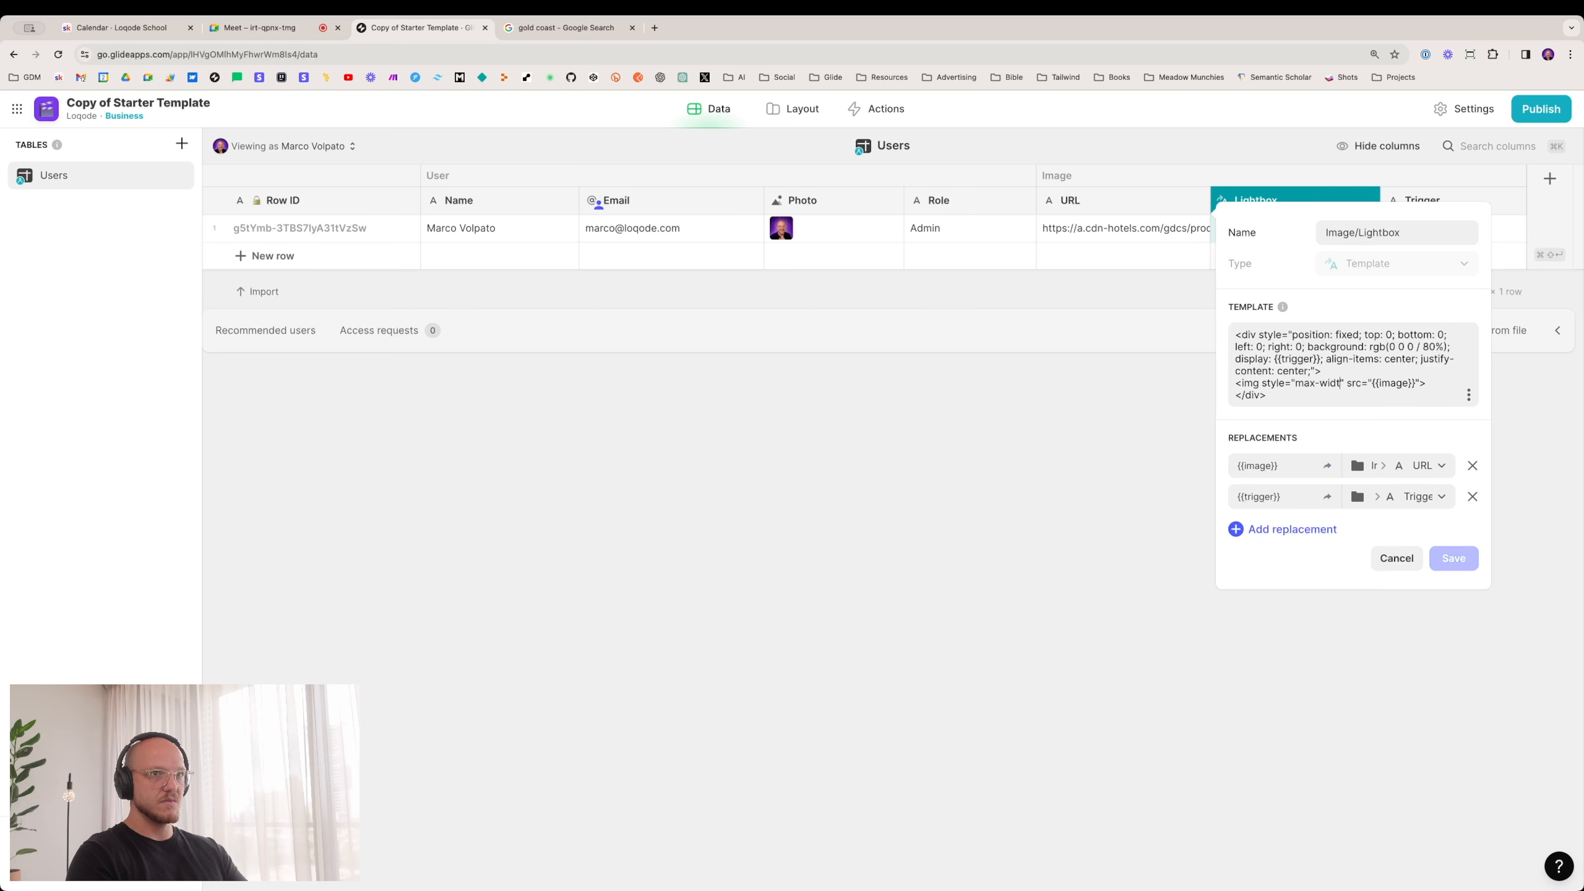
pyautogui.write(':80')
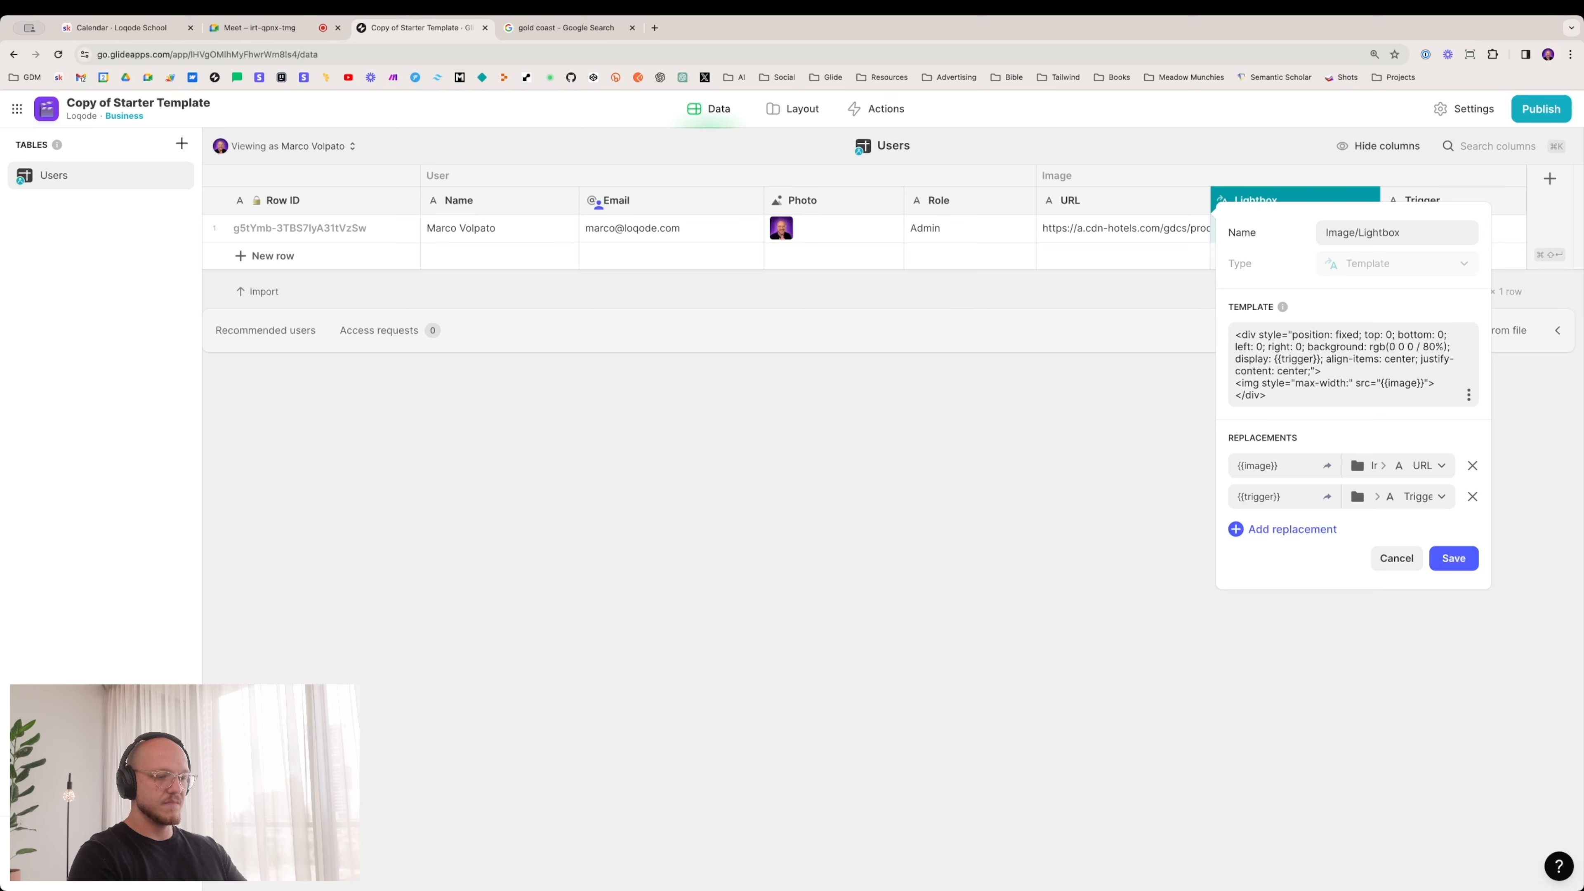
pyautogui.write('%')
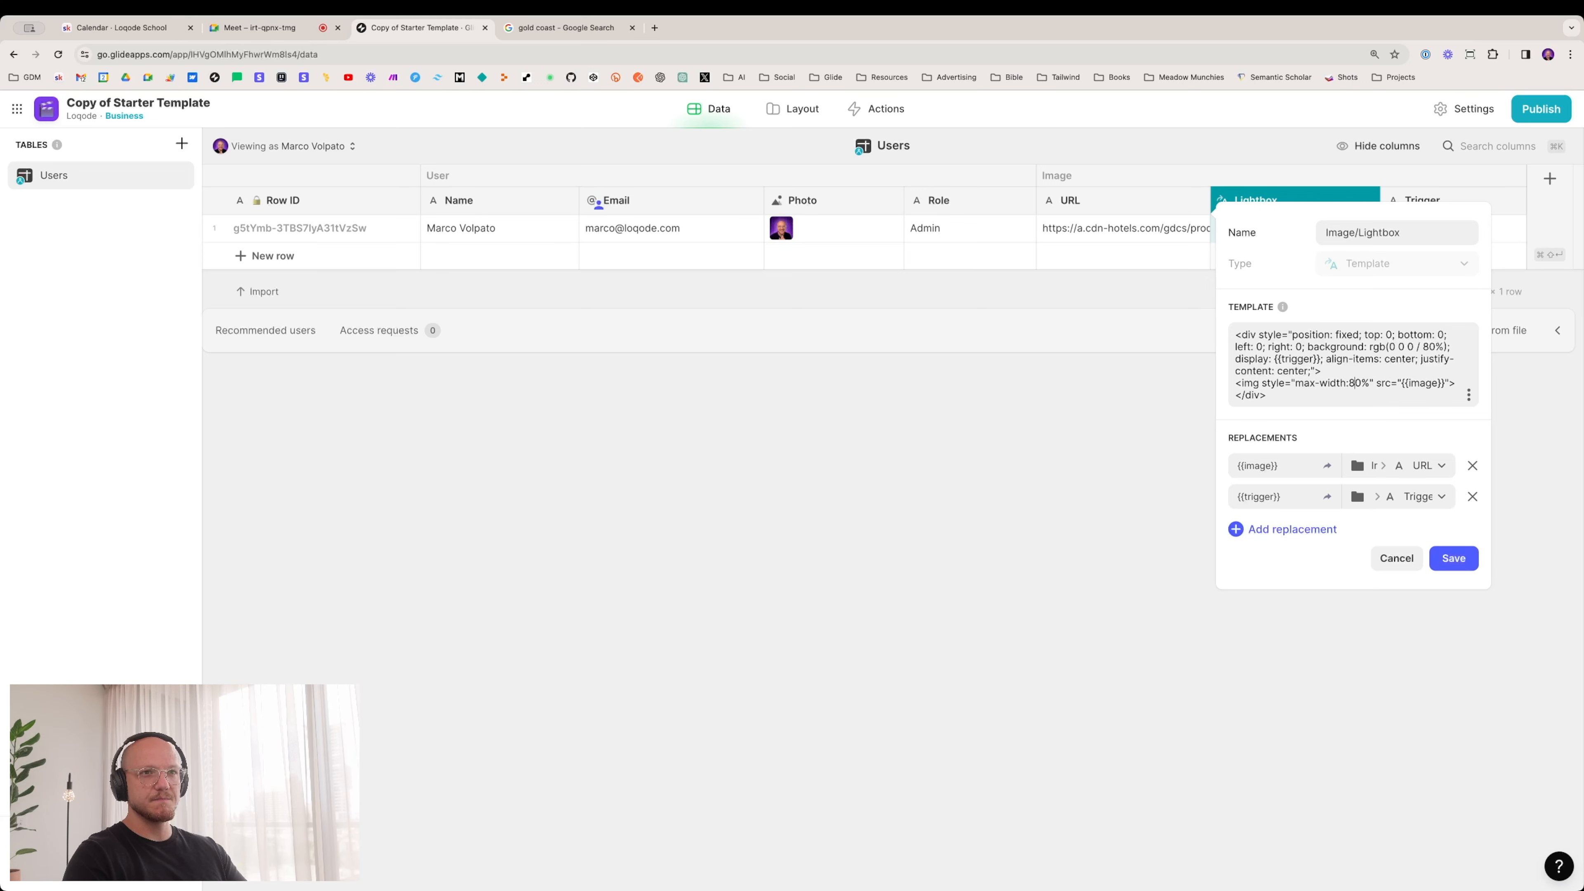
# Step: Add max-height: 80% to the img tag's style in the Lightbox template and save the column
pyautogui.press('Left')
pyautogui.press('Right')
pyautogui.press('Right')
pyautogui.press('Right')
pyautogui.press('Right')
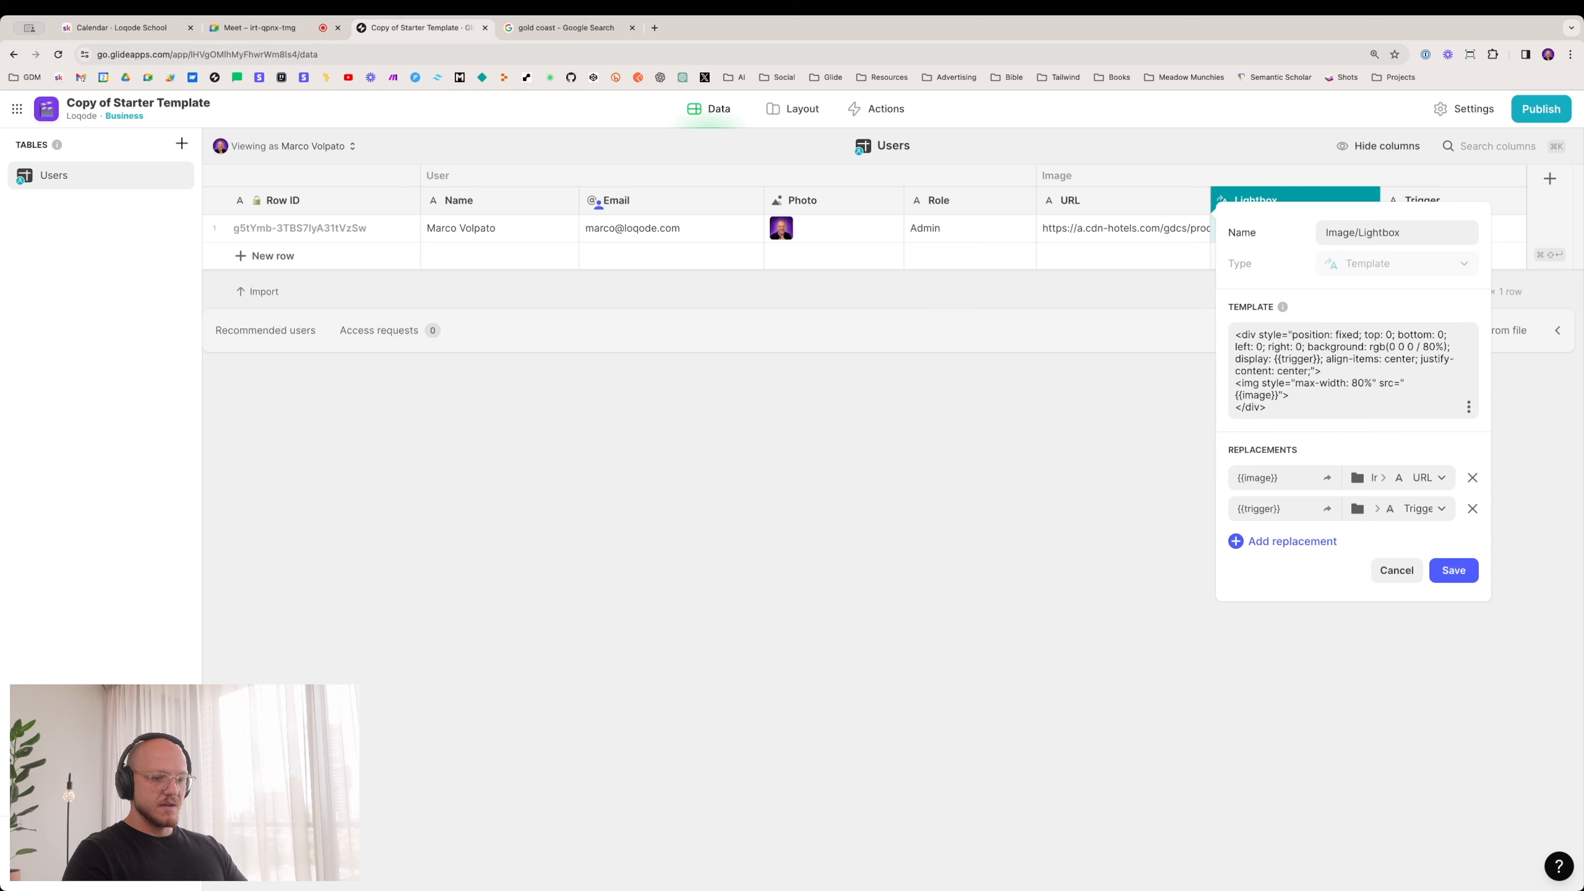
pyautogui.write('; max-')
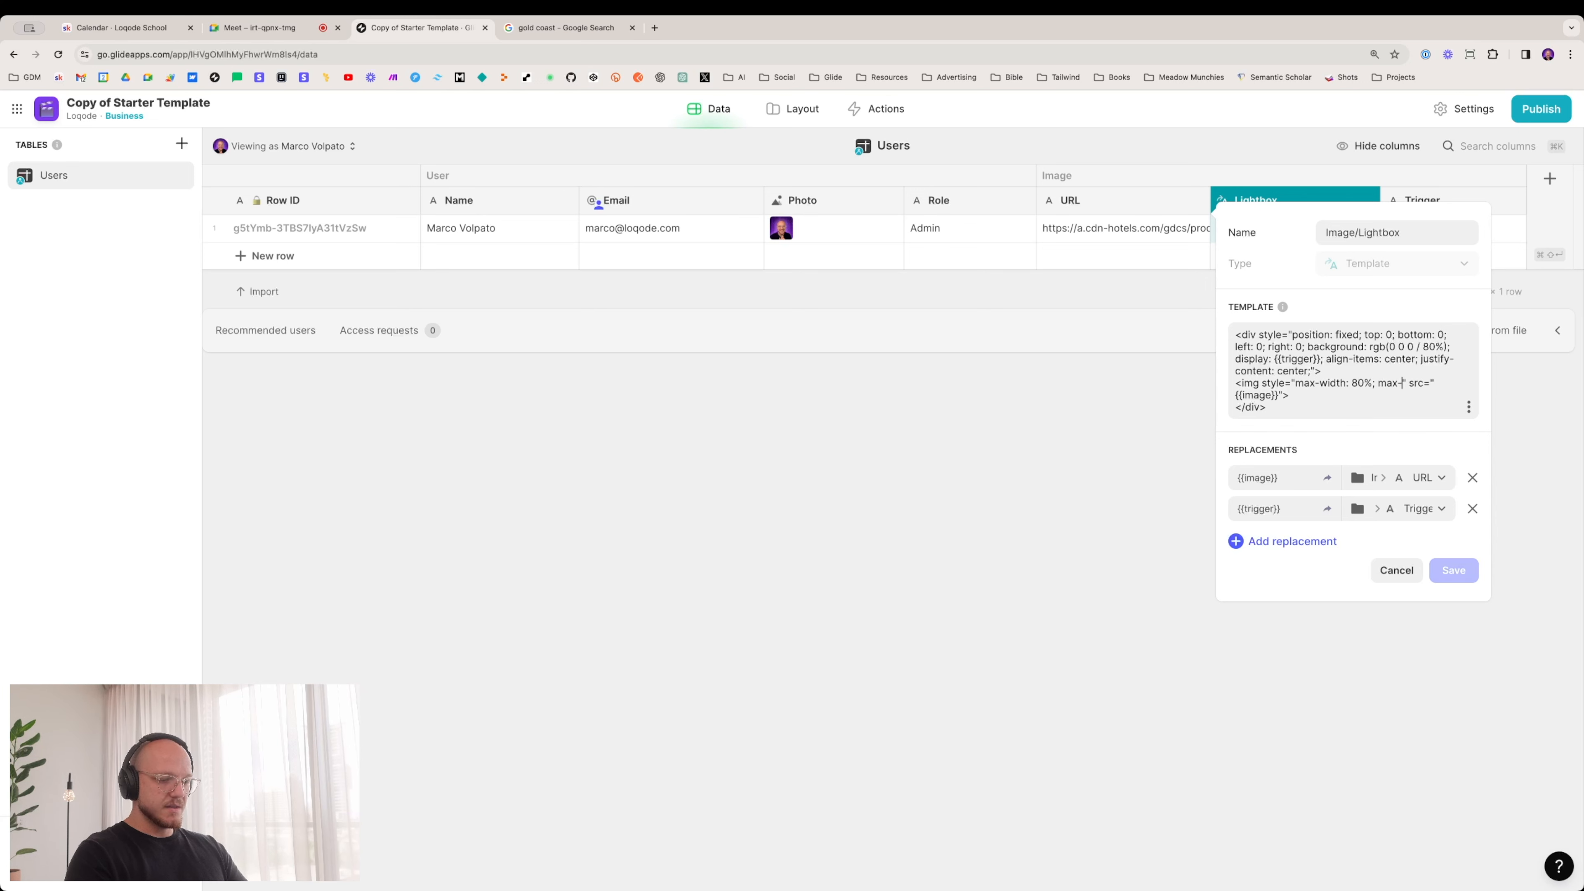
pyautogui.write('height: ')
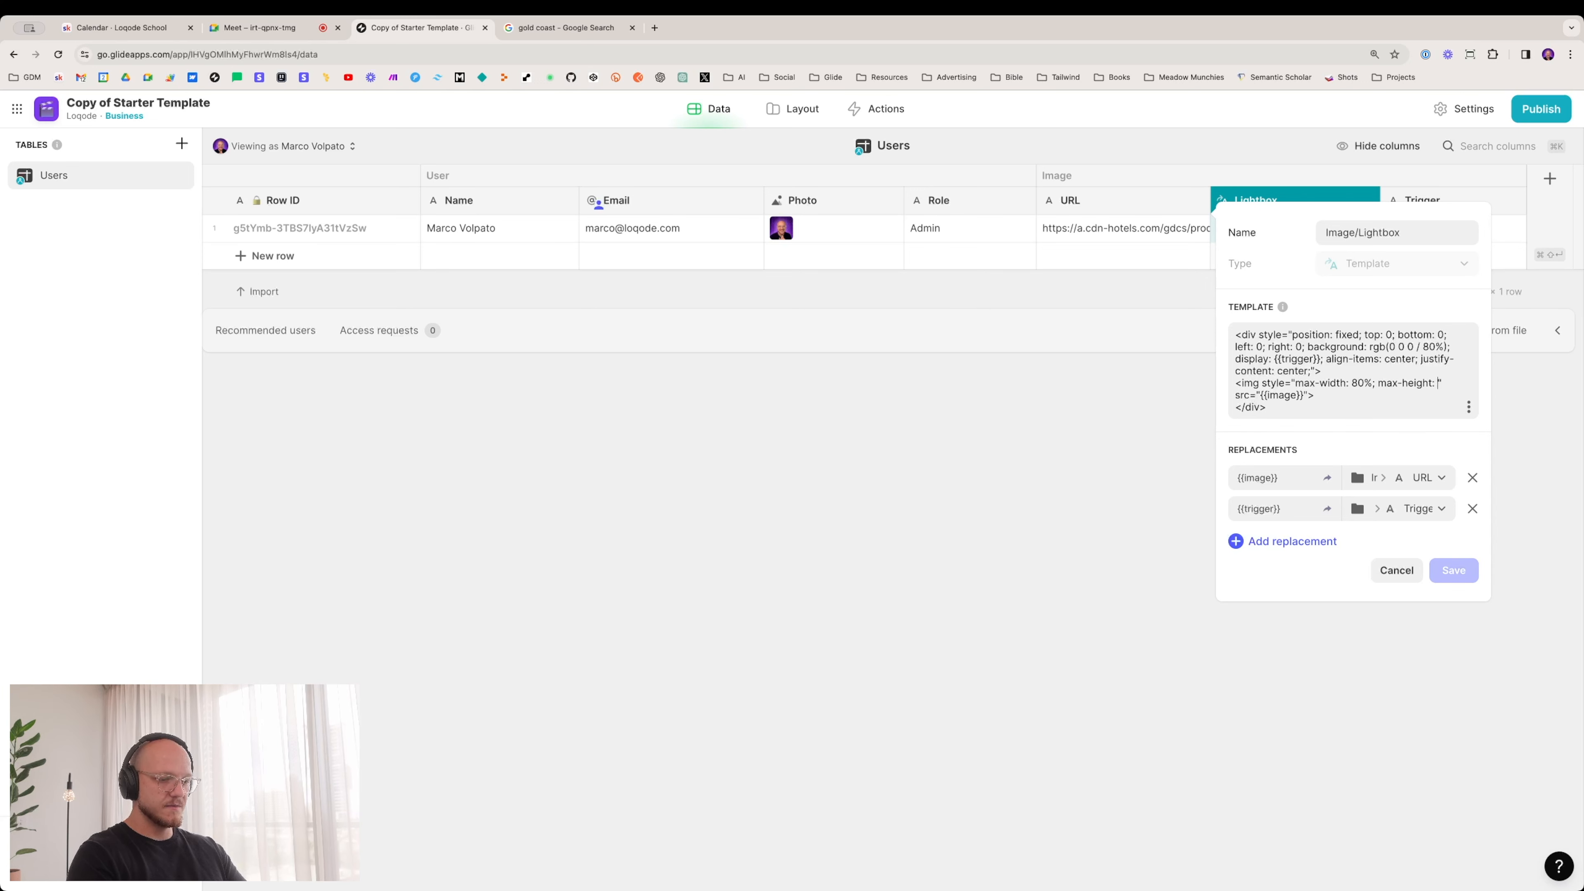
pyautogui.write('80%')
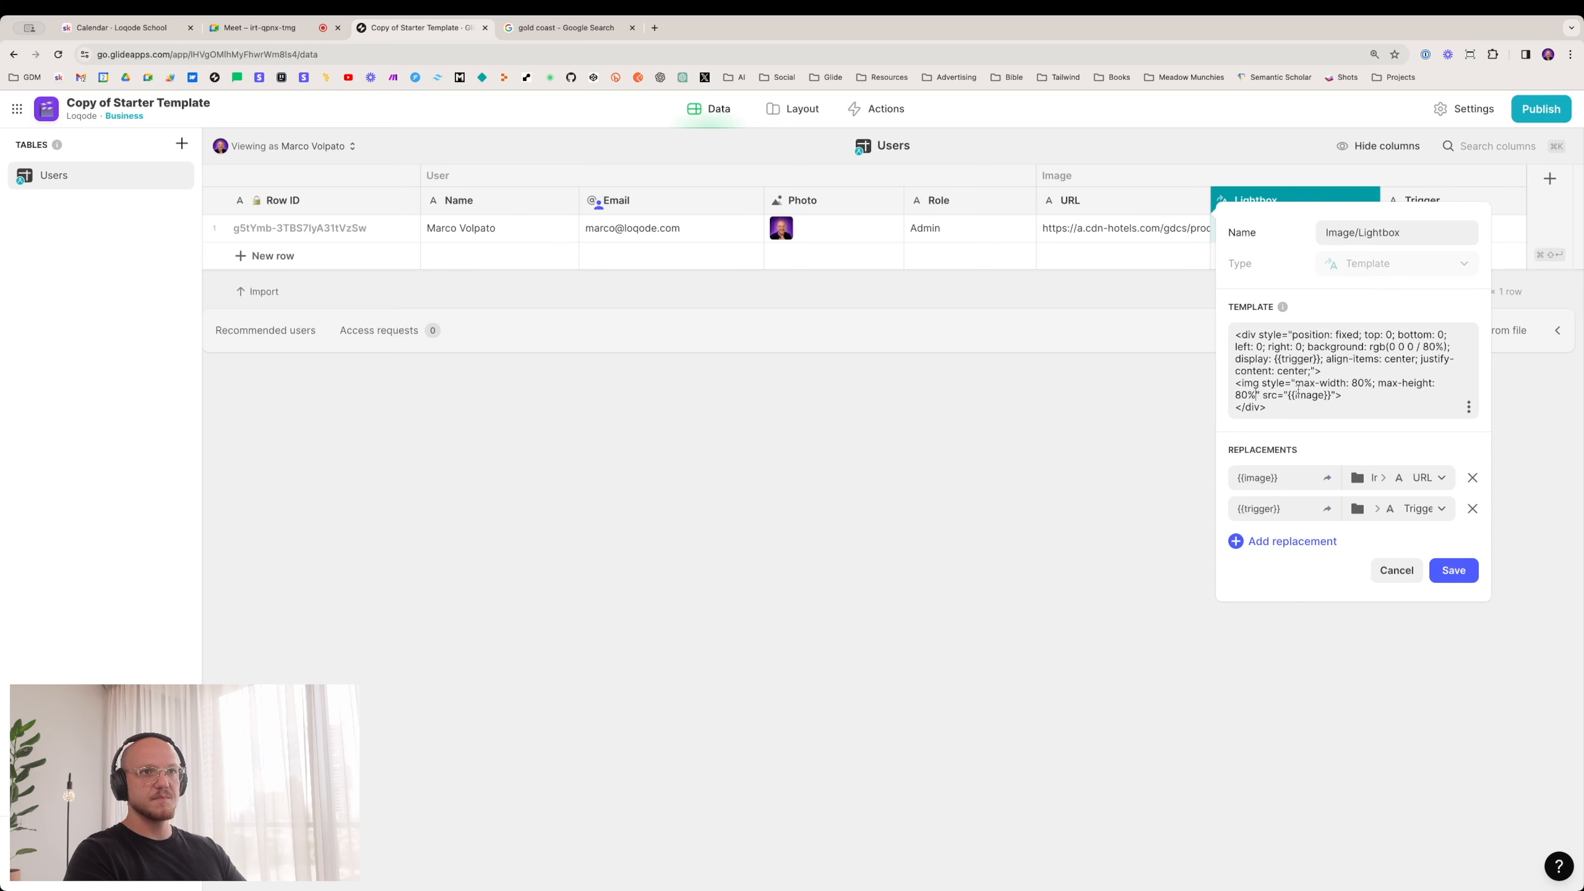
pyautogui.click(1452, 569)
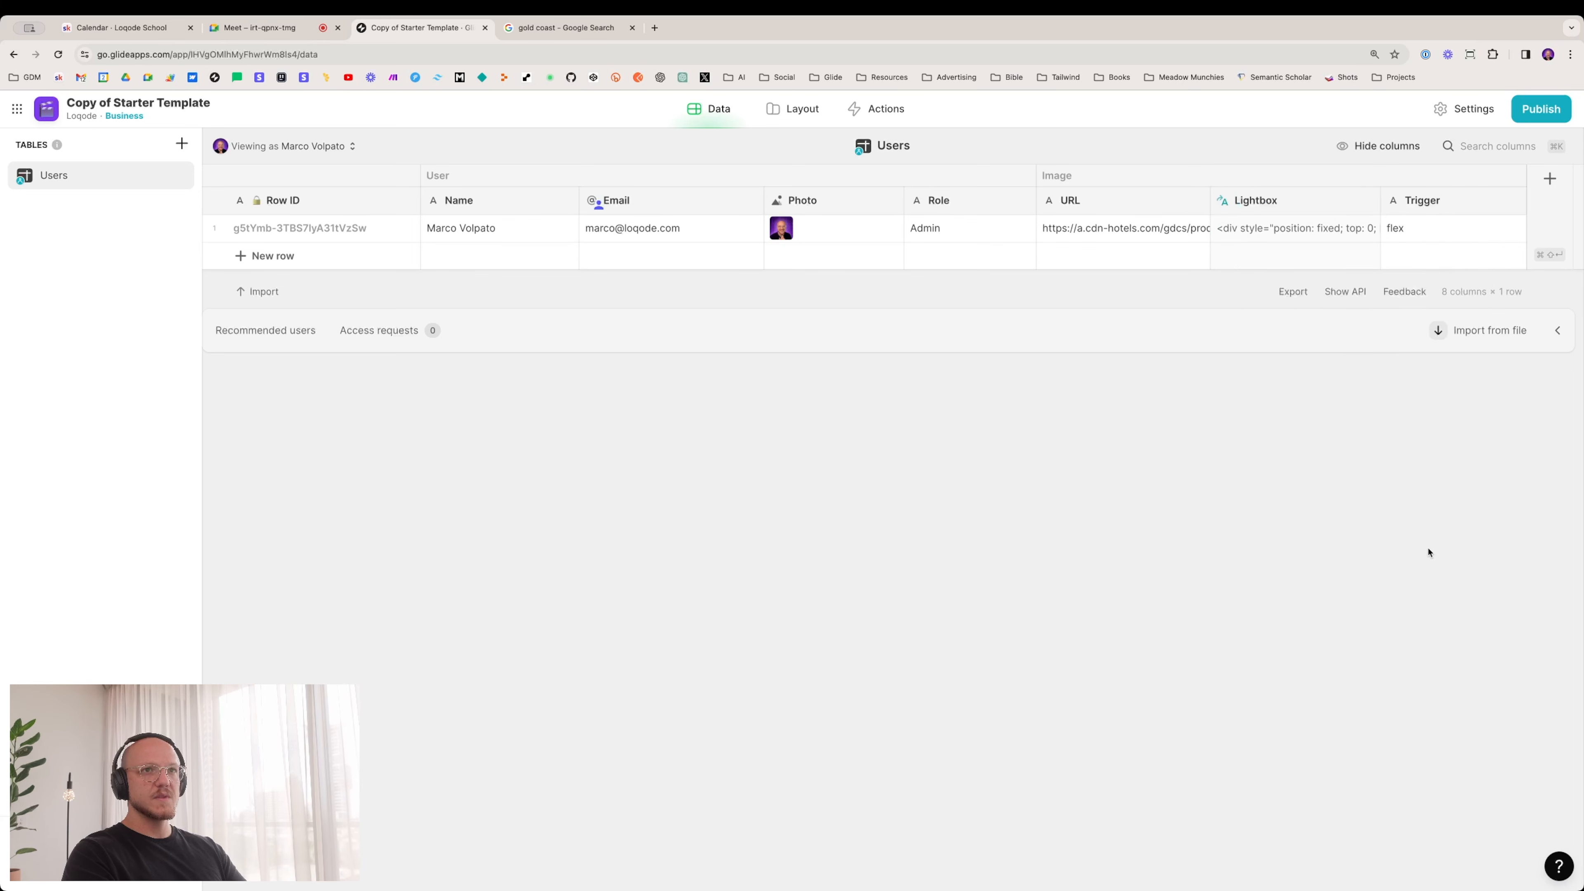
# Step: Examine the lightbox image in the layout preview while widening and narrowing the preview frame
pyautogui.click(794, 110)
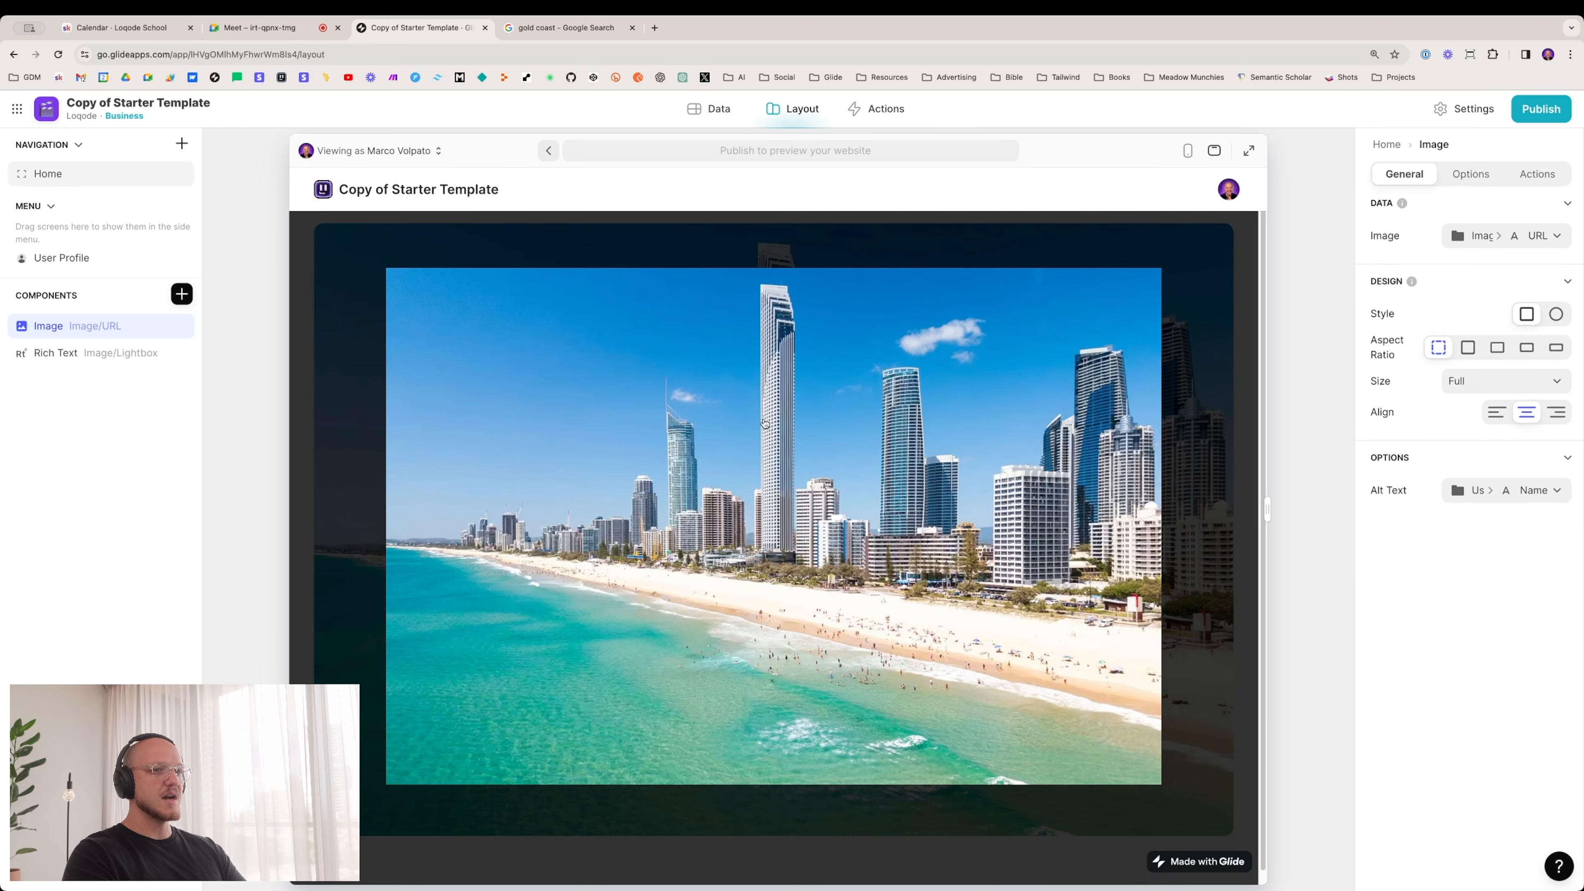
pyautogui.moveTo(1263, 505); pyautogui.dragTo(1321, 509)
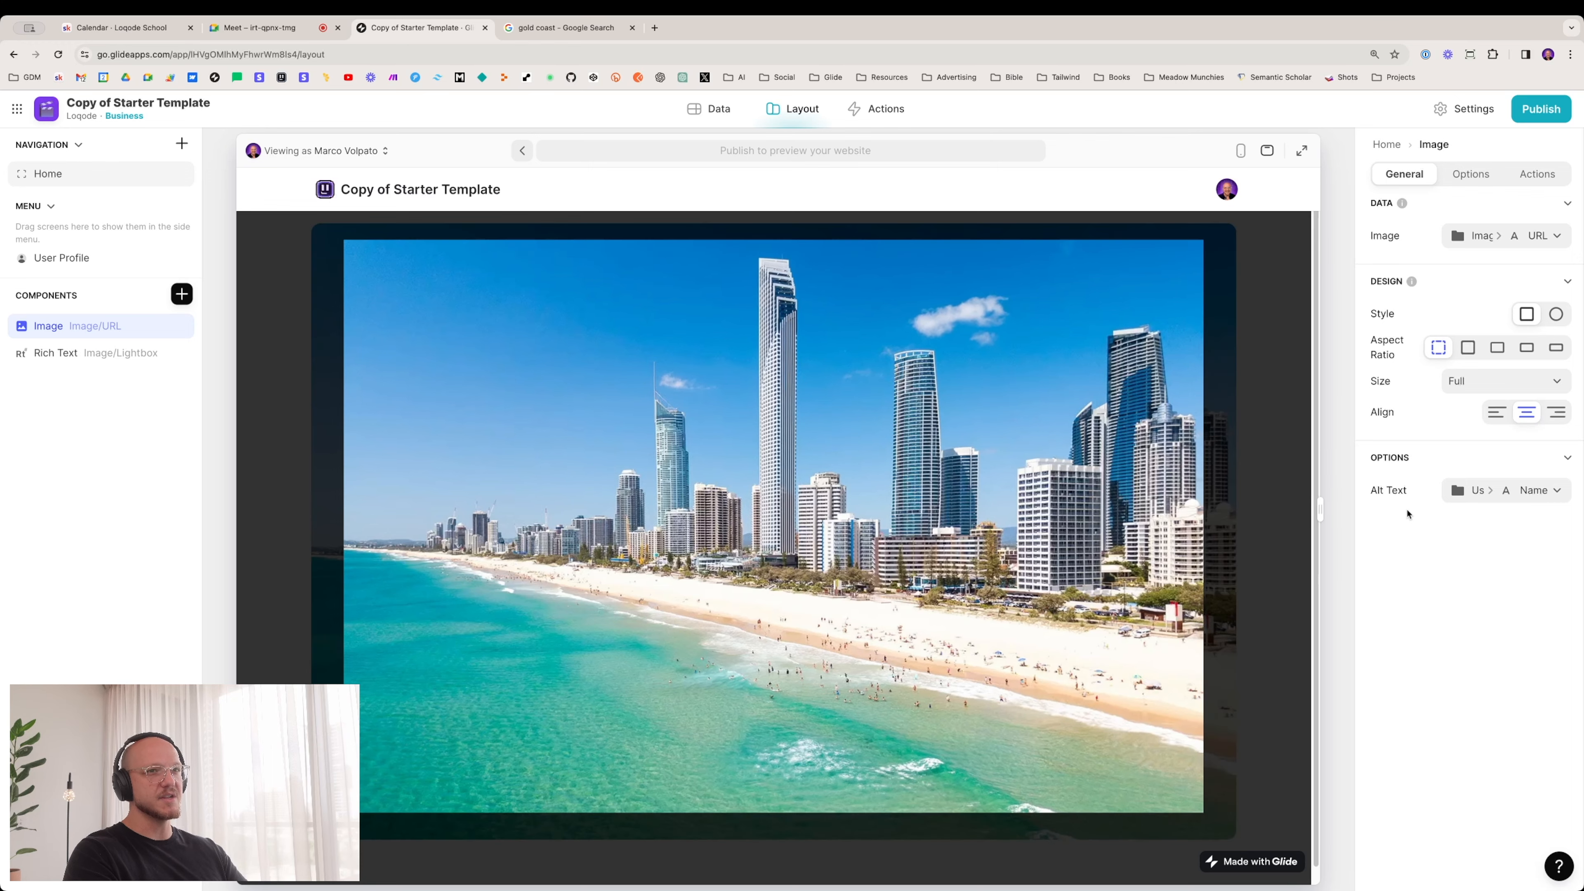
pyautogui.moveTo(1321, 509); pyautogui.dragTo(1196, 506)
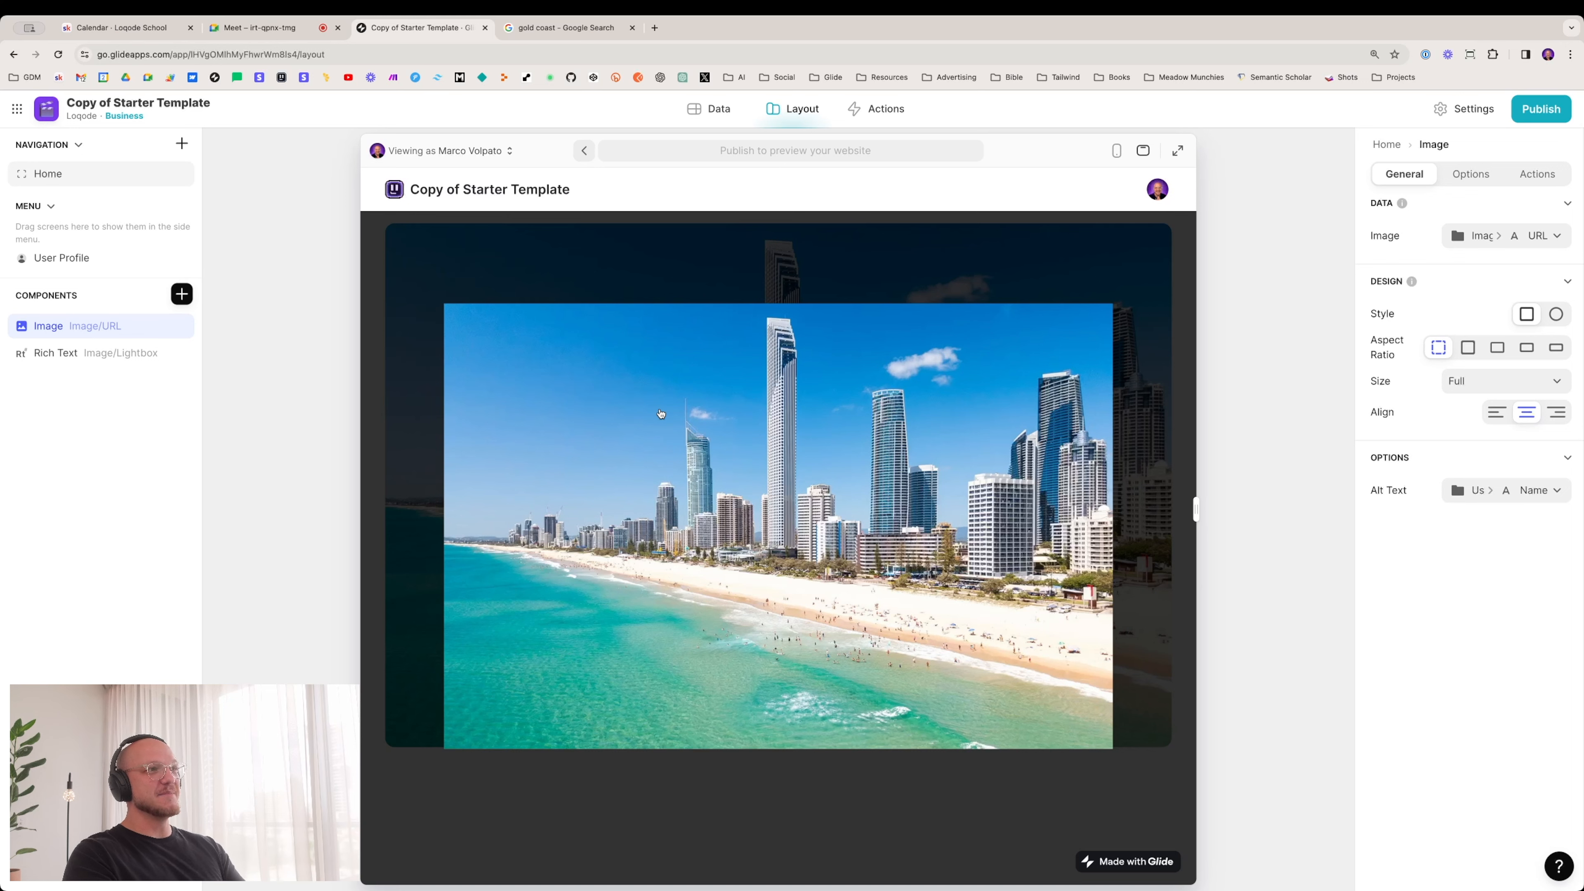
# Step: Insert border-radius: 8px at the start of the img style in the Image/Lightbox template
pyautogui.click(715, 116)
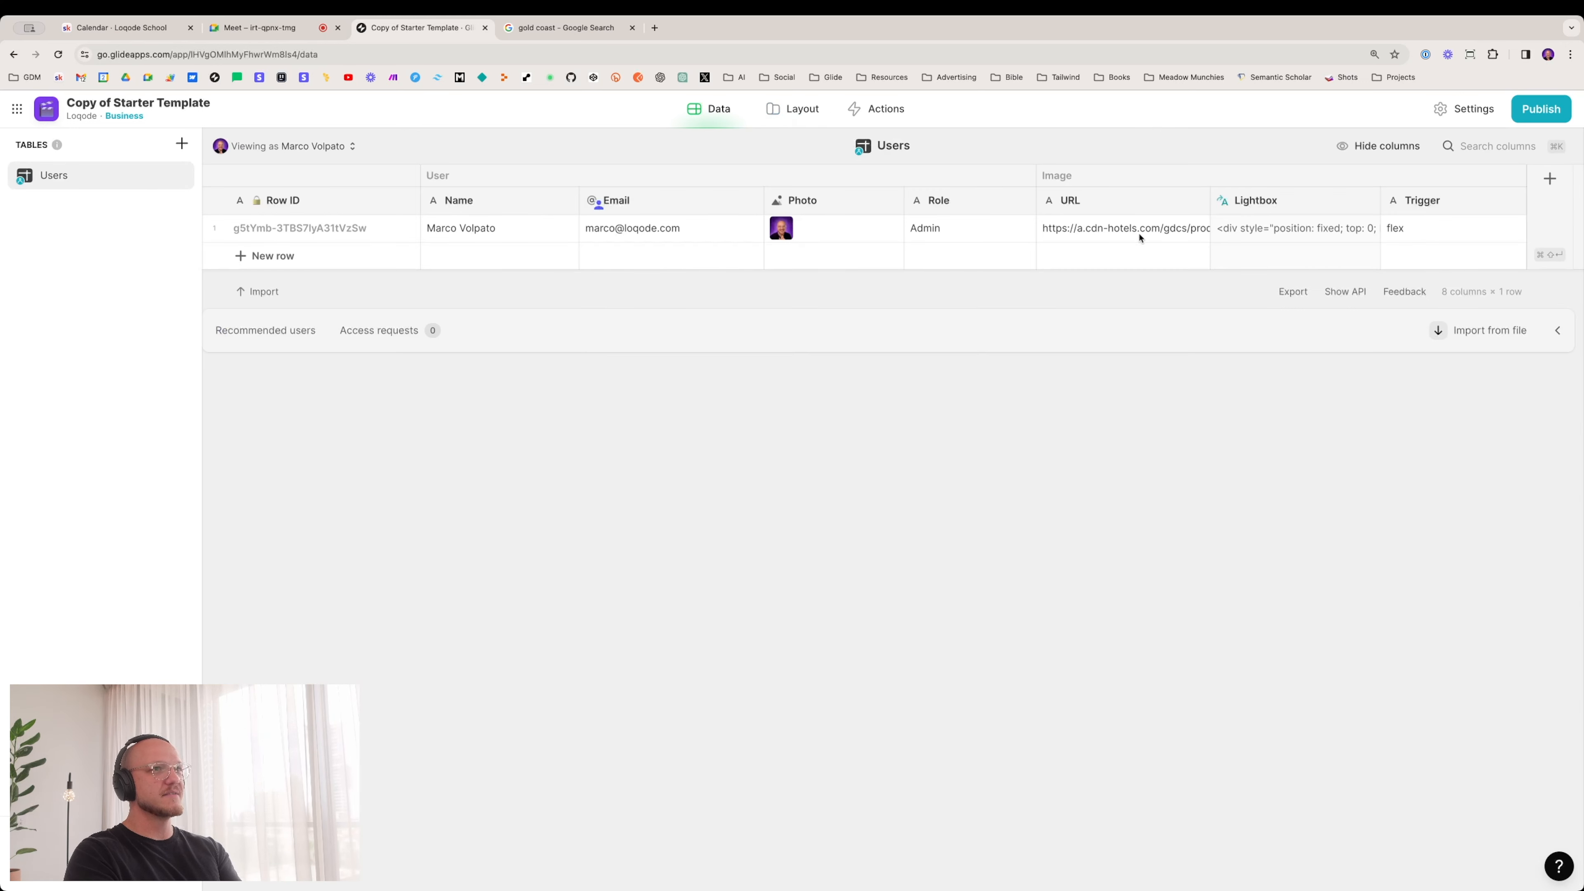
pyautogui.click(1235, 200)
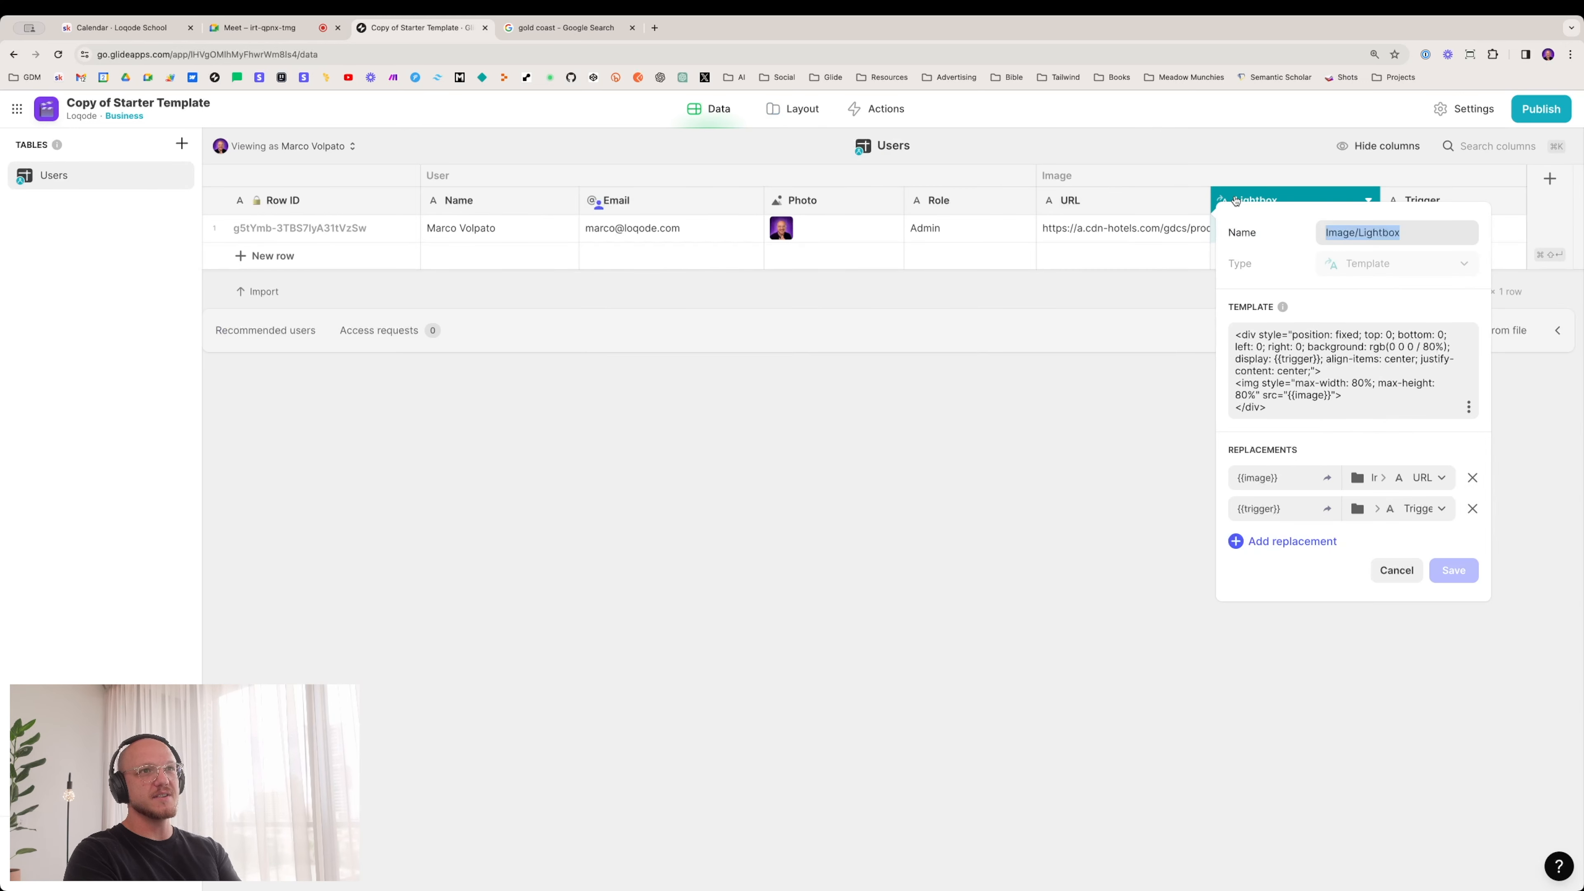
pyautogui.click(1303, 385)
pyautogui.write('border-ra')
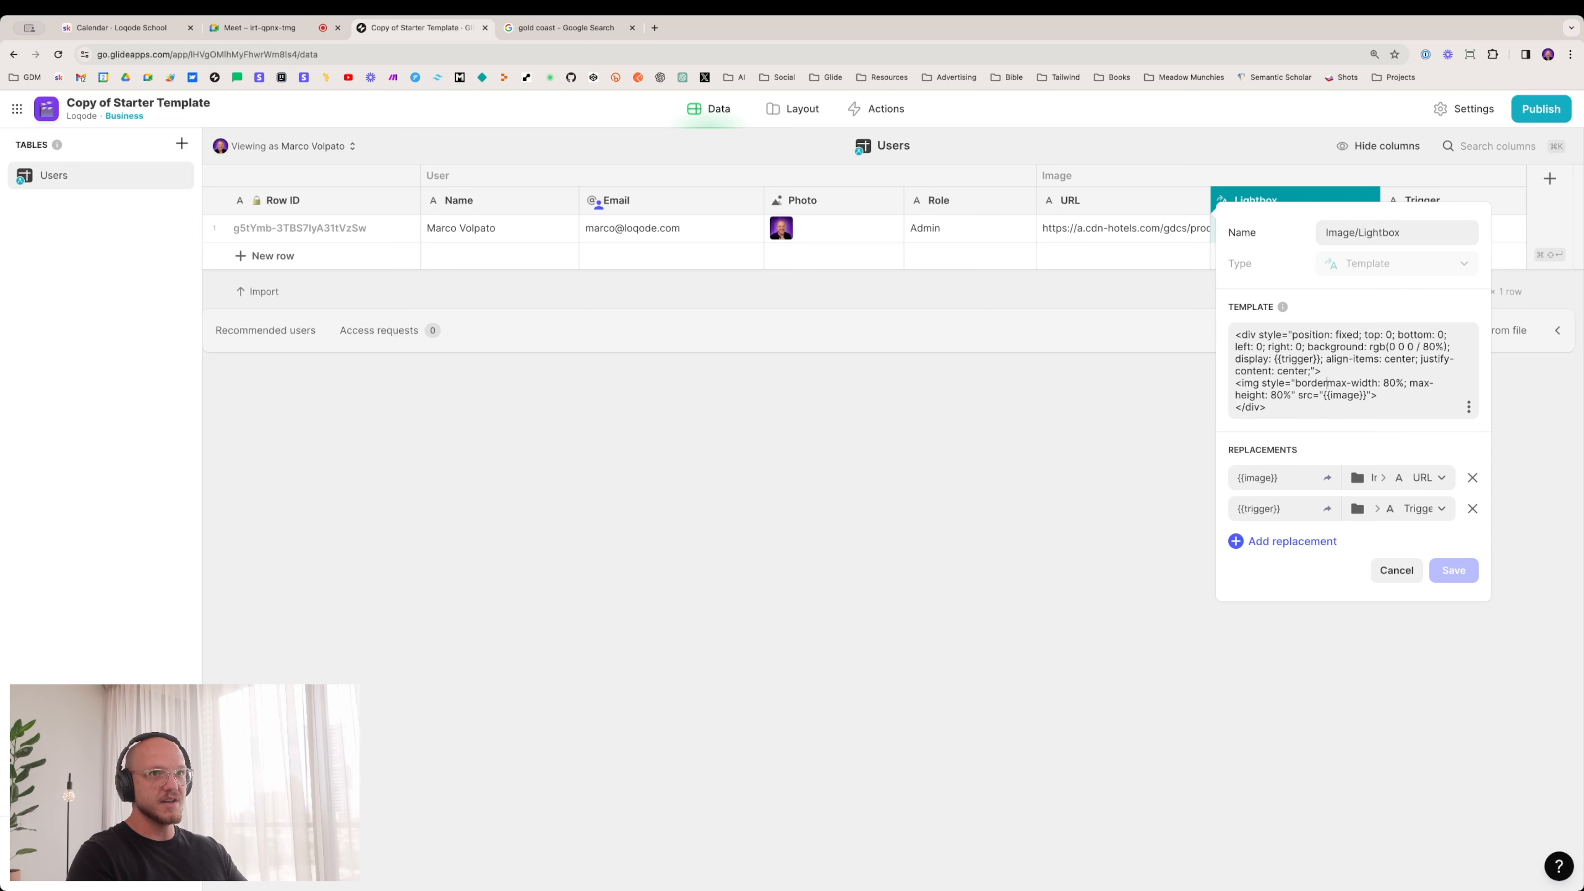
pyautogui.write('dius: ')
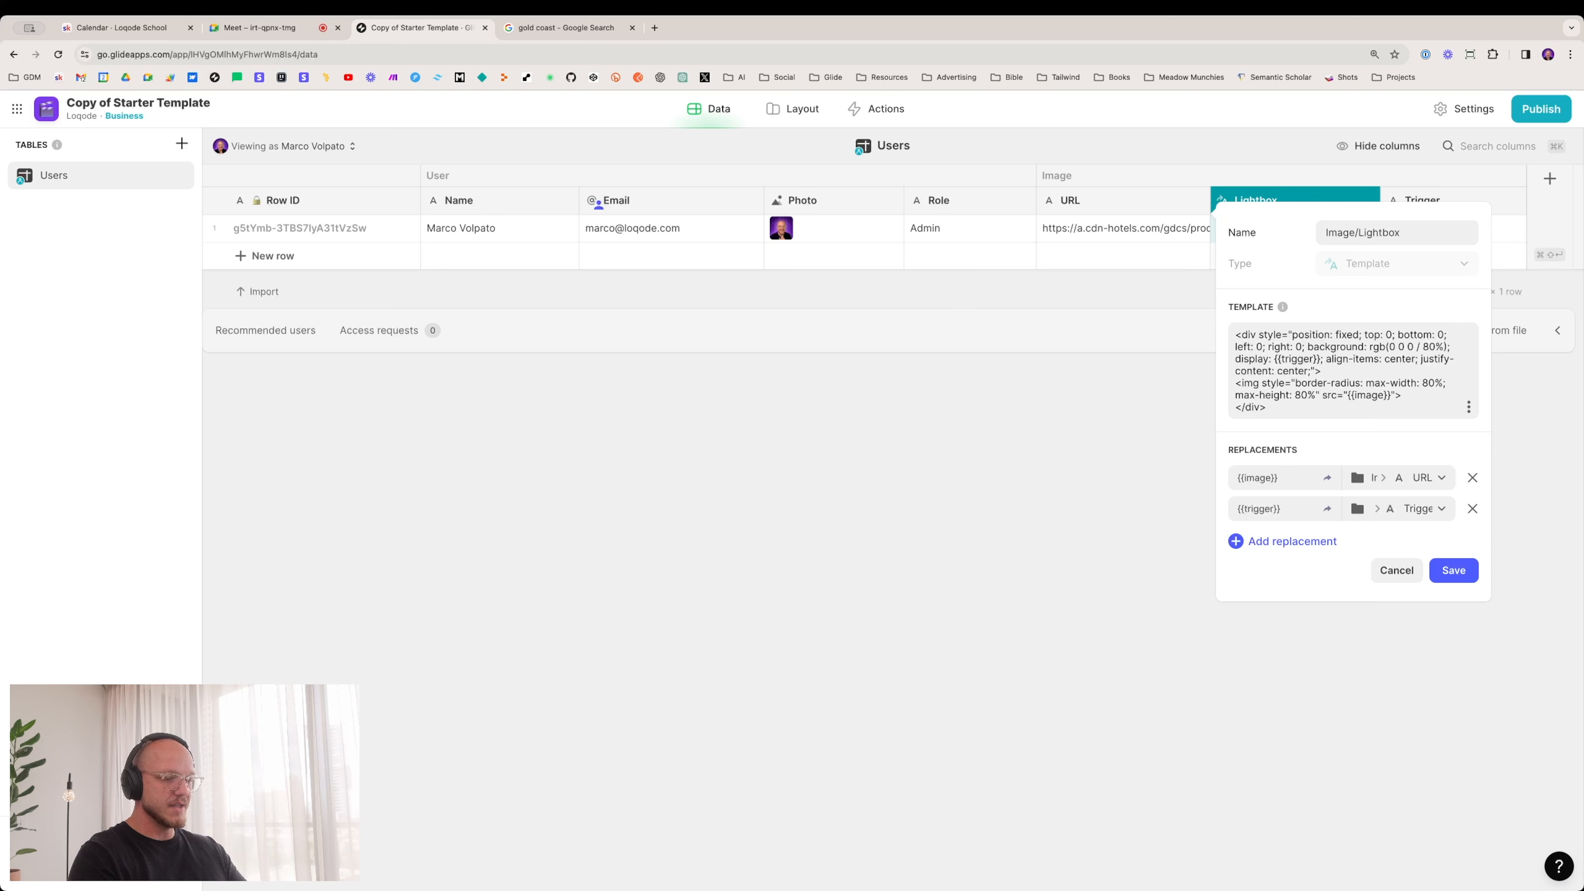
pyautogui.write('8px;')
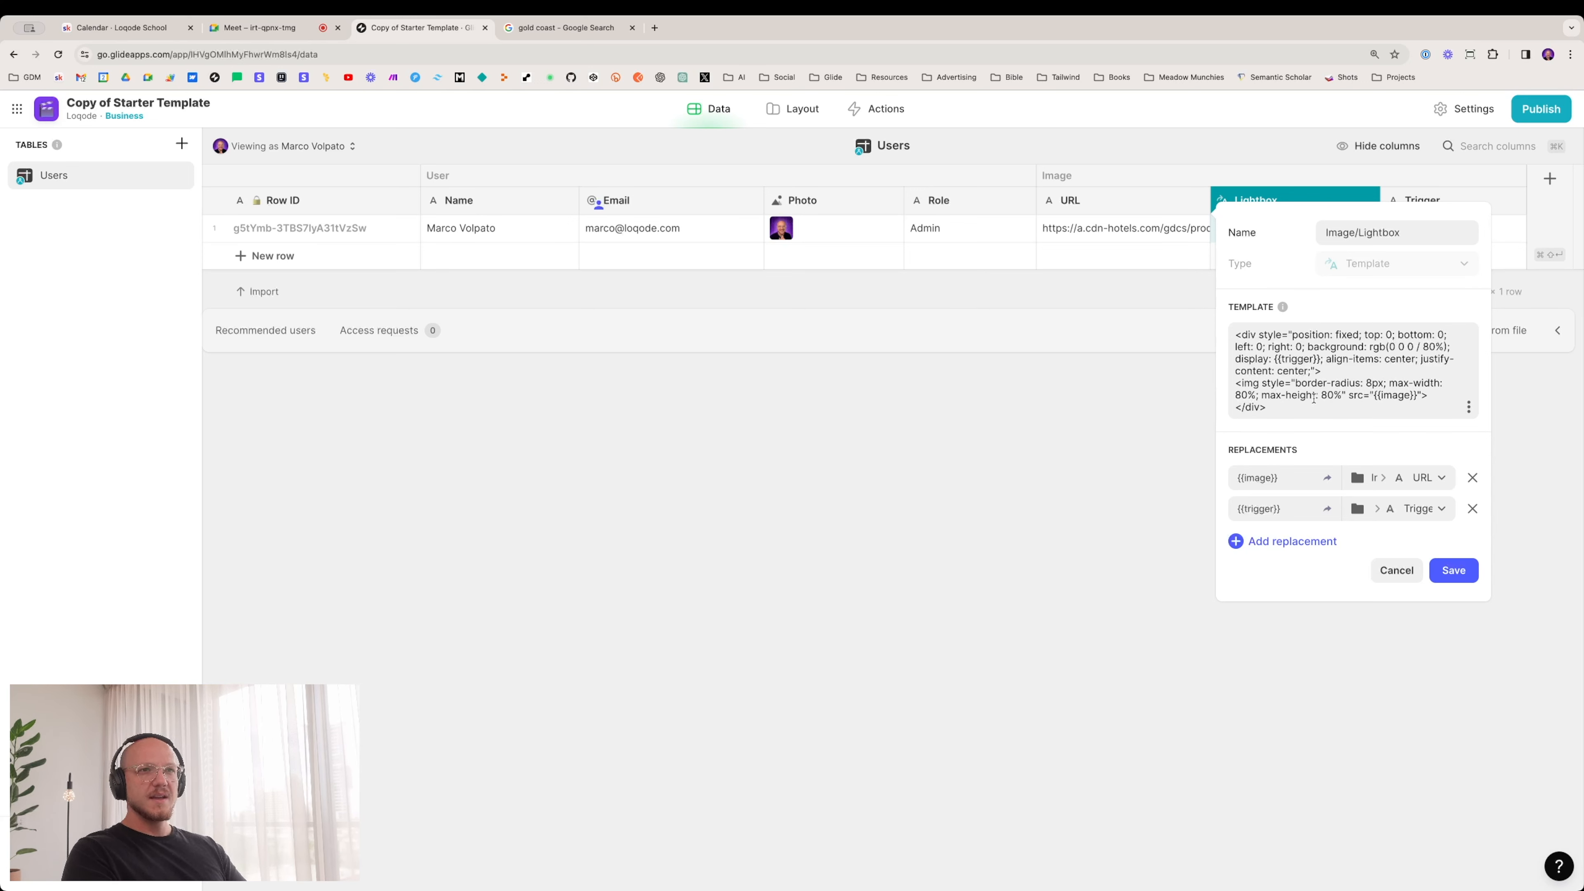
# Step: Delete the max-width rule from the img style, save the Lightbox column, and check the image in the layout preview
pyautogui.moveTo(1259, 395); pyautogui.dragTo(1389, 388)
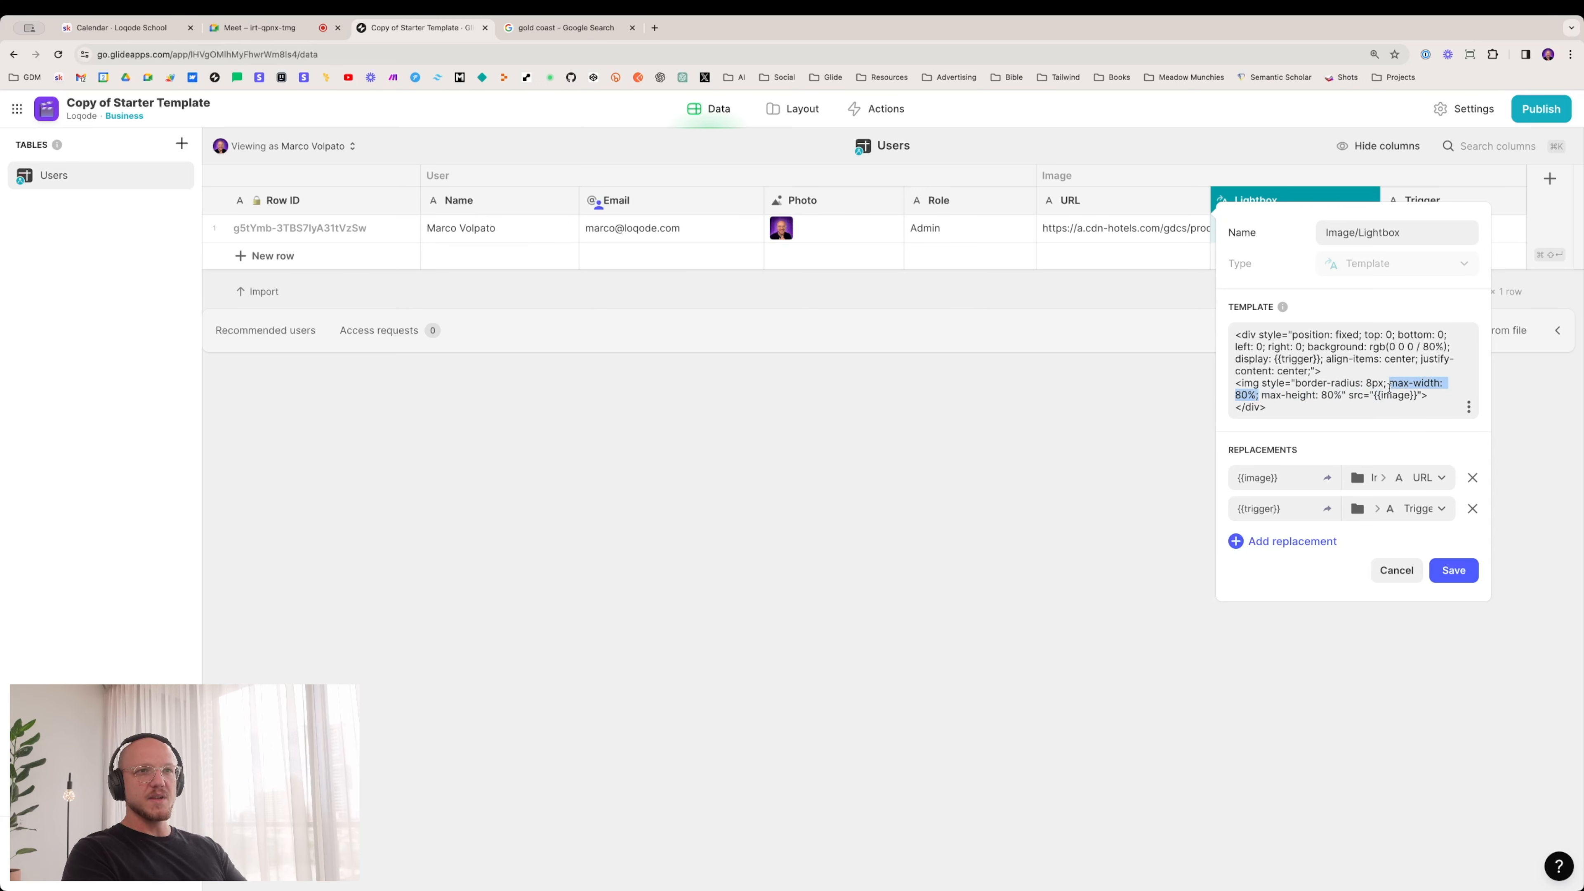
pyautogui.press('BackSpace')
pyautogui.press('BackSpace')
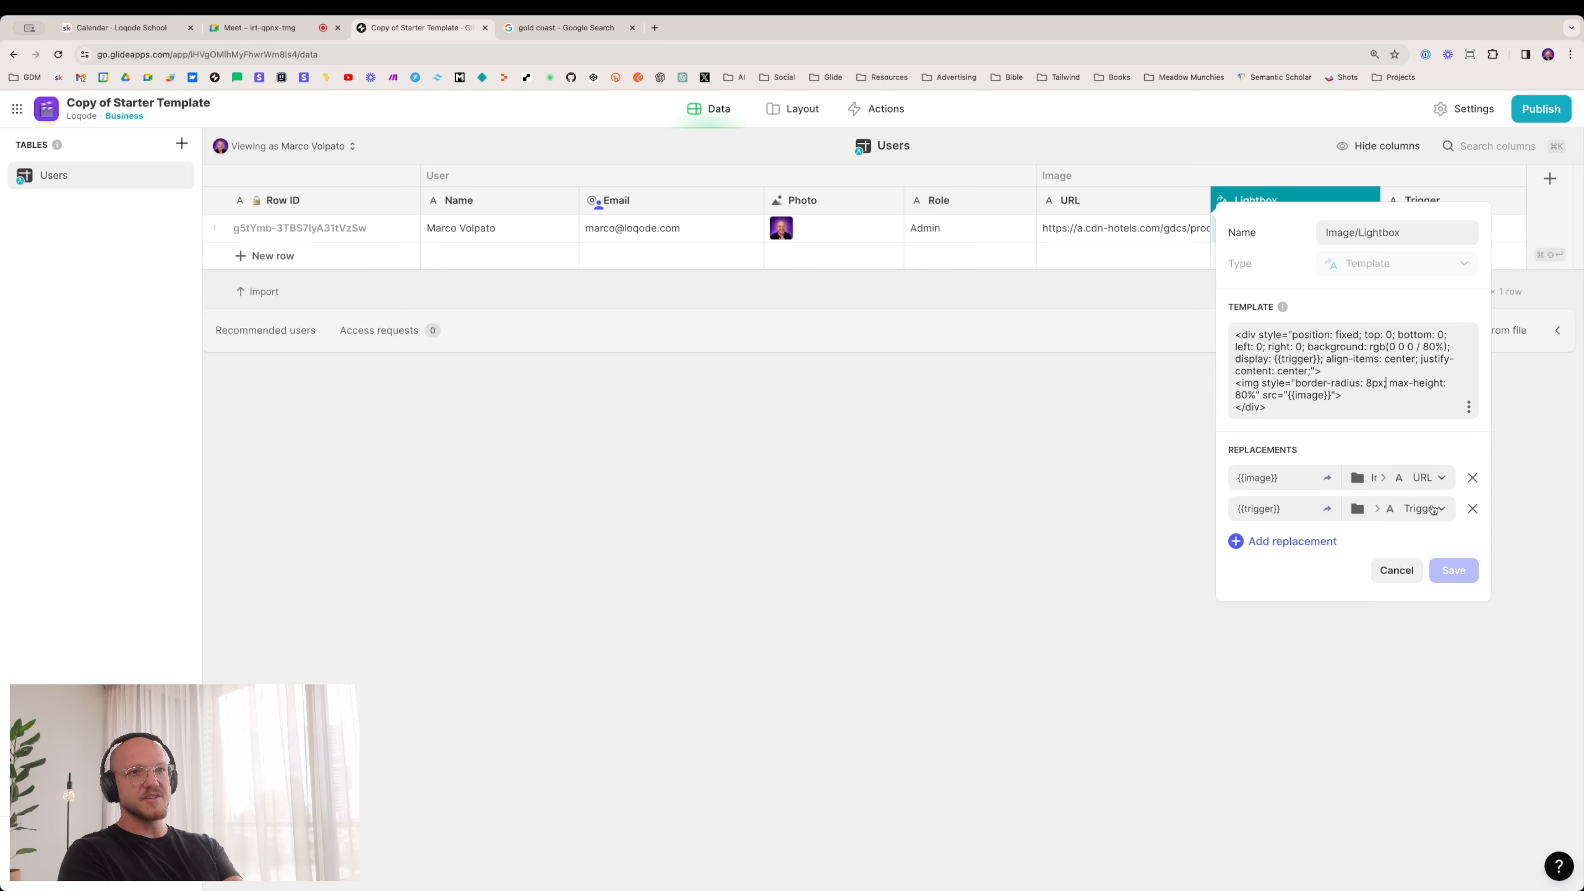
pyautogui.click(1454, 571)
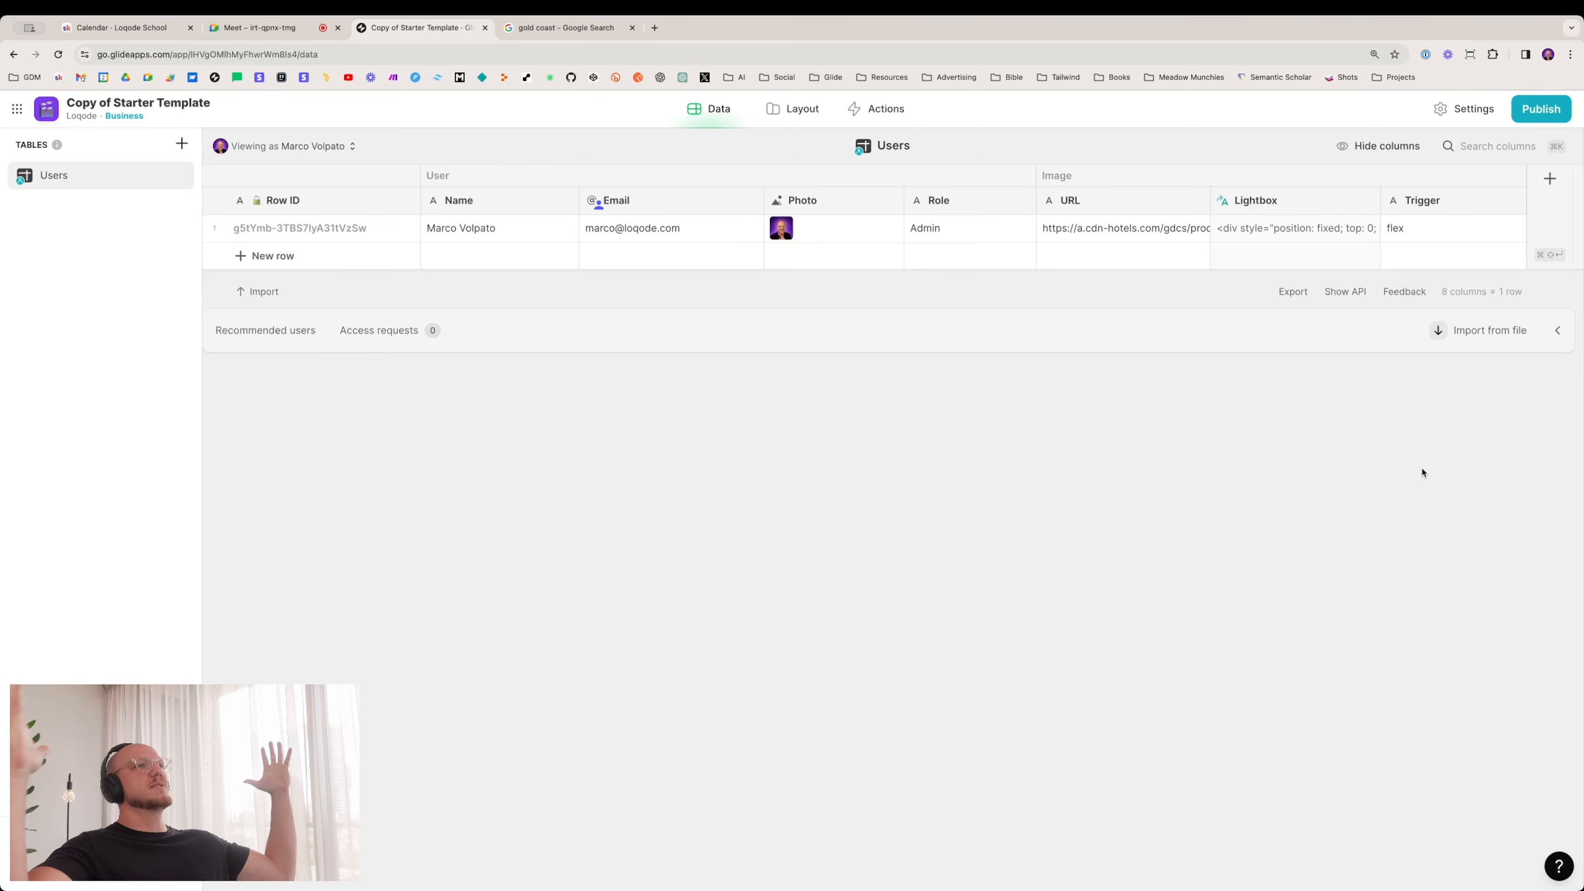
pyautogui.click(811, 117)
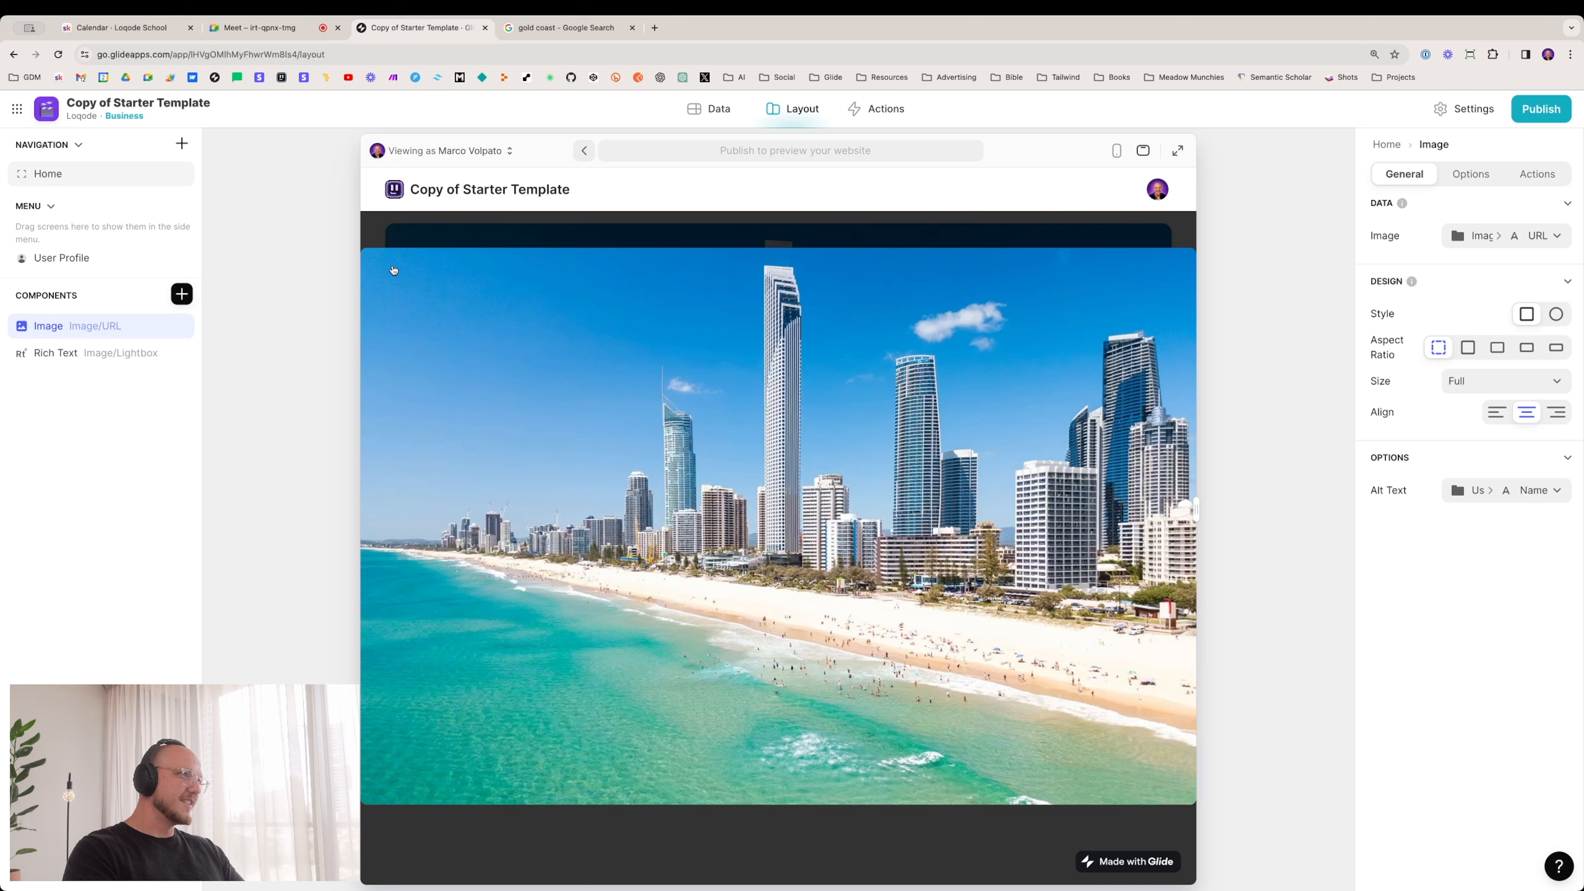
# Step: Remove the border-radius rule from the Lightbox template's img style, save, and close the lightbox in the layout preview
pyautogui.click(717, 113)
pyautogui.click(1248, 200)
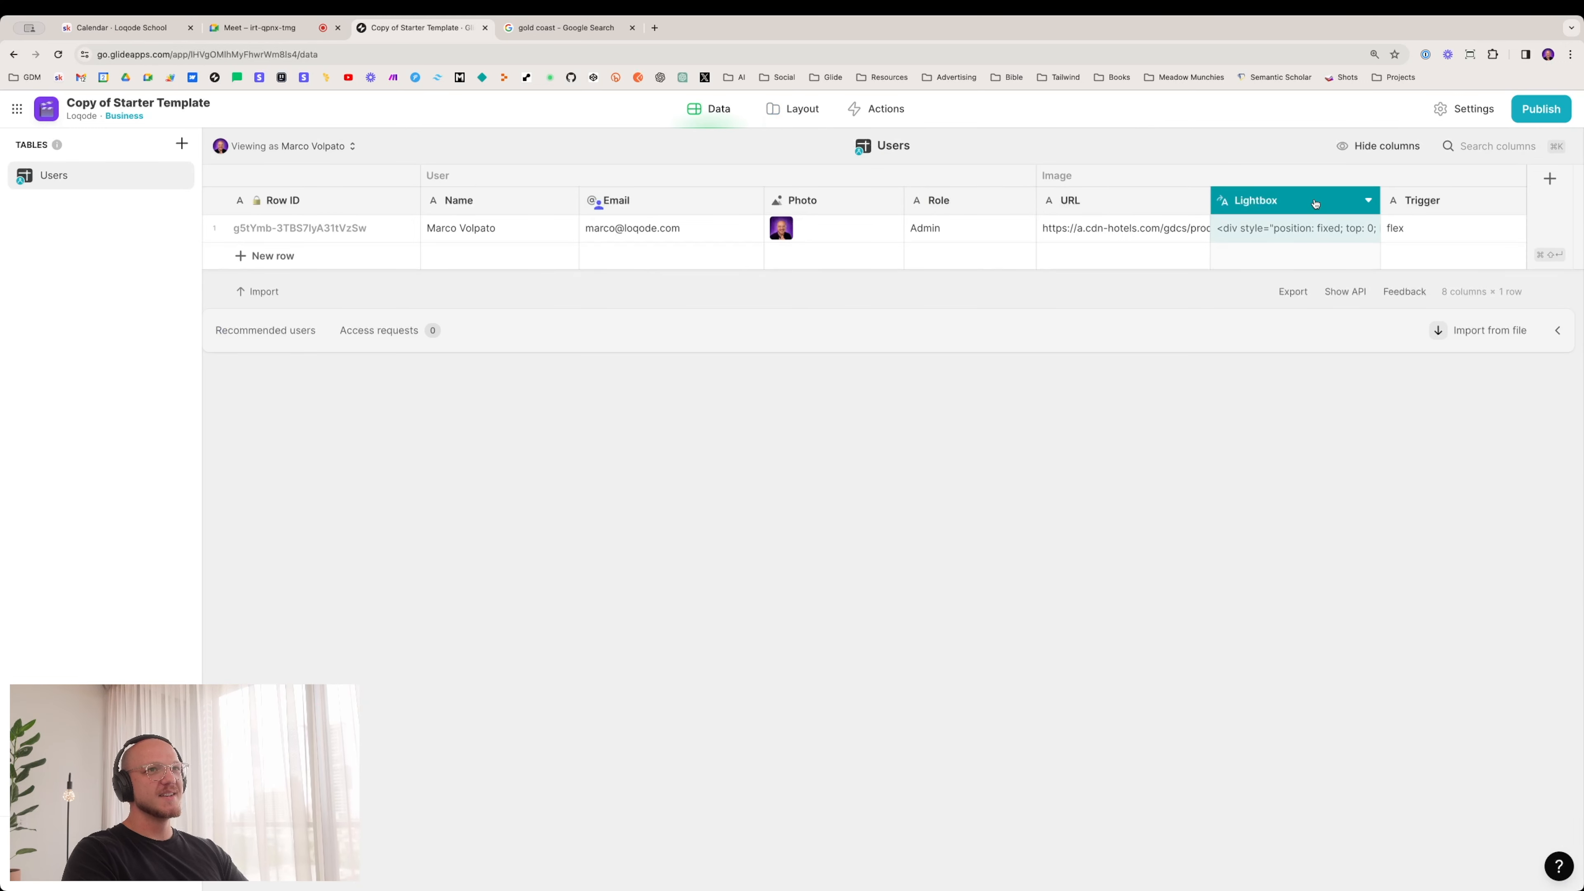
pyautogui.moveTo(1296, 382); pyautogui.dragTo(1393, 382)
pyautogui.press('BackSpace')
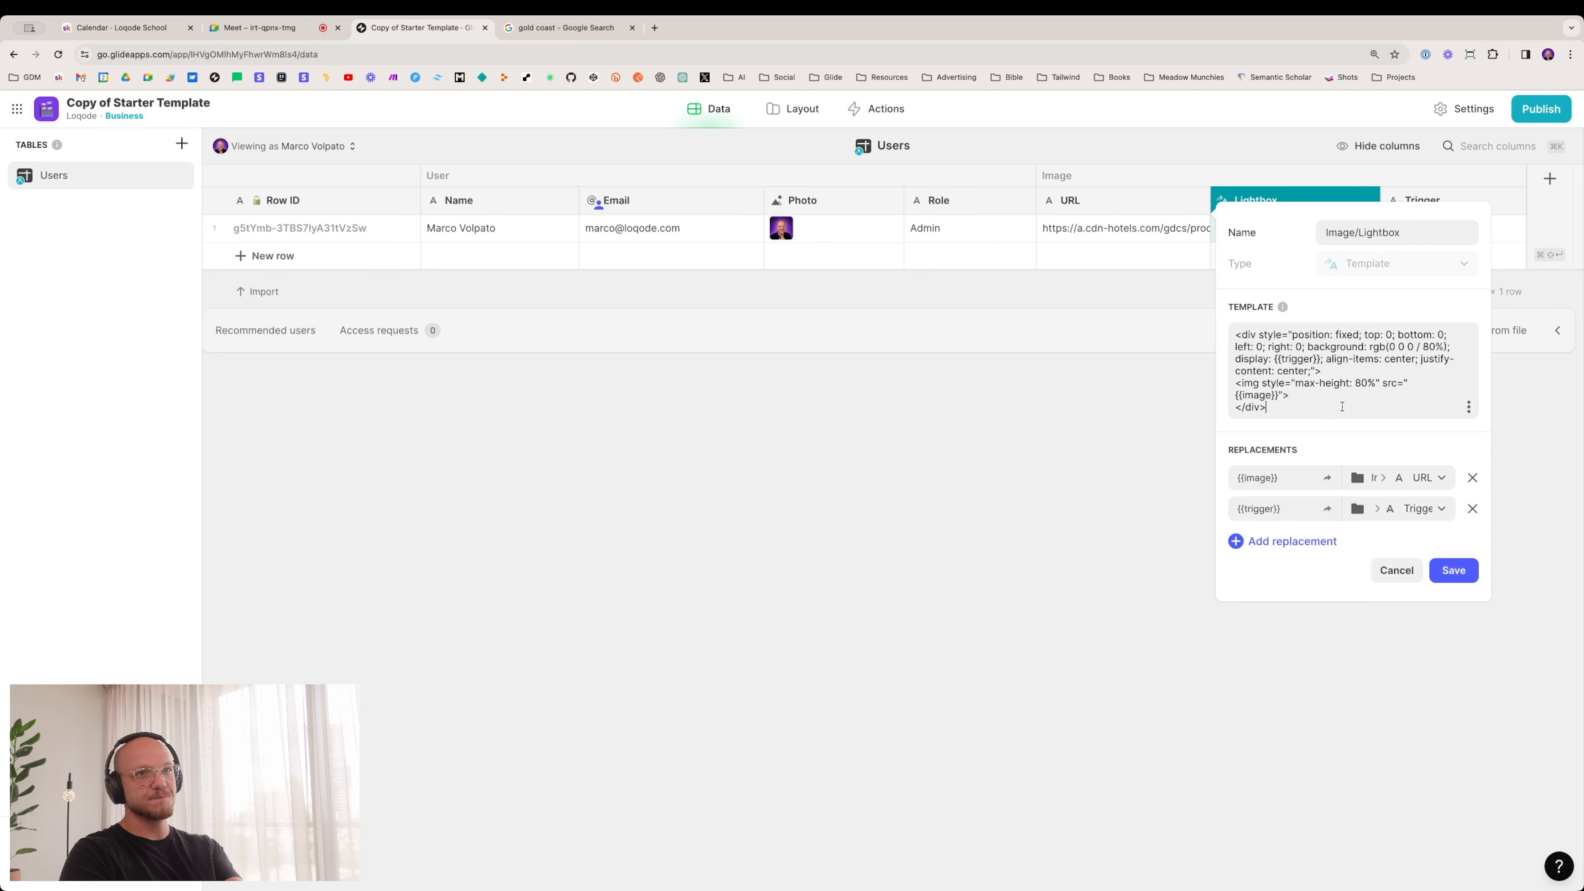
pyautogui.click(1451, 571)
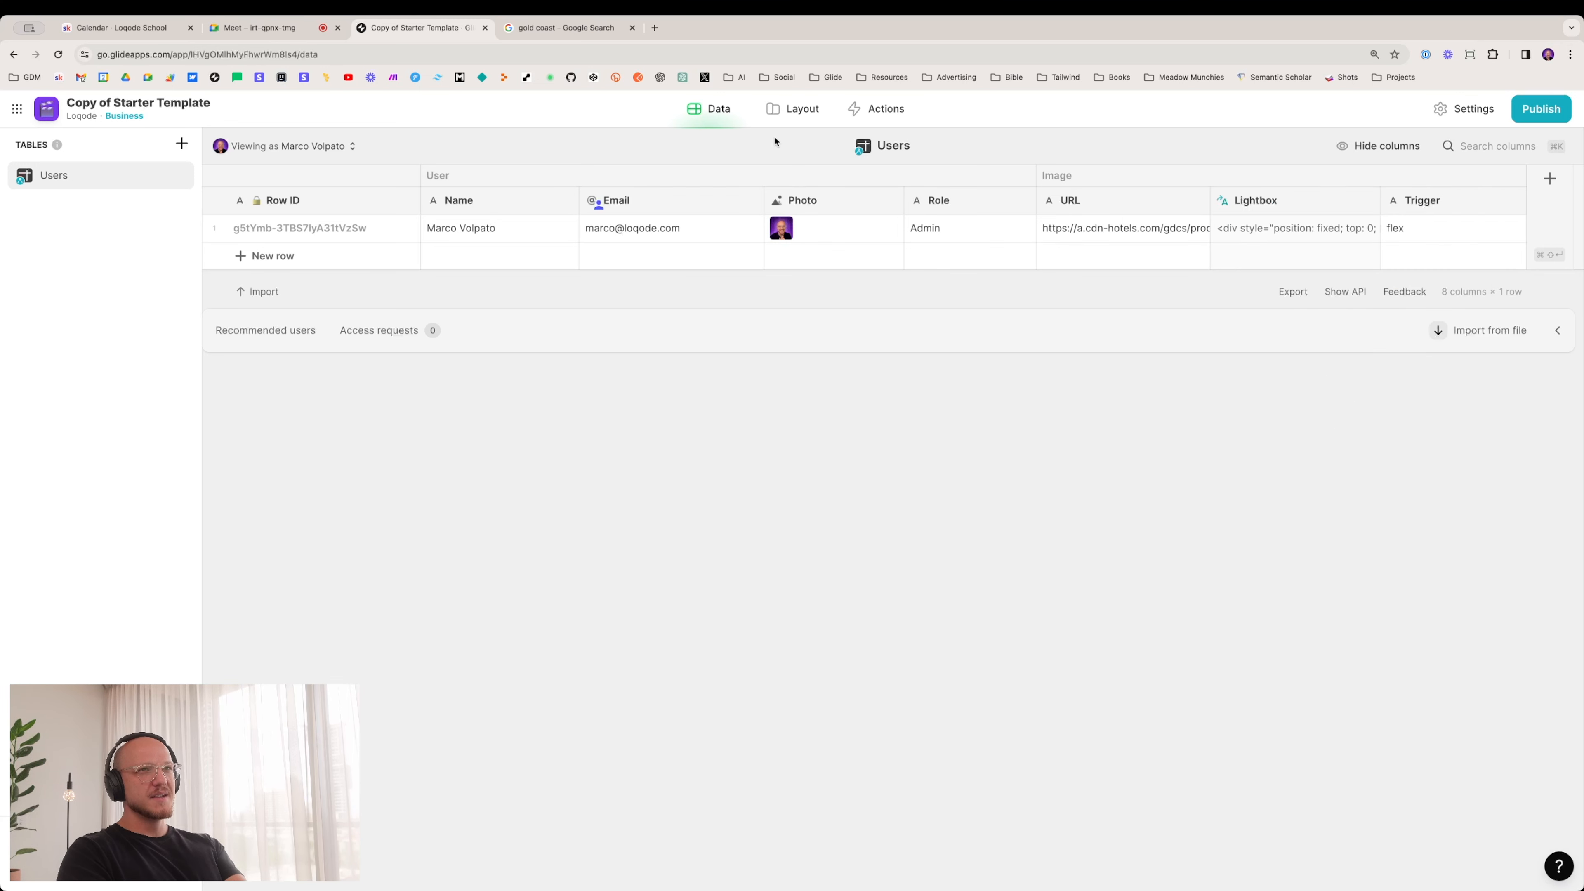
pyautogui.click(779, 112)
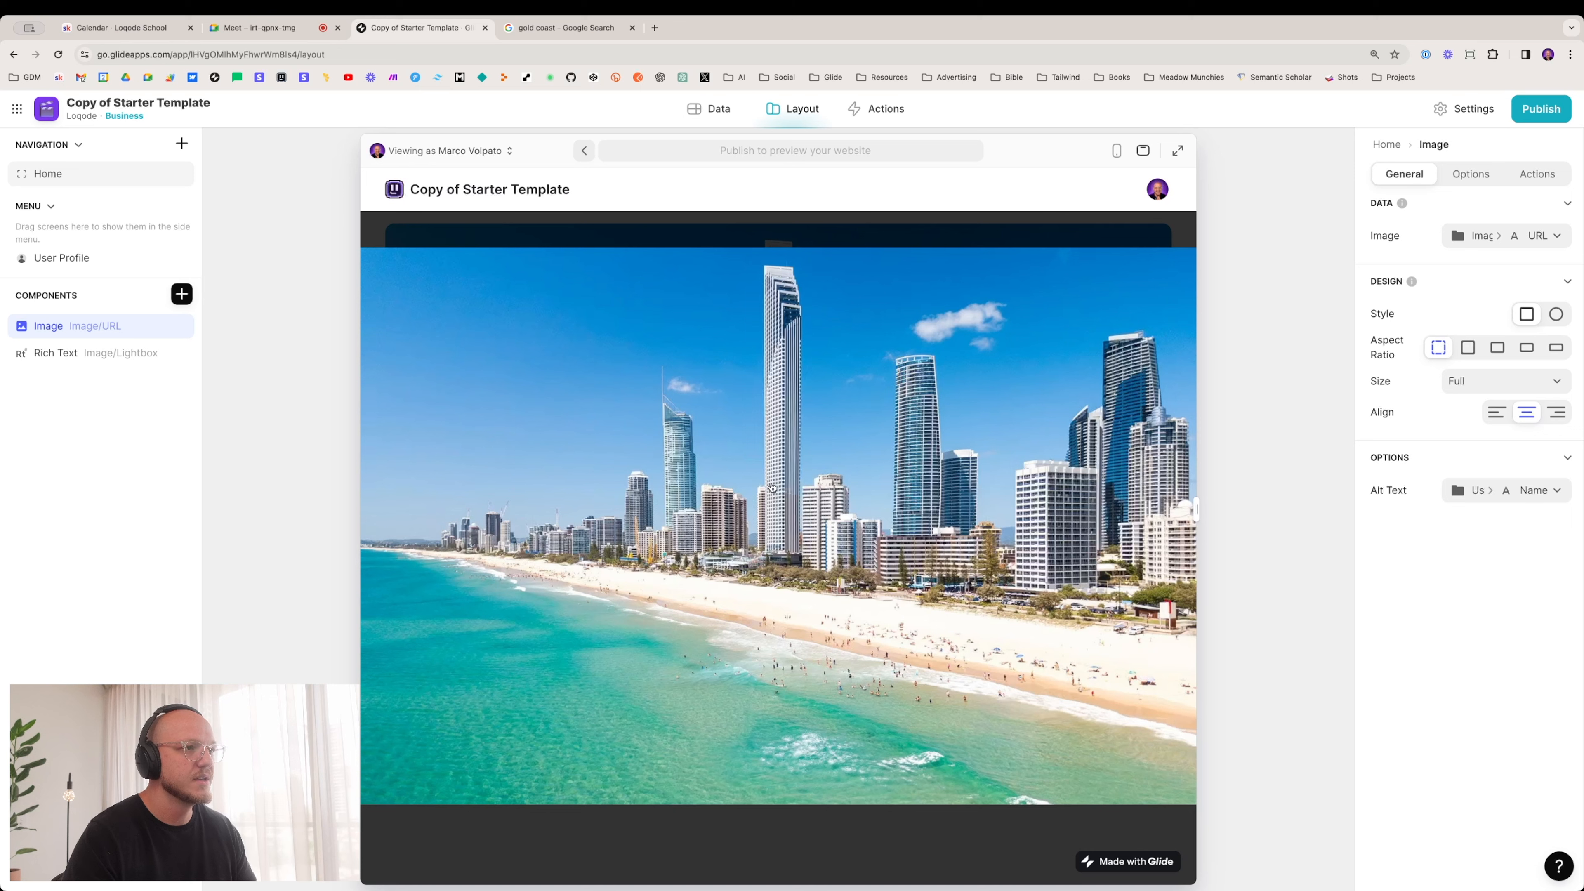
pyautogui.click(803, 236)
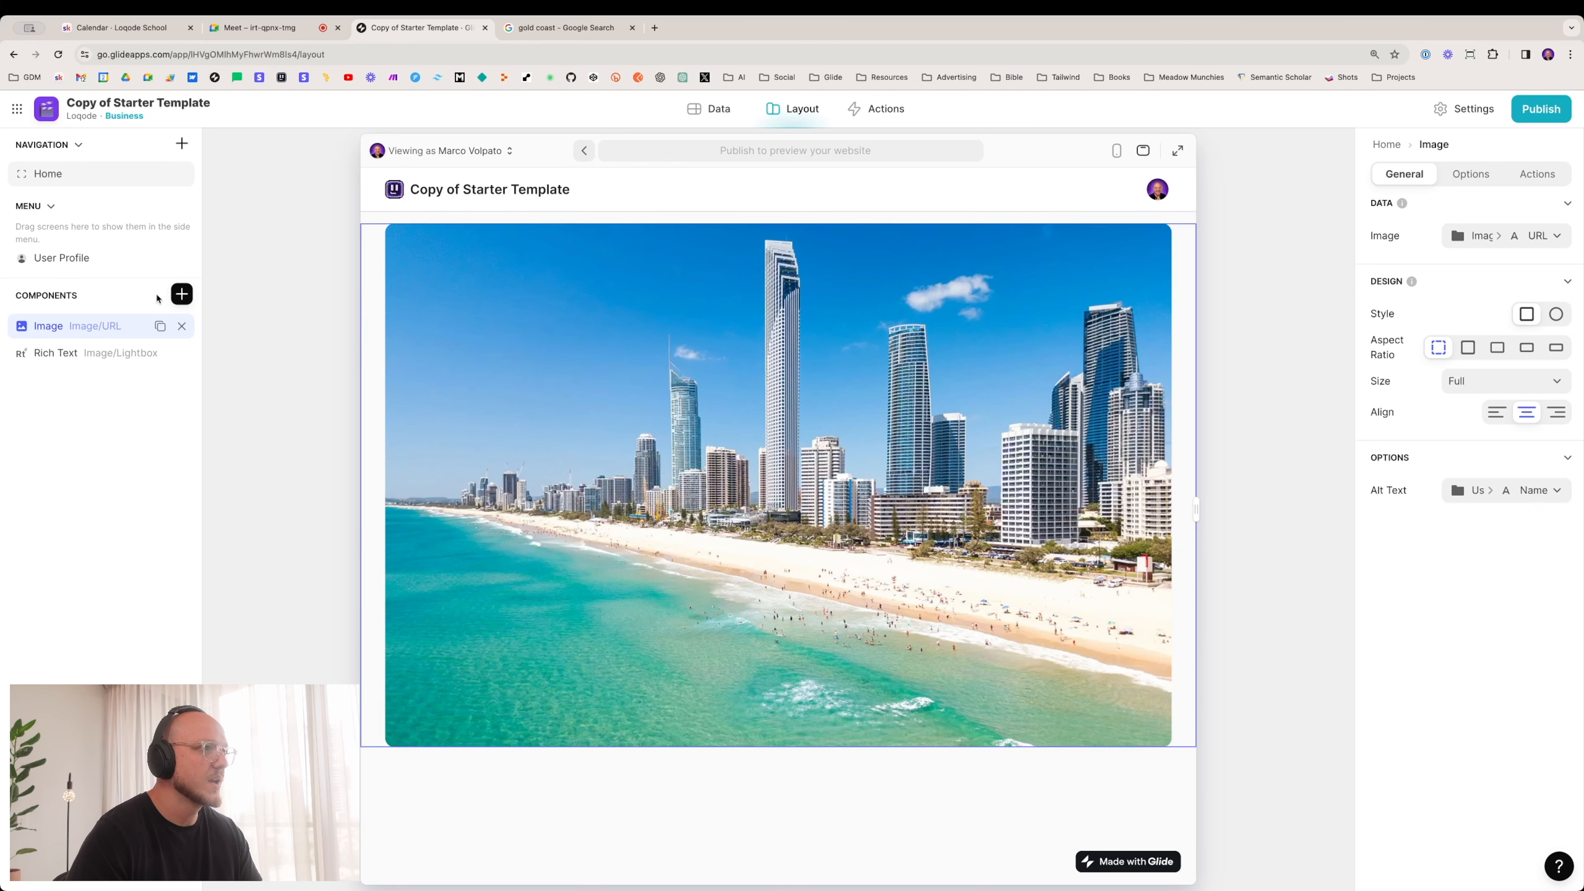
# Step: Create a new table in the app's data and name it Image
pyautogui.click(719, 110)
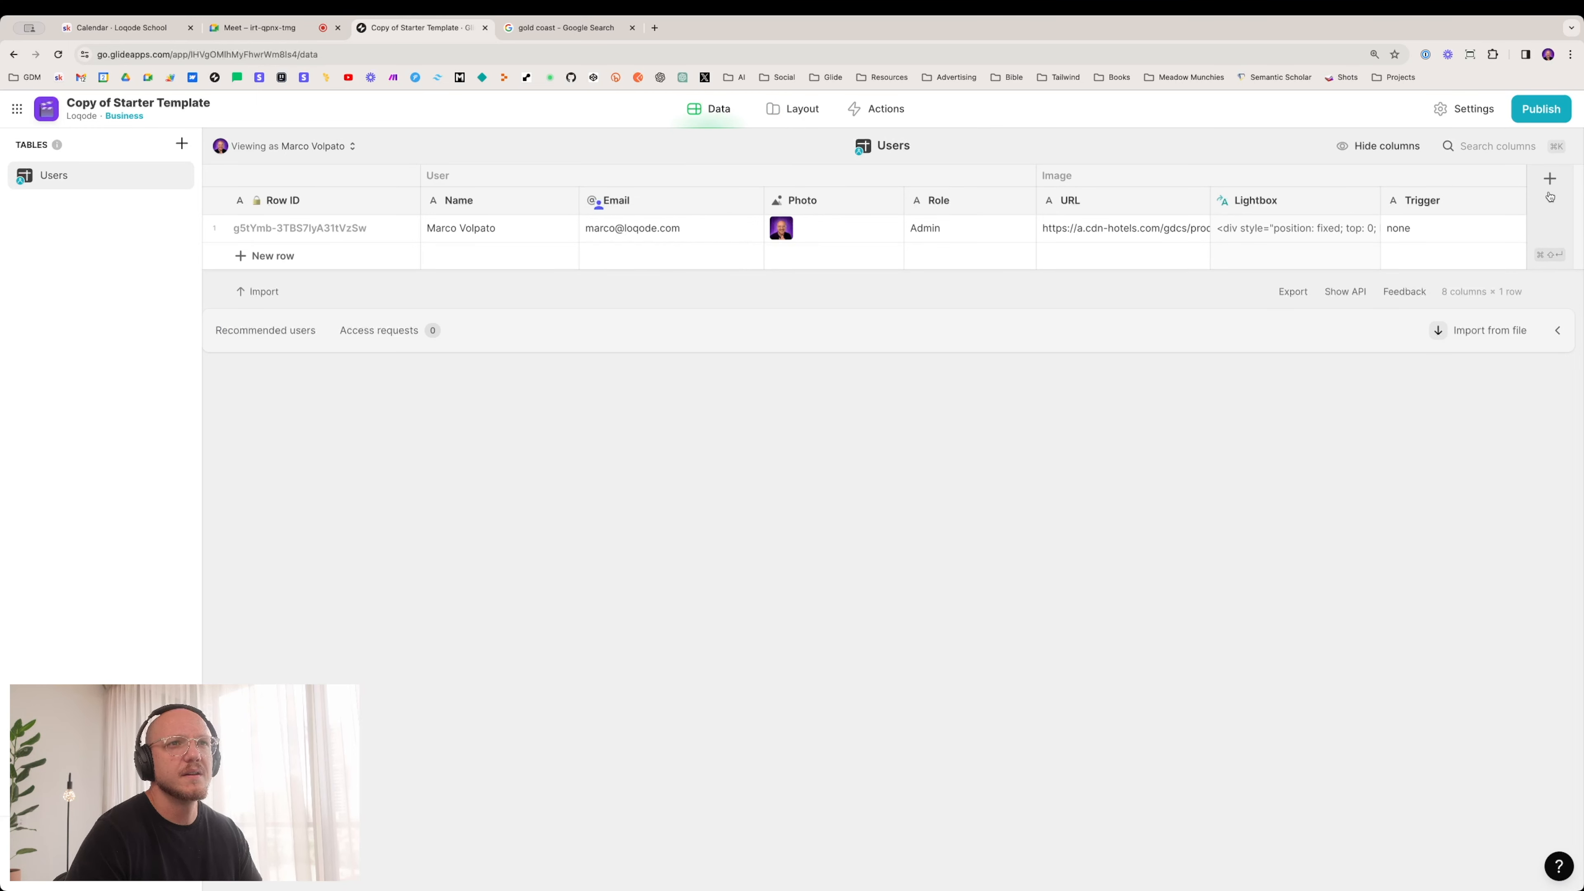
pyautogui.click(1241, 227)
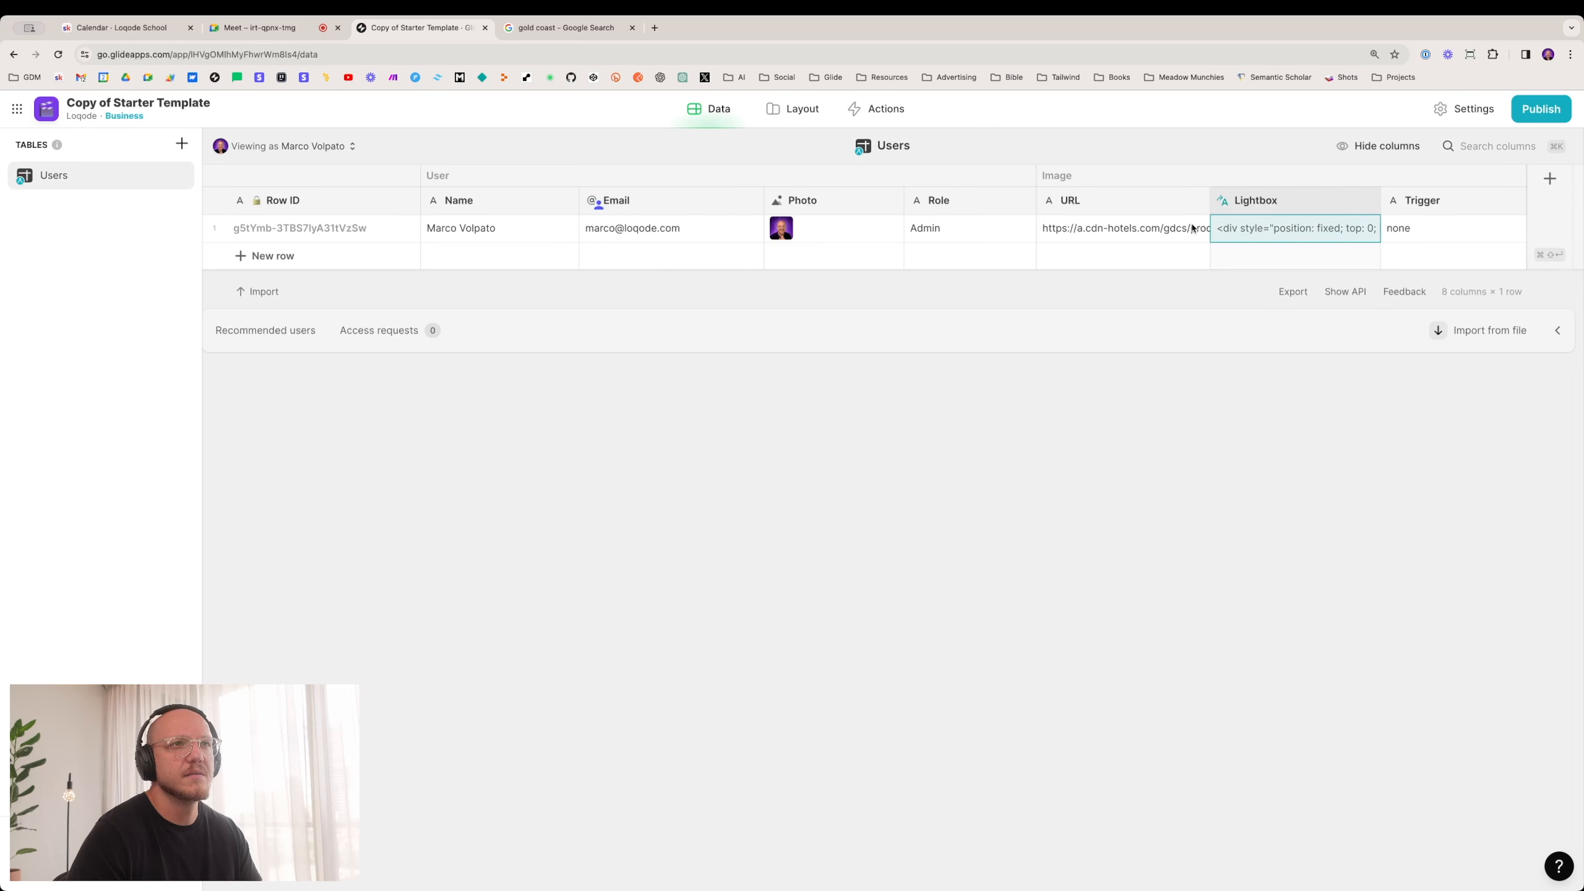
pyautogui.click(1193, 229)
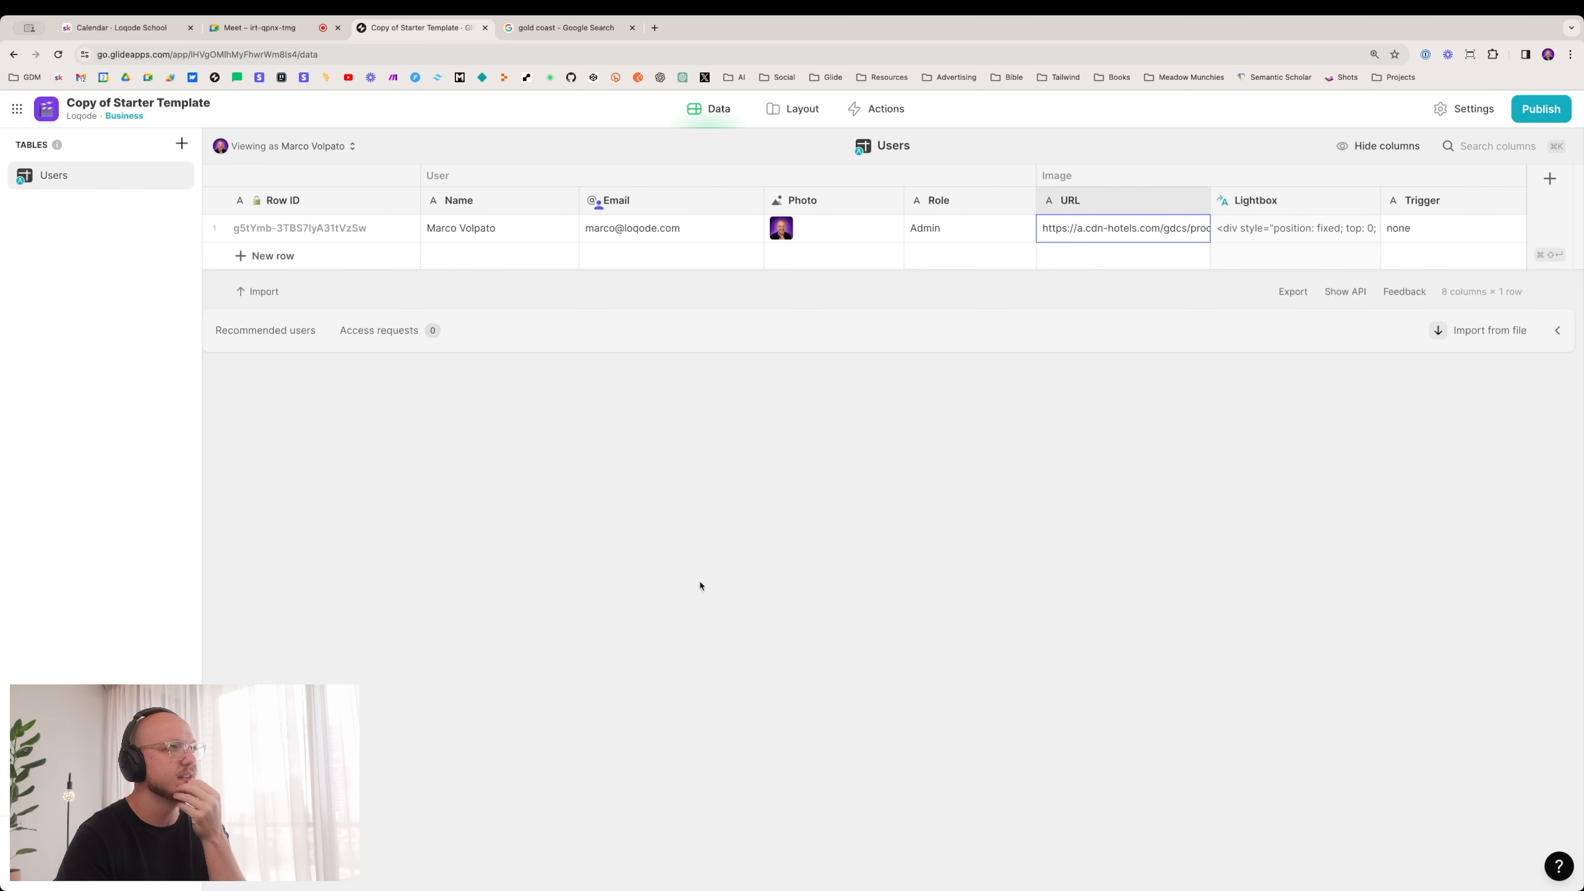
pyautogui.click(182, 144)
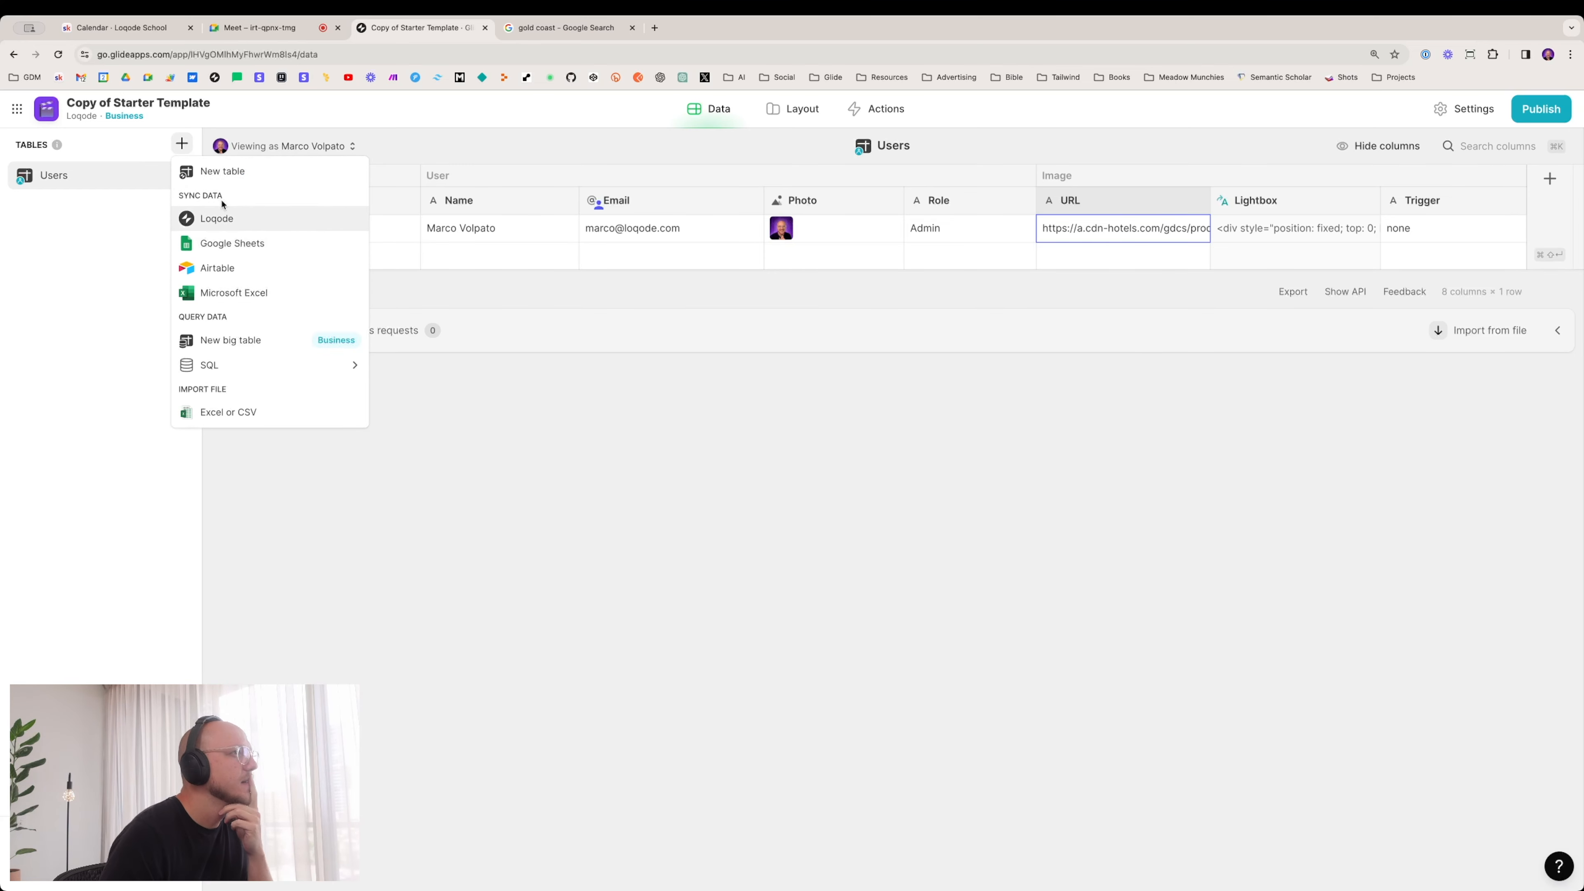
pyautogui.click(243, 176)
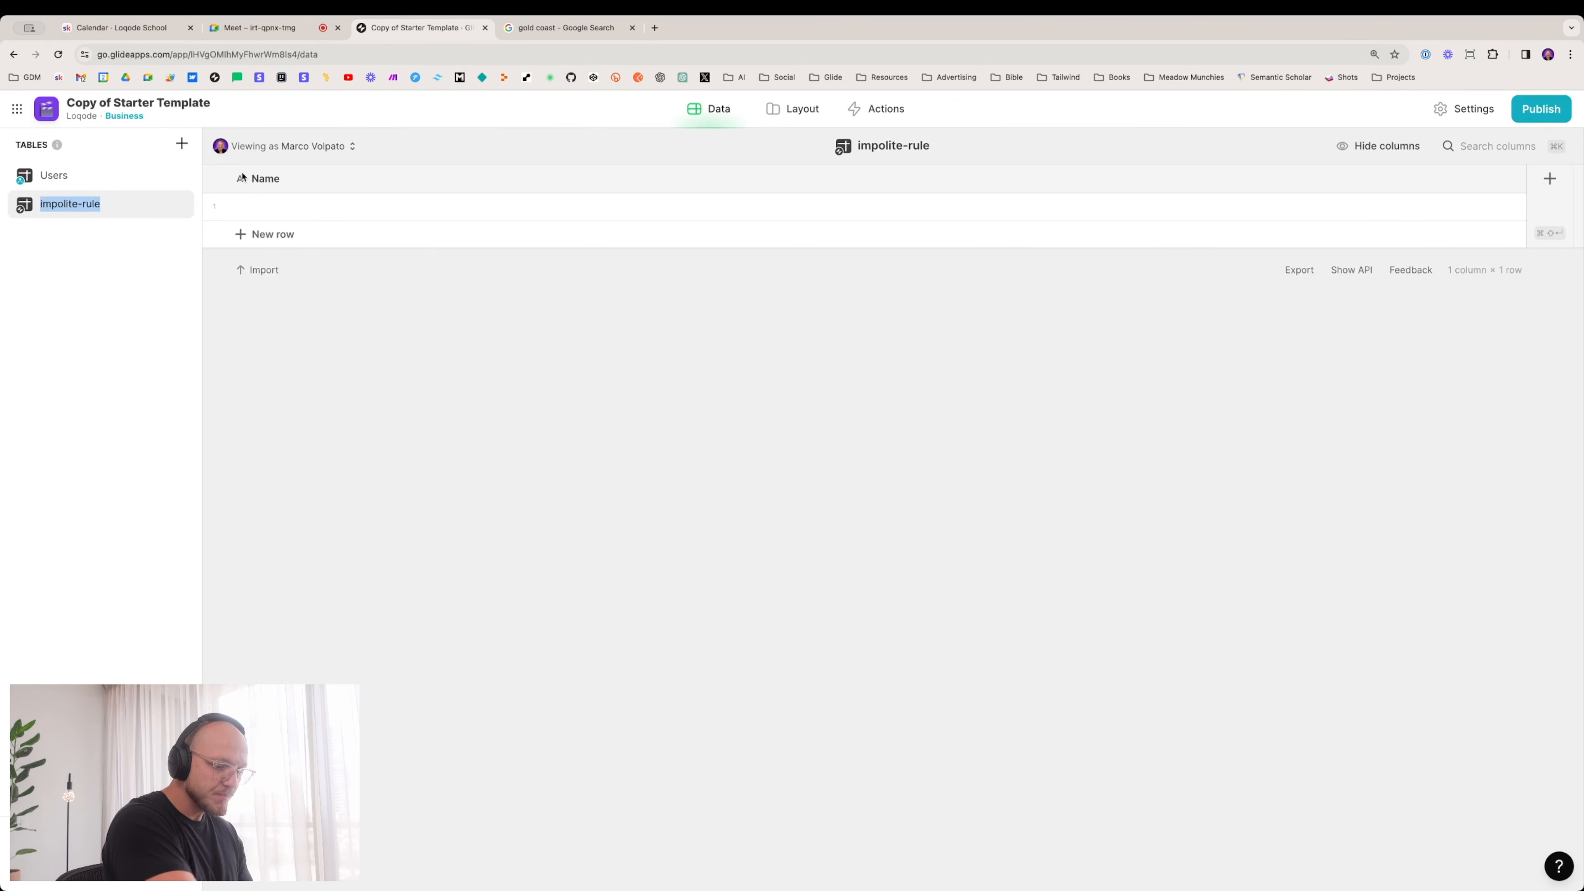
pyautogui.write('Image')
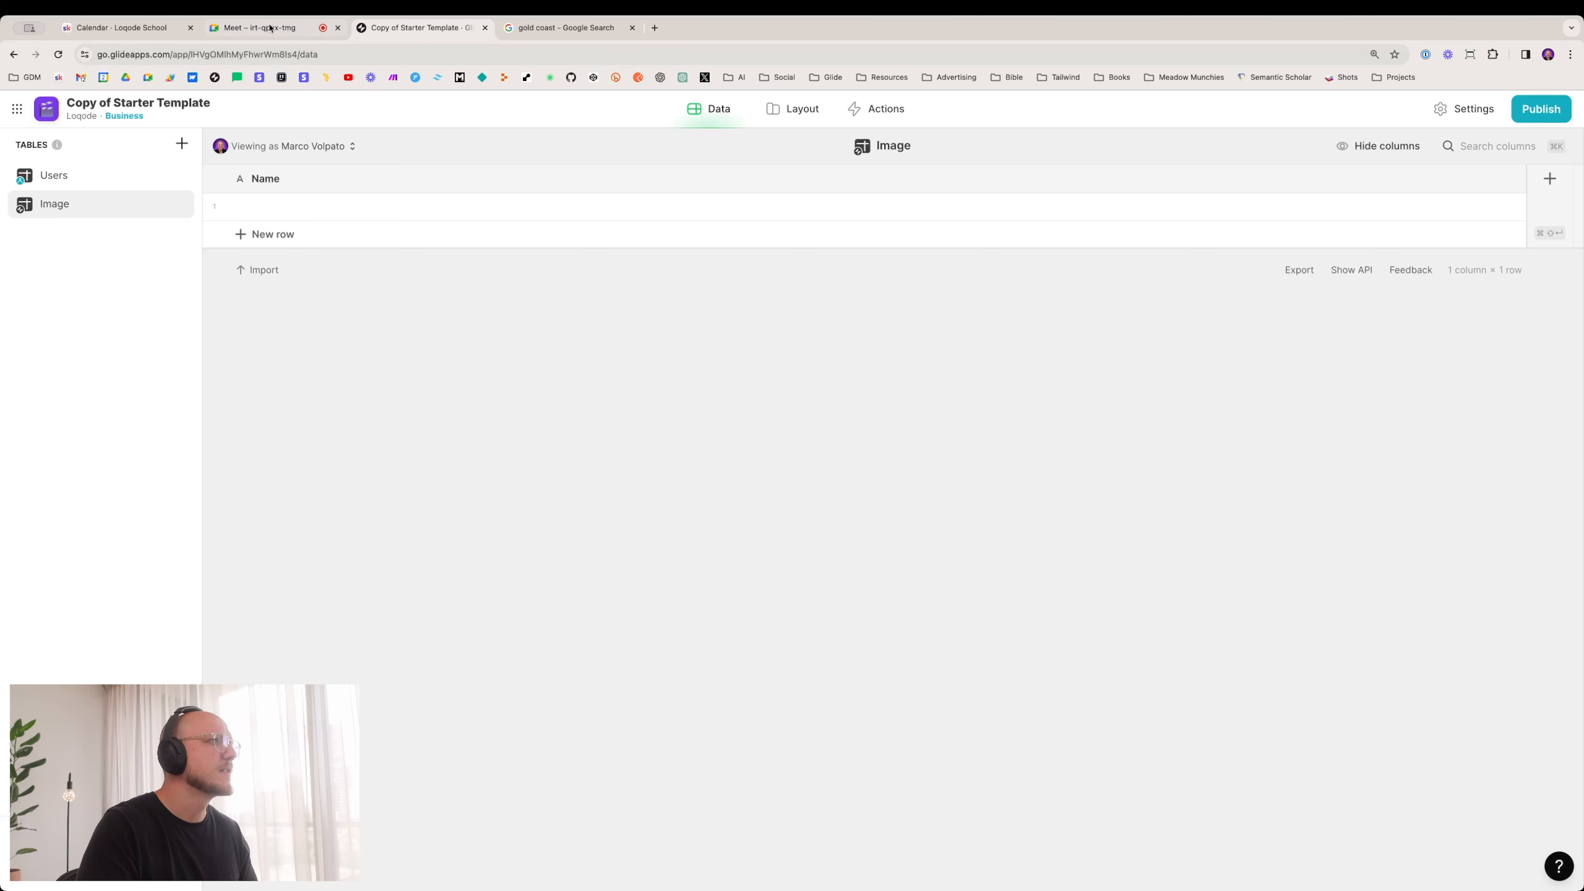
# Step: Add an Image-type column named Image/Src to the Image table
pyautogui.click(1550, 179)
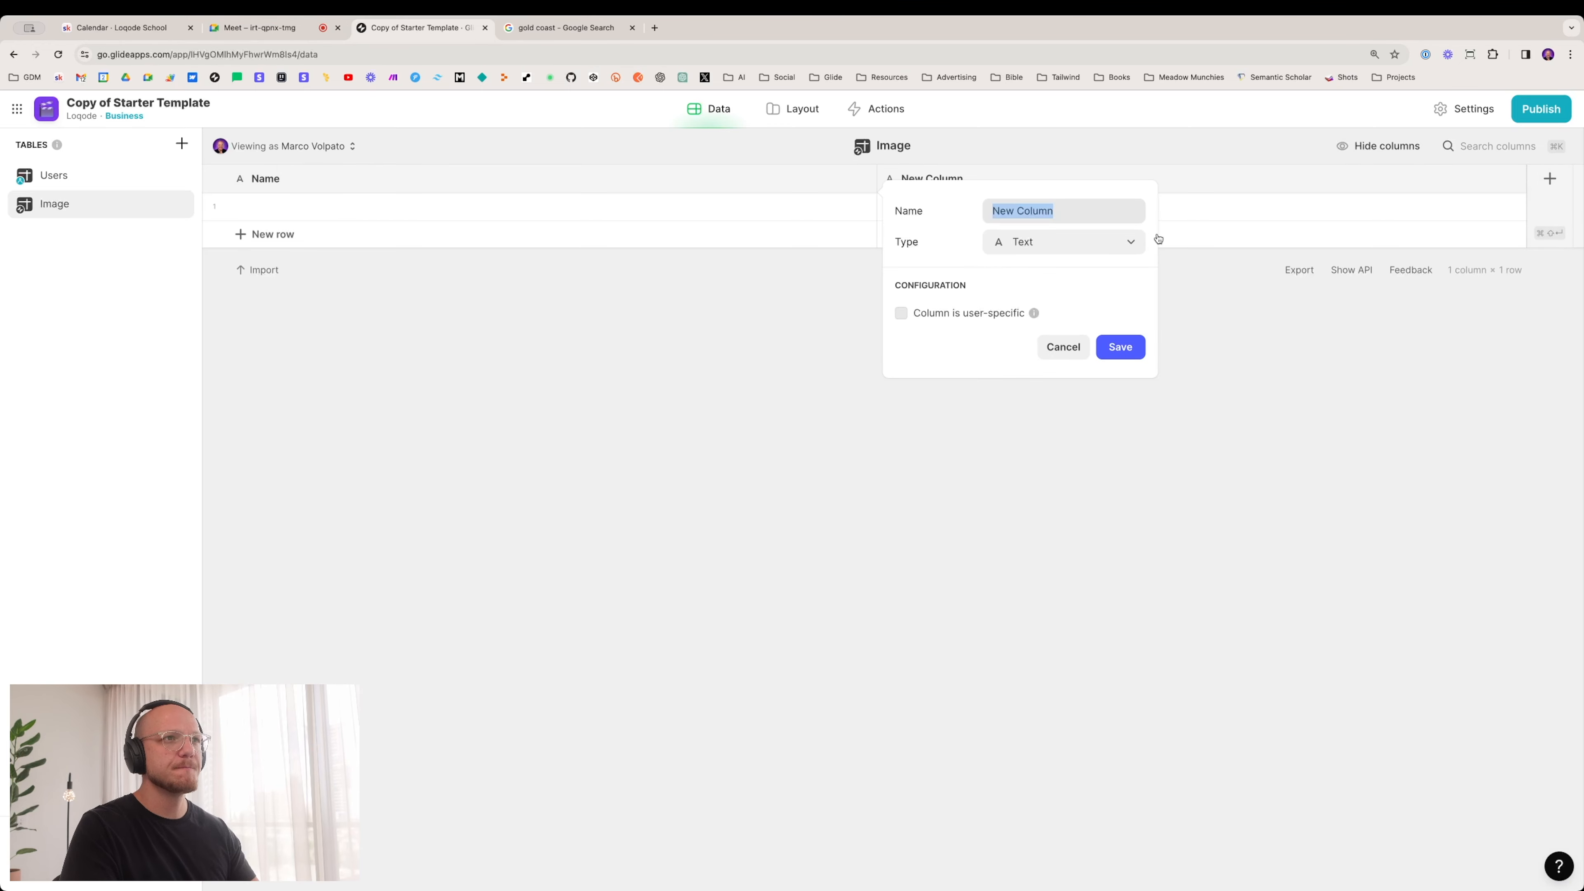
pyautogui.click(1108, 242)
pyautogui.moveTo(1089, 300)
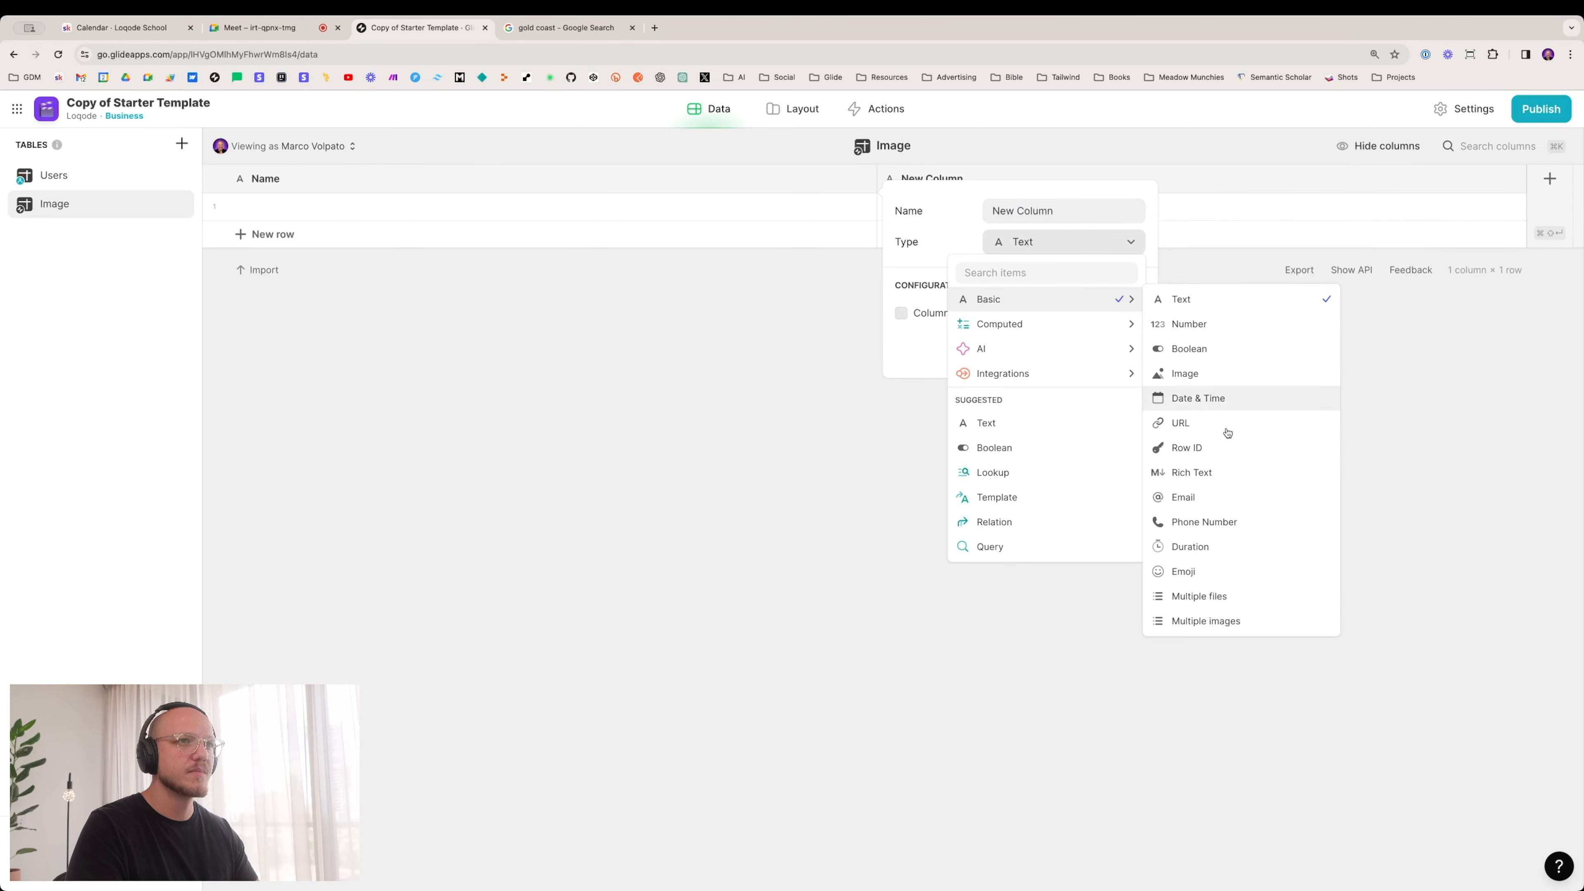
pyautogui.click(1213, 375)
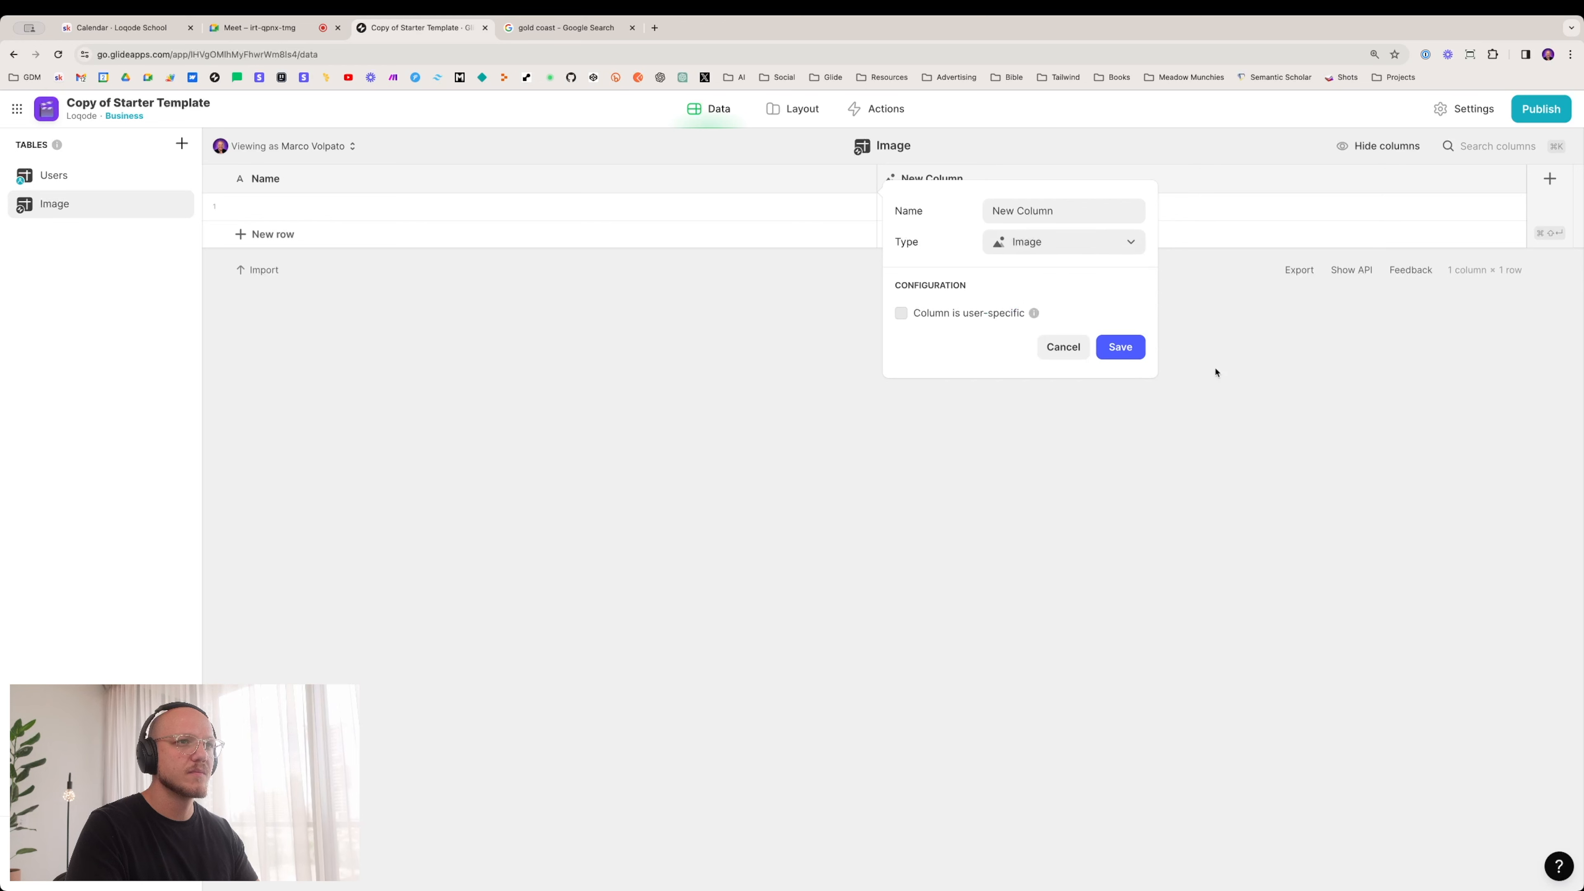
pyautogui.click(1059, 212)
pyautogui.write('Image/Src')
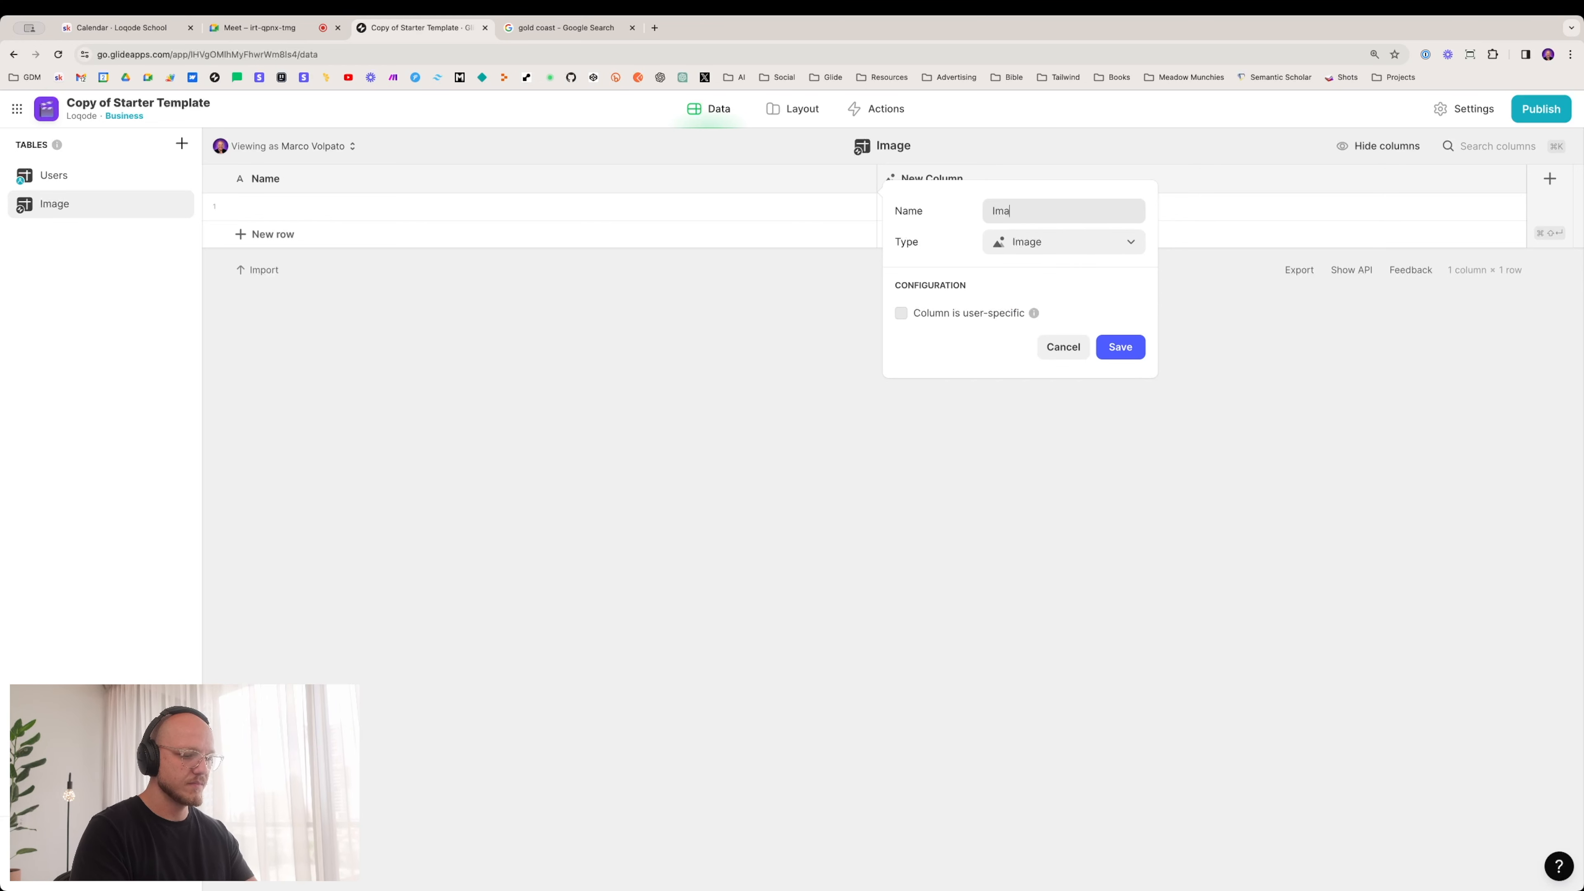
pyautogui.click(1119, 349)
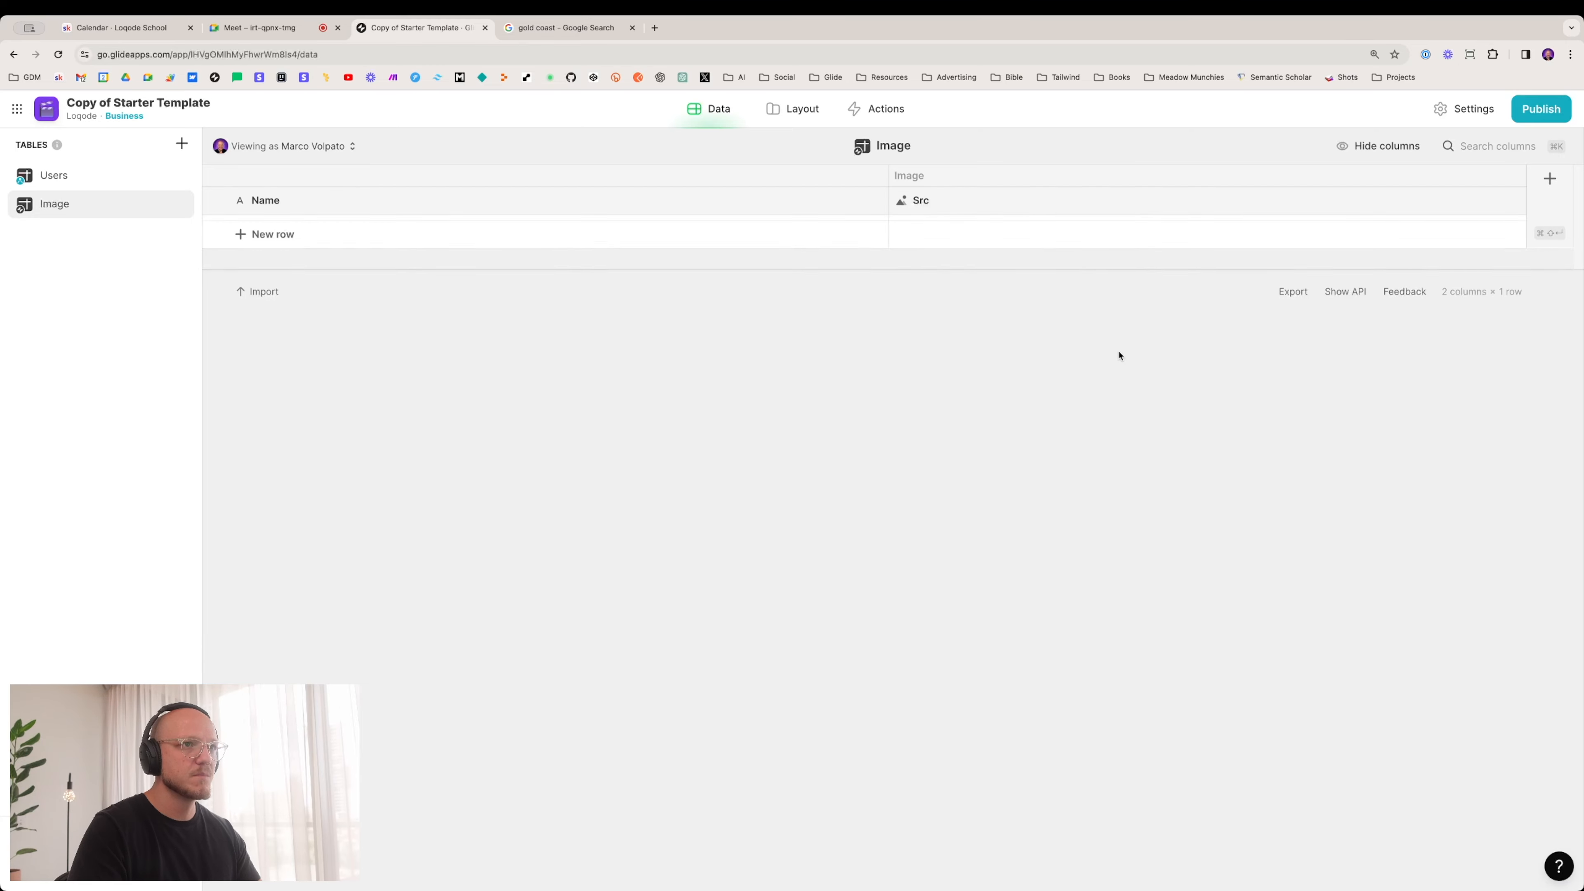
pyautogui.click(297, 29)
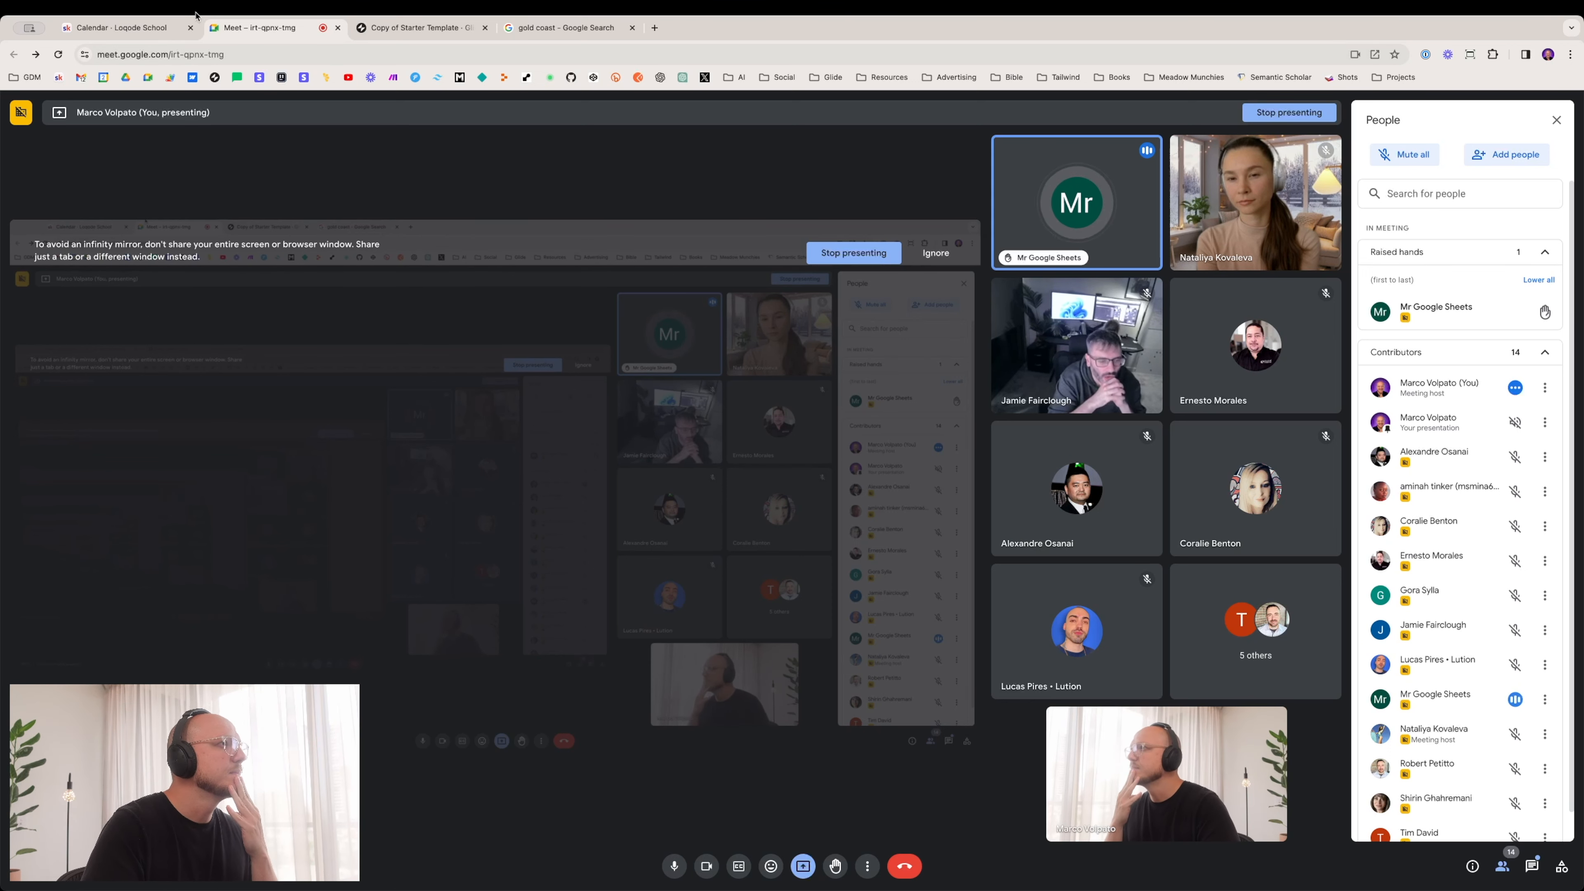
pyautogui.click(413, 31)
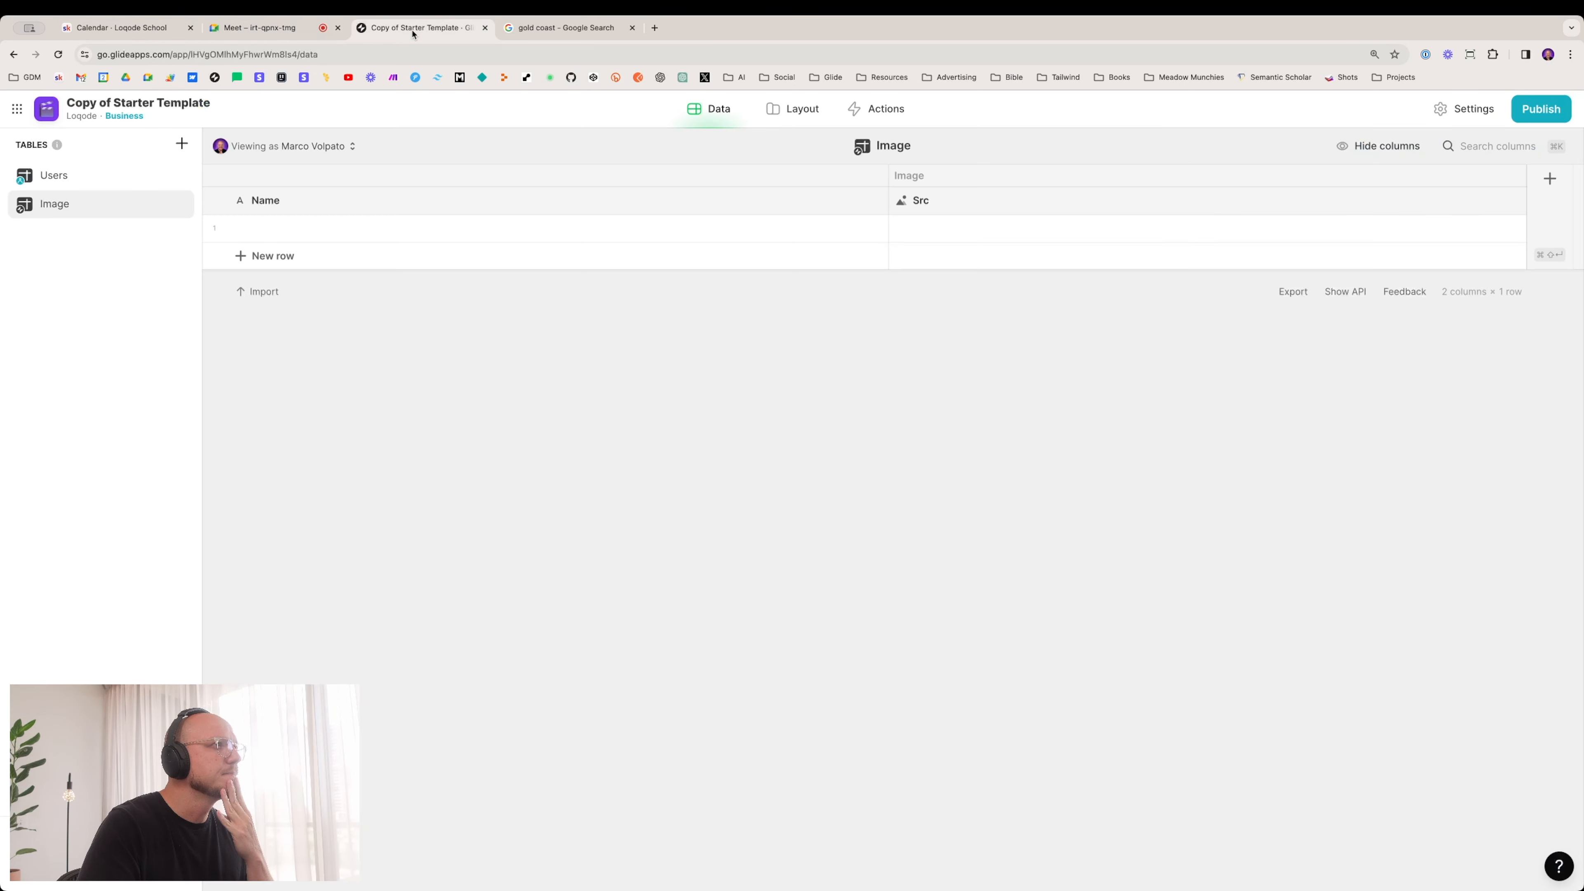
# Step: Add a Row ID column to the Image table
pyautogui.click(1550, 181)
pyautogui.click(1251, 266)
pyautogui.moveTo(1335, 320)
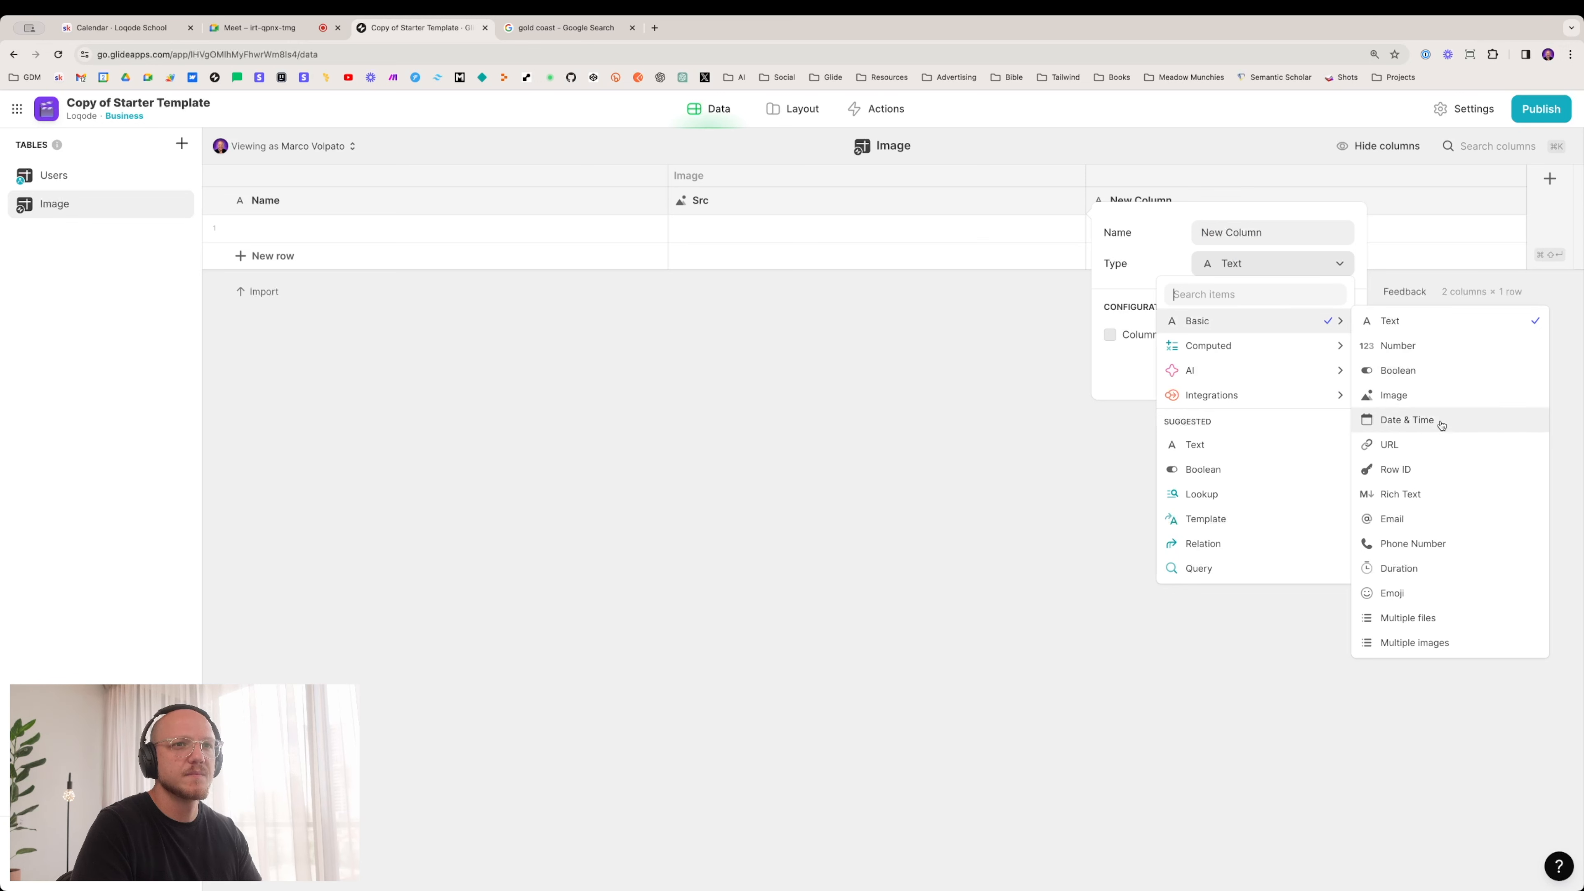
pyautogui.click(1395, 469)
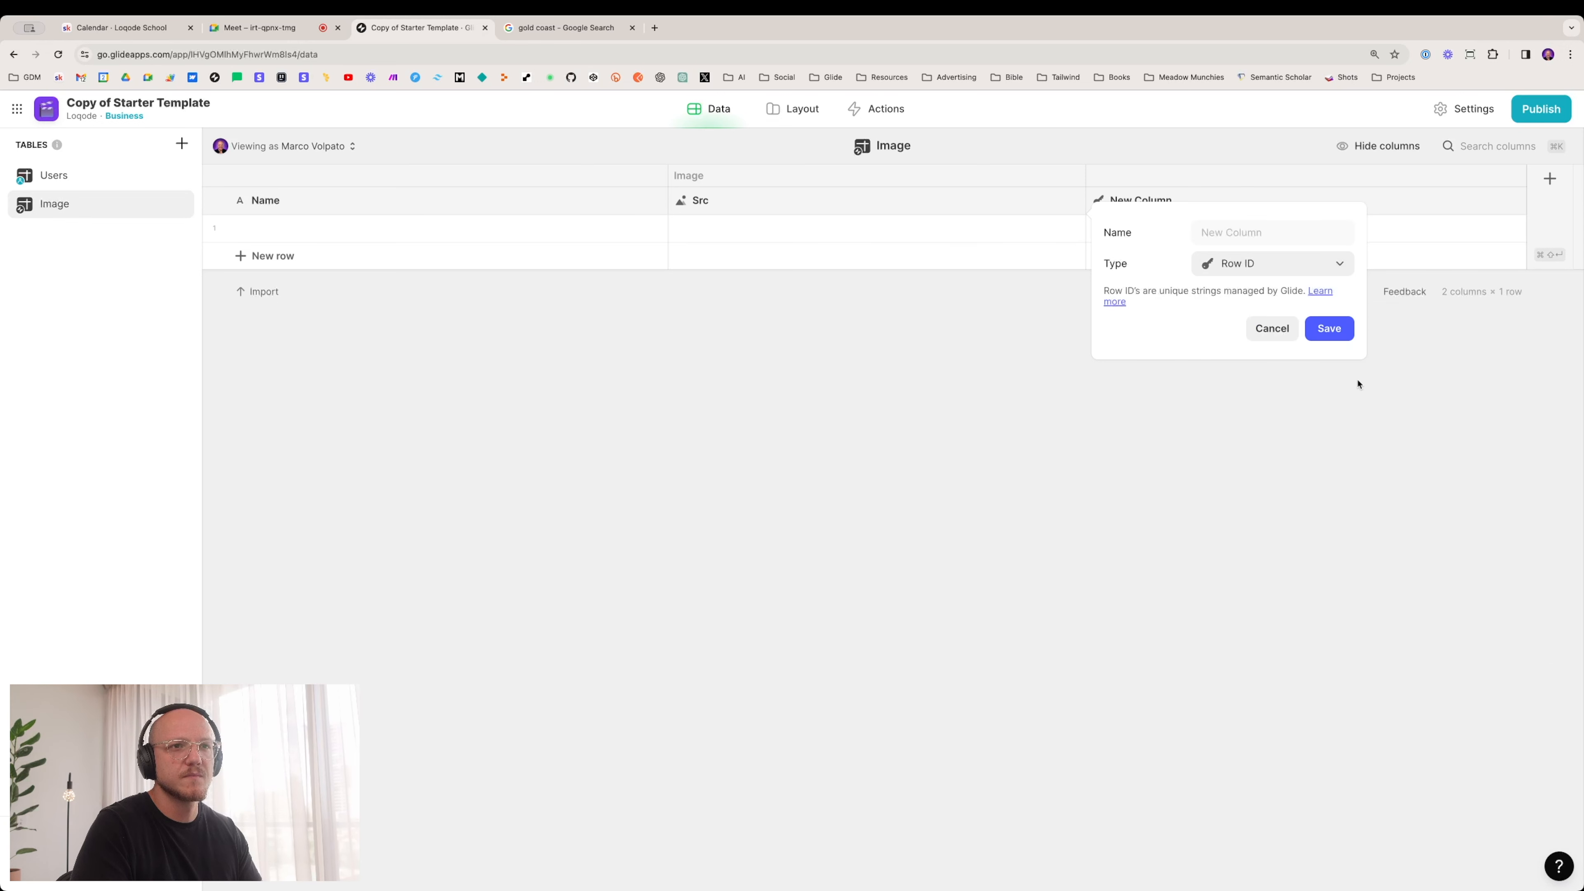
pyautogui.click(1334, 331)
# Step: Delete the Name column from the Image table
pyautogui.click(1081, 200)
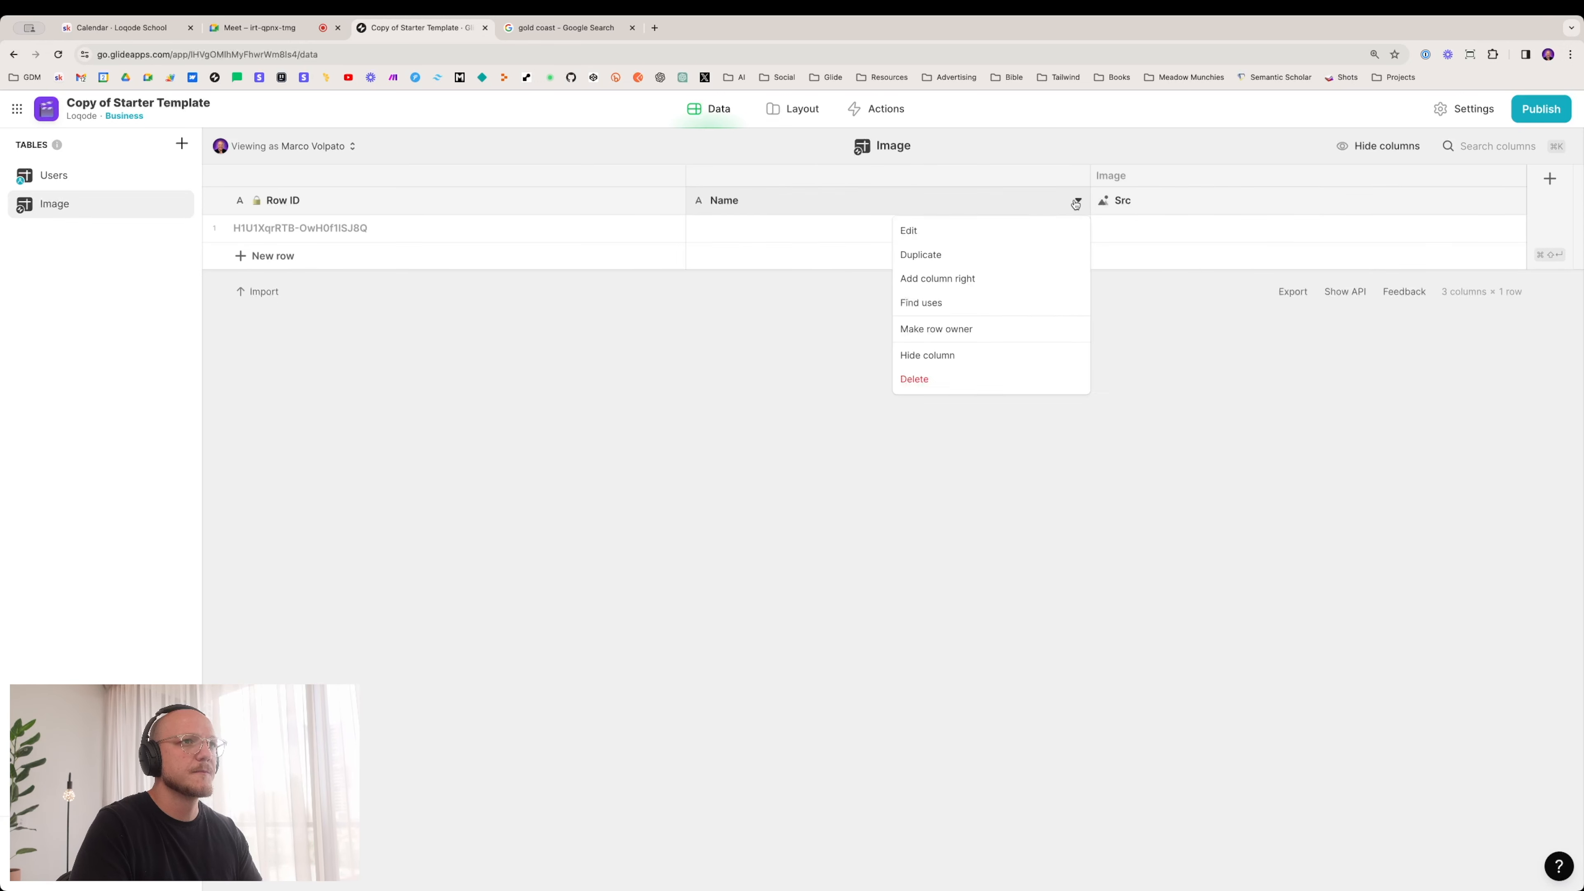
pyautogui.click(986, 385)
pyautogui.click(911, 541)
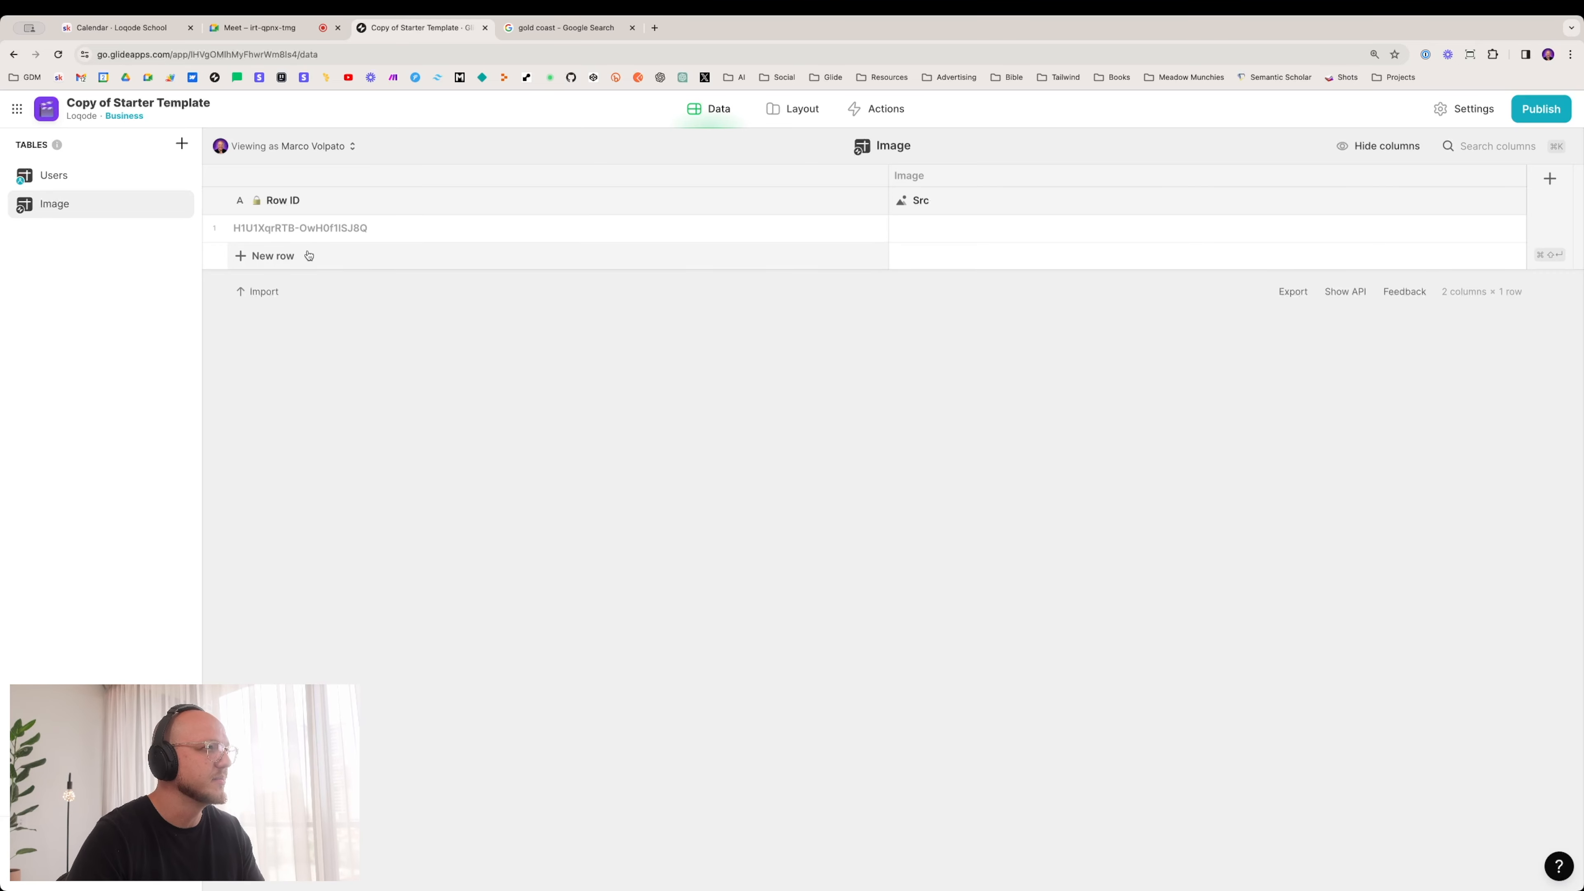
# Step: Copy the image URL from the existing row of the Users table
pyautogui.click(941, 234)
pyautogui.click(136, 178)
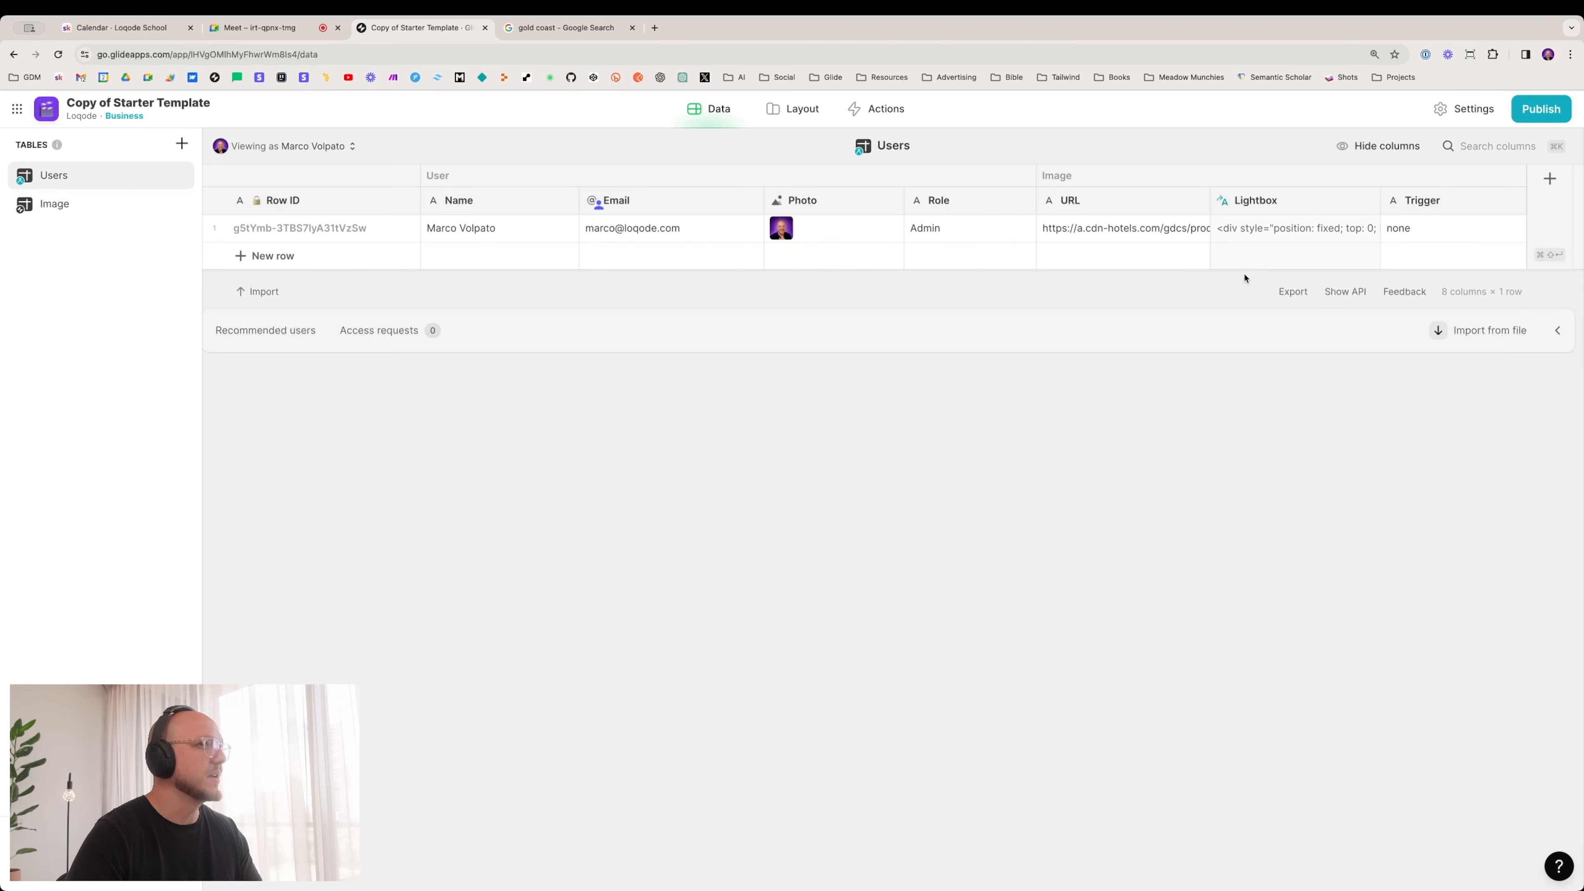
pyautogui.click(1092, 230)
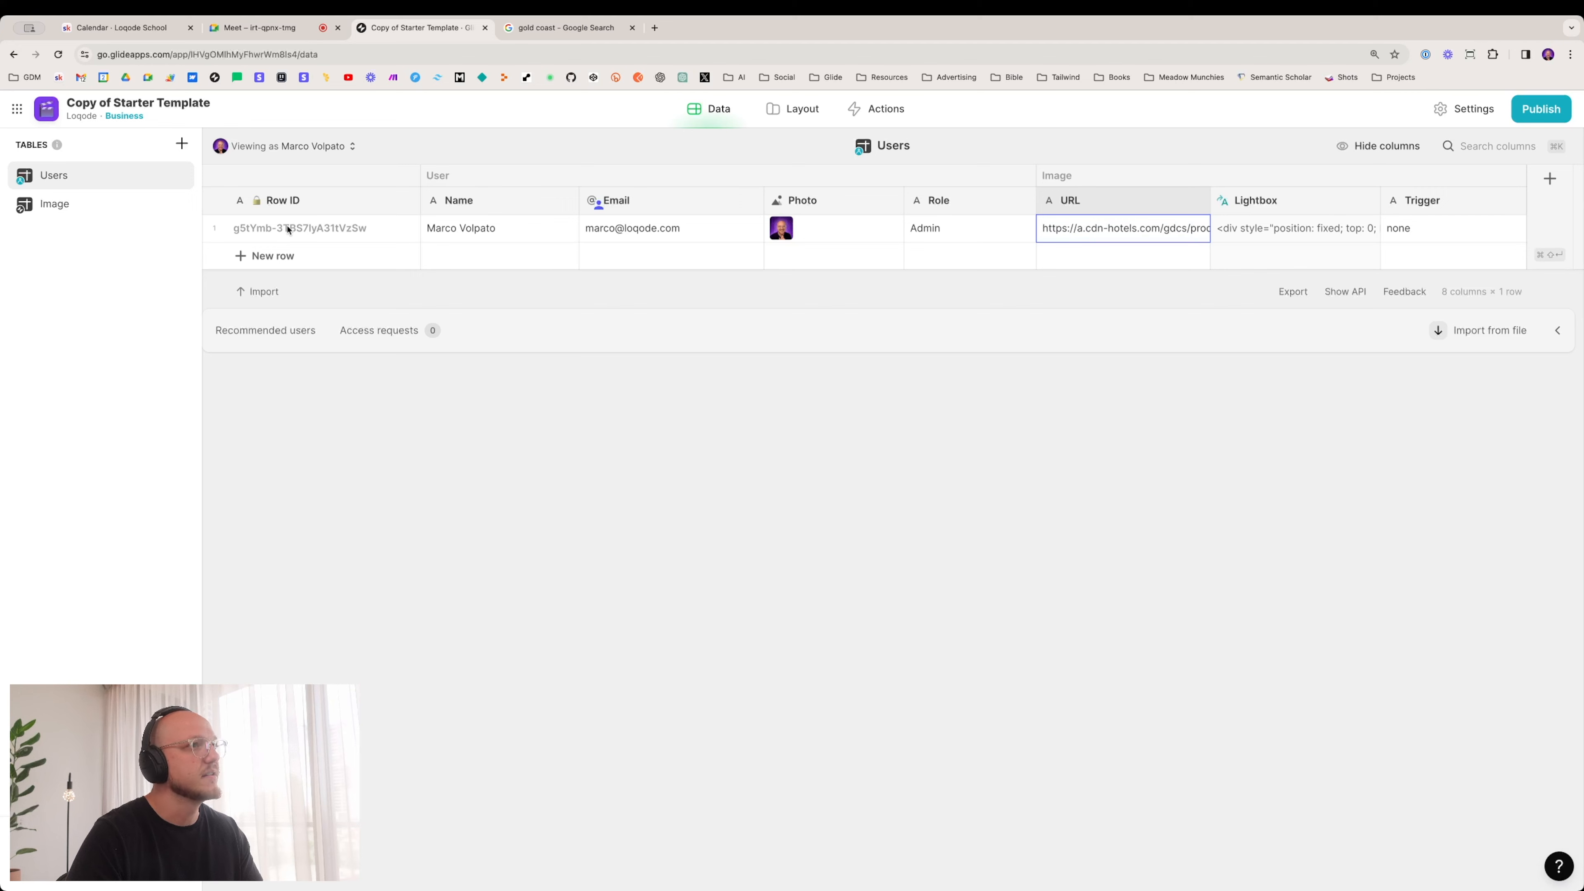
# Step: Set the Src image of the Image table's first row from the copied URL
pyautogui.click(100, 212)
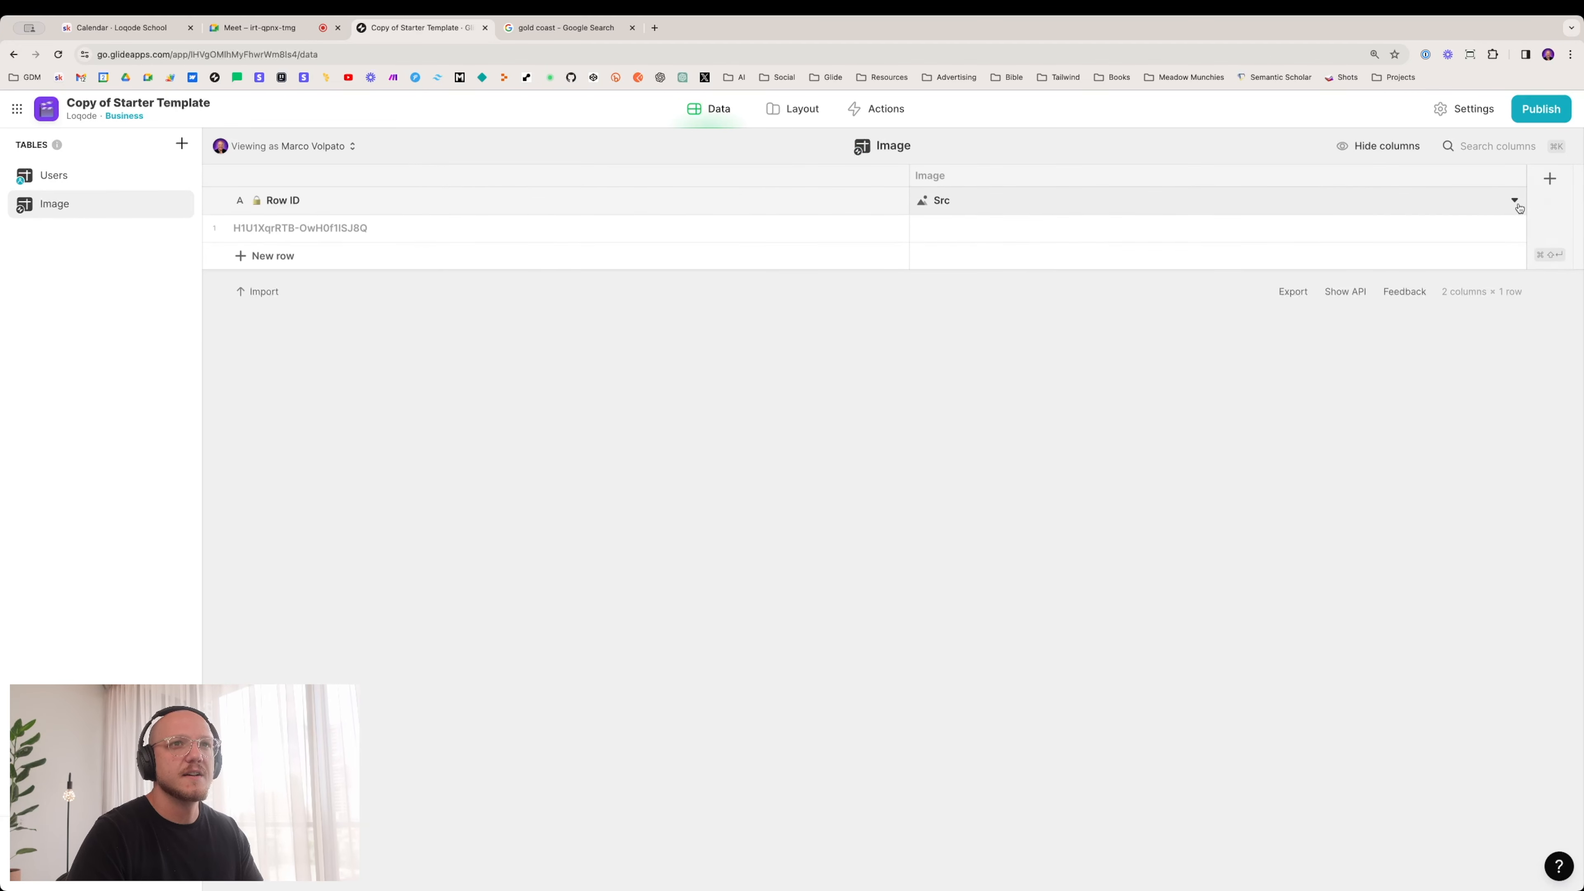
pyautogui.click(1089, 379)
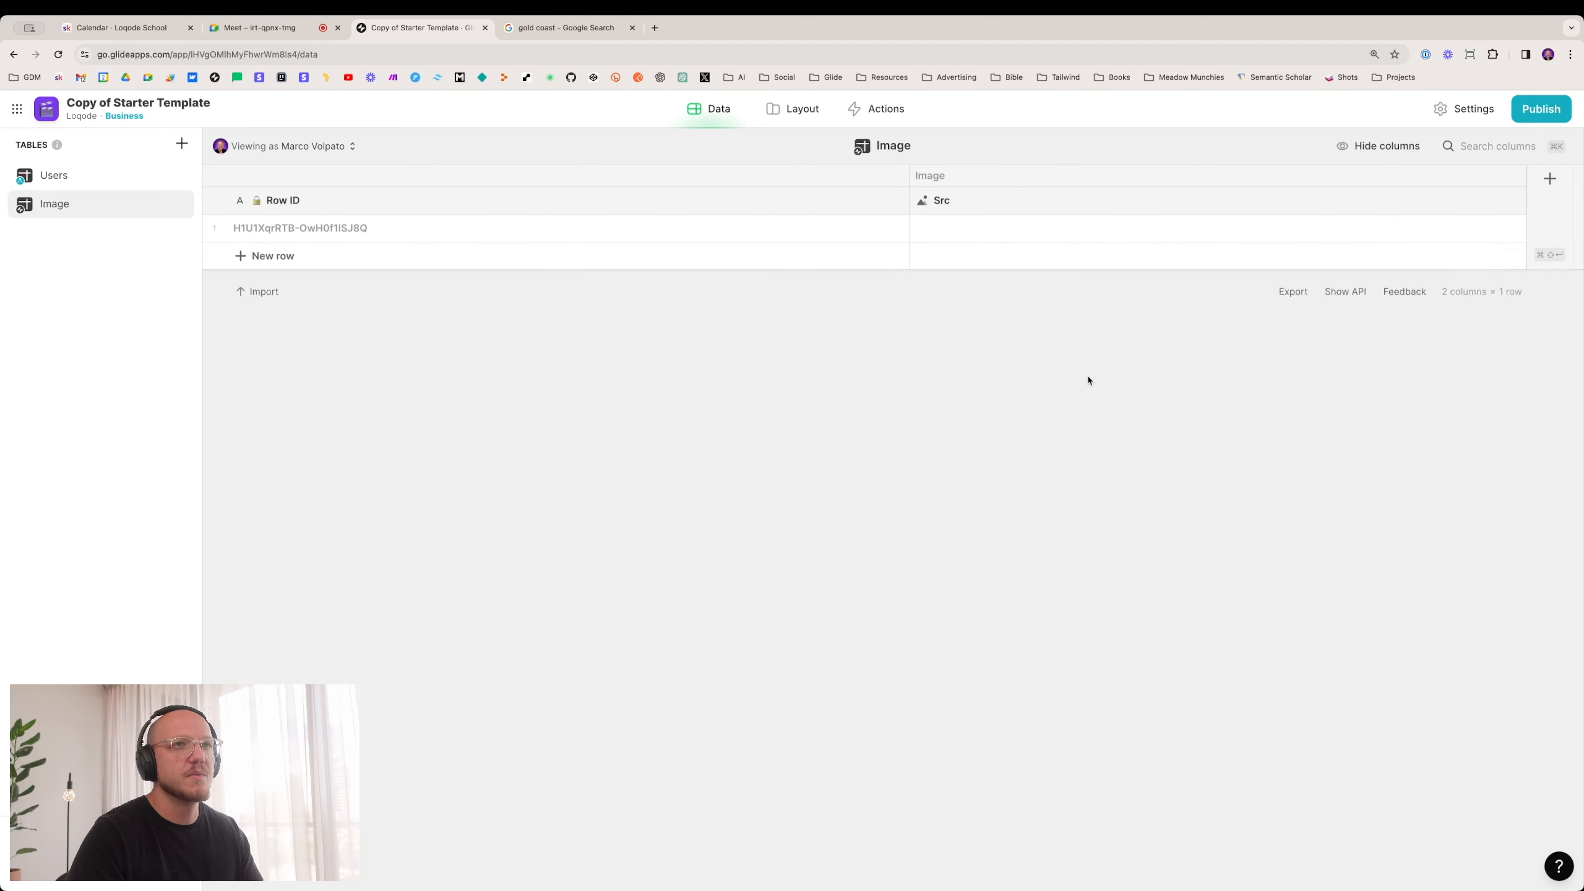
pyautogui.click(997, 227)
pyautogui.click(997, 227)
pyautogui.click(719, 346)
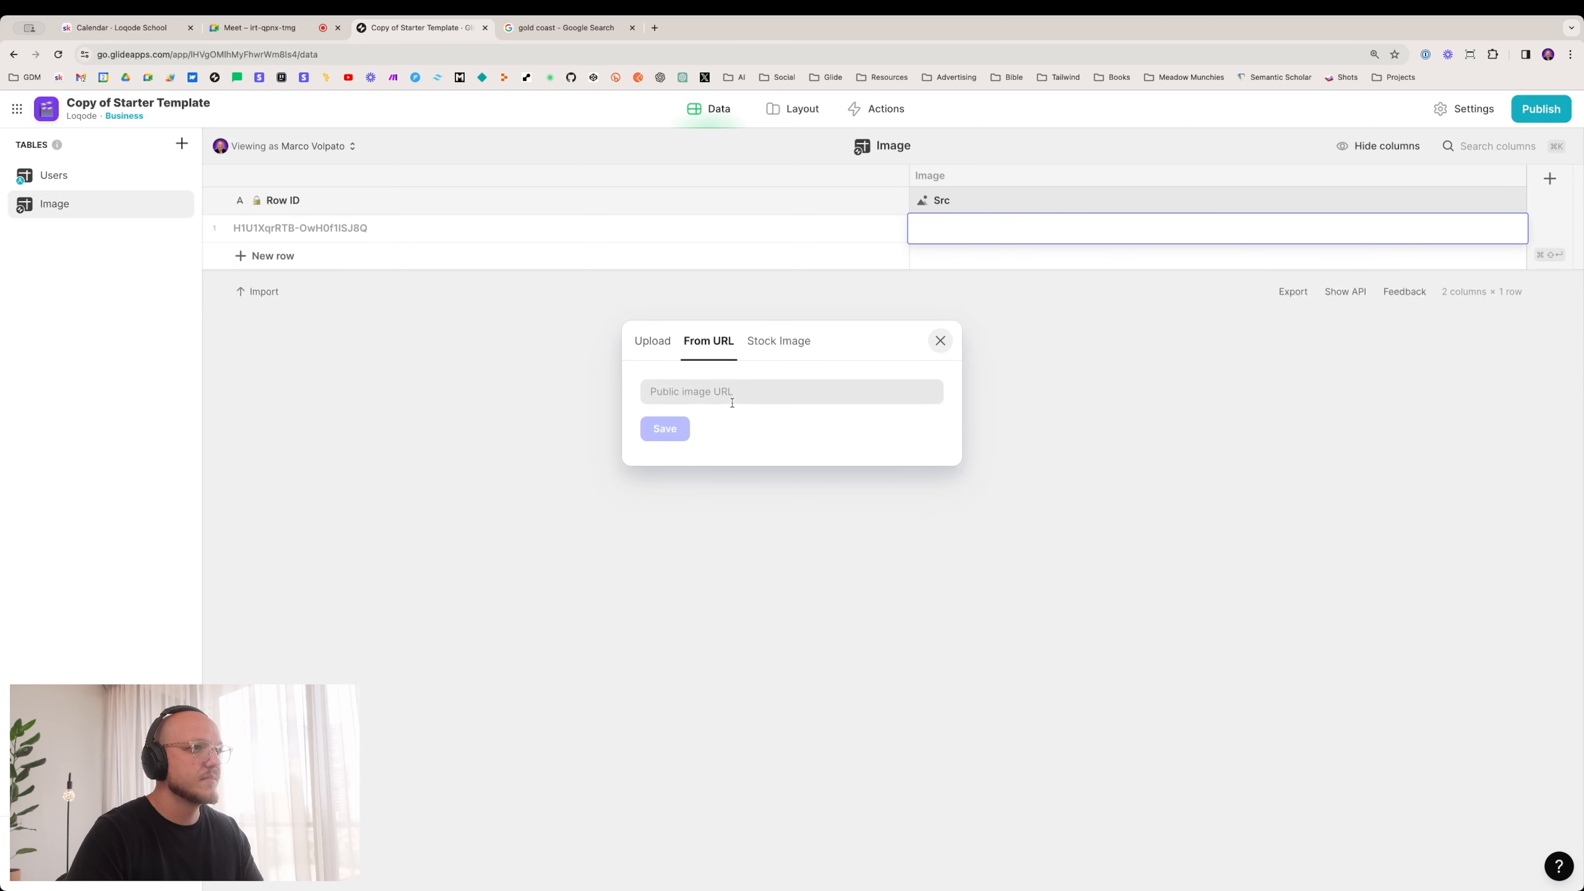
pyautogui.press('super+v')
pyautogui.click(685, 429)
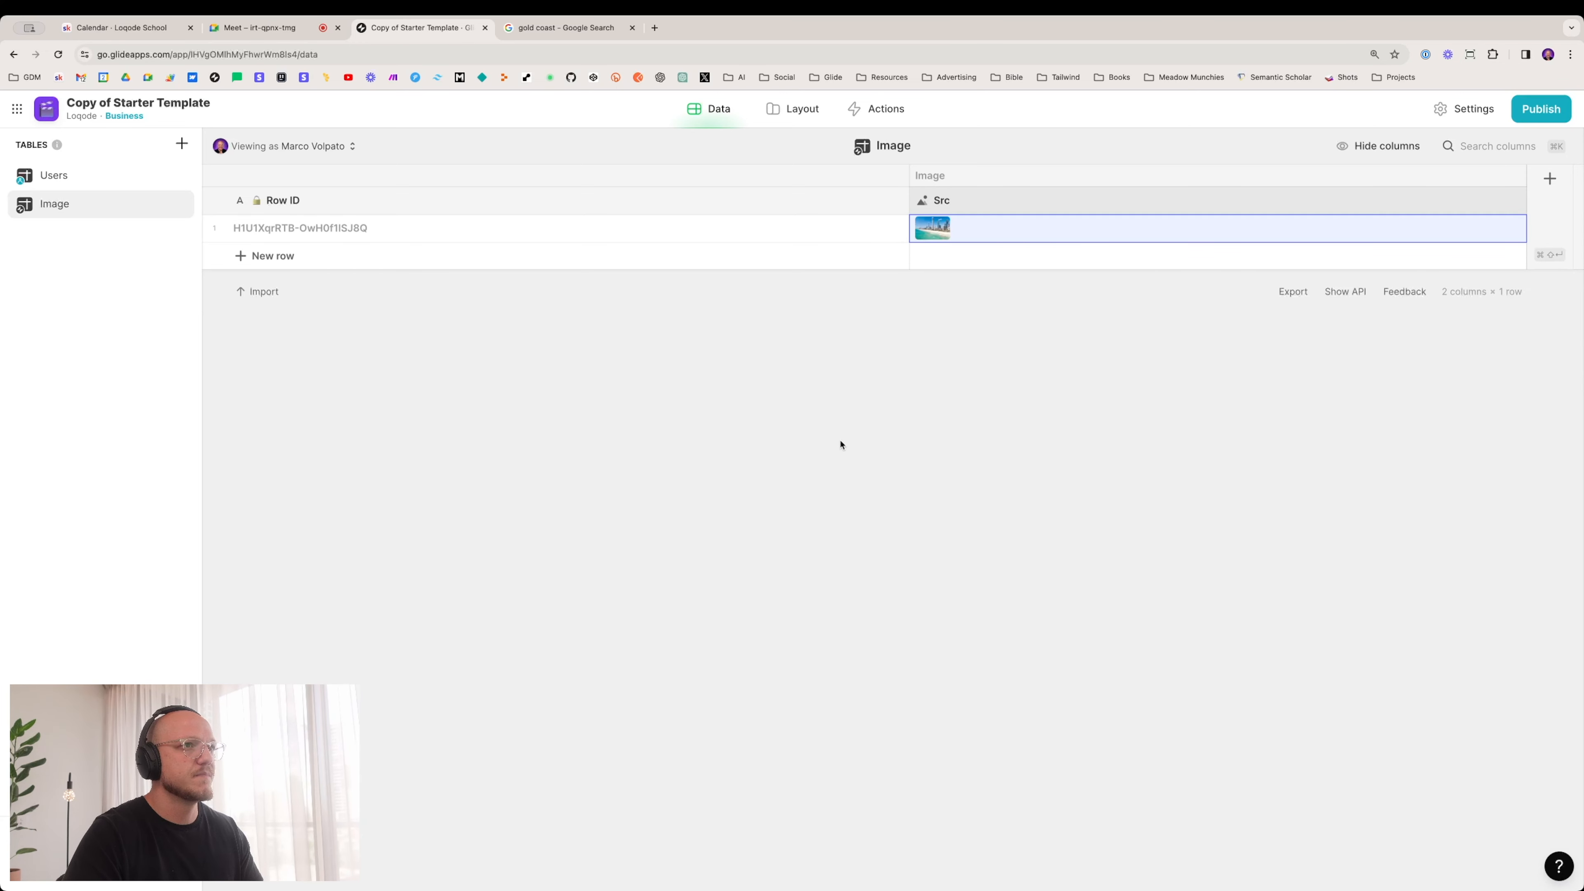
# Step: Add three new rows to the Image table
pyautogui.click(300, 255)
pyautogui.click(303, 283)
pyautogui.click(303, 310)
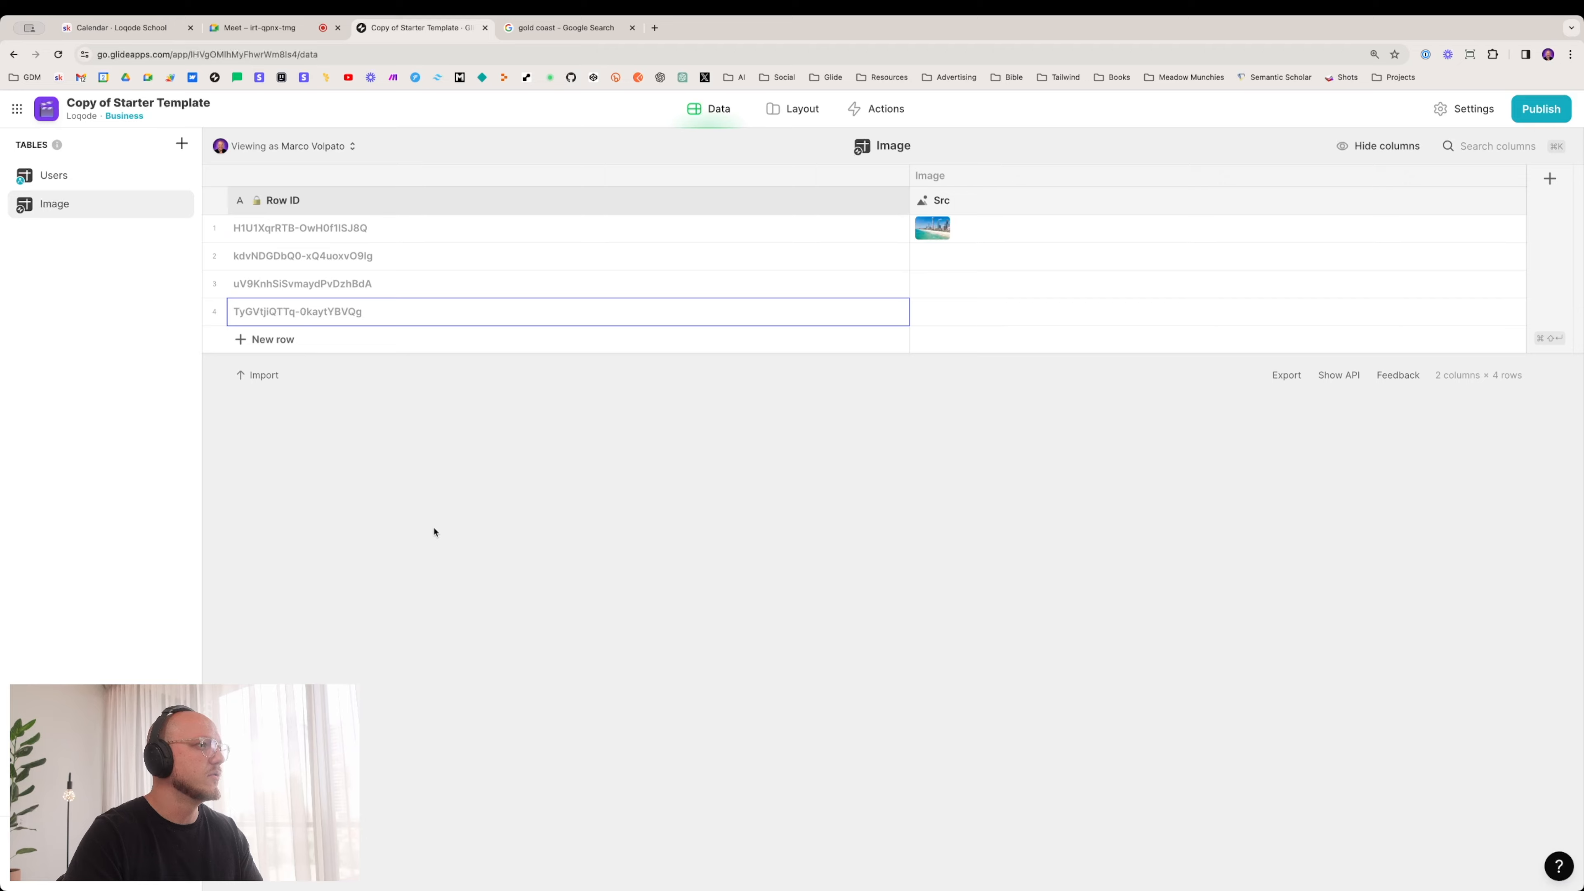
pyautogui.click(299, 28)
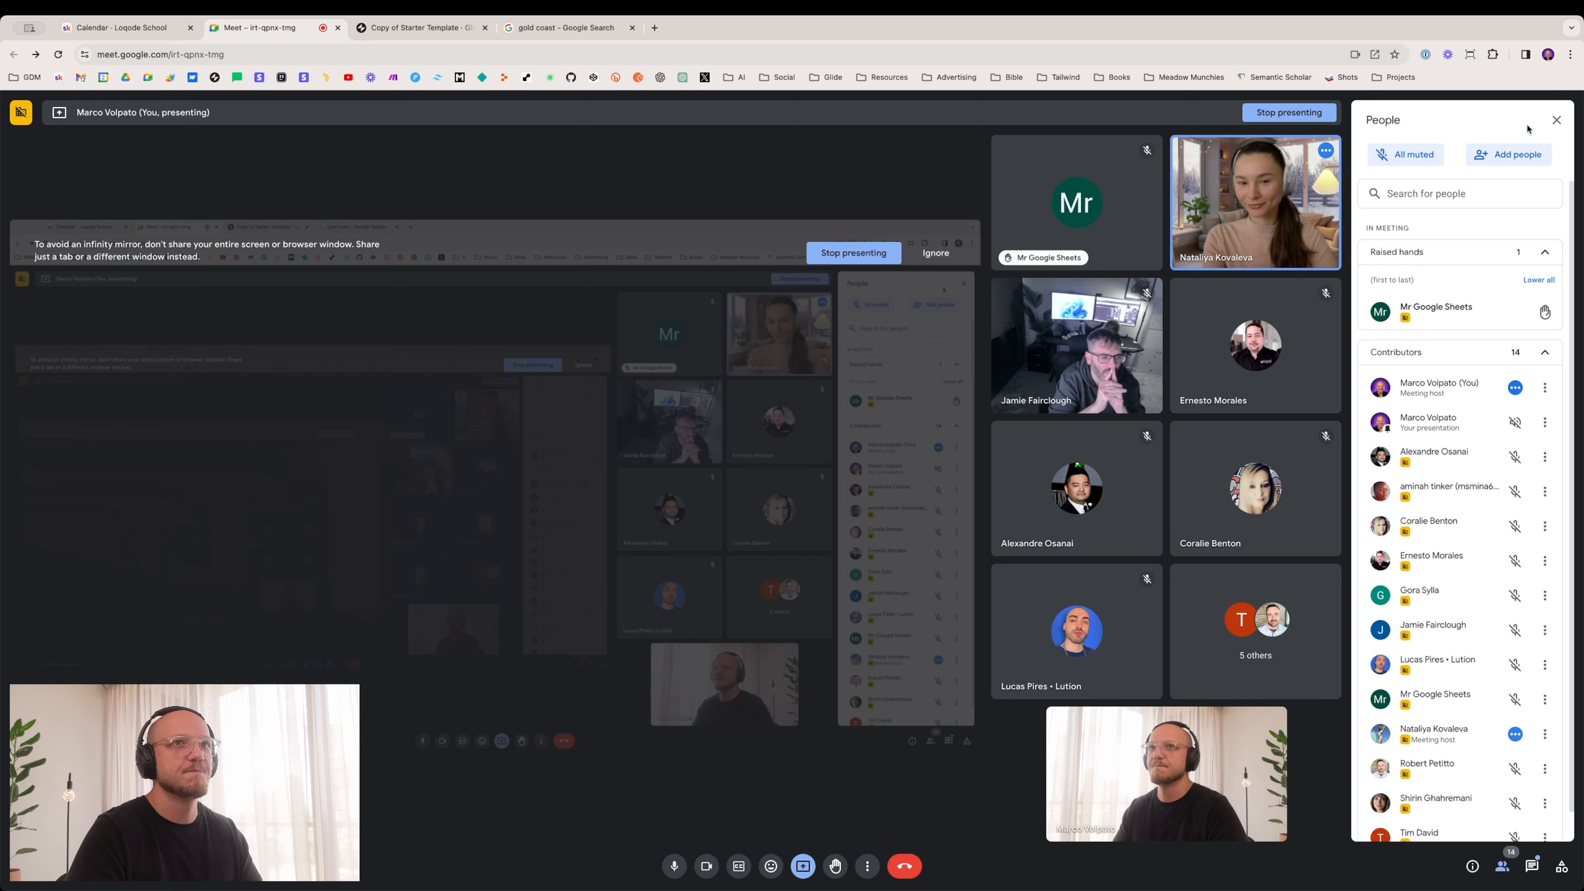
pyautogui.moveTo(1019, 328)
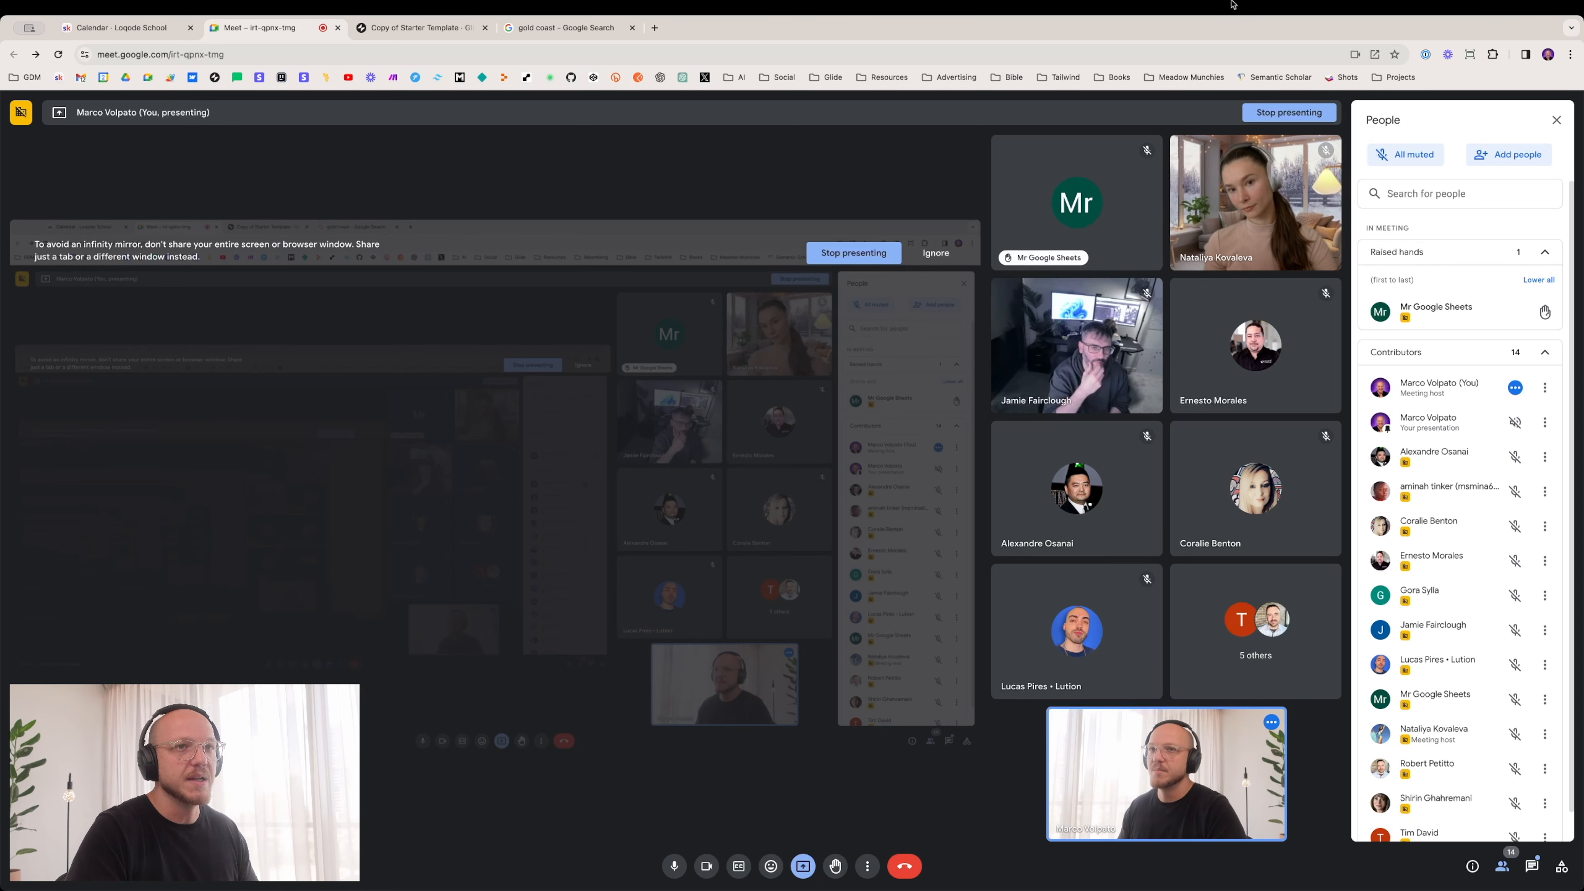
pyautogui.click(387, 29)
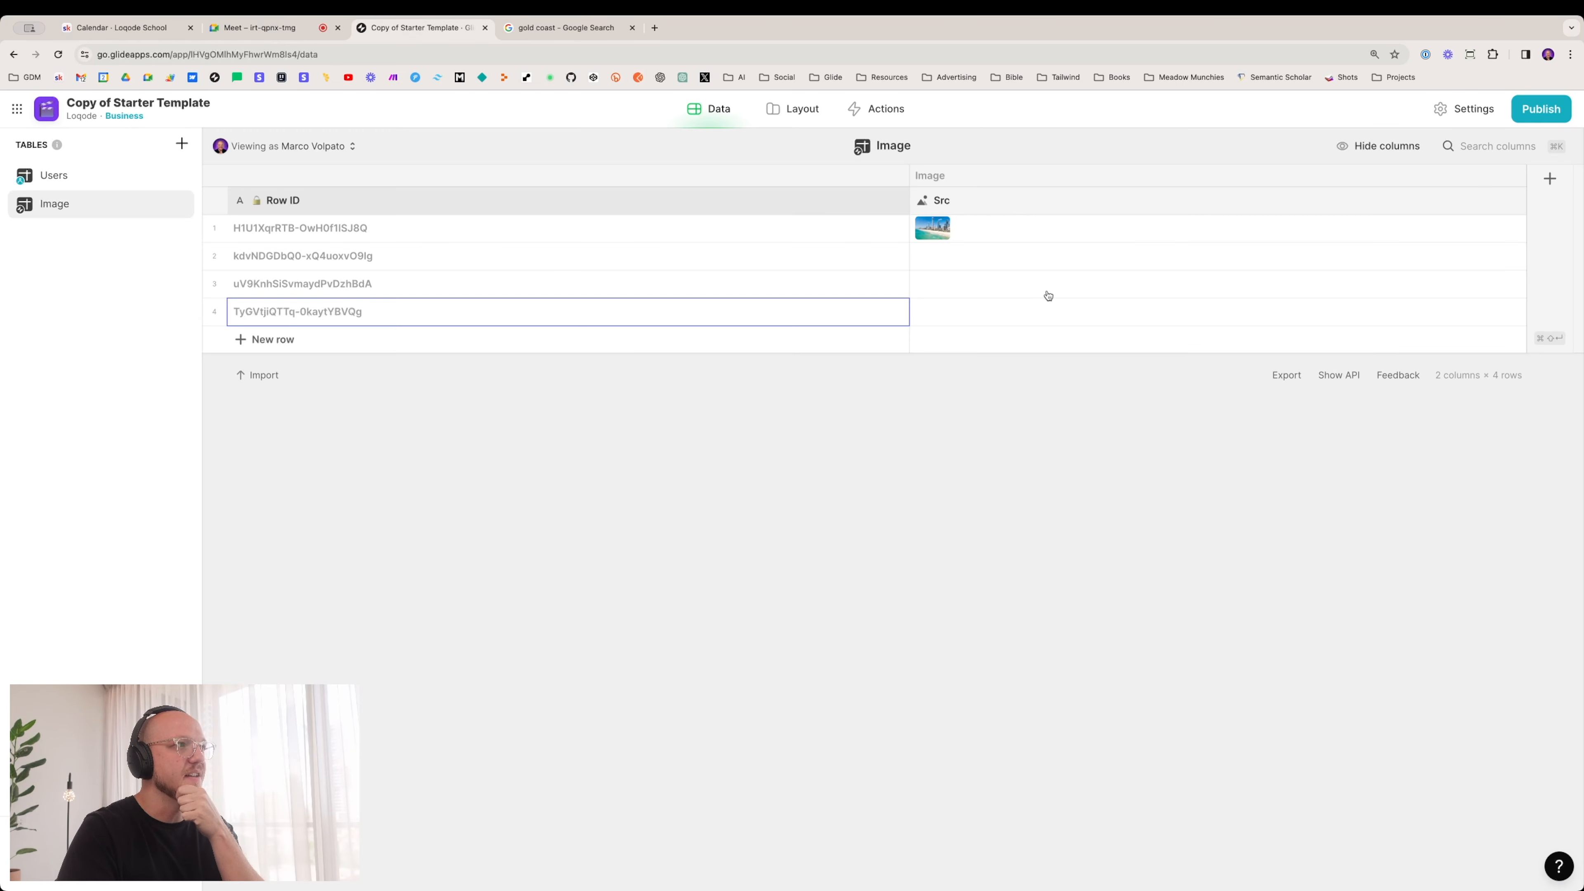
# Step: Switch to the gold coast image search and copy the image address of Queensland's Gold Coast Long Weekend sunset photo
pyautogui.click(976, 253)
pyautogui.click(579, 29)
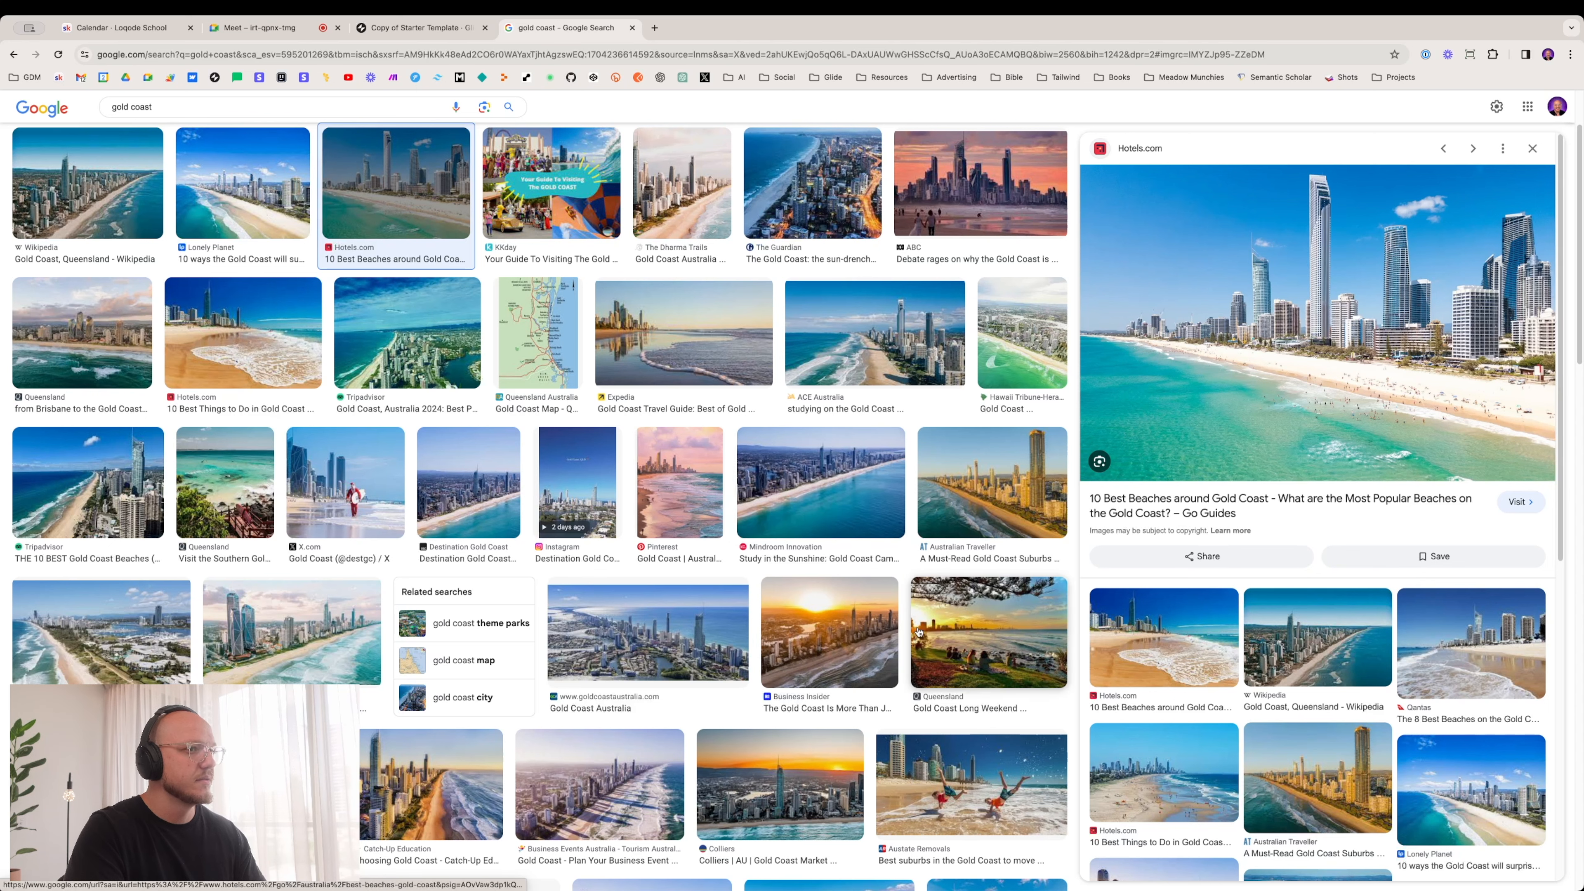
pyautogui.click(951, 619)
pyautogui.rightClick(1291, 324)
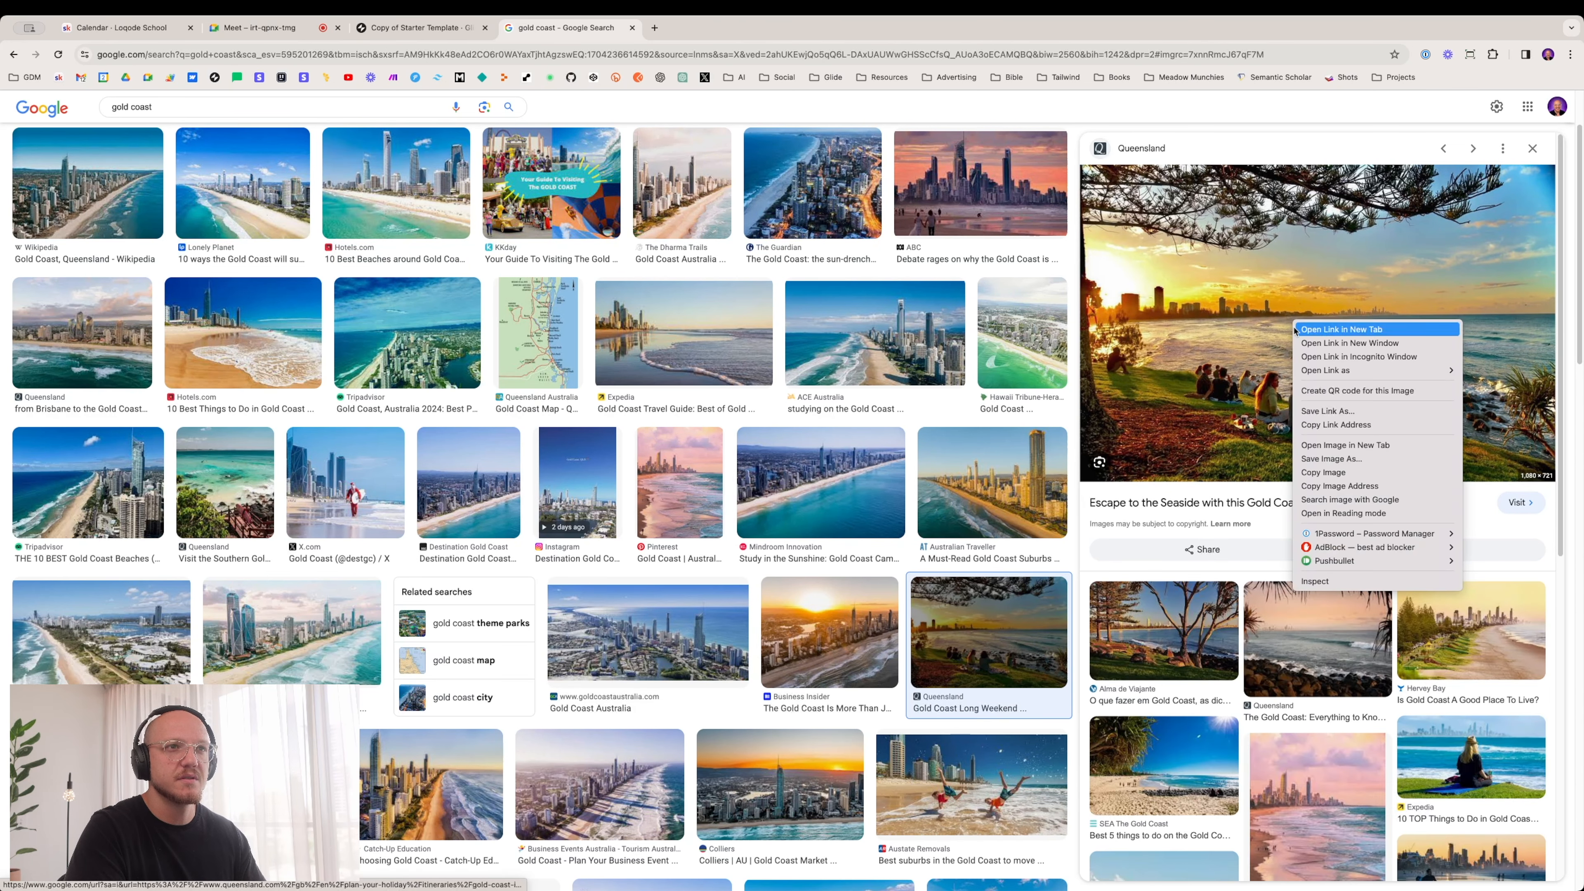
pyautogui.click(1339, 485)
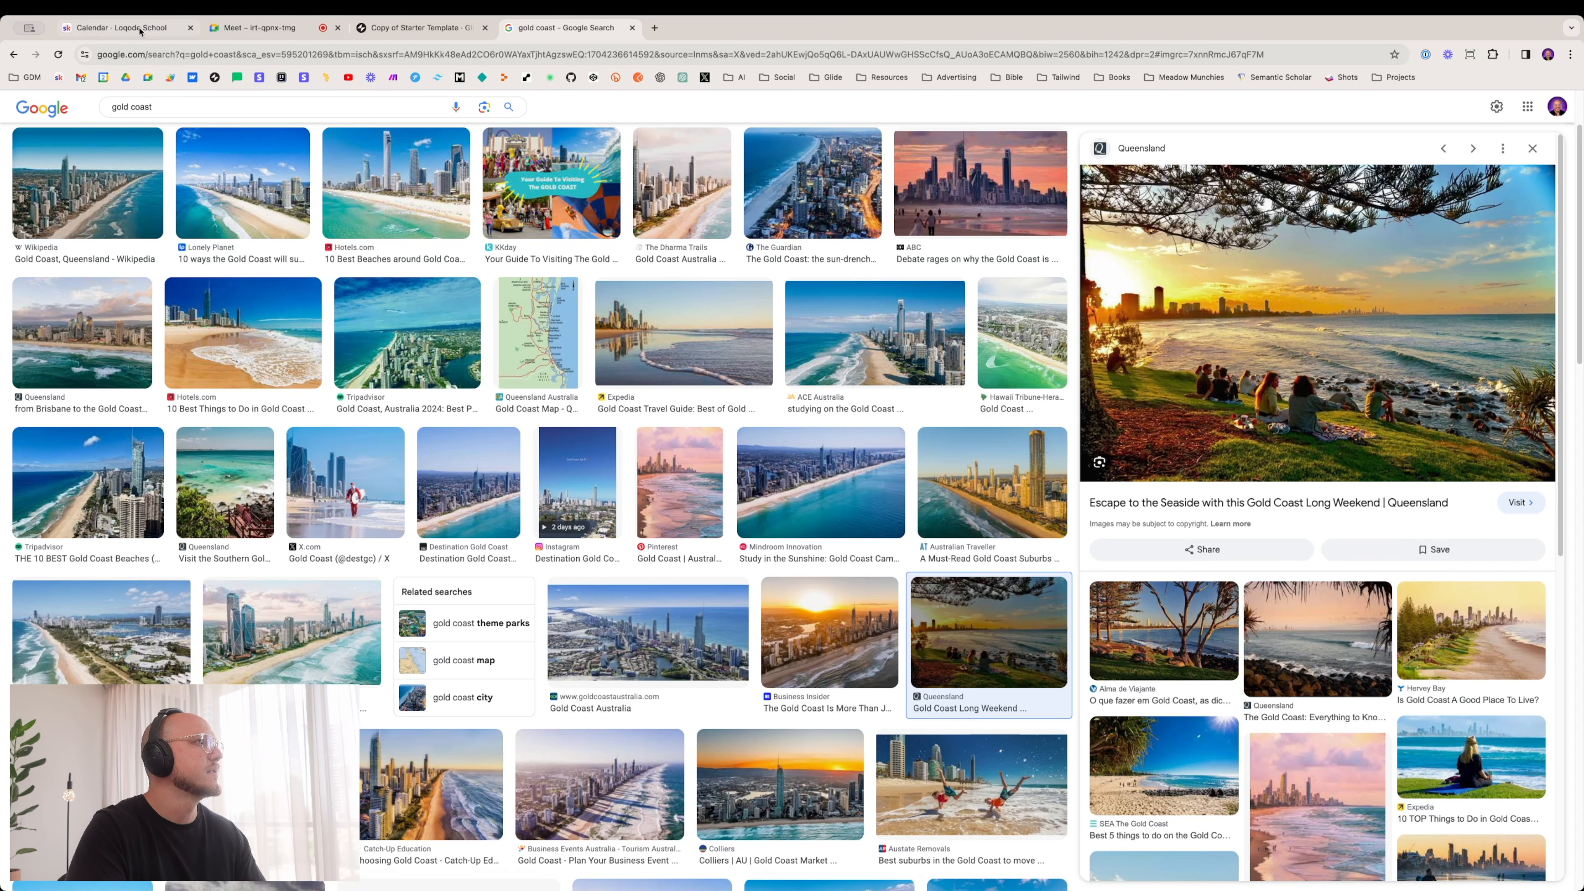
# Step: Return to the Glide Image table and set the second row's Src image from the copied URL
pyautogui.click(469, 29)
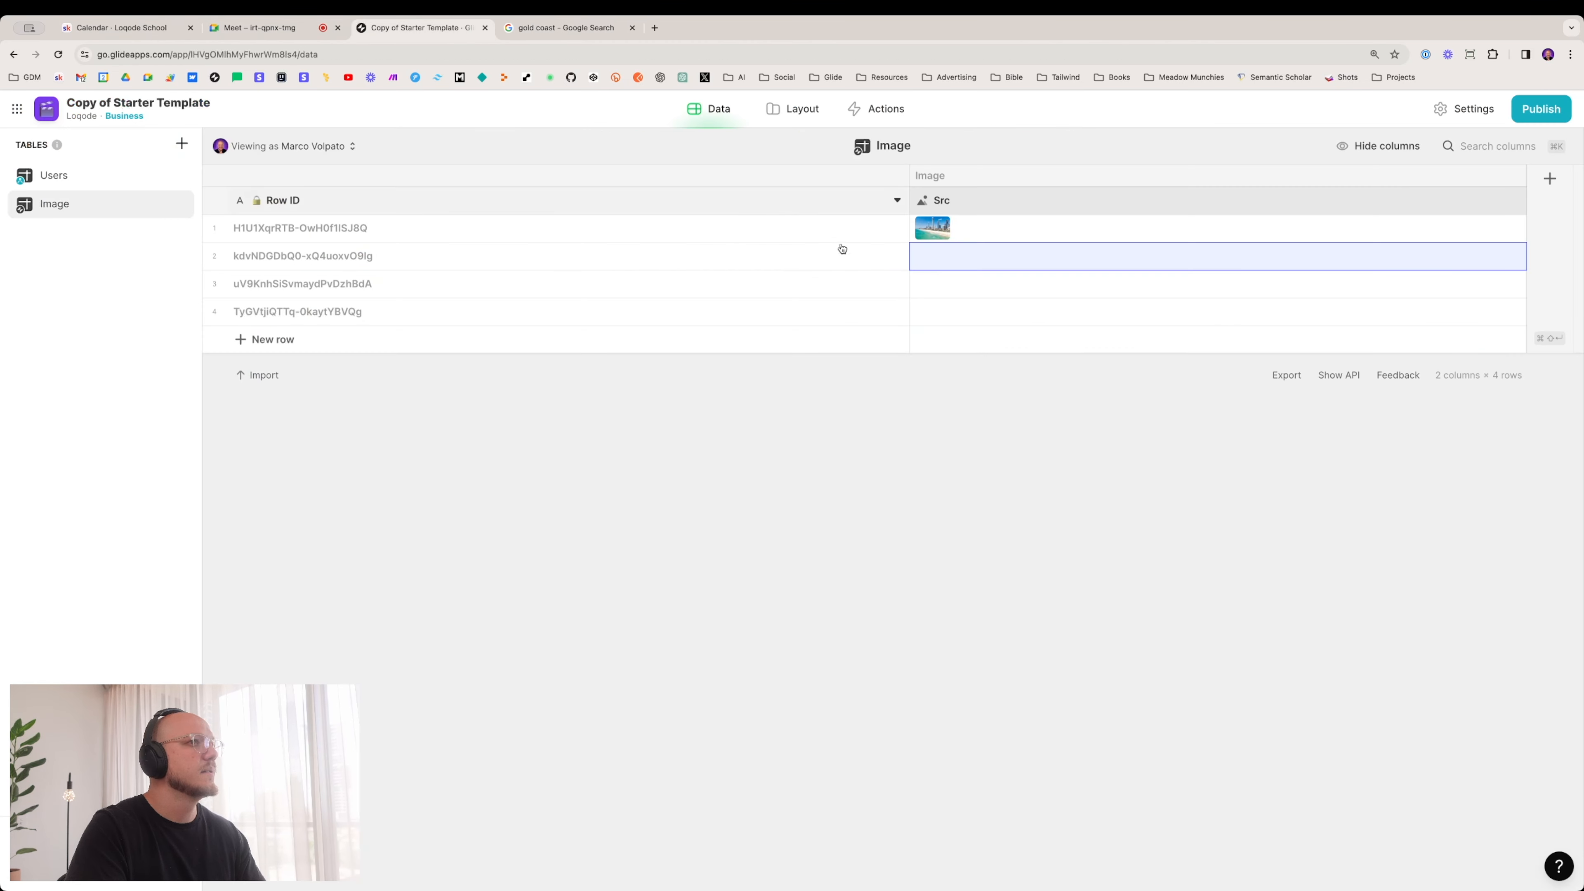
pyautogui.click(906, 262)
pyautogui.click(726, 346)
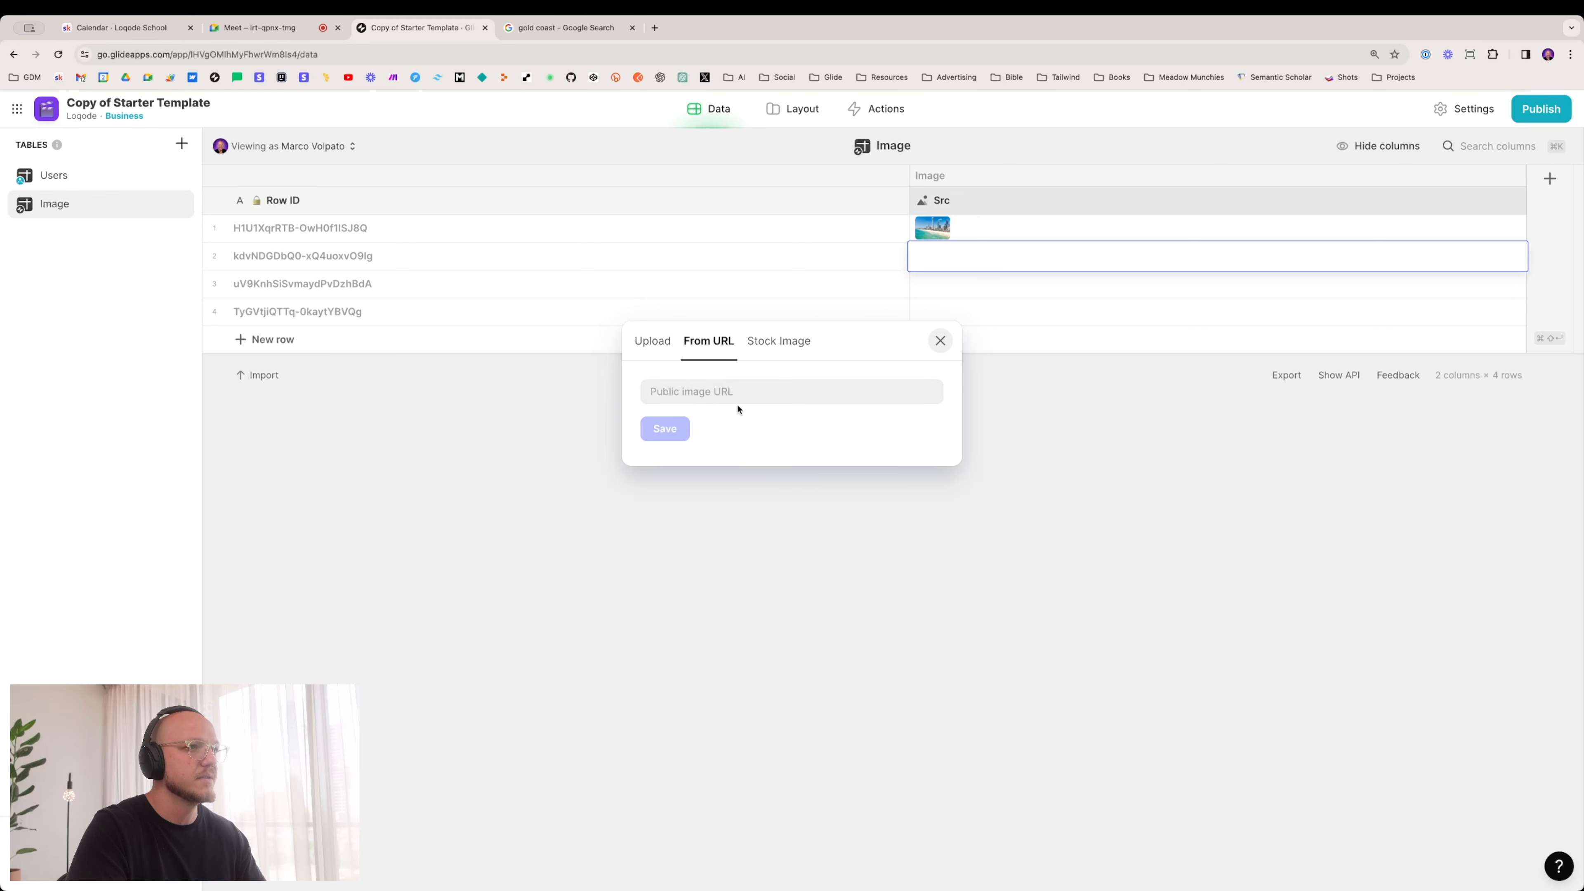
pyautogui.press('super+v')
pyautogui.click(673, 430)
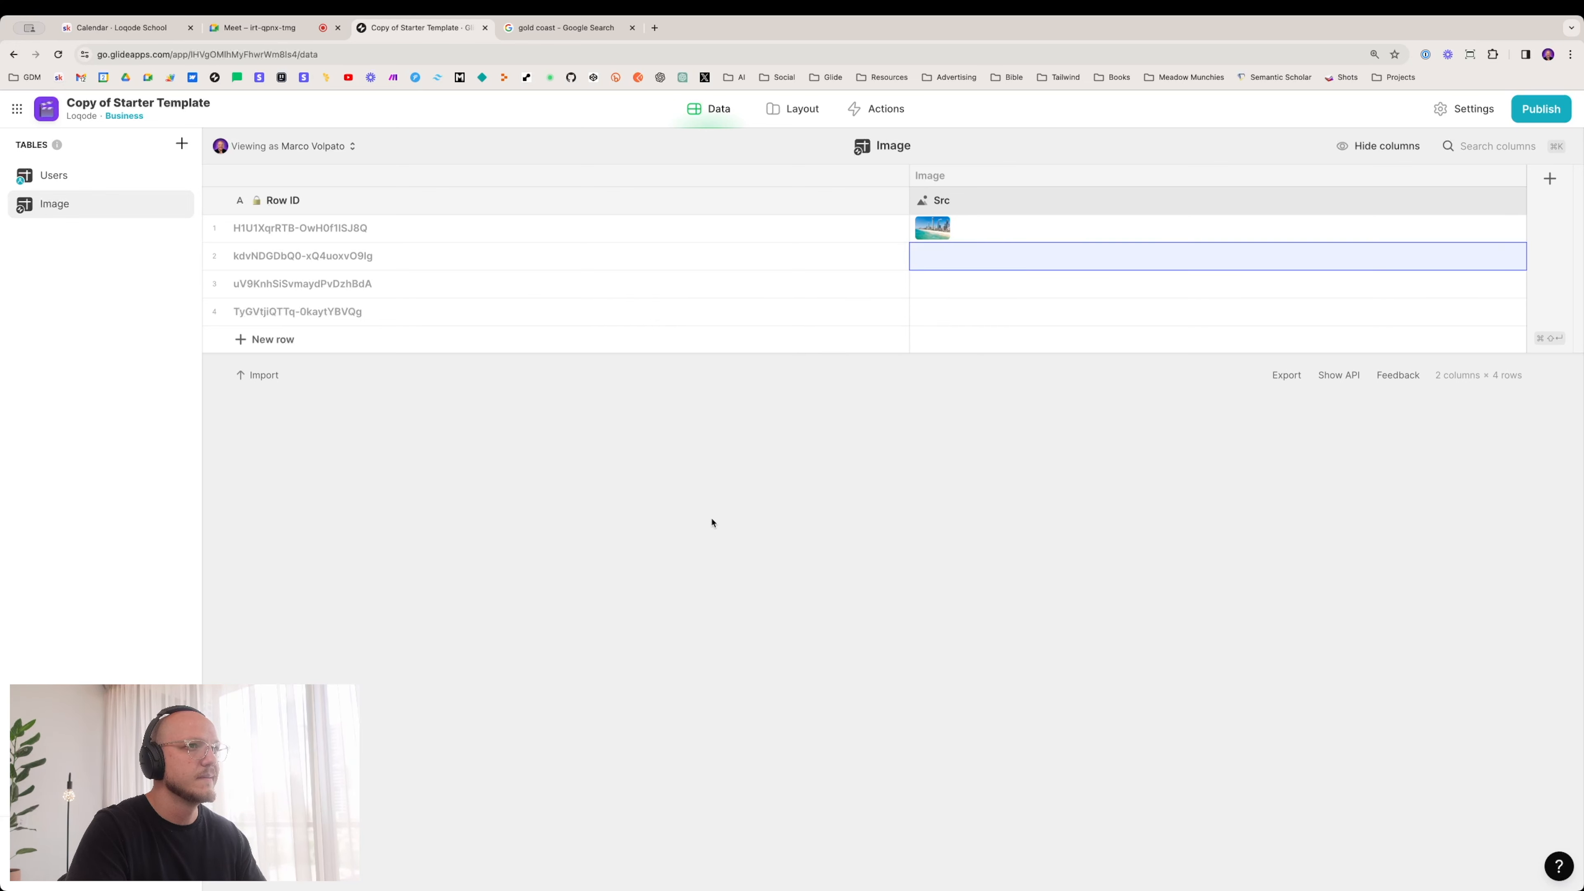
# Step: Switch to the gold coast image search and copy the image address of Pinterest's pink sunset beach photo
pyautogui.click(583, 29)
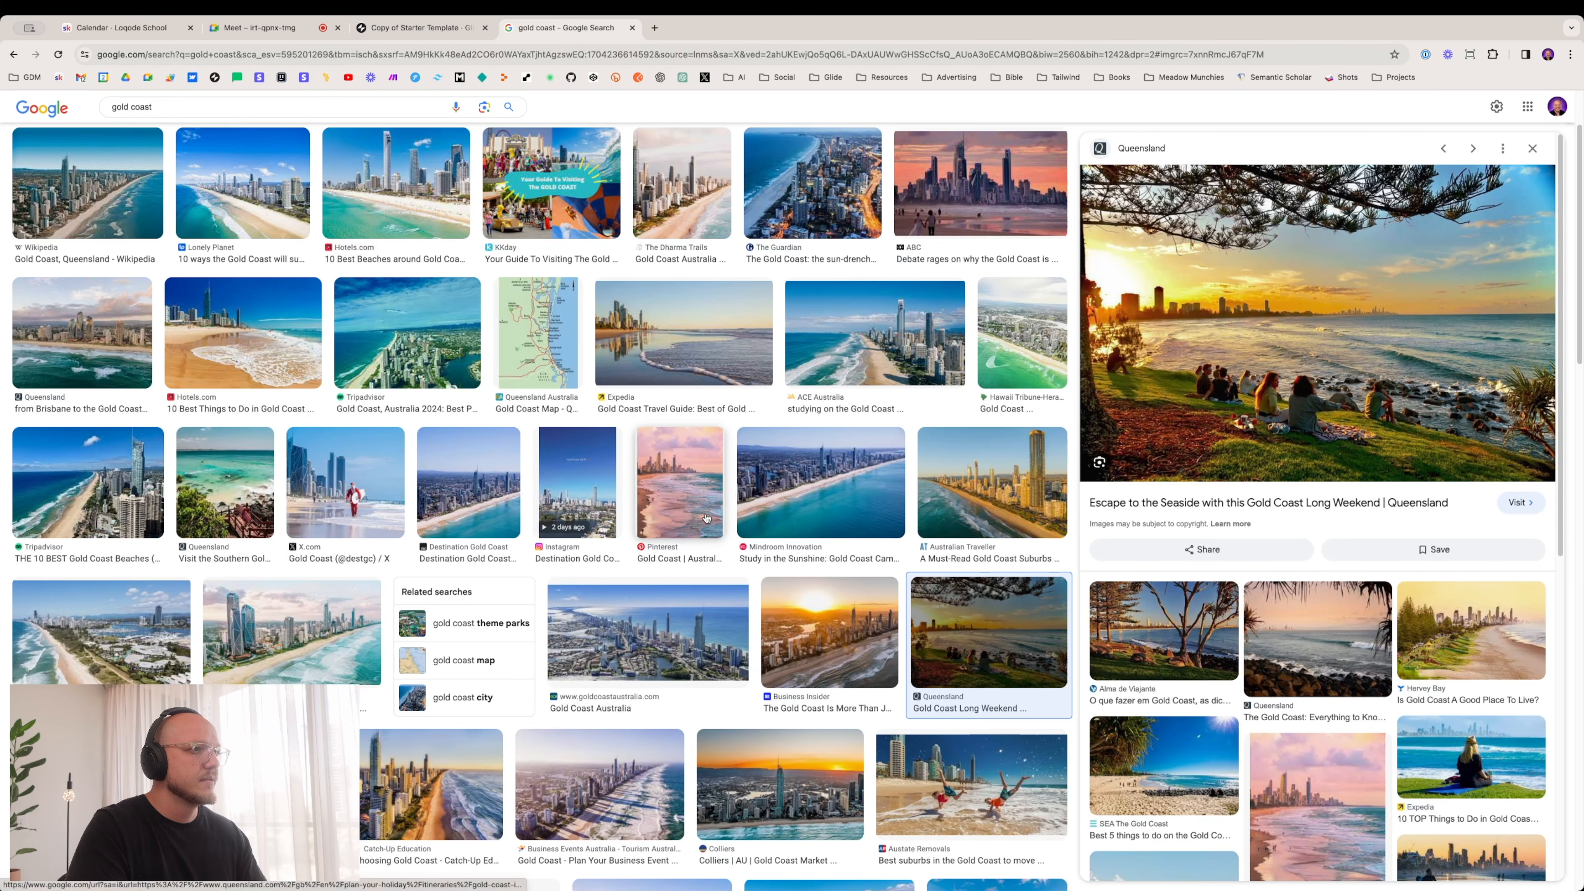
pyautogui.scroll(3, 706, 518)
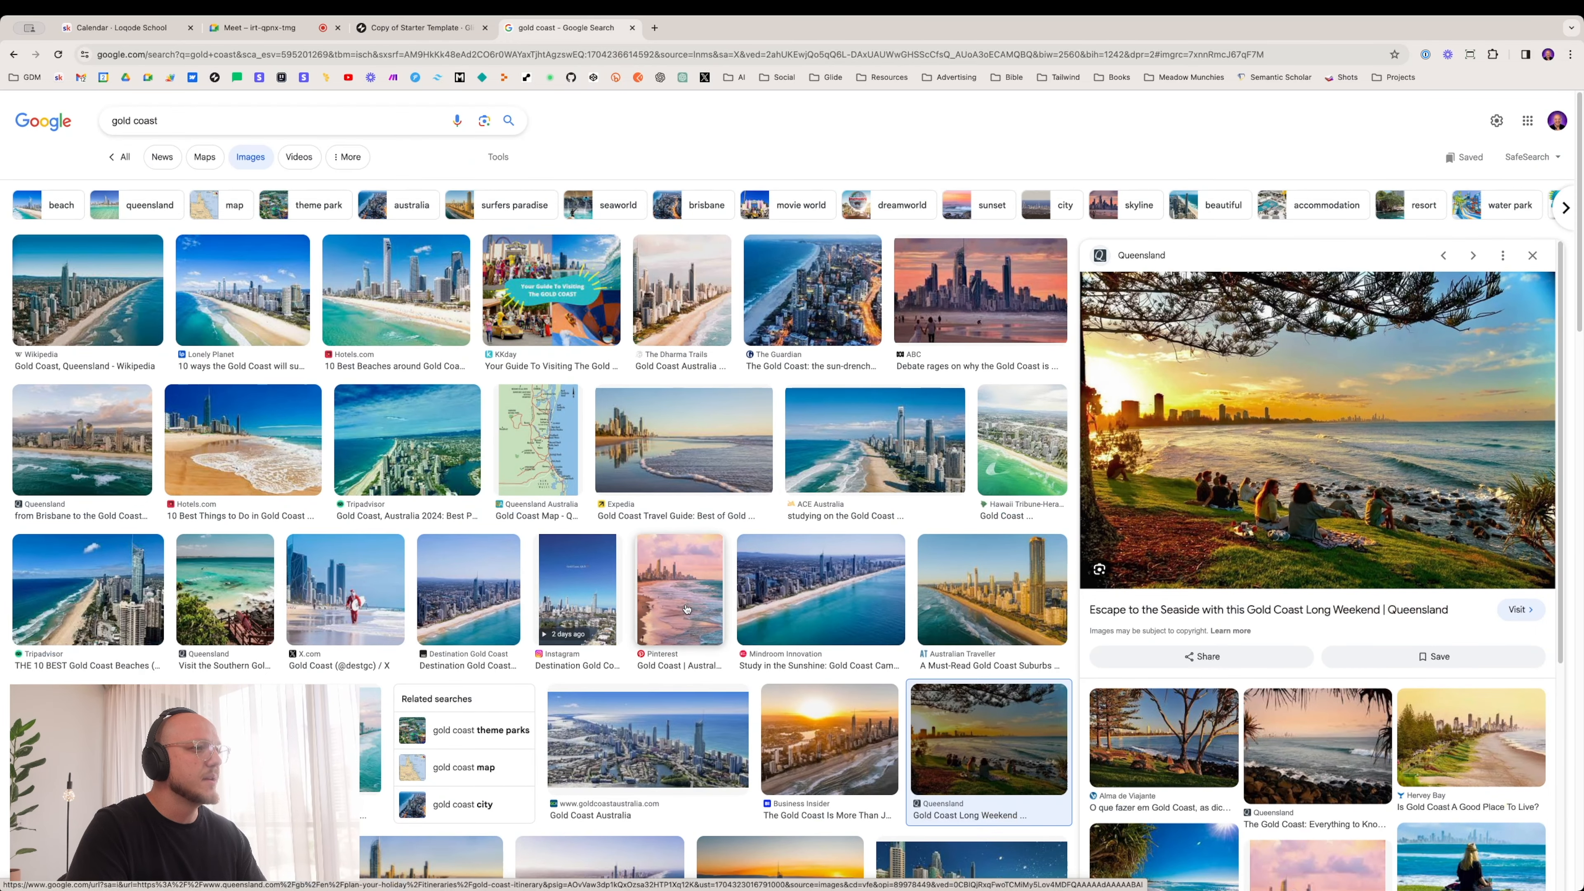
pyautogui.click(686, 608)
pyautogui.rightClick(1293, 527)
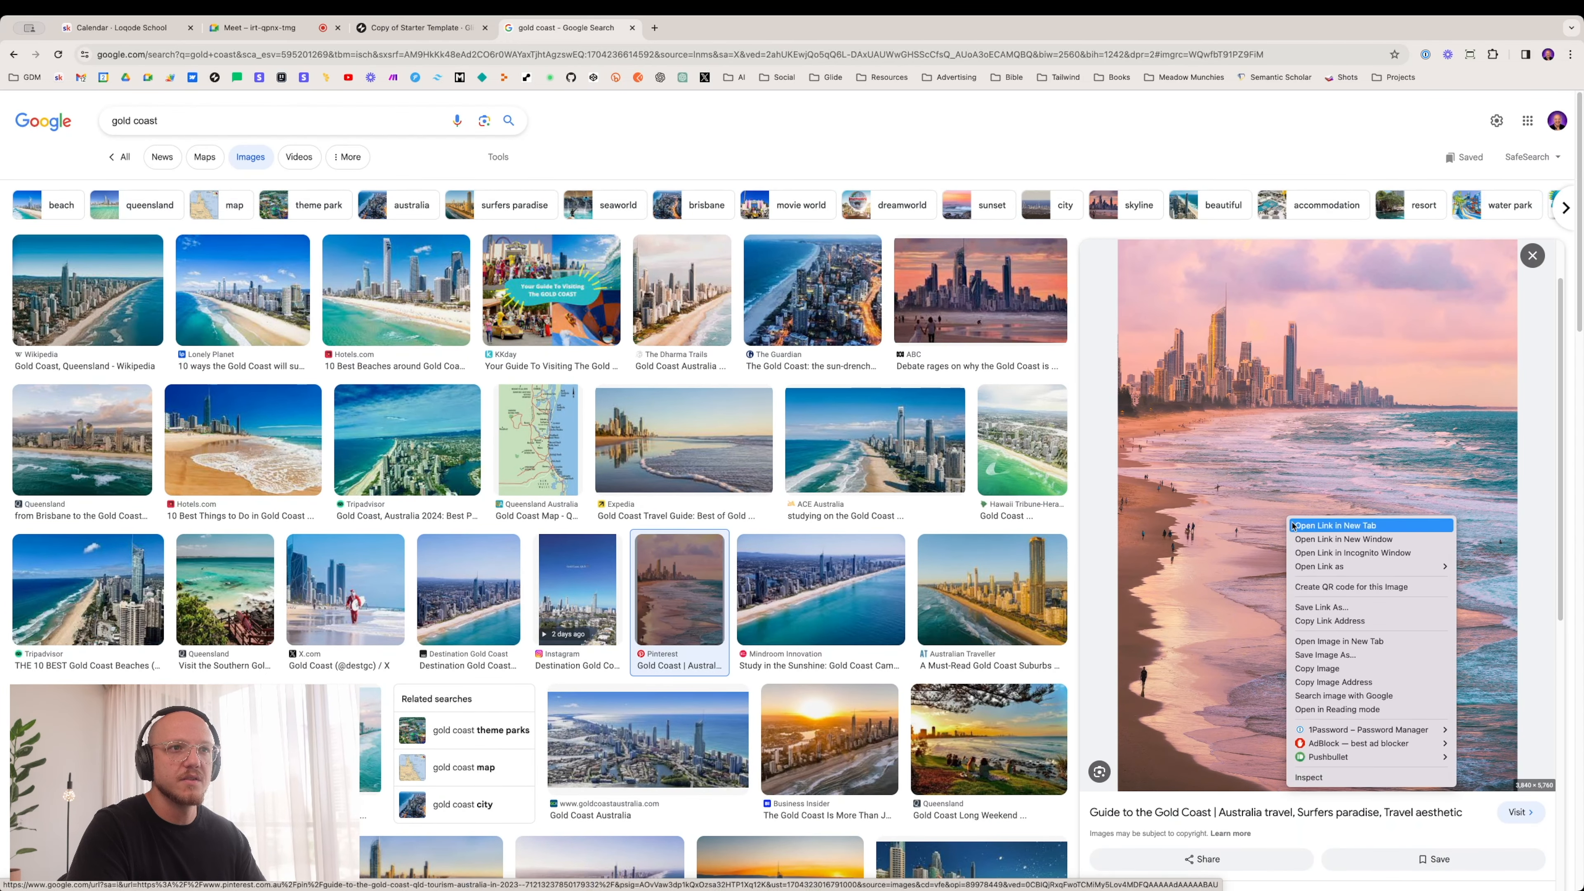
pyautogui.click(1334, 682)
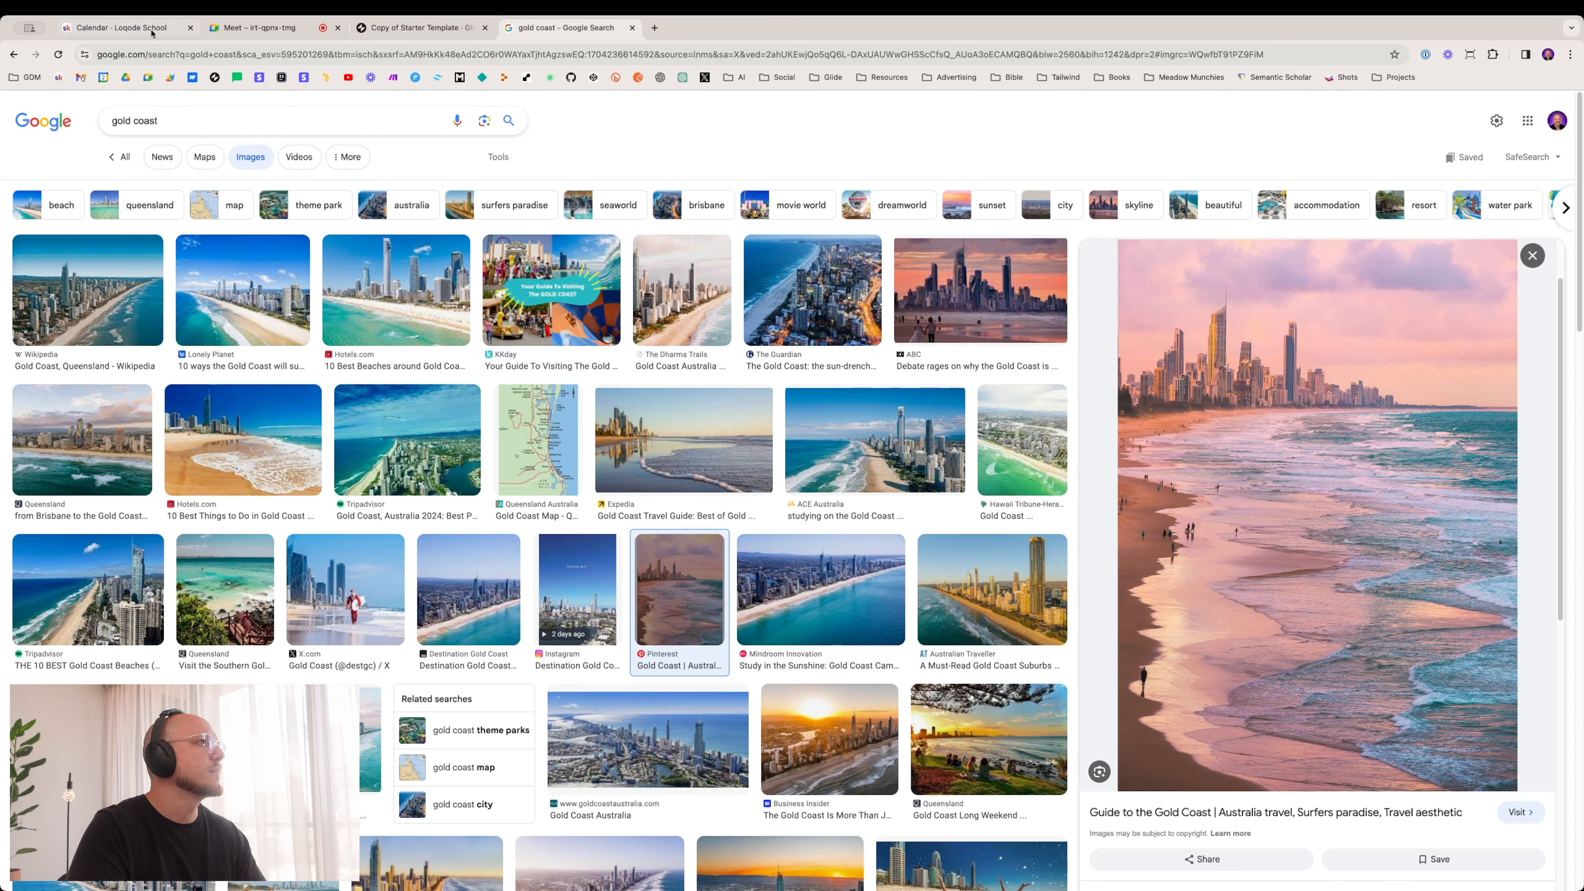
# Step: Return to the Glide Image table and open the image picker for the third row's Src cell
pyautogui.click(435, 34)
pyautogui.click(968, 293)
pyautogui.click(970, 295)
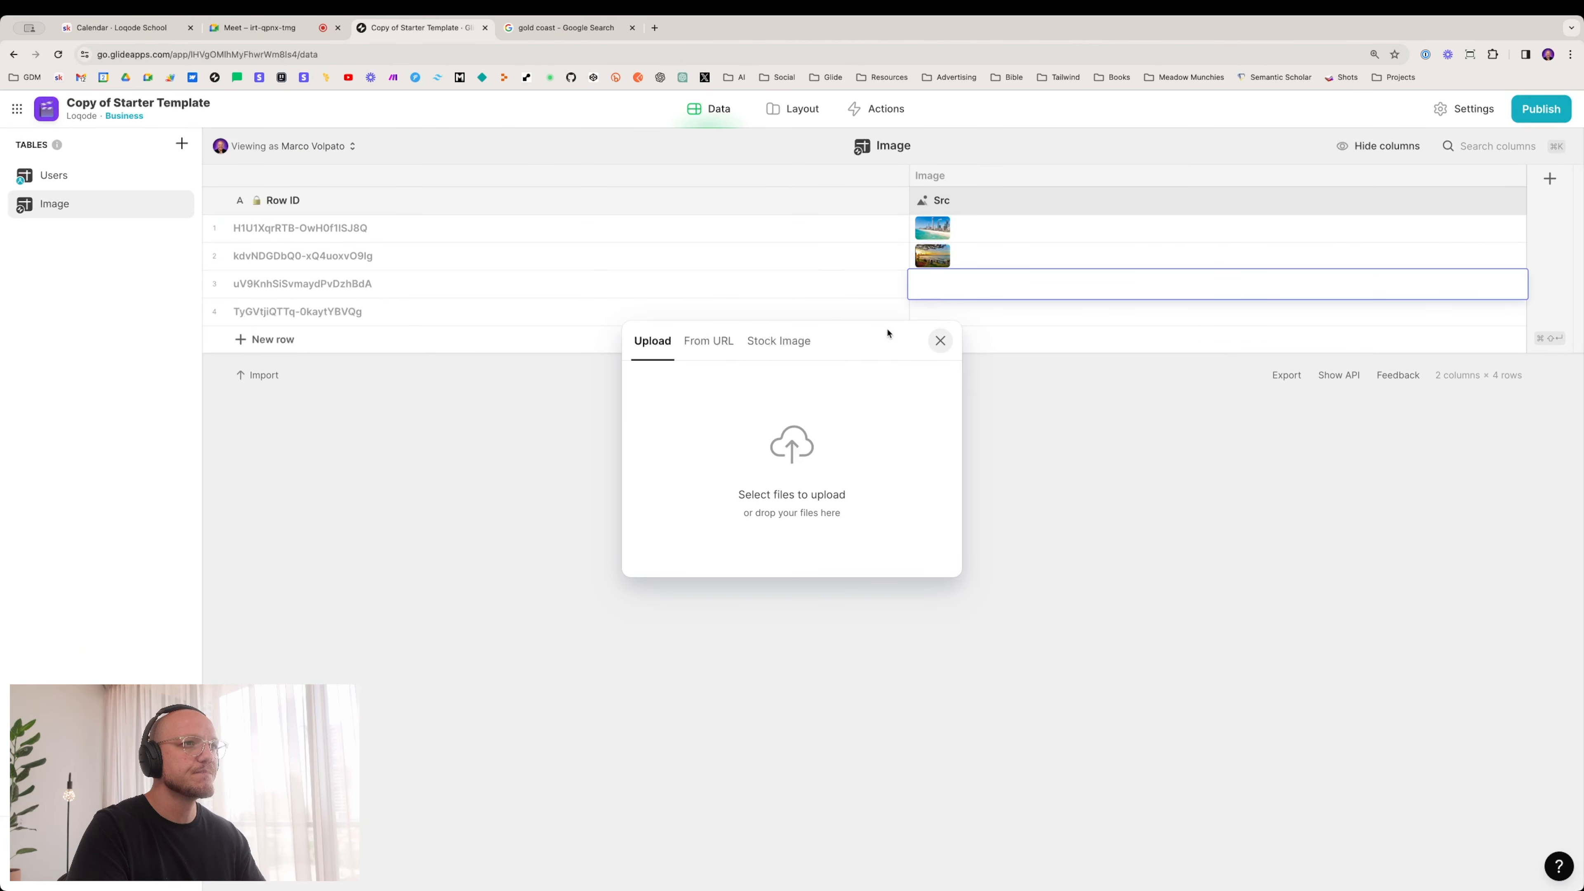
# Step: Set the Src image of the Image table's third row from the copied image URL and select the fourth row's Src cell
pyautogui.click(718, 348)
pyautogui.hotkey('ctrl', 'v')
pyautogui.press('Return')
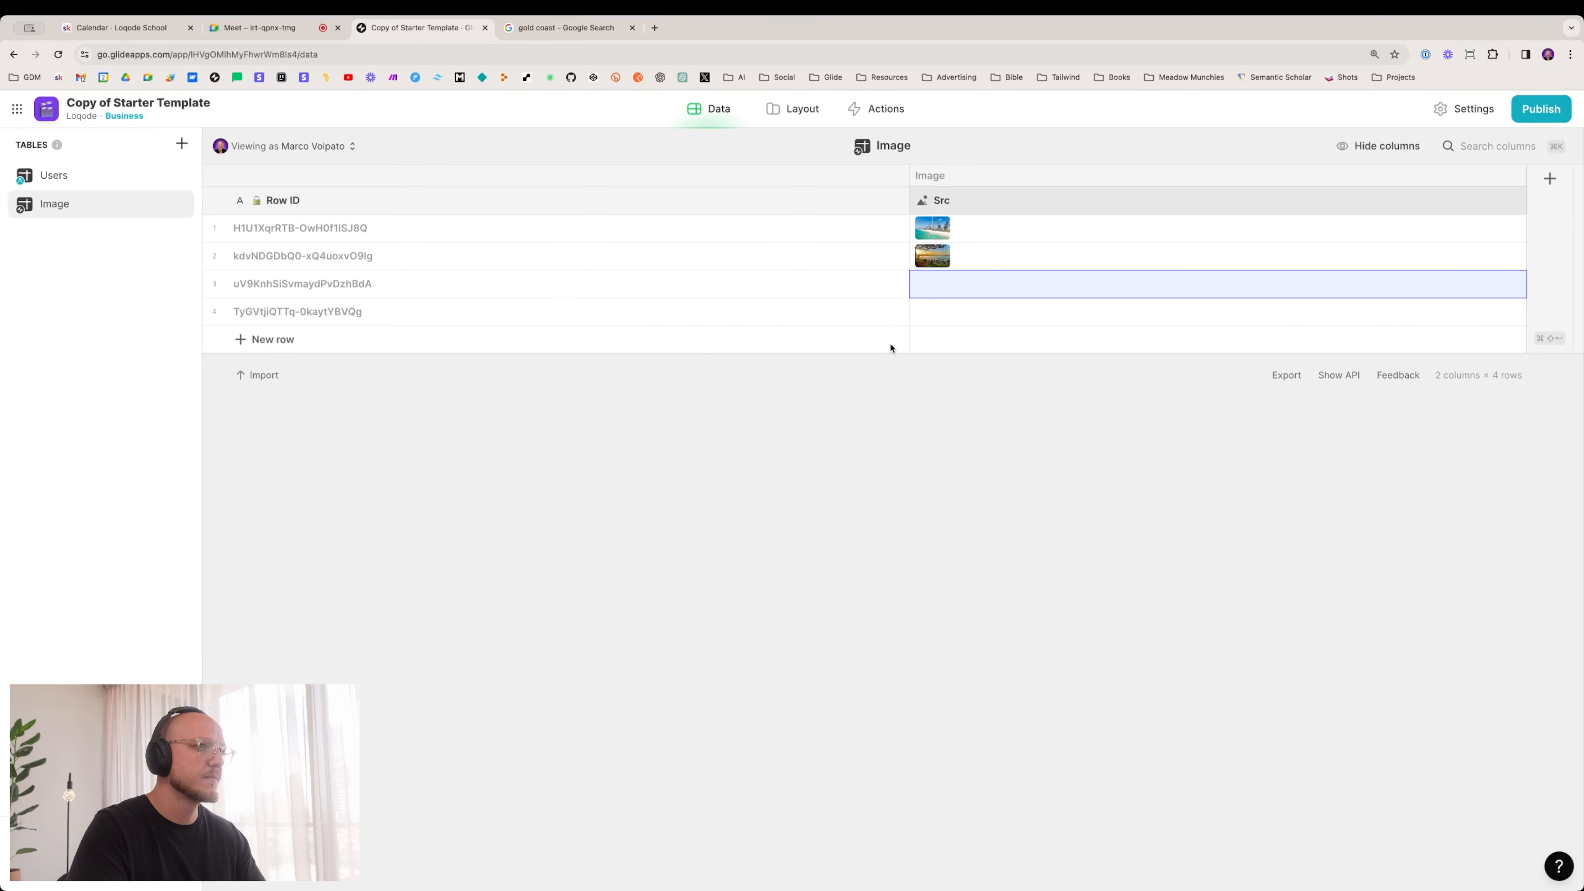
pyautogui.click(944, 320)
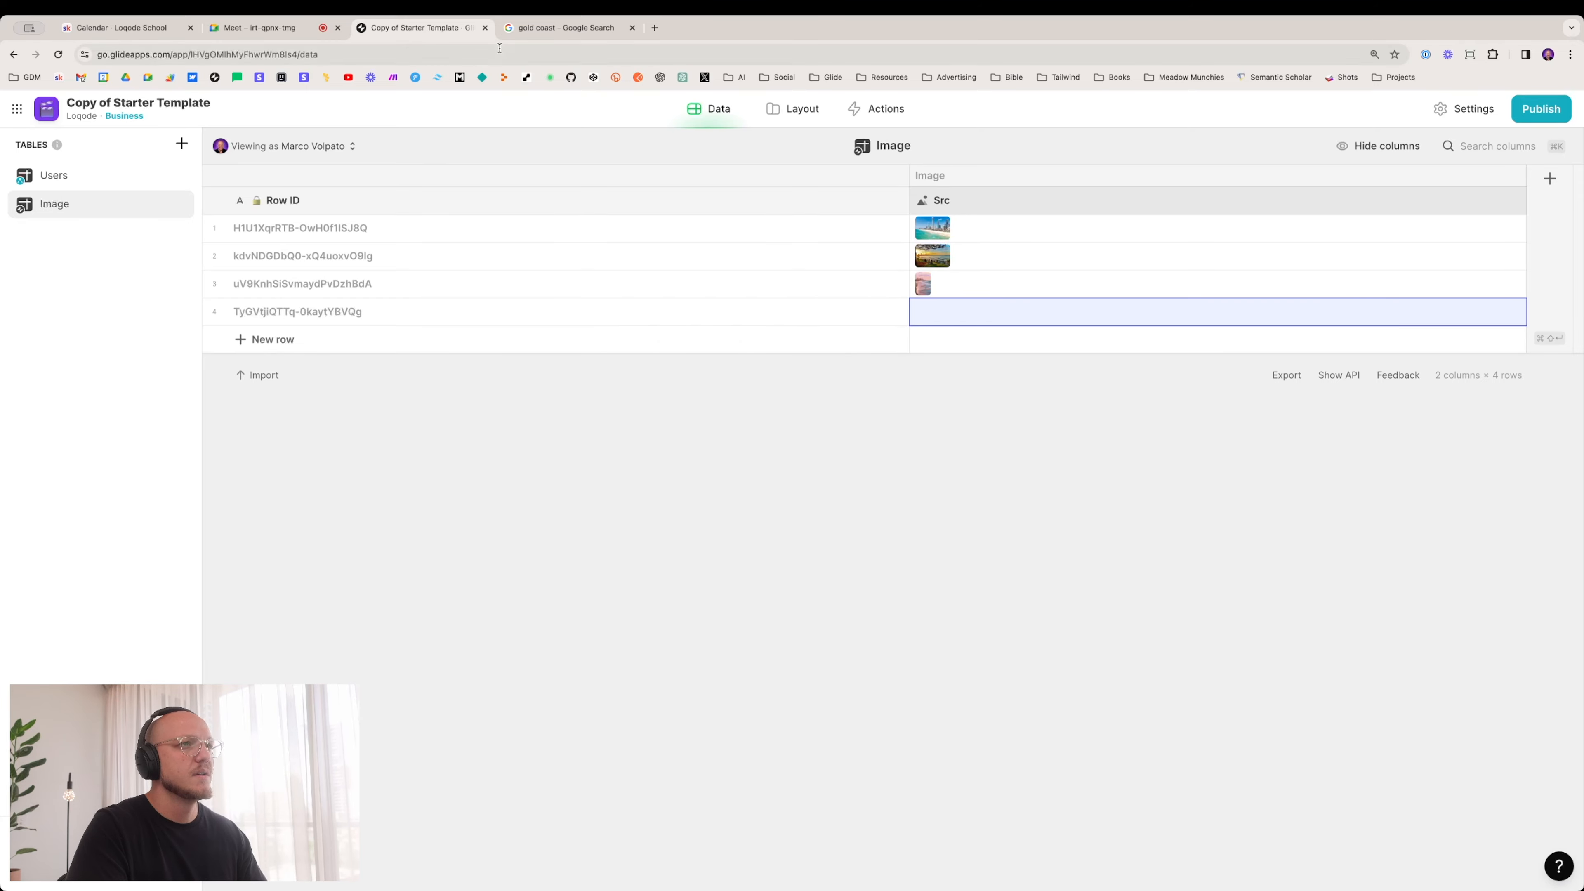
# Step: Find The Guardian's crowded beach photo in the gold coast image results and copy its image address
pyautogui.click(511, 28)
pyautogui.scroll(-7, 334, 568)
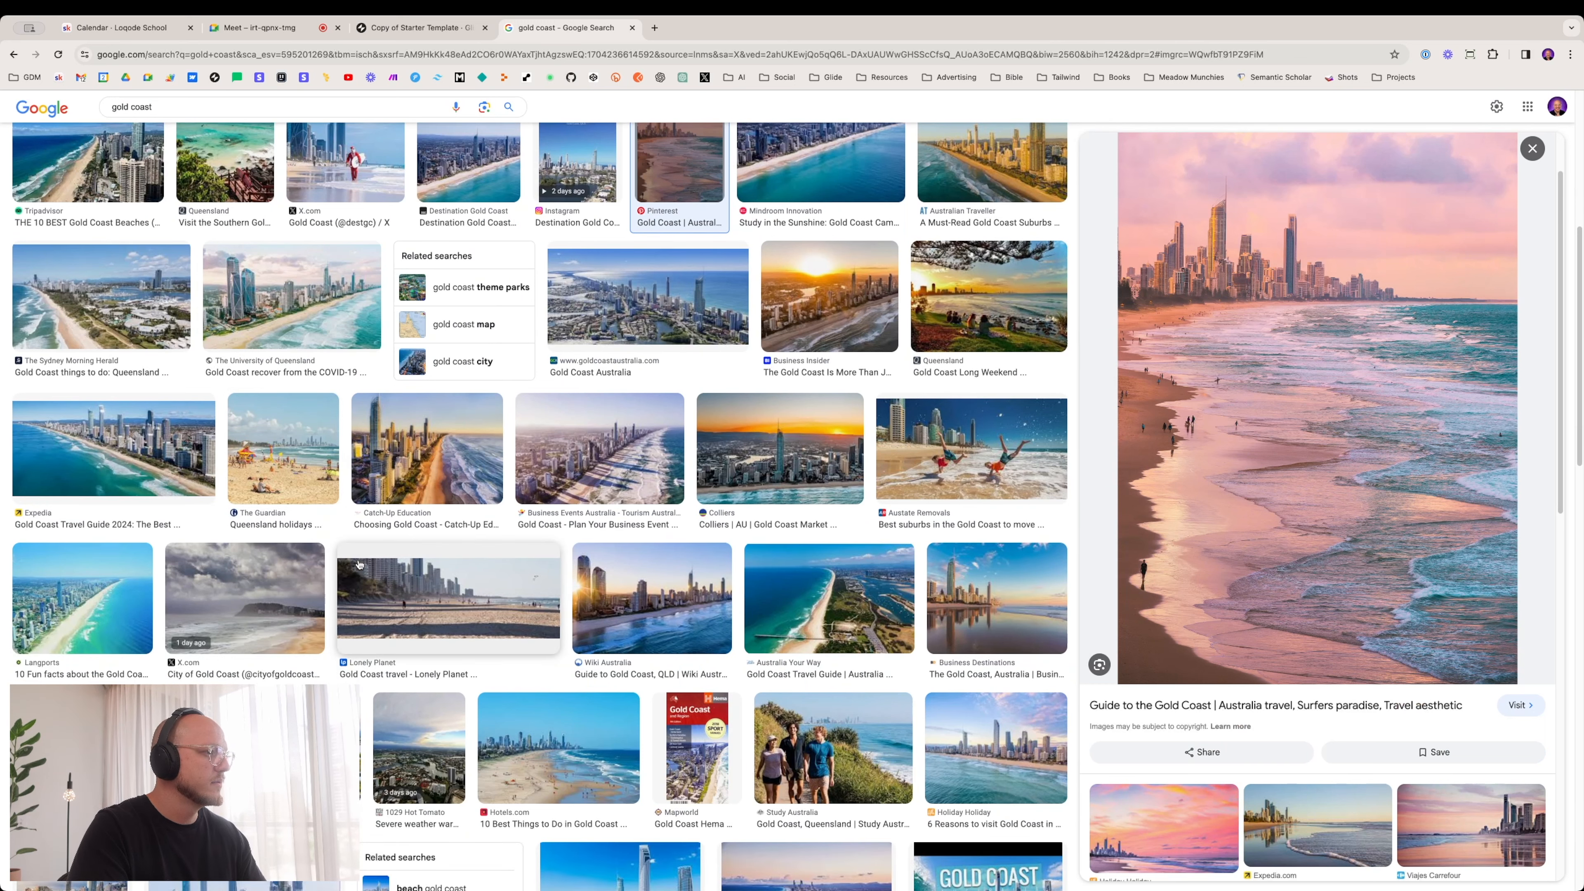
pyautogui.click(1163, 825)
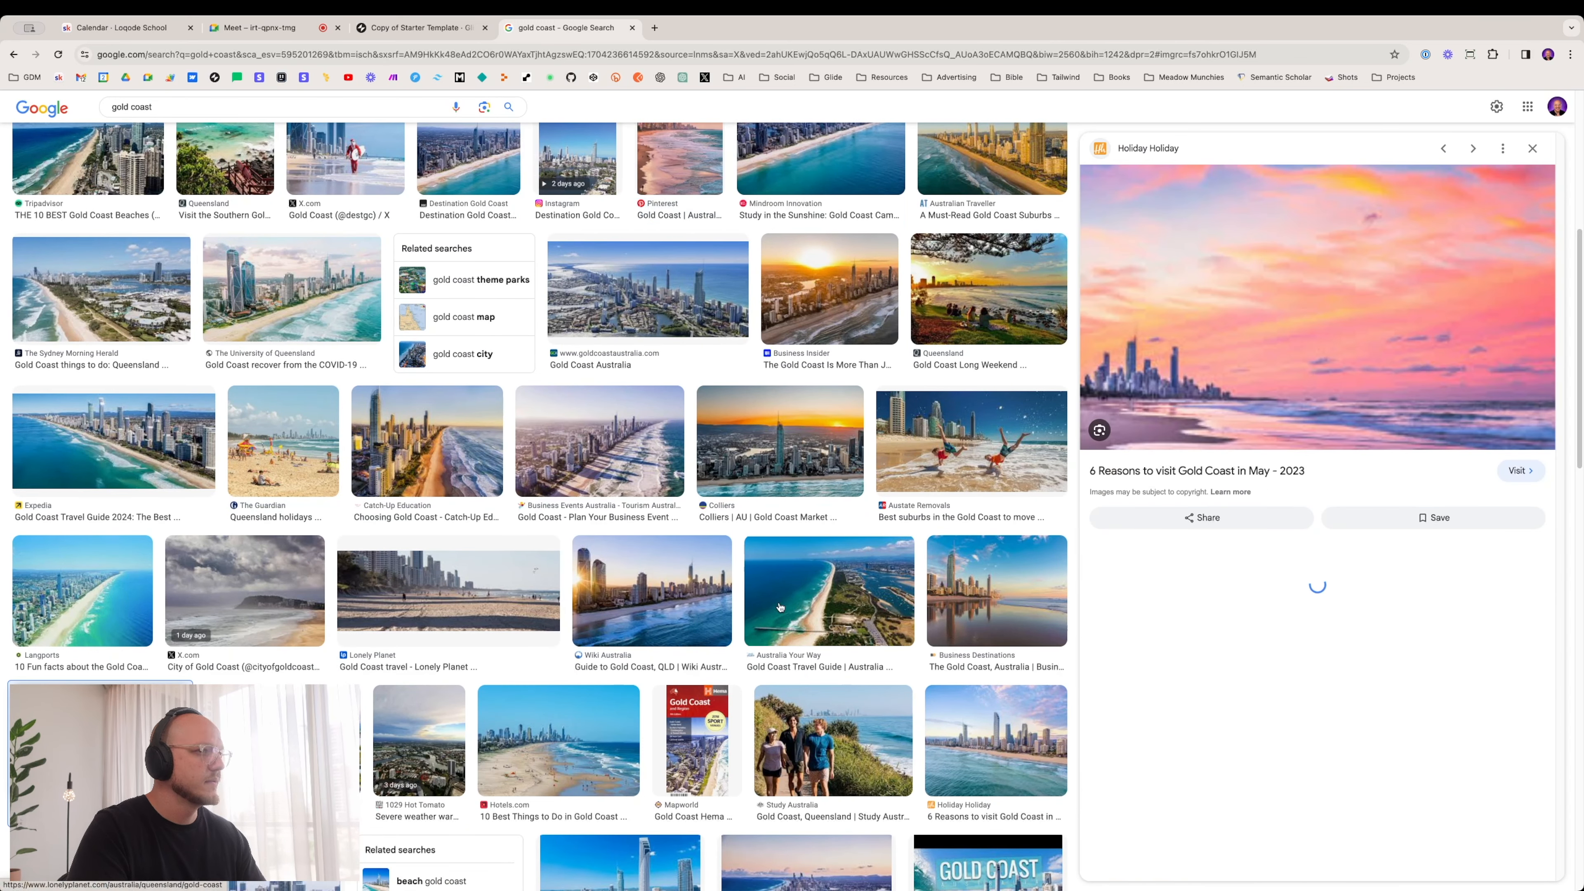
pyautogui.scroll(-6, 1227, 327)
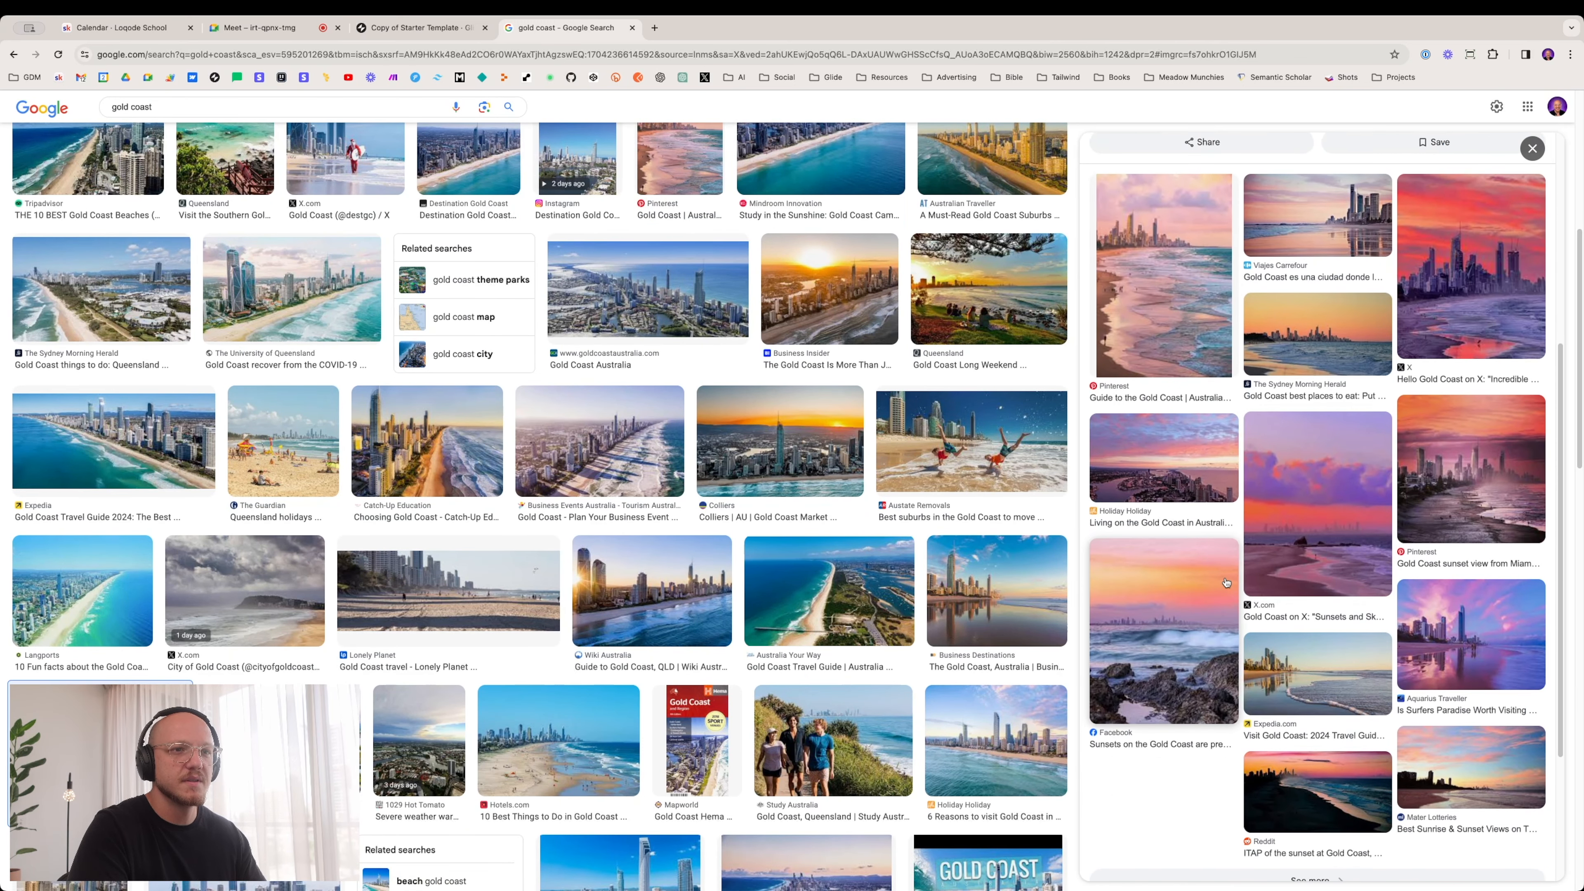
pyautogui.scroll(-4, 803, 573)
pyautogui.scroll(-2, 803, 573)
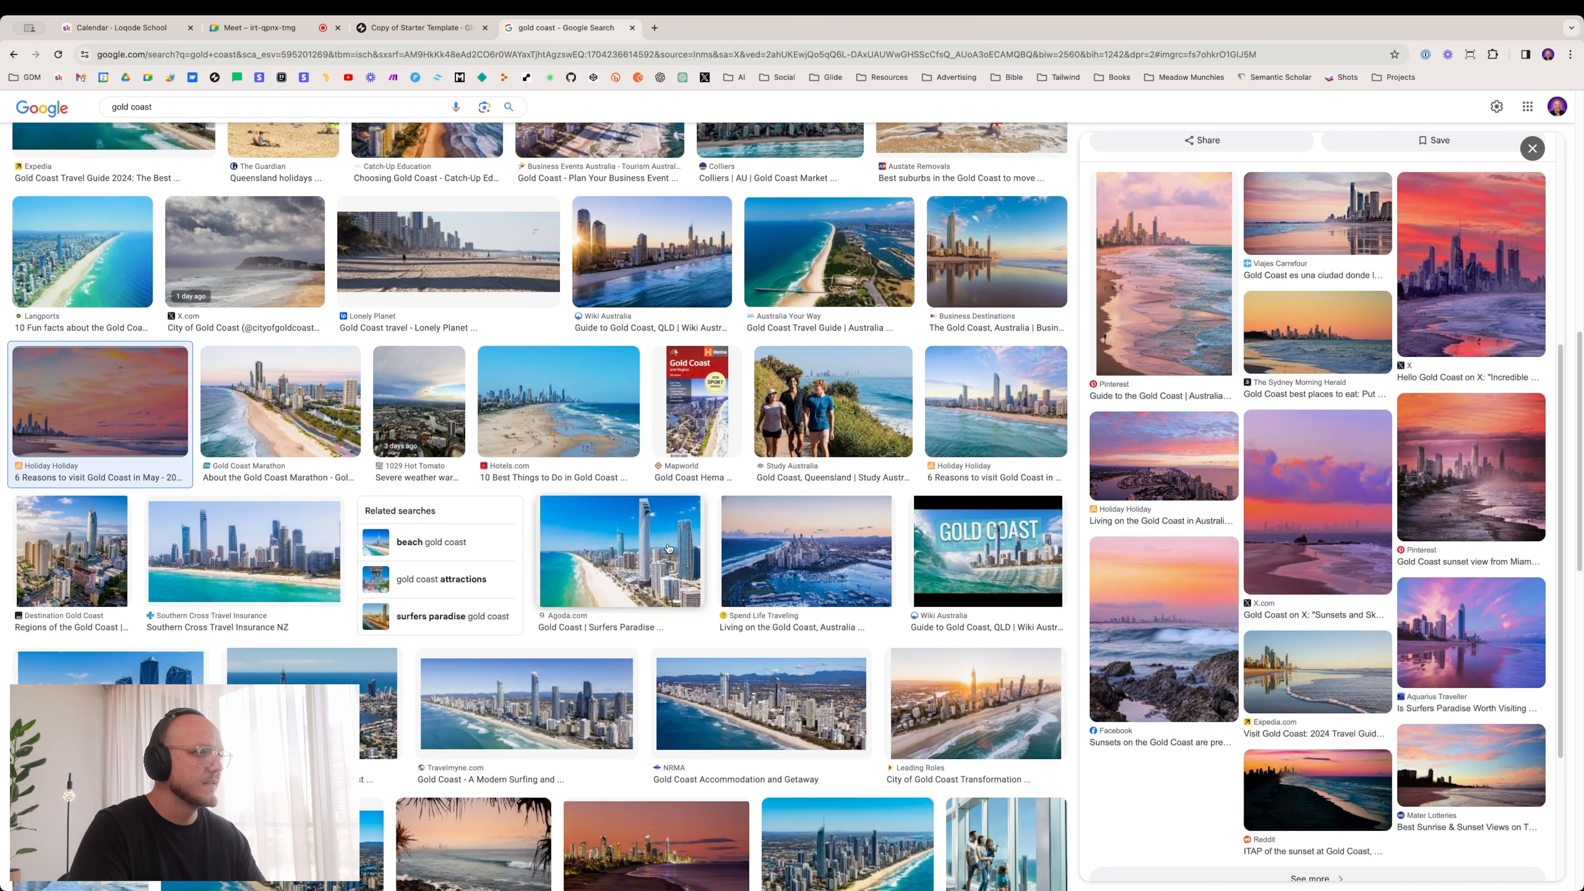
pyautogui.scroll(5, 372, 506)
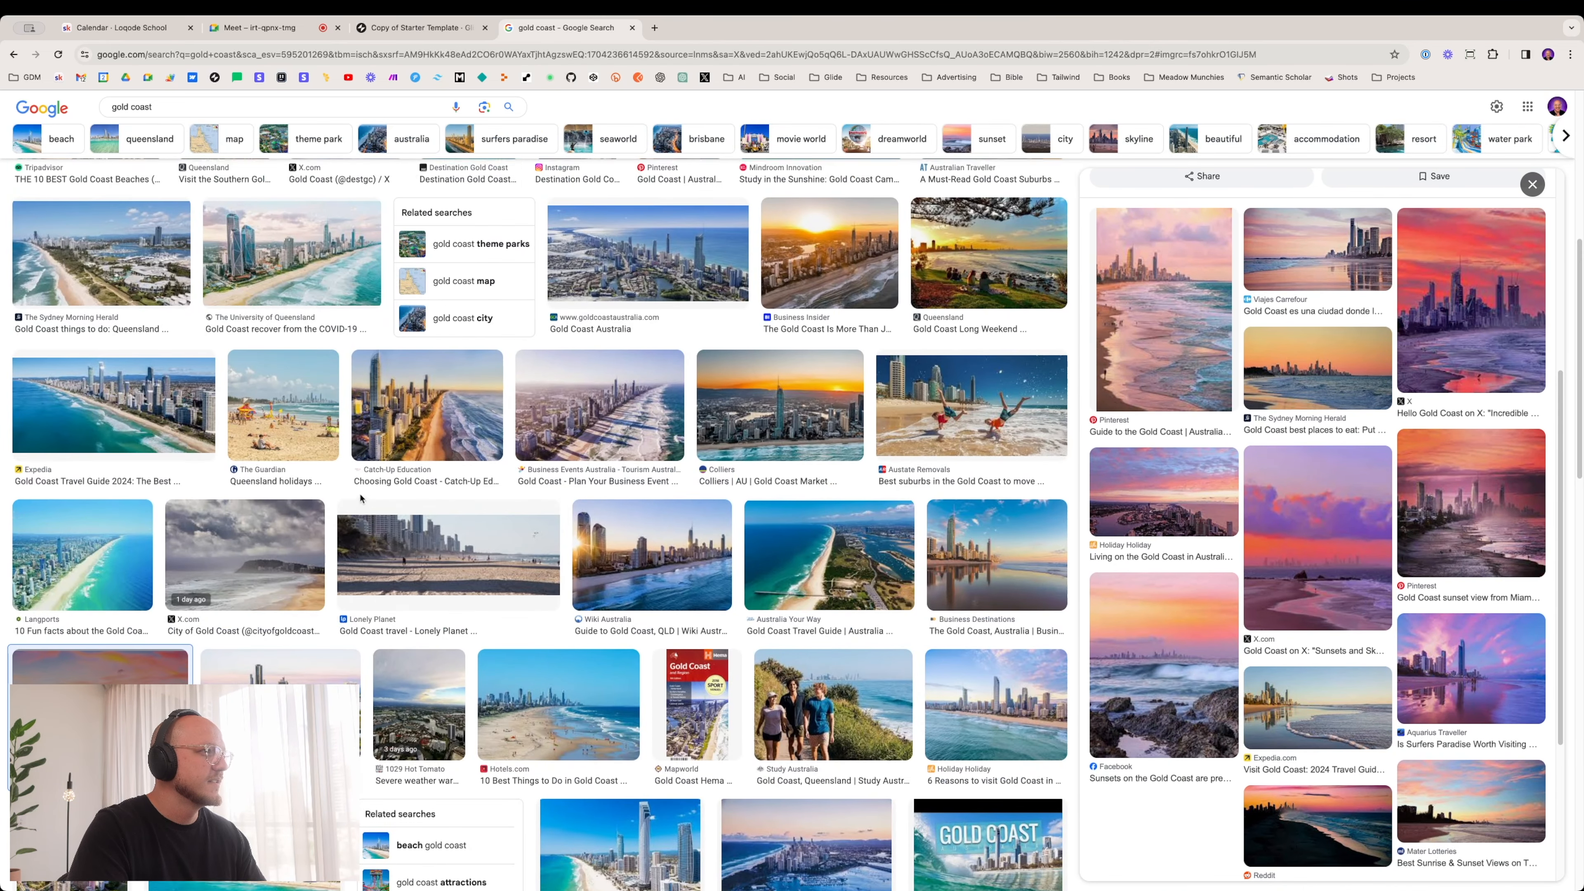
pyautogui.scroll(4, 288, 596)
pyautogui.click(284, 631)
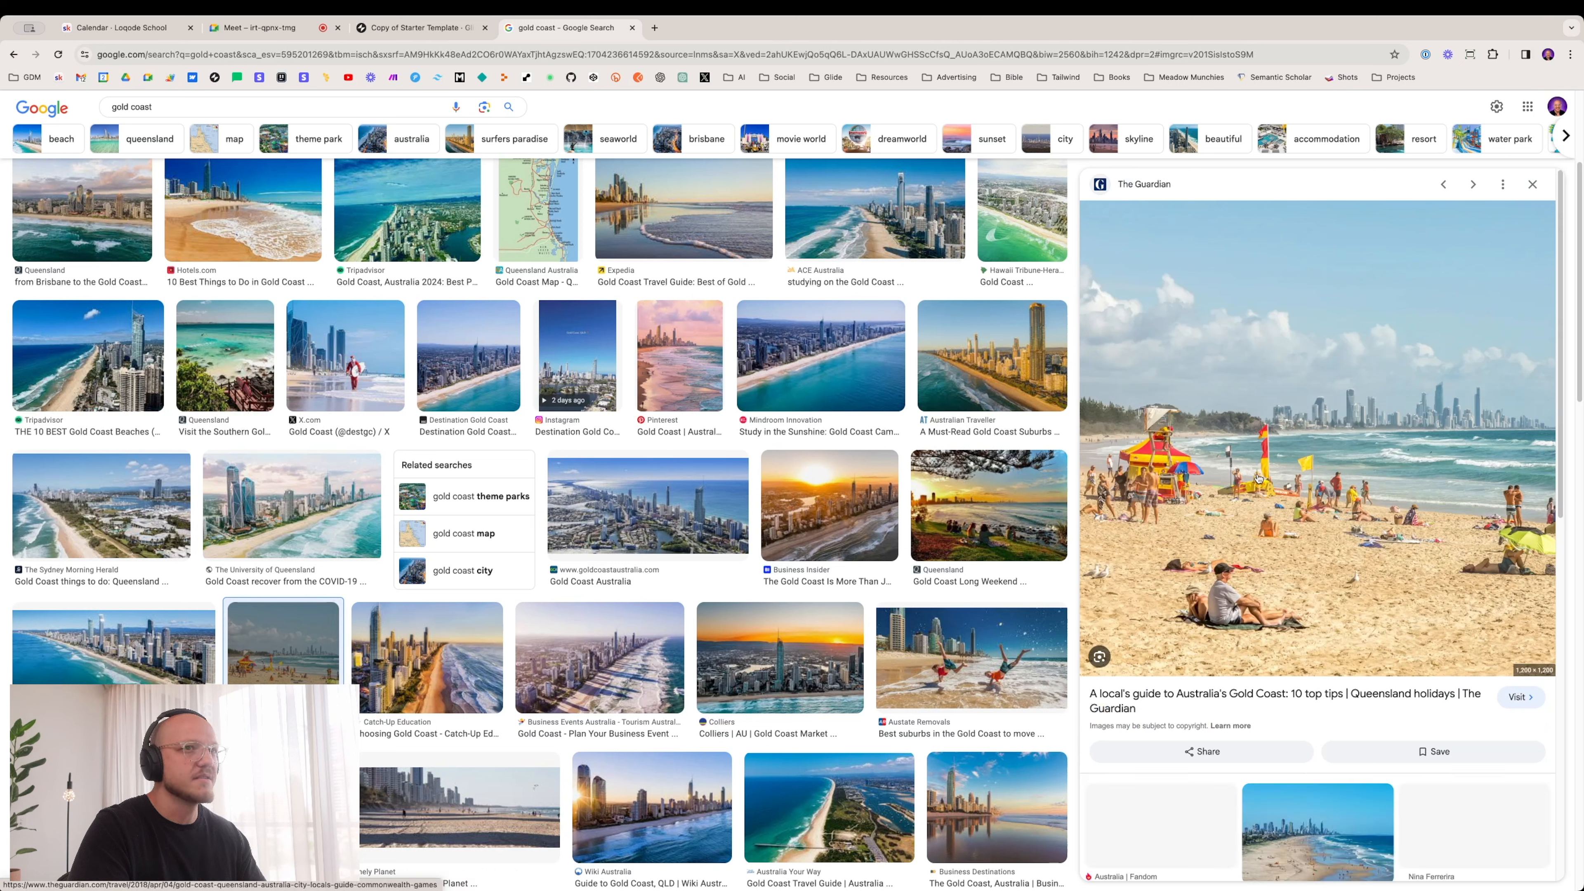
pyautogui.rightClick(1266, 445)
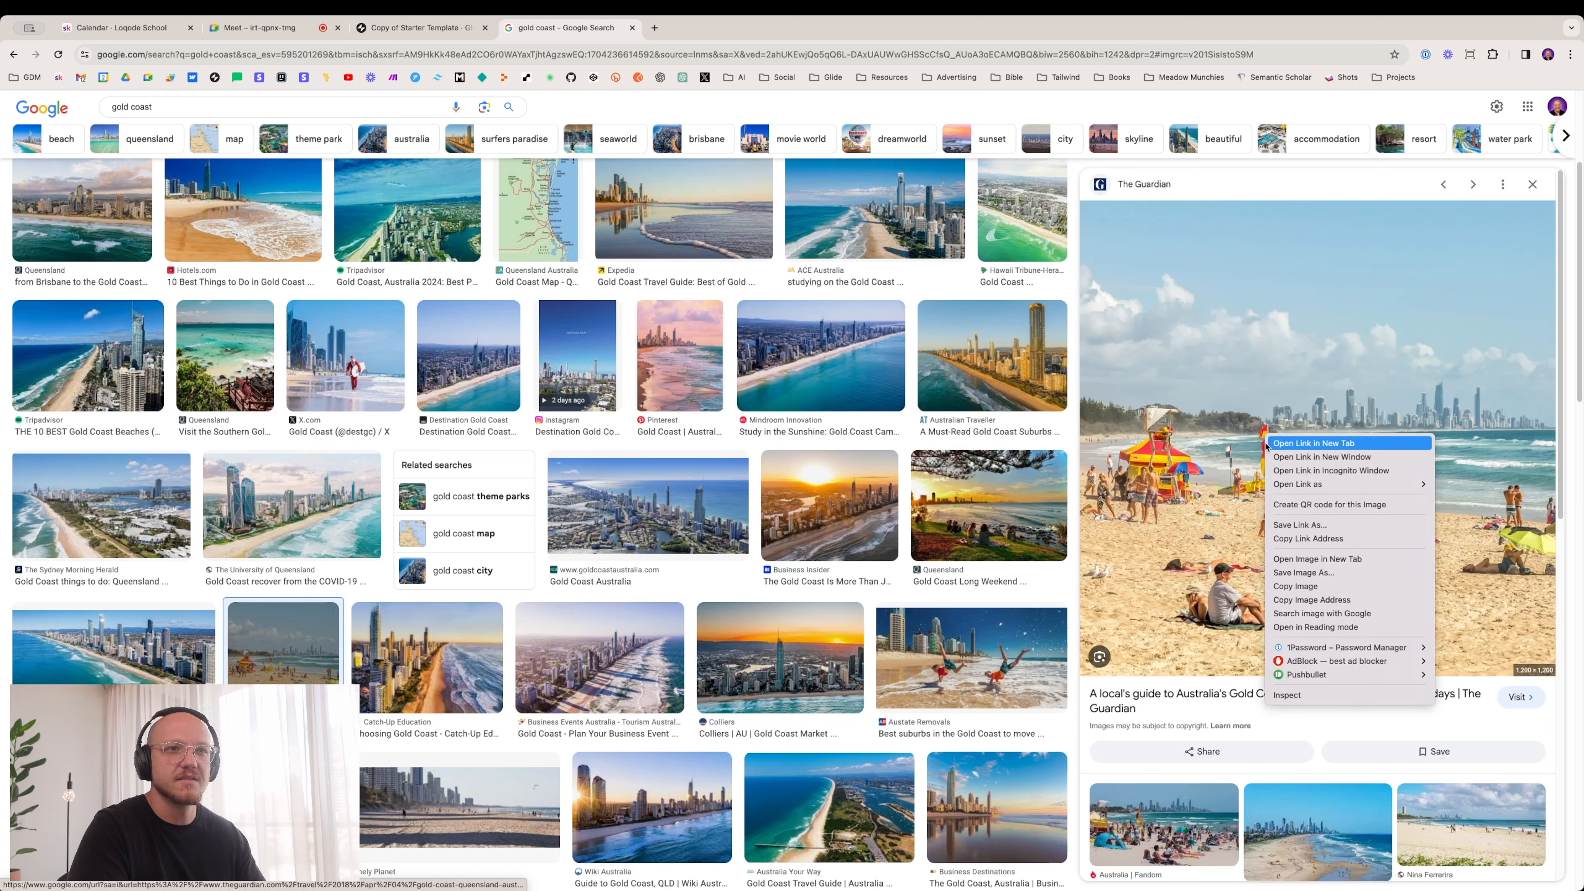
pyautogui.click(1321, 601)
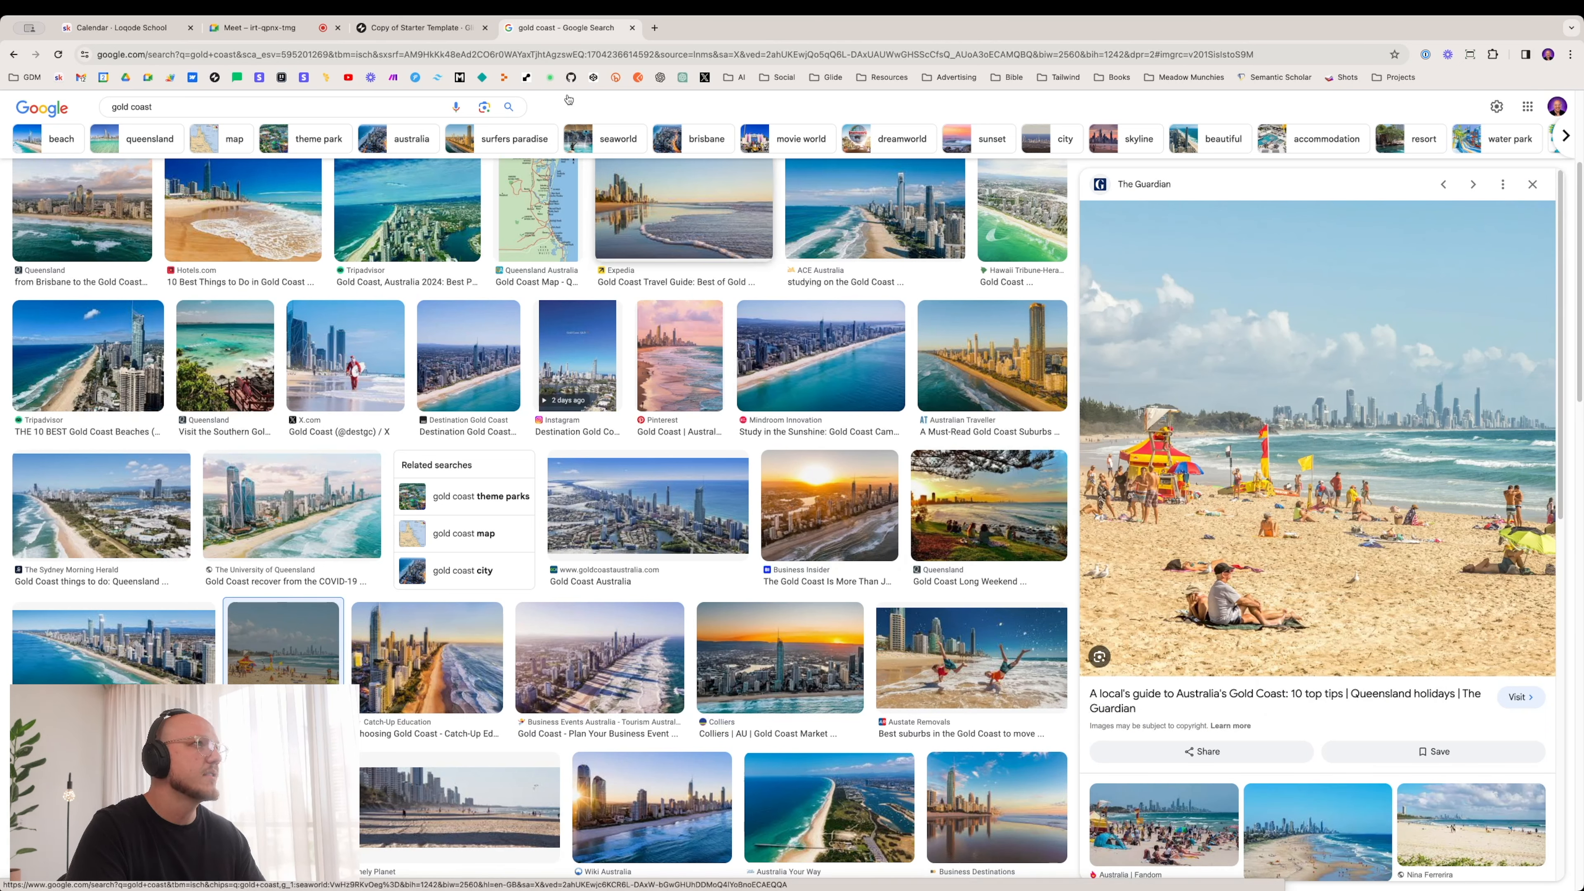
# Step: Back in Glide, set the fourth row's Src image from the copied URL and open the Users table
pyautogui.click(472, 29)
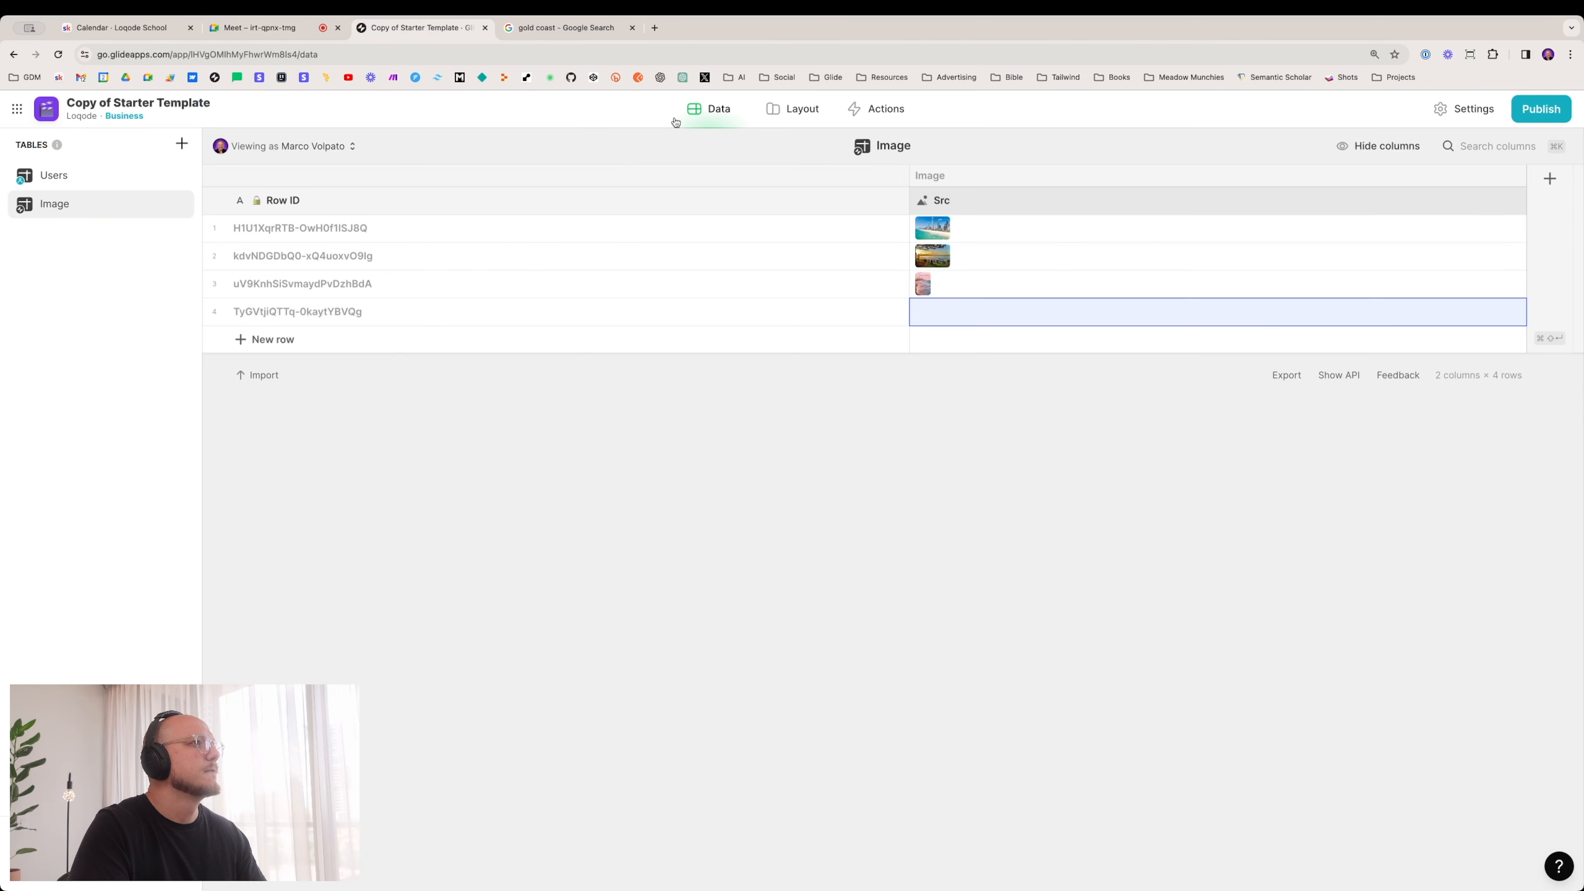
pyautogui.click(943, 309)
pyautogui.click(709, 341)
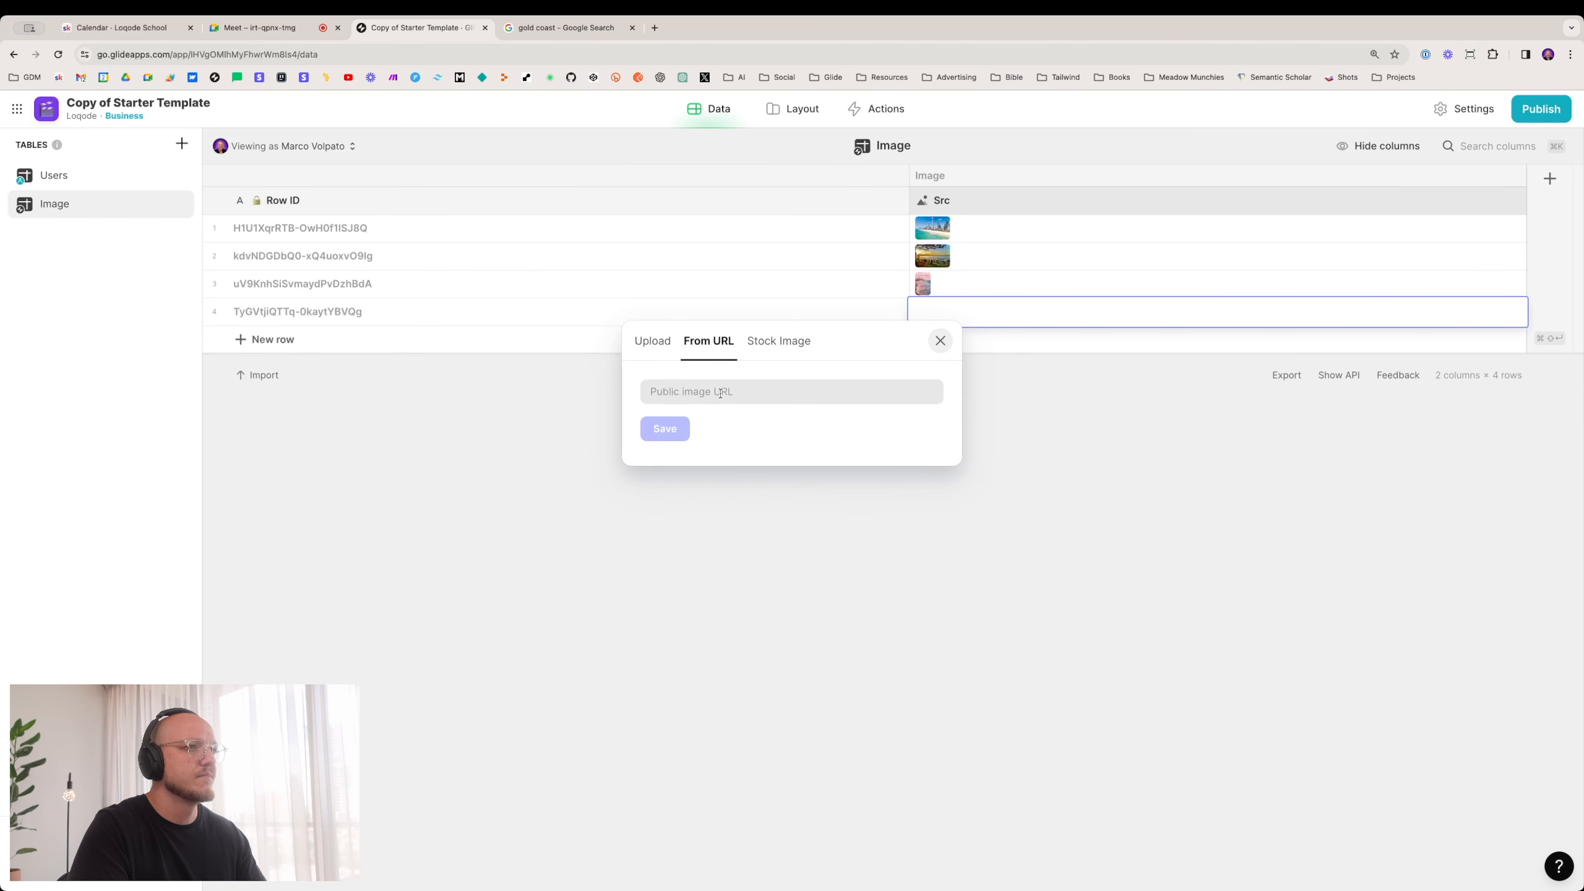
pyautogui.press('super+v')
pyautogui.click(664, 429)
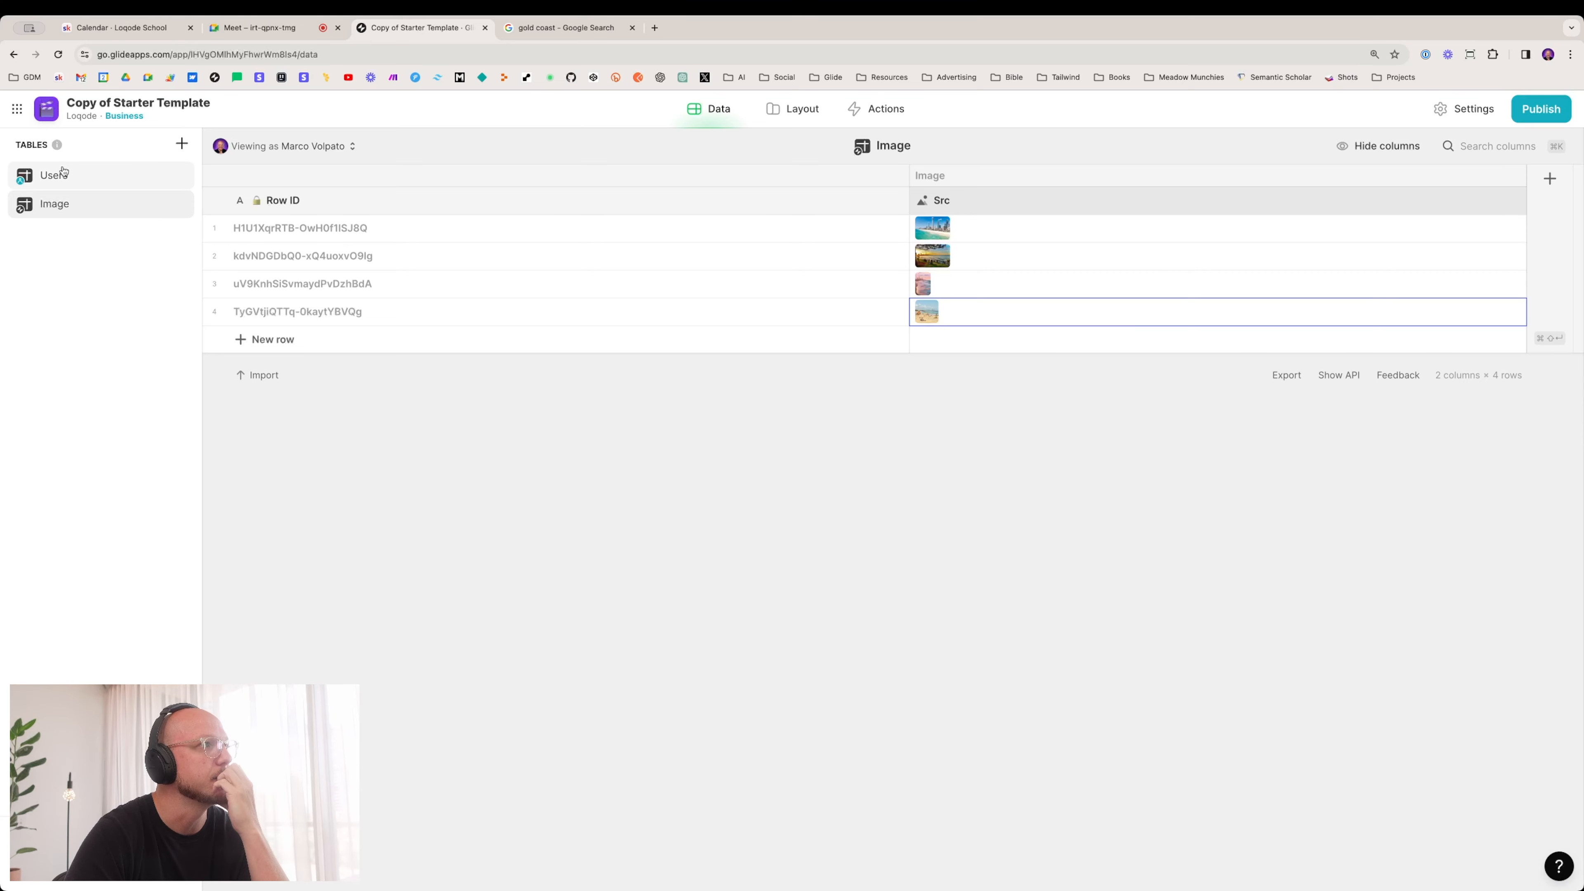
pyautogui.click(69, 180)
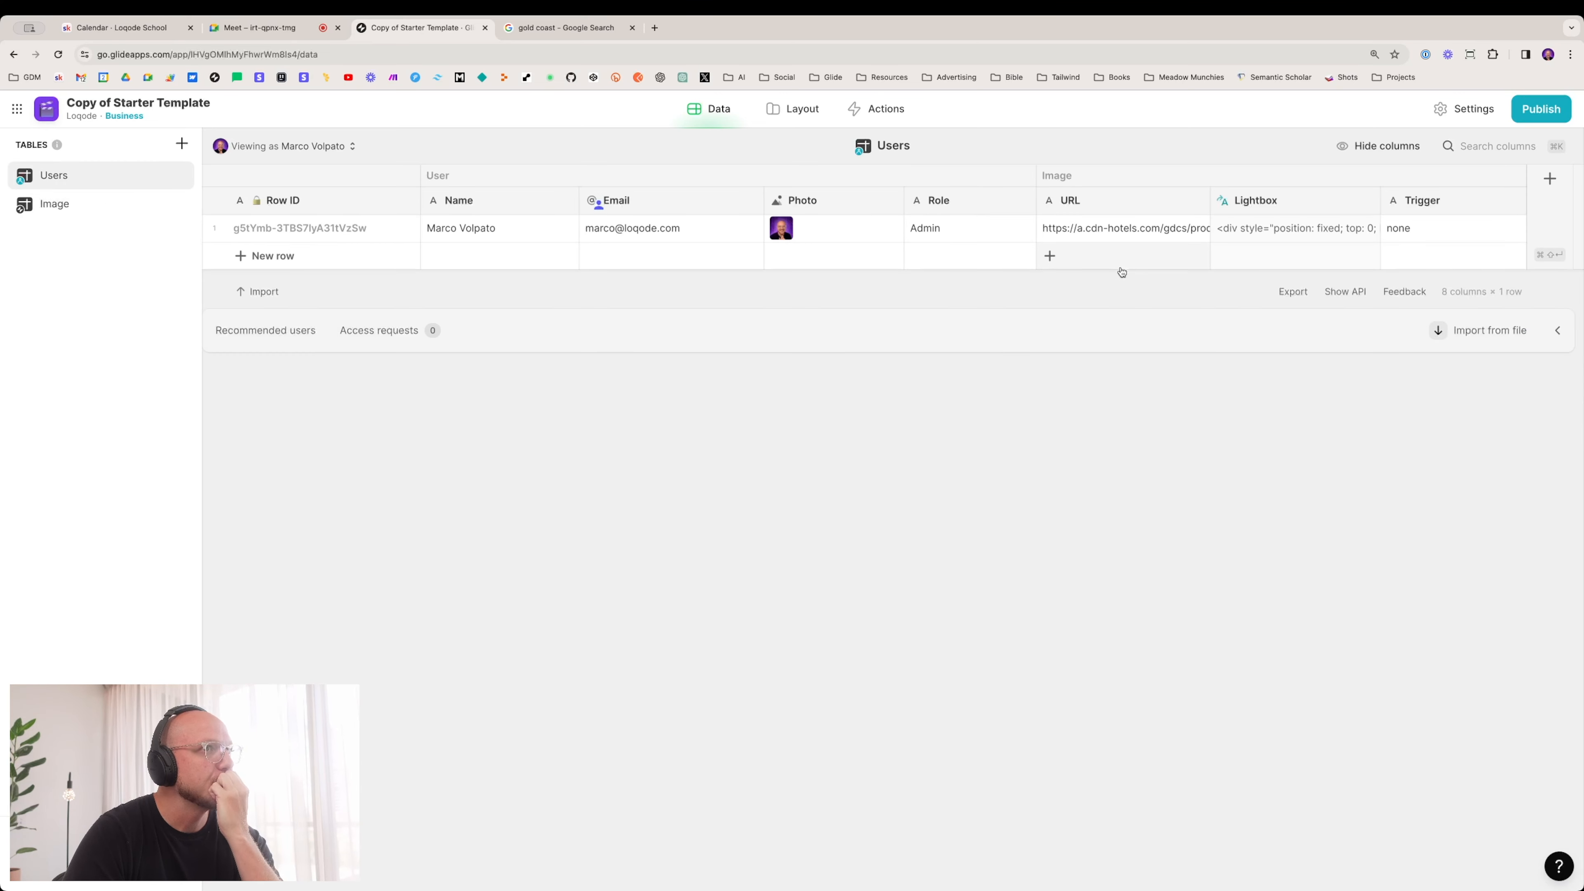
pyautogui.click(1131, 253)
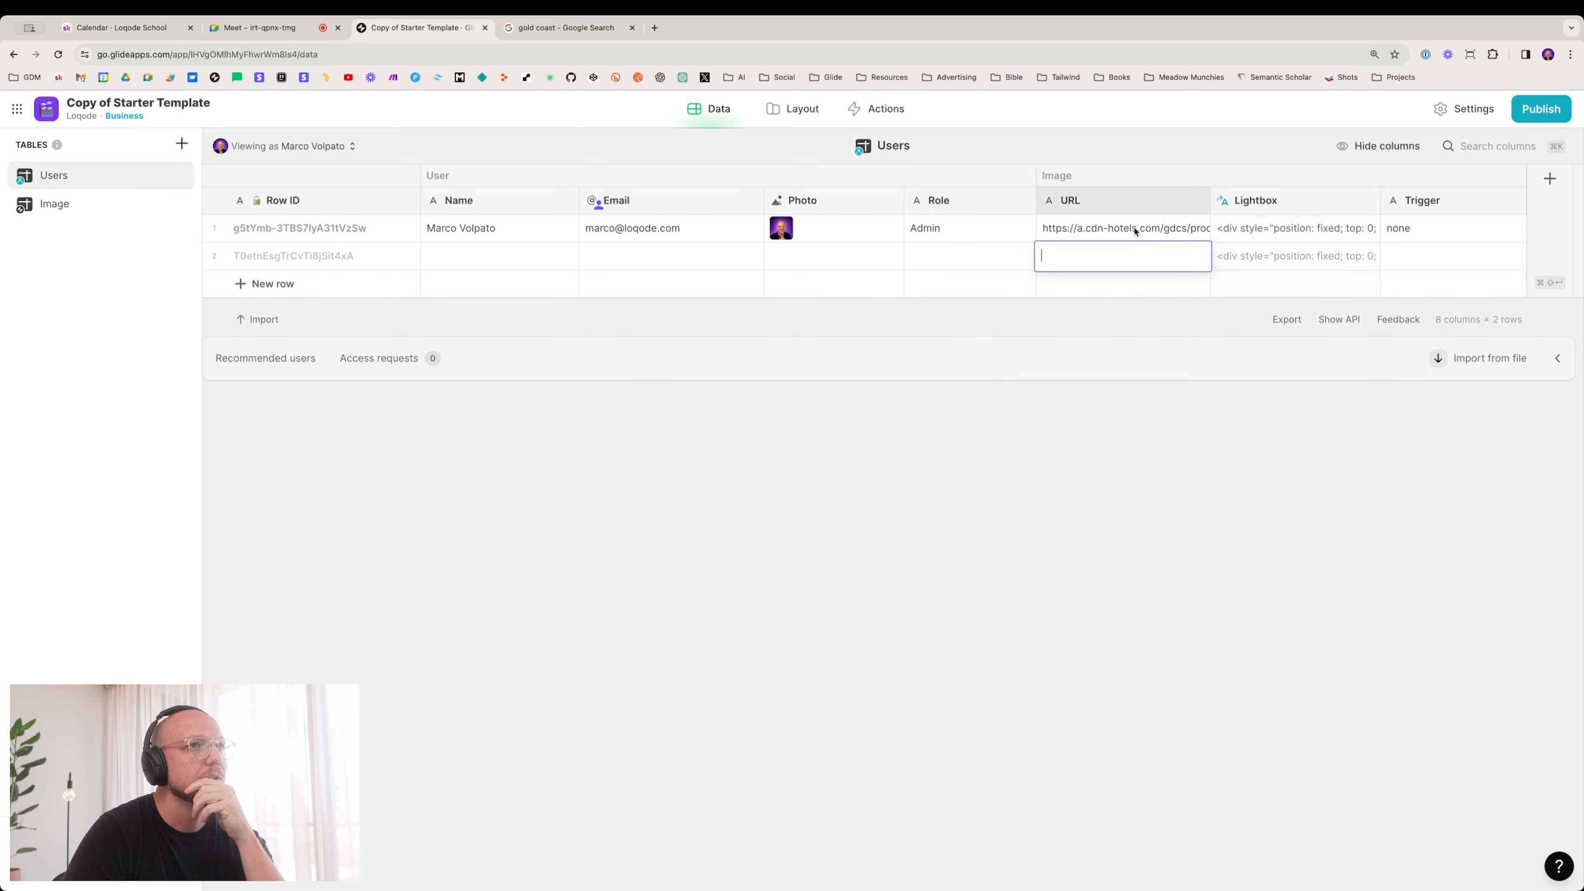
pyautogui.click(214, 256)
pyautogui.press('Delete')
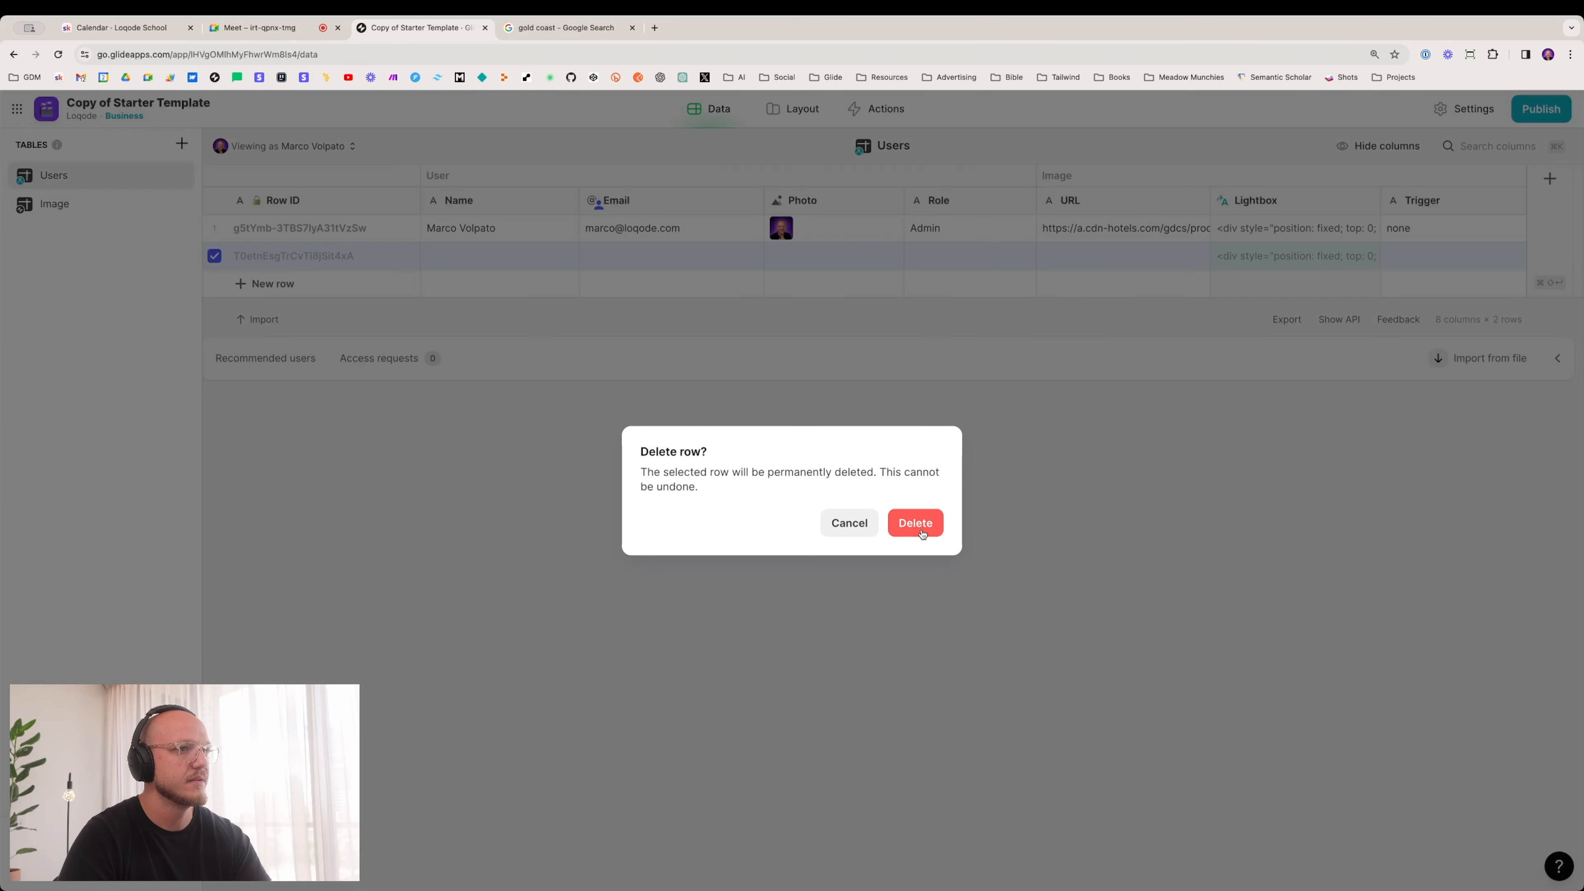
pyautogui.click(916, 524)
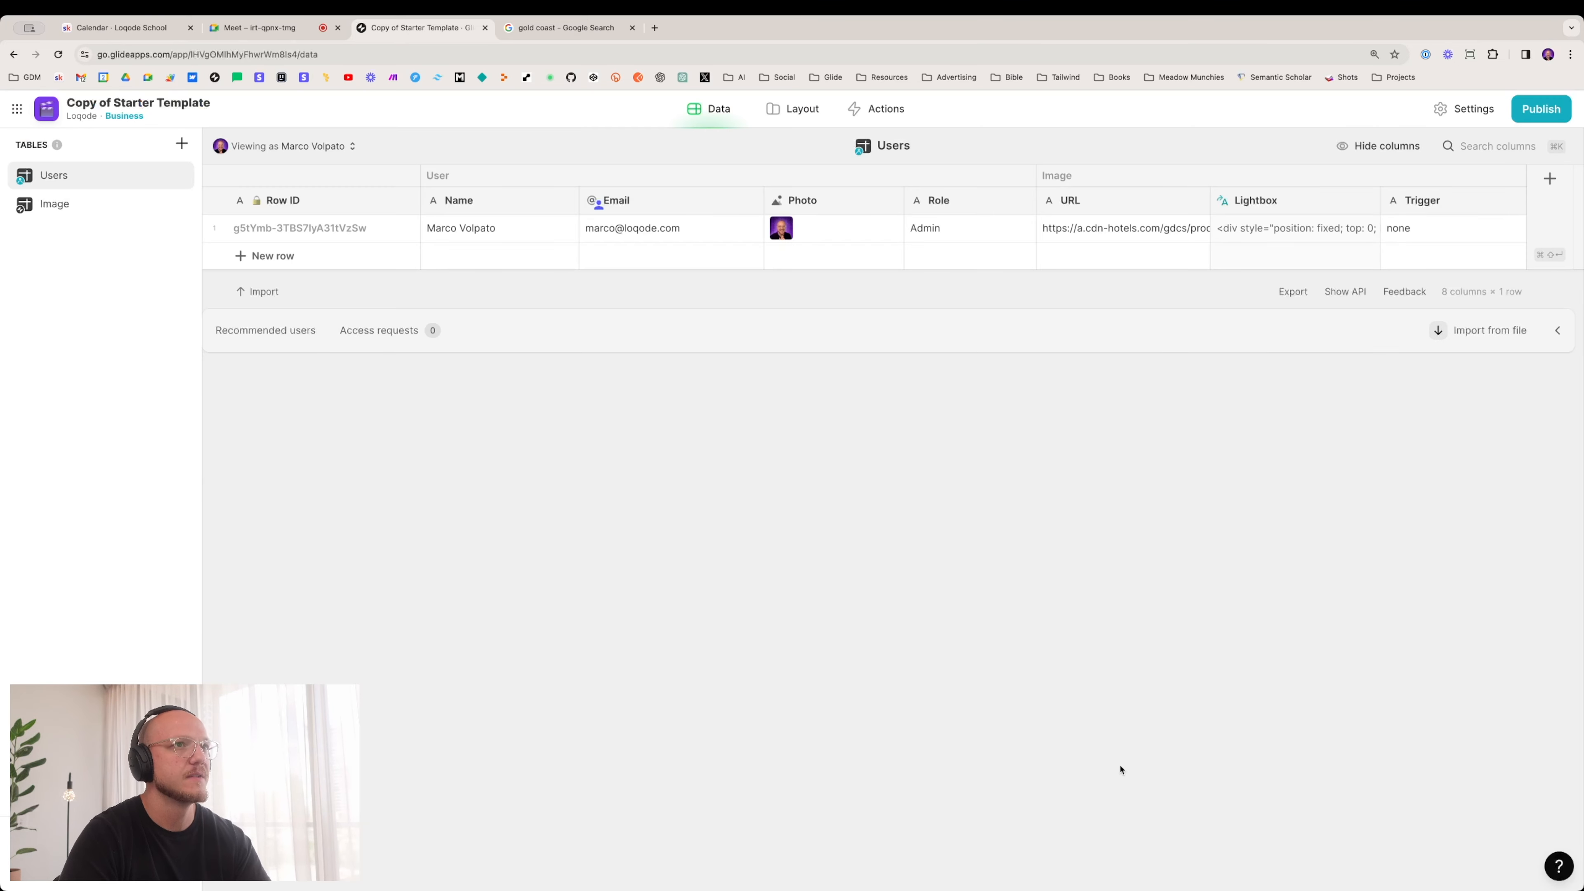
# Step: Add a text column named Image/Display after the Trigger column and enter 1 in the first user's row
pyautogui.click(1516, 207)
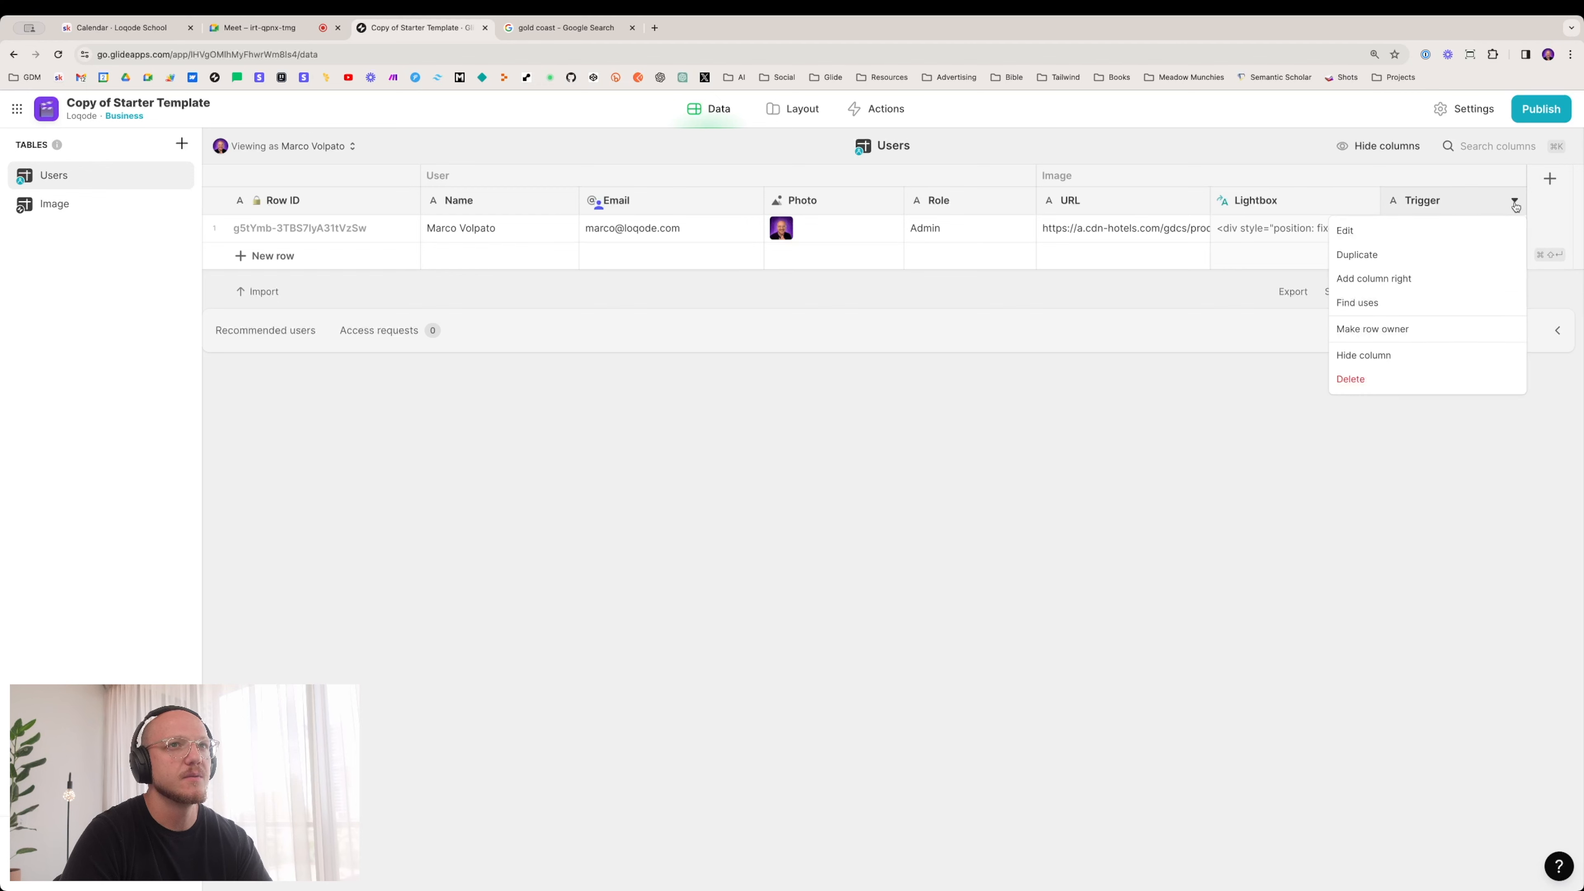
pyautogui.click(1430, 285)
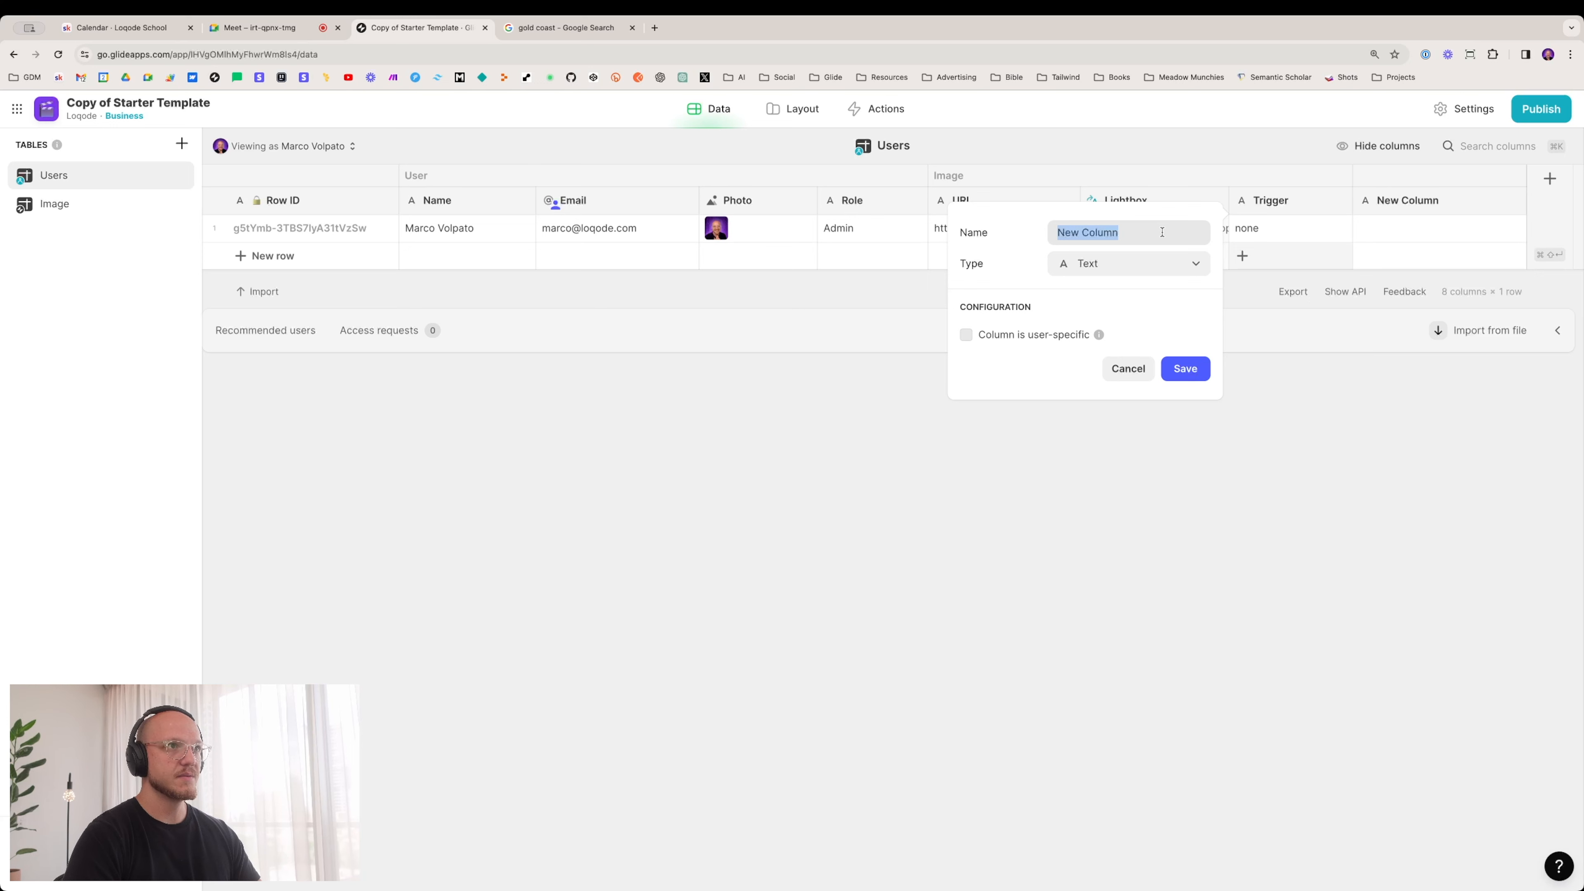
pyautogui.write('Image/')
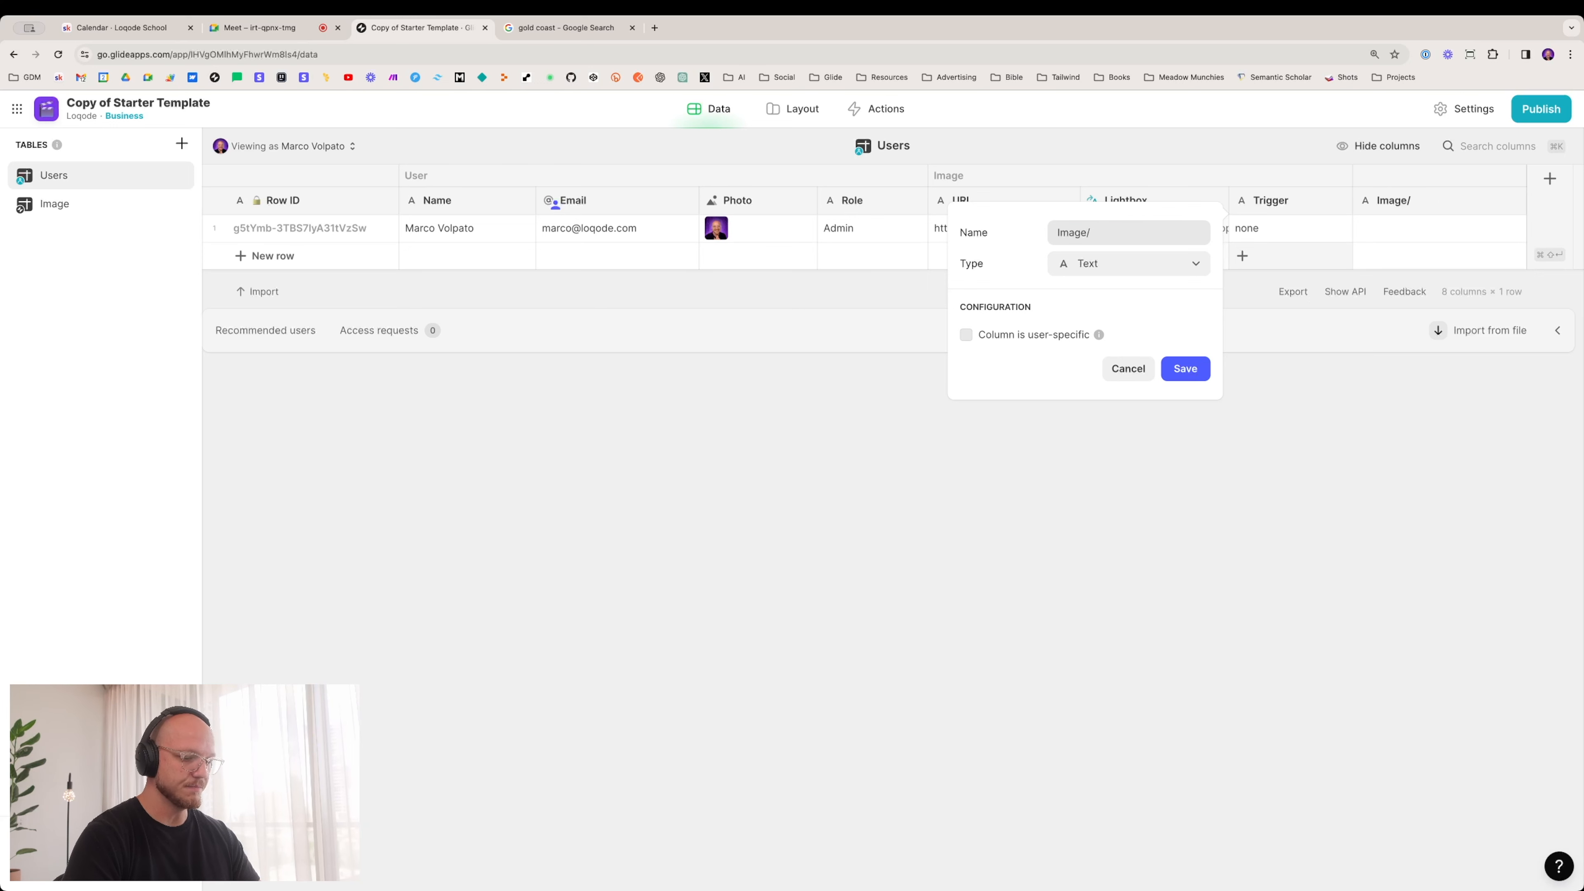
pyautogui.write('D')
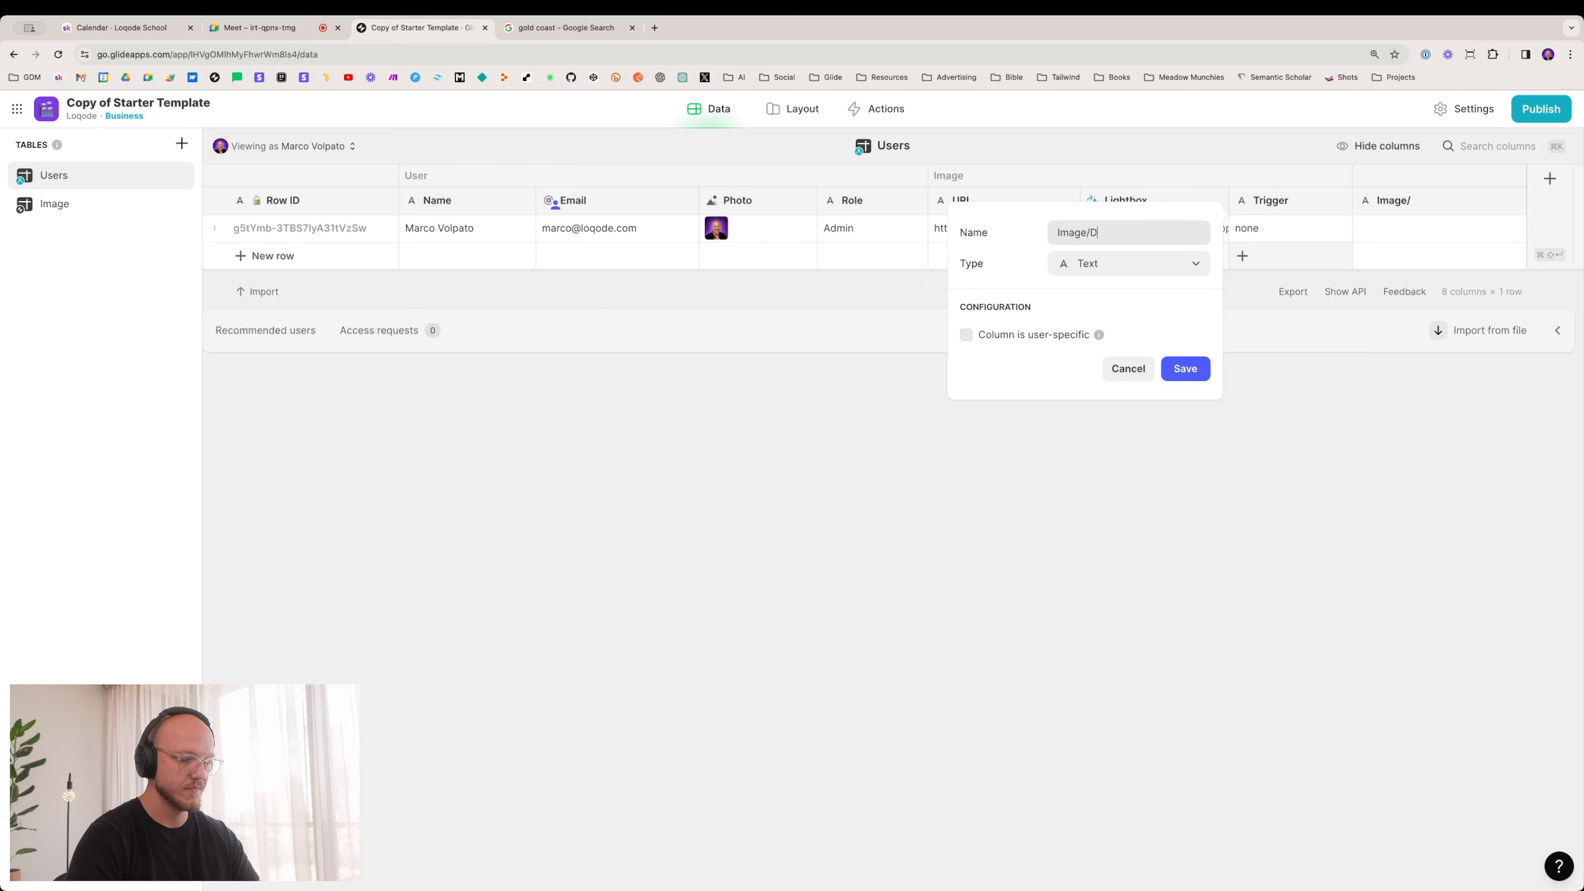
pyautogui.write('isplay')
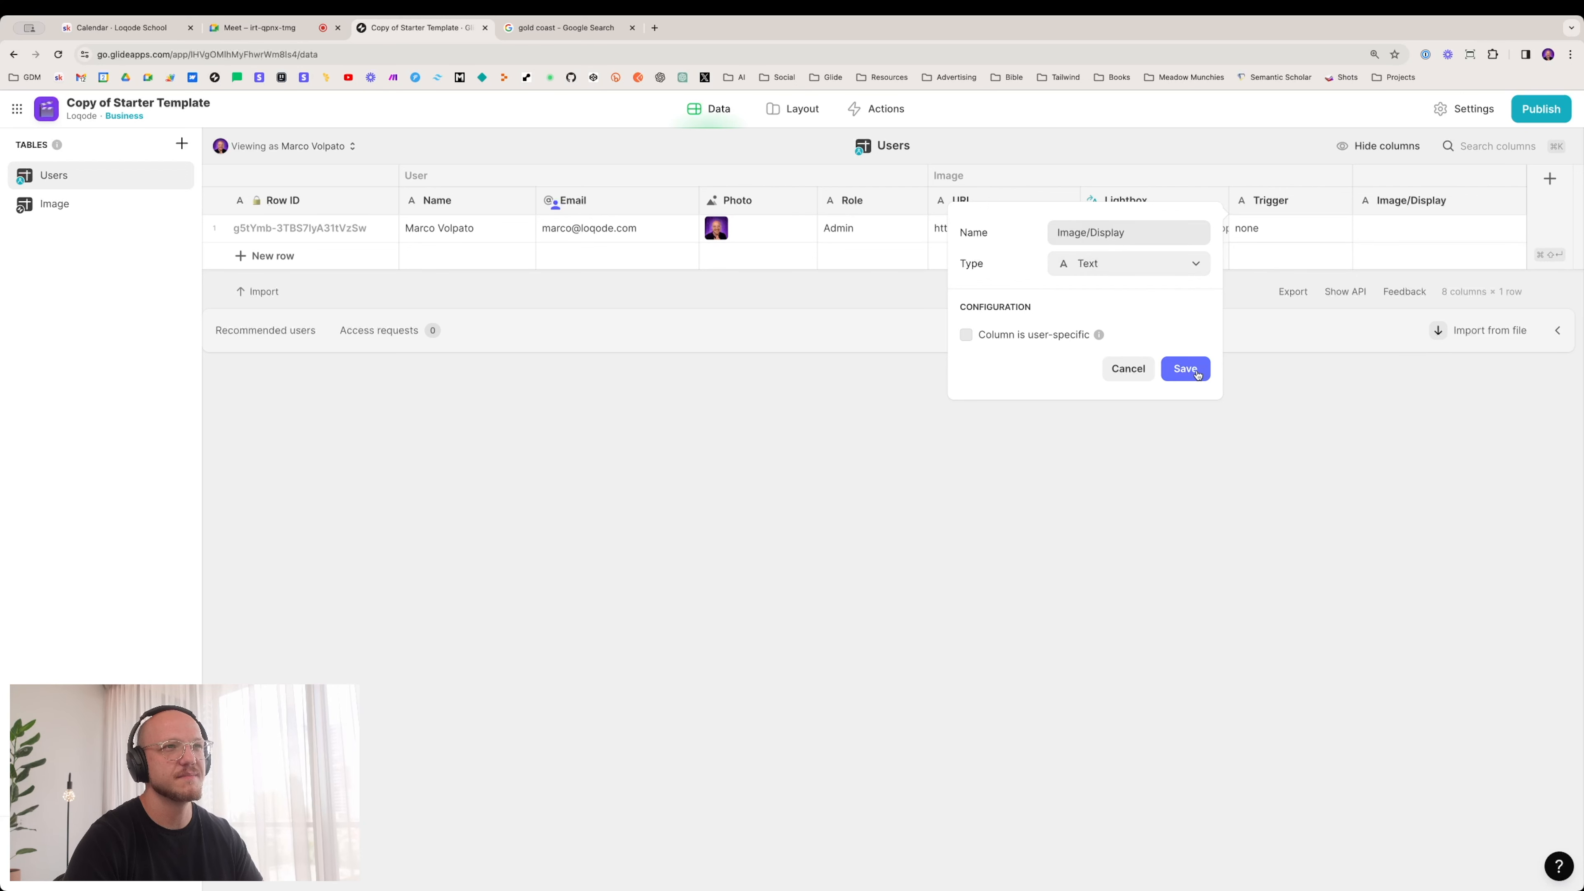
pyautogui.click(1185, 369)
pyautogui.click(1411, 227)
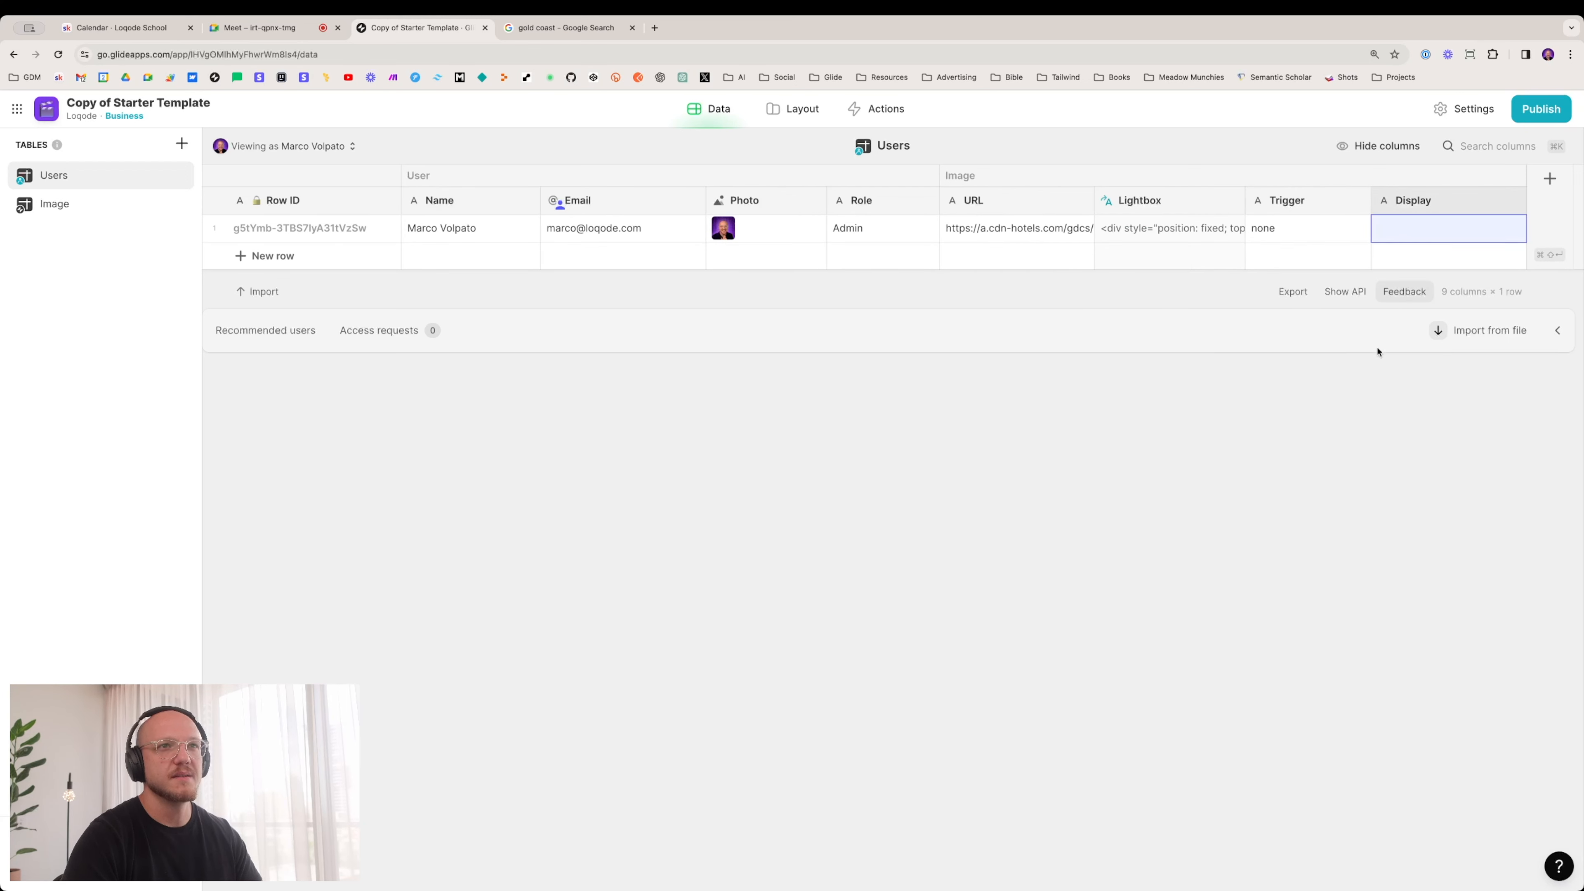
pyautogui.write('1')
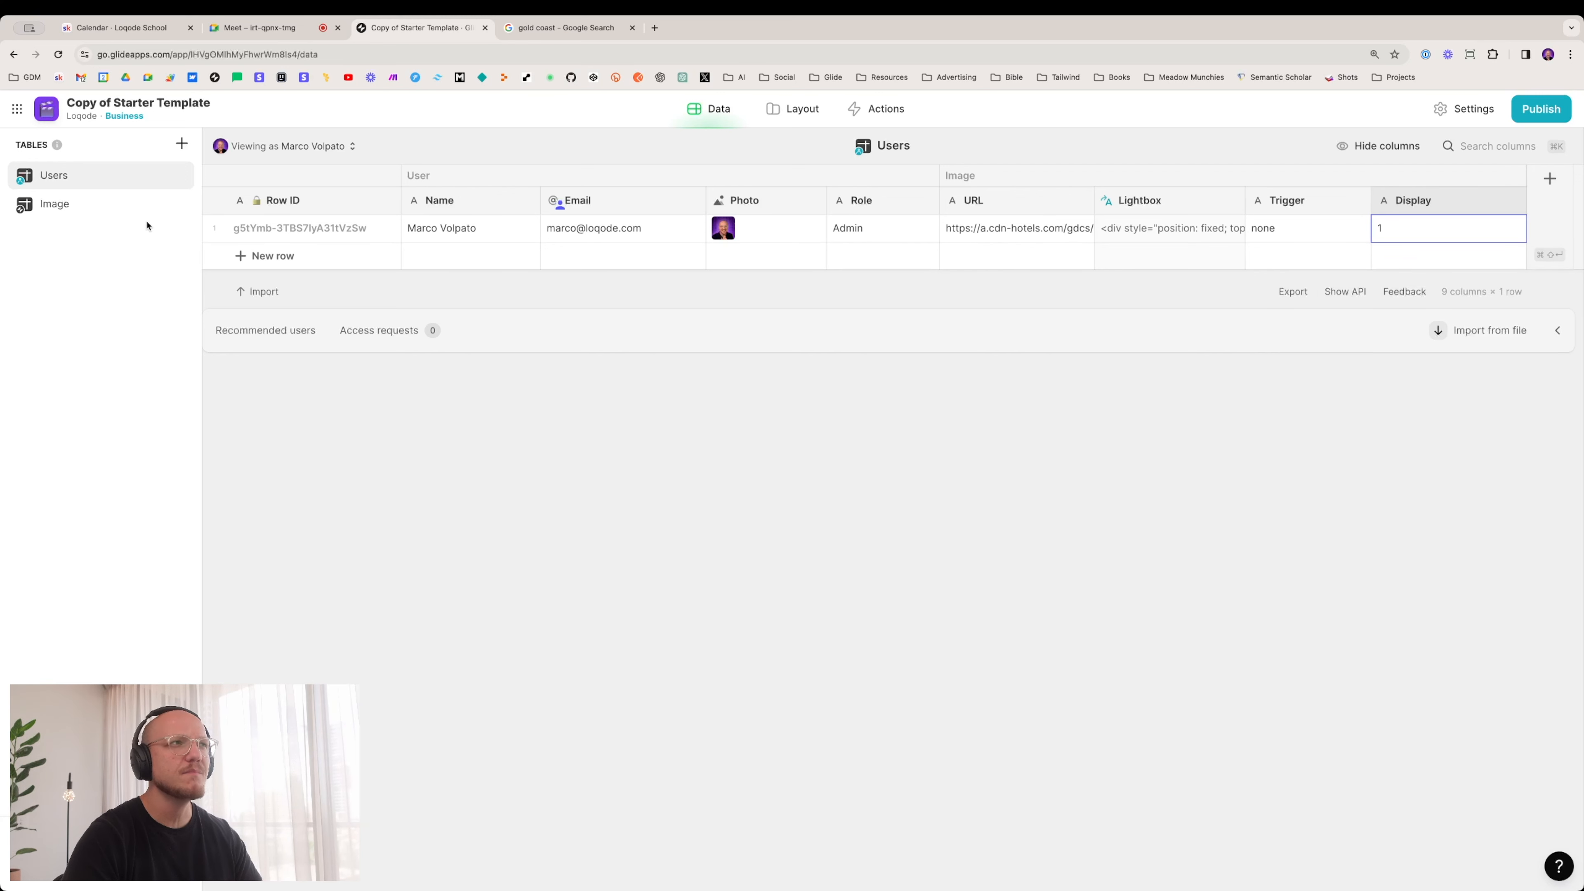
# Step: Add a text column named Image/# after the Src column in the Image table
pyautogui.click(64, 214)
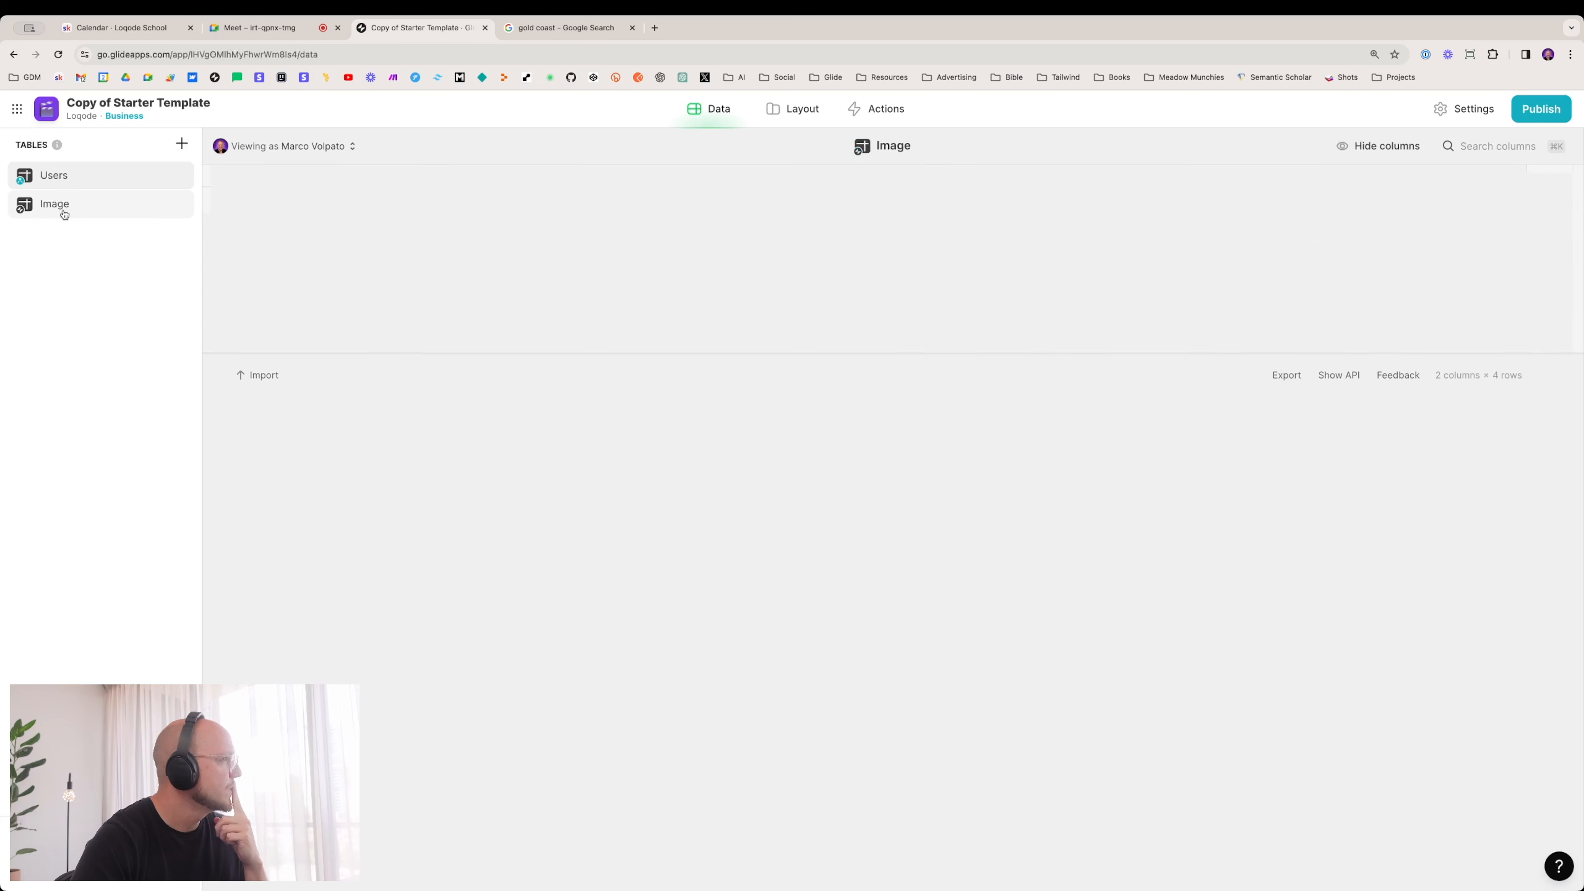
pyautogui.click(1570, 196)
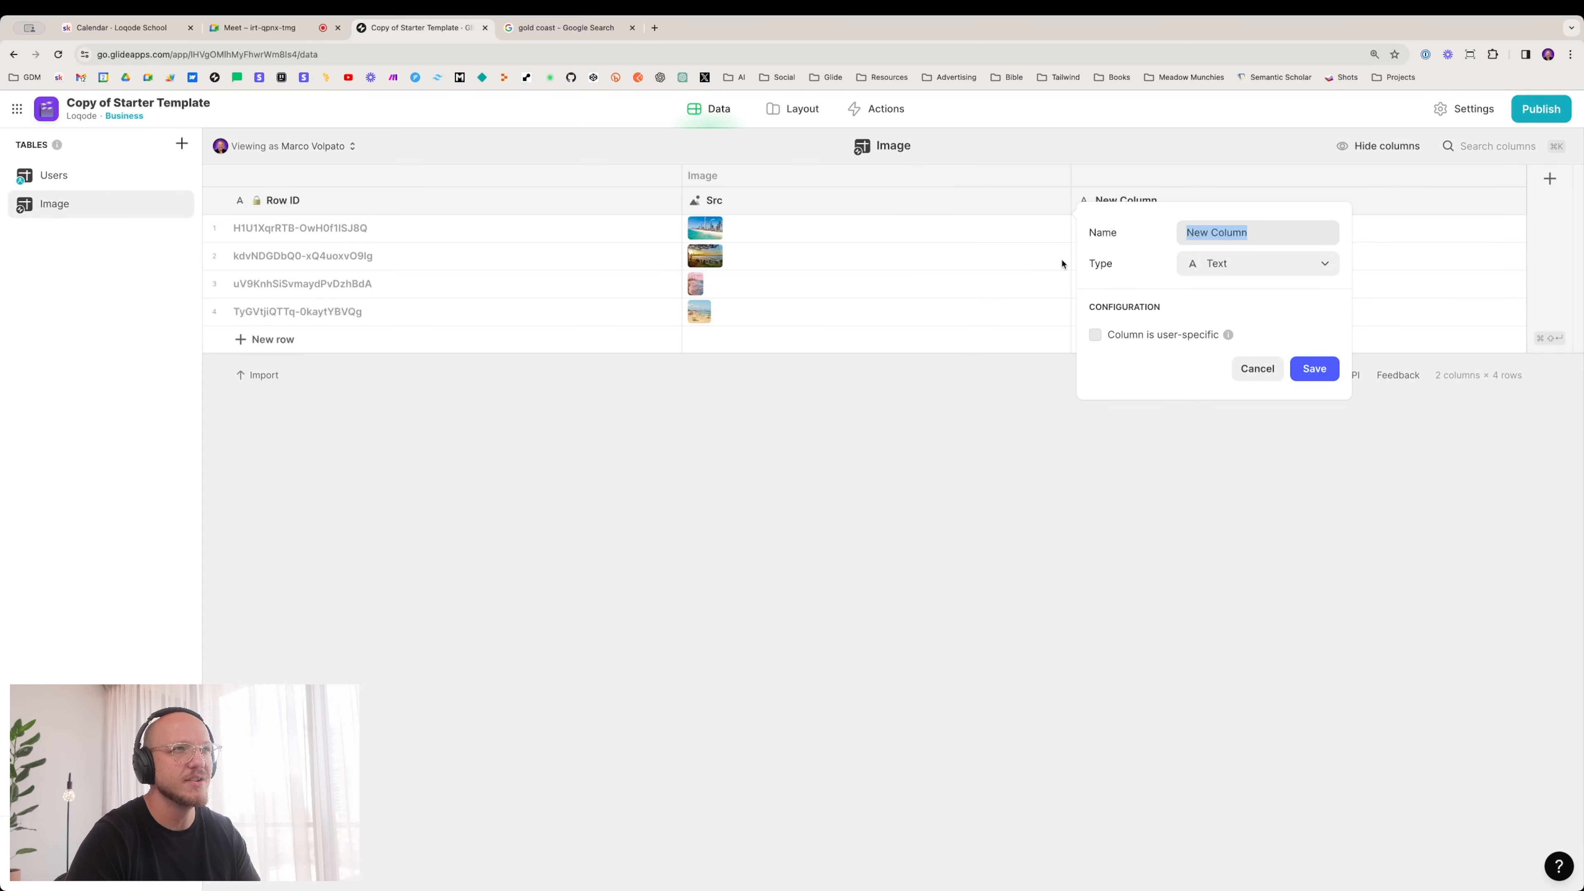
pyautogui.click(1182, 233)
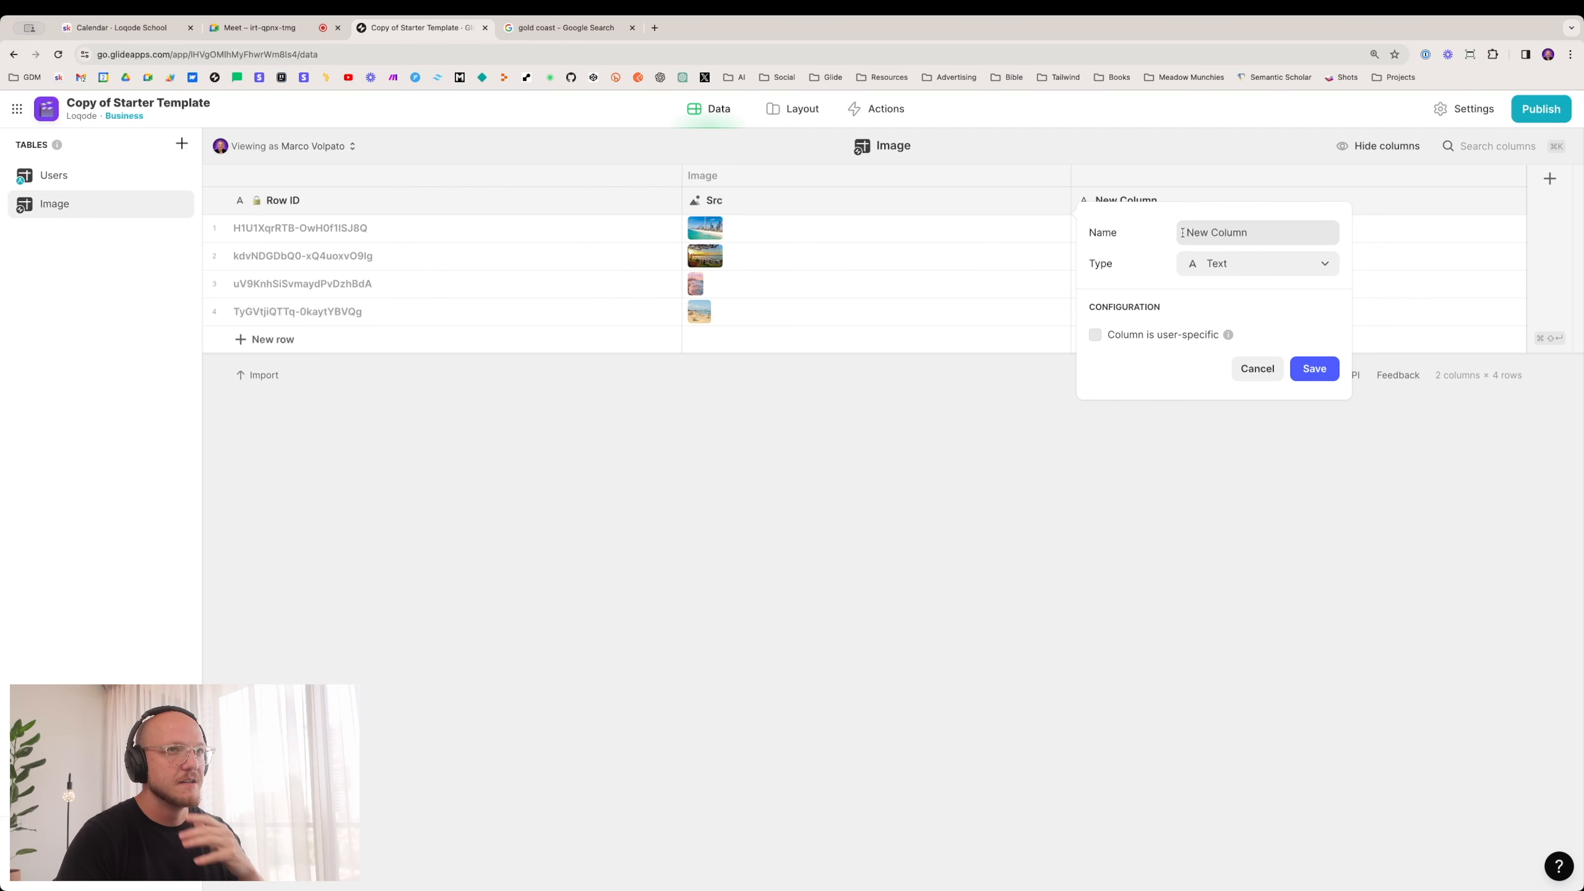
pyautogui.tripleClick(1182, 233)
pyautogui.write('Image/1')
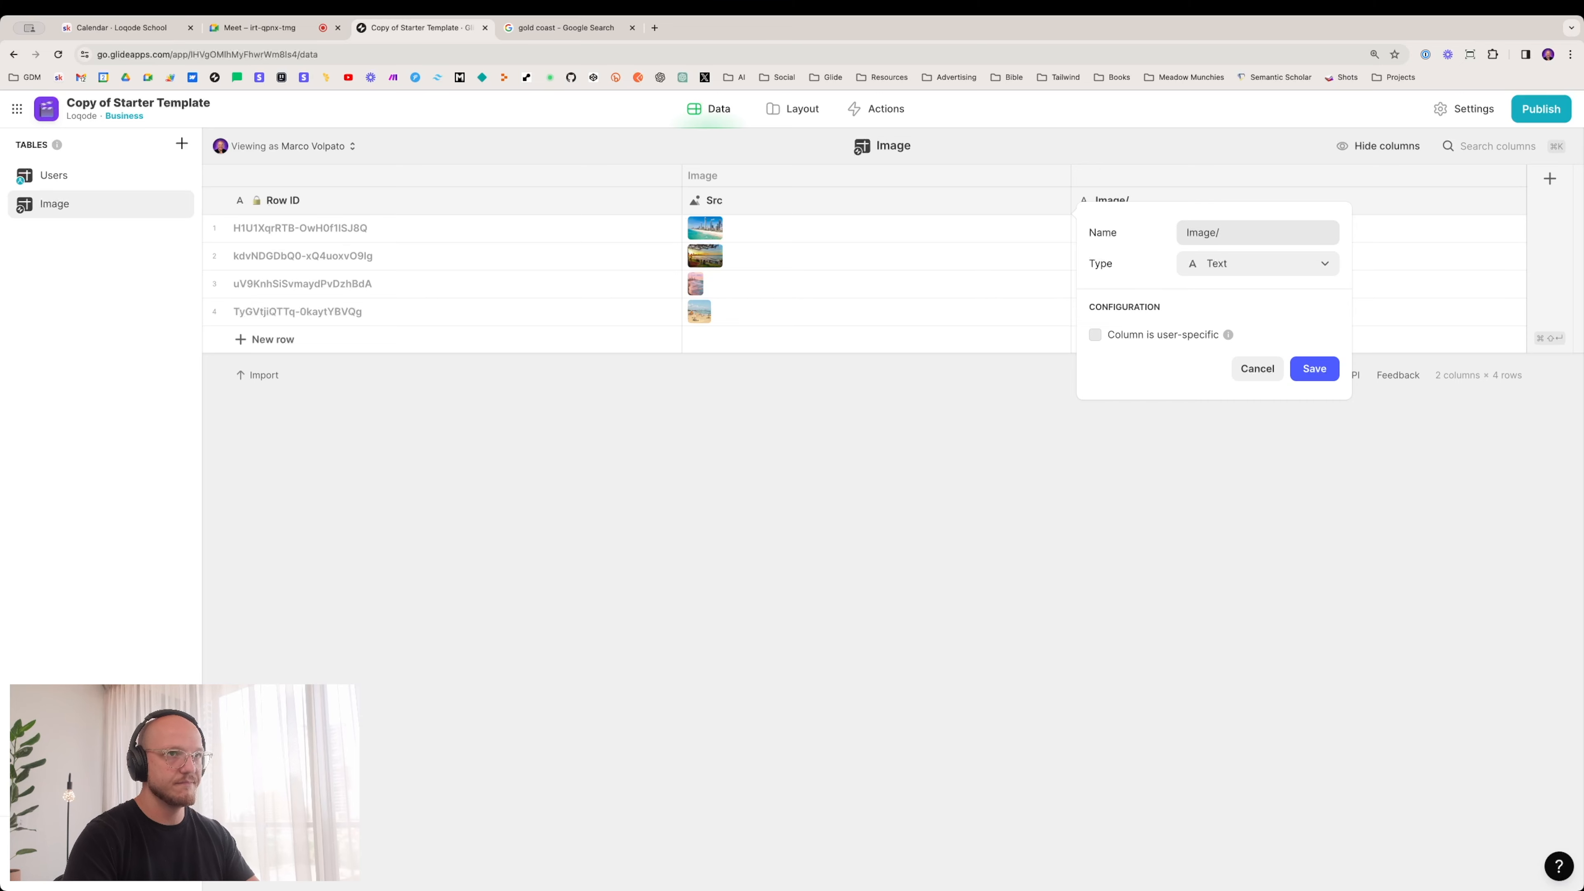
pyautogui.click(1313, 368)
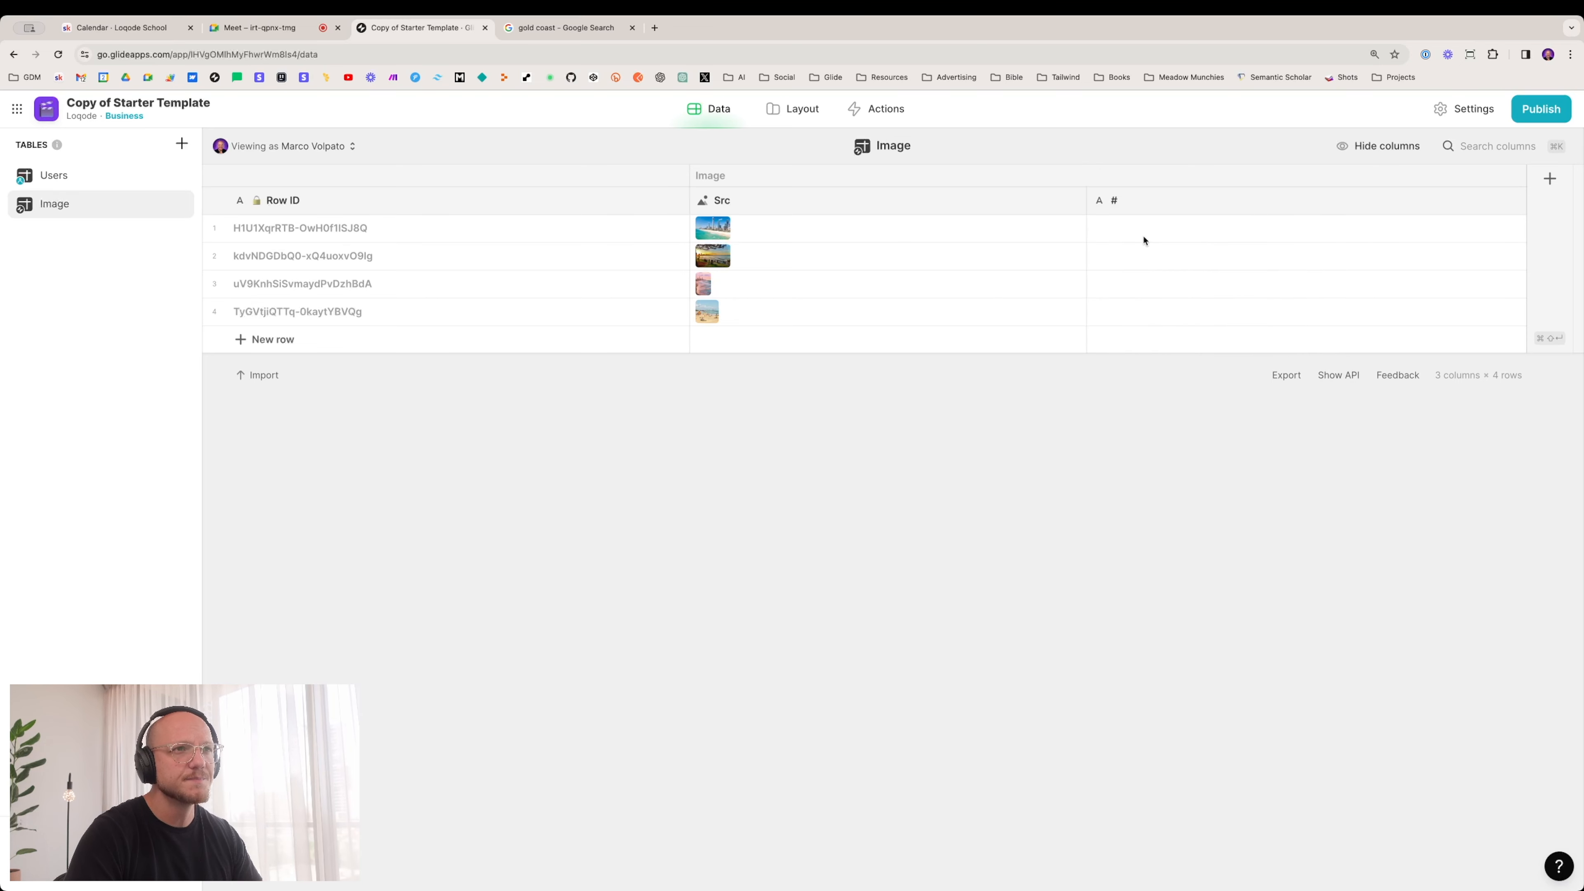
# Step: Number the four image rows 1, 2, 3 and 4 in the # column
pyautogui.click(1139, 240)
pyautogui.write('1')
pyautogui.press('Return')
pyautogui.write('2')
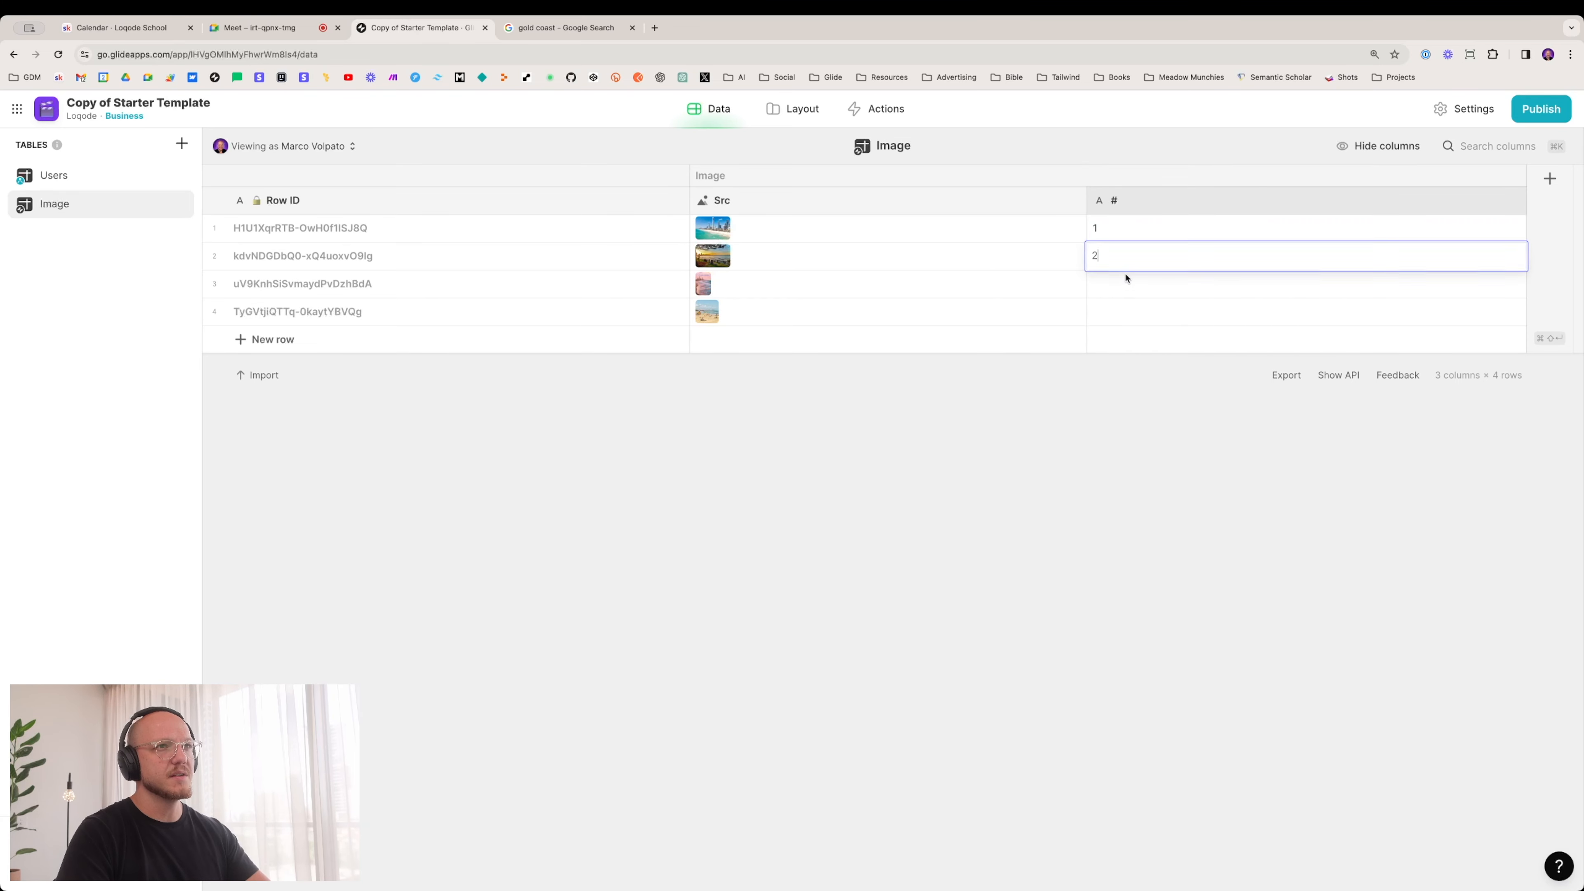
pyautogui.press('Return')
pyautogui.write('3')
pyautogui.press('Return')
pyautogui.write('4')
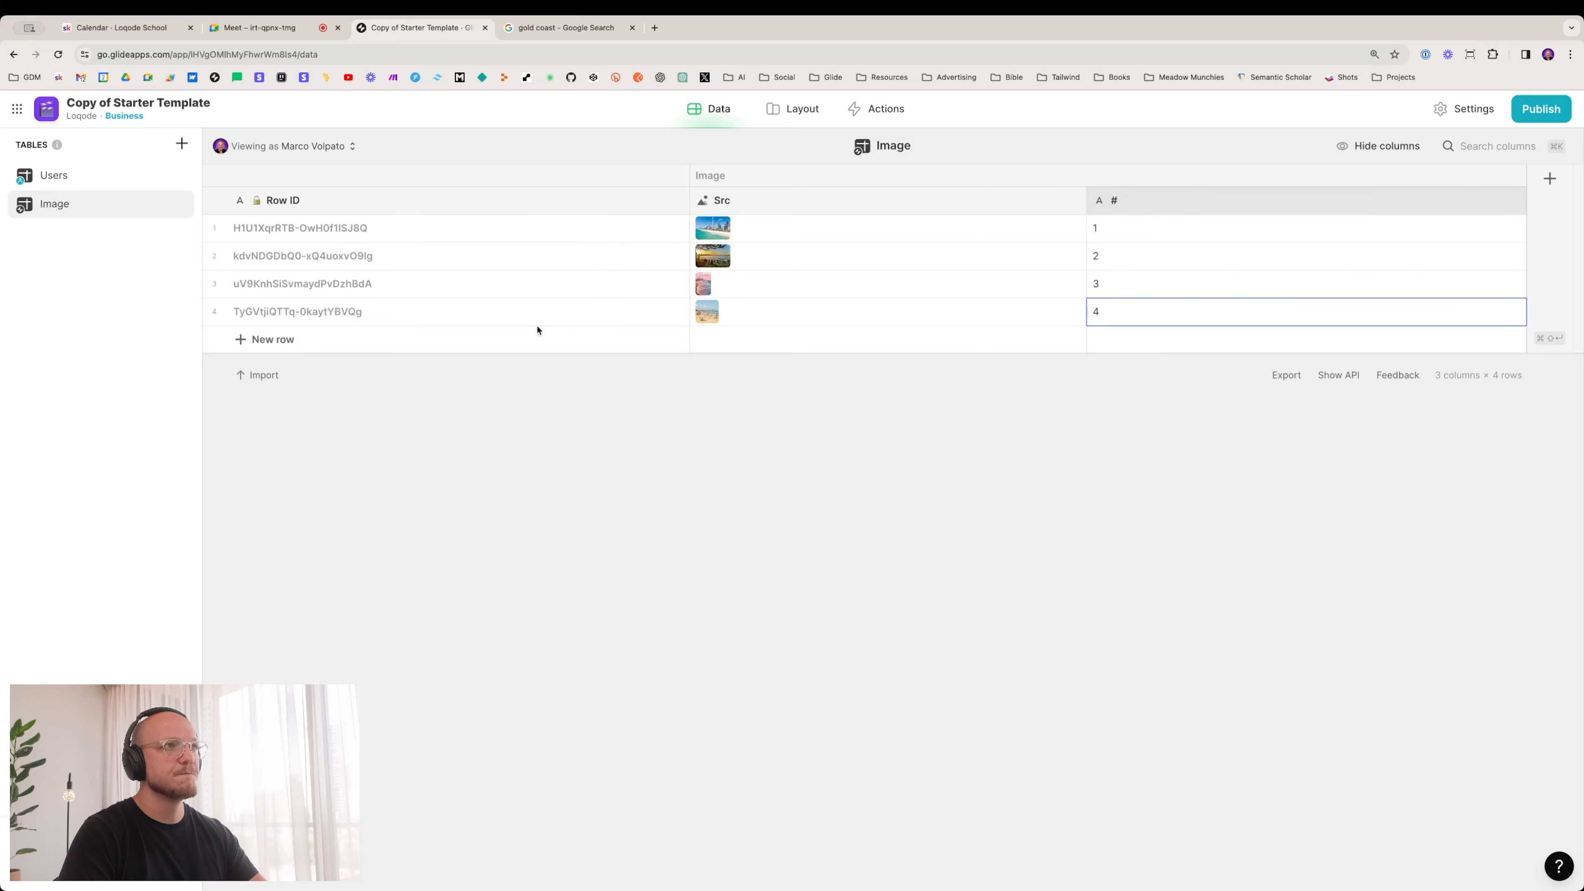
# Step: In the Users table, add a column after URL and name it Images/Related
pyautogui.click(88, 181)
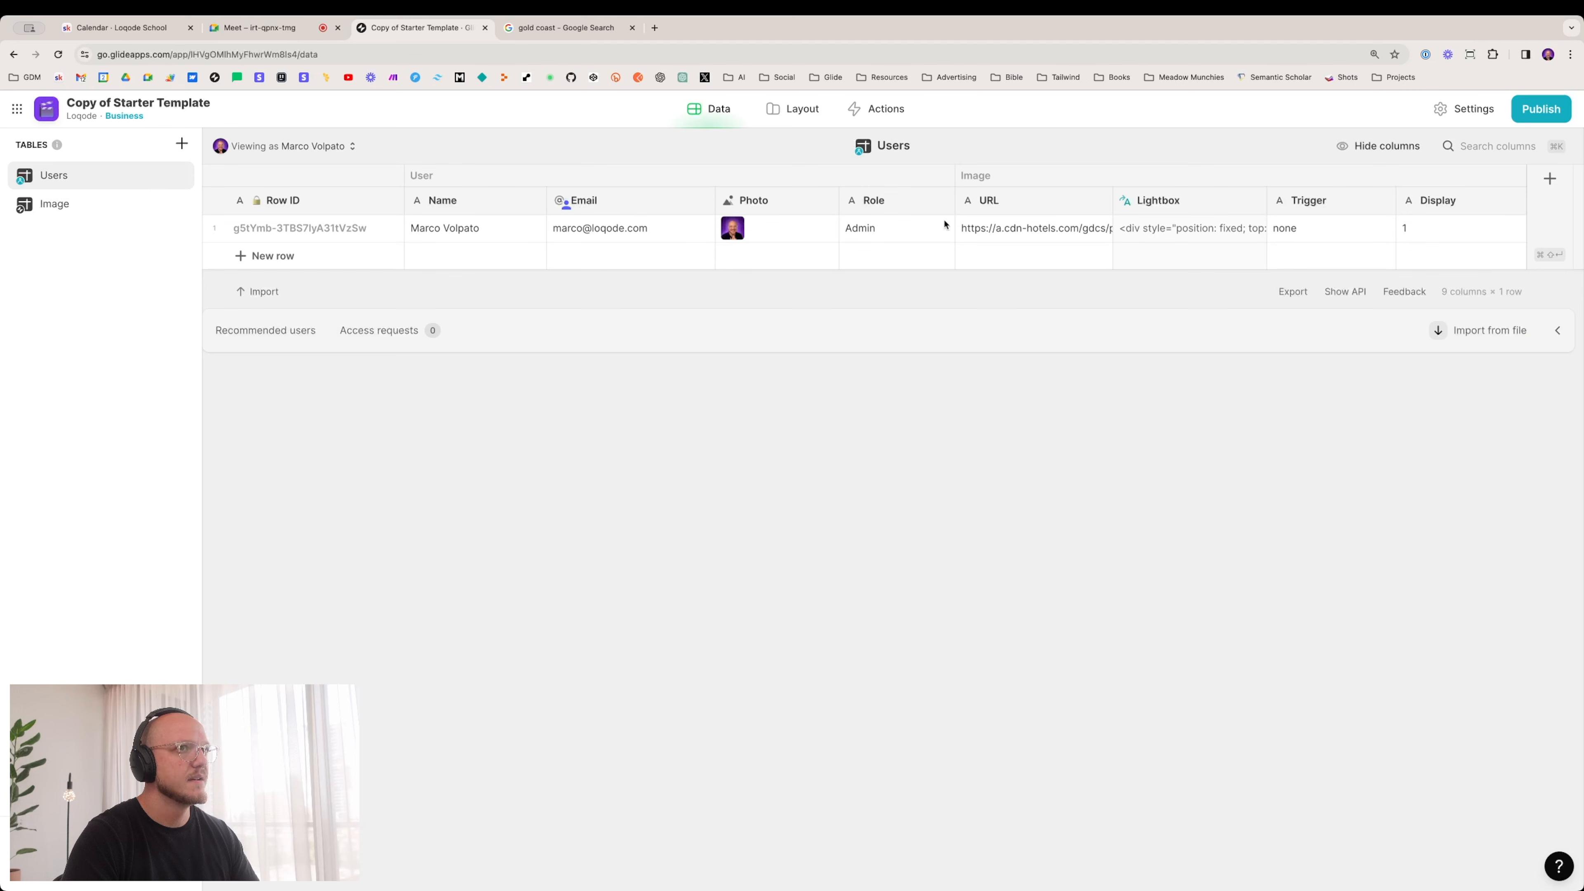
pyautogui.click(1101, 201)
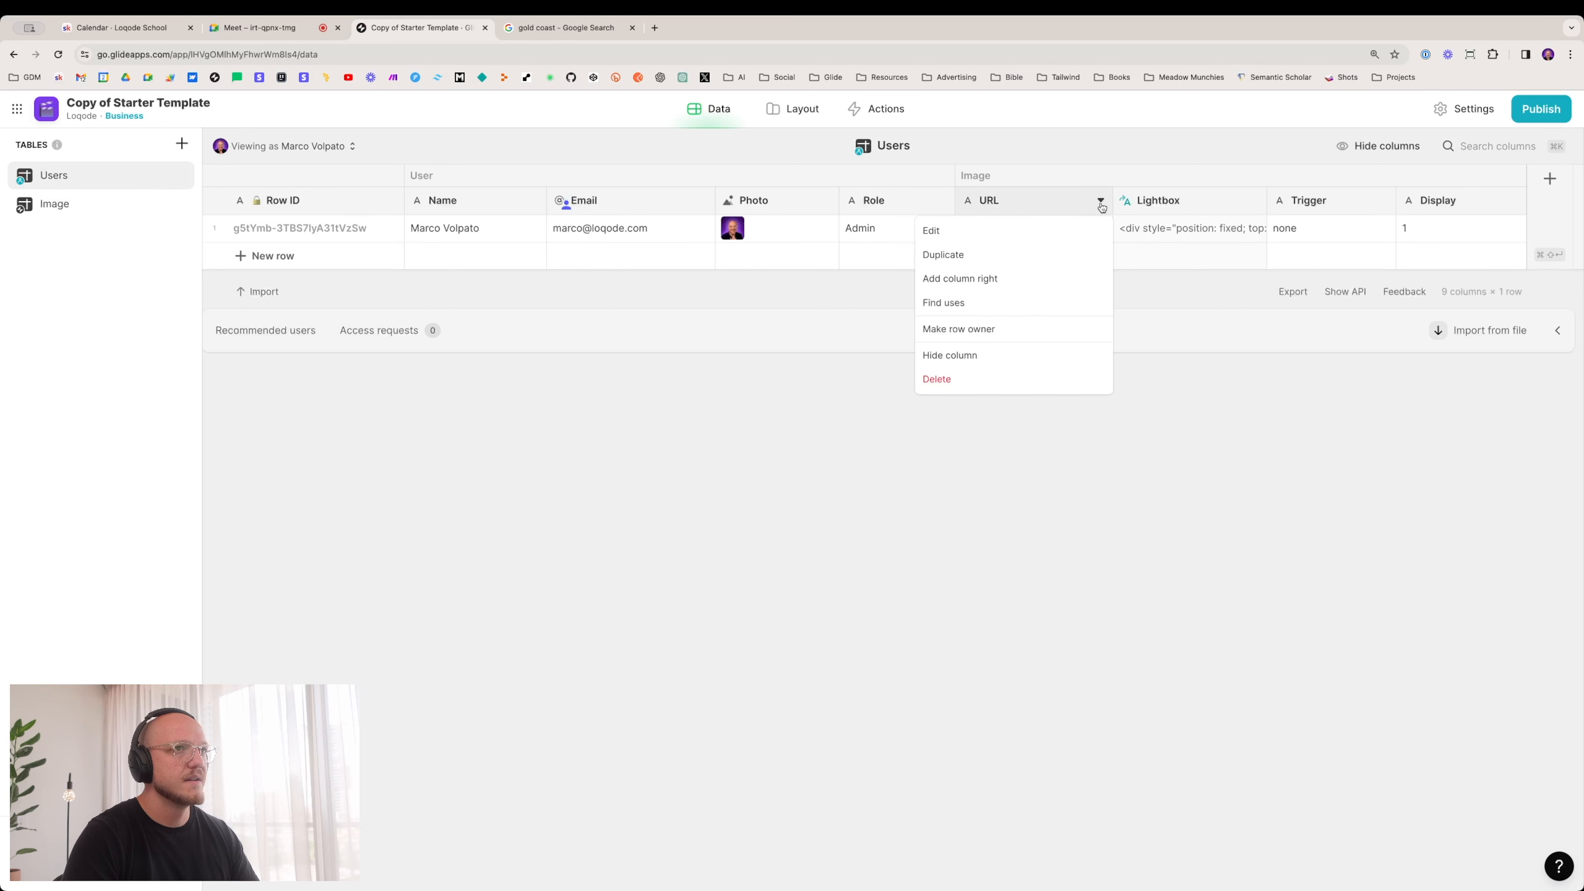
pyautogui.click(987, 279)
pyautogui.write('Images?')
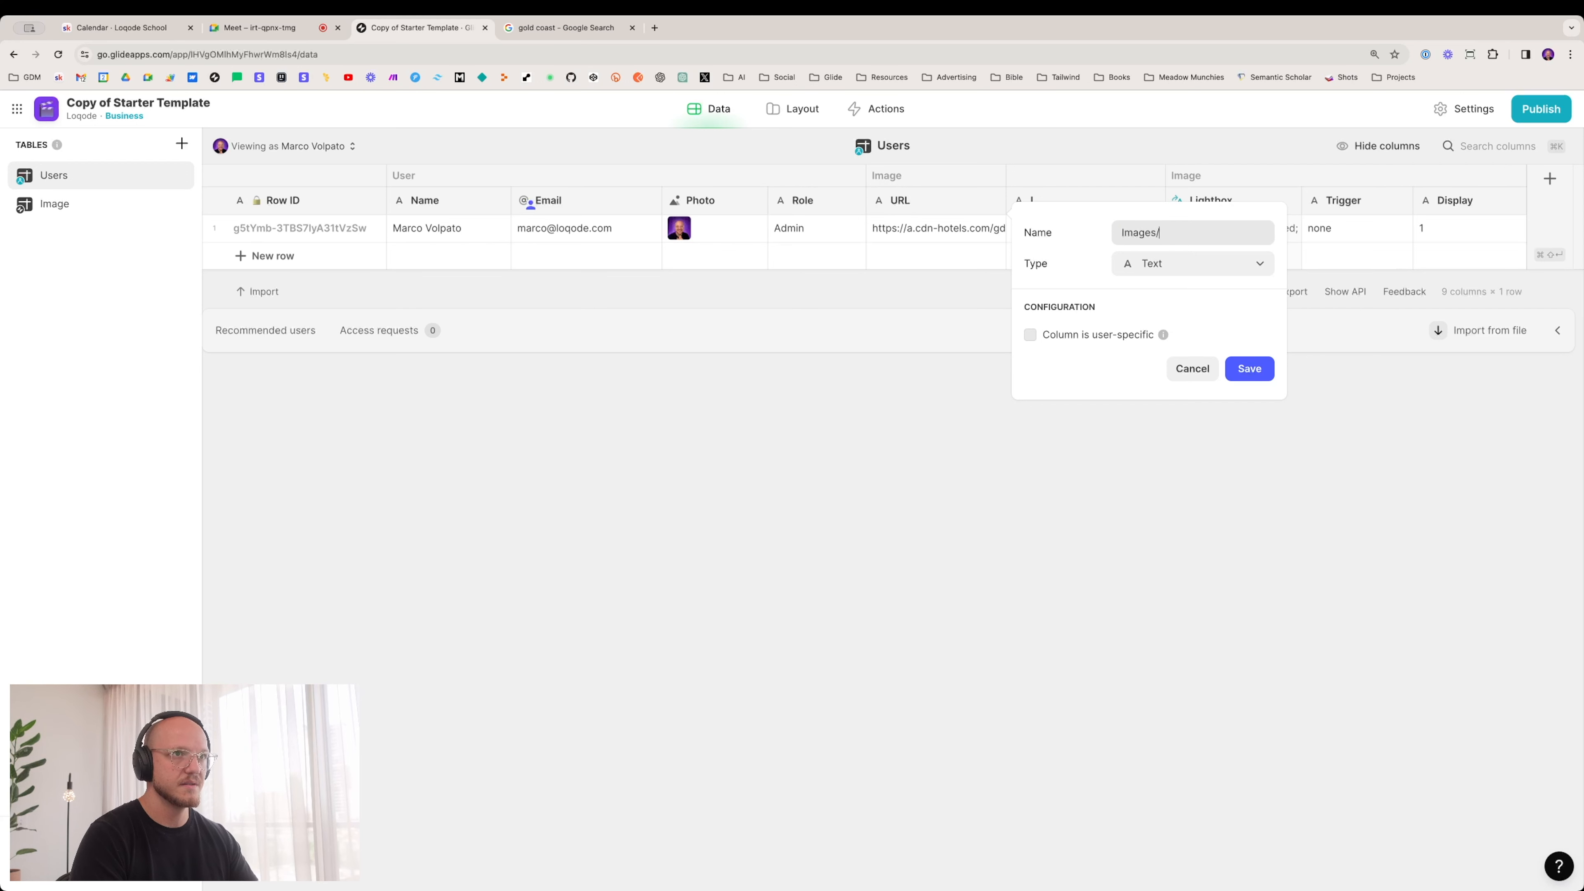
pyautogui.write('Related')
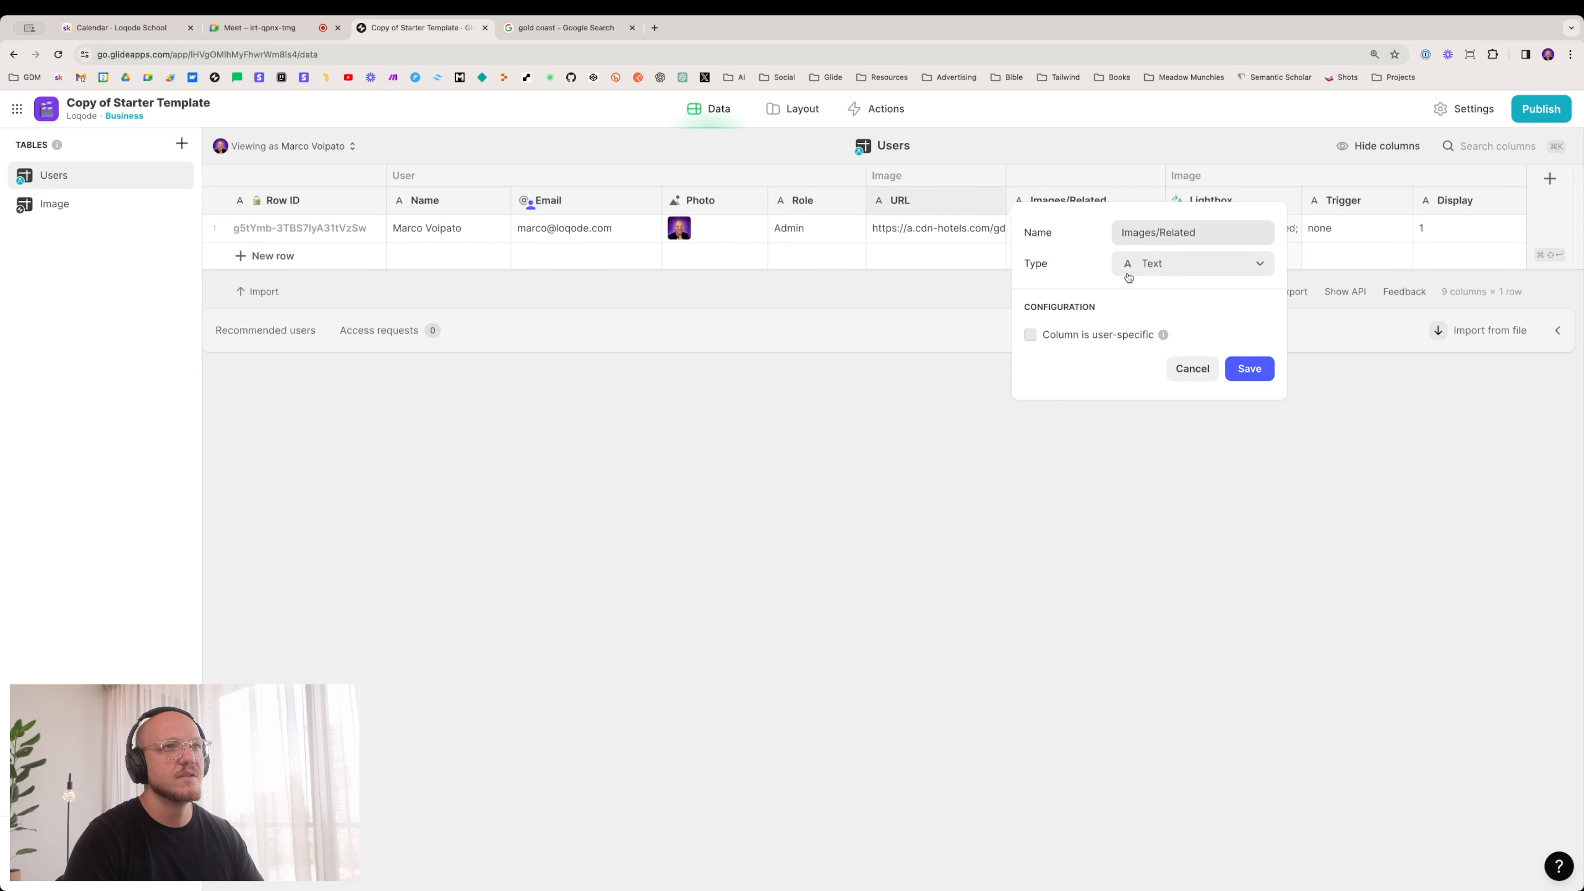
# Step: Try making Images/Related a Query column with the Image table as its source
pyautogui.click(1136, 268)
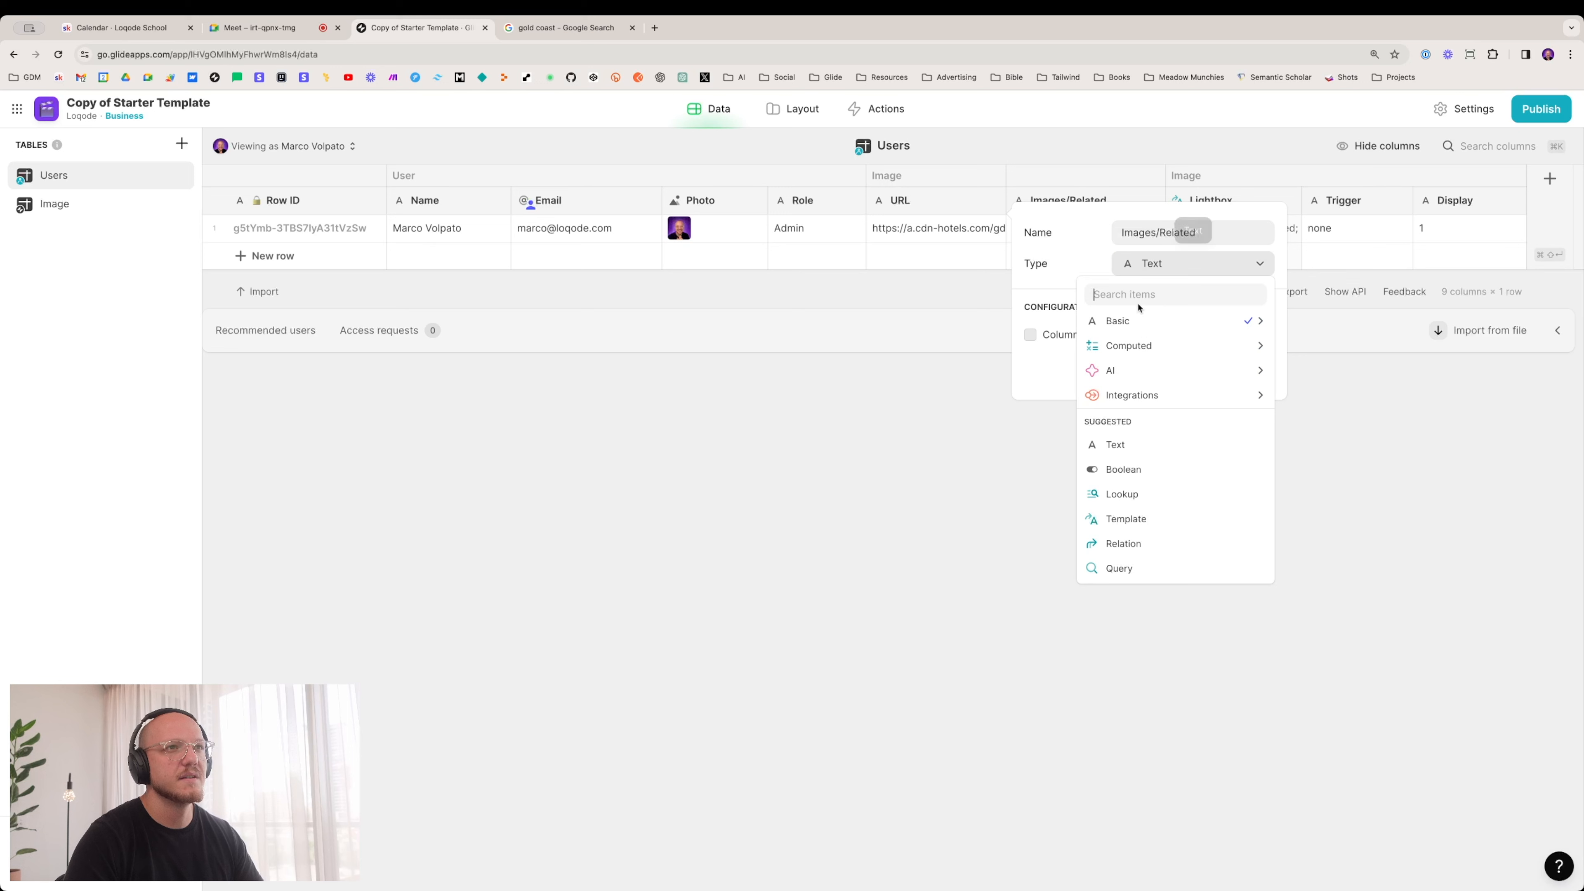
pyautogui.click(1128, 568)
pyautogui.click(1125, 353)
pyautogui.click(1091, 433)
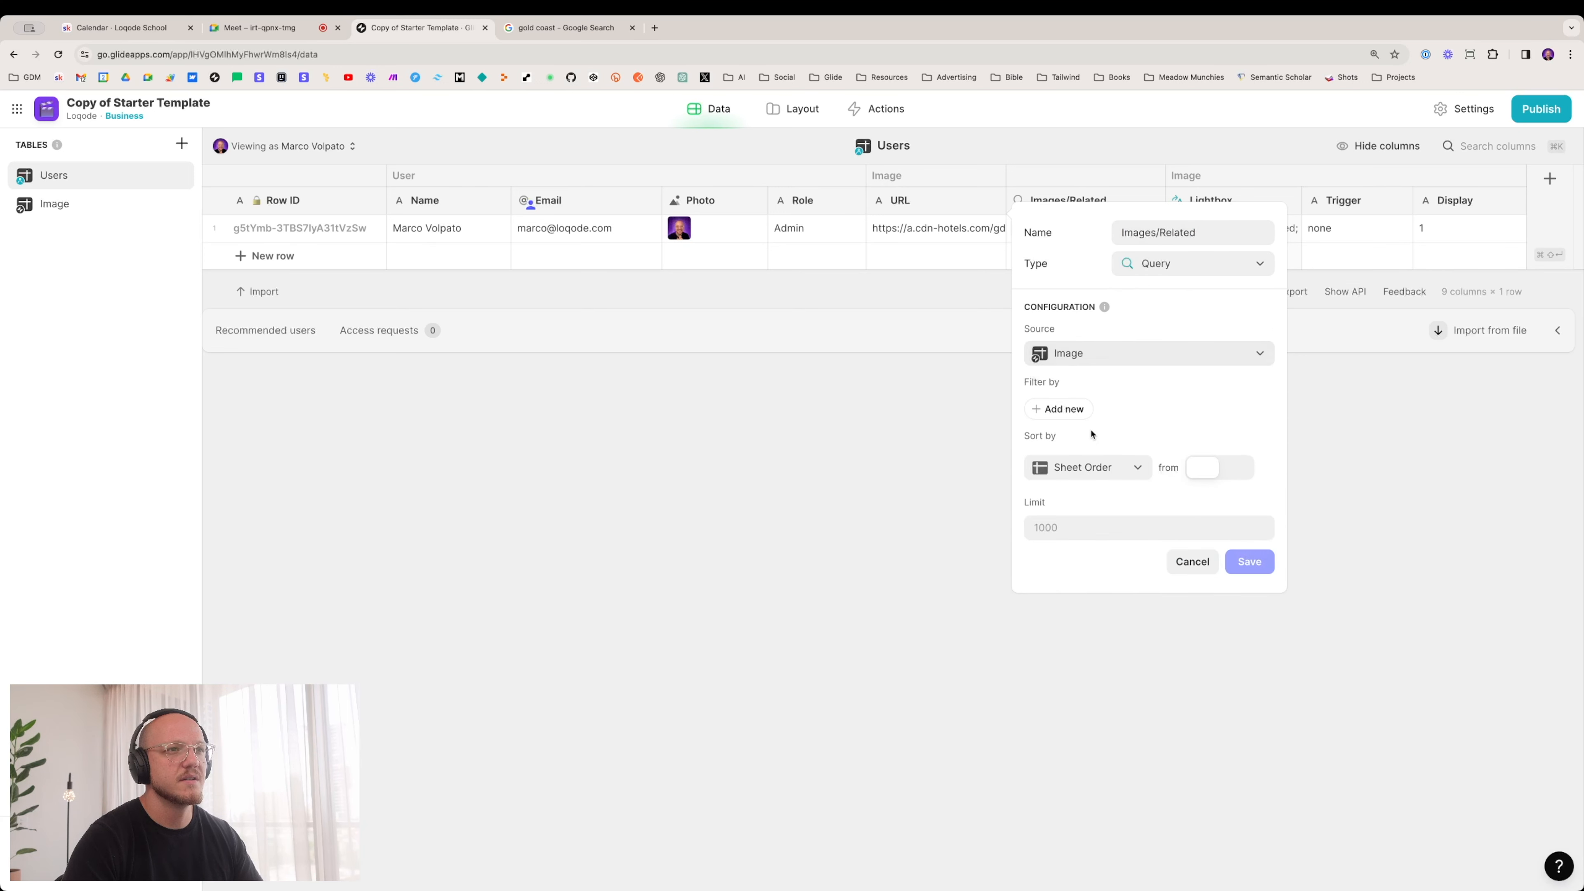
# Step: Filter the query to rows where Image/# is this row's Image/Display, and limit it to 1 result
pyautogui.click(1061, 408)
pyautogui.click(1070, 411)
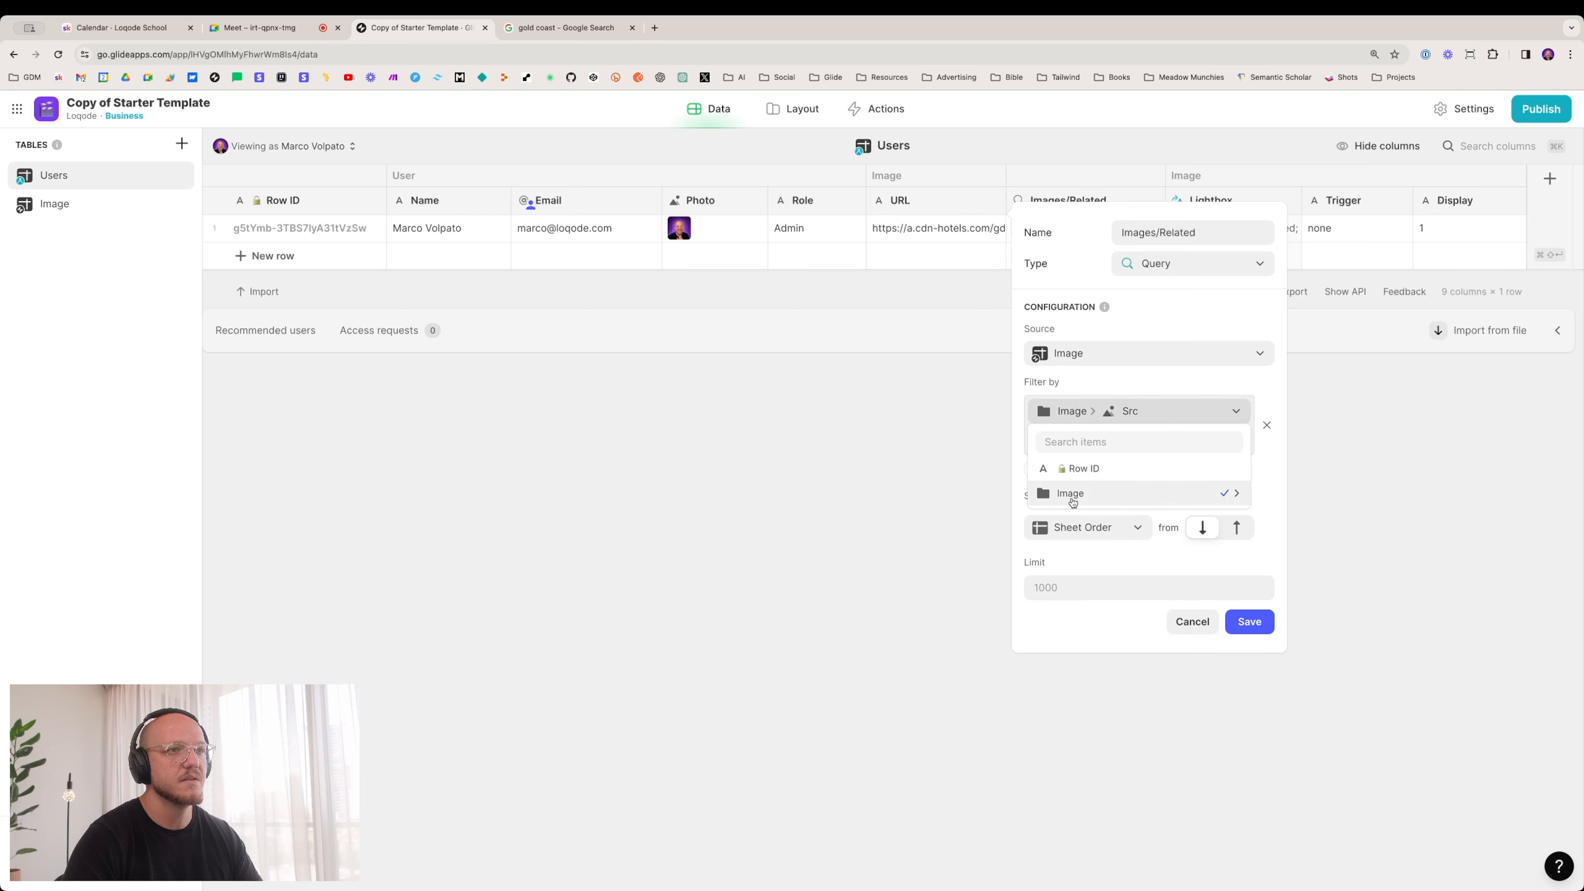
pyautogui.moveTo(1225, 497)
pyautogui.click(1289, 519)
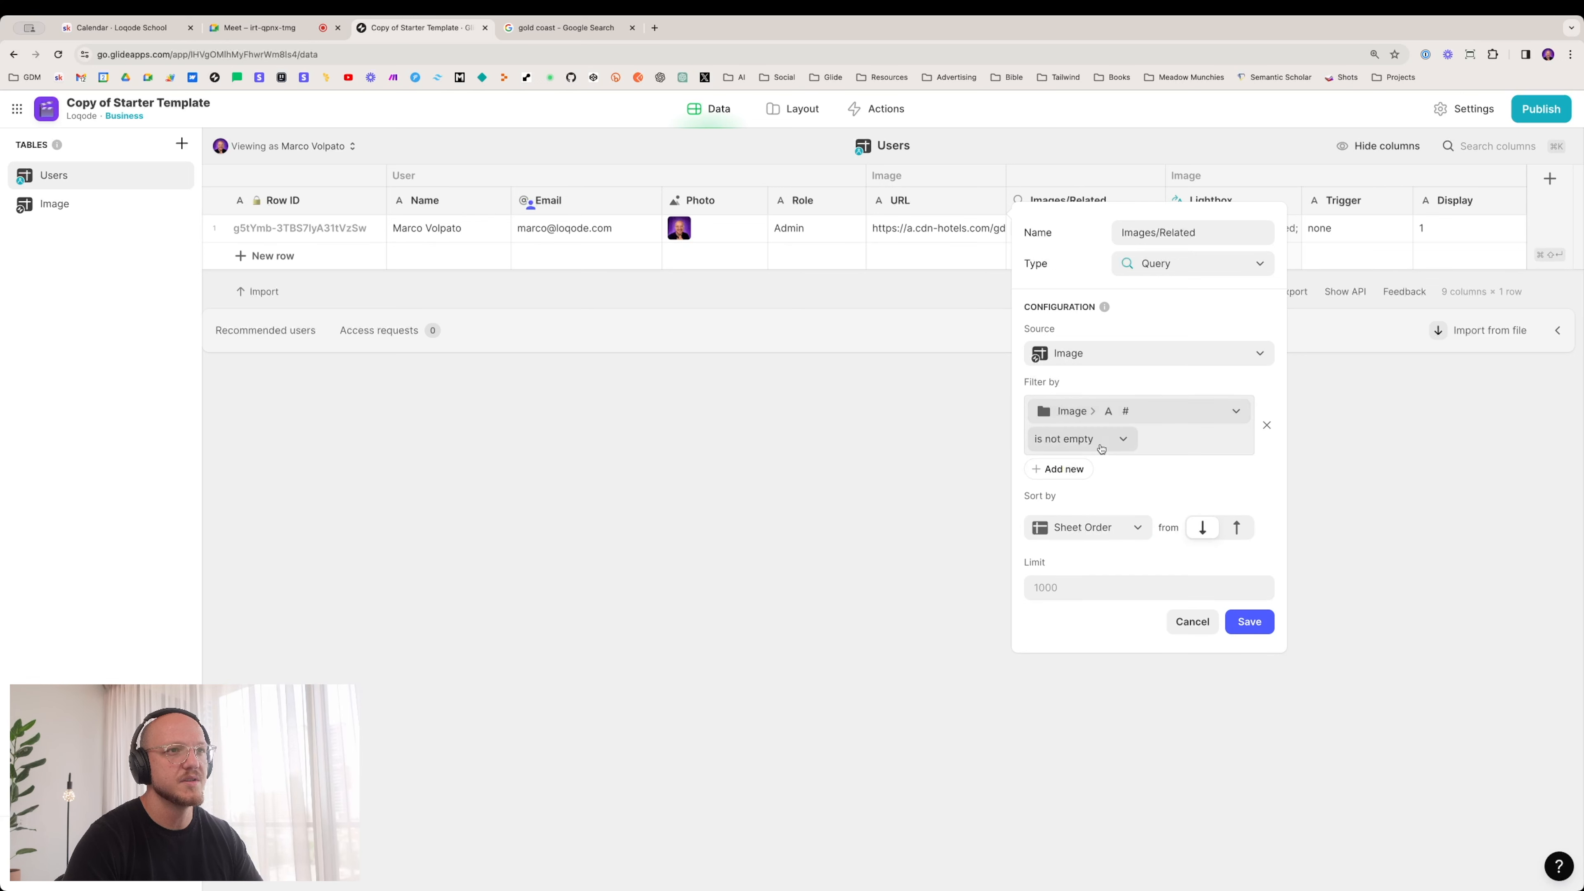
pyautogui.click(1101, 449)
pyautogui.click(1079, 467)
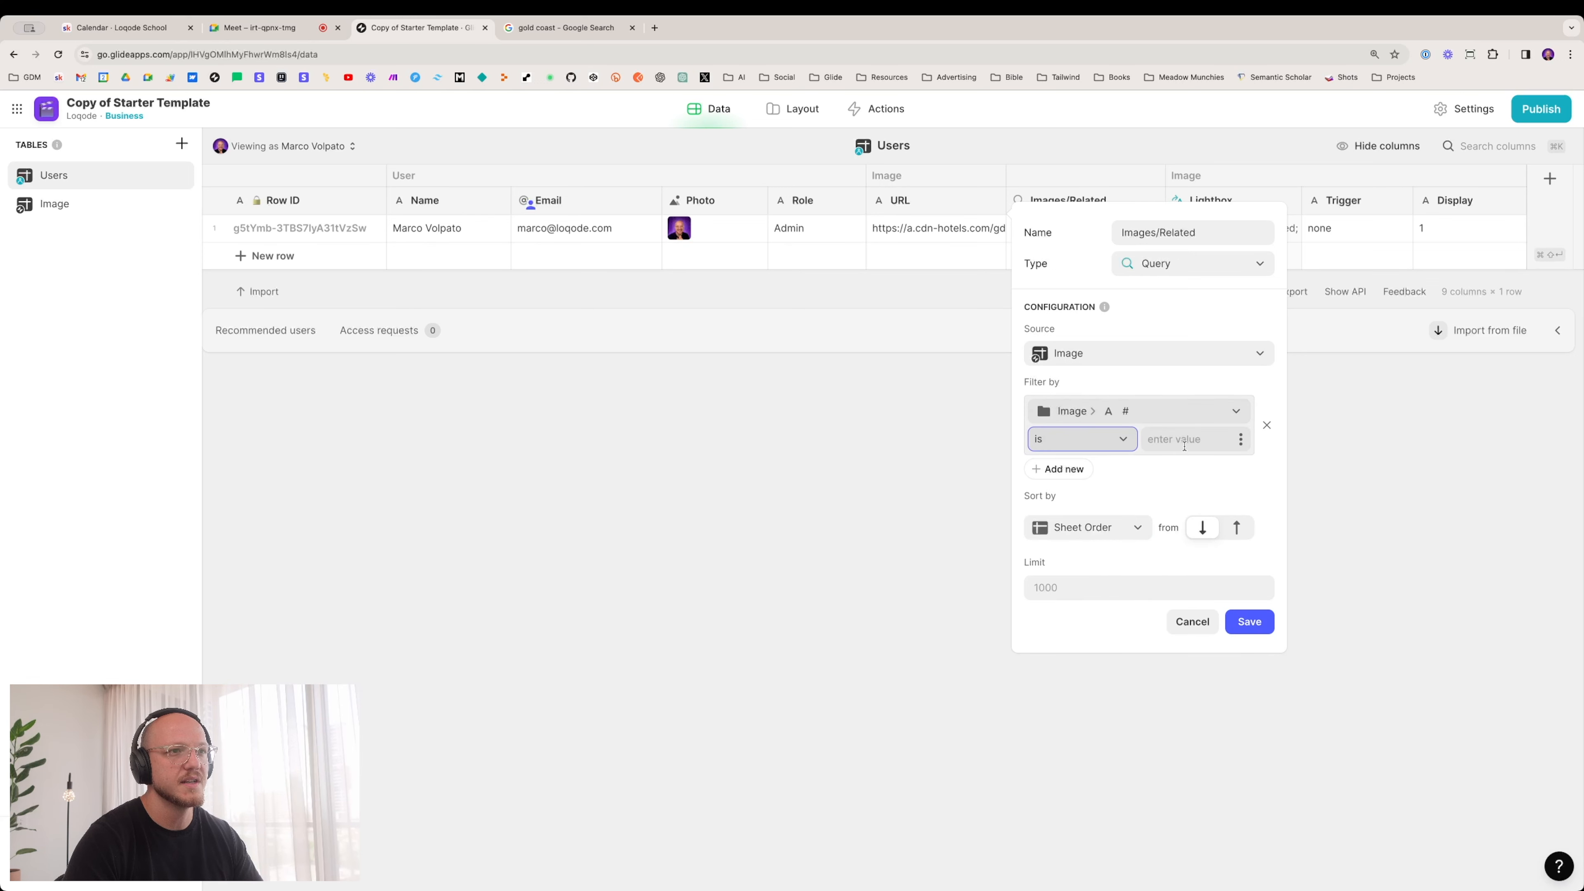
pyautogui.click(1241, 439)
pyautogui.moveTo(1222, 602)
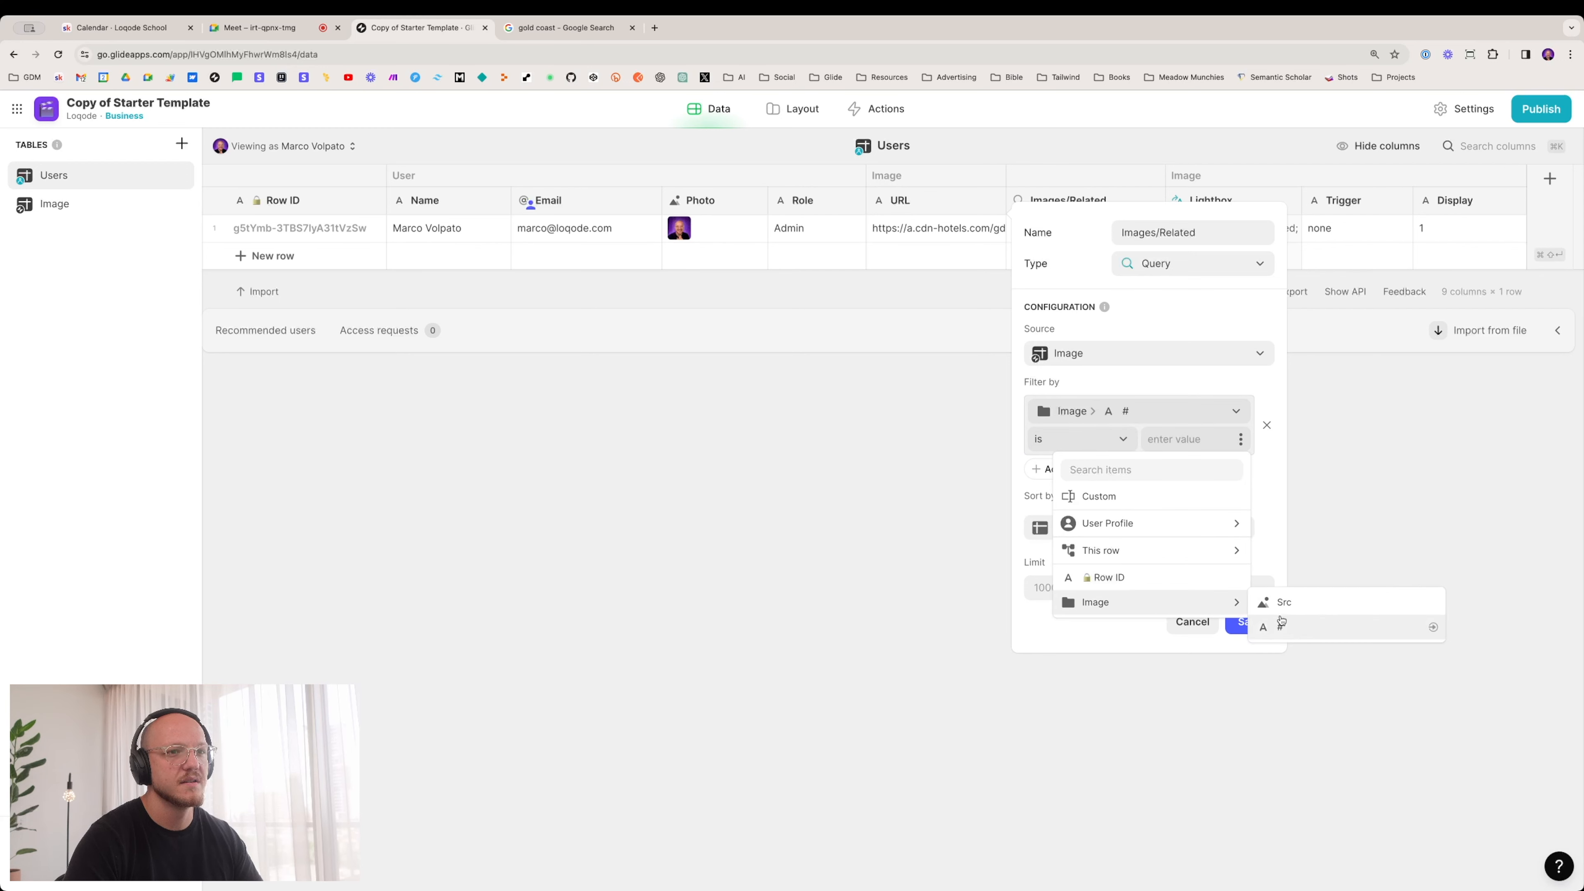
pyautogui.moveTo(1222, 550)
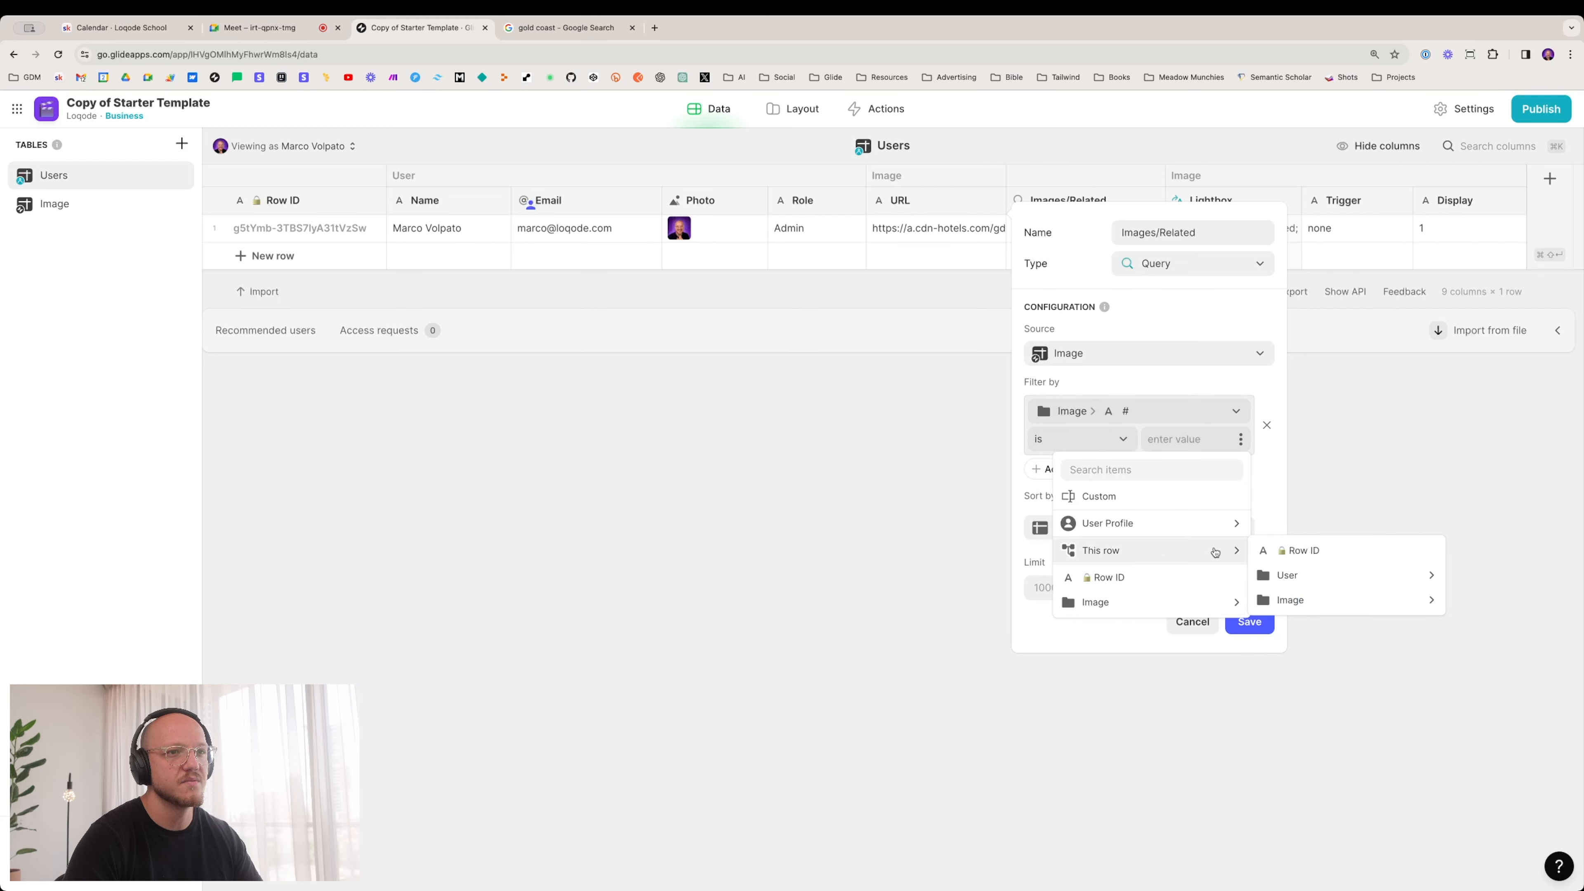
pyautogui.click(1116, 674)
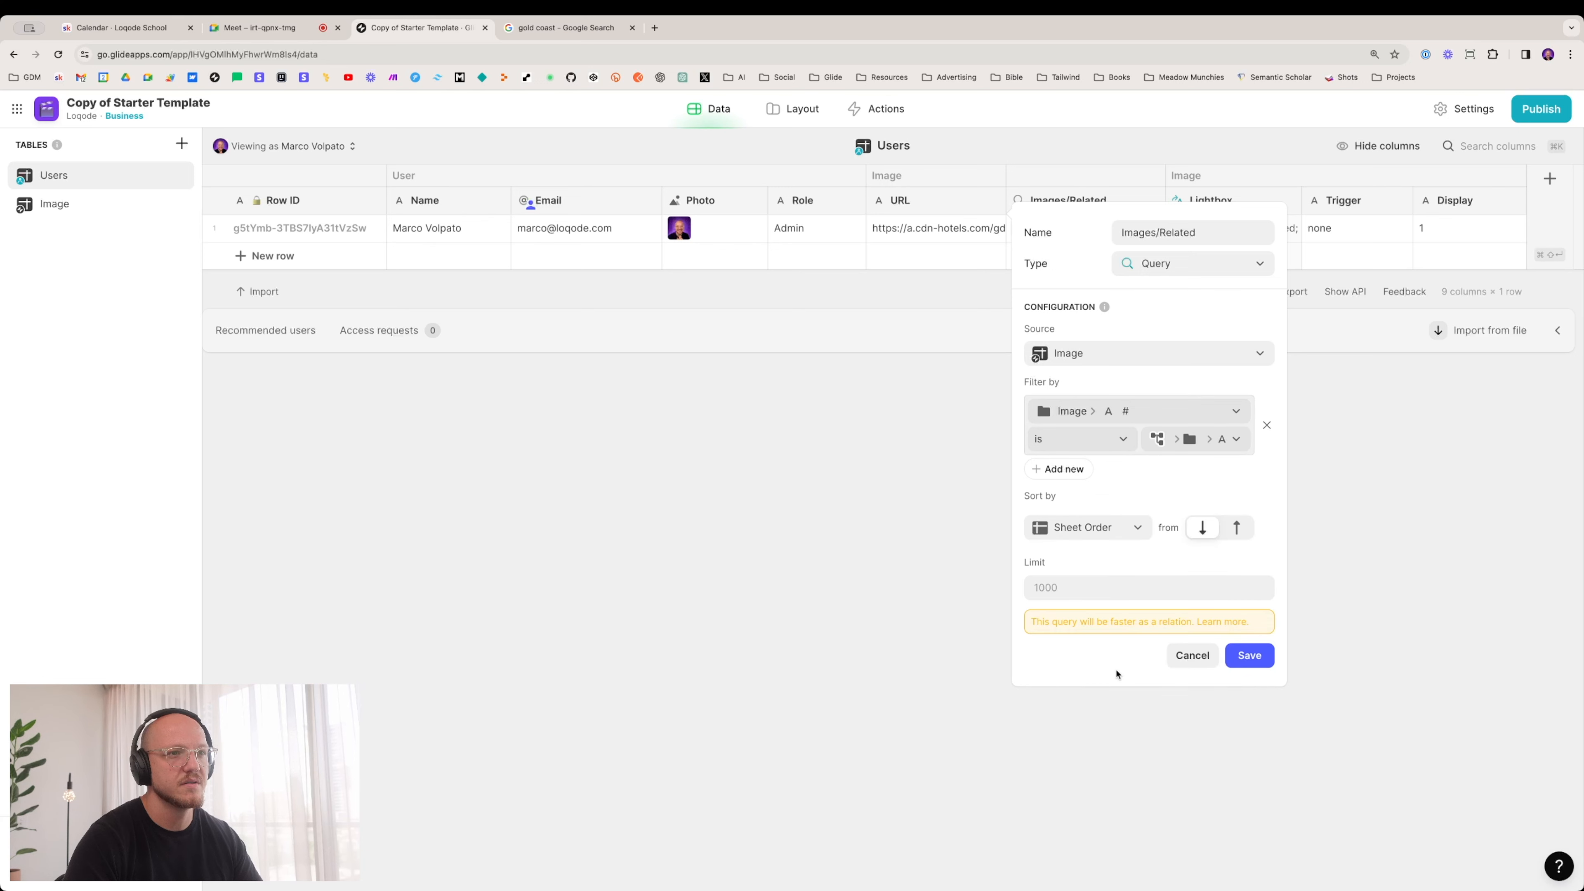
pyautogui.click(1084, 588)
pyautogui.write('1')
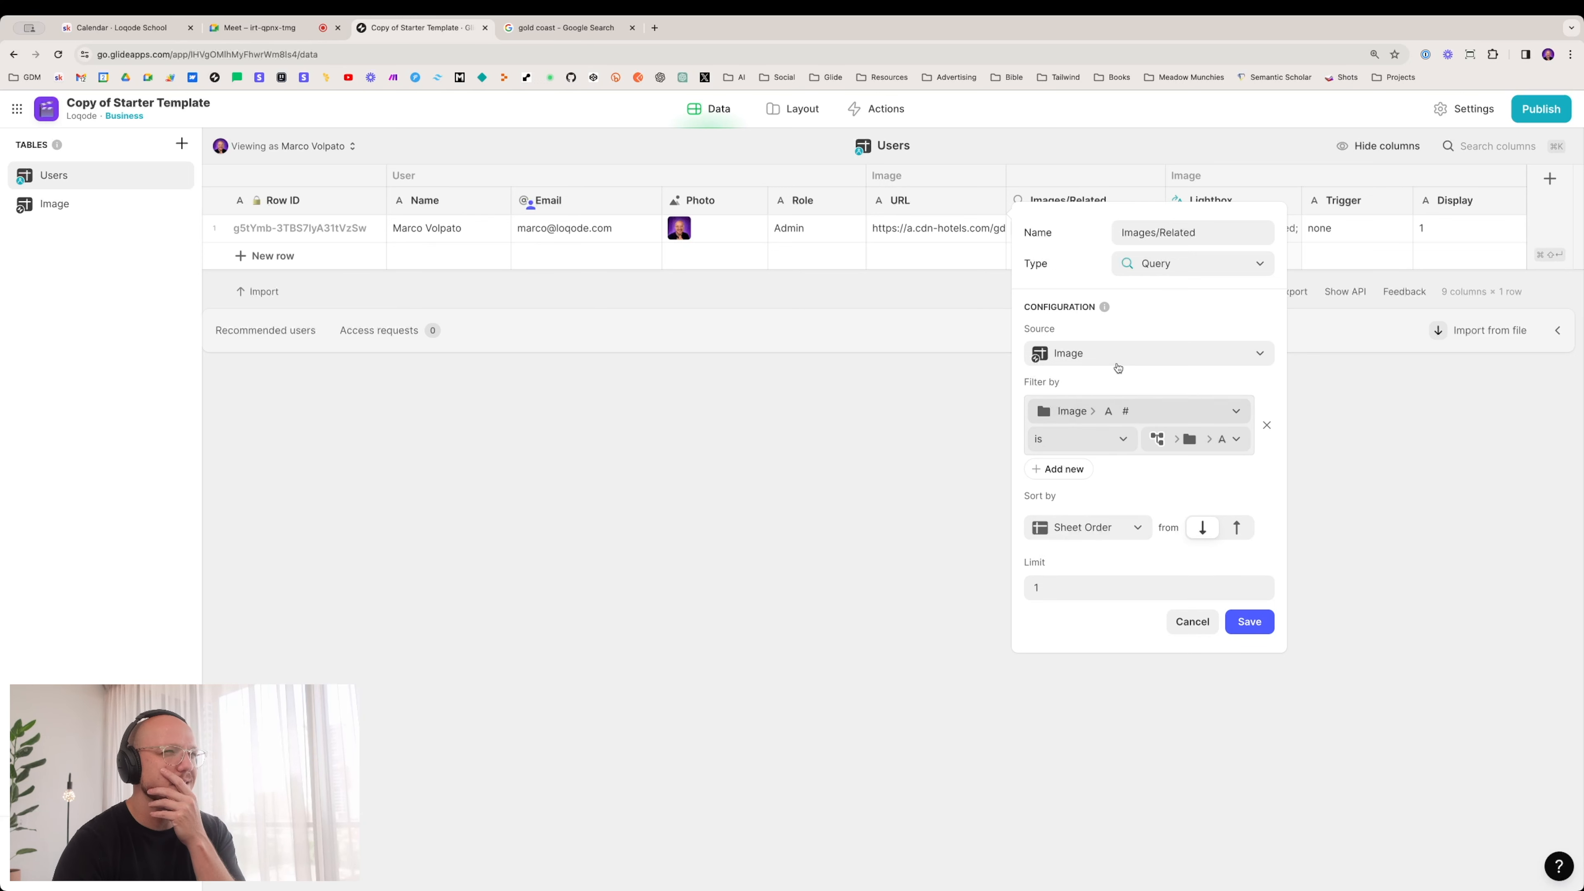
# Step: Make Images/Related a Relation column matching Image/Display to the Image table's # column, and save it
pyautogui.click(1188, 269)
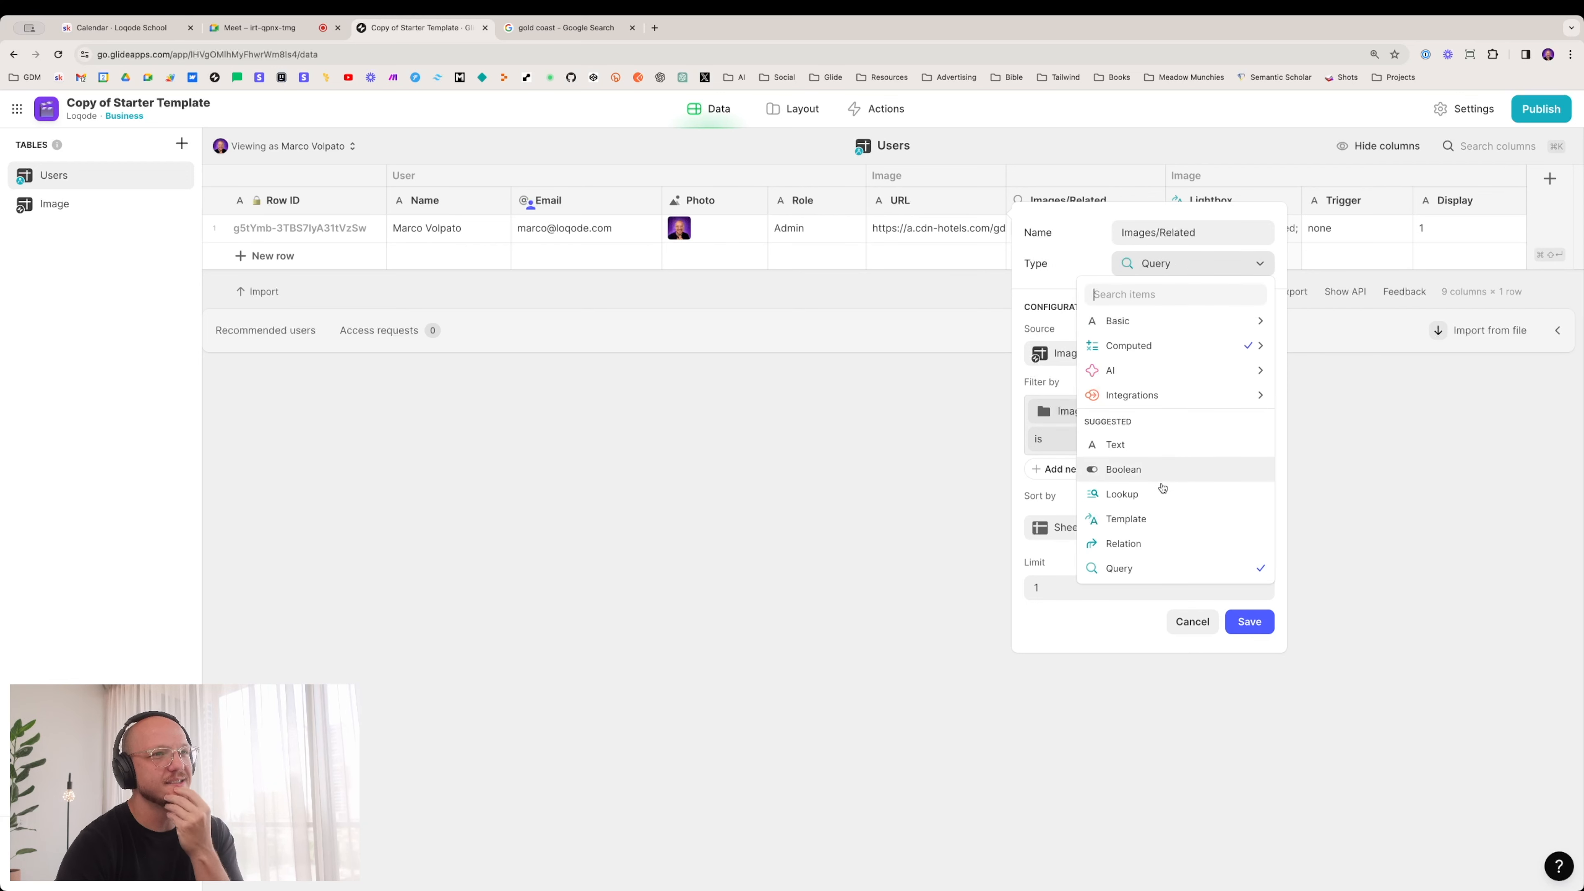
pyautogui.click(1125, 549)
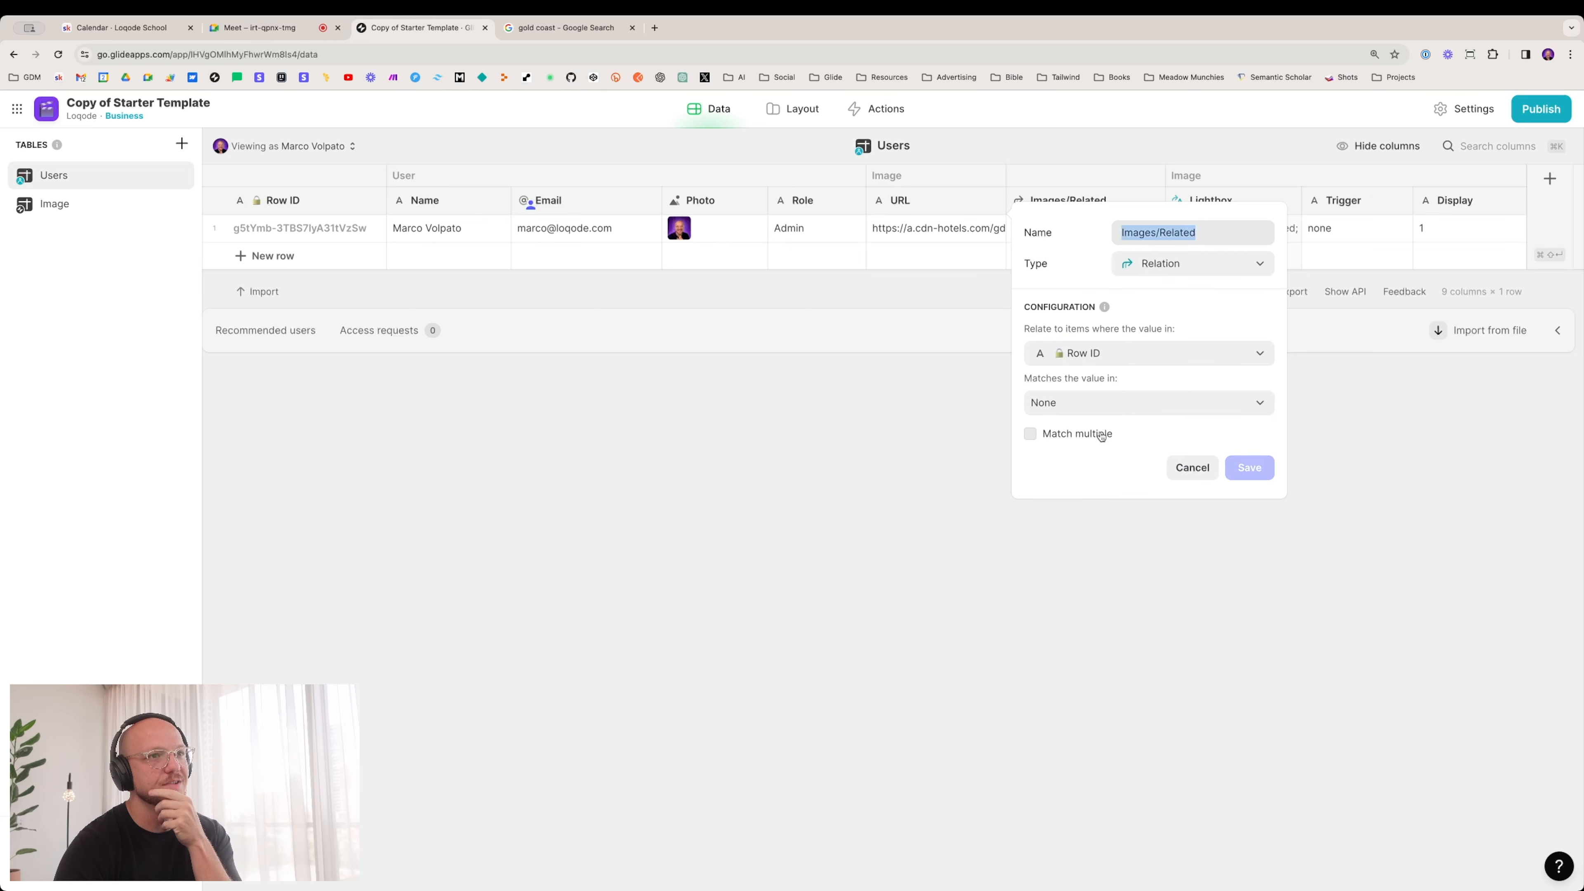
pyautogui.click(1072, 357)
pyautogui.moveTo(1072, 465)
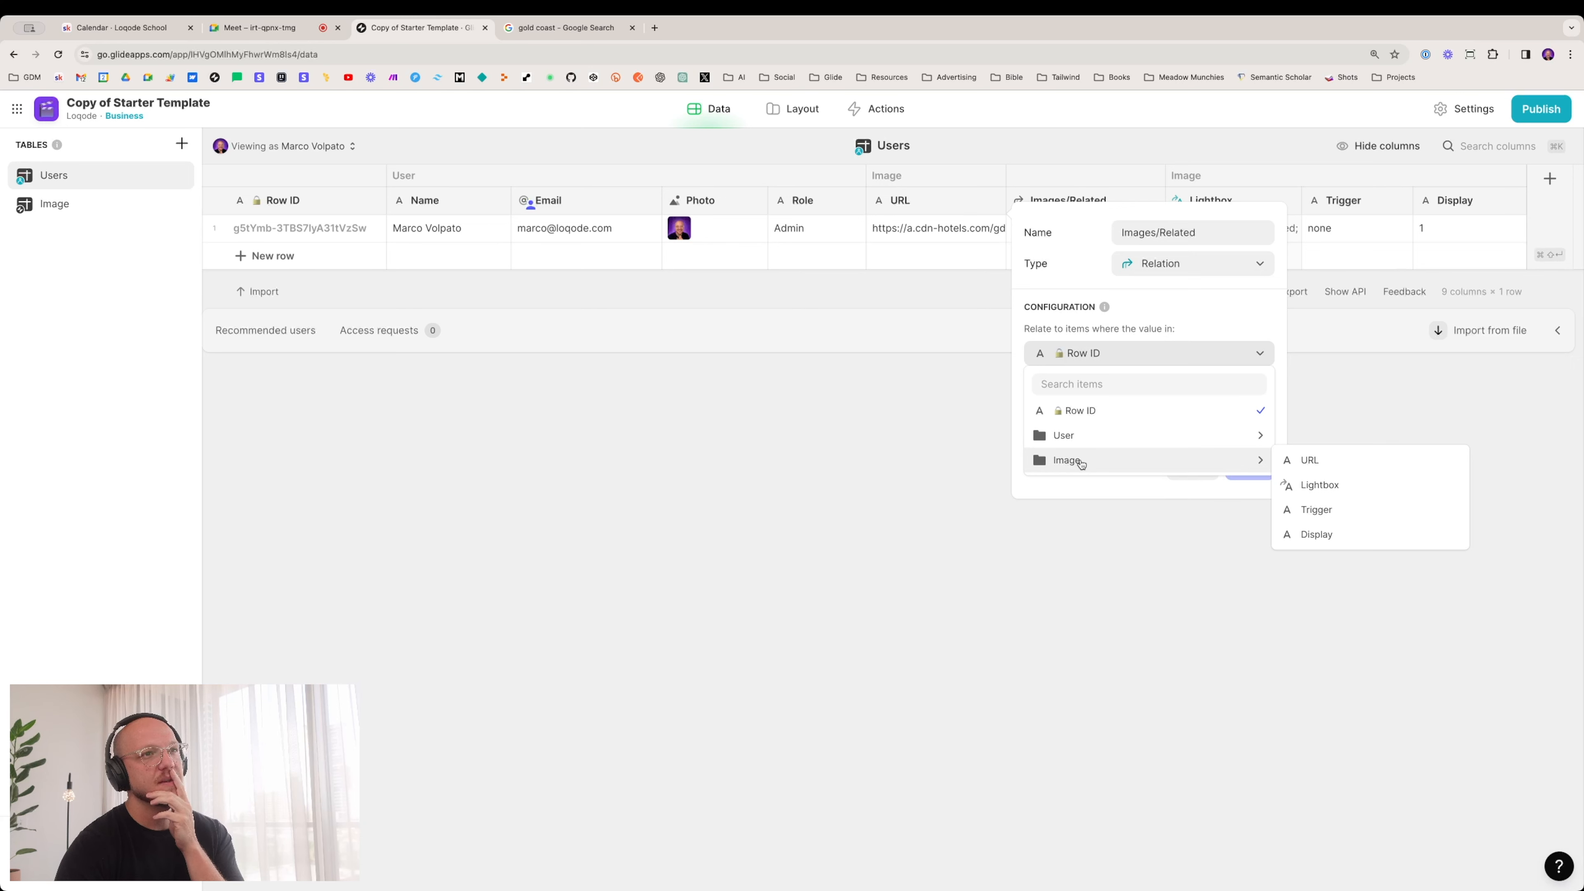
pyautogui.click(1317, 534)
pyautogui.click(1096, 404)
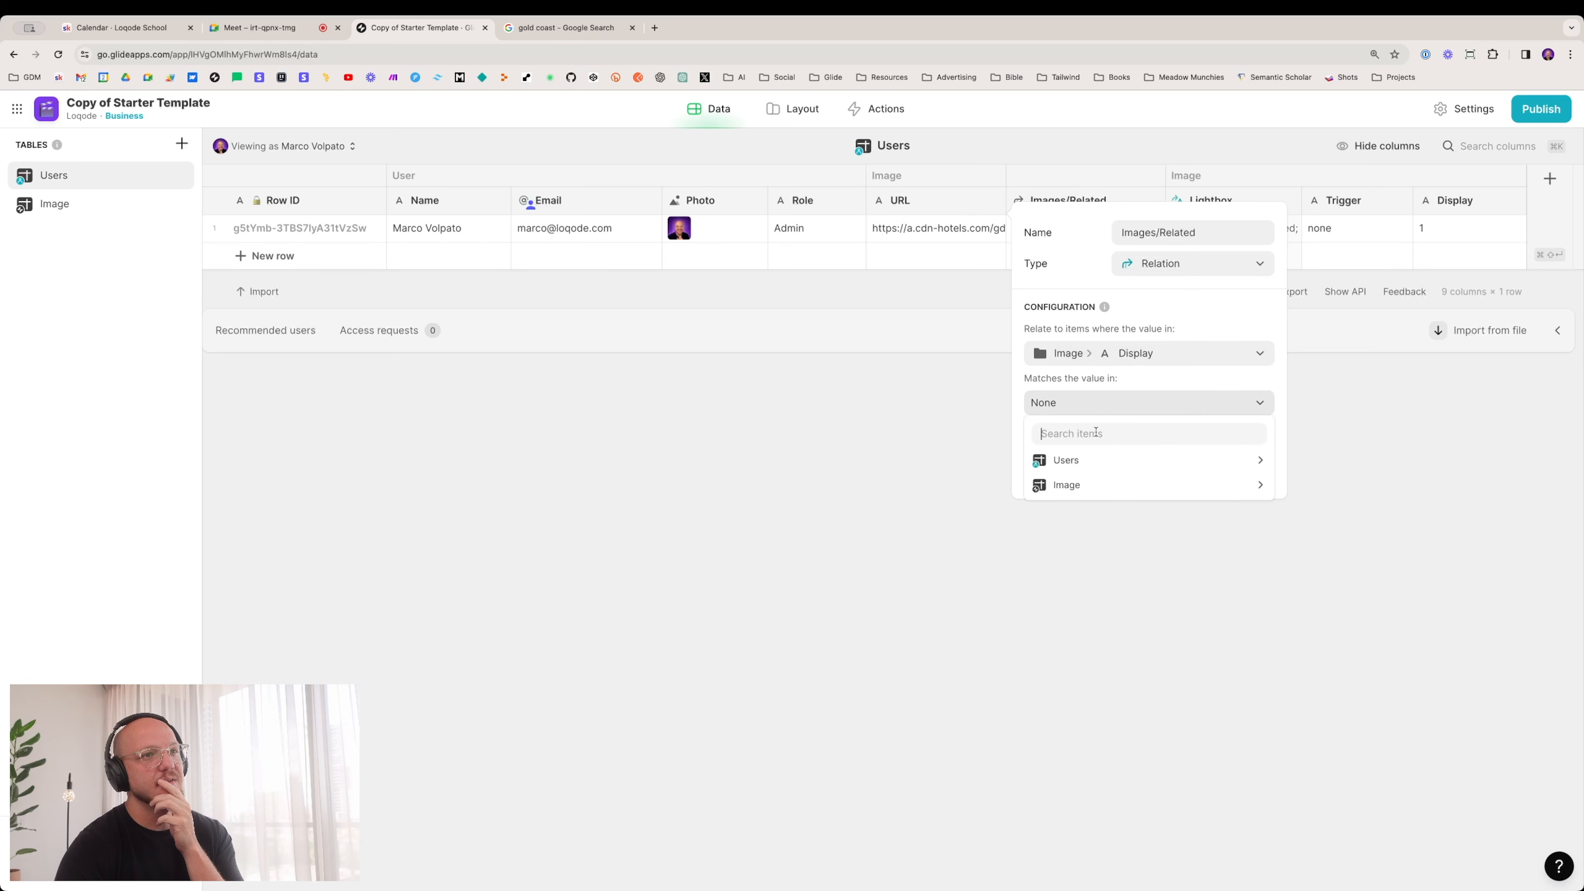
pyautogui.moveTo(1086, 485)
pyautogui.moveTo(1375, 508)
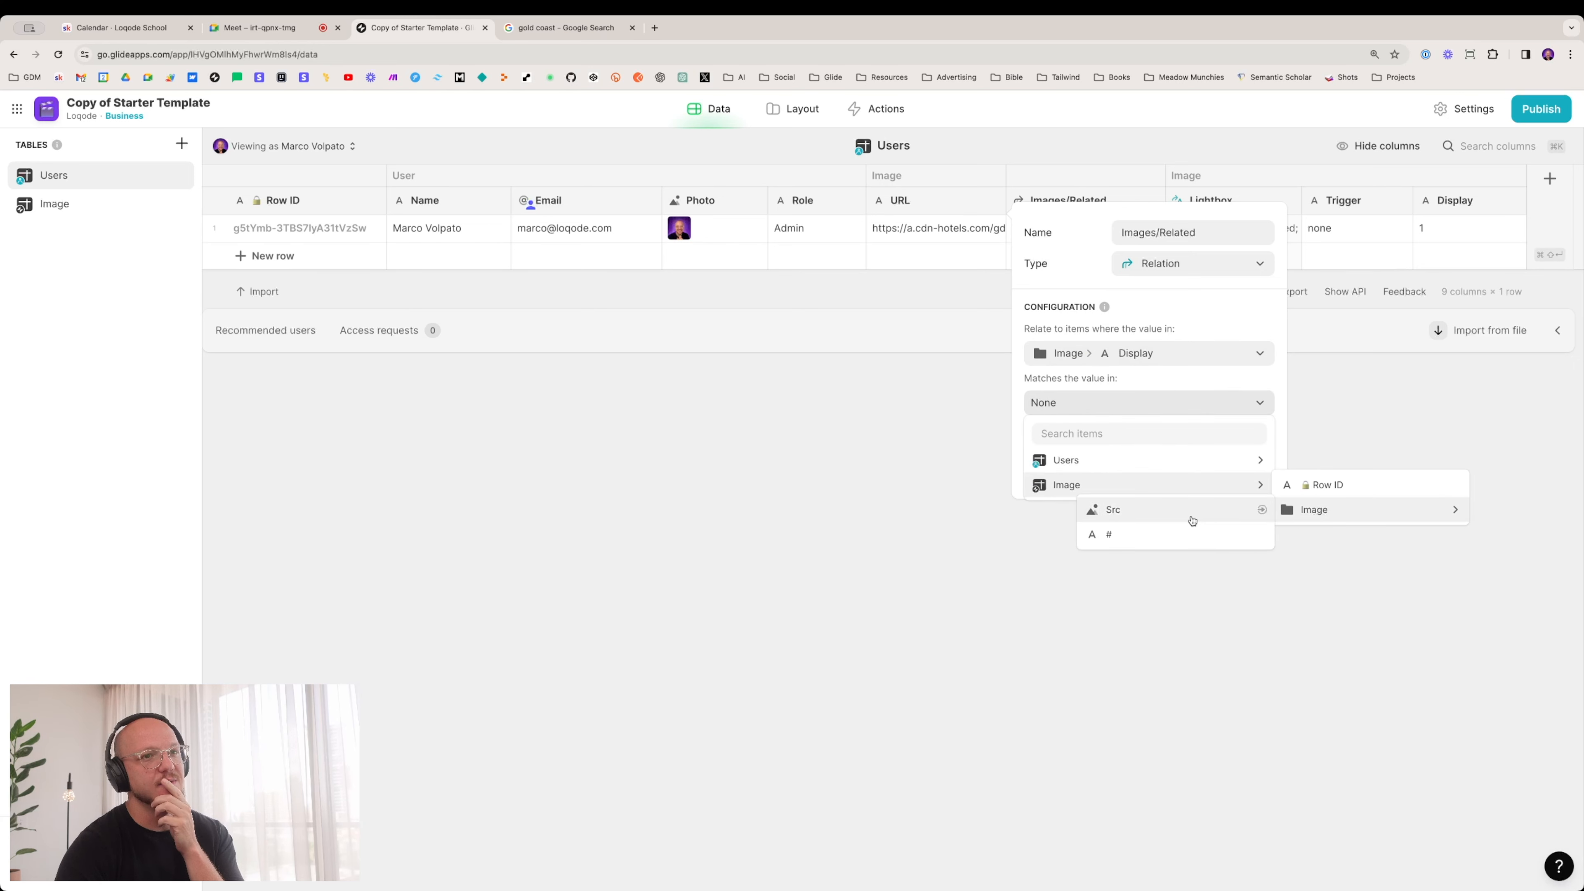
pyautogui.click(1165, 536)
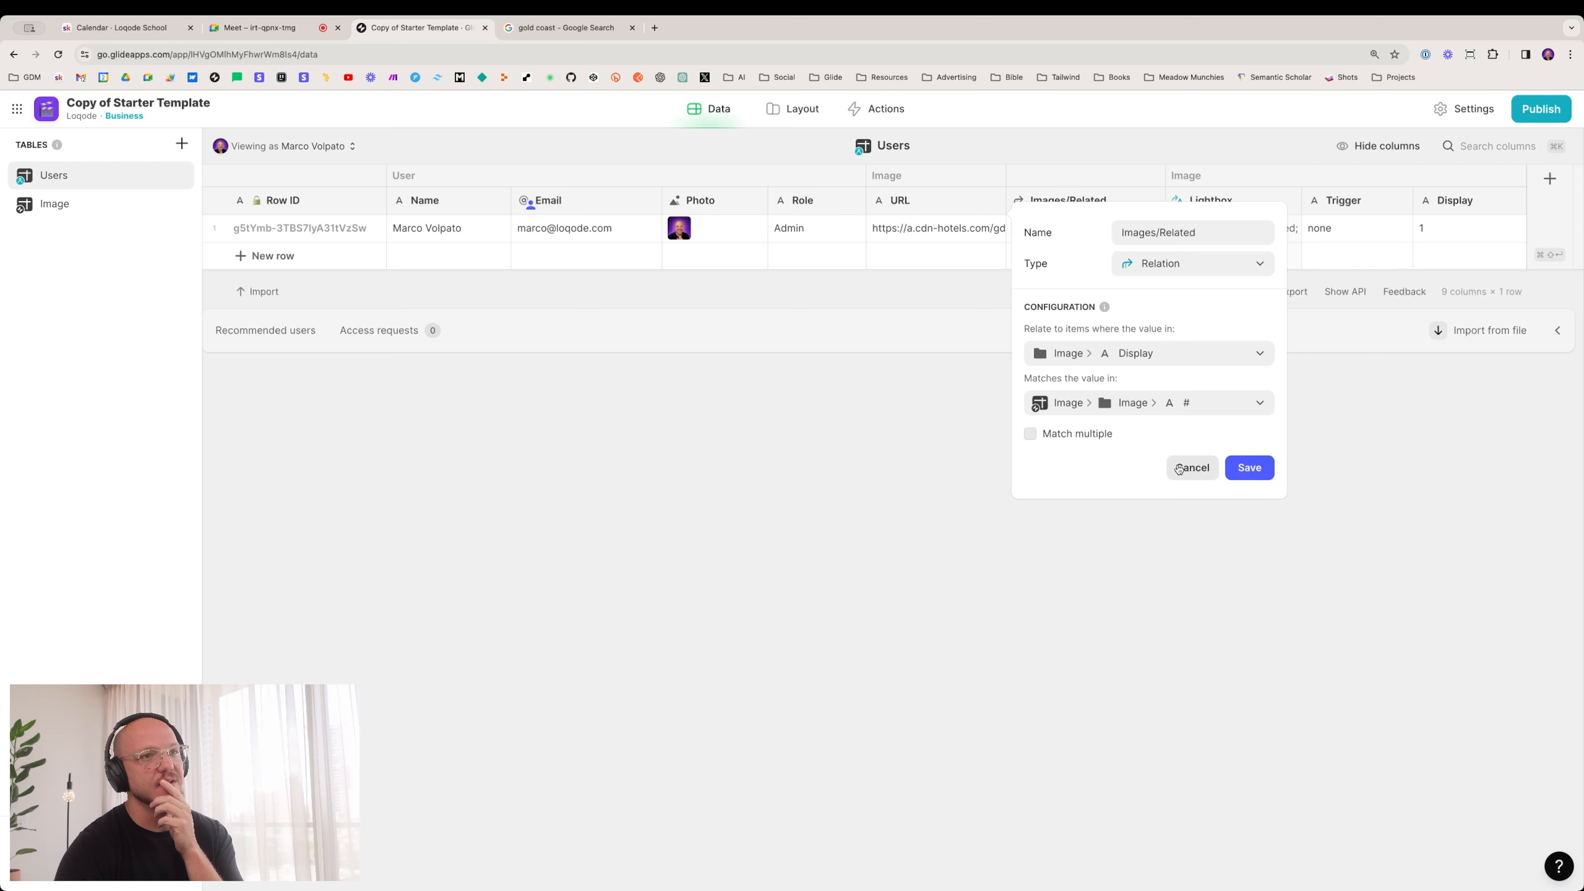
pyautogui.click(1246, 477)
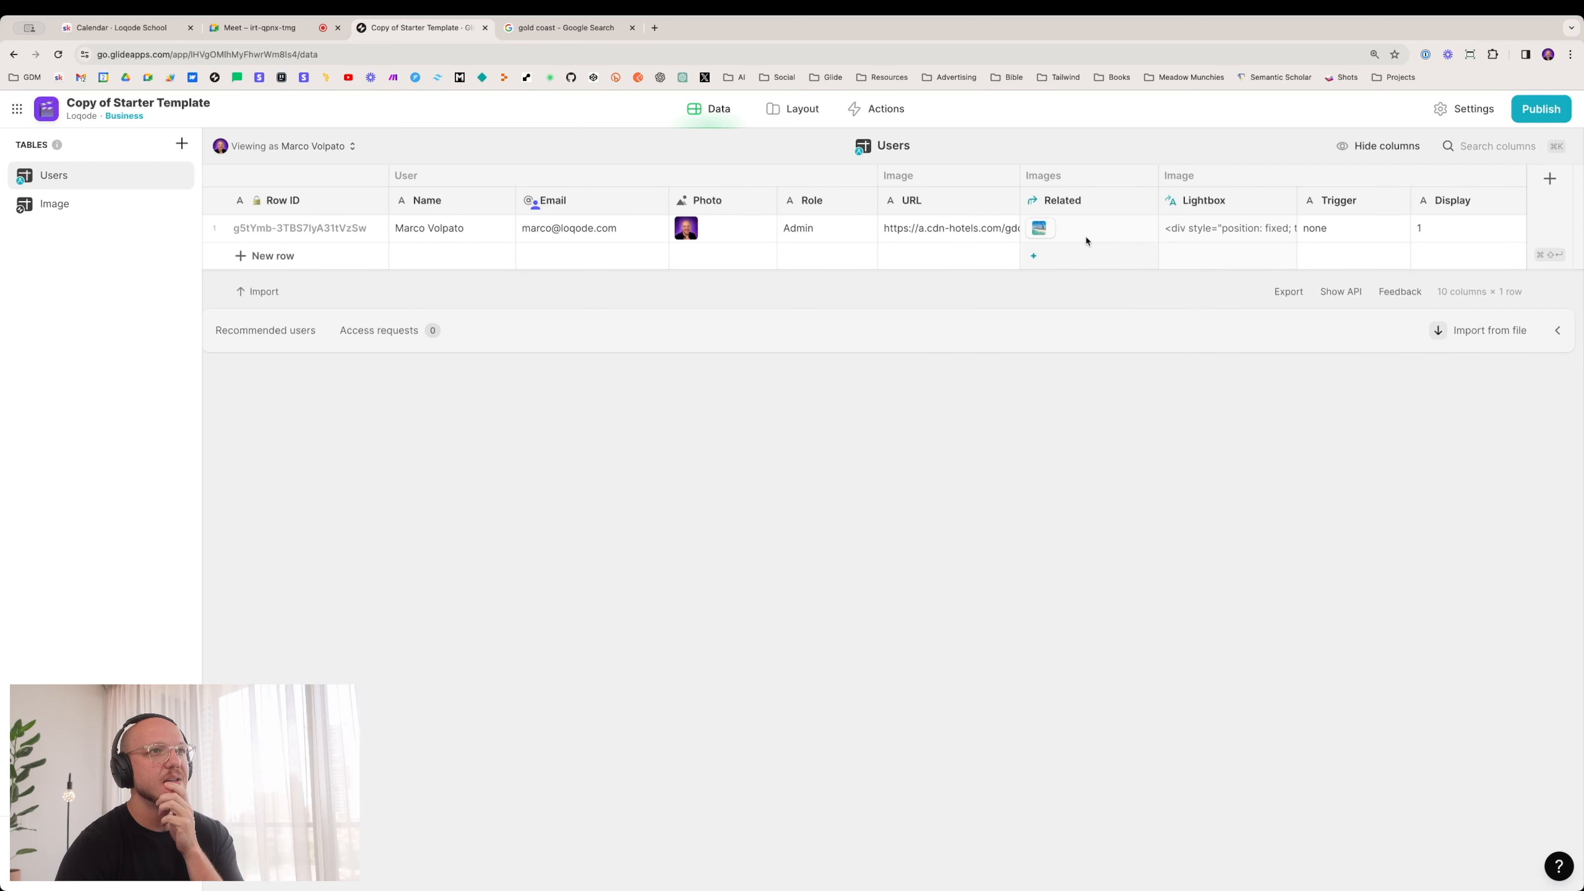
# Step: Set the user's Display value to 2, 3 and 4 in turn to test the Related image
pyautogui.click(1086, 240)
pyautogui.click(1430, 228)
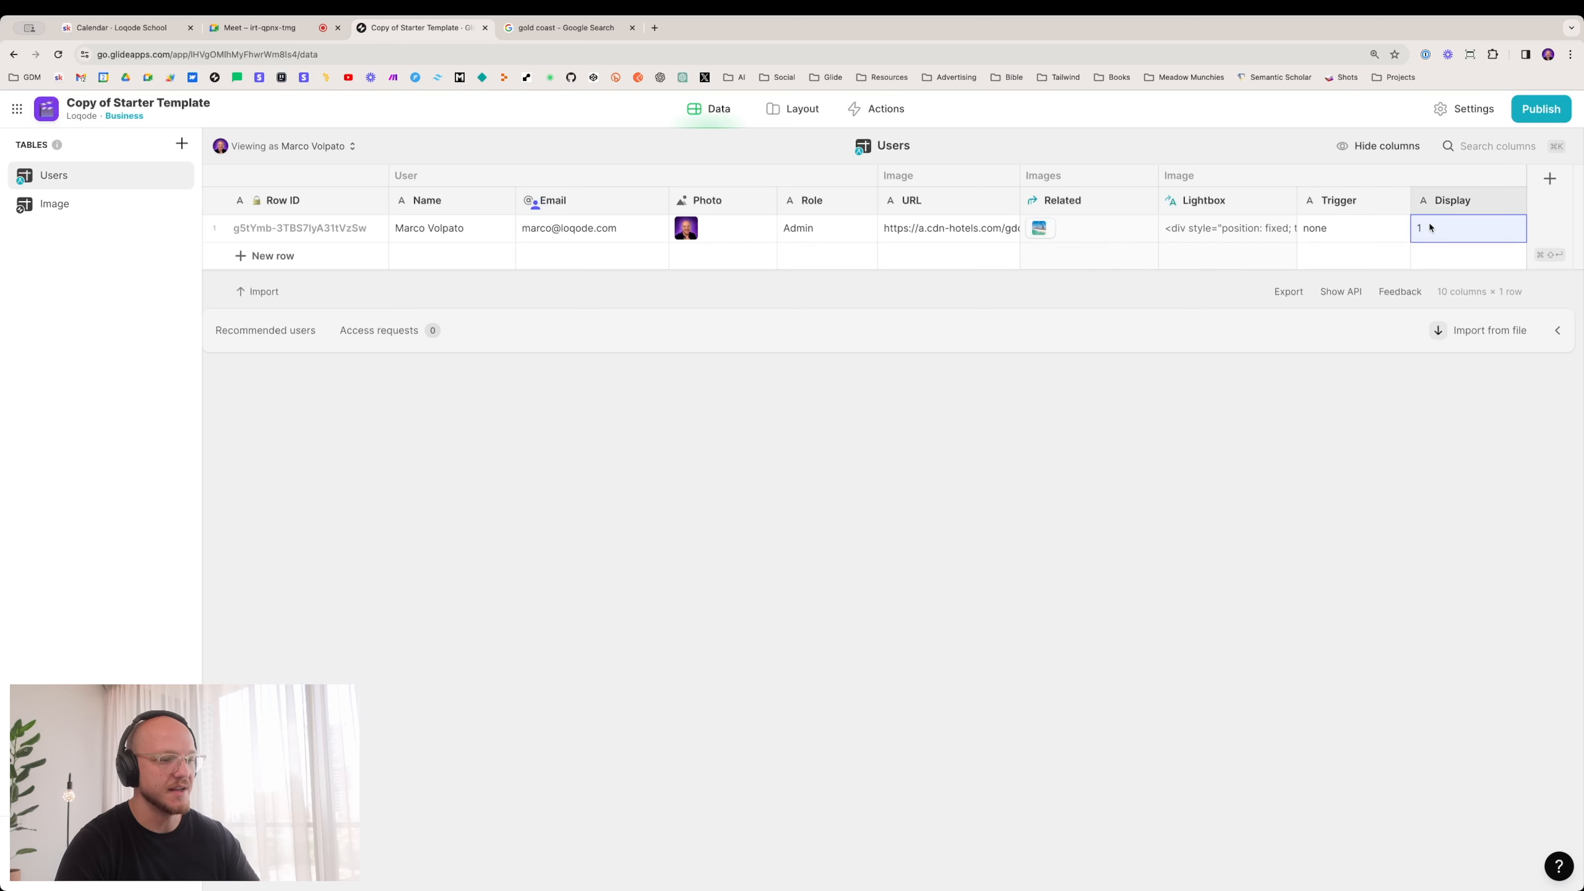
pyautogui.write('2')
pyautogui.click(1374, 438)
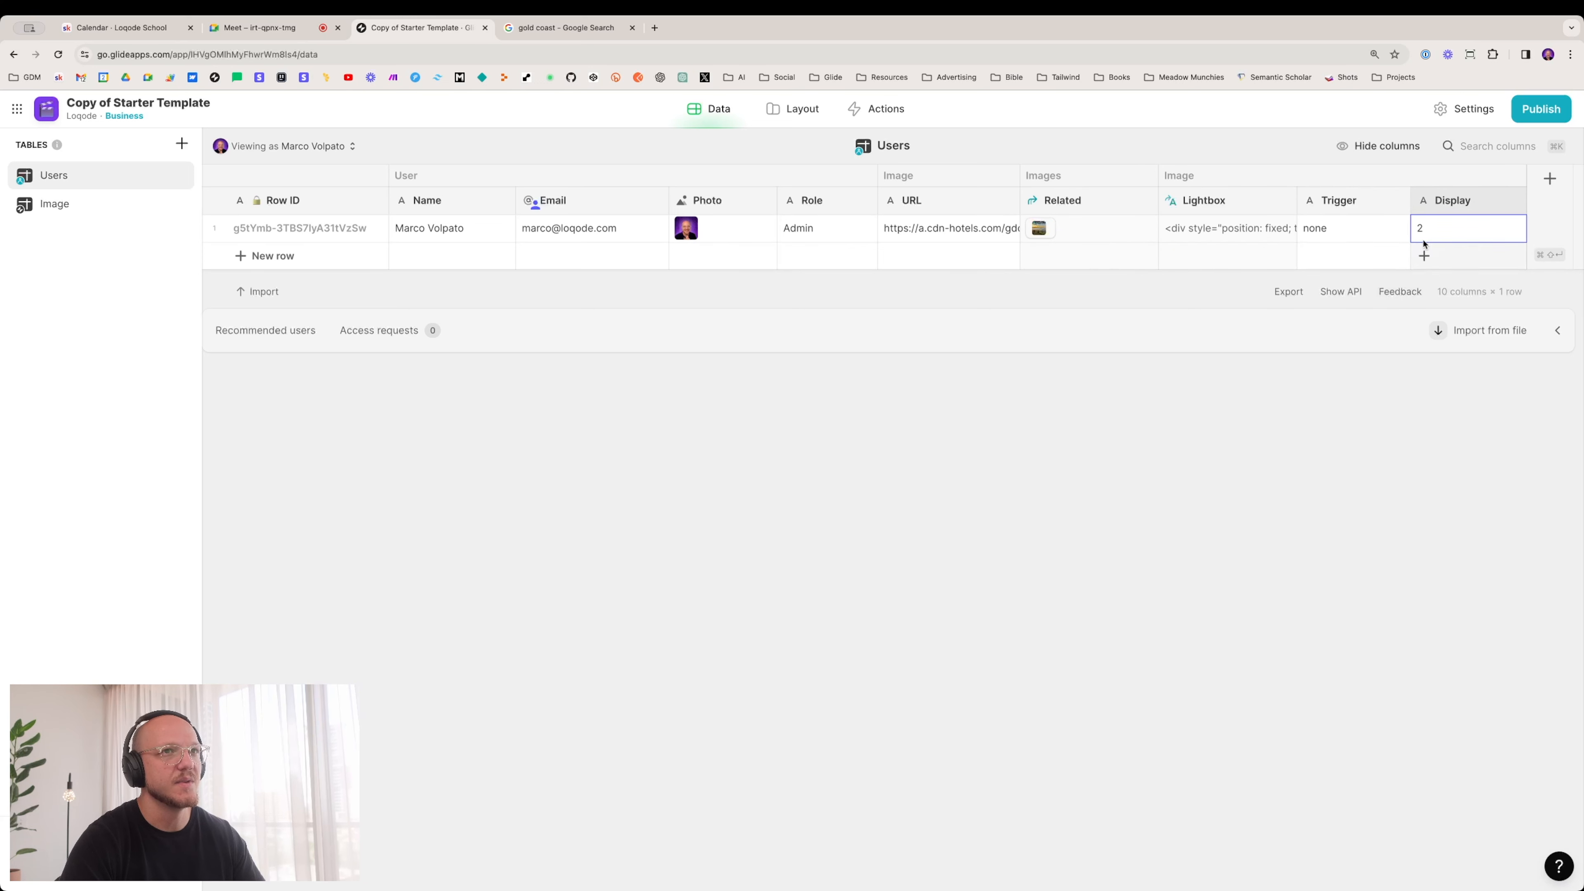
pyautogui.click(1429, 229)
pyautogui.write('3')
pyautogui.click(1347, 459)
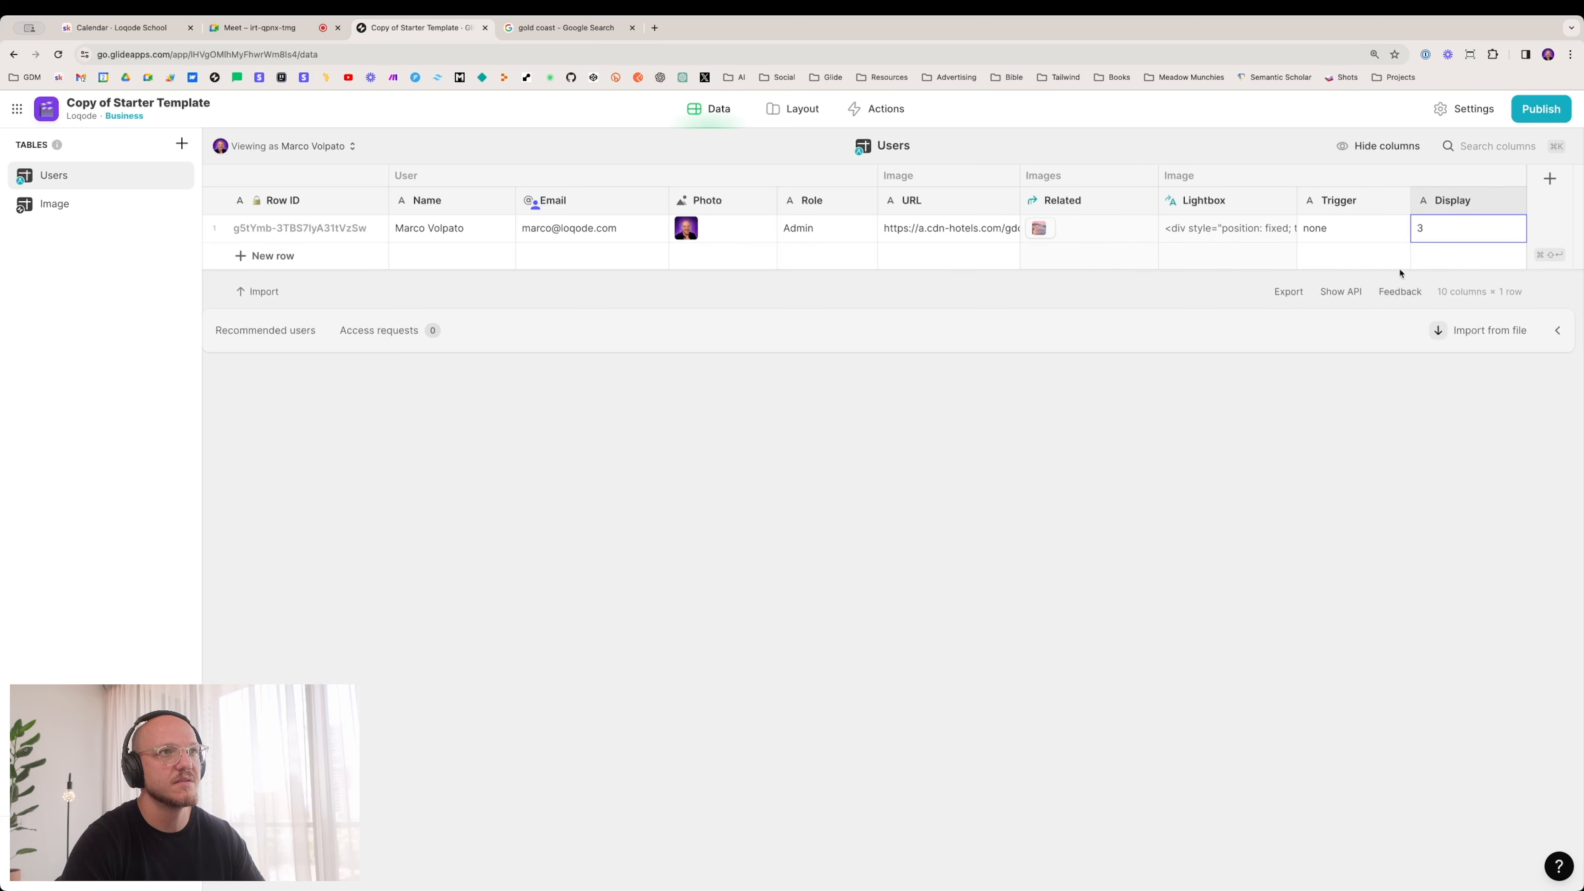
pyautogui.click(1422, 229)
pyautogui.write('4')
pyautogui.click(1283, 409)
pyautogui.click(1047, 235)
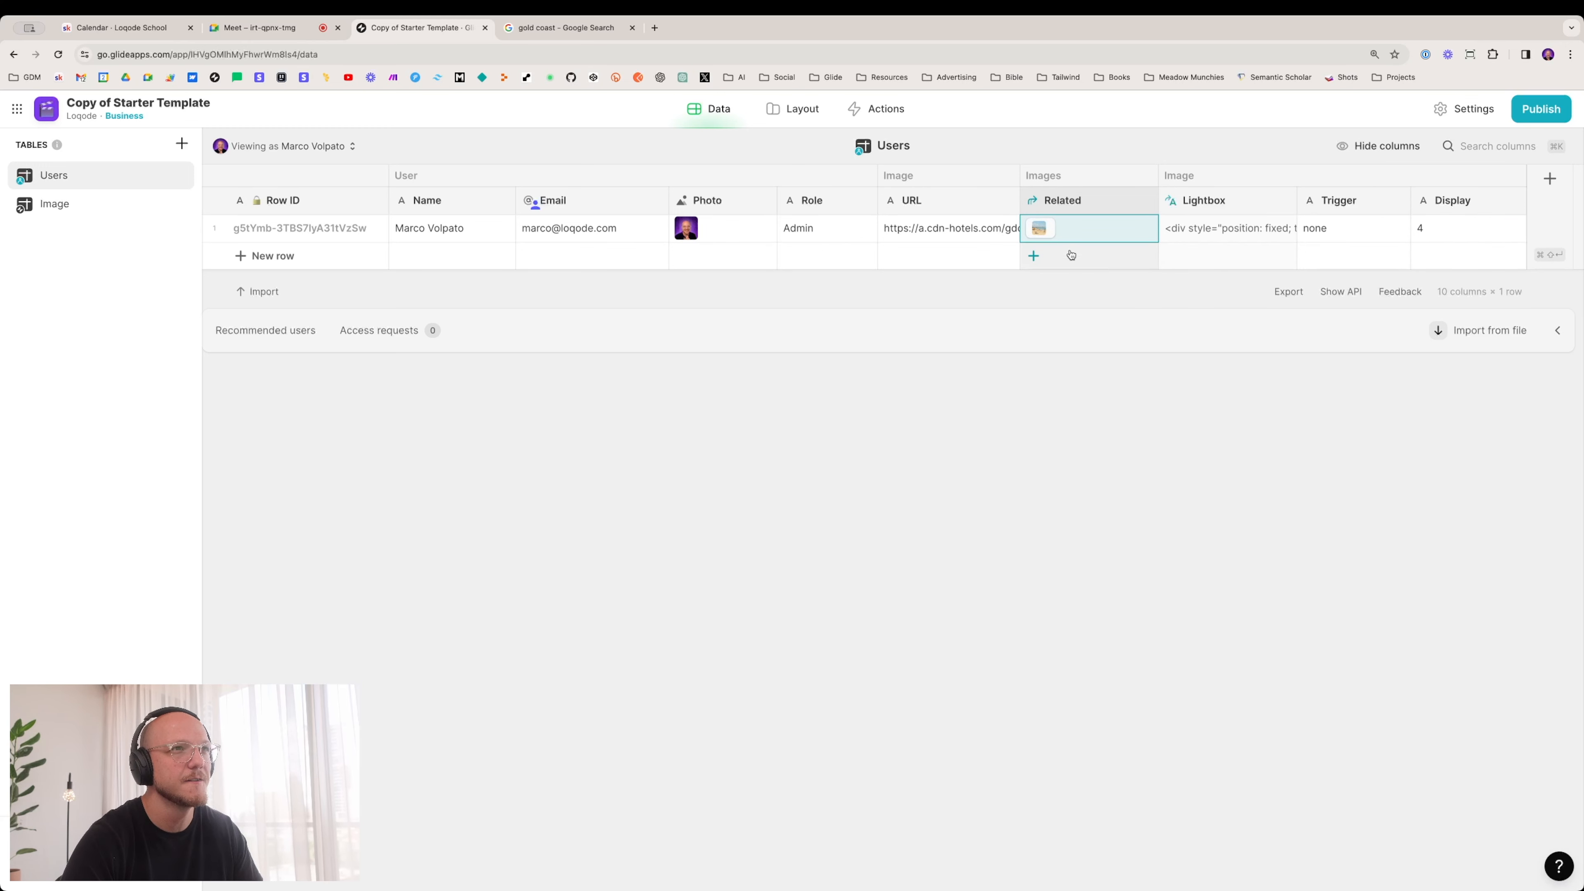
pyautogui.click(1205, 205)
pyautogui.click(1204, 204)
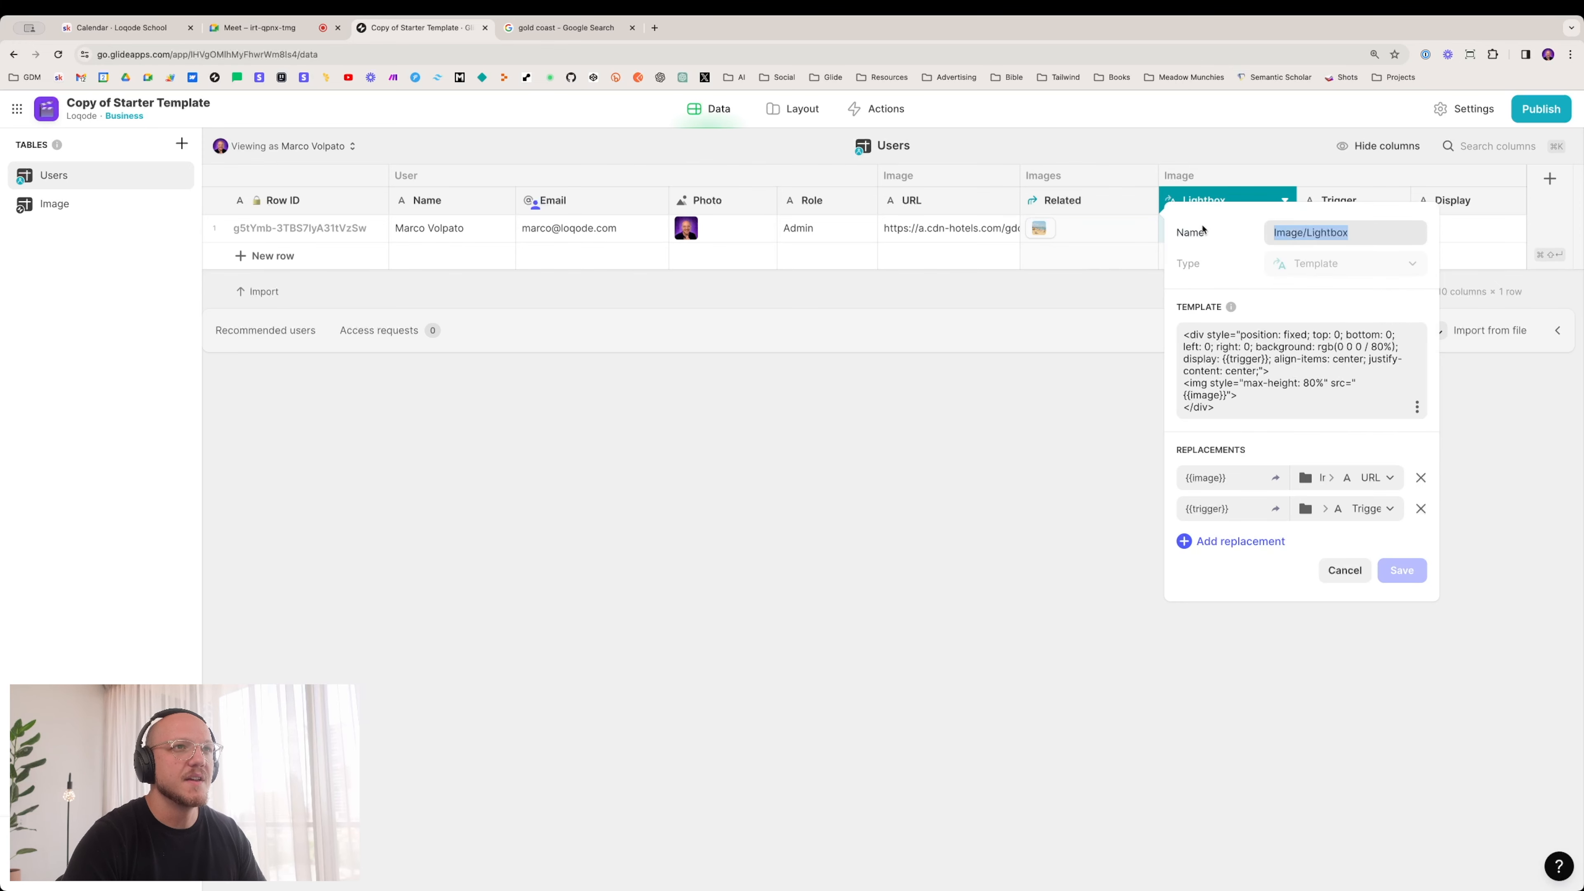
pyautogui.click(1338, 477)
pyautogui.moveTo(1277, 716)
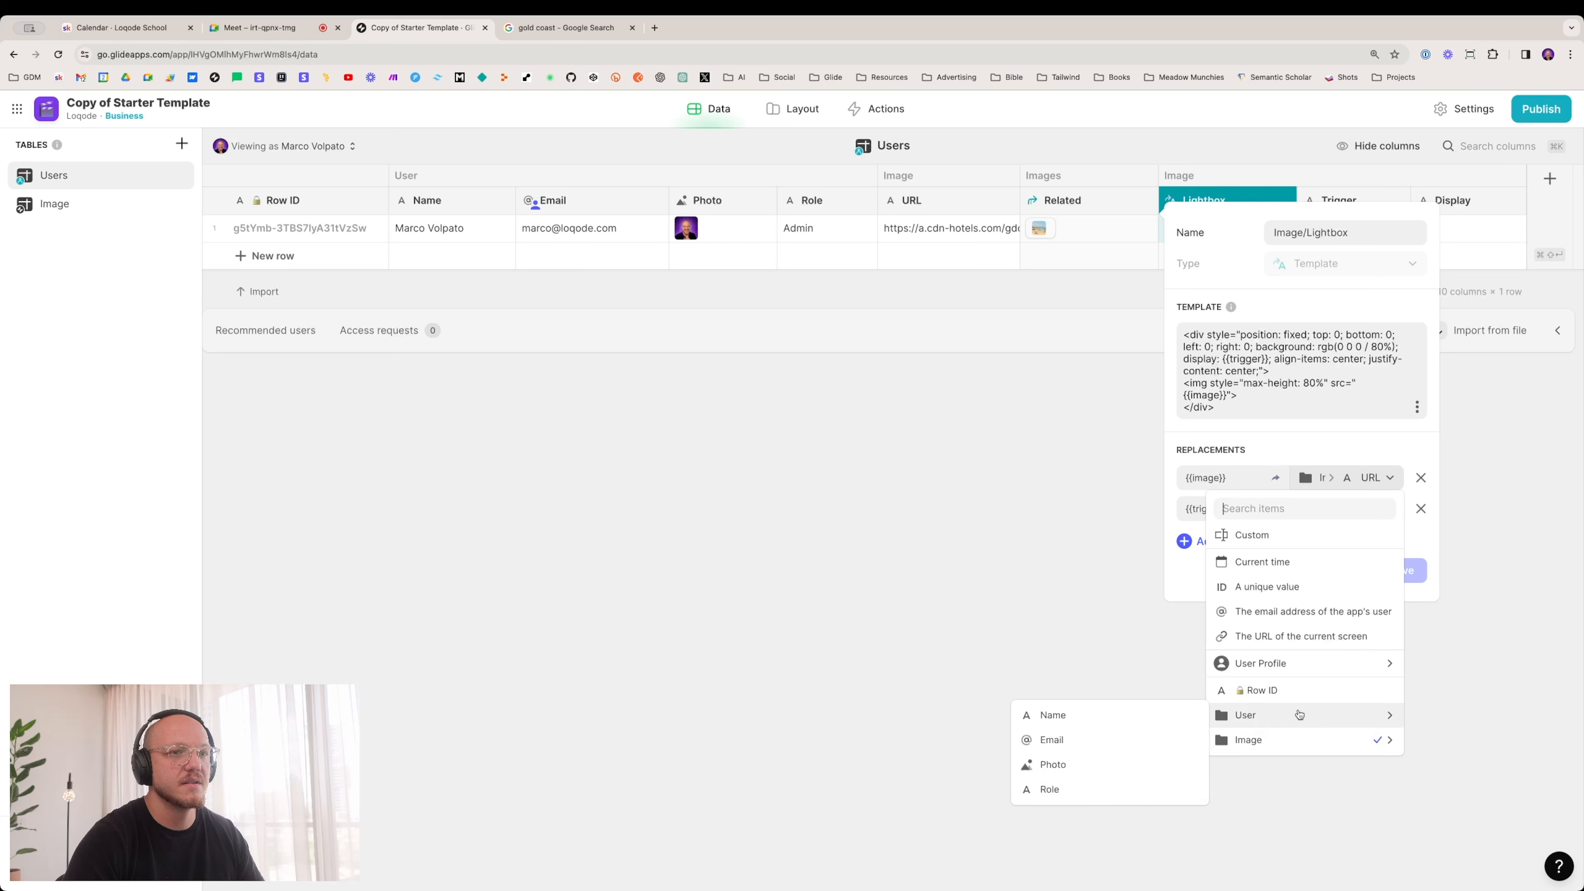
pyautogui.click(1082, 520)
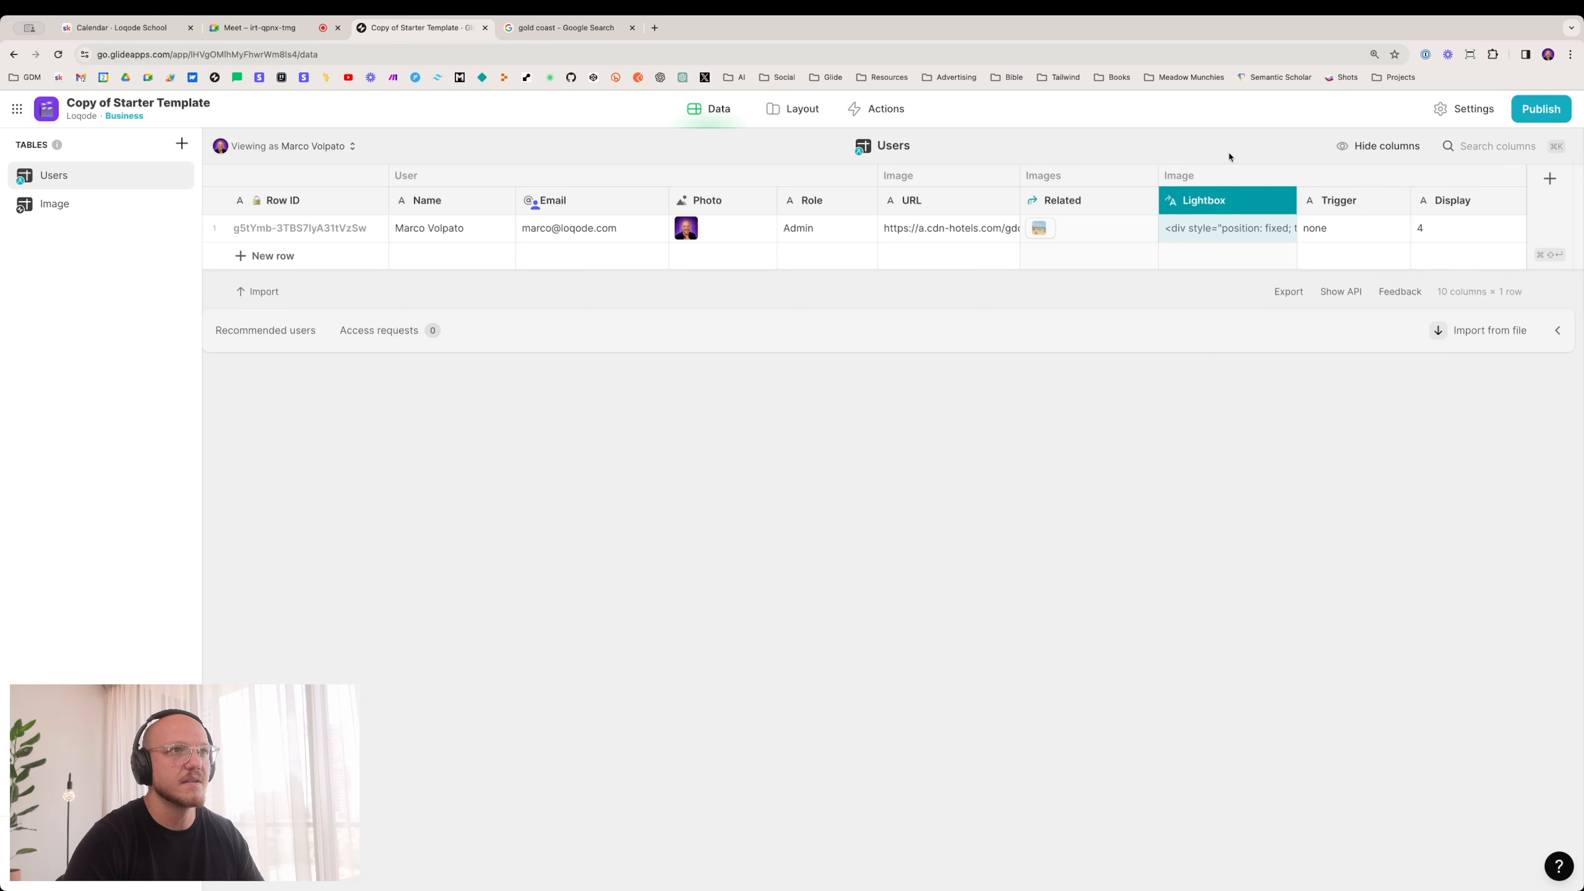
# Step: Add a column after Related in the Users table and name it Images/Url
pyautogui.click(1145, 200)
pyautogui.click(1048, 275)
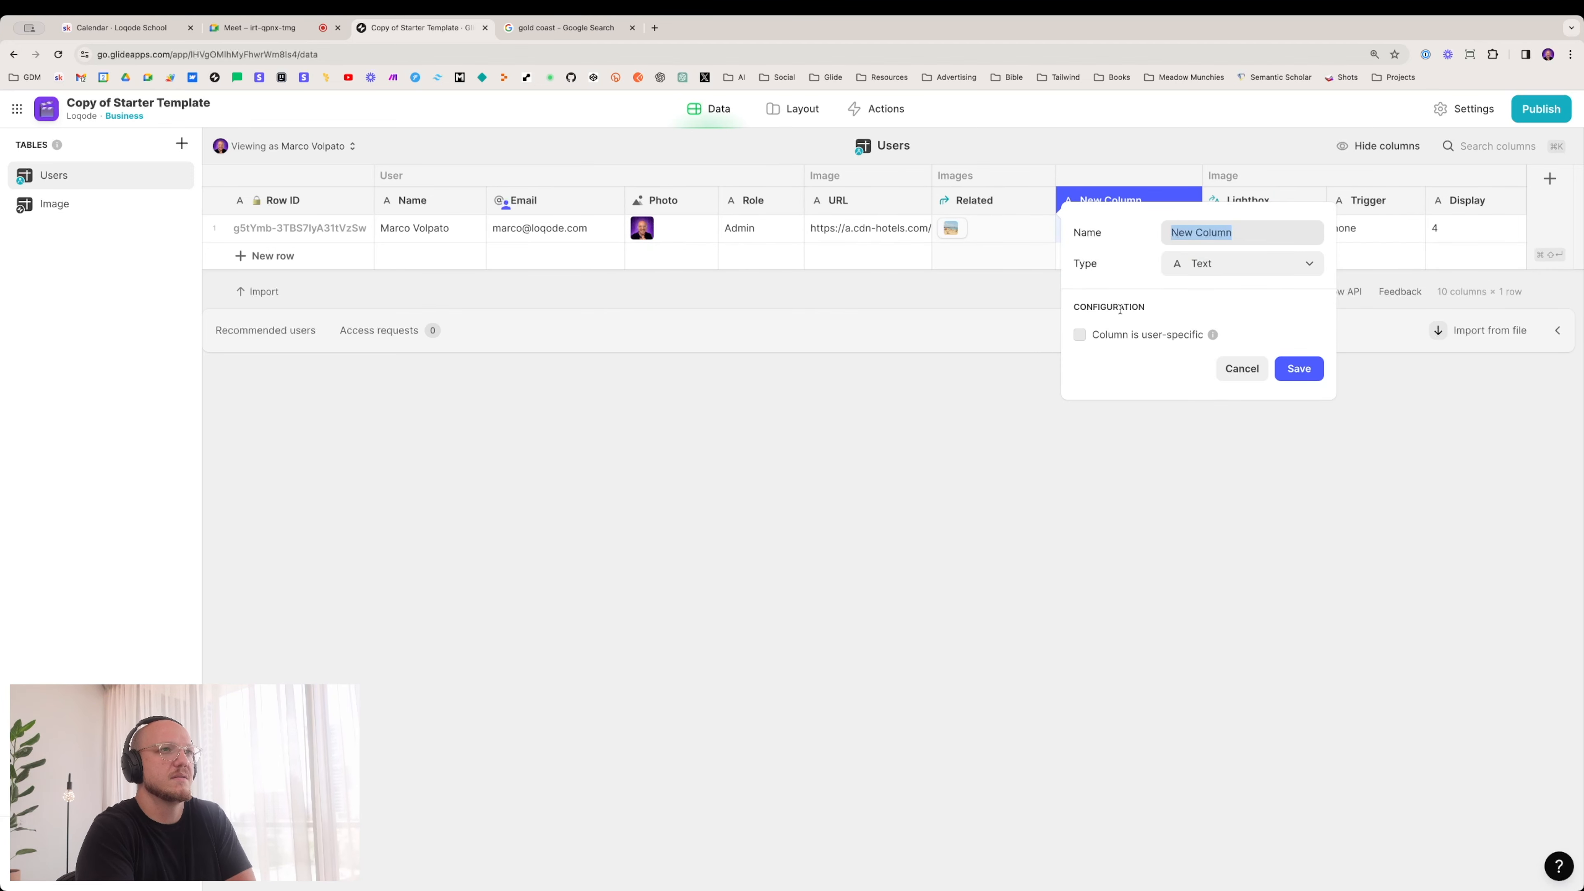
pyautogui.write('Image')
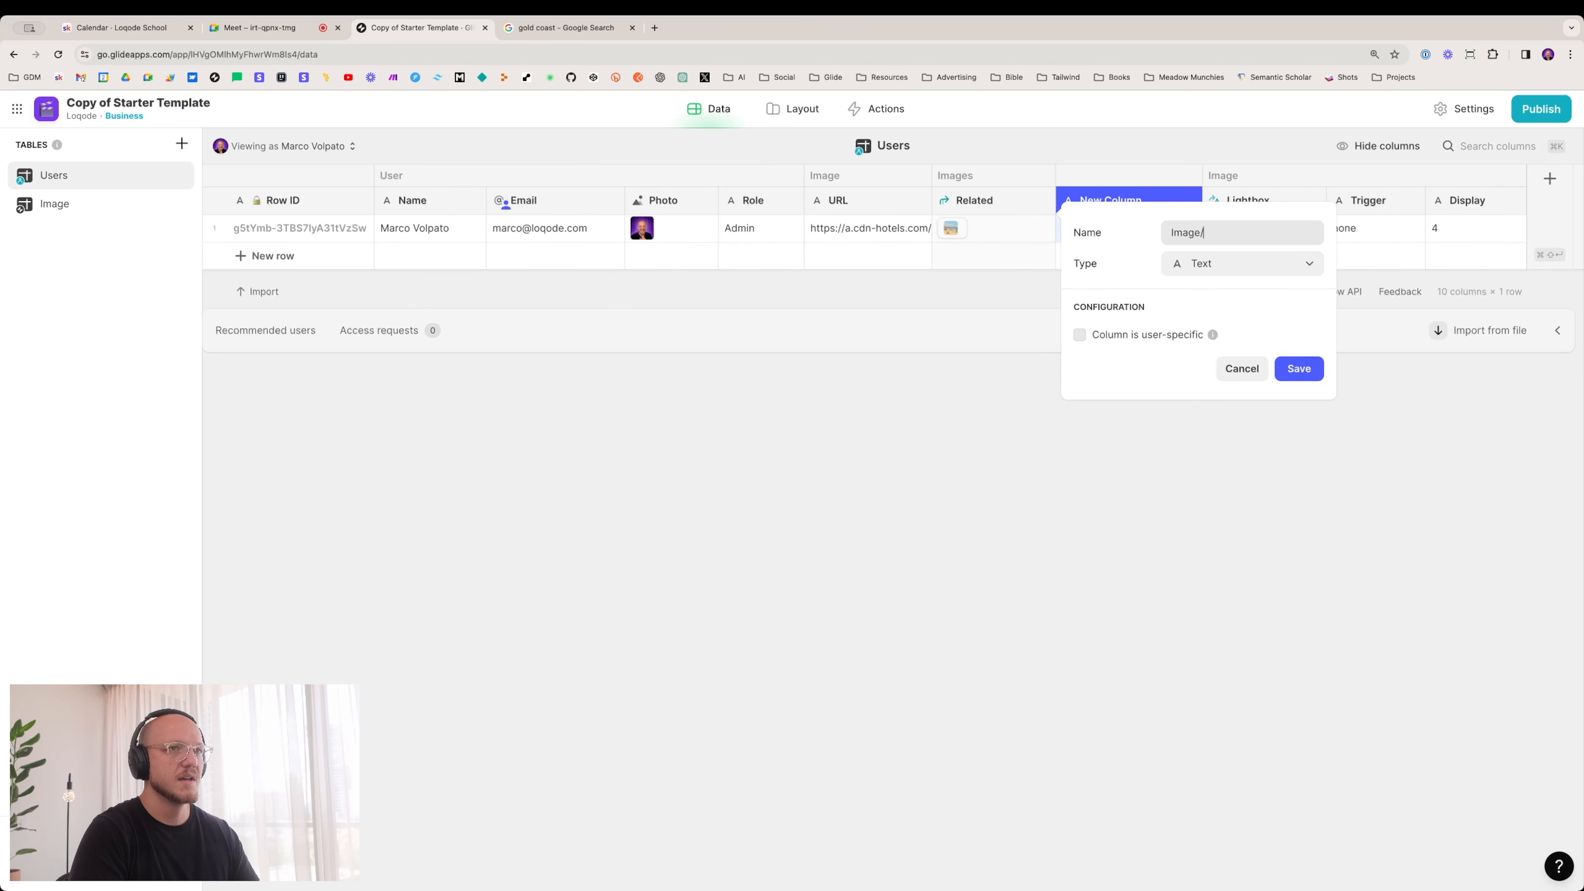
pyautogui.write('s/')
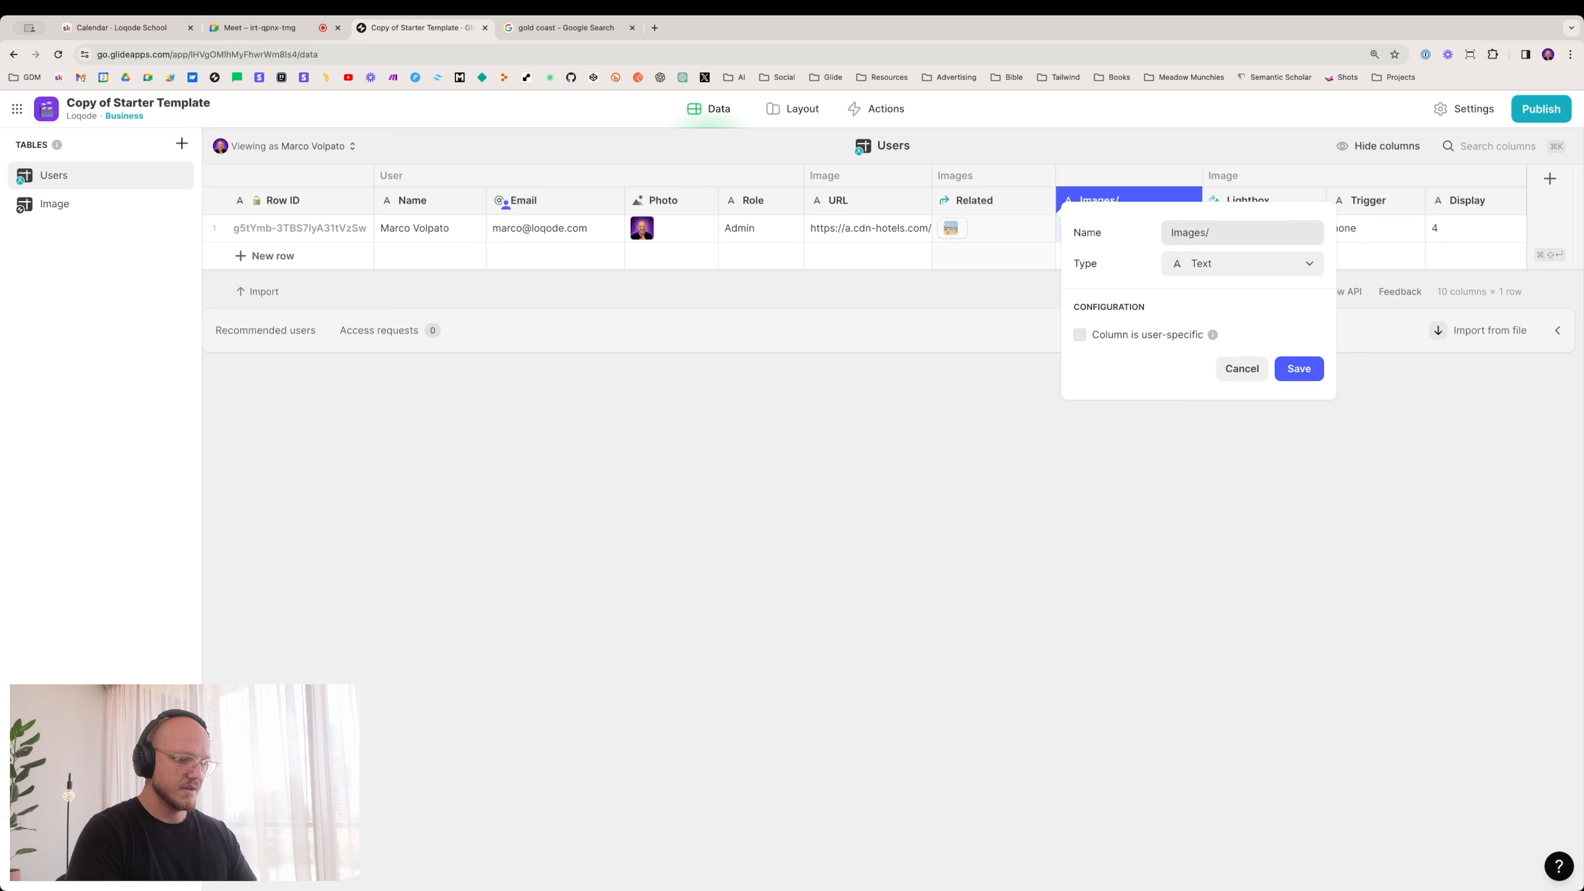
pyautogui.write('Url')
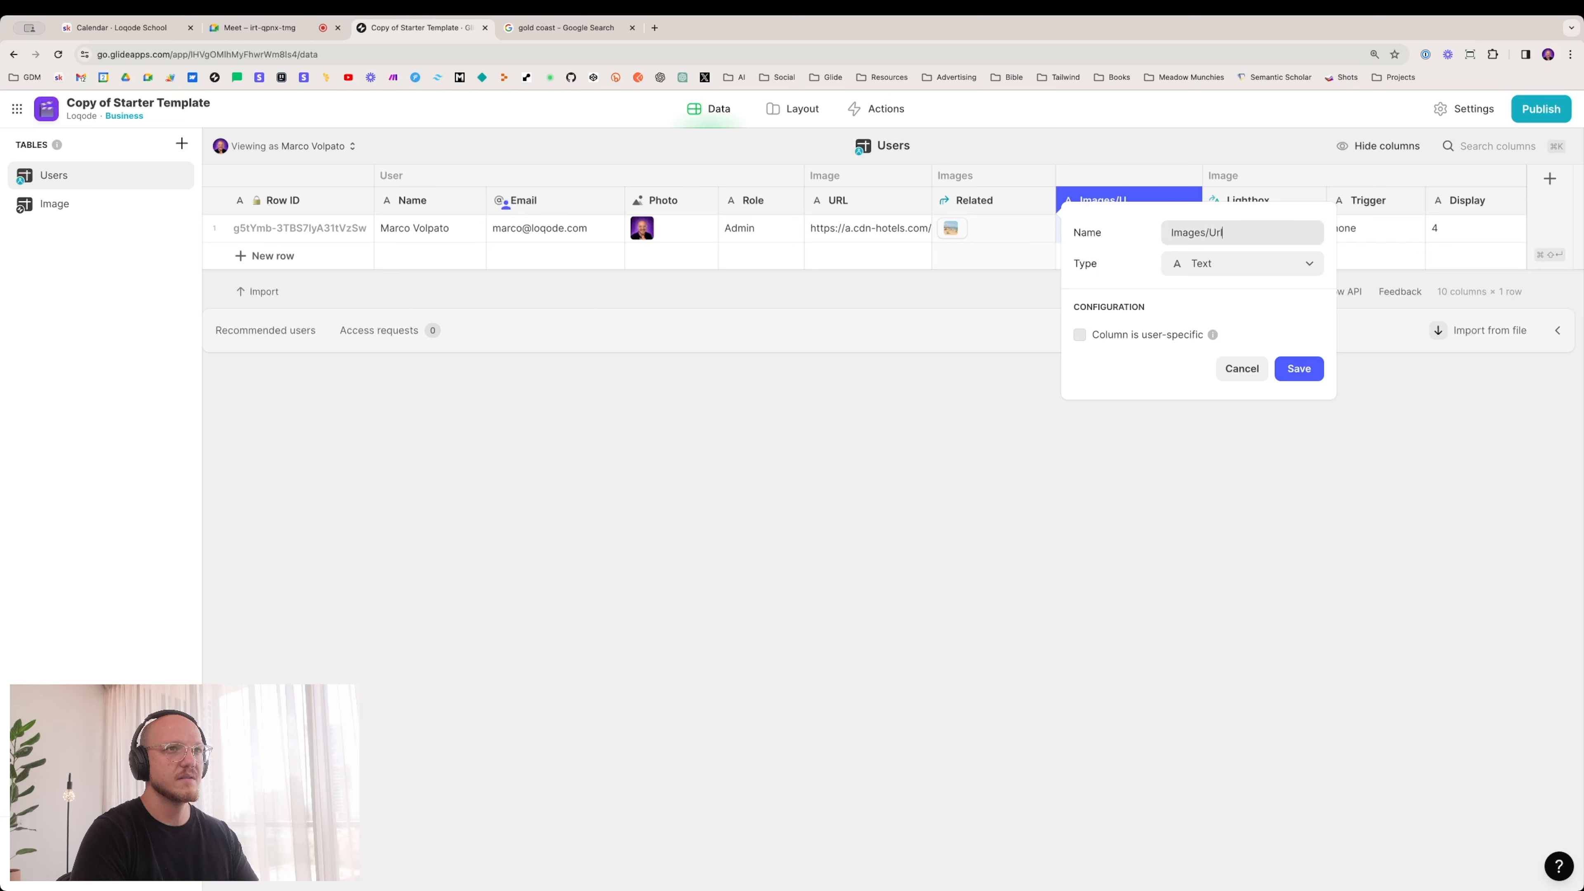
# Step: Make Images/Url a Lookup column that returns Image/Src through the Images/Related relation, and save it
pyautogui.click(1195, 261)
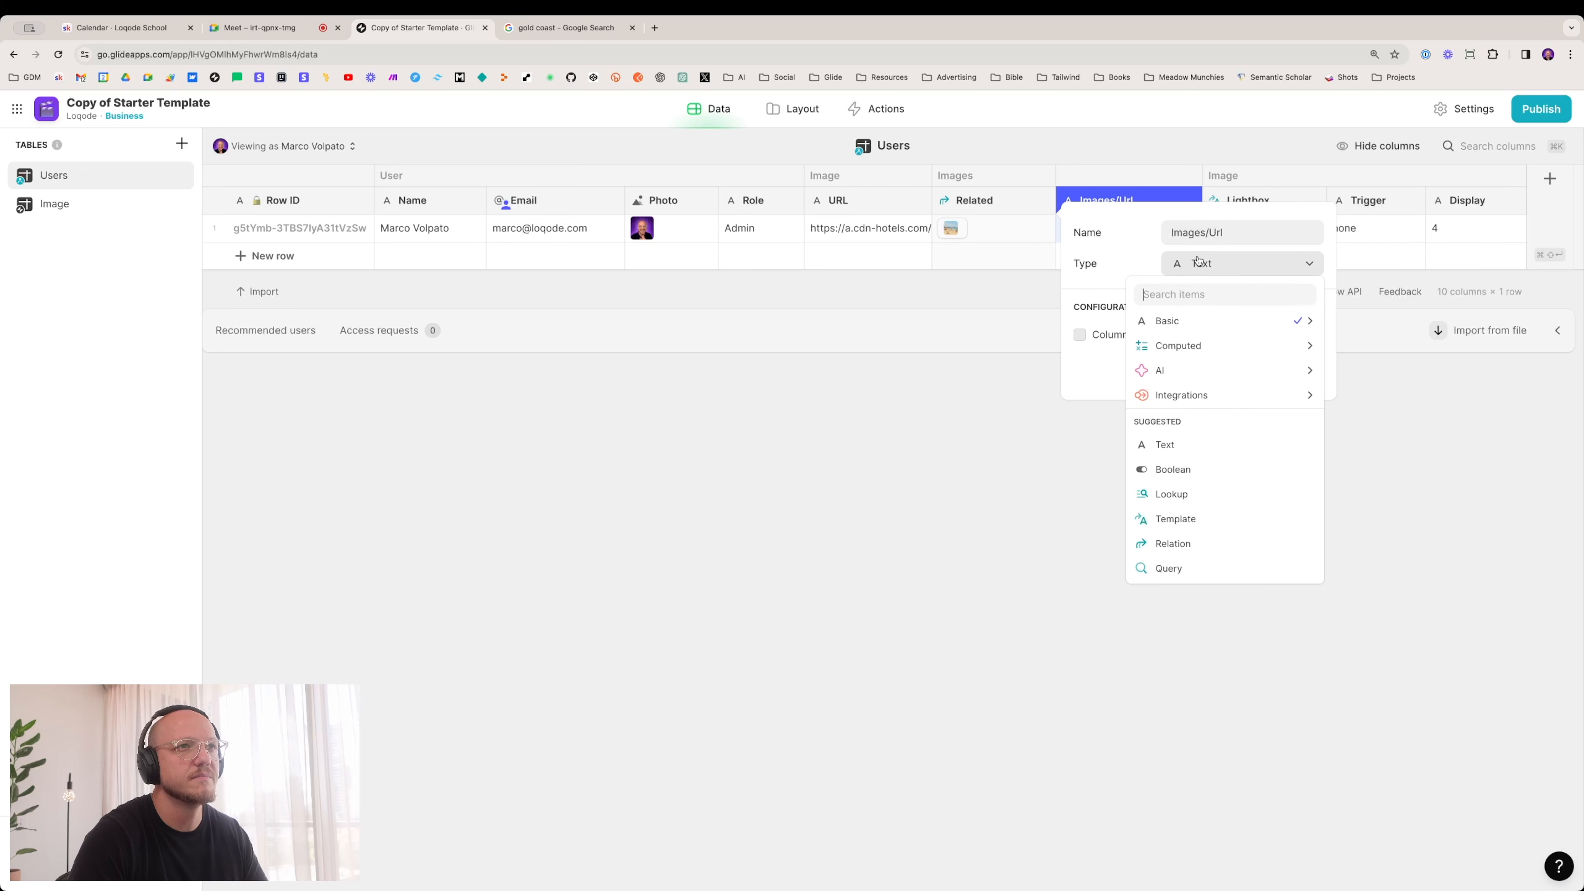
pyautogui.moveTo(1185, 347)
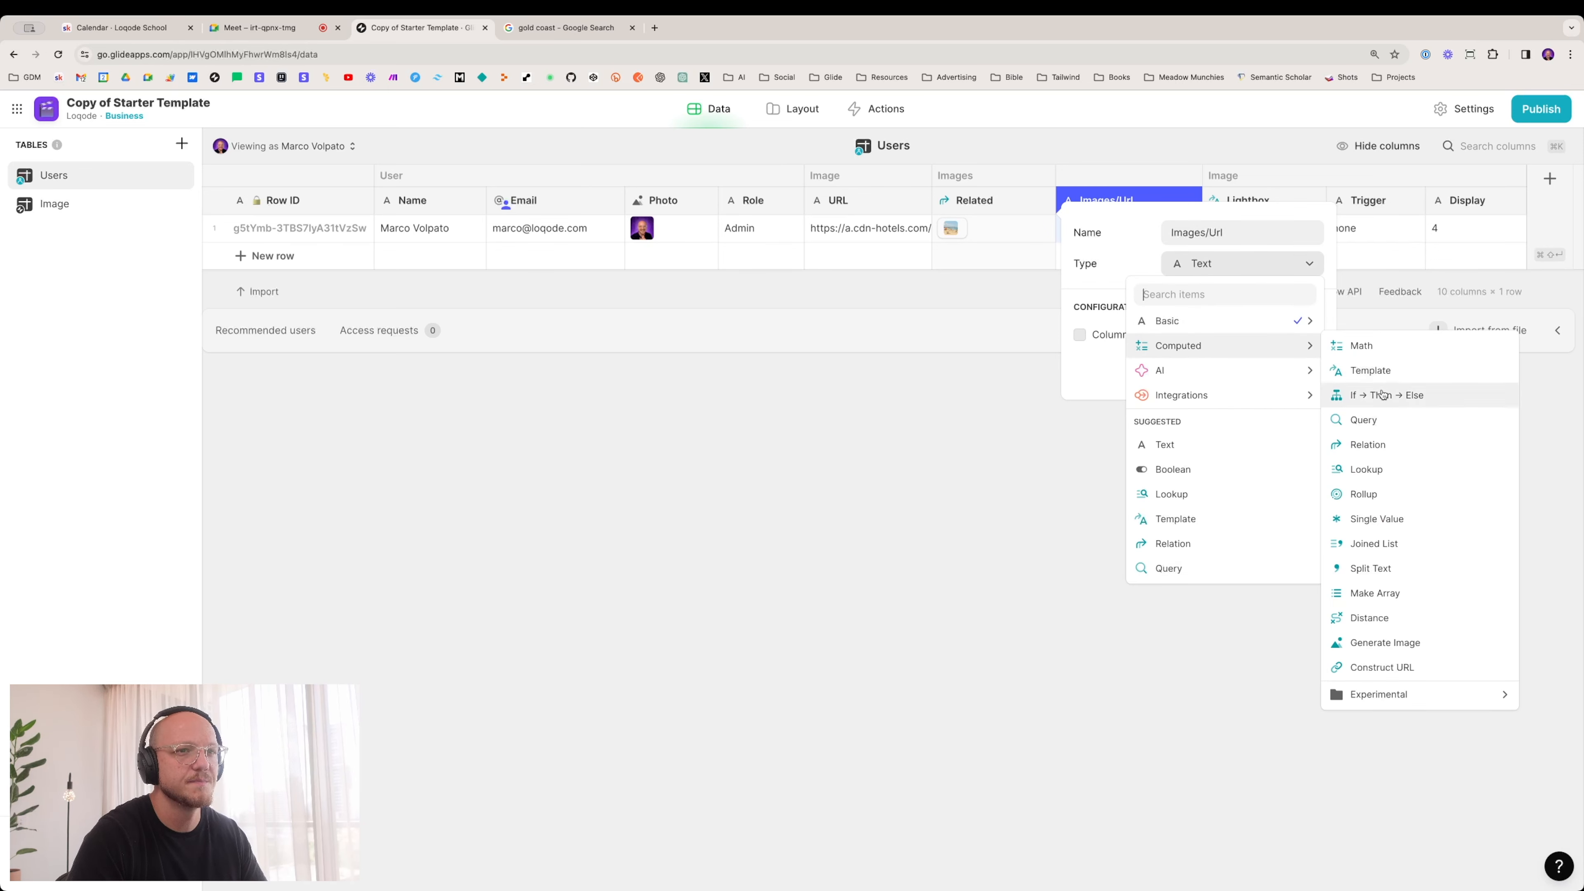
pyautogui.click(1375, 469)
pyautogui.click(1140, 353)
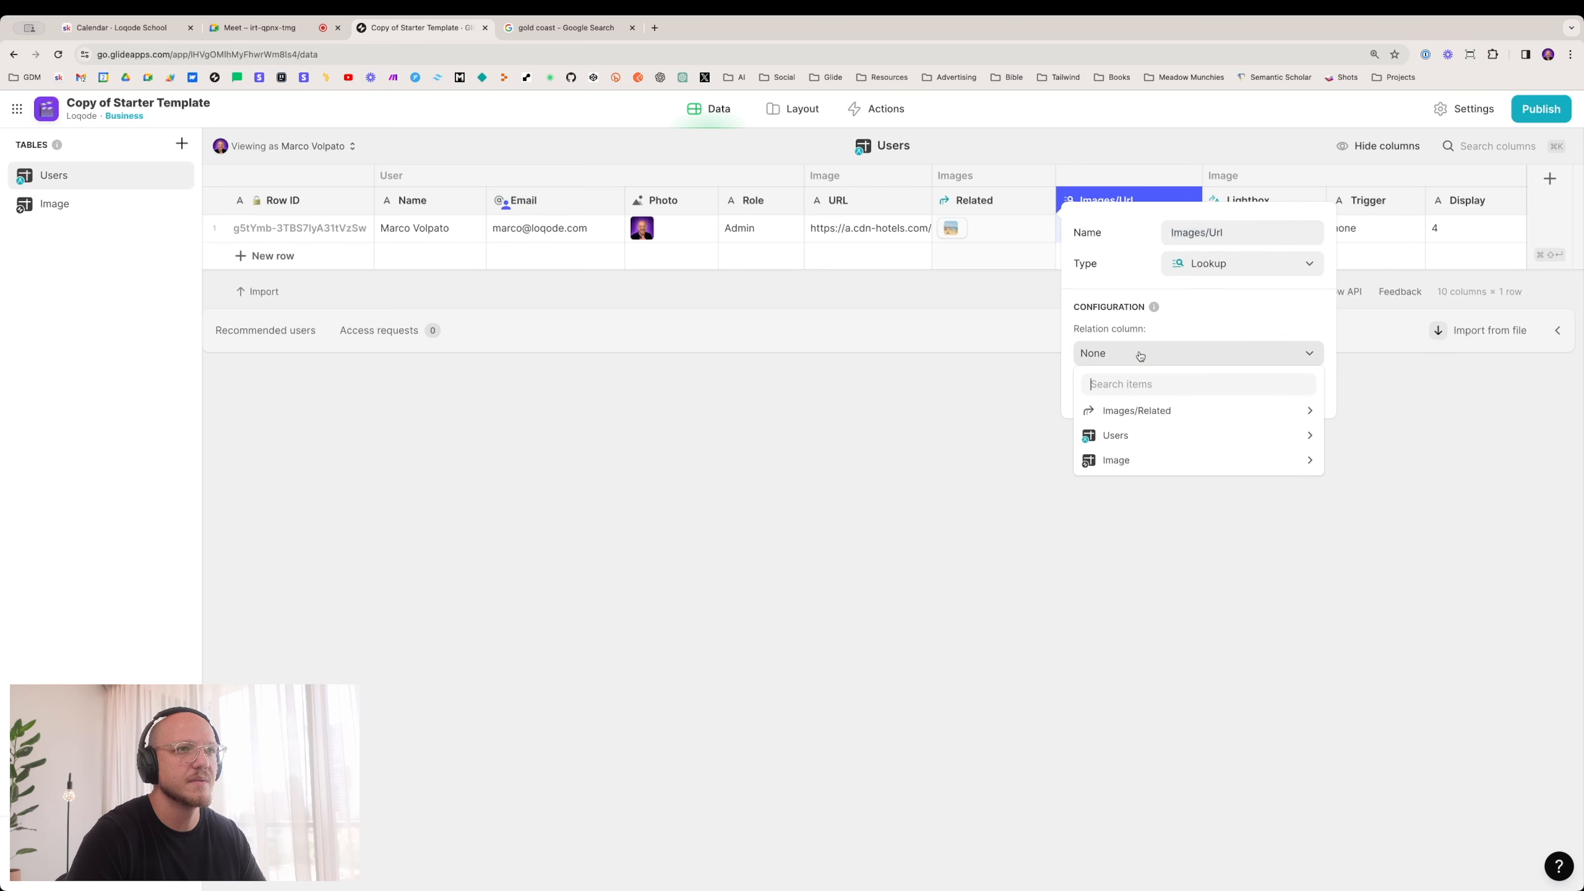
pyautogui.moveTo(1142, 411)
pyautogui.moveTo(1365, 435)
pyautogui.click(1245, 431)
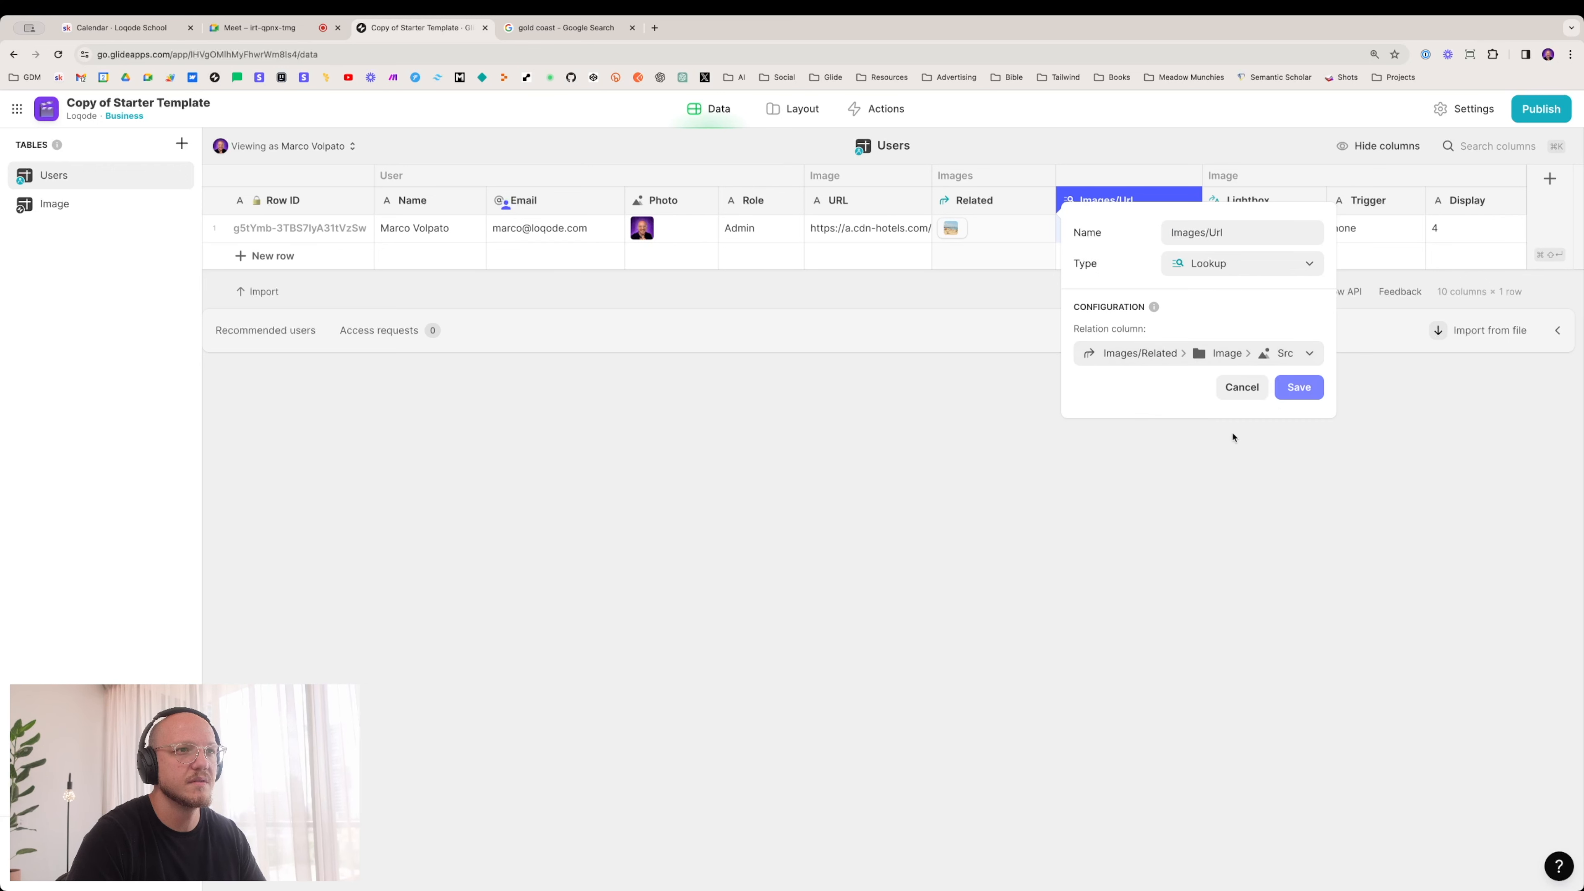
pyautogui.click(1298, 386)
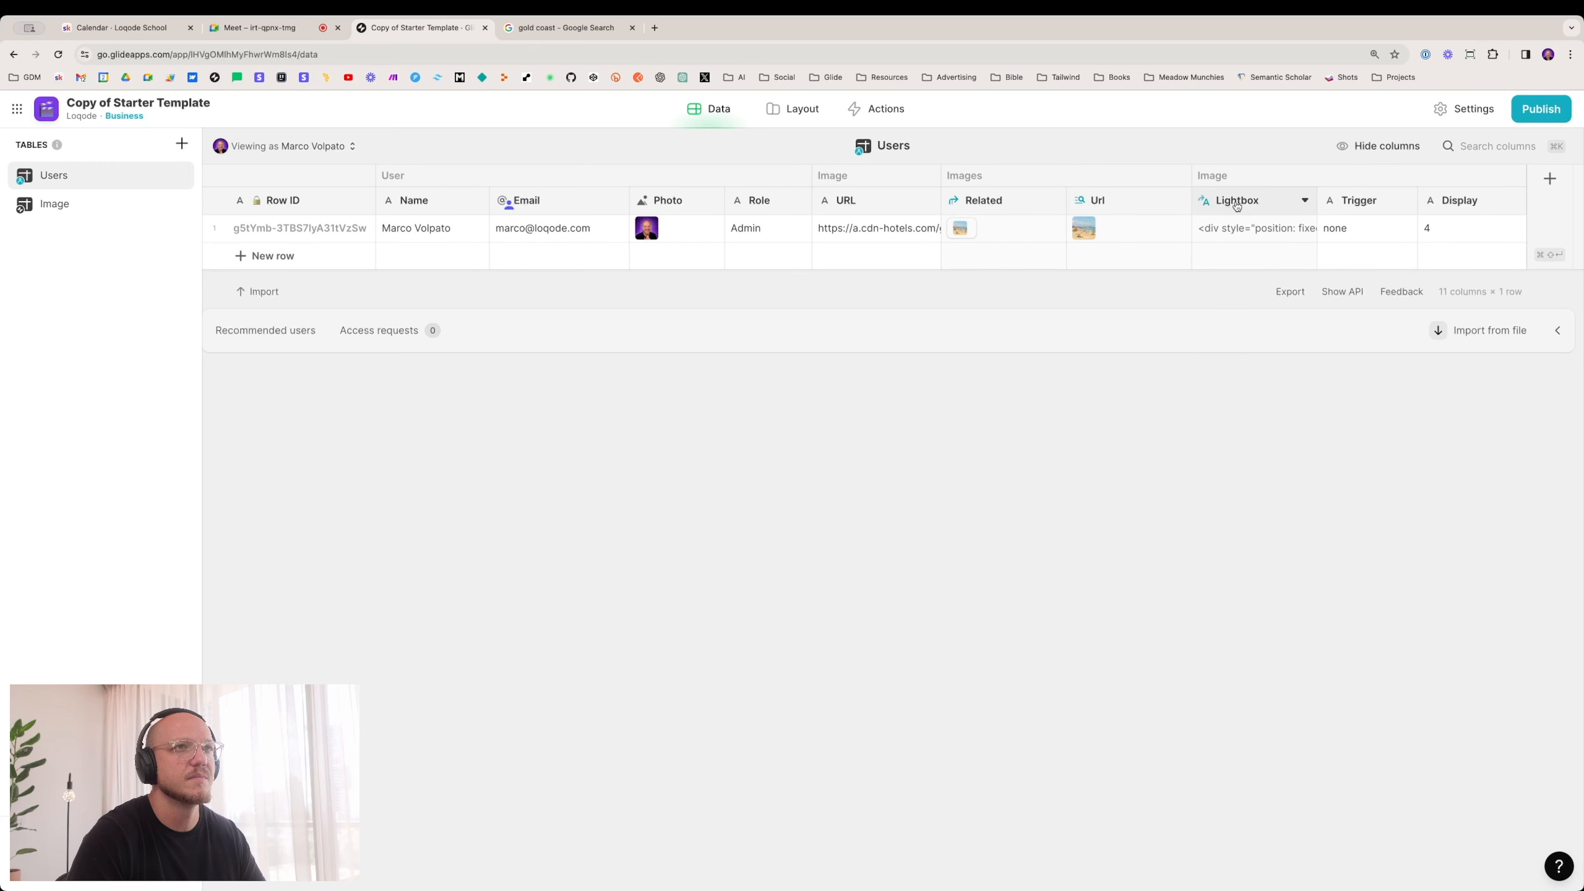
# Step: Delete the Image/URL text column from the Users table
pyautogui.click(928, 202)
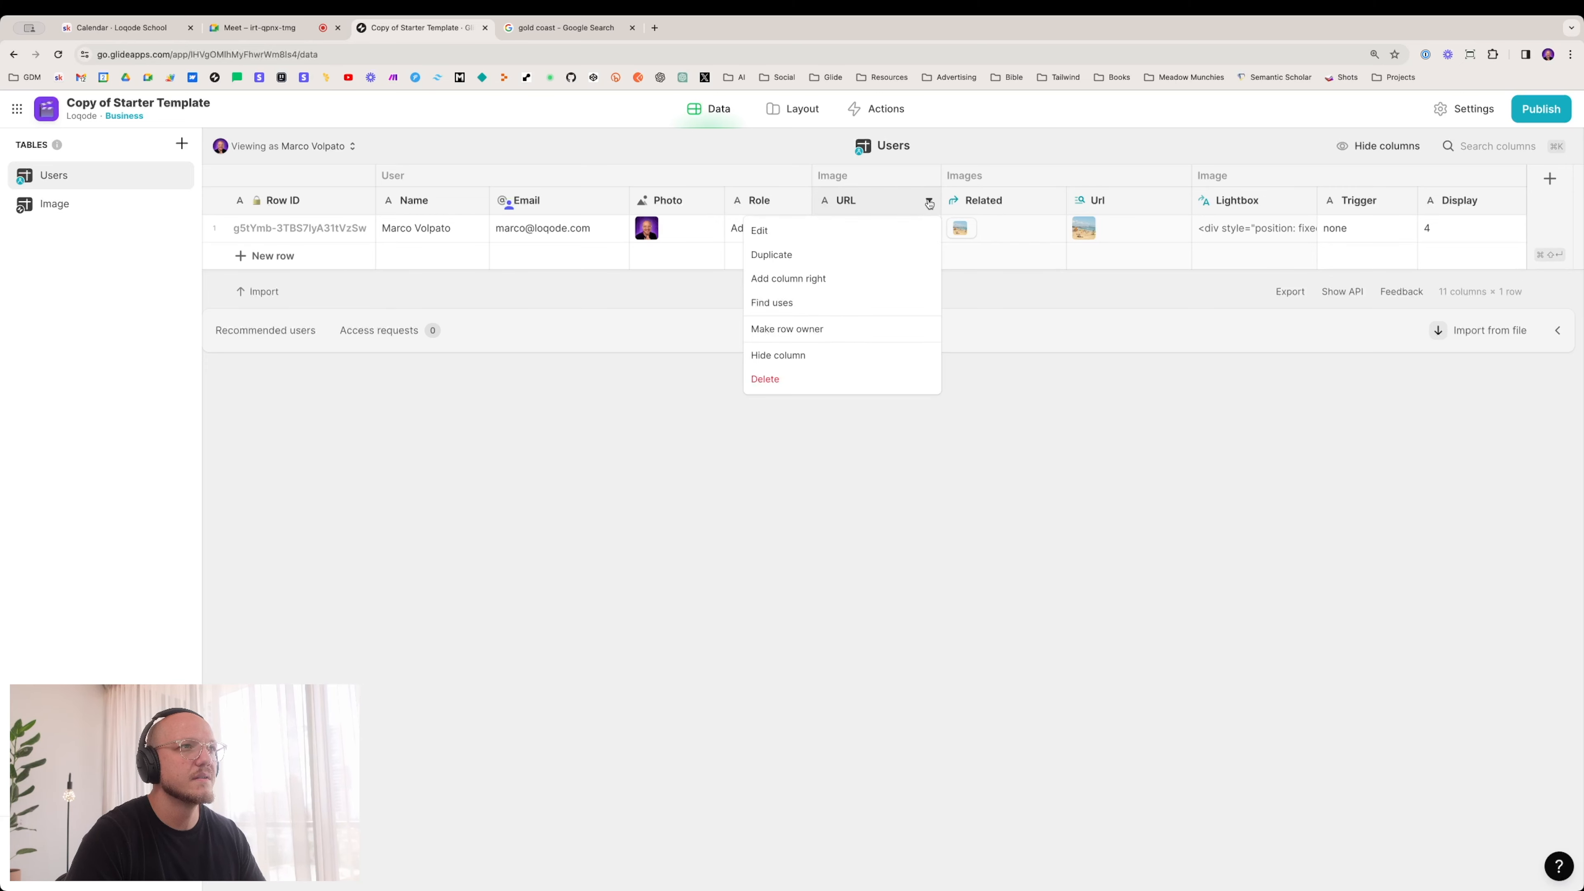
pyautogui.click(860, 379)
pyautogui.click(915, 544)
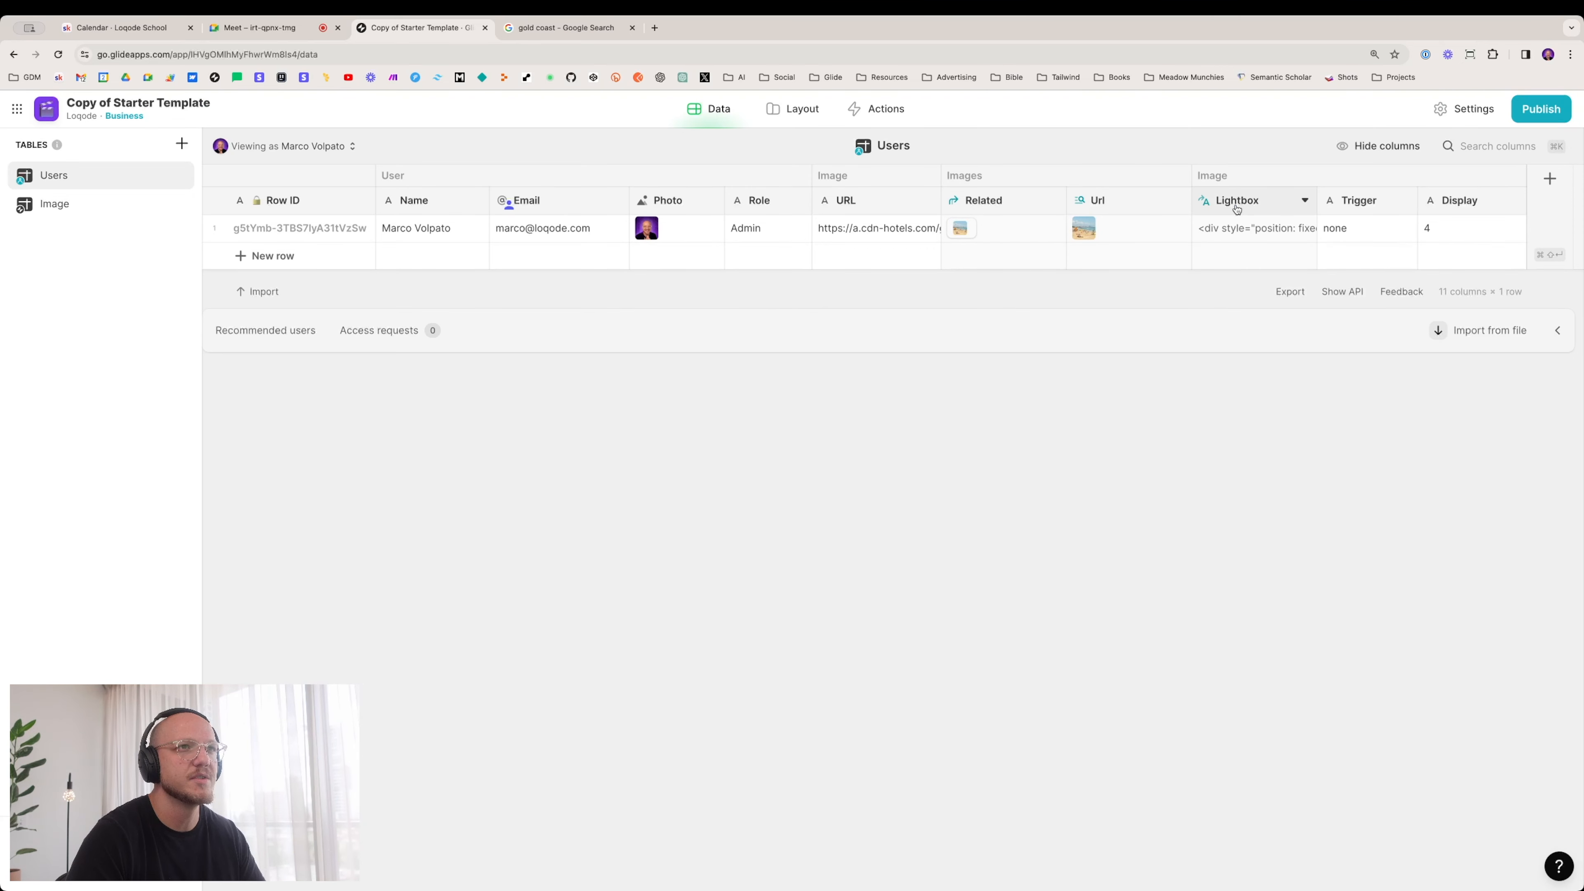
# Step: Set the {{image}} replacement in the Image/Lightbox template to Images/Url, save it, and select the Lightbox cell
pyautogui.click(1201, 201)
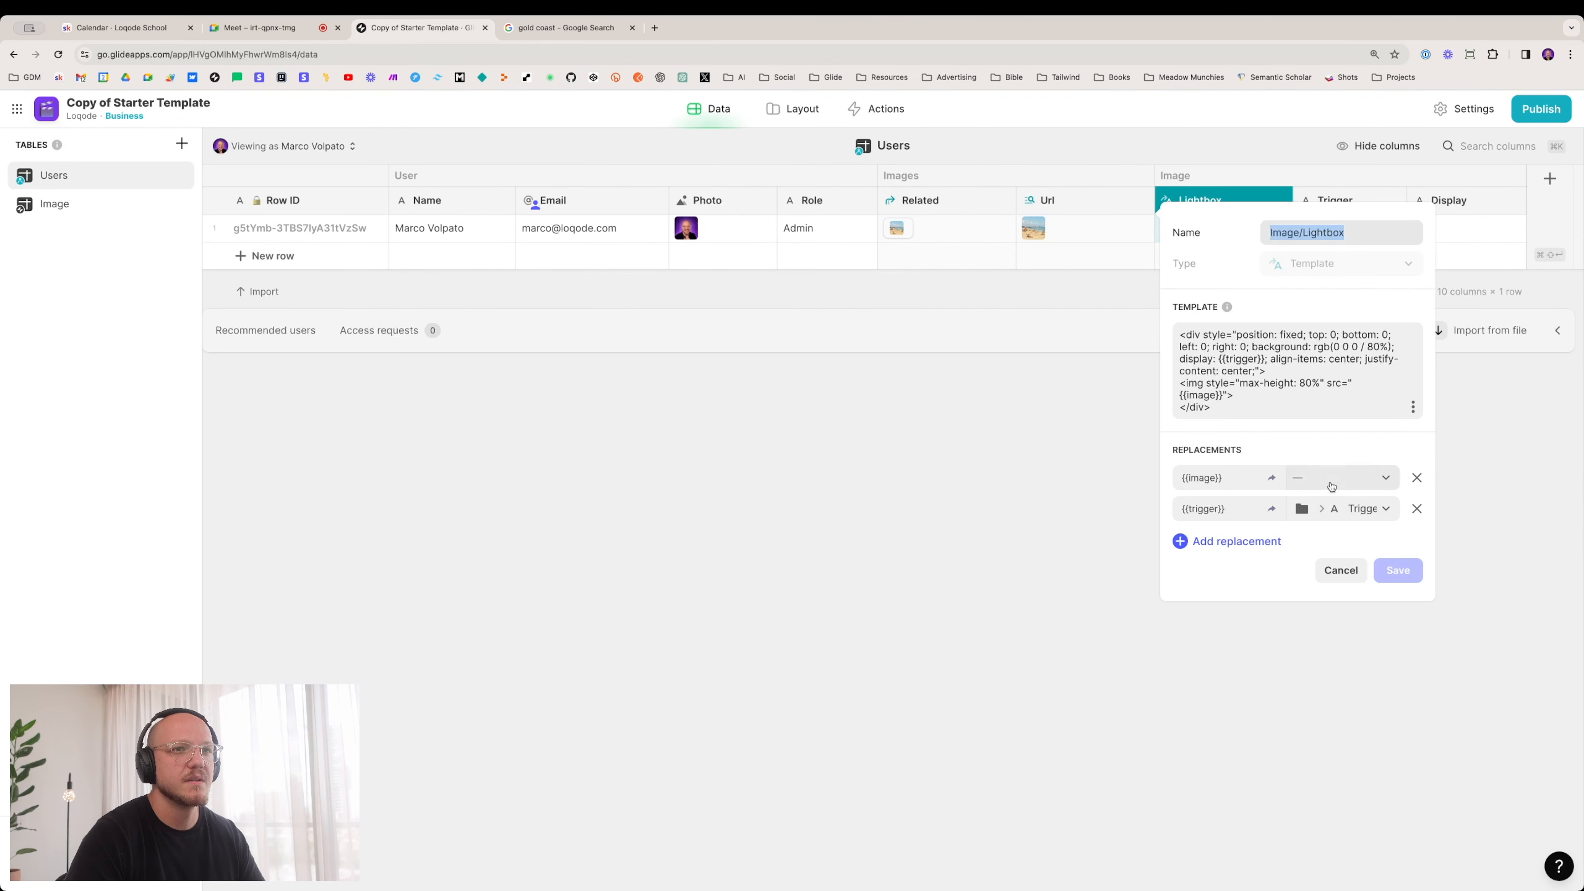
pyautogui.click(1330, 481)
pyautogui.moveTo(1283, 739)
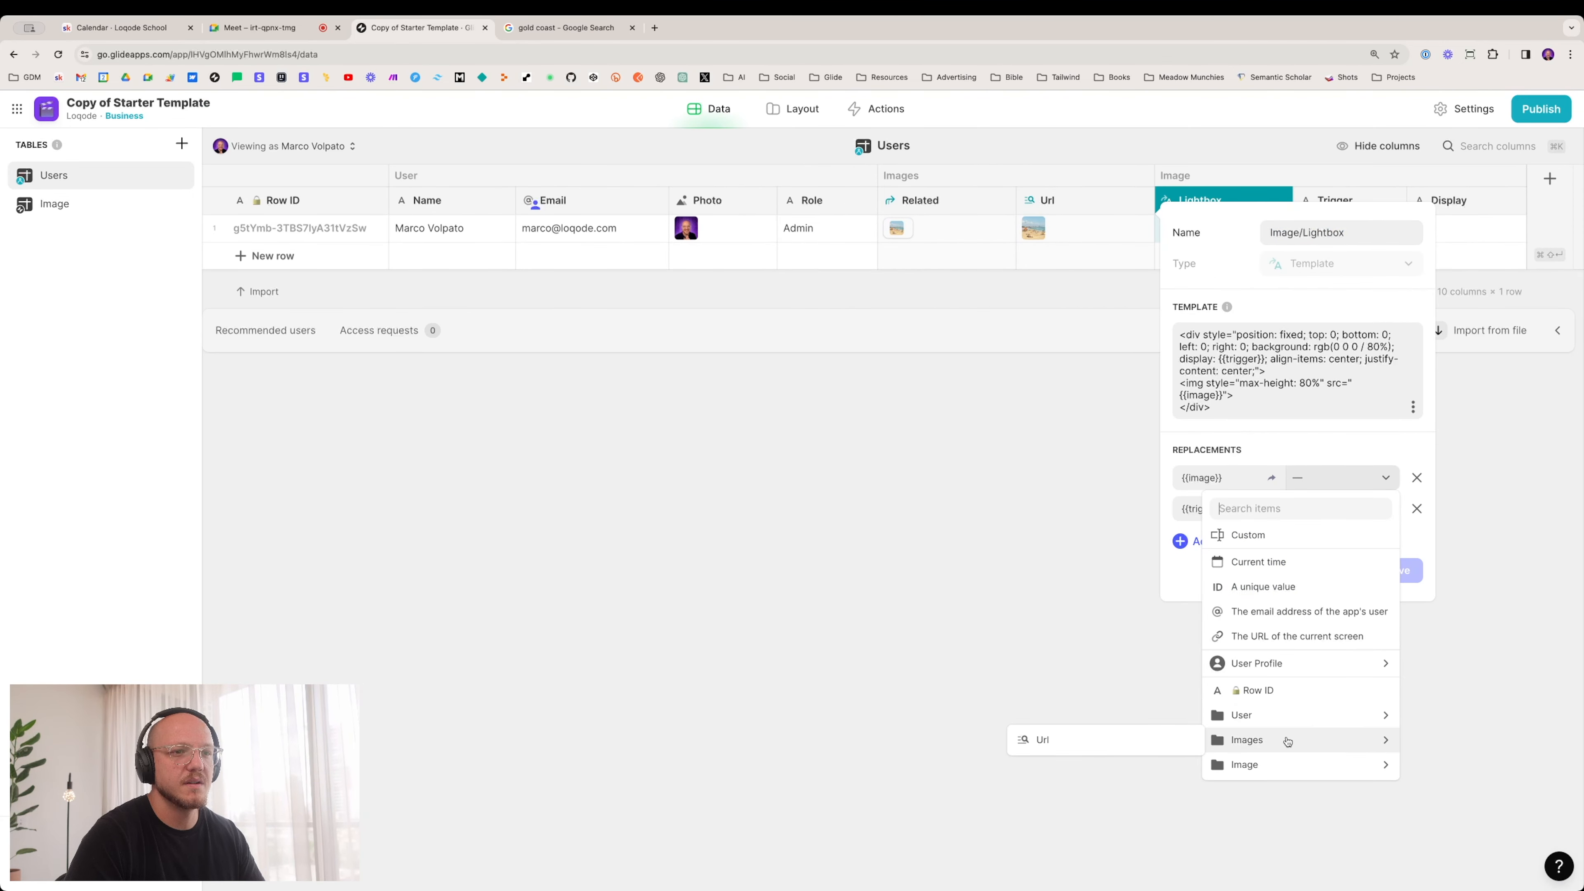
pyautogui.click(1097, 752)
pyautogui.click(1397, 570)
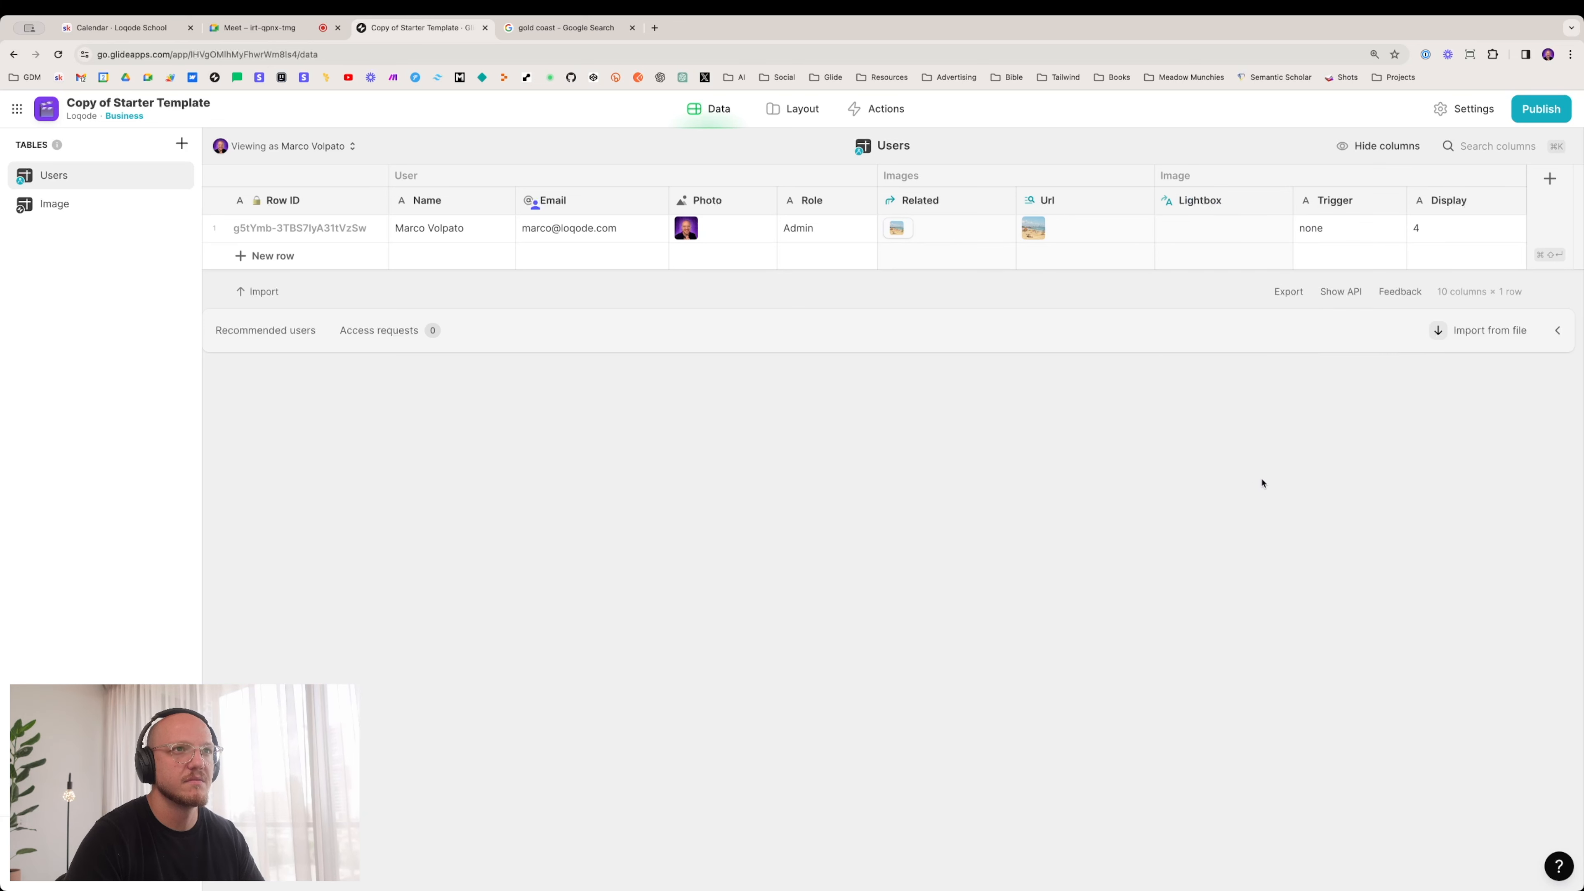
pyautogui.click(1213, 231)
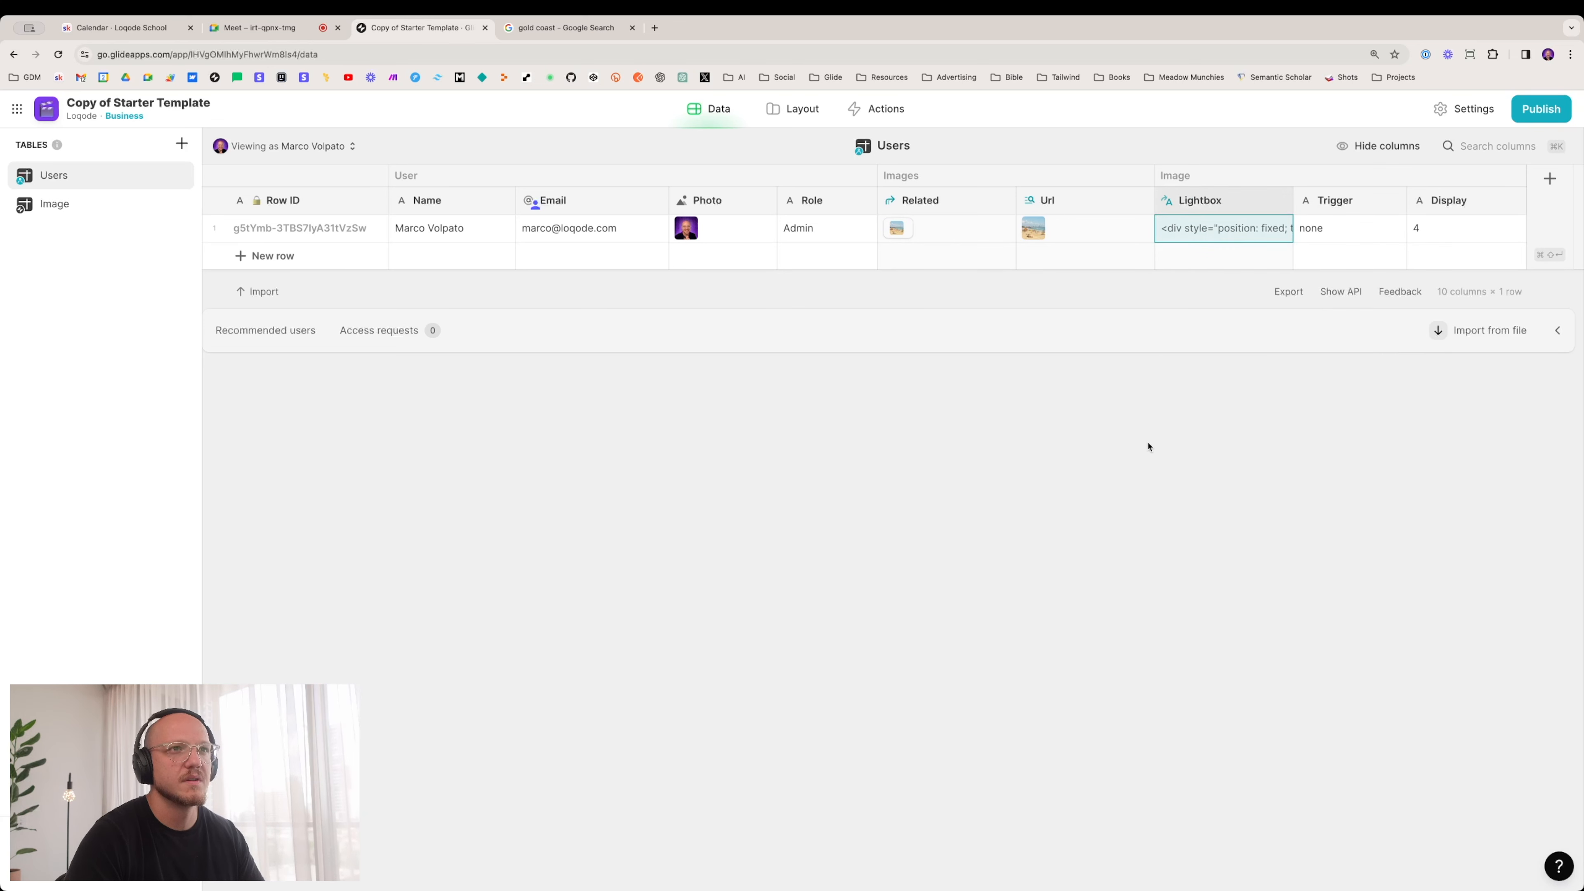
# Step: Set the user's Display value to 2, 3 and 1 in turn to test the image lookup
pyautogui.click(1457, 232)
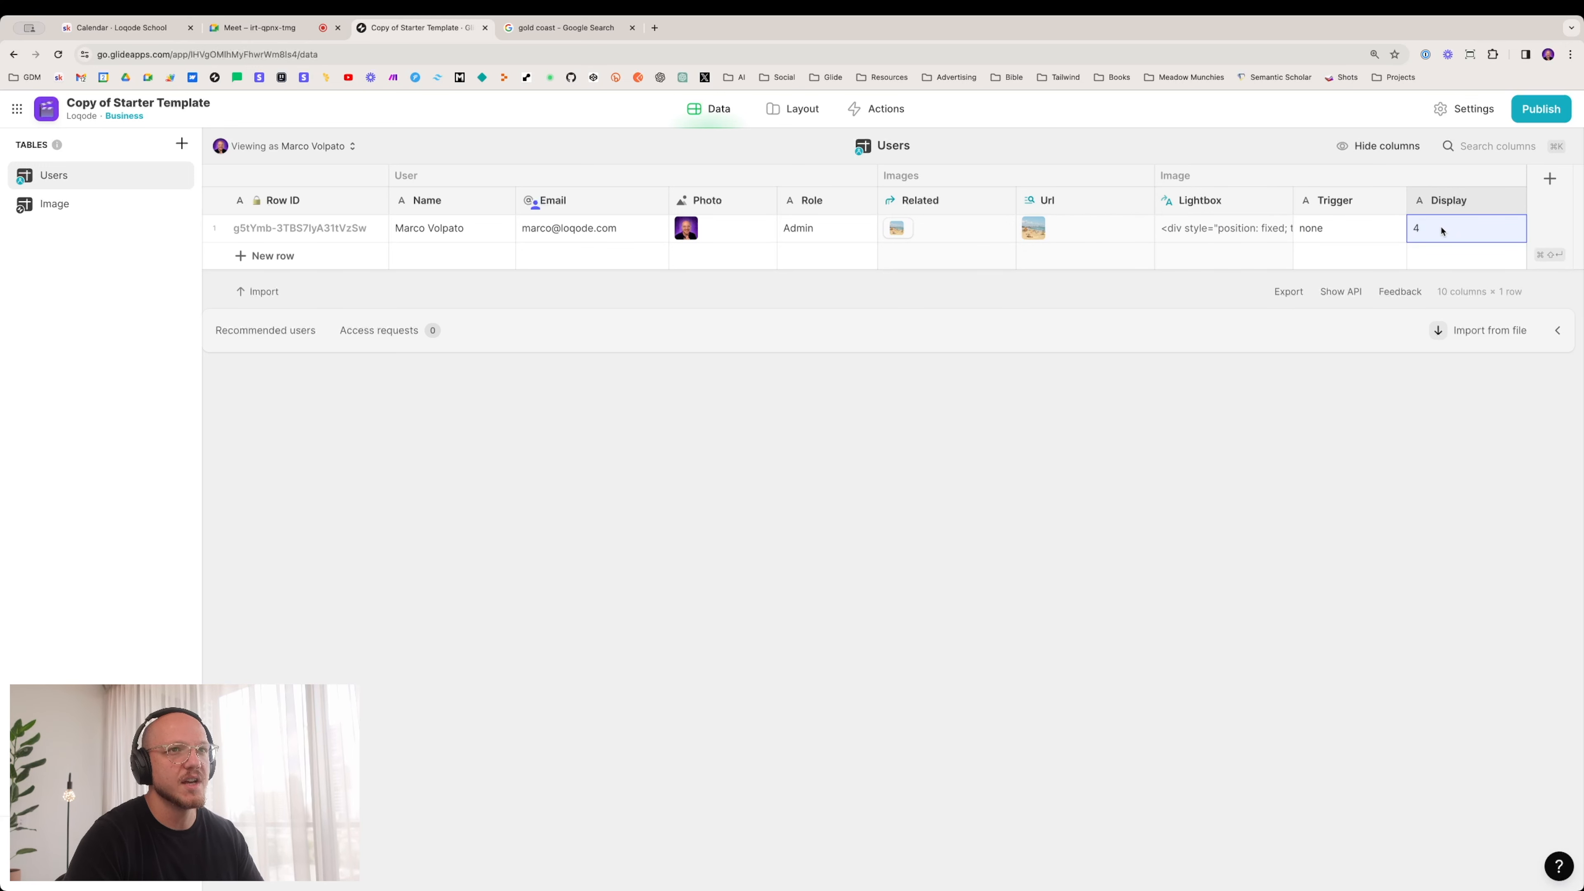
pyautogui.write('2')
pyautogui.press('Return')
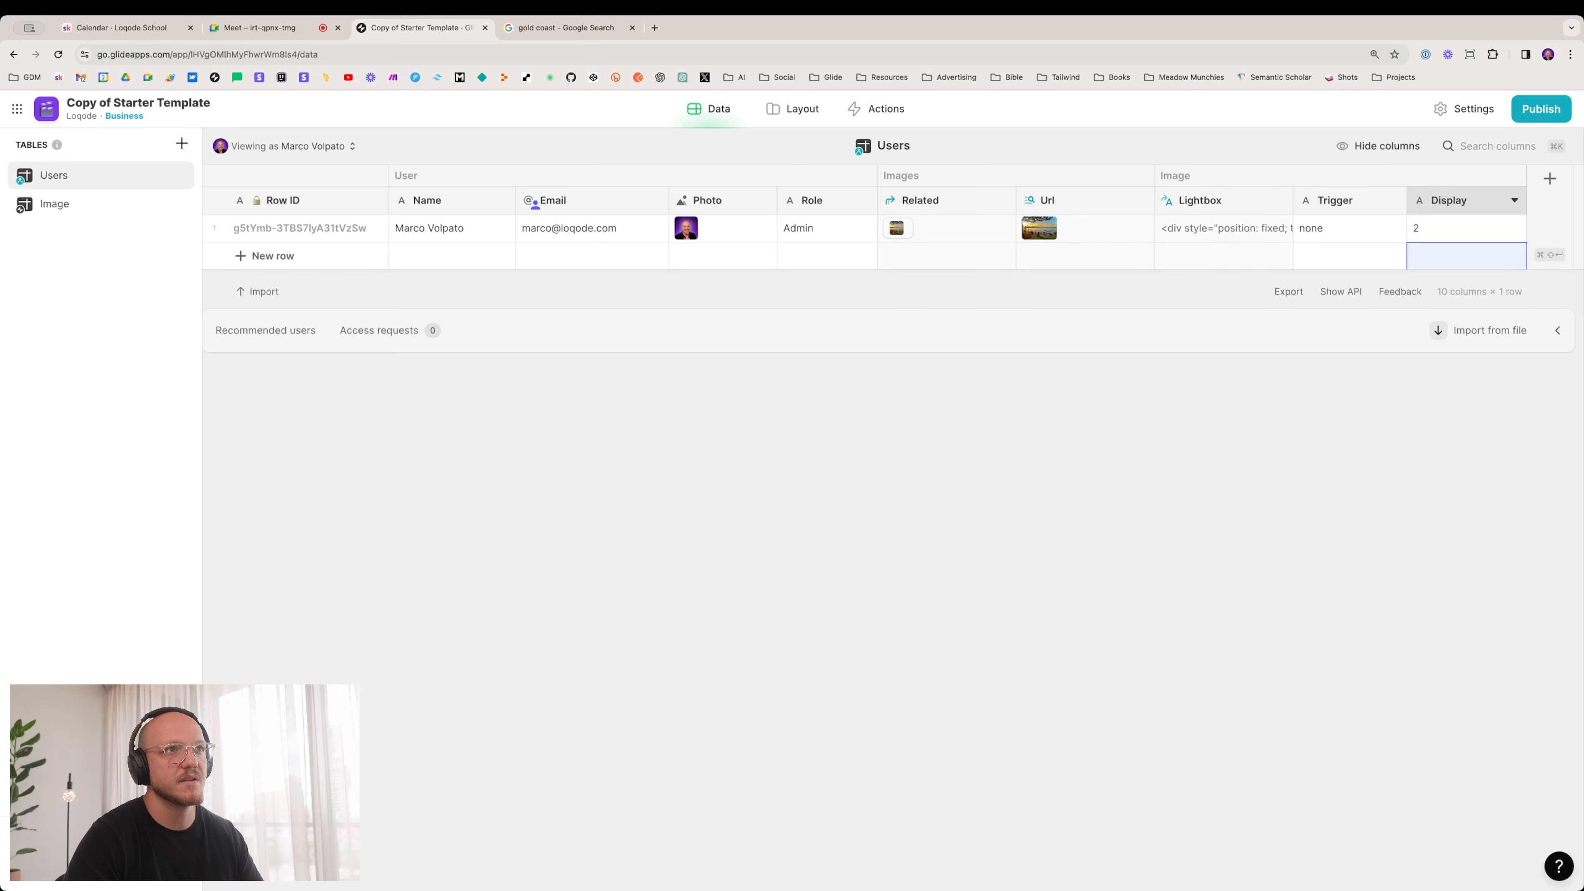
pyautogui.click(1482, 227)
pyautogui.write('3')
pyautogui.press('Return')
pyautogui.click(1463, 226)
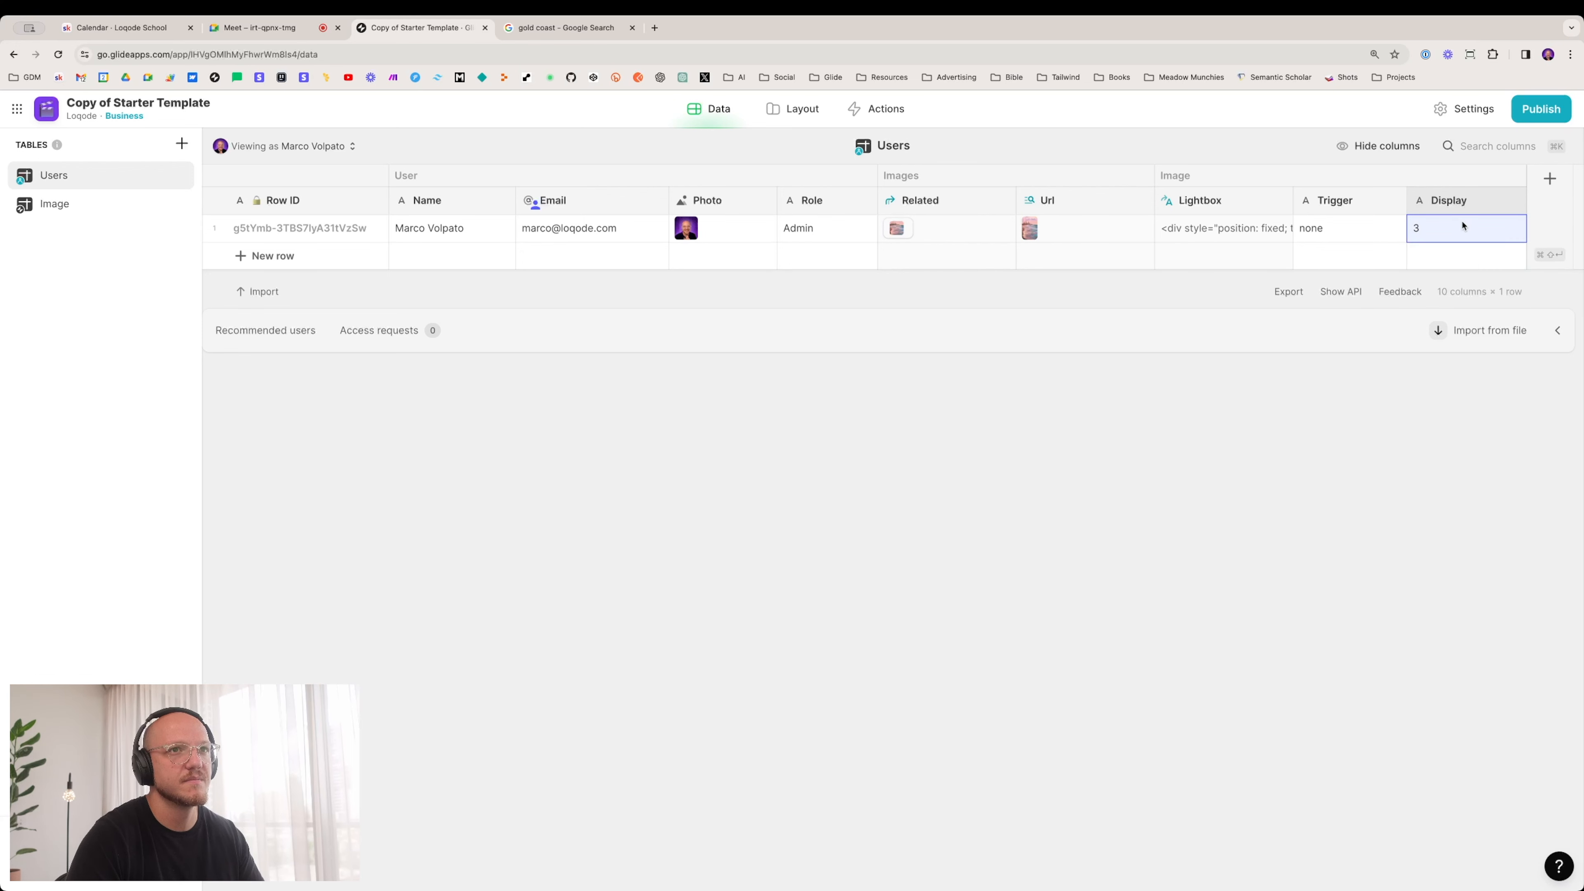
pyautogui.write('1')
pyautogui.press('Return')
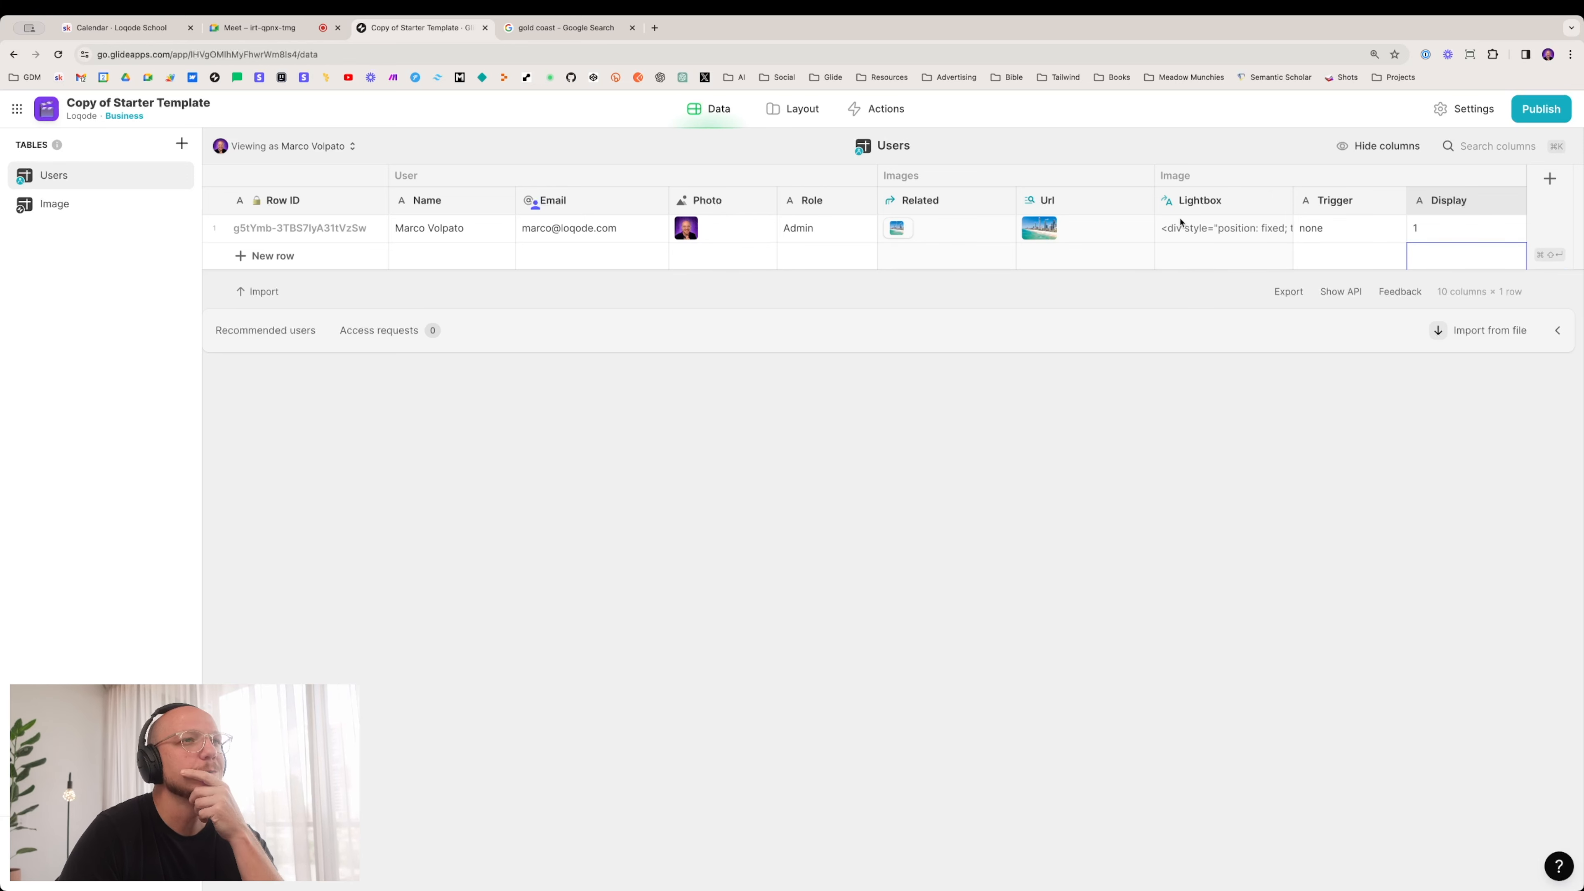
# Step: Narrow the Url and Lightbox columns in the Users table
pyautogui.moveTo(1154, 202); pyautogui.dragTo(1121, 199)
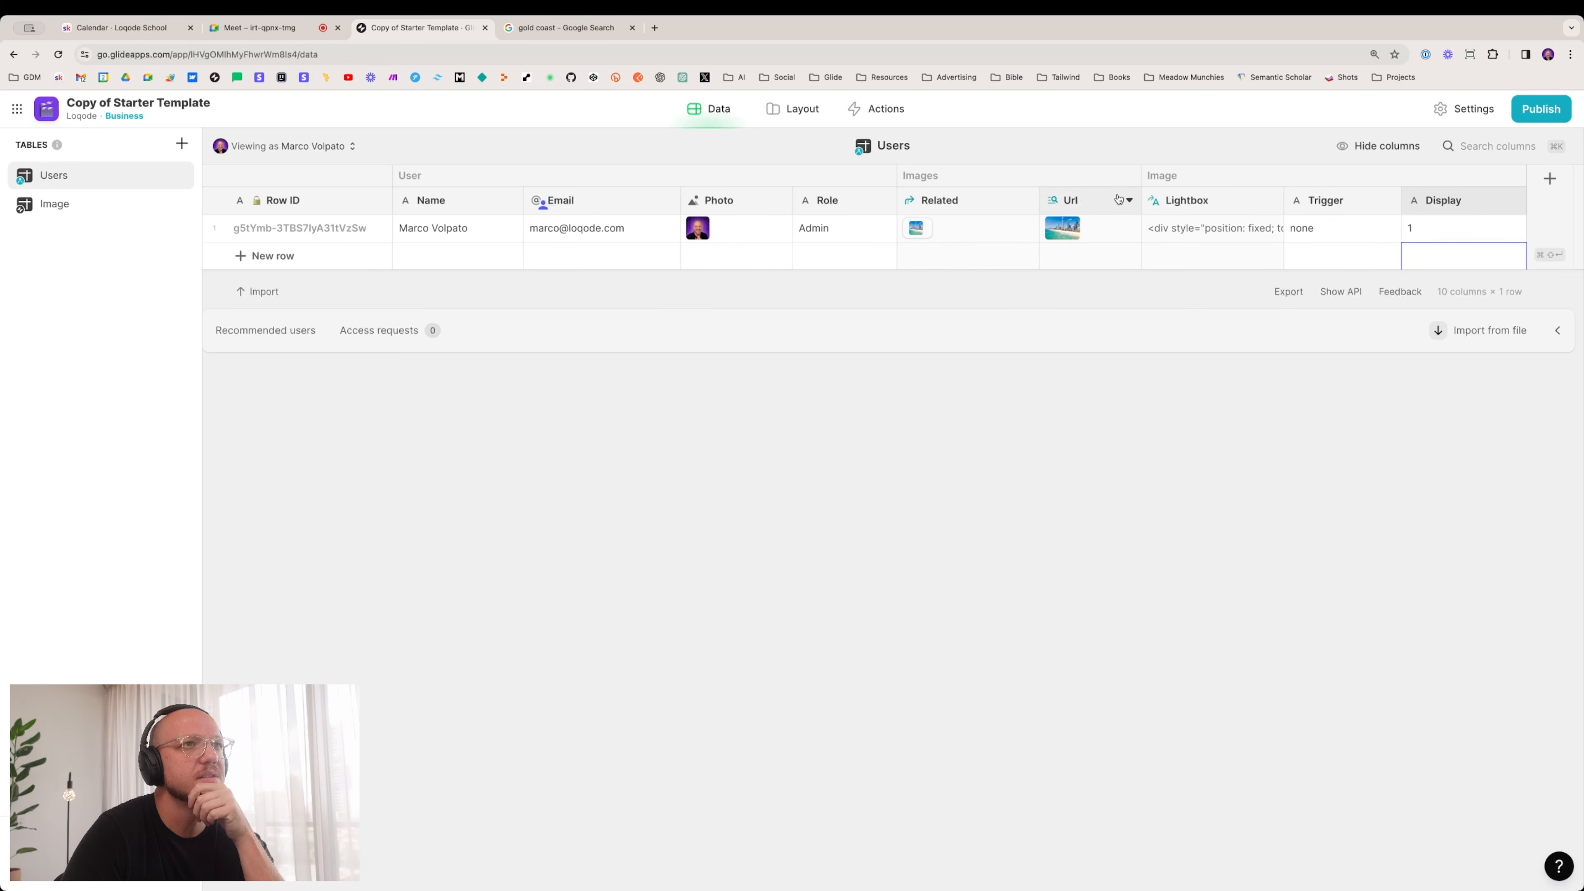
pyautogui.moveTo(1286, 200); pyautogui.dragTo(1252, 196)
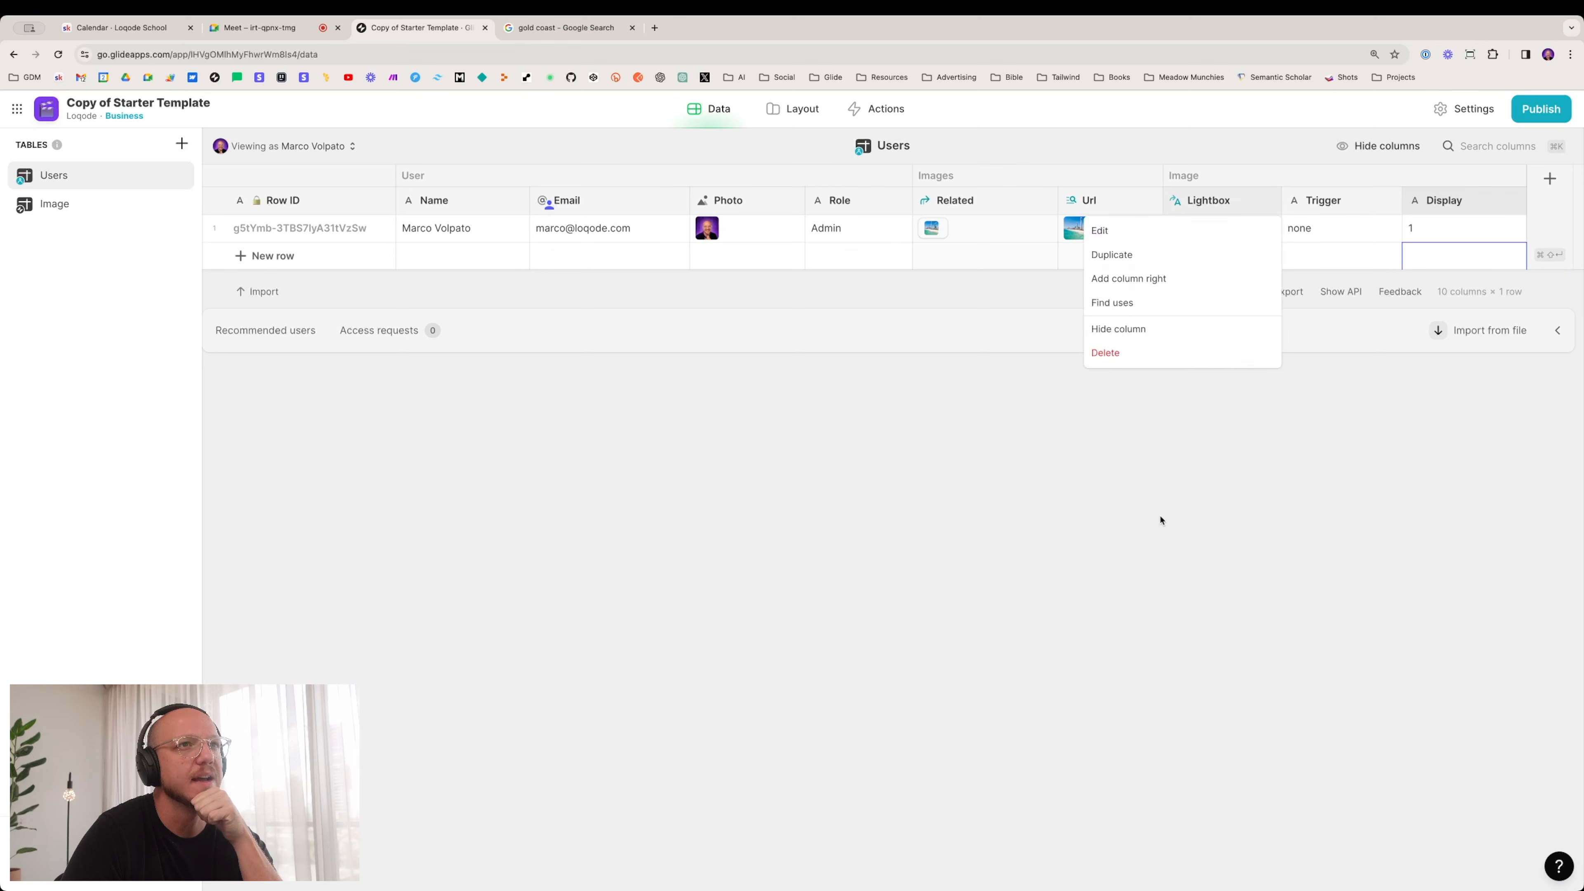
pyautogui.click(1124, 553)
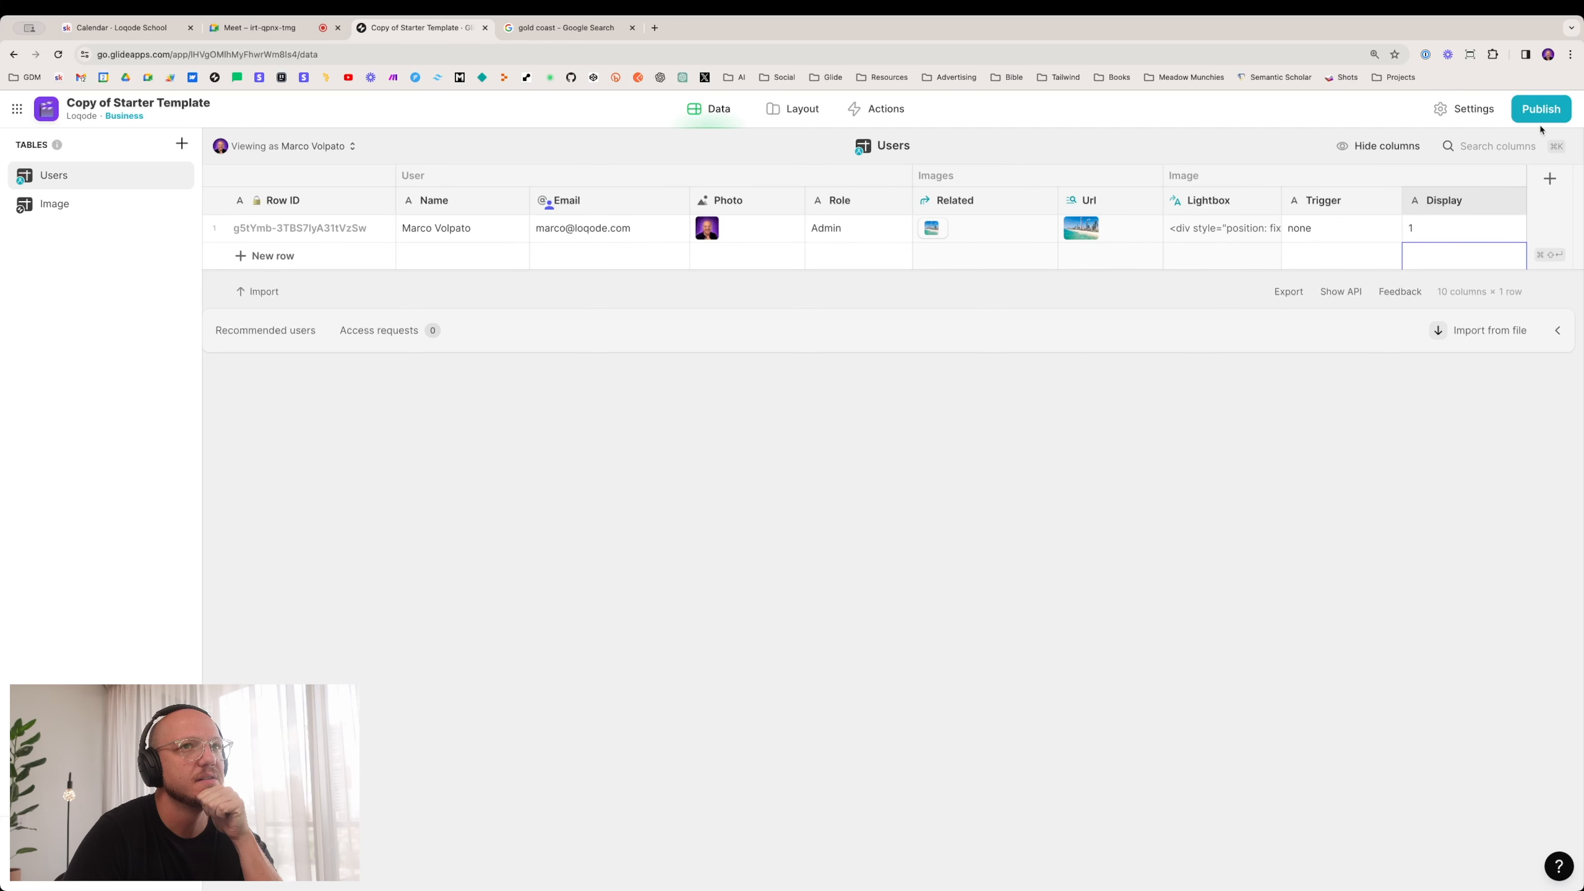
pyautogui.click(1552, 199)
pyautogui.write('Ima')
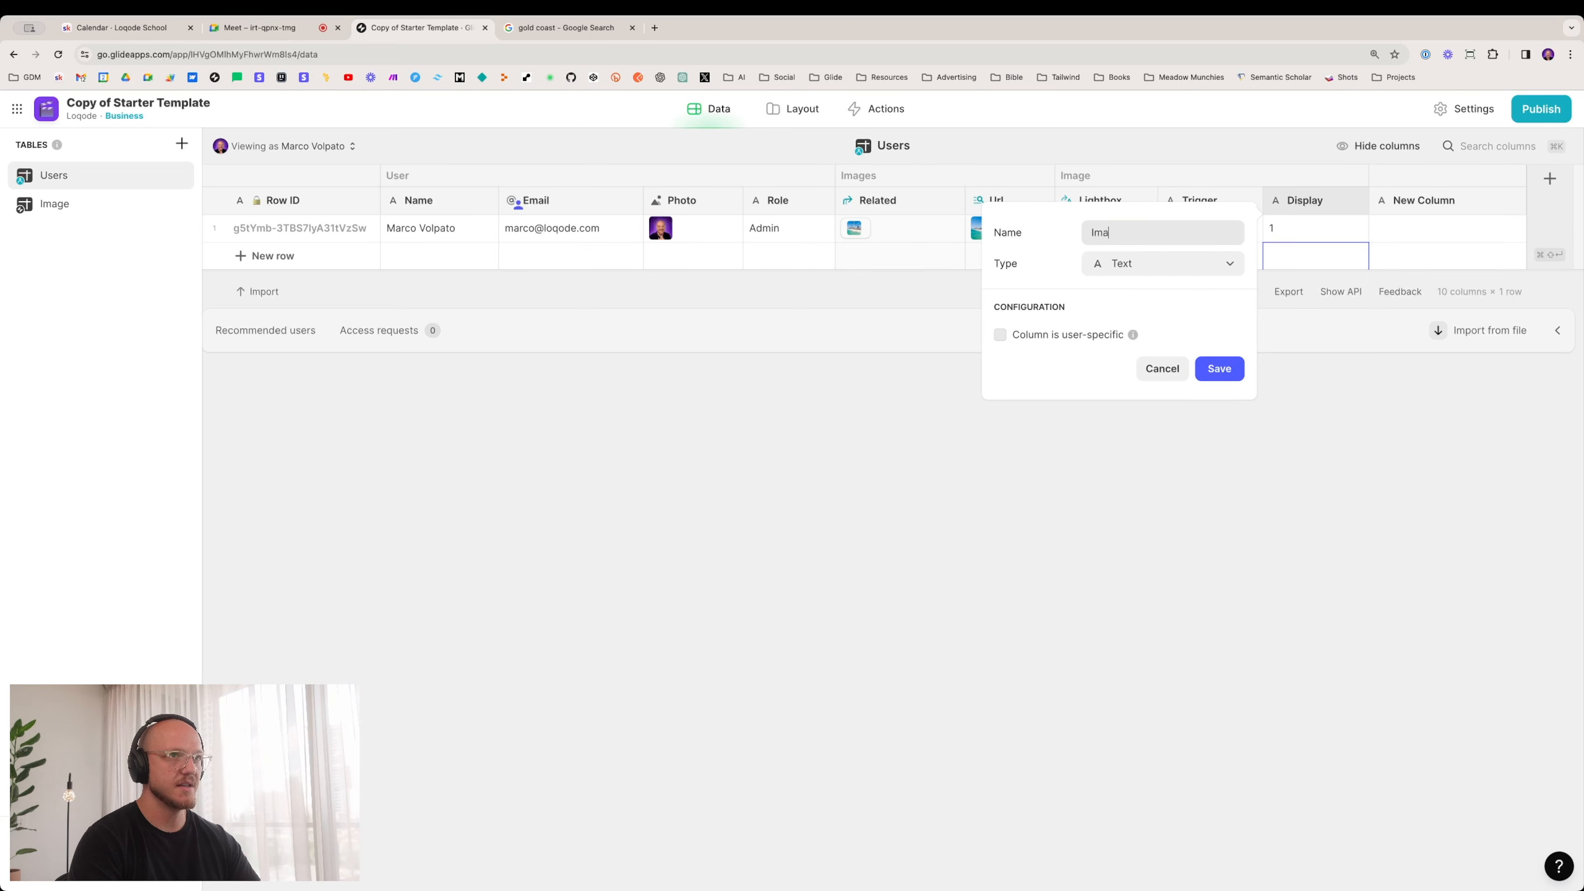
pyautogui.write('ge/Previous')
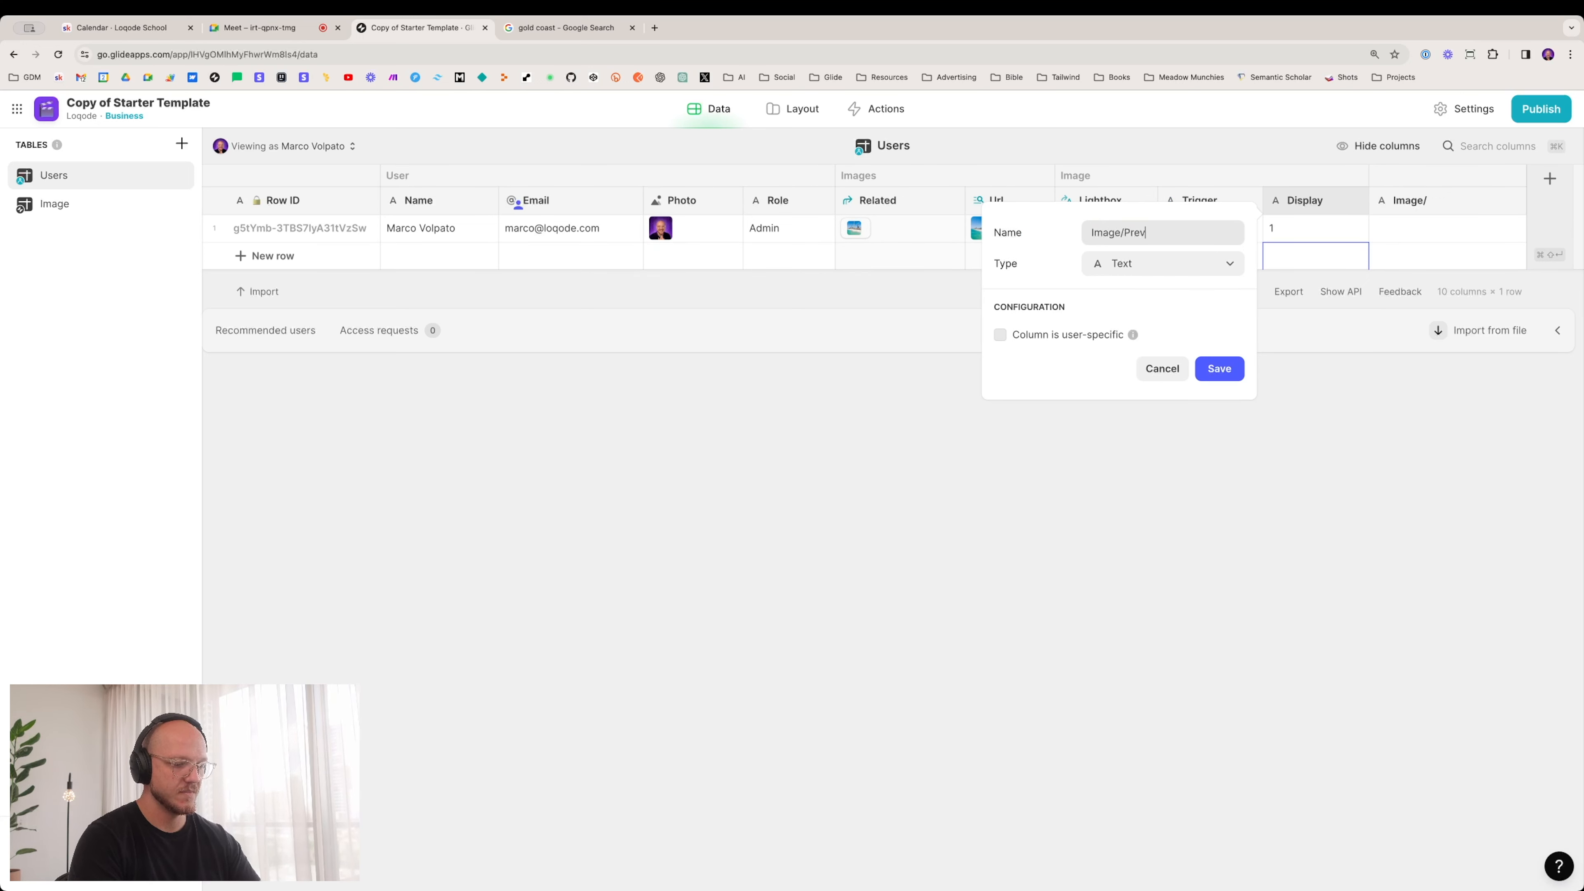
pyautogui.click(1164, 263)
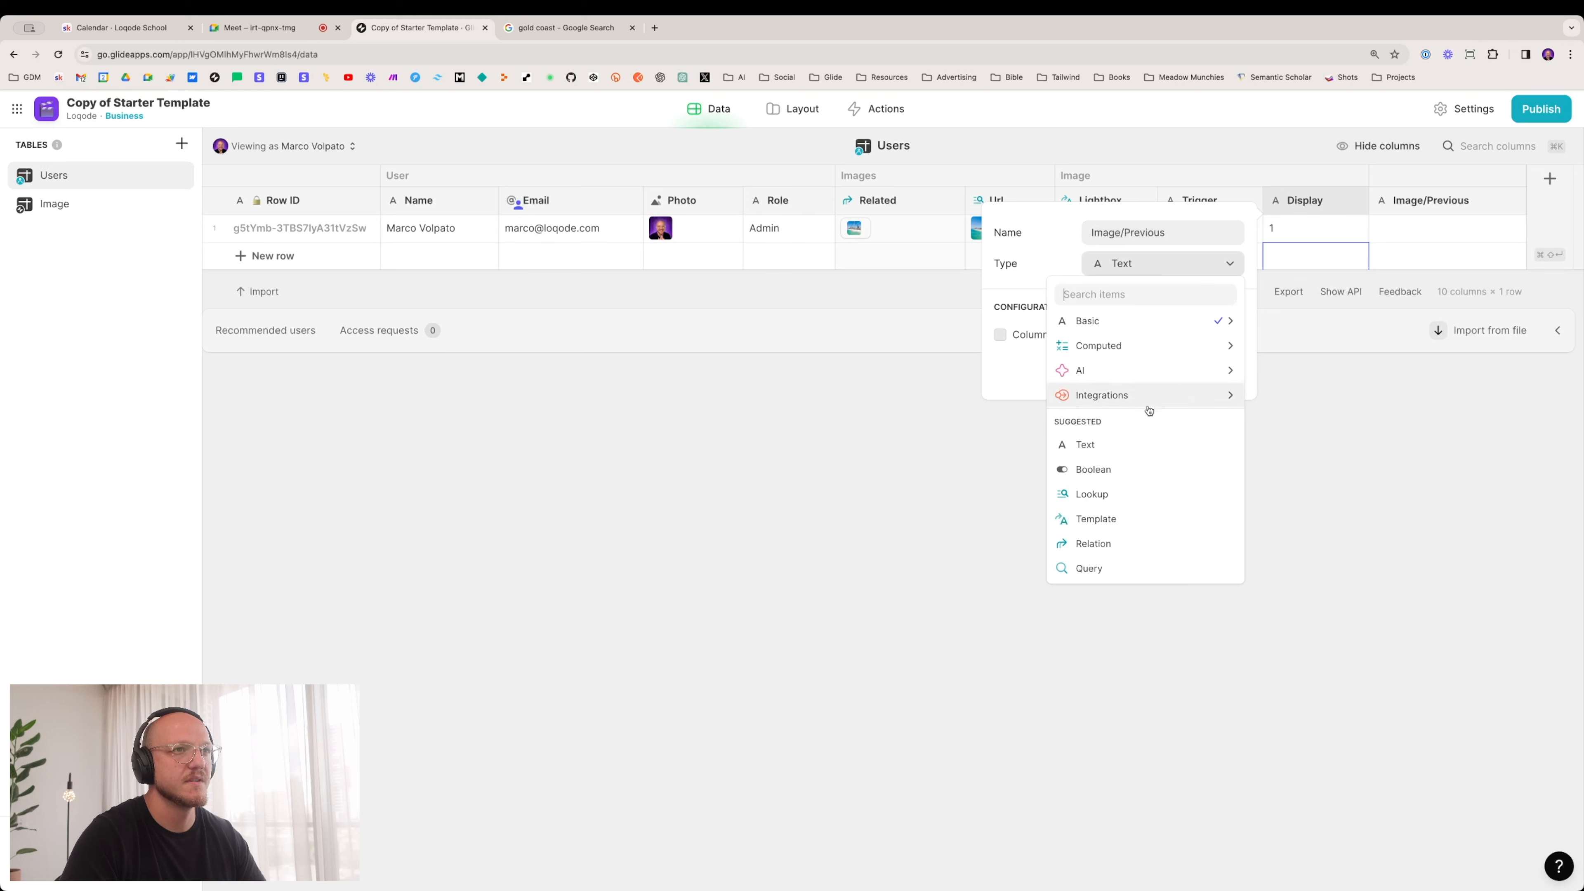
pyautogui.click(1110, 521)
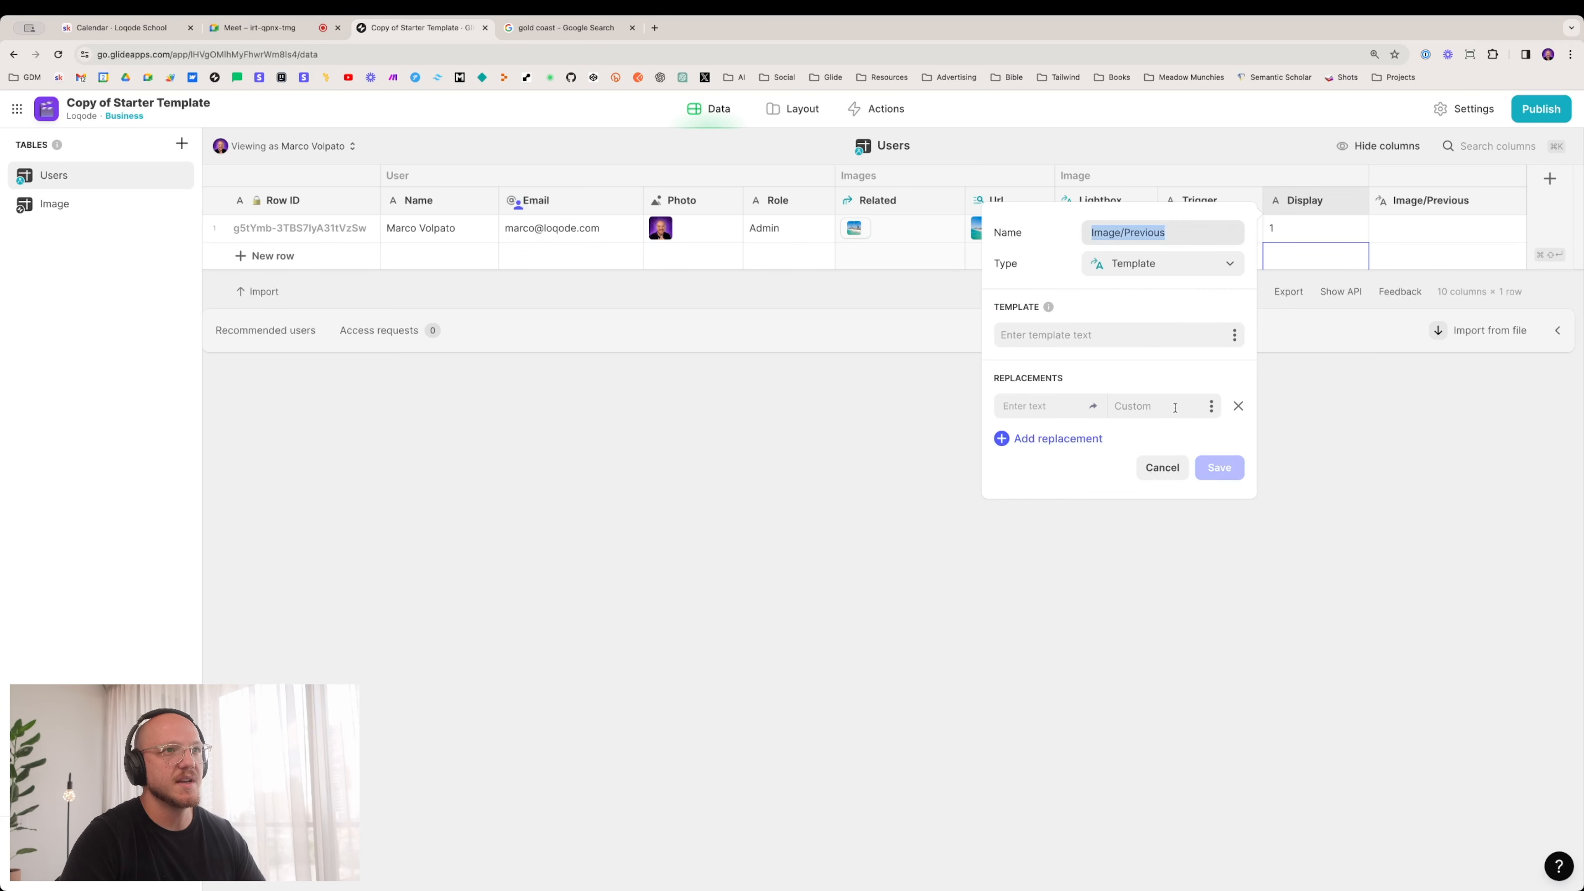
pyautogui.click(1237, 406)
pyautogui.click(1064, 334)
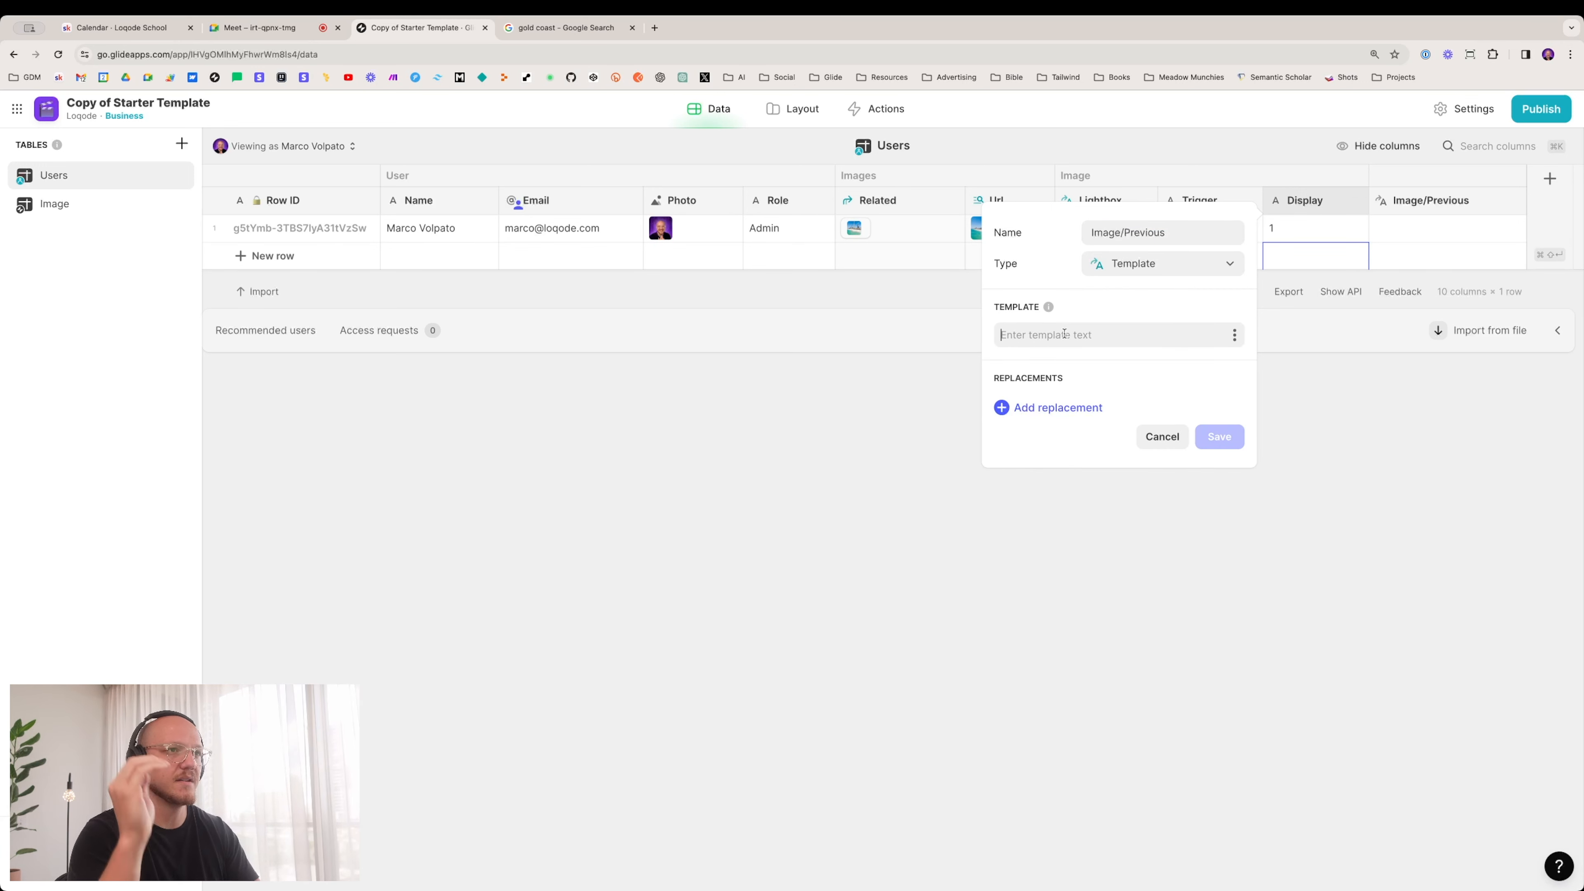
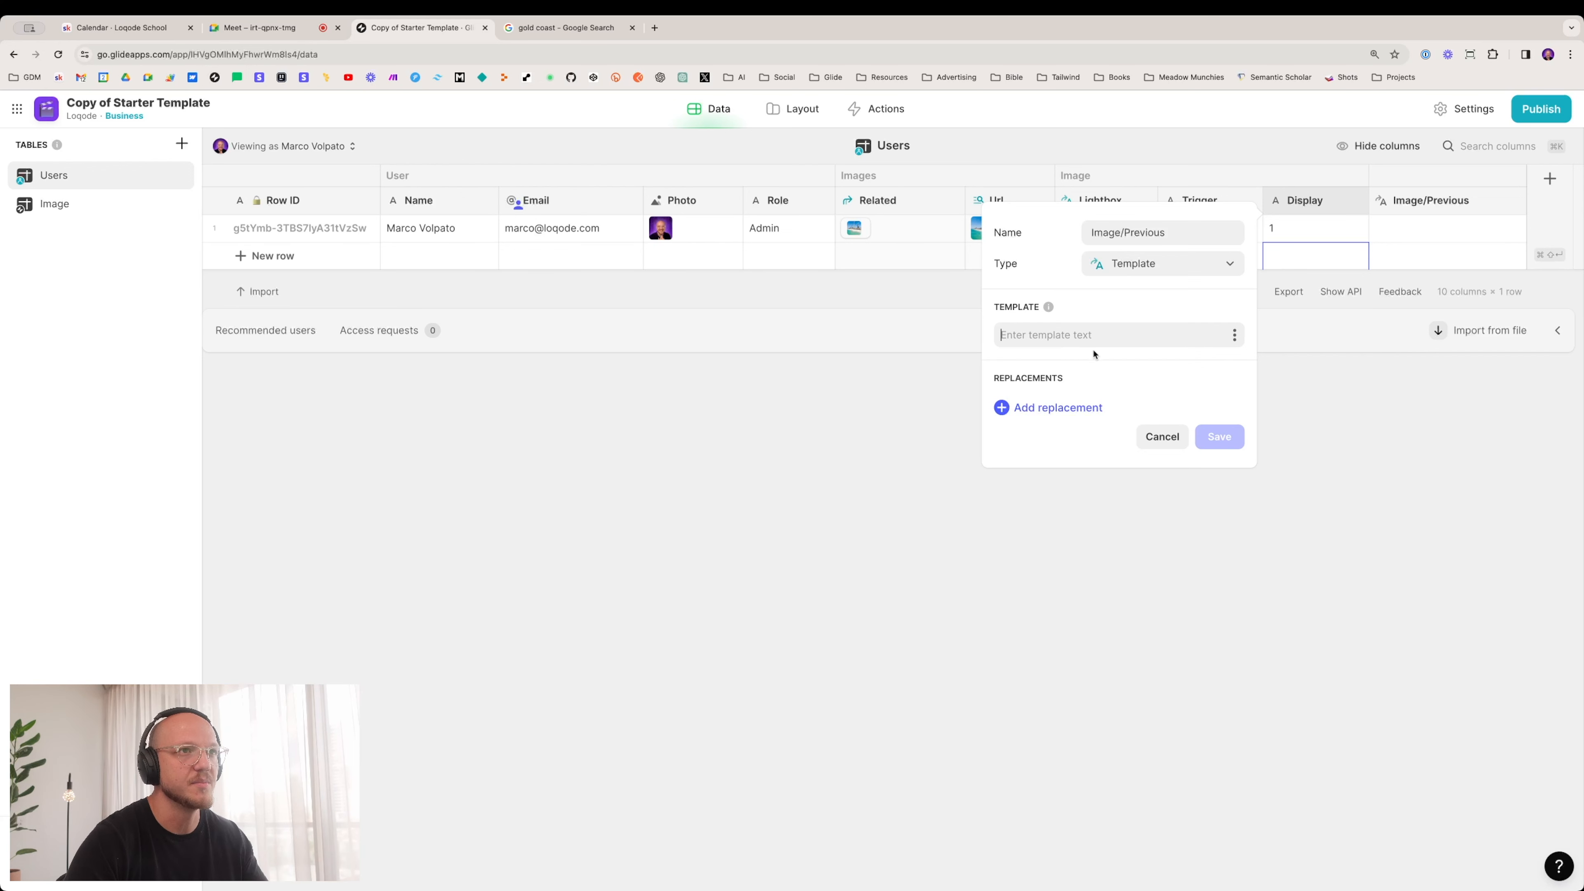
pyautogui.click(1162, 437)
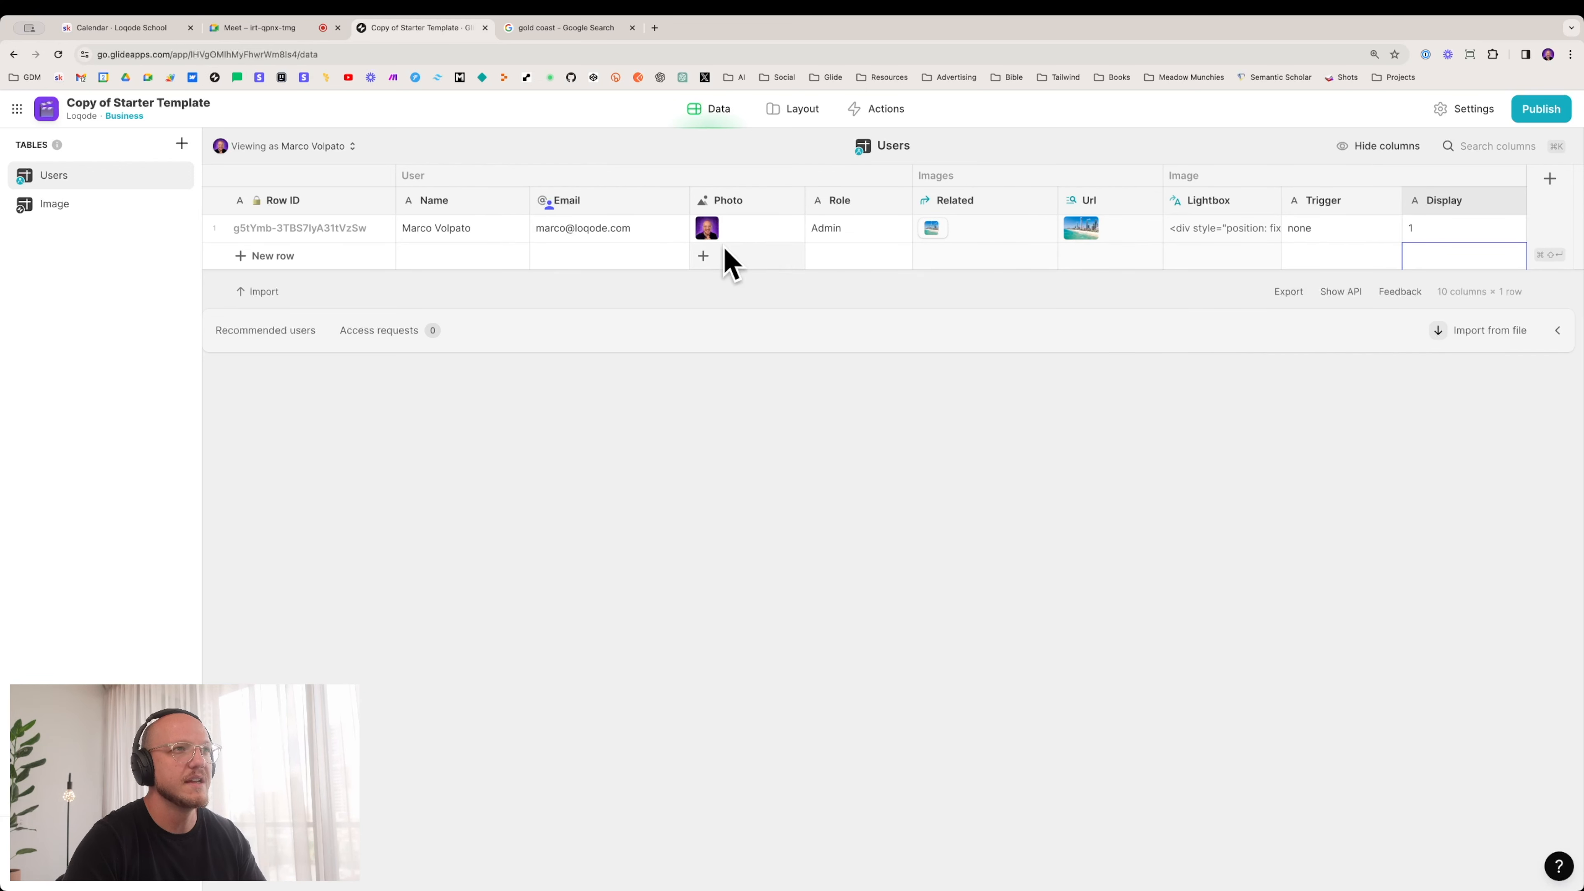
# Step: Set the Home layout's Image component to show Images/Url, and open and close its lightbox in the preview
pyautogui.click(808, 111)
pyautogui.moveTo(184, 329)
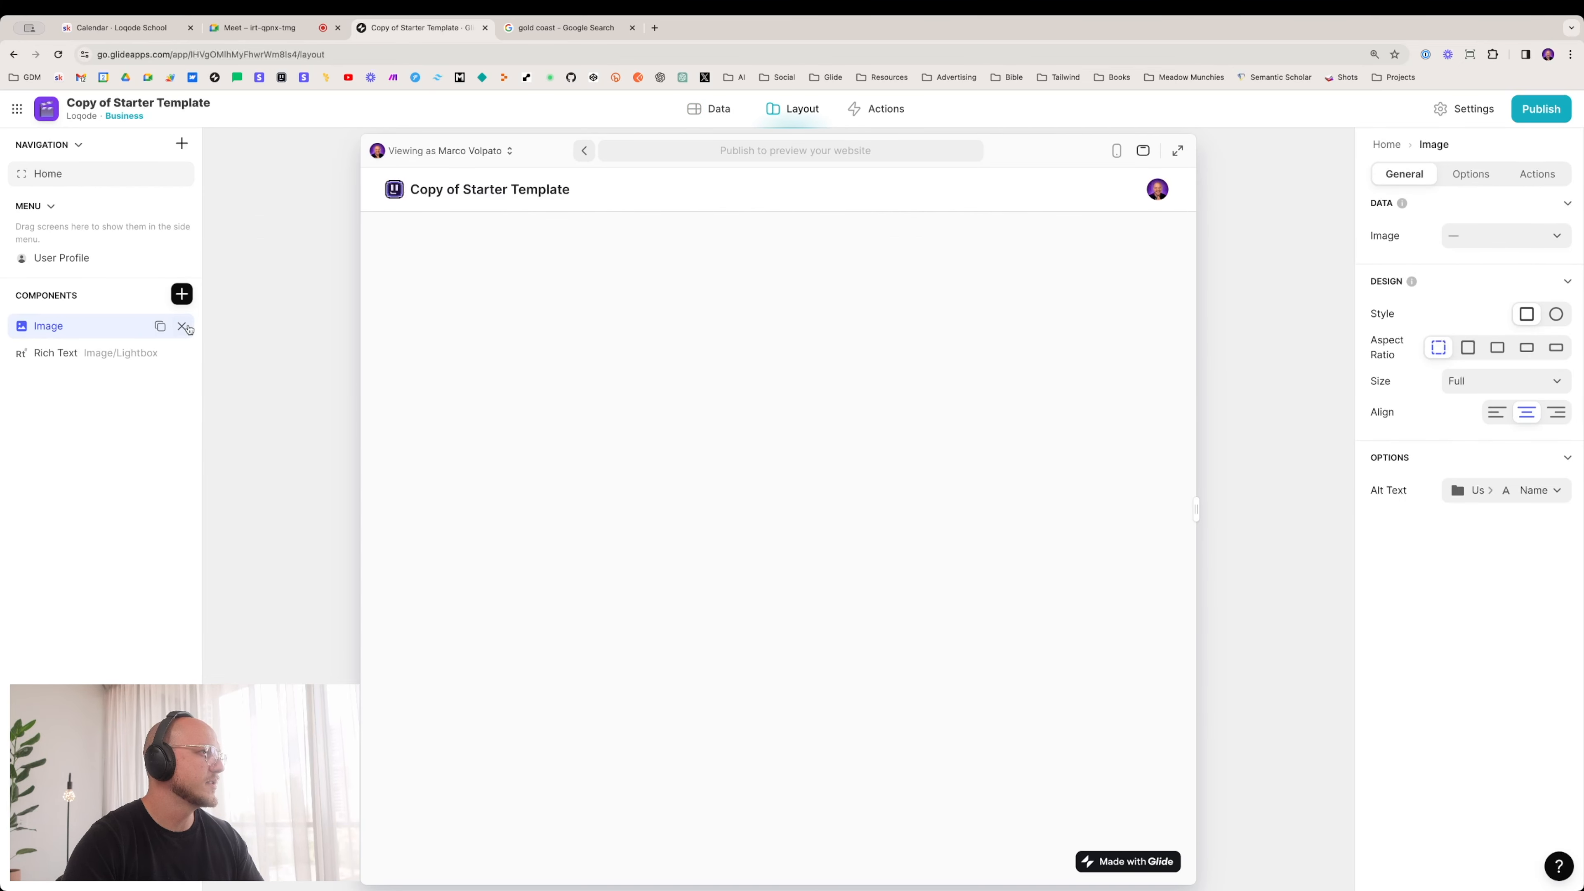
pyautogui.click(1505, 238)
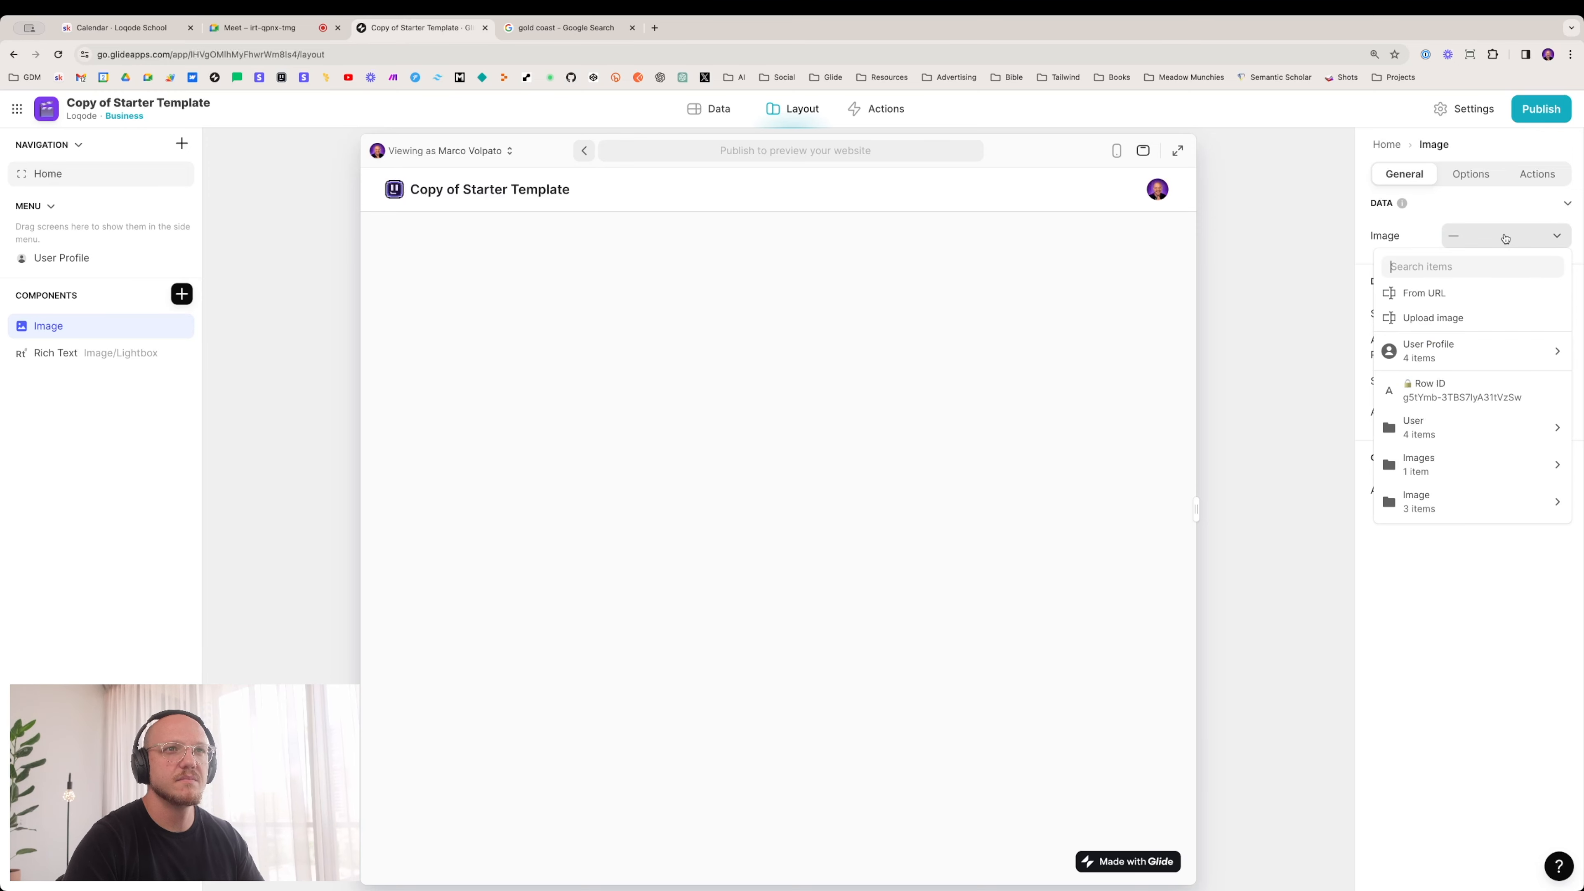
pyautogui.moveTo(1457, 464)
pyautogui.click(1230, 466)
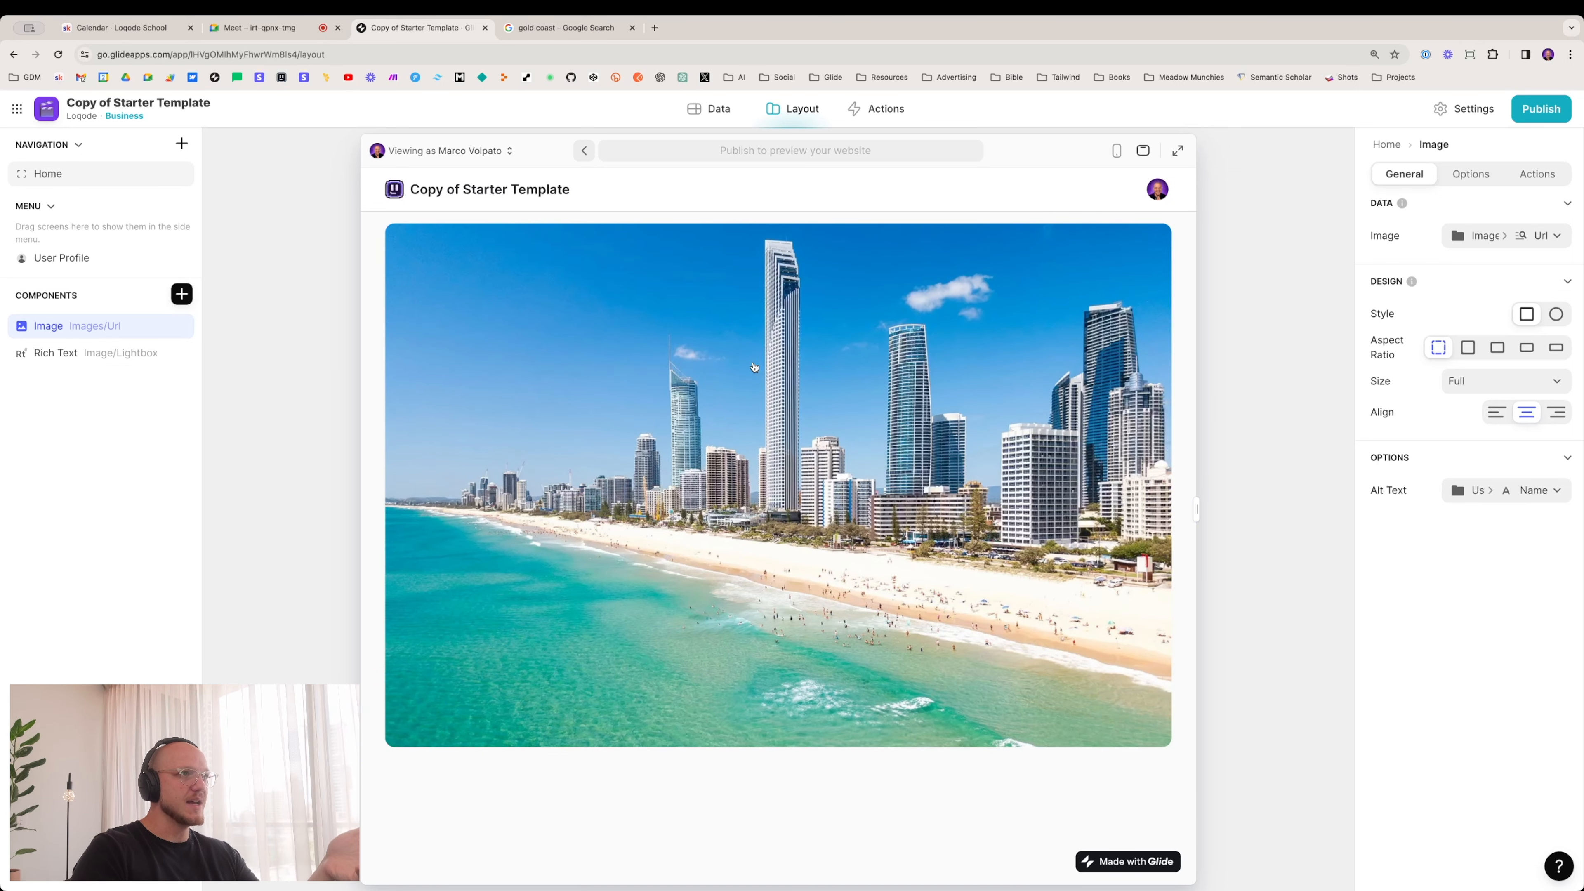
pyautogui.click(523, 373)
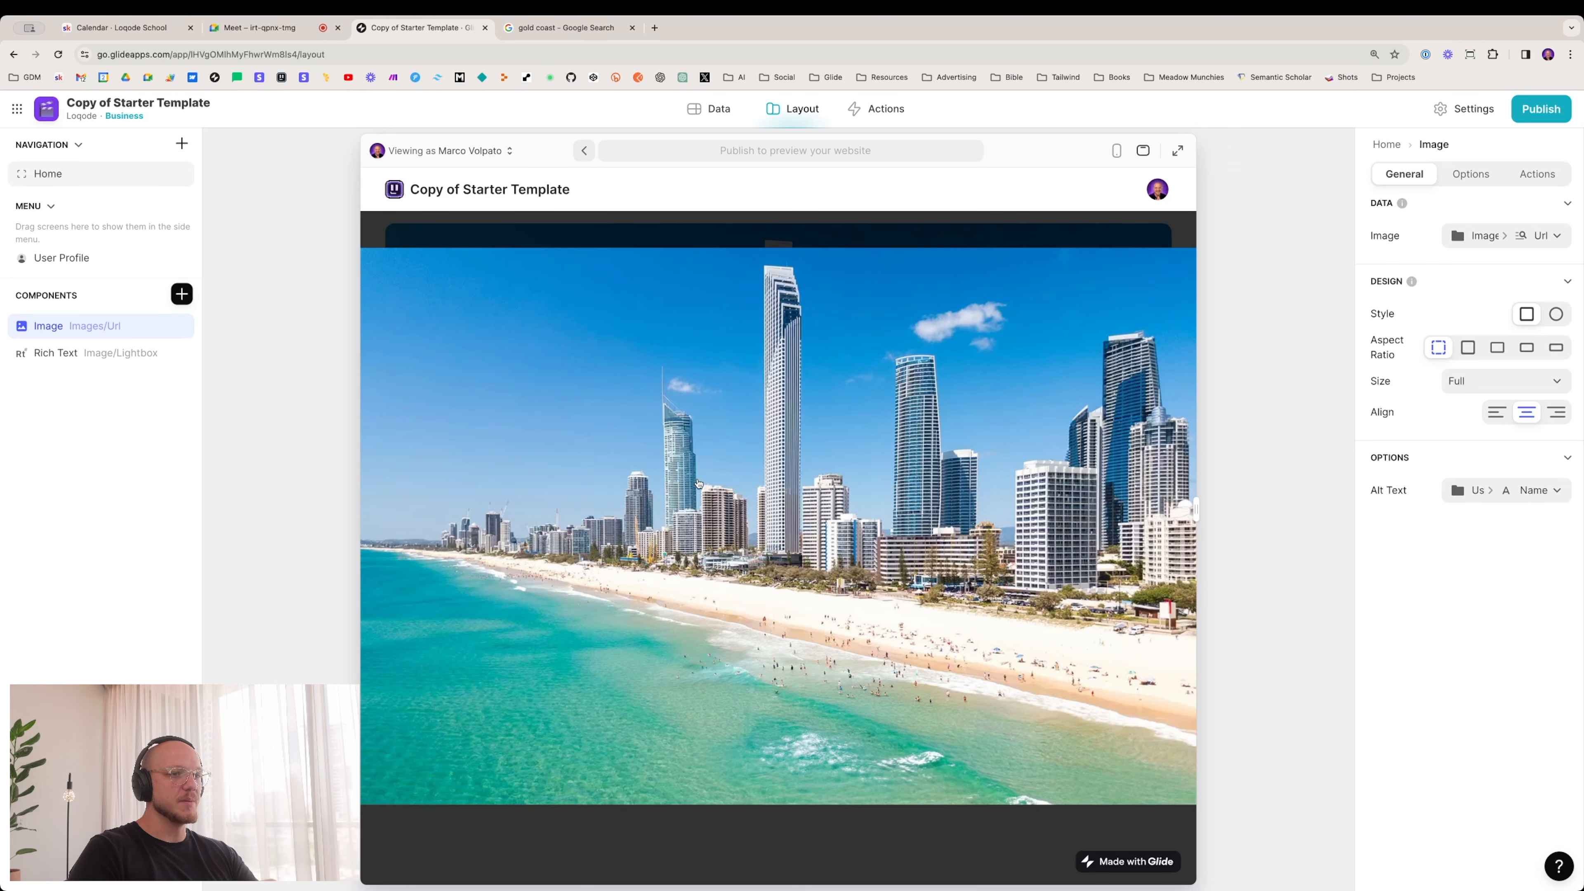
pyautogui.click(700, 499)
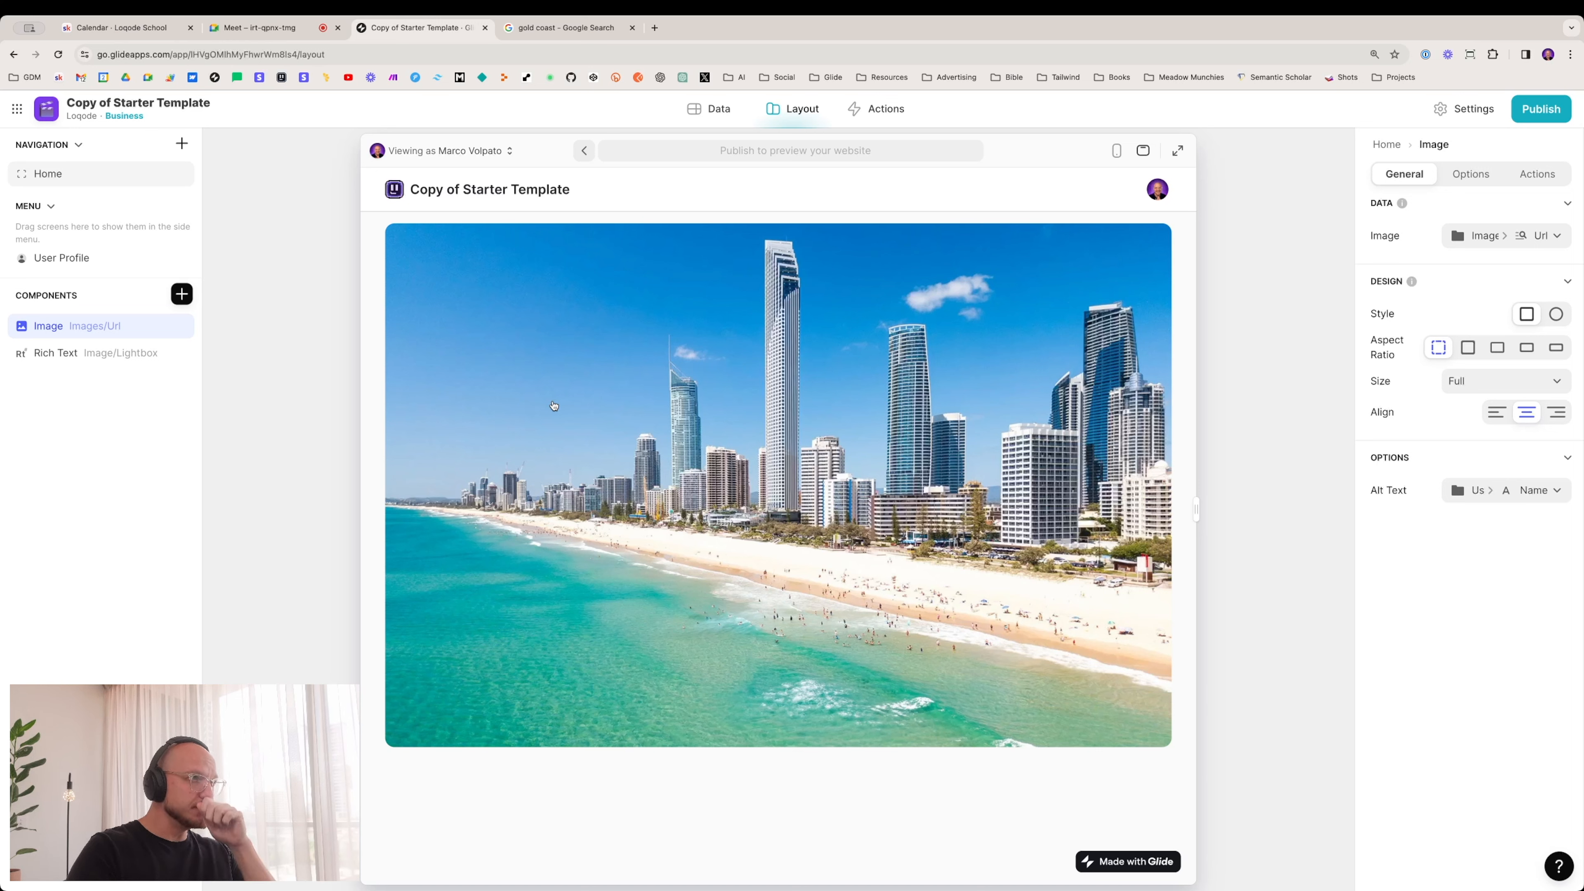
# Step: Add a Rich Text component to the Home screen and duplicate it
pyautogui.click(182, 293)
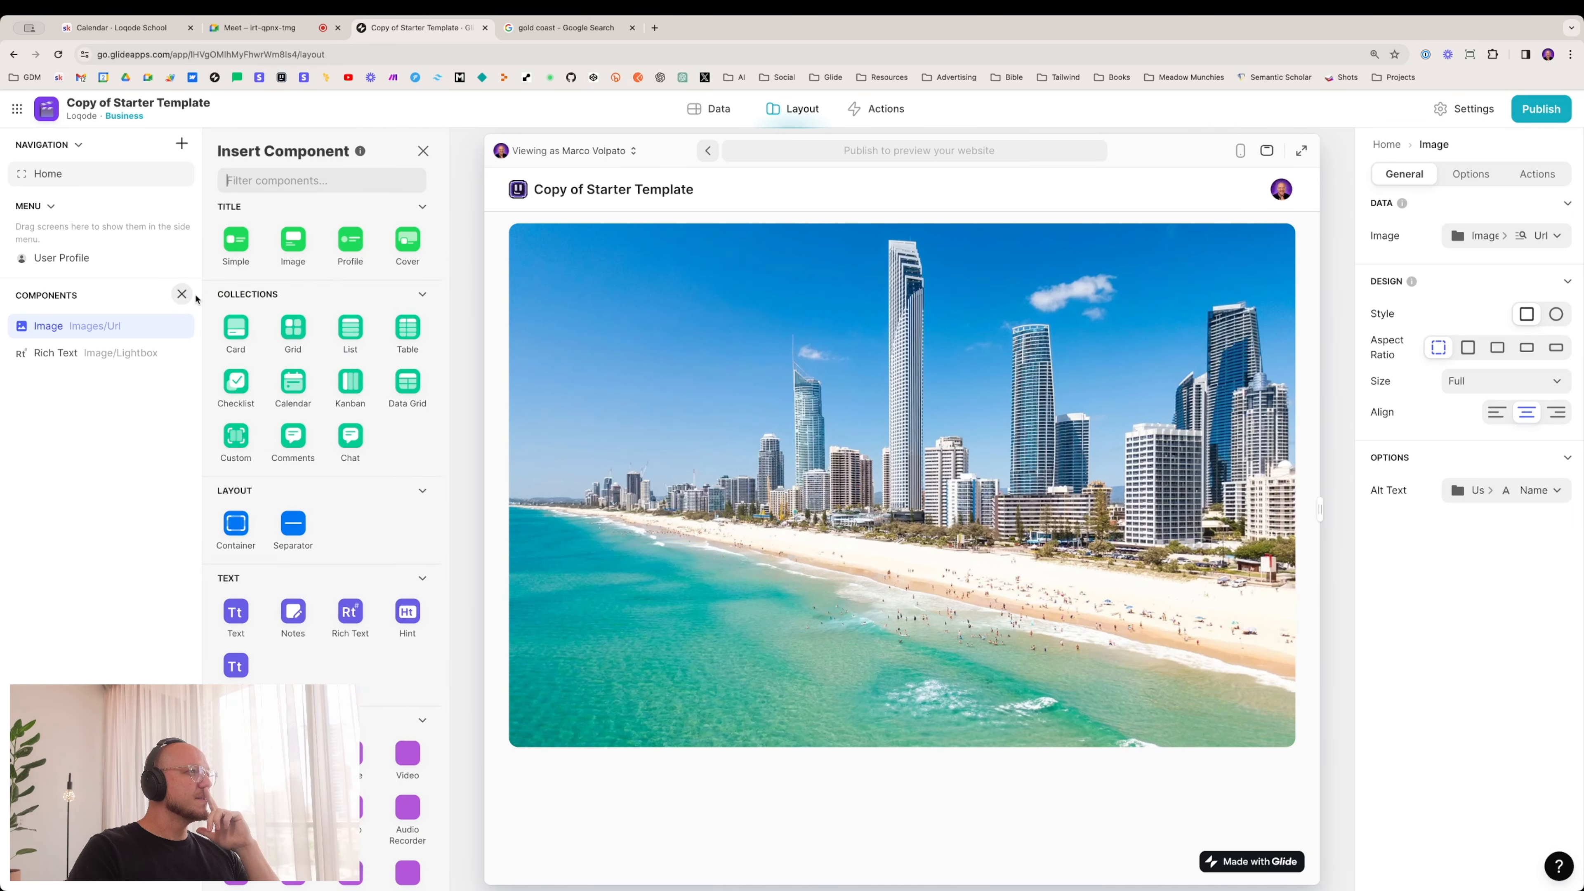
pyautogui.click(350, 615)
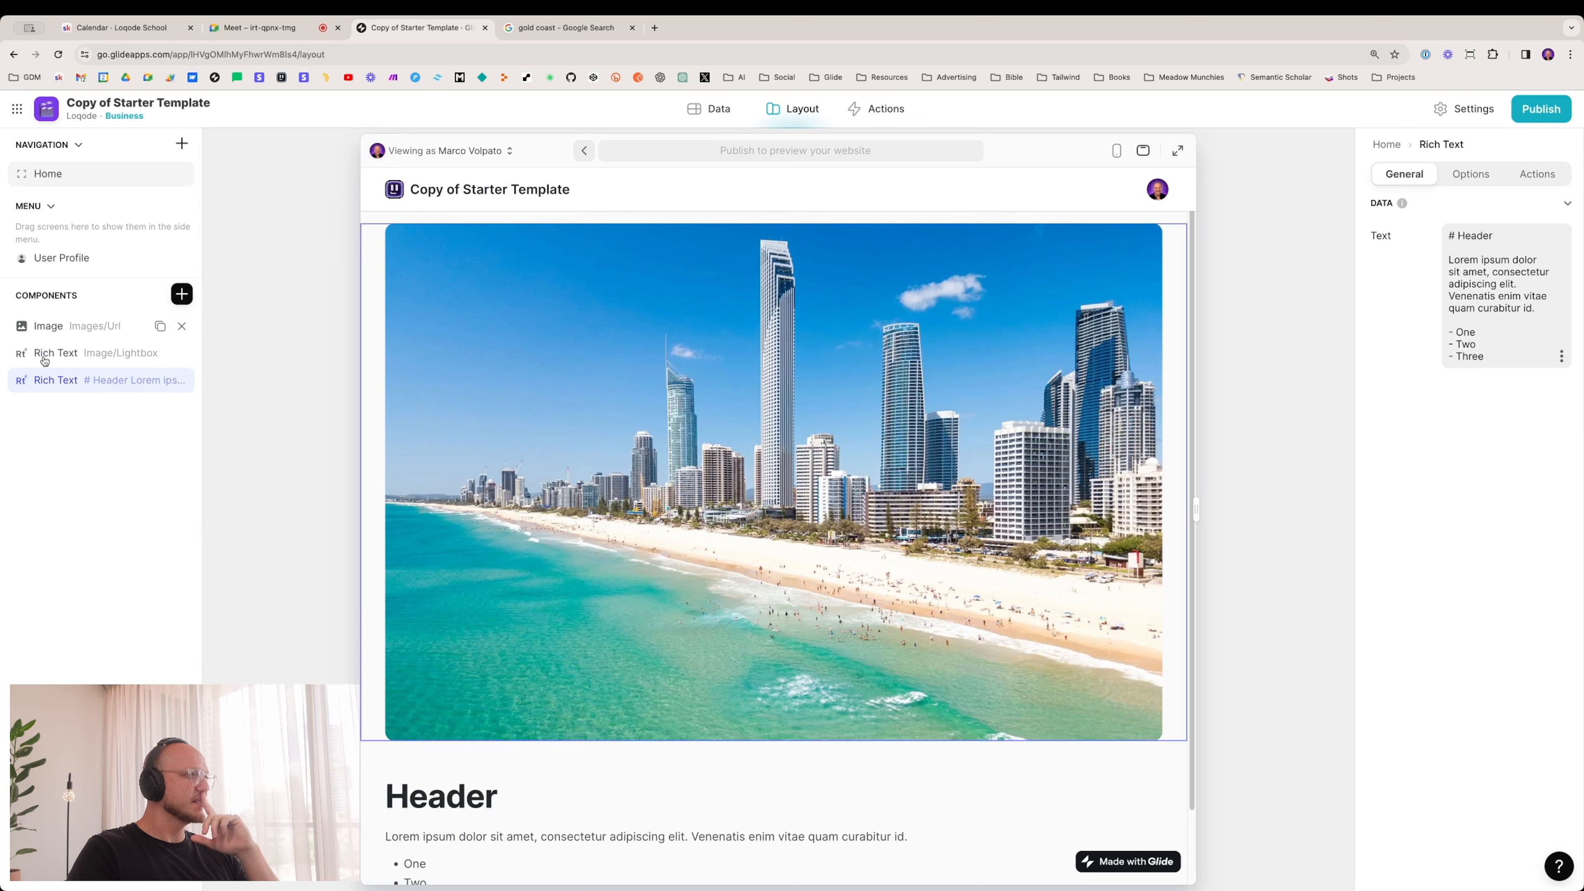
pyautogui.click(161, 380)
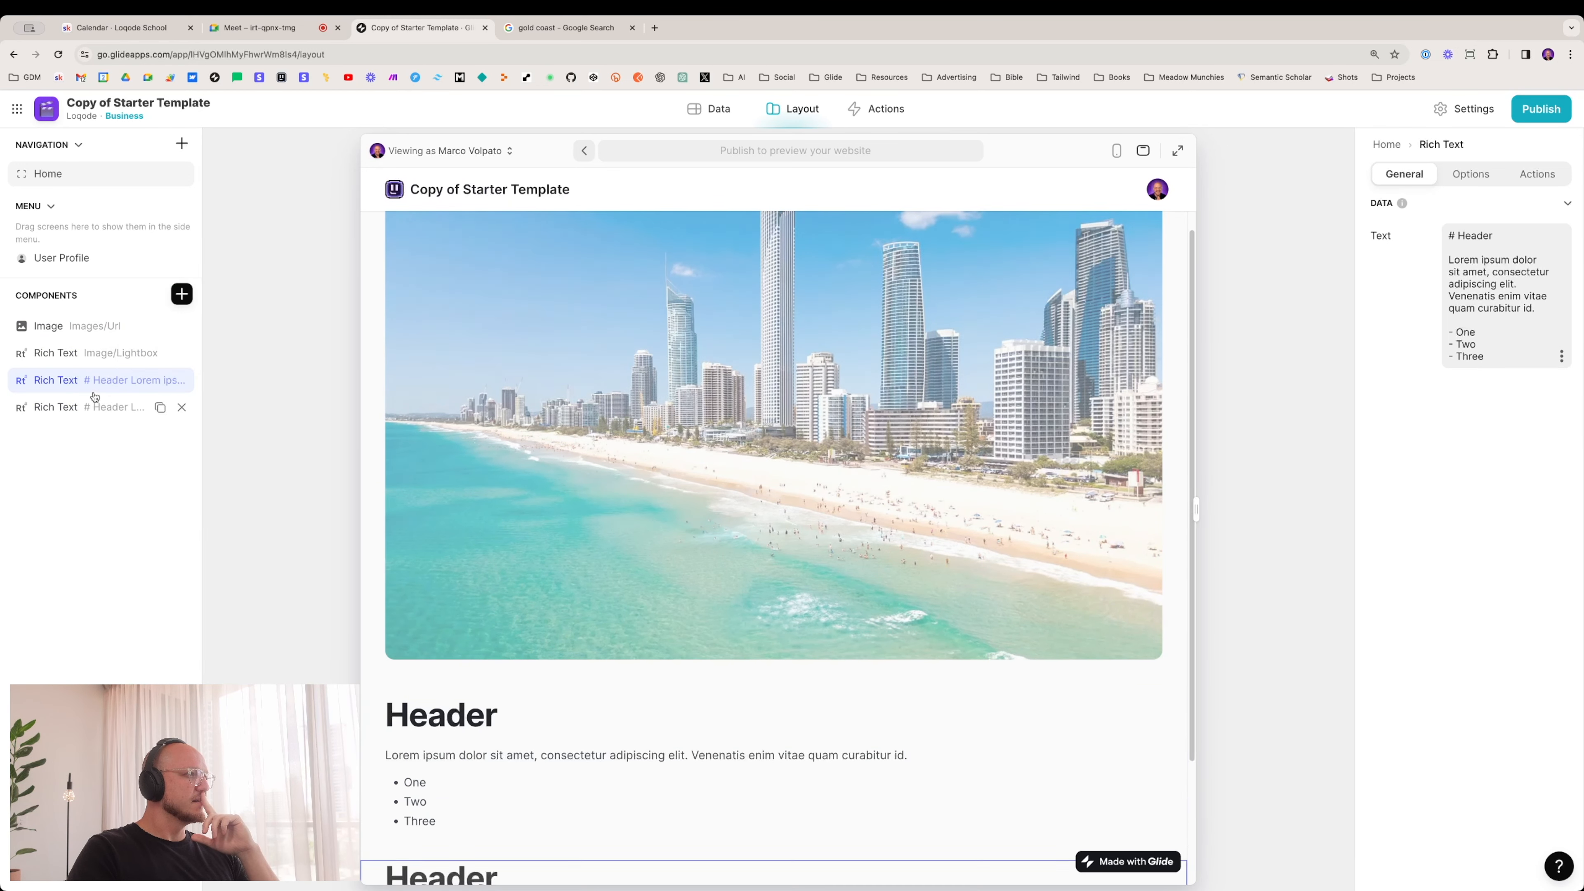
# Step: Rename the first placeholder Rich Text component, directly below the Image/Lightbox one, as Previous
pyautogui.doubleClick(91, 378)
pyautogui.write('Prv')
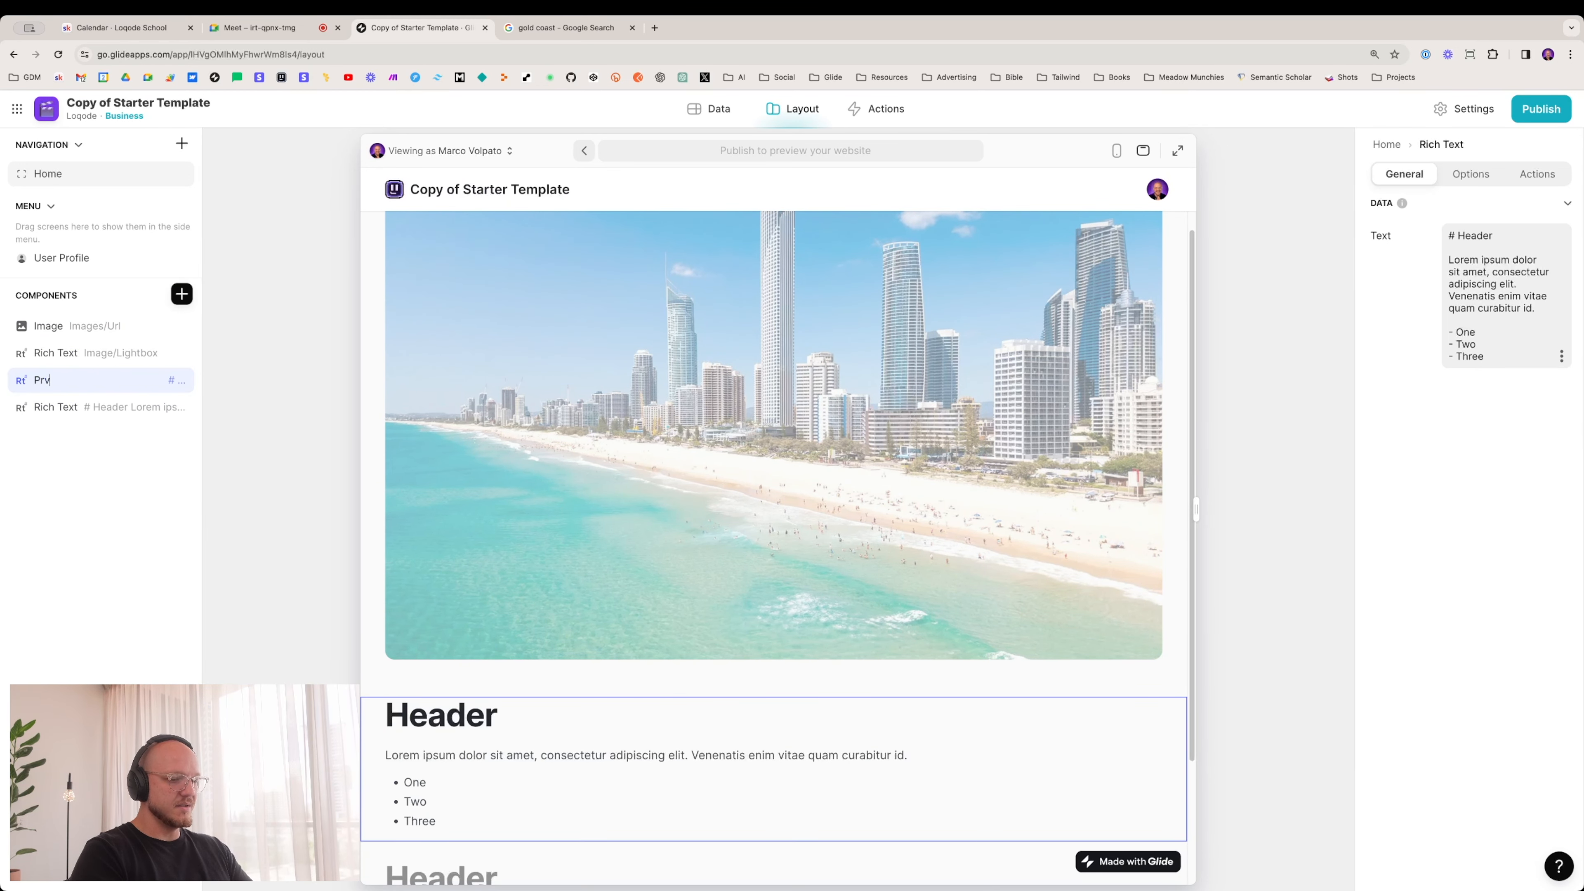
pyautogui.write('ious')
pyautogui.press('Return')
pyautogui.doubleClick(96, 376)
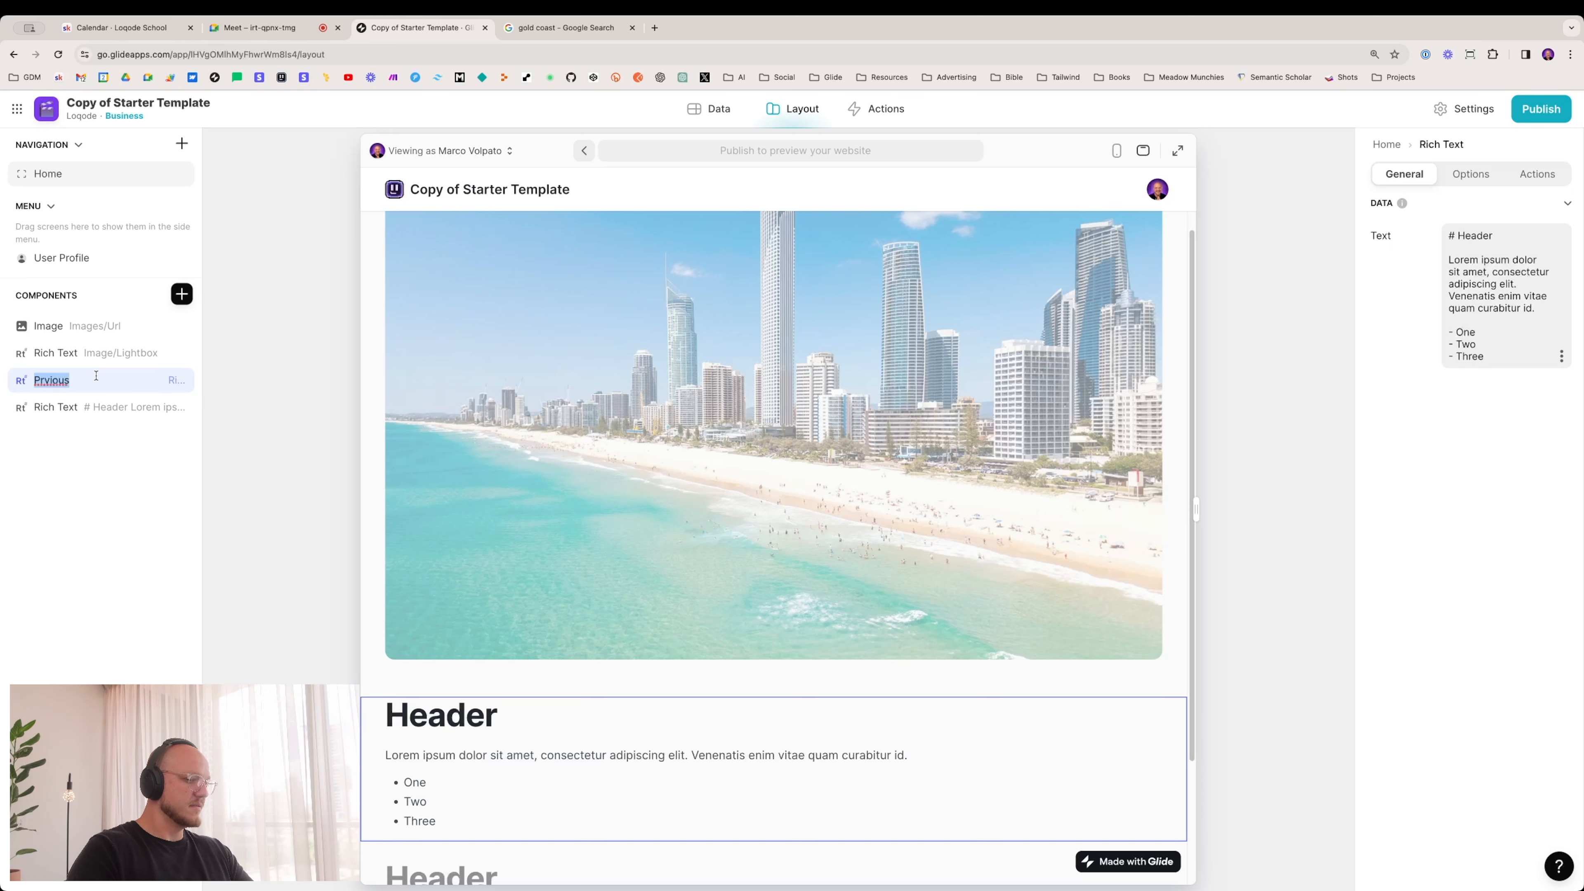
pyautogui.write('Previous')
pyautogui.press('Return')
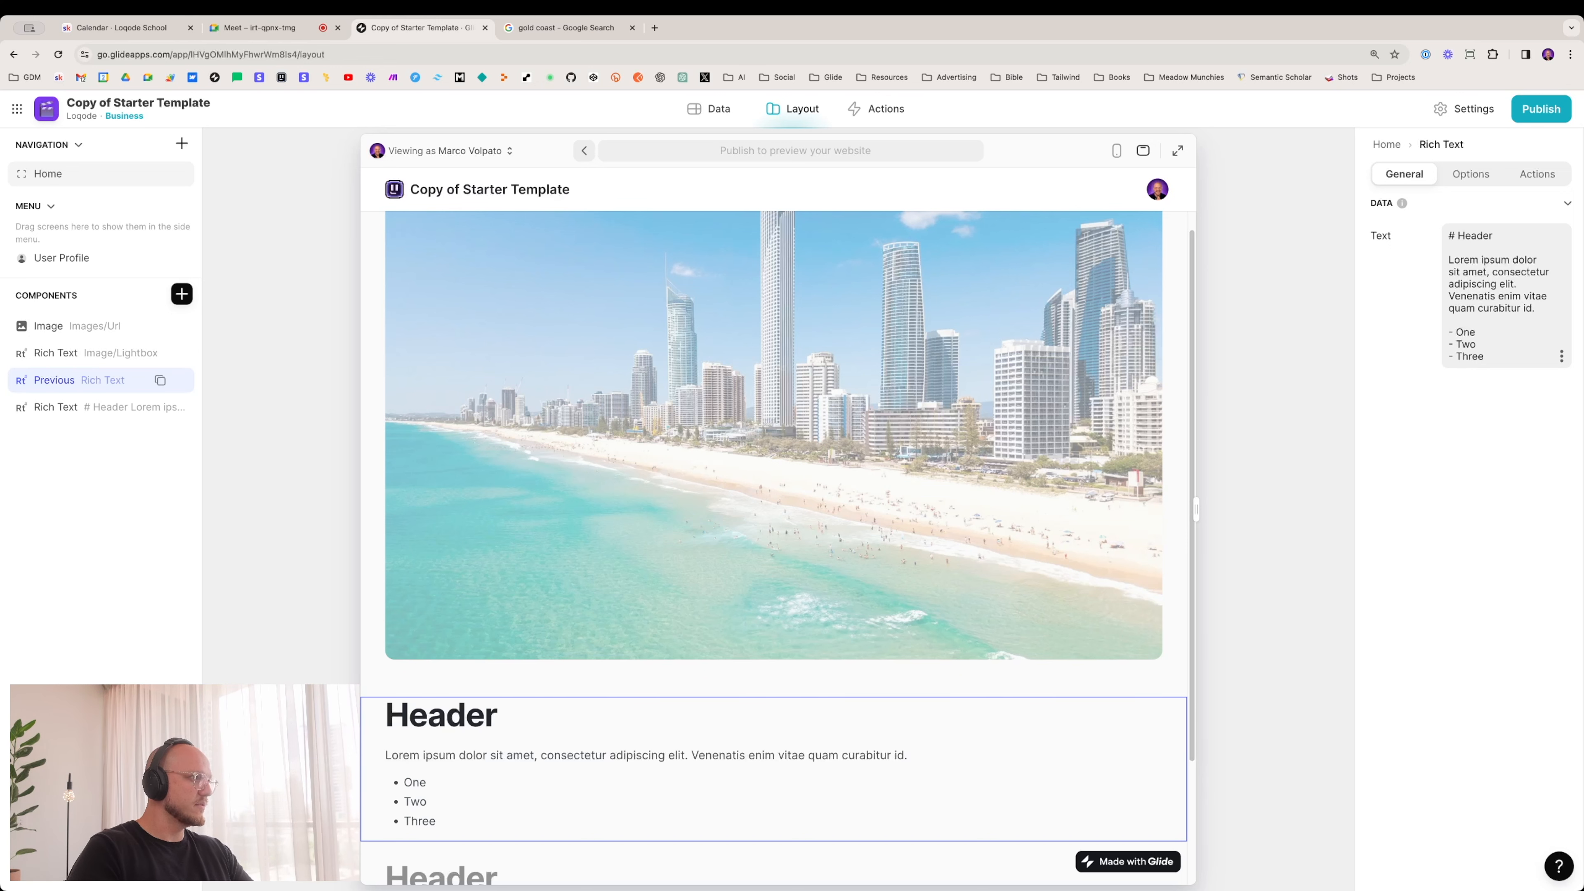
# Step: Rename the last placeholder Rich Text component on the Home screen as Next
pyautogui.click(68, 406)
pyautogui.doubleClick(56, 406)
pyautogui.write('N')
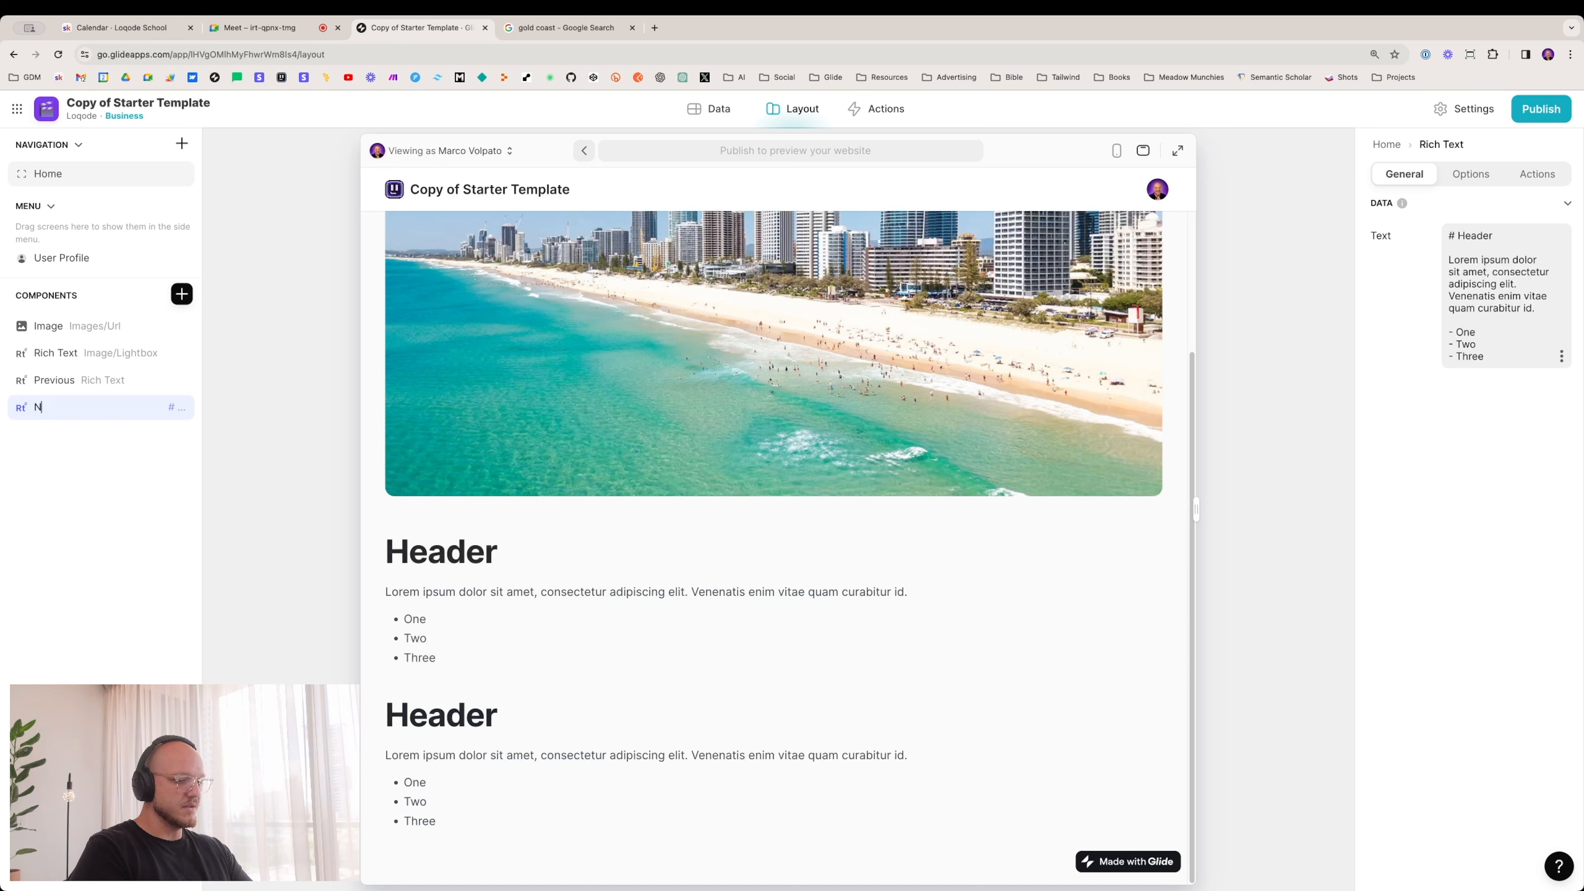
pyautogui.write('ext')
pyautogui.press('Return')
# Step: Replace the Previous component's placeholder text with a div element containing the word Previous on its own line
pyautogui.click(55, 380)
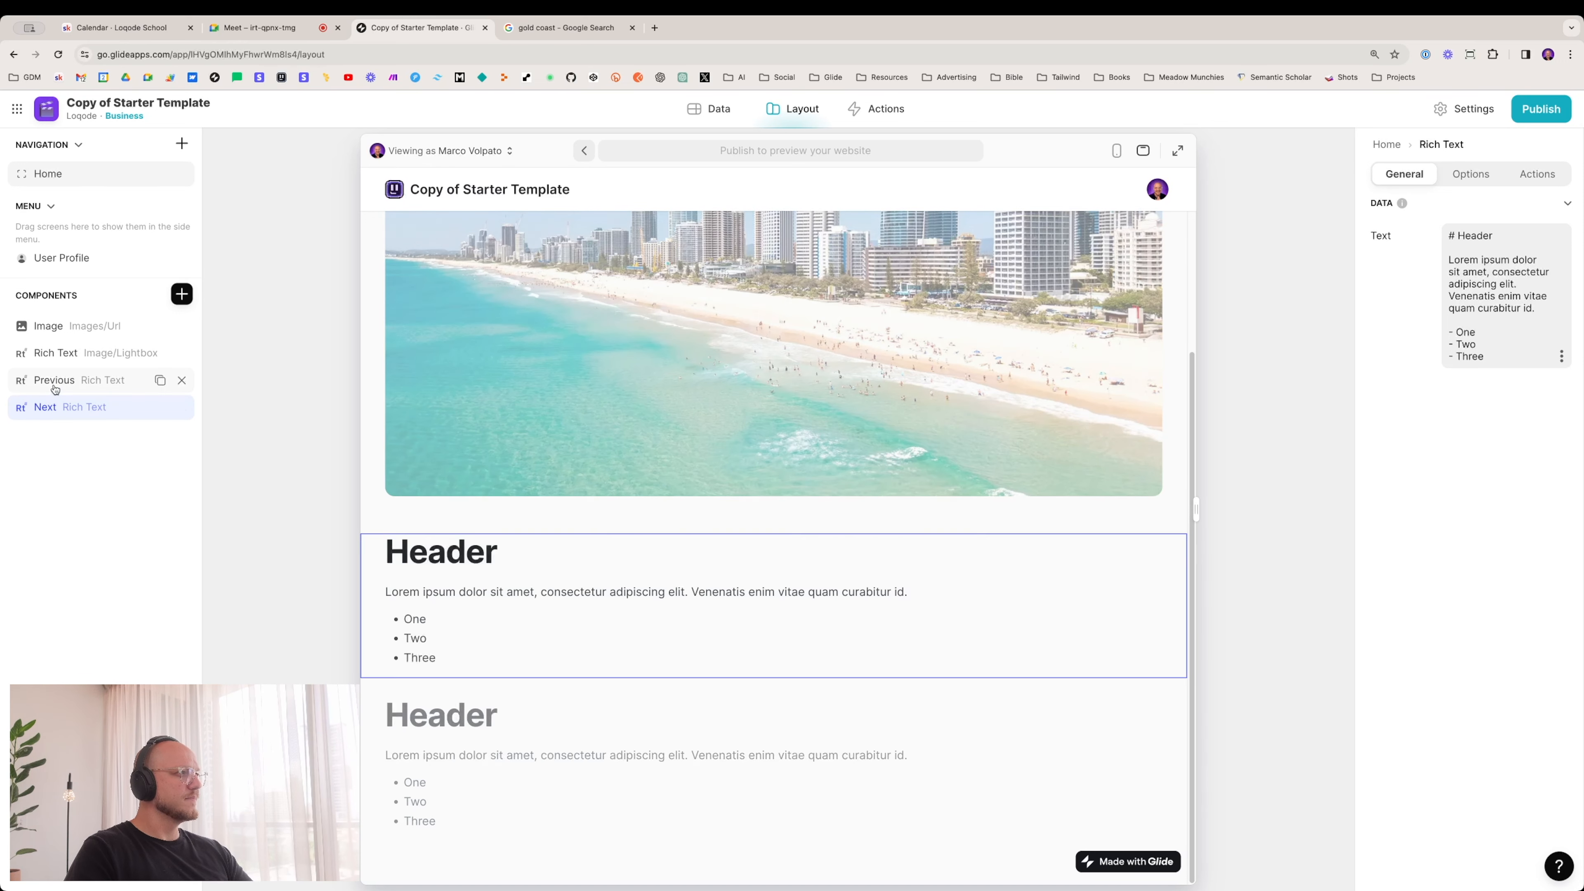
pyautogui.hotkey('ctrl', 'a')
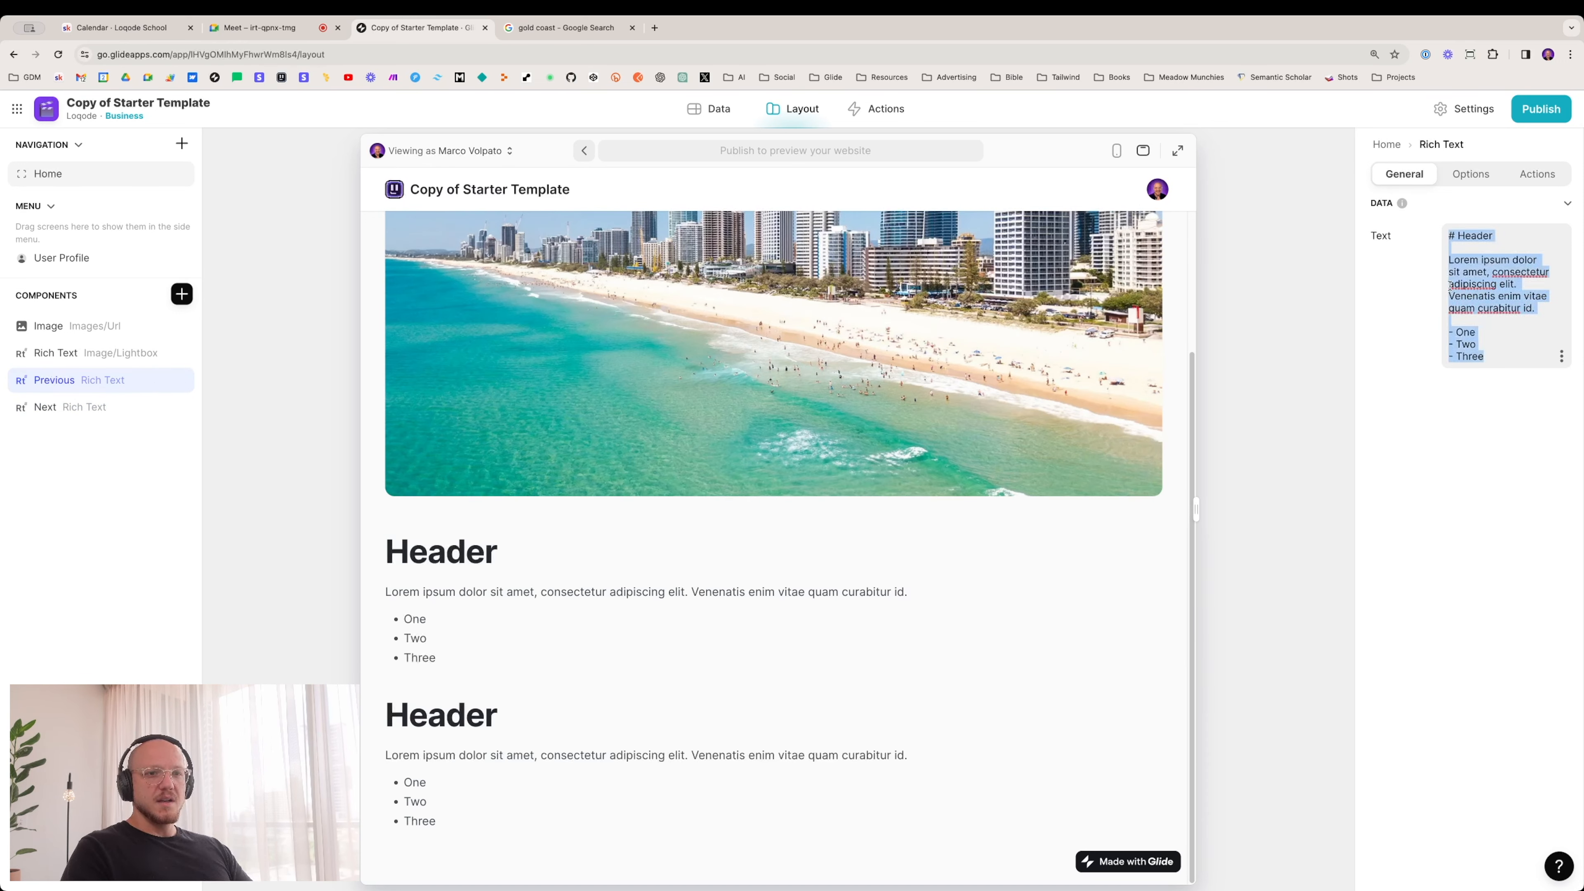
pyautogui.press('BackSpace')
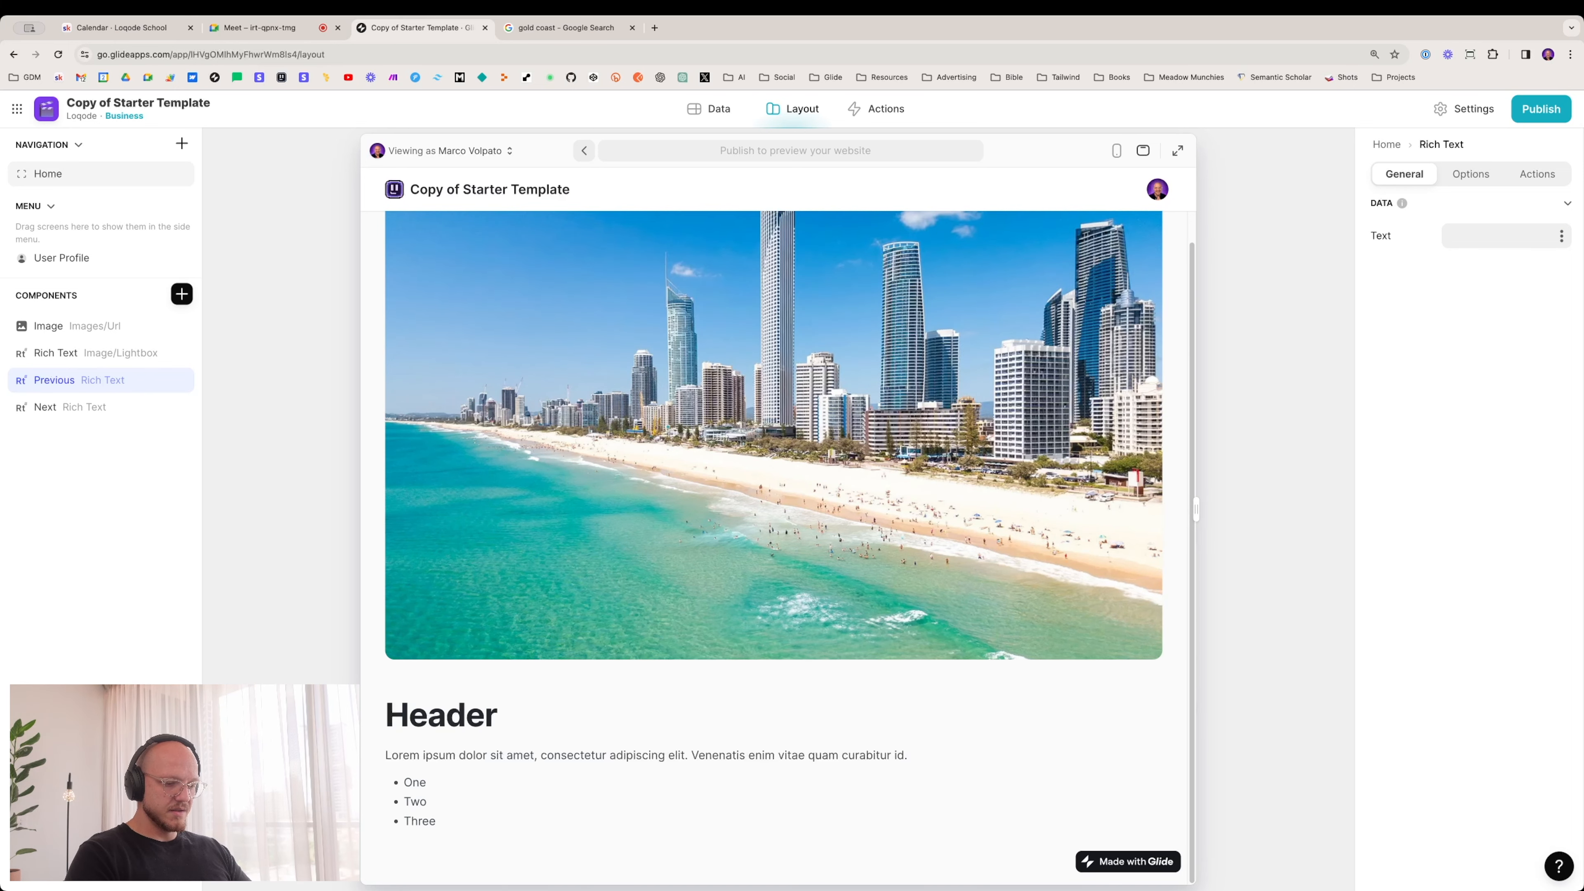
pyautogui.write('<div>')
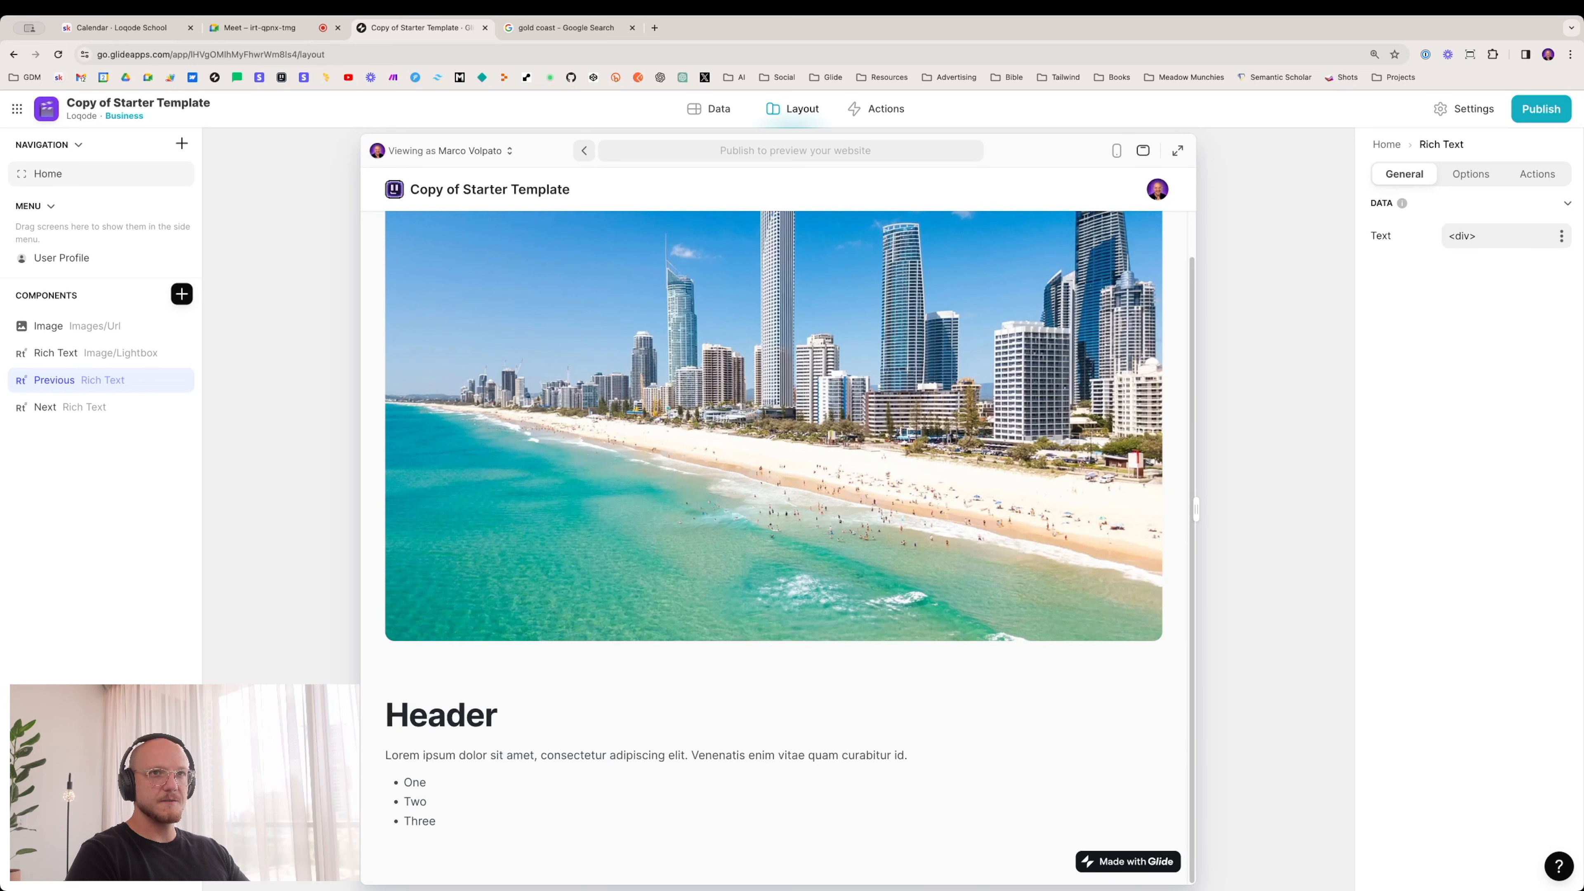
pyautogui.press('Return')
pyautogui.write('<')
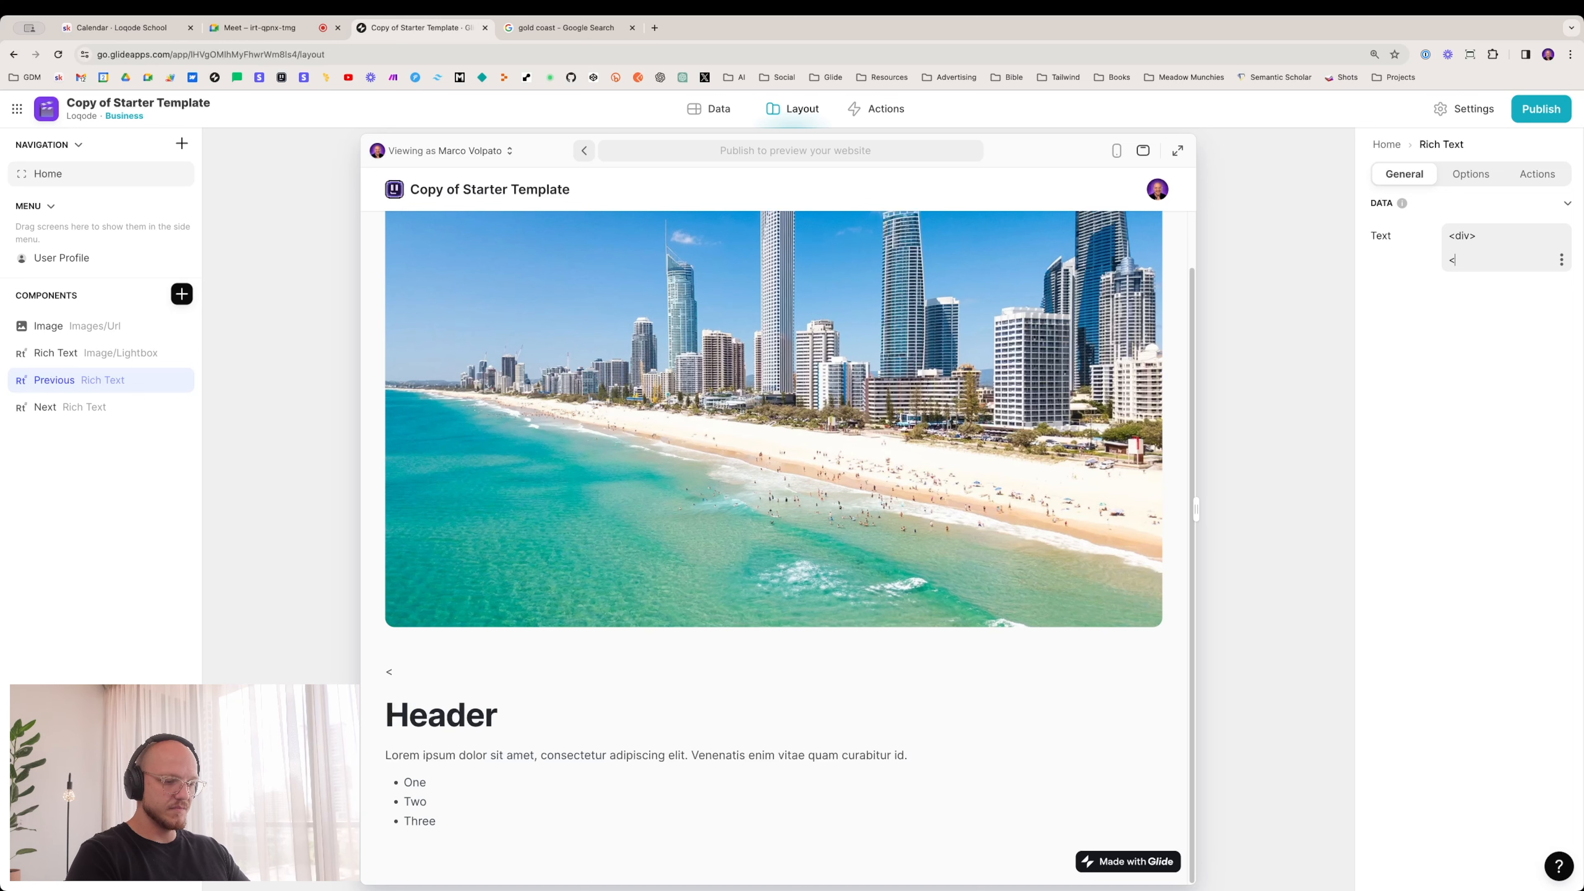
pyautogui.write('/di')
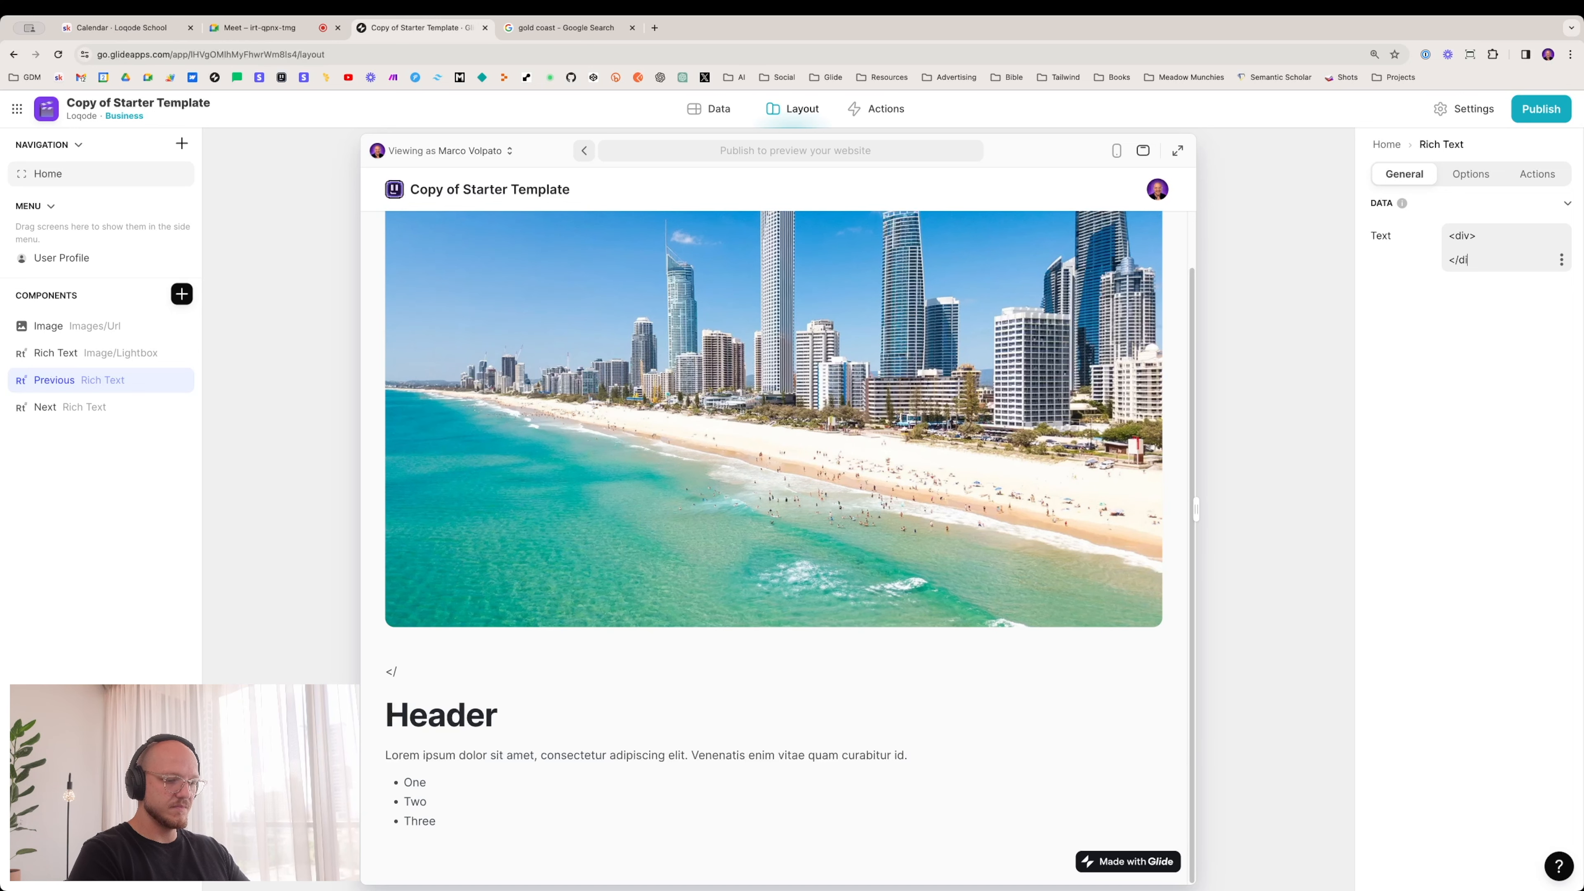
pyautogui.write('v>')
pyautogui.press('Up')
pyautogui.press('Return')
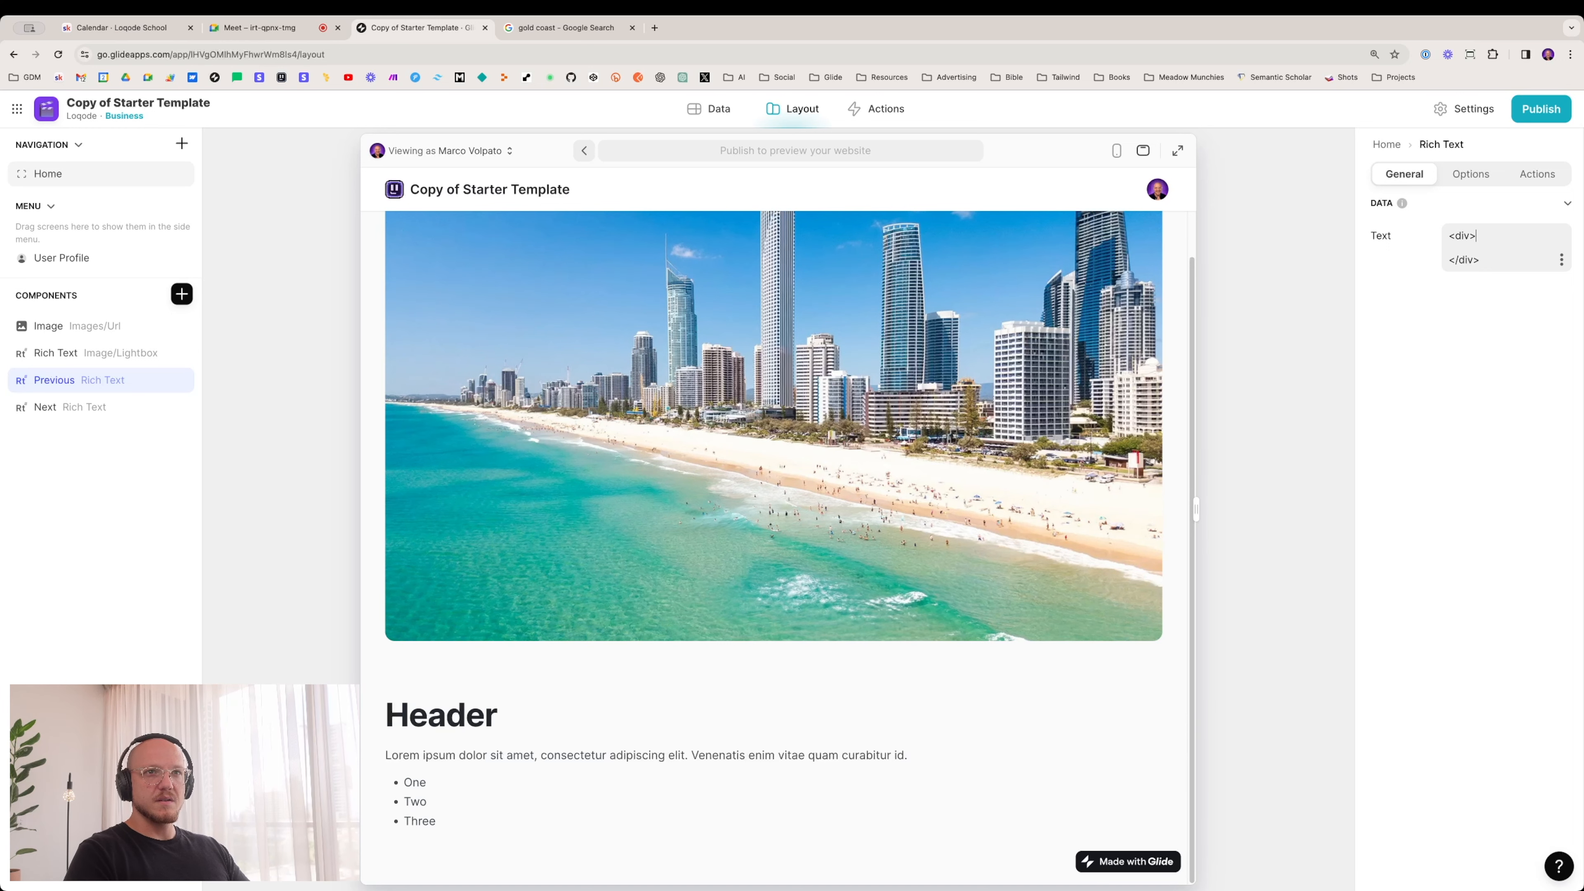
pyautogui.write('Previous')
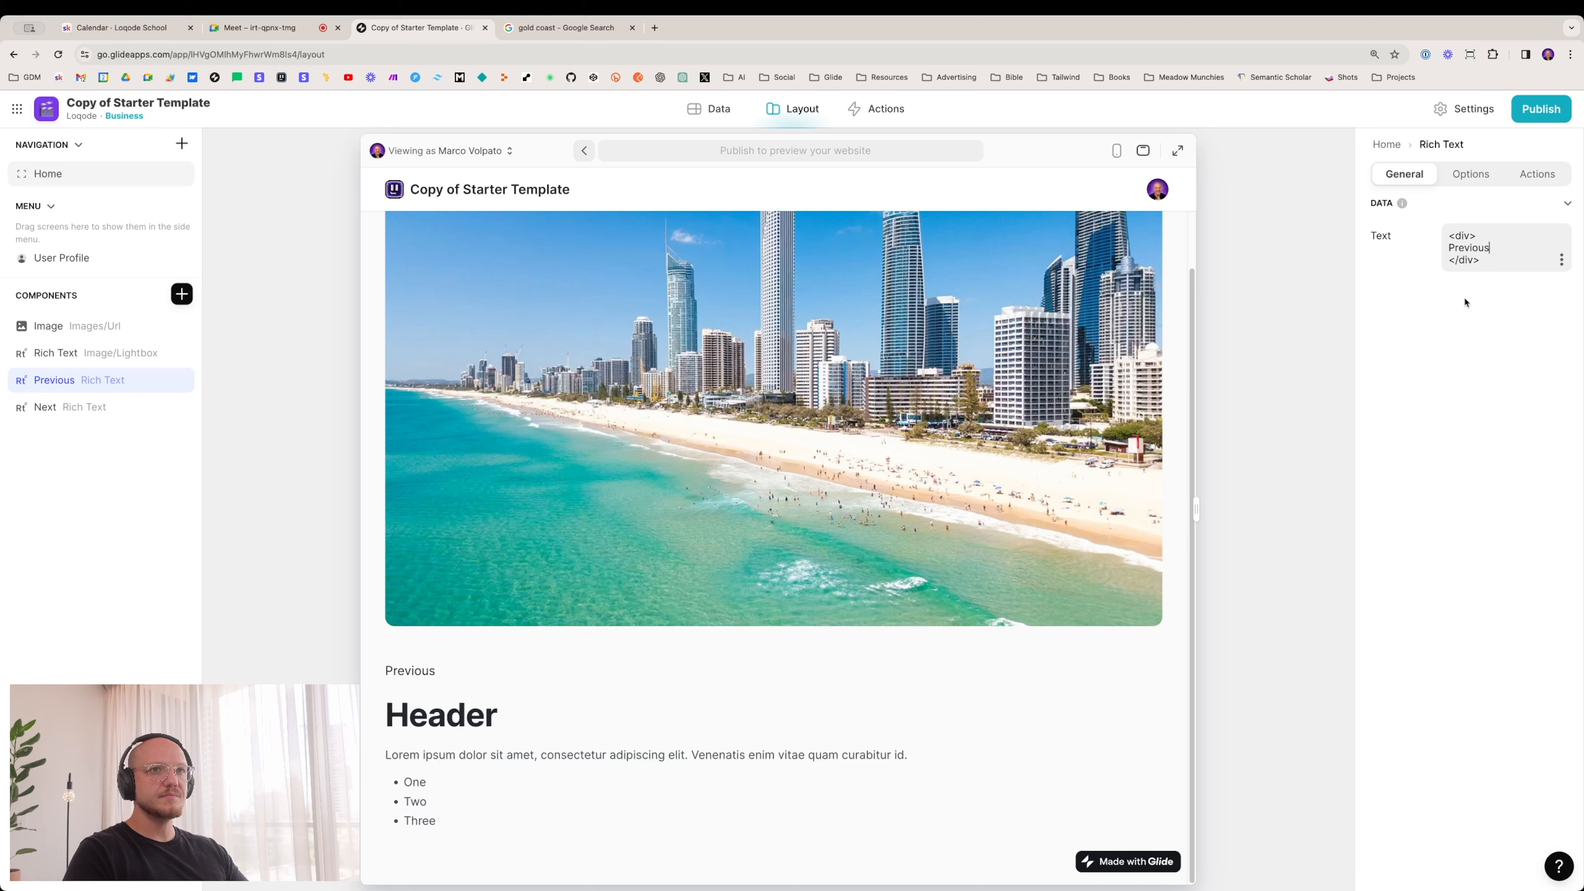
# Step: Add an empty inline style attribute to the opening div tag in the Previous component's text
pyautogui.click(1471, 235)
pyautogui.write('styyle')
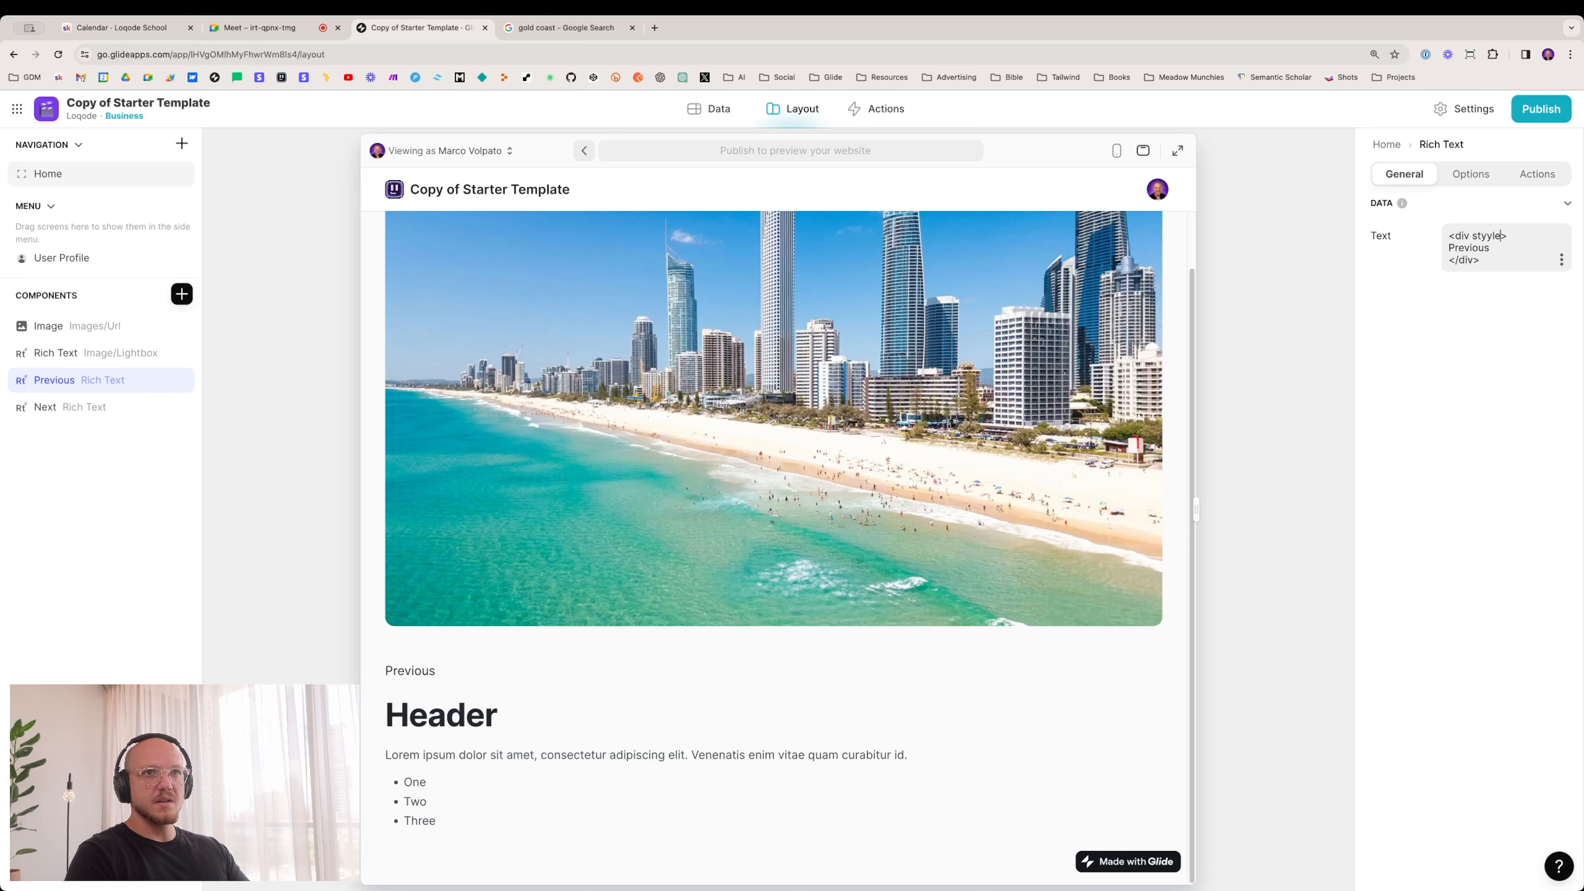
pyautogui.press('BackSpace')
pyautogui.press('BackSpace')
pyautogui.press('BackSpace')
pyautogui.write('le=')
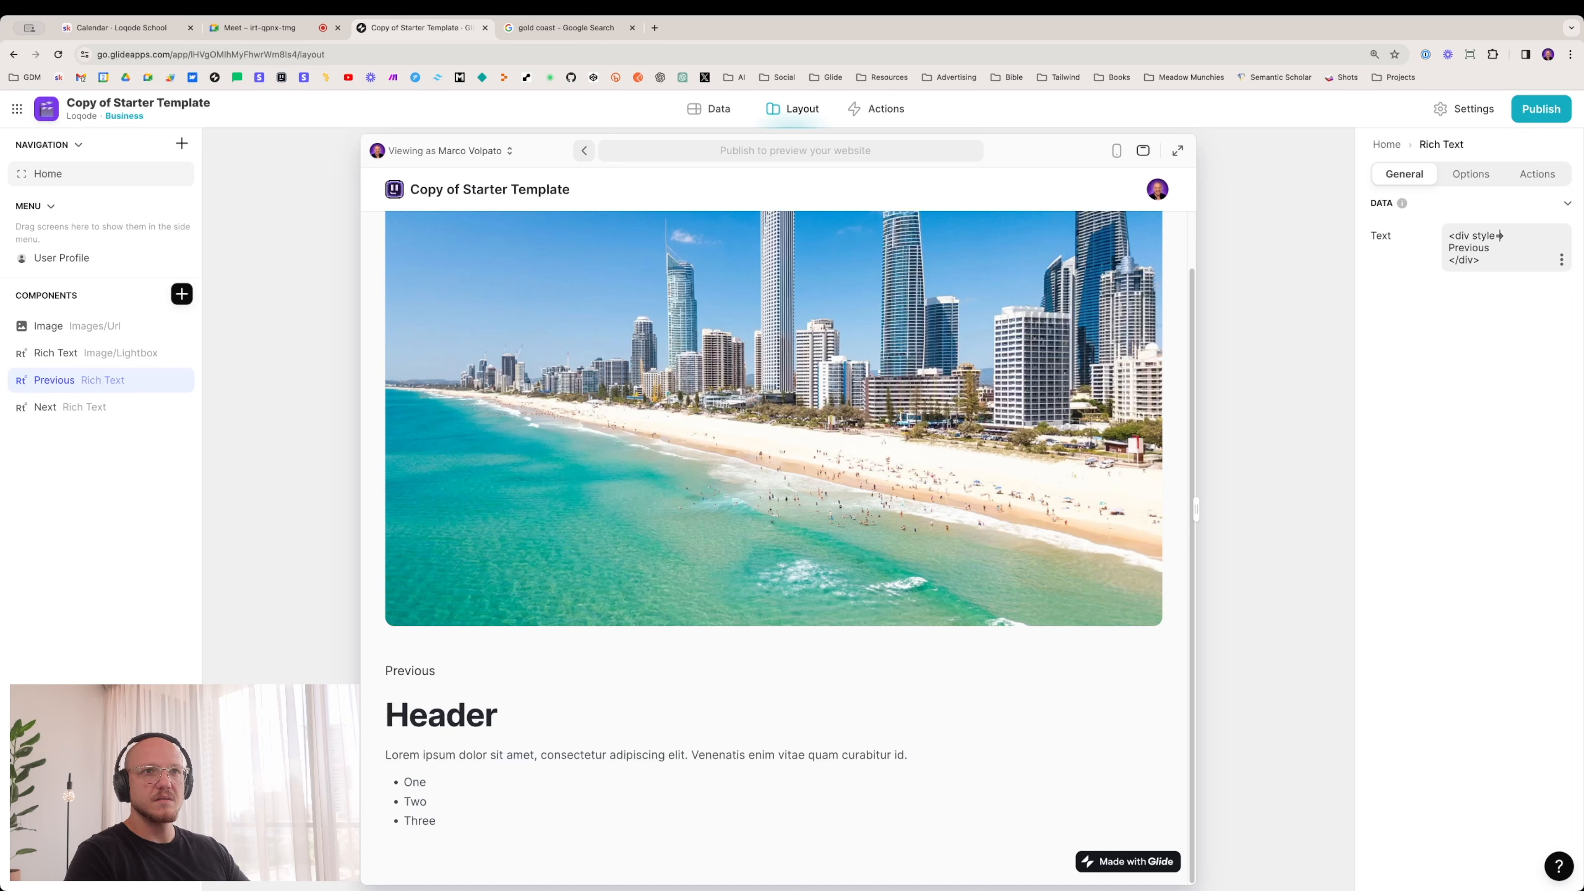
pyautogui.write('""')
pyautogui.press('Left')
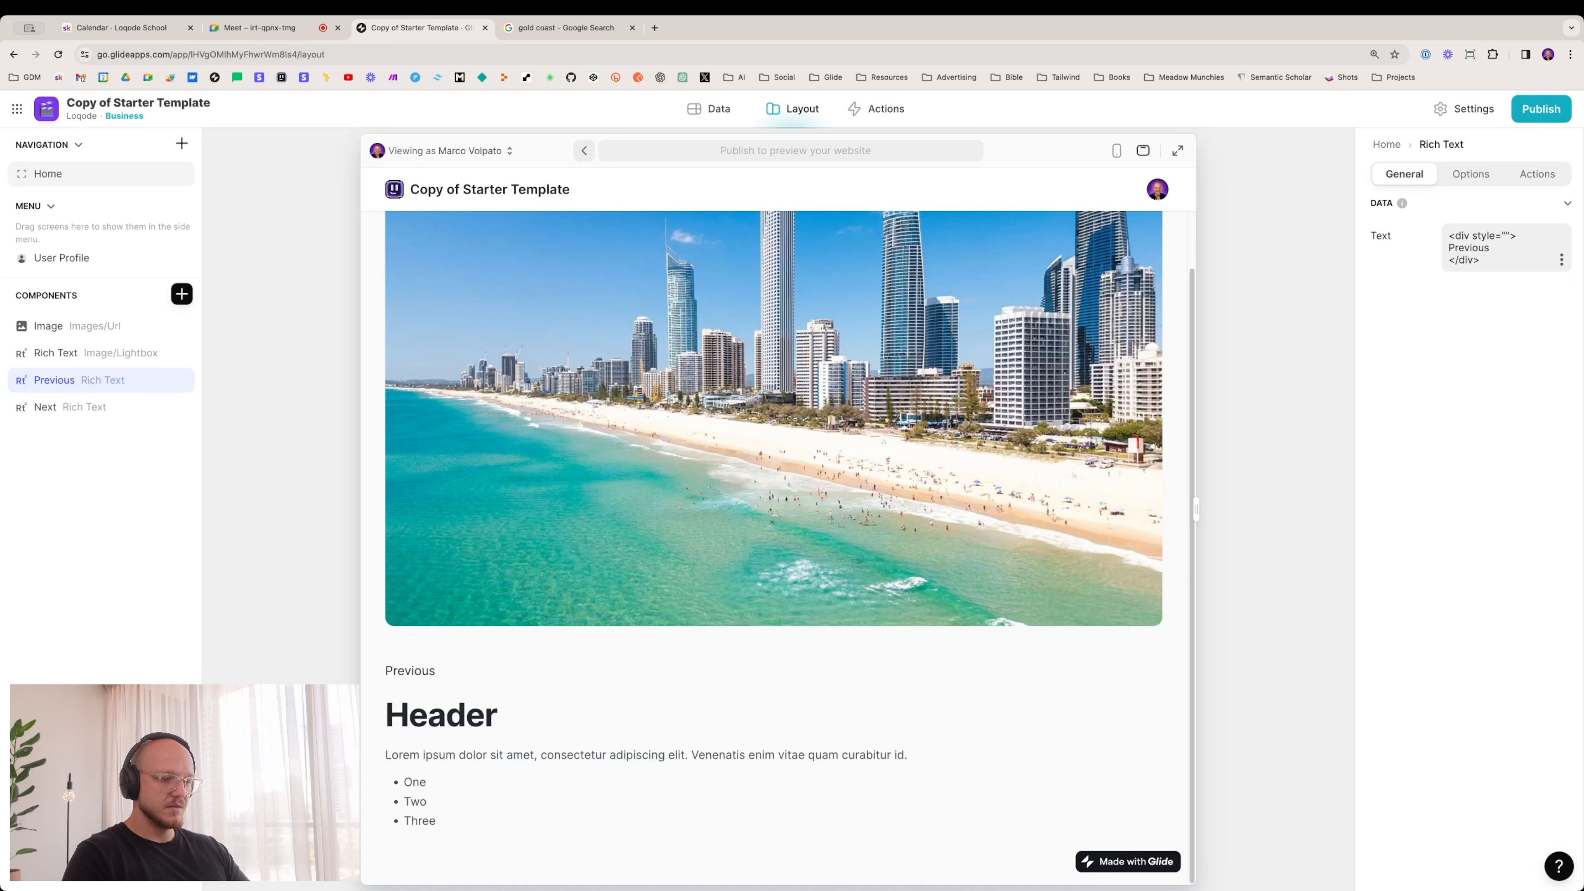
# Step: Give the Previous div a background of #7c3aed and a text color of #ddd6fe in its inline style
pyautogui.write('backgroundL:')
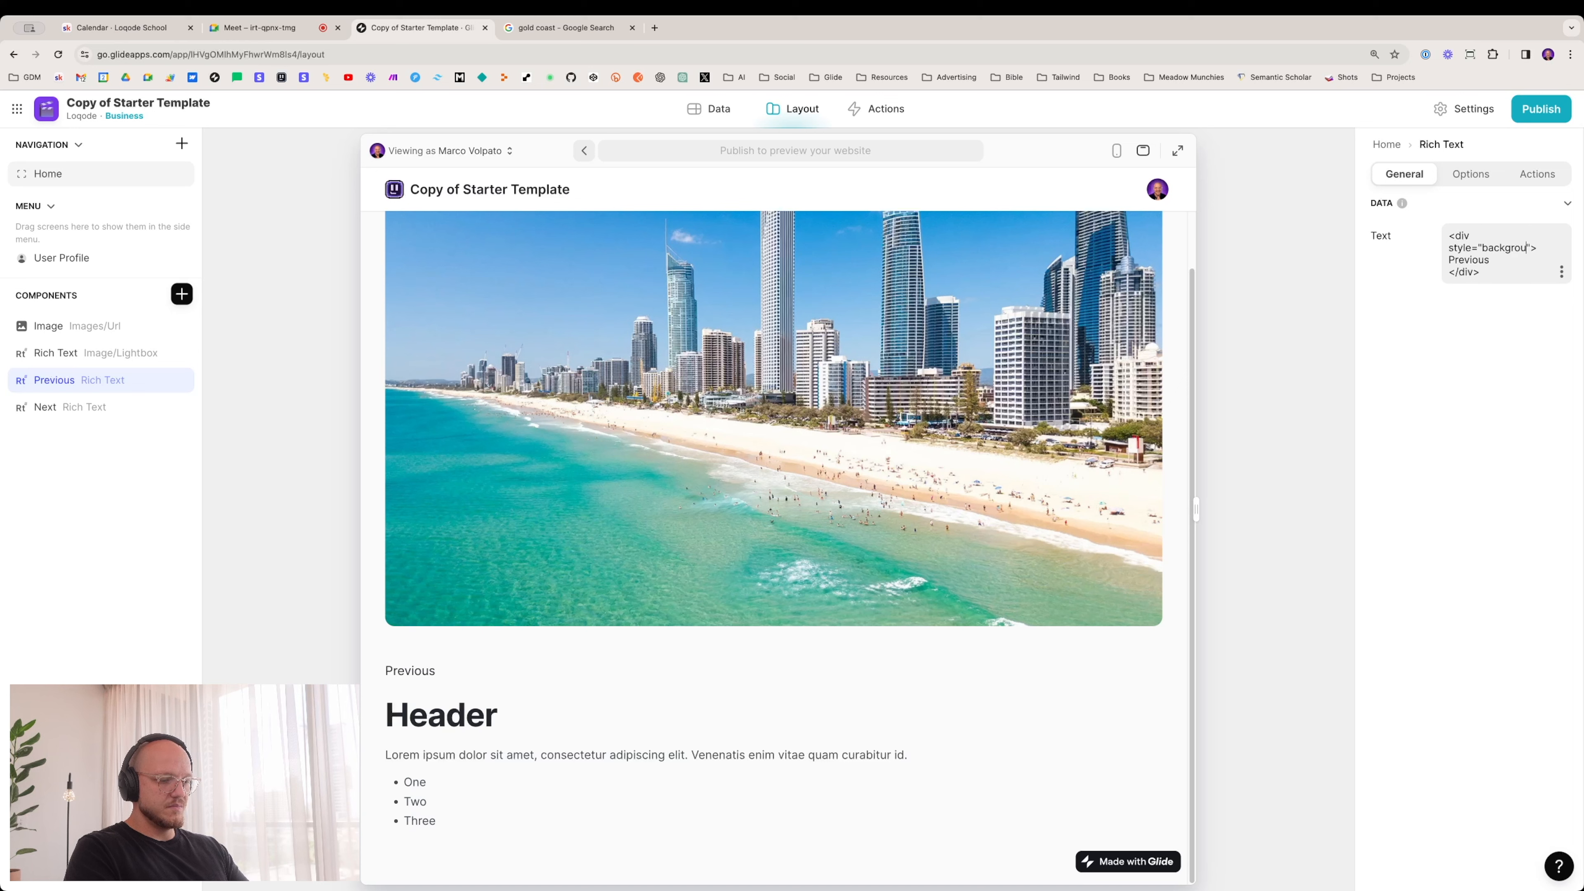
pyautogui.press('BackSpace')
pyautogui.press('BackSpace')
pyautogui.press('BackSpace')
pyautogui.write(':')
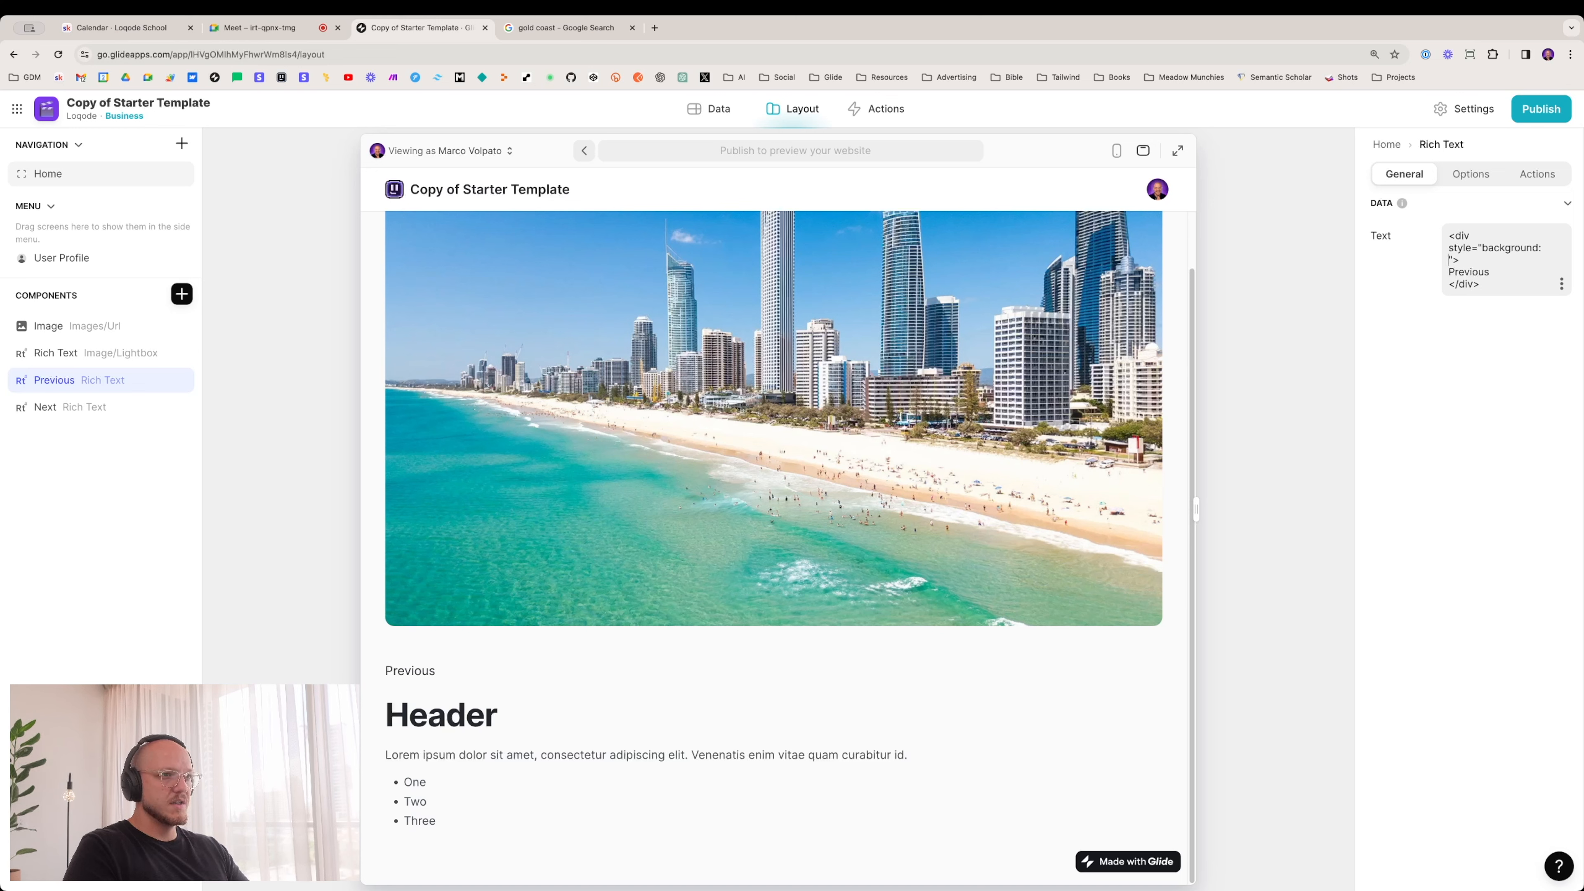
pyautogui.write('#7c3aed')
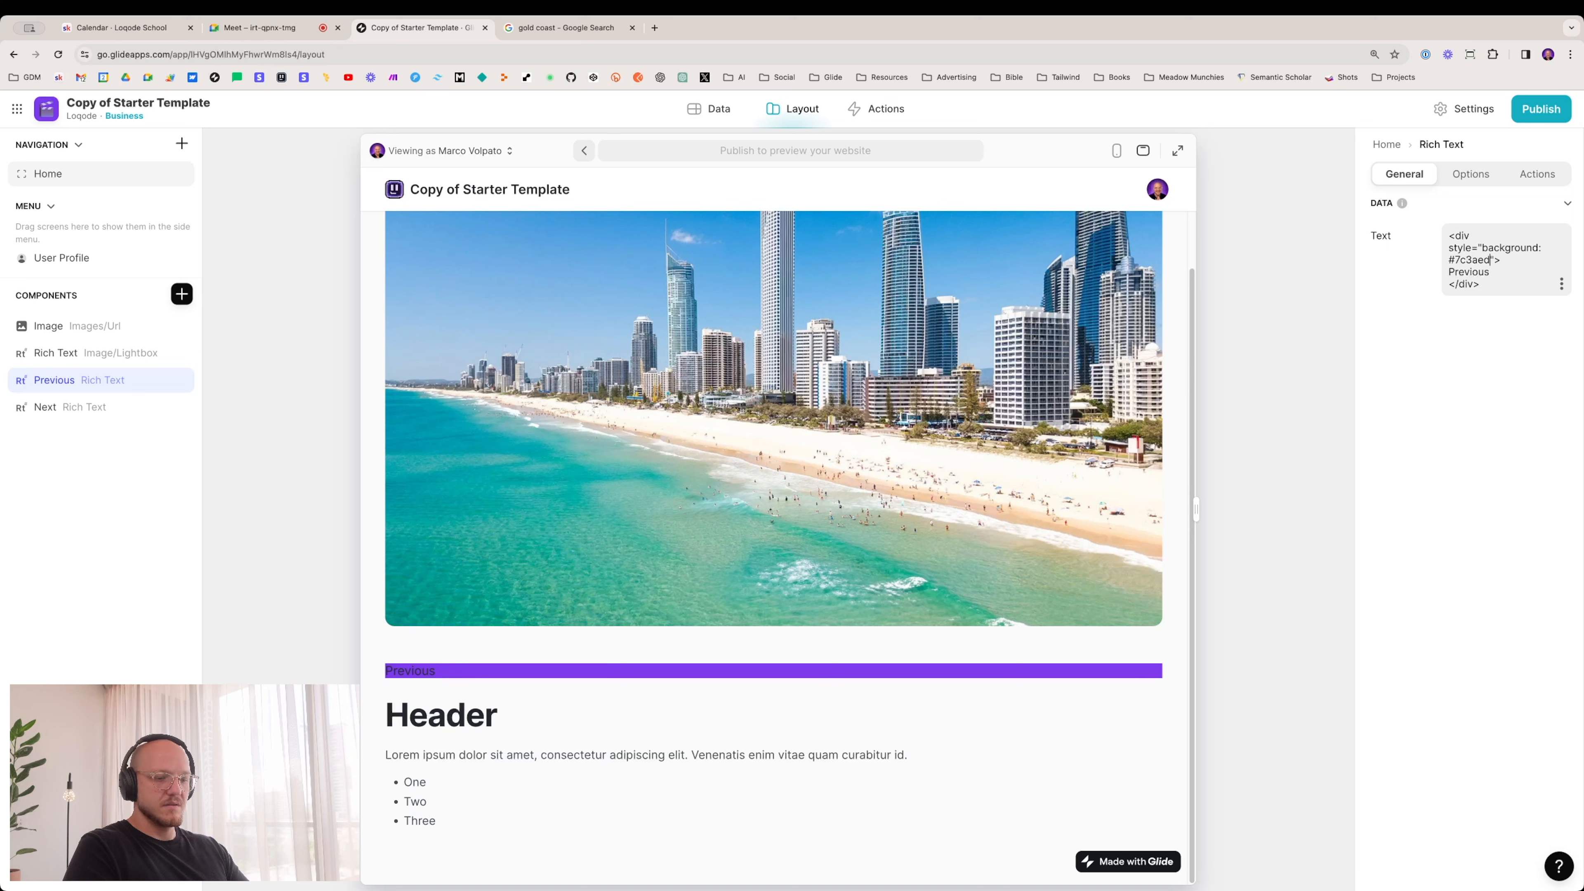
pyautogui.write('; ')
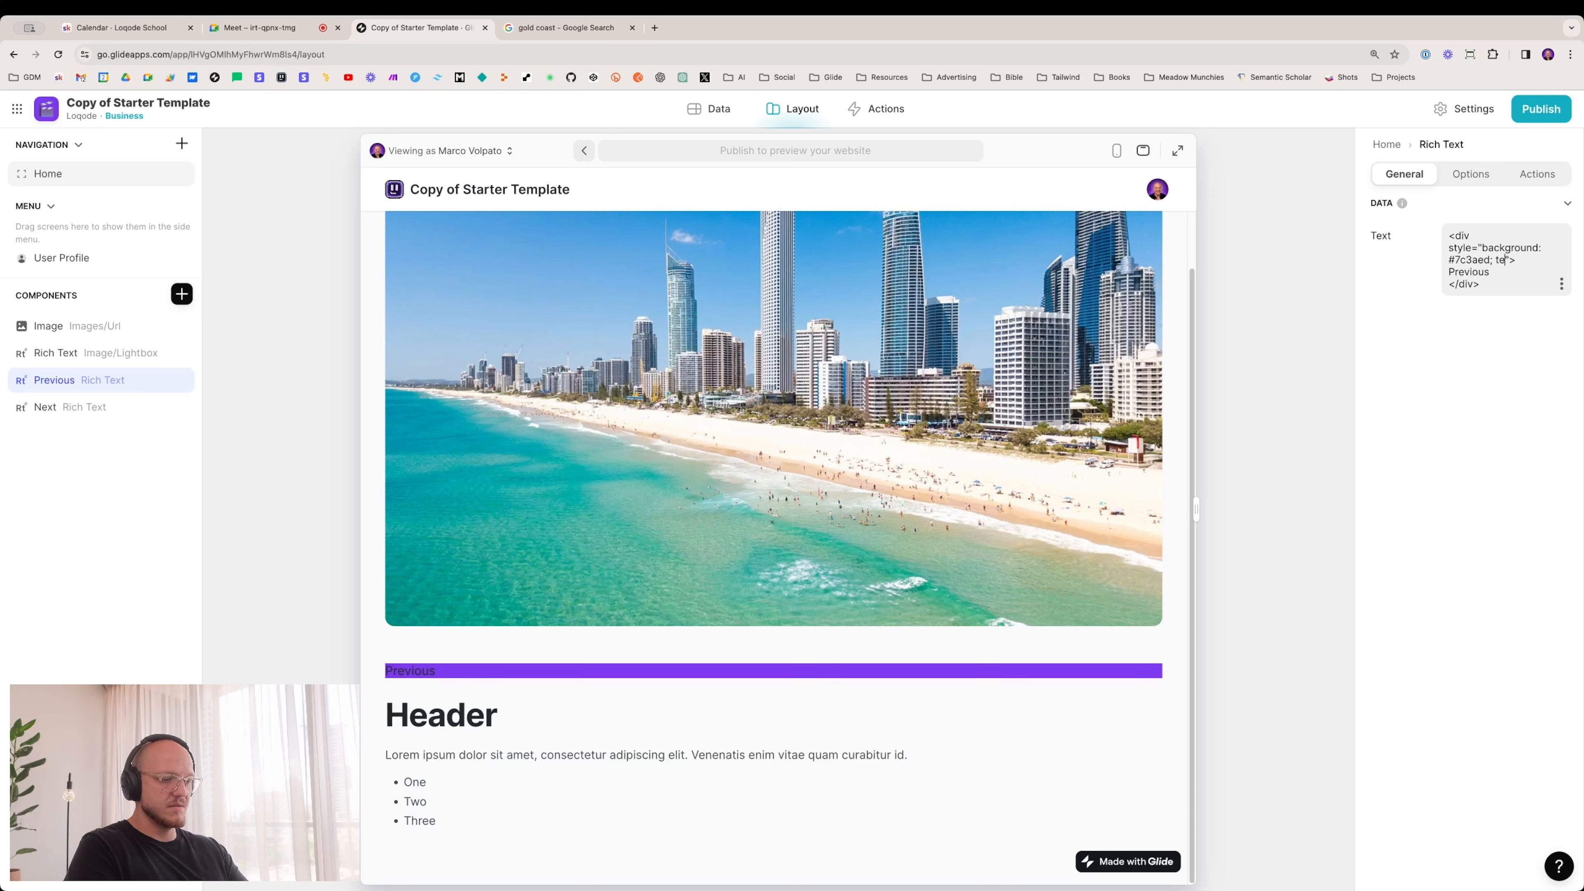
pyautogui.write('color:')
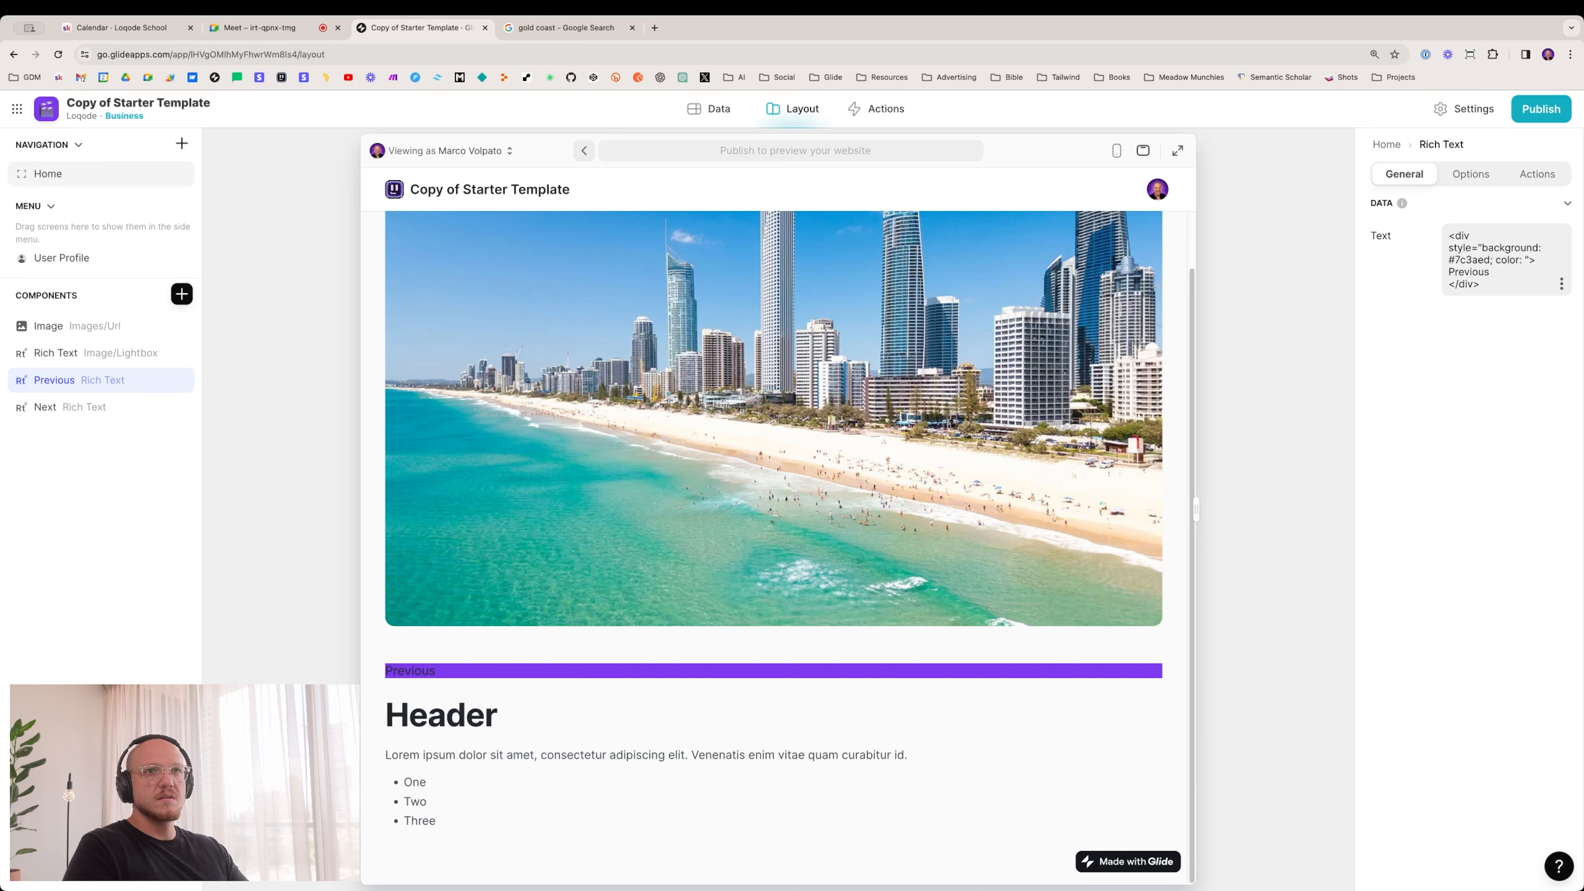
pyautogui.write('#ddd6fe')
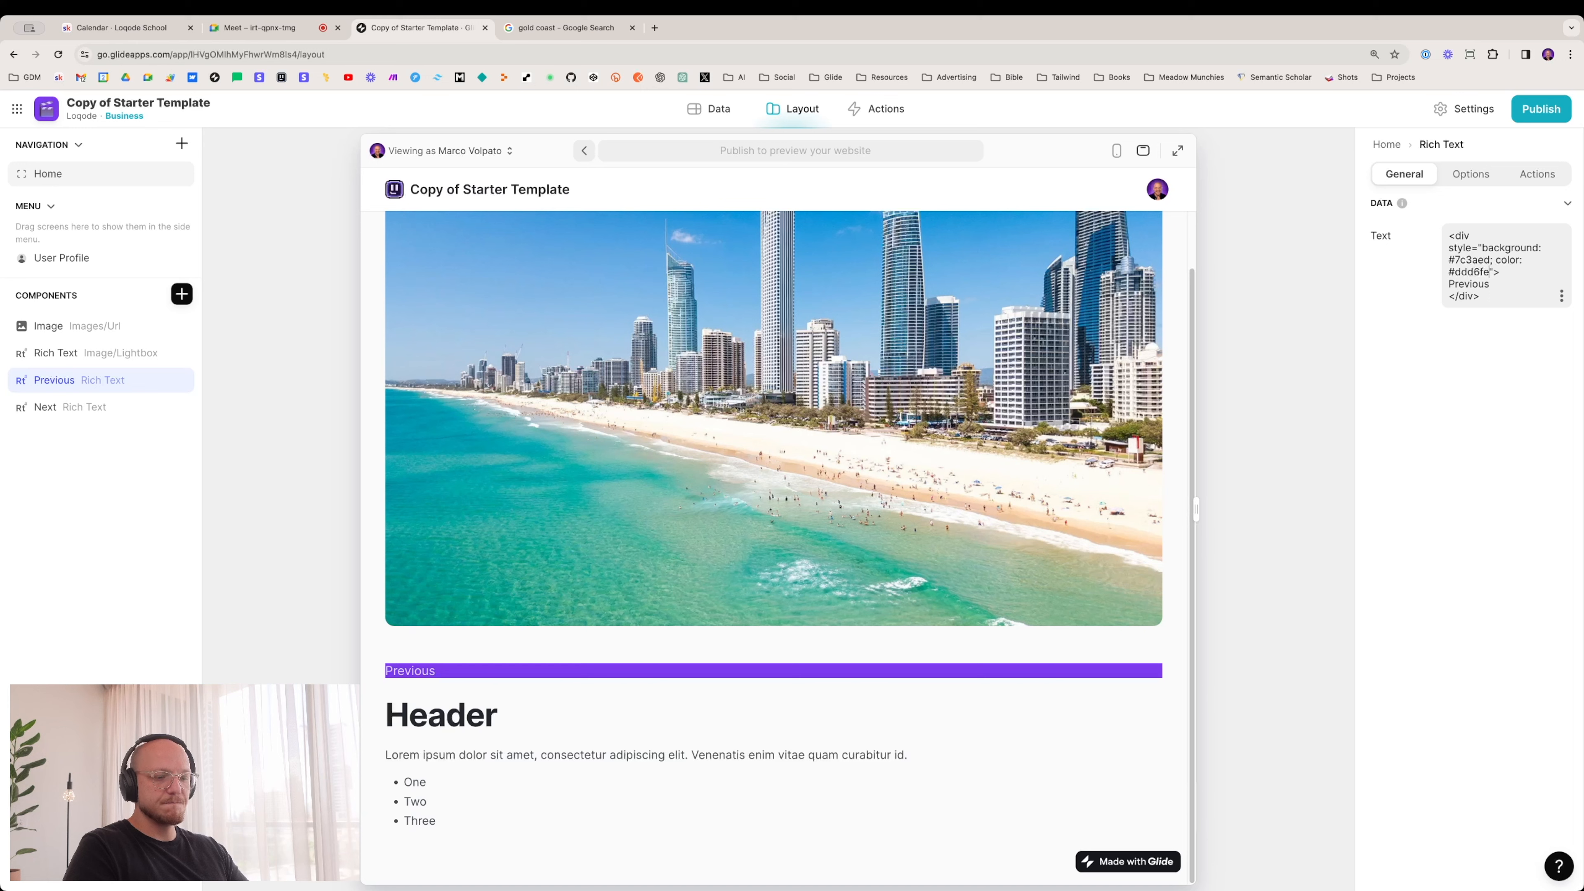
# Step: Add padding of 8px 24px to the Previous div's inline style
pyautogui.write('; padding')
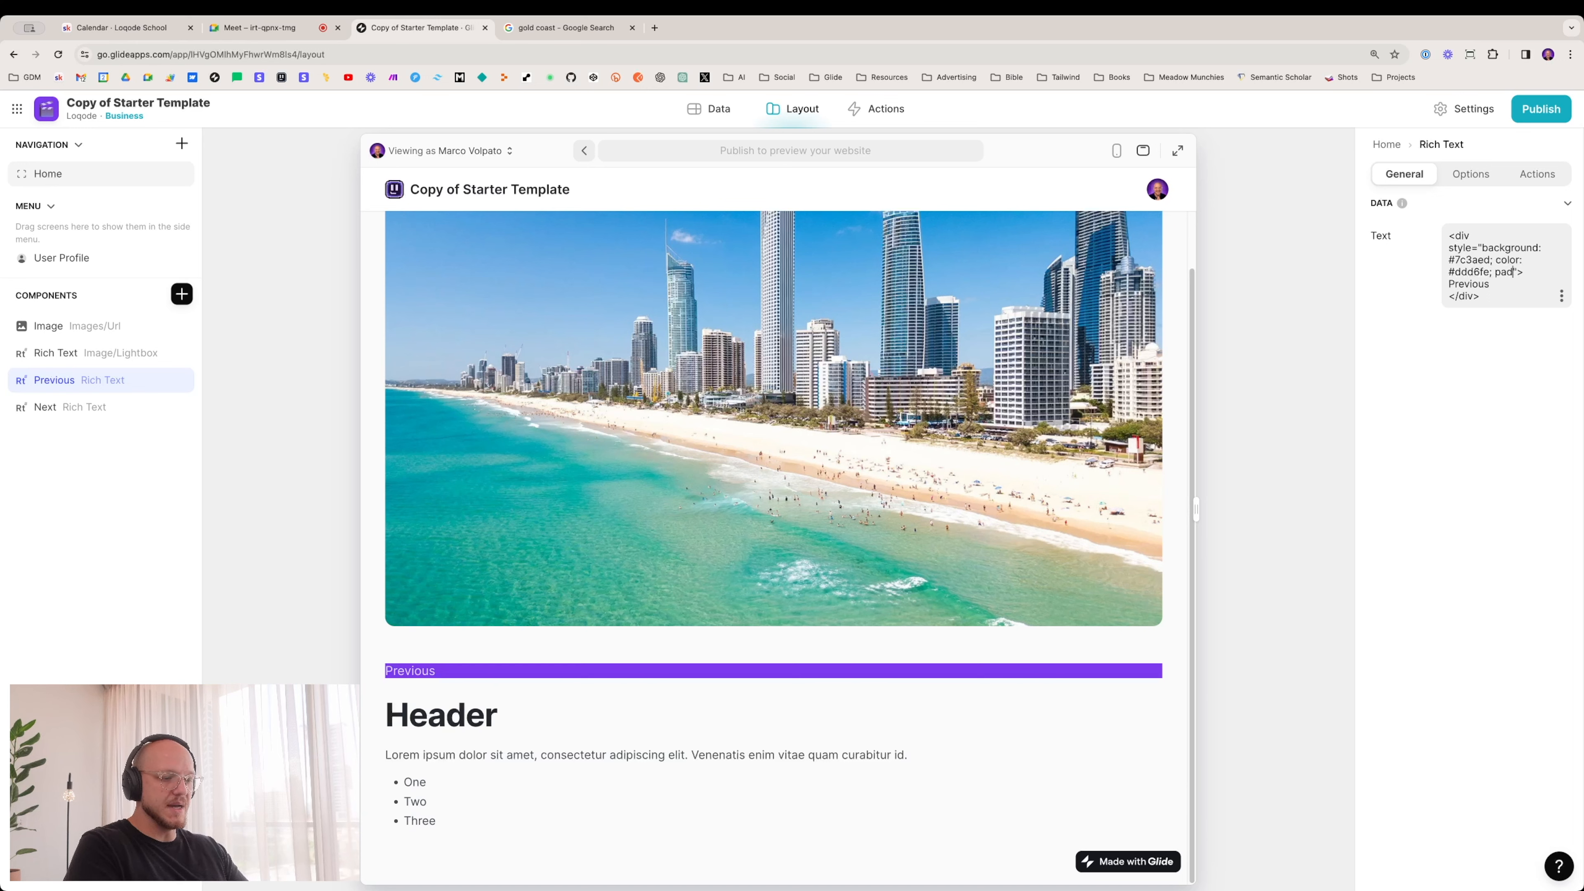
pyautogui.write(':')
pyautogui.write(' 8')
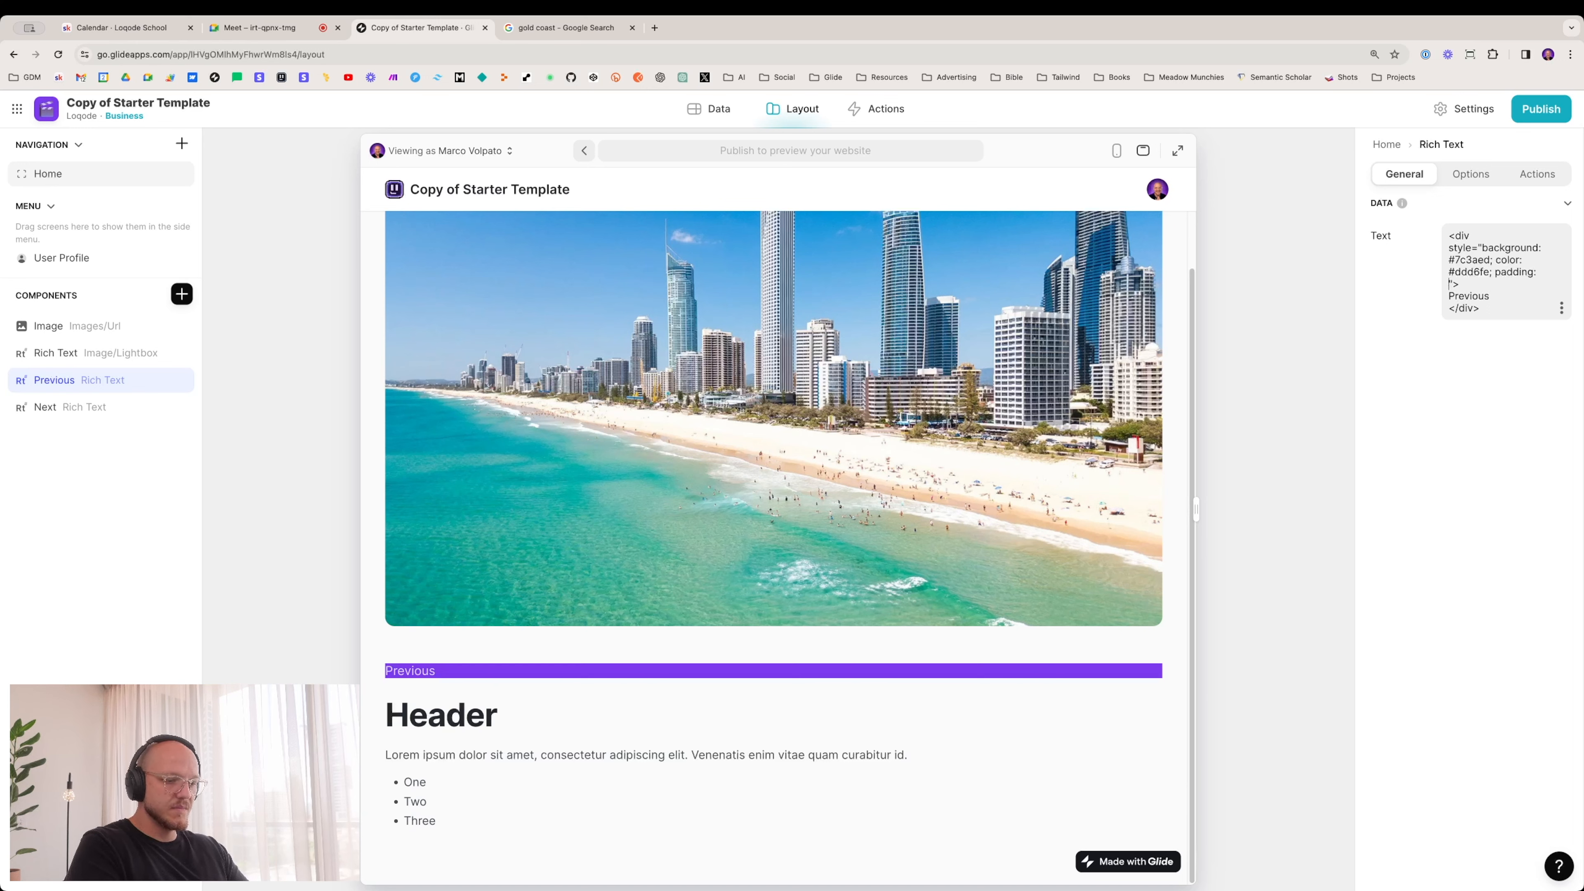
pyautogui.write('px')
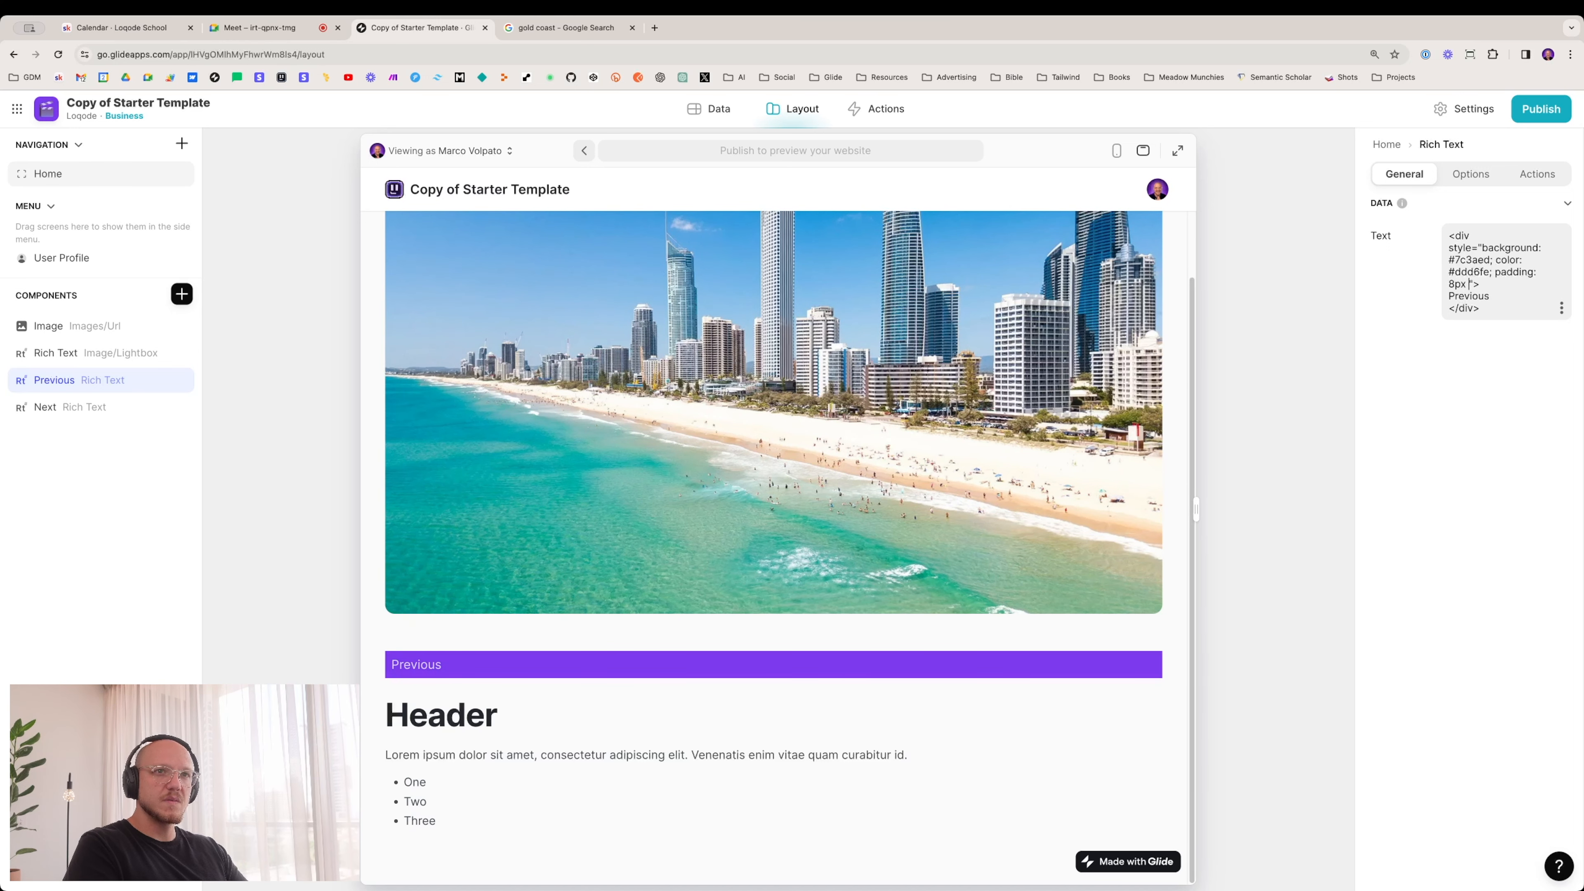
pyautogui.write(' 16px')
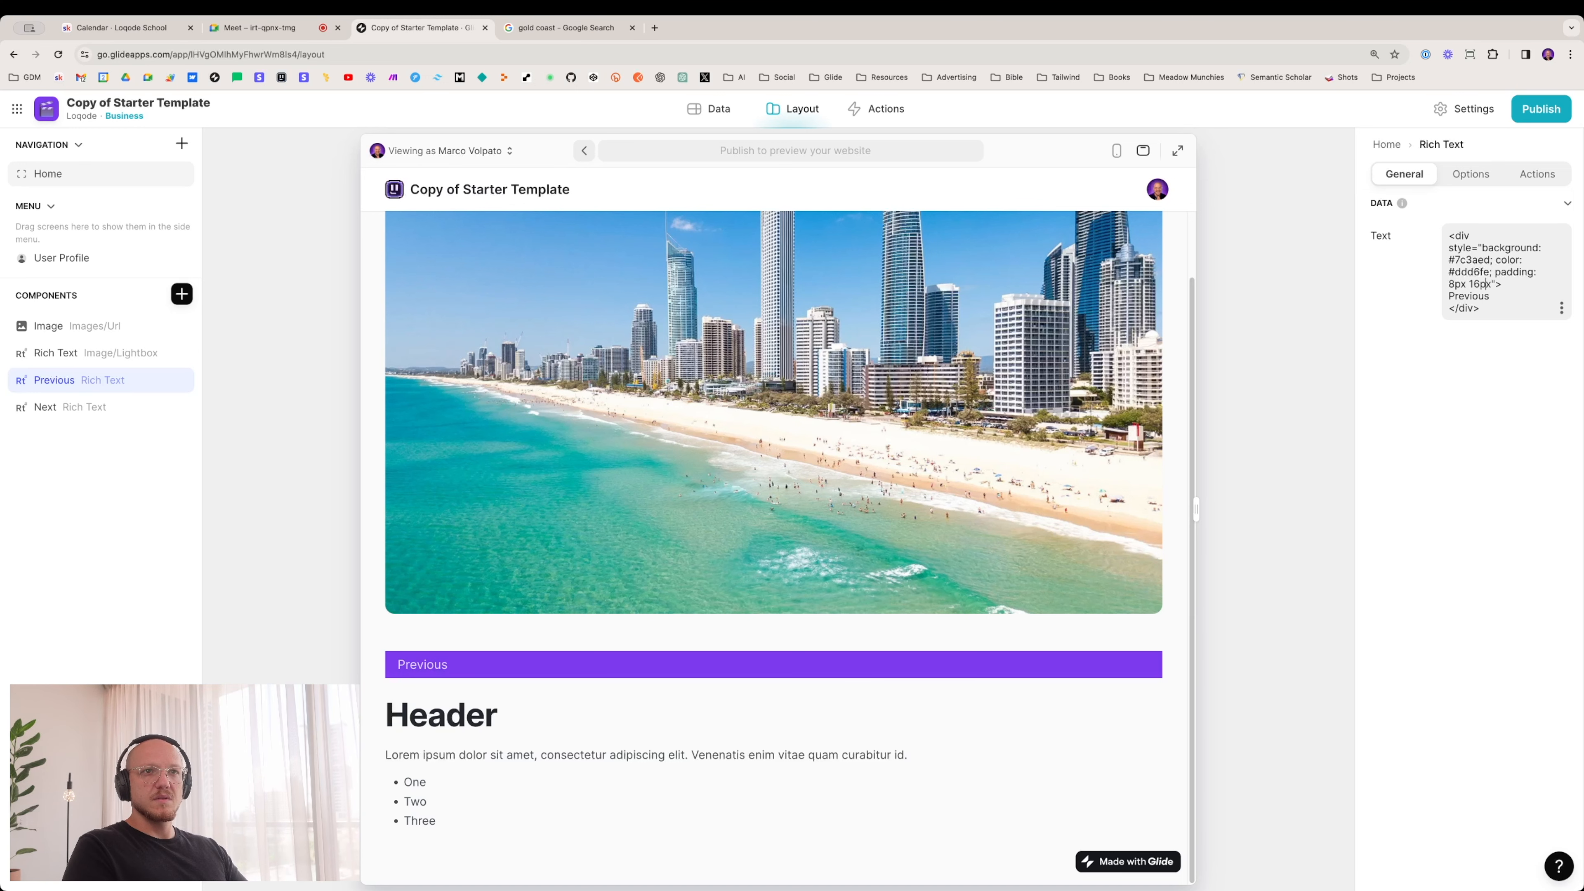
pyautogui.press('BackSpace')
pyautogui.press('BackSpace')
pyautogui.write('24px')
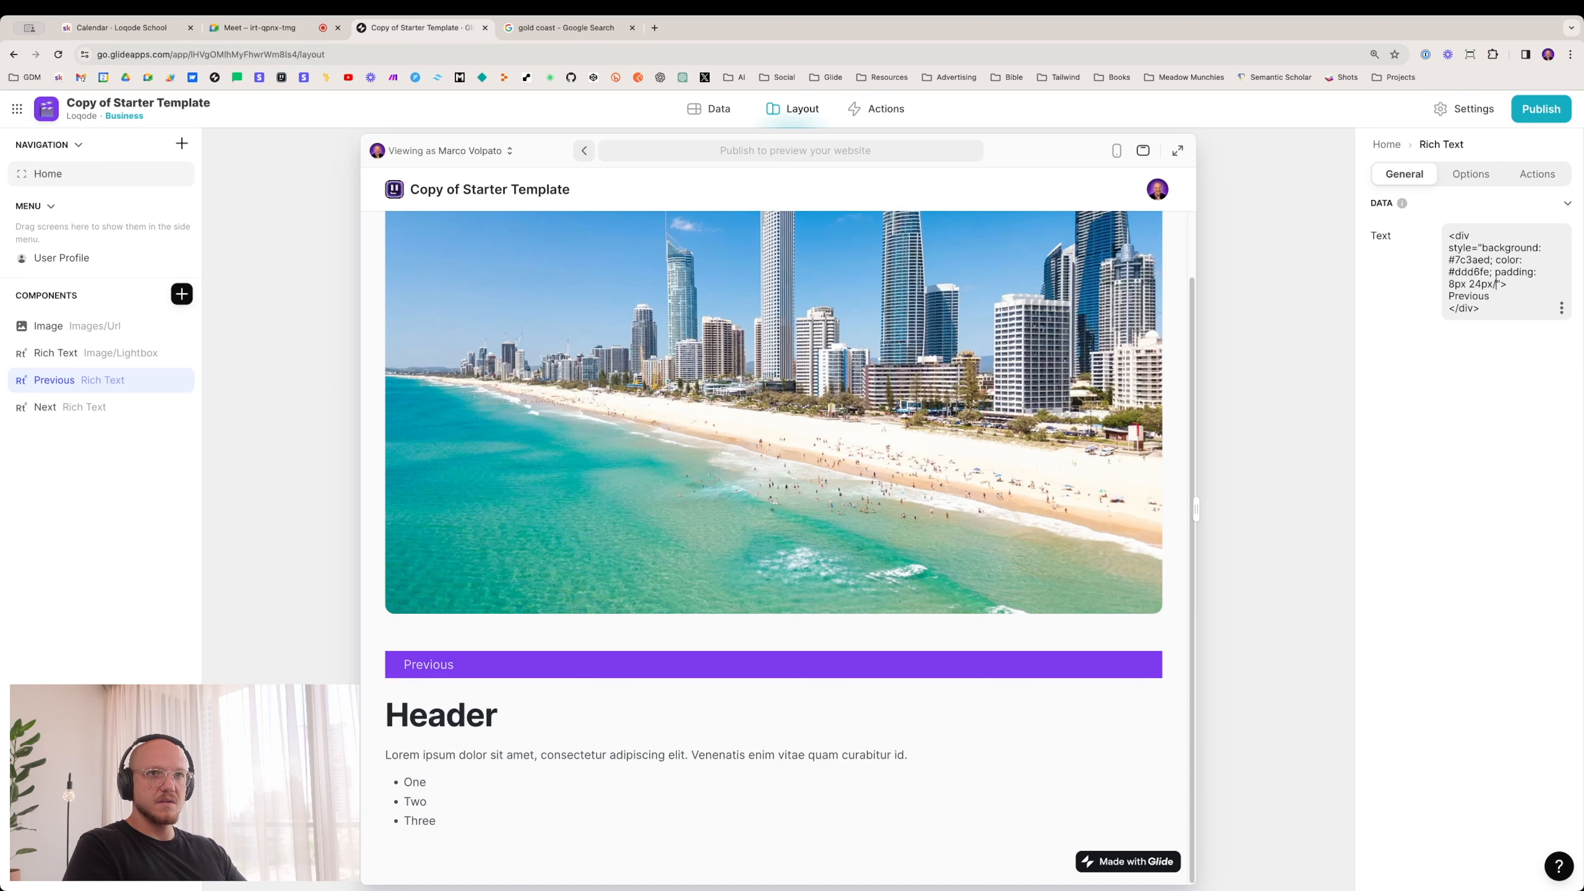
# Step: Center the Previous label by adding text-align: center to the div's inline style
pyautogui.write(';')
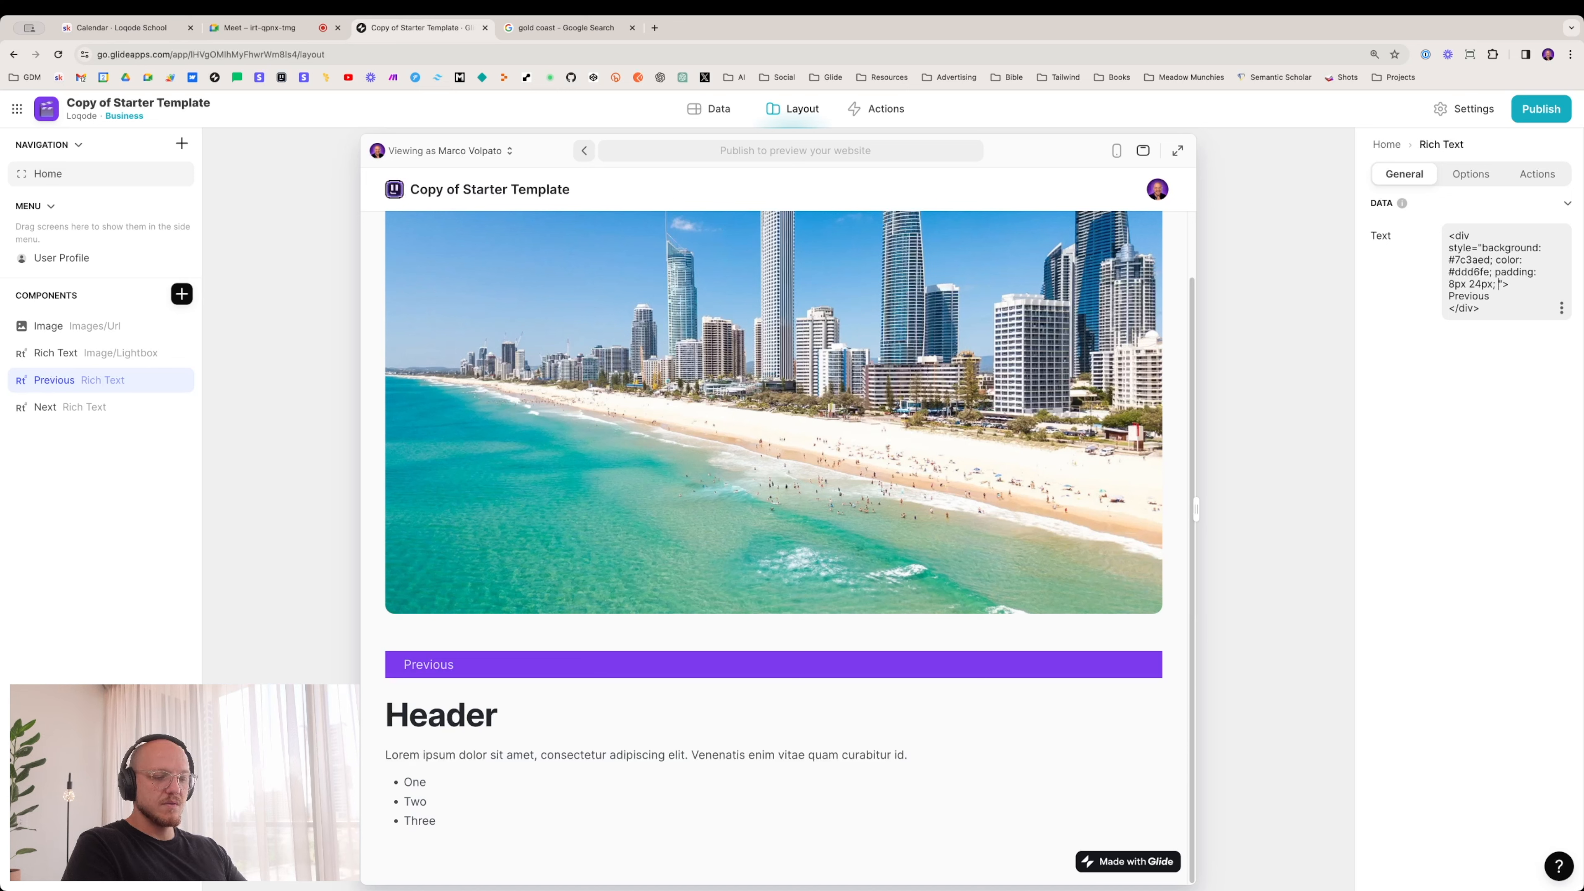
pyautogui.write('text-al')
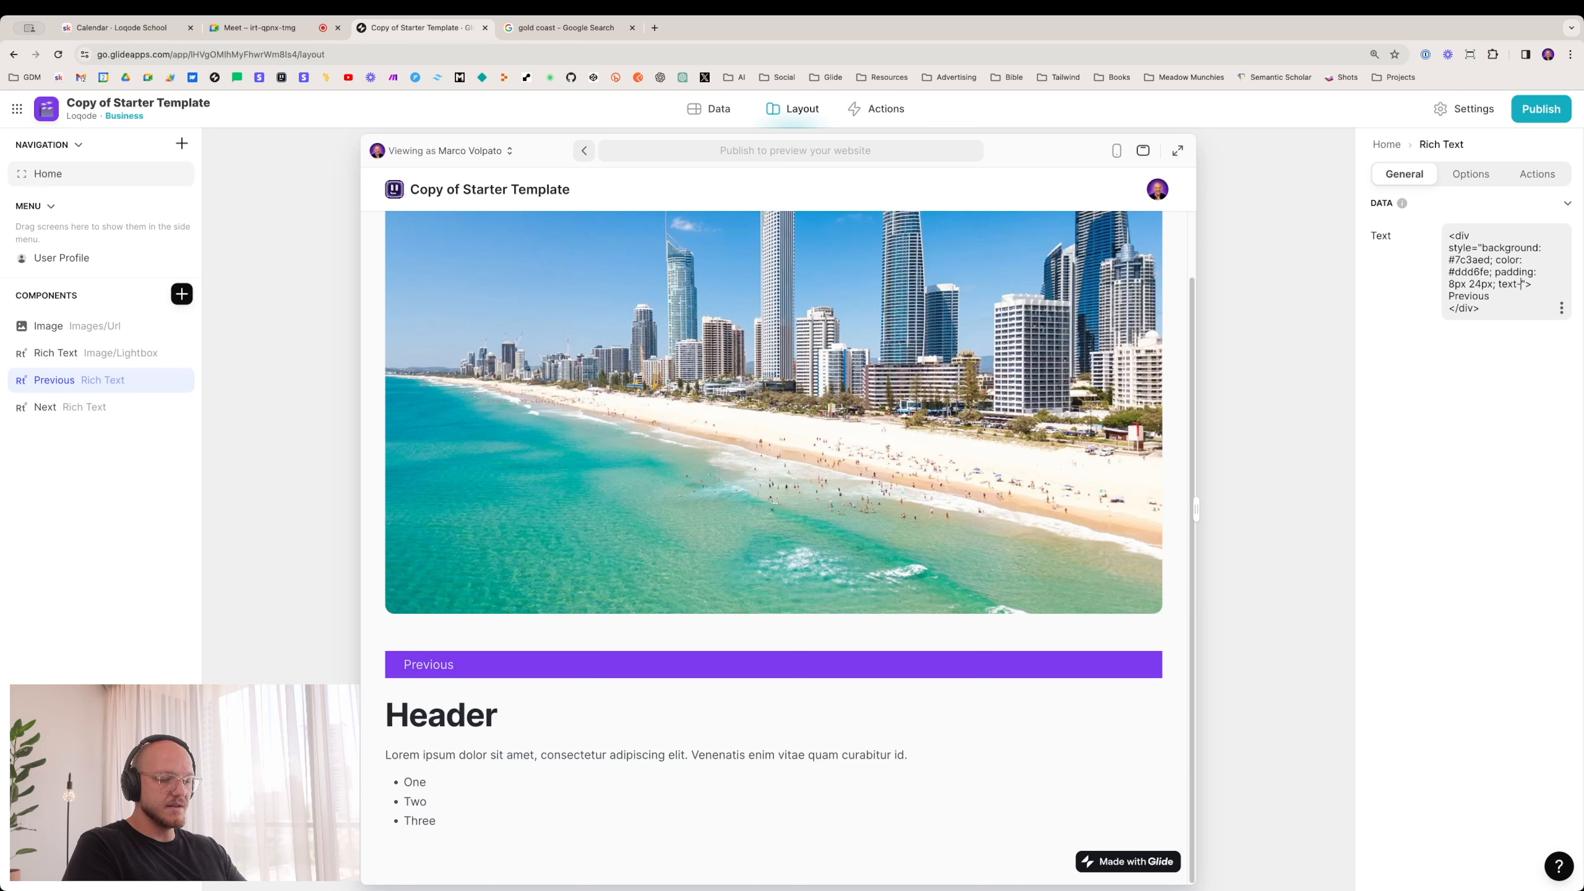
pyautogui.write('ign: cente')
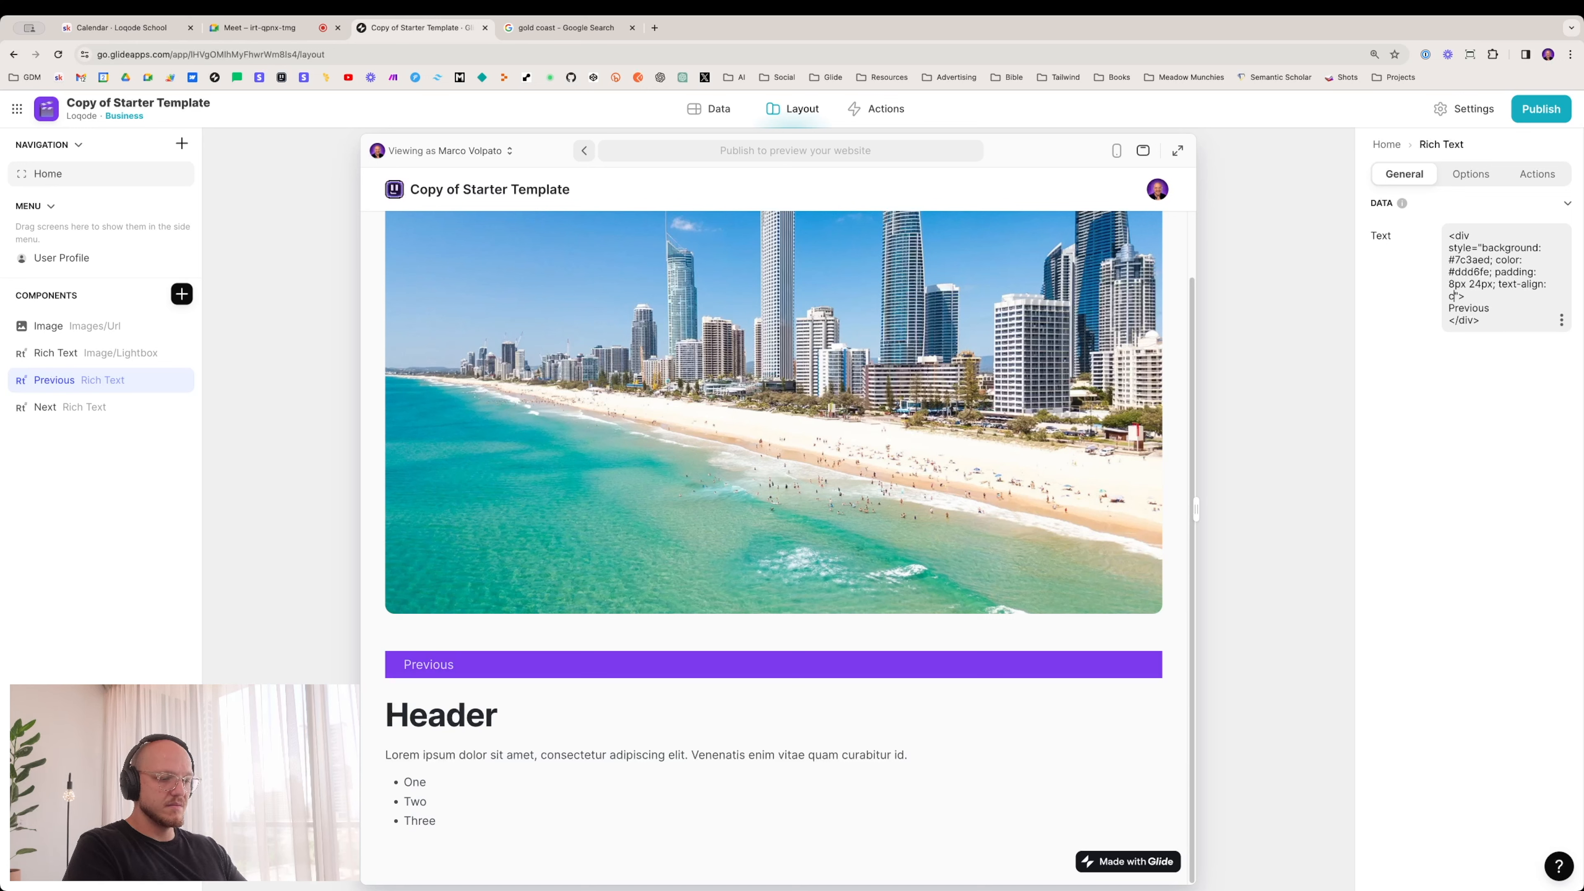
pyautogui.write('r')
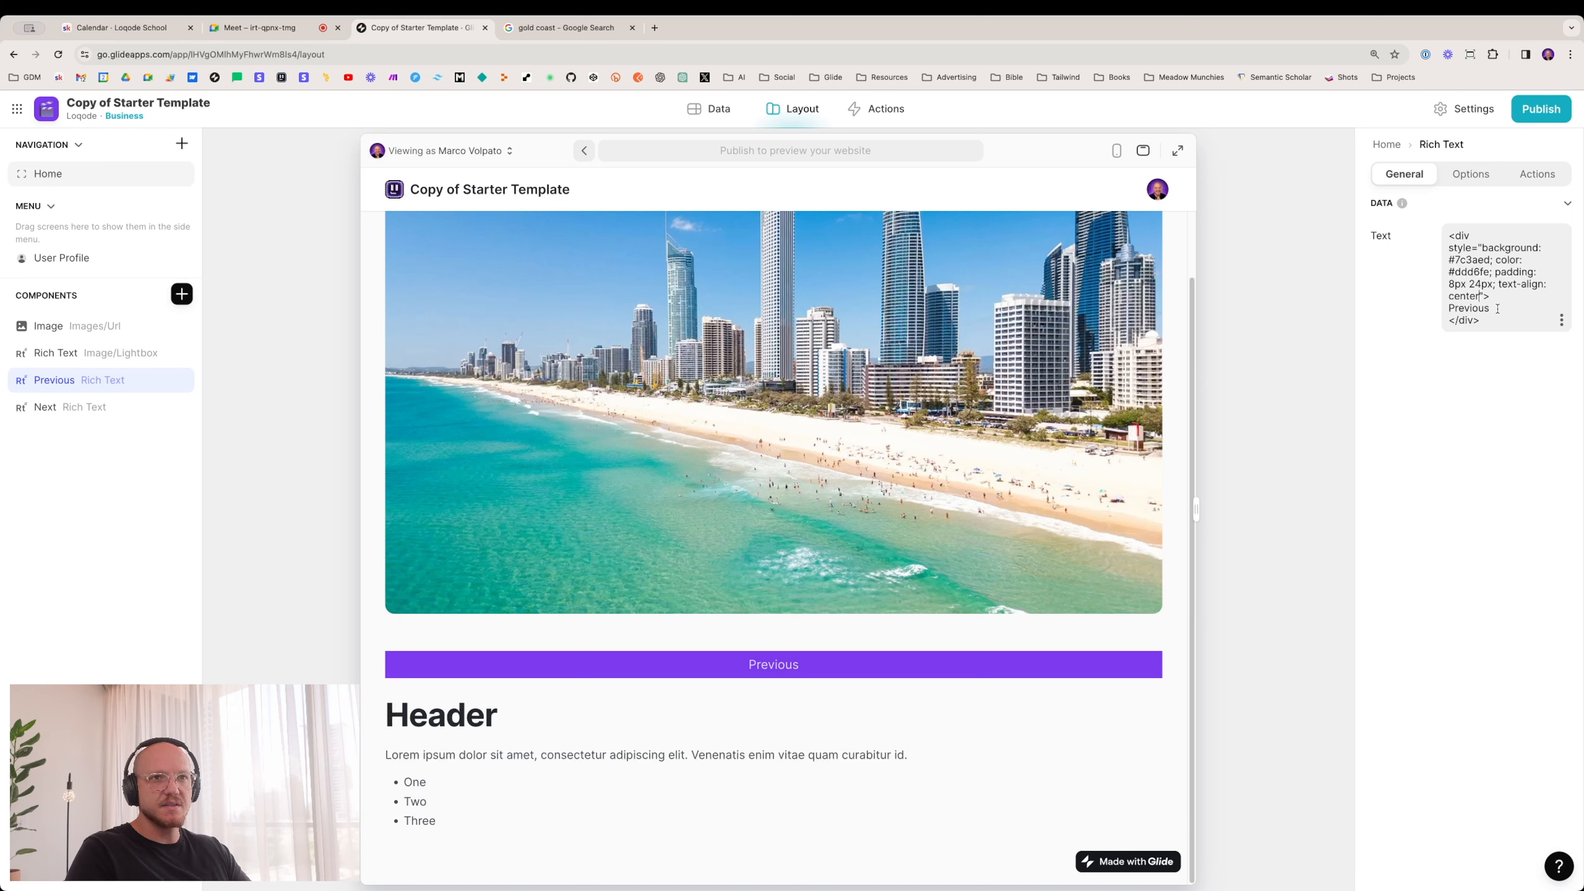
# Step: Round the Previous div's corners with a border-radius of 8px in its inline style
pyautogui.write('; border-ra')
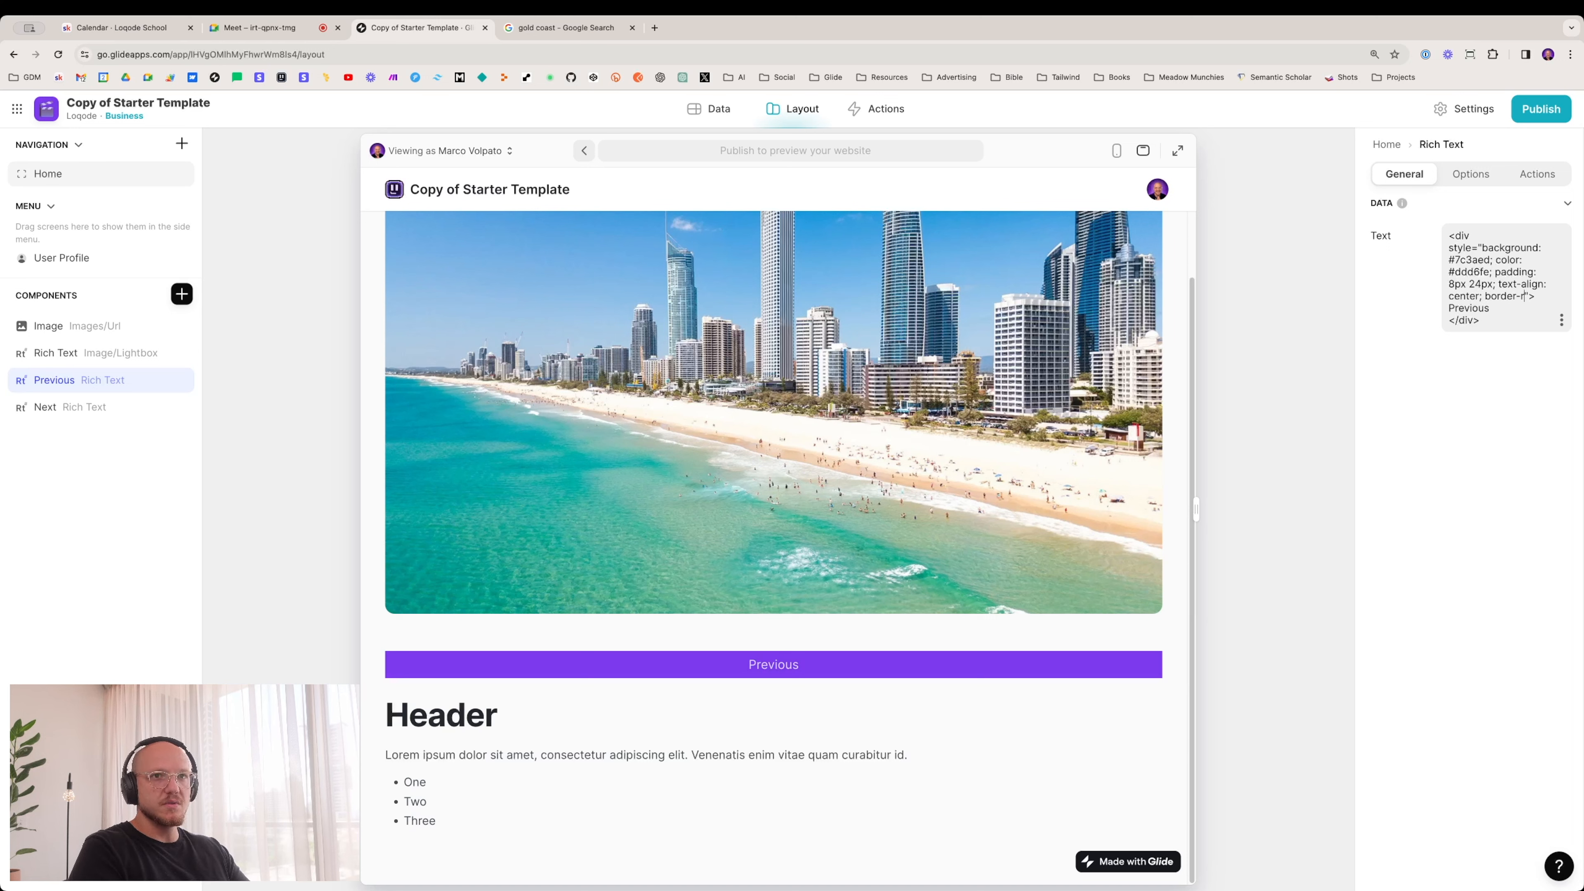
pyautogui.write('dius: ')
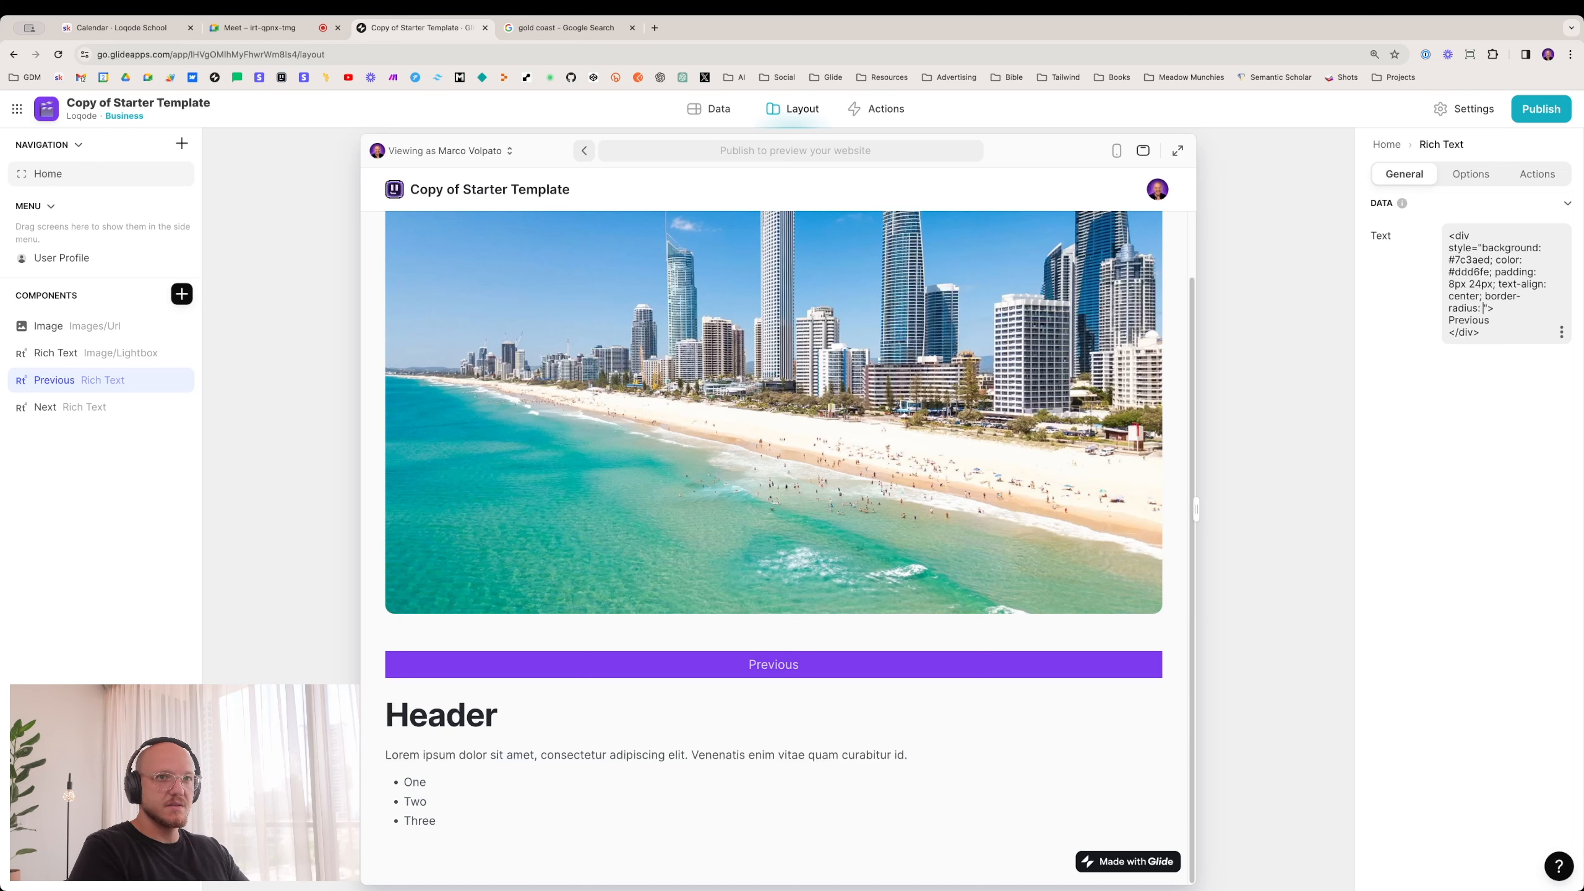
pyautogui.write('12px')
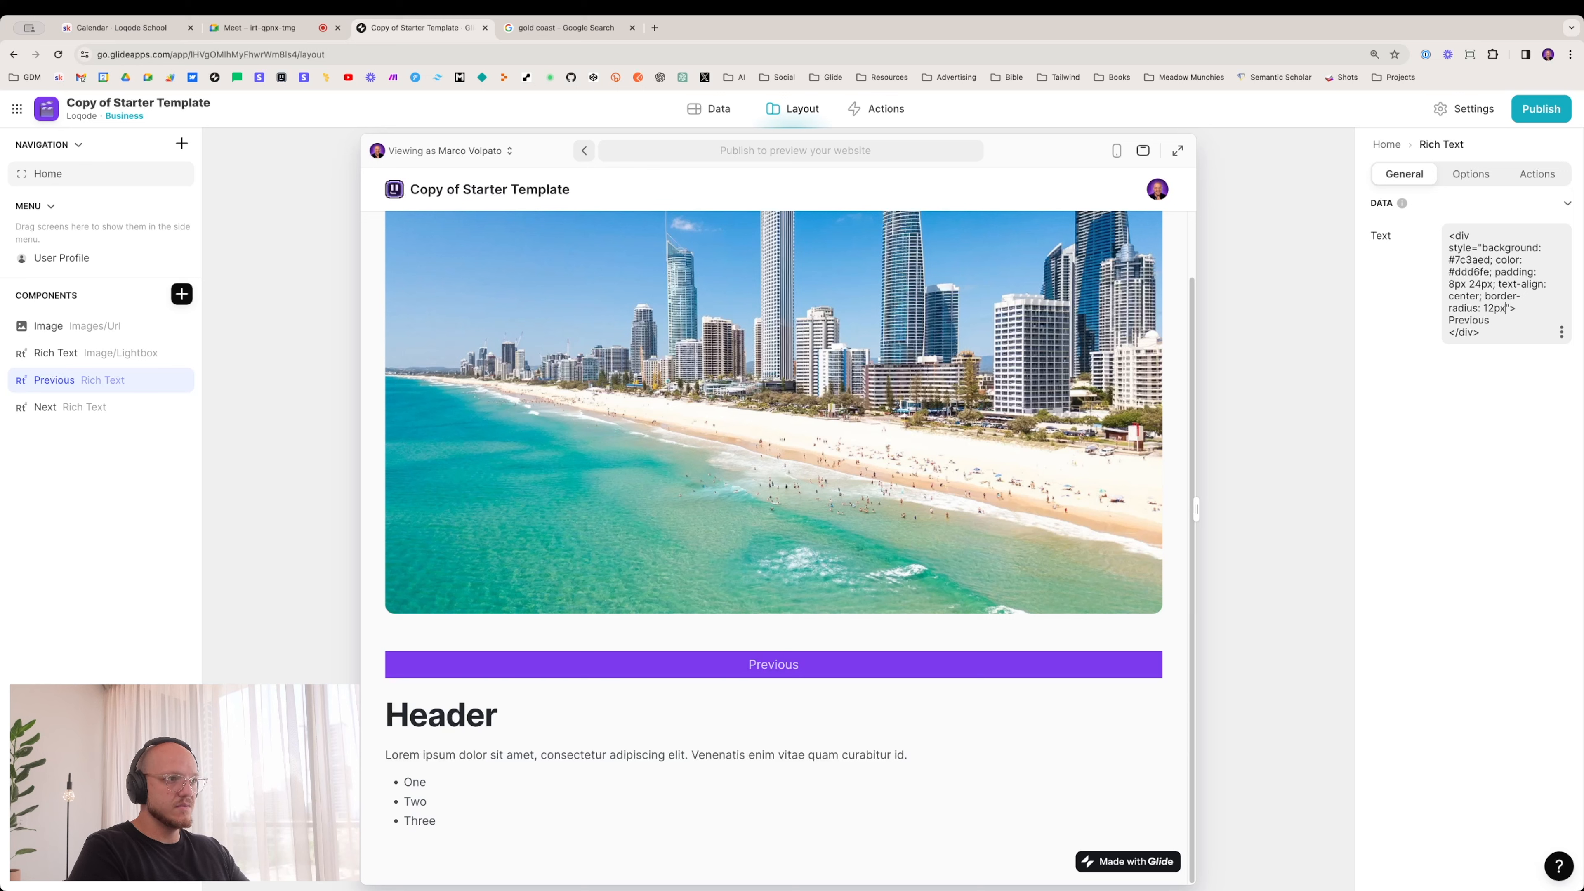
pyautogui.press('BackSpace')
pyautogui.press('BackSpace')
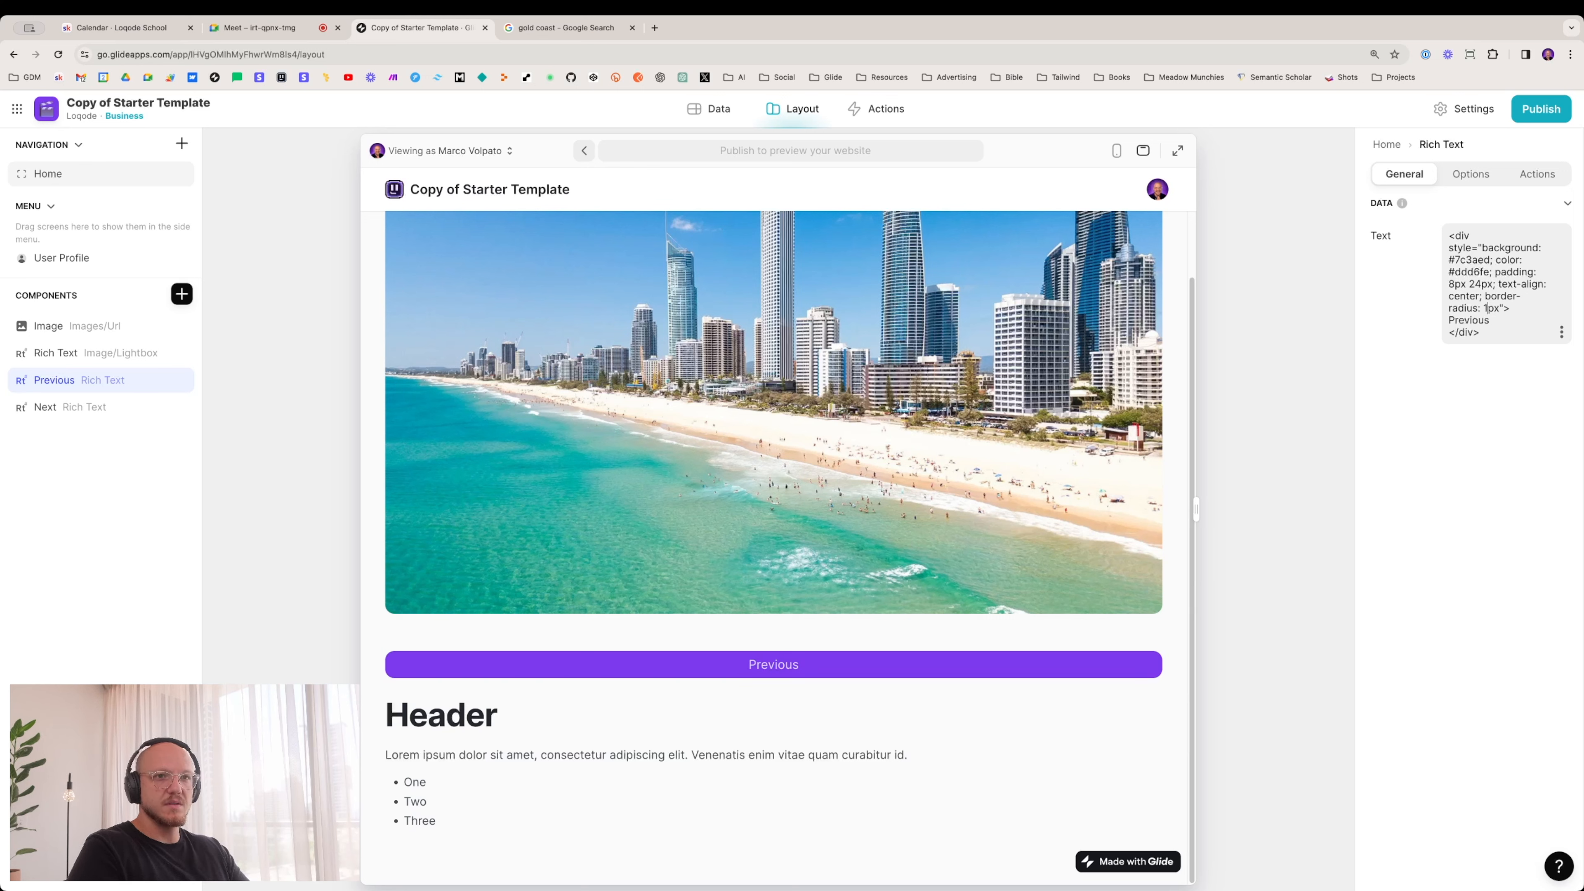
pyautogui.write('8')
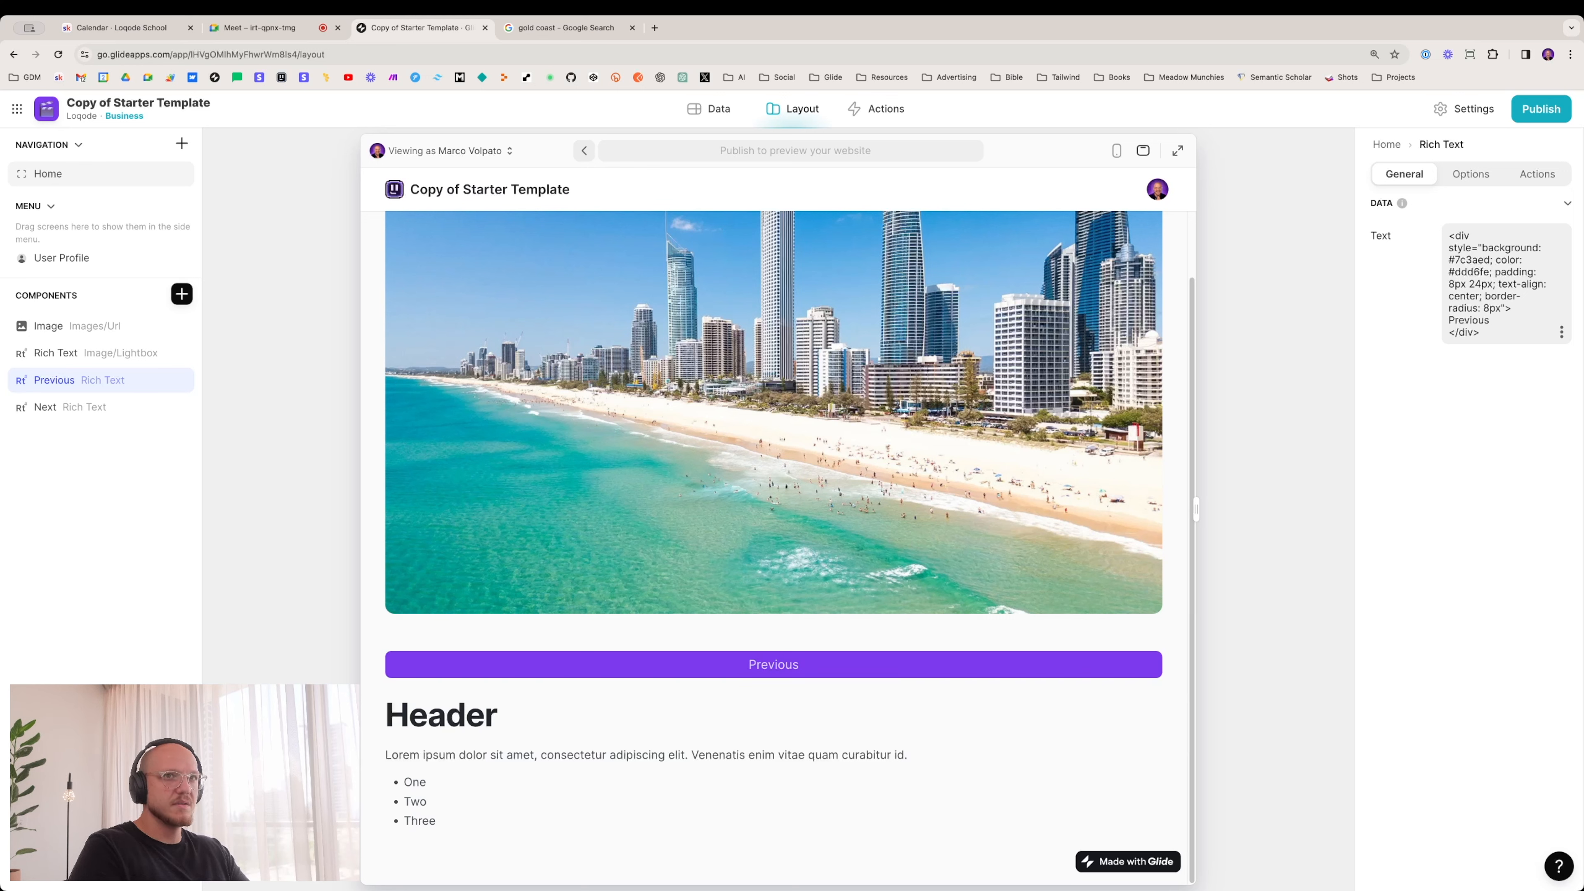
# Step: Set the border-radius in the Previous div's inline style to 6px; and copy the component's entire HTML
pyautogui.press('BackSpace')
pyautogui.write('6px;')
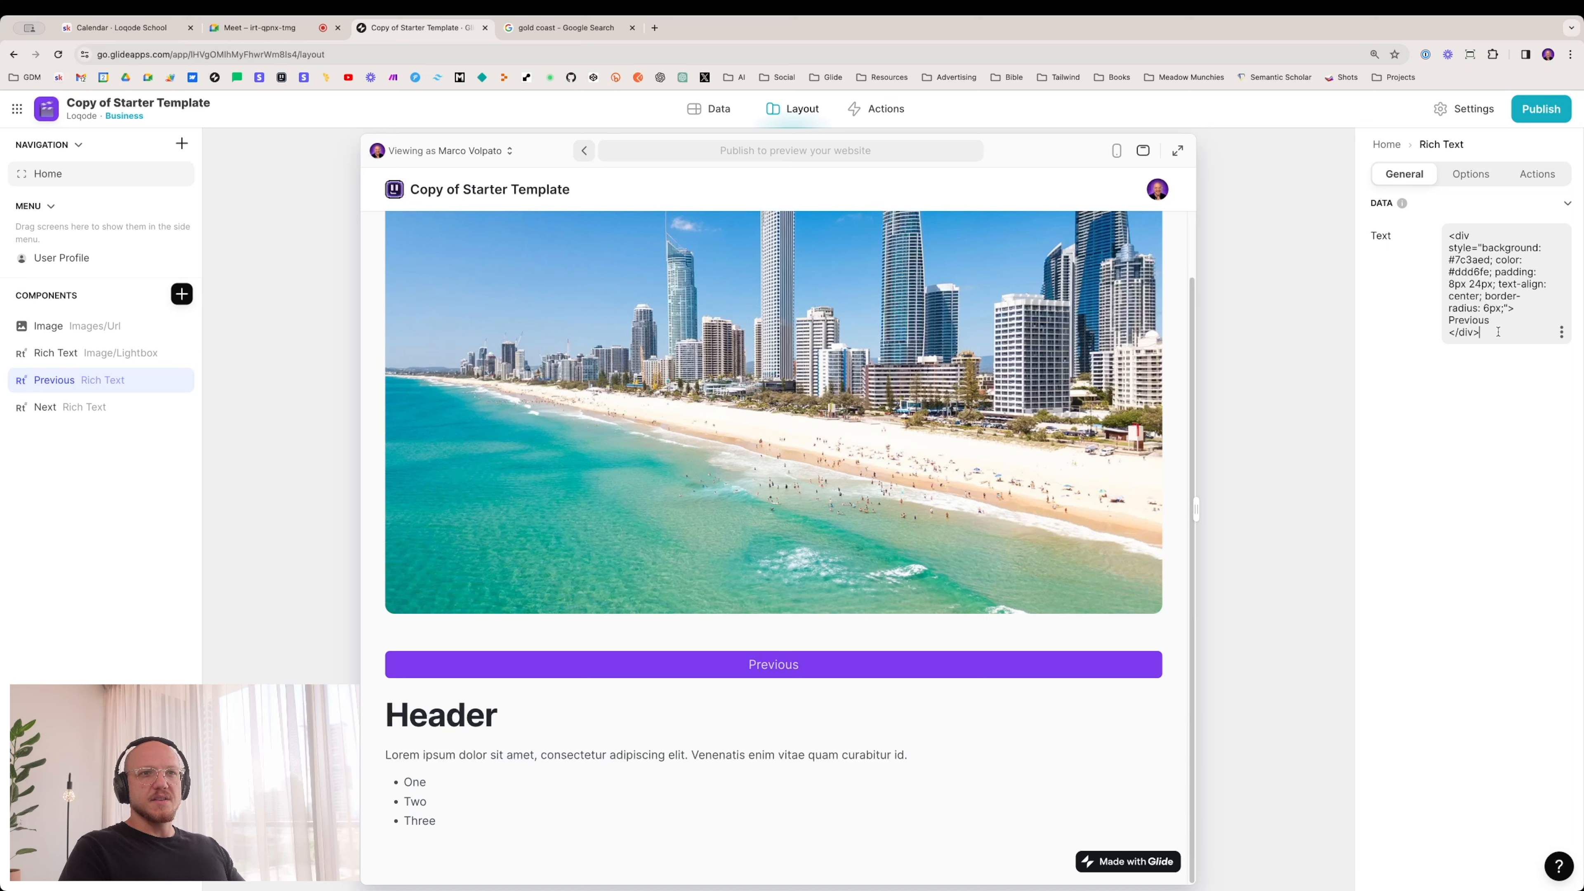
pyautogui.press('super+a')
pyautogui.press('super+c')
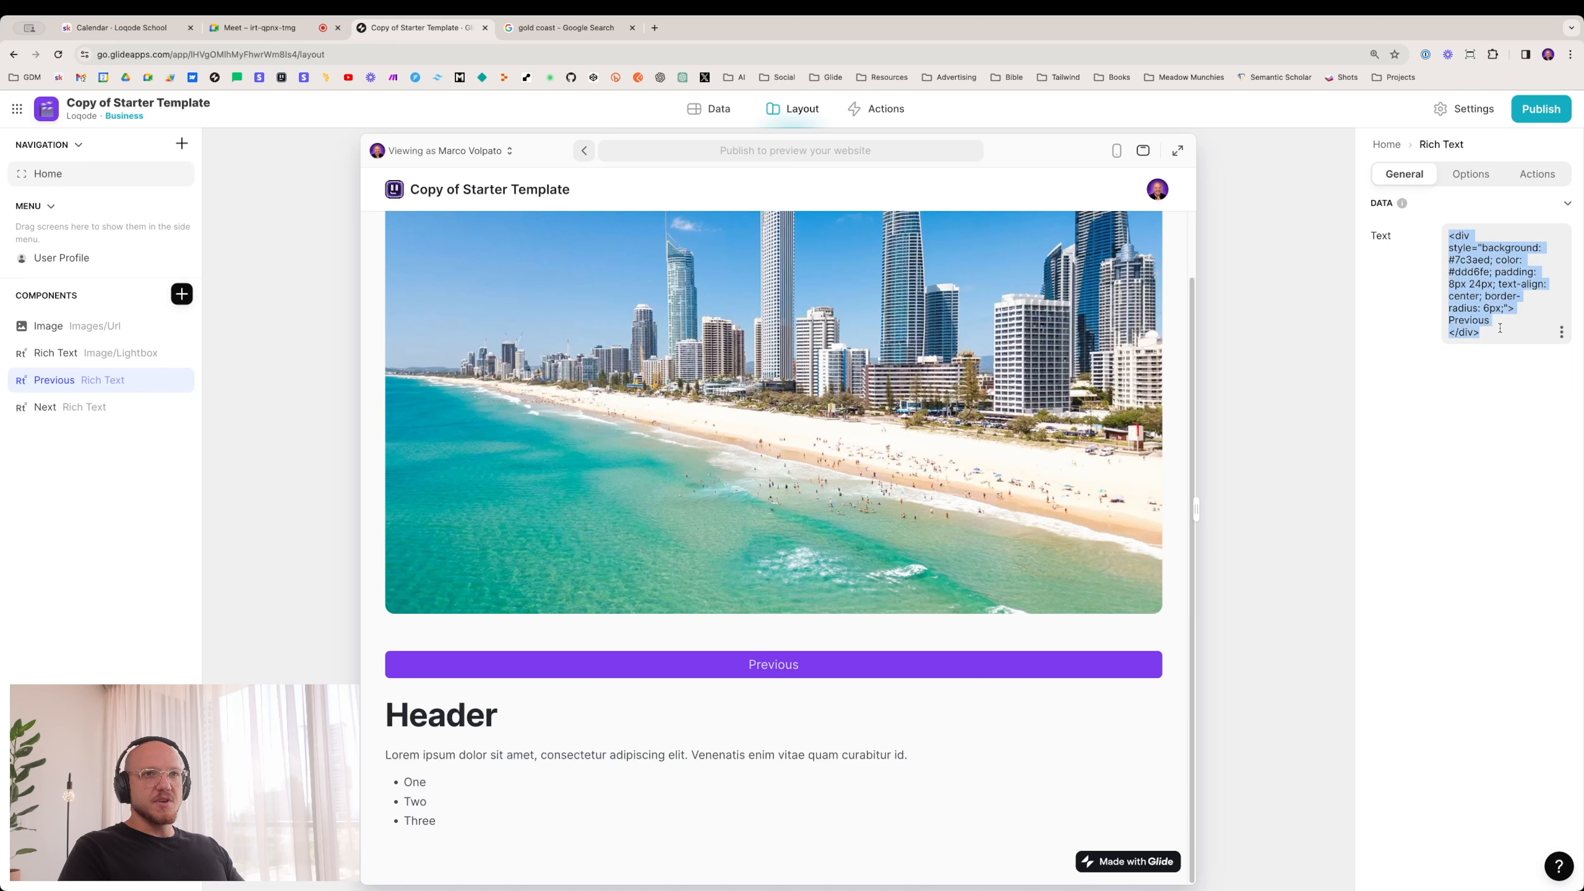
pyautogui.click(1234, 358)
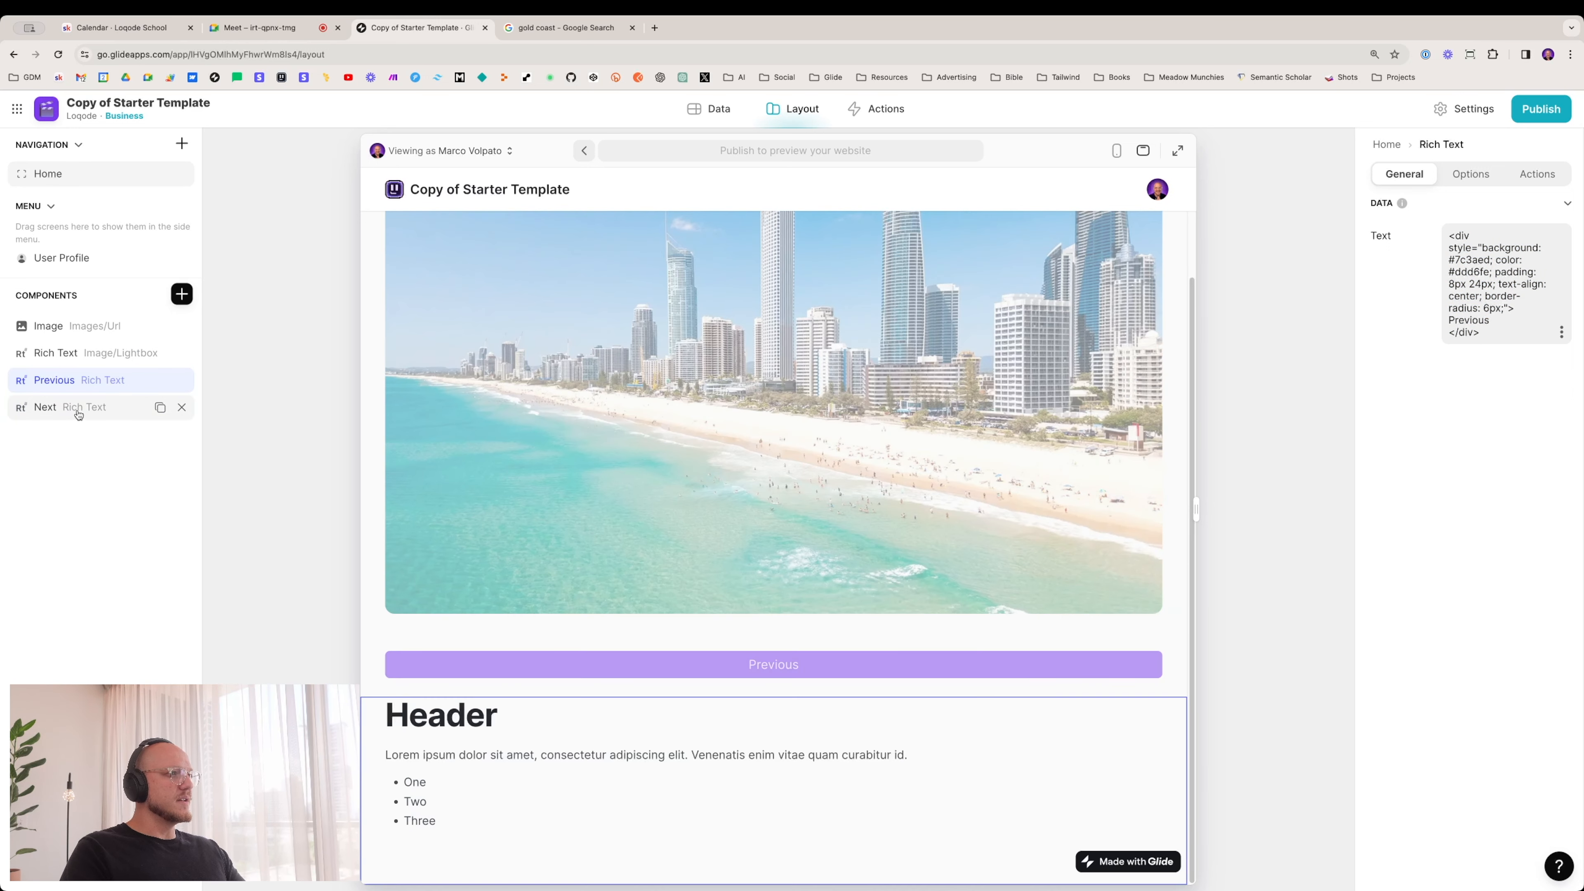
# Step: Replace the Next rich text's content with the copied styled div and change its label to Next
pyautogui.click(74, 409)
pyautogui.click(1477, 297)
pyautogui.press('super+a')
pyautogui.press('super+v')
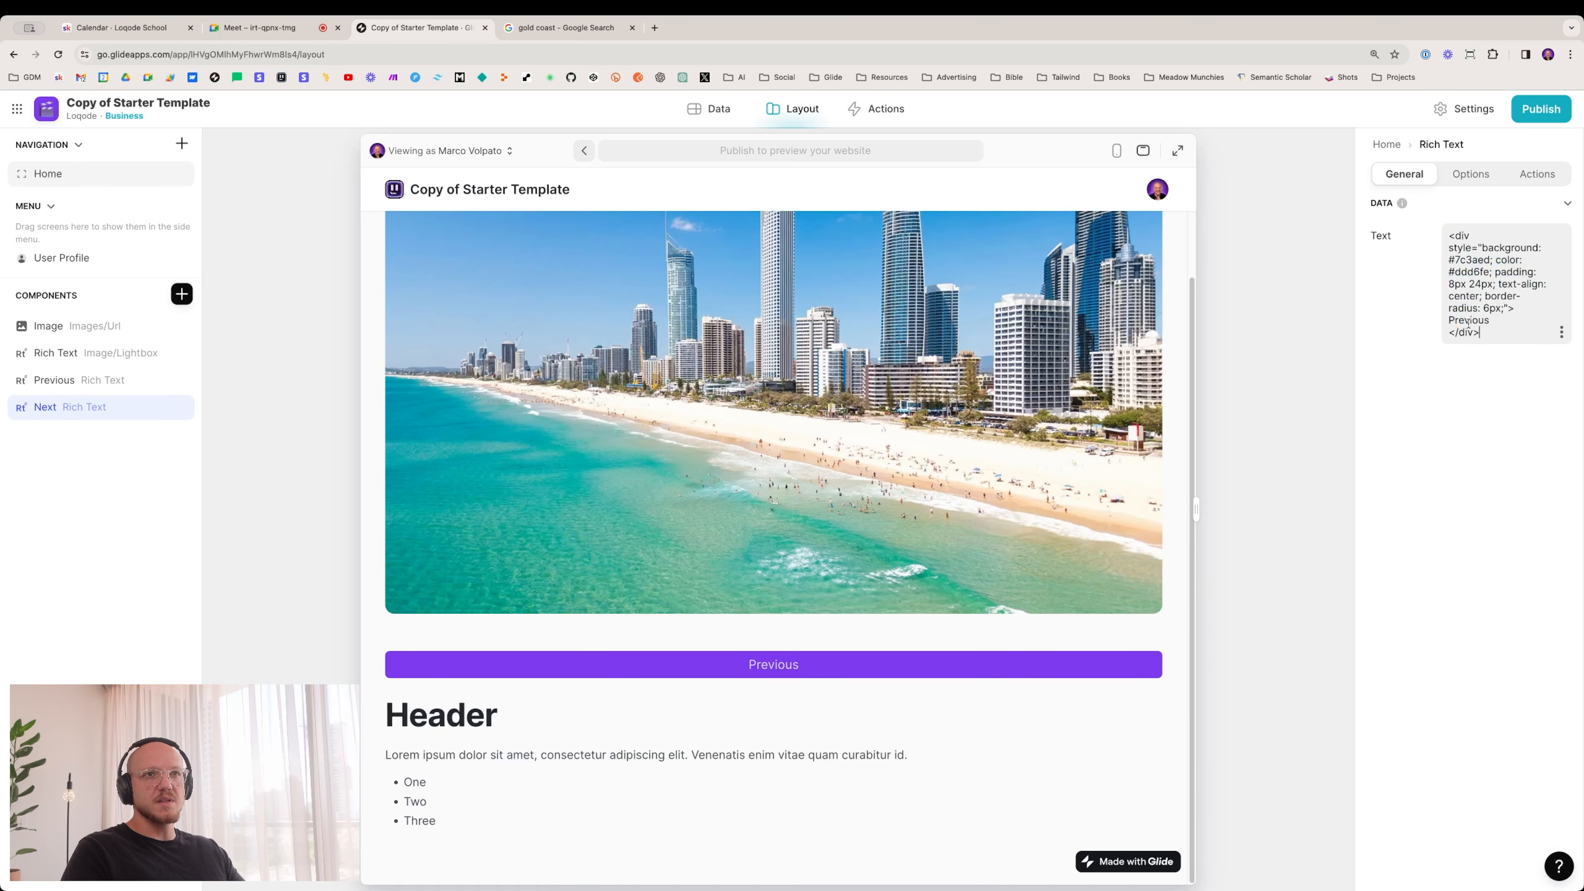
pyautogui.doubleClick(1468, 321)
pyautogui.write('Next')
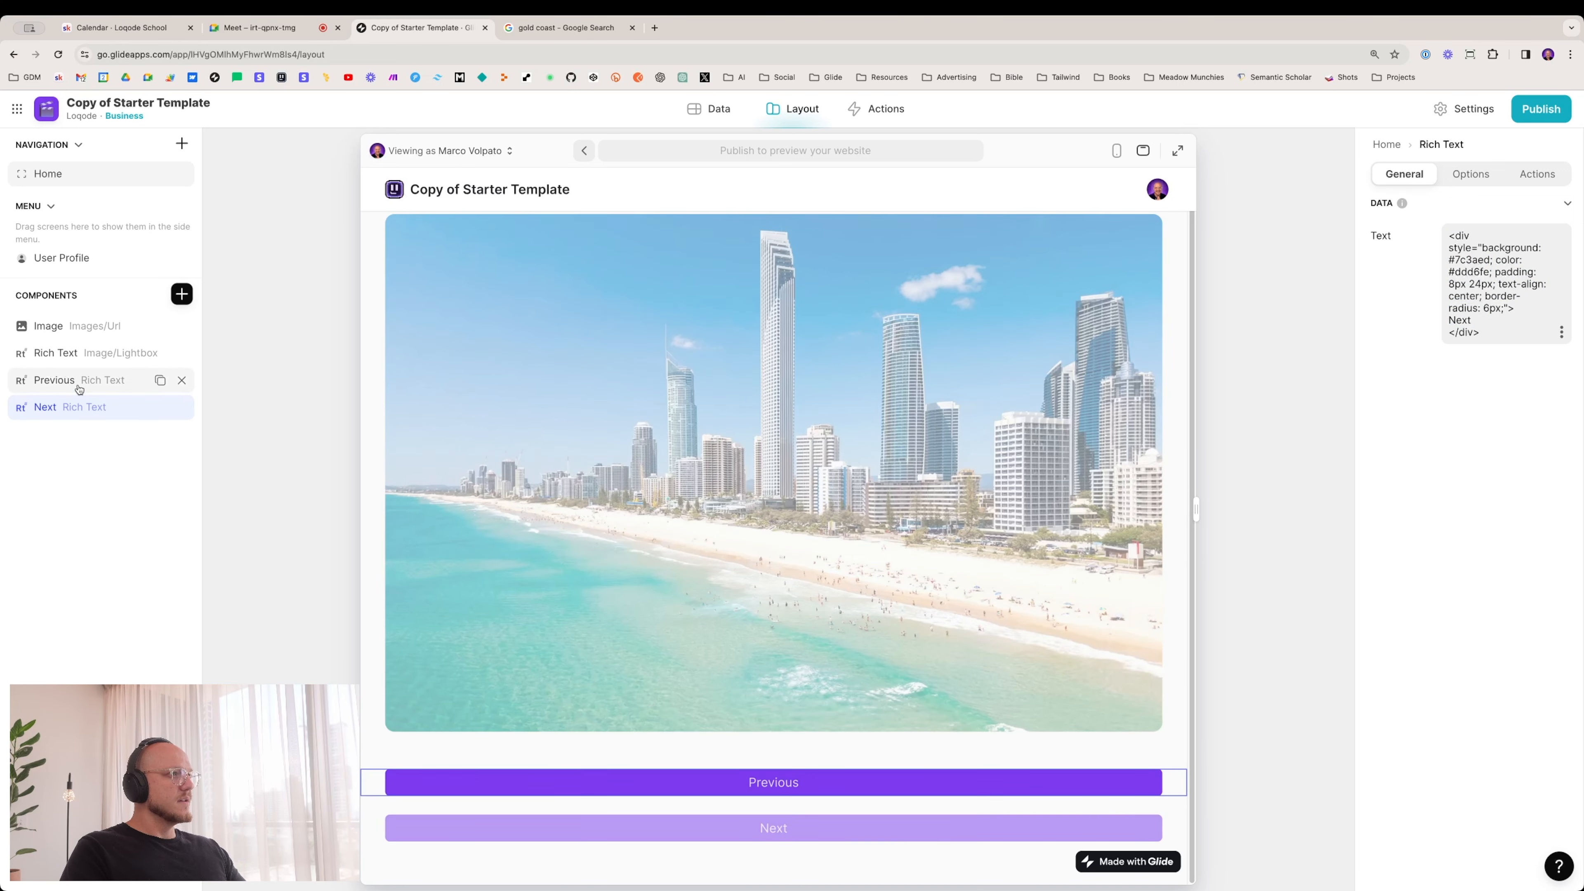
# Step: Assign an Increment number action to the Previous rich text component
pyautogui.click(54, 380)
pyautogui.click(1541, 181)
pyautogui.click(1489, 240)
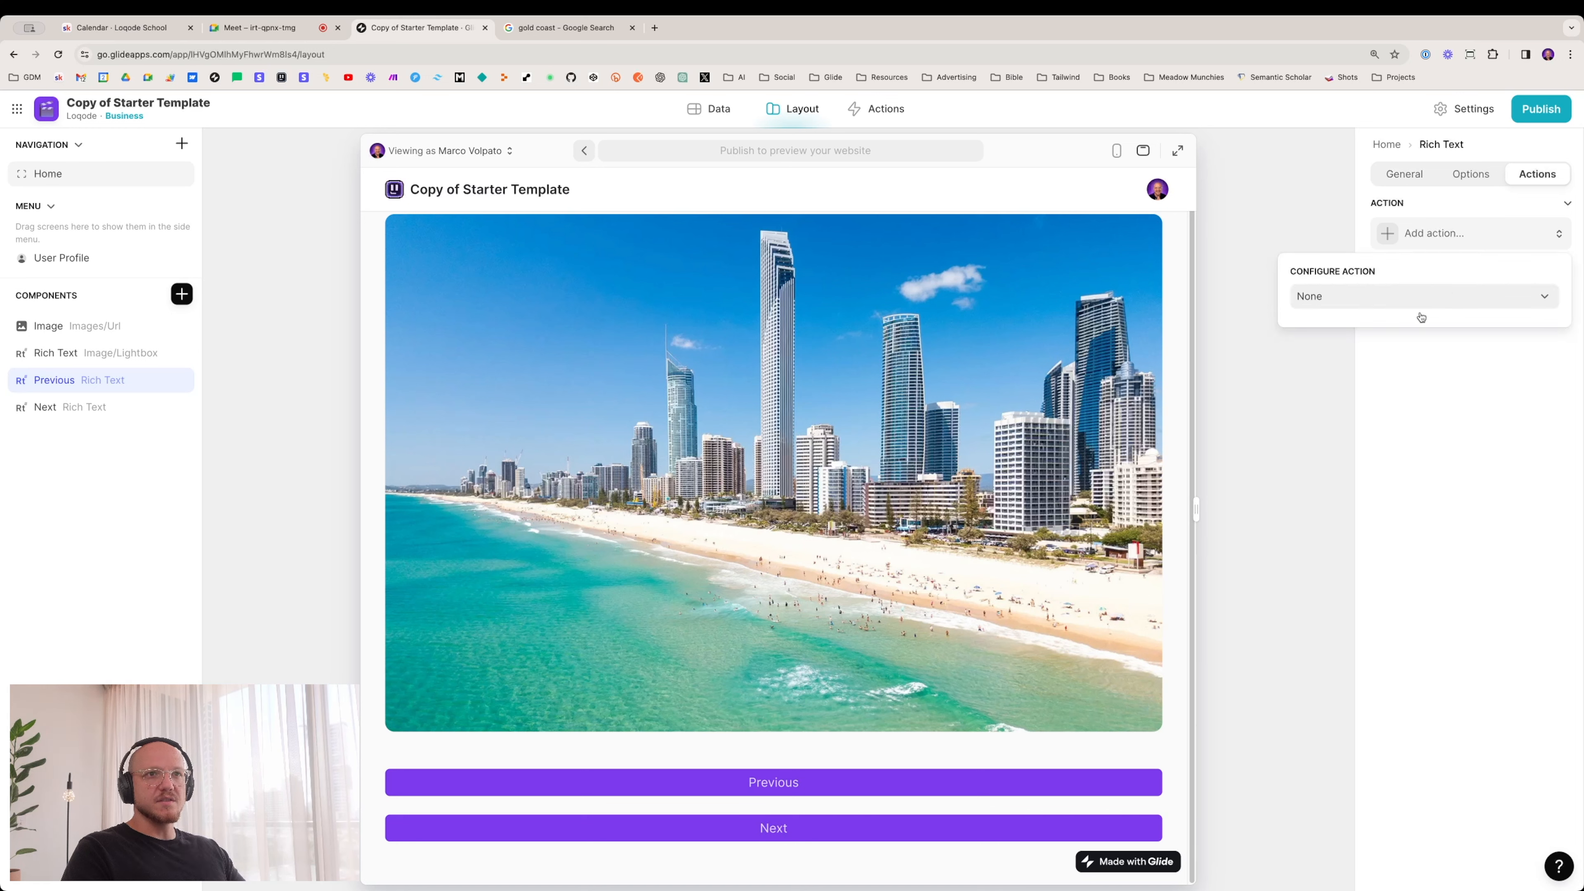
pyautogui.click(1421, 305)
pyautogui.moveTo(1369, 433)
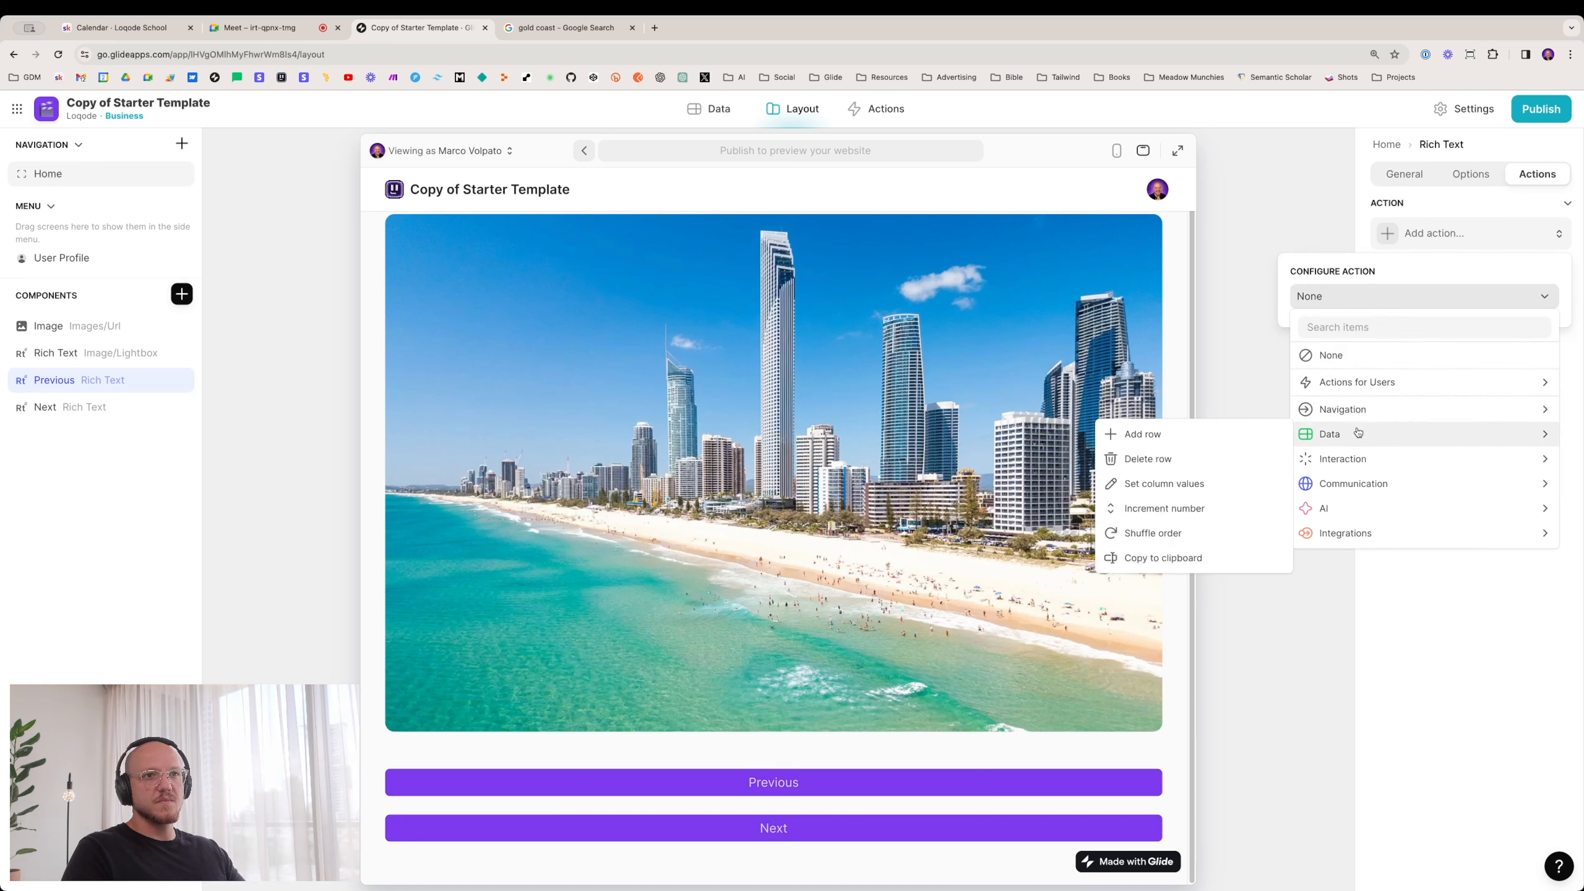
pyautogui.click(1161, 483)
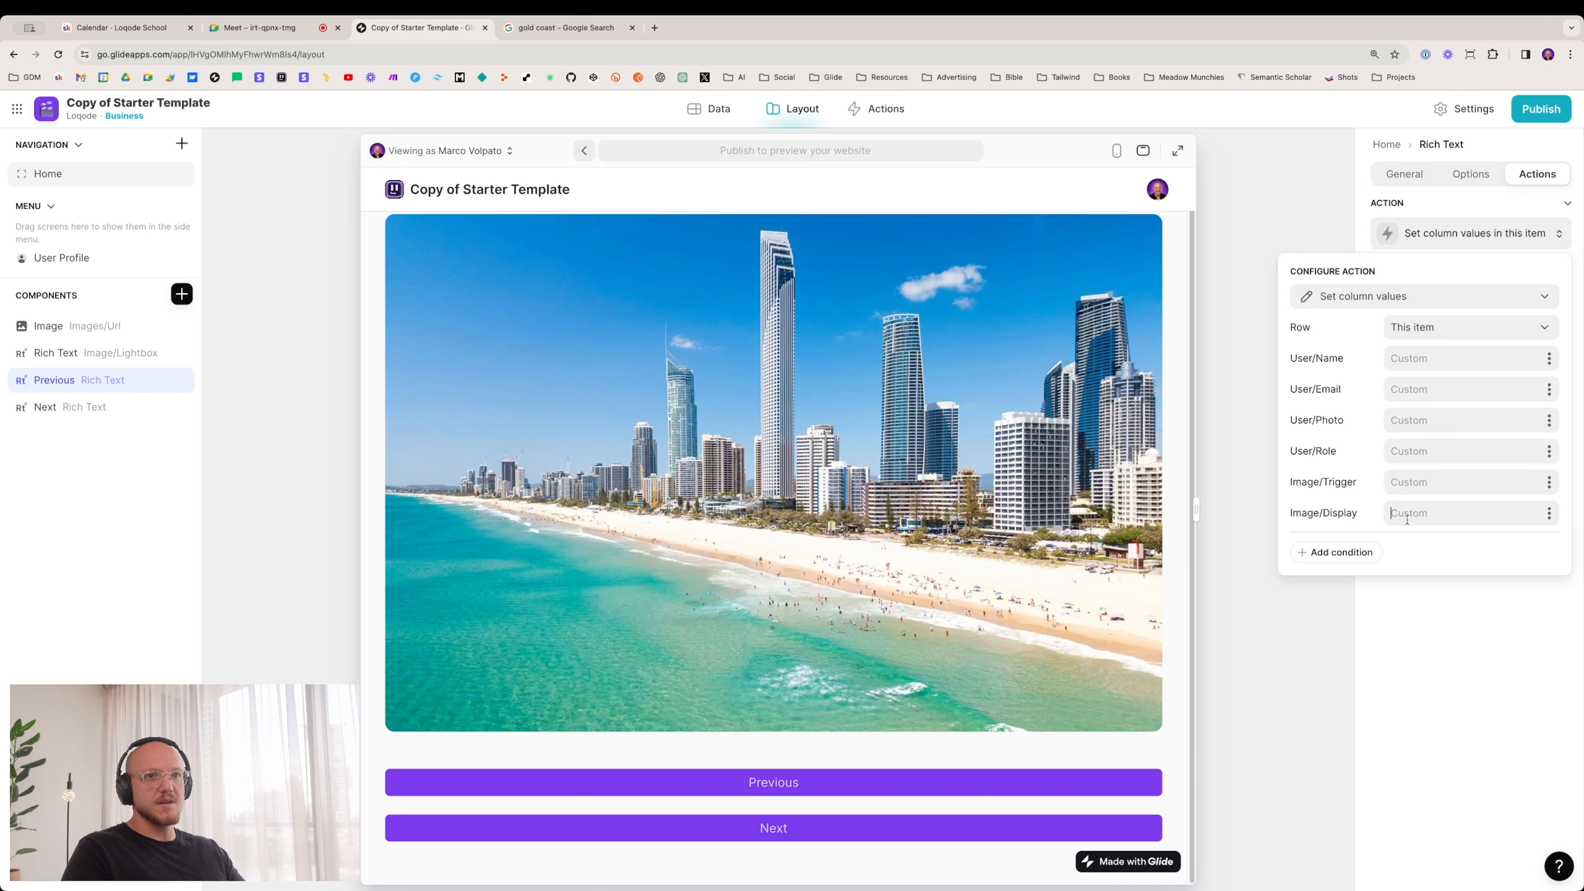
pyautogui.click(1406, 301)
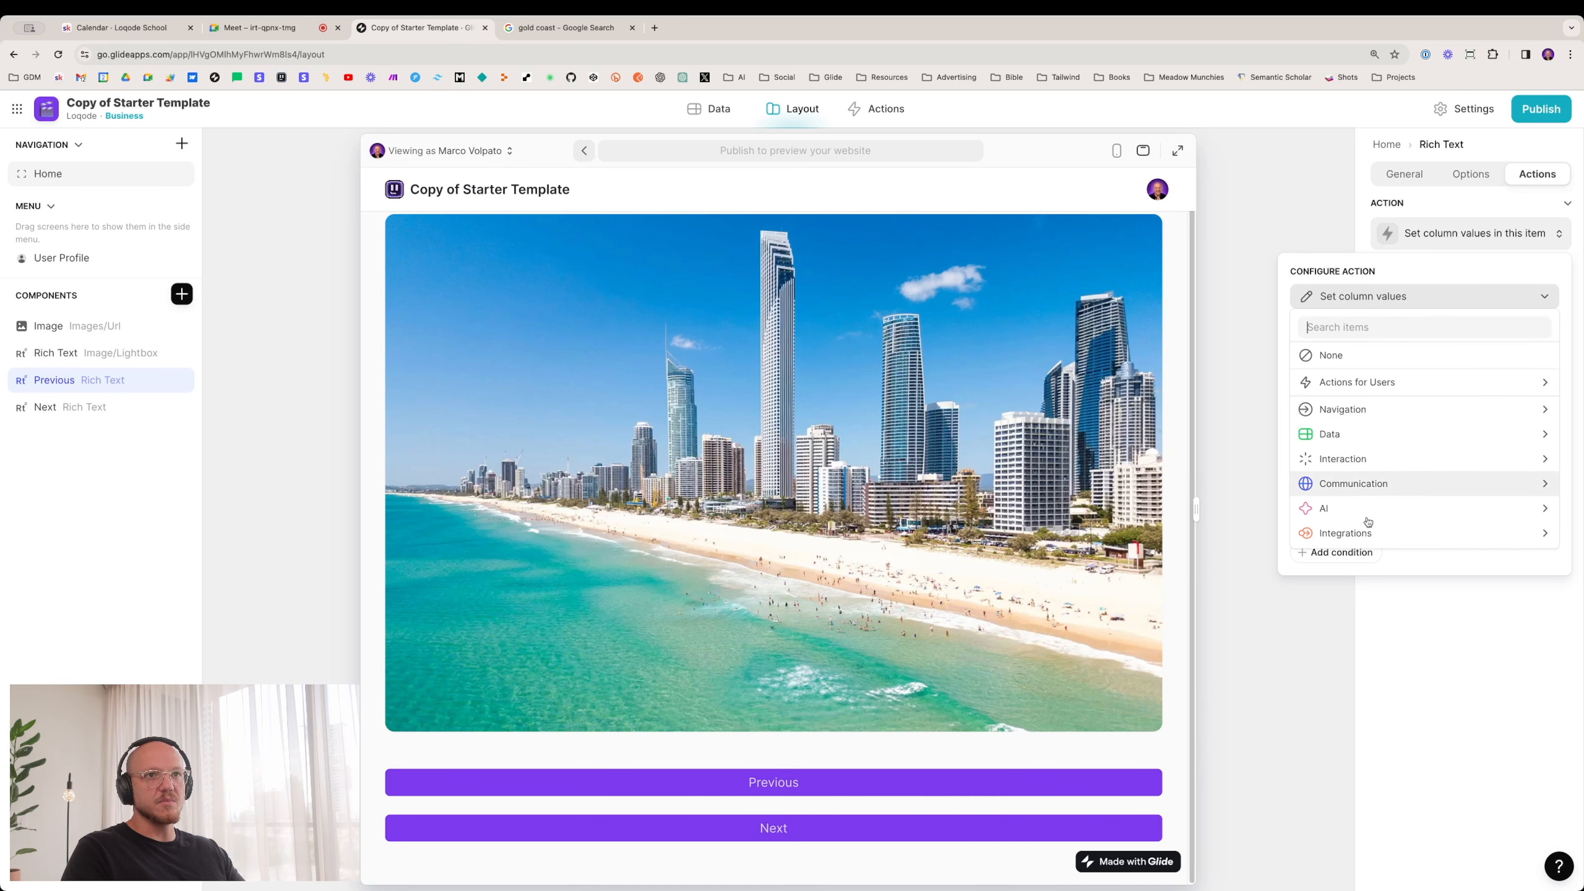
pyautogui.moveTo(1364, 435)
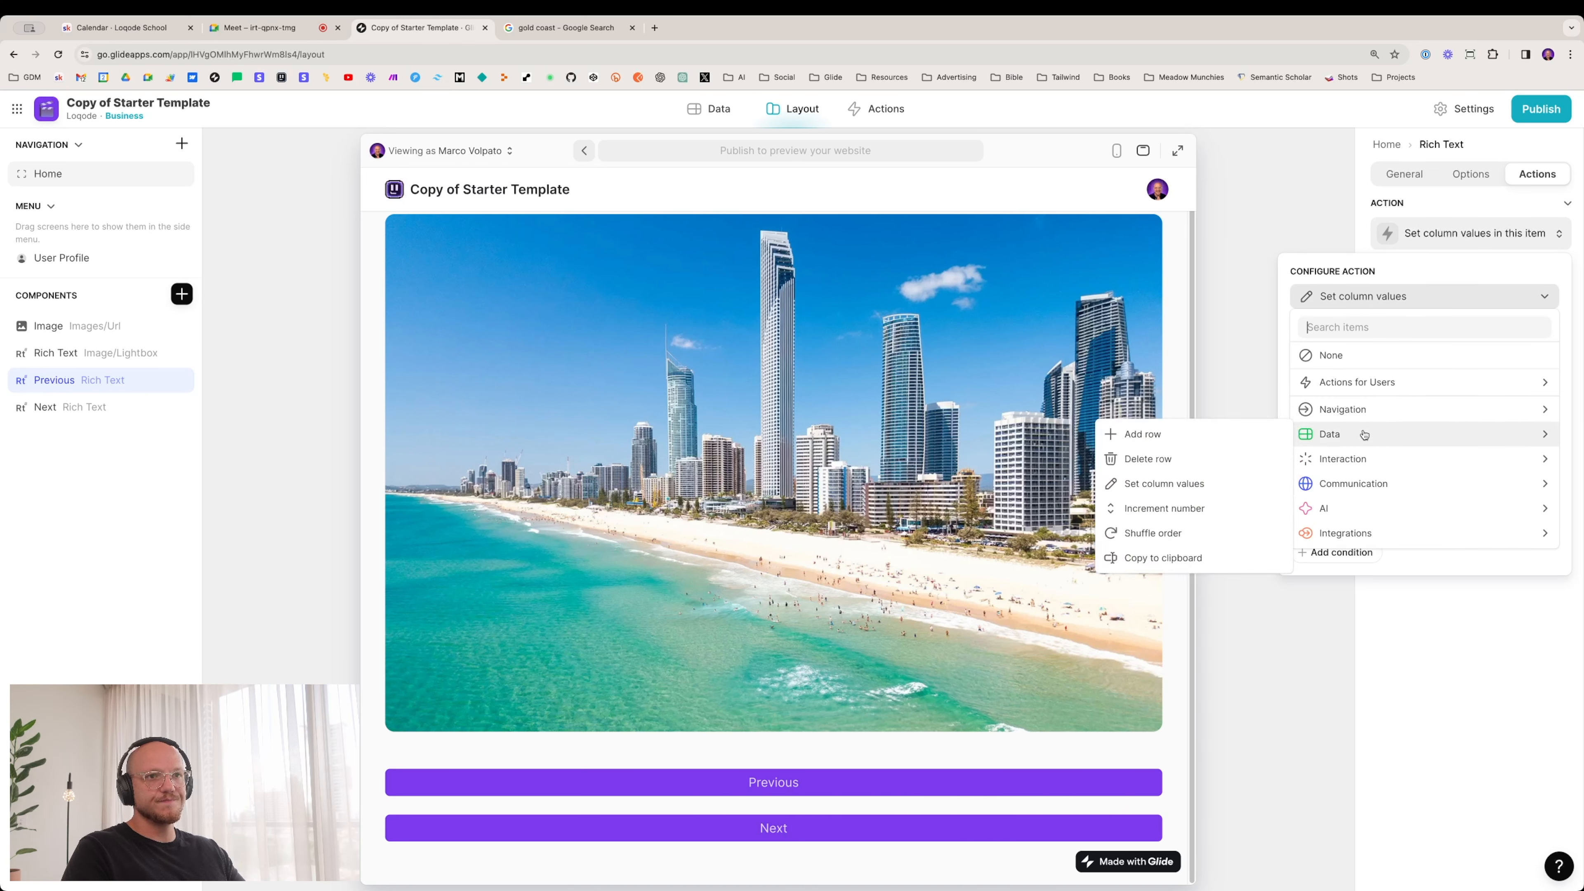
pyautogui.click(1207, 509)
# Step: Point the Previous component's increment action at the Image/Display column and set it to increment by -1
pyautogui.click(1448, 360)
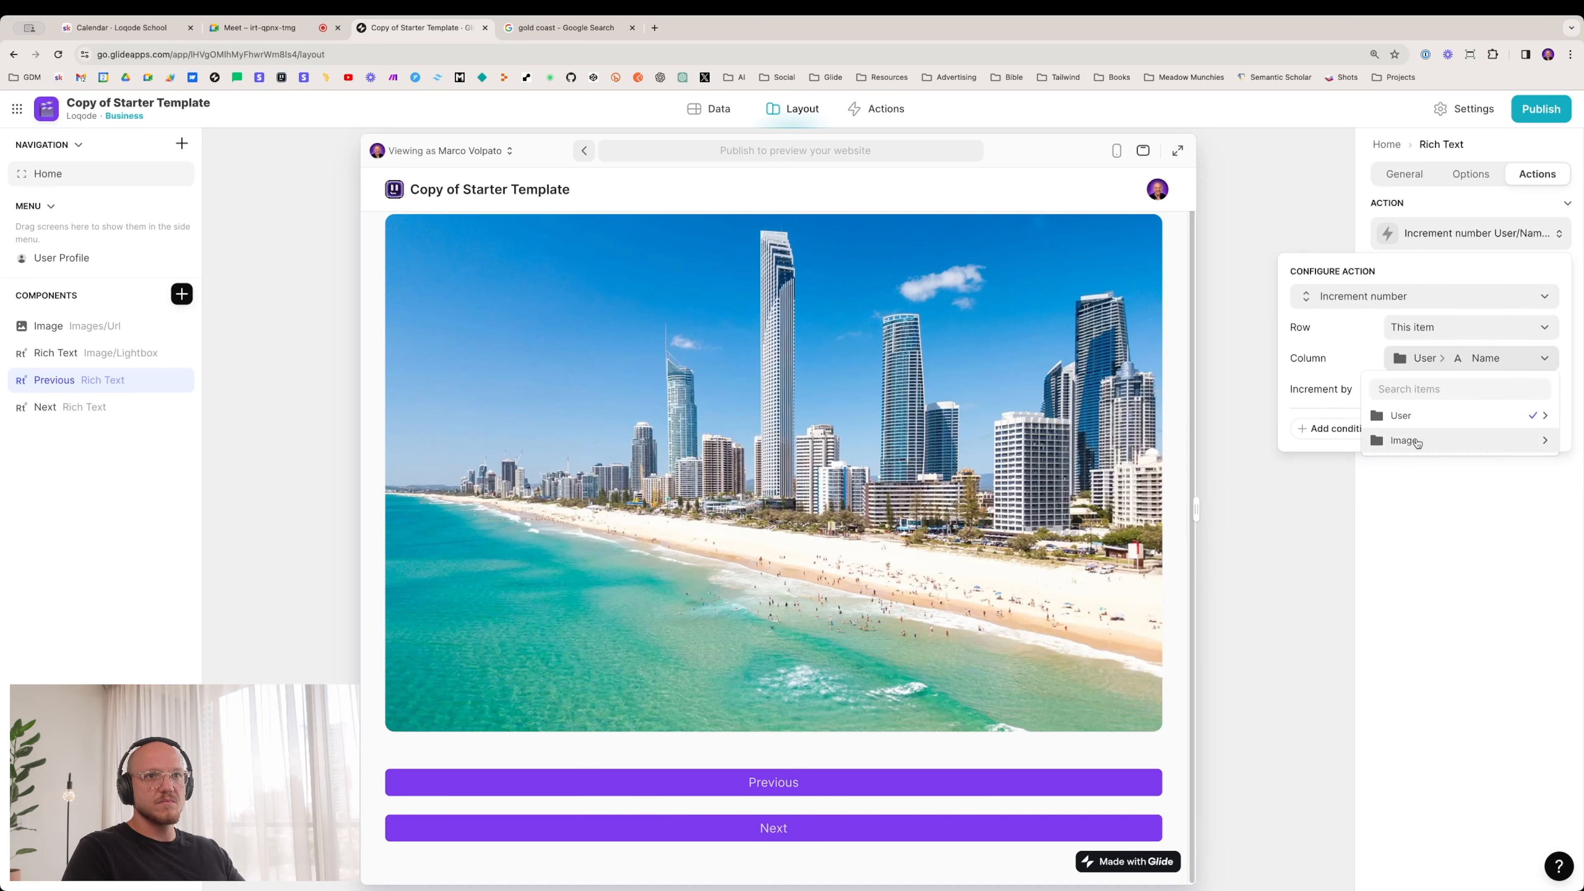
pyautogui.moveTo(1415, 440)
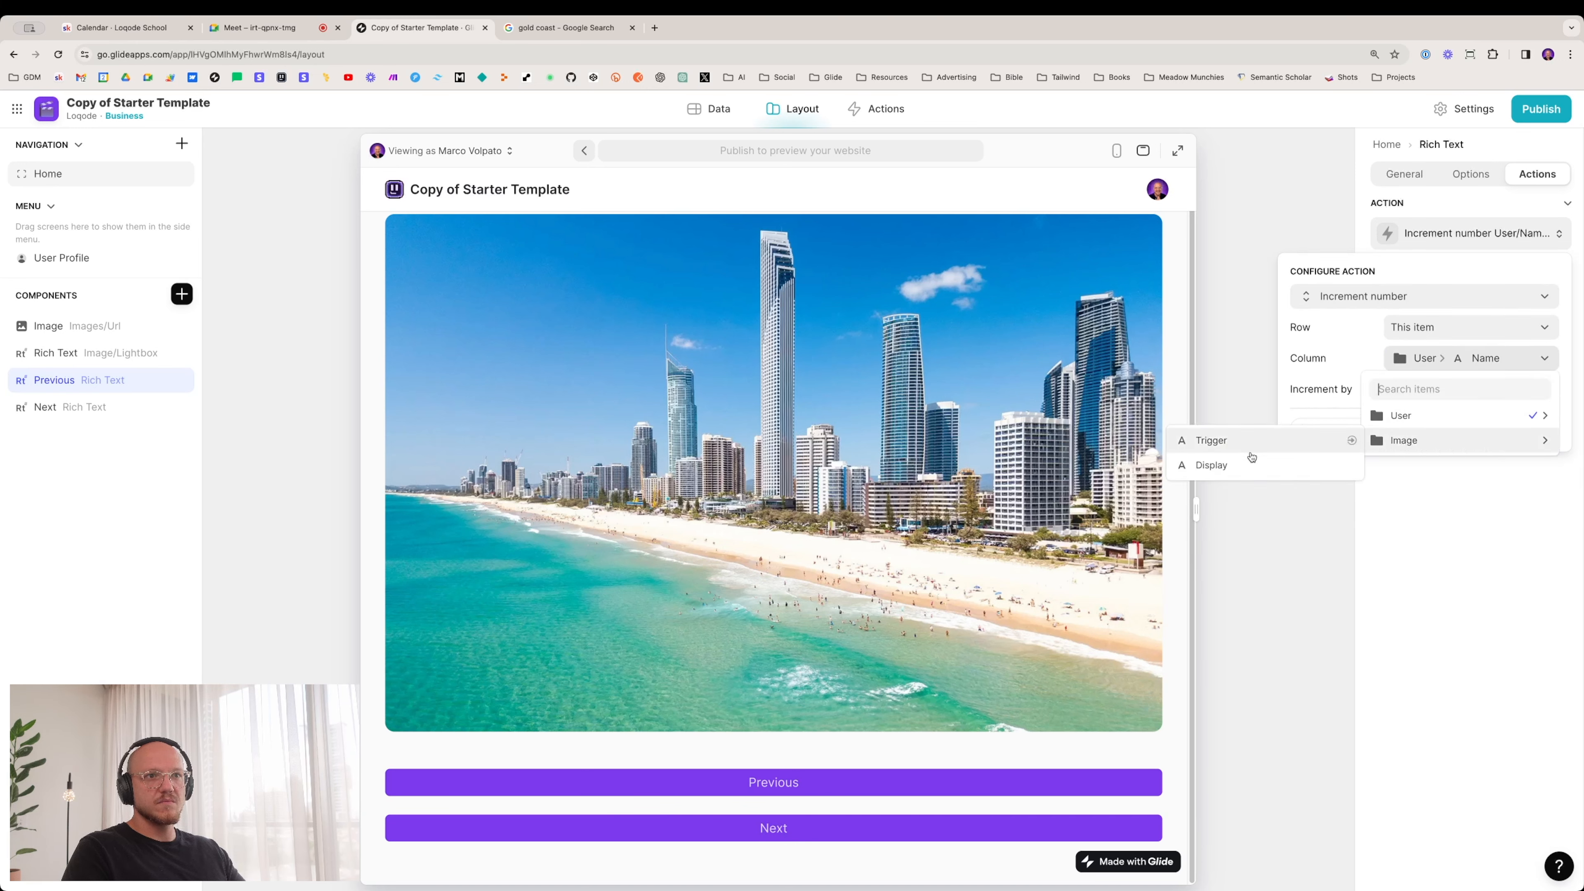
pyautogui.click(1216, 465)
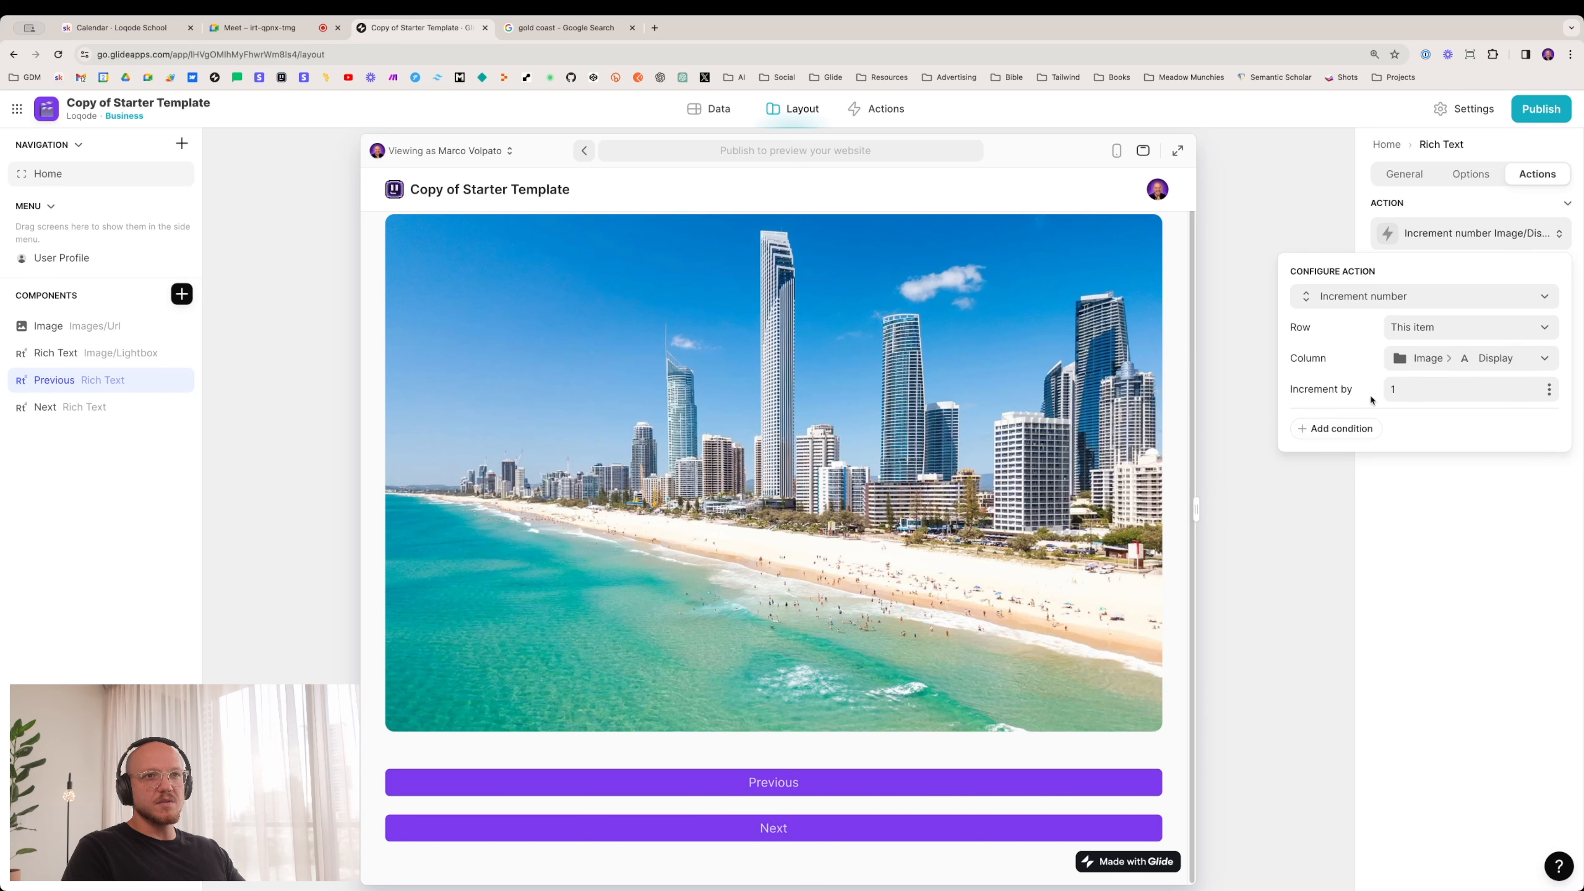
pyautogui.click(1395, 390)
pyautogui.write('-1')
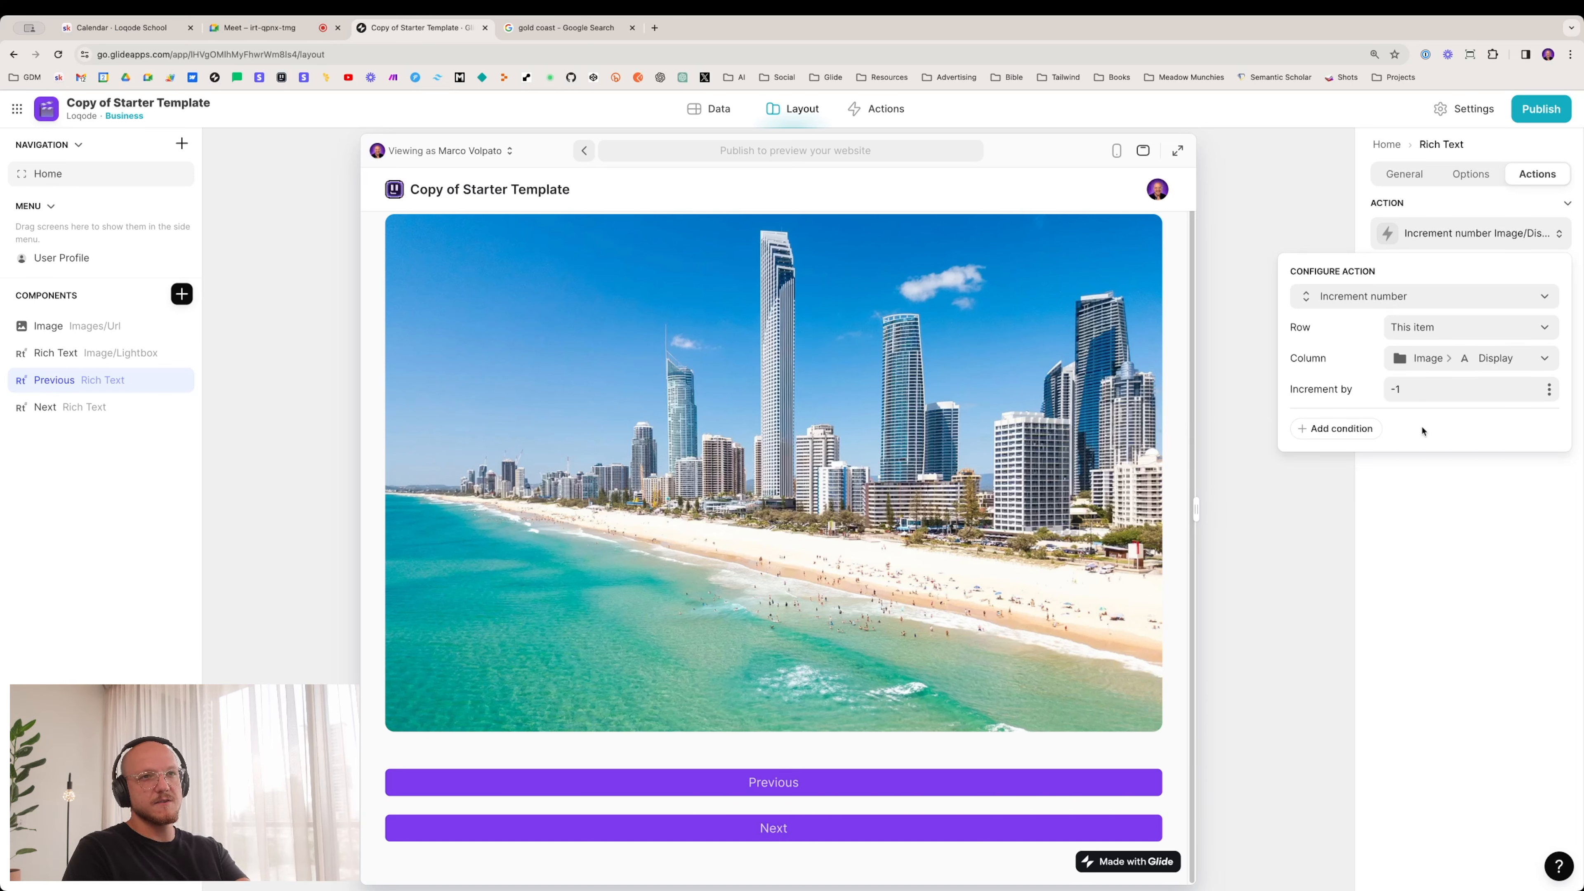
pyautogui.click(1439, 509)
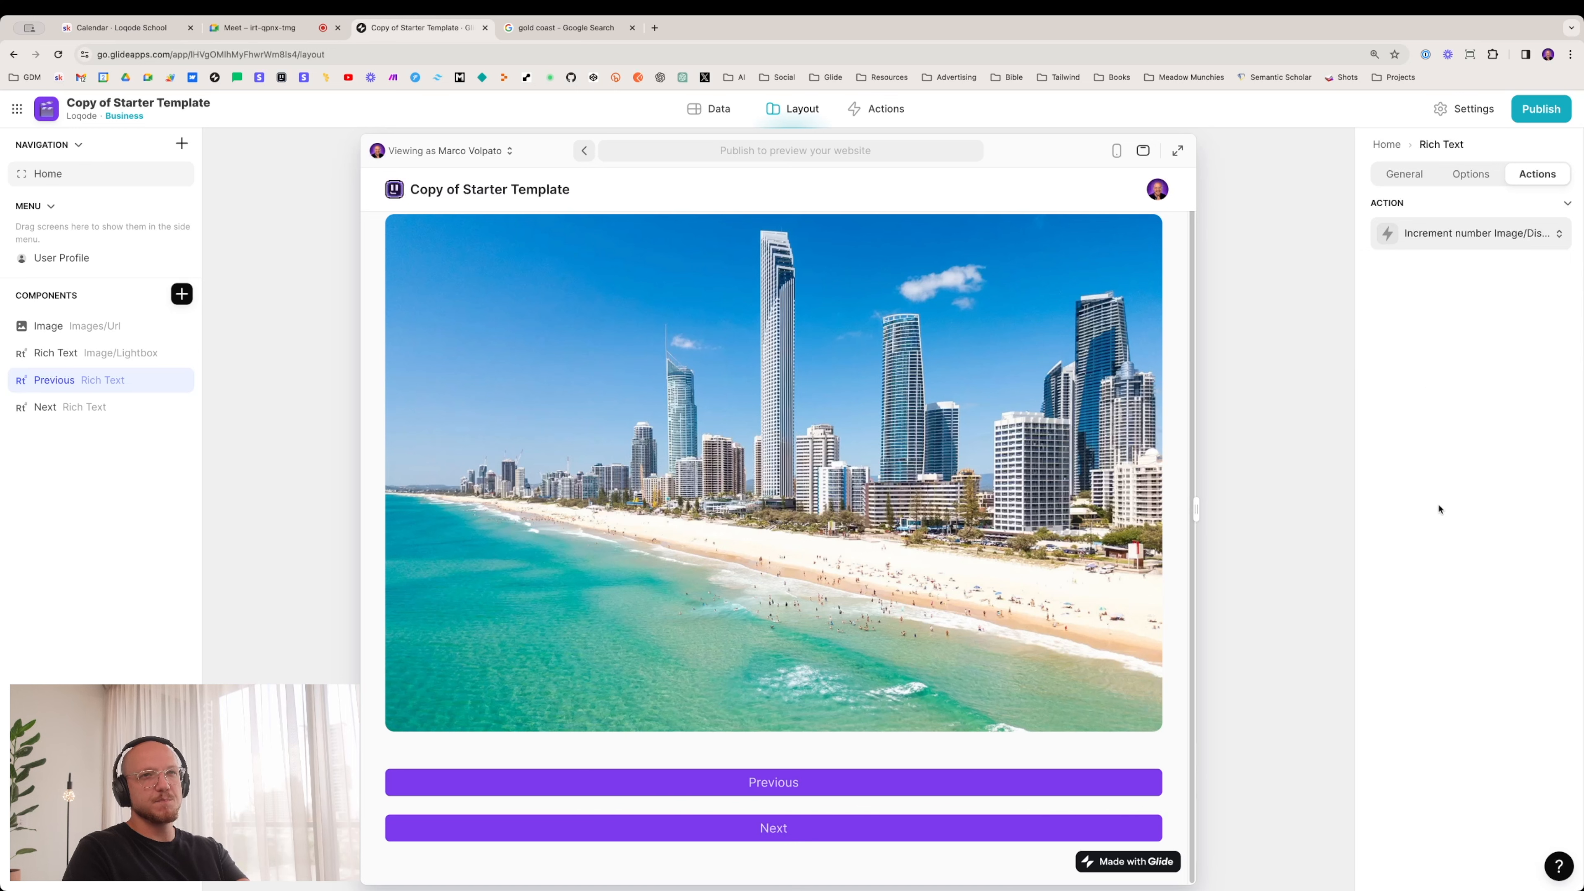
# Step: Give the Next rich text component an Increment number action on the Image/Display column, incrementing by 1
pyautogui.click(57, 406)
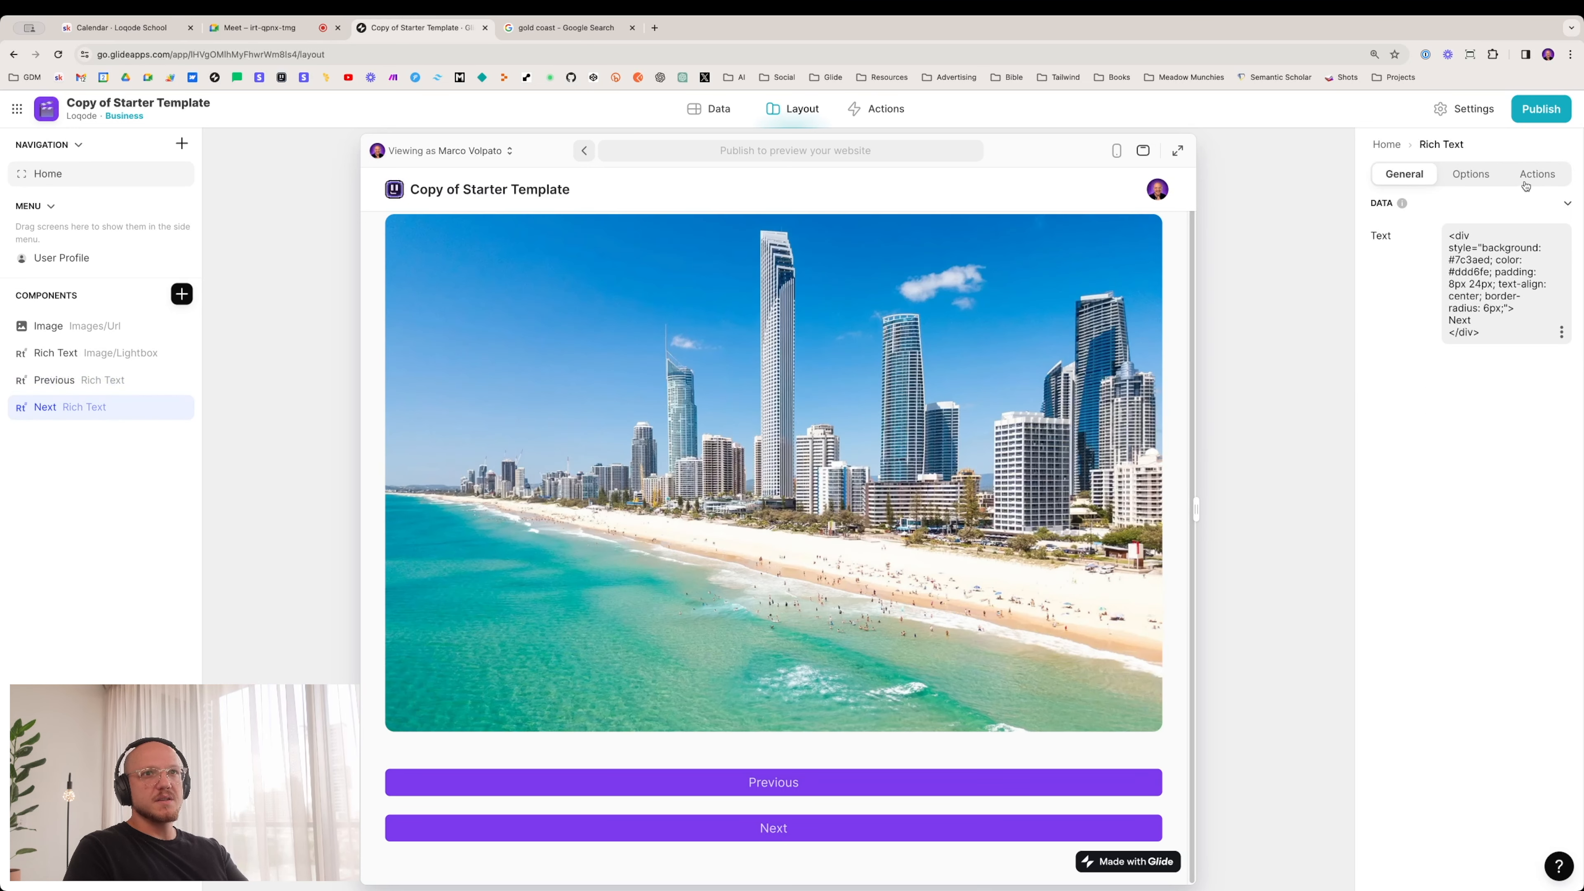
pyautogui.click(1537, 174)
pyautogui.click(1477, 234)
pyautogui.click(1433, 307)
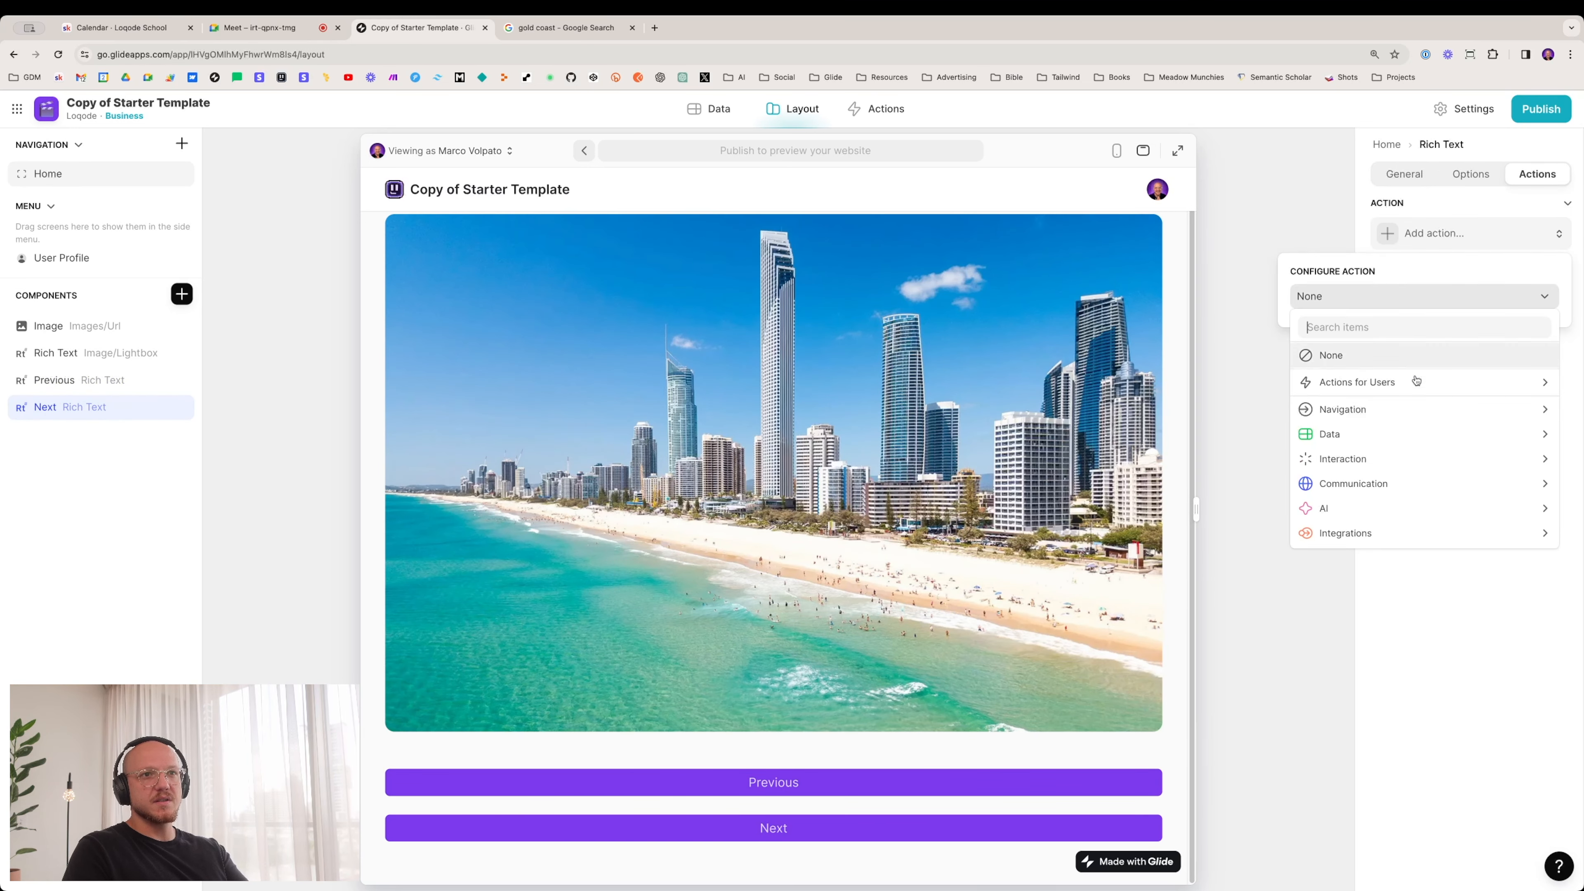
pyautogui.moveTo(1366, 434)
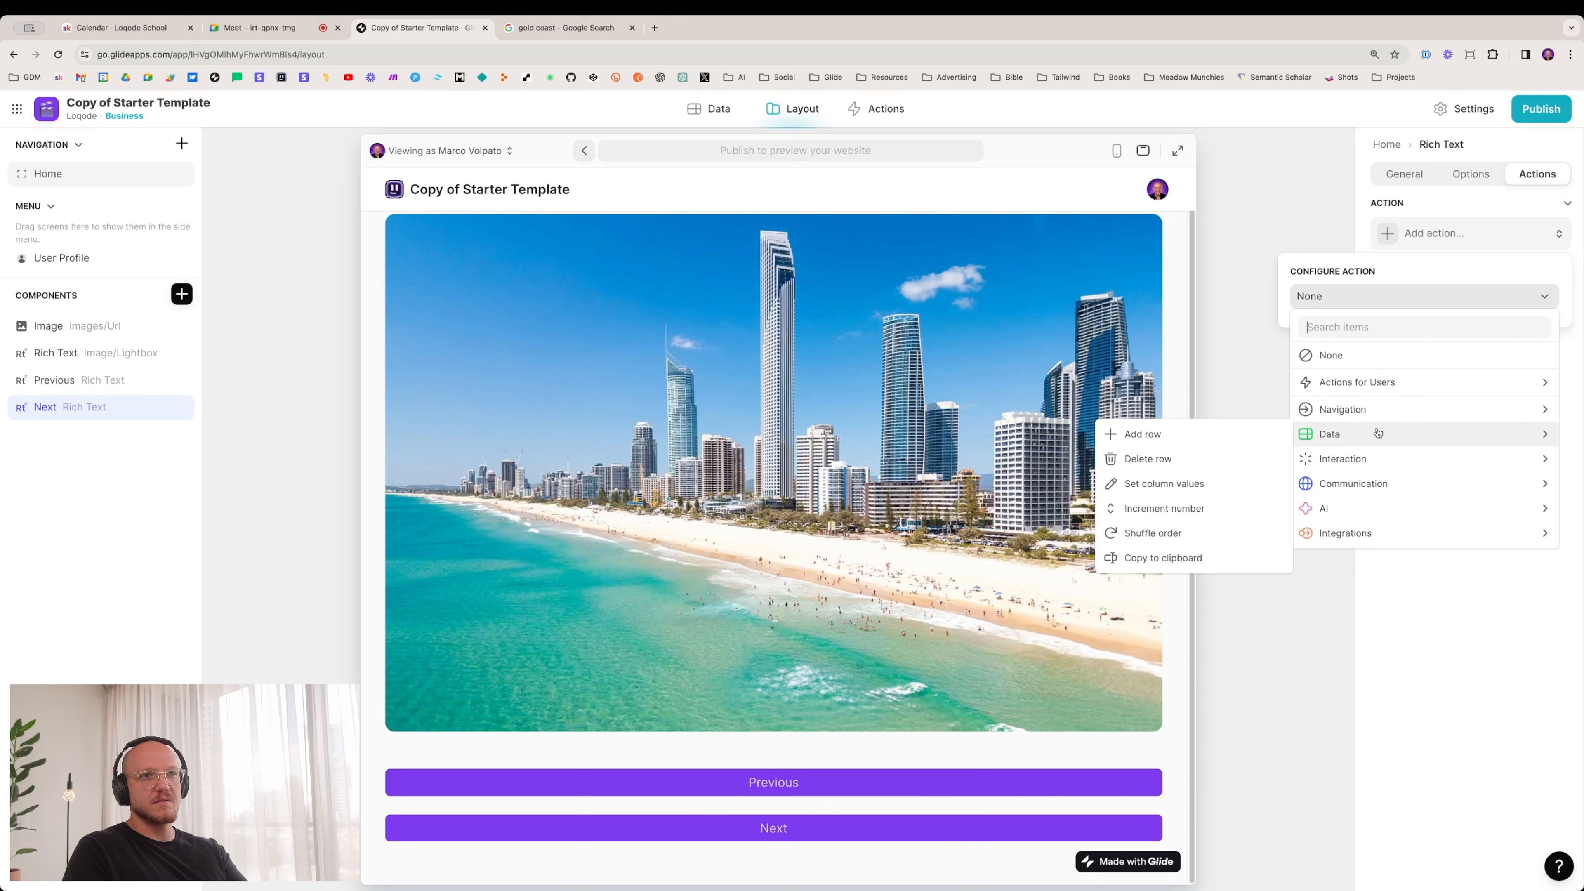
pyautogui.click(1148, 508)
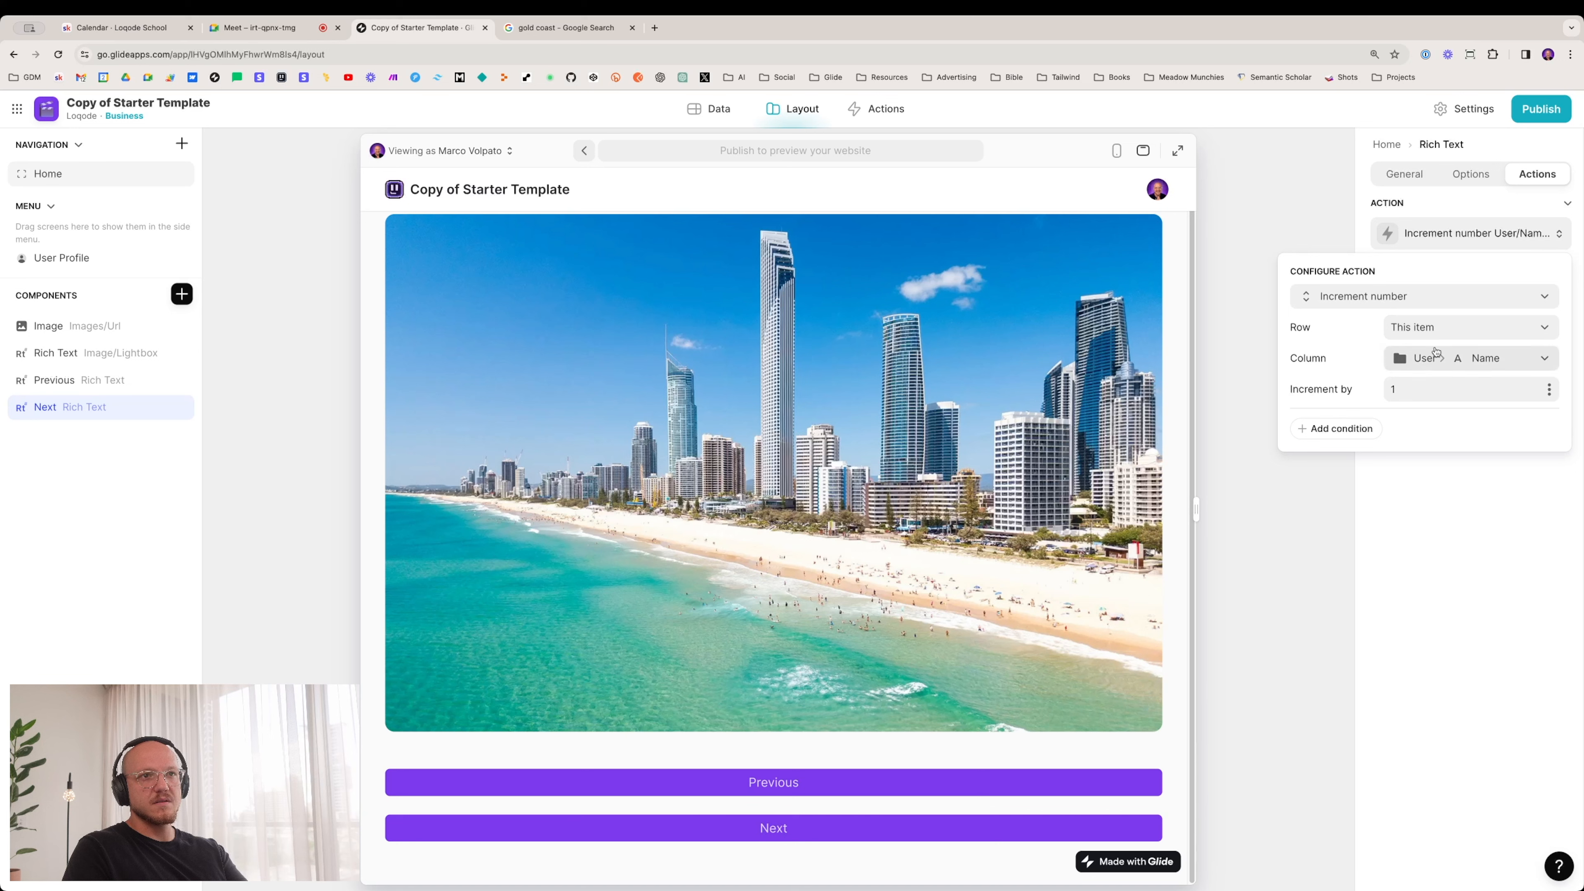
pyautogui.click(1465, 358)
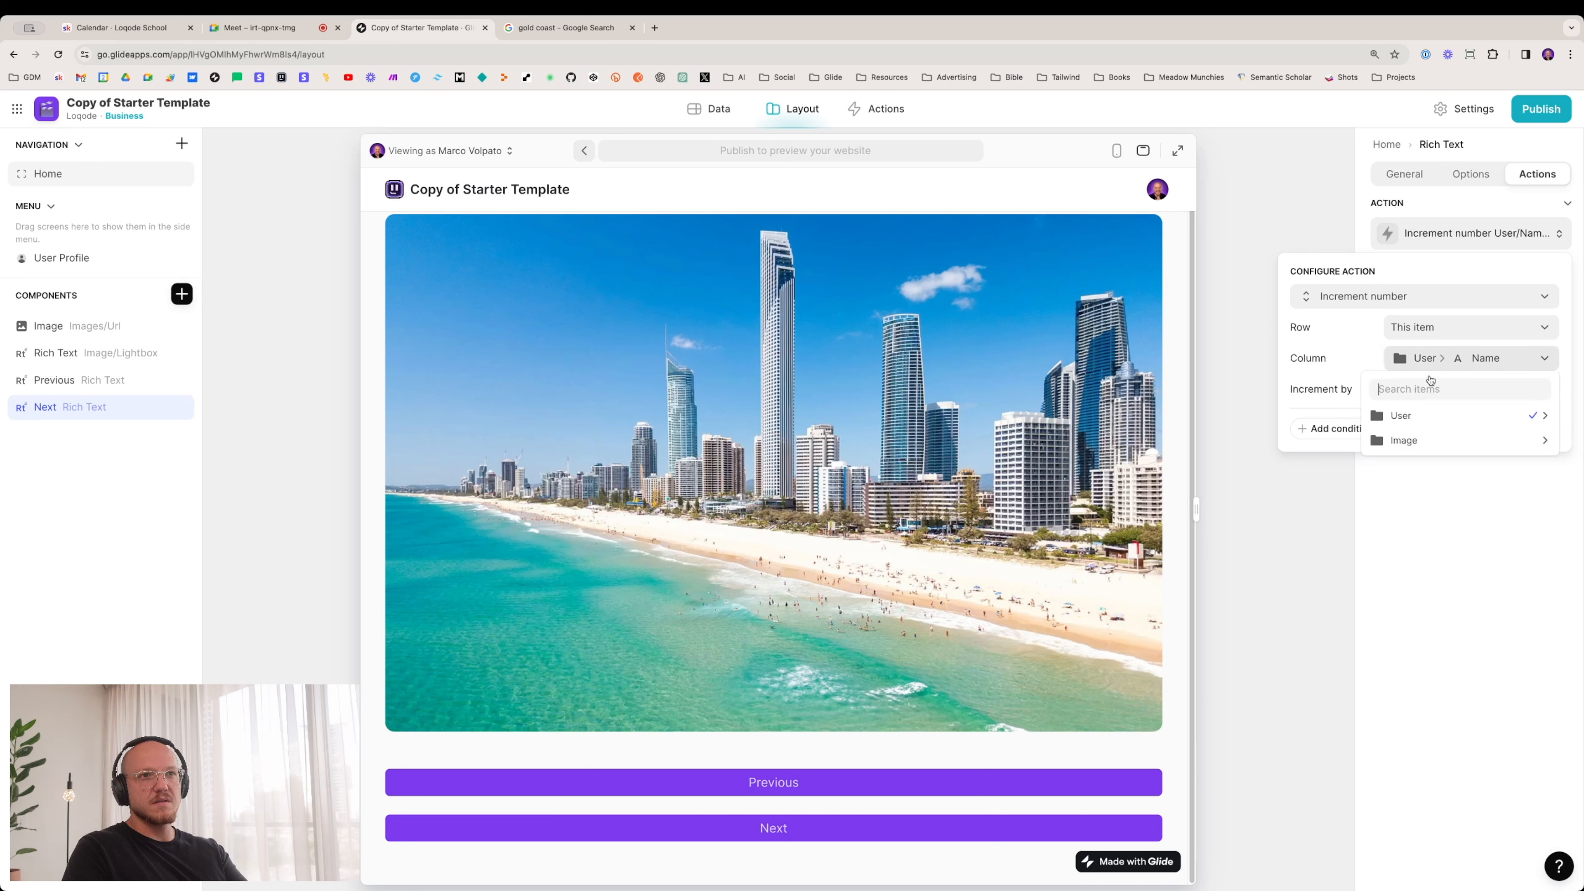
pyautogui.moveTo(1403, 439)
pyautogui.click(1248, 463)
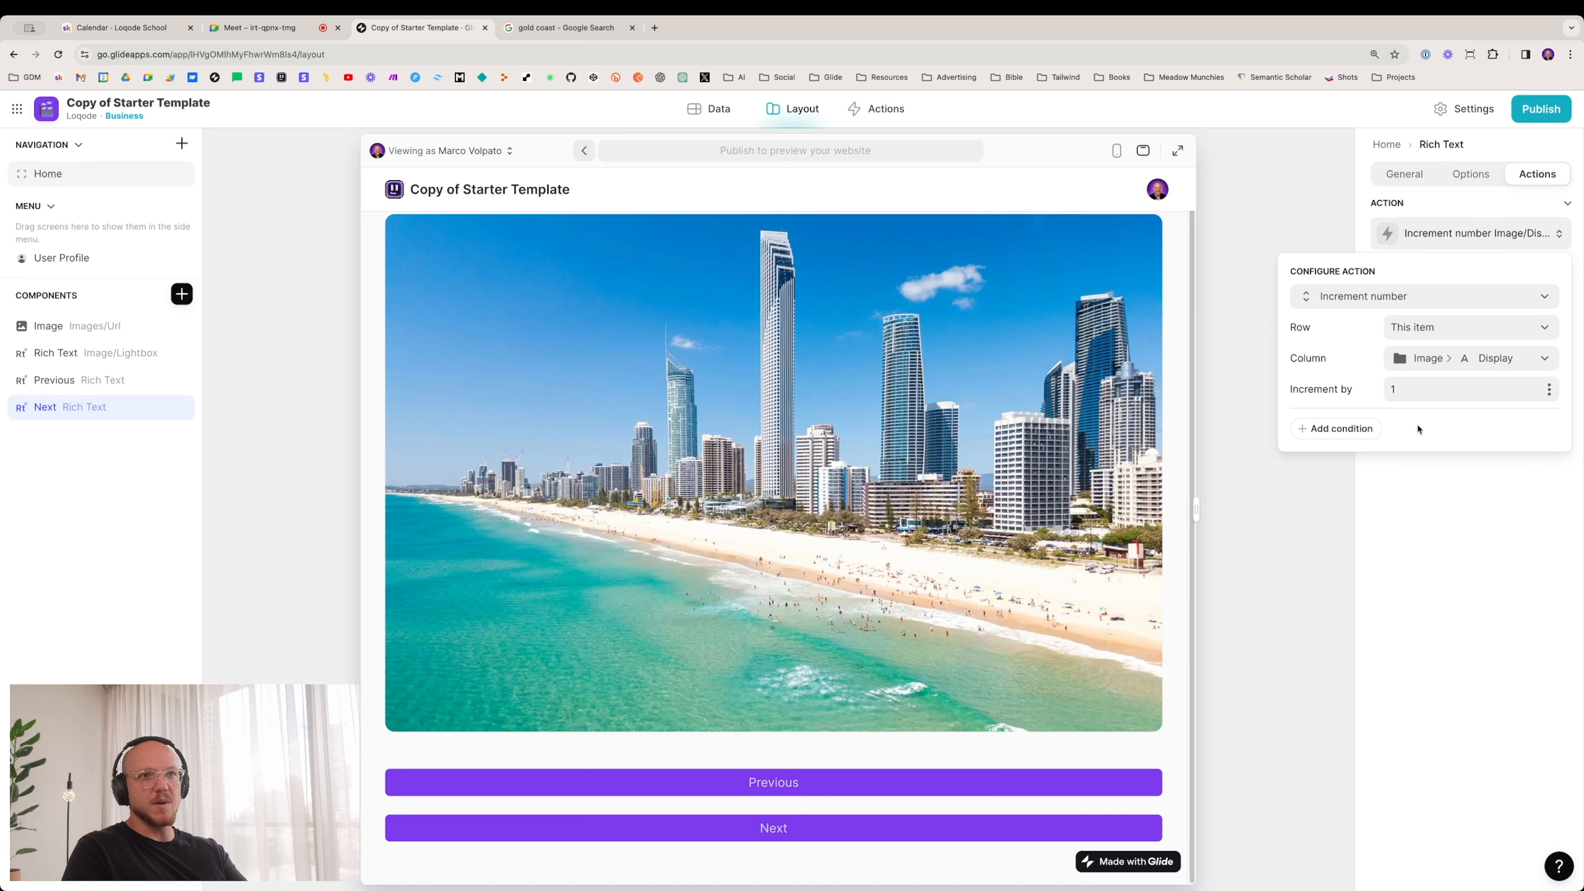
pyautogui.click(1454, 533)
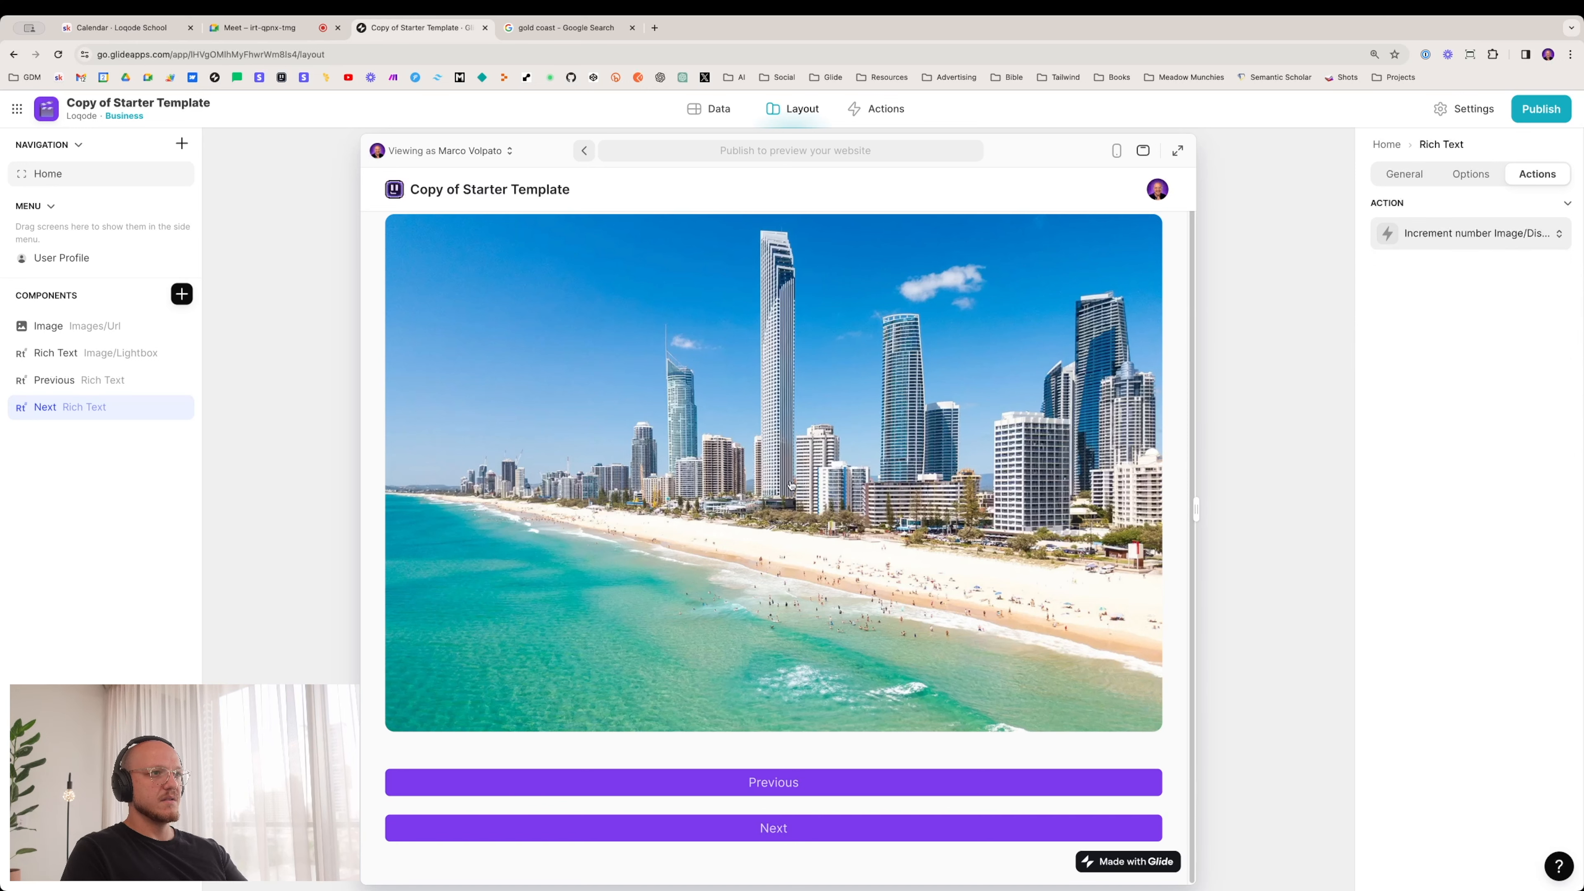
# Step: Test the Next button in the preview and examine the displayed image together with the buttons beneath it
pyautogui.click(617, 831)
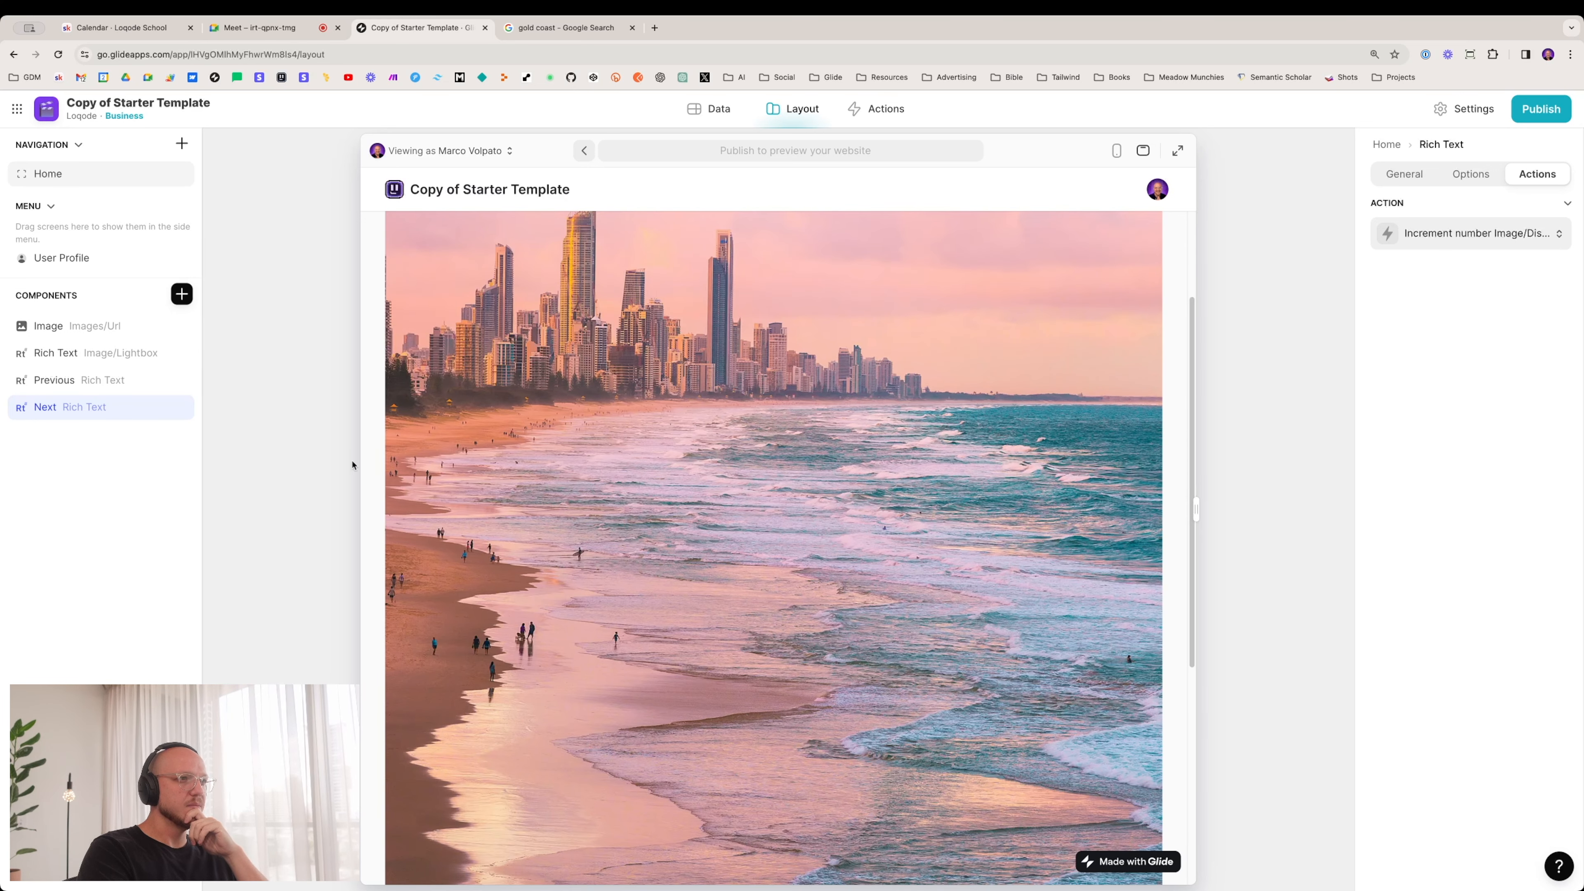
pyautogui.scroll(-6, 700, 581)
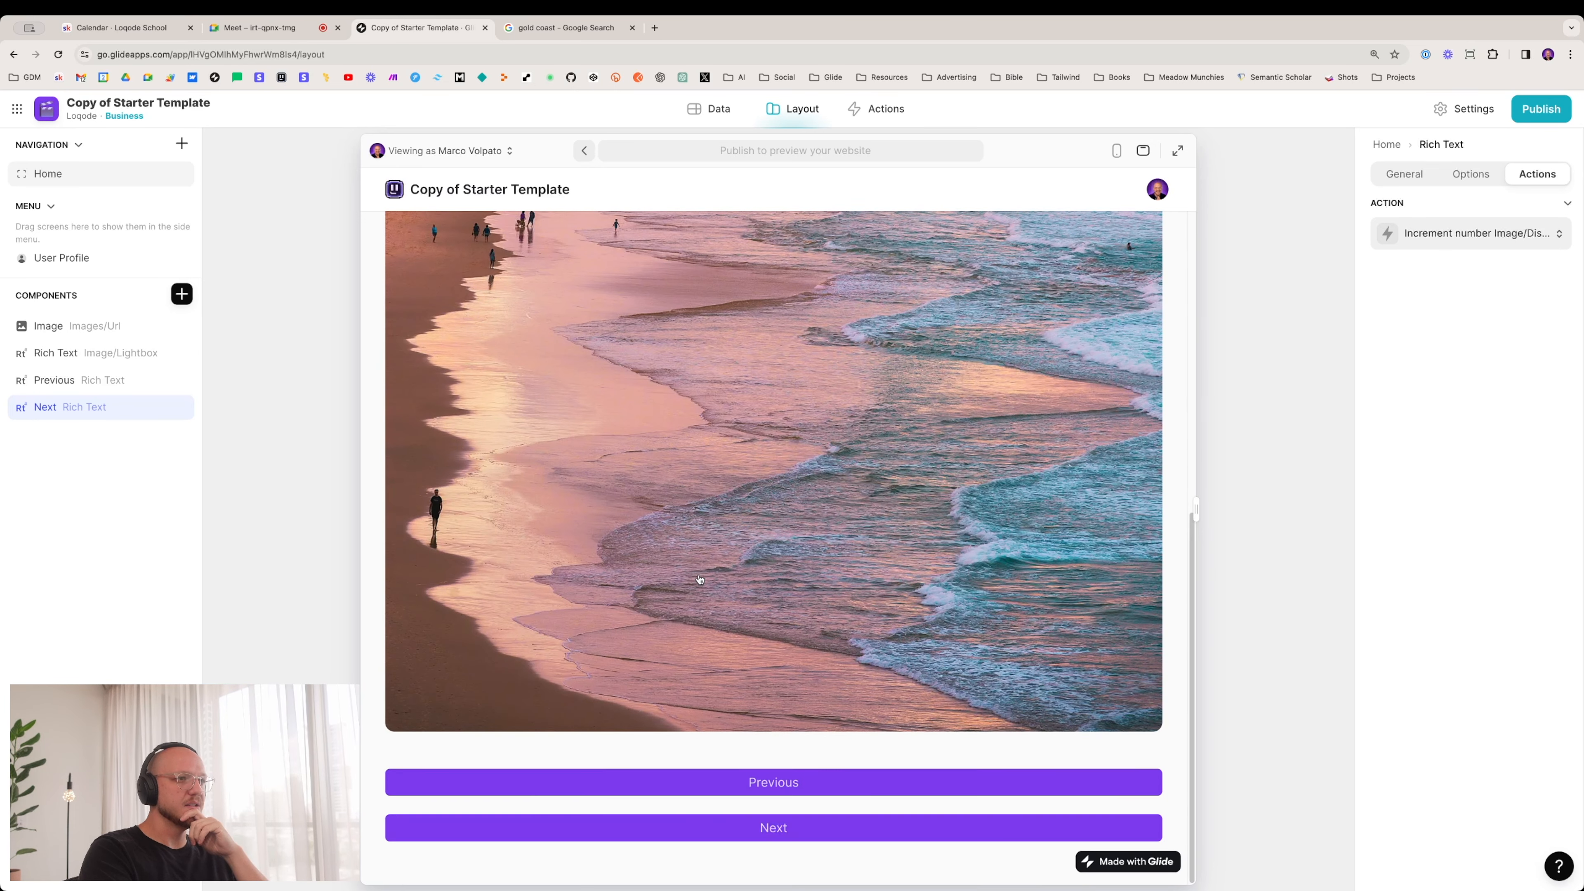
pyautogui.scroll(10, 700, 580)
pyautogui.scroll(-10, 799, 609)
pyautogui.scroll(1, 770, 561)
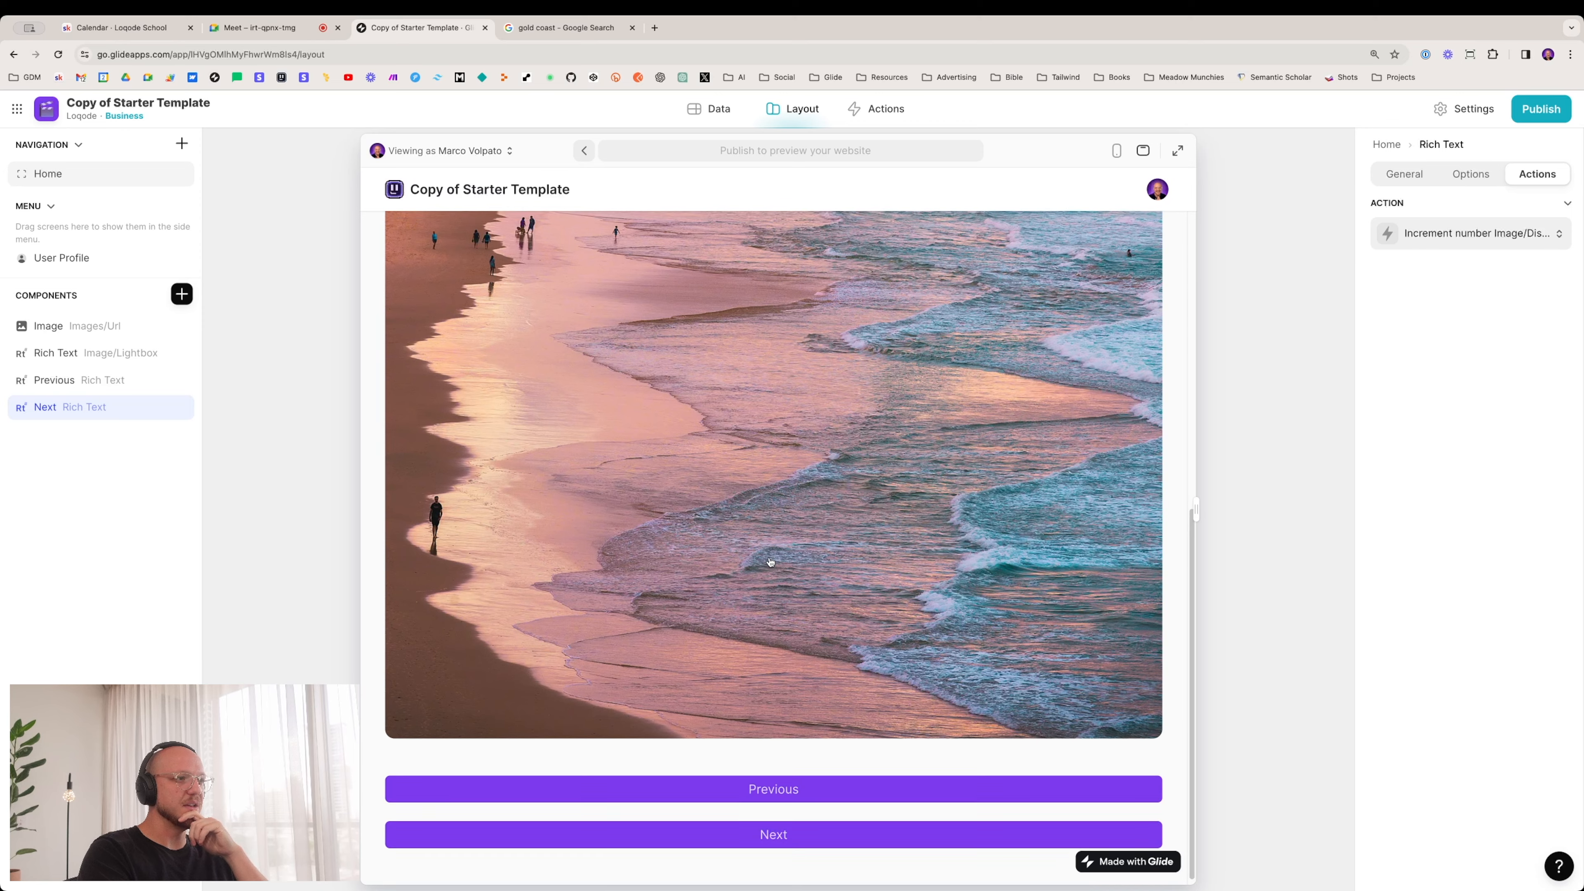
pyautogui.scroll(8, 770, 561)
pyautogui.scroll(-10, 766, 574)
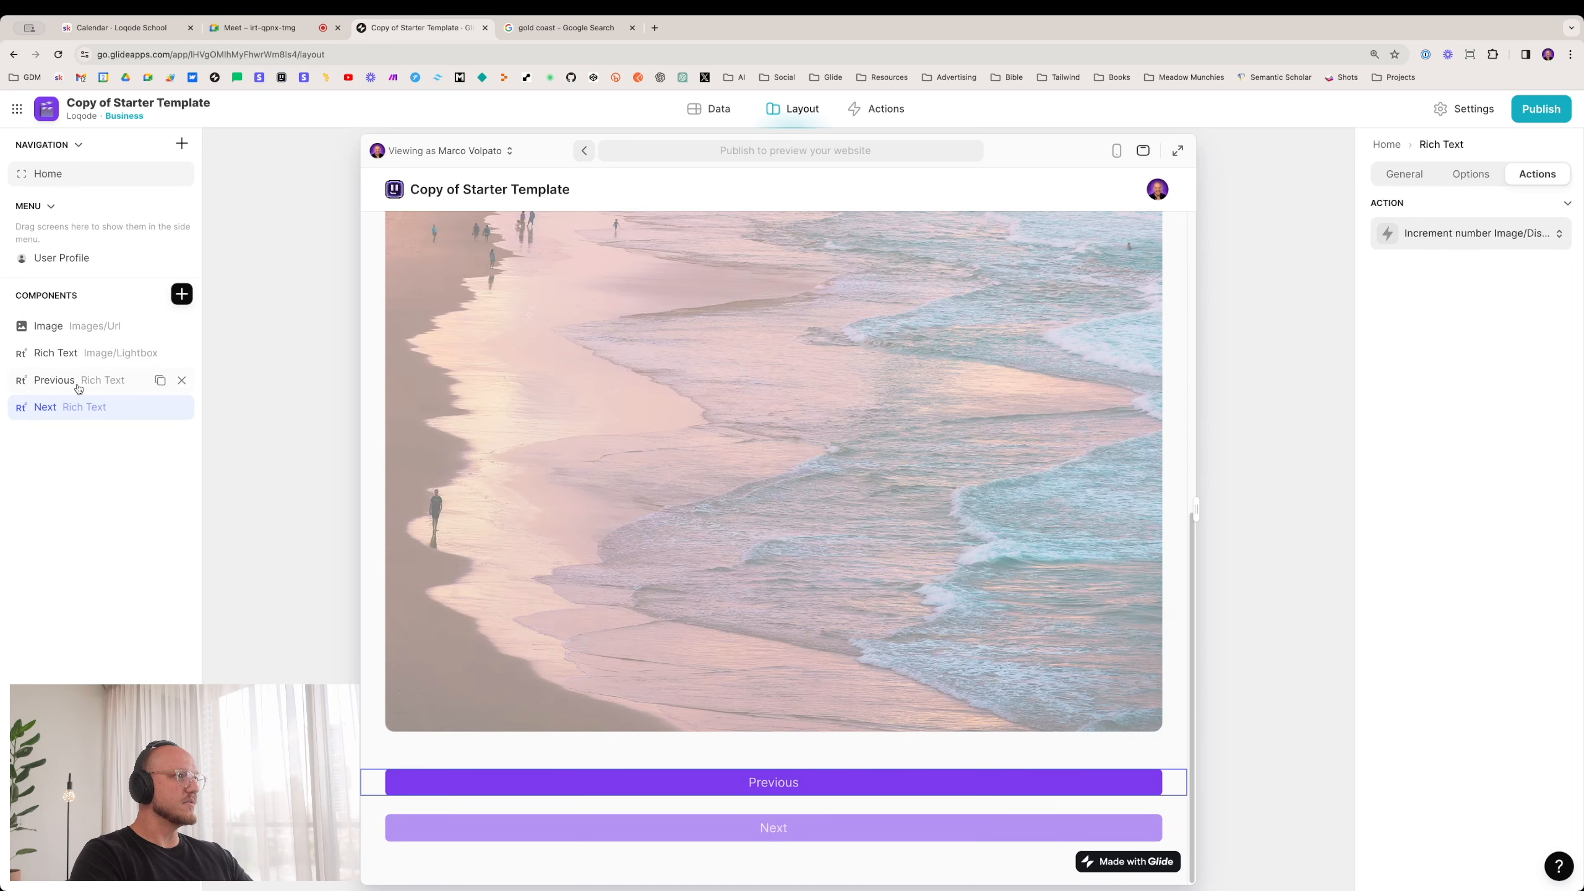
# Step: Add a column named Image/Previous directly after the Display column in the Users table
pyautogui.click(51, 379)
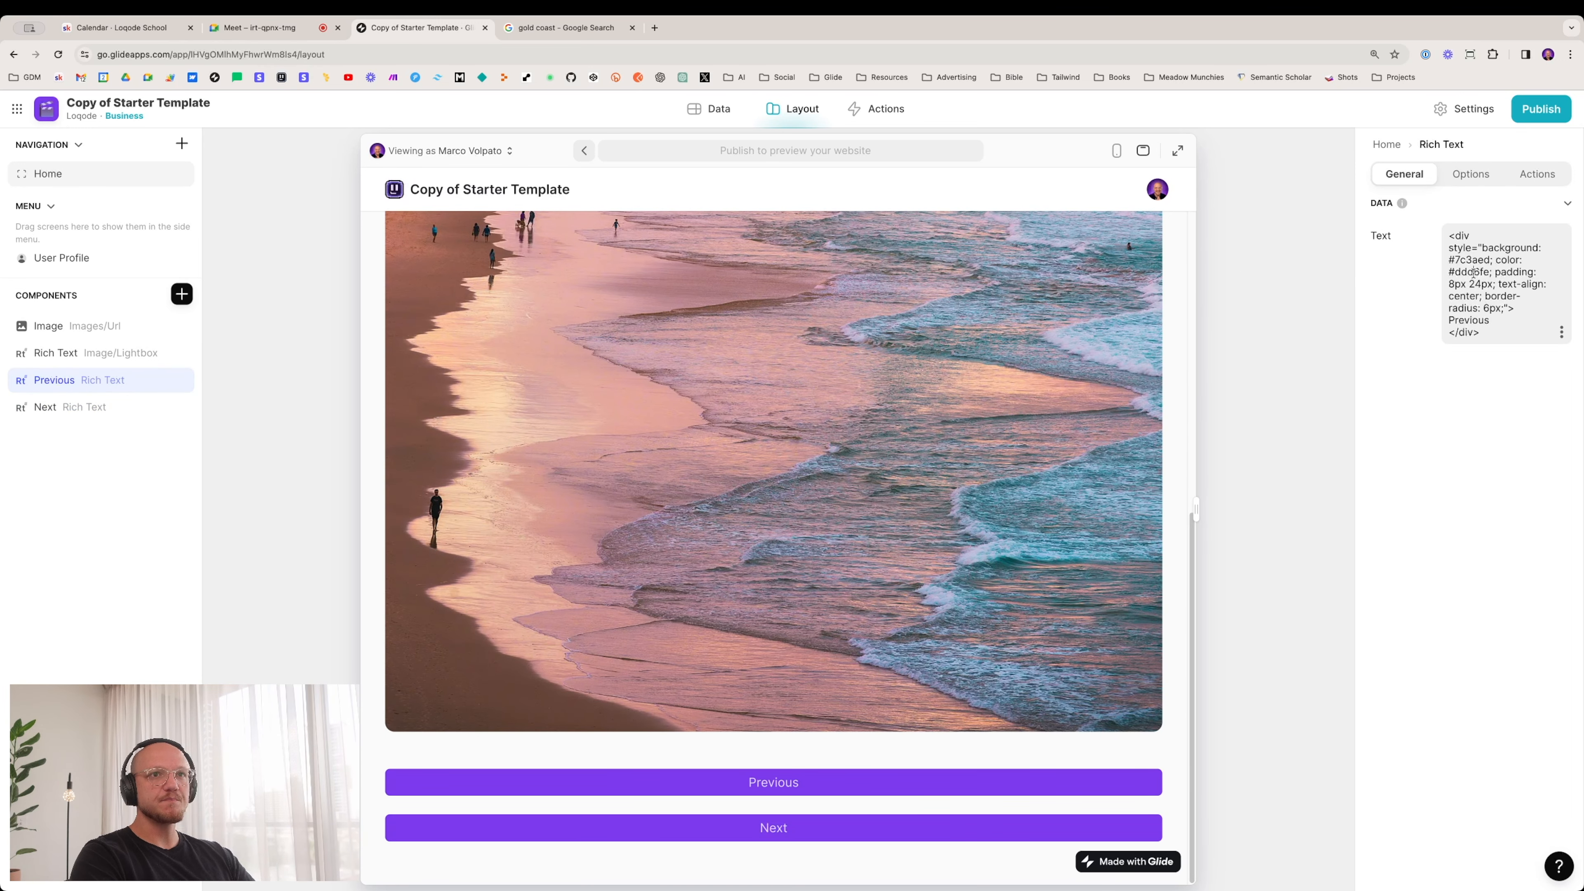
pyautogui.click(705, 111)
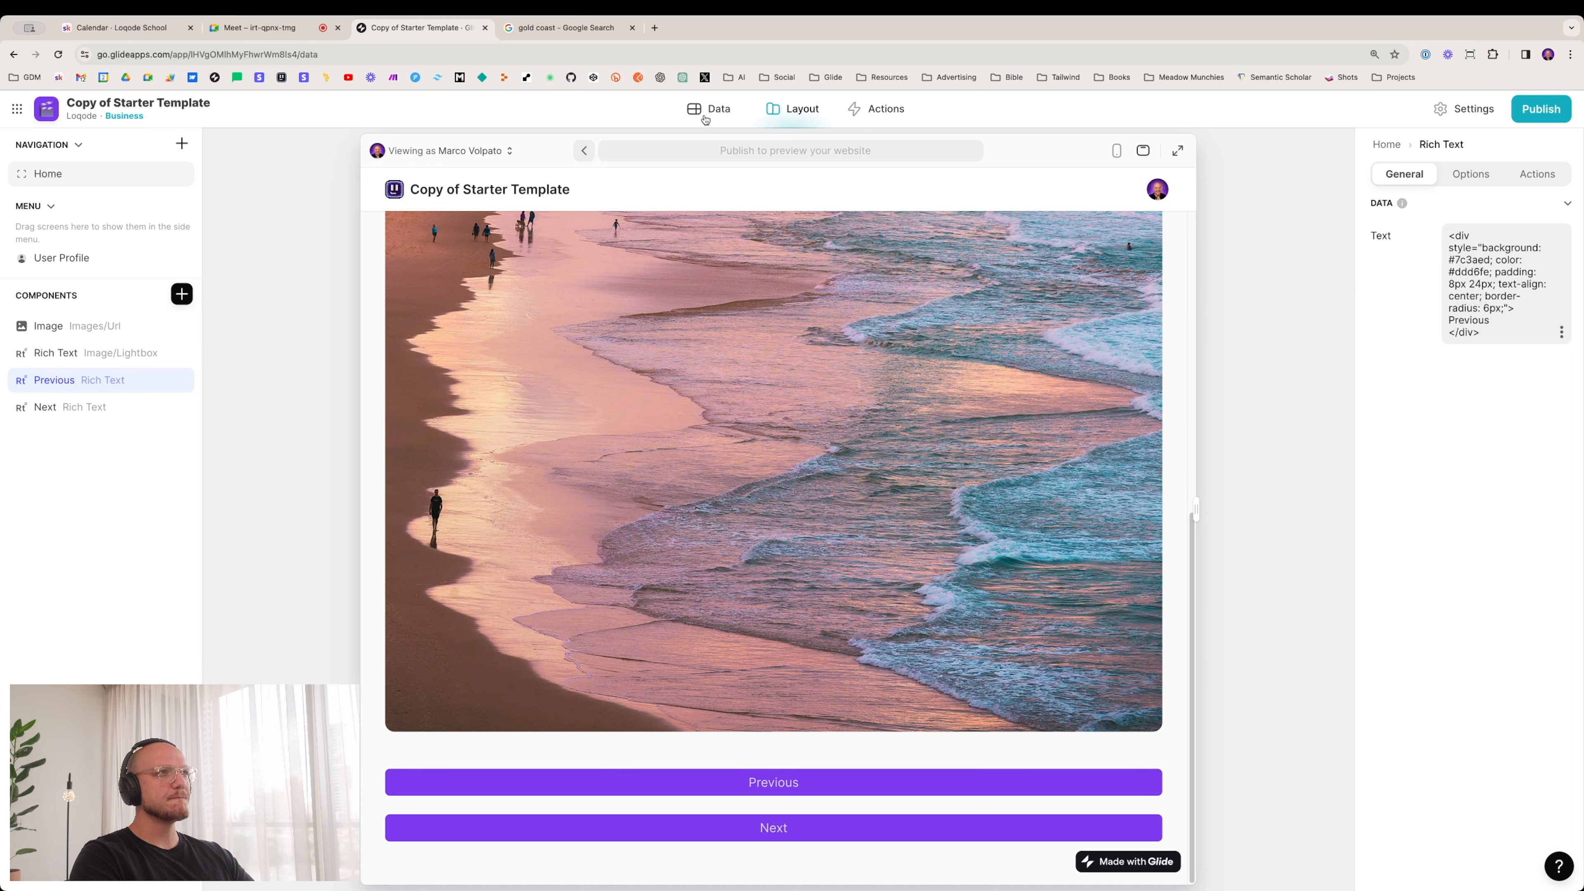
pyautogui.click(1515, 202)
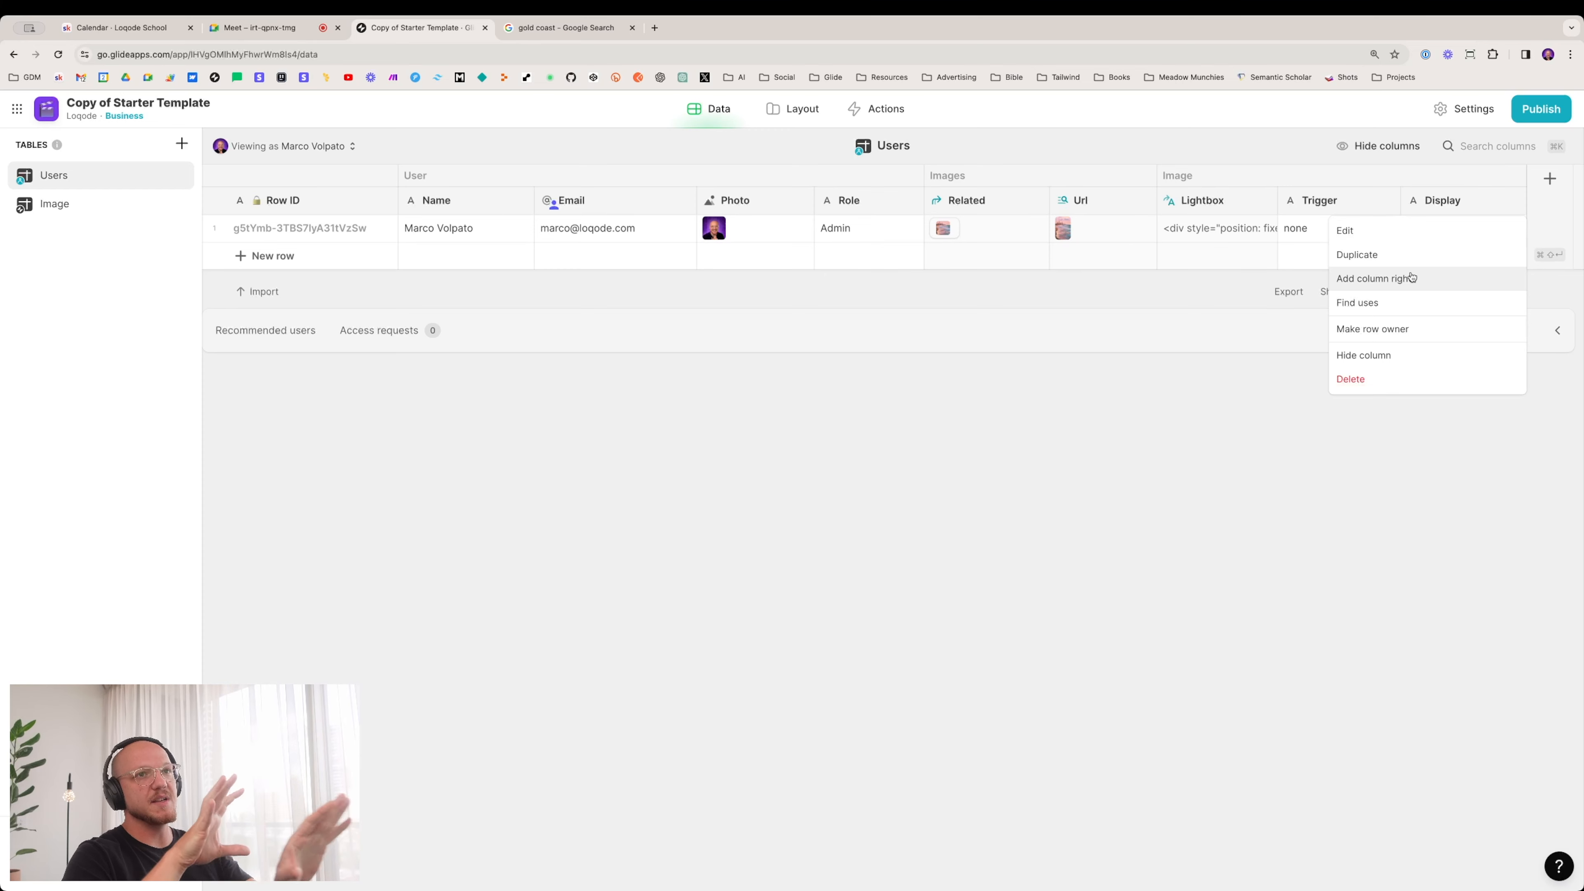
pyautogui.click(1389, 286)
pyautogui.write('Image/')
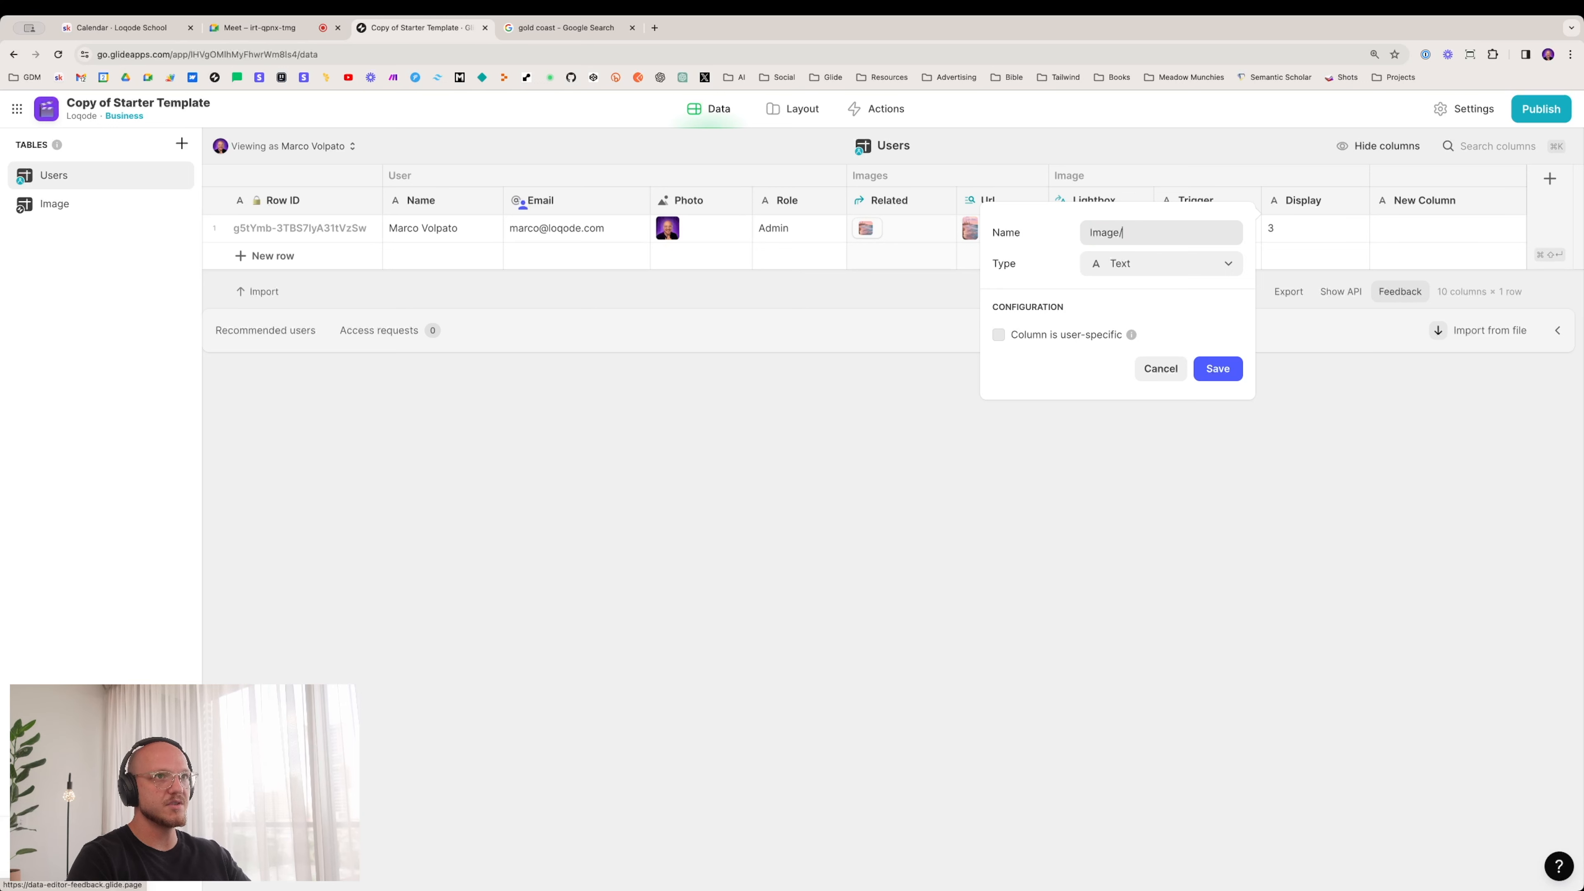
pyautogui.write('Prevo')
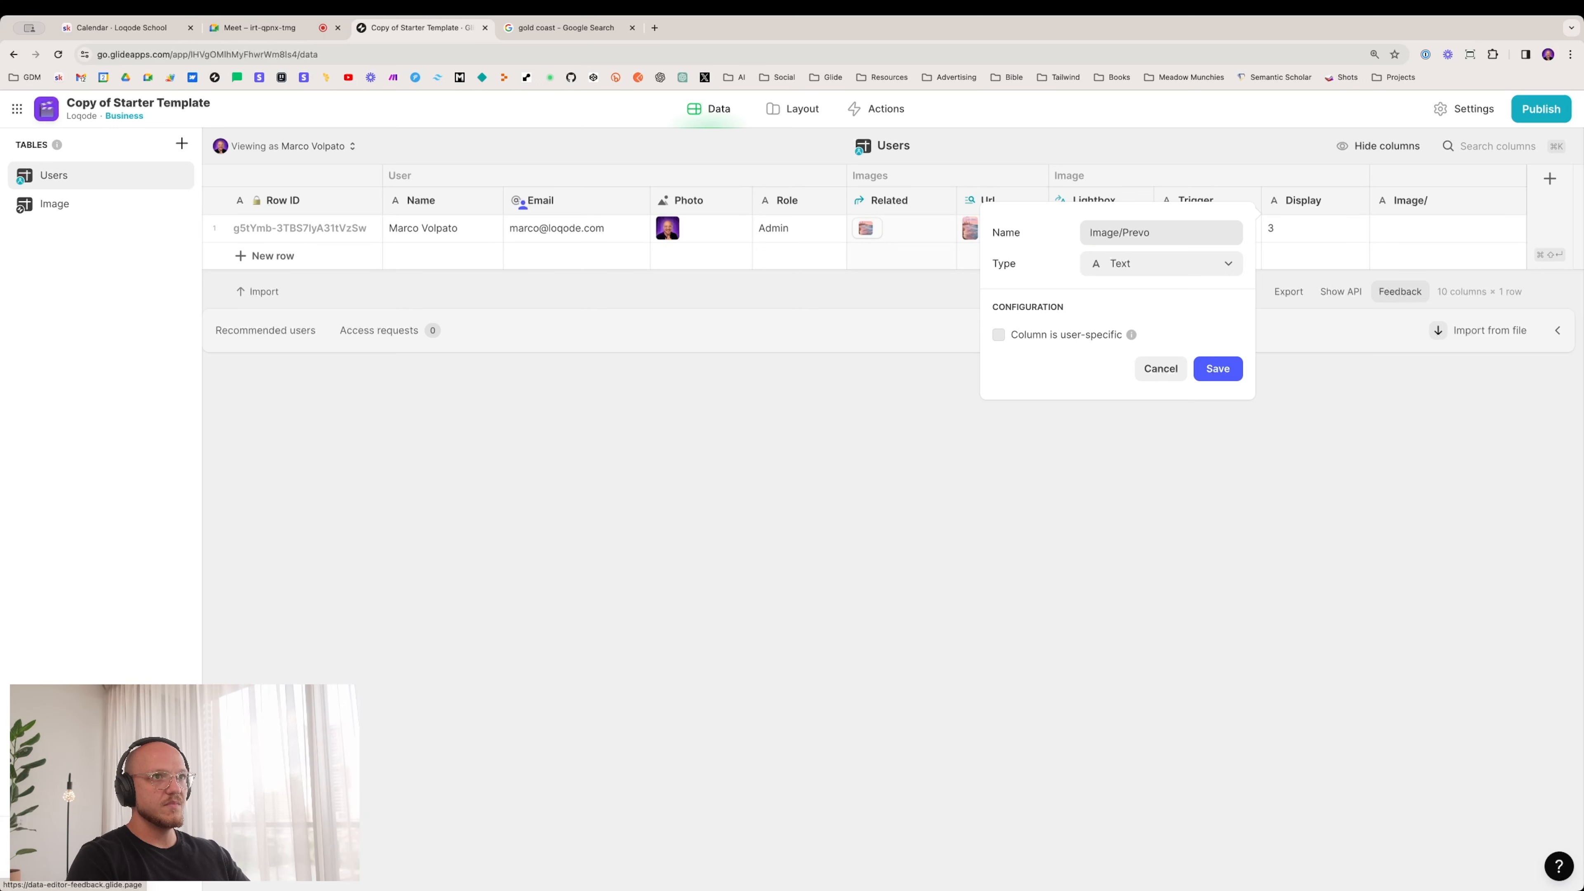
pyautogui.write('ips')
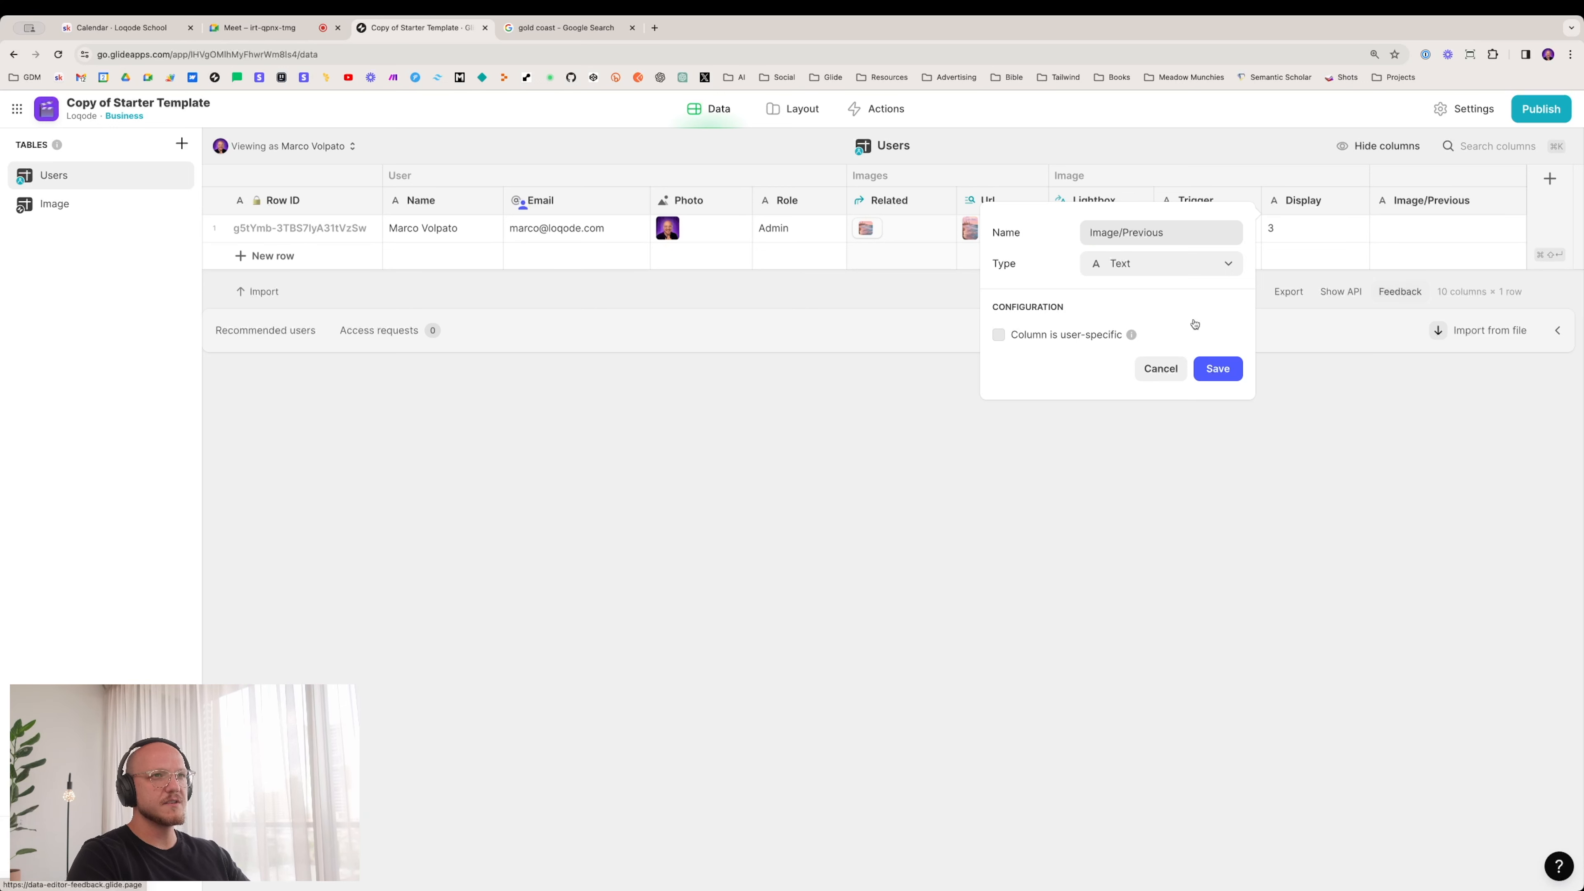
# Step: Make the Image/Previous column a Template containing the Previous button's div HTML with background #7c3aed, color #ddd6fe, padding 8px 24px and border-radius 6px
pyautogui.click(1130, 267)
pyautogui.moveTo(1138, 349)
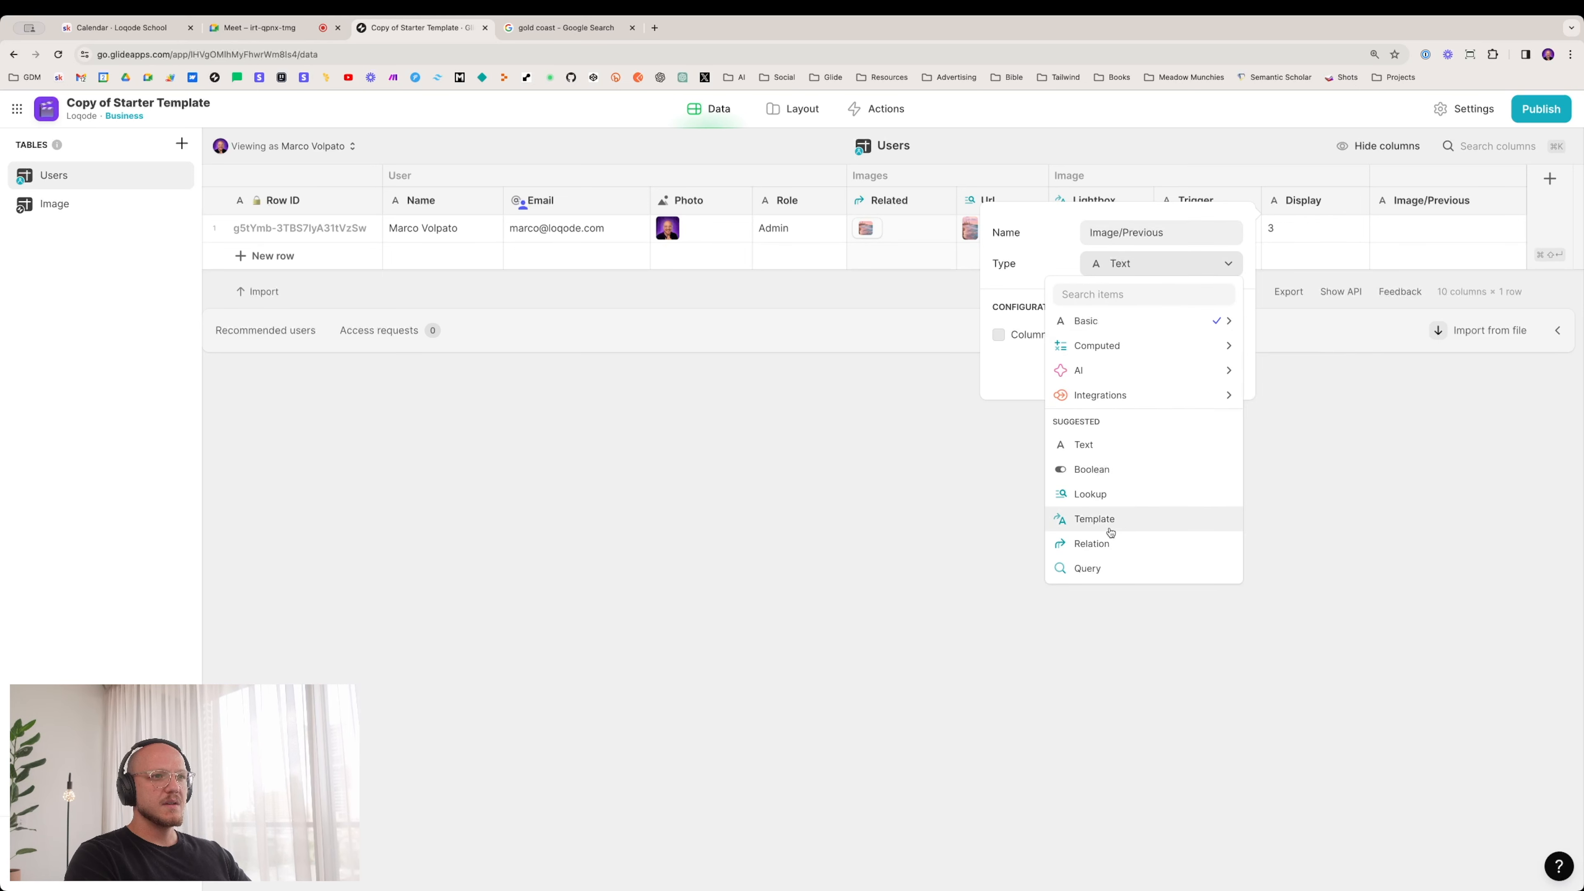
pyautogui.click(1289, 370)
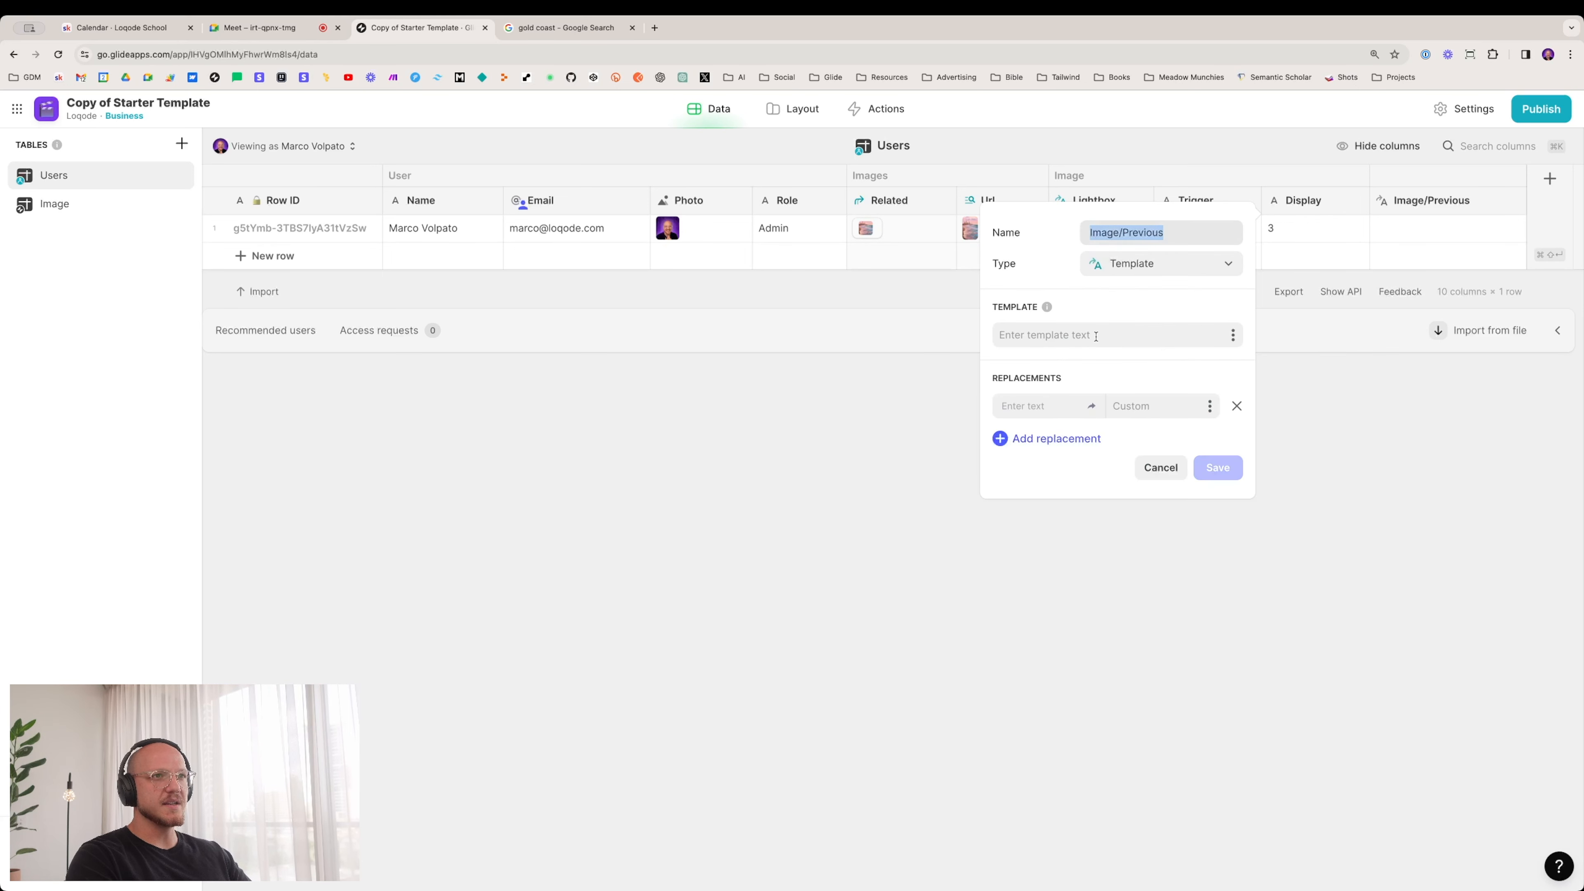
pyautogui.write('<div style="background: #7c3aed; color: #ddd6fe; padding: 8px 24px; text-align: center; border-radius: 6px;"> Previous </div>')
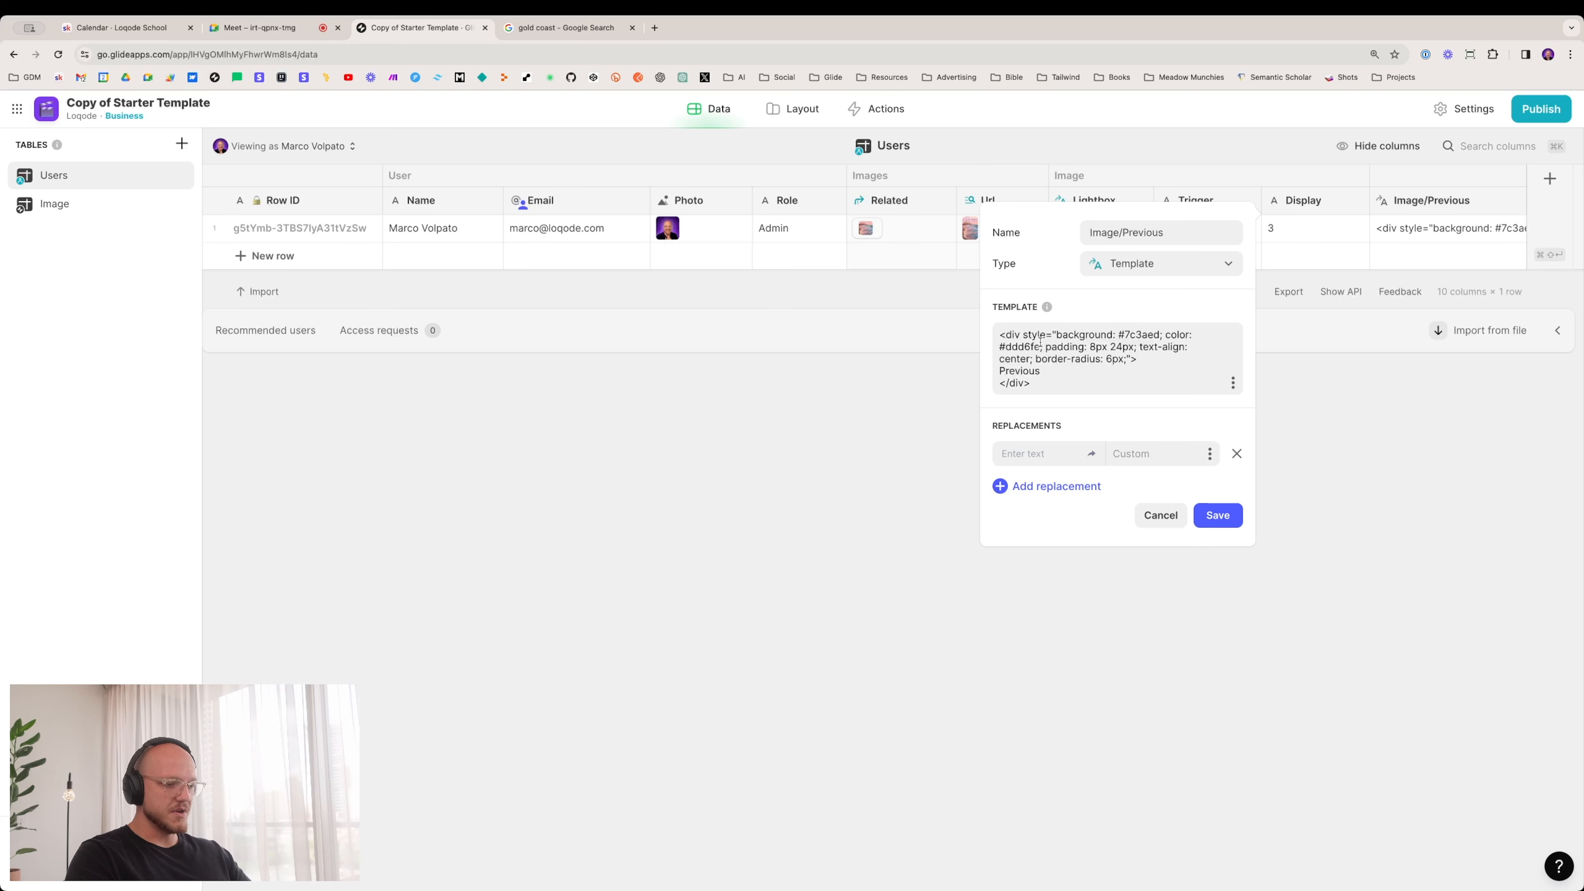
# Step: Add a display property at the start of the template's div style, with the placeholder {{trigger}} as its value
pyautogui.write('display: ')
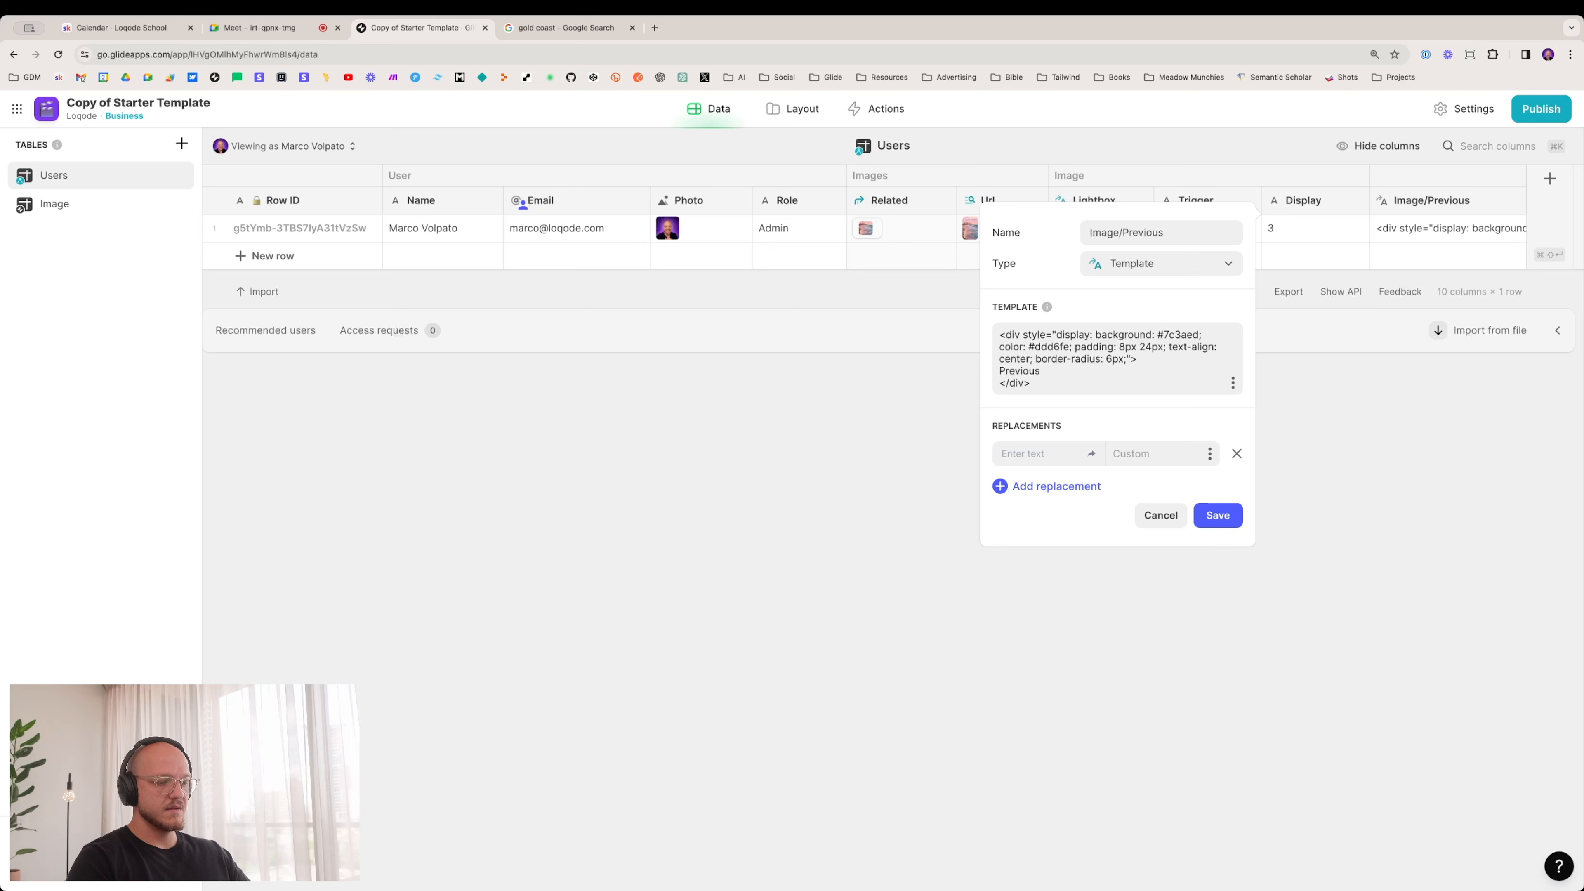
pyautogui.write('fle')
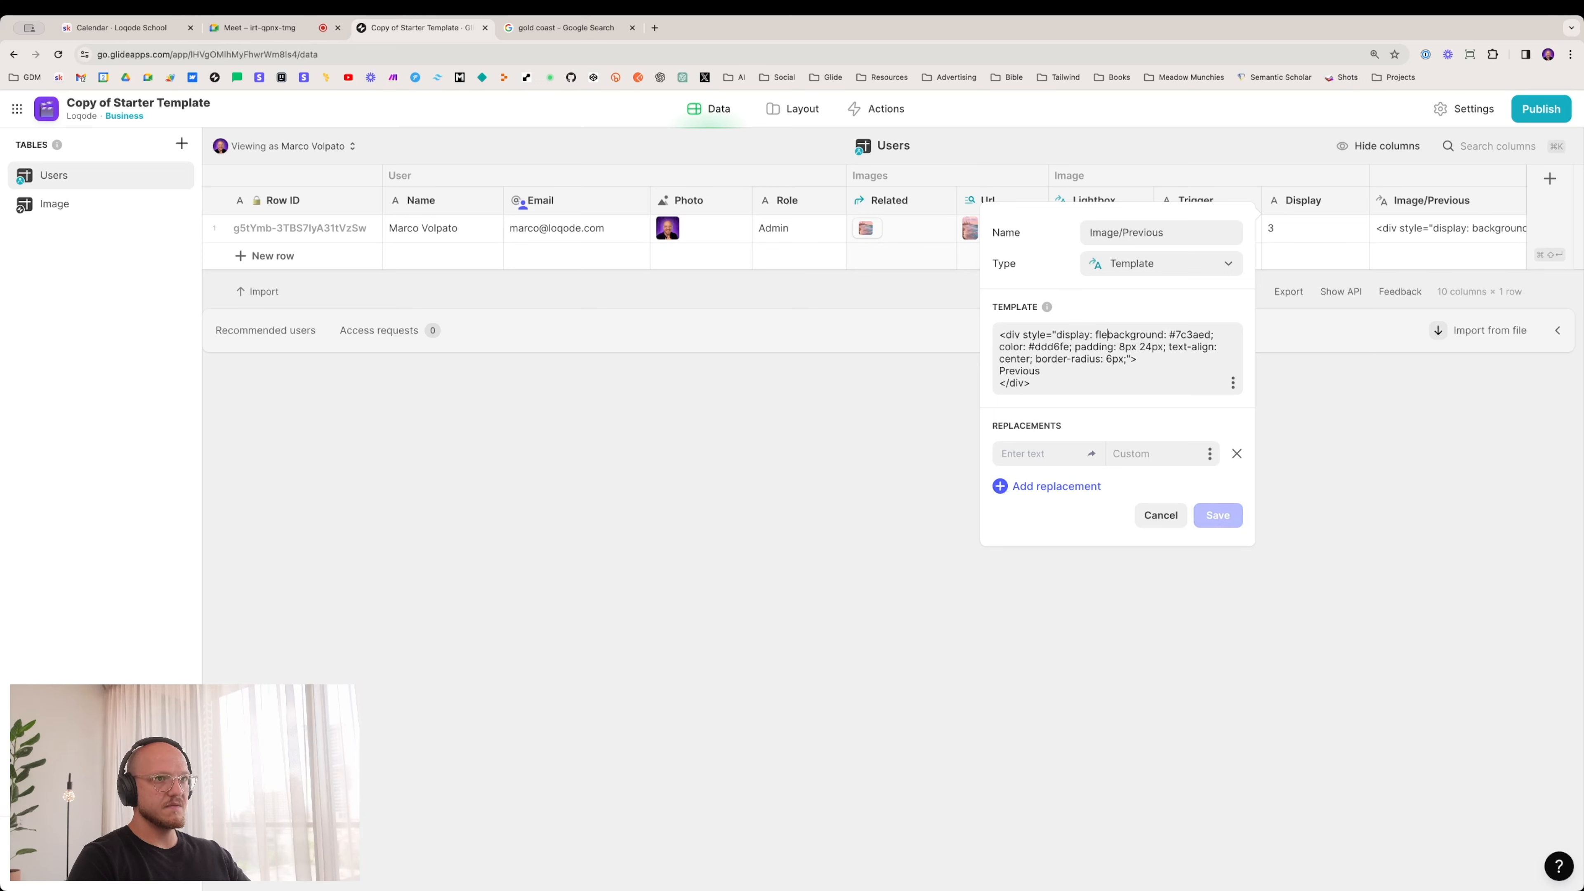
pyautogui.write('x;')
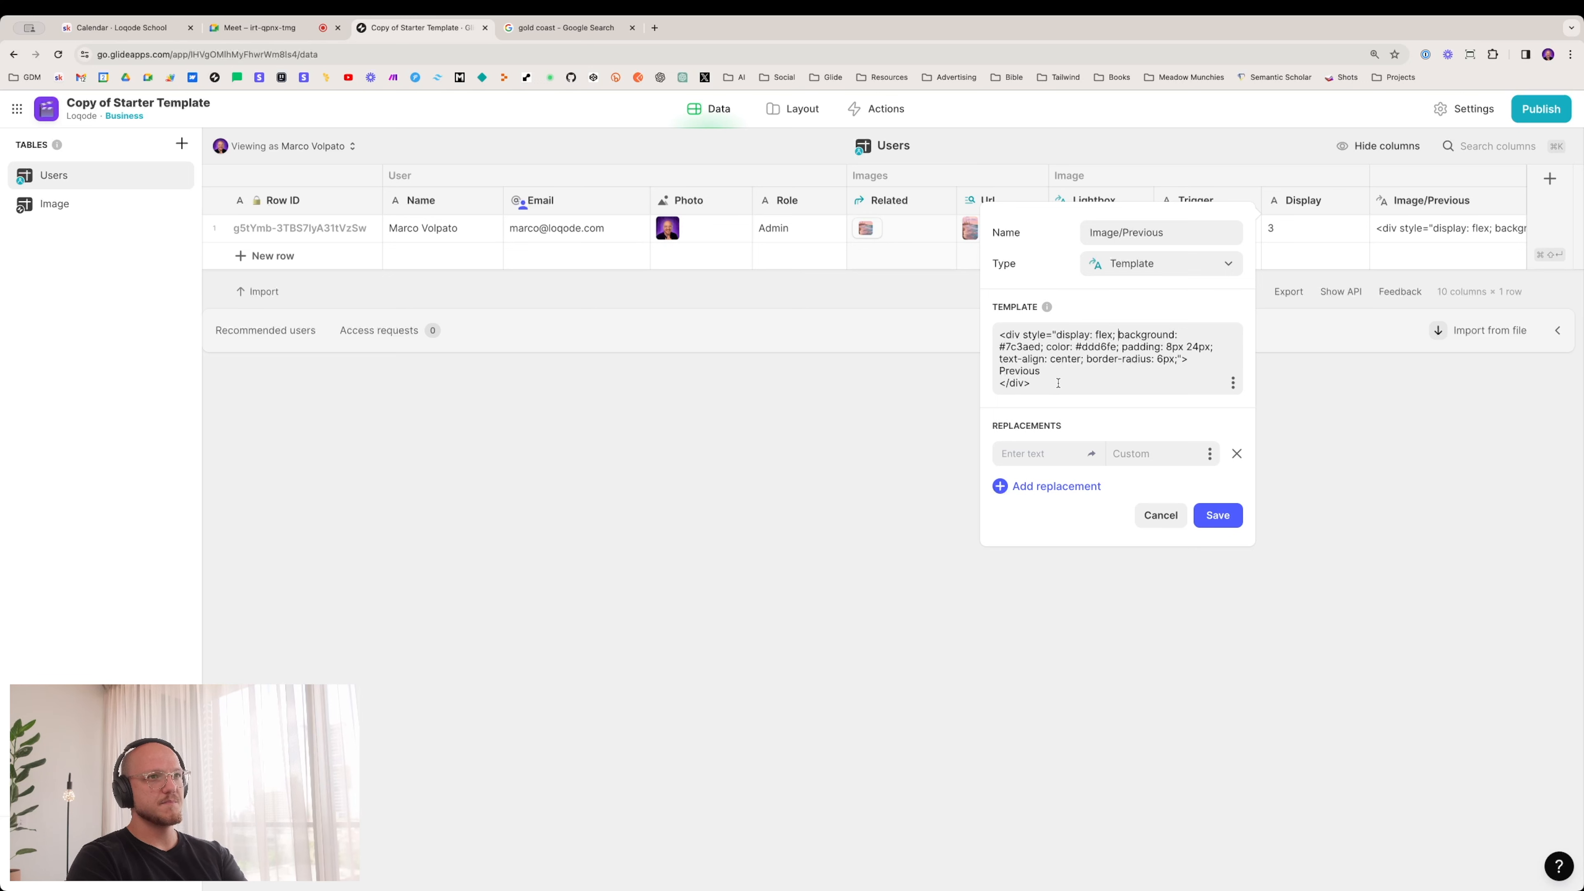
pyautogui.doubleClick(1104, 335)
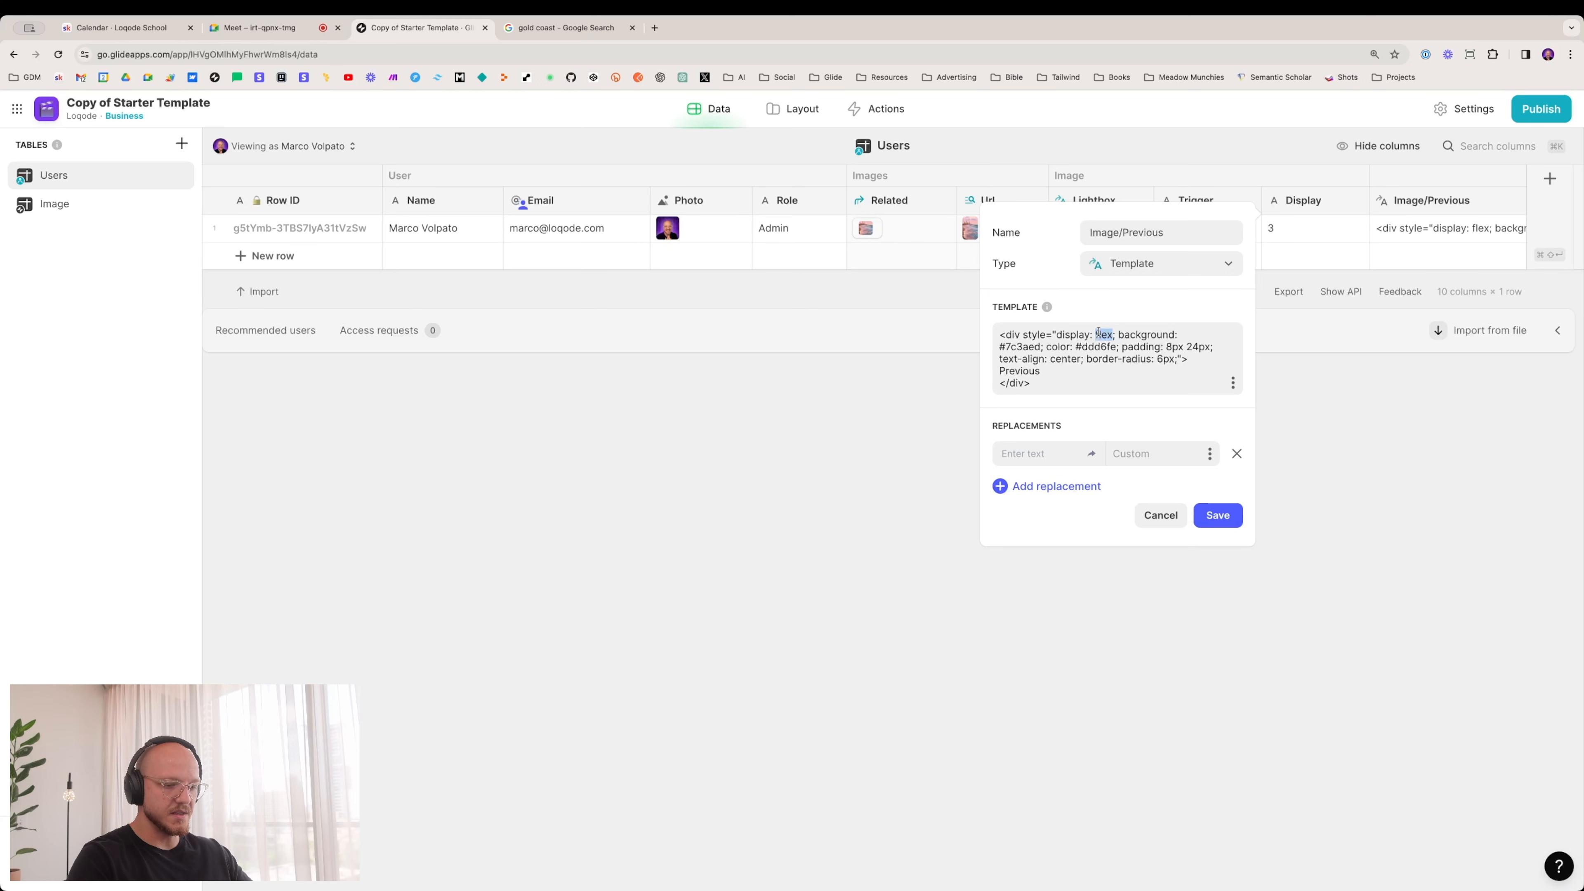
pyautogui.write('{{trigge')
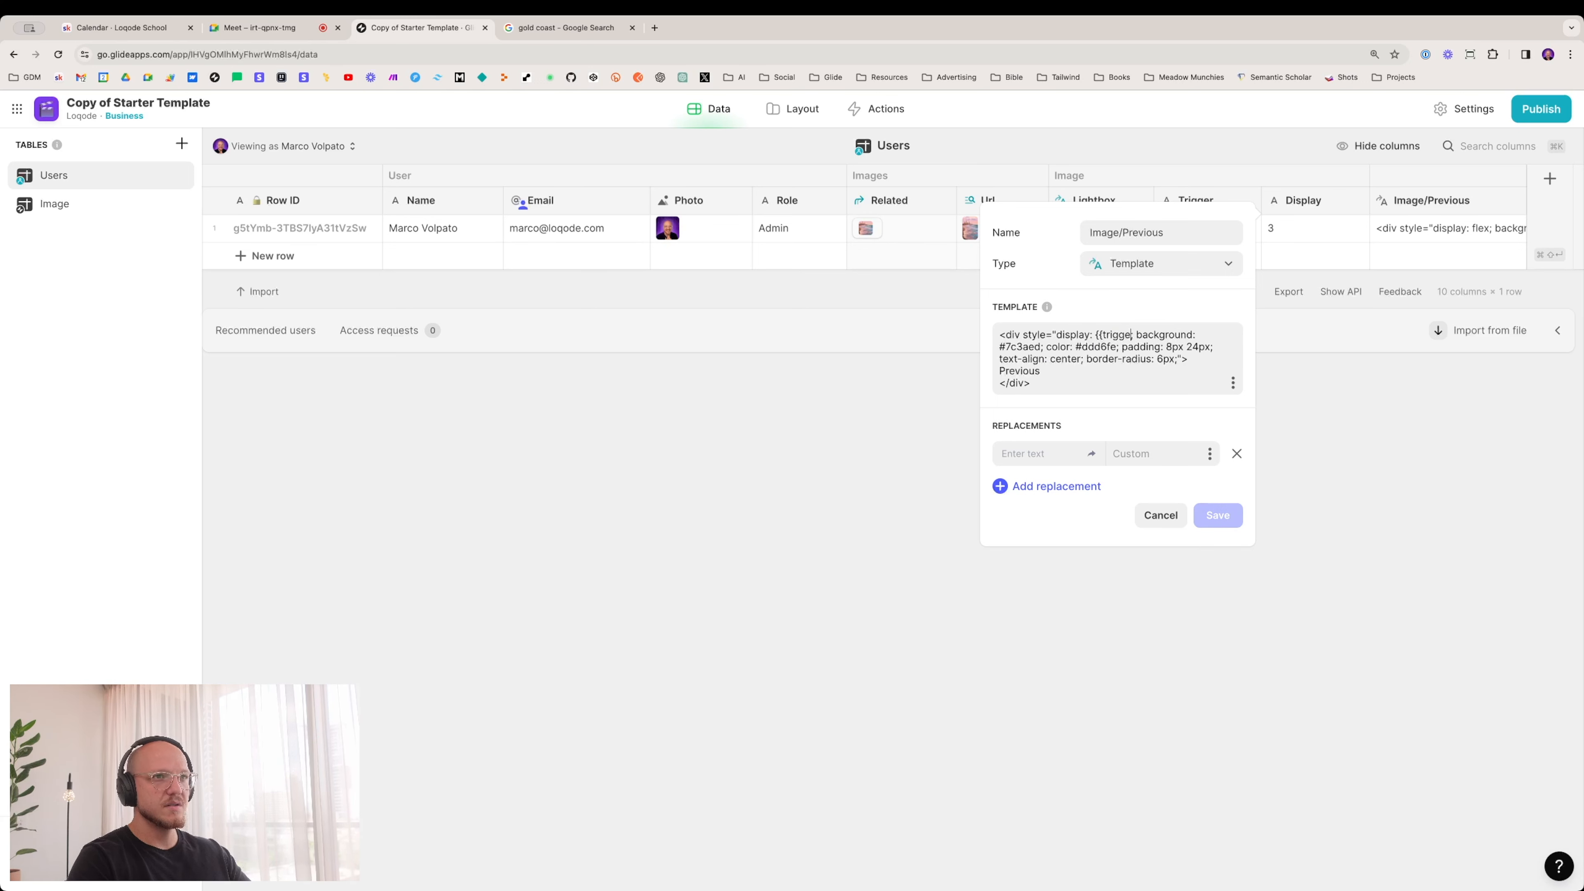
pyautogui.write('r}}')
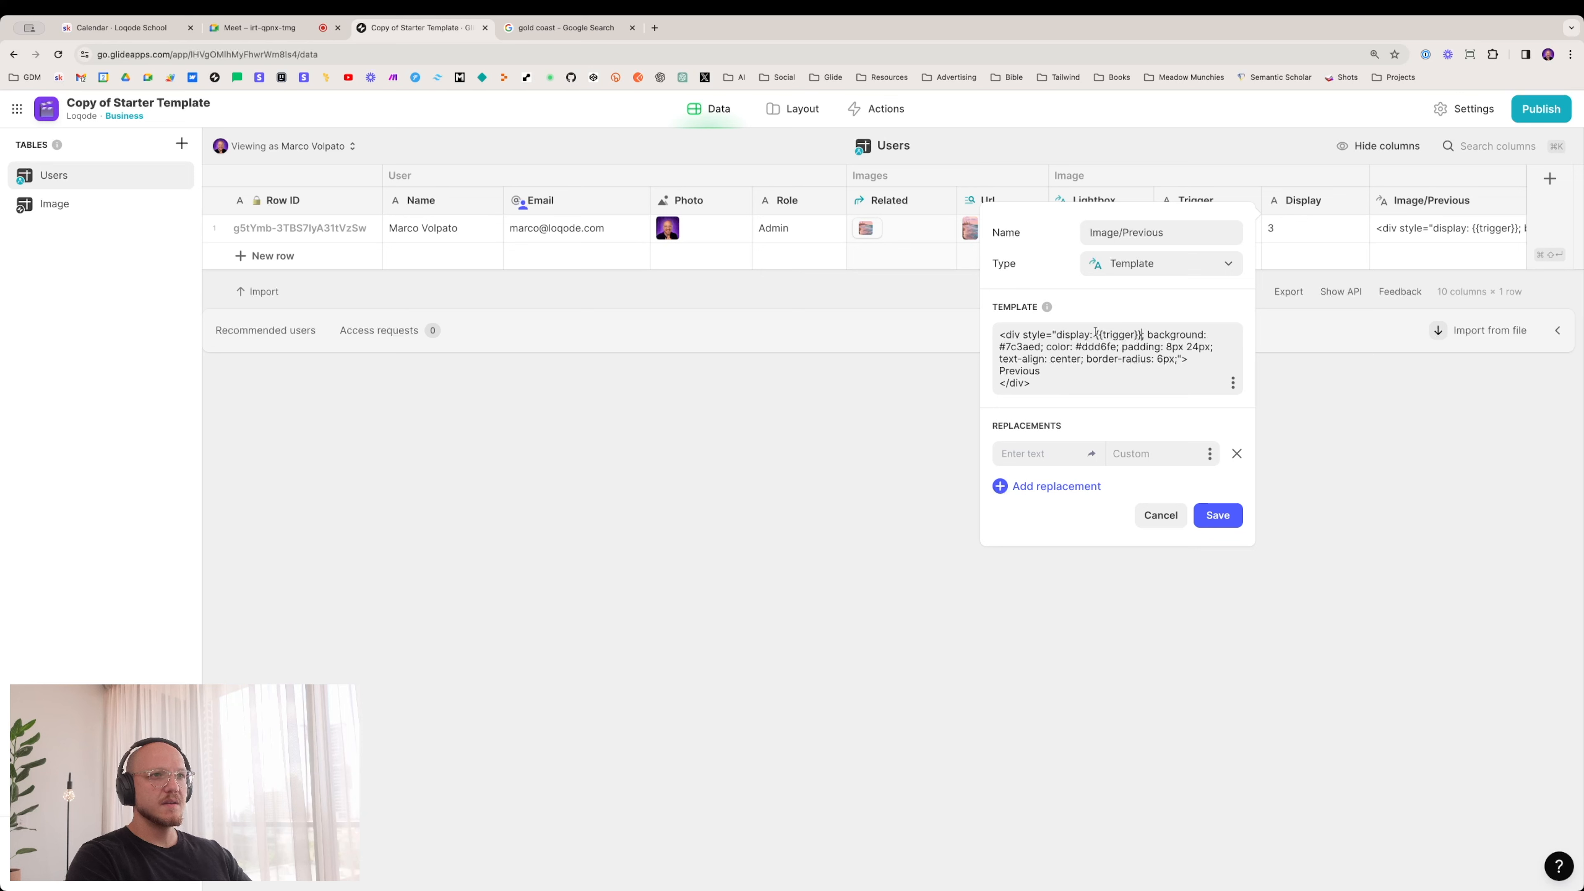
# Step: Replace {{trigger}} in the template with the Image/Trigger column and save the Image/Previous column
pyautogui.moveTo(1095, 332); pyautogui.dragTo(1140, 335)
pyautogui.press('super+c')
pyautogui.click(1041, 454)
pyautogui.press('super+v')
pyautogui.click(1208, 454)
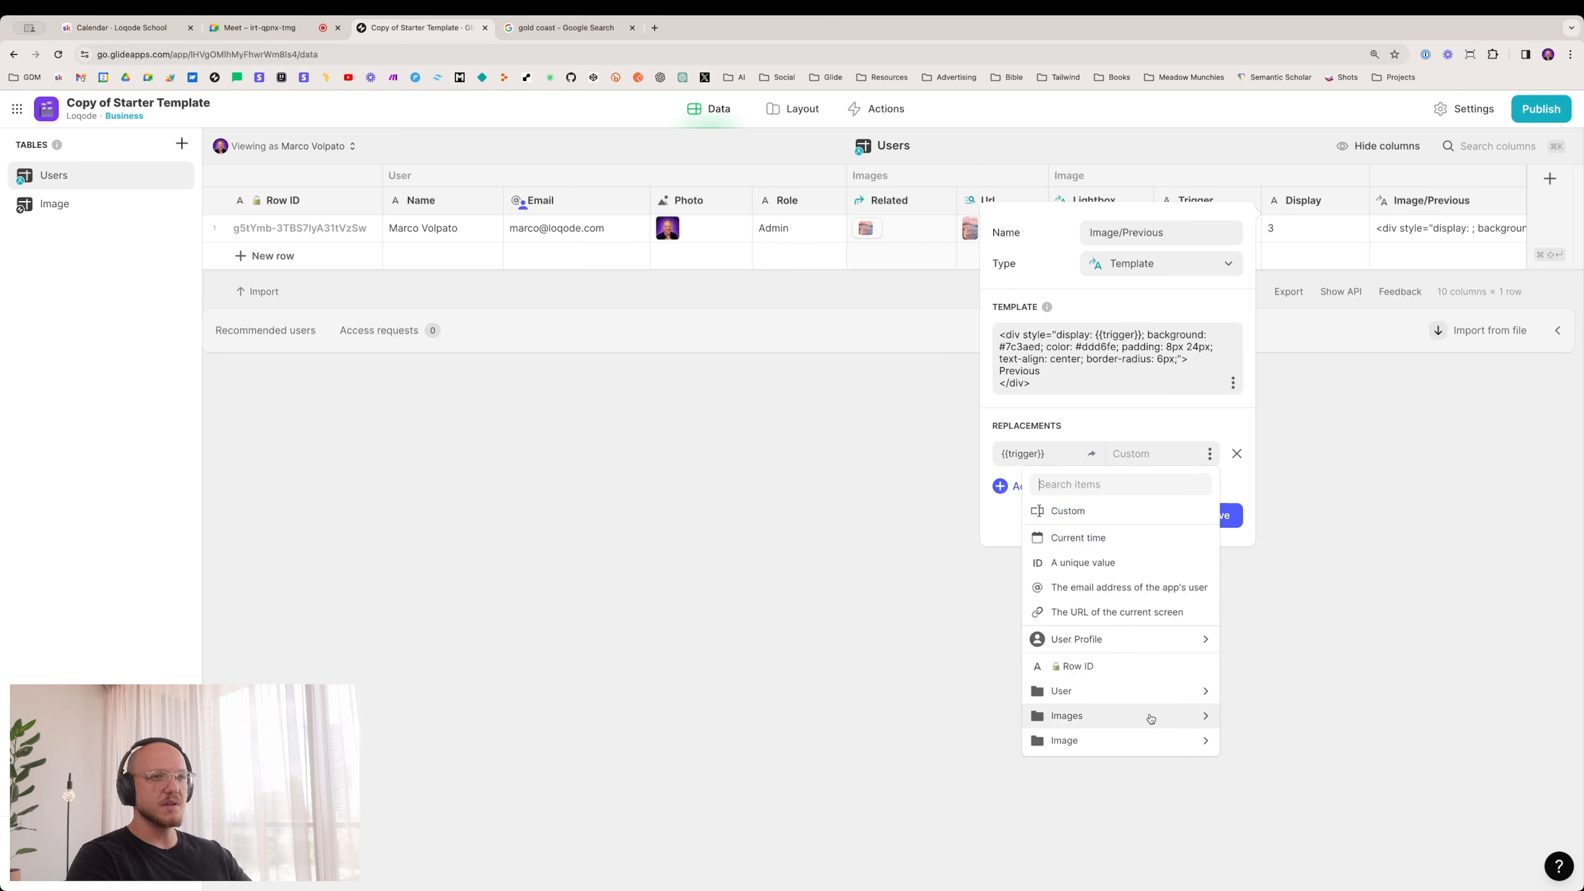
pyautogui.moveTo(1127, 721)
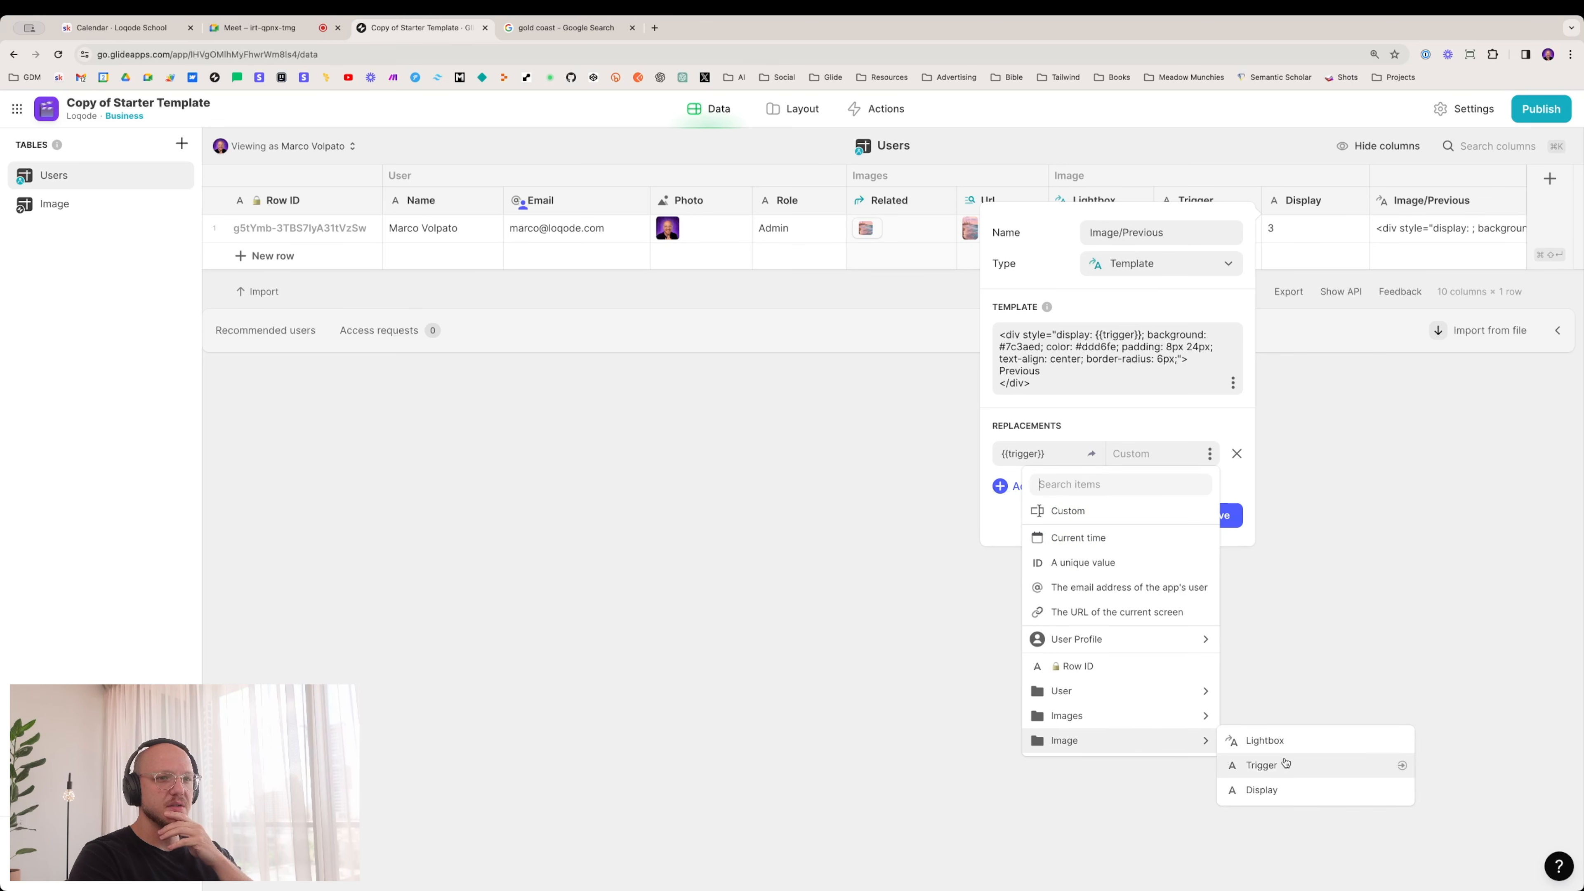
pyautogui.click(1272, 765)
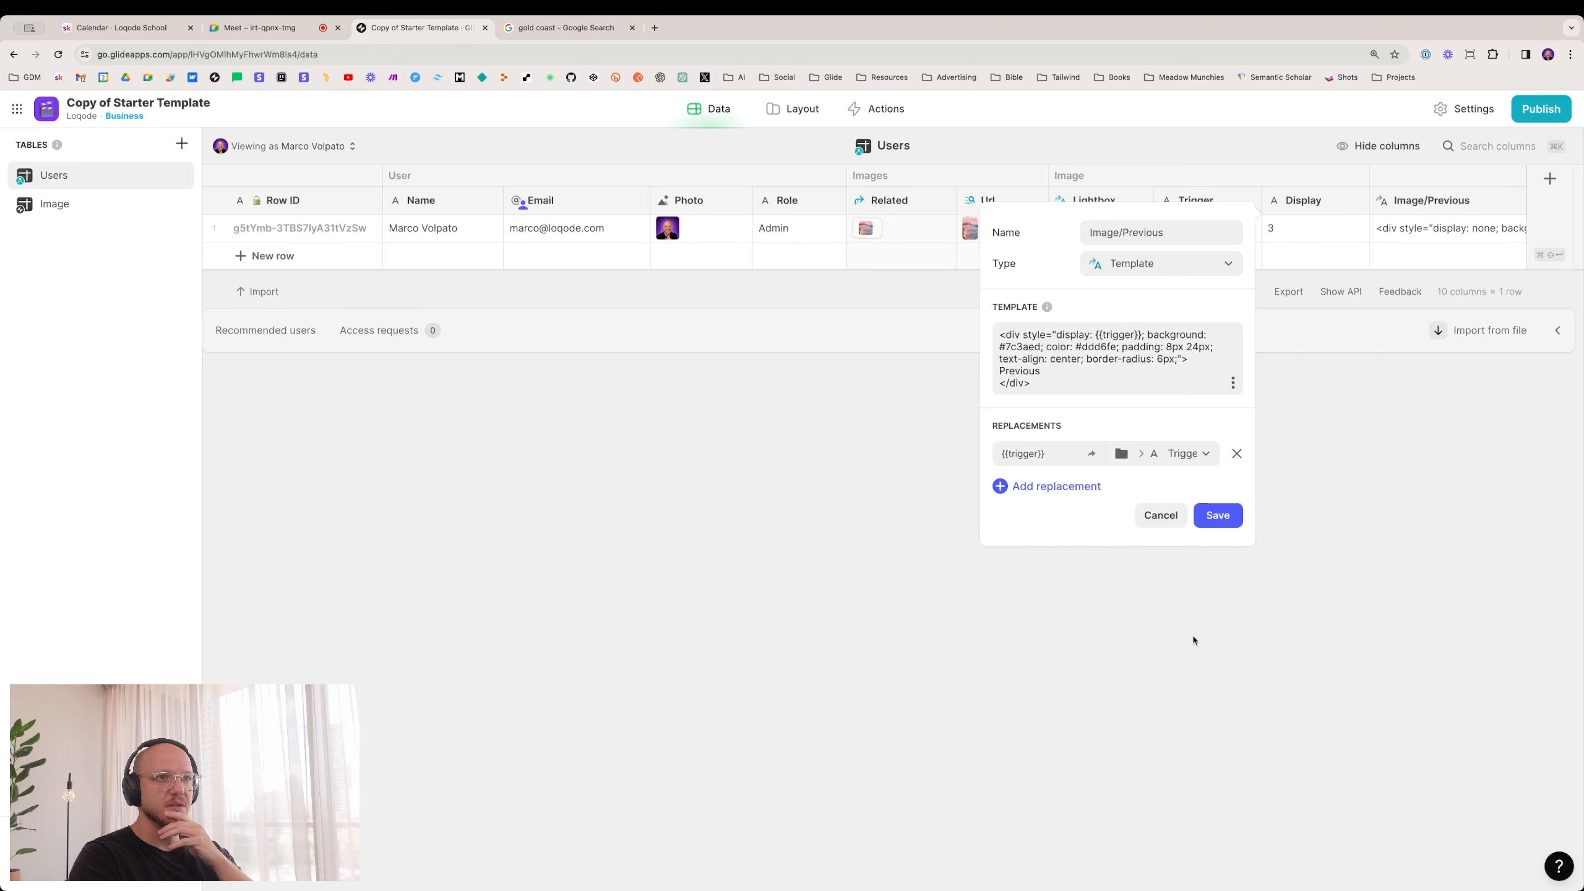
pyautogui.click(1218, 516)
# Step: Duplicate the Previous column as Image/Next, change its button text to Next, and save it
pyautogui.click(1513, 211)
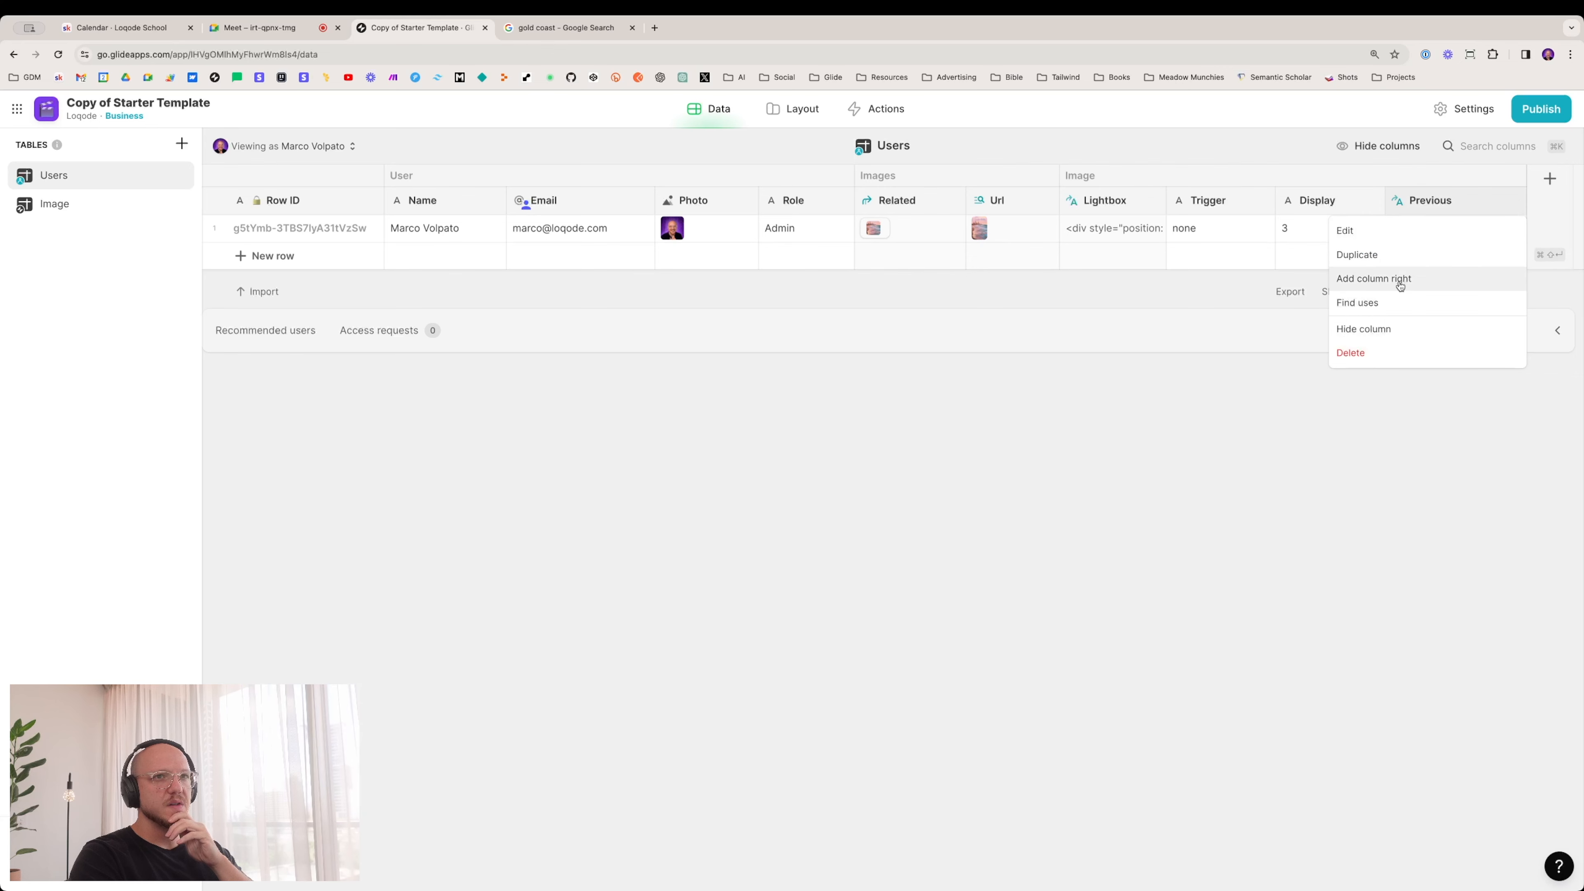
pyautogui.click(1397, 255)
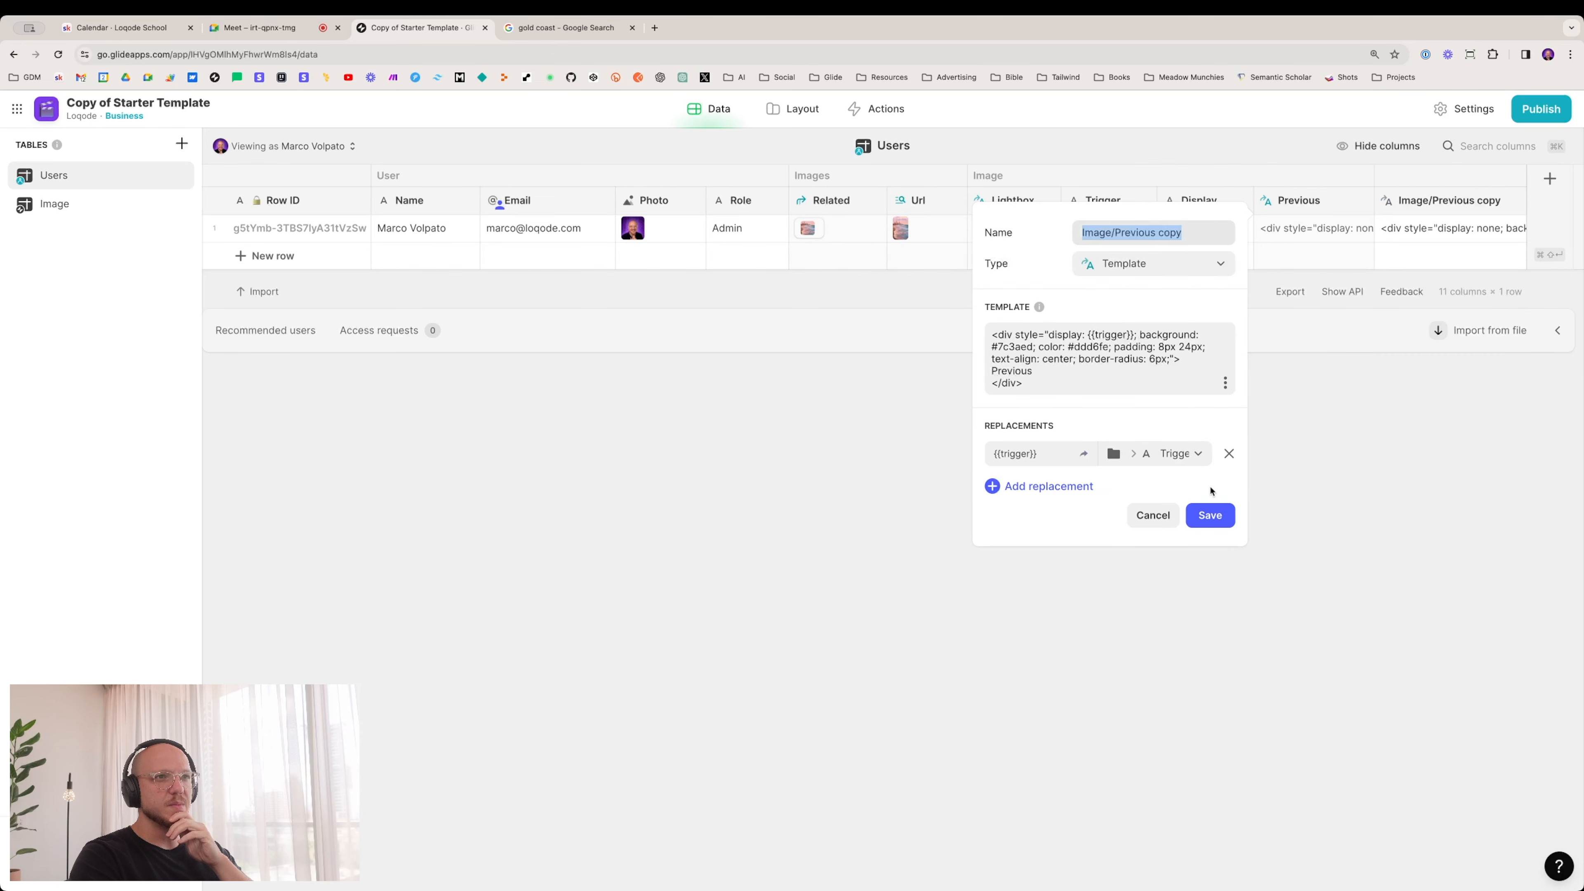
pyautogui.doubleClick(1020, 370)
pyautogui.write('Next')
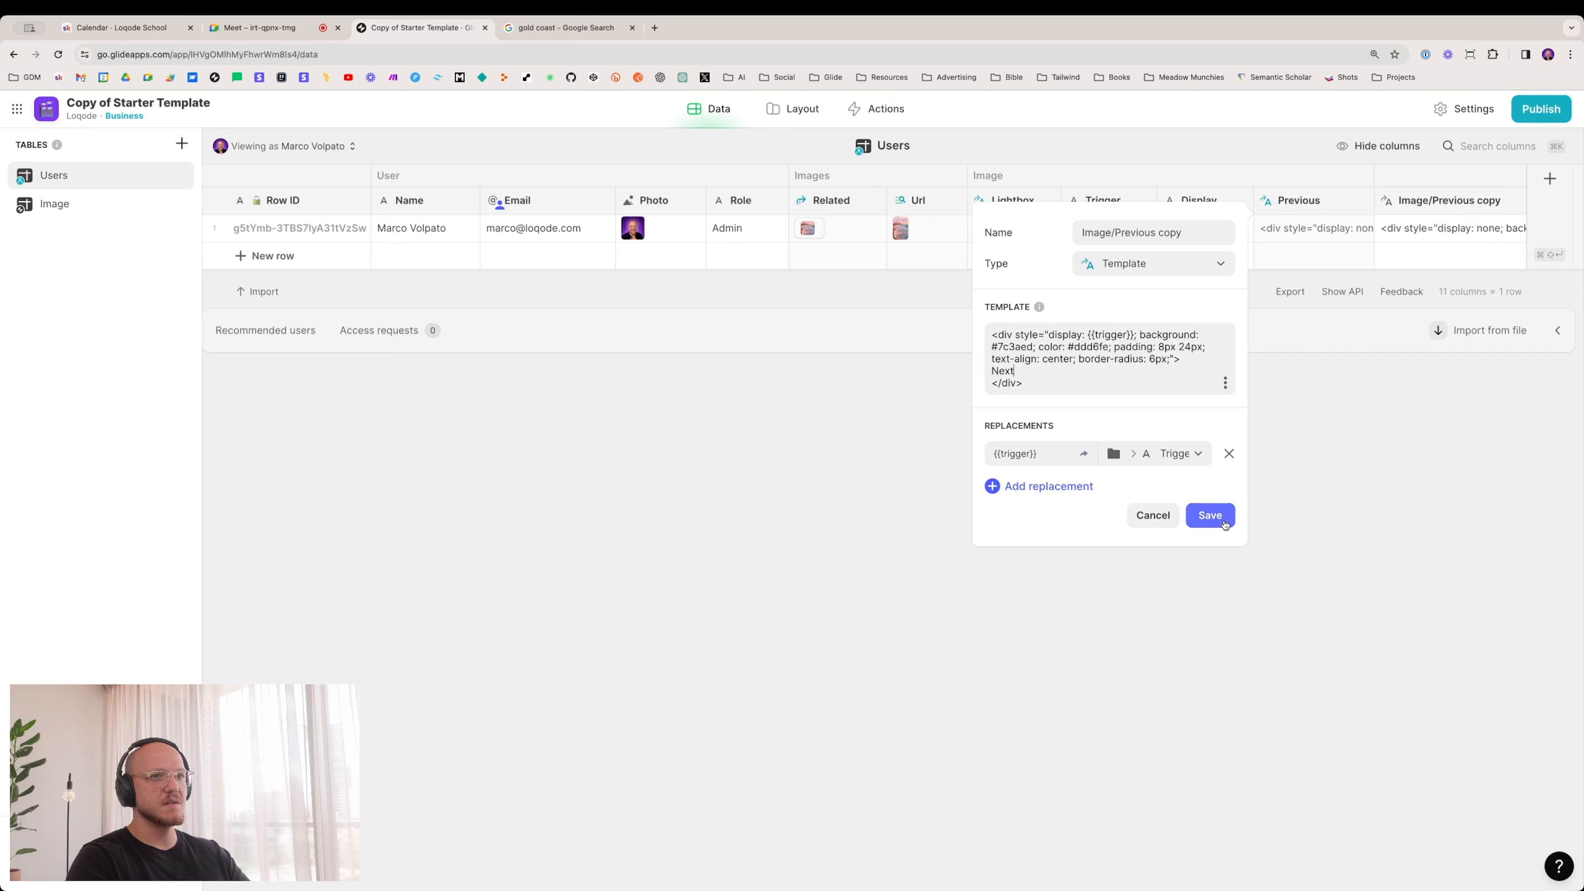
pyautogui.tripleClick(1195, 233)
pyautogui.moveTo(1195, 233); pyautogui.dragTo(1126, 236)
pyautogui.write('Next')
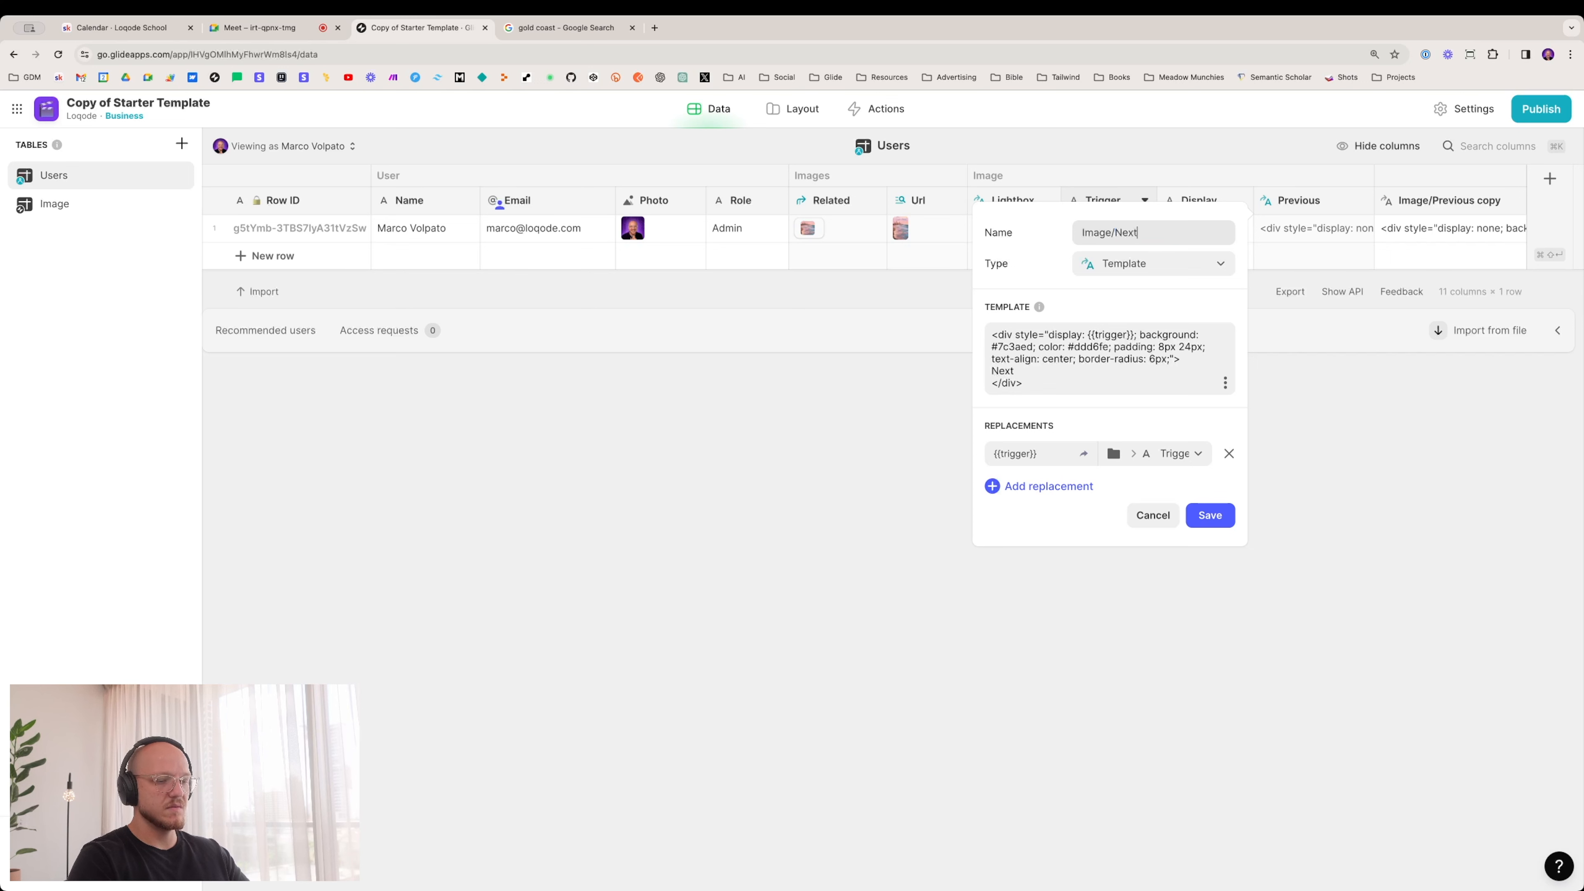
pyautogui.click(1208, 515)
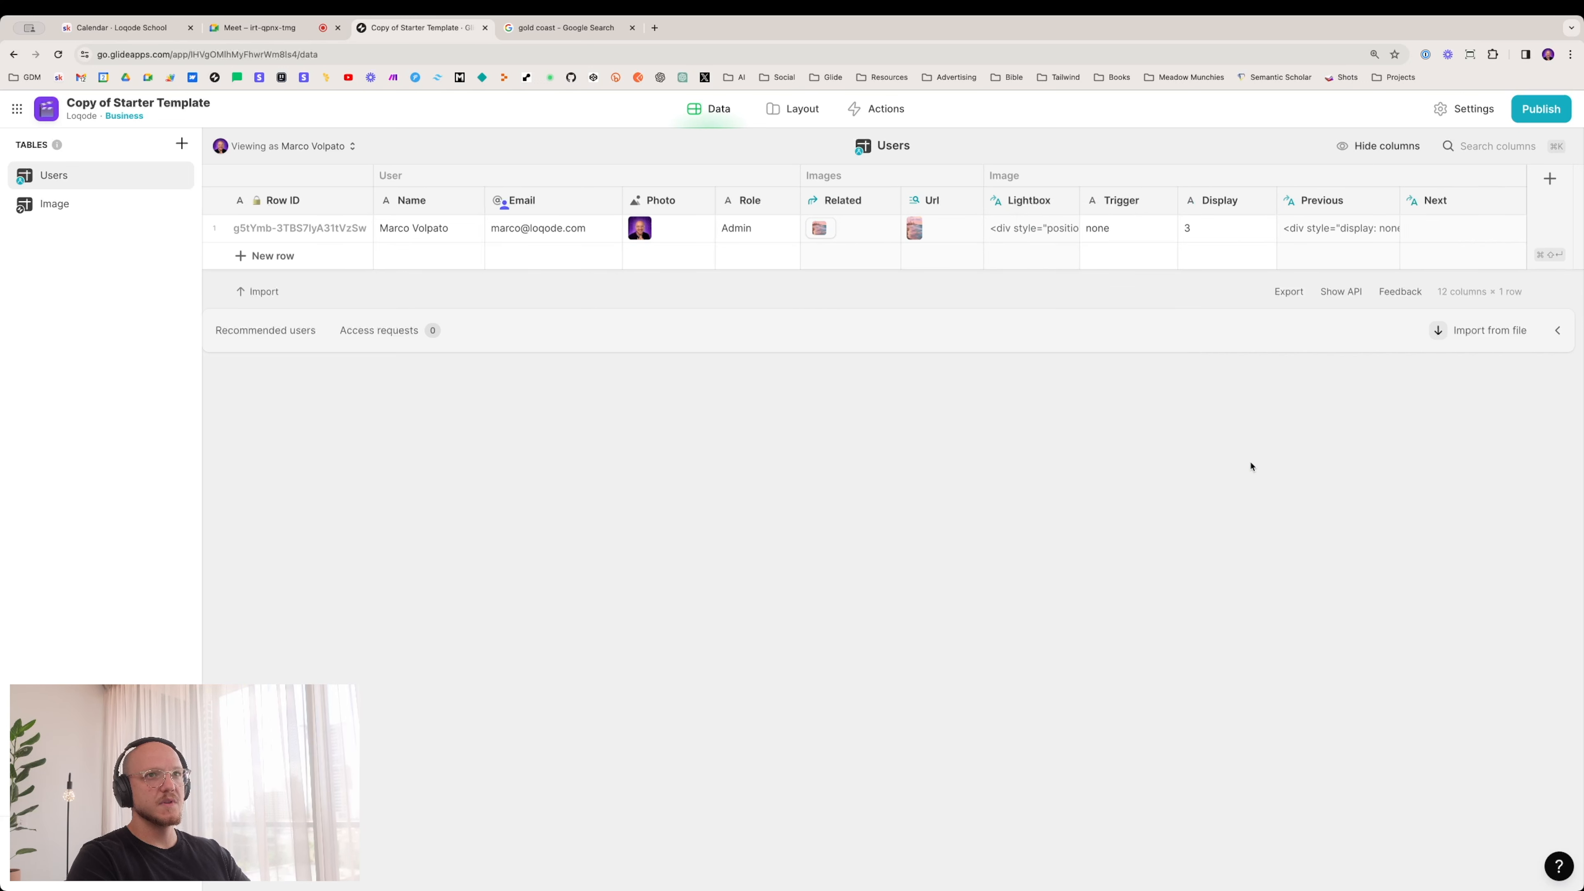
# Step: In the layout, bind the Previous rich text component's text to the Image/Previous column
pyautogui.click(784, 109)
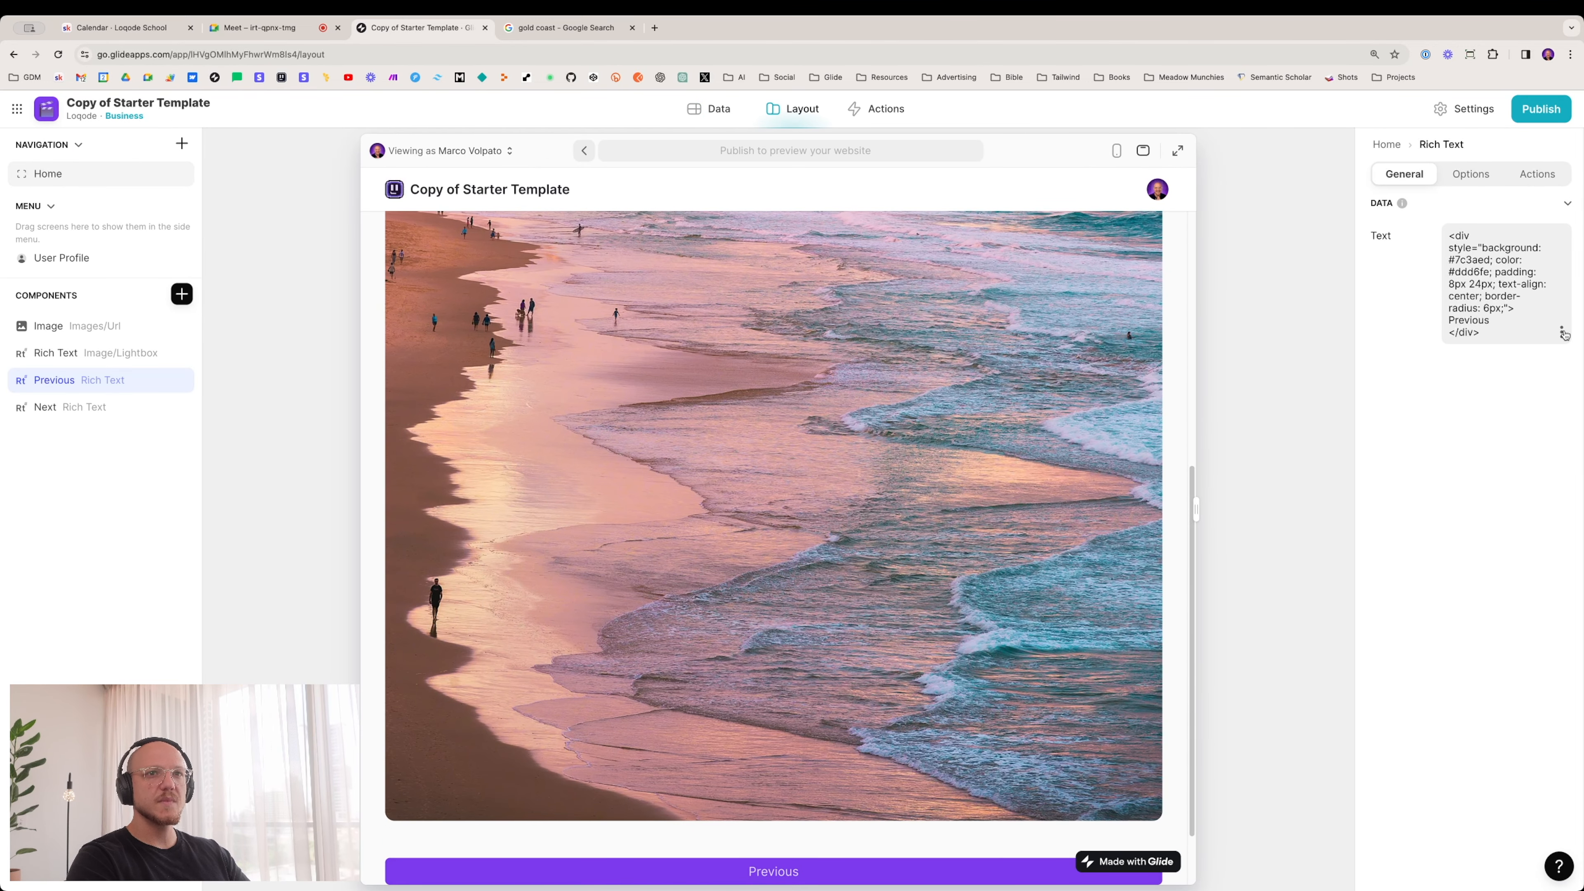
pyautogui.click(1562, 331)
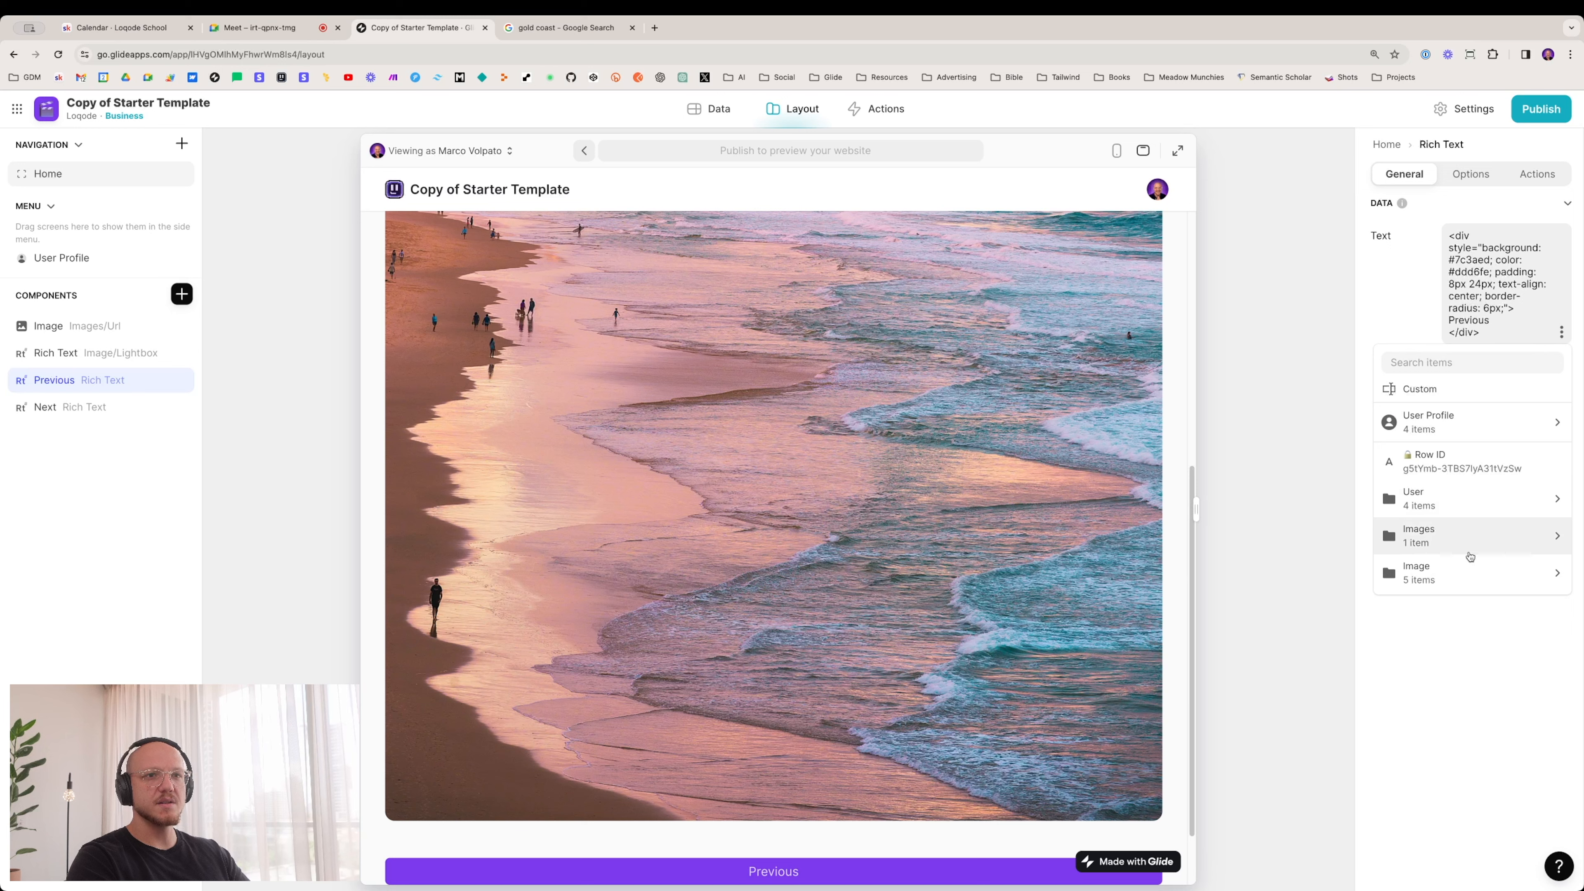
pyautogui.moveTo(1447, 545)
pyautogui.moveTo(1439, 573)
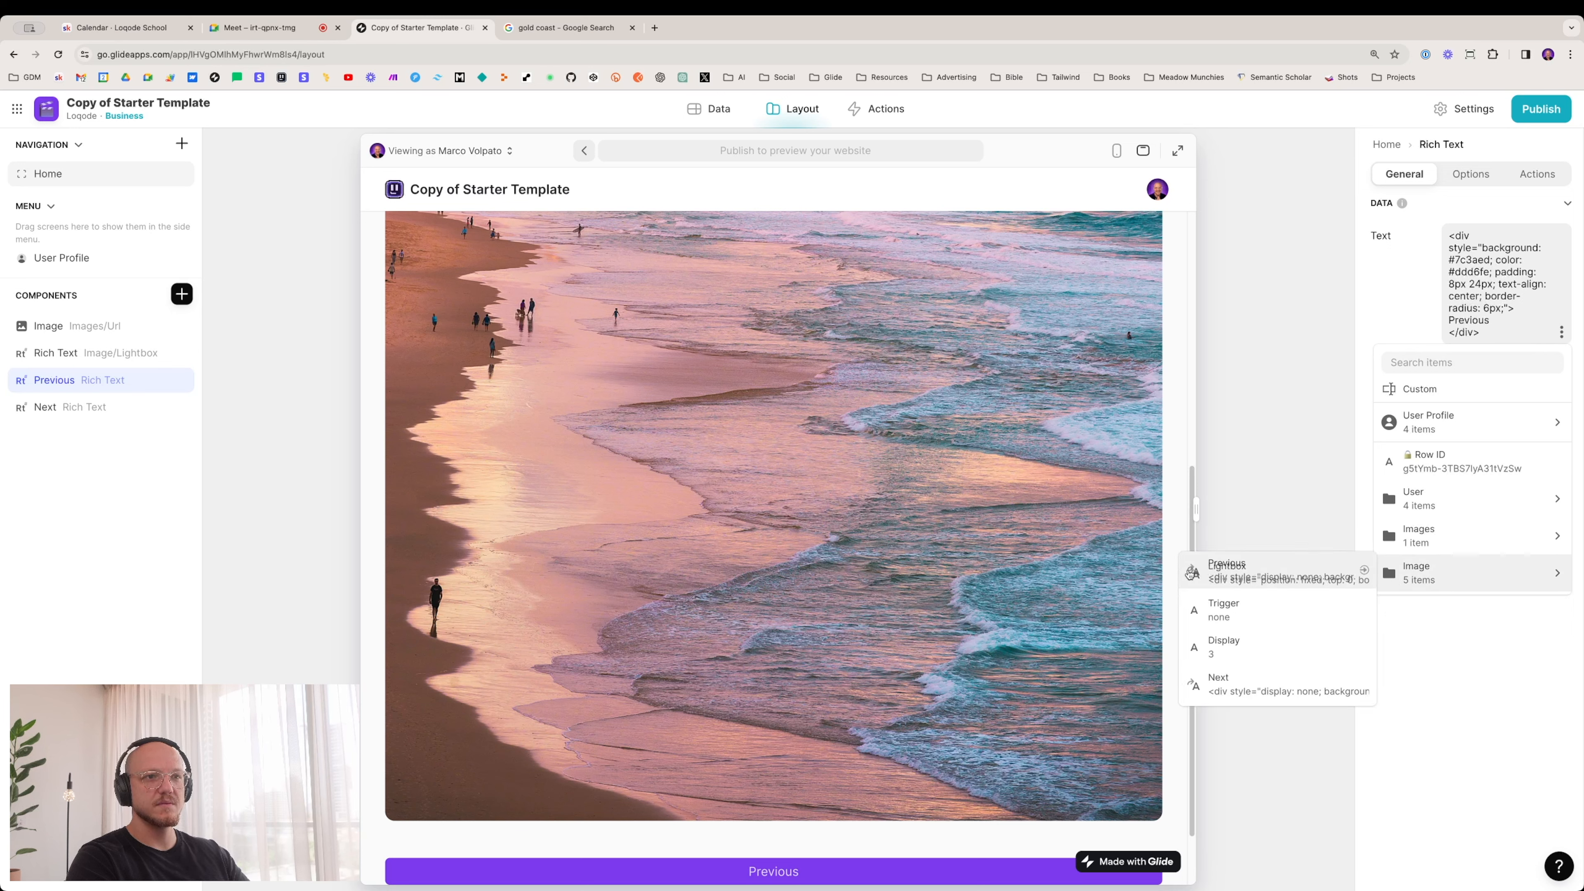
pyautogui.click(1262, 558)
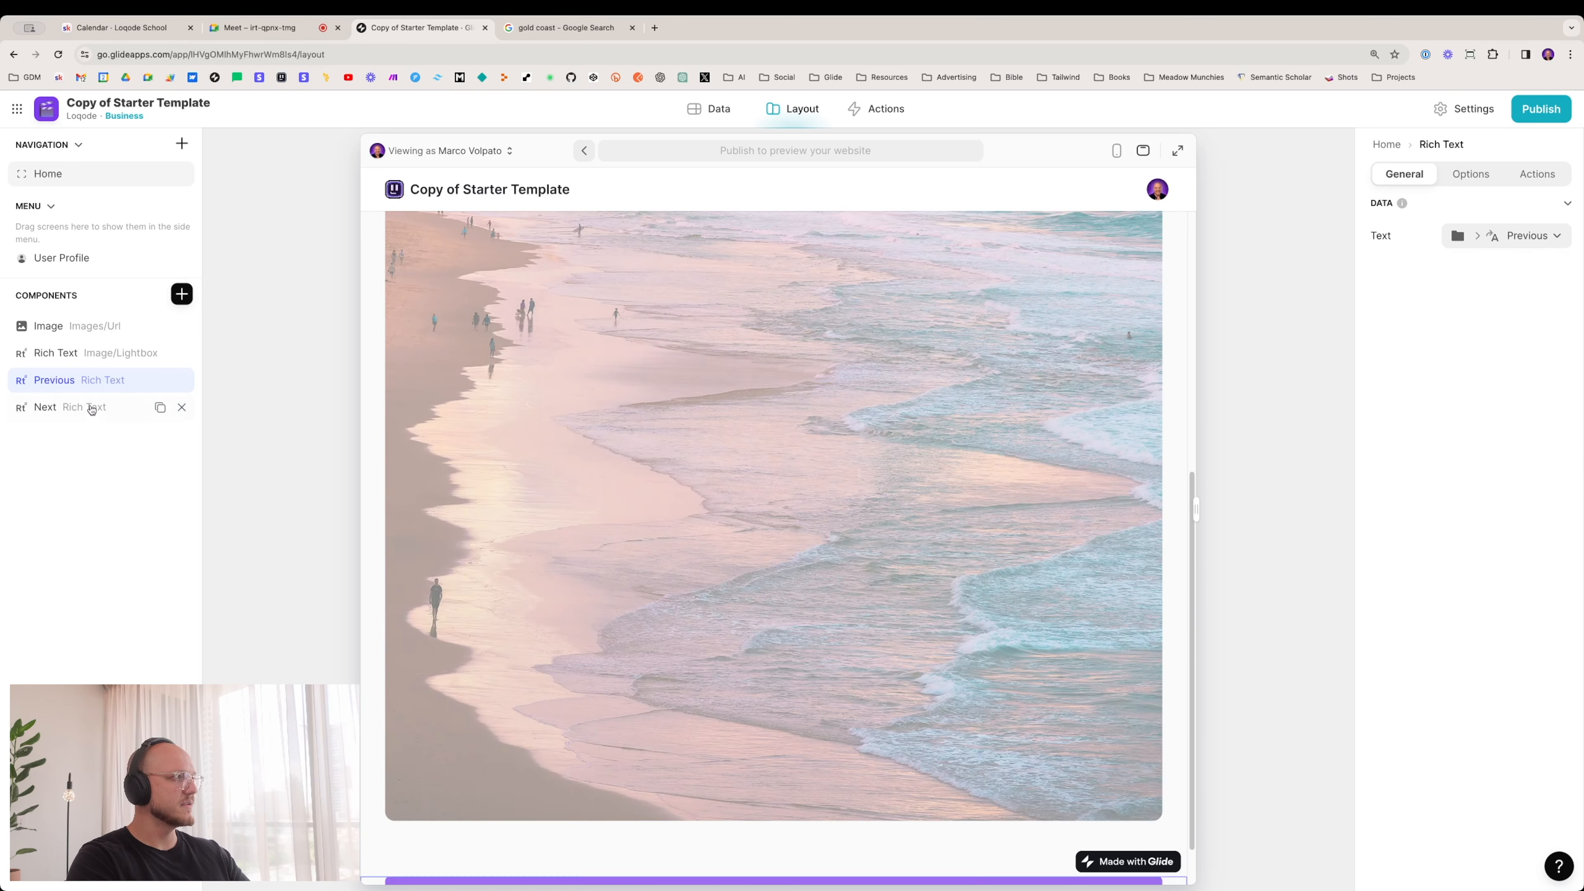
# Step: Bind the Next rich text component's text to the Image/Next column
pyautogui.click(91, 407)
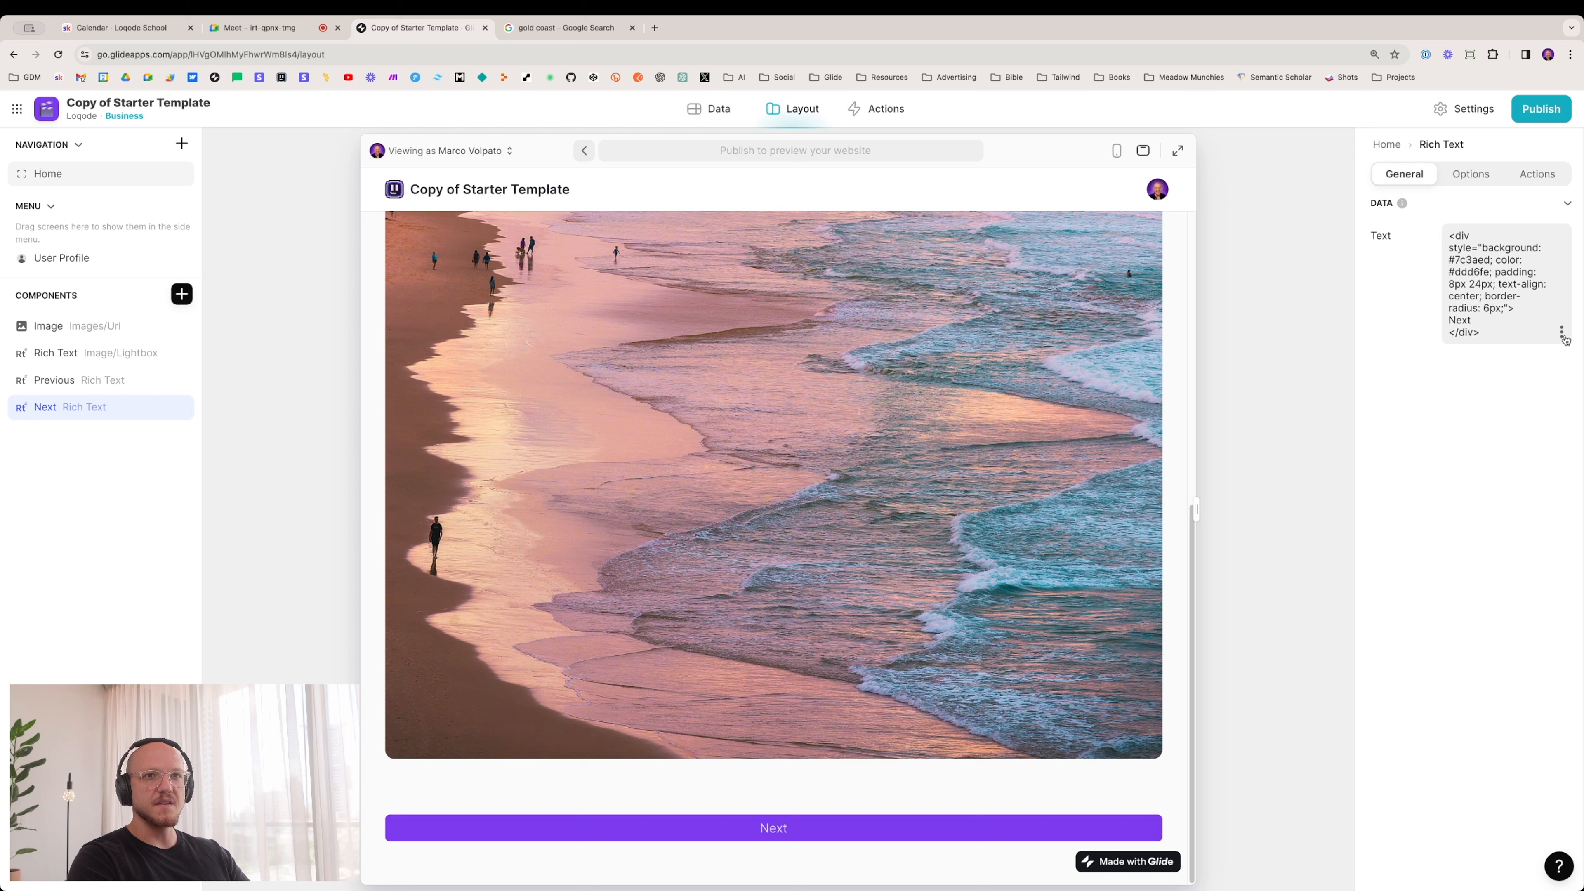
pyautogui.click(1562, 335)
pyautogui.moveTo(1450, 580)
pyautogui.click(1261, 687)
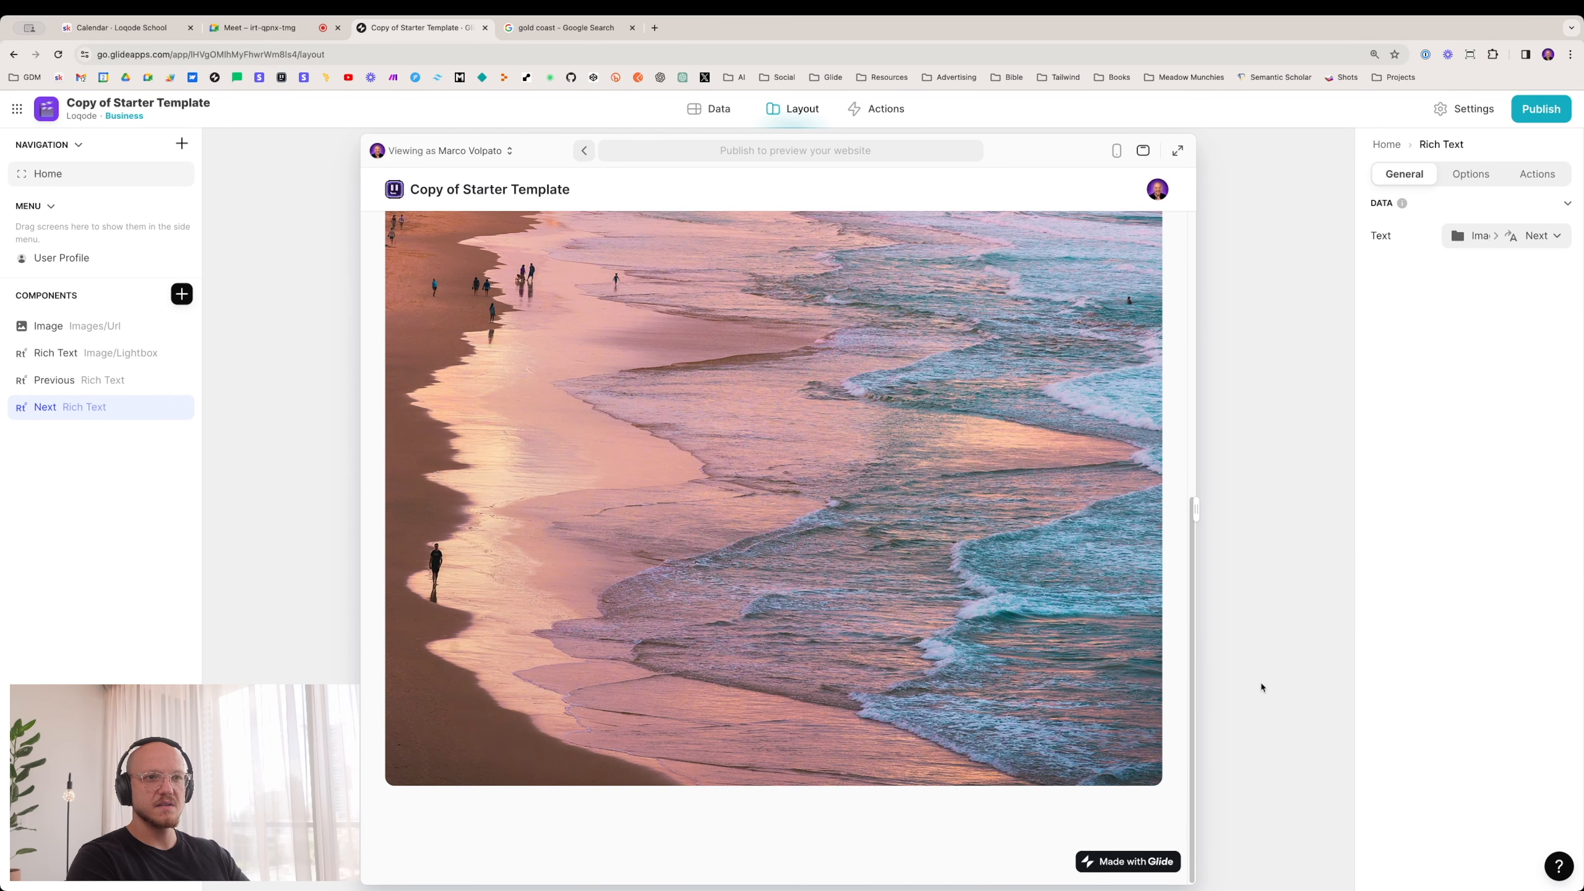
# Step: Open the lightbox from the preview image and examine the Previous and Next buttons at the end of the page
pyautogui.click(791, 665)
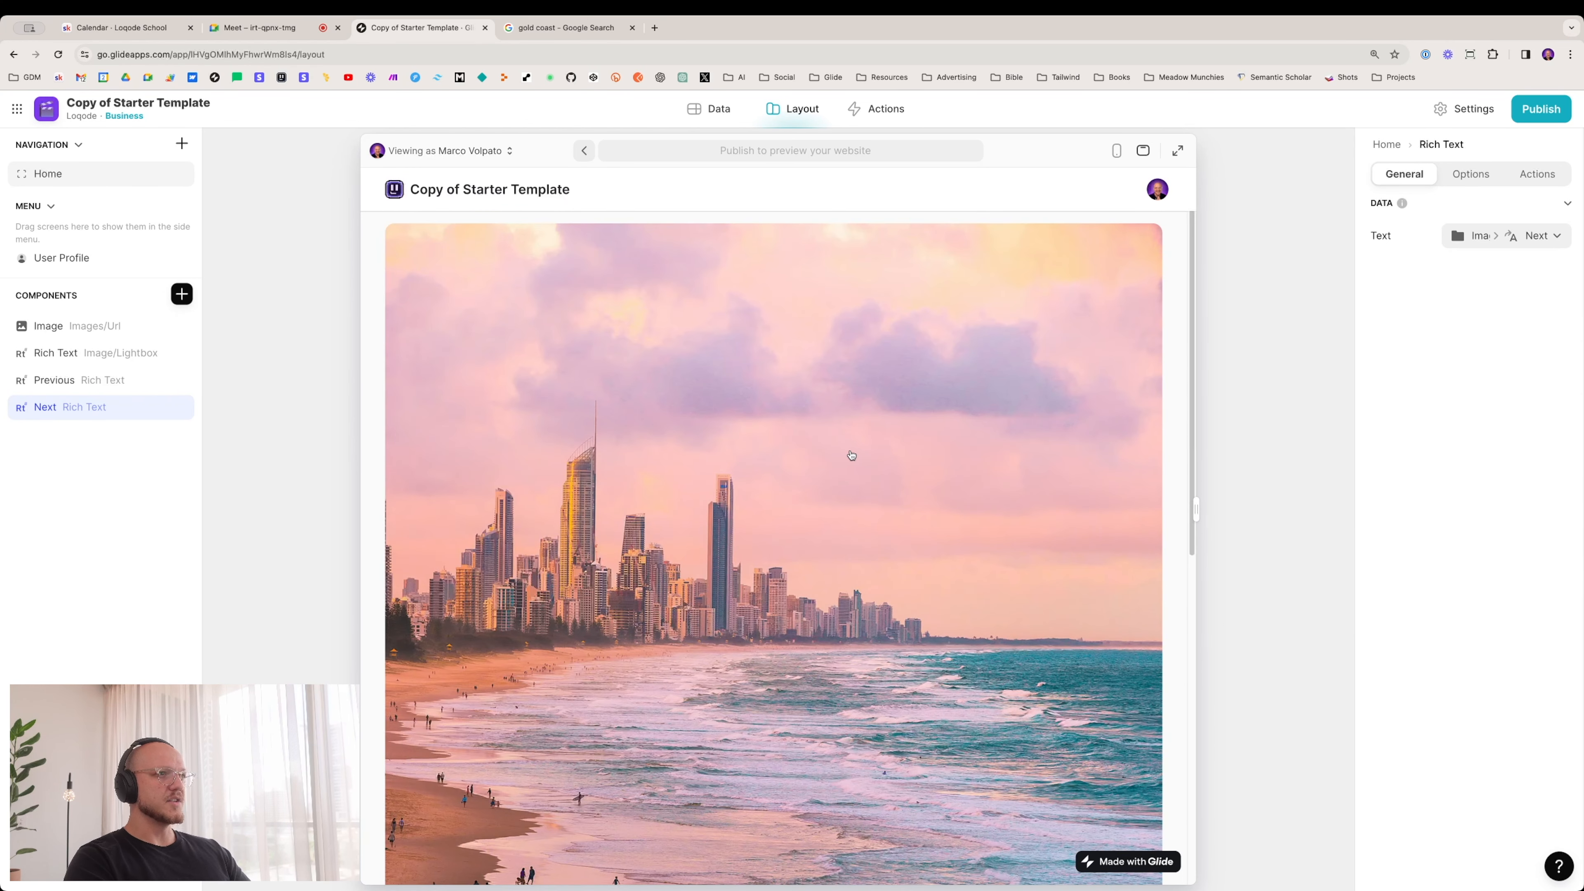
pyautogui.click(667, 410)
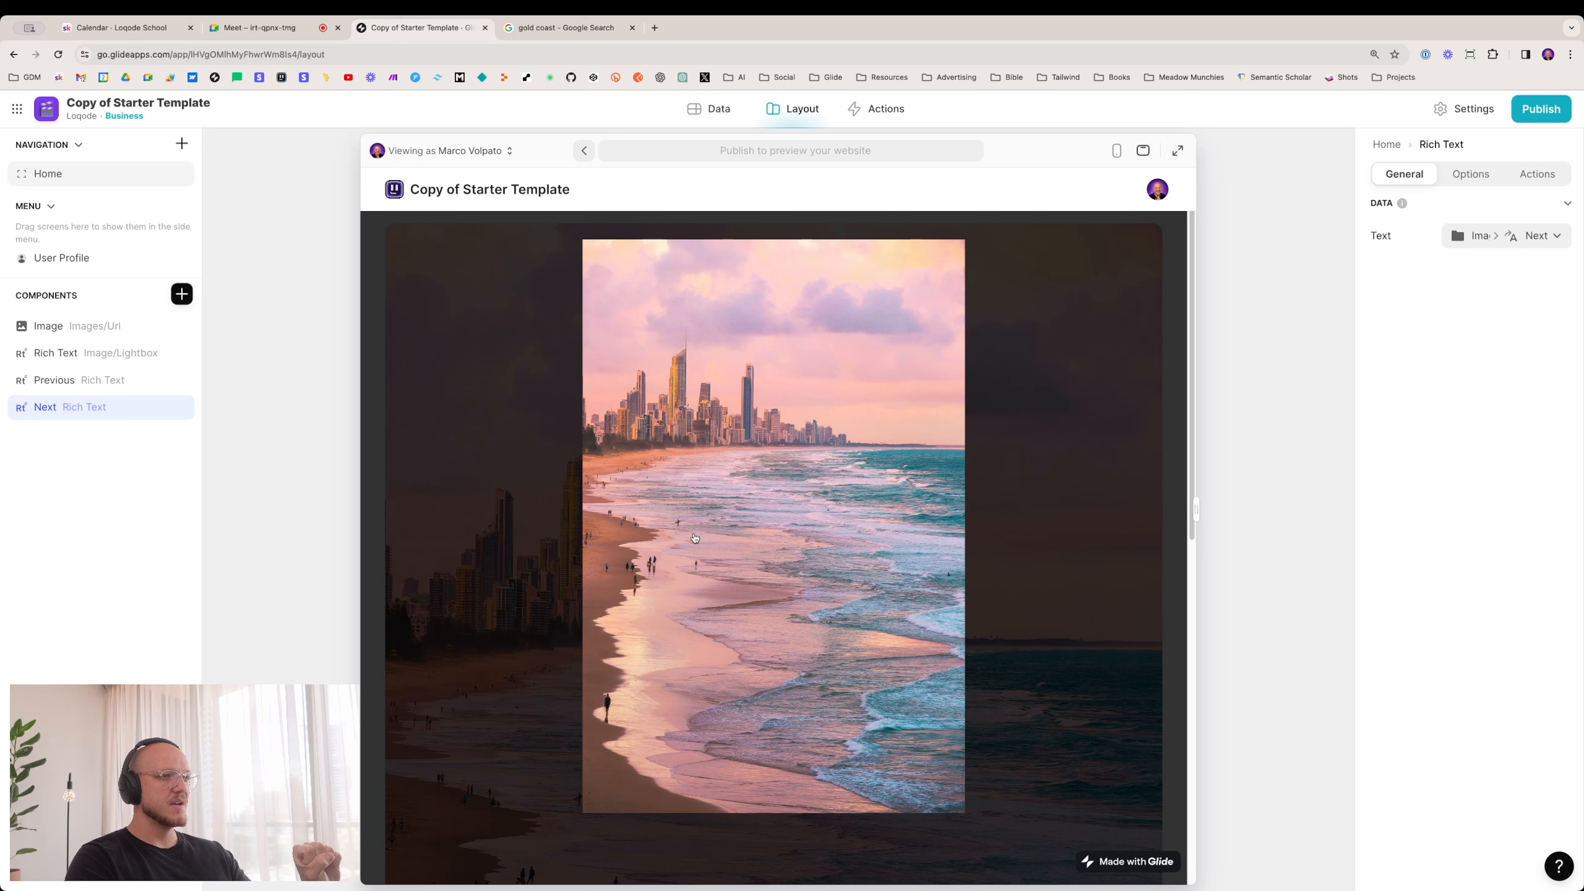
pyautogui.scroll(-3, 523, 716)
pyautogui.scroll(-10, 523, 716)
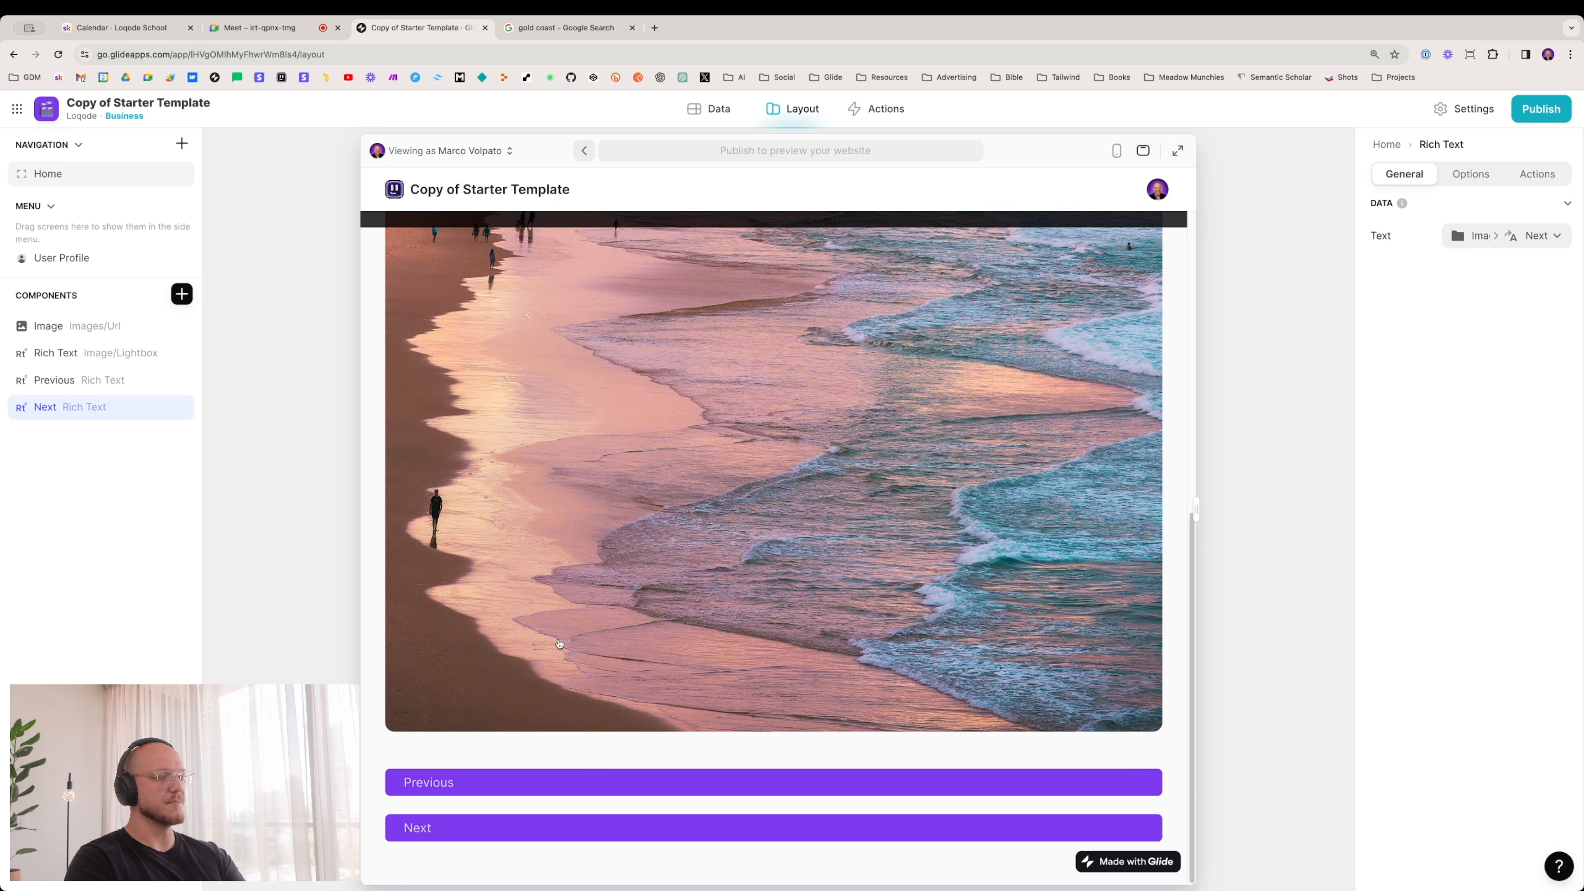
pyautogui.scroll(10, 560, 642)
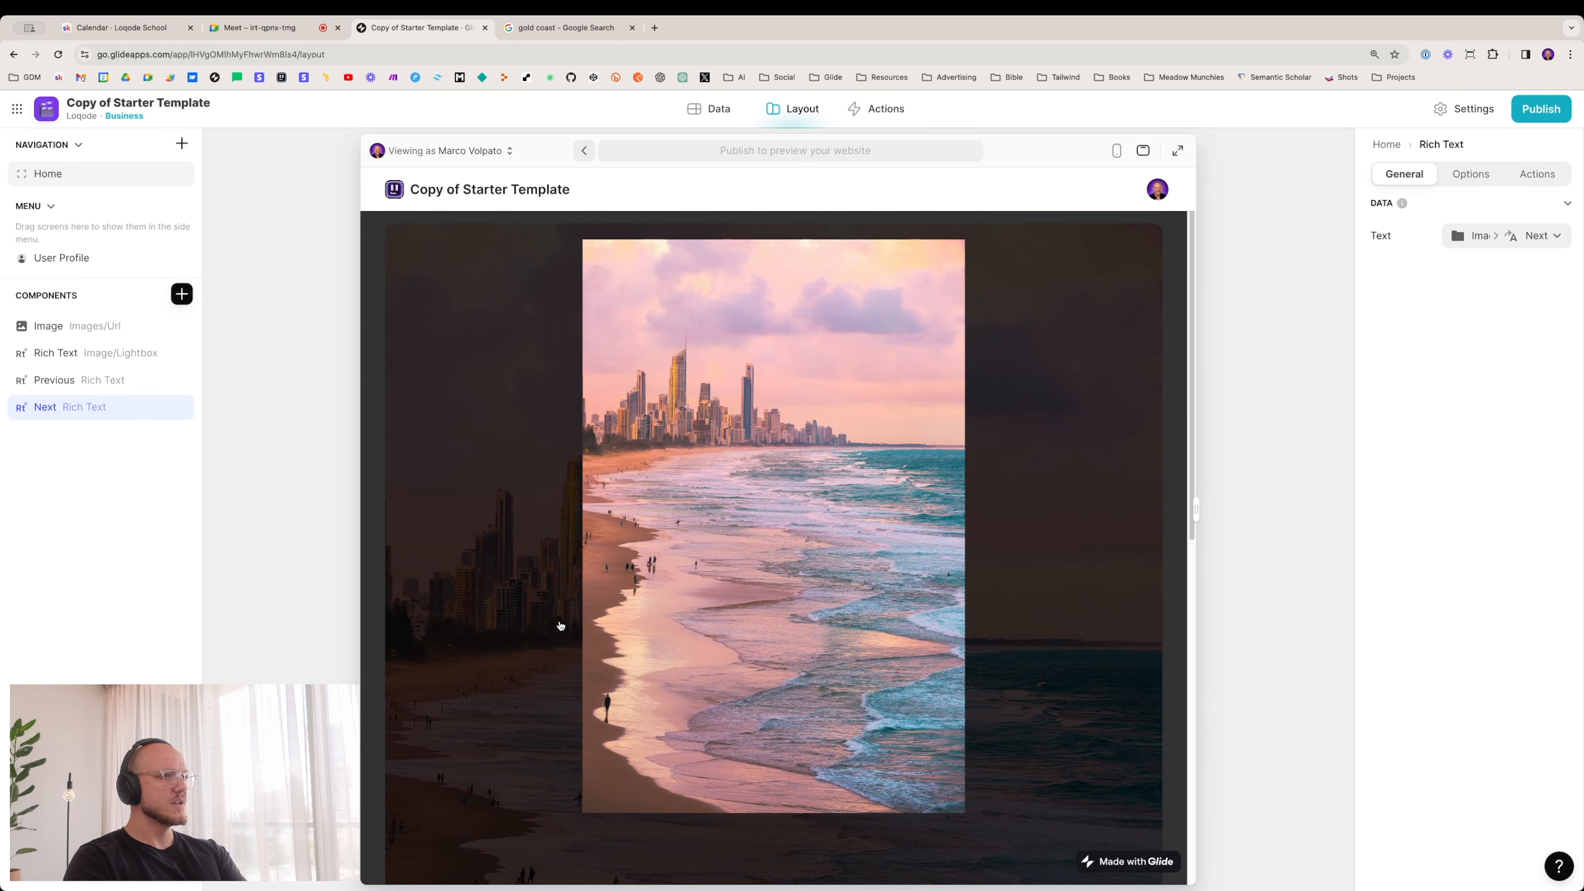
# Step: Select the Previous component and inspect its button's div element in the browser developer tools
pyautogui.click(74, 396)
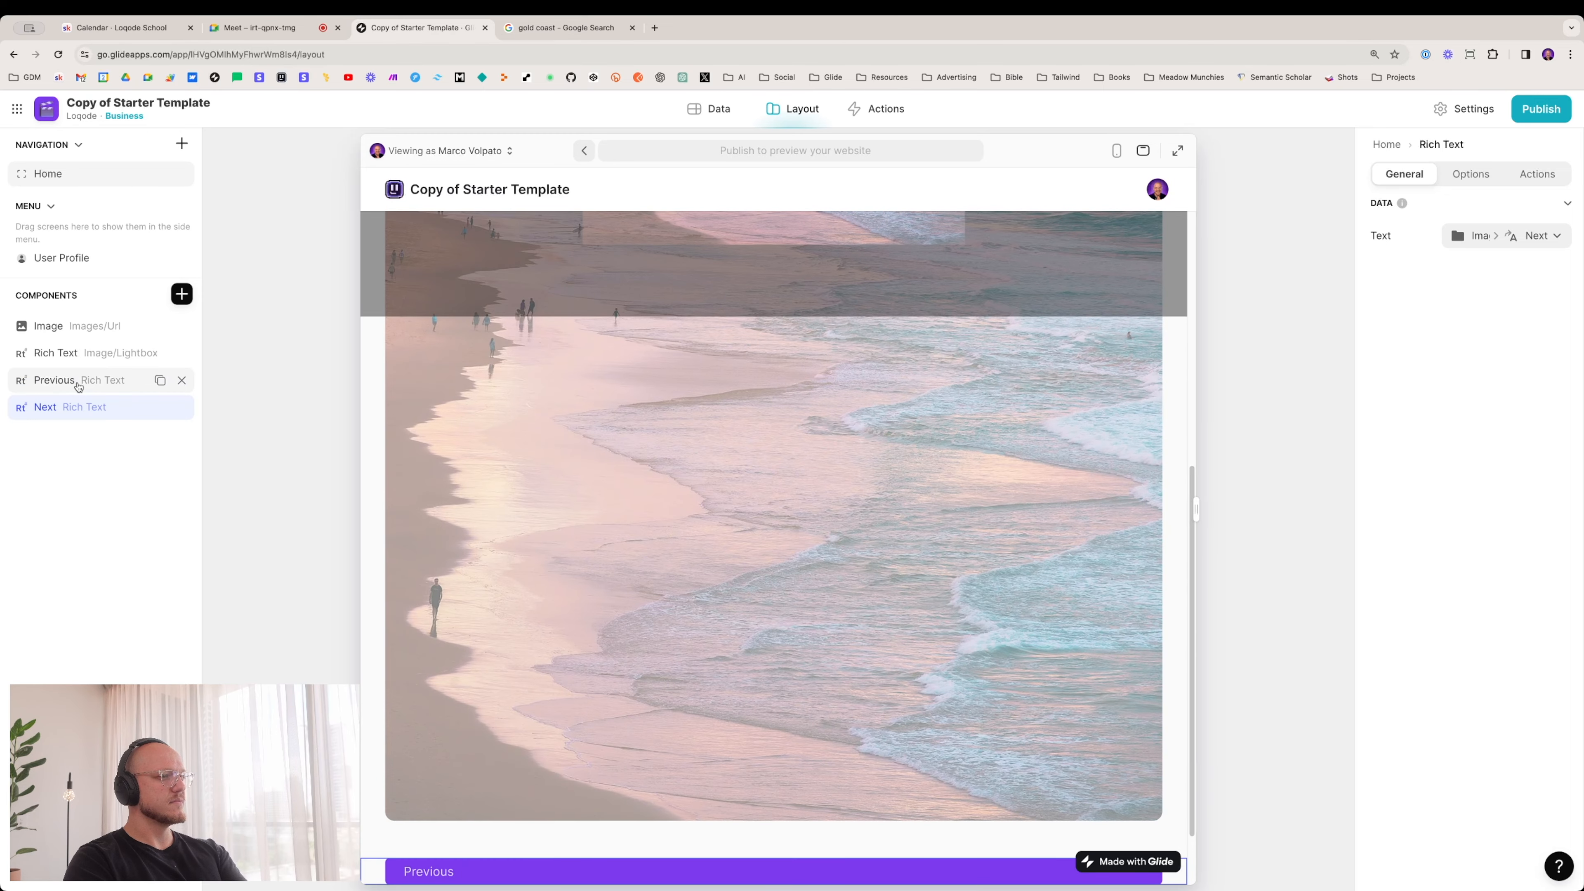
pyautogui.click(78, 382)
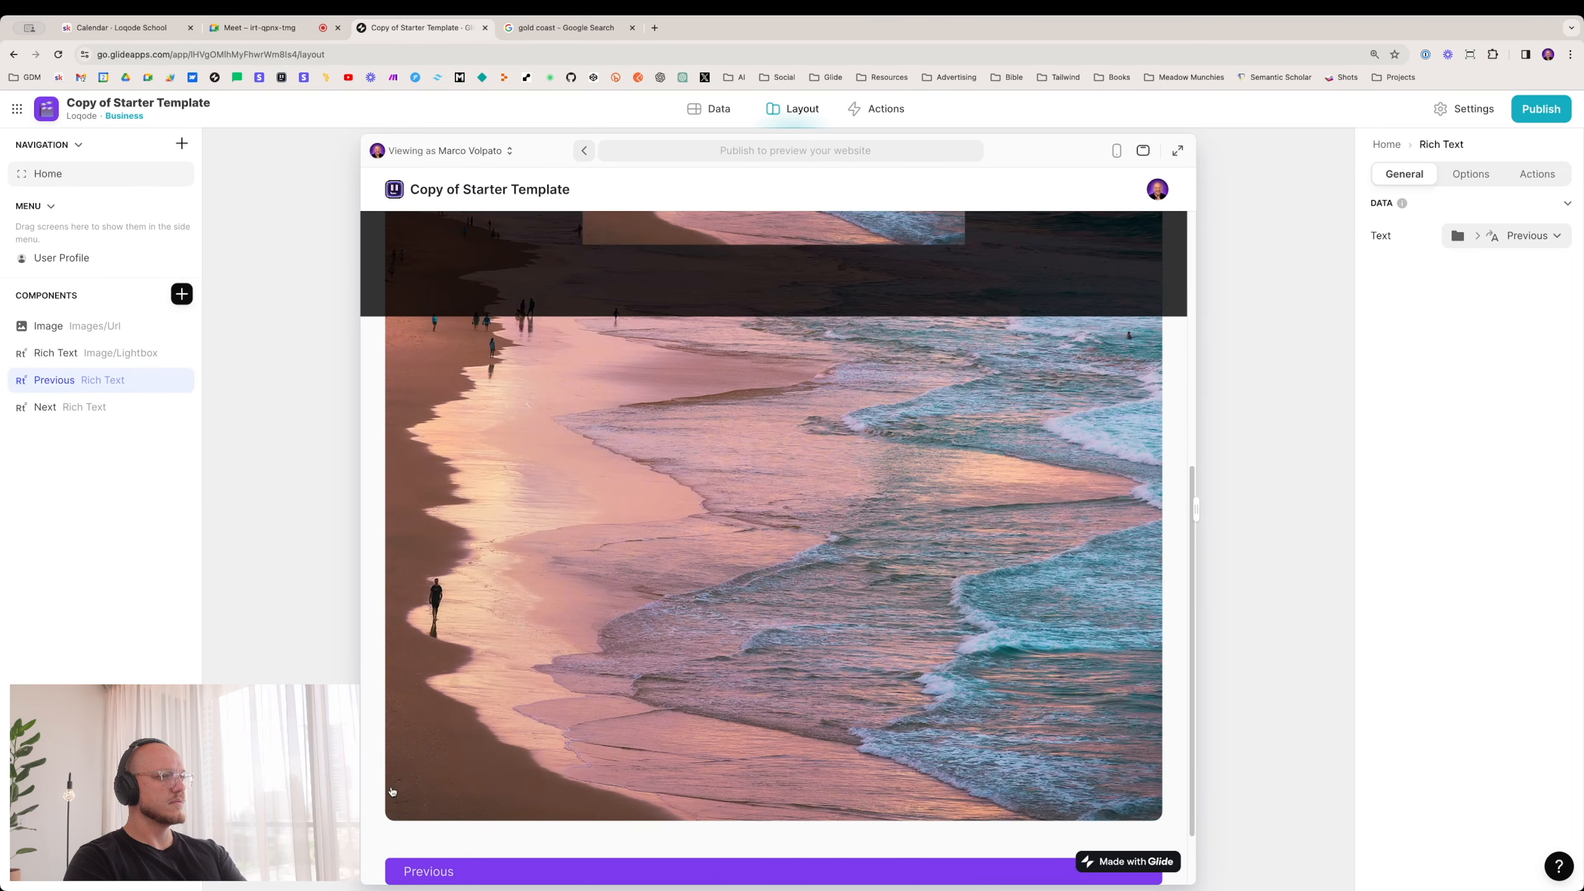
pyautogui.rightClick(485, 829)
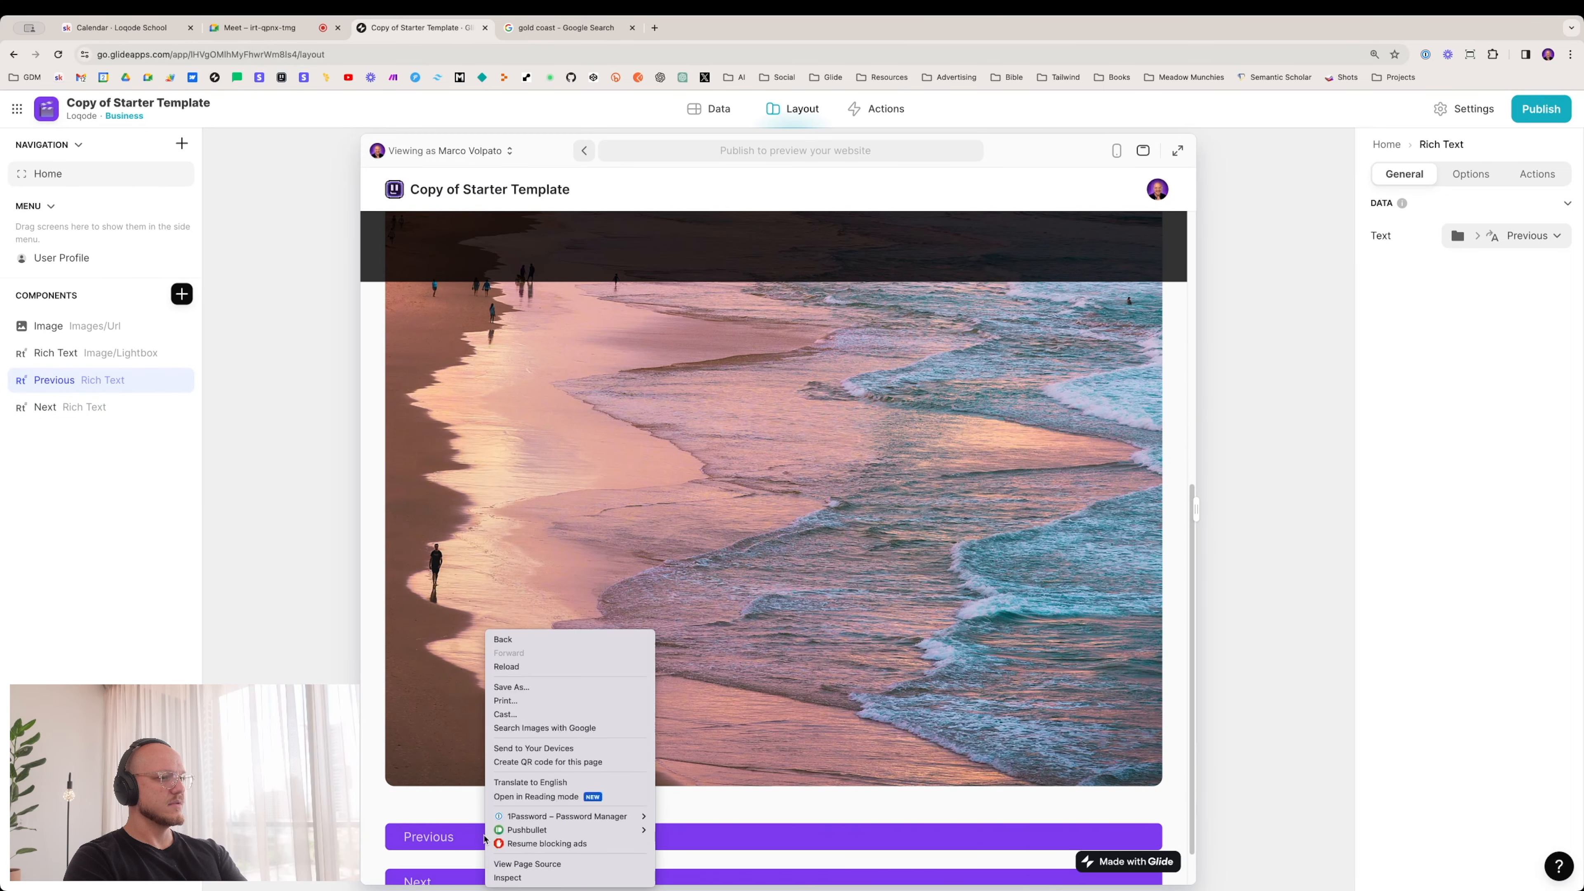
pyautogui.click(512, 877)
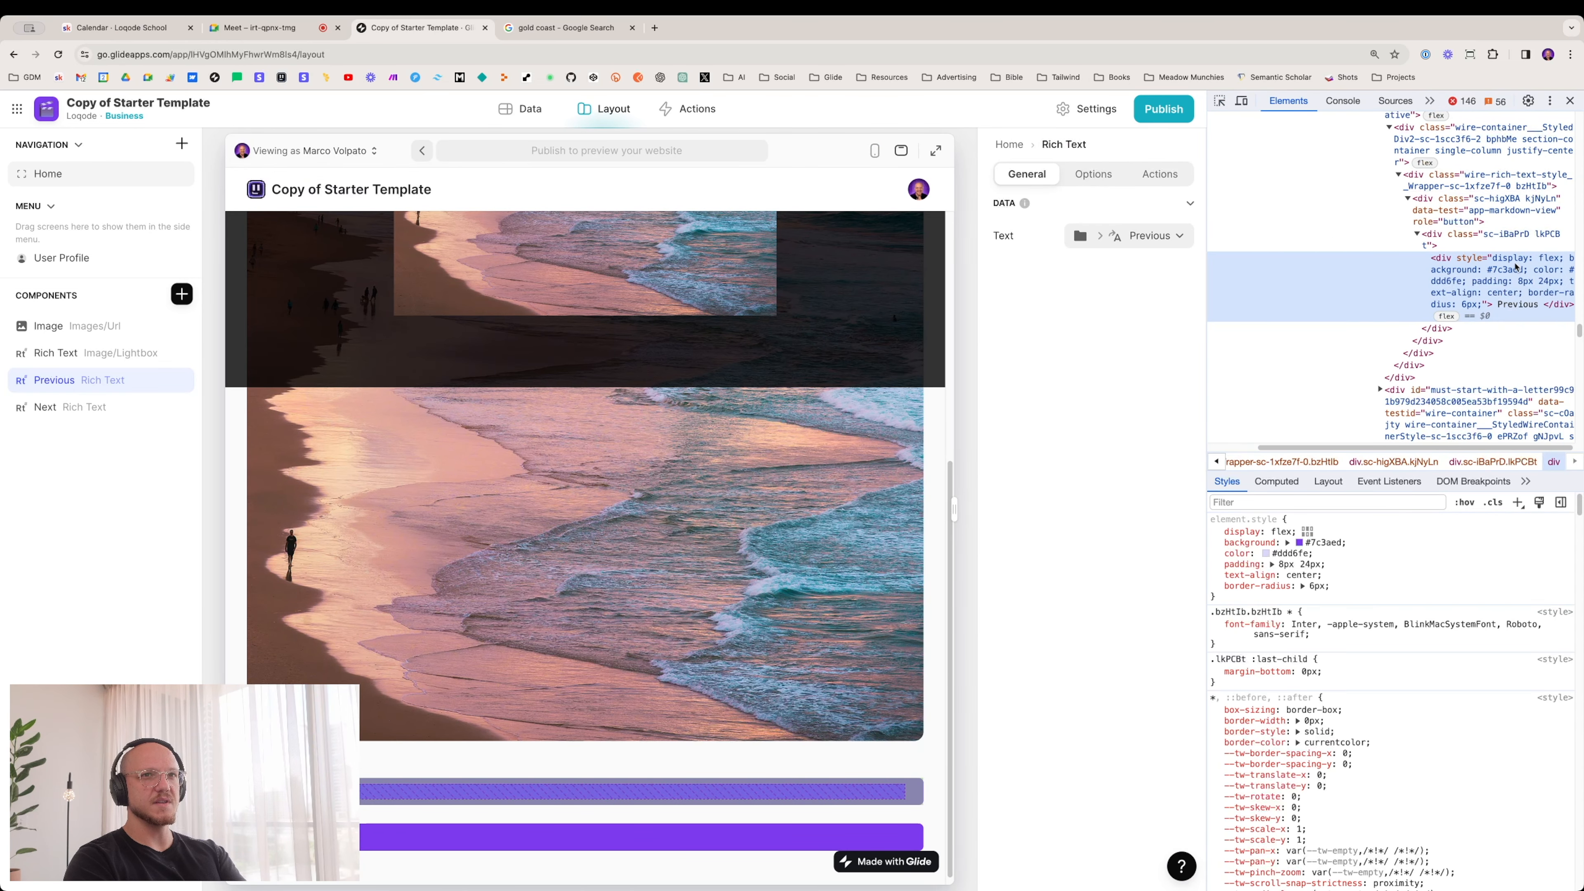
# Step: Add position: fixed and bottom: 0 to the inspected Previous button's inline style
pyautogui.click(1250, 597)
pyautogui.write('position')
pyautogui.press('Tab')
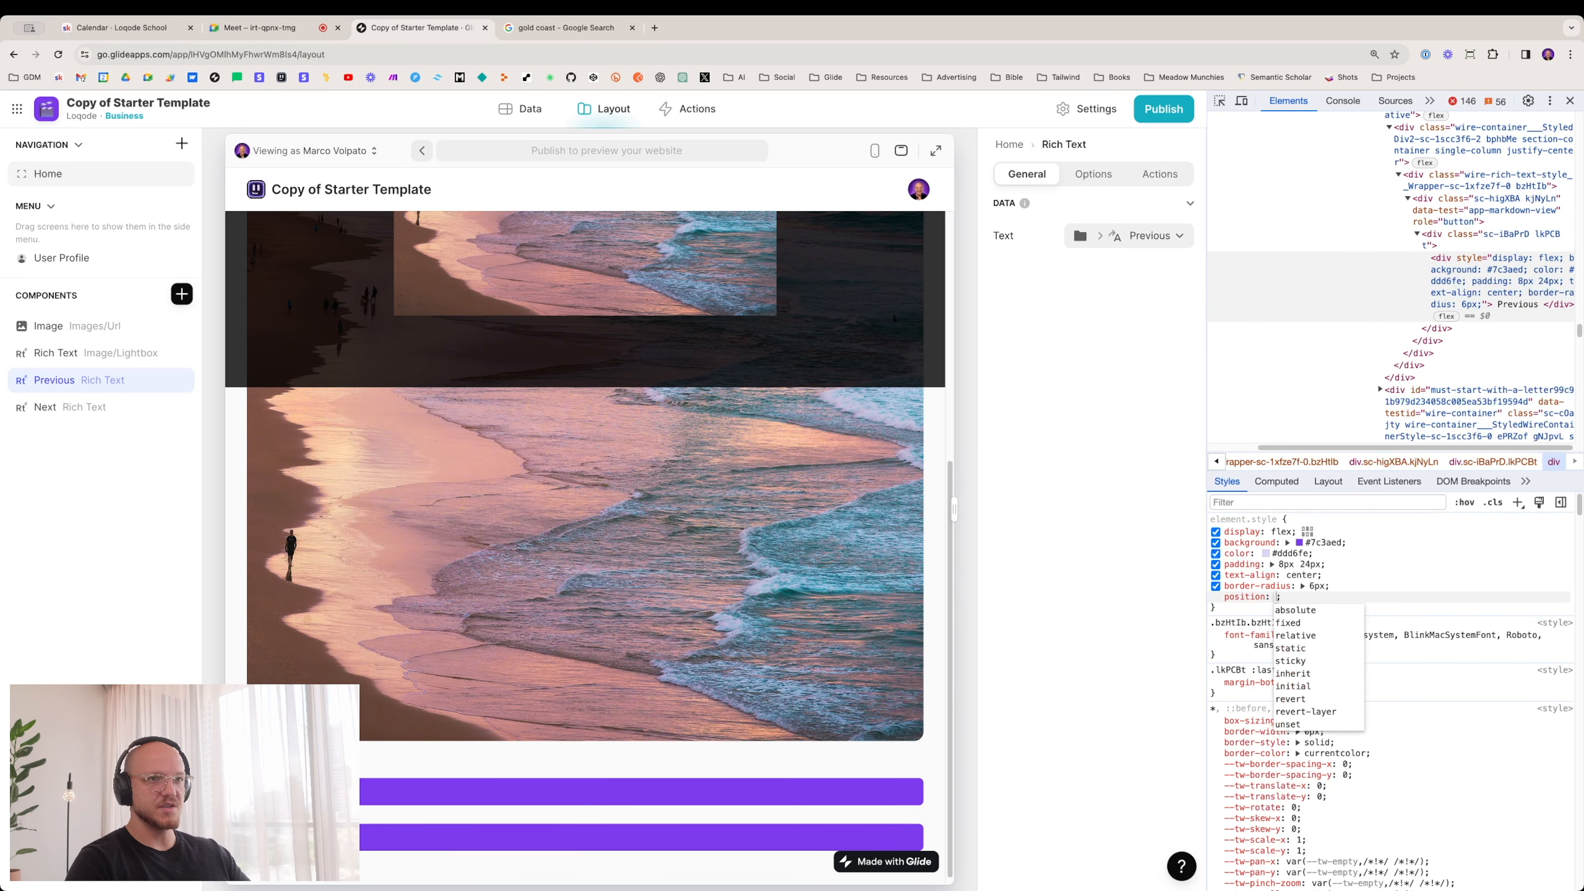
pyautogui.write('fixed')
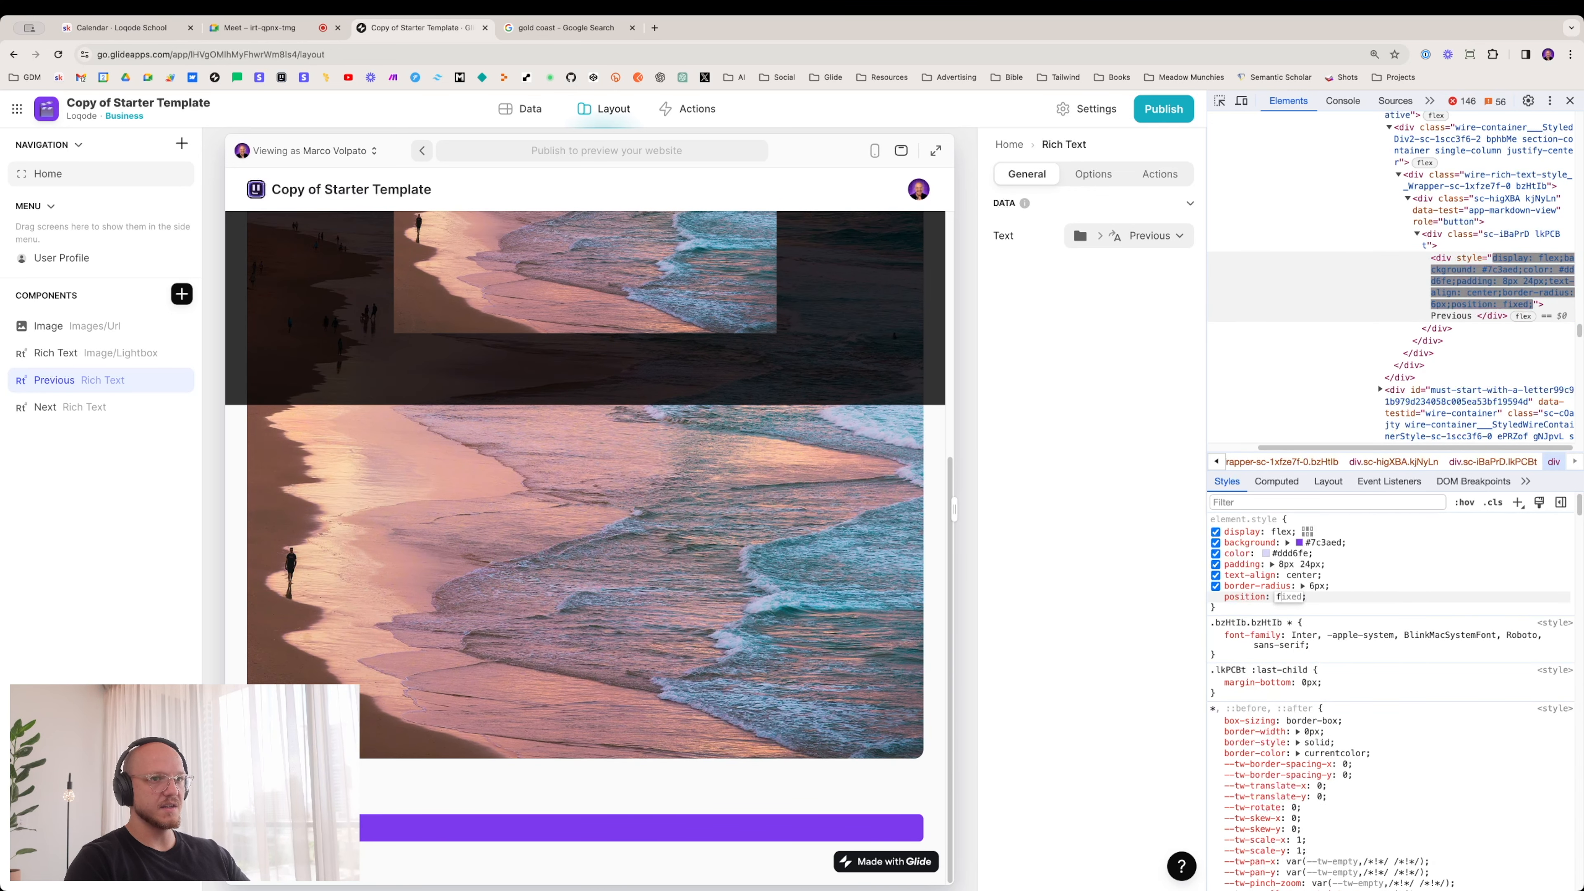
pyautogui.press('Return')
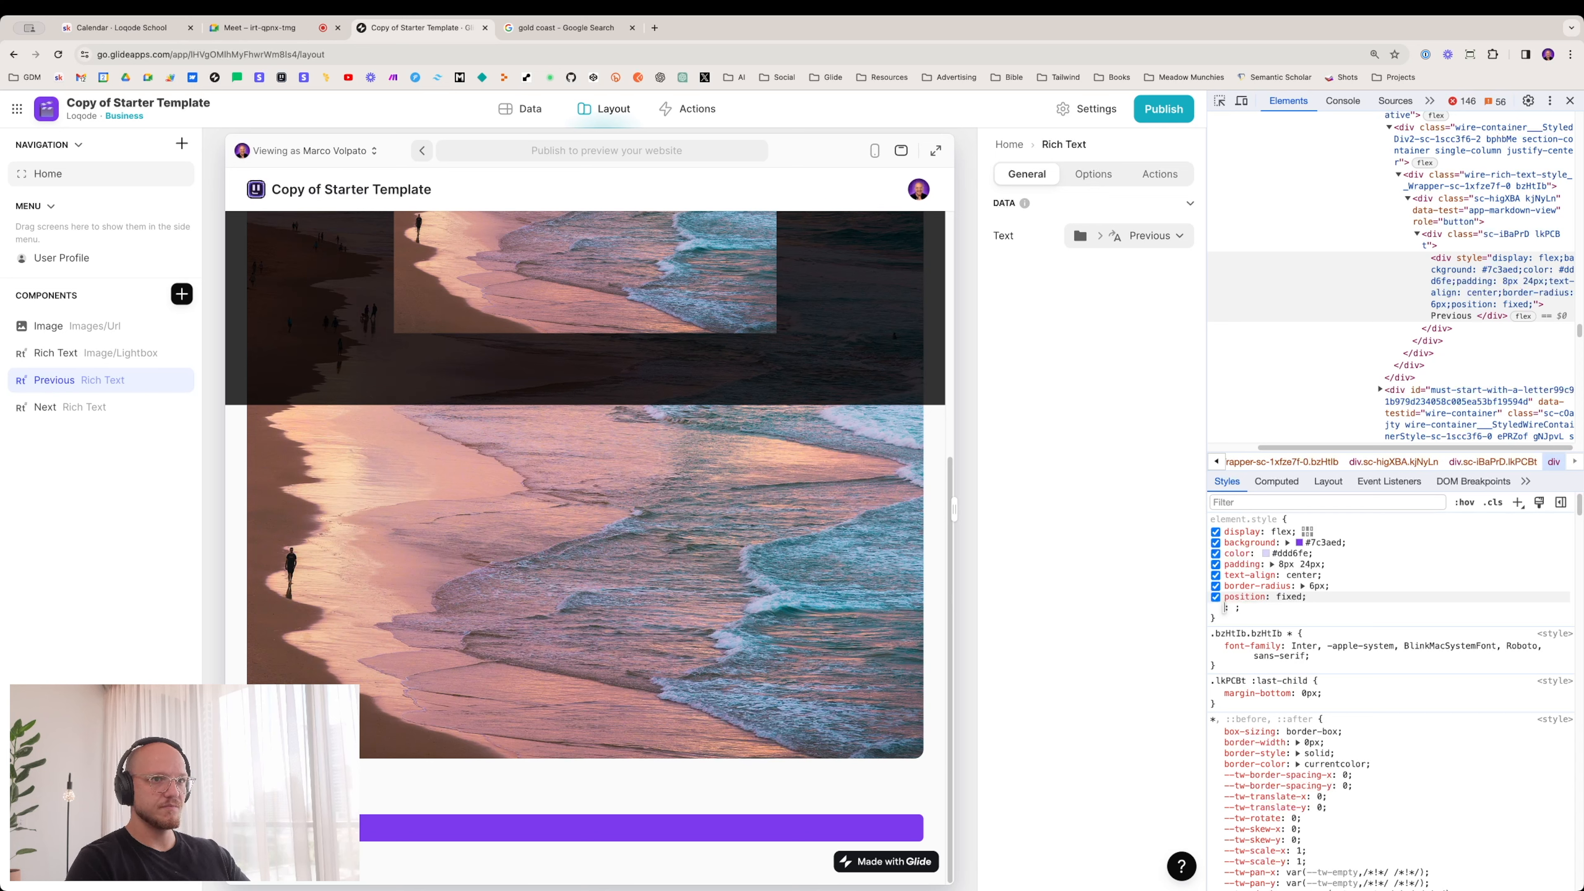
pyautogui.write('bot')
pyautogui.press('Tab')
pyautogui.write('0')
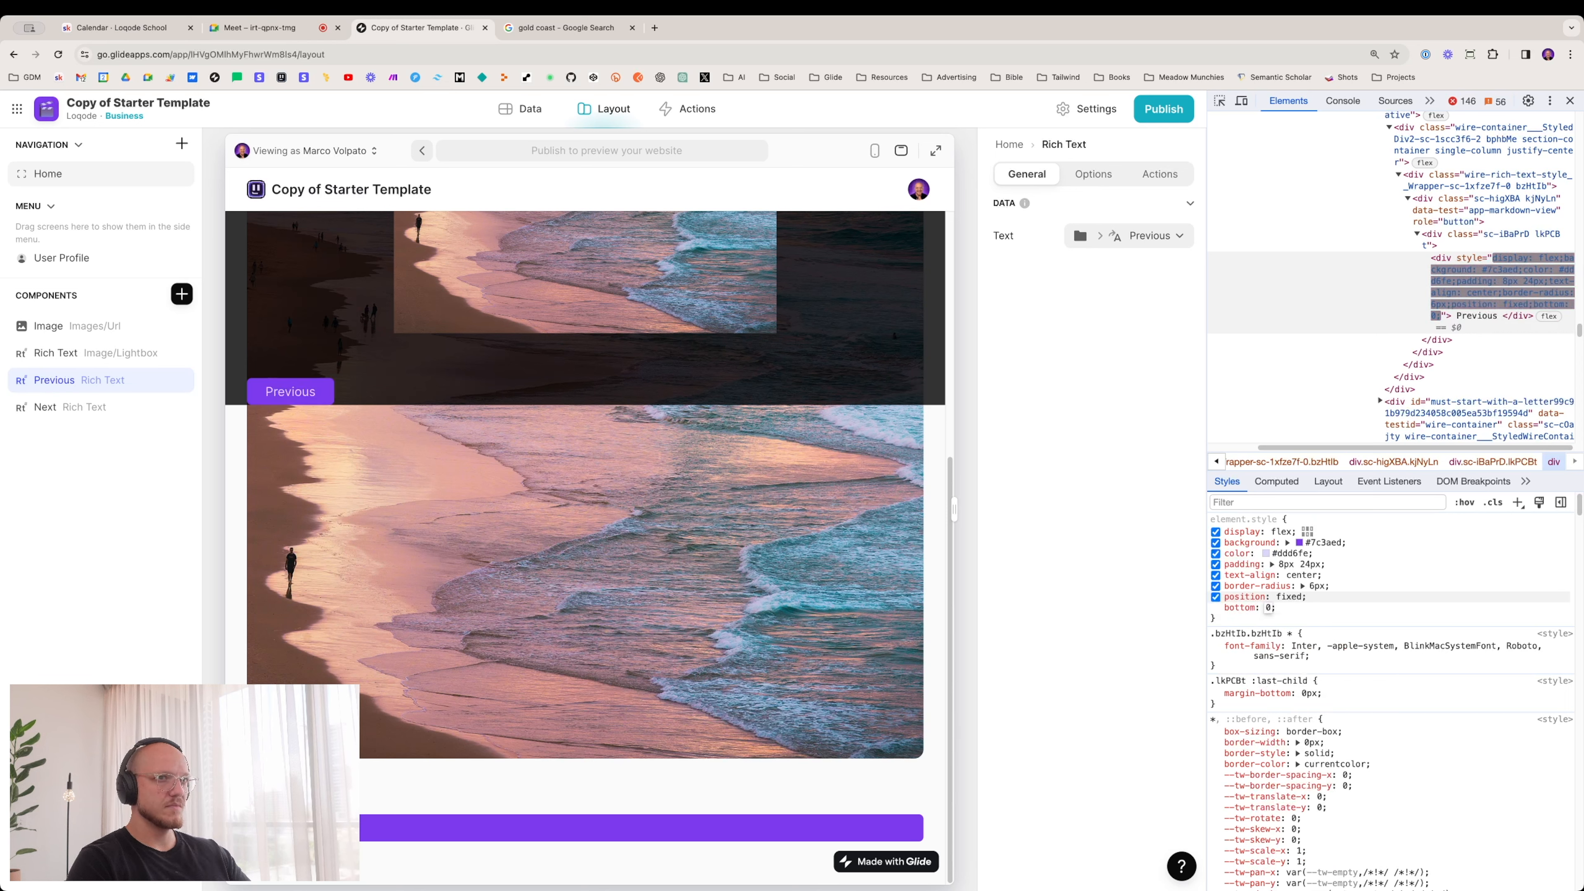
# Step: Add left: 0 and width: 50% to the inspected Previous button's inline style
pyautogui.press('Return')
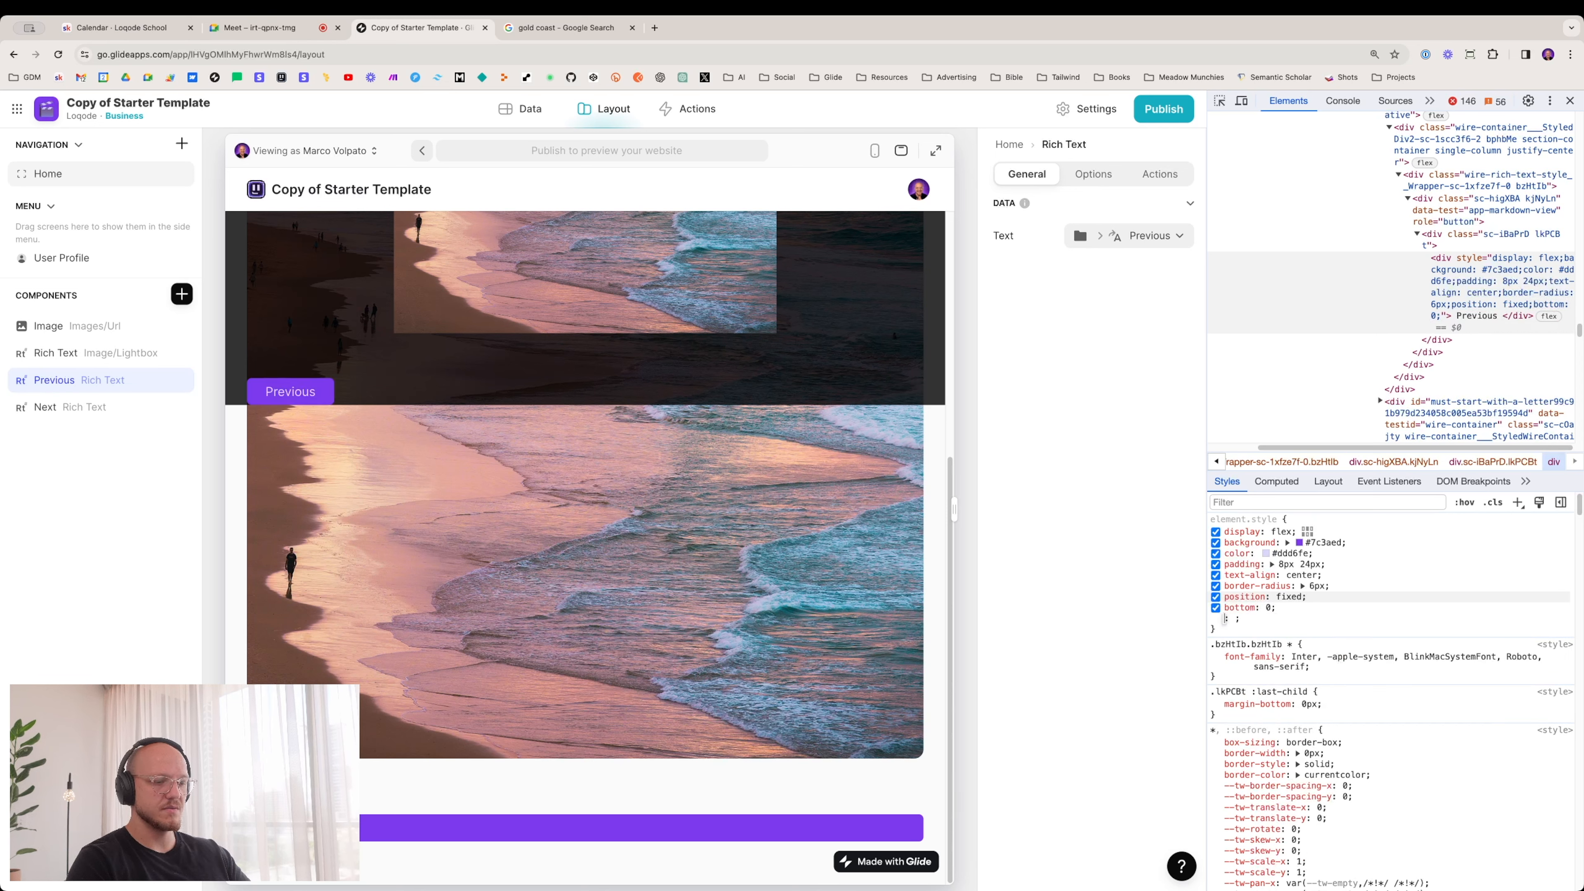
pyautogui.write('lefty')
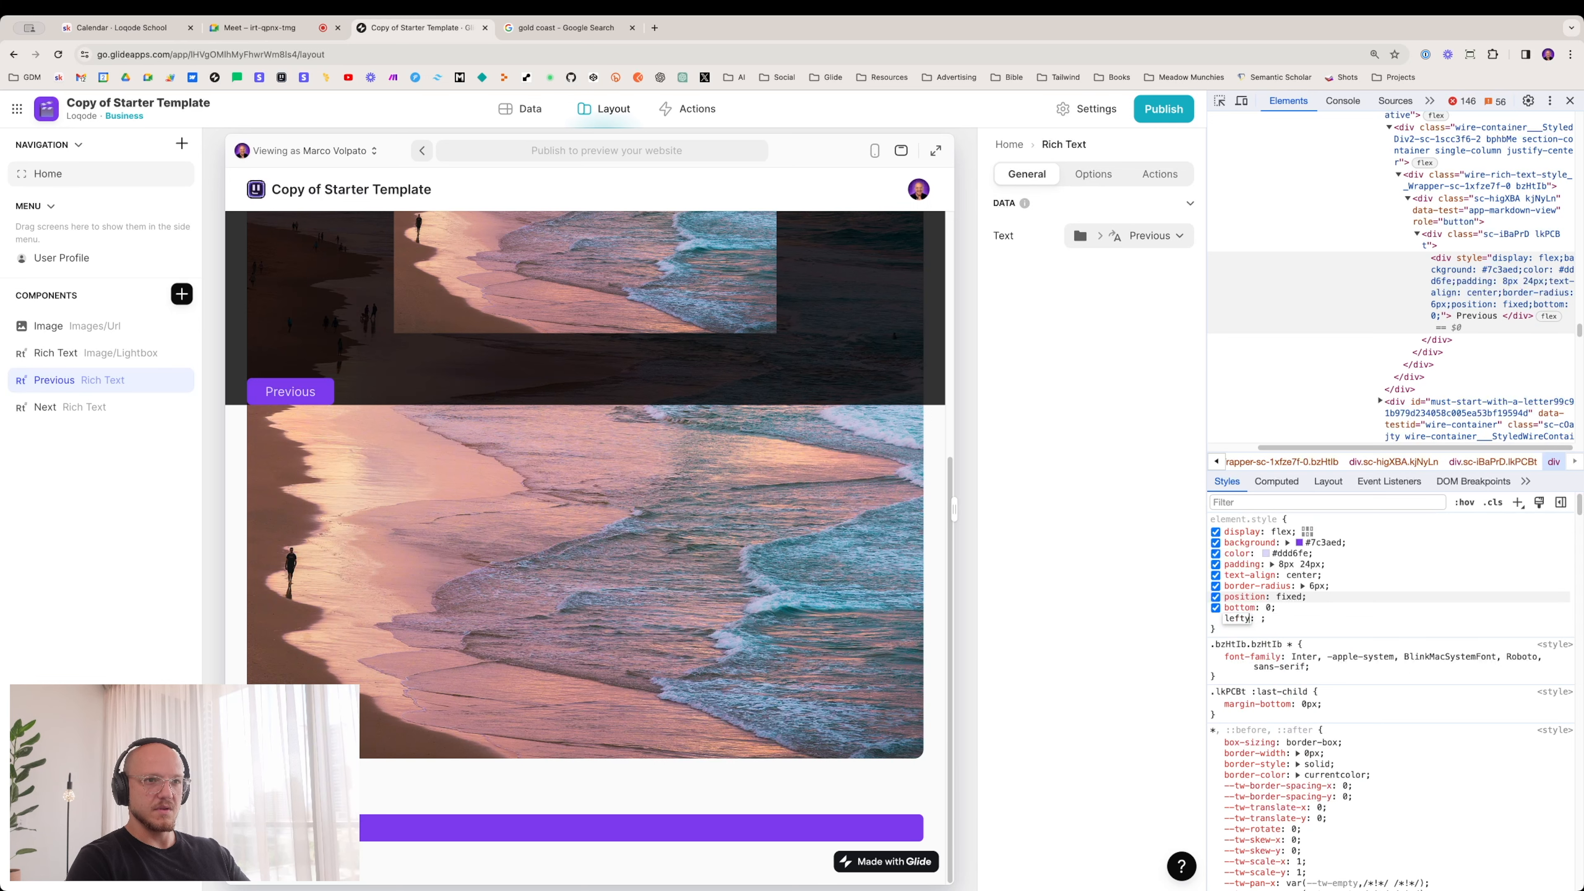
pyautogui.press('Tab')
pyautogui.write('0')
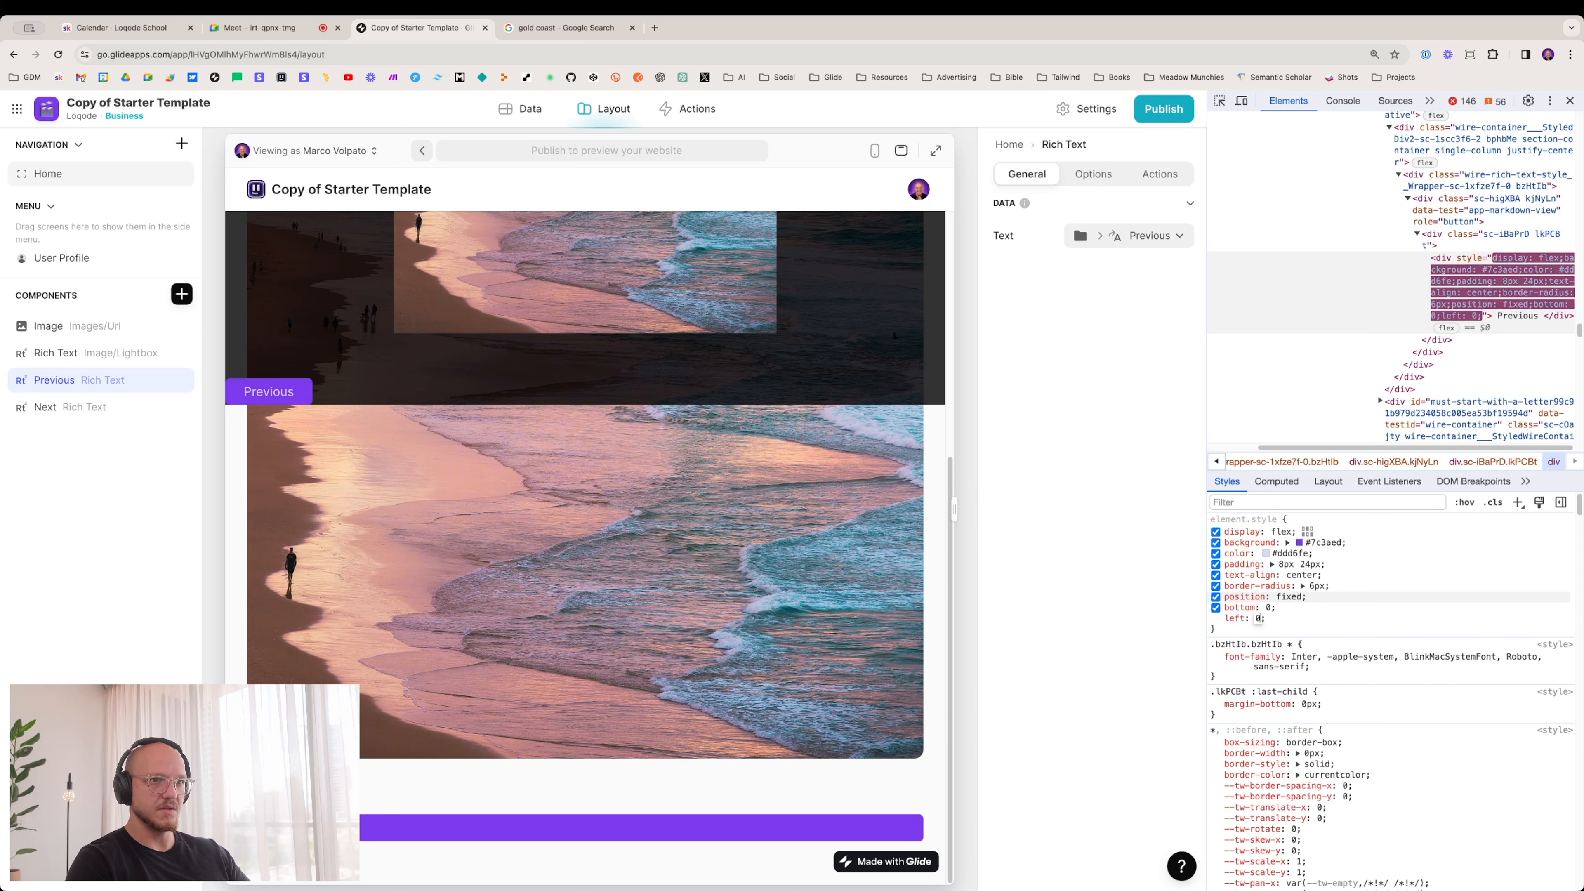
pyautogui.press('Return')
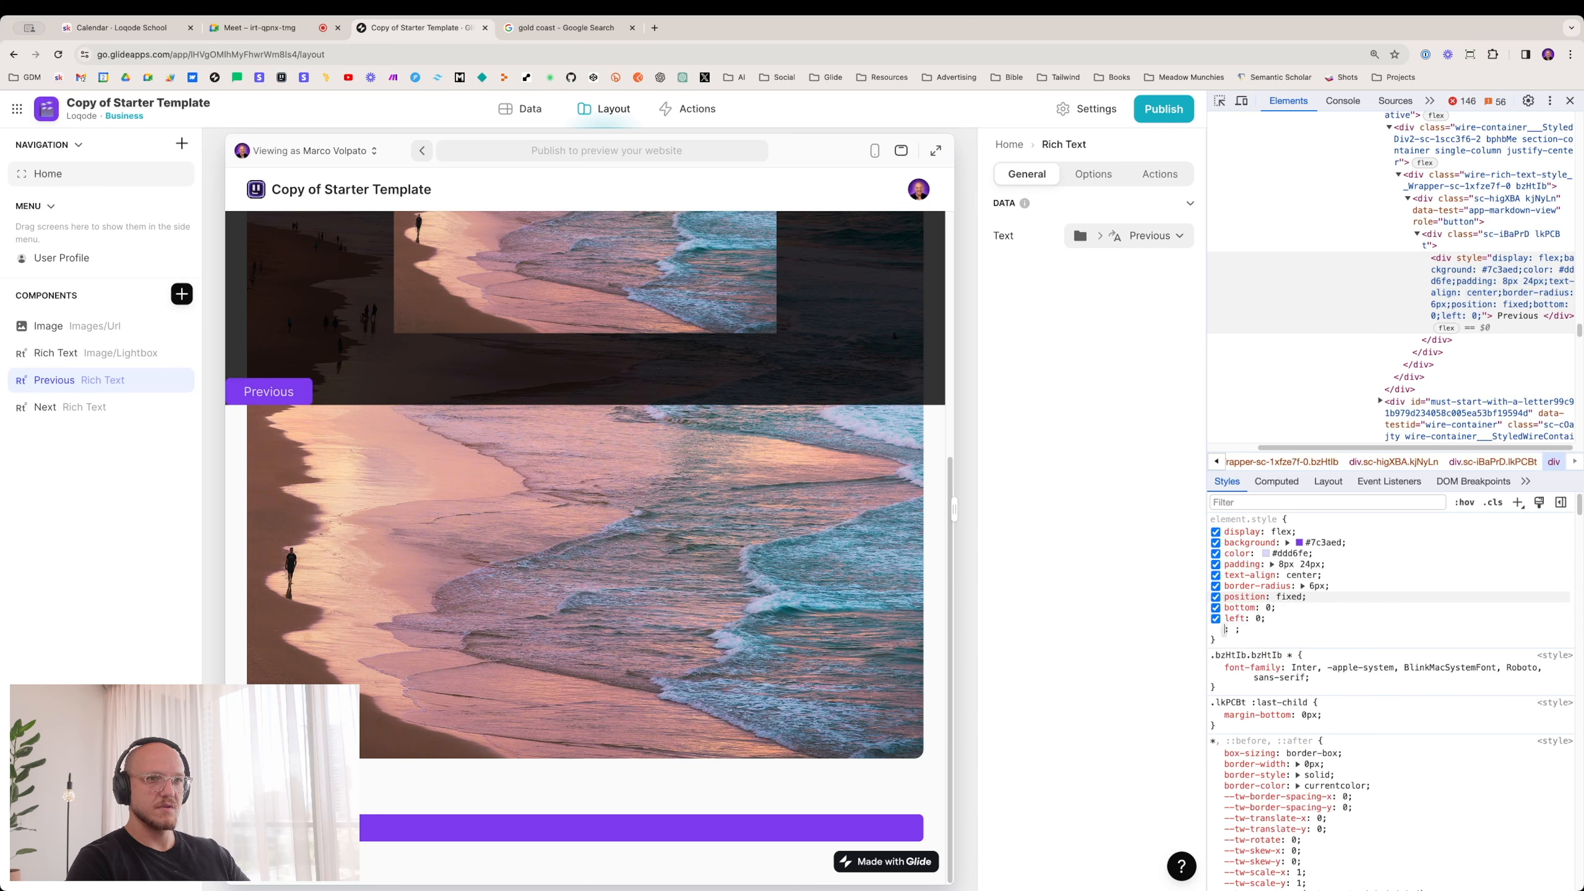
pyautogui.write('width')
pyautogui.press('Tab')
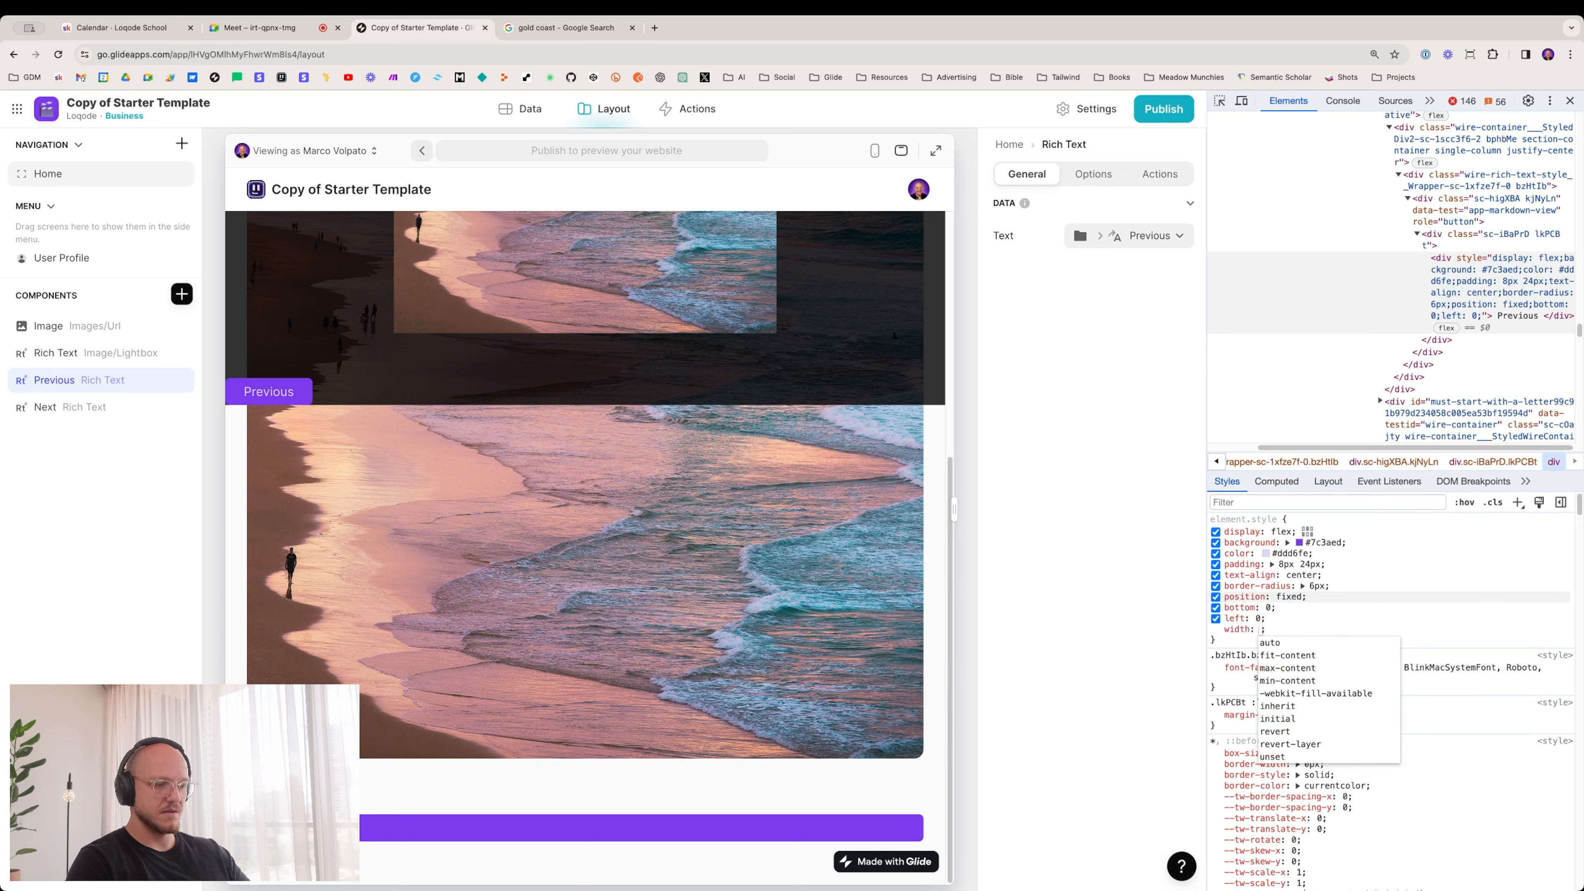
pyautogui.write('50%')
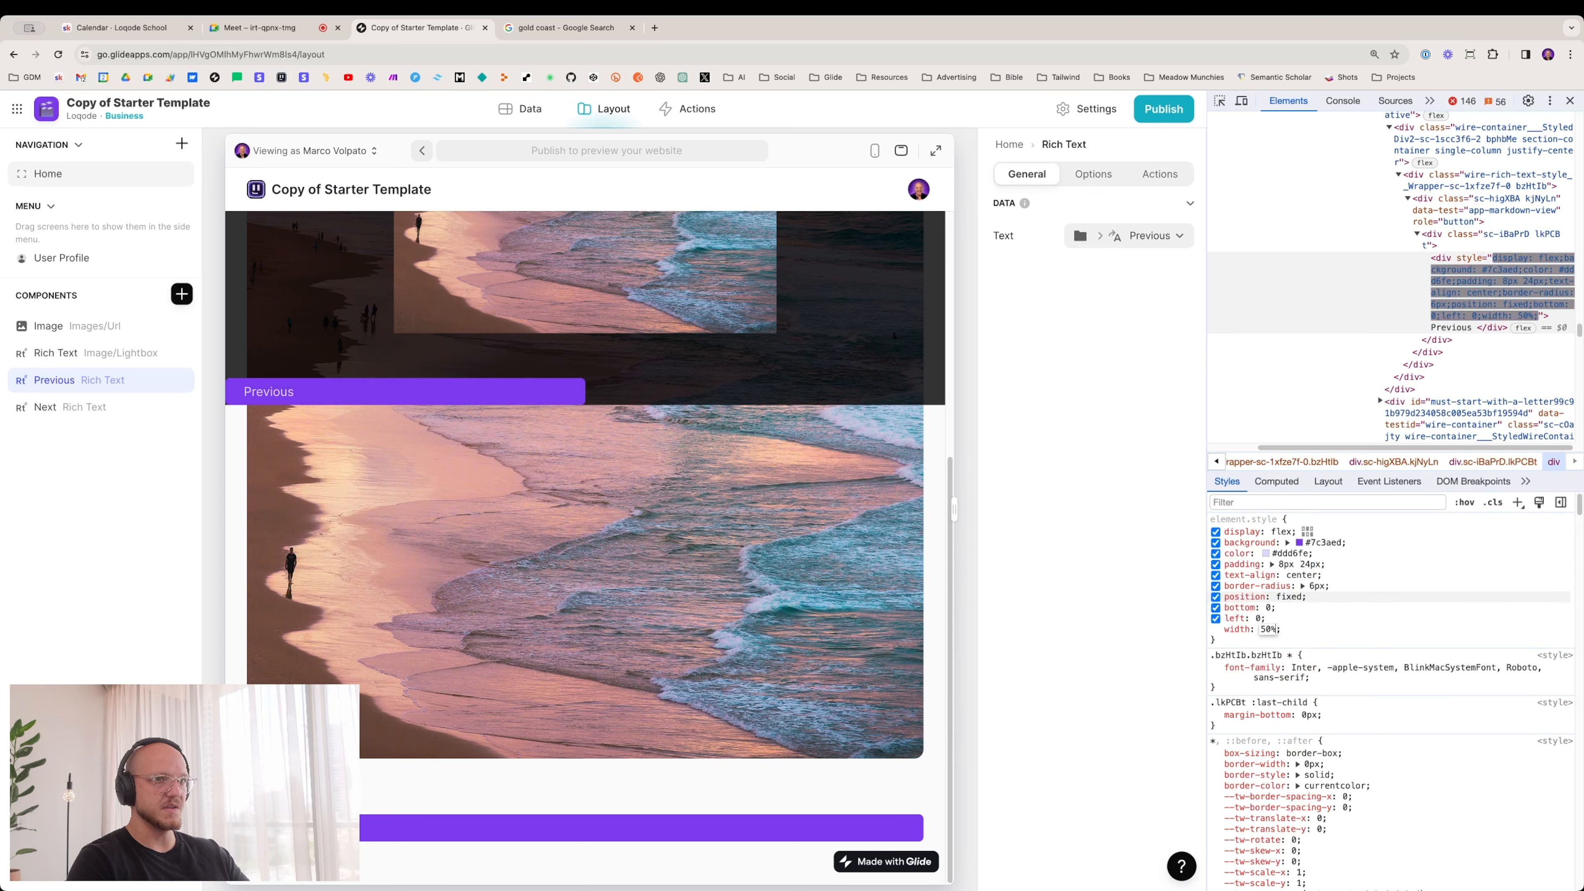
pyautogui.press('Return')
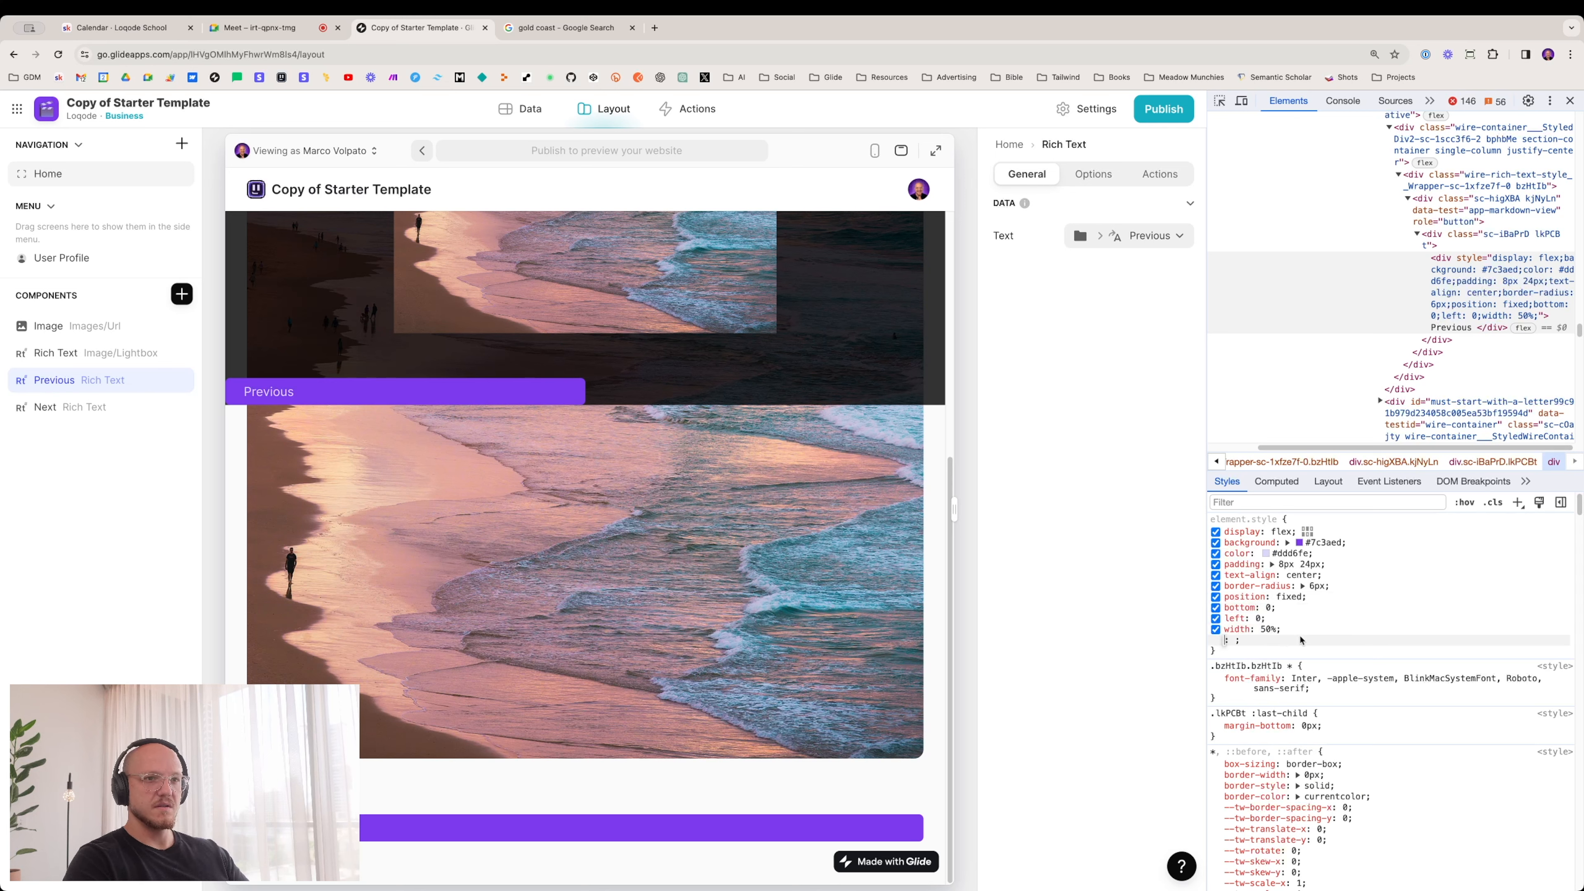
pyautogui.press('Escape')
# Step: Set both the left and bottom offsets of the Previous button's inline style to 2%
pyautogui.click(1257, 618)
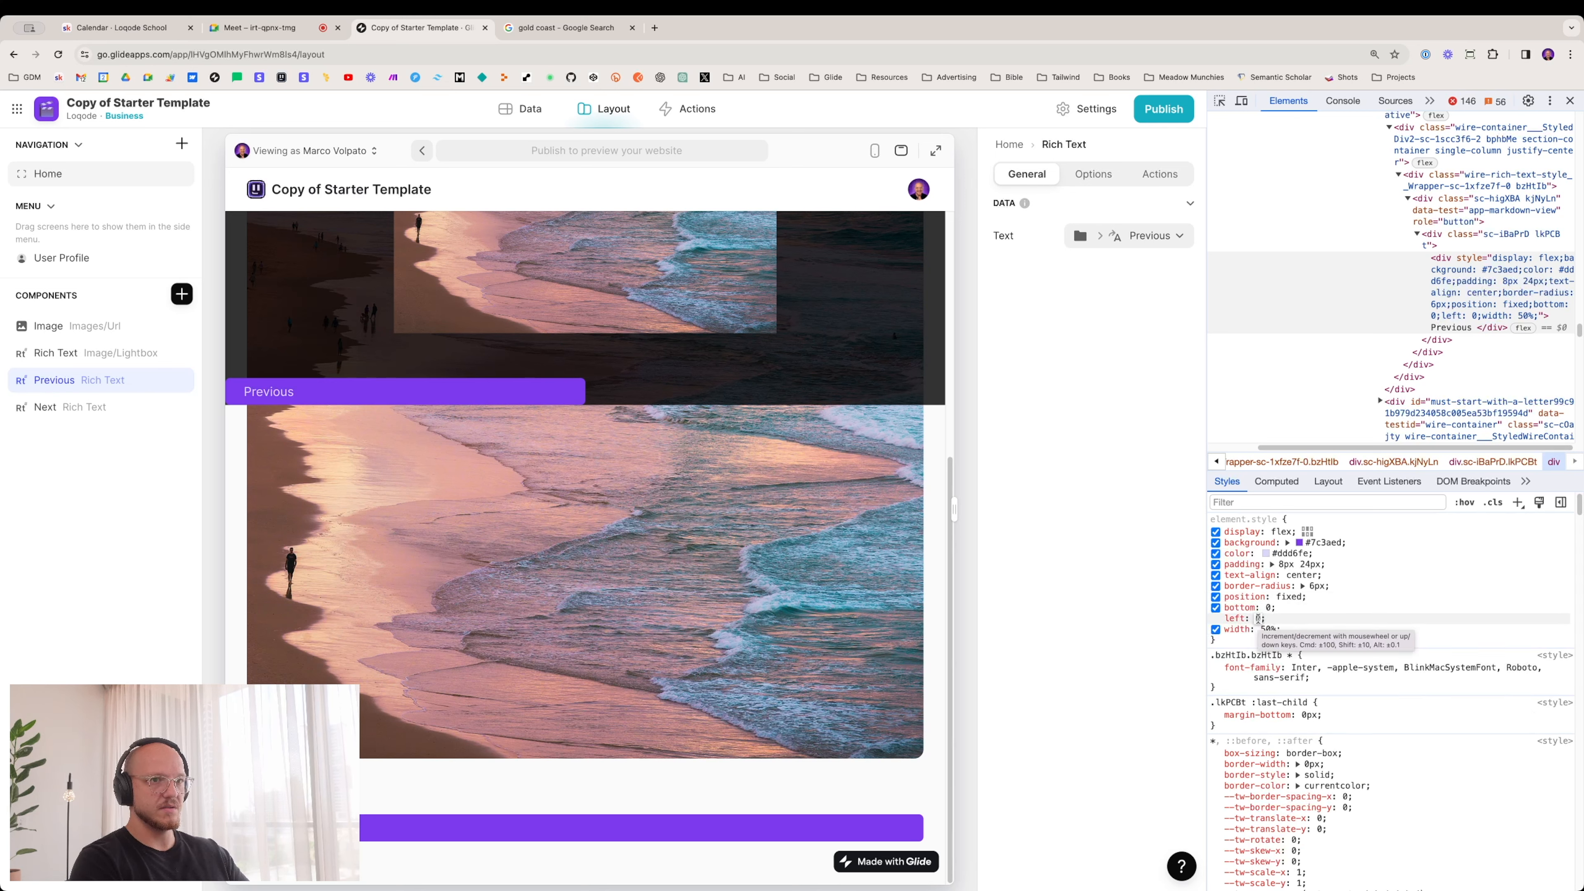
pyautogui.write('2%')
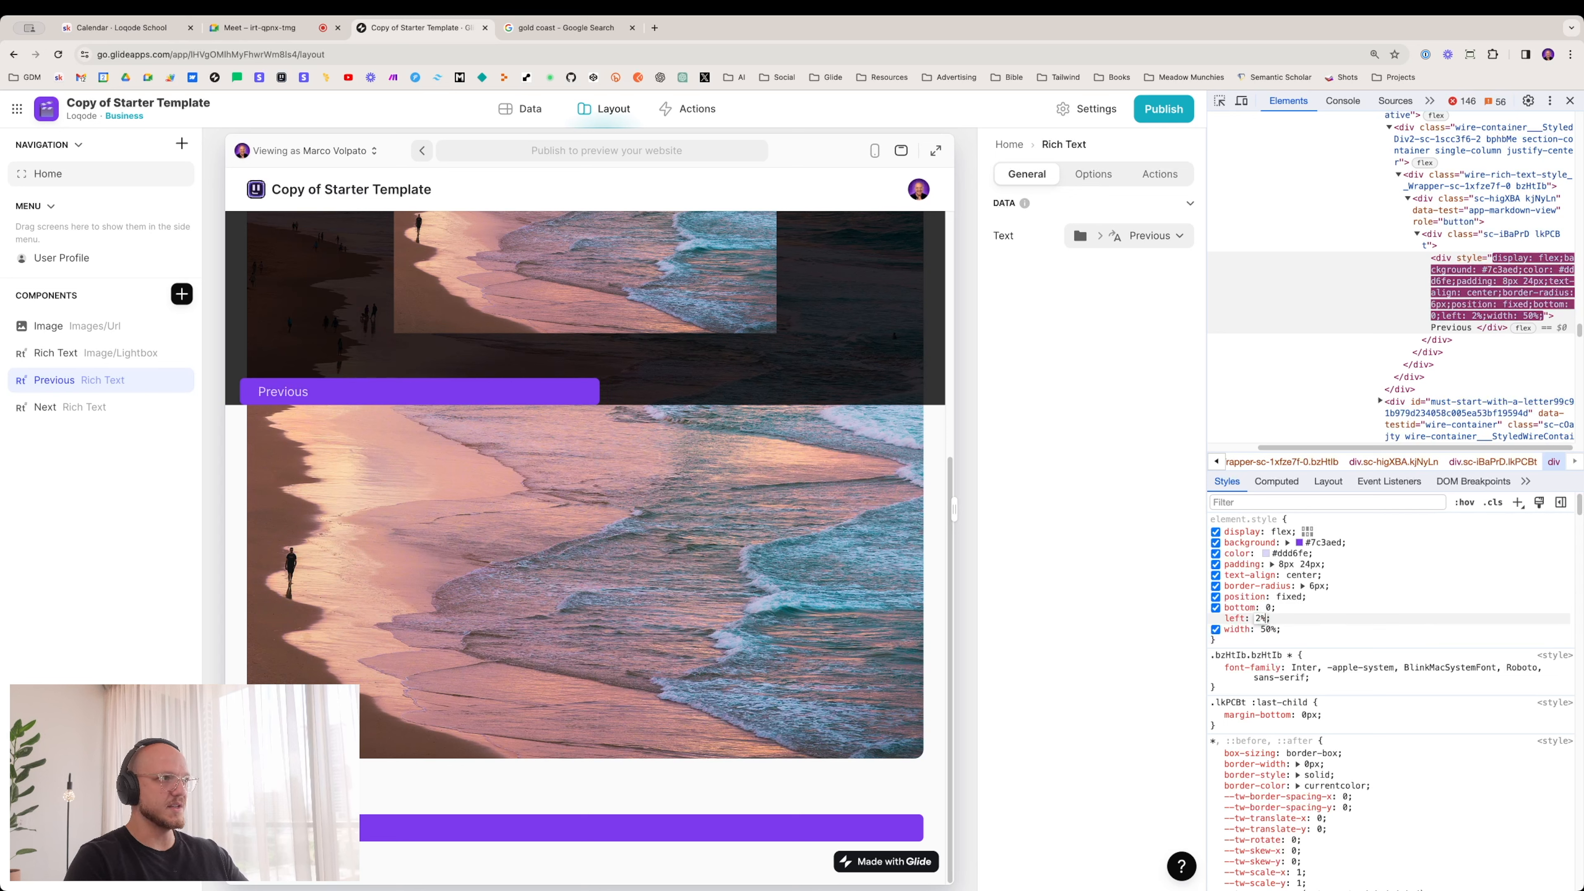
pyautogui.press('Return')
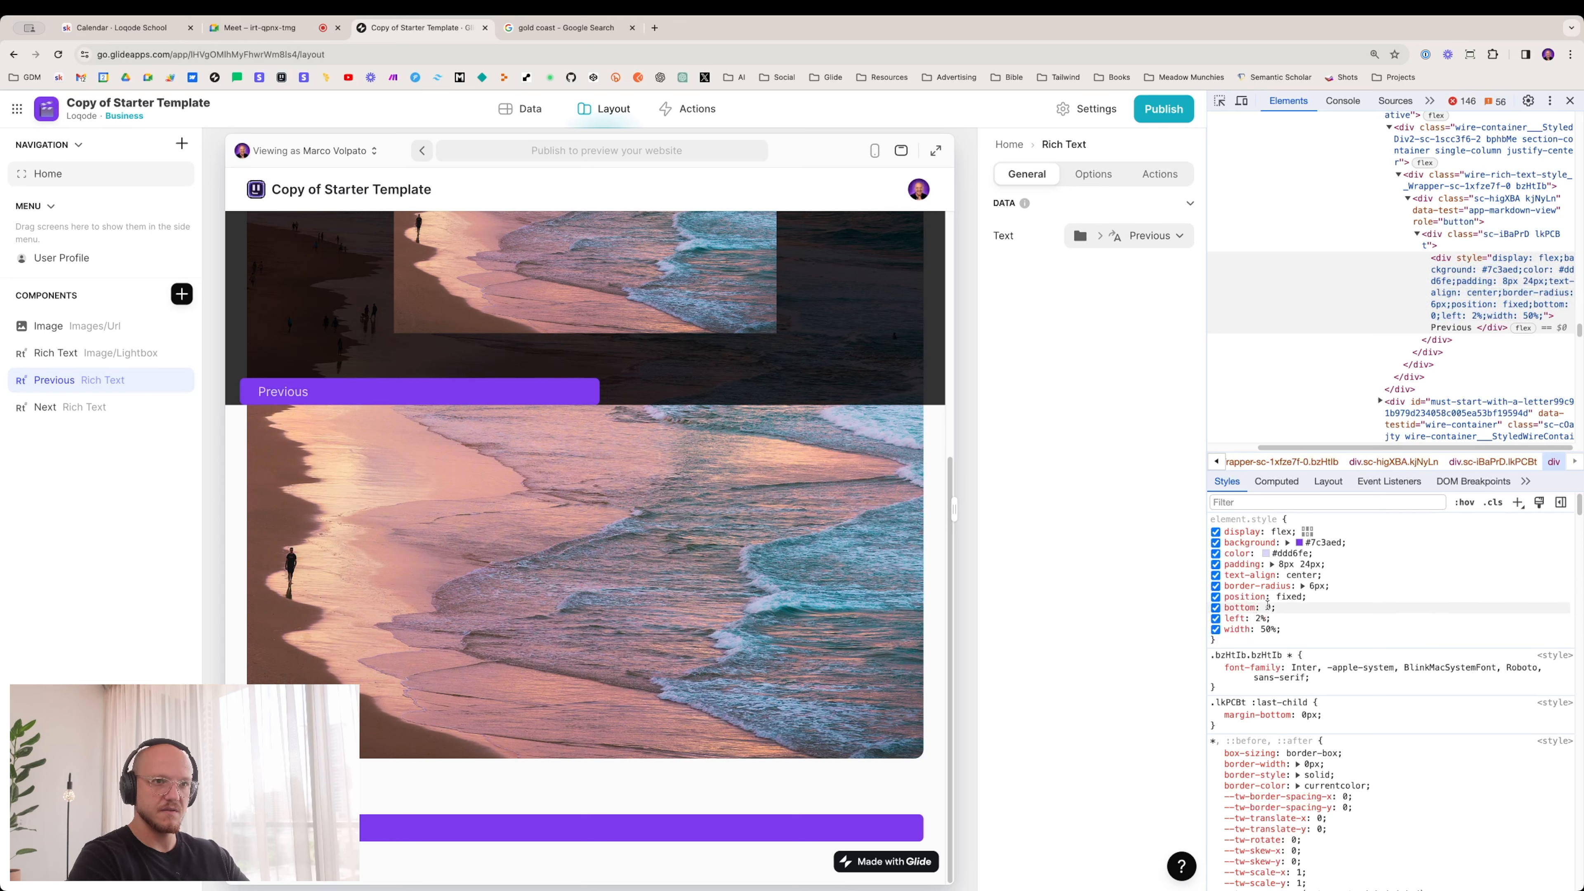
pyautogui.click(1268, 607)
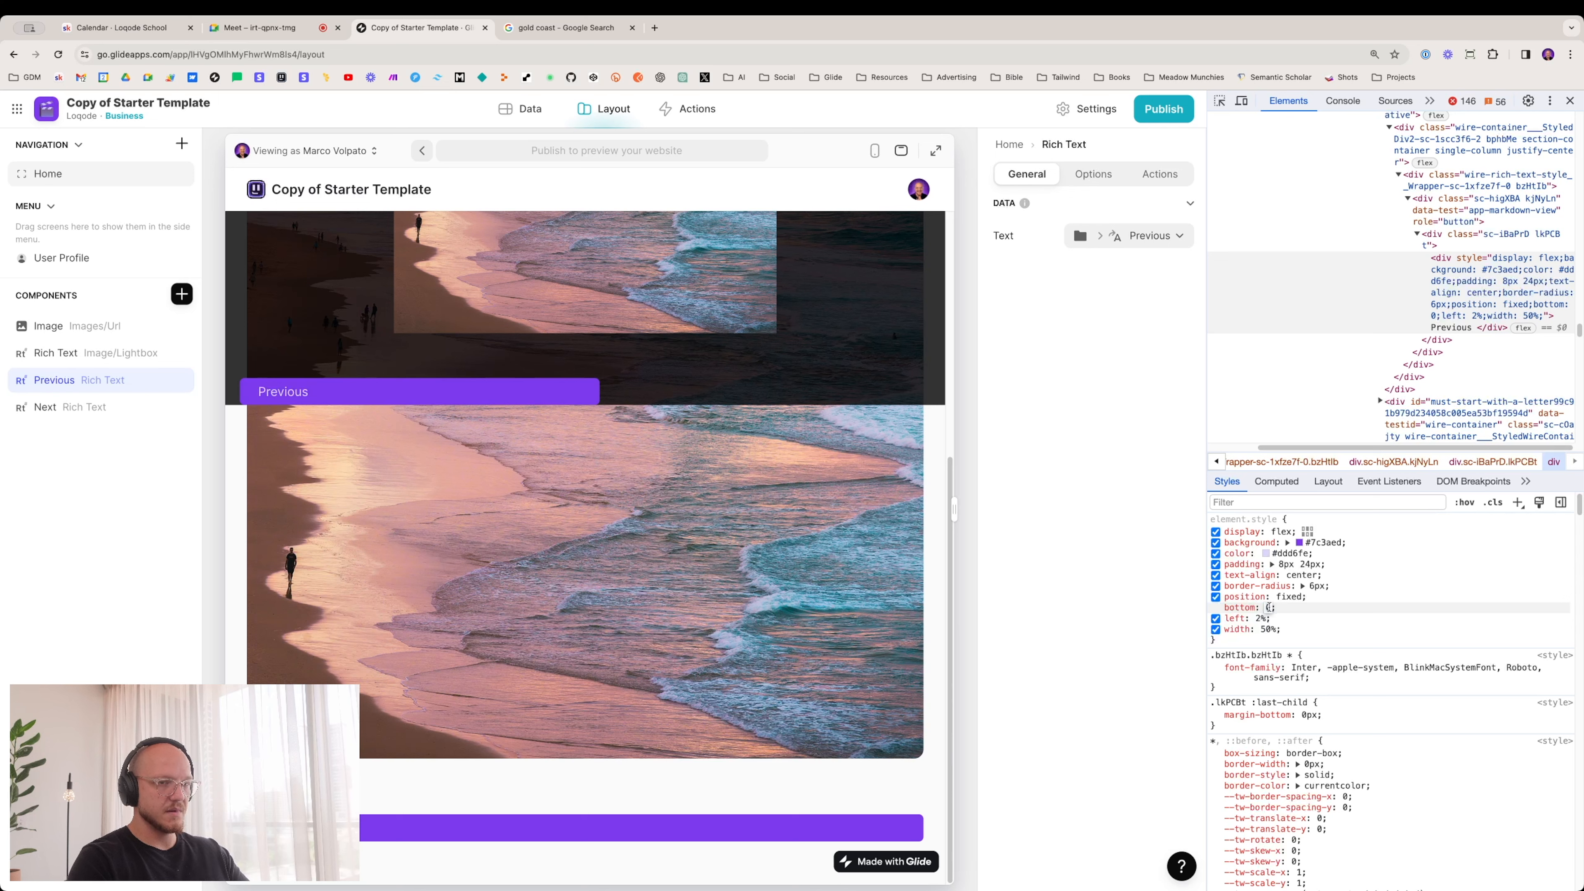
pyautogui.write('2%')
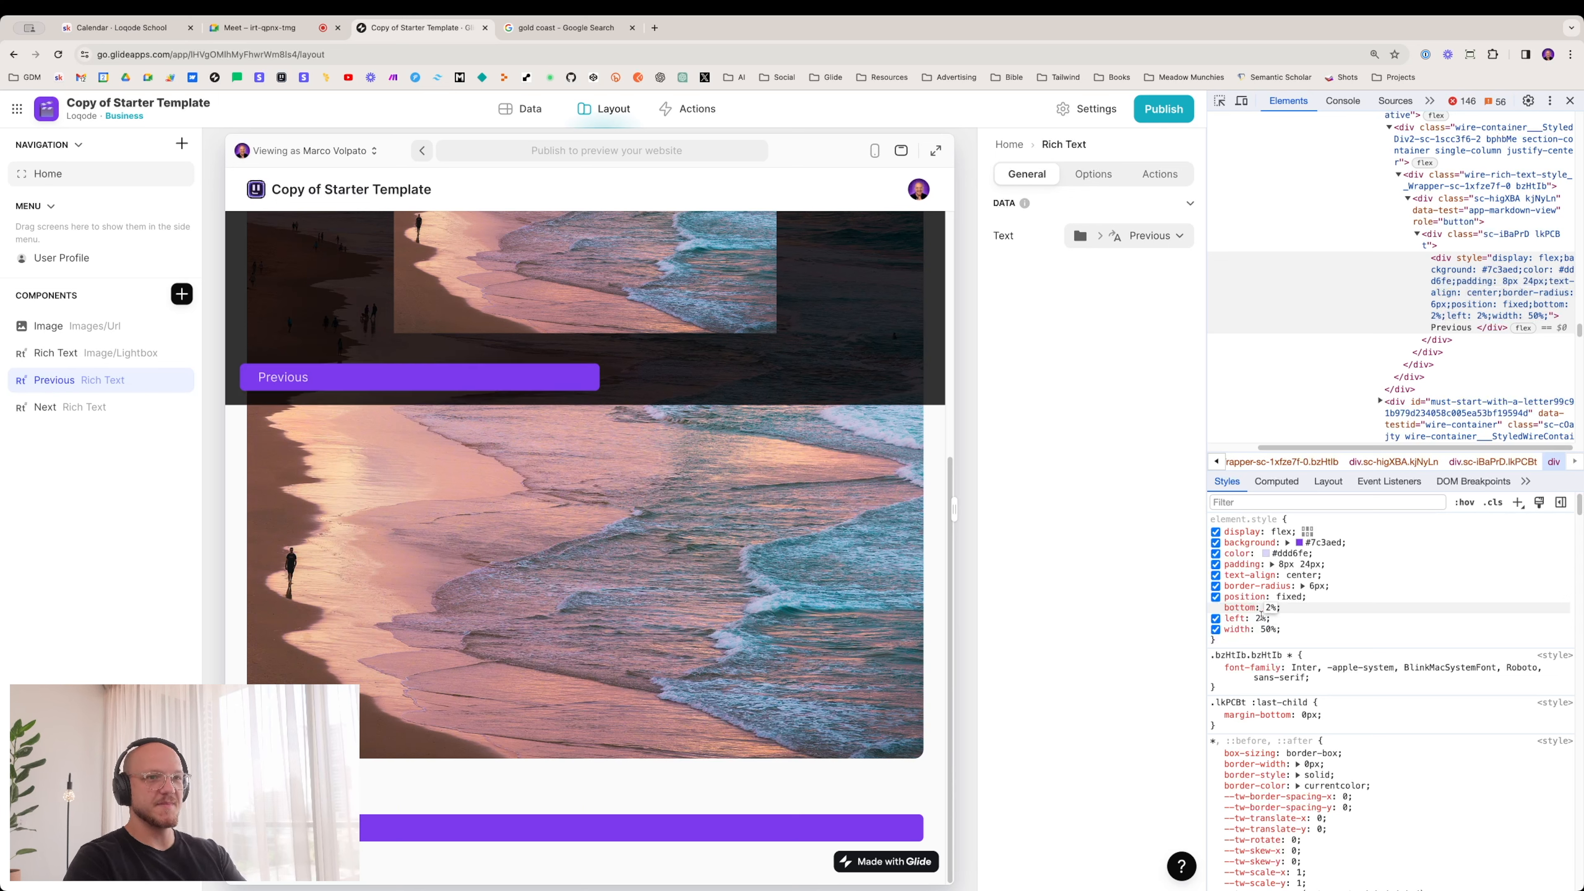
pyautogui.press('Return')
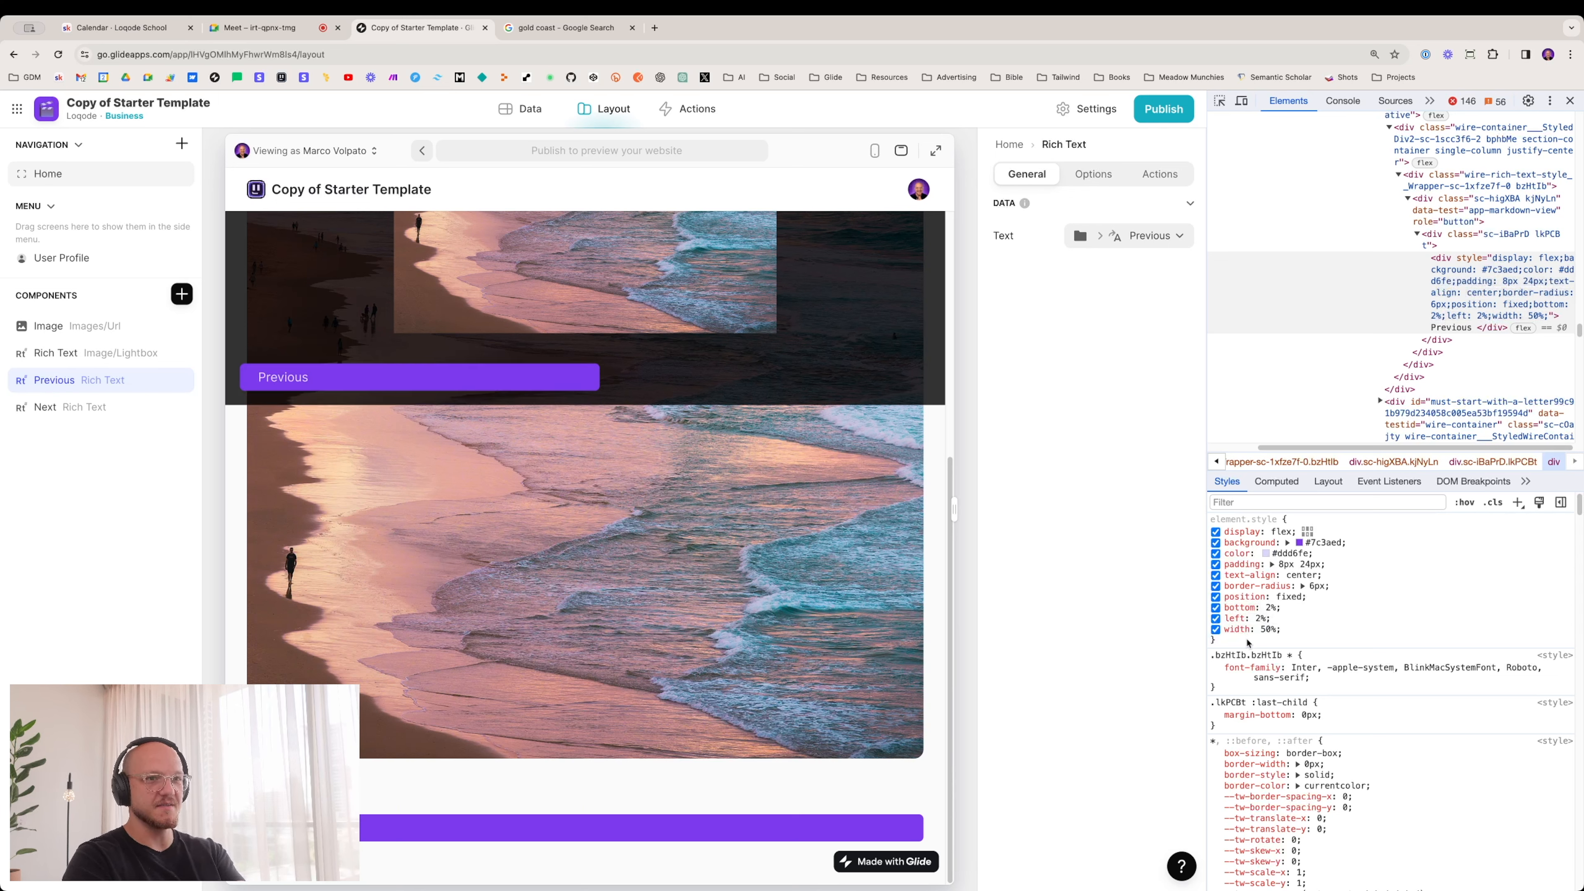
# Step: Add justify-content: center to the Previous button's inline style and set its width to 49%
pyautogui.click(1308, 533)
pyautogui.click(1312, 458)
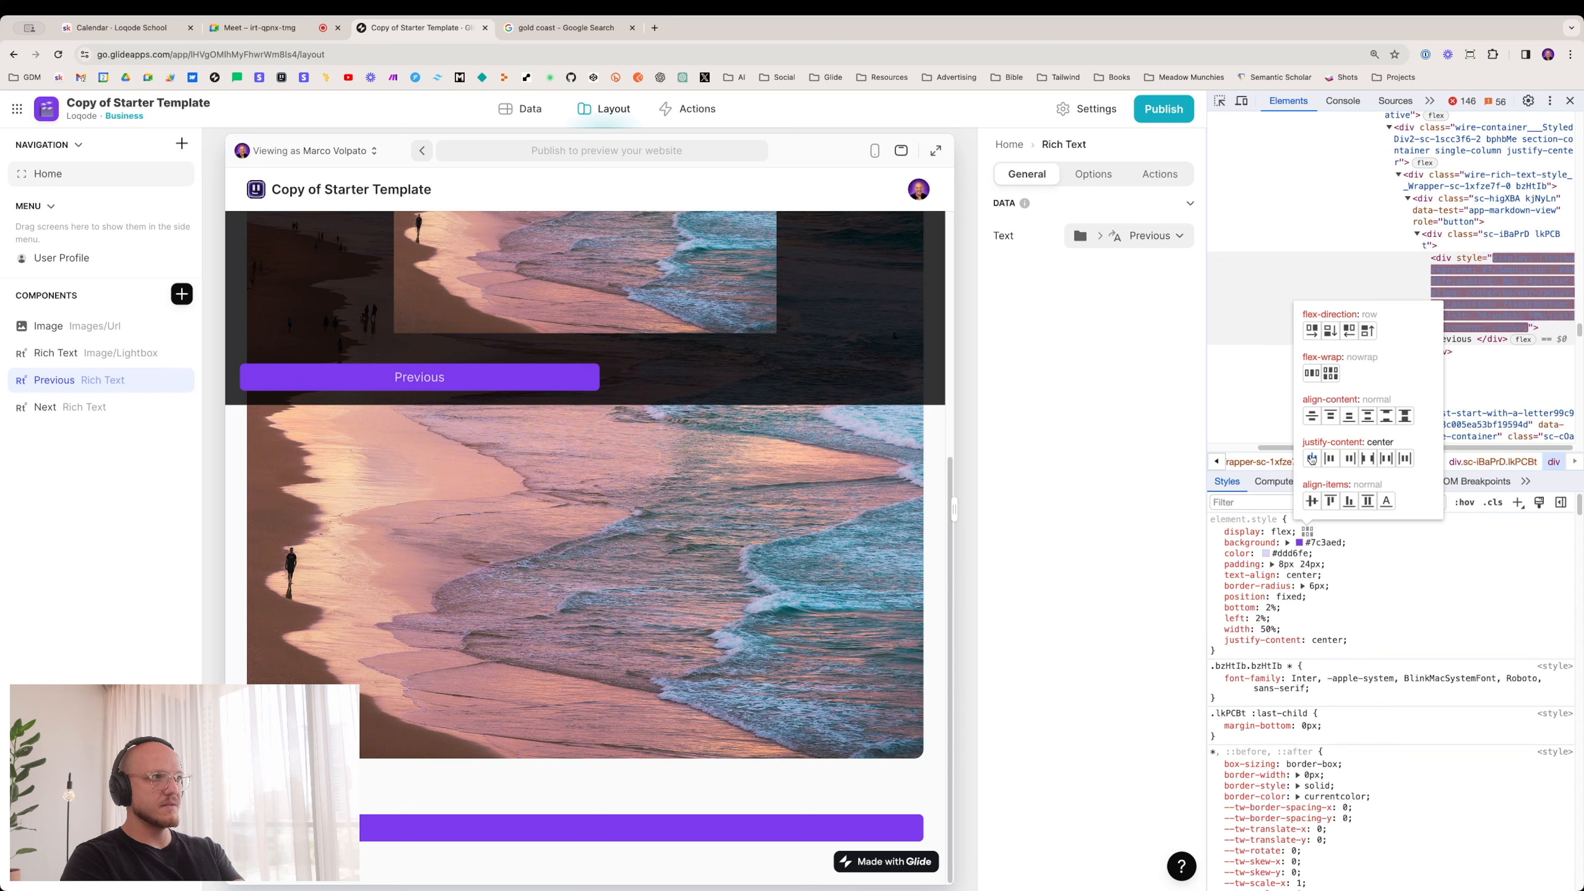
pyautogui.click(1266, 648)
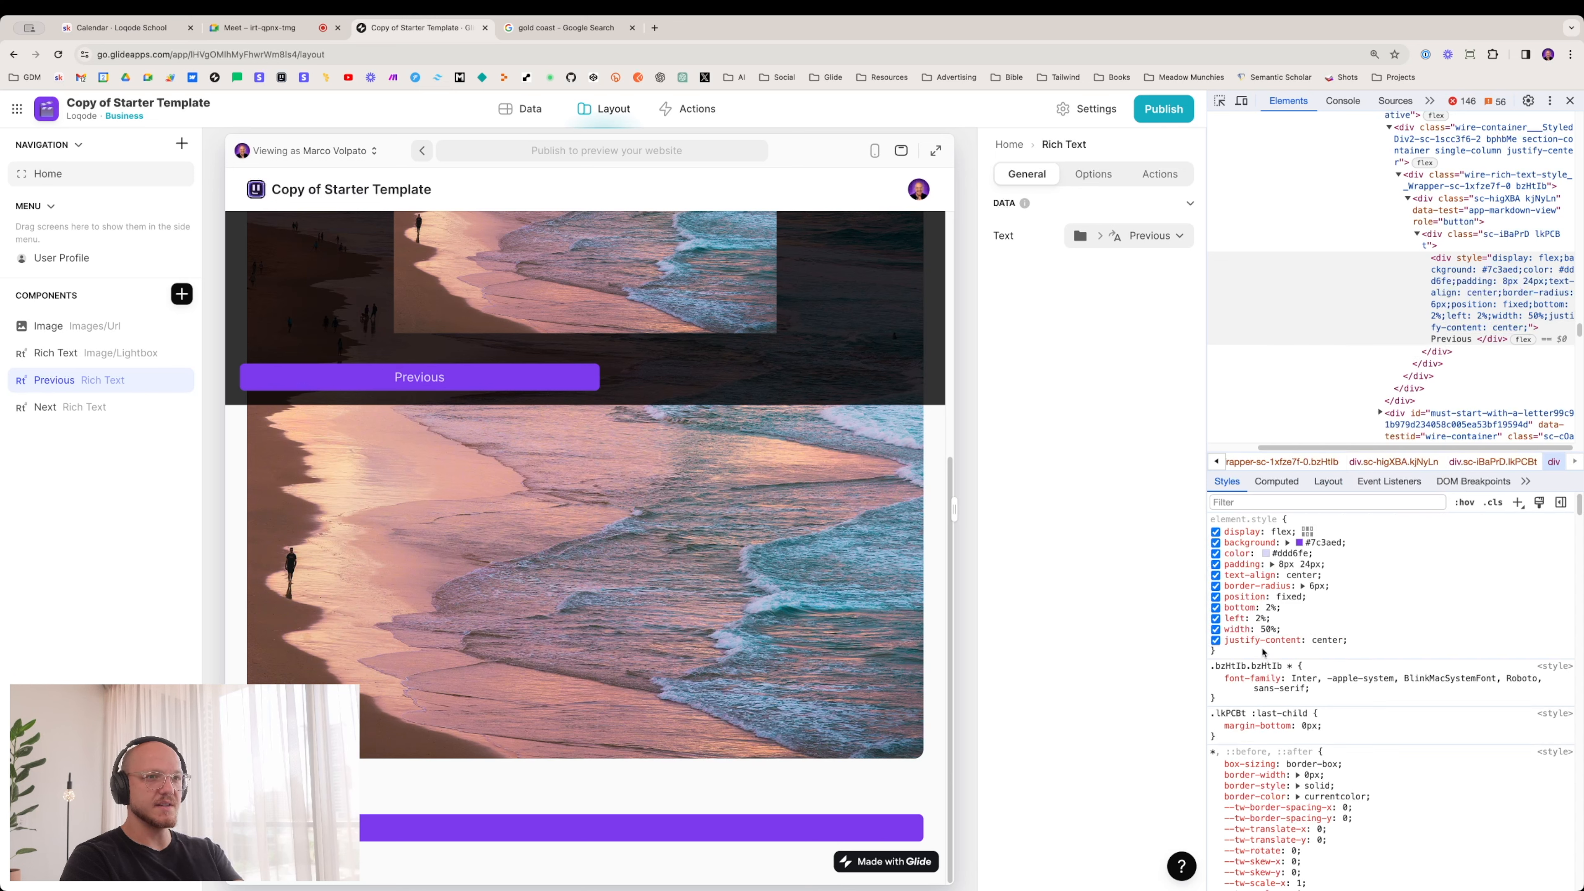
pyautogui.click(1269, 629)
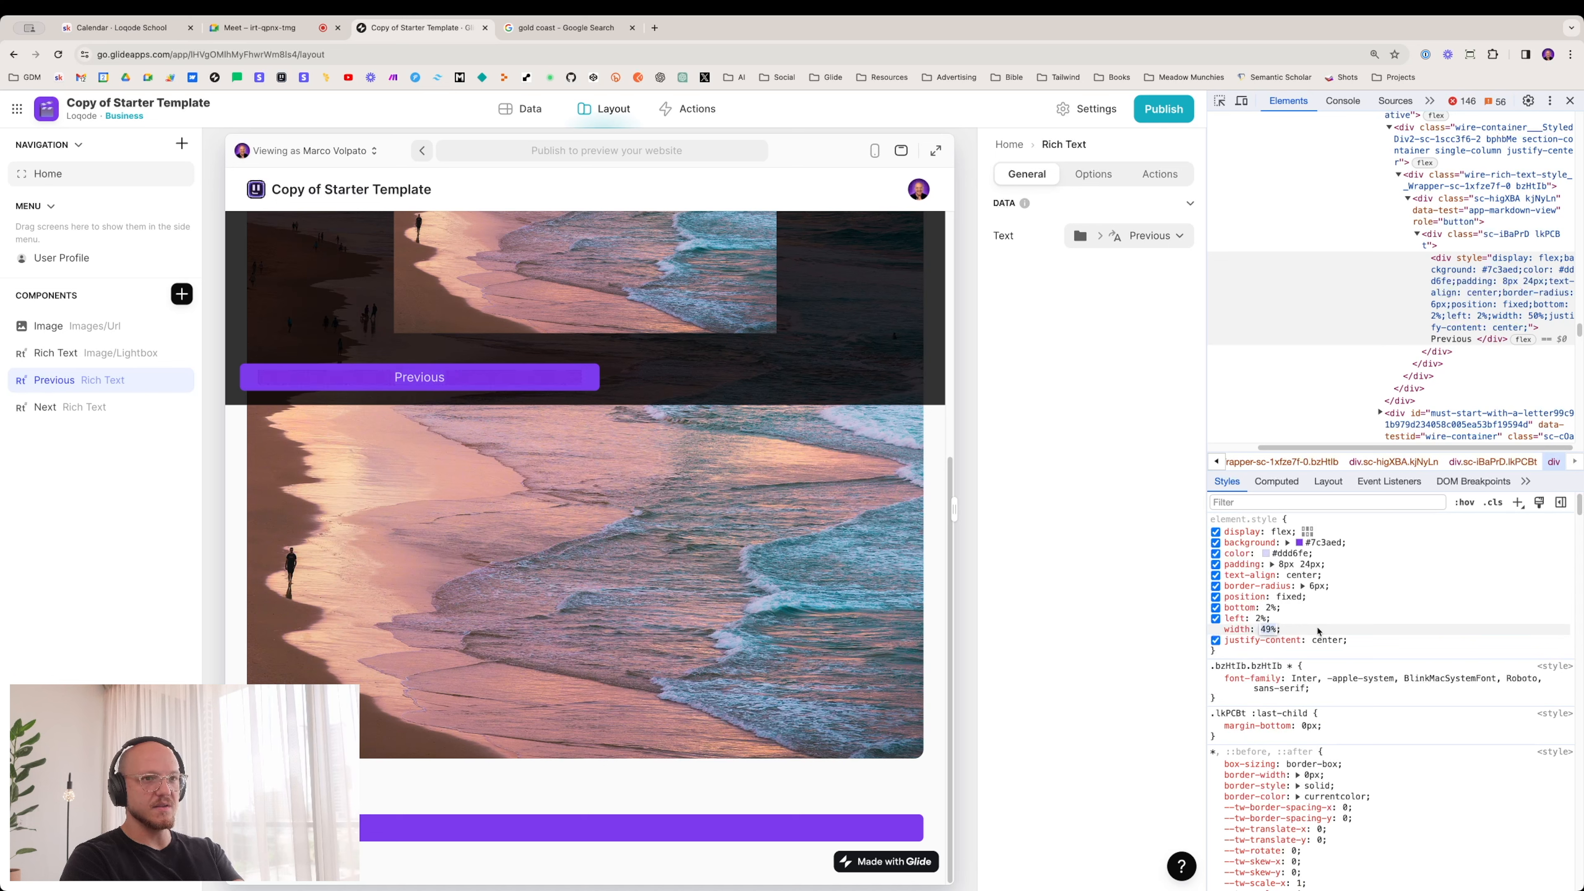
pyautogui.press('Down')
pyautogui.click(1268, 654)
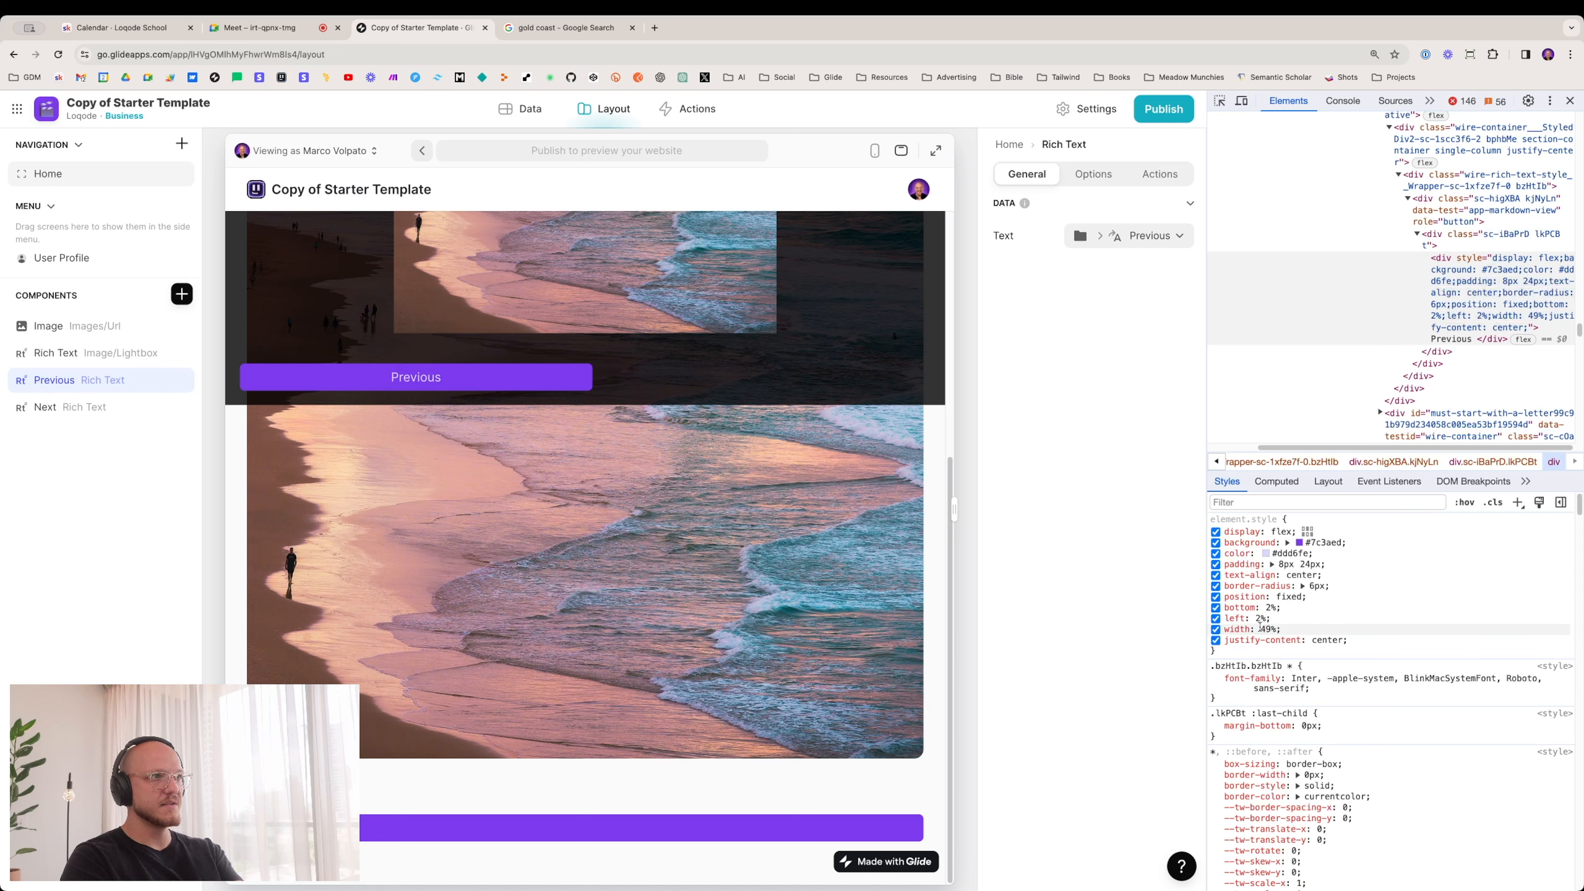
# Step: Copy the restyled Previous div element and replace the Image/Previous column's template in the Users table with it
pyautogui.rightClick(1468, 270)
pyautogui.moveTo(1393, 362)
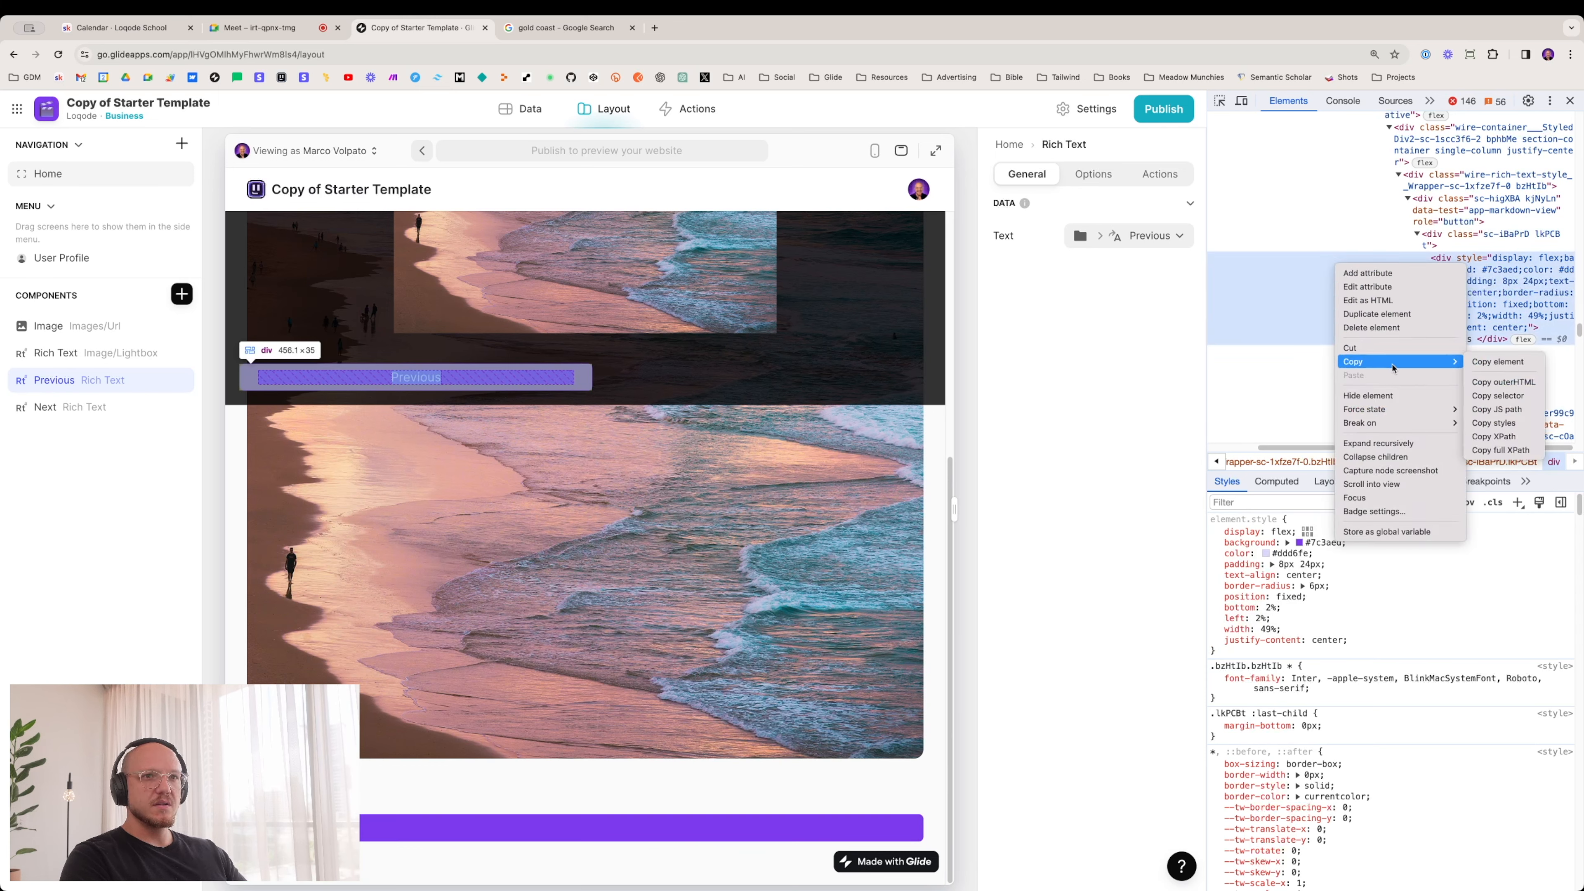
pyautogui.click(1494, 364)
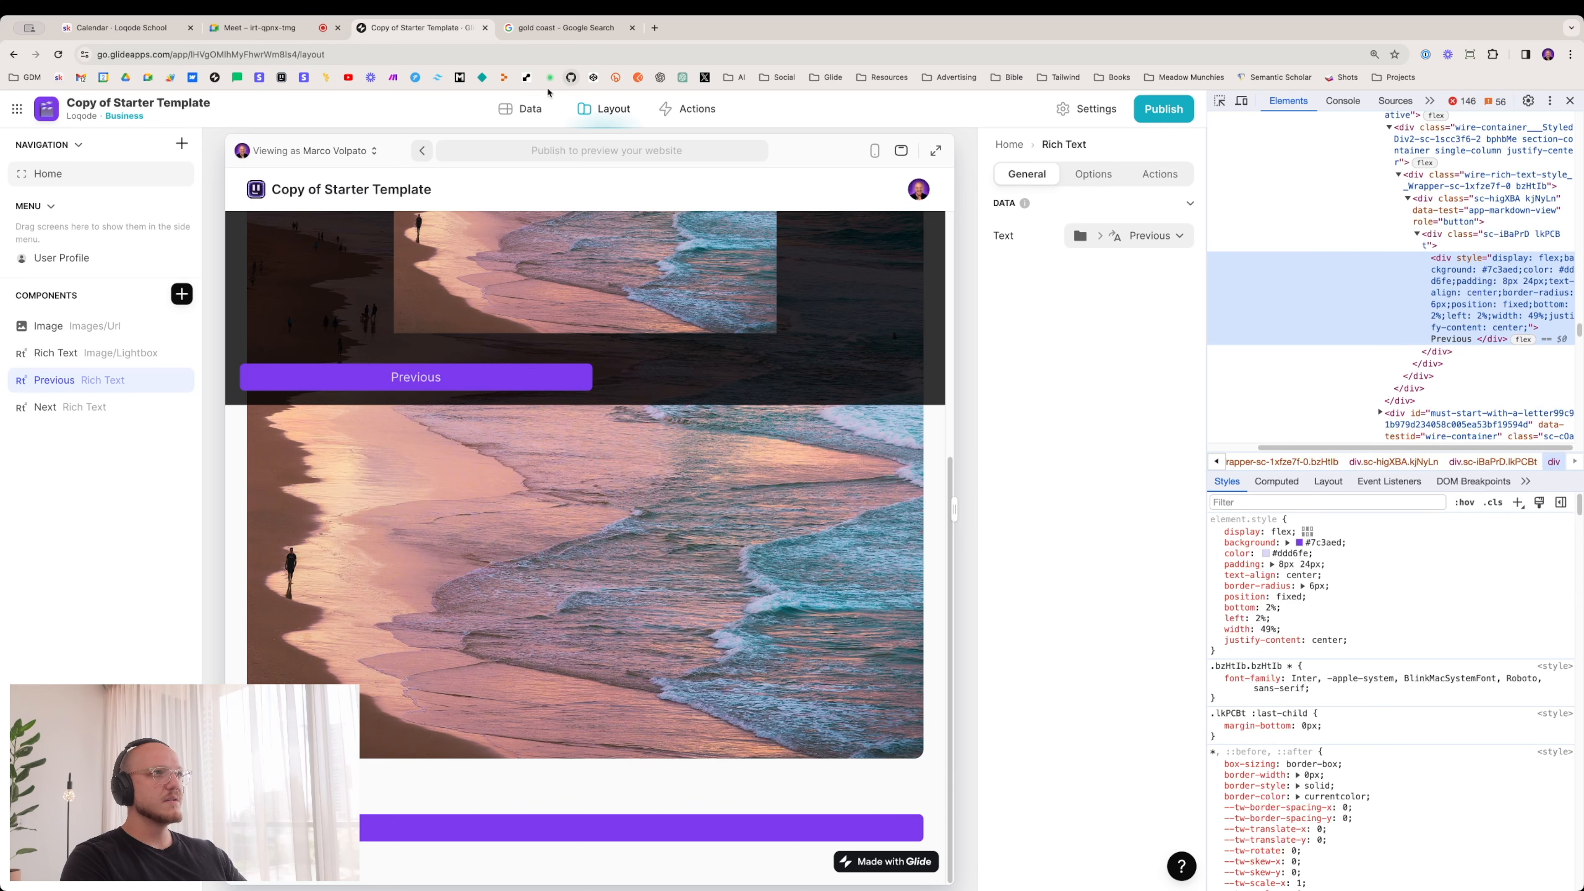
pyautogui.click(519, 109)
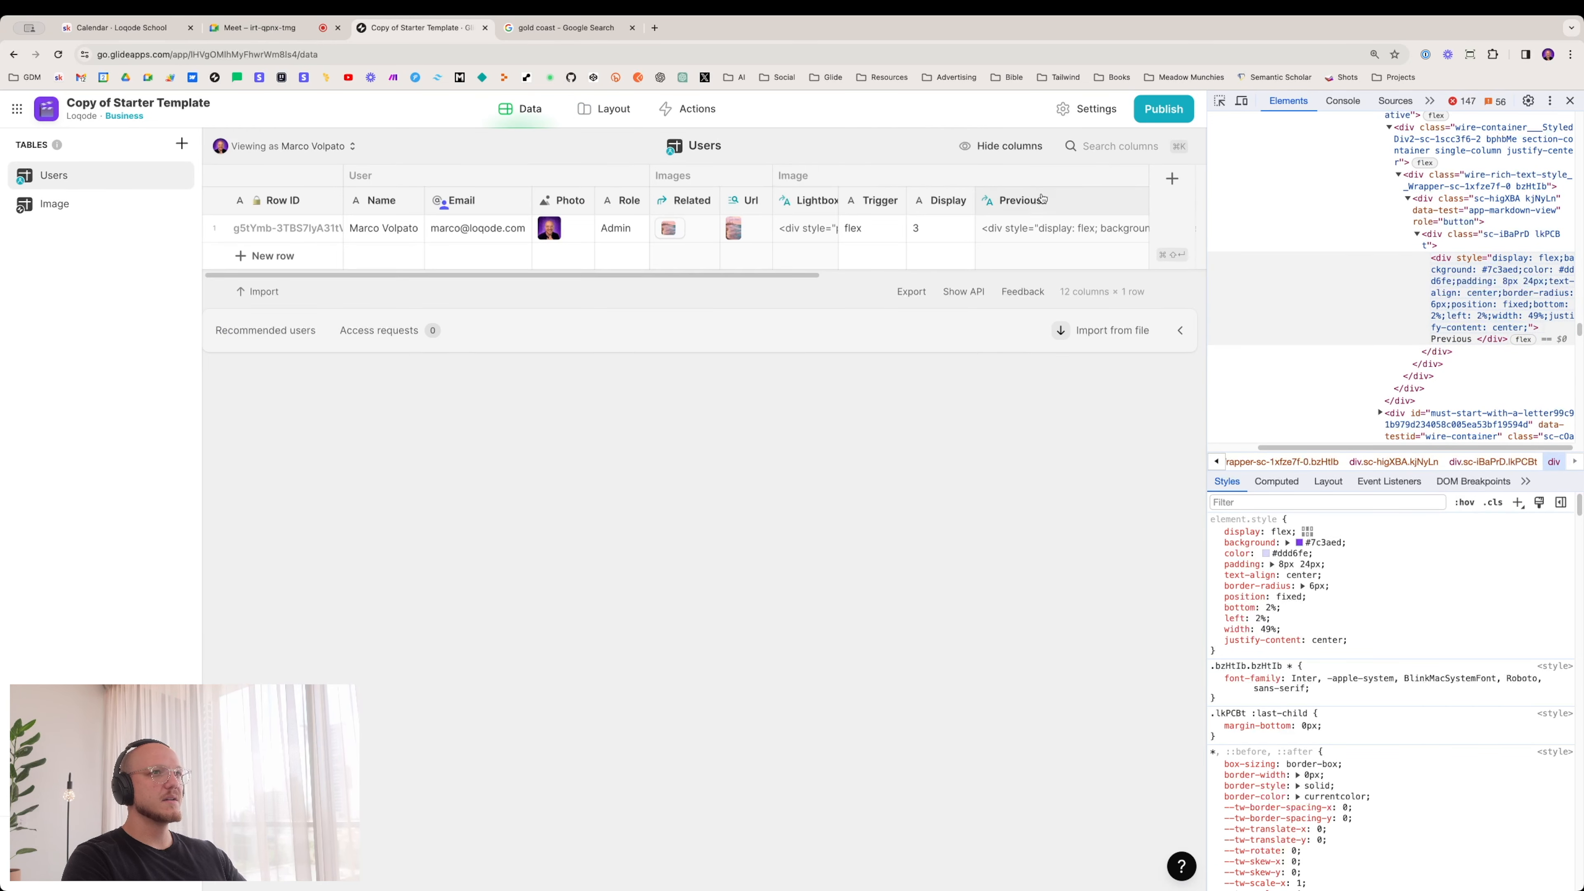
pyautogui.click(1042, 198)
pyautogui.click(911, 370)
pyautogui.hotkey('ctrl', 'a')
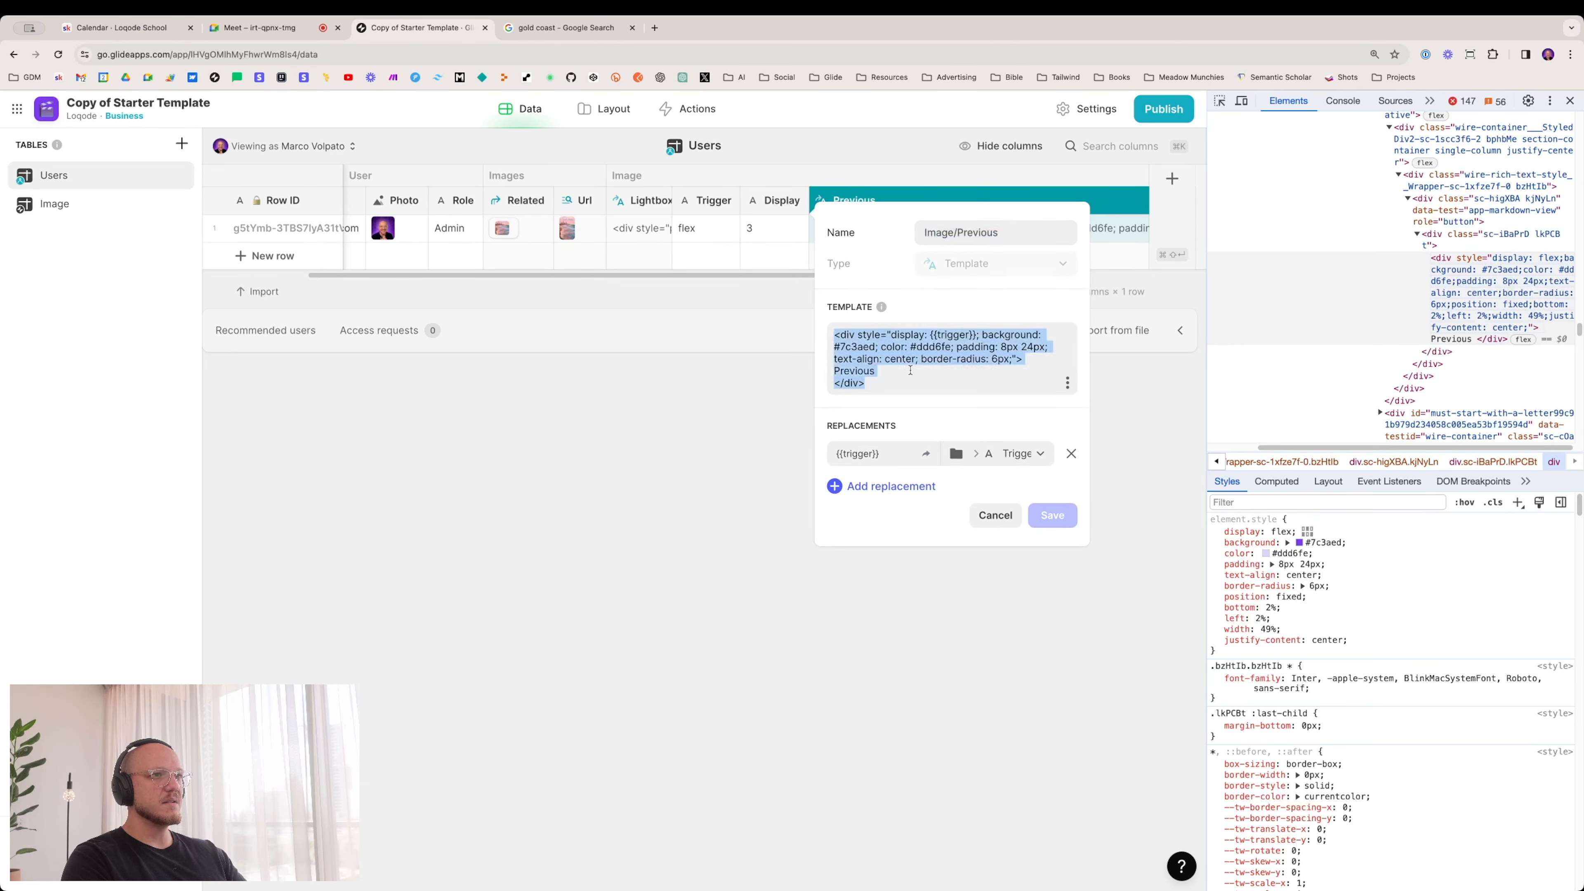
pyautogui.hotkey('ctrl', 'v')
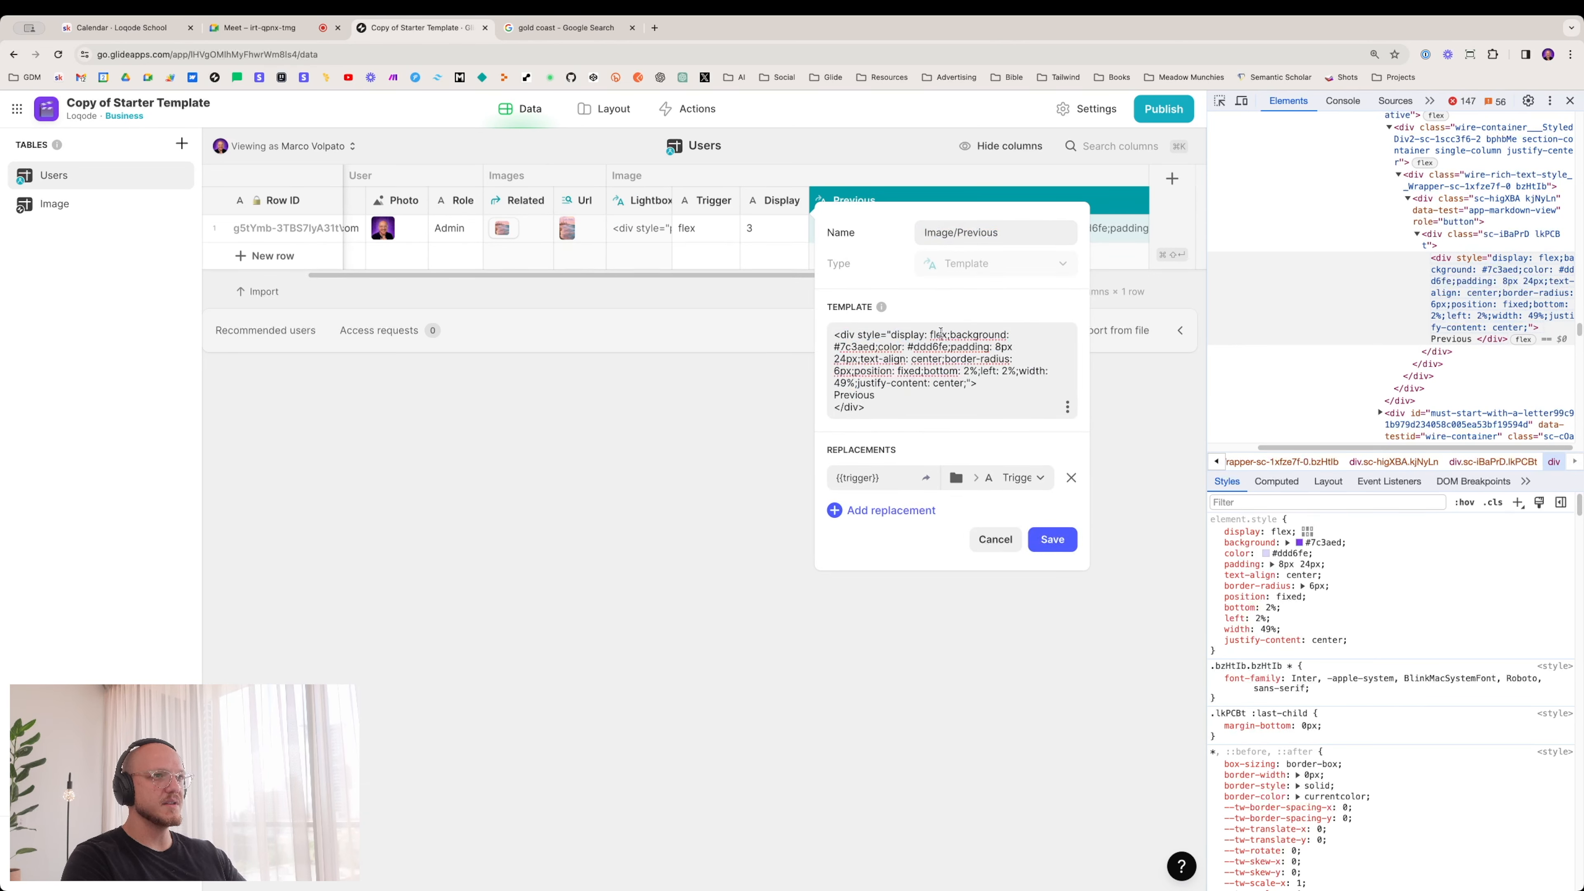
# Step: Replace the display value flex with {{trigger}}; in the Image/Previous template and save the column
pyautogui.doubleClick(940, 335)
pyautogui.write('{{trigge')
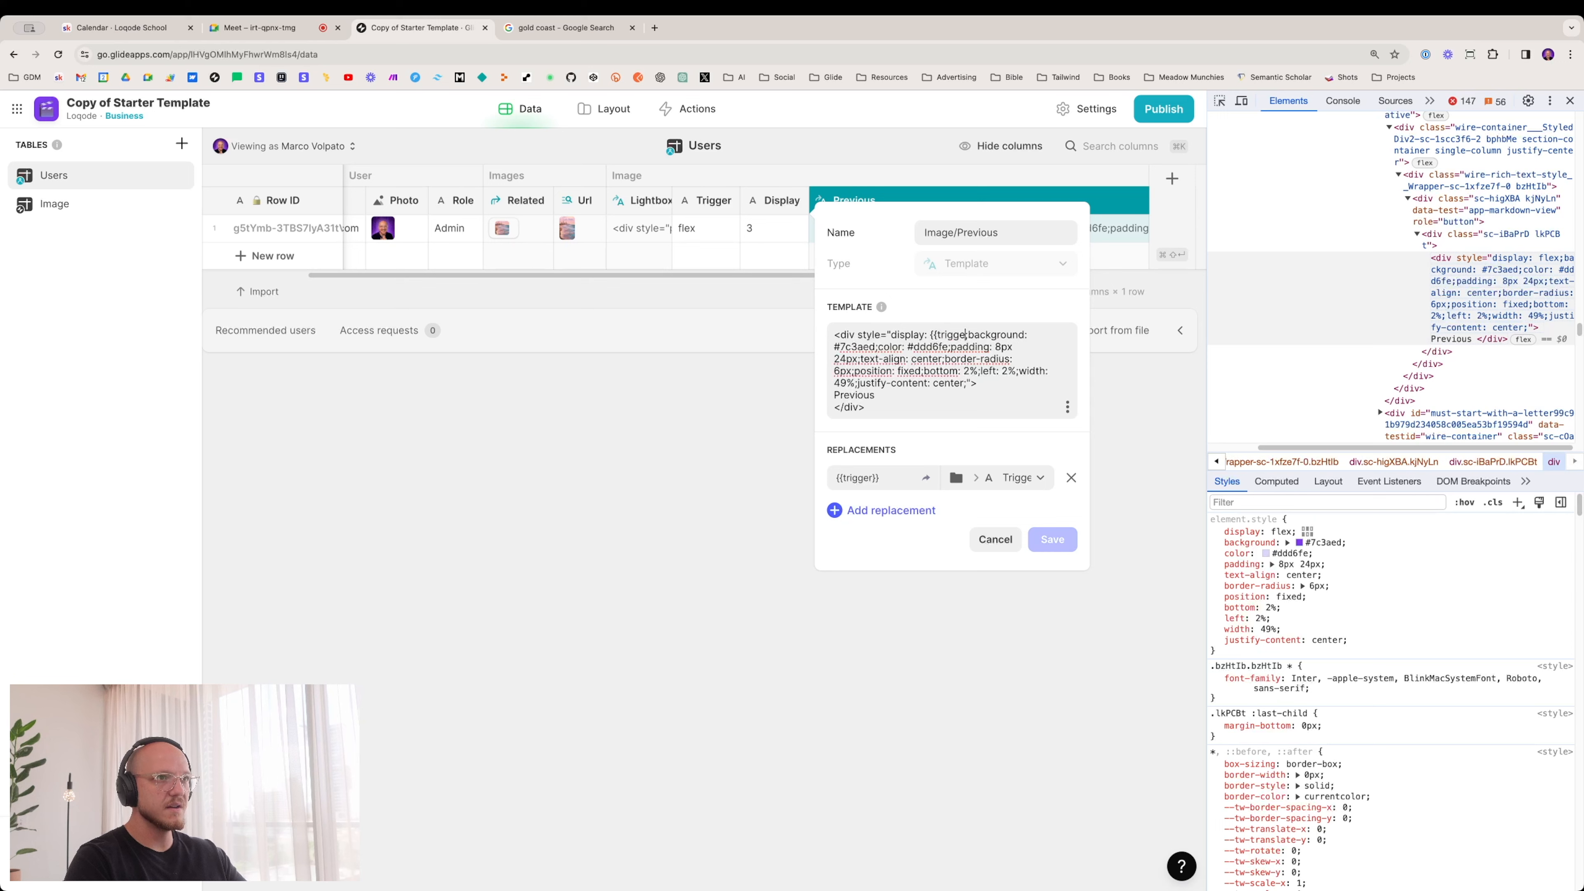
pyautogui.write('r}}')
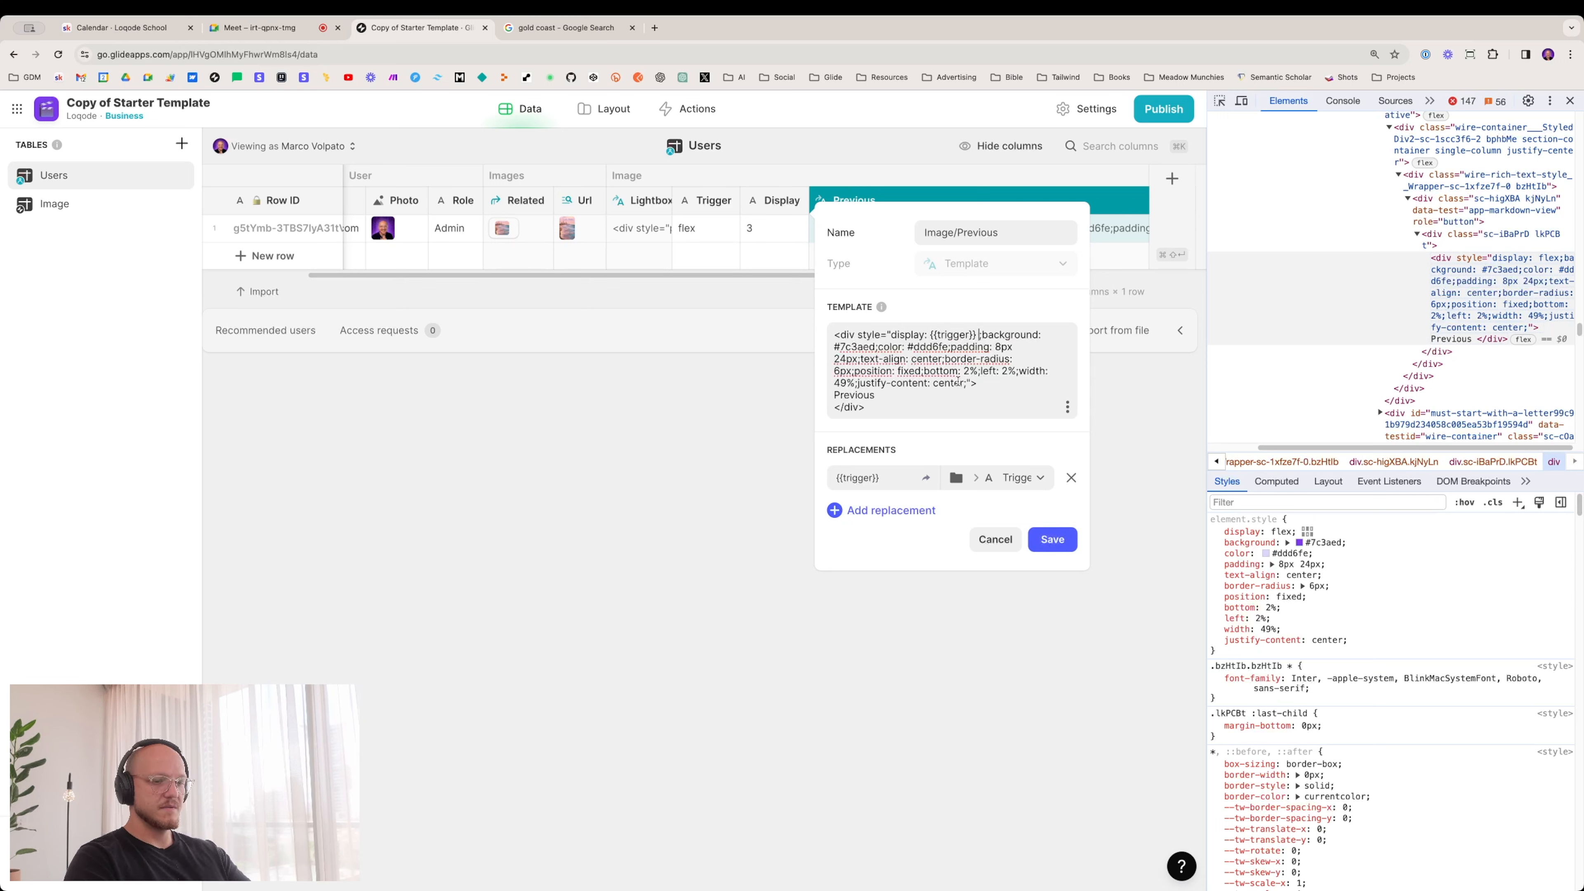
pyautogui.write(';')
pyautogui.click(1052, 541)
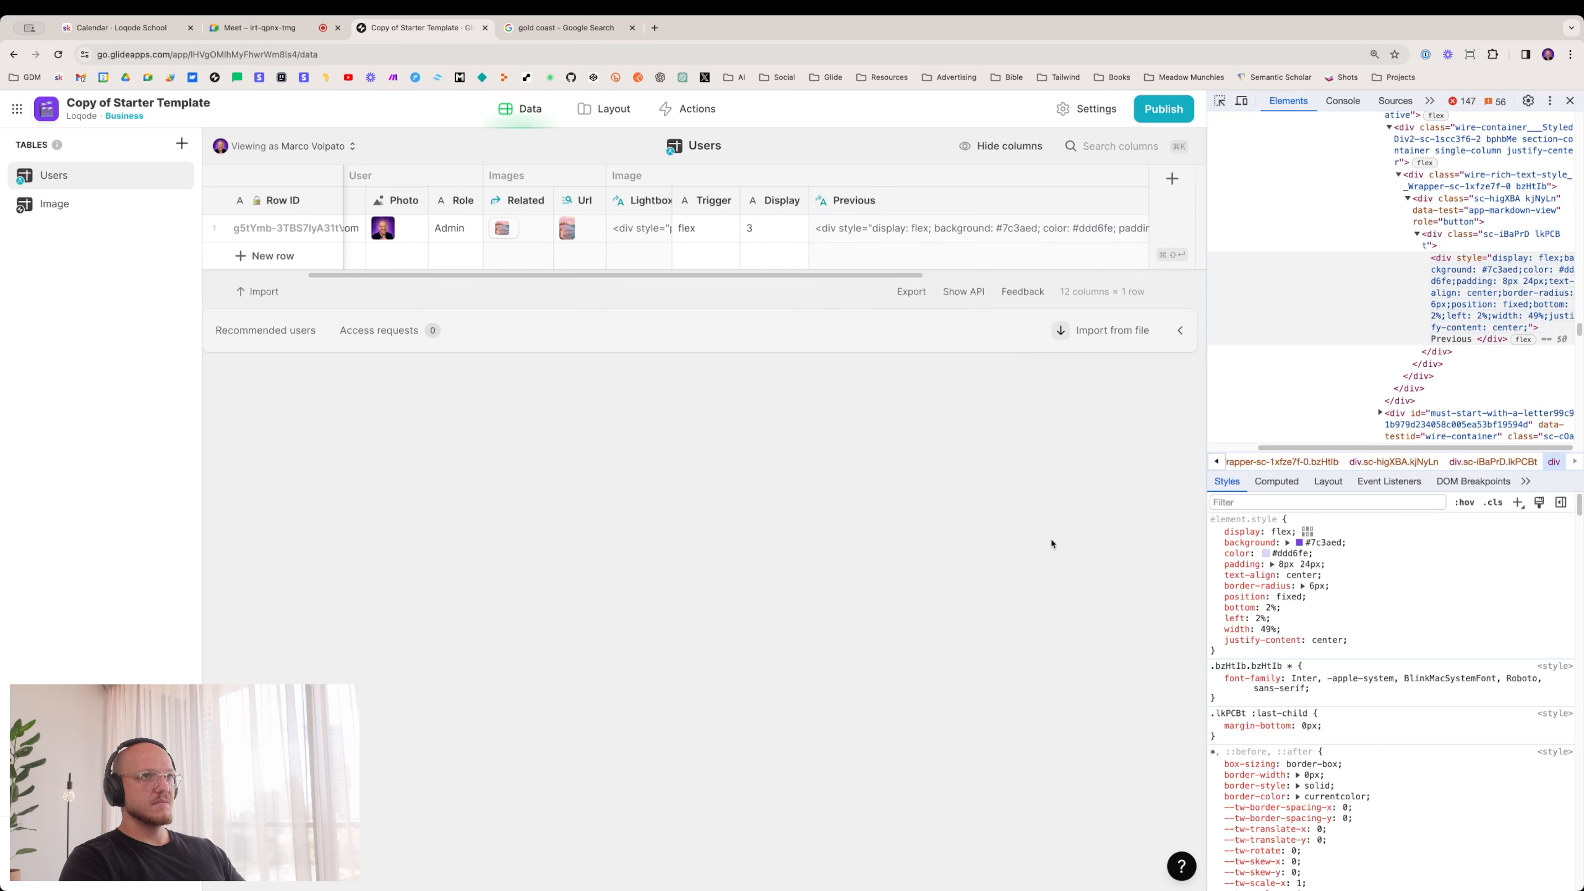
# Step: Copy the full Image/Previous template and paste it over the Image/Next column's template
pyautogui.click(925, 209)
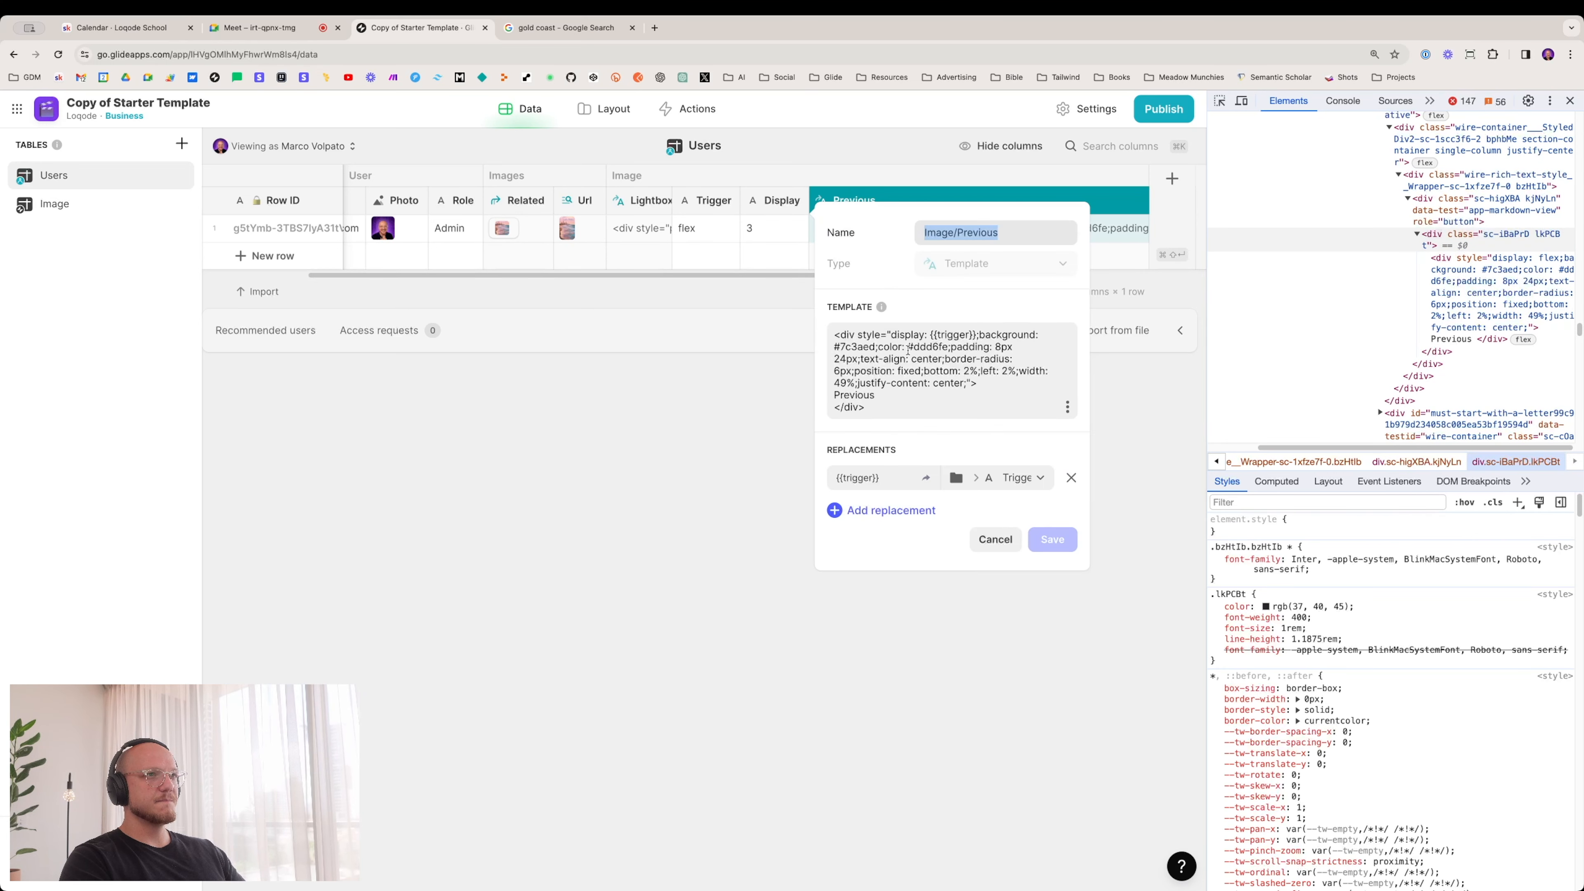
pyautogui.click(903, 361)
pyautogui.press('super+a')
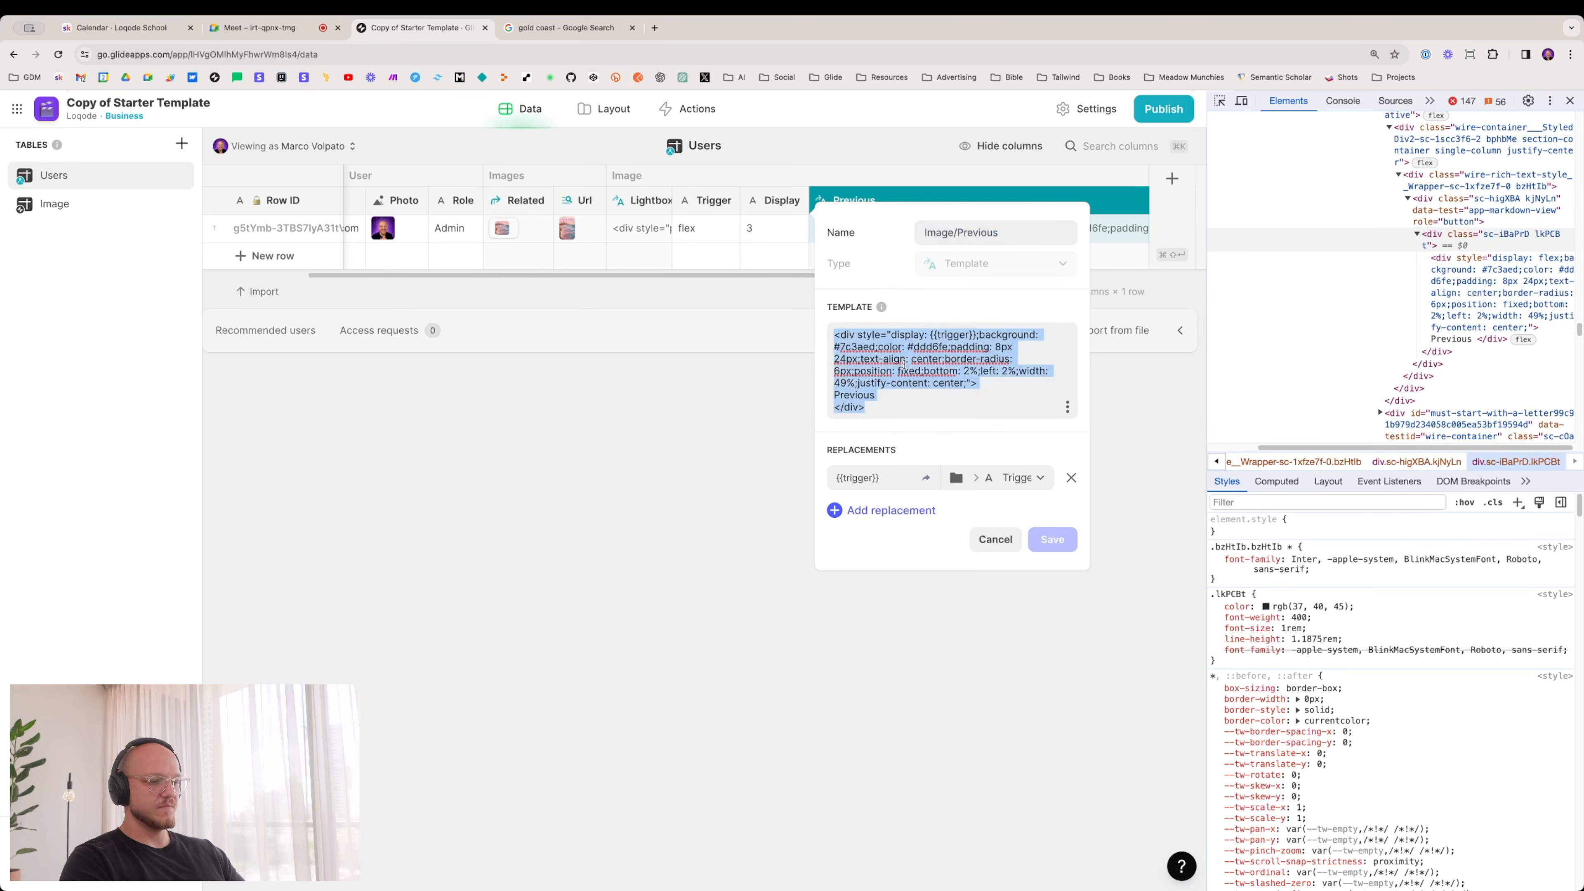
pyautogui.click(996, 539)
pyautogui.hscroll(5, 923, 228)
pyautogui.click(923, 201)
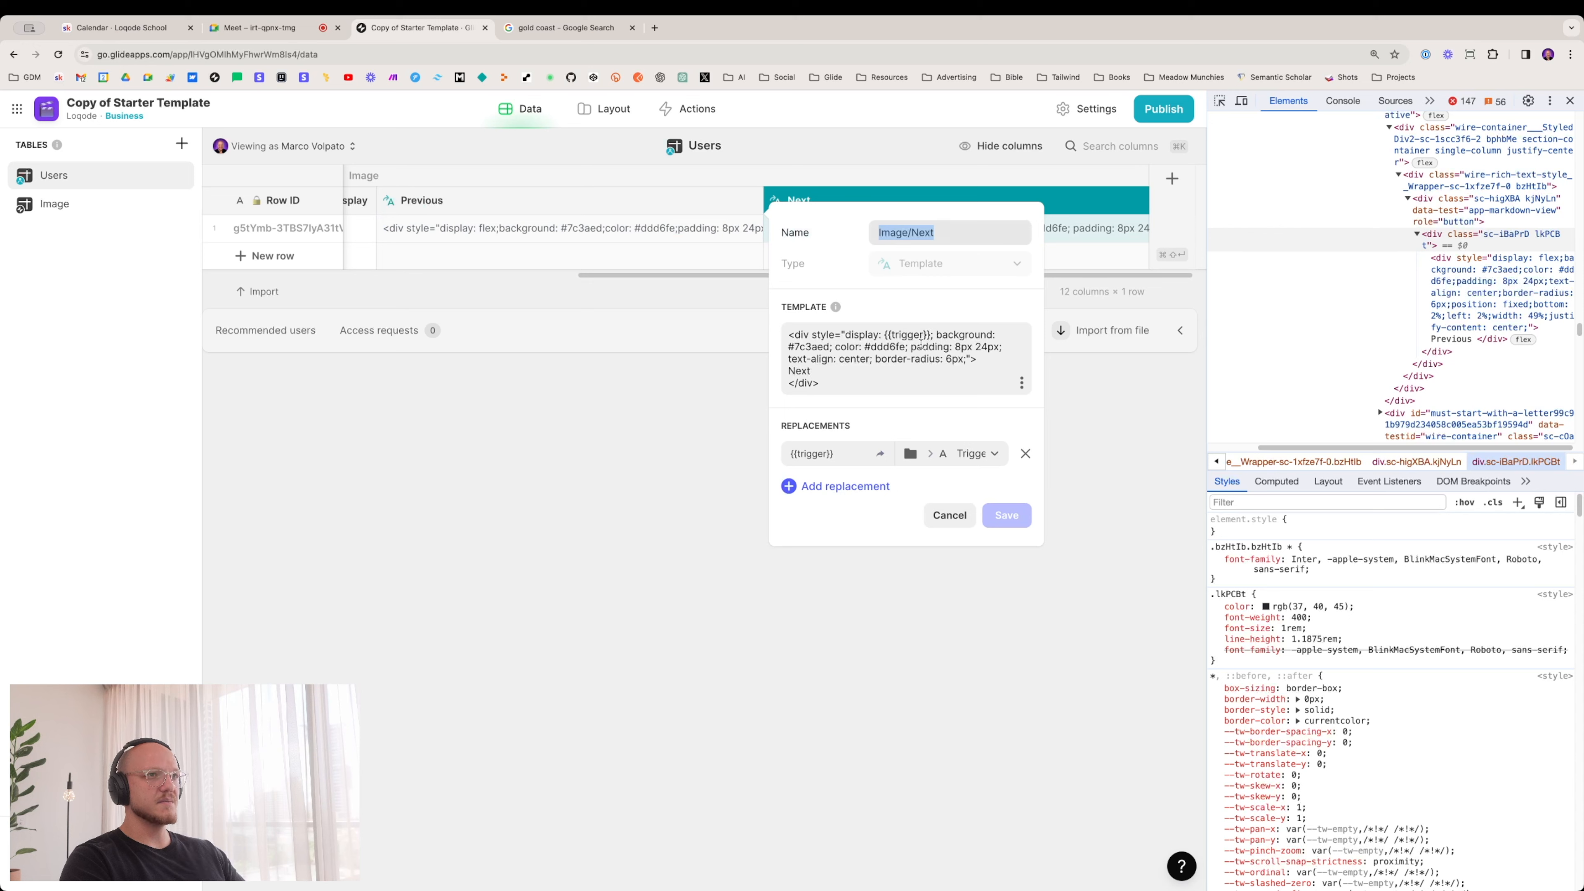
pyautogui.click(920, 344)
pyautogui.press('super+a')
pyautogui.press('super+v')
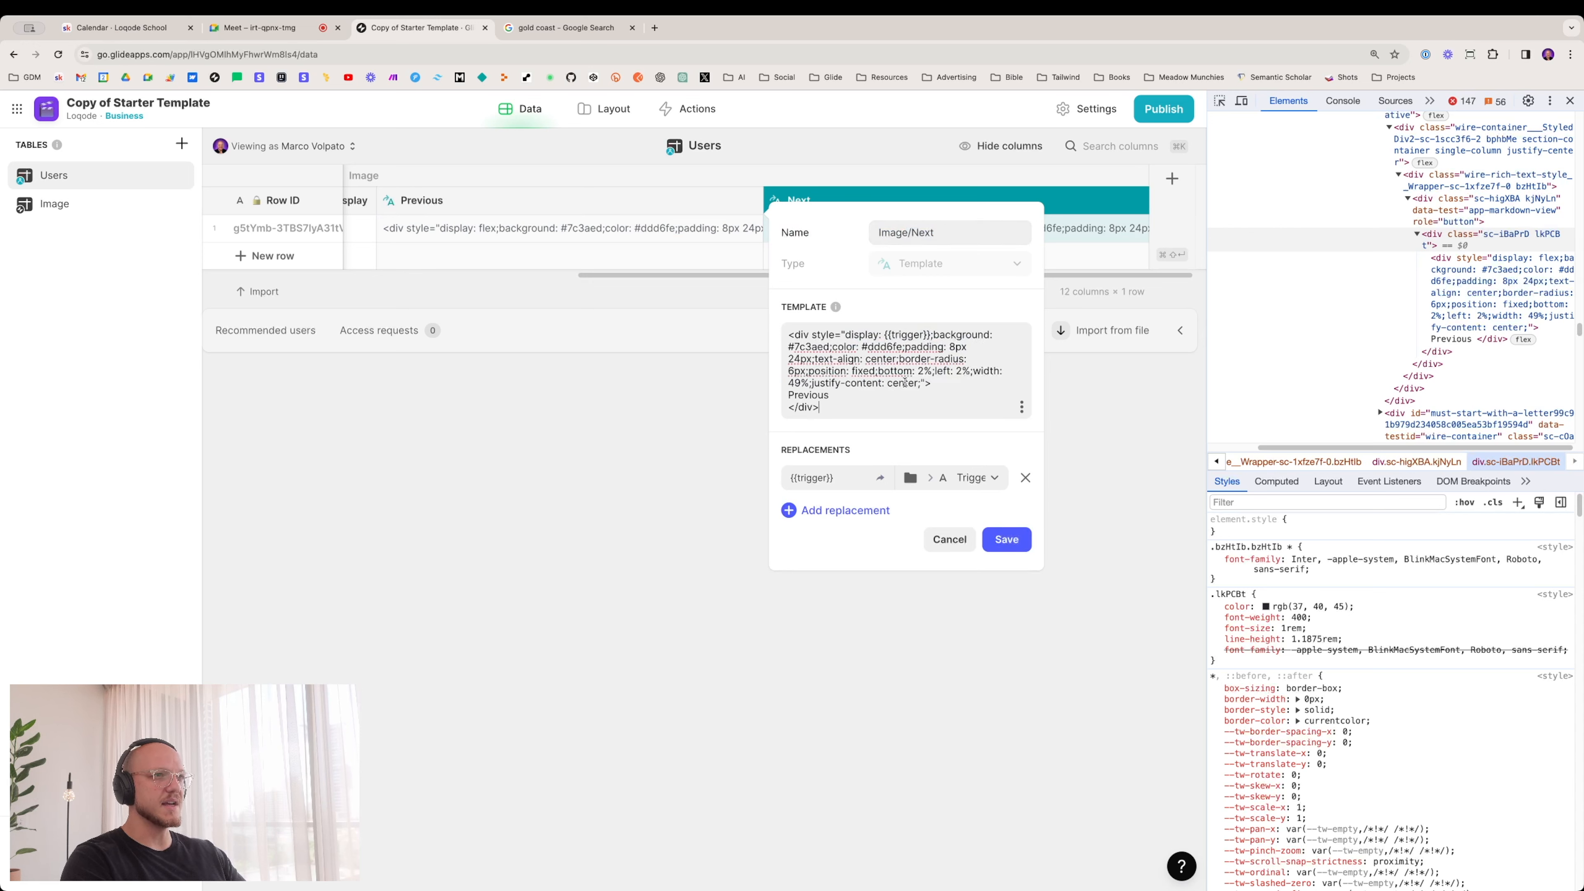
# Step: Set left to 51% and the label to Next in the Image/Next template, and save it to view the buttons in the layout
pyautogui.doubleClick(959, 371)
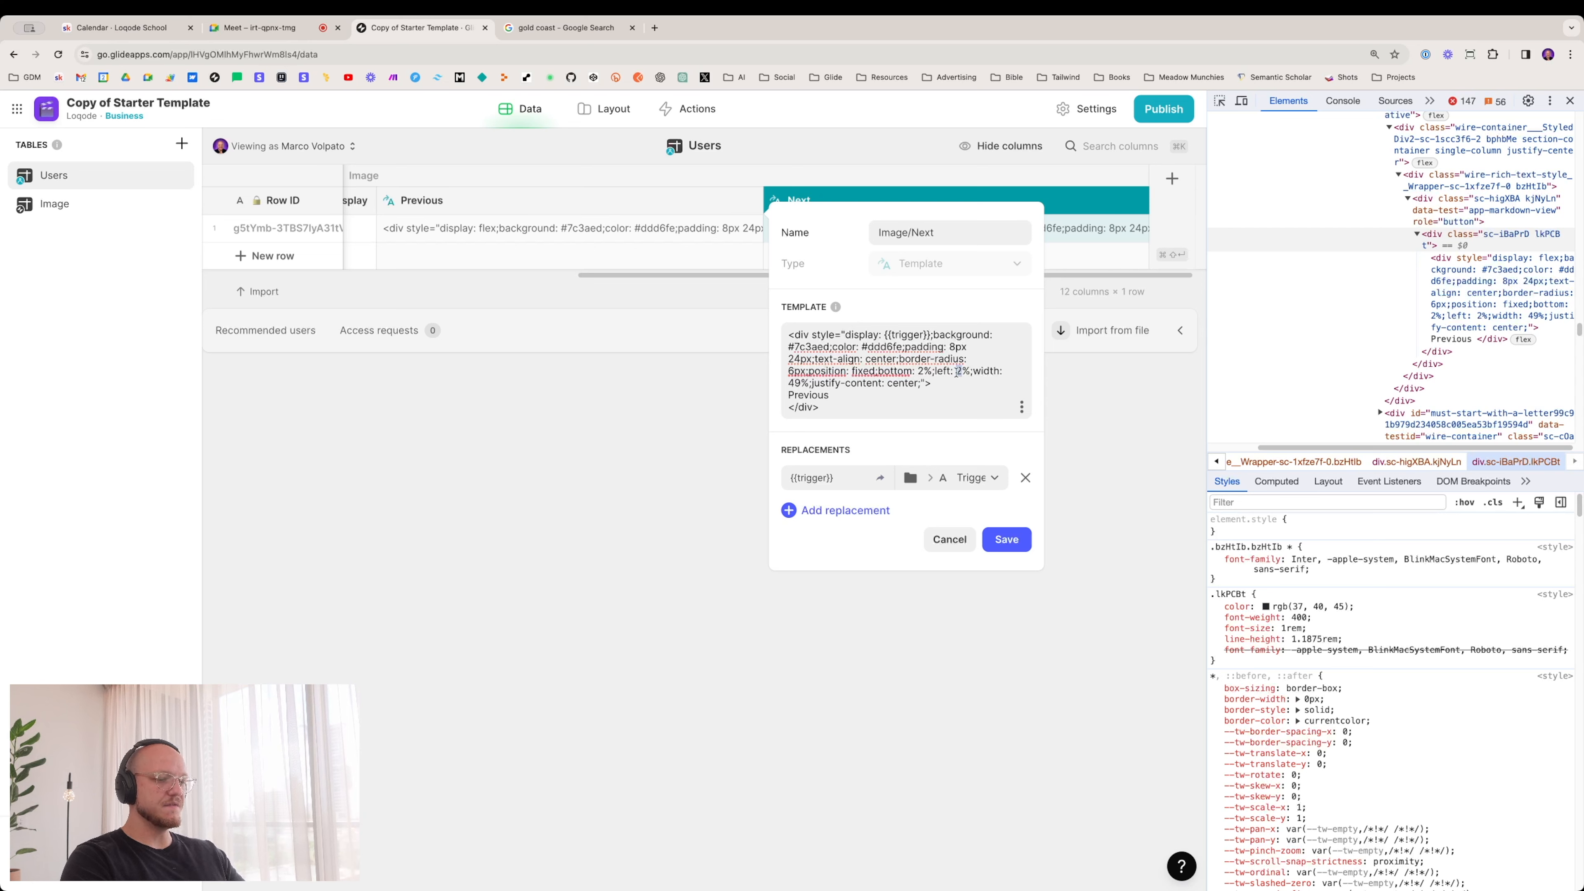
pyautogui.write('51')
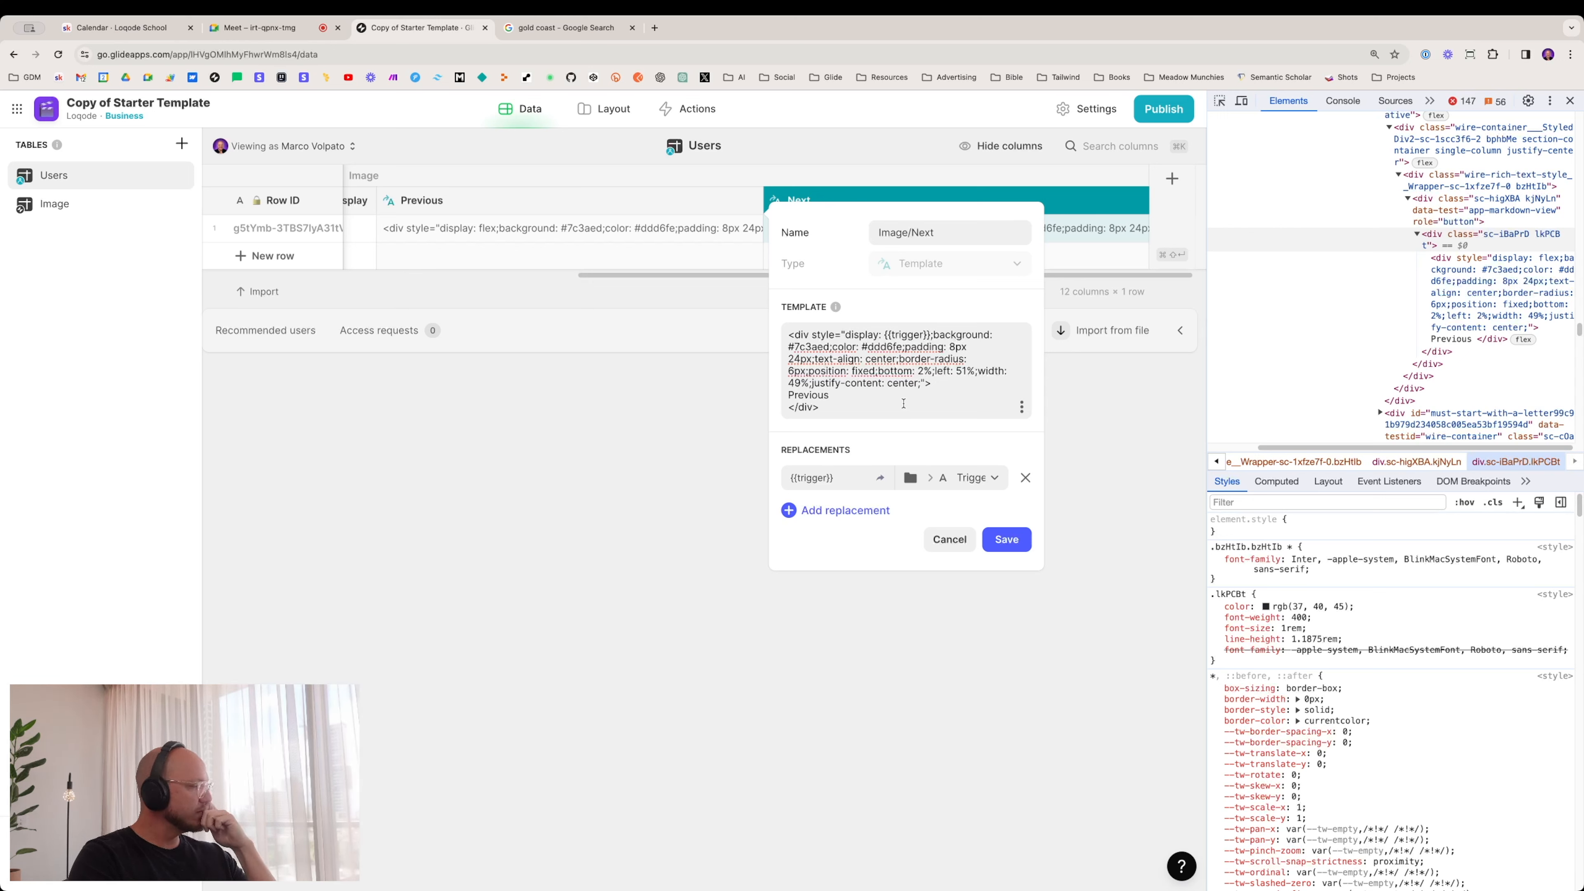
pyautogui.doubleClick(819, 396)
pyautogui.write('Nexsd')
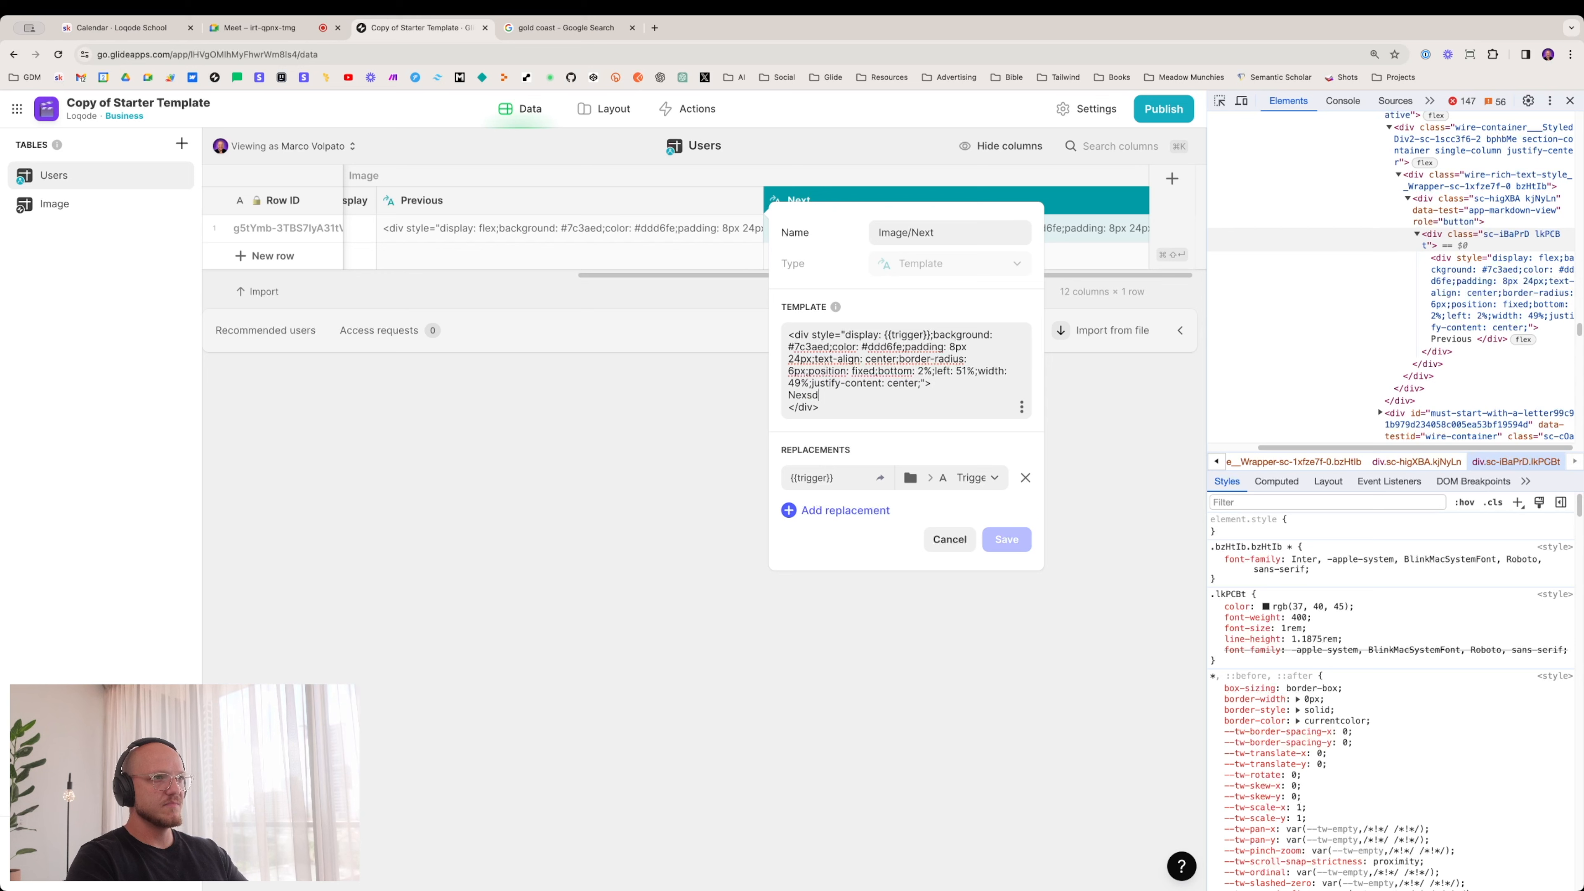
pyautogui.press('BackSpace')
pyautogui.press('BackSpace')
pyautogui.write('t')
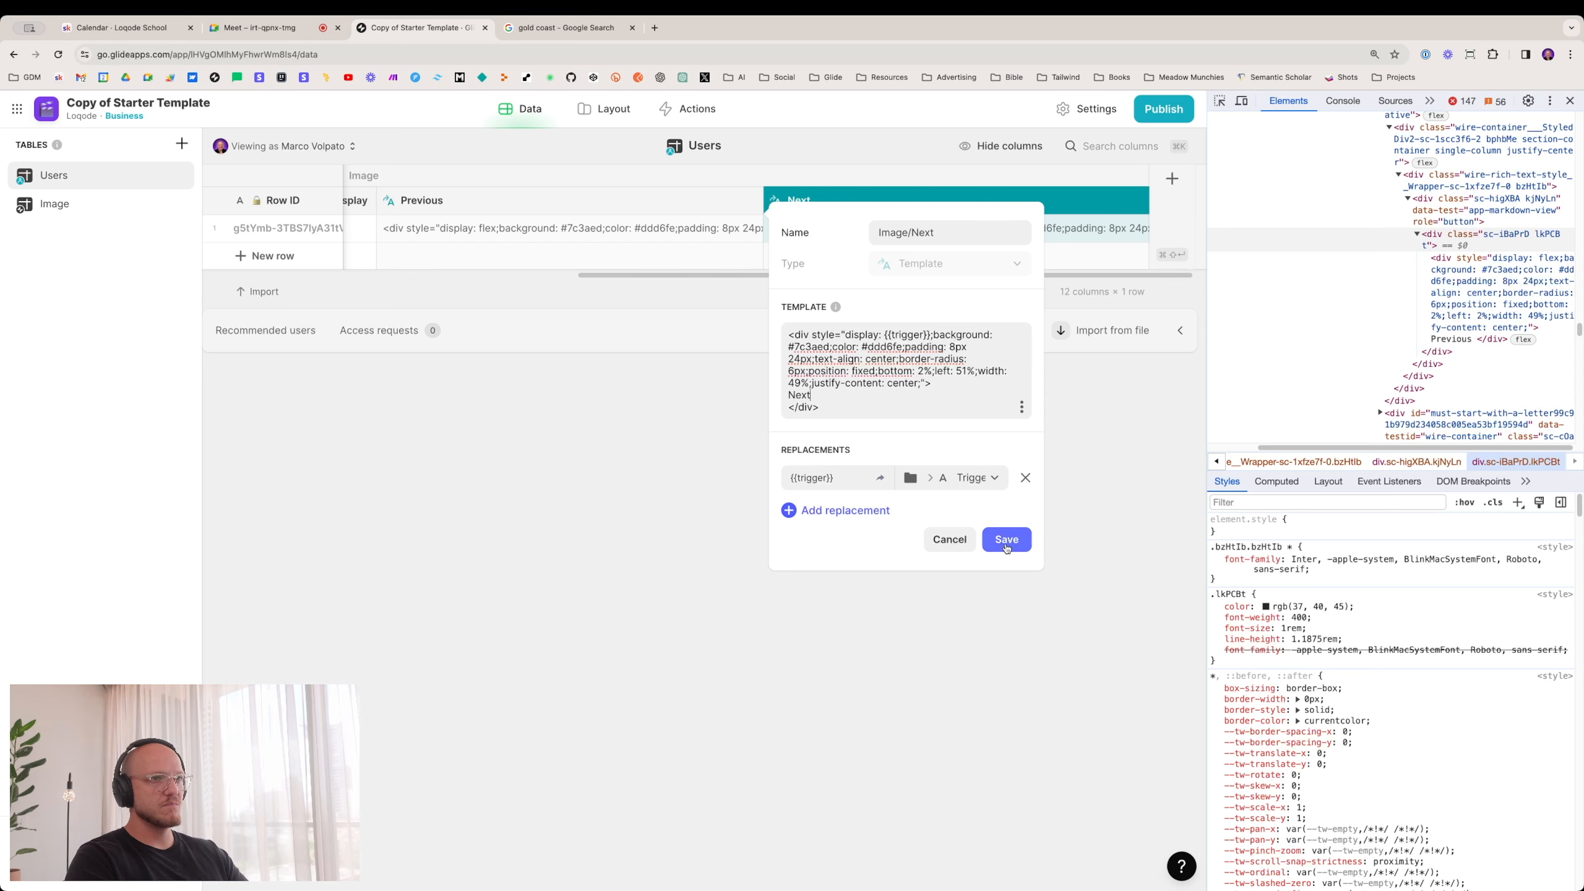
pyautogui.click(1006, 539)
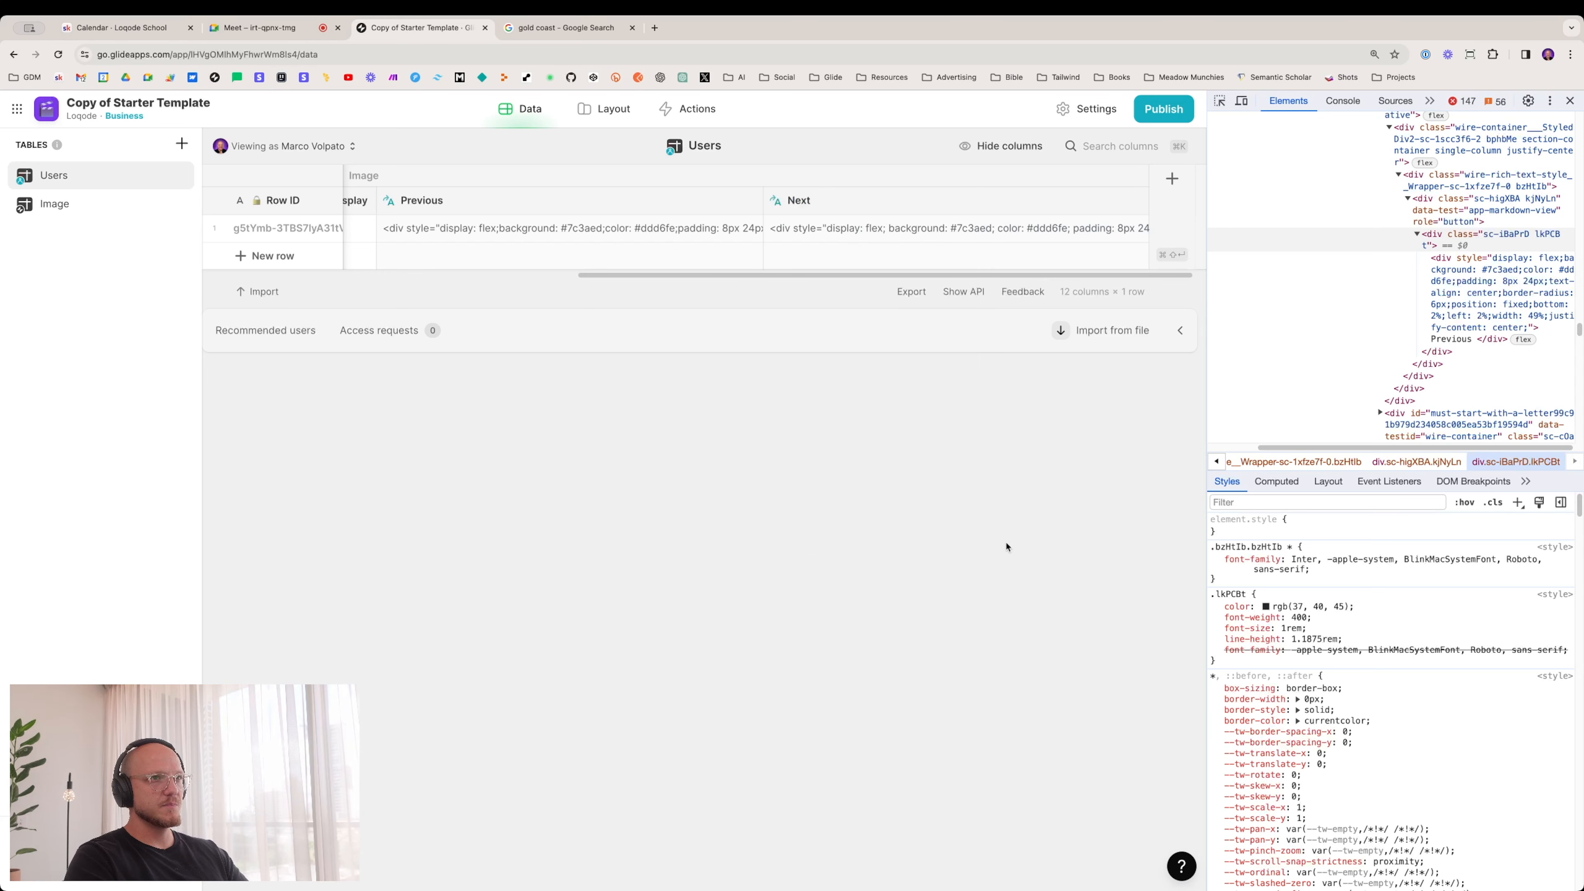
pyautogui.click(603, 112)
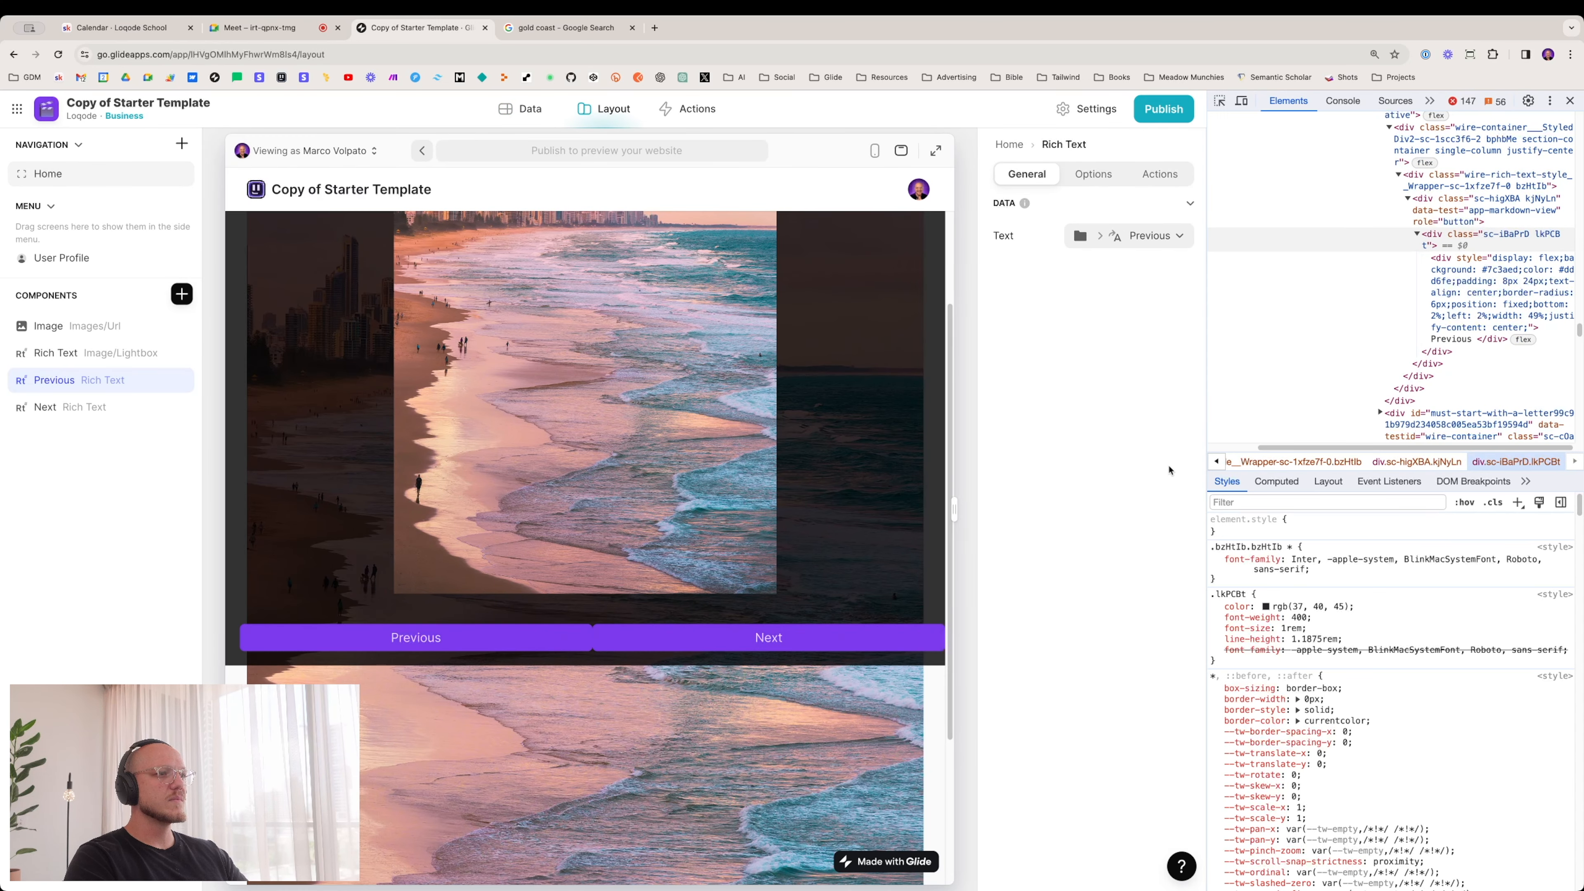
# Step: Set the Previous button div's width to 48% in its live inline styles
pyautogui.click(1482, 286)
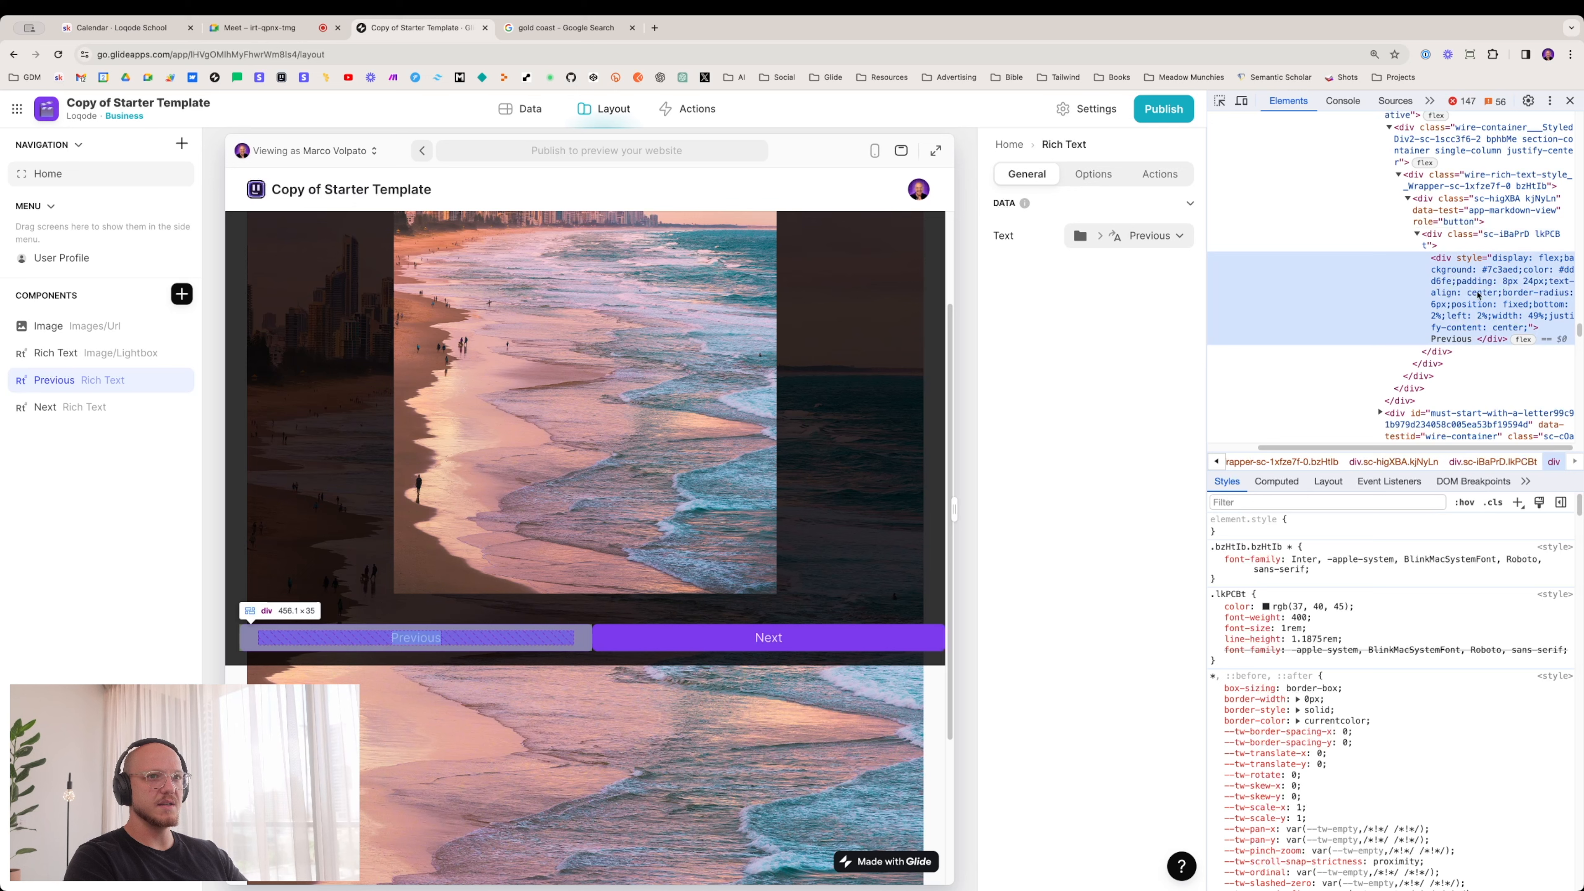
pyautogui.click(1271, 628)
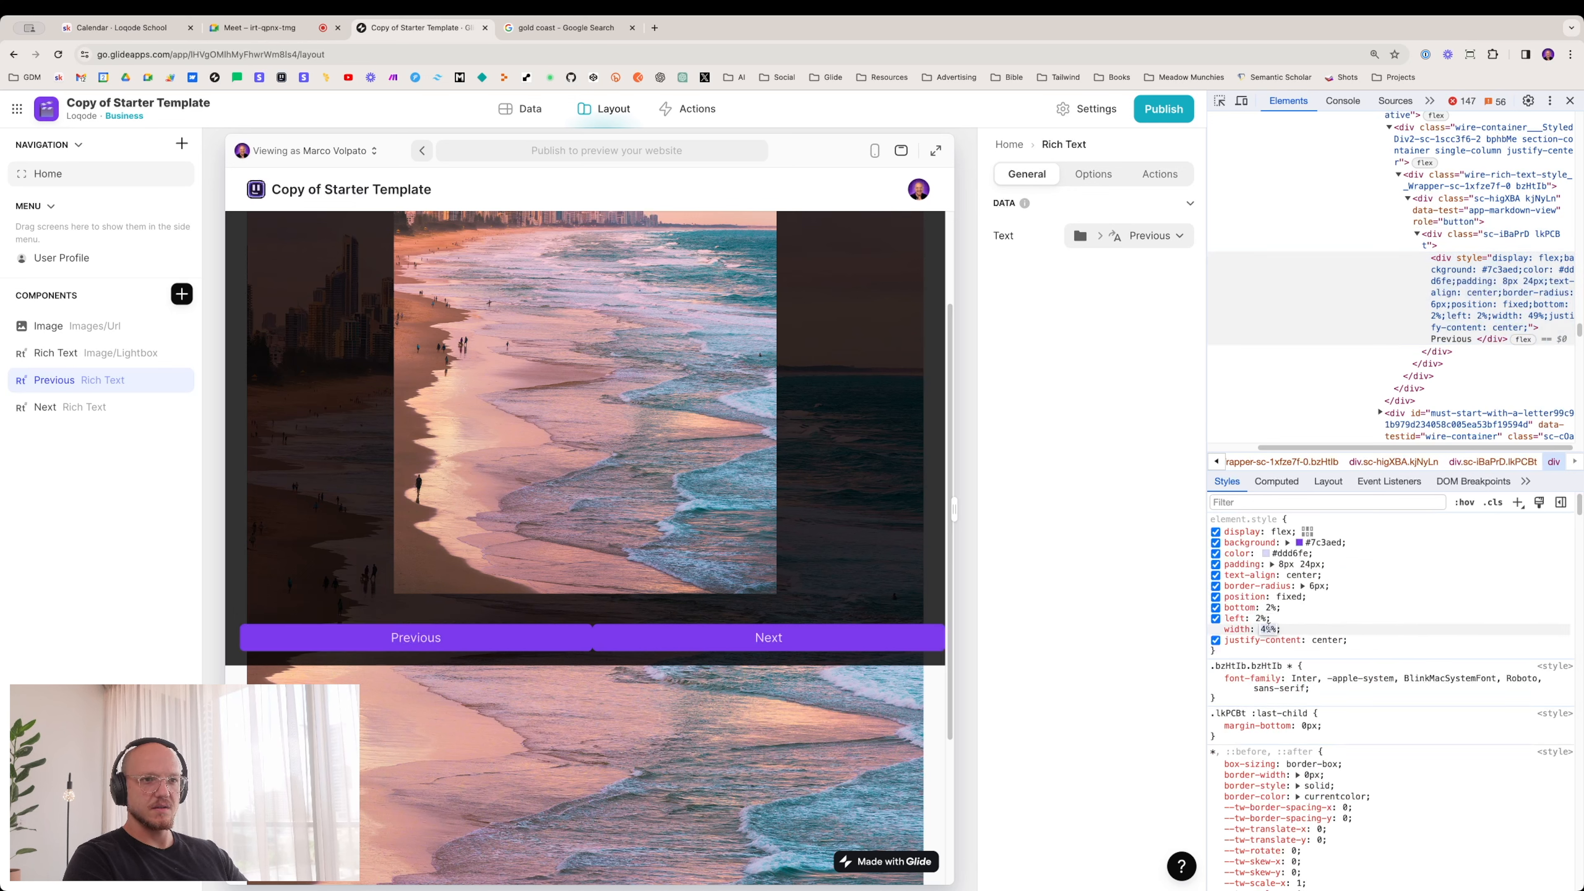
pyautogui.press('Down')
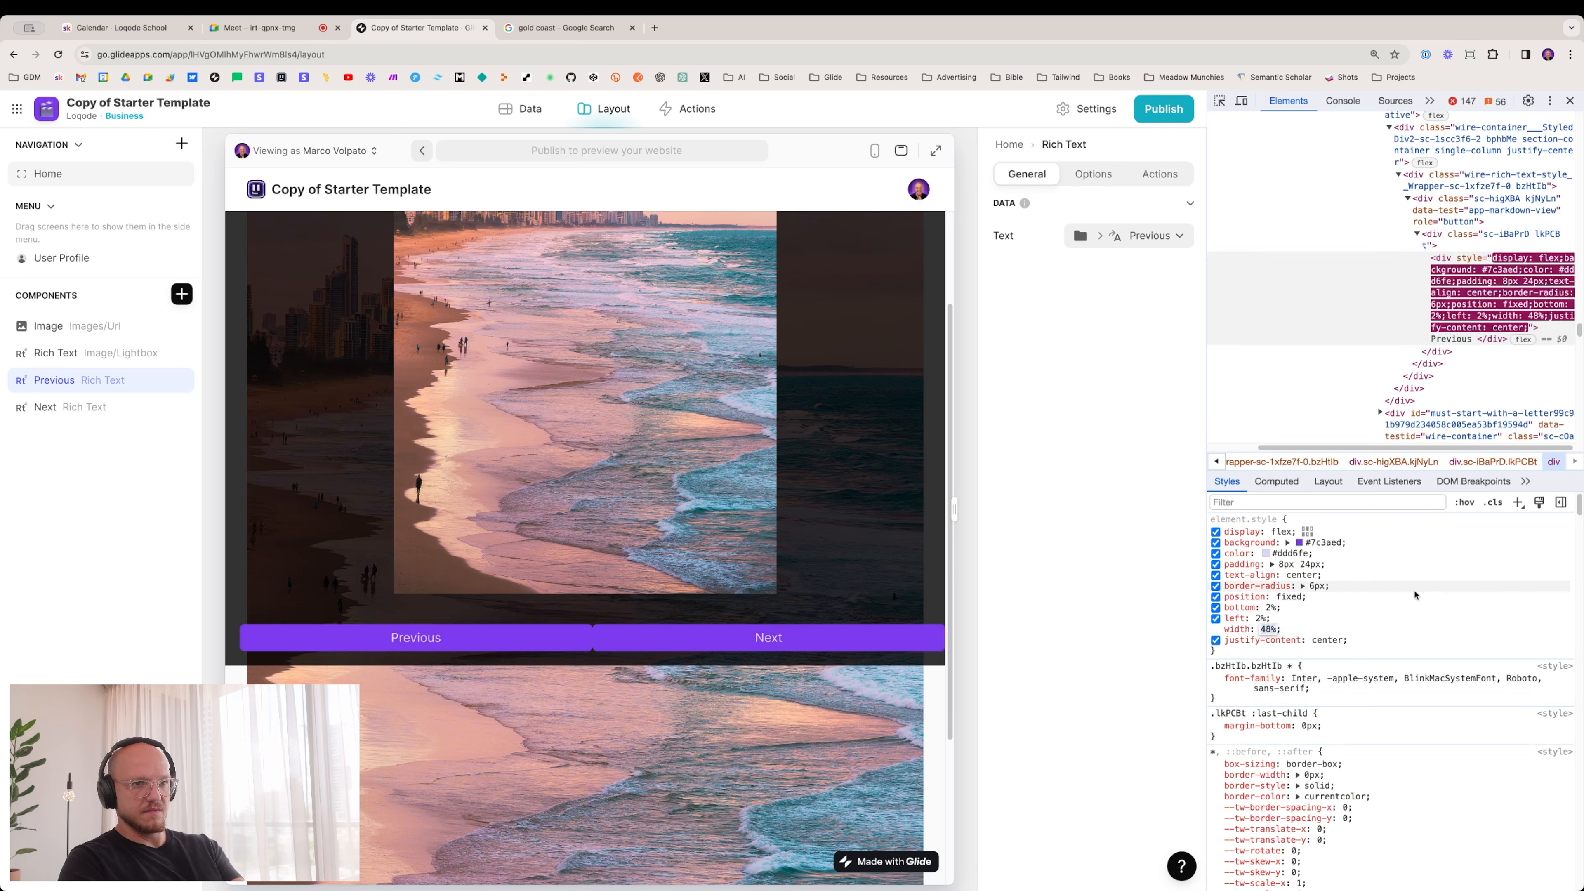
pyautogui.click(1327, 658)
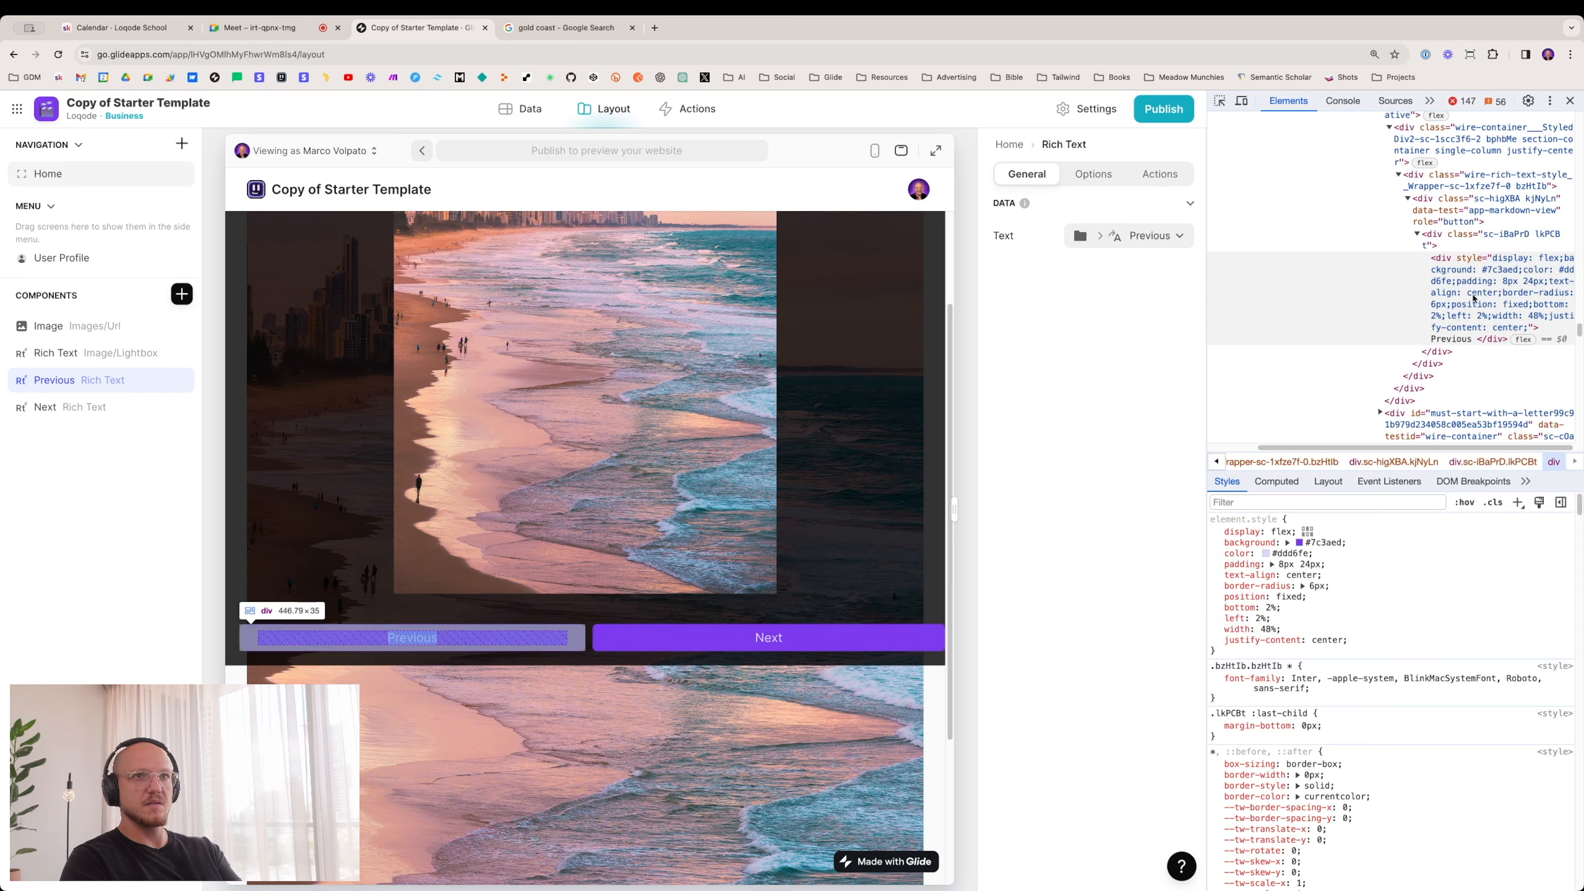
# Step: Inspect the Next button's div and set its width to 48% in the live inline styles
pyautogui.scroll(-2, 1473, 298)
pyautogui.rightClick(725, 638)
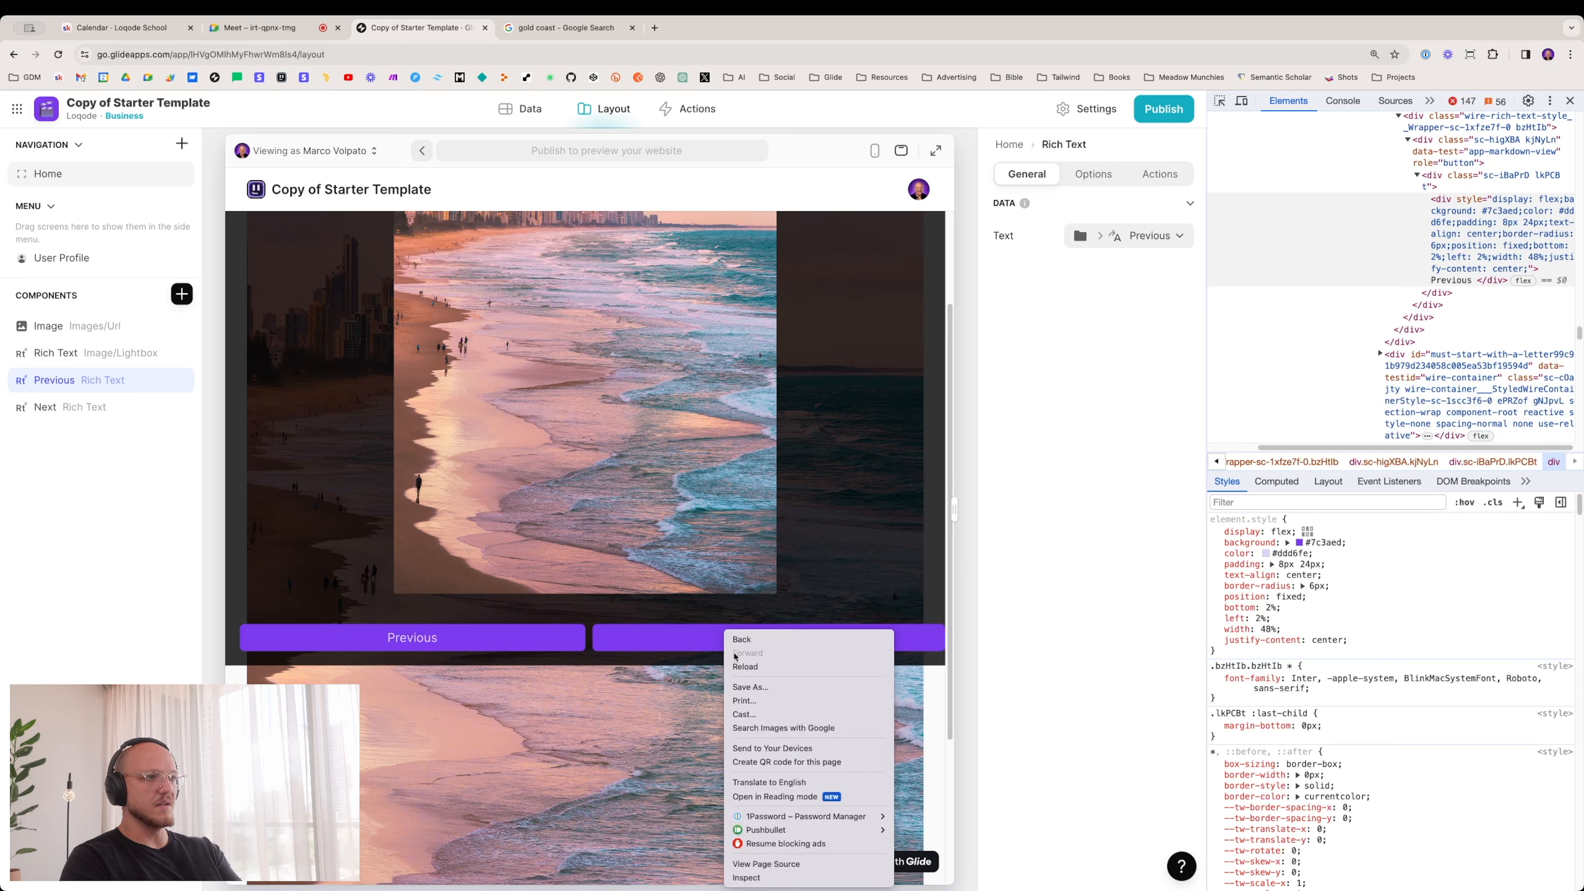
pyautogui.click(746, 878)
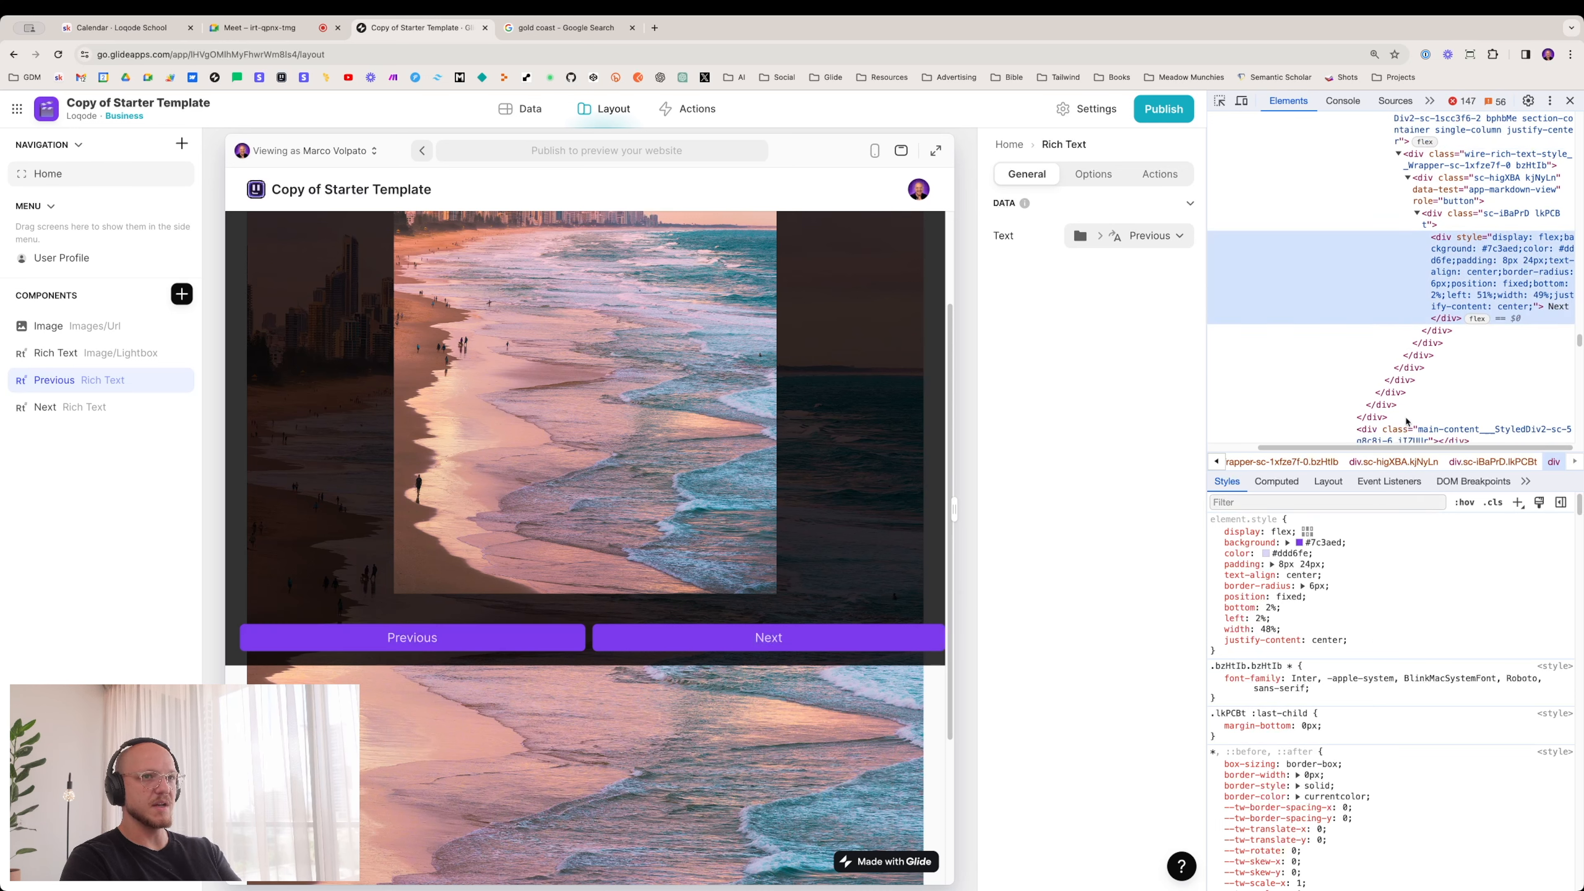
pyautogui.click(1259, 617)
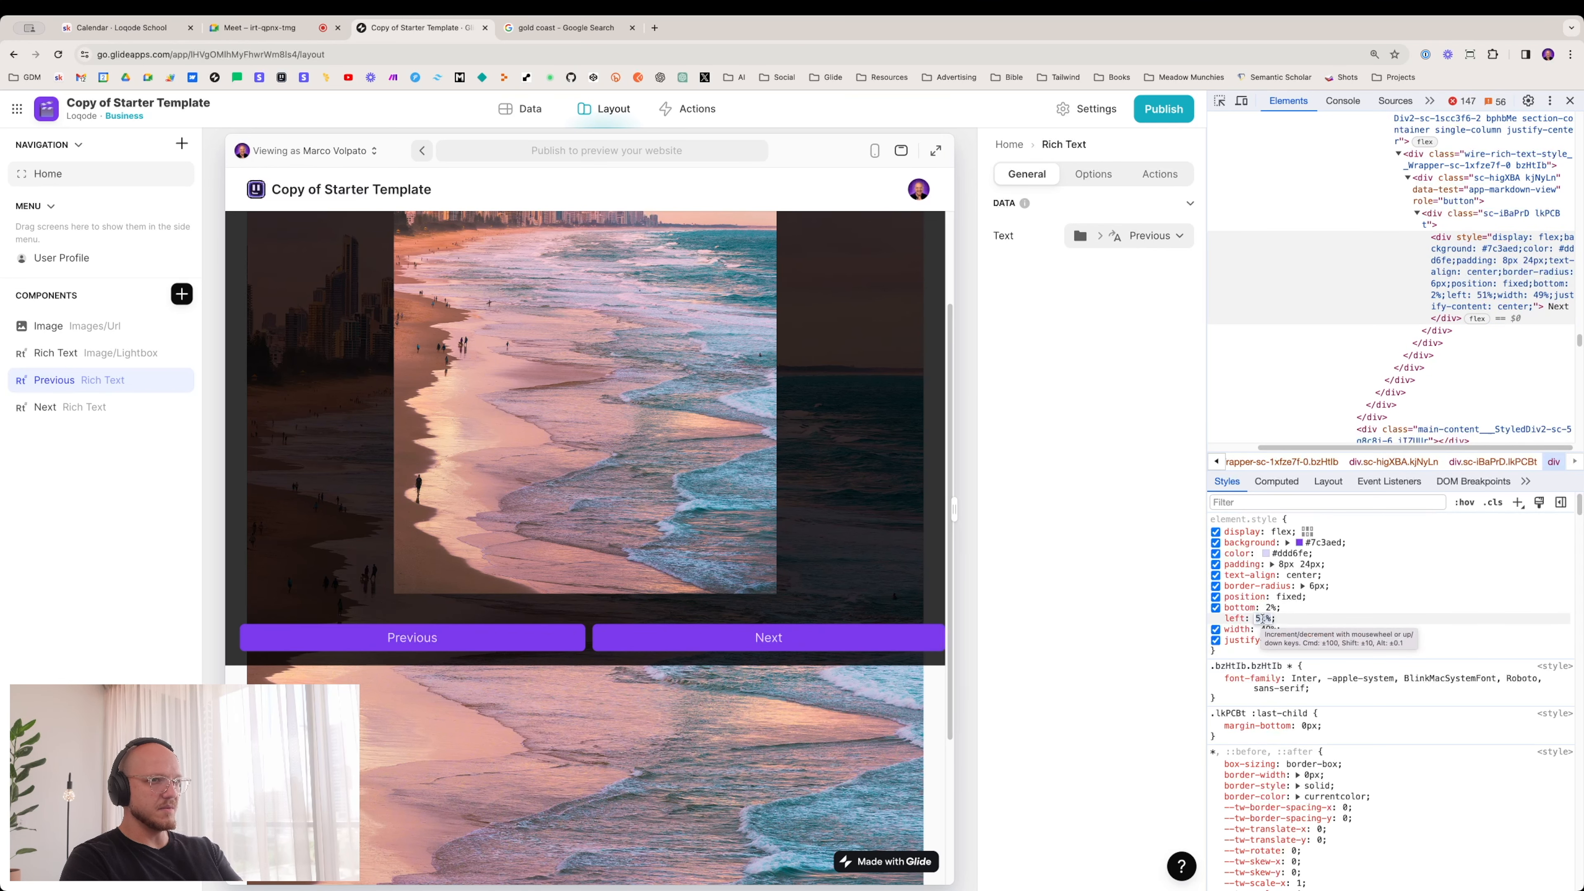
pyautogui.click(1268, 629)
pyautogui.press('Down')
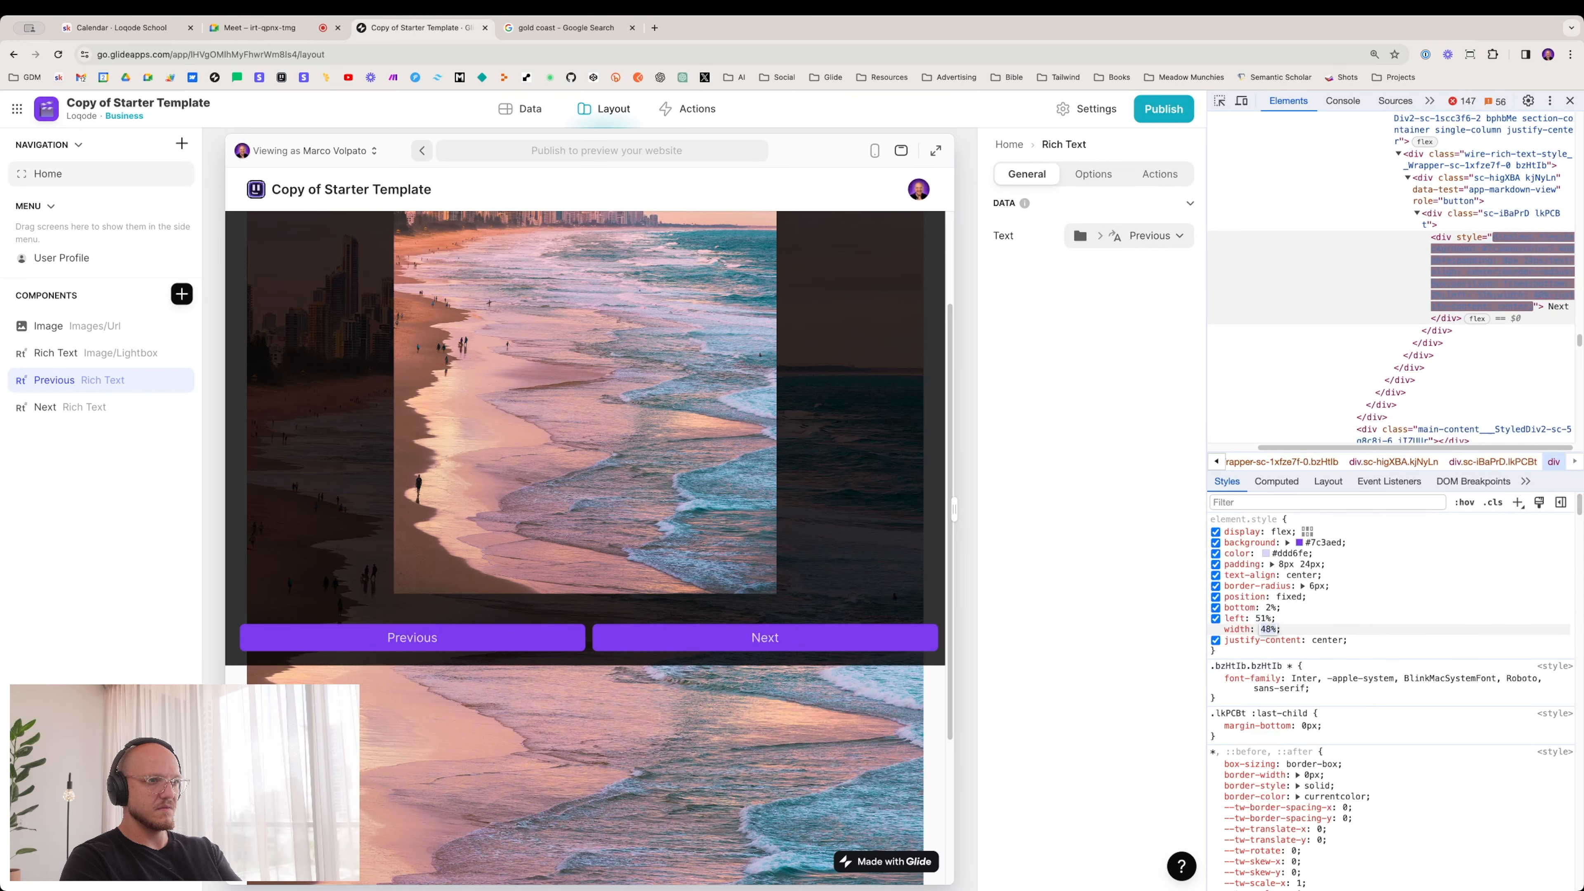
pyautogui.press('Down')
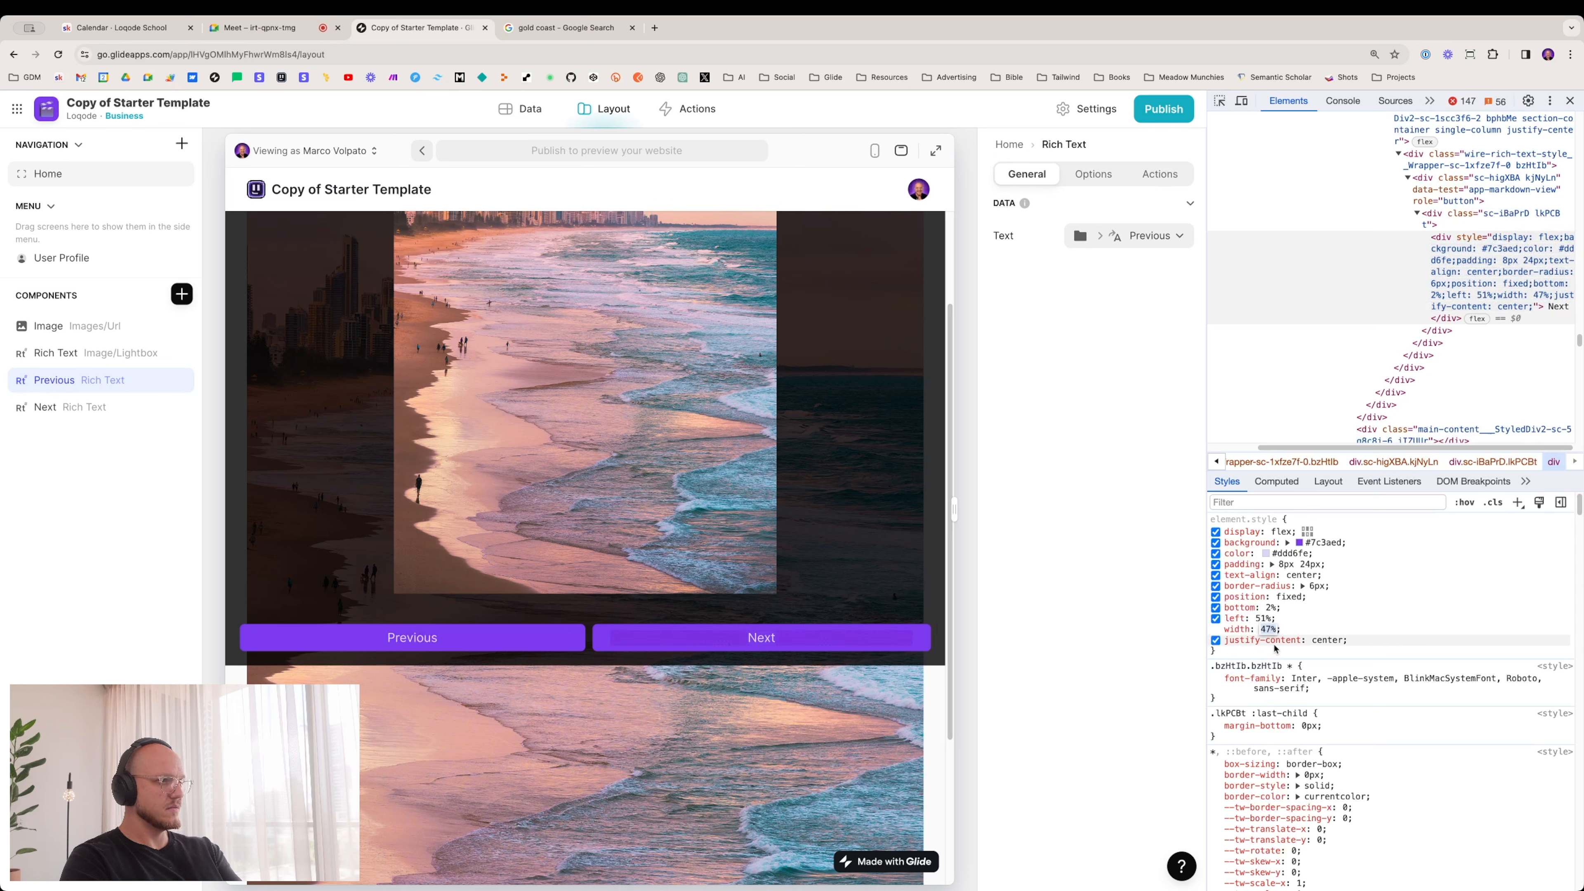
pyautogui.press('Up')
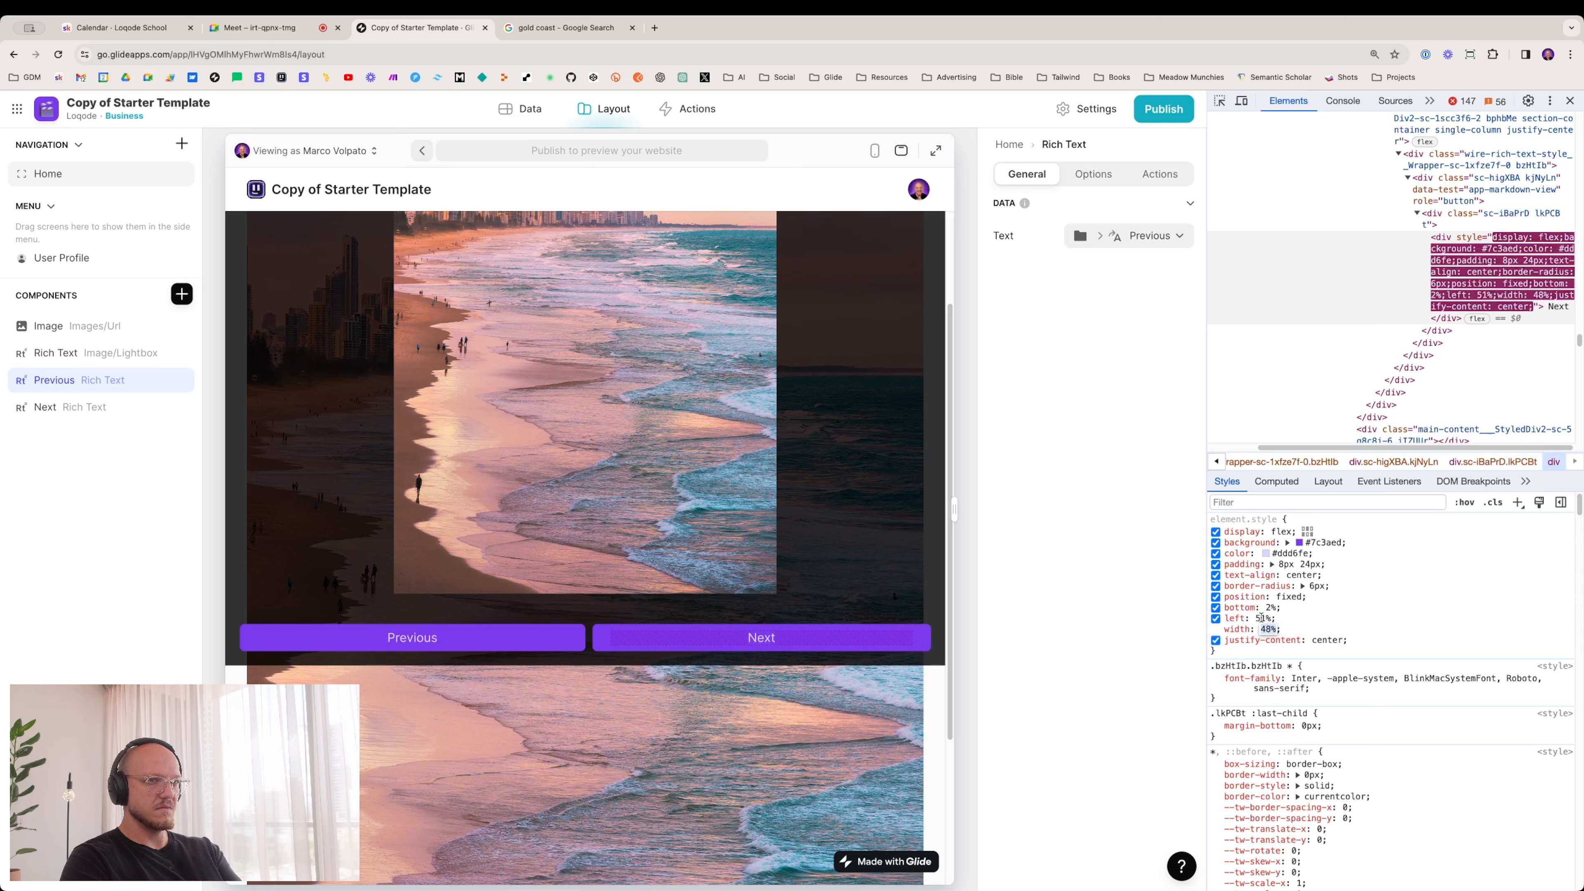
# Step: Set the Next button div's left offset to 52% and its width to 46% in the live inline styles
pyautogui.click(1262, 619)
pyautogui.press('Down')
pyautogui.press('Up')
pyautogui.press('Up')
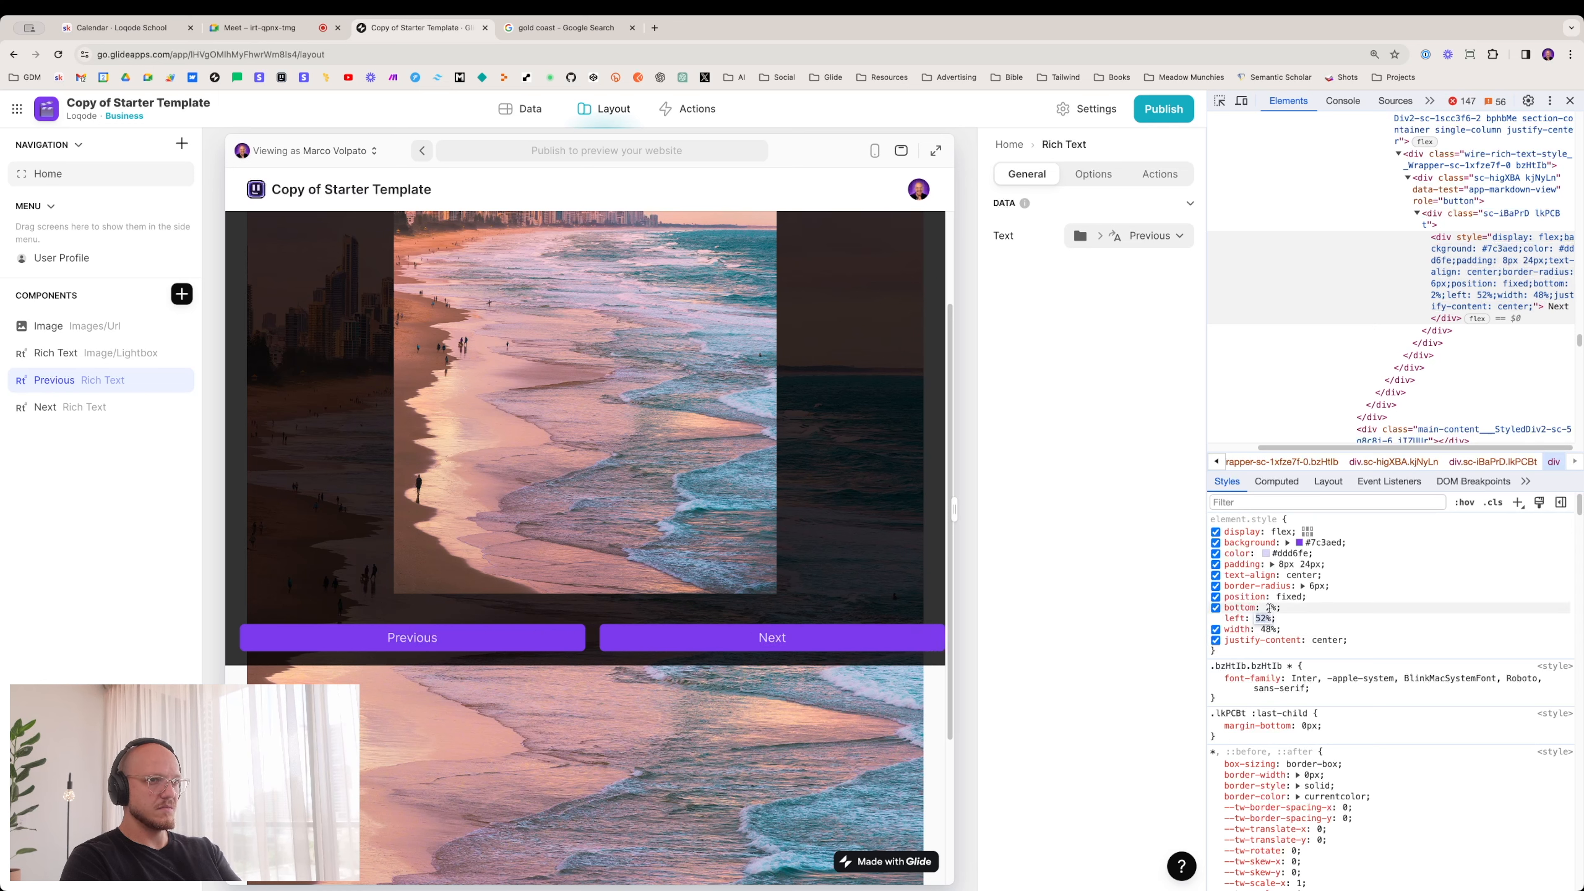
pyautogui.click(1269, 629)
pyautogui.press('Down')
pyautogui.press('Down')
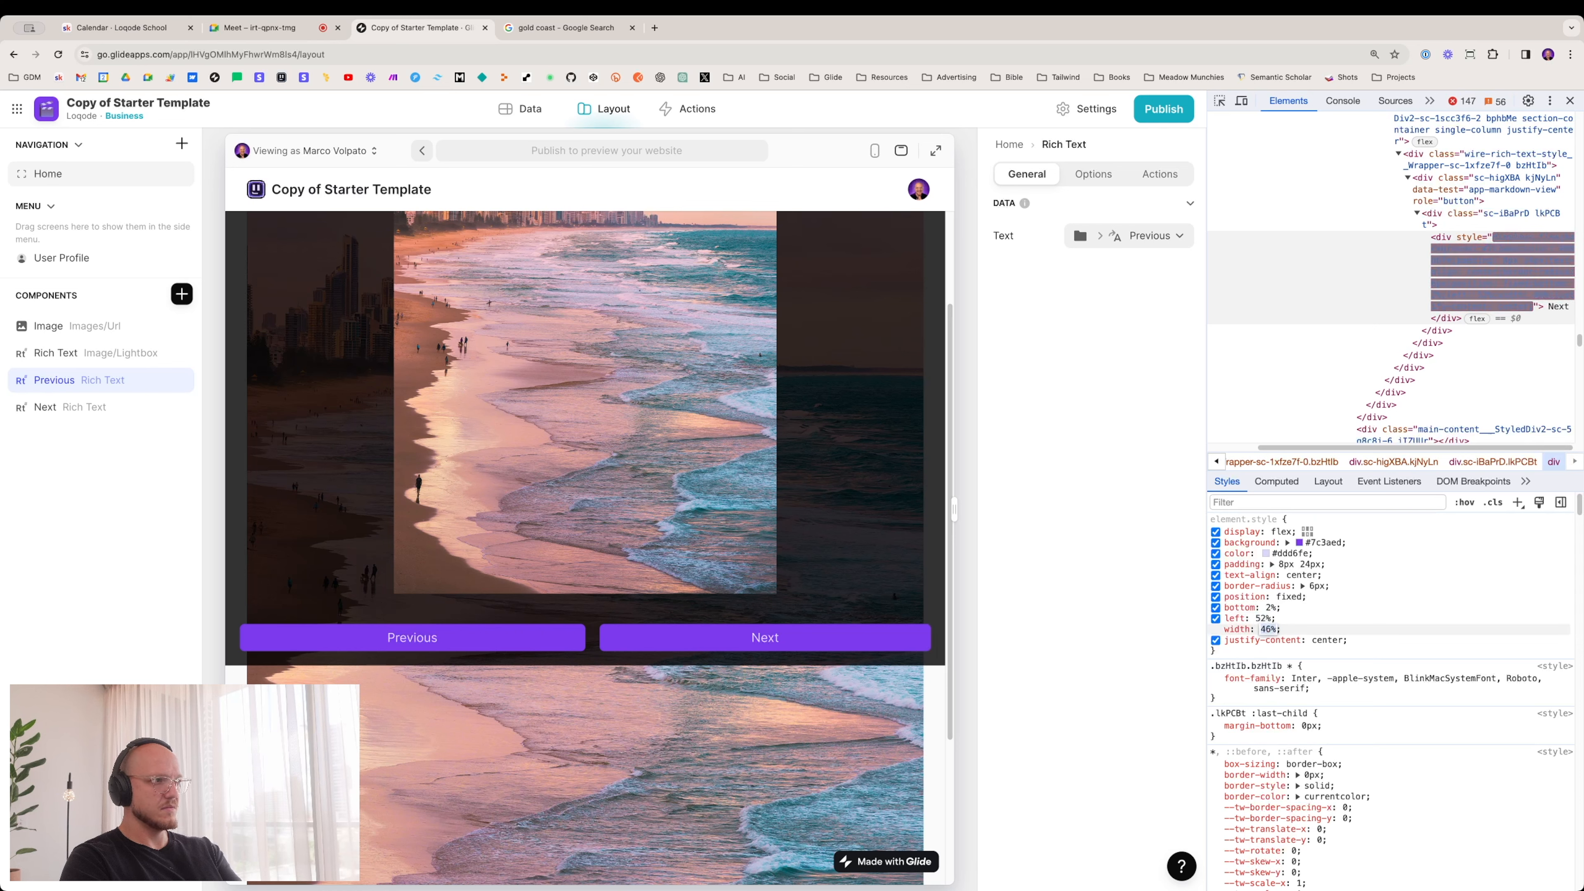
pyautogui.press('Return')
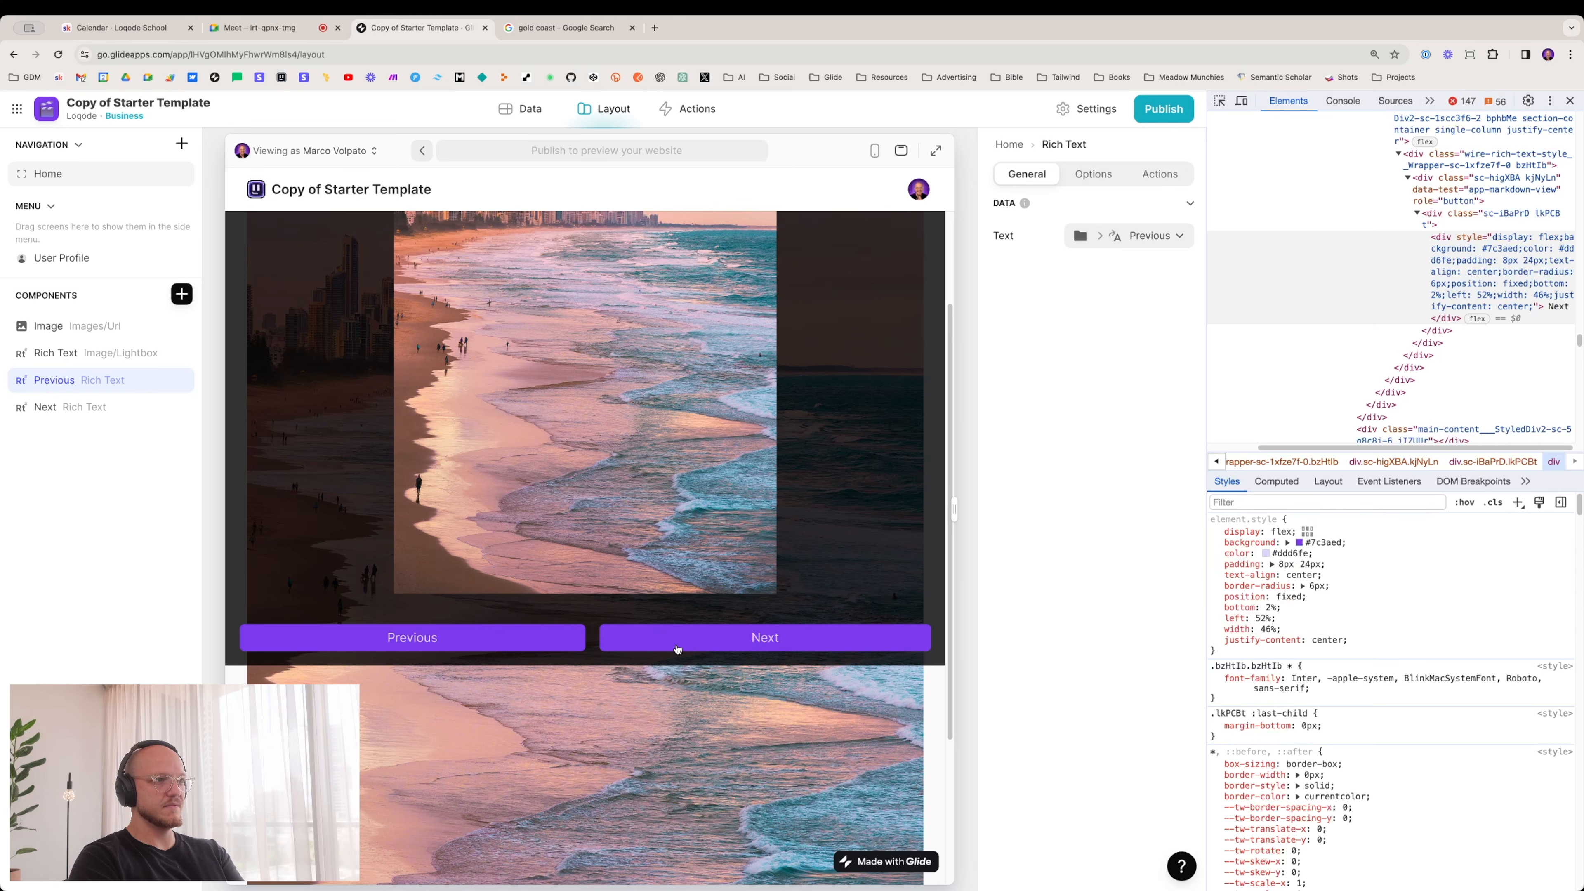
# Step: Copy the restyled Next div element and replace the Image/Next column's template in the Users table with it
pyautogui.rightClick(1481, 254)
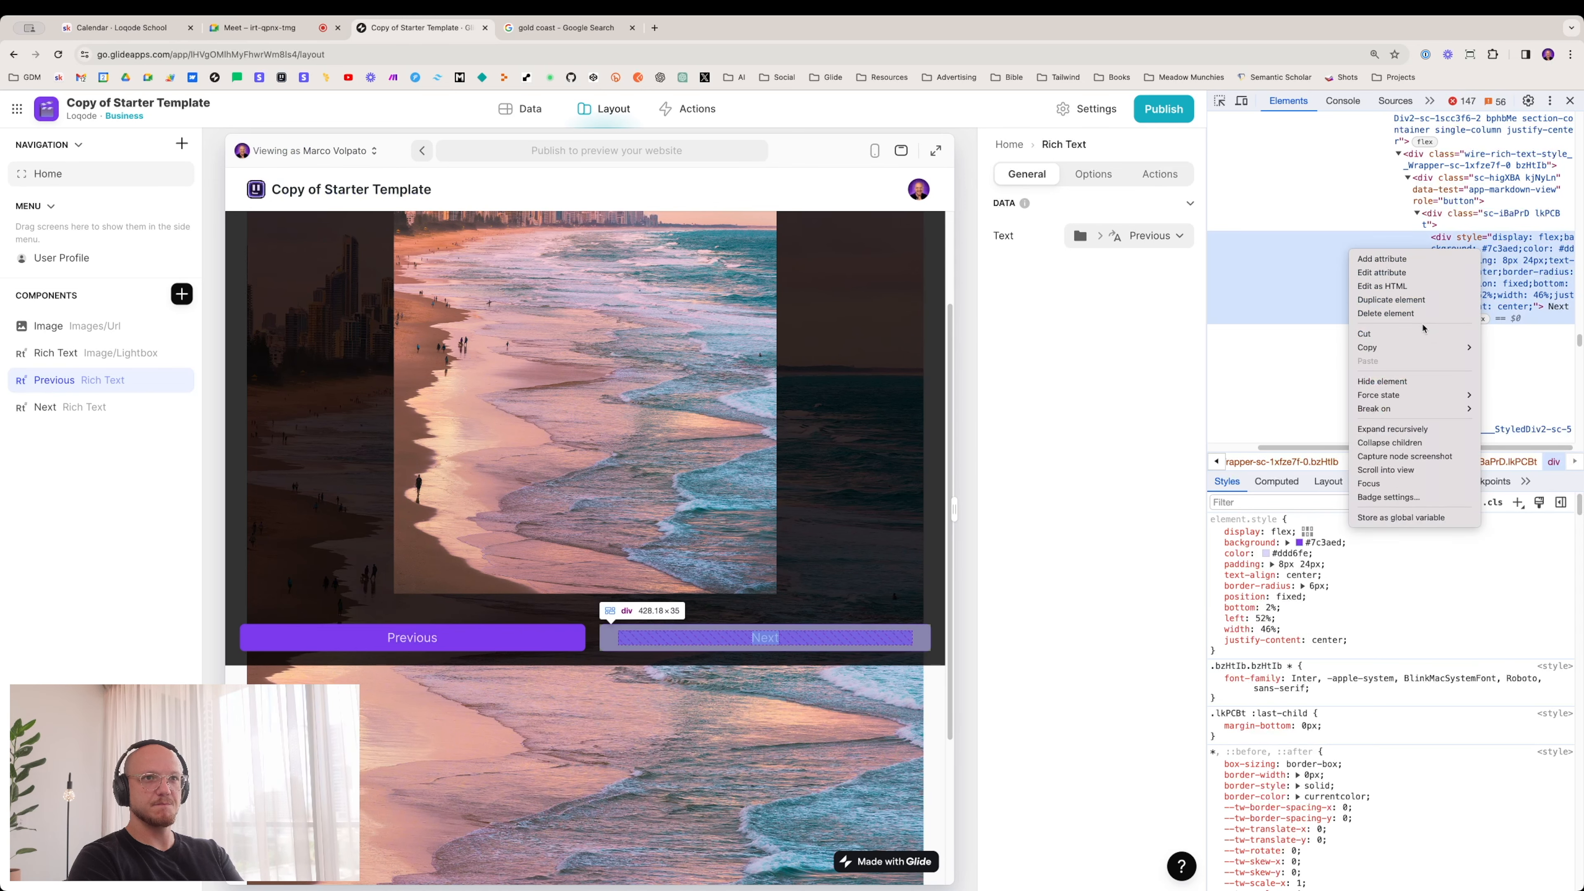
pyautogui.moveTo(1453, 348)
pyautogui.click(1506, 348)
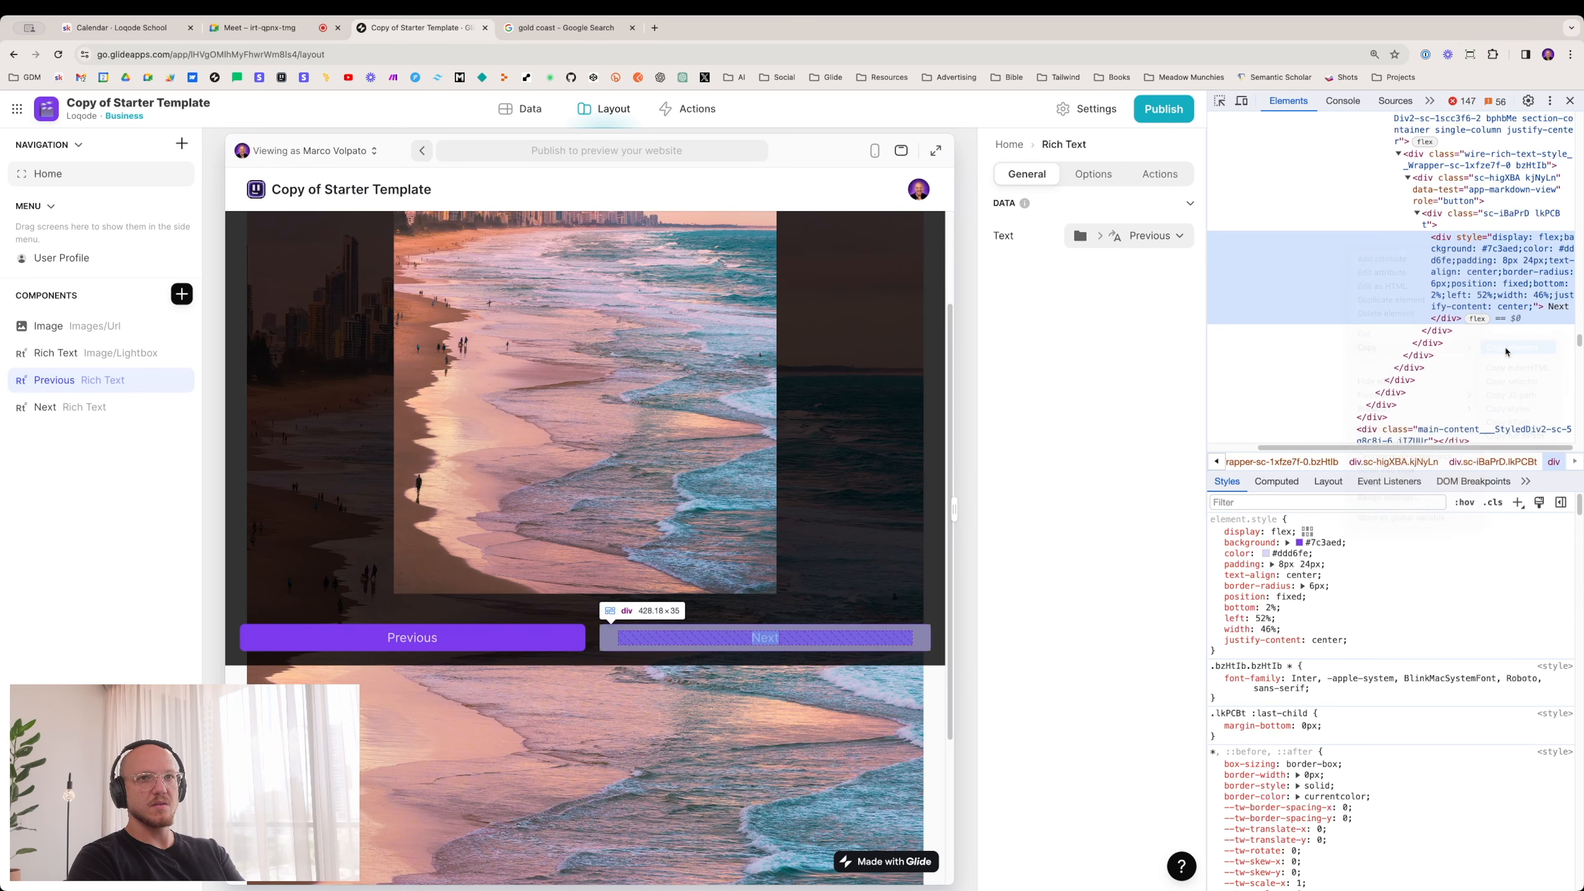
pyautogui.click(529, 108)
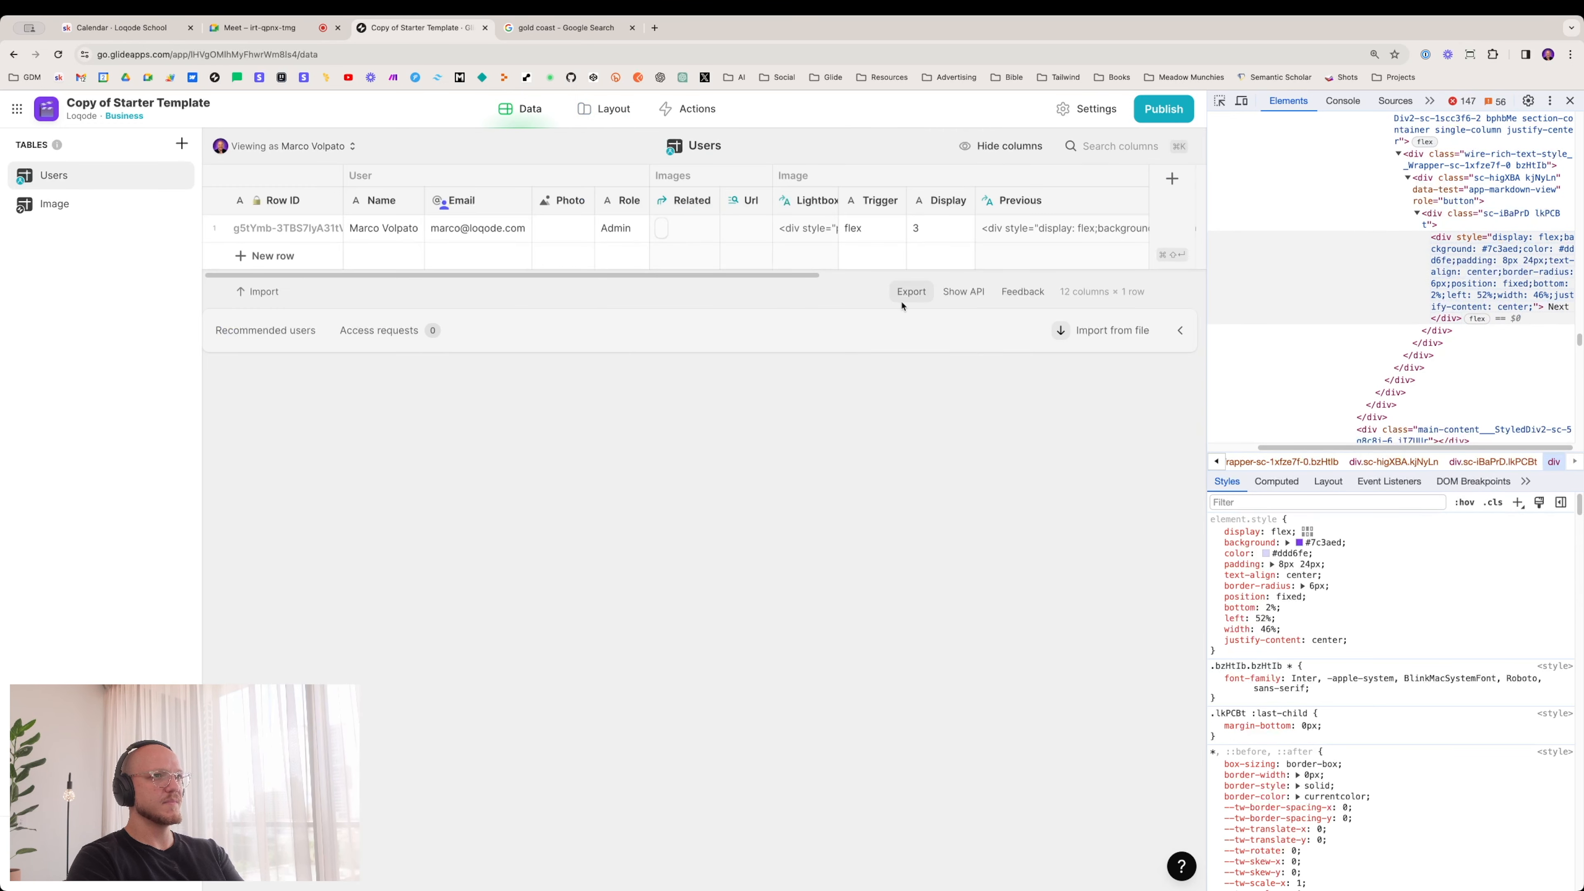
pyautogui.hscroll(5, 1034, 203)
pyautogui.doubleClick(1029, 201)
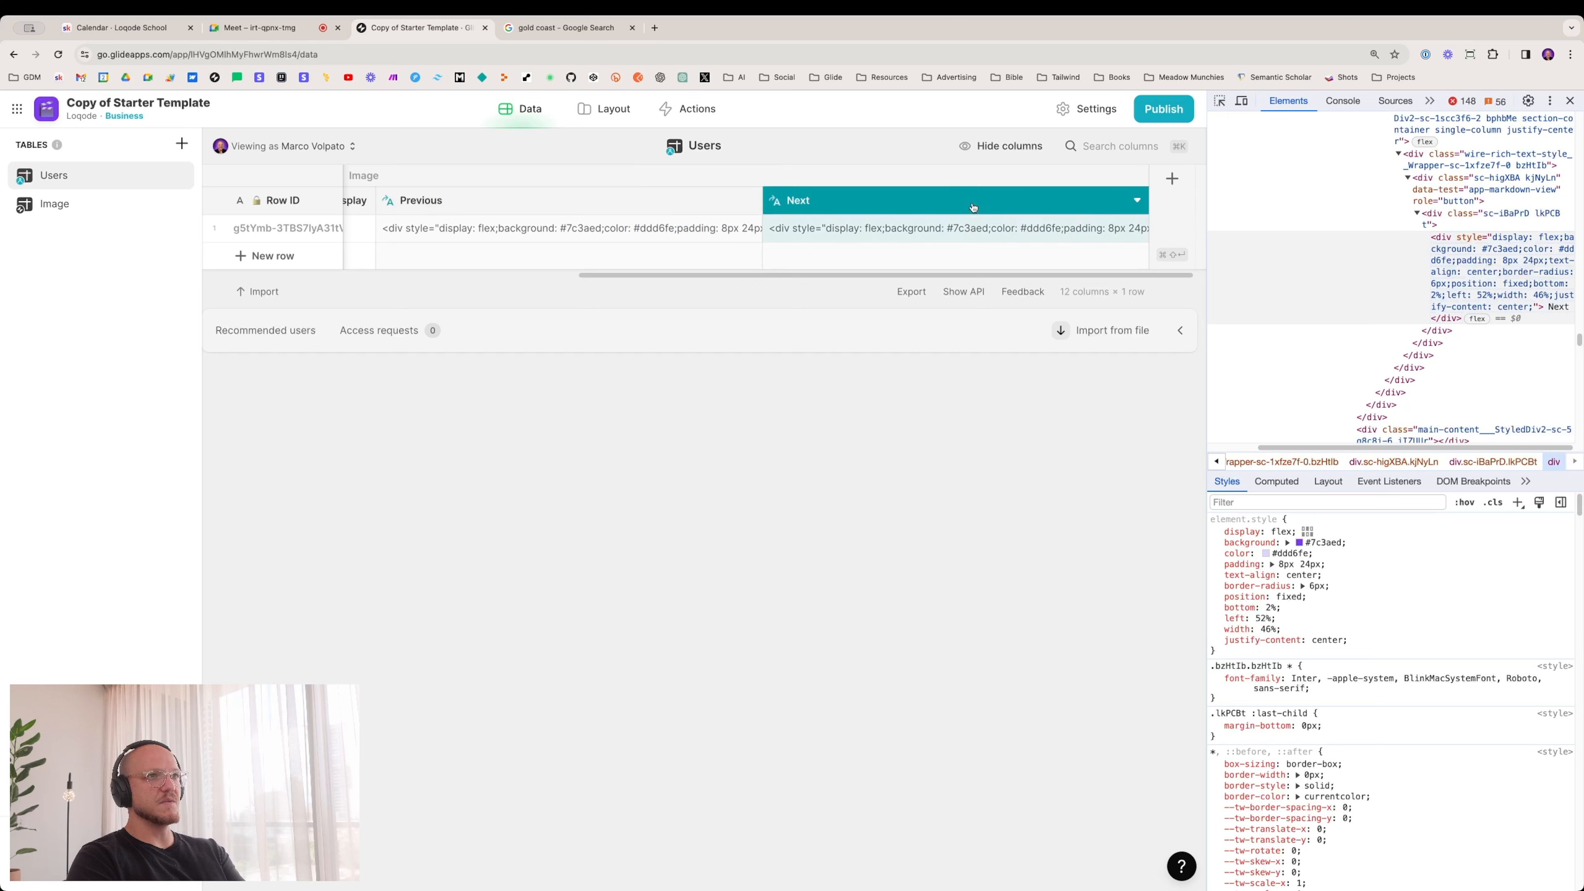
pyautogui.click(862, 394)
pyautogui.hotkey('ctrl', 'a')
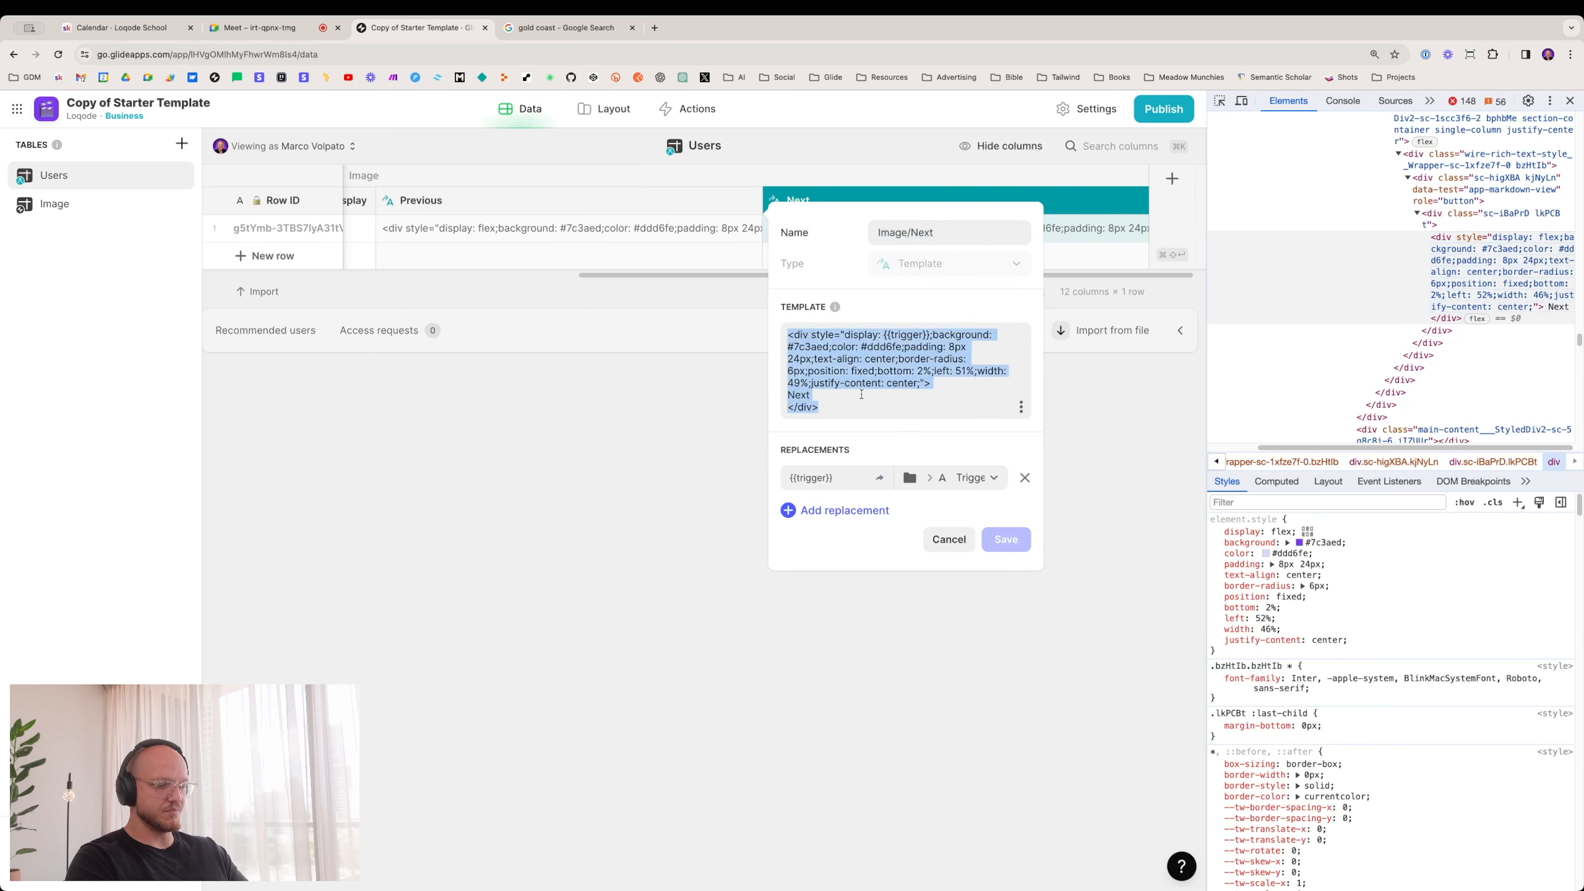
pyautogui.hotkey('ctrl', 'v')
# Step: Replace the display value flex with {{trigger}}; in the Image/Next template and save the column
pyautogui.doubleClick(888, 334)
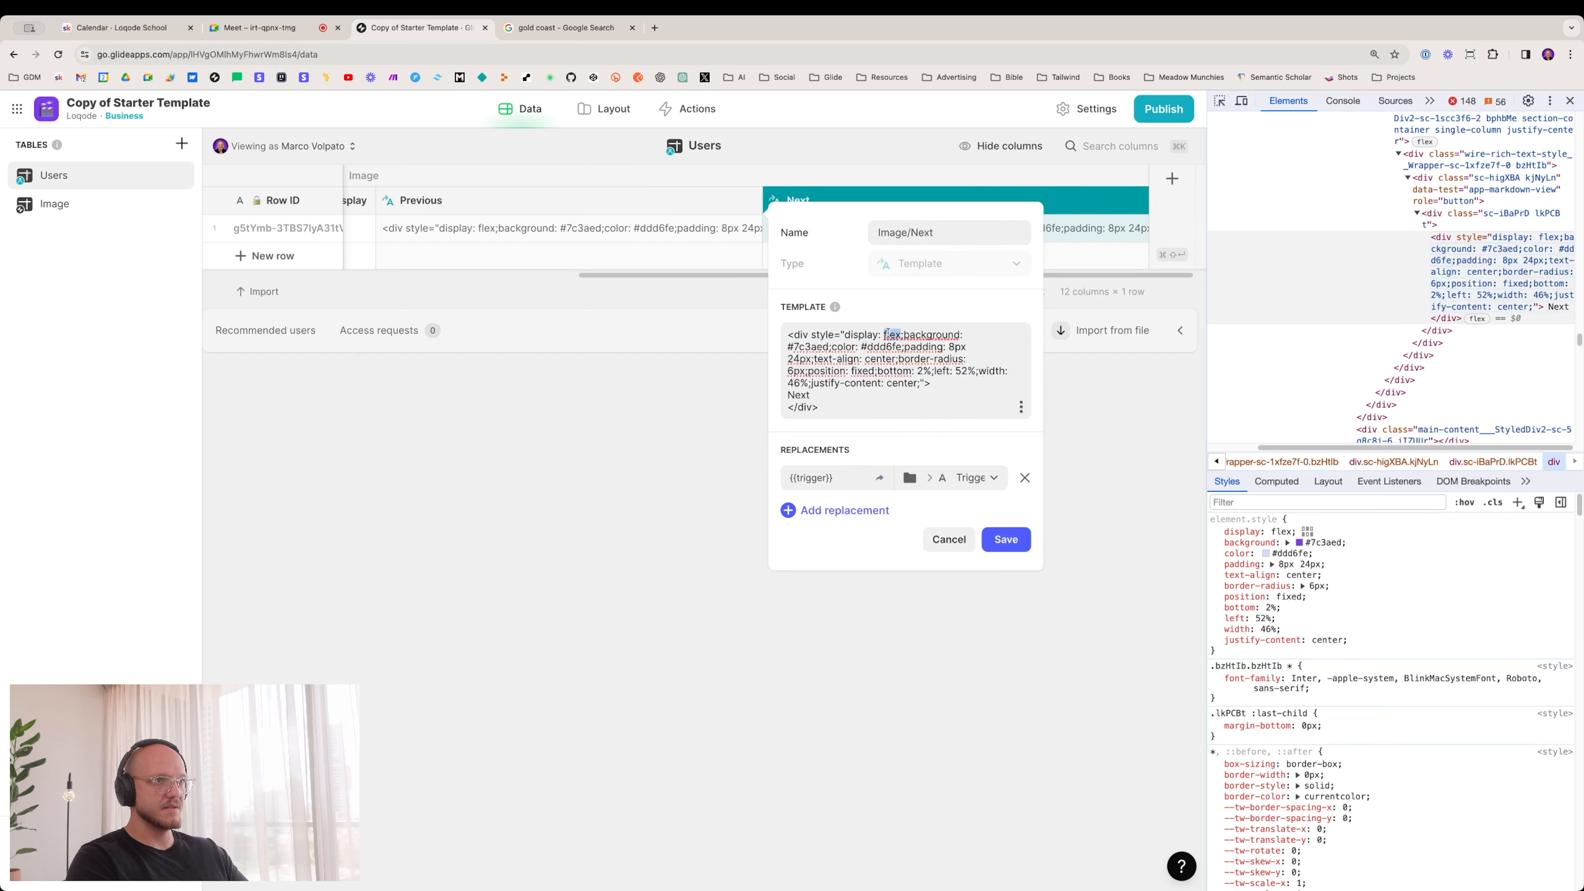
pyautogui.write('{{tigger')
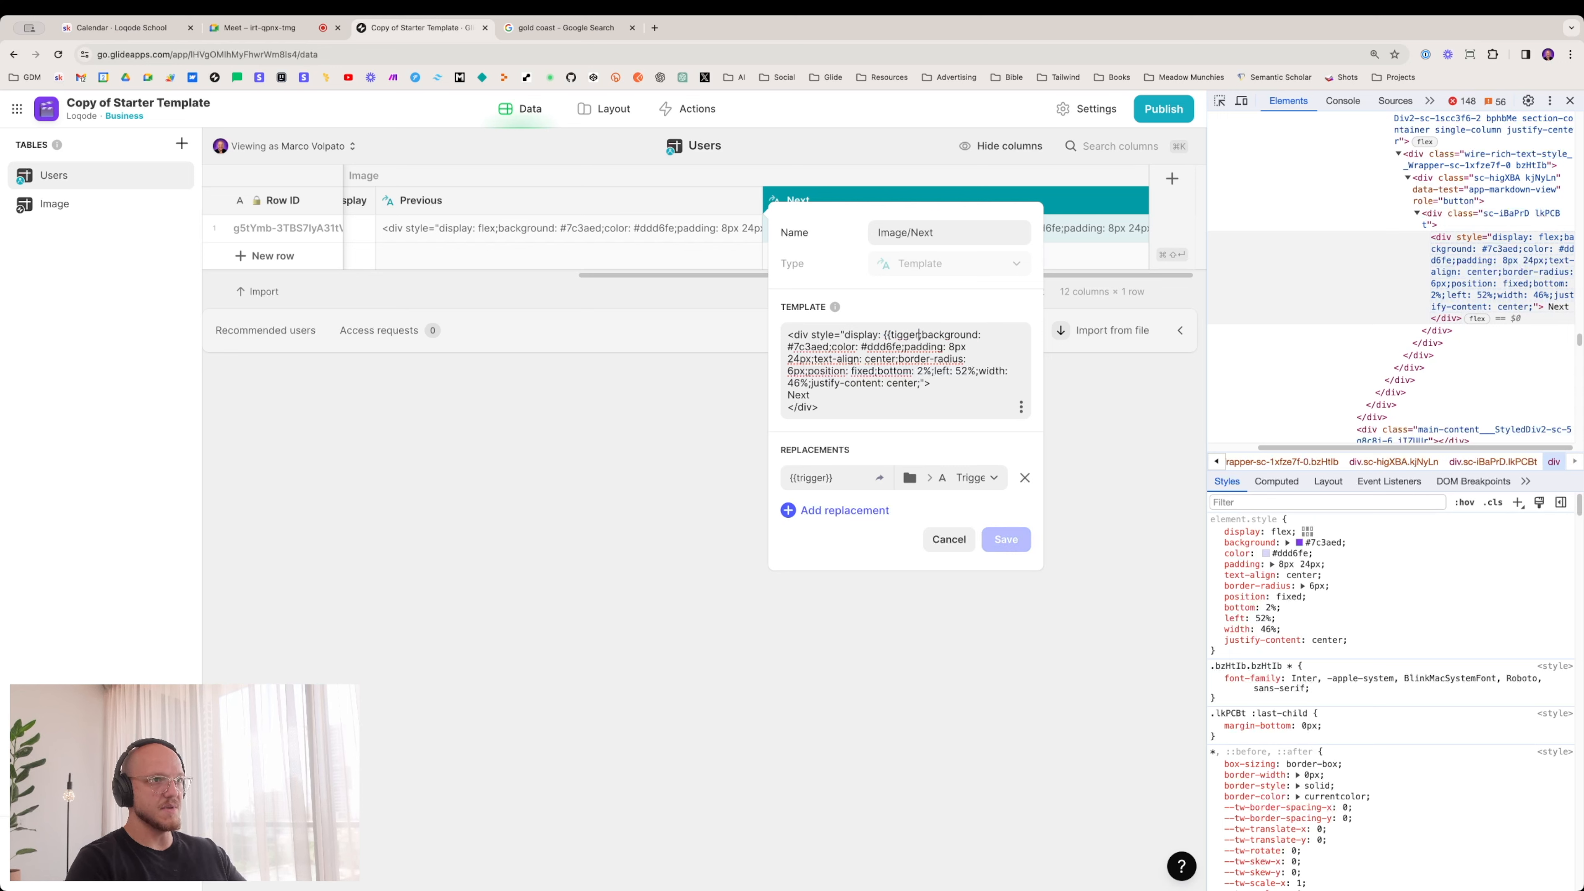
pyautogui.press('BackSpace')
pyautogui.press('BackSpace')
pyautogui.press('BackSpace')
pyautogui.press('BackSpace')
pyautogui.write('rigger')
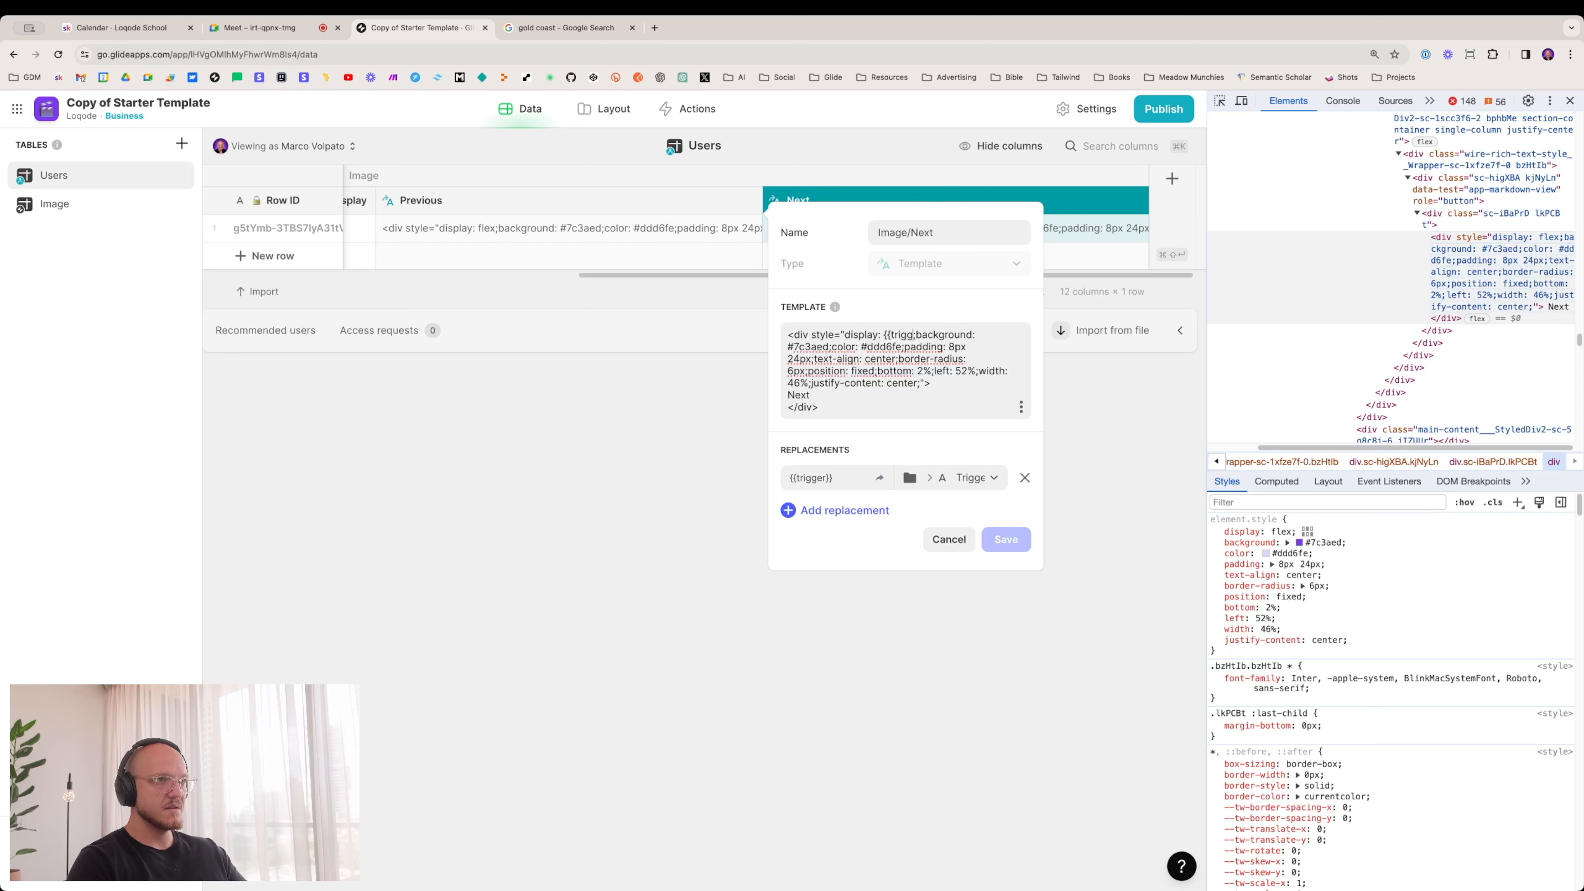
pyautogui.write('}}')
pyautogui.press('Right')
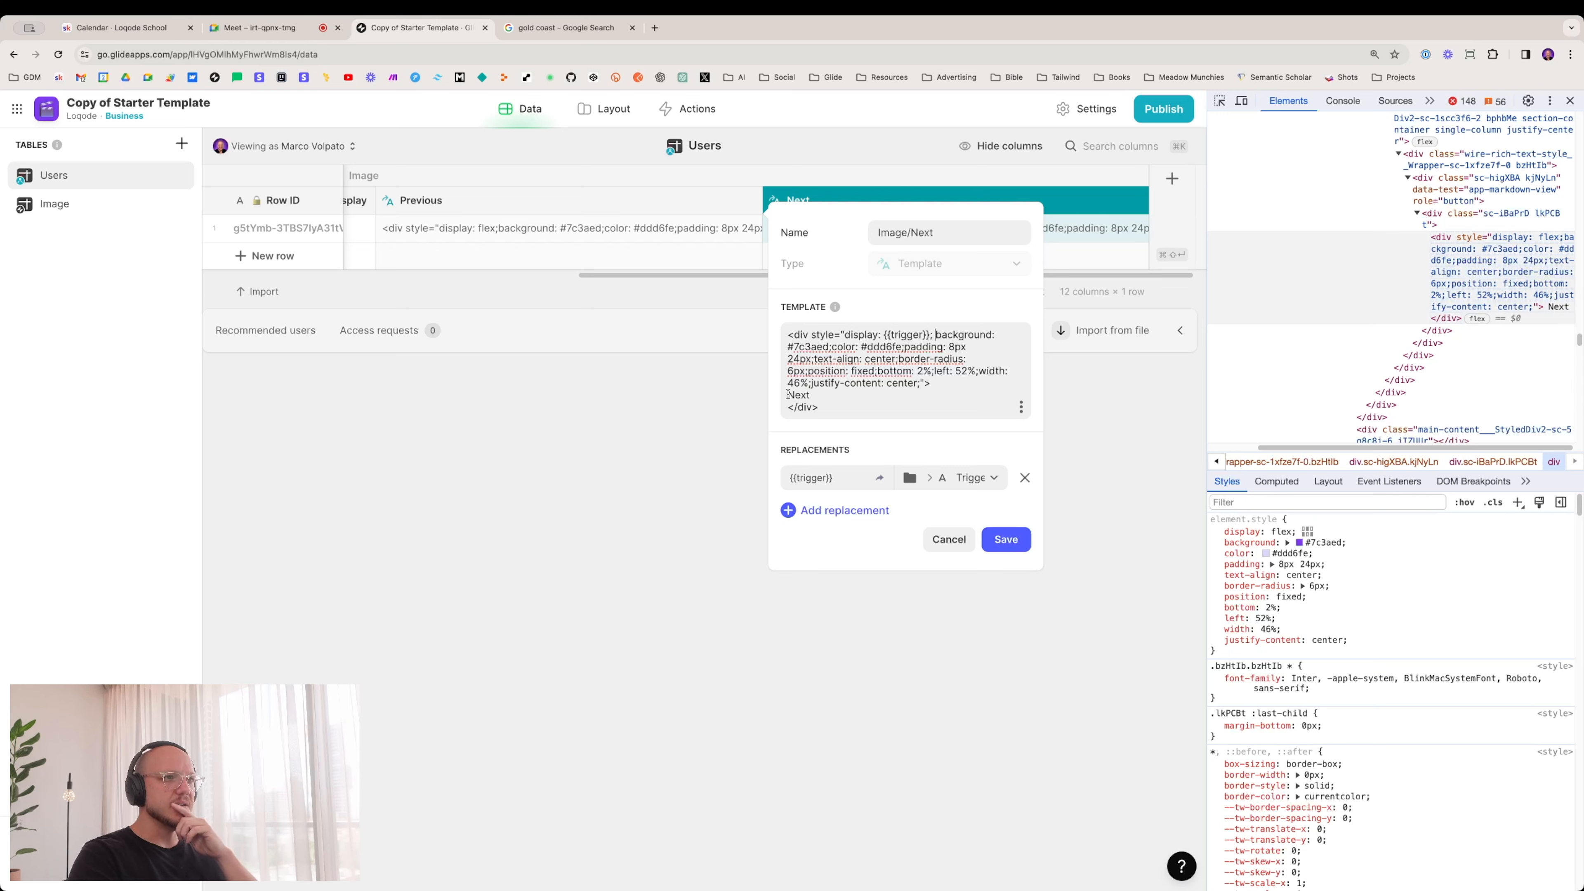
pyautogui.click(1006, 538)
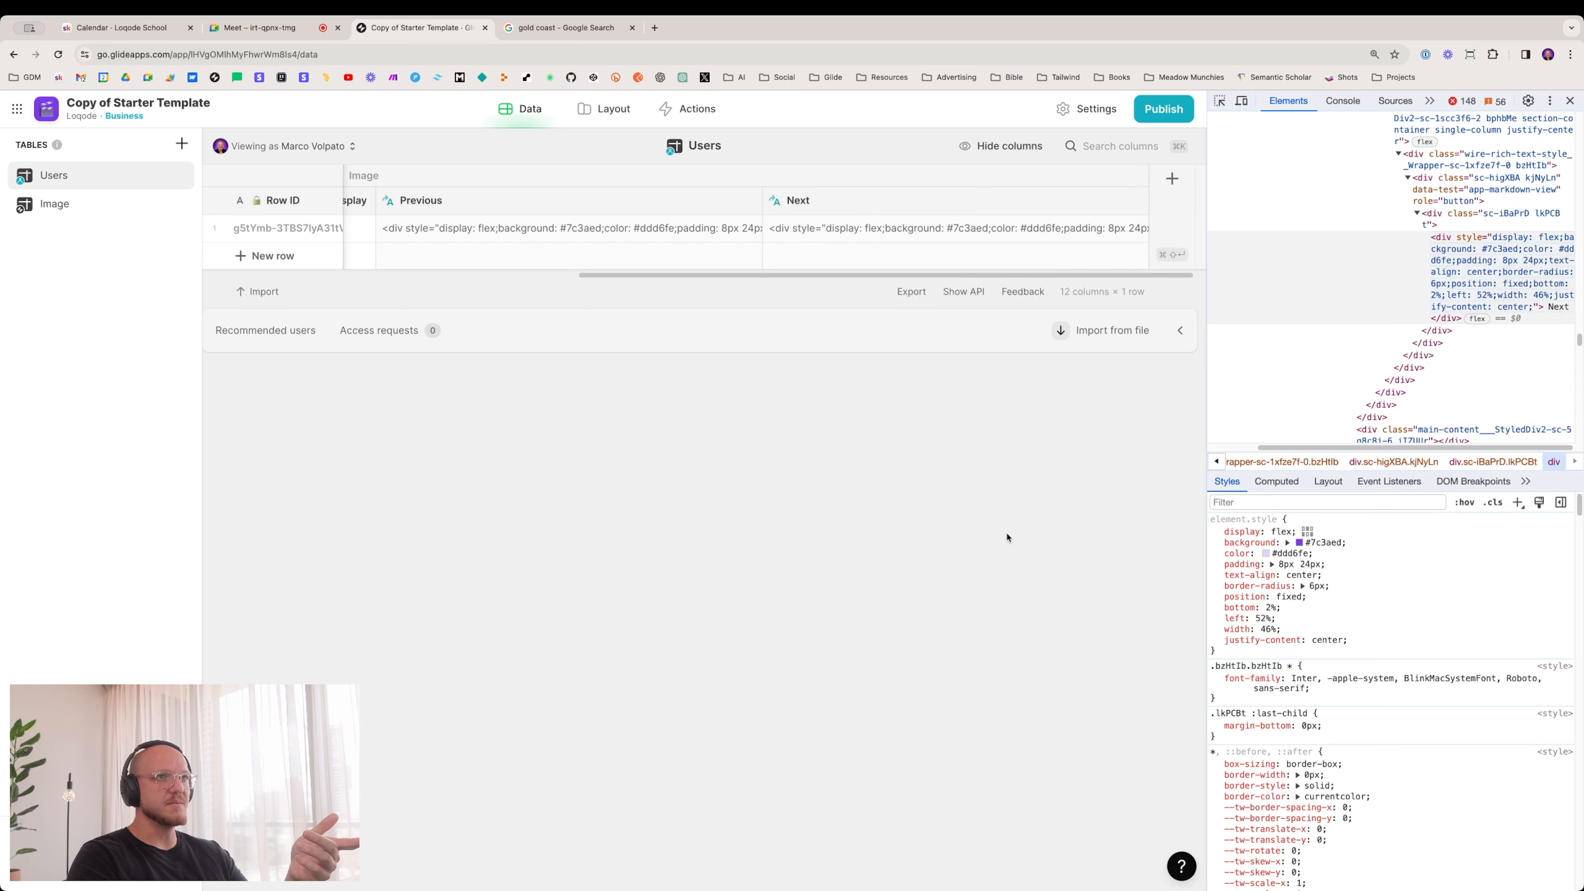
# Step: Close the developer tools, return to the layout and open the lightbox from the image in the preview
pyautogui.click(1571, 101)
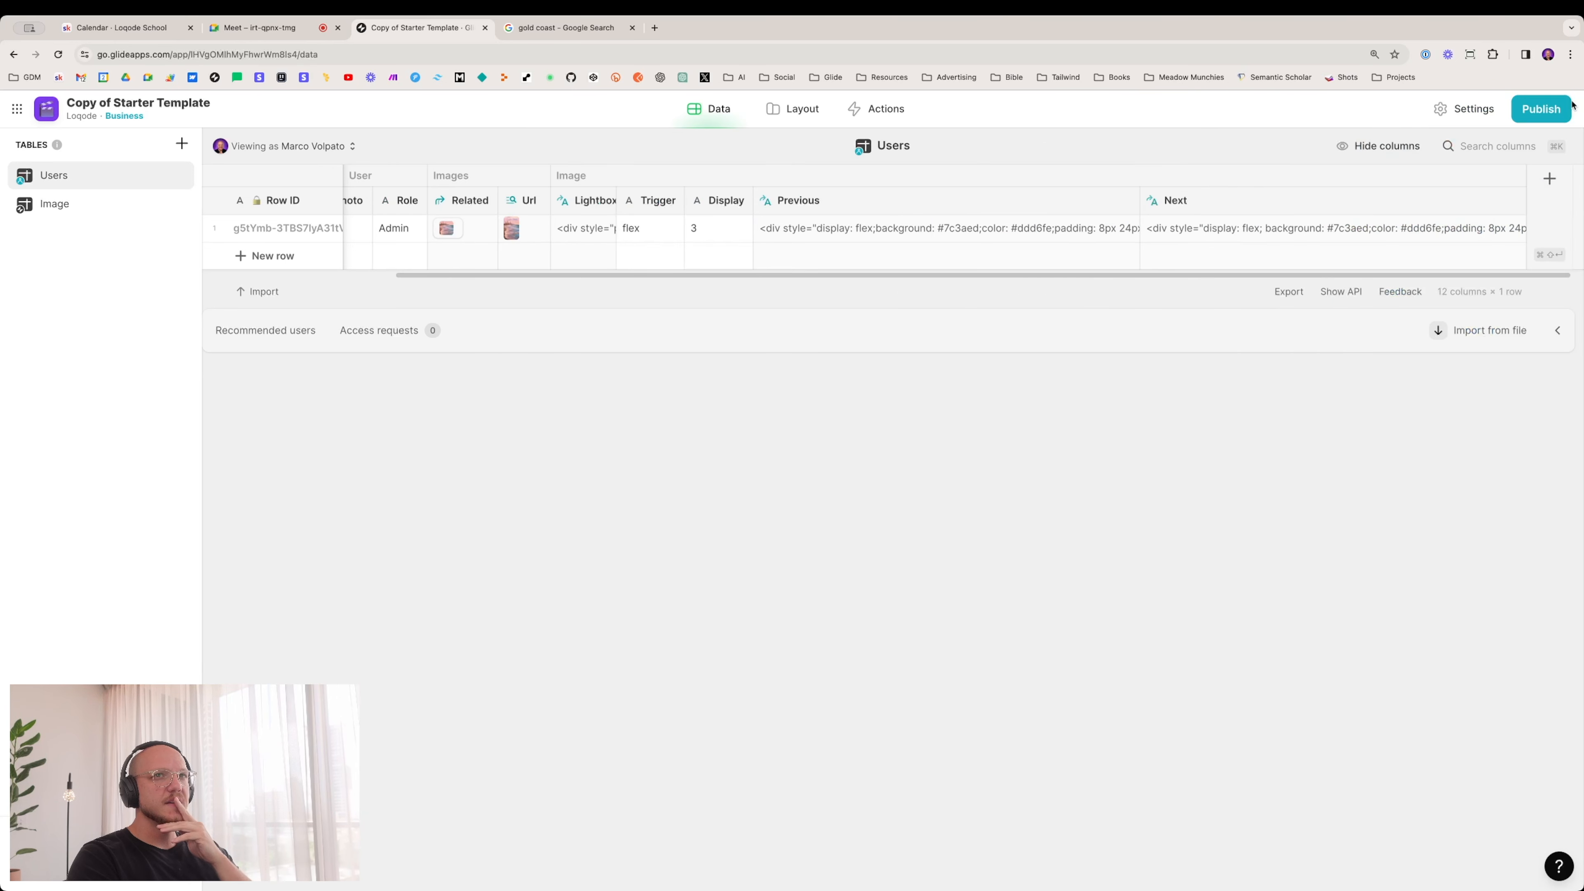
pyautogui.click(796, 111)
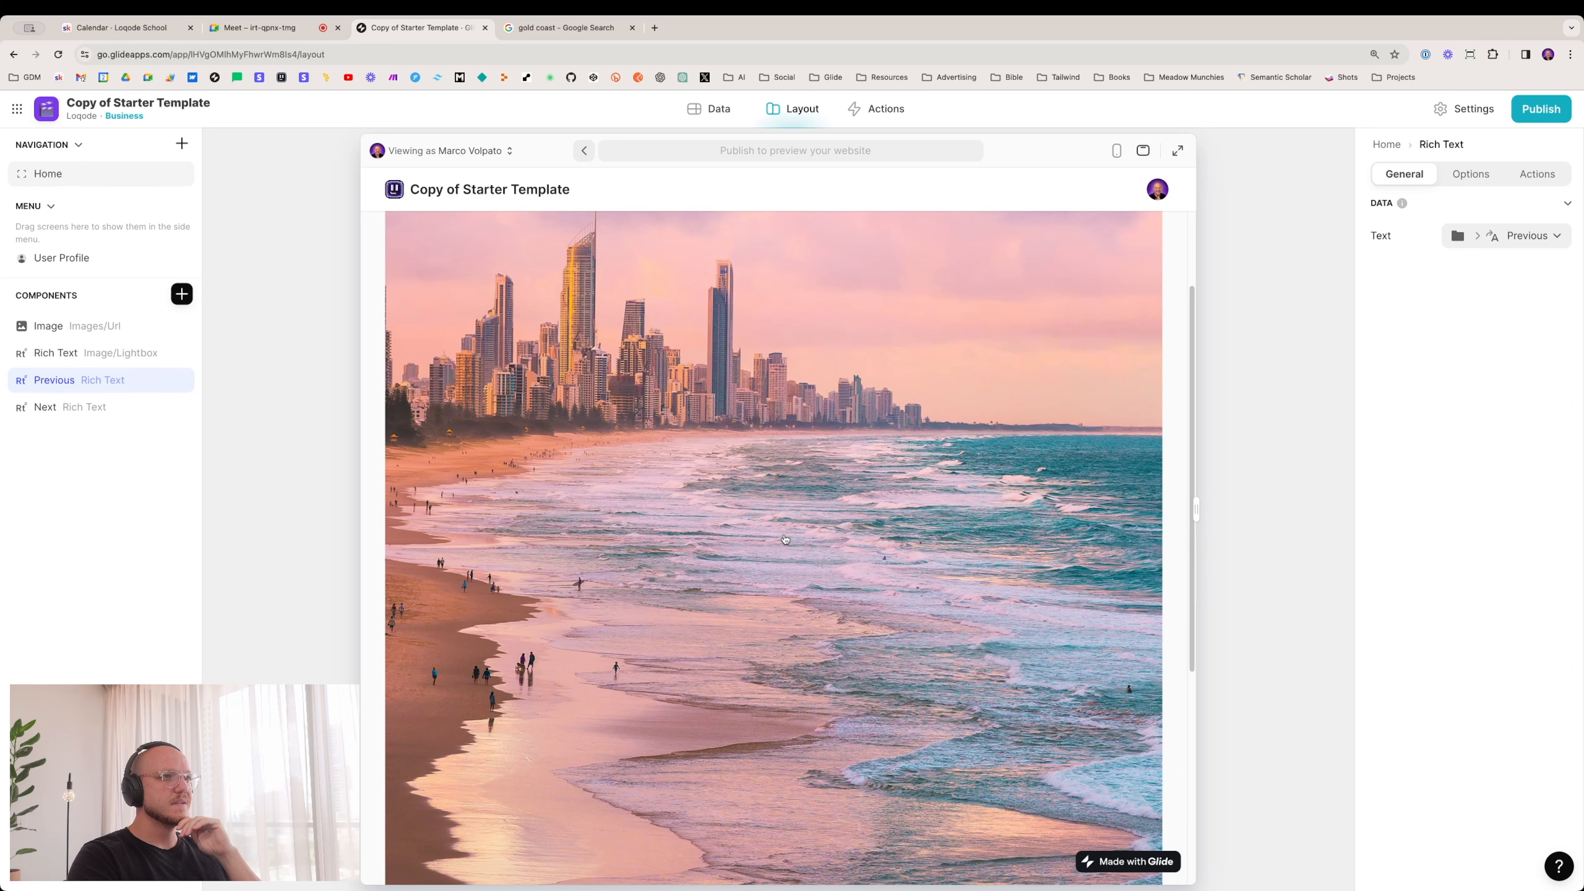
pyautogui.scroll(3, 785, 539)
pyautogui.scroll(-1, 780, 529)
pyautogui.scroll(1, 842, 541)
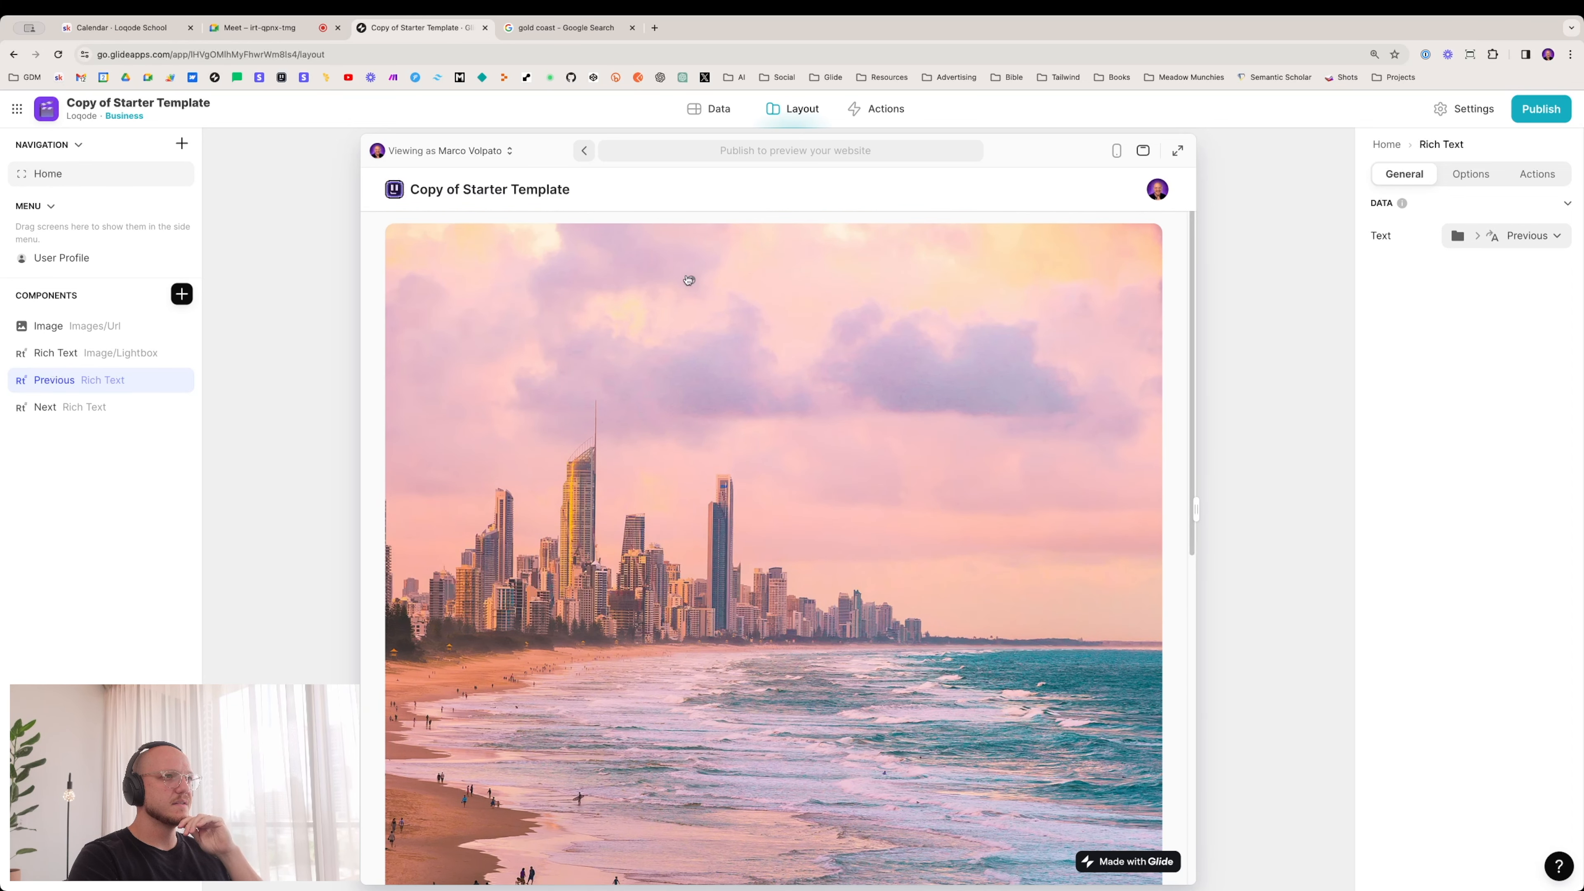
pyautogui.click(687, 280)
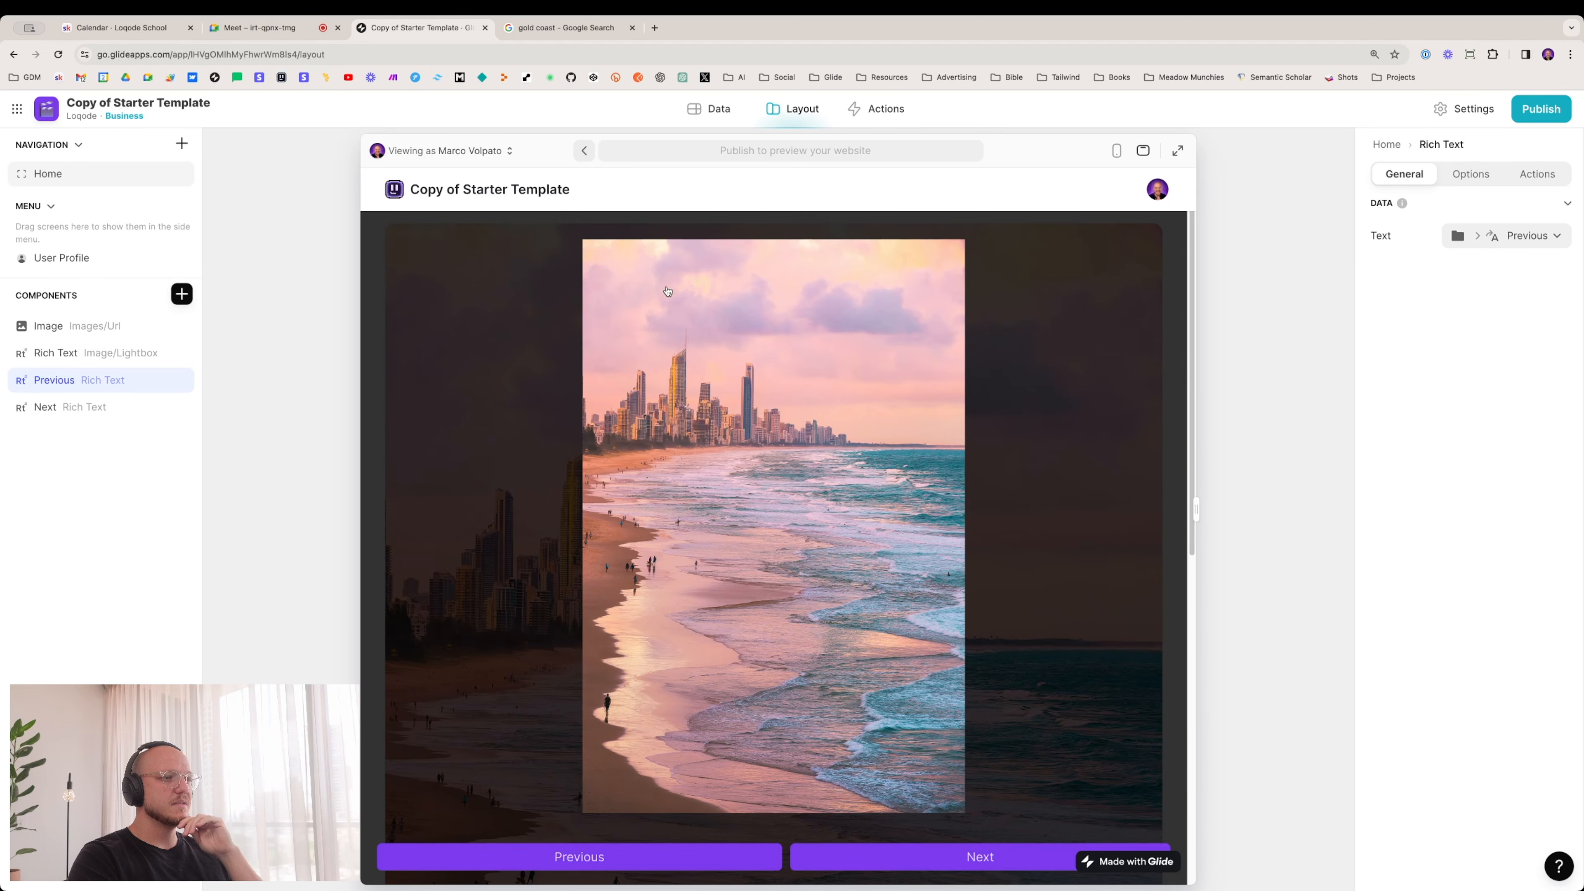
# Step: Test the lightbox's Previous and Next buttons by stepping back and forth through the images
pyautogui.click(502, 859)
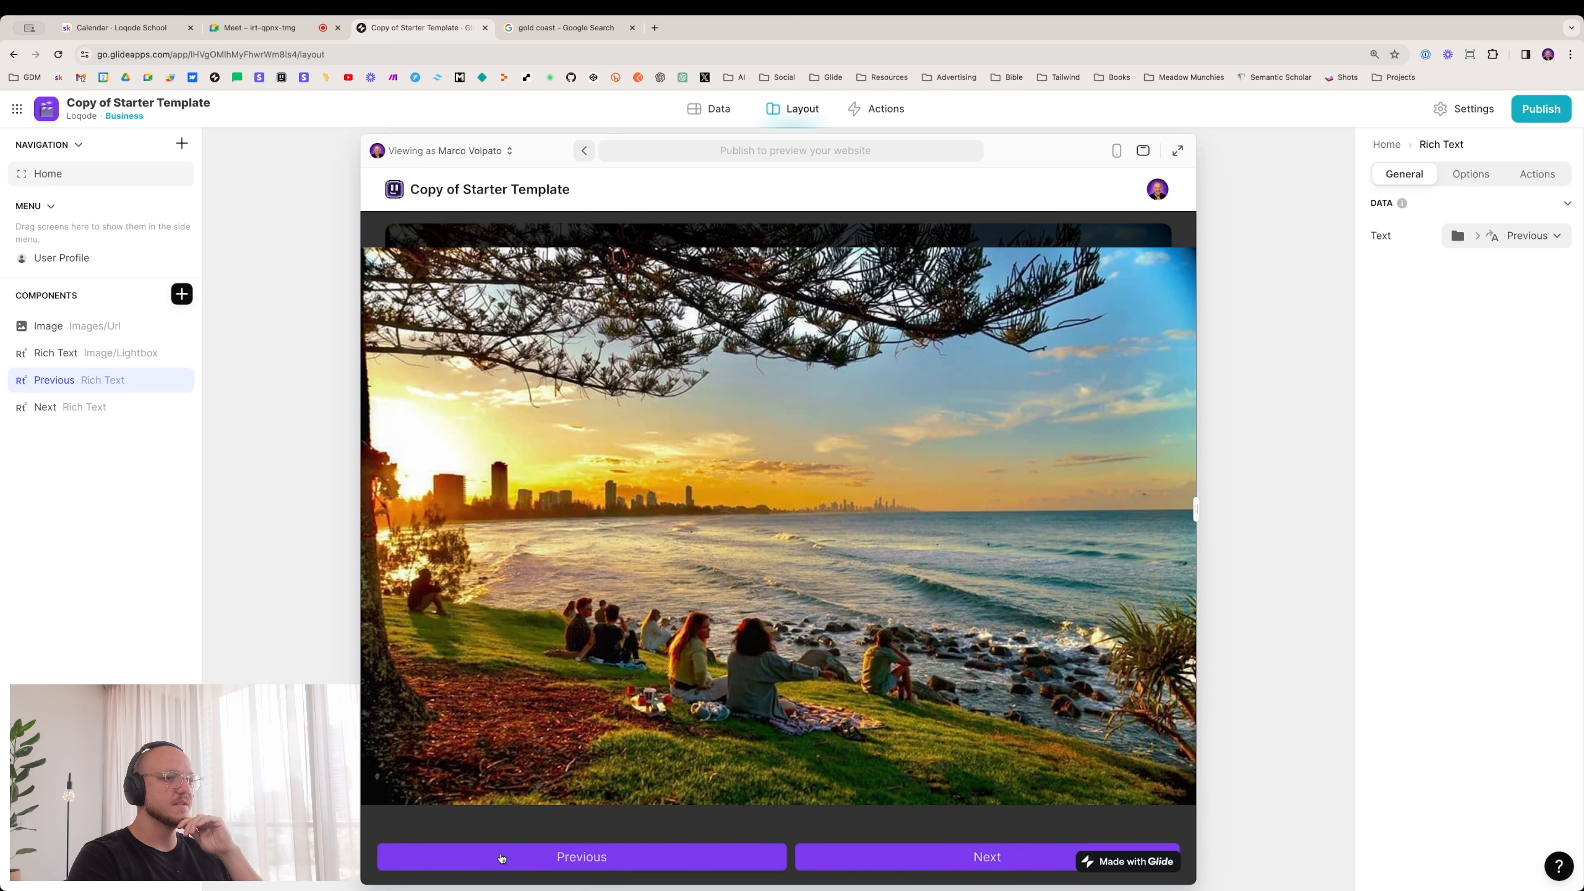
pyautogui.click(502, 859)
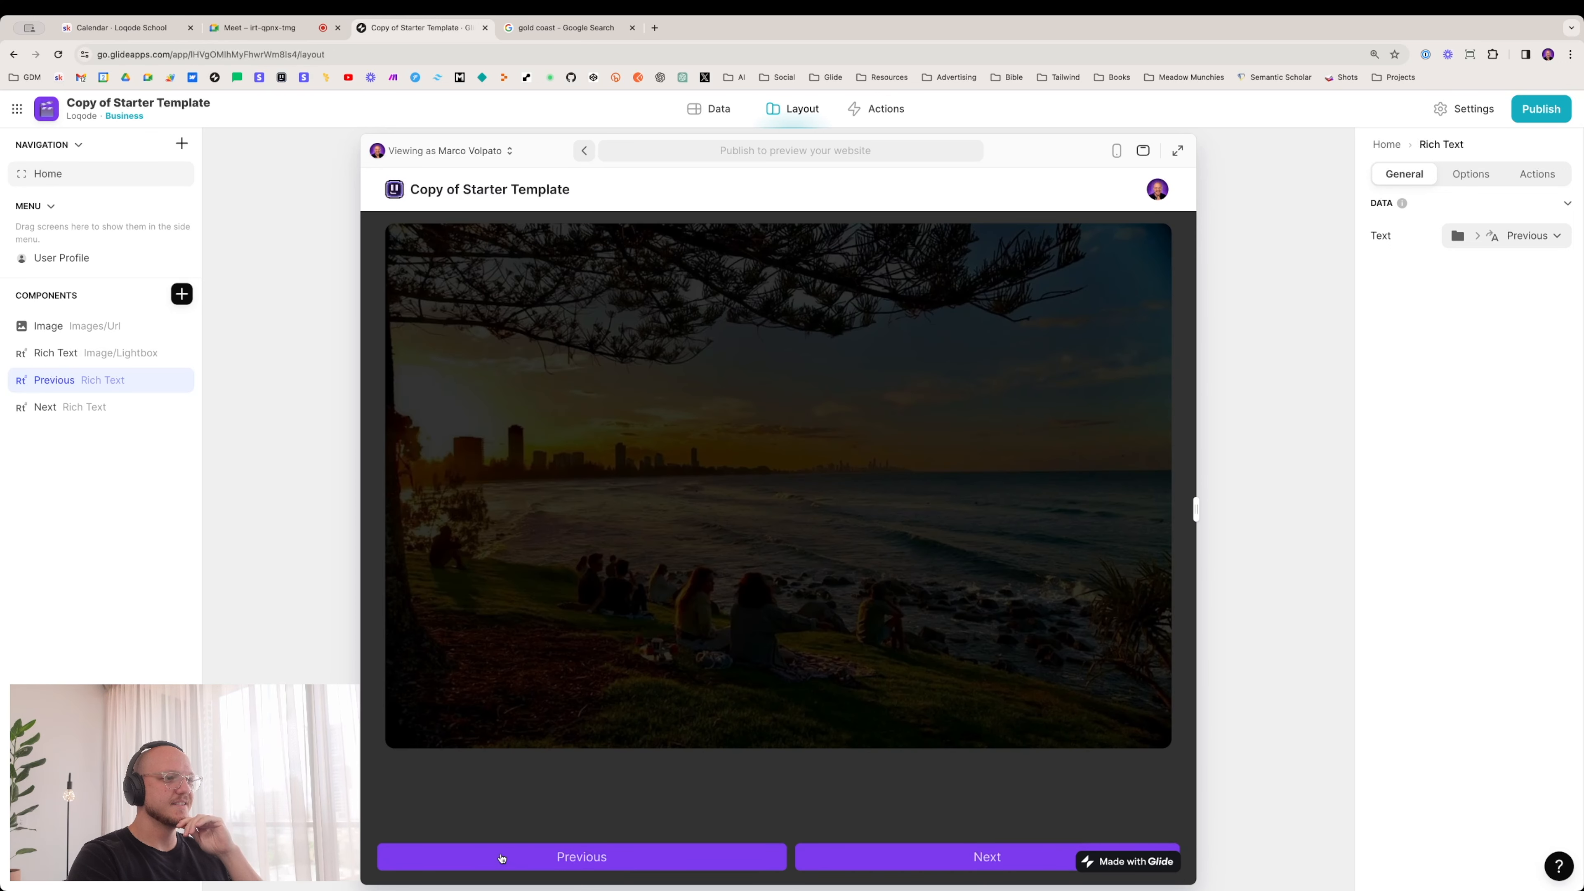
pyautogui.click(502, 859)
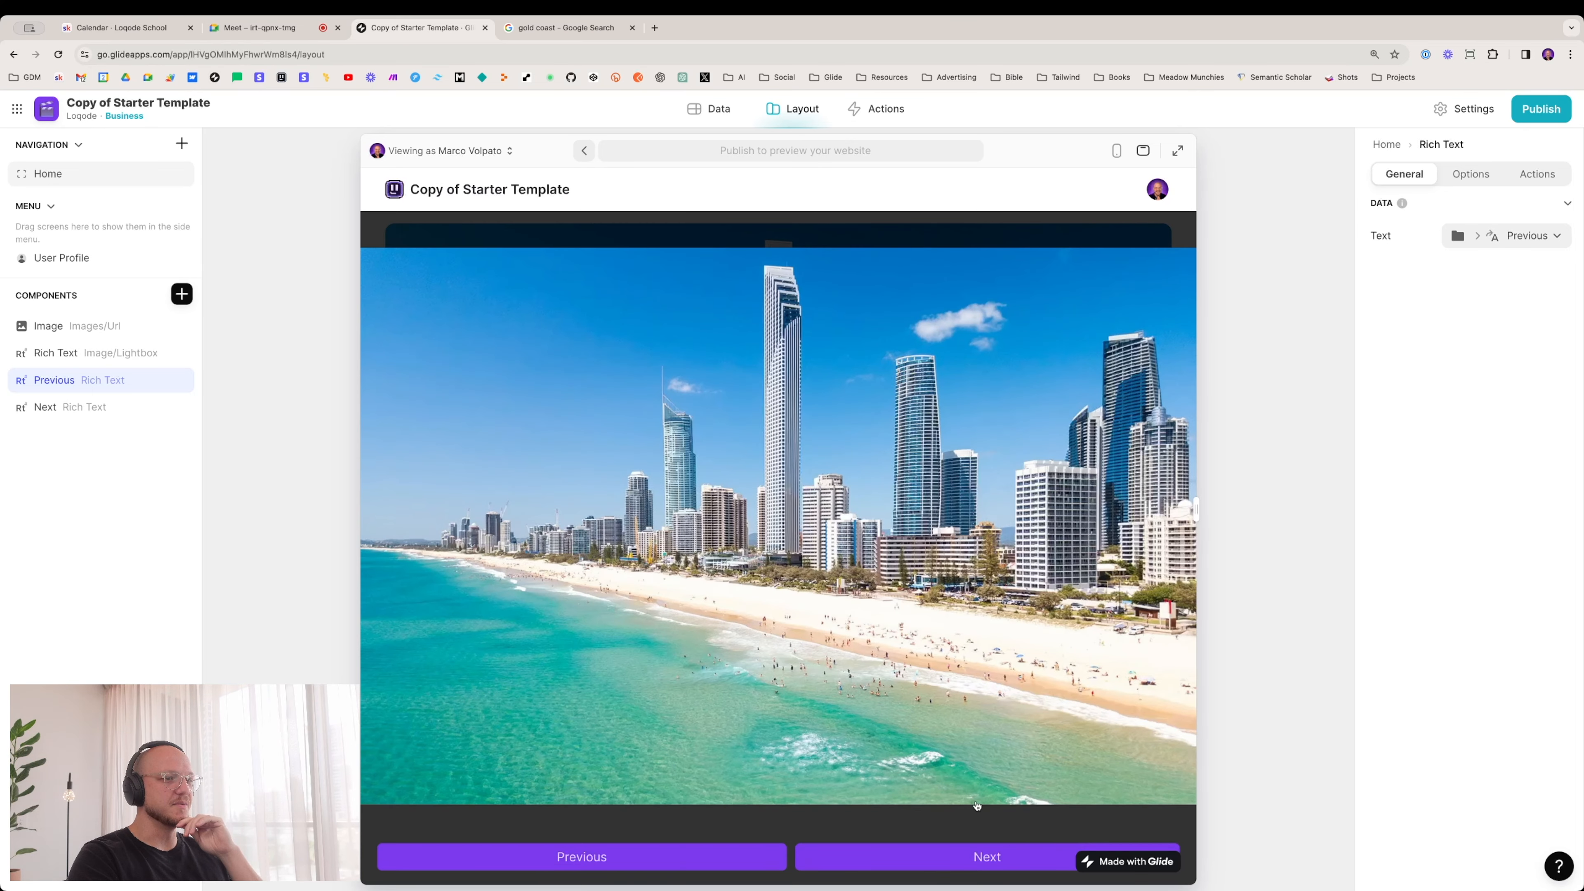
pyautogui.click(919, 861)
pyautogui.click(913, 859)
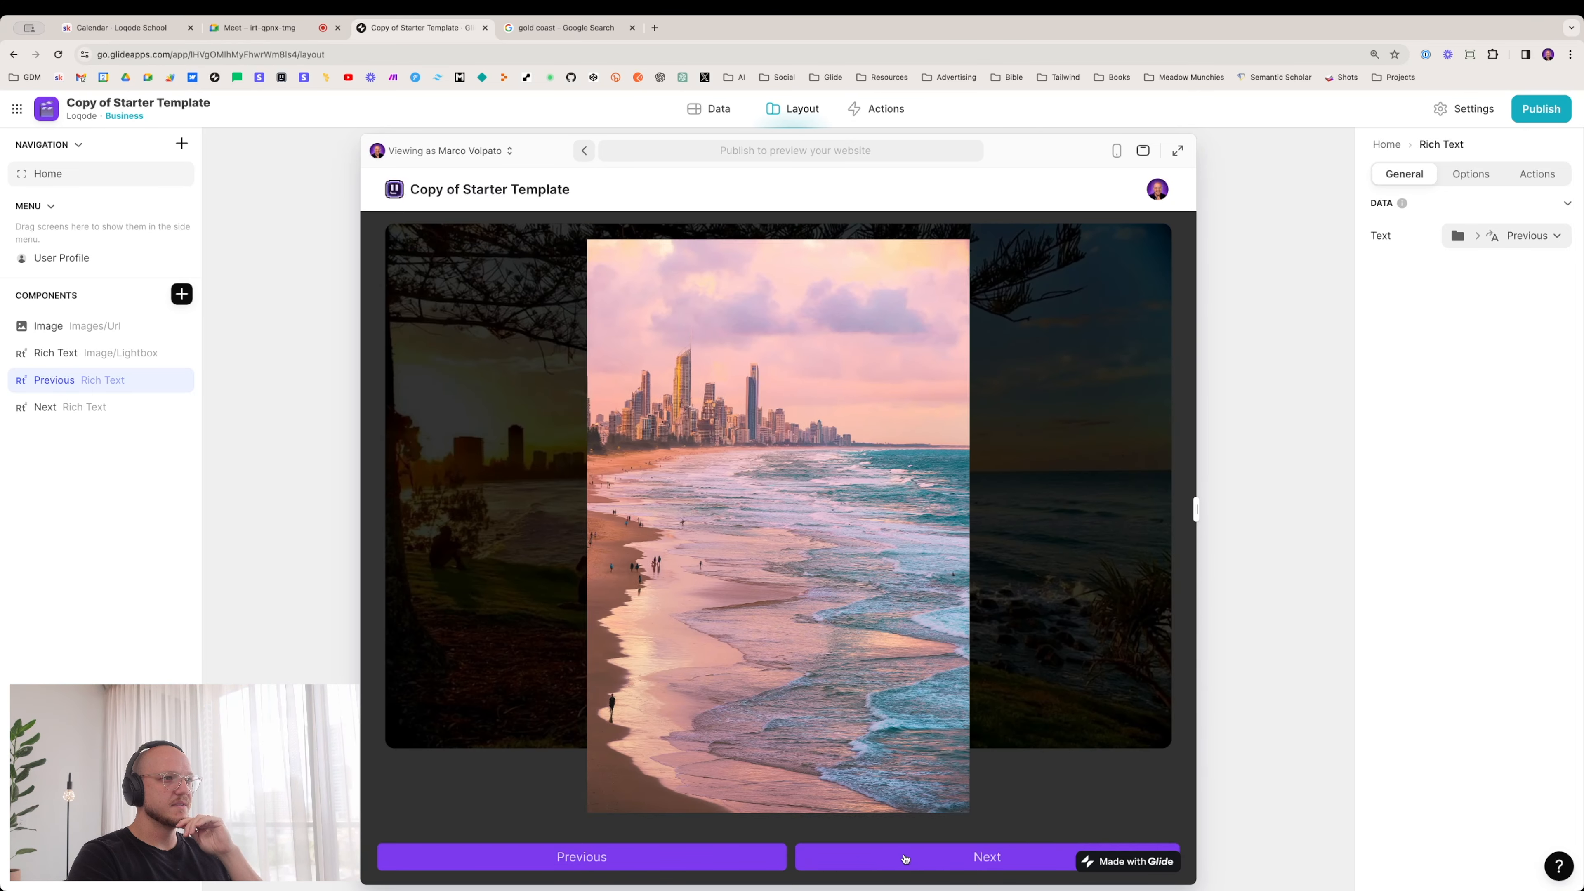
pyautogui.click(882, 862)
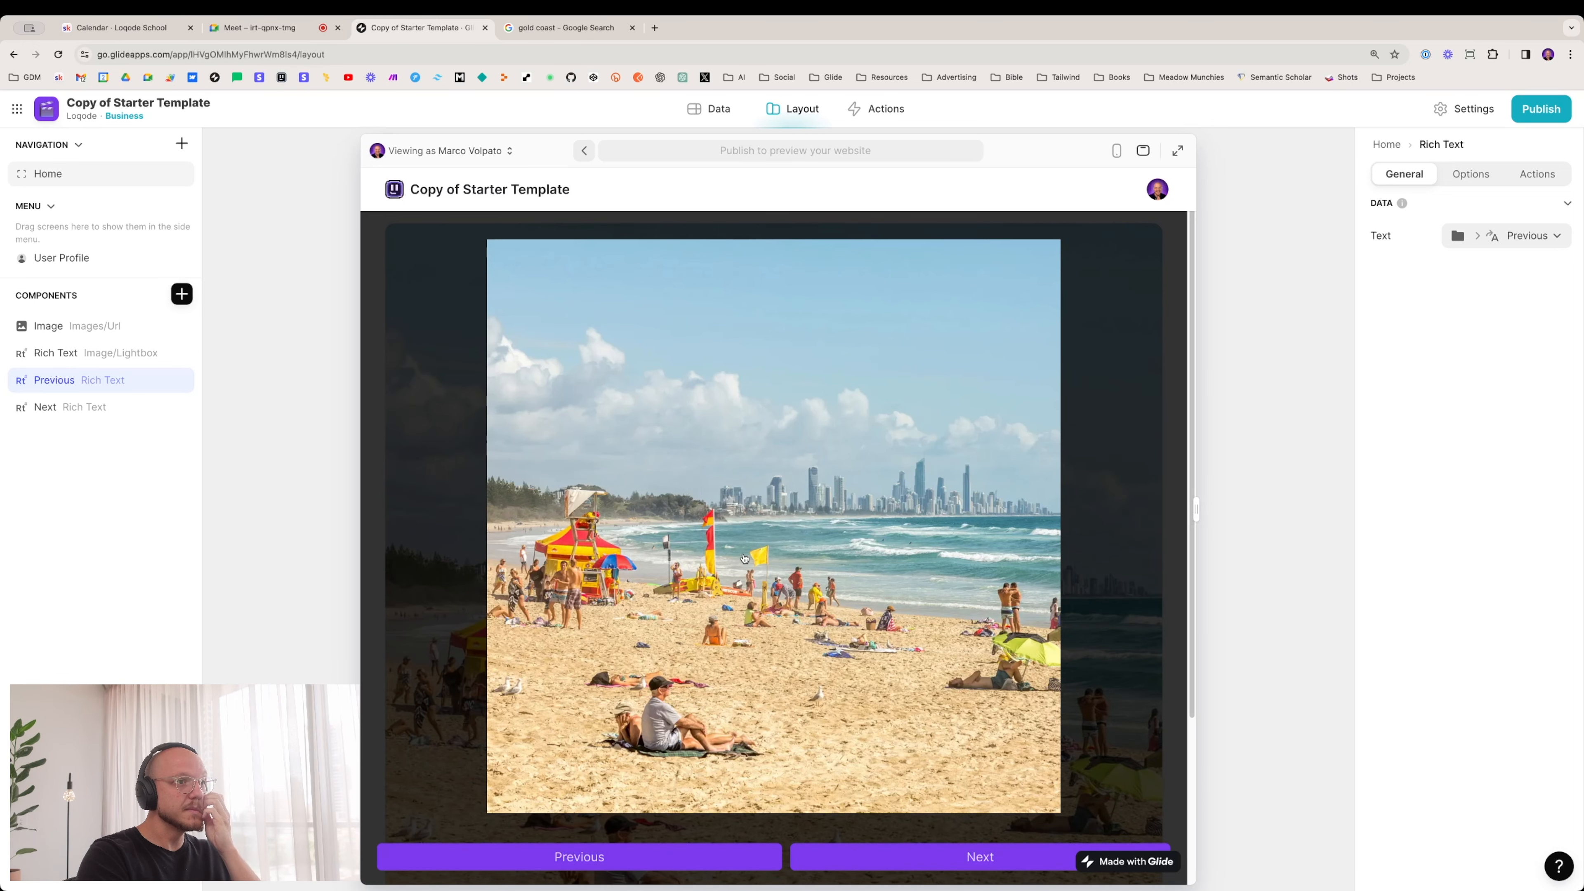
pyautogui.click(620, 858)
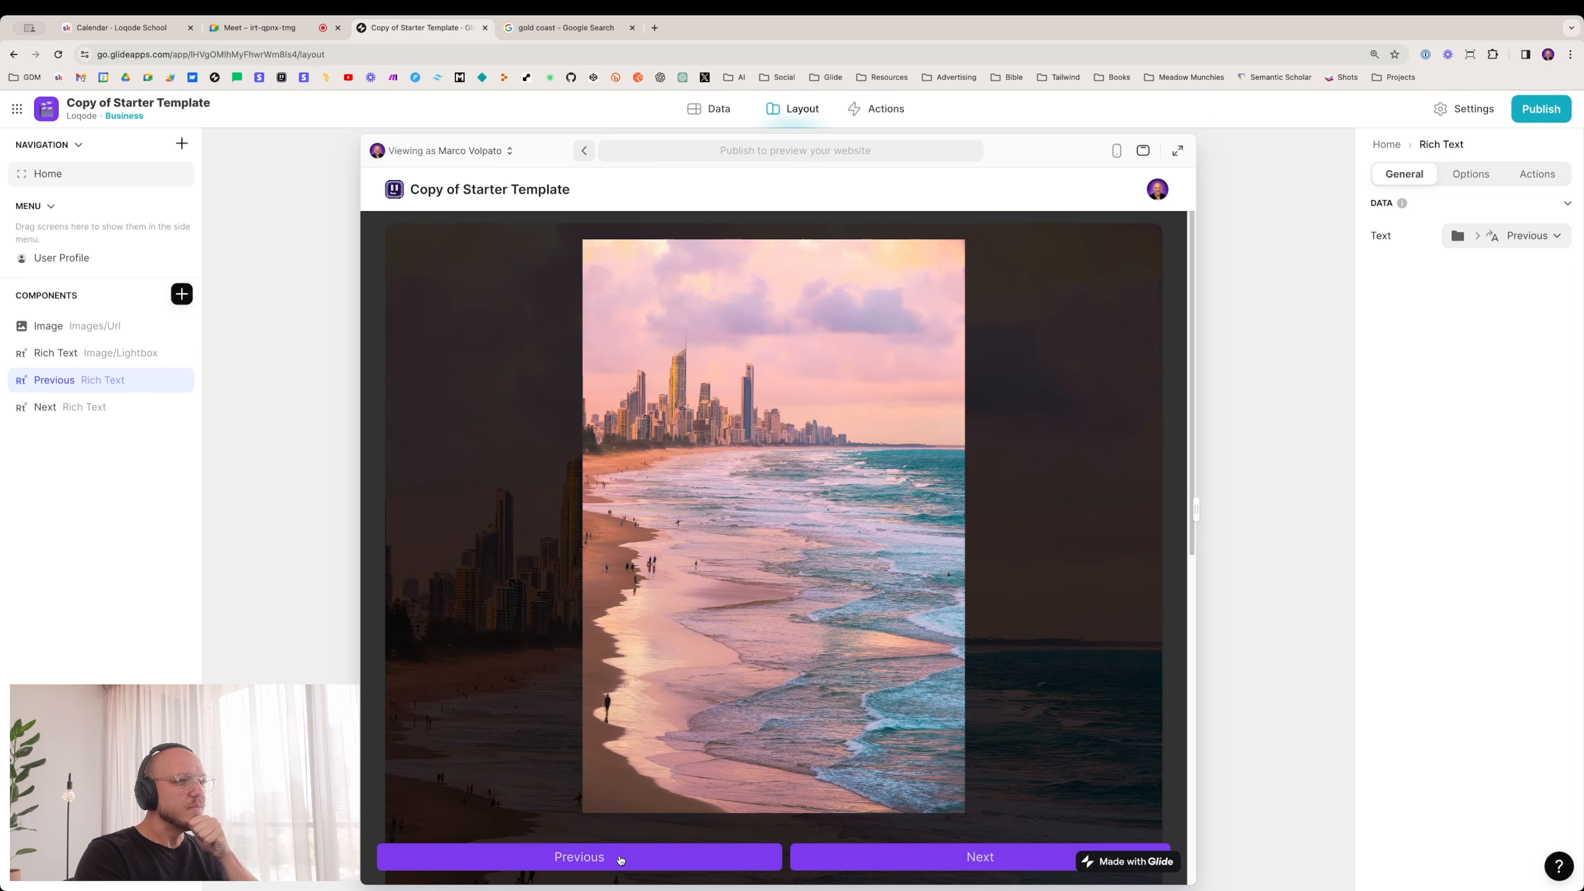
pyautogui.click(620, 858)
pyautogui.click(925, 870)
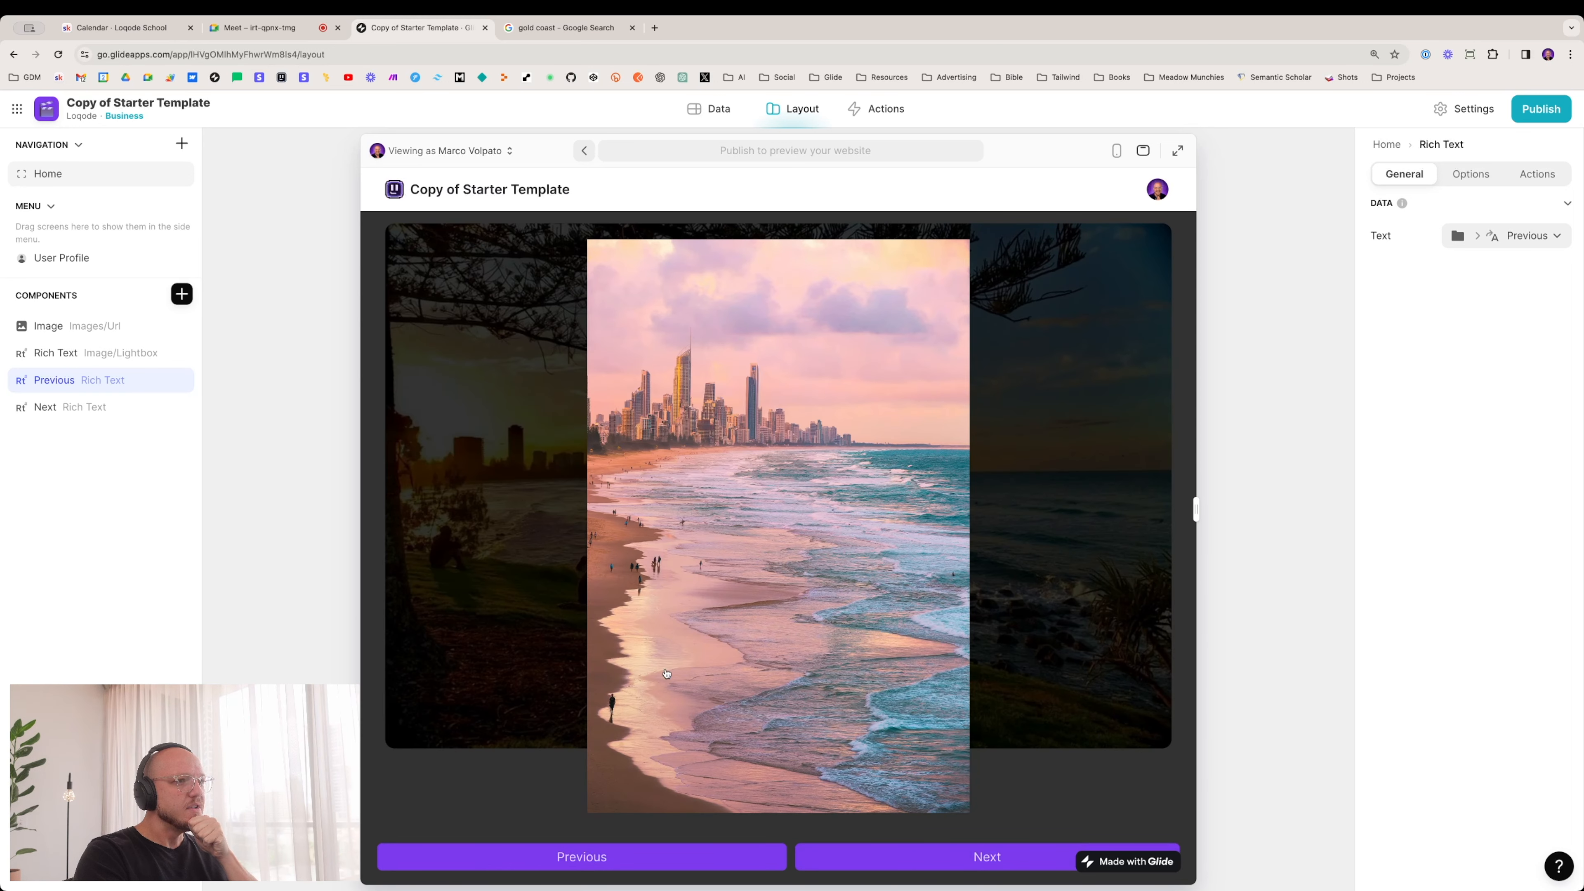
# Step: Widen the app preview and examine how the lightbox and its Previous and Next buttons behave while the page scrolls
pyautogui.scroll(-1, 657, 390)
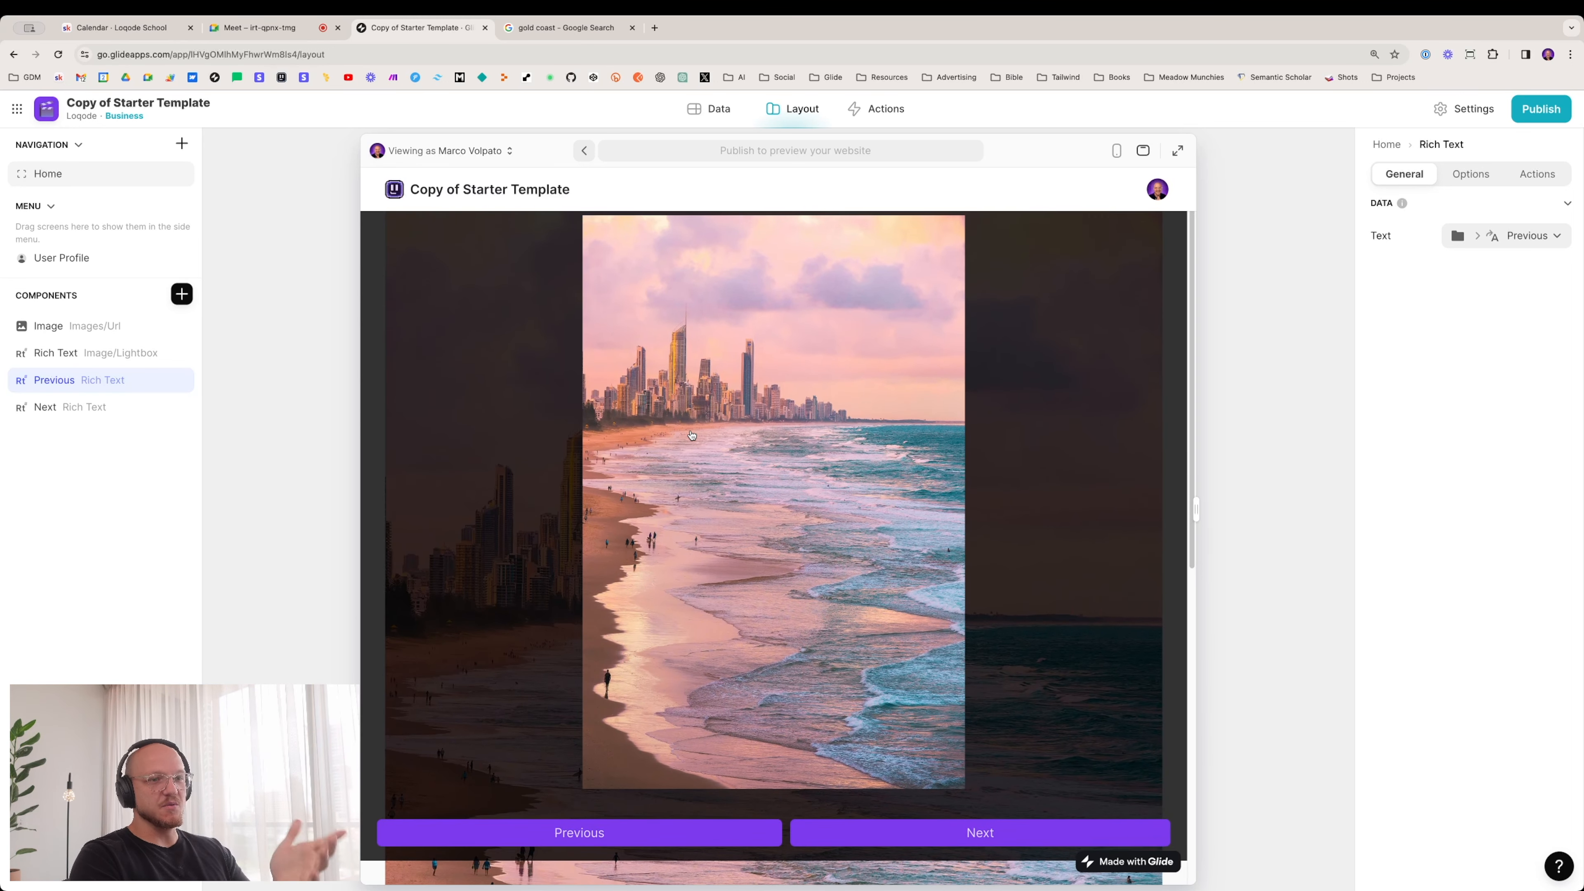
pyautogui.moveTo(1205, 499); pyautogui.dragTo(1397, 513)
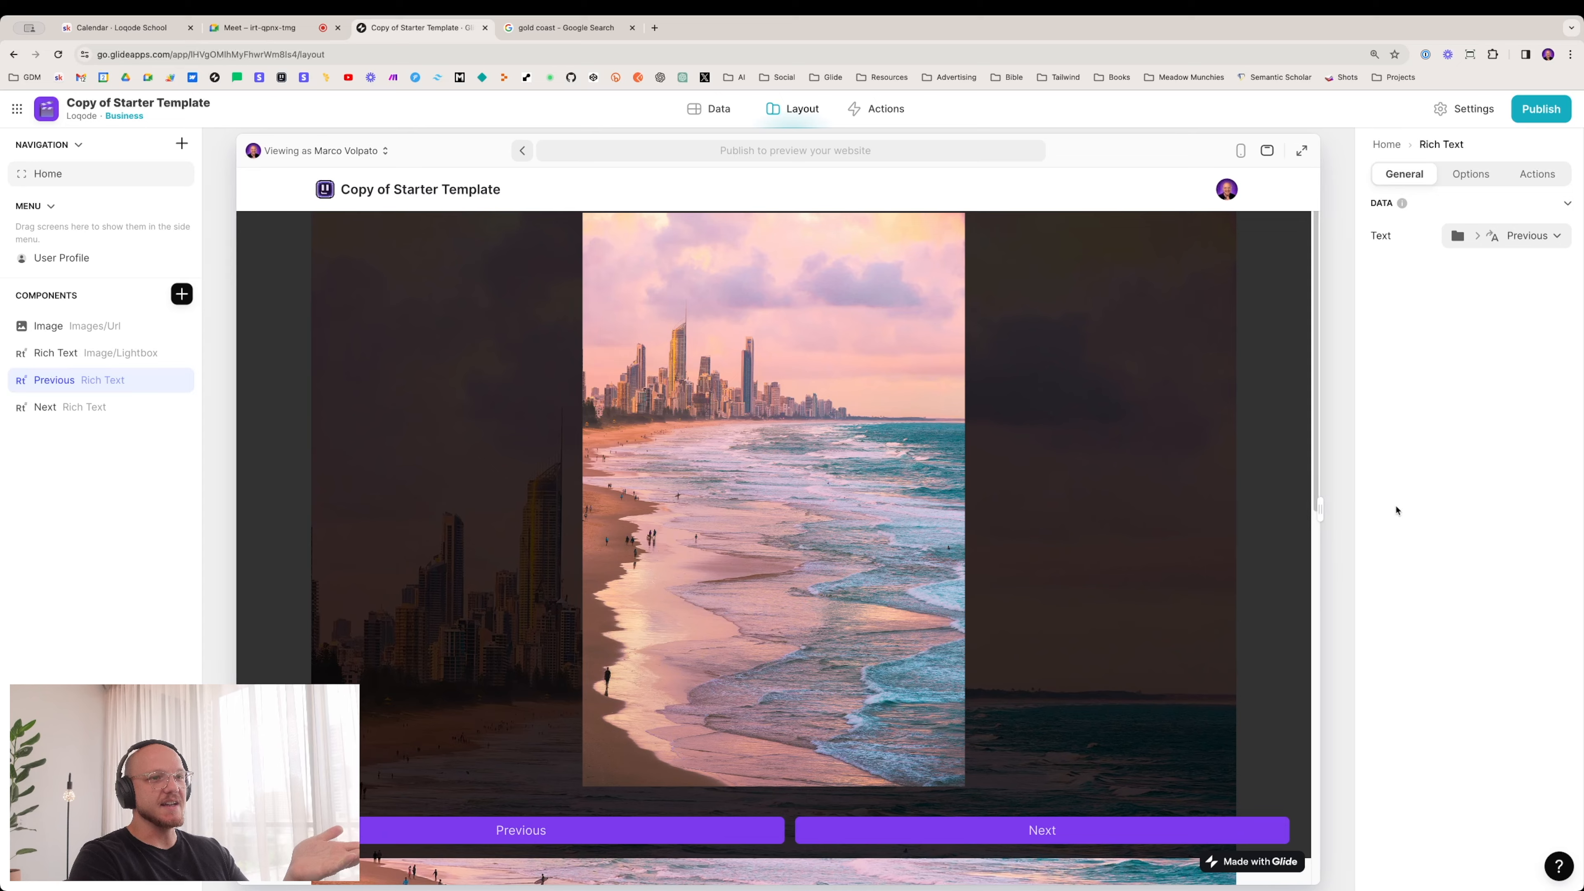
pyautogui.scroll(-2, 1011, 499)
pyautogui.scroll(-5, 1010, 496)
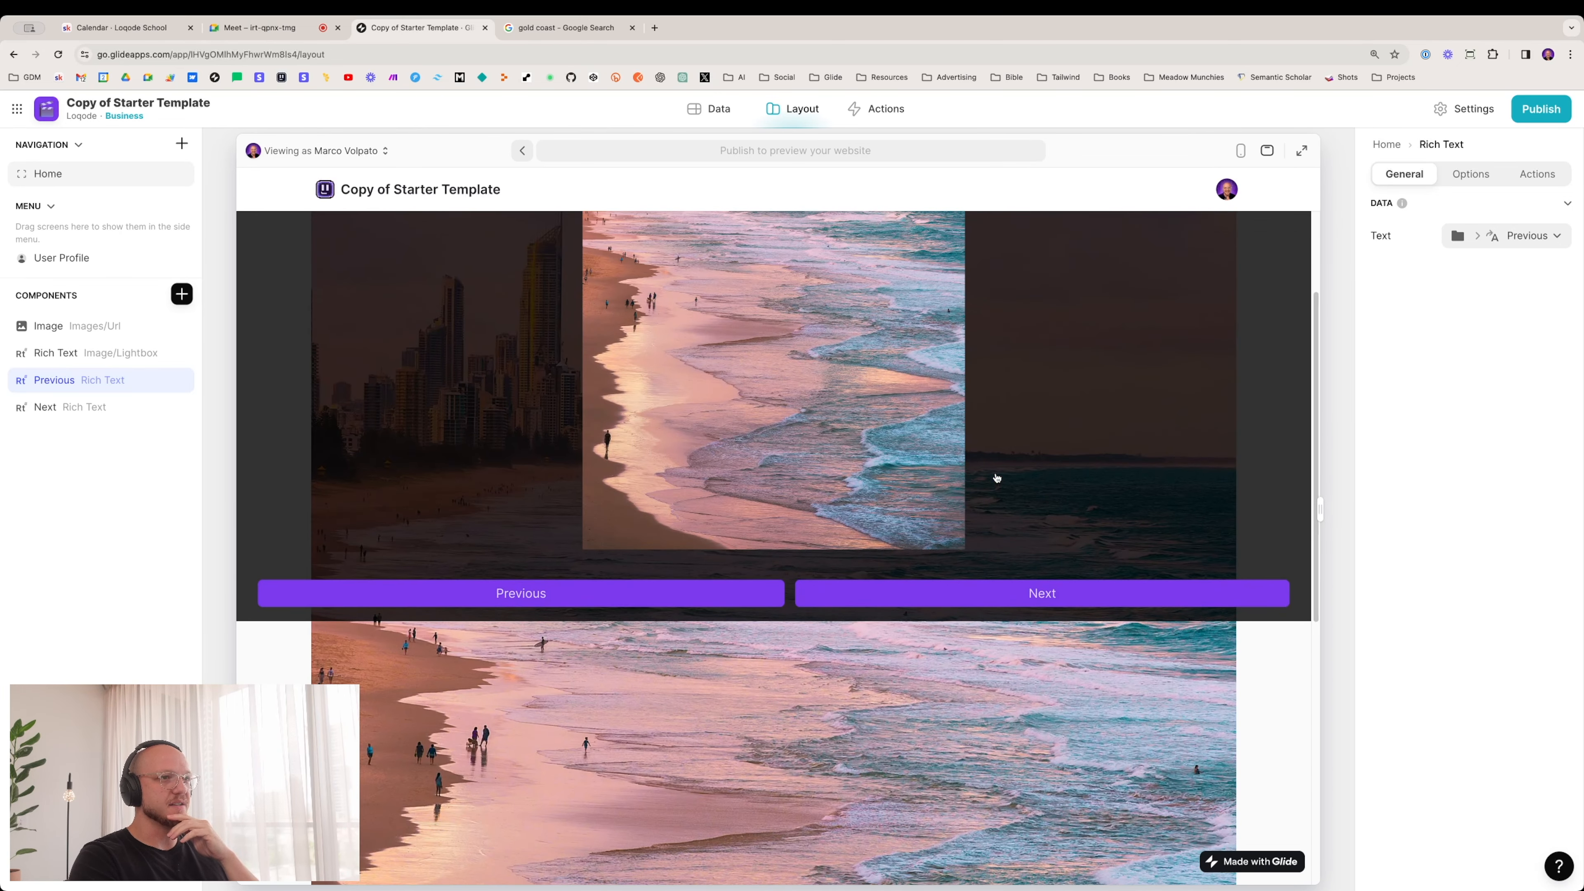
pyautogui.scroll(10, 911, 780)
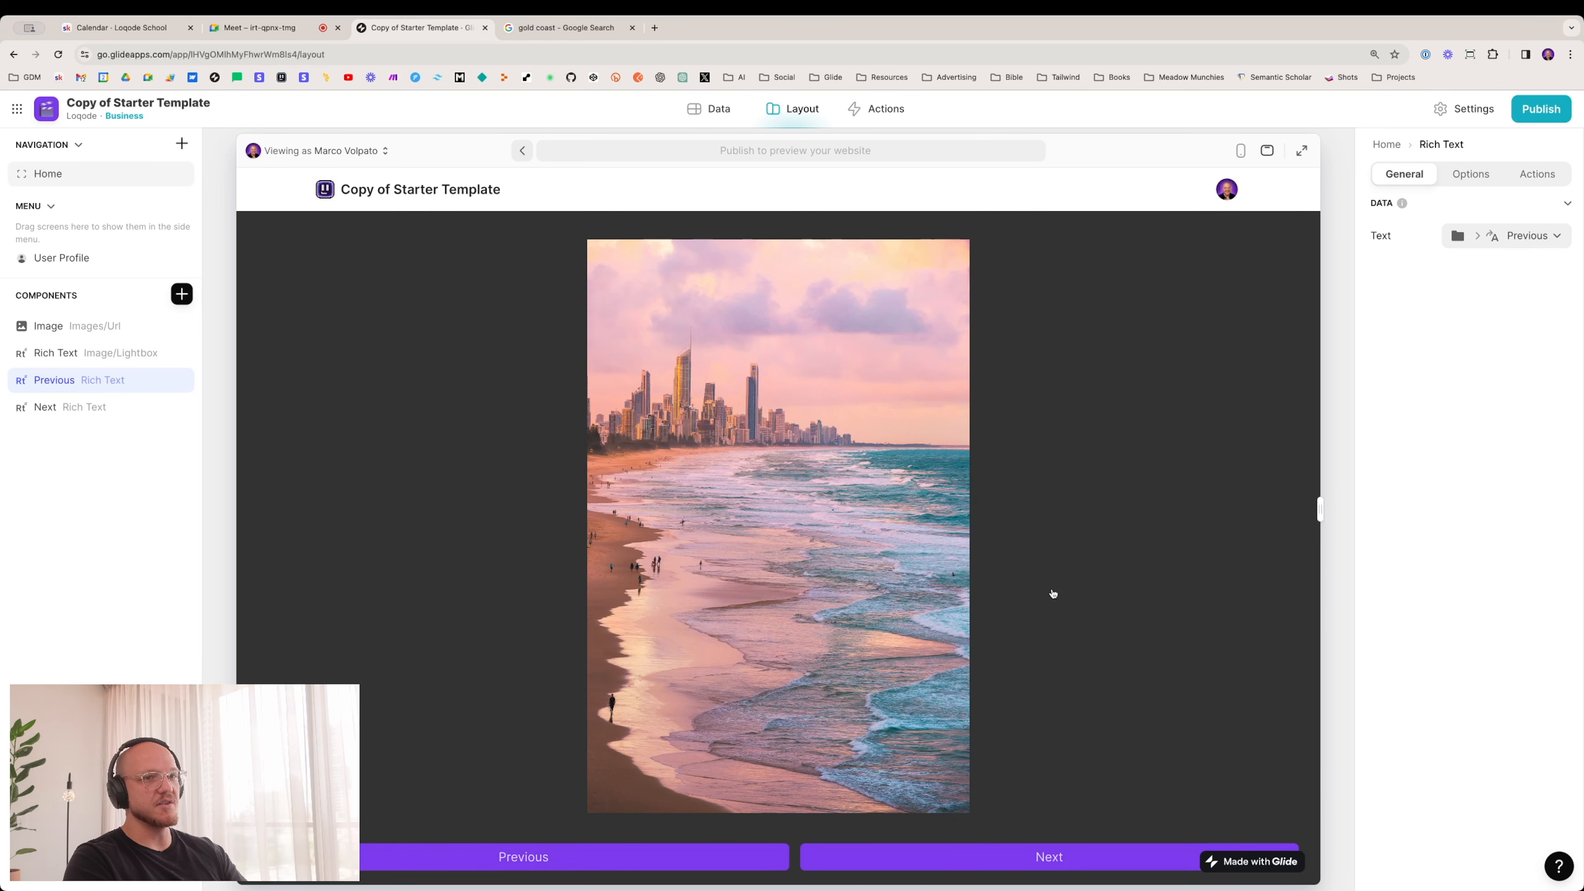
pyautogui.scroll(-10, 1085, 523)
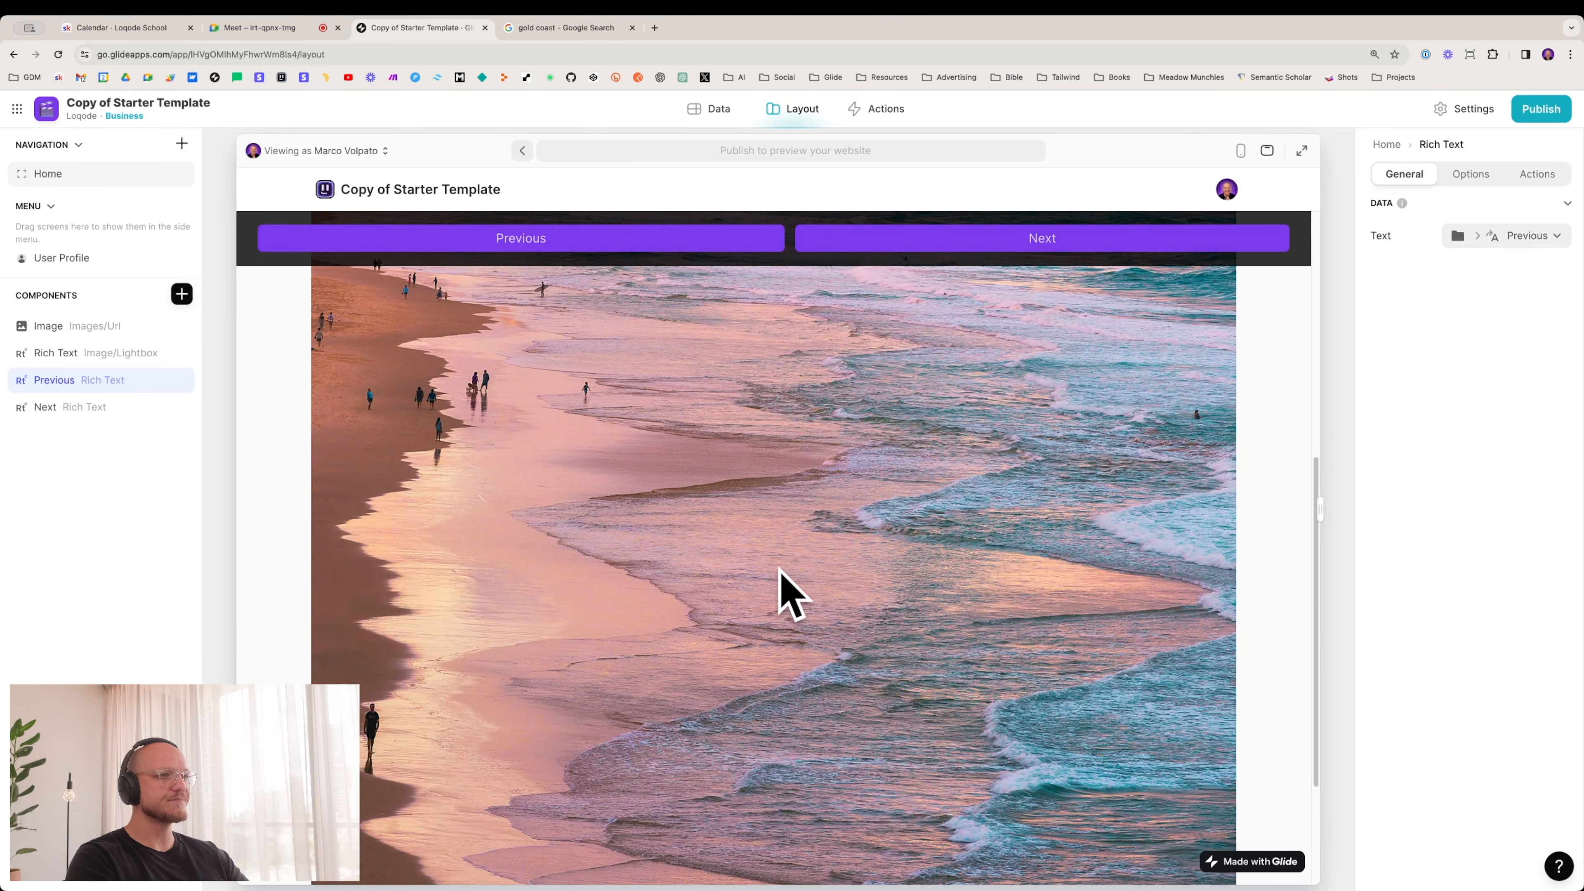
# Step: Close and reopen the image lightbox in the desktop preview to check its overlay and navigation buttons
pyautogui.scroll(10, 774, 577)
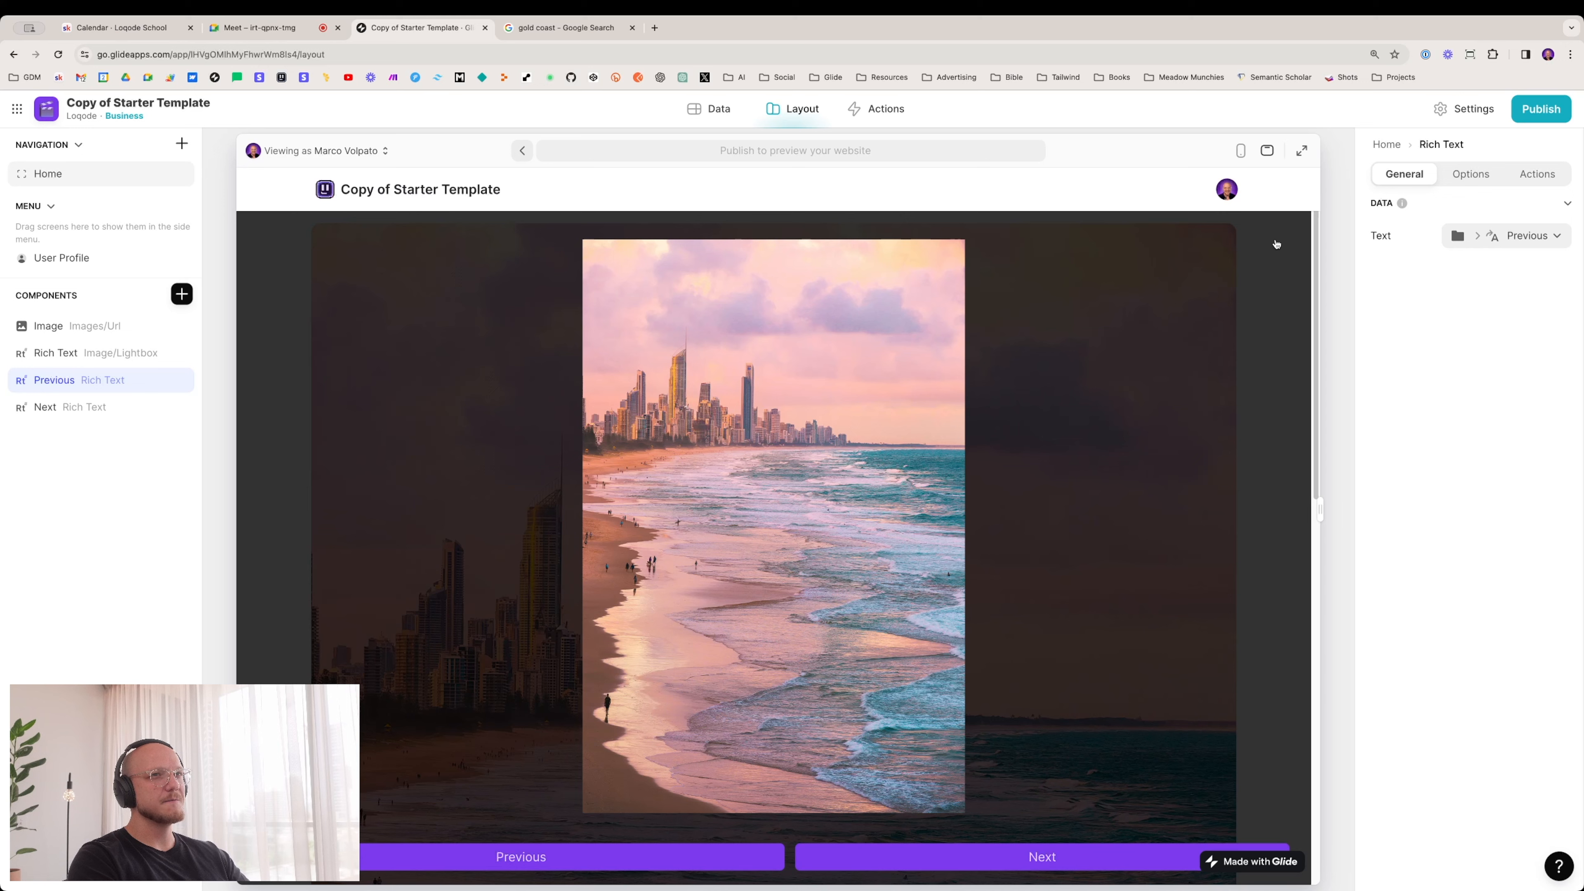
pyautogui.click(667, 430)
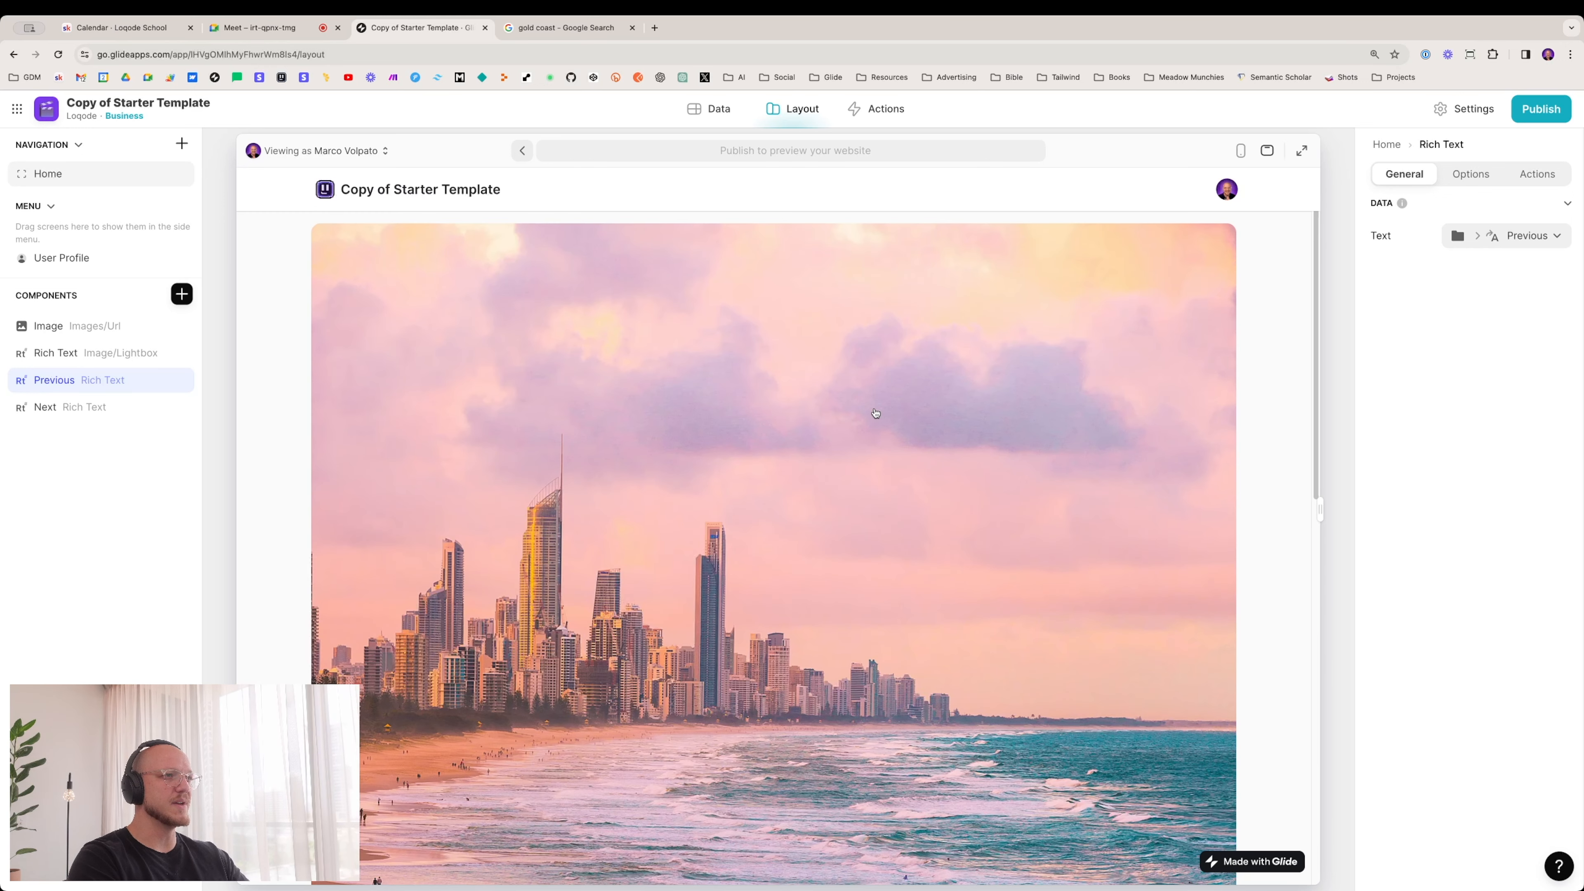
pyautogui.click(645, 329)
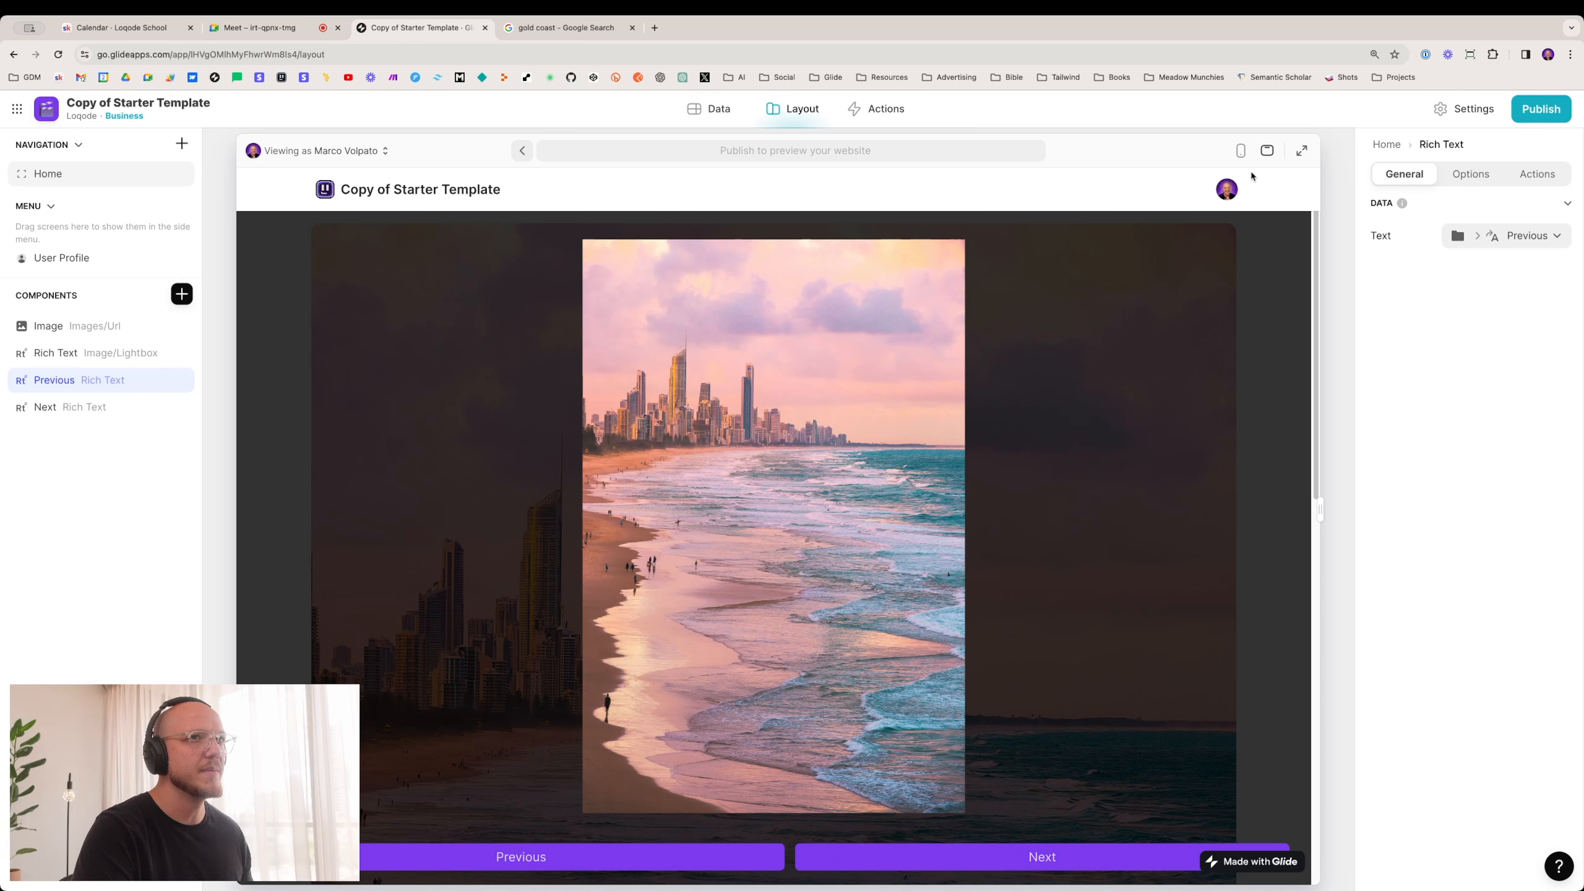
# Step: Switch to the phone preview, test the lightbox's Next and Previous buttons through the photos, and close the lightbox
pyautogui.click(1240, 153)
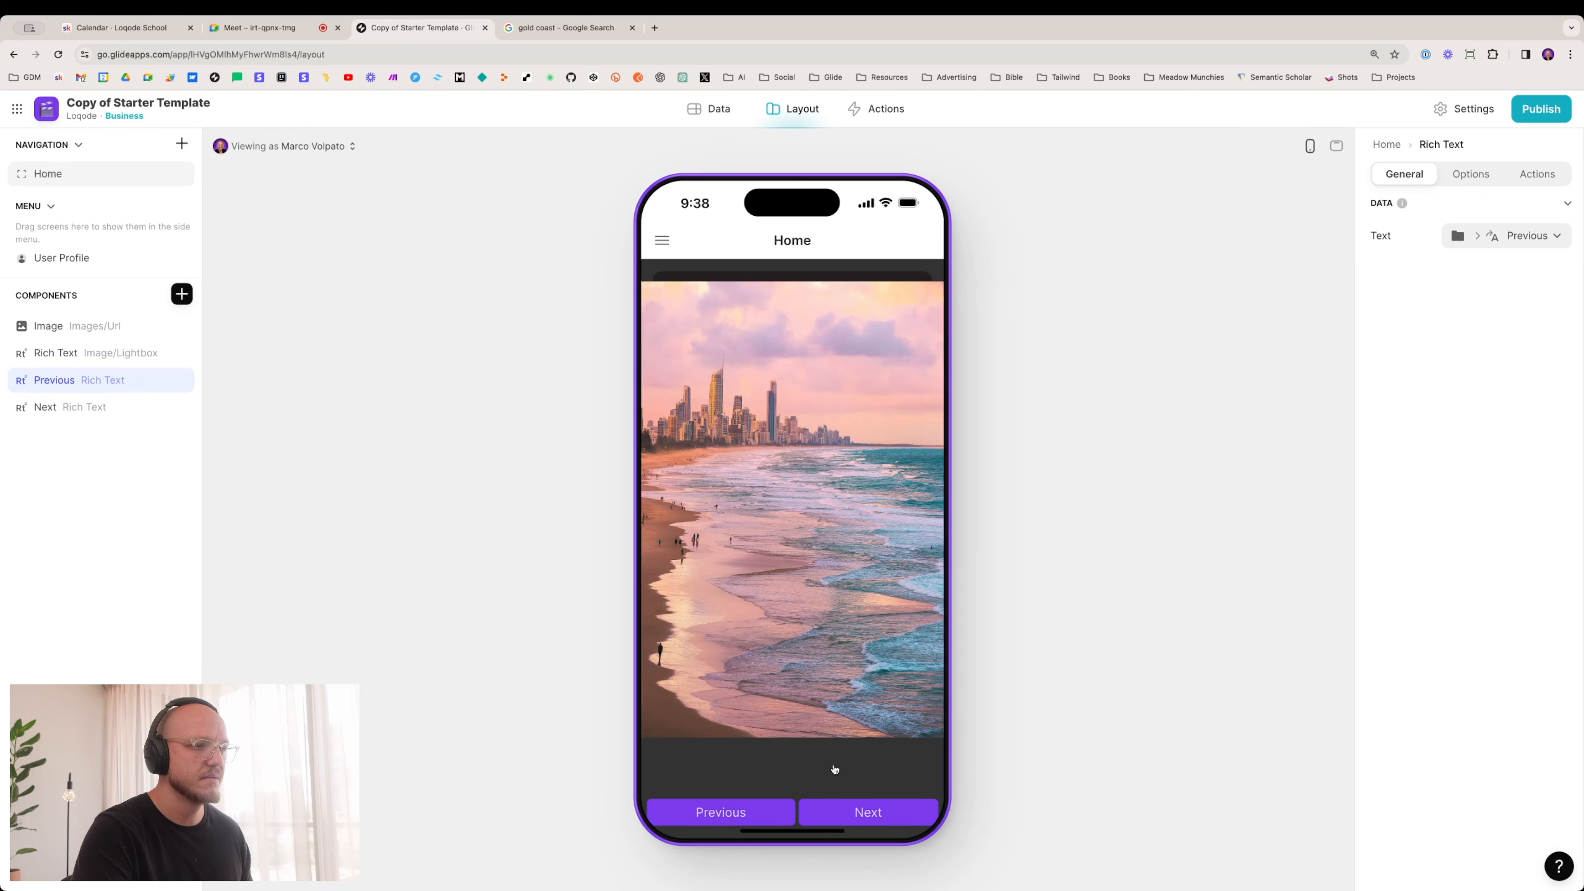
pyautogui.click(828, 816)
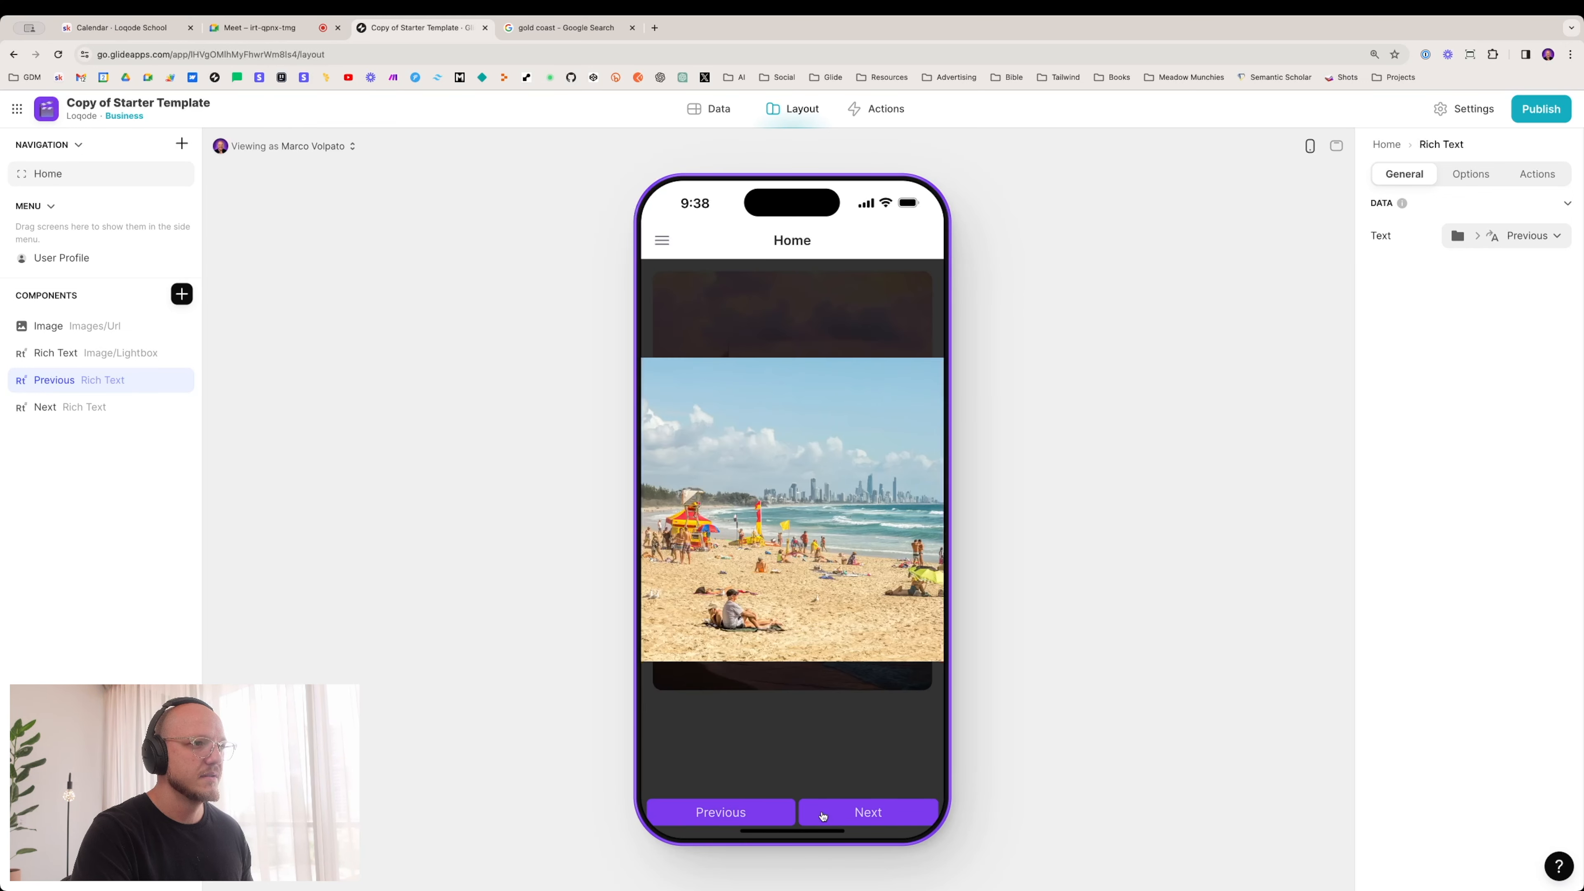
pyautogui.click(840, 816)
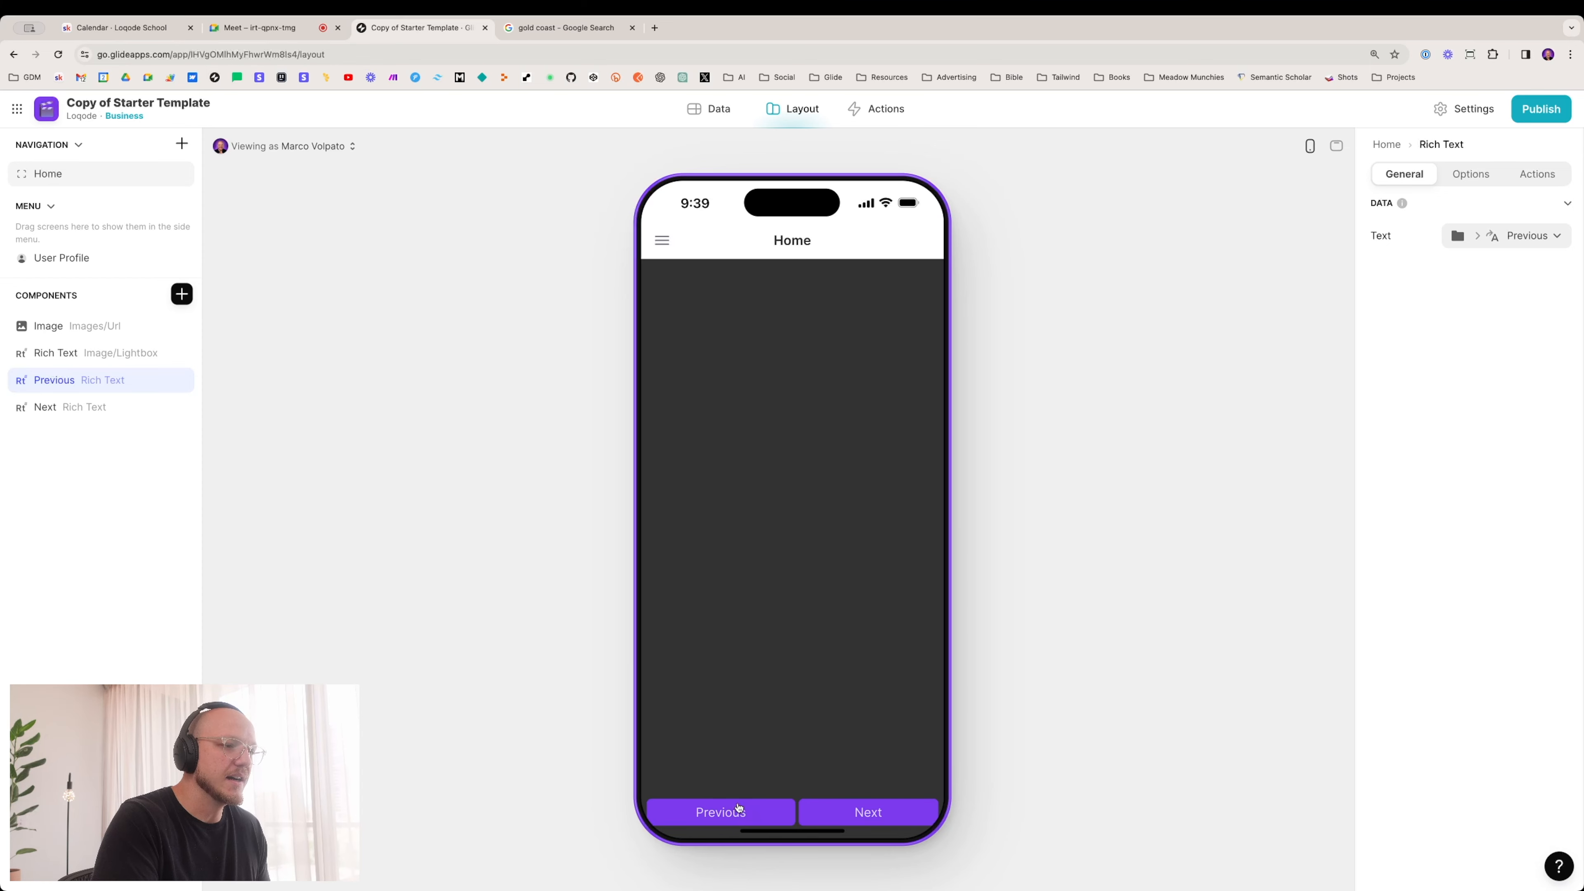
pyautogui.click(725, 812)
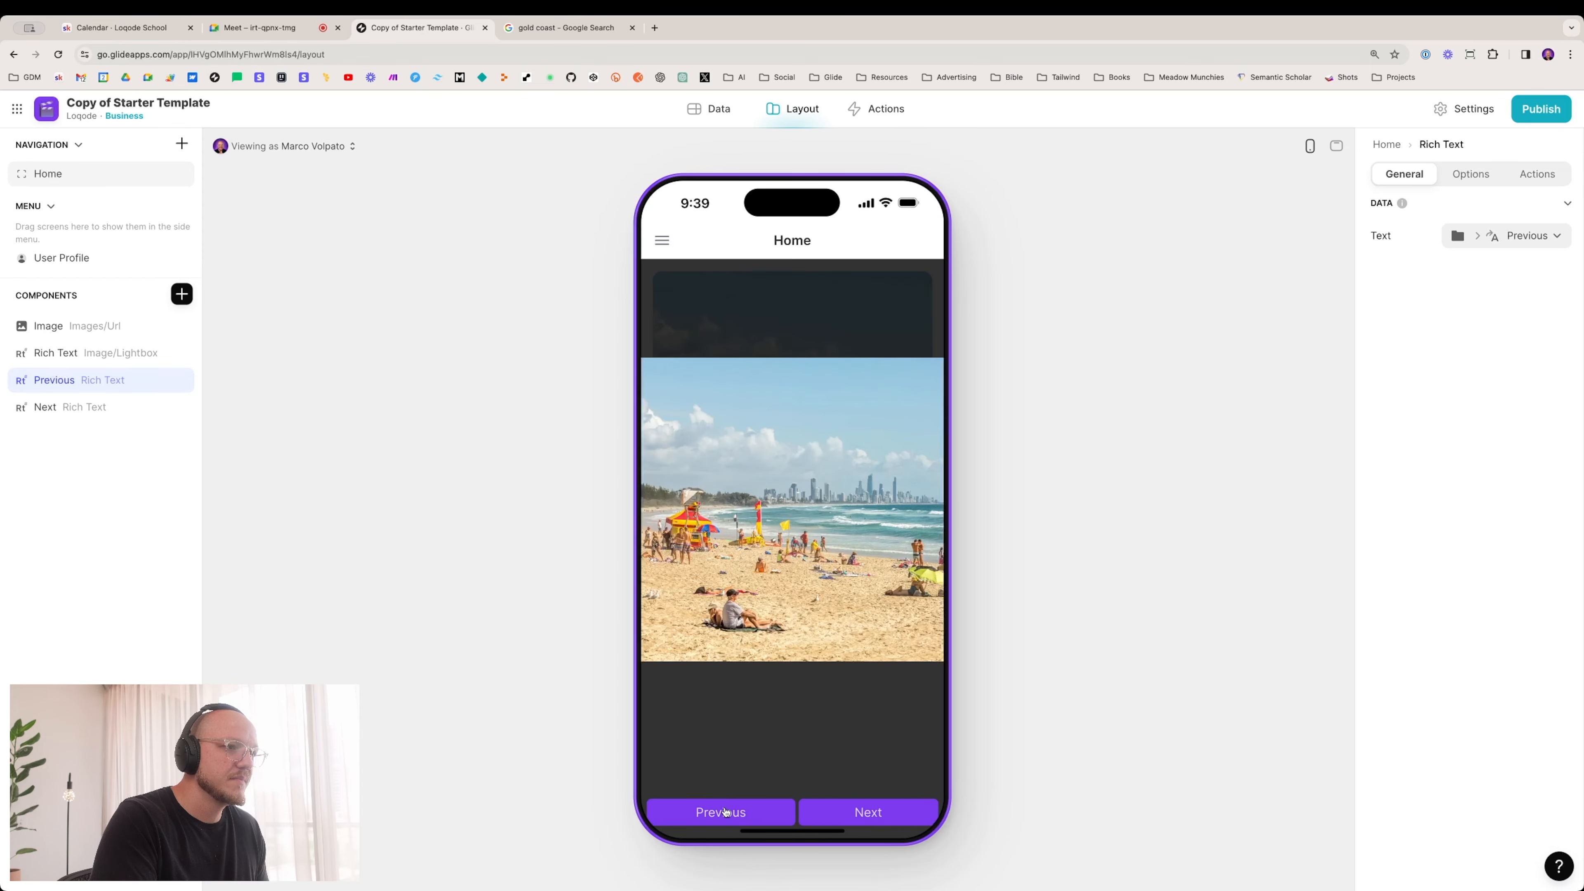
pyautogui.click(726, 811)
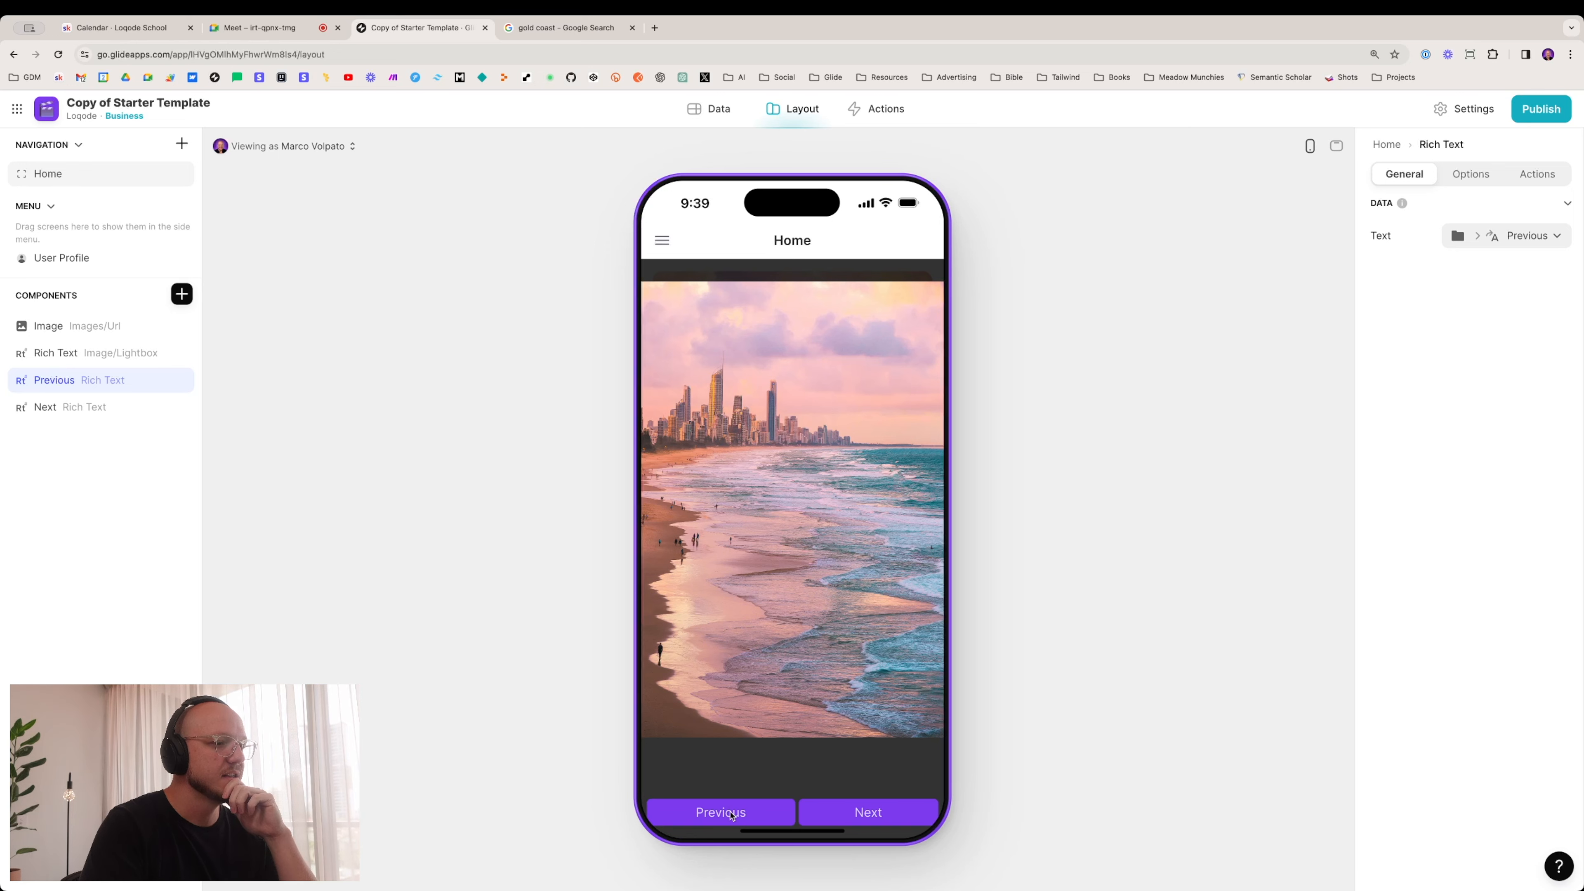
pyautogui.click(786, 580)
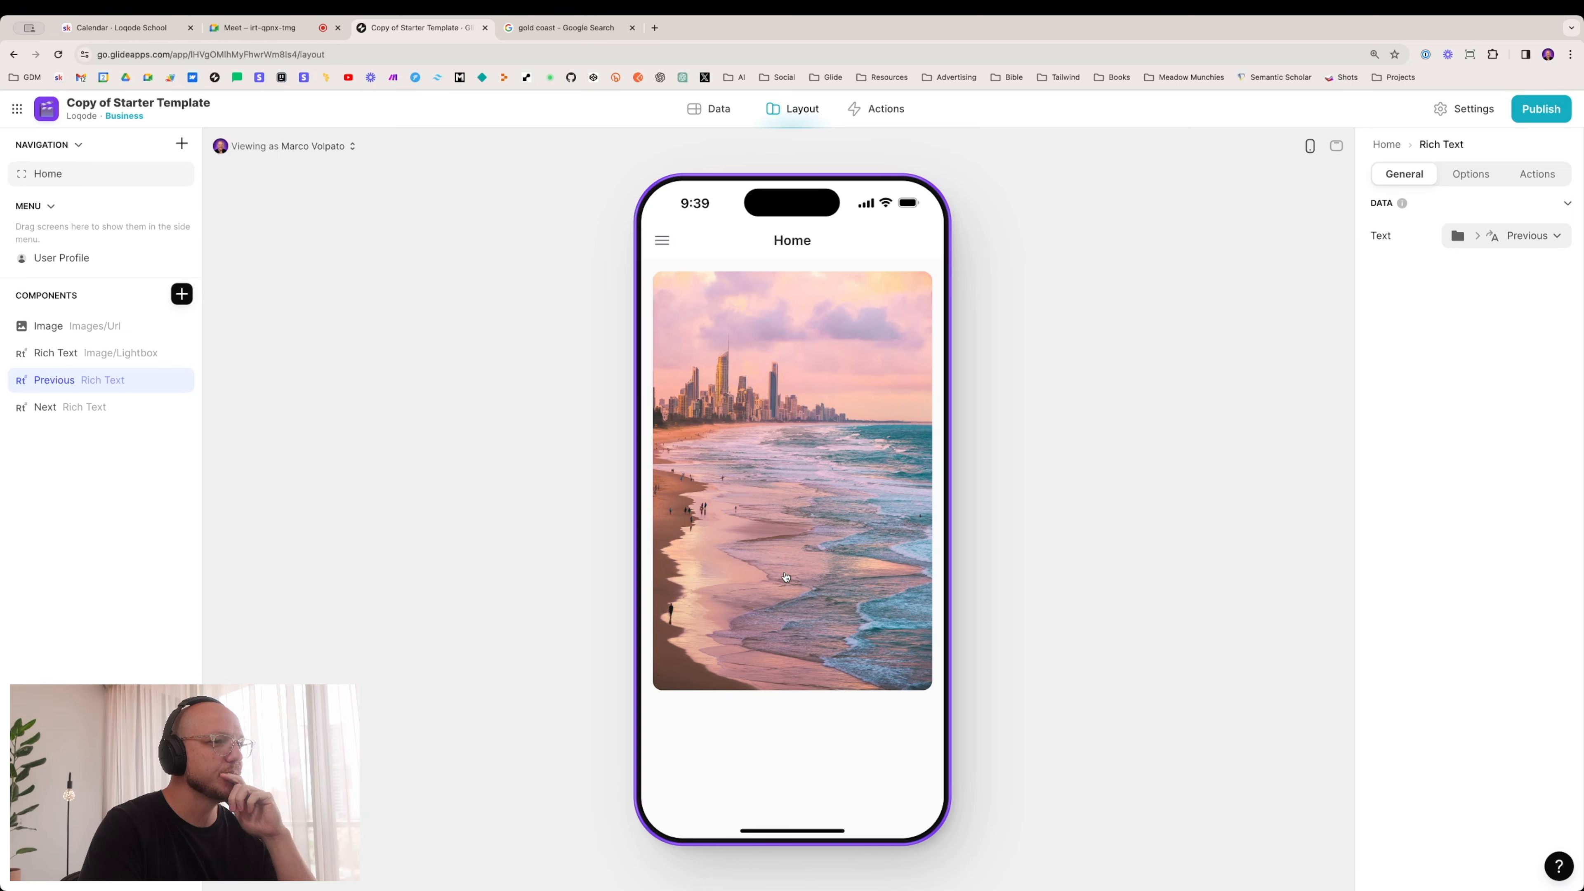
# Step: Inspect the Display value in the Users table
pyautogui.click(720, 115)
pyautogui.hscroll(4, 1046, 242)
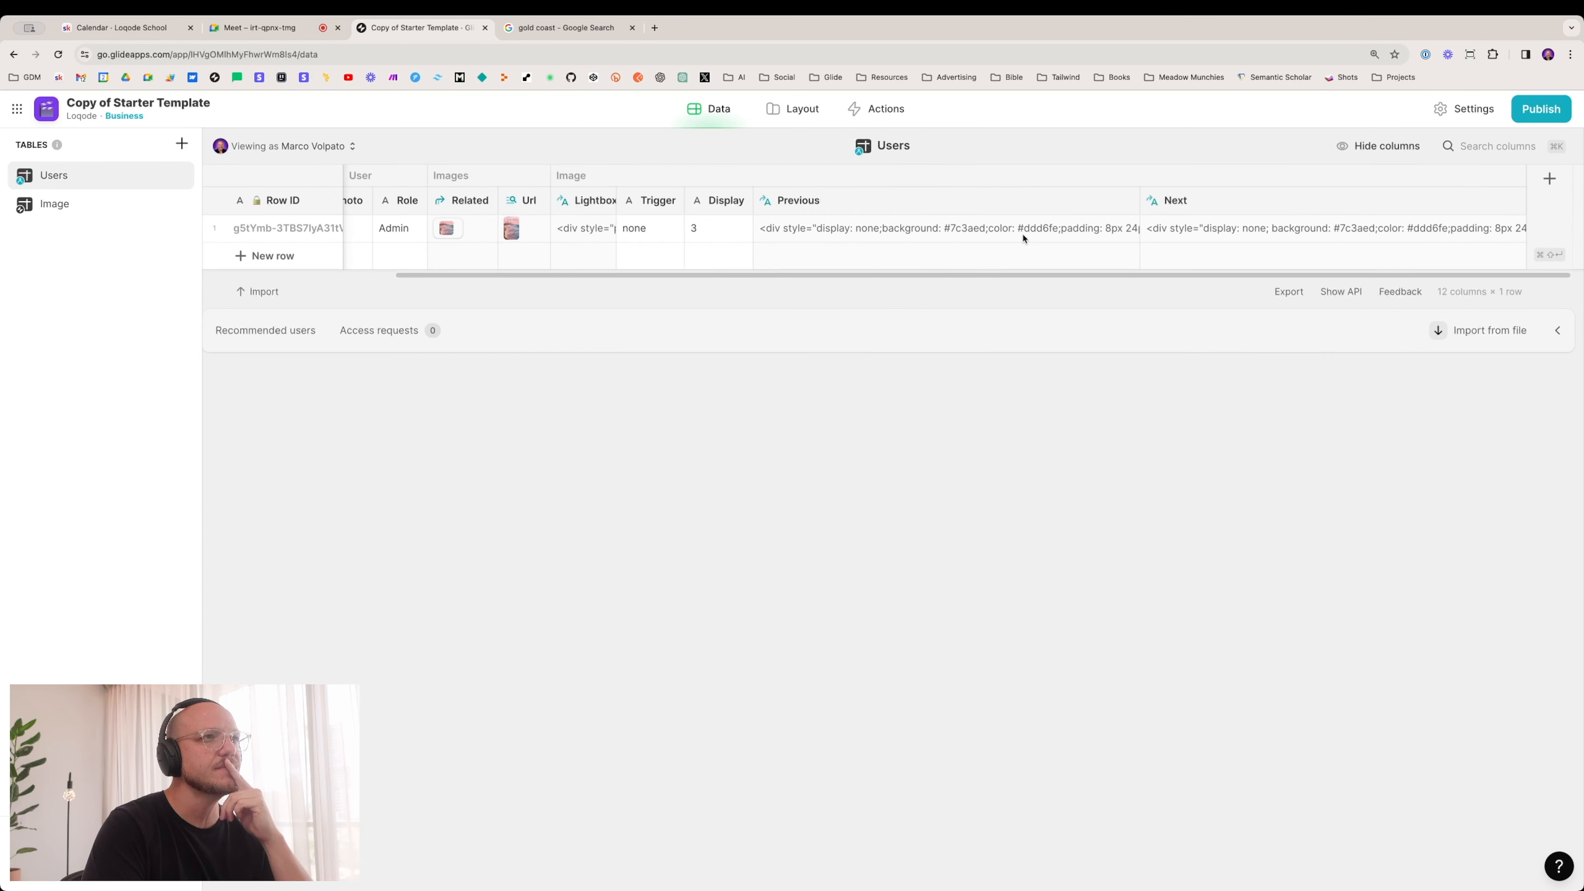
pyautogui.hscroll(-4, 998, 238)
pyautogui.click(921, 237)
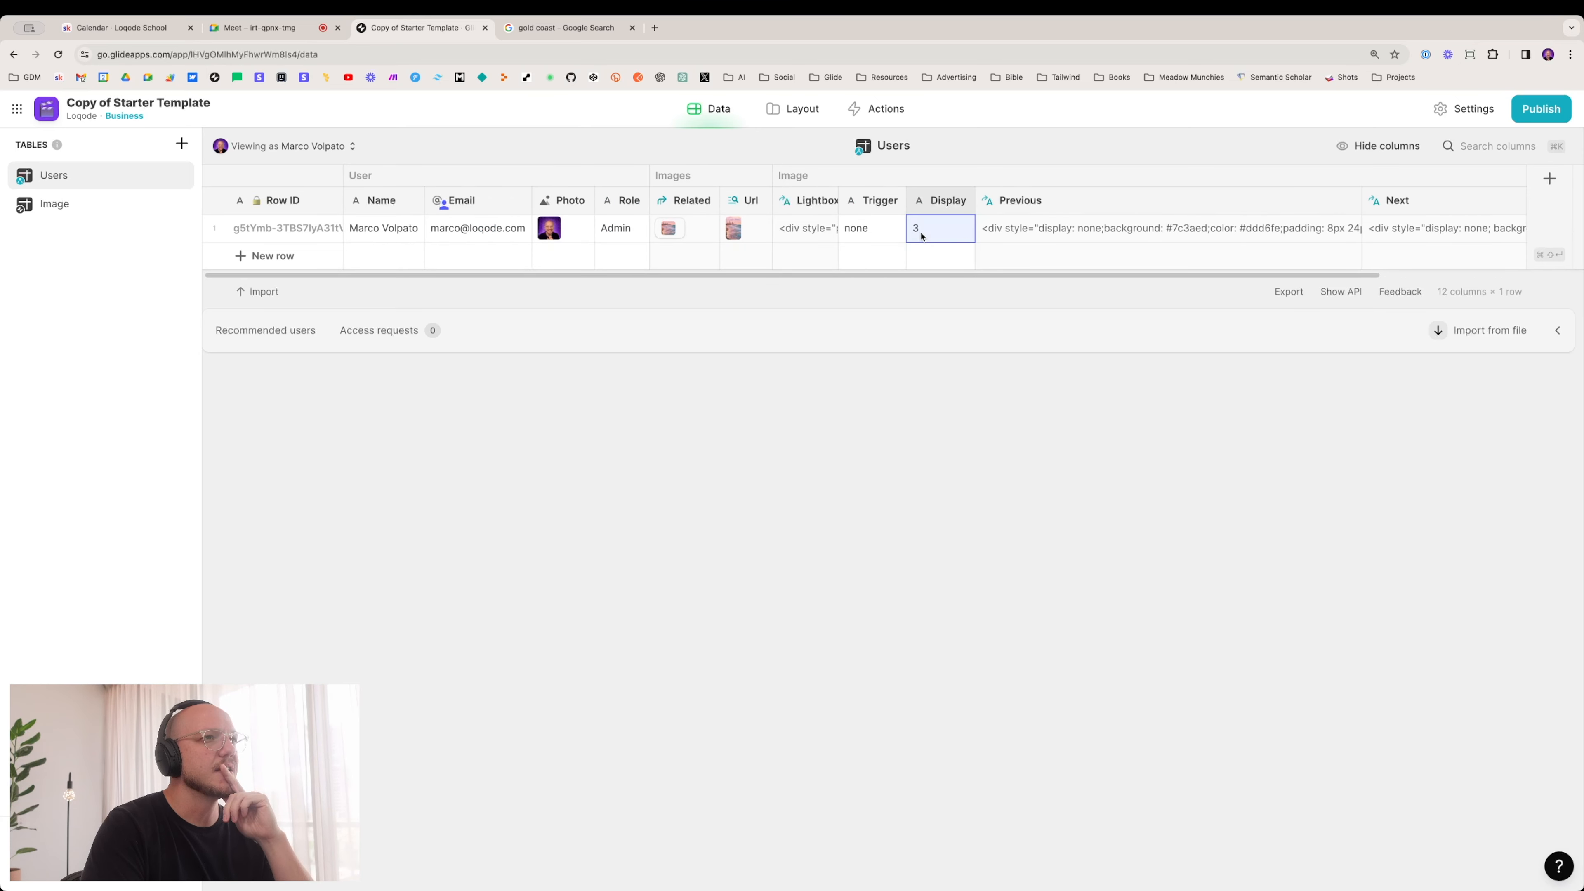
# Step: Base the Previous component's visibility condition on Image/Display instead of User/Name
pyautogui.click(793, 109)
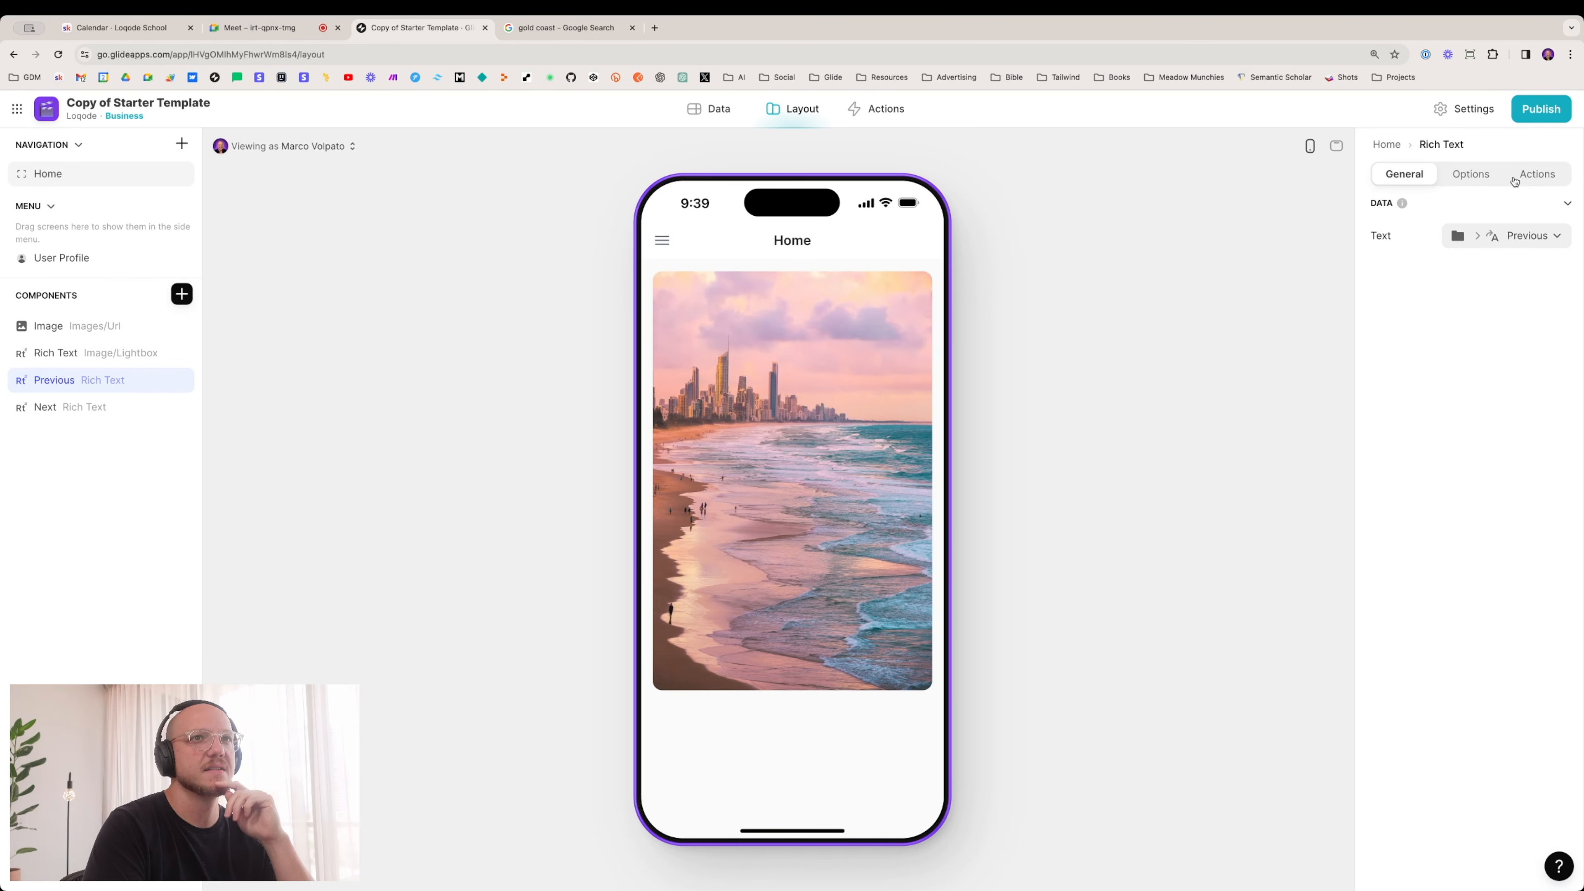
pyautogui.click(1471, 174)
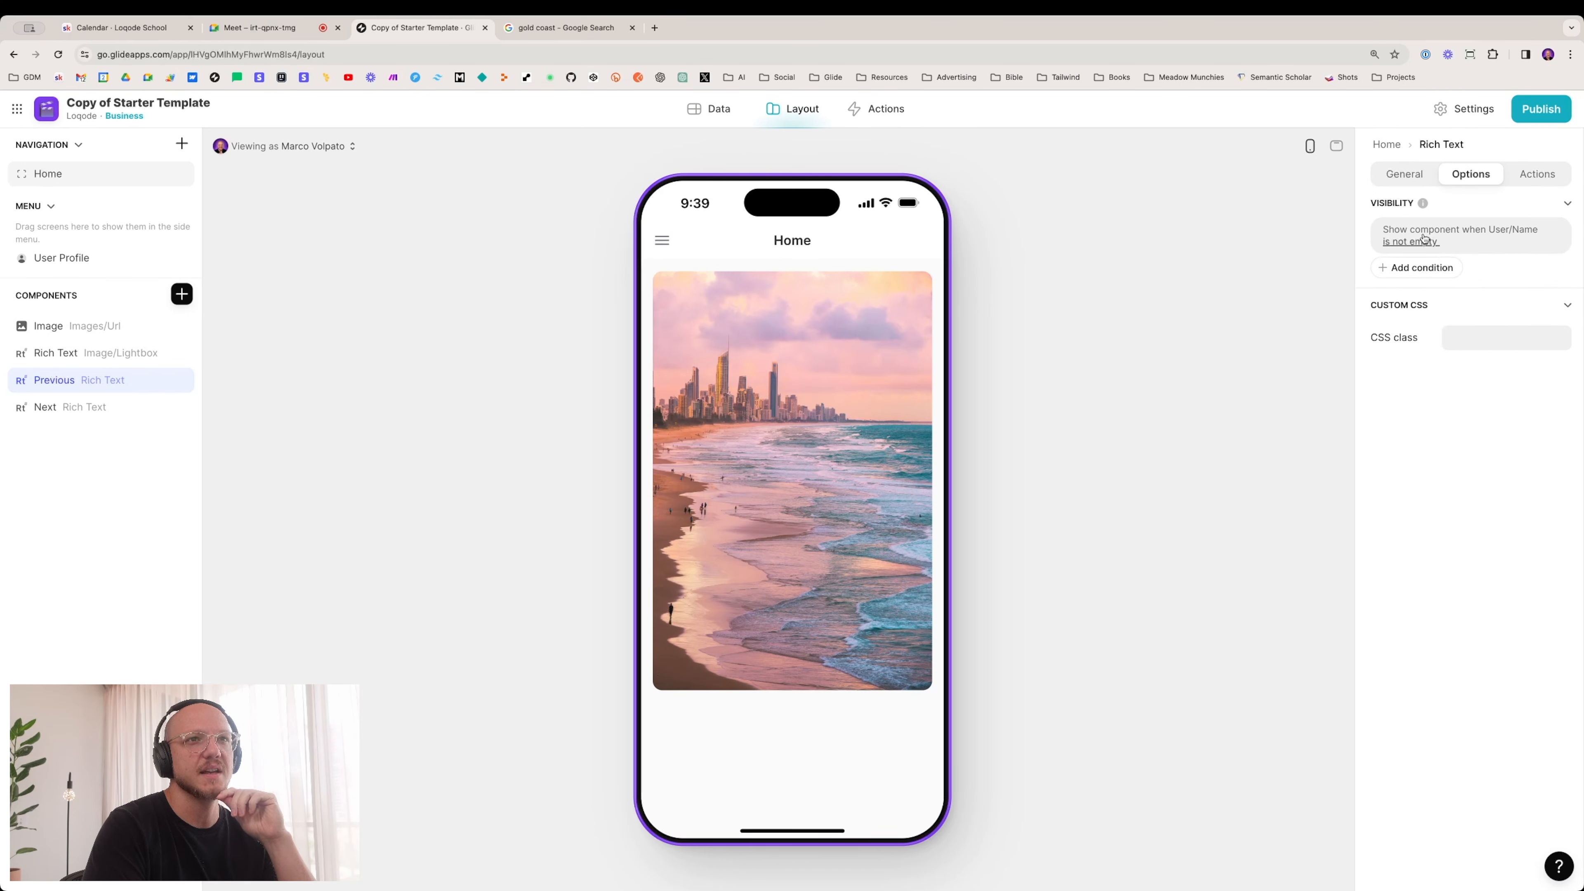
pyautogui.click(1424, 239)
pyautogui.click(1386, 291)
pyautogui.moveTo(1354, 434)
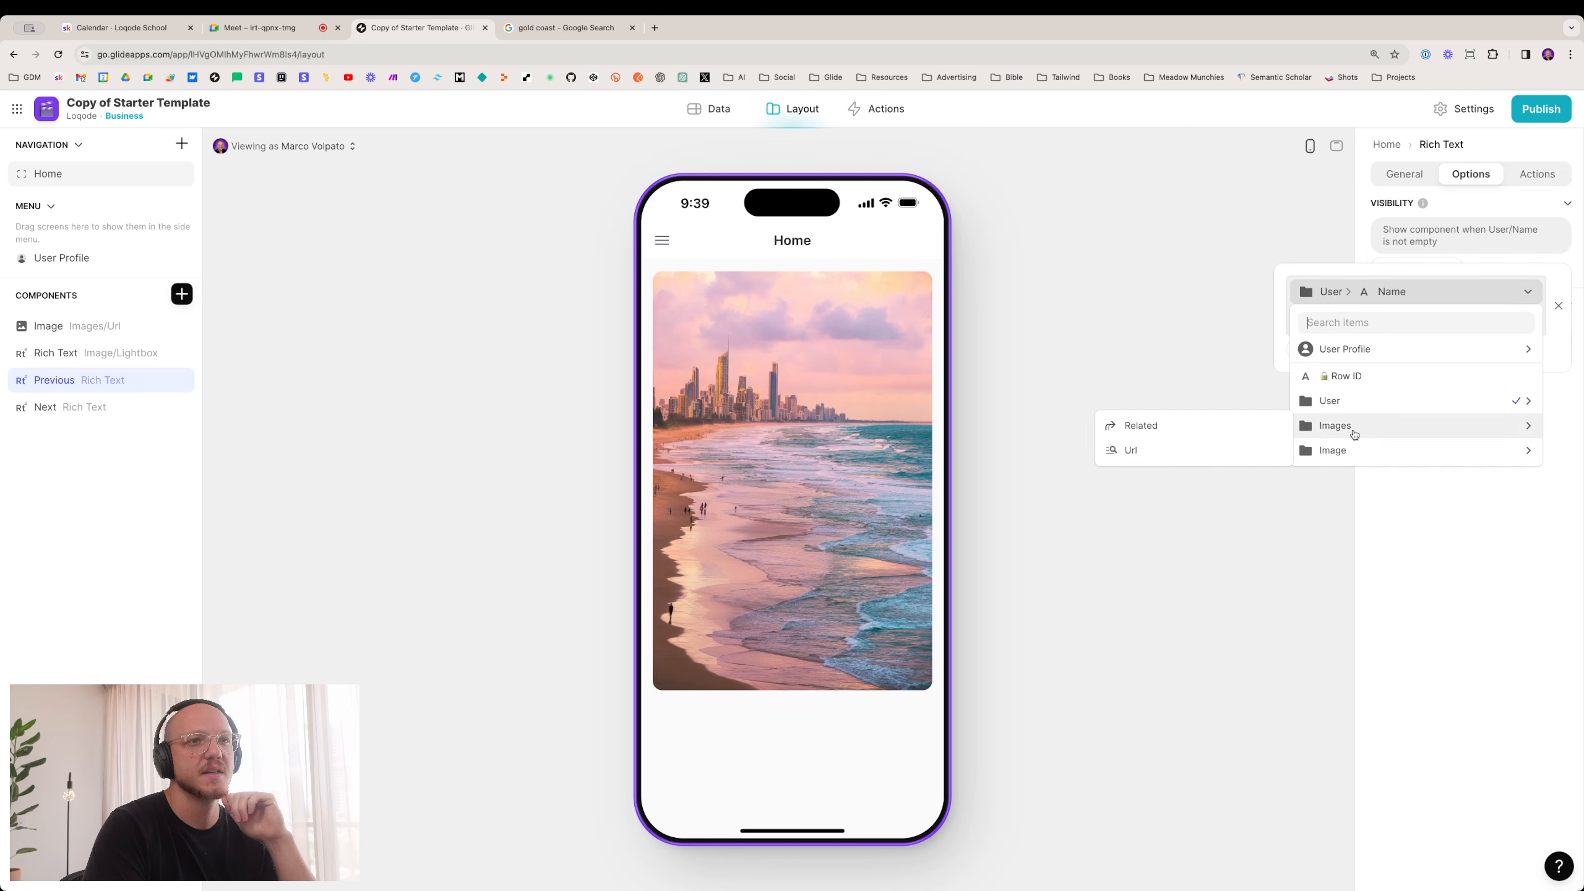
pyautogui.click(1167, 498)
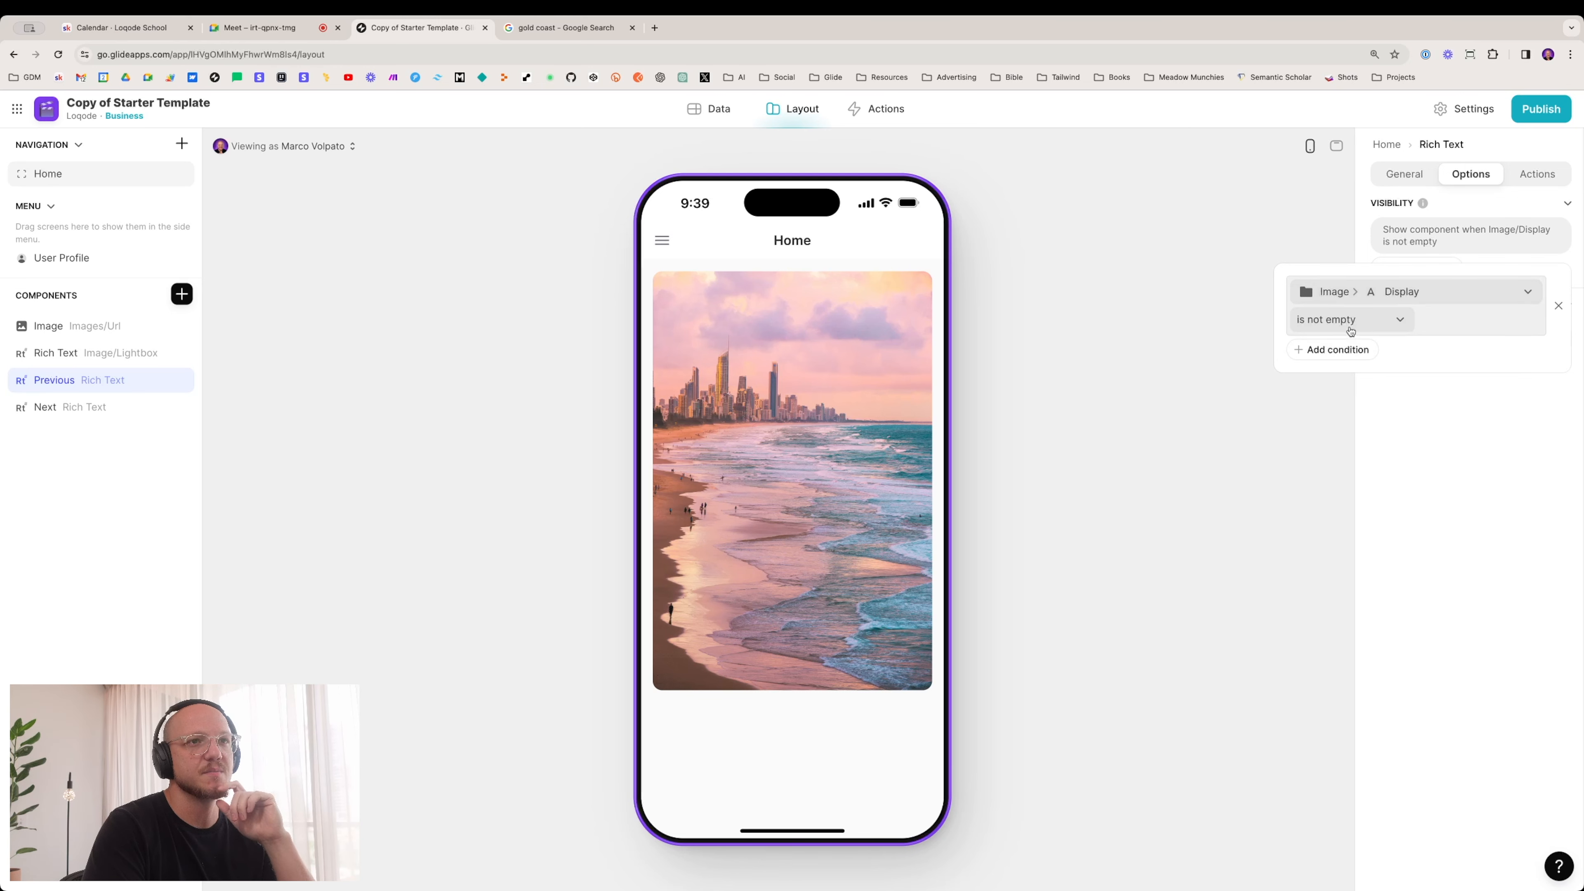
pyautogui.click(1350, 329)
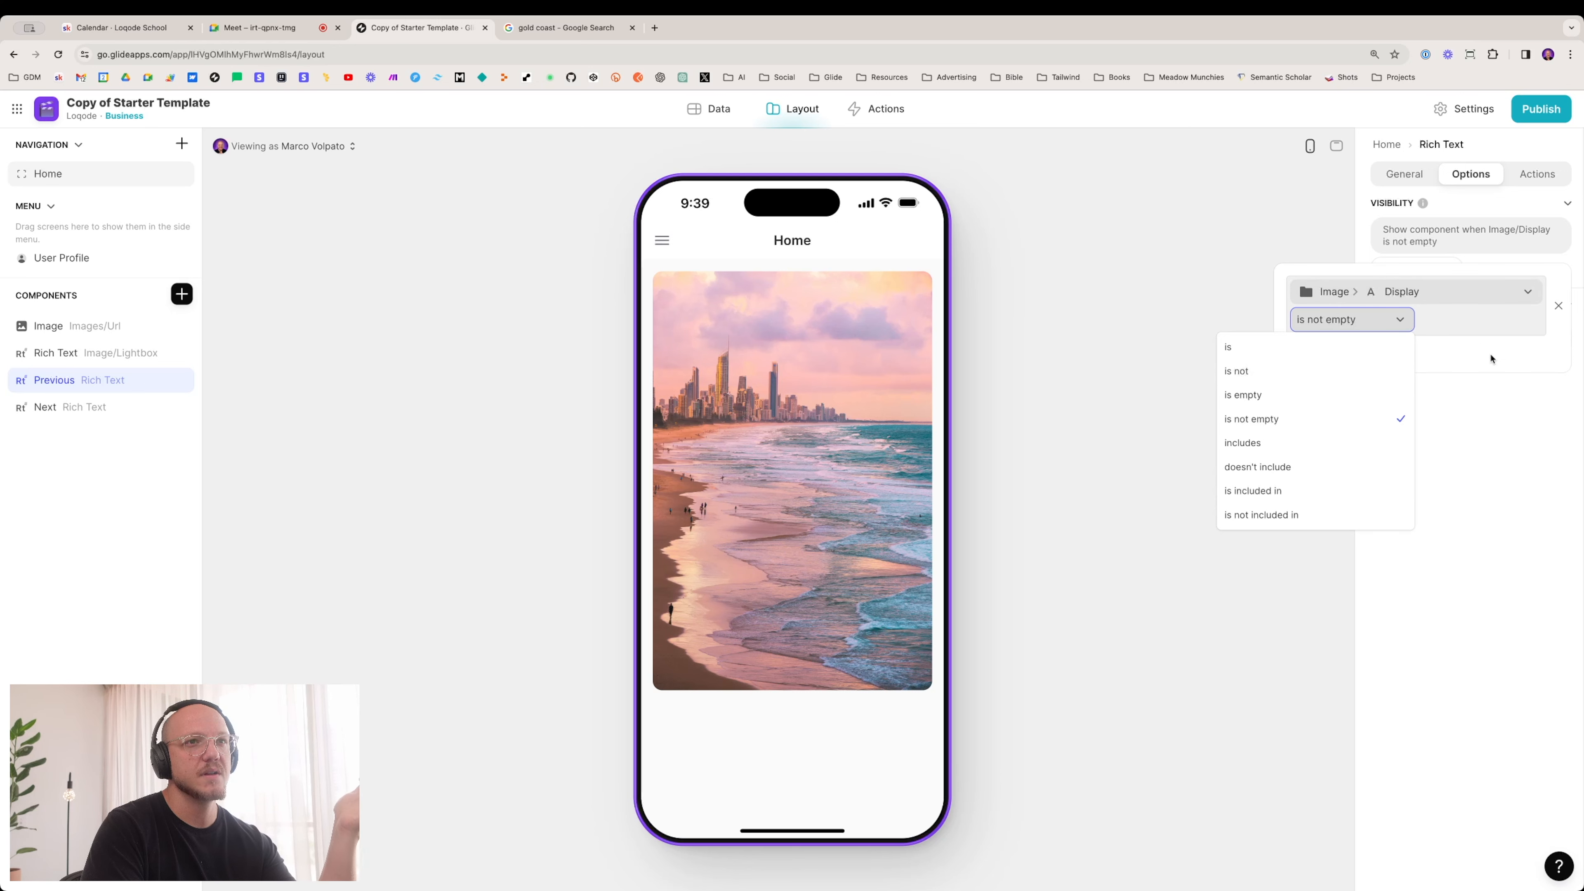
pyautogui.click(1001, 230)
# Step: Convert the Display column of the Users table to the Number type, adjust its precision and turn off the group separator
pyautogui.click(718, 110)
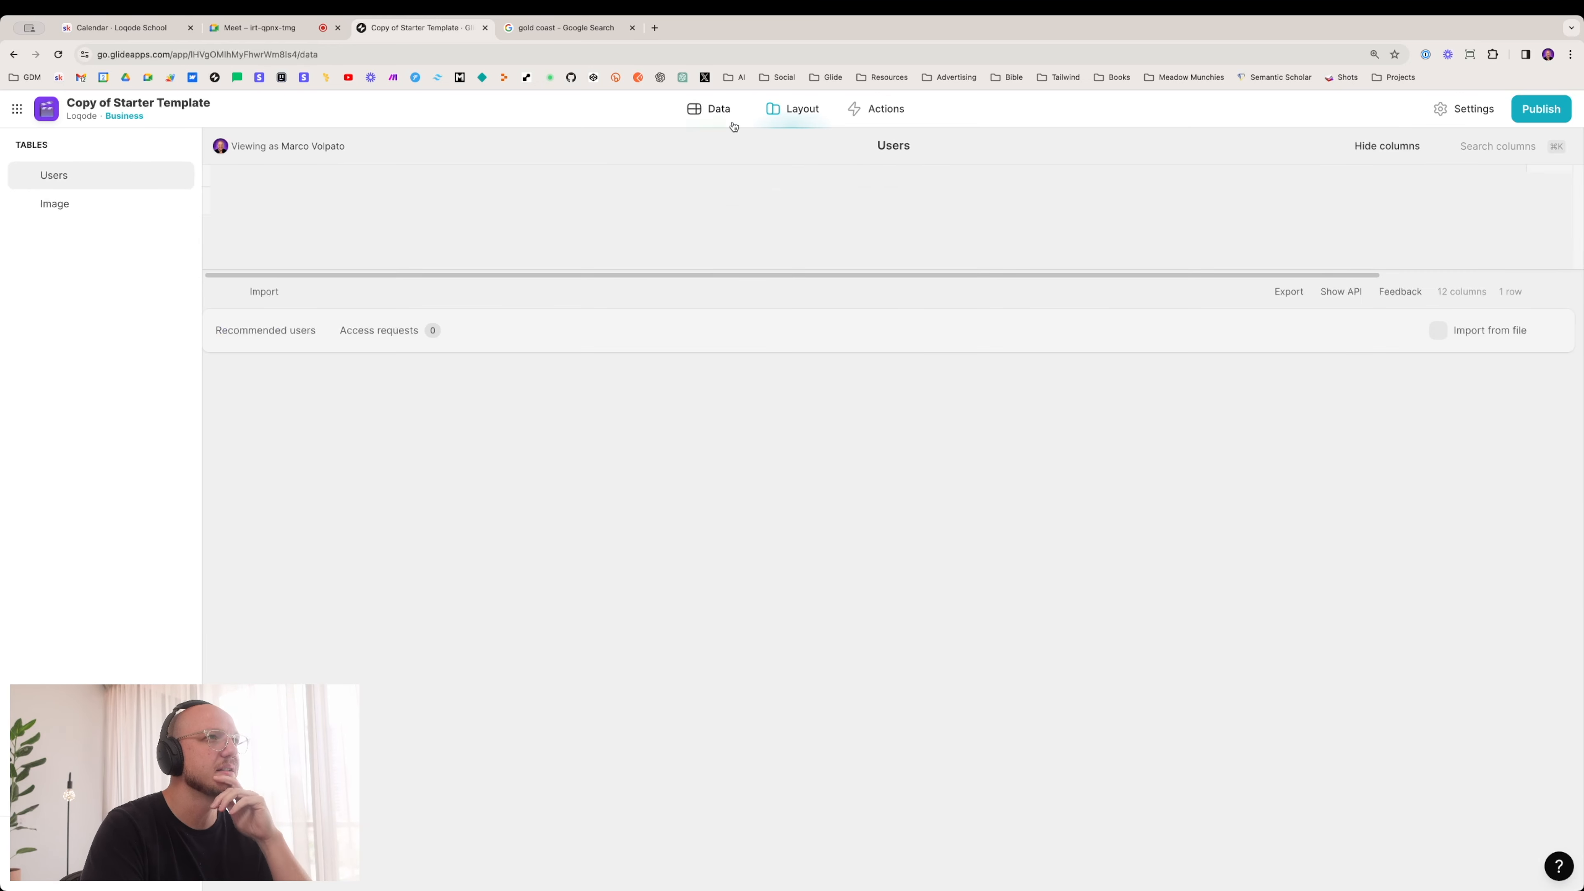
pyautogui.click(966, 199)
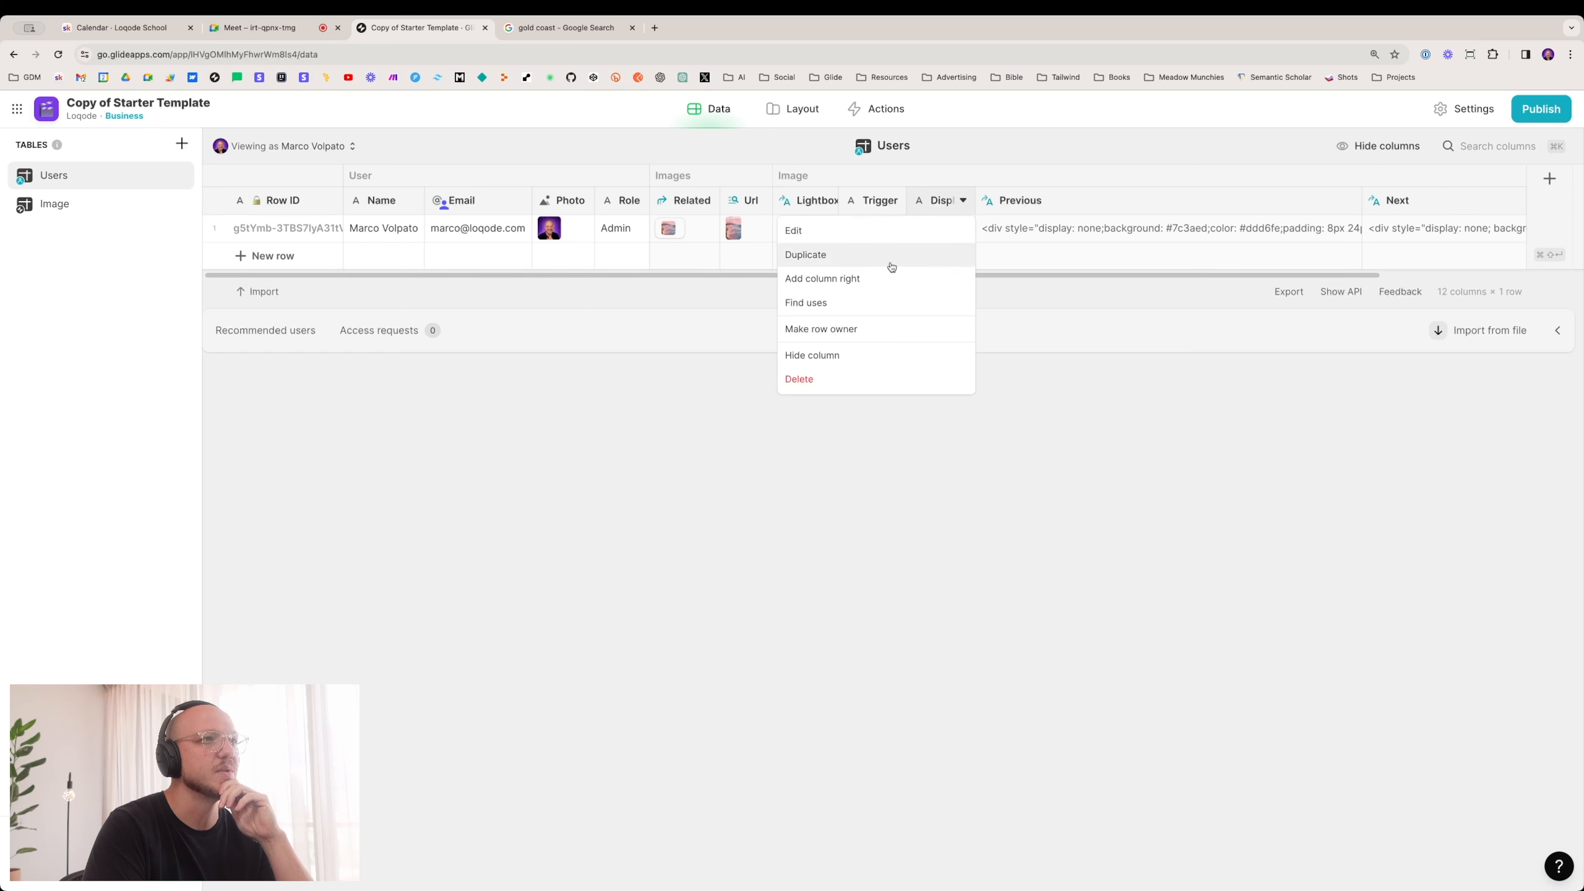
pyautogui.click(866, 231)
pyautogui.click(1096, 266)
pyautogui.click(1053, 343)
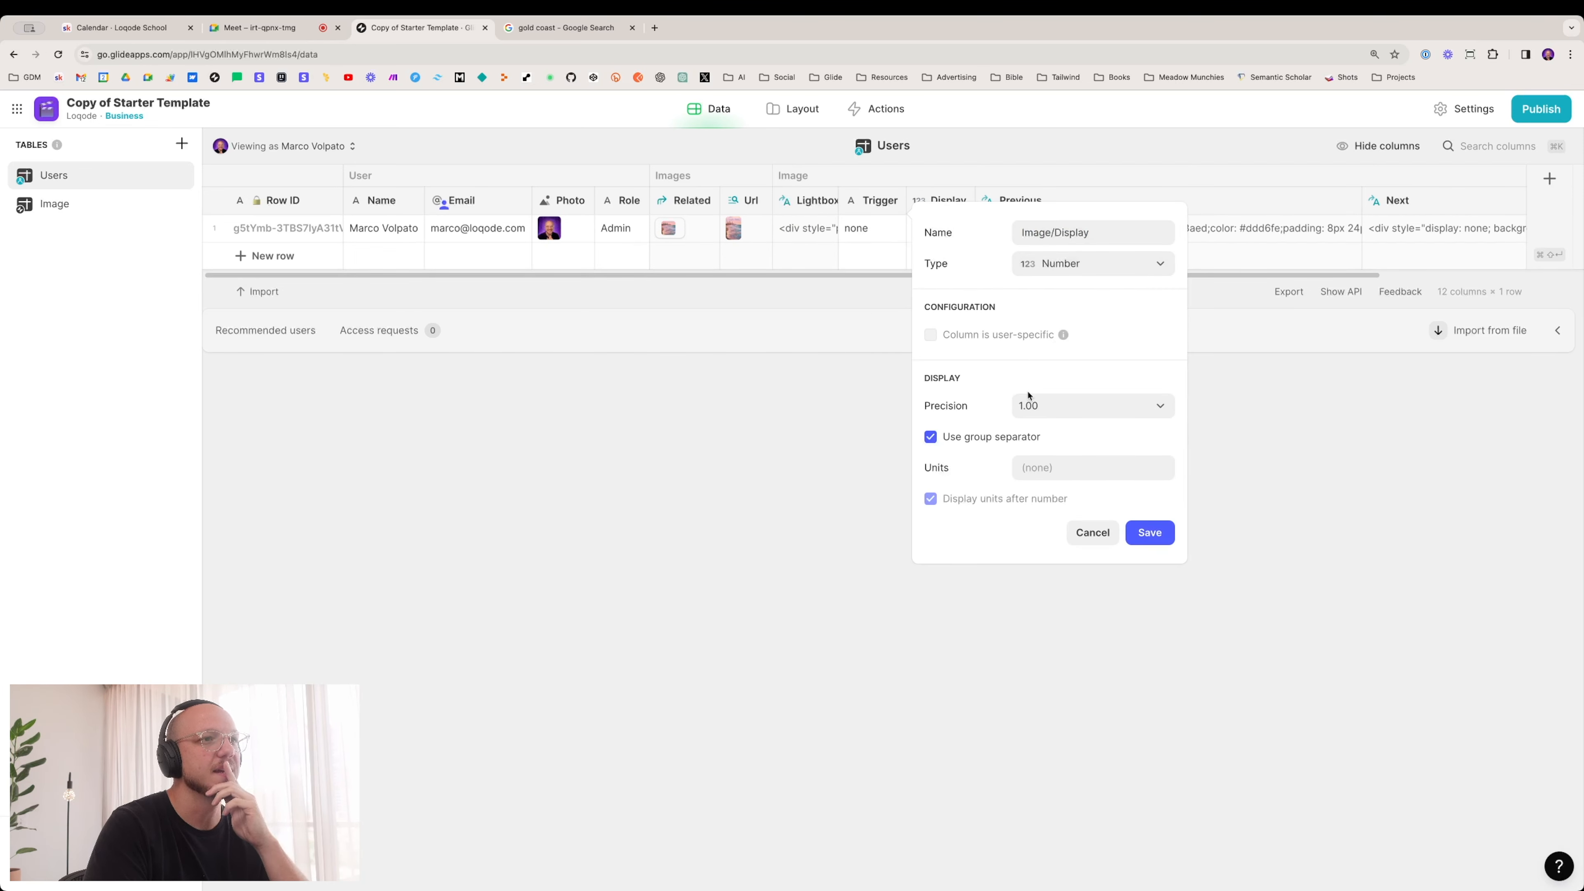
pyautogui.click(1029, 405)
pyautogui.click(1026, 453)
pyautogui.click(930, 436)
pyautogui.click(1136, 544)
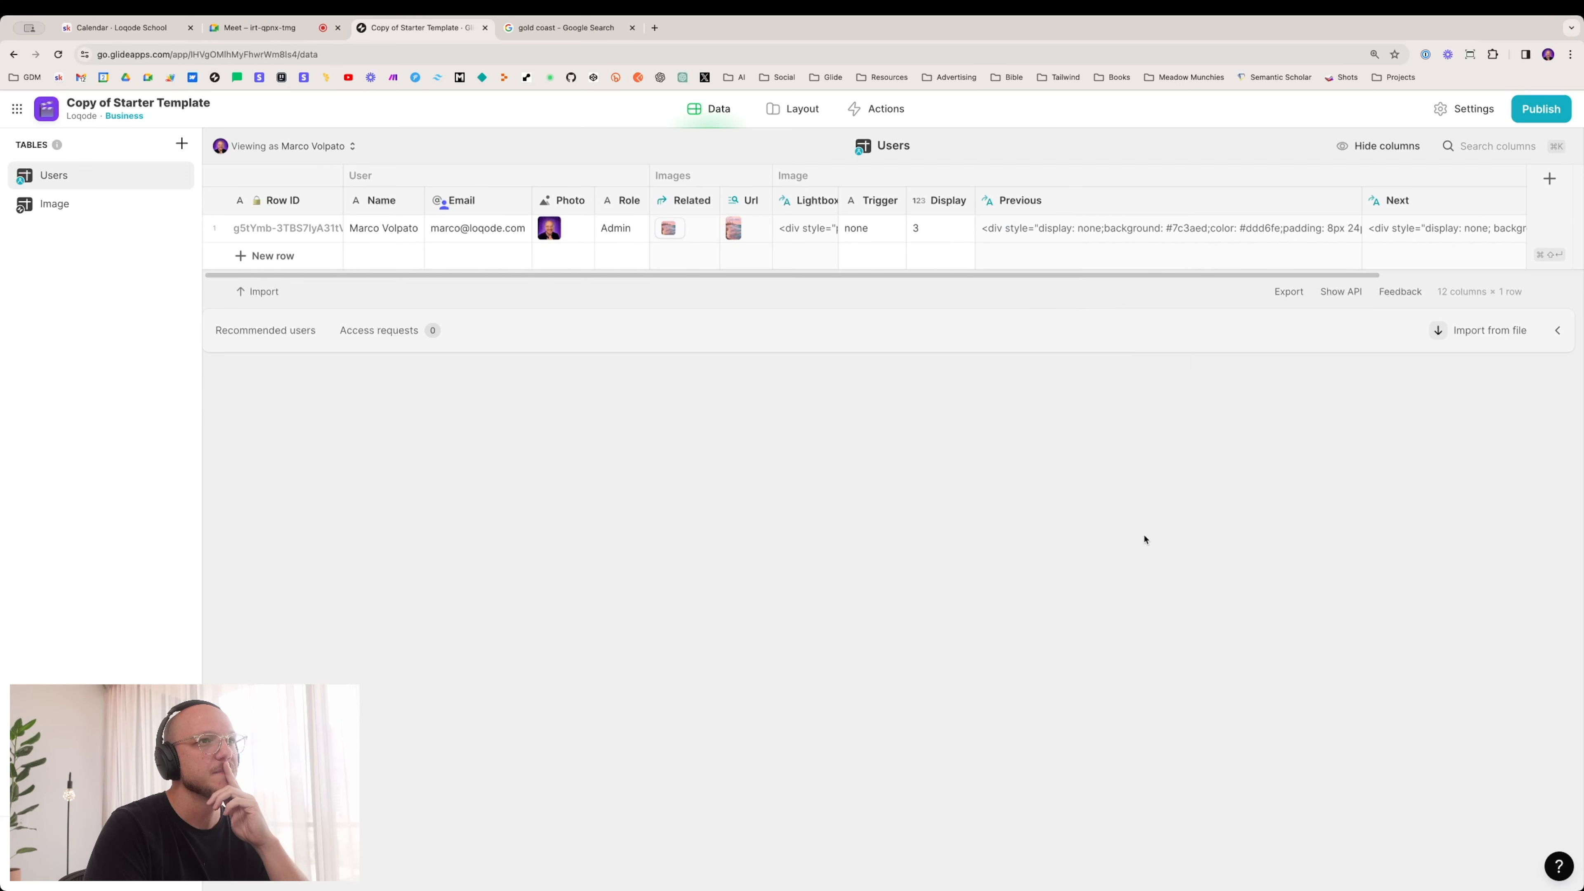
# Step: Set the Previous component to show only when Image/Display is greater than 0
pyautogui.click(795, 108)
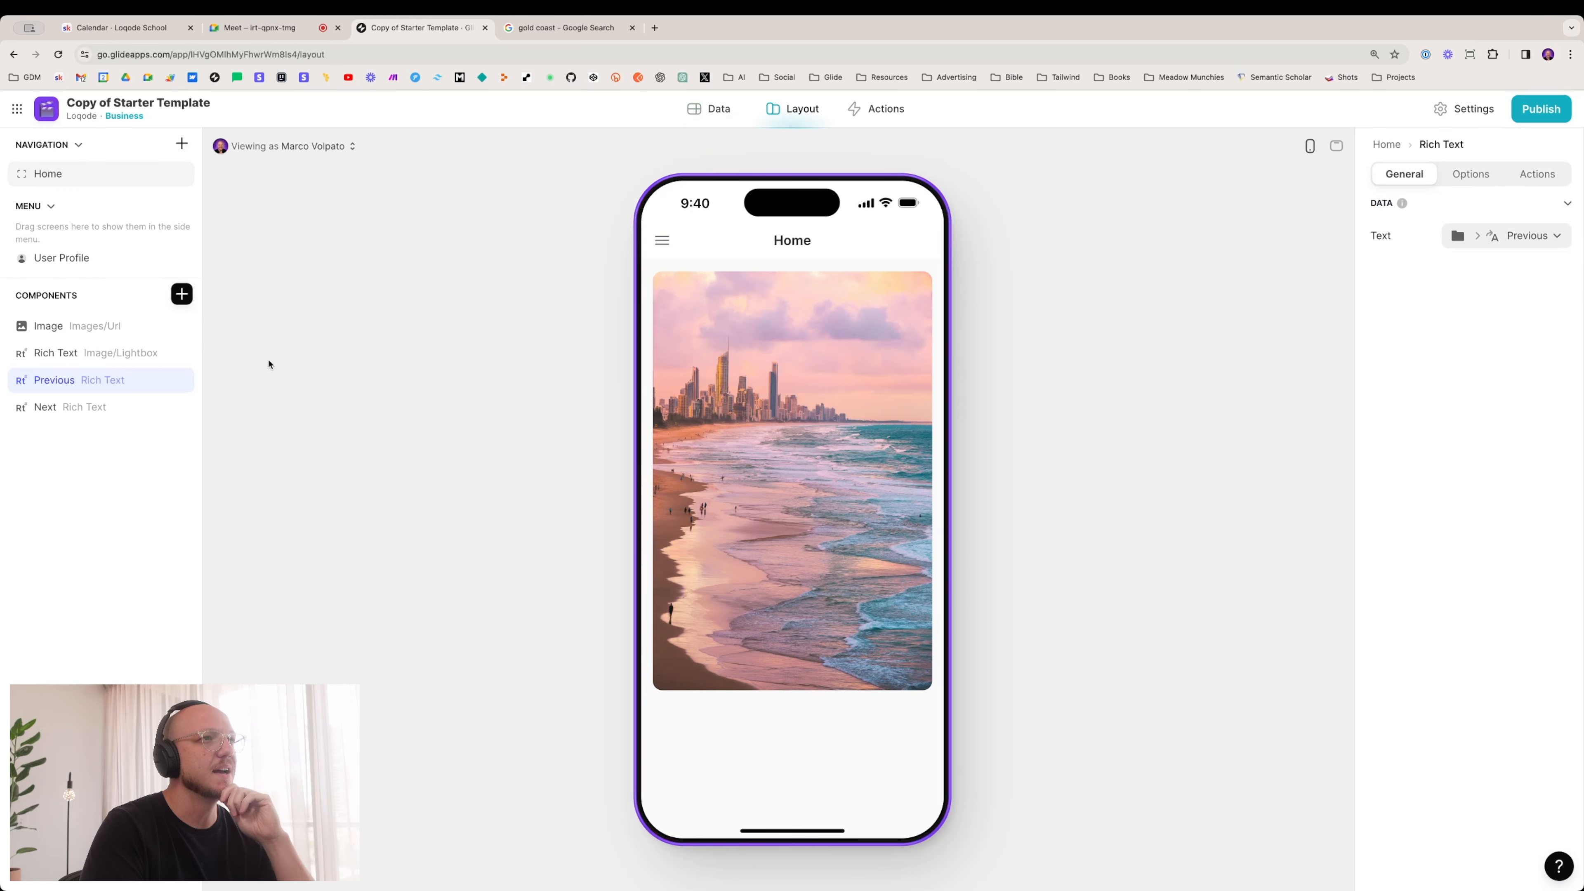
pyautogui.click(1469, 174)
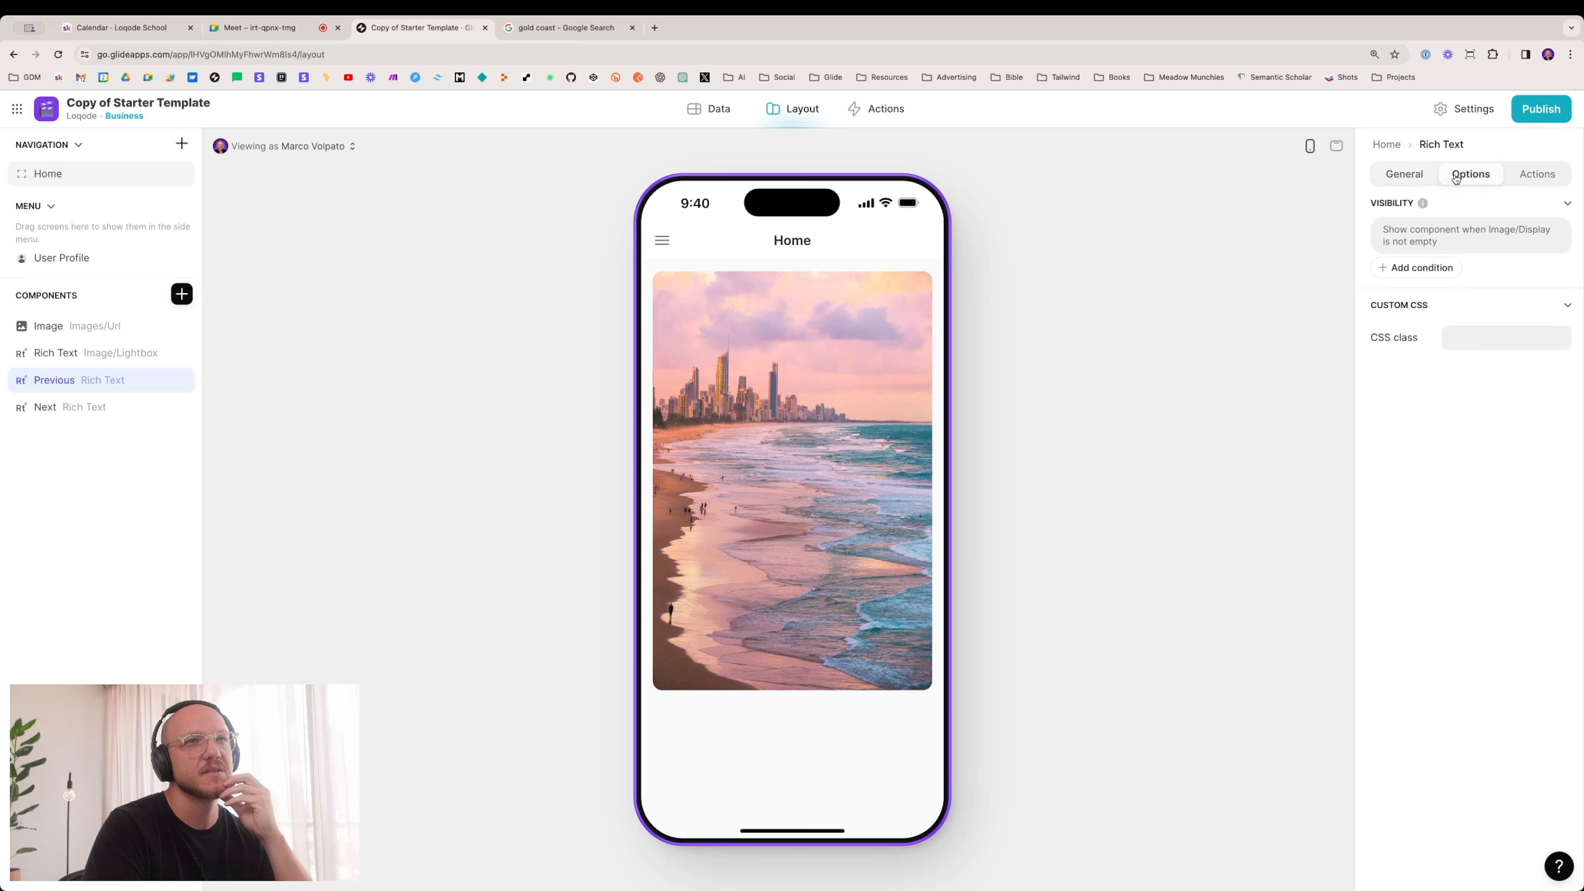
pyautogui.click(1417, 239)
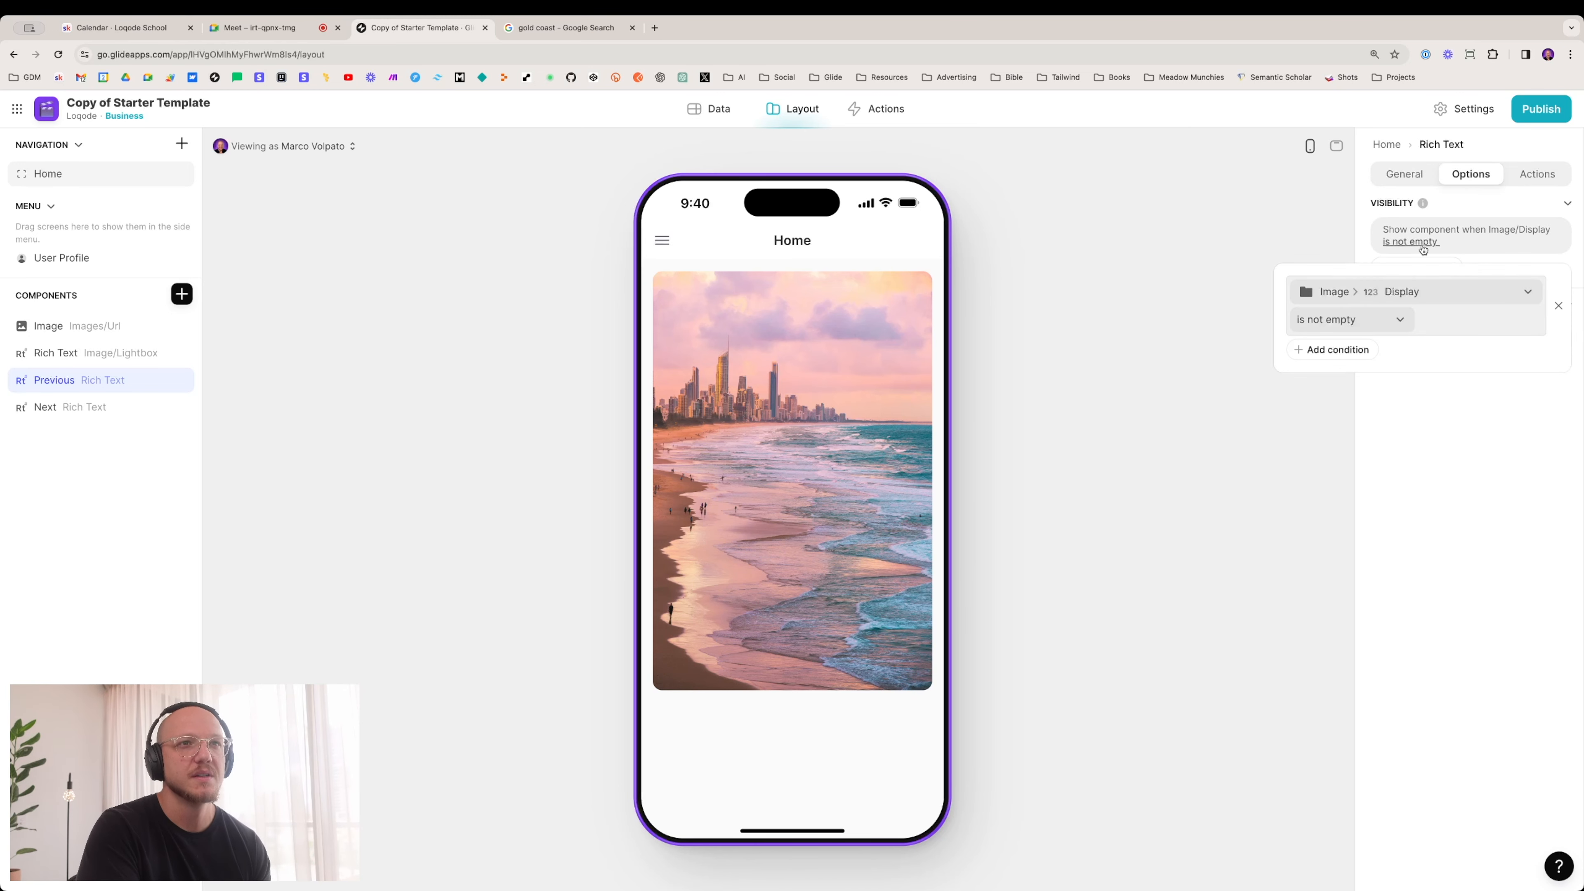
pyautogui.click(1363, 317)
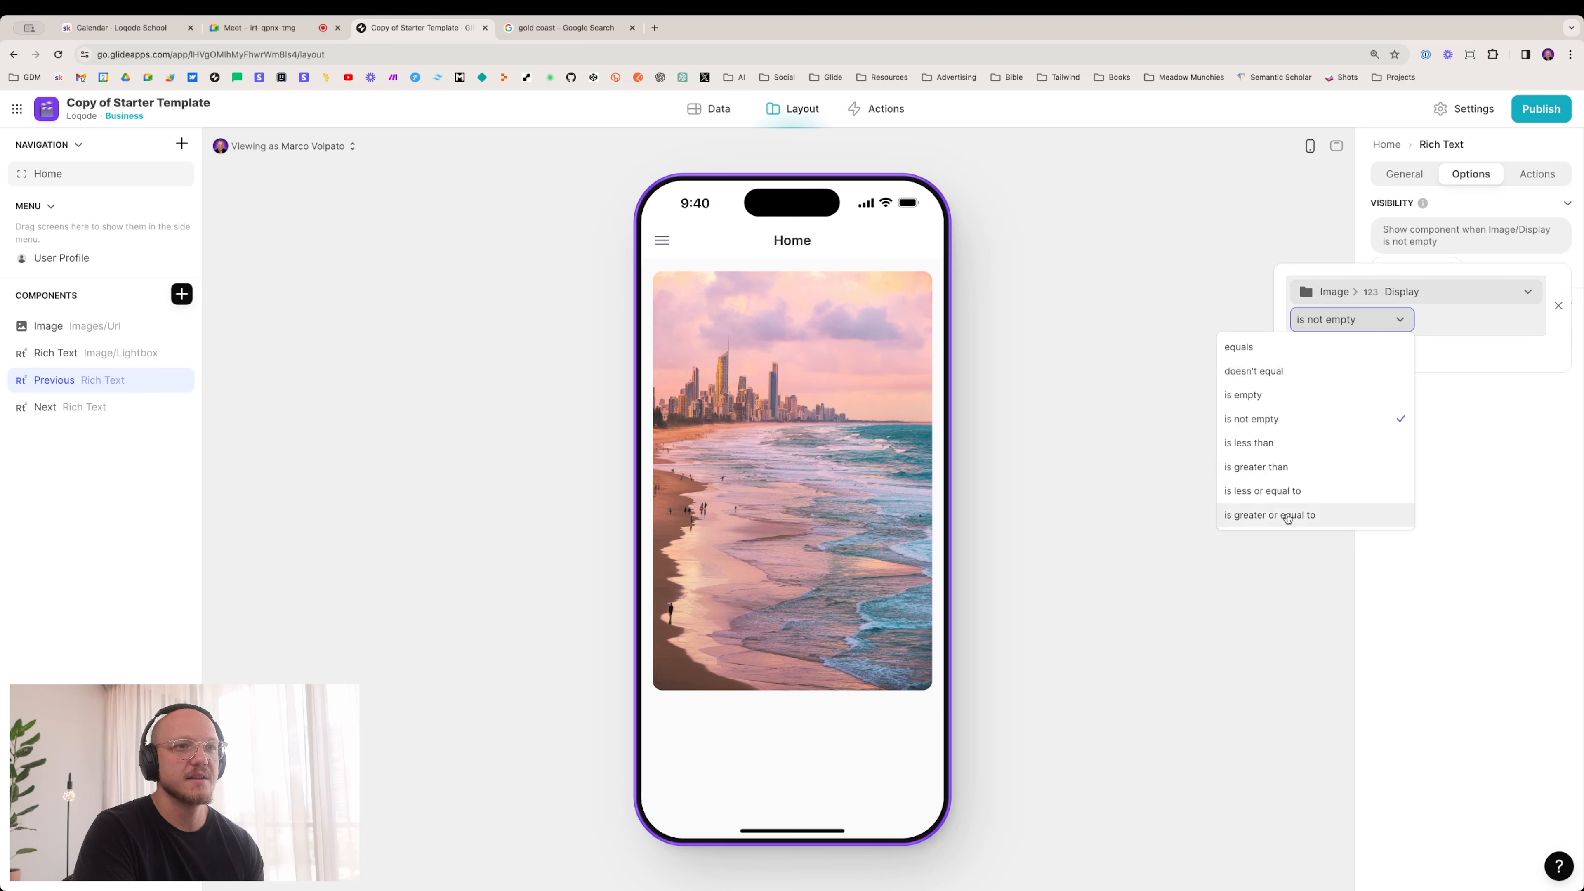
pyautogui.click(1255, 473)
pyautogui.click(1447, 316)
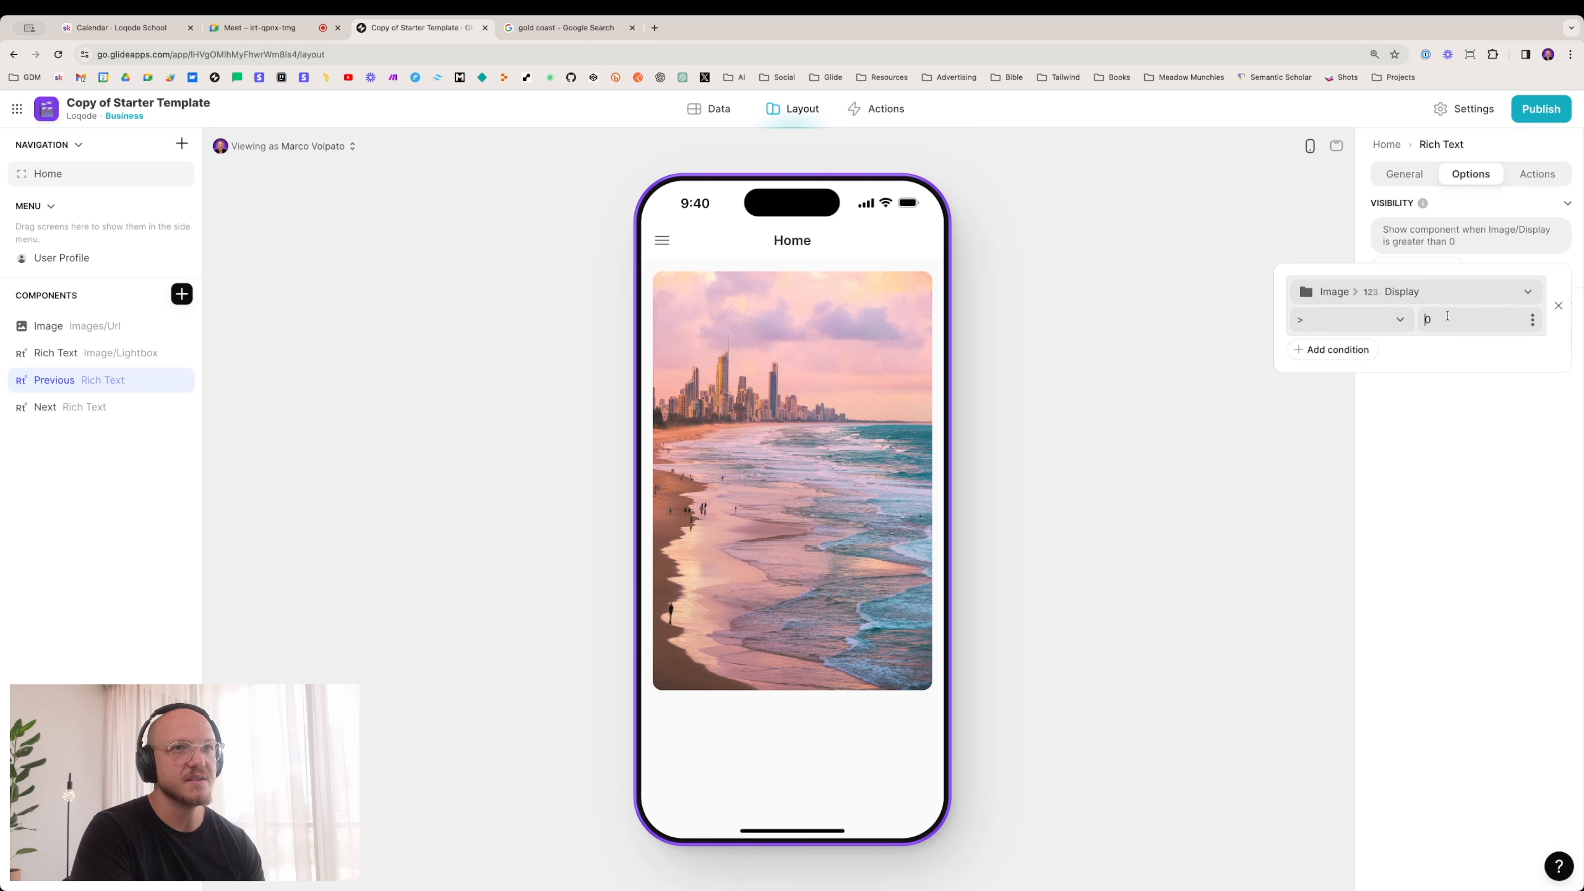
pyautogui.click(1458, 431)
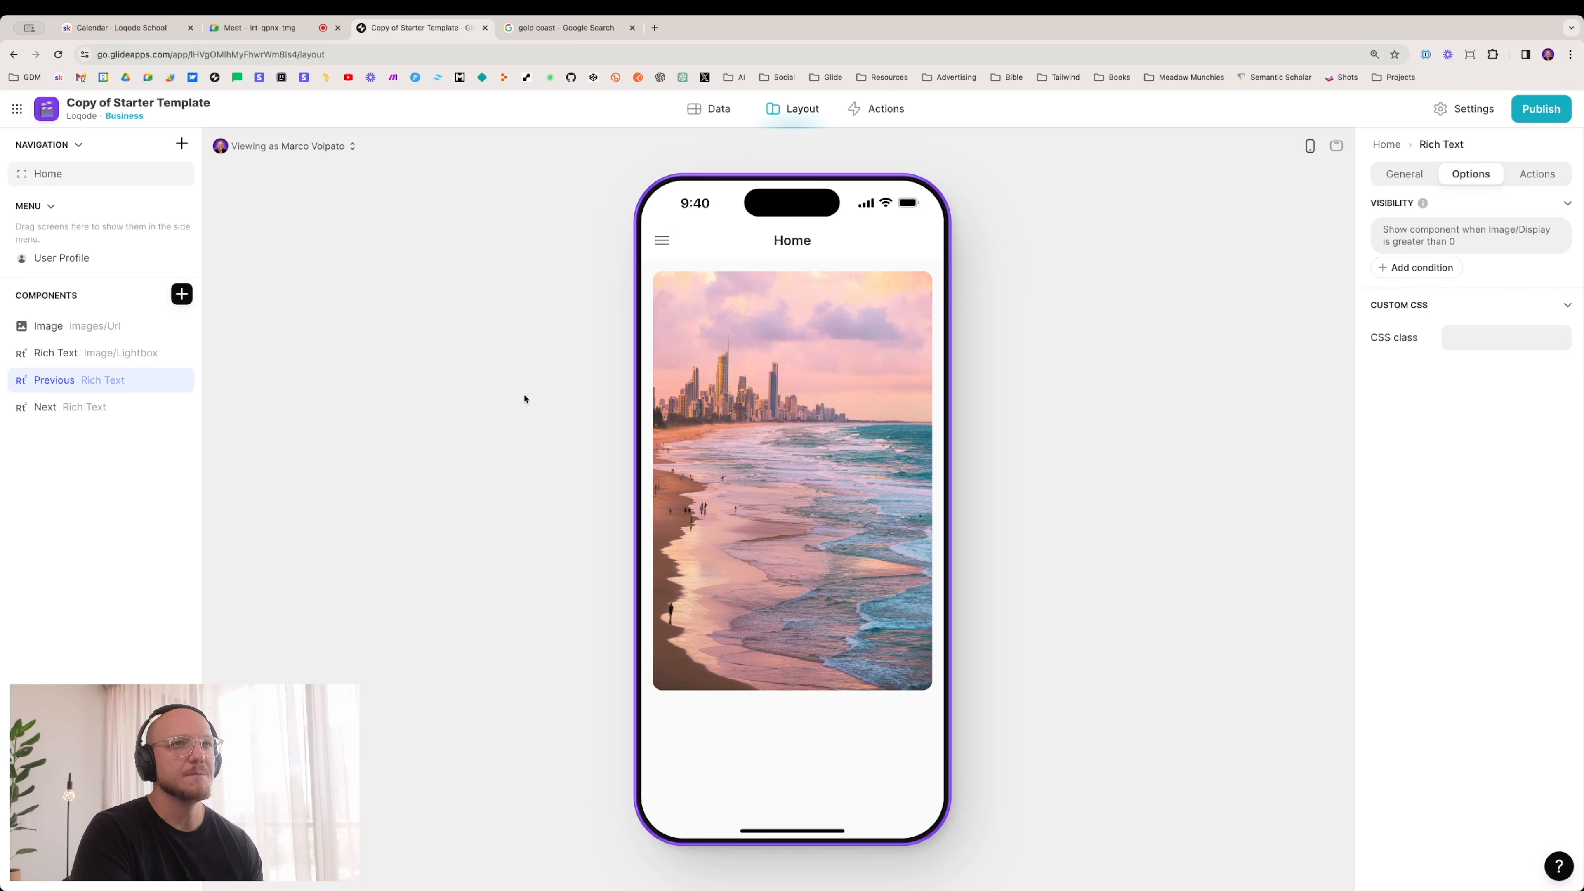
# Step: Set the Next component to show only when Image/Display is less than 4
pyautogui.click(105, 409)
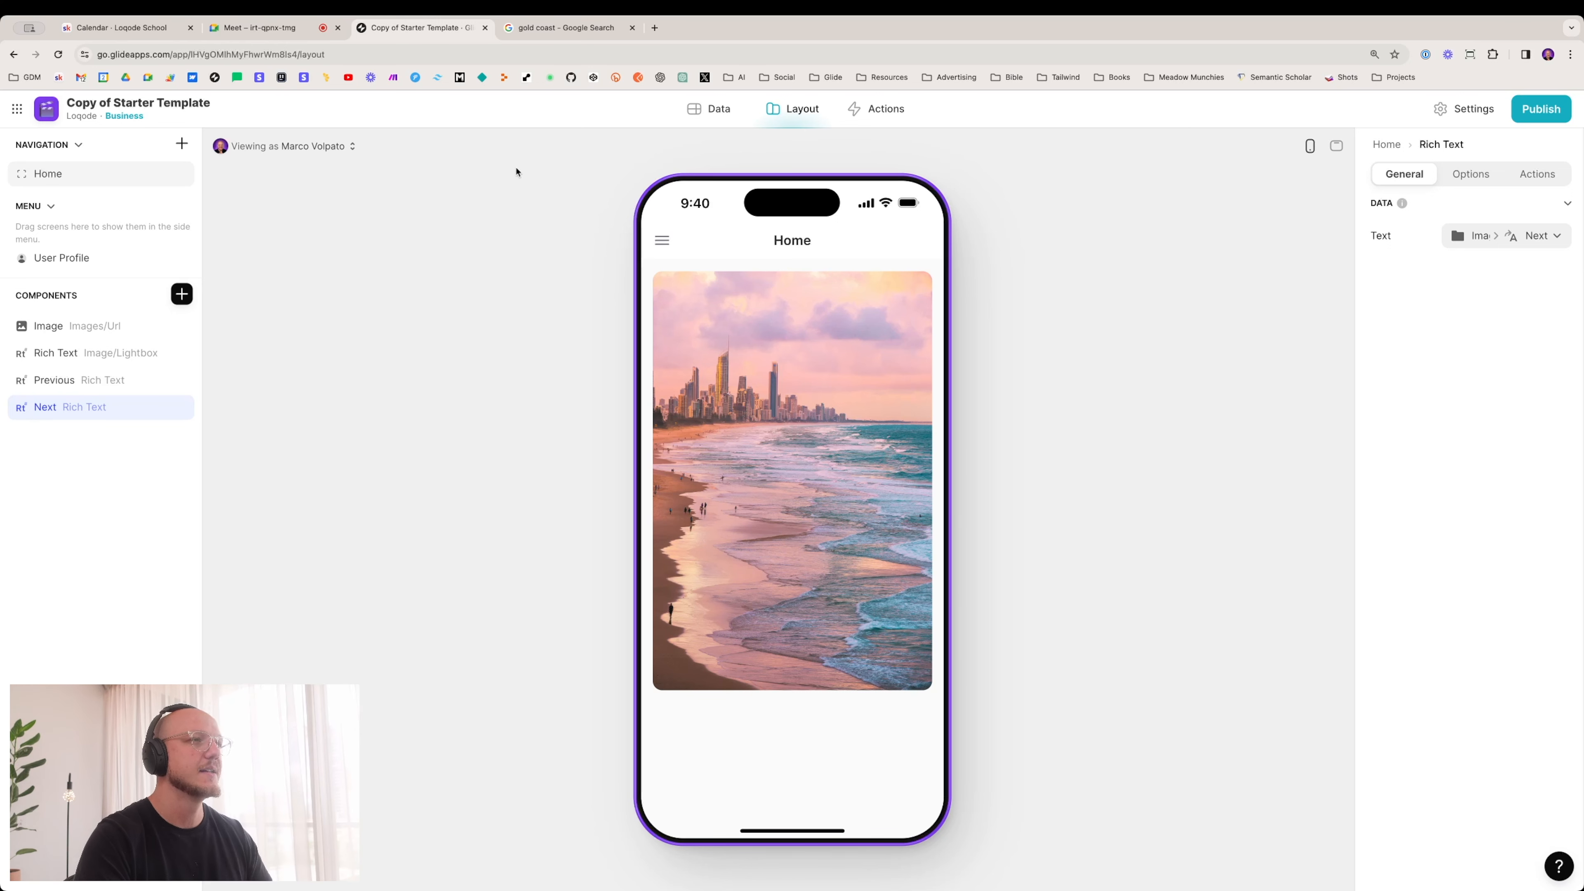
pyautogui.click(1478, 180)
pyautogui.click(1417, 255)
pyautogui.click(1440, 241)
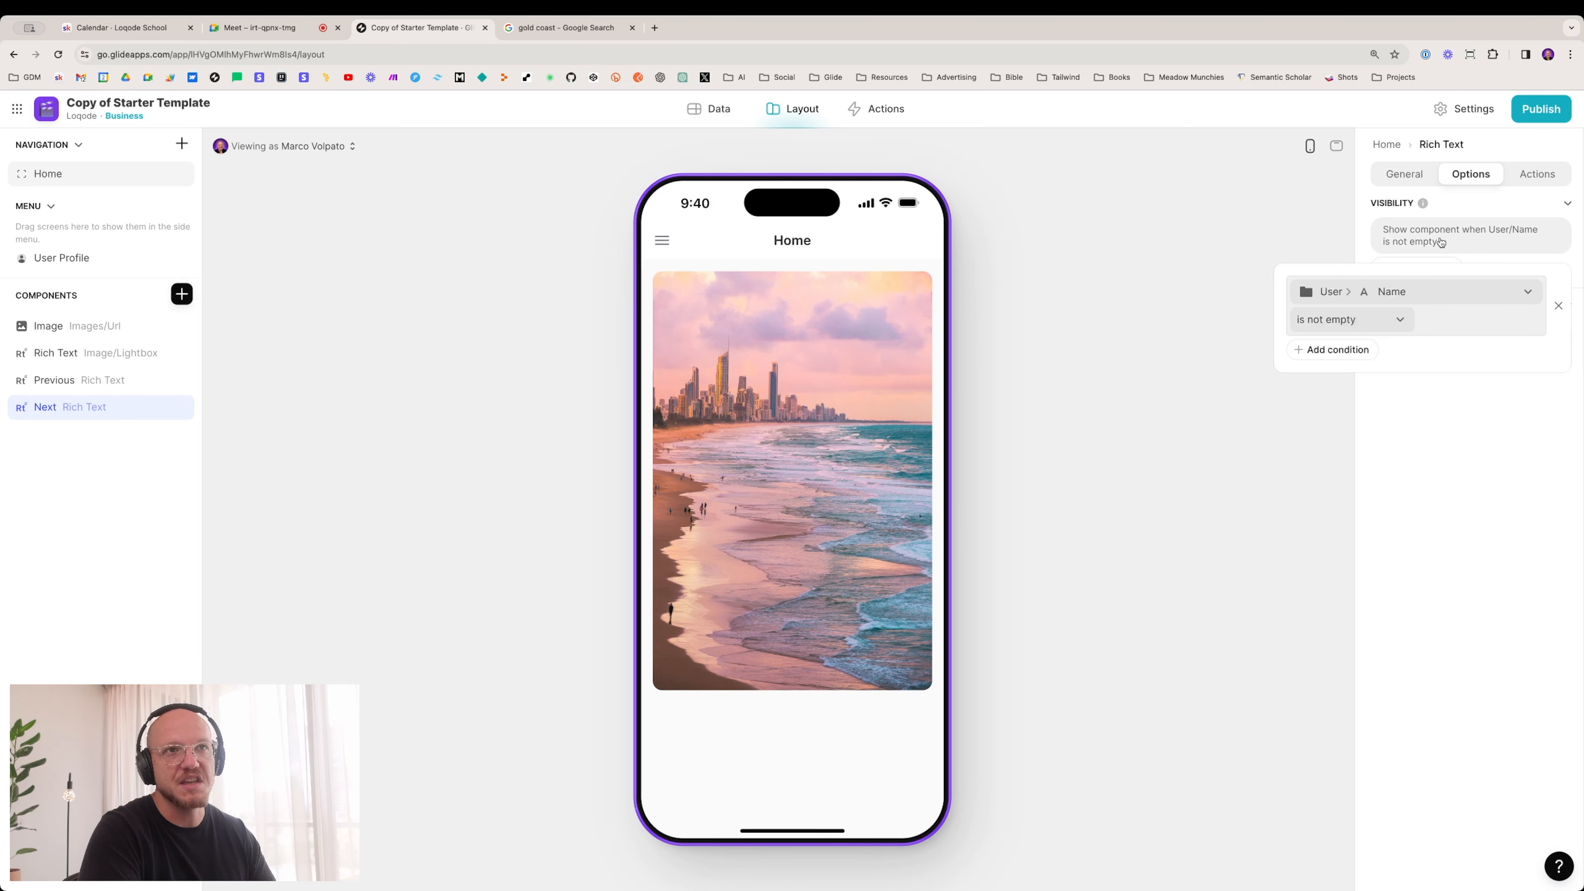
pyautogui.click(1387, 292)
pyautogui.moveTo(1362, 452)
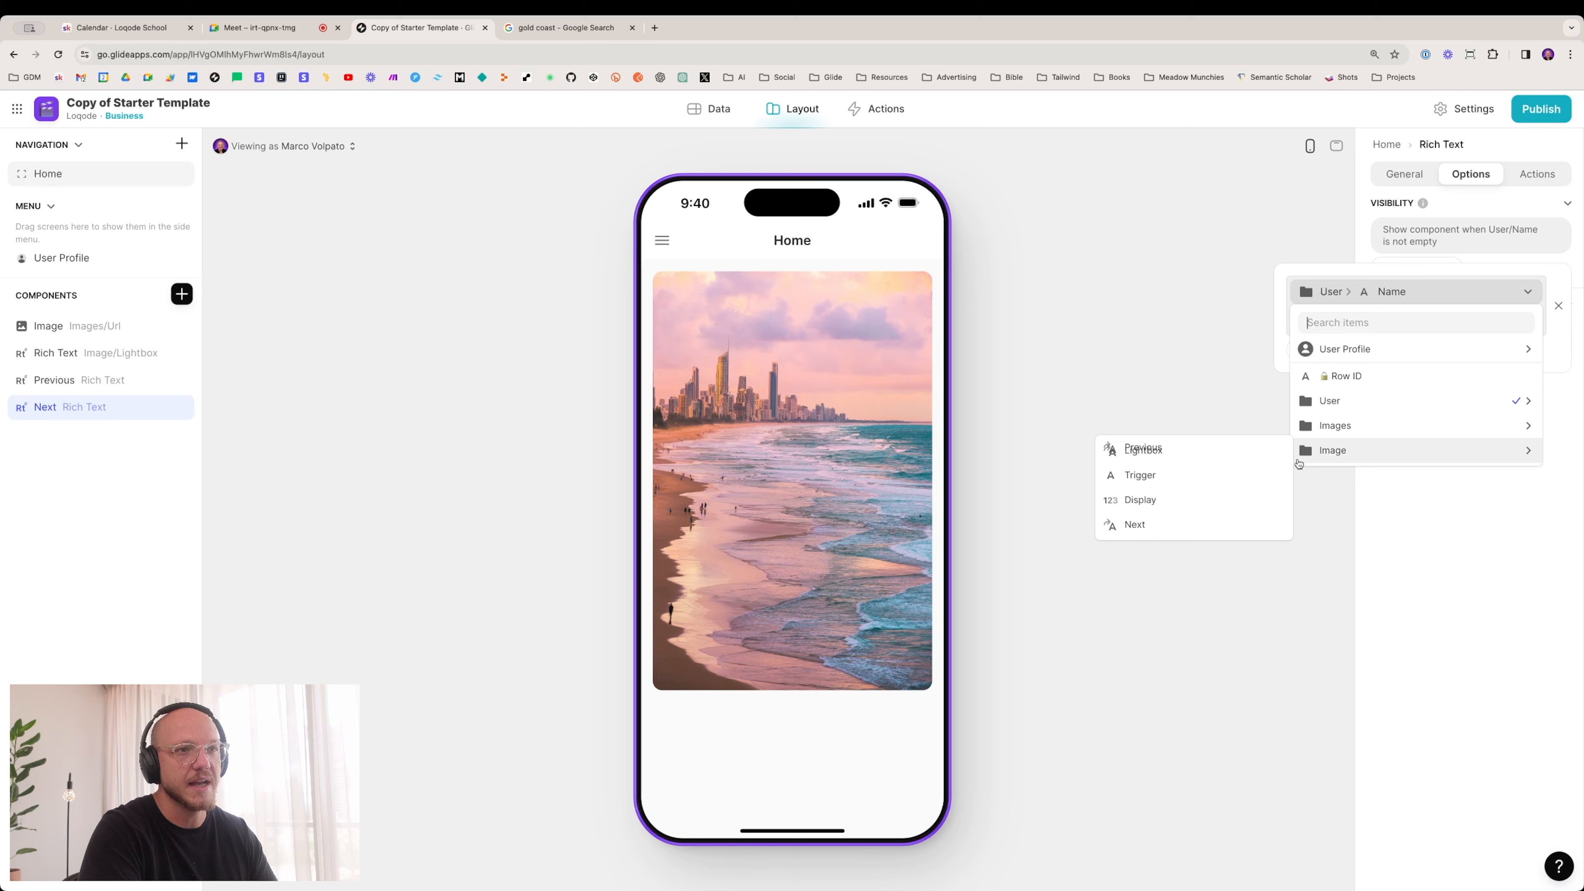
pyautogui.click(1140, 499)
pyautogui.click(1335, 321)
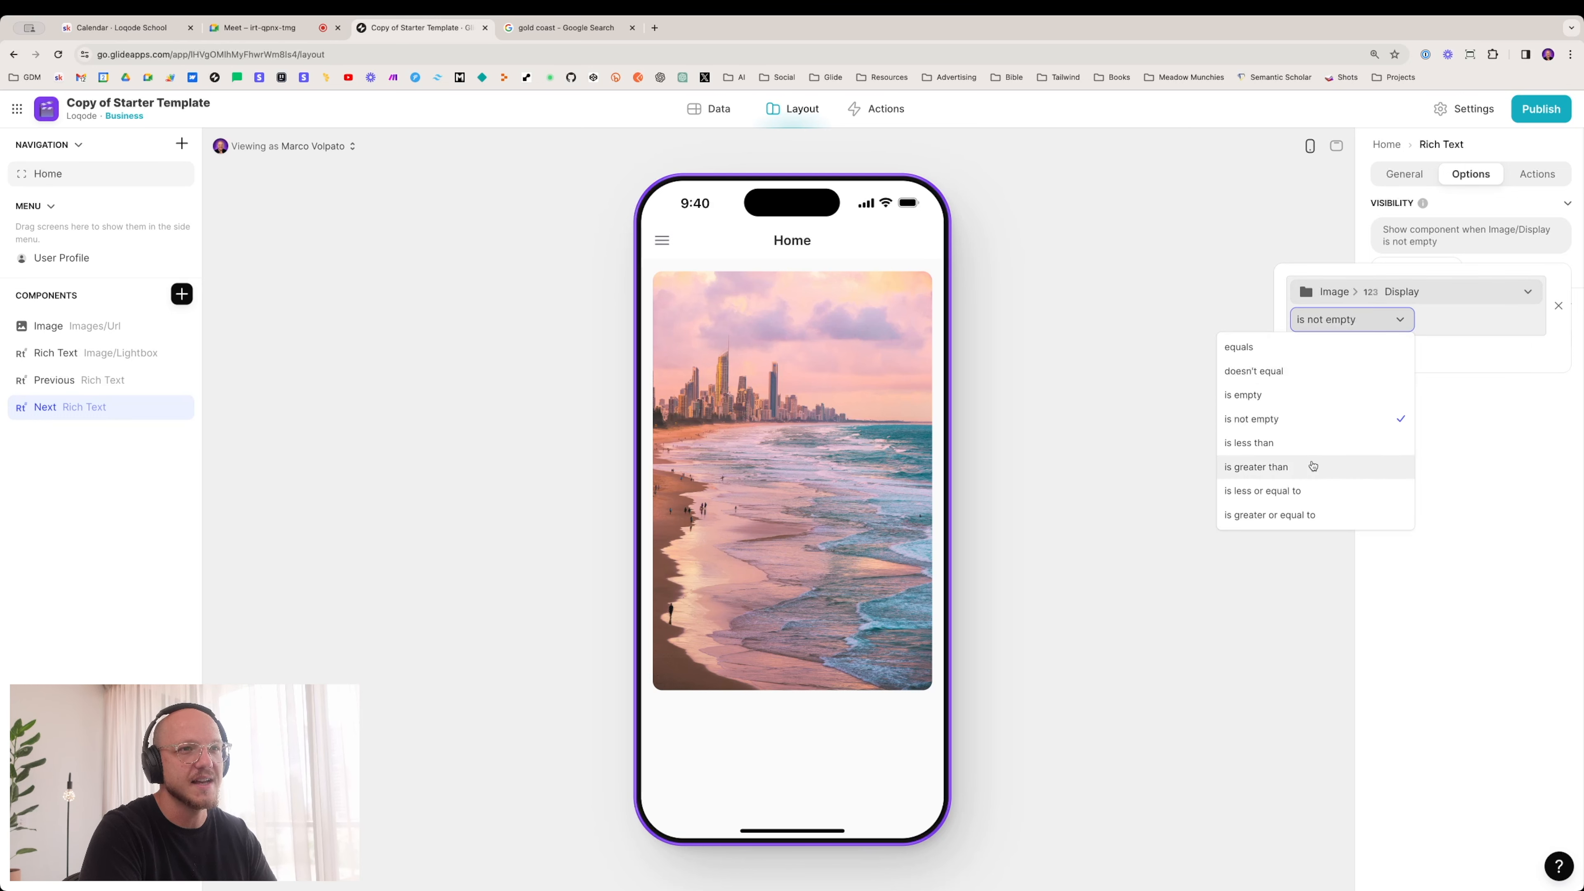
pyautogui.click(1279, 443)
pyautogui.click(1449, 317)
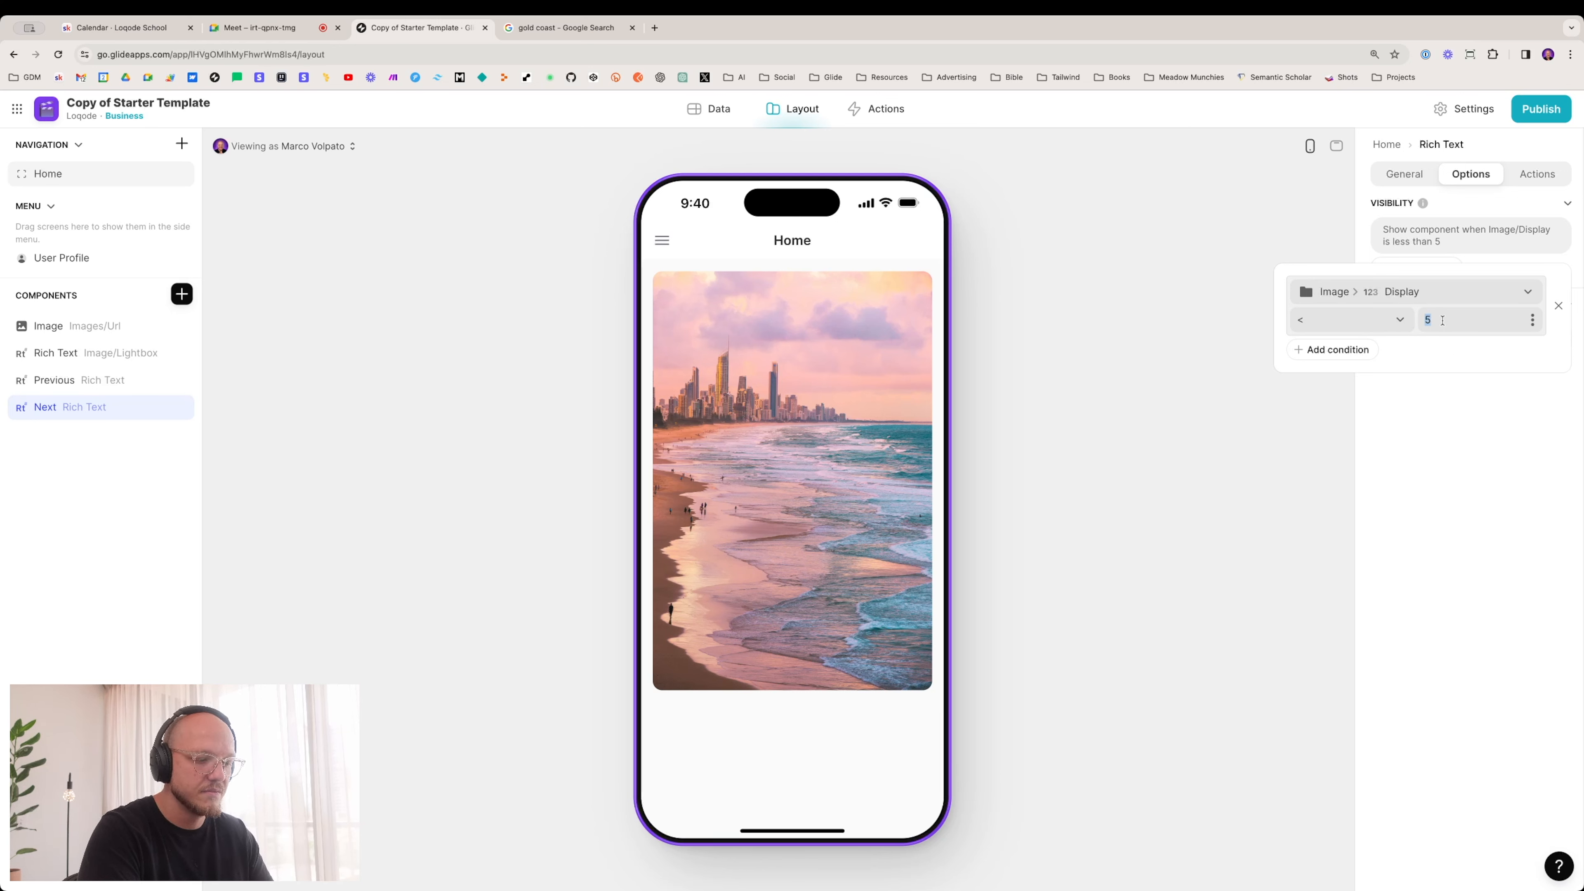
pyautogui.click(1462, 448)
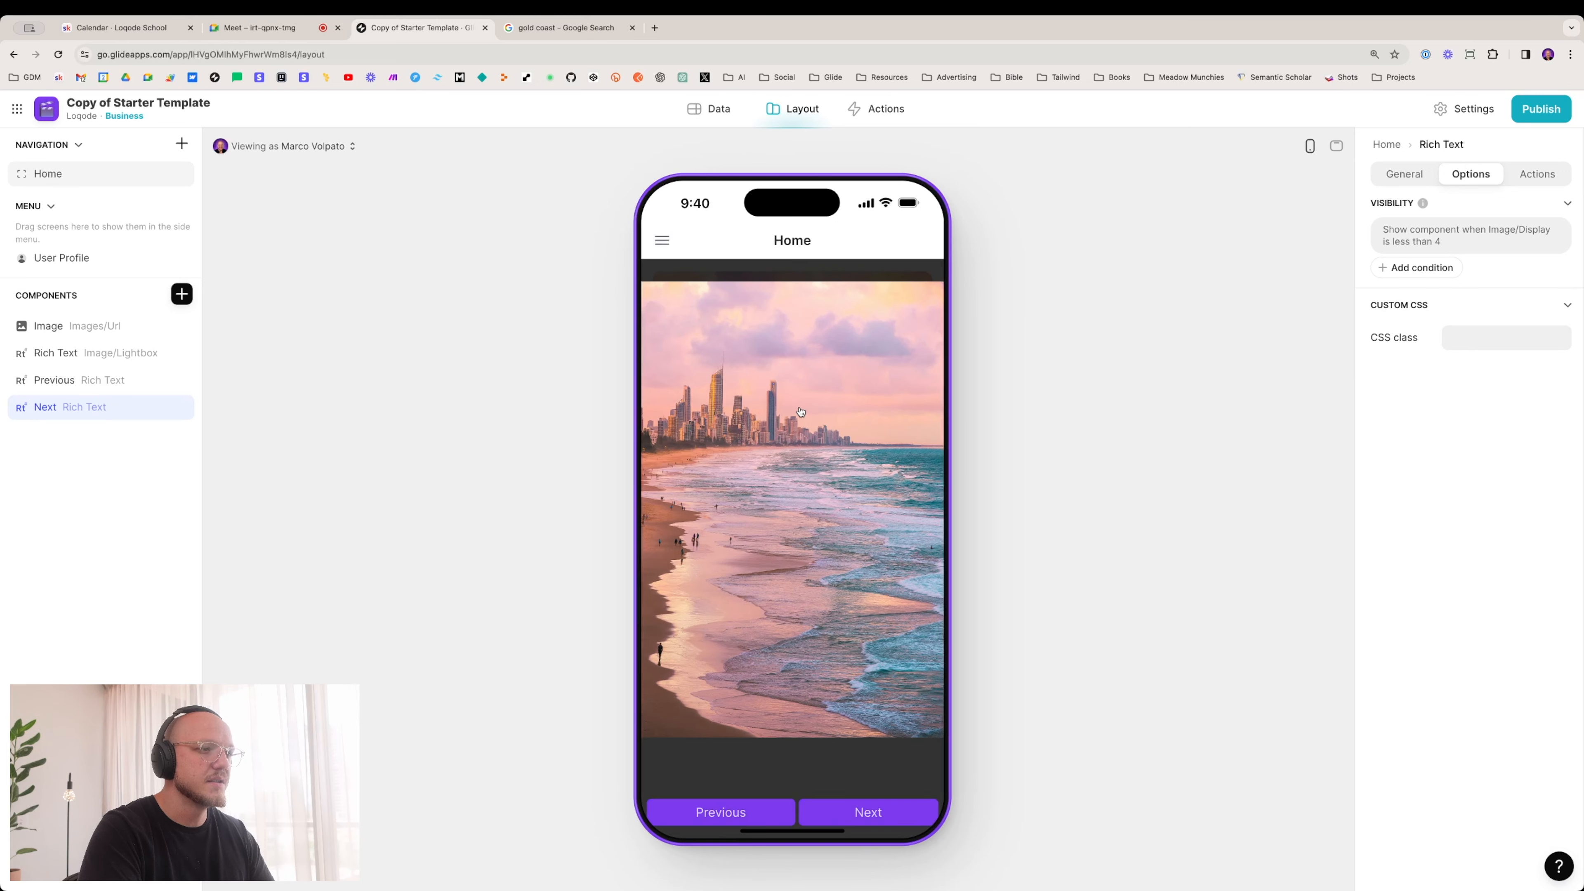
# Step: Test the visibility conditions in the phone preview by advancing to the next photo, then closing and reopening the lightbox
pyautogui.click(865, 804)
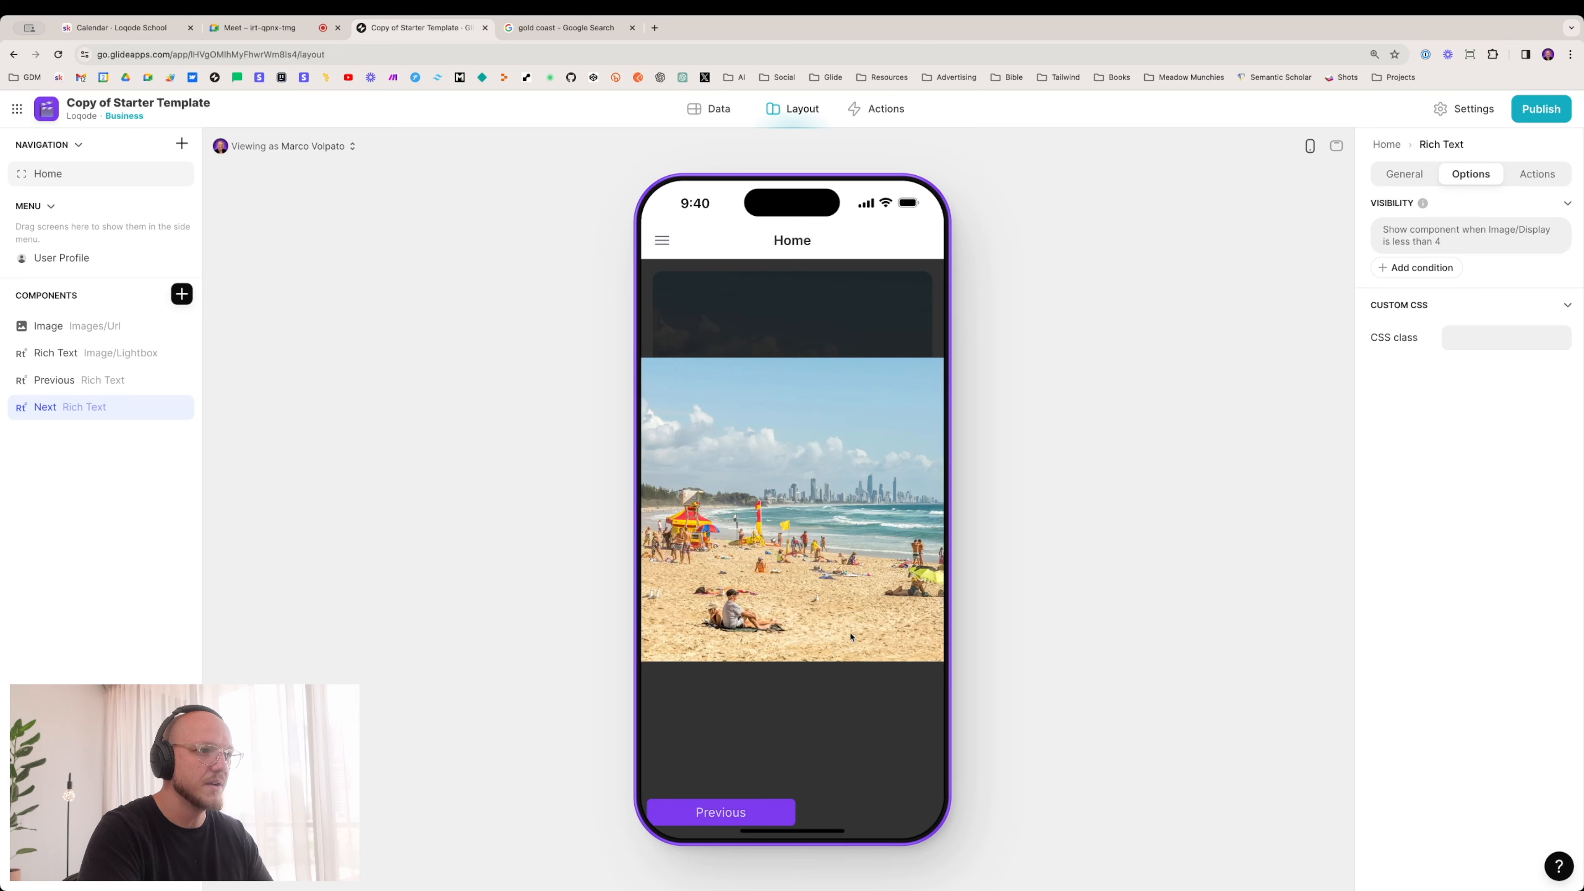
pyautogui.click(849, 809)
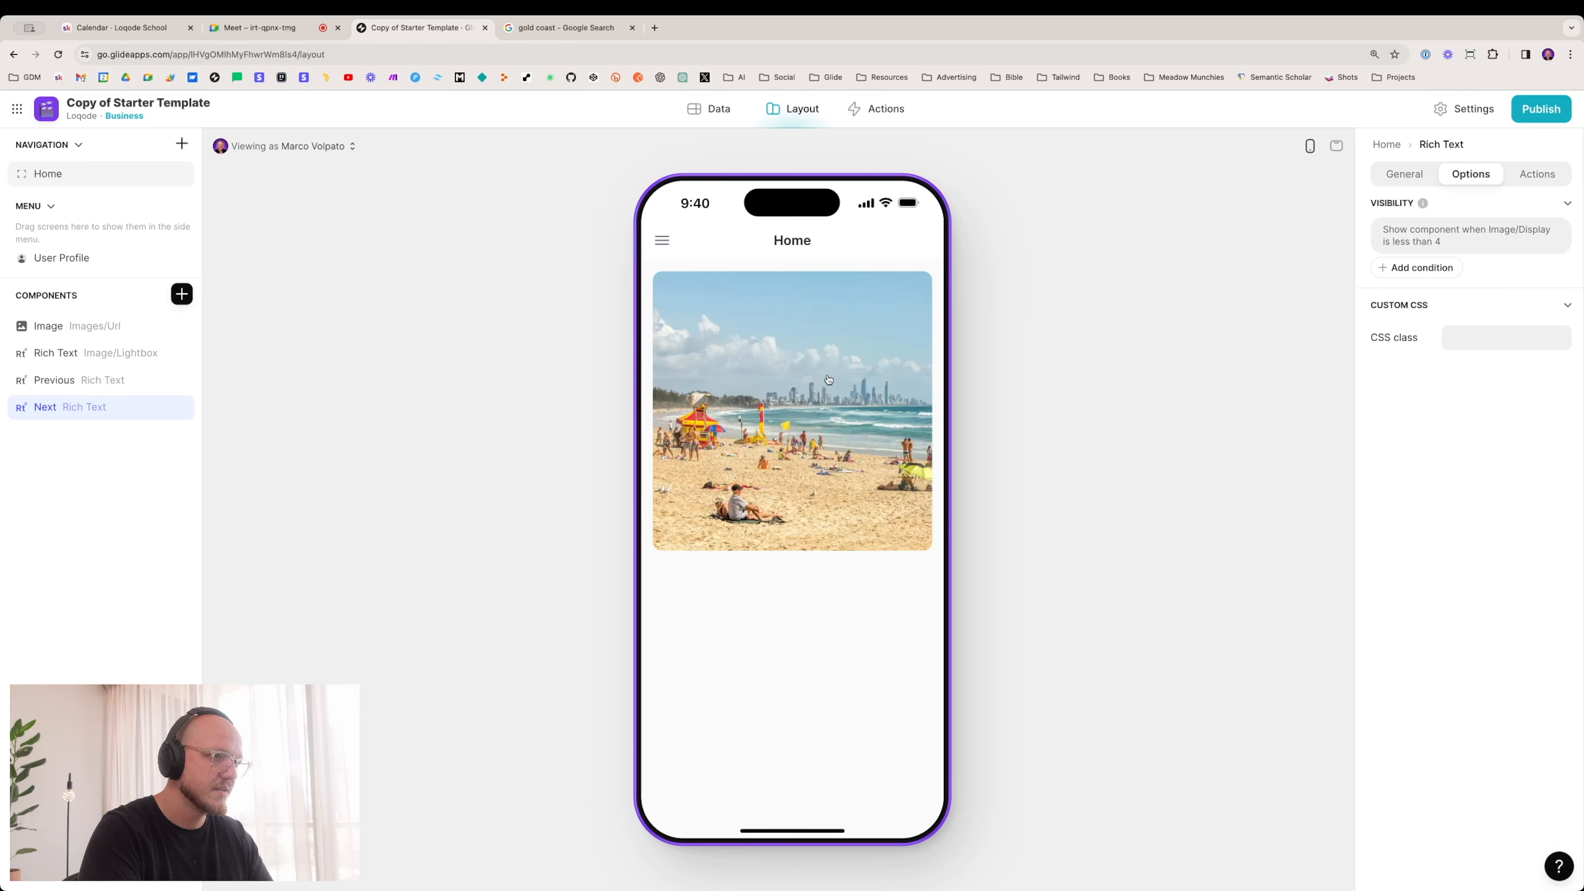
pyautogui.click(830, 462)
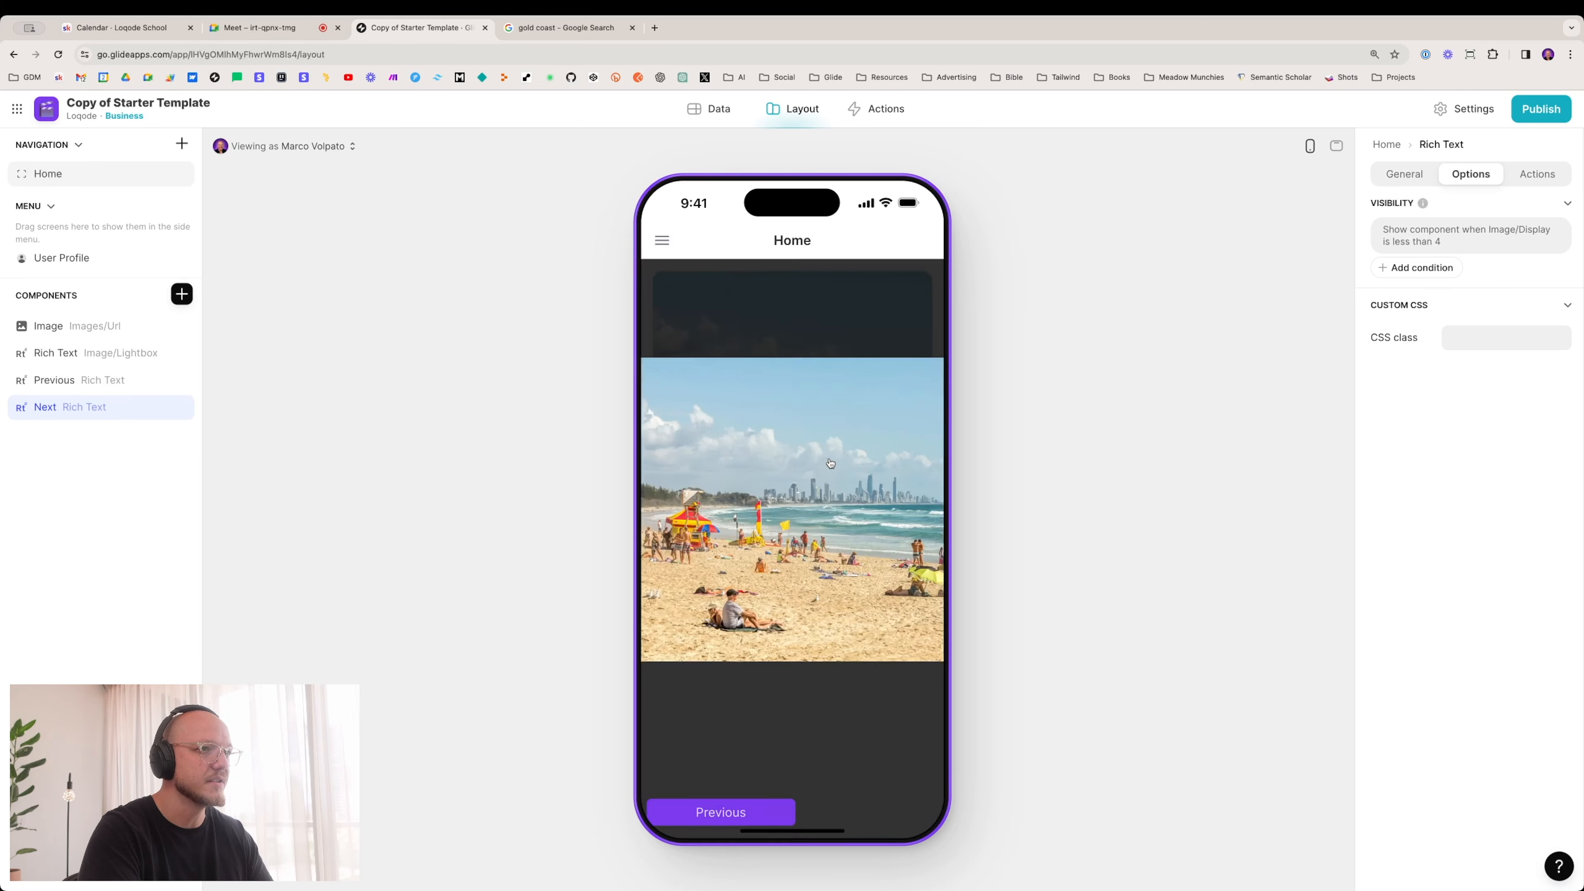
# Step: Go back one photo in the phone preview and inspect the Next button's element in the browser developer tools
pyautogui.click(770, 808)
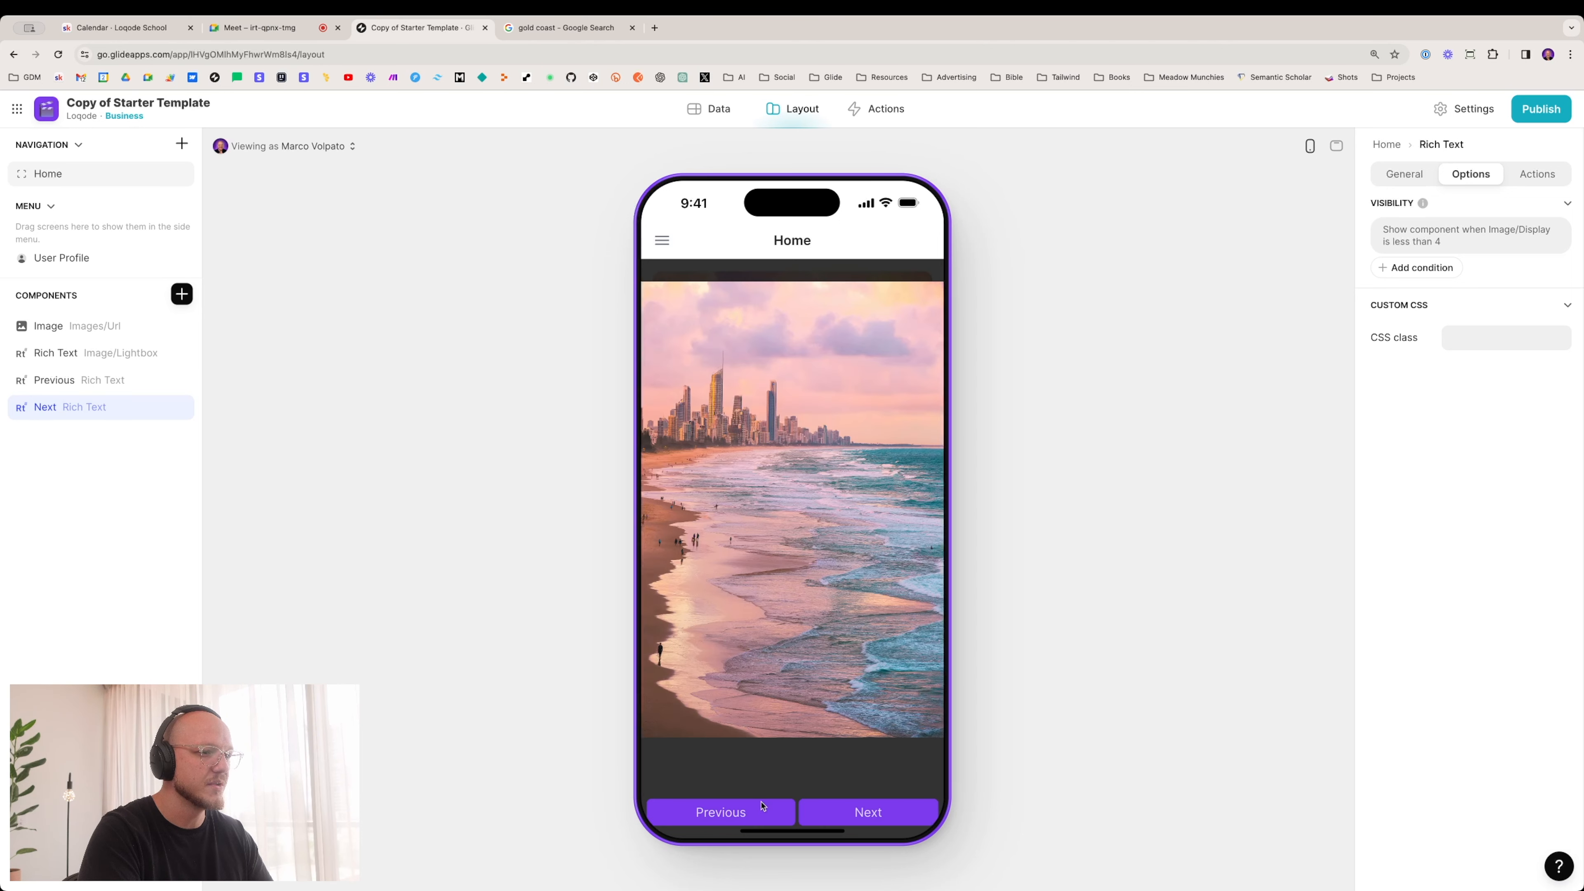
pyautogui.rightClick(673, 812)
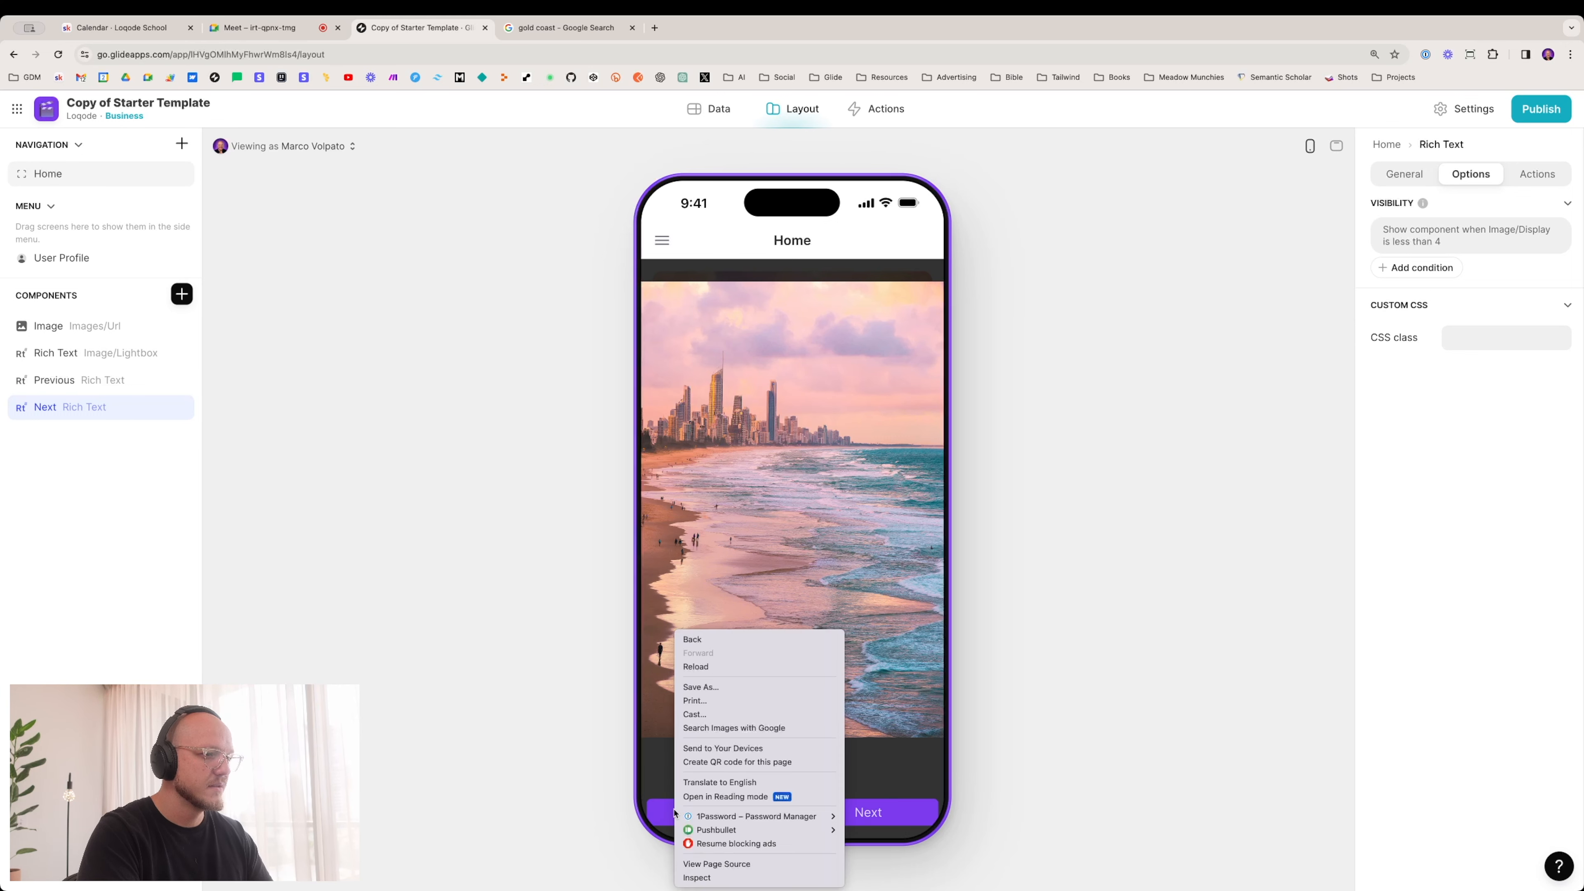
pyautogui.click(726, 875)
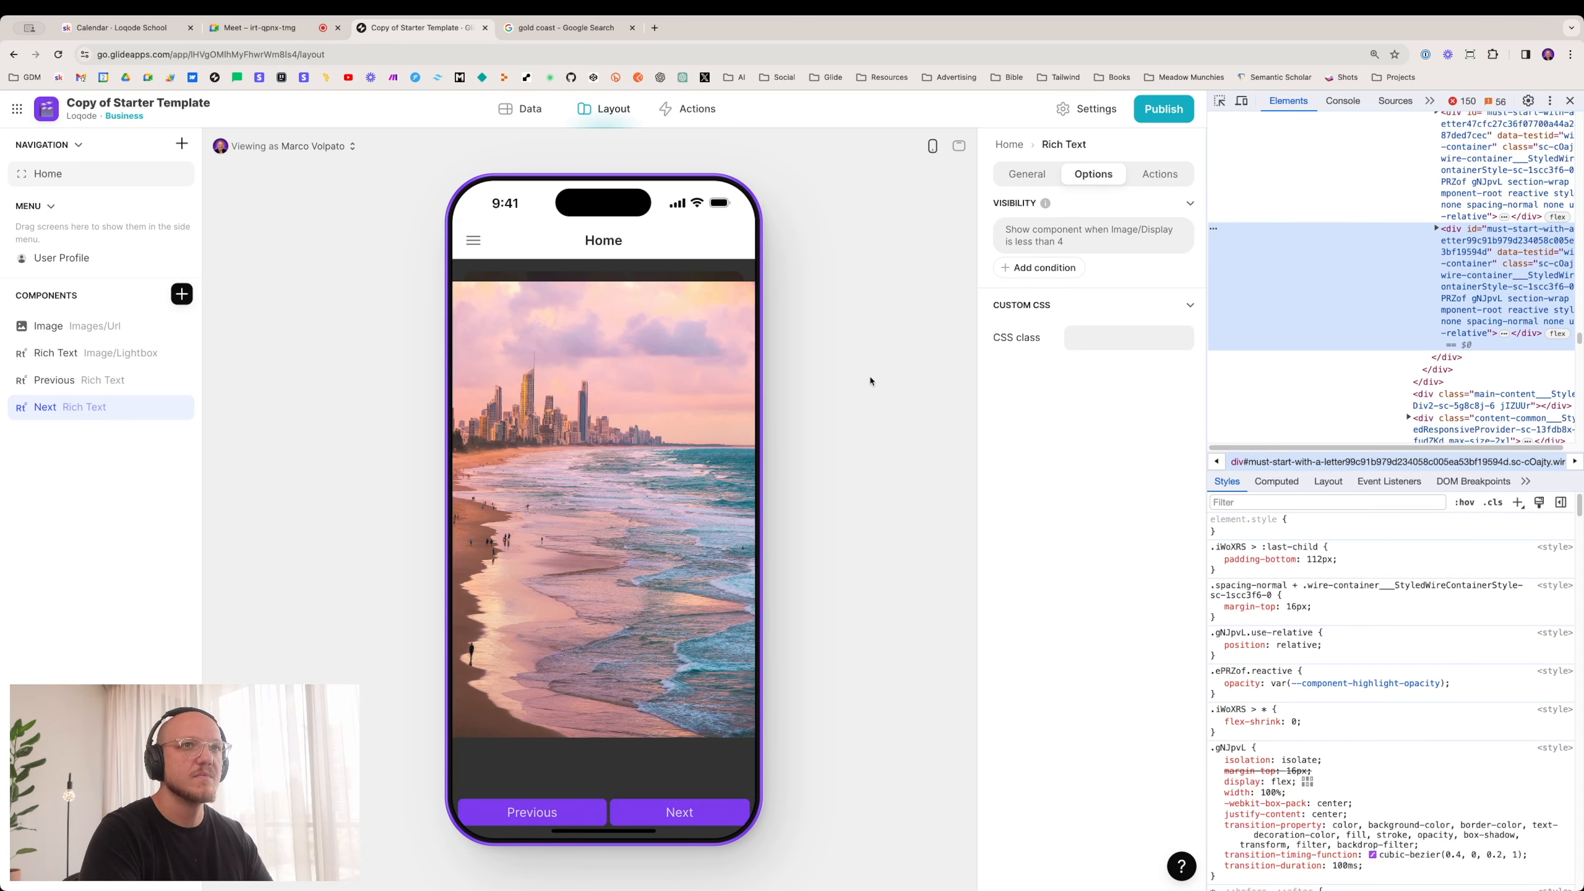
pyautogui.rightClick(528, 813)
pyautogui.click(561, 878)
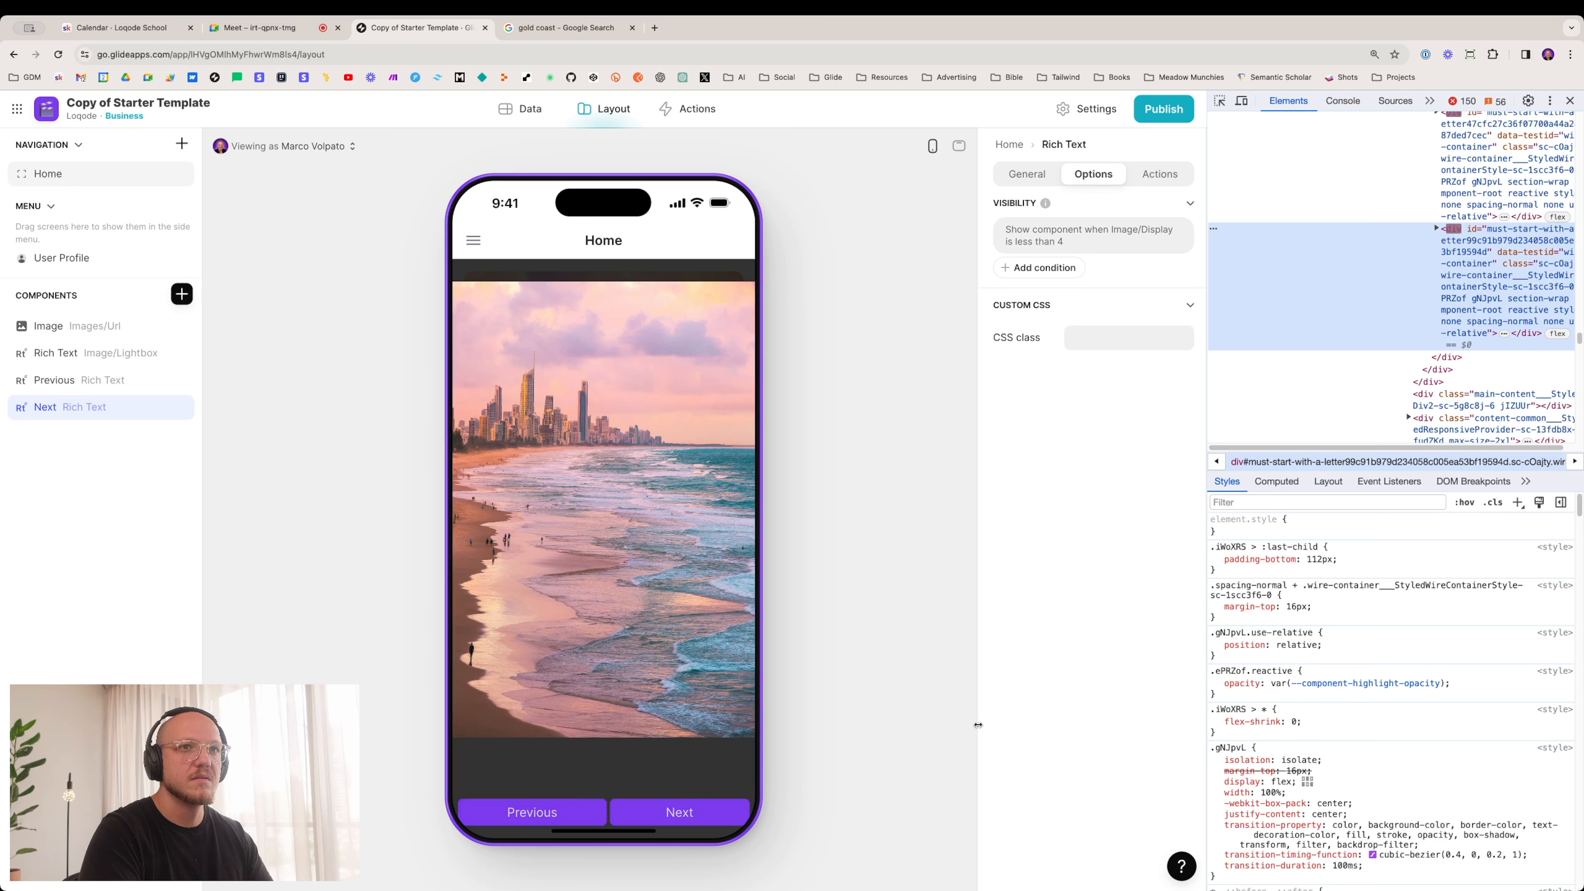
pyautogui.rightClick(655, 806)
pyautogui.click(723, 863)
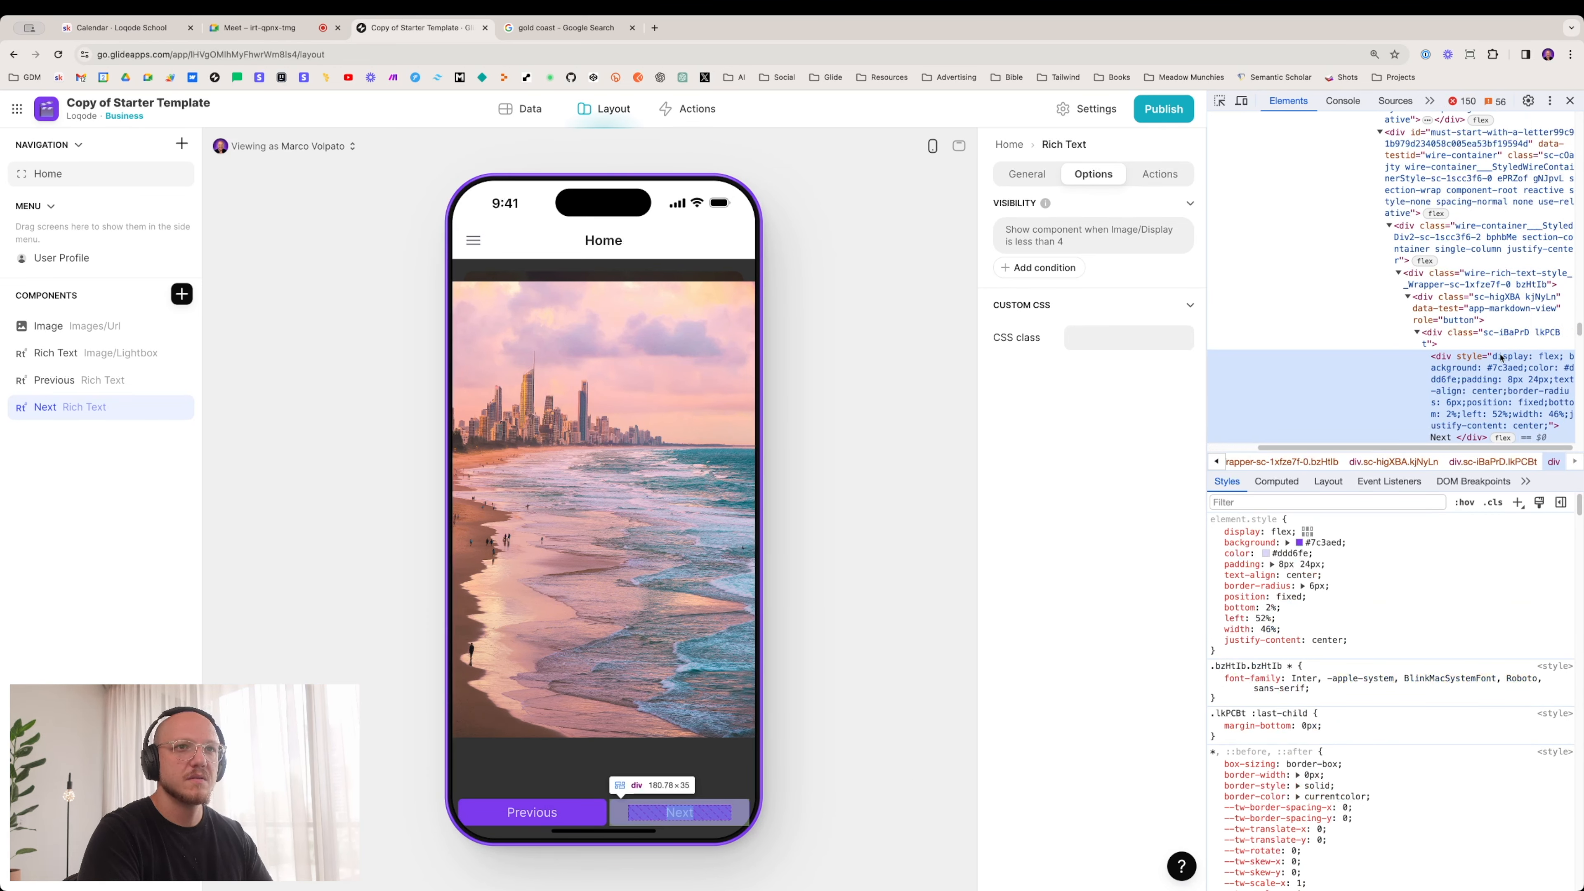
# Step: Set the bottom offset in the Next button's inline style to 4%
pyautogui.scroll(-3, 1526, 356)
pyautogui.hscroll(2, 1526, 356)
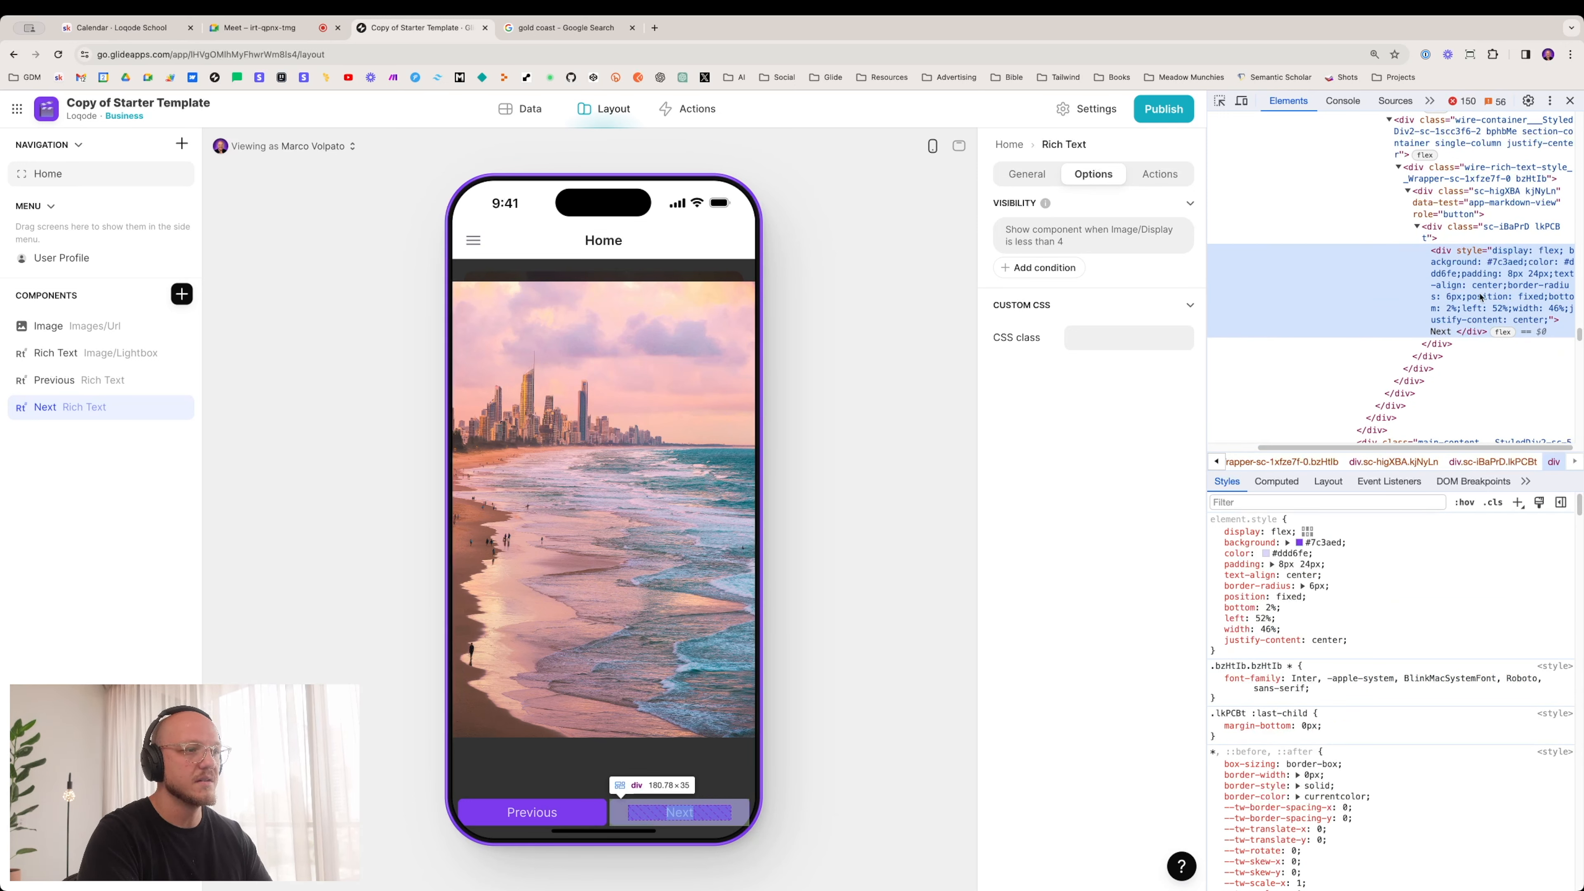
pyautogui.click(1271, 607)
pyautogui.press('Up')
pyautogui.press('Up')
pyautogui.press('Up')
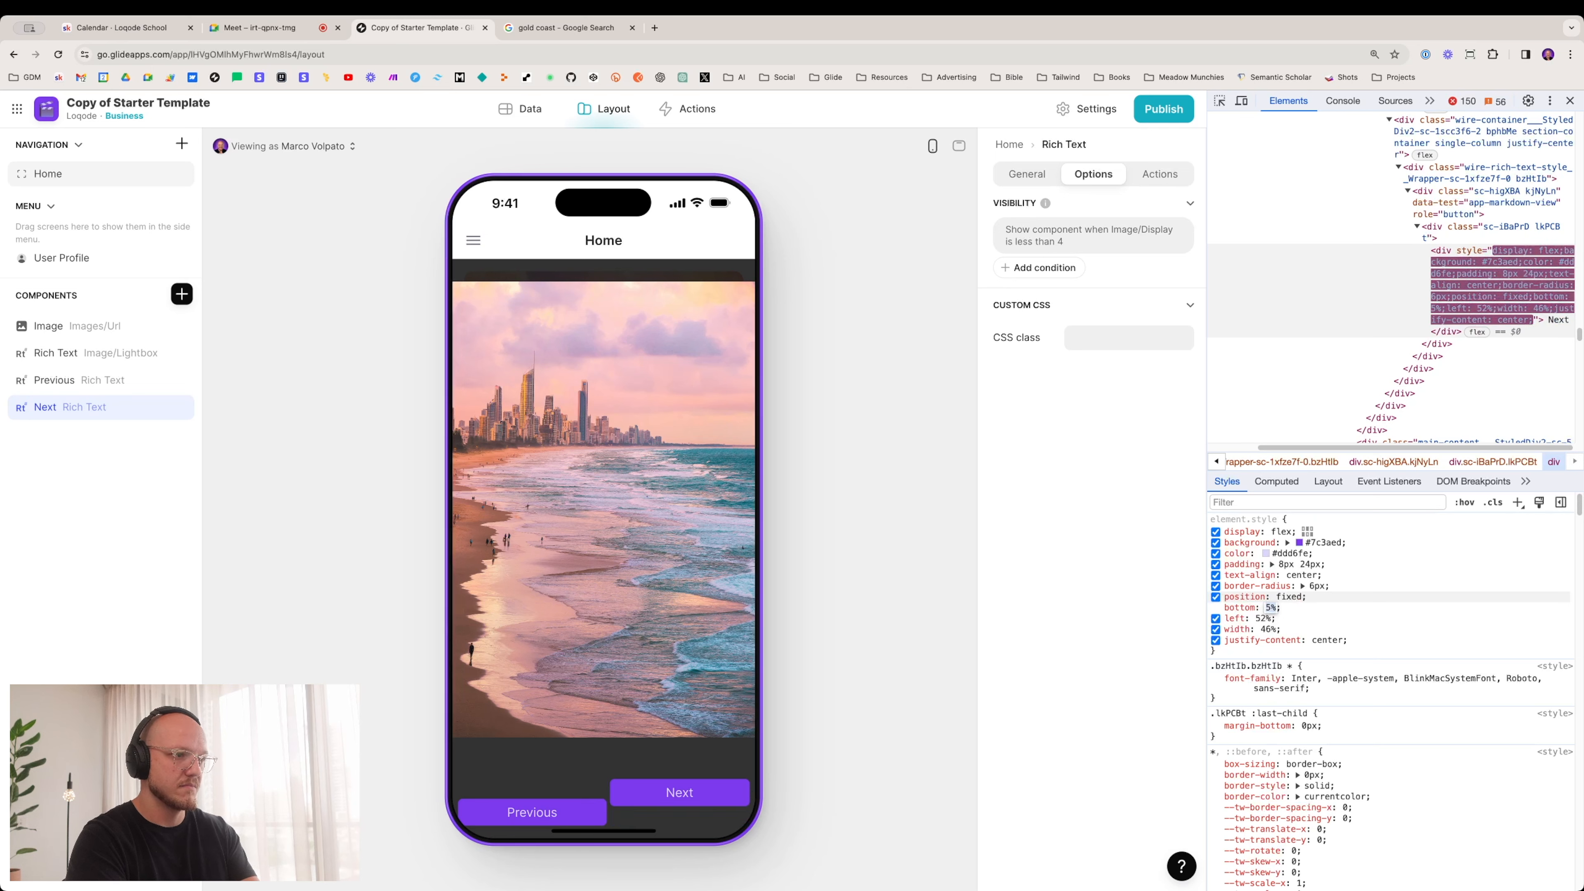
pyautogui.press('Down')
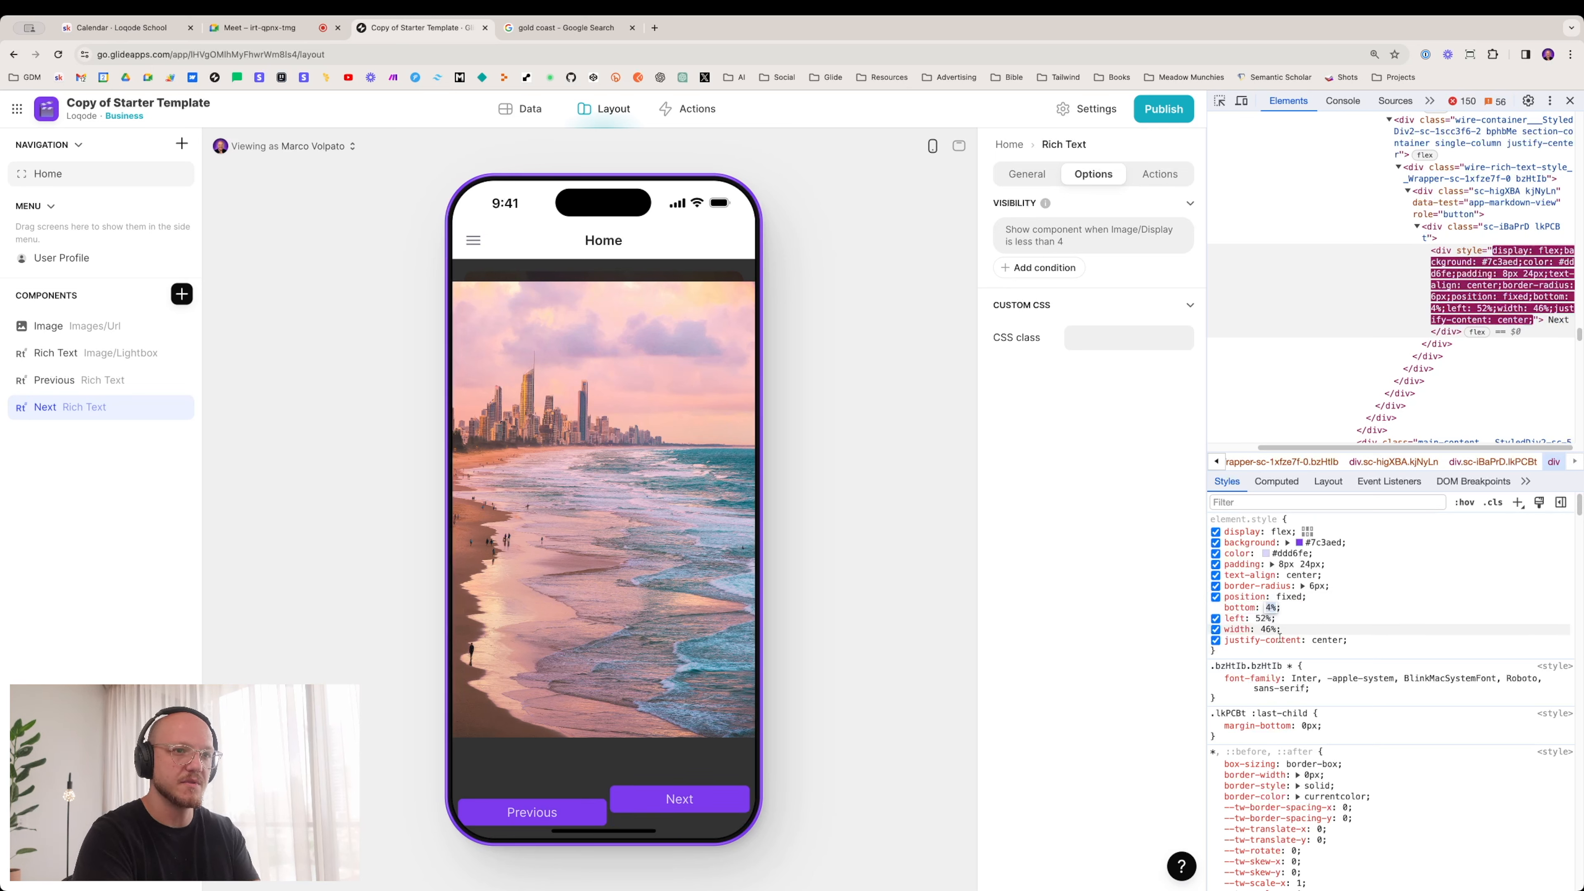
pyautogui.click(1270, 654)
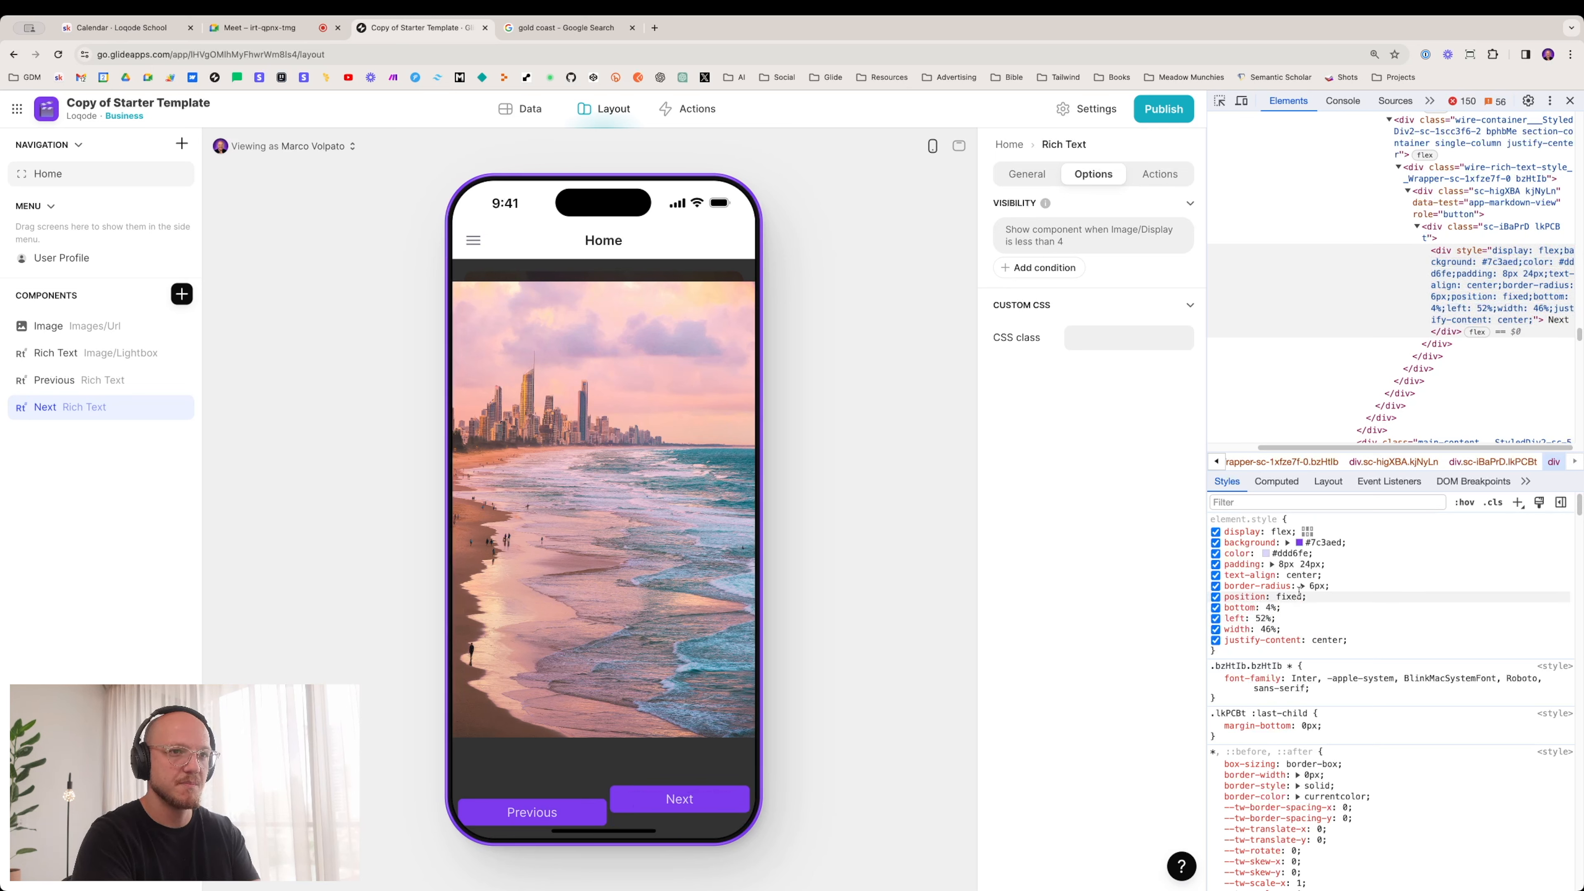
# Step: Find the Previous button's styled div in the element tree and set its bottom offset to 4%
pyautogui.scroll(1, 1484, 205)
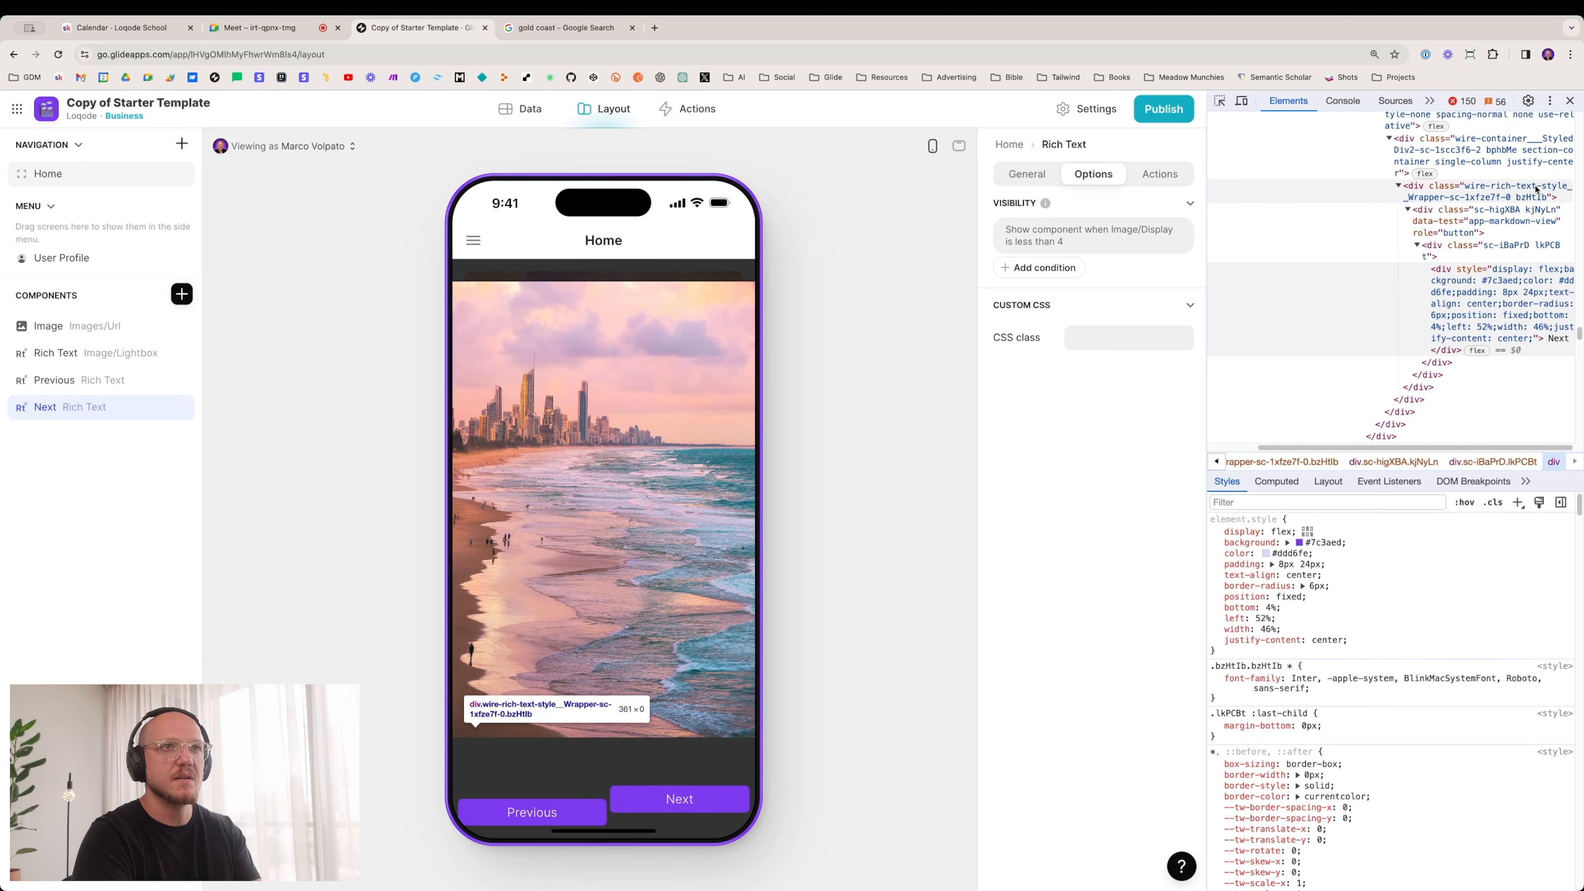
pyautogui.scroll(2, 1472, 192)
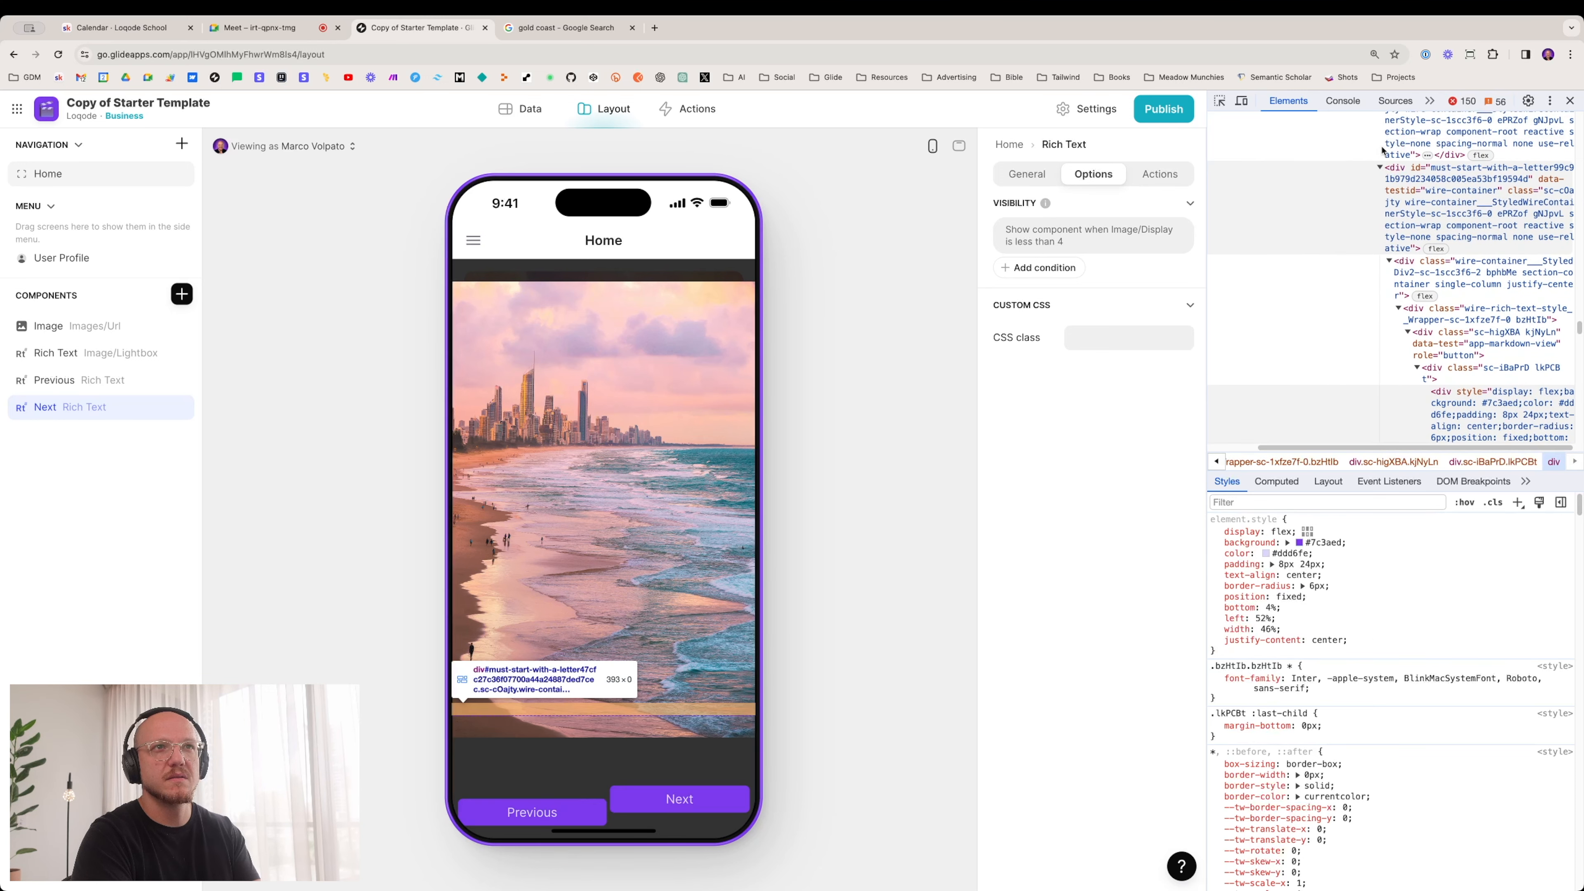
pyautogui.scroll(1, 1378, 206)
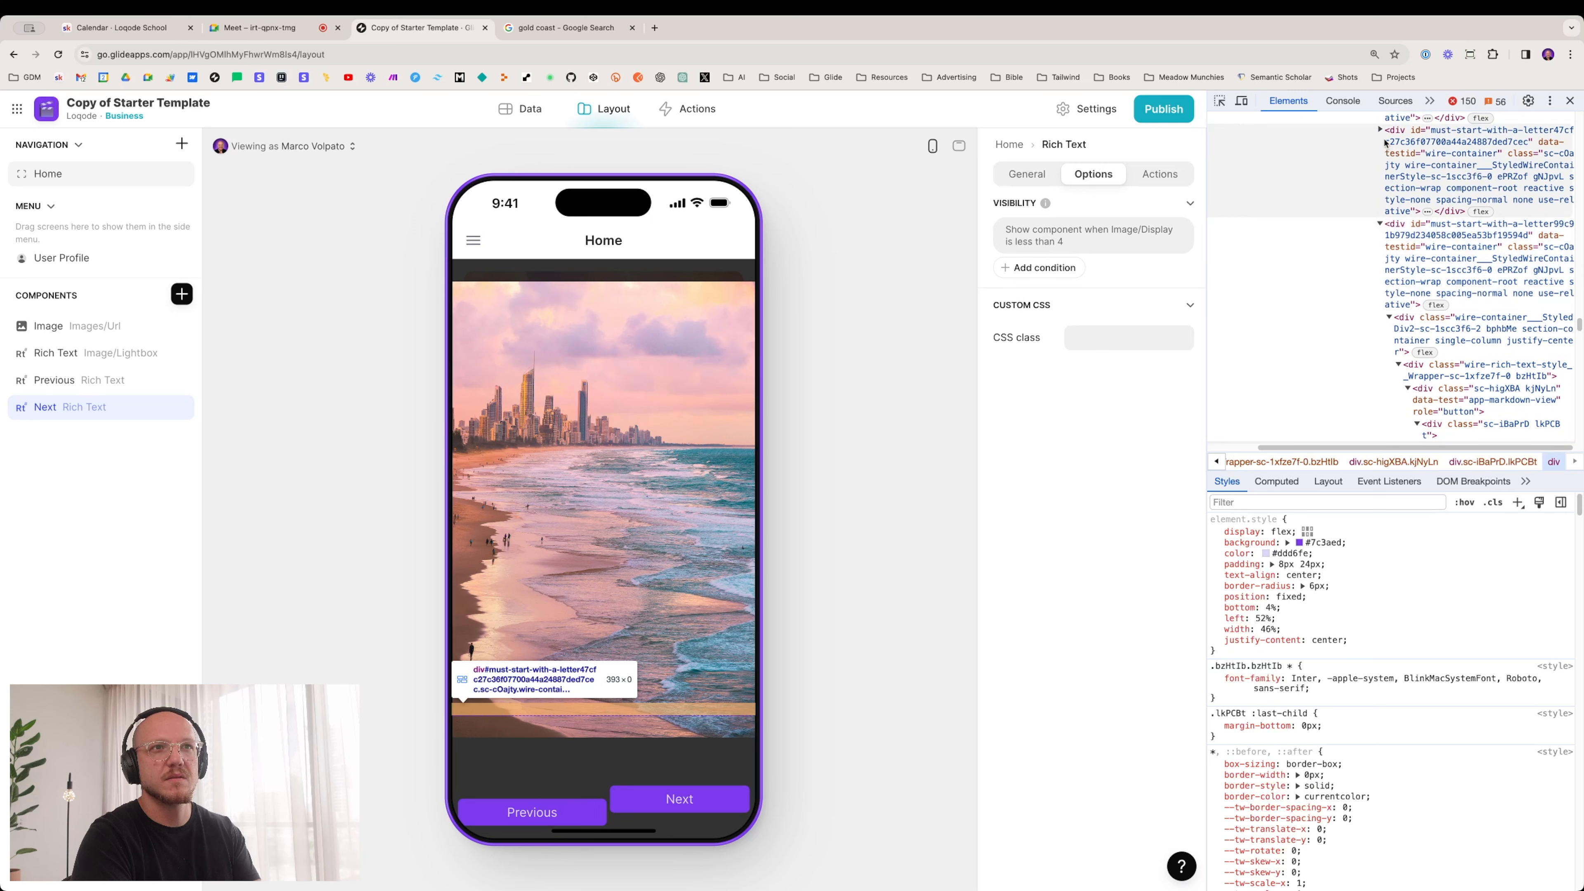
pyautogui.click(1382, 130)
pyautogui.click(1390, 225)
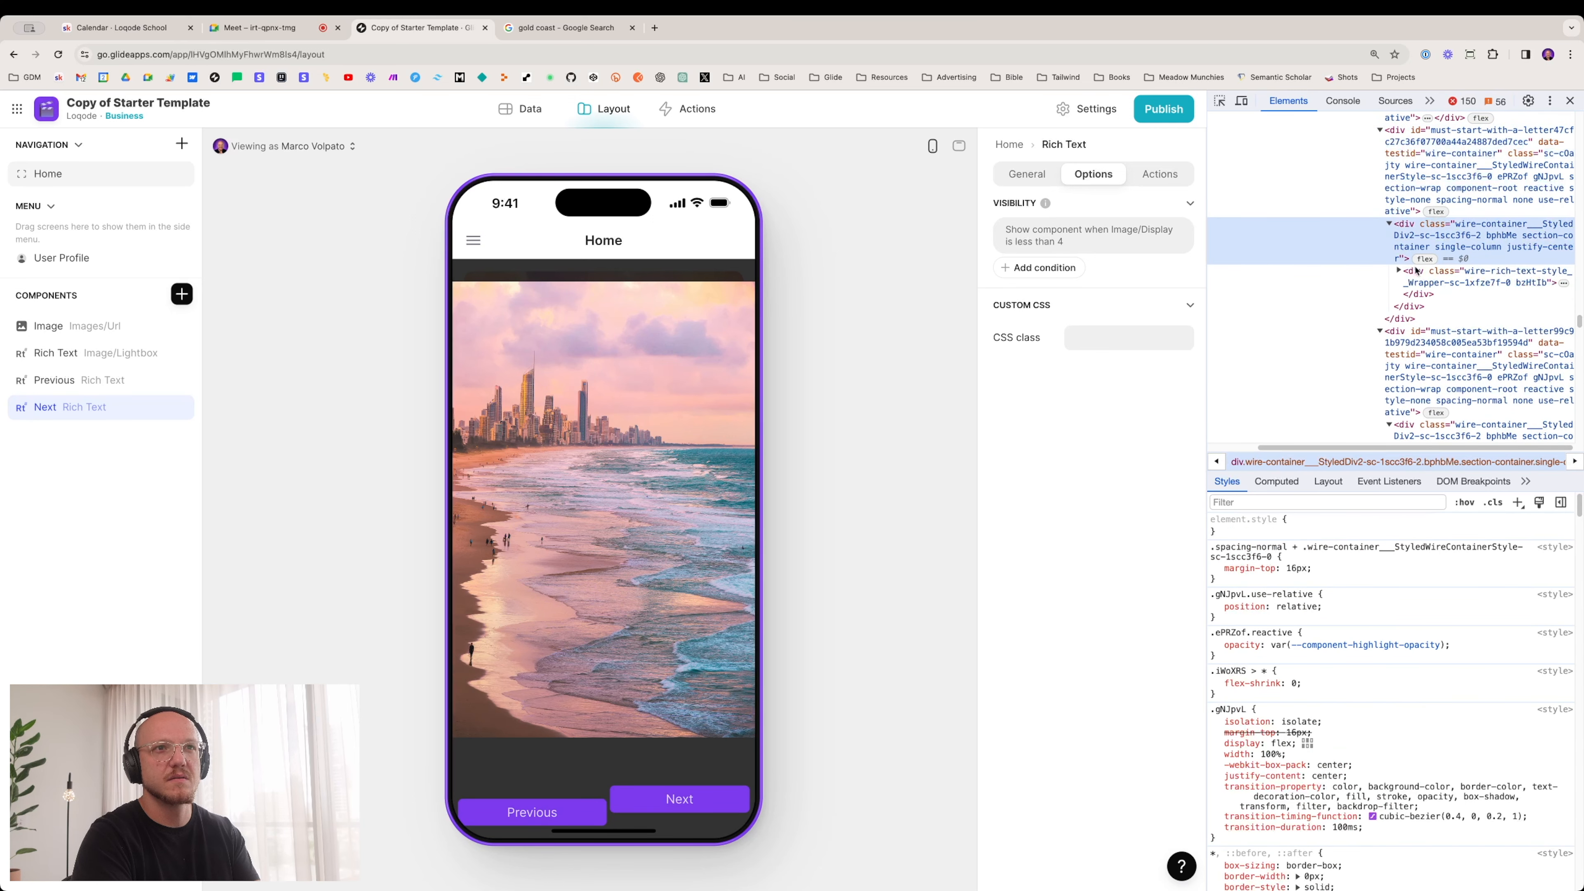
pyautogui.click(1399, 273)
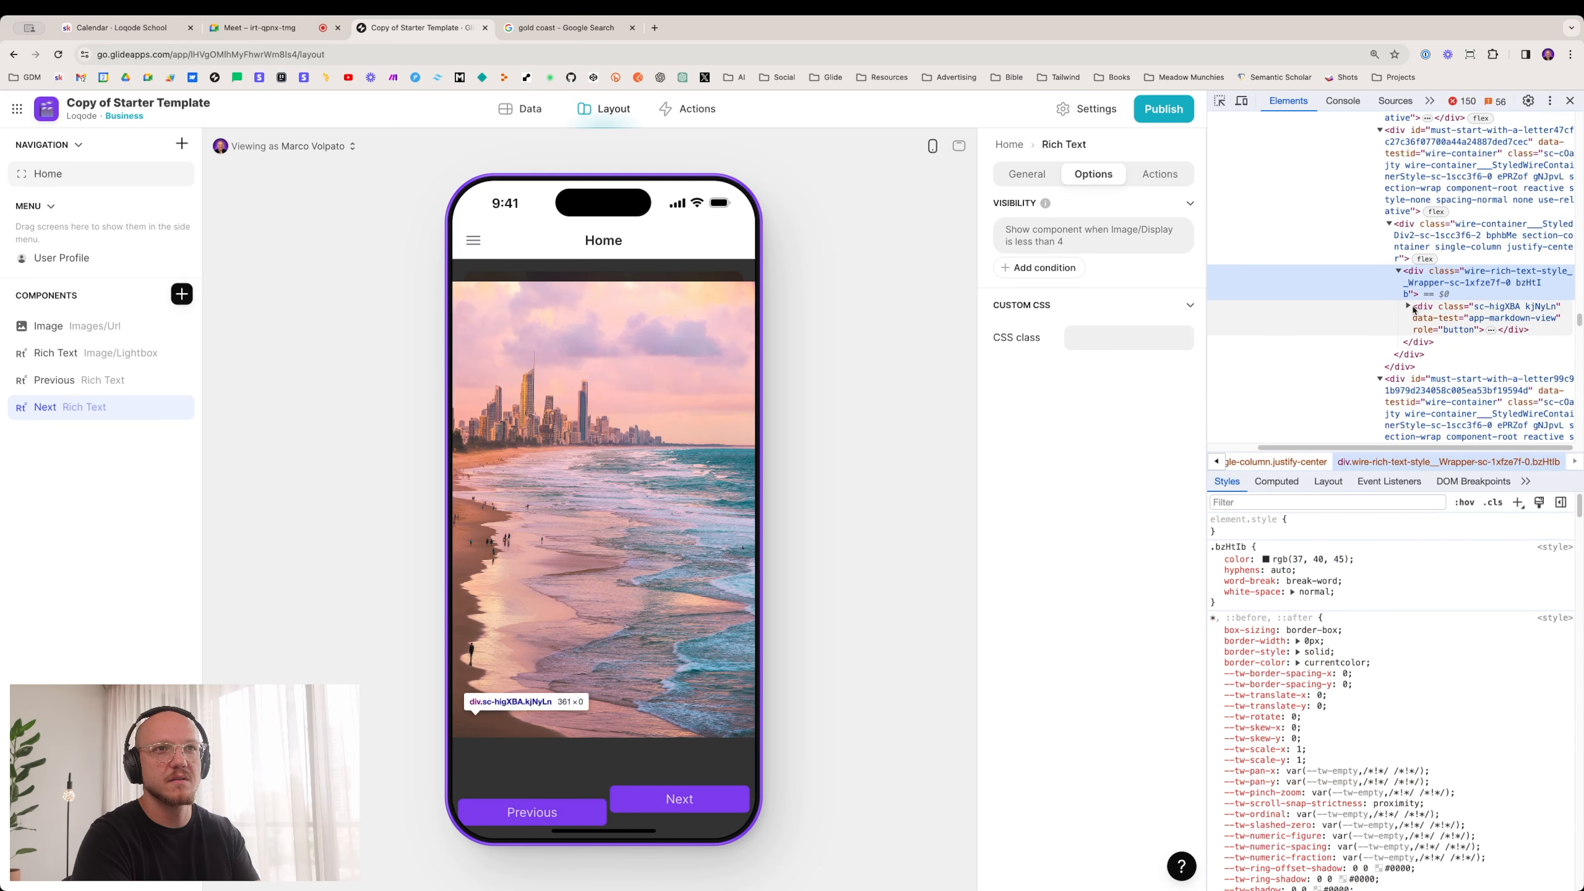
pyautogui.click(1411, 308)
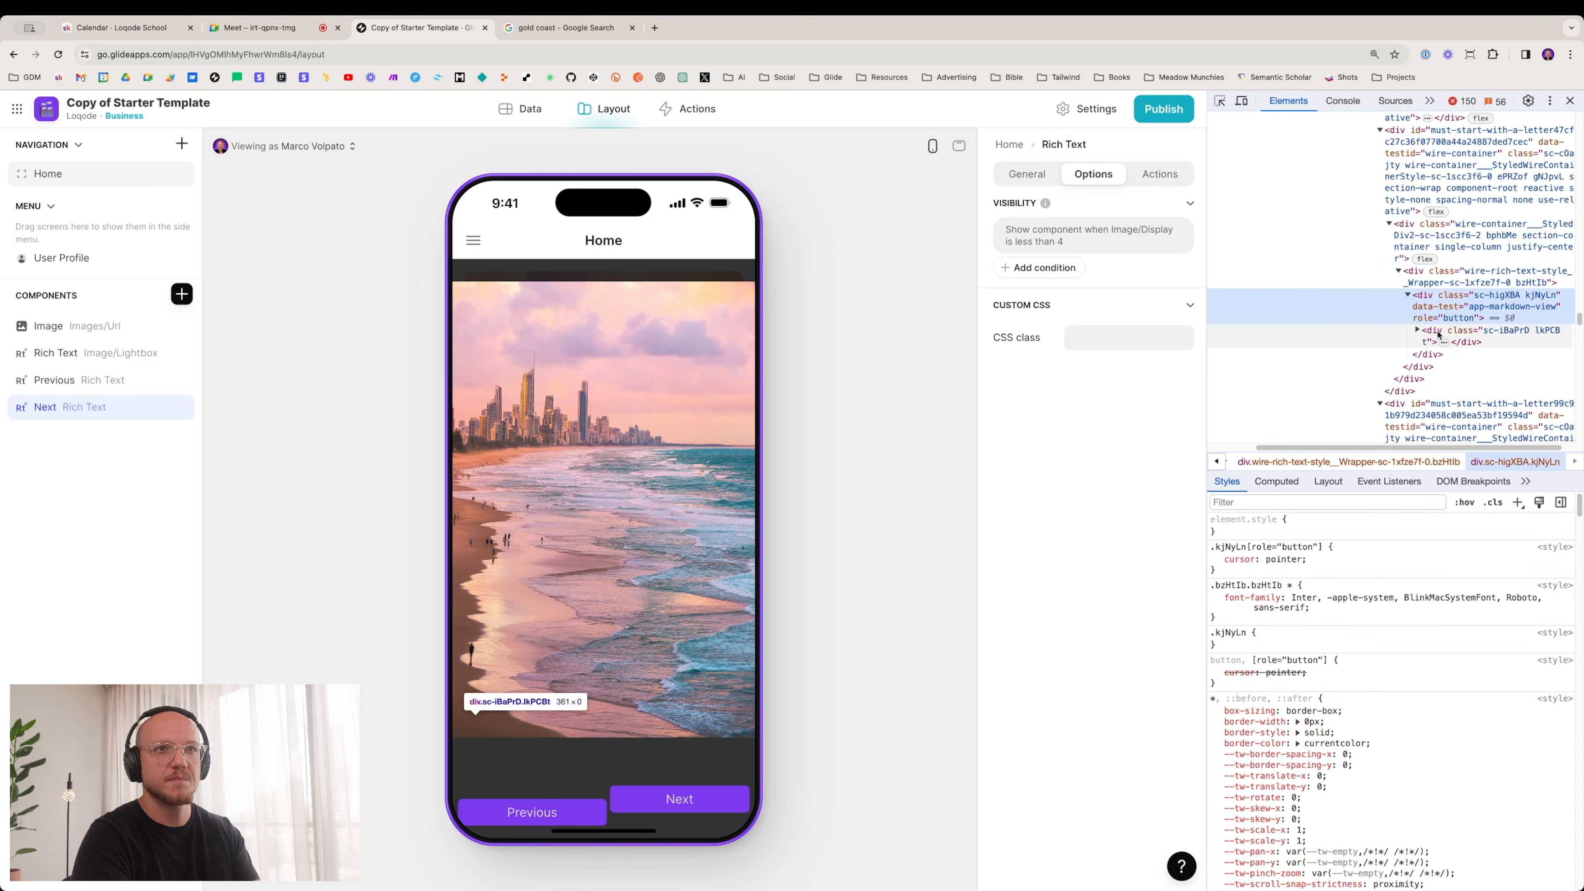
pyautogui.click(1437, 335)
pyautogui.click(1491, 386)
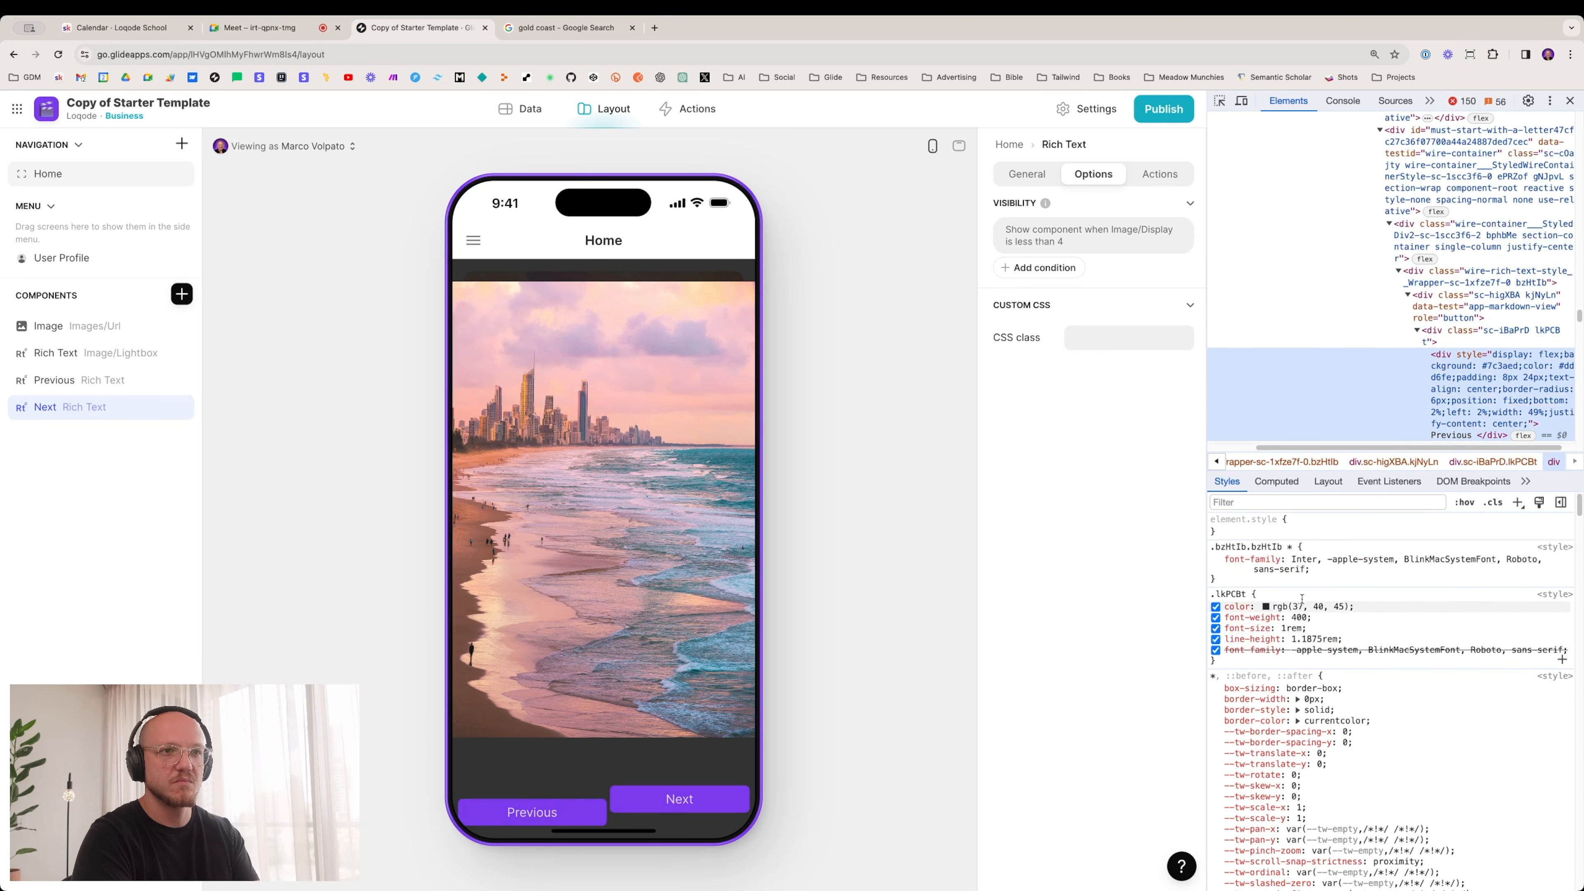
pyautogui.scroll(-1, 1289, 599)
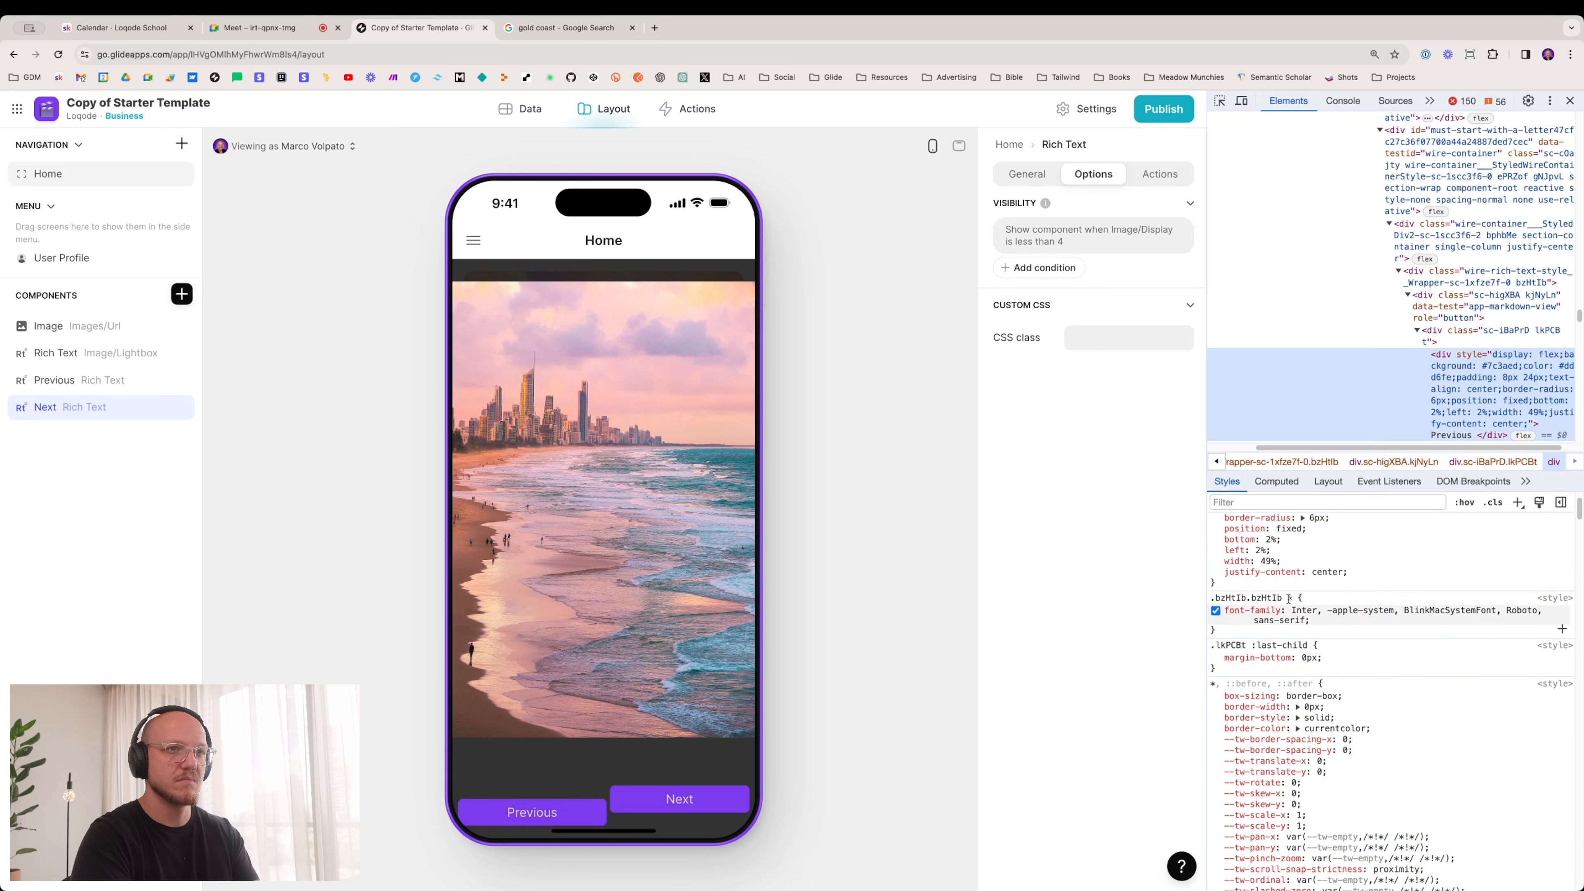
pyautogui.click(1271, 540)
pyautogui.press('Up')
pyautogui.press('Up')
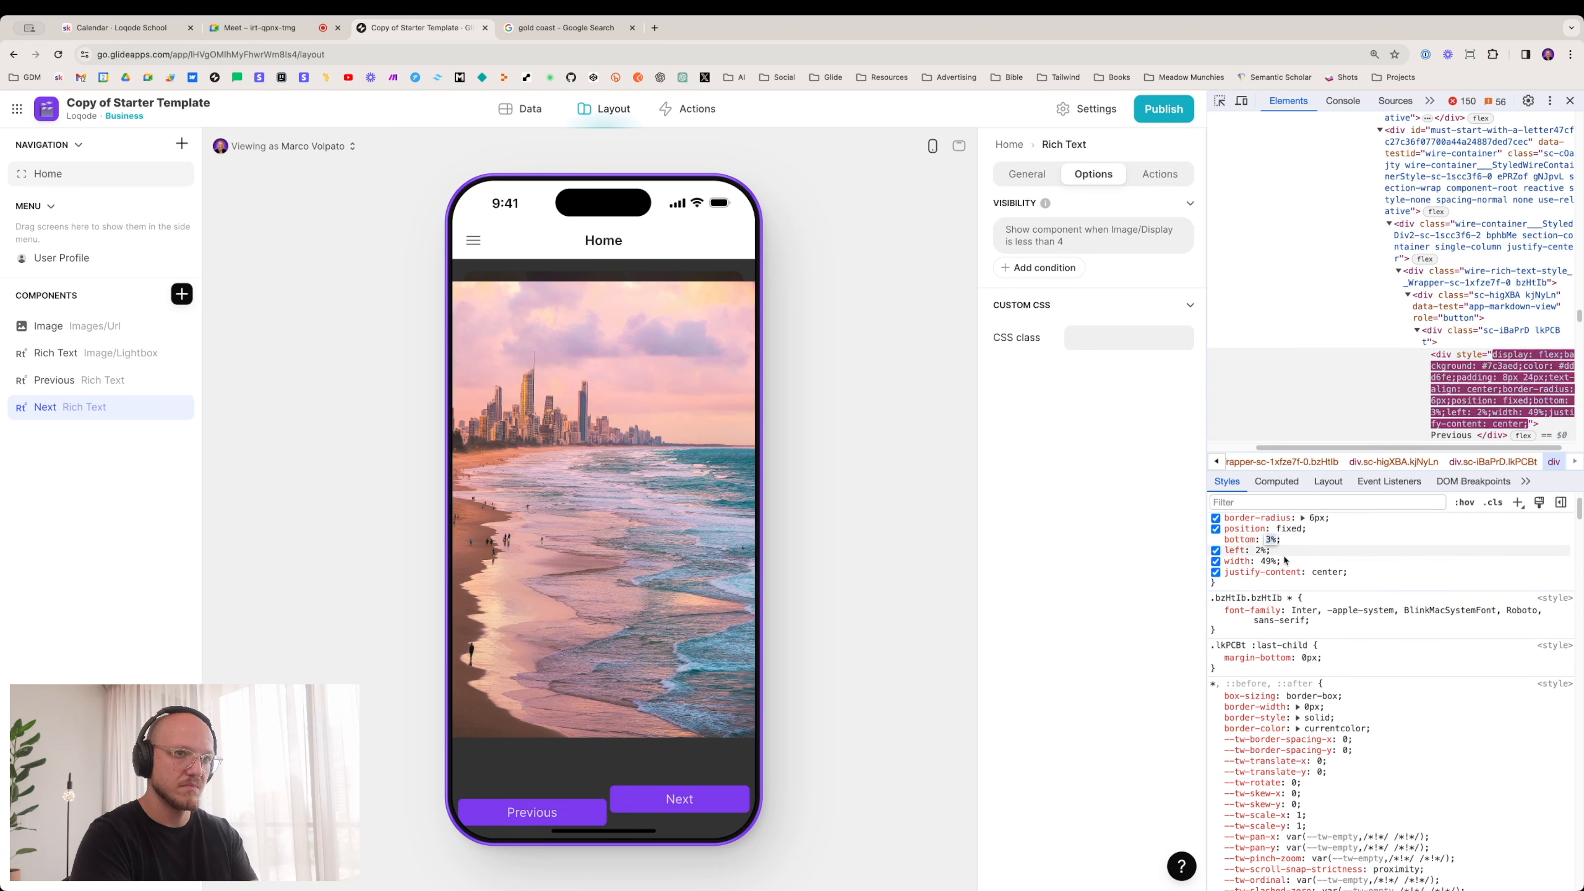
pyautogui.press('Return')
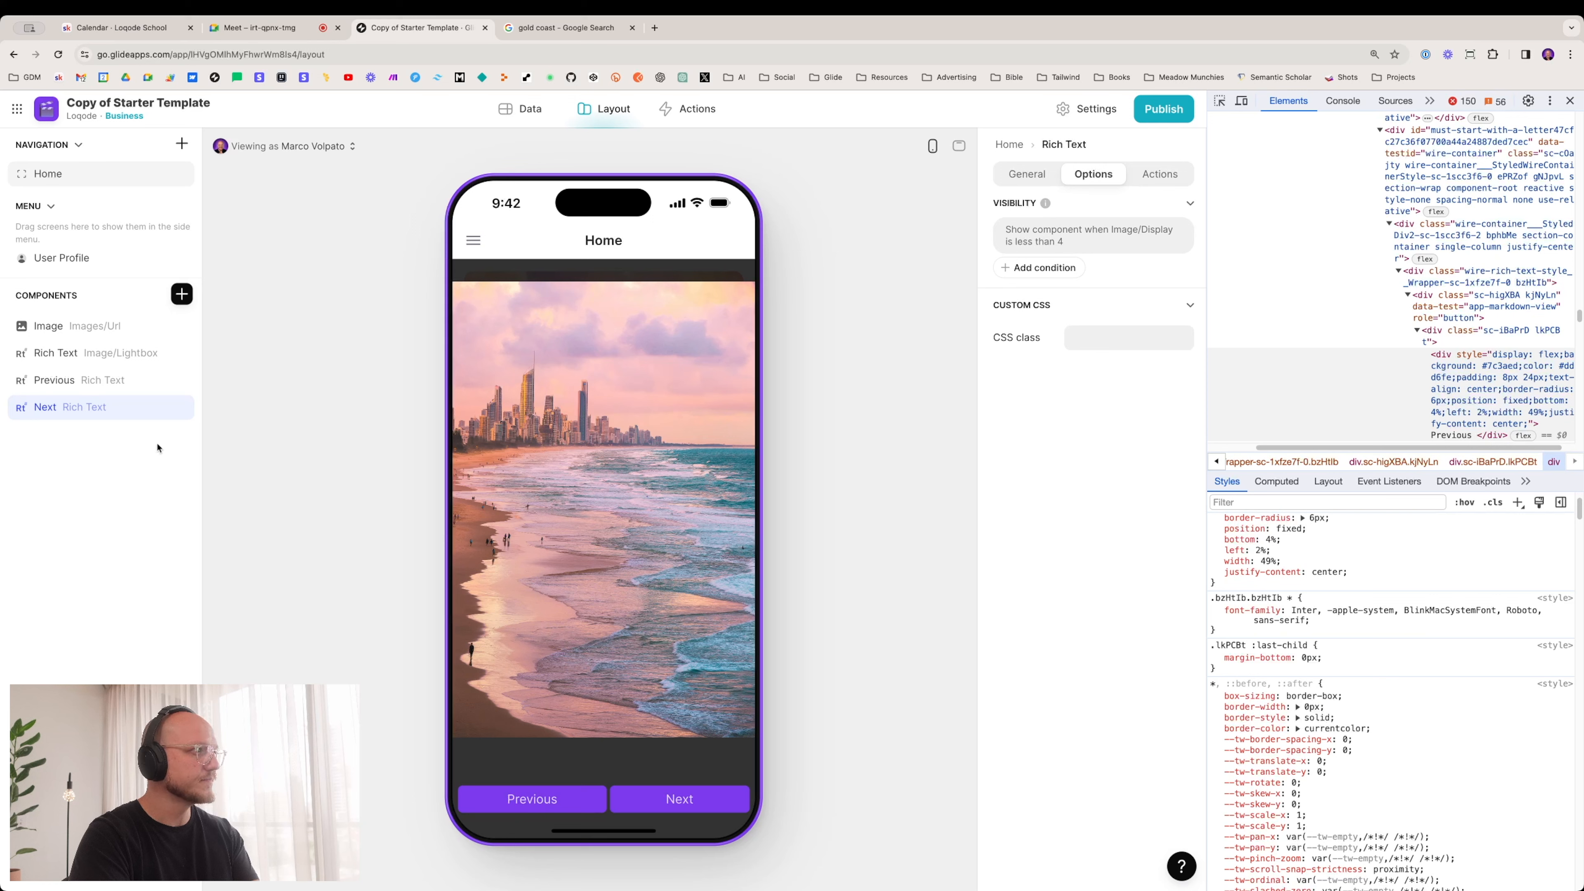
# Step: Add a z-index of 99999 to the Previous button's inline style
pyautogui.scroll(-2, 1521, 371)
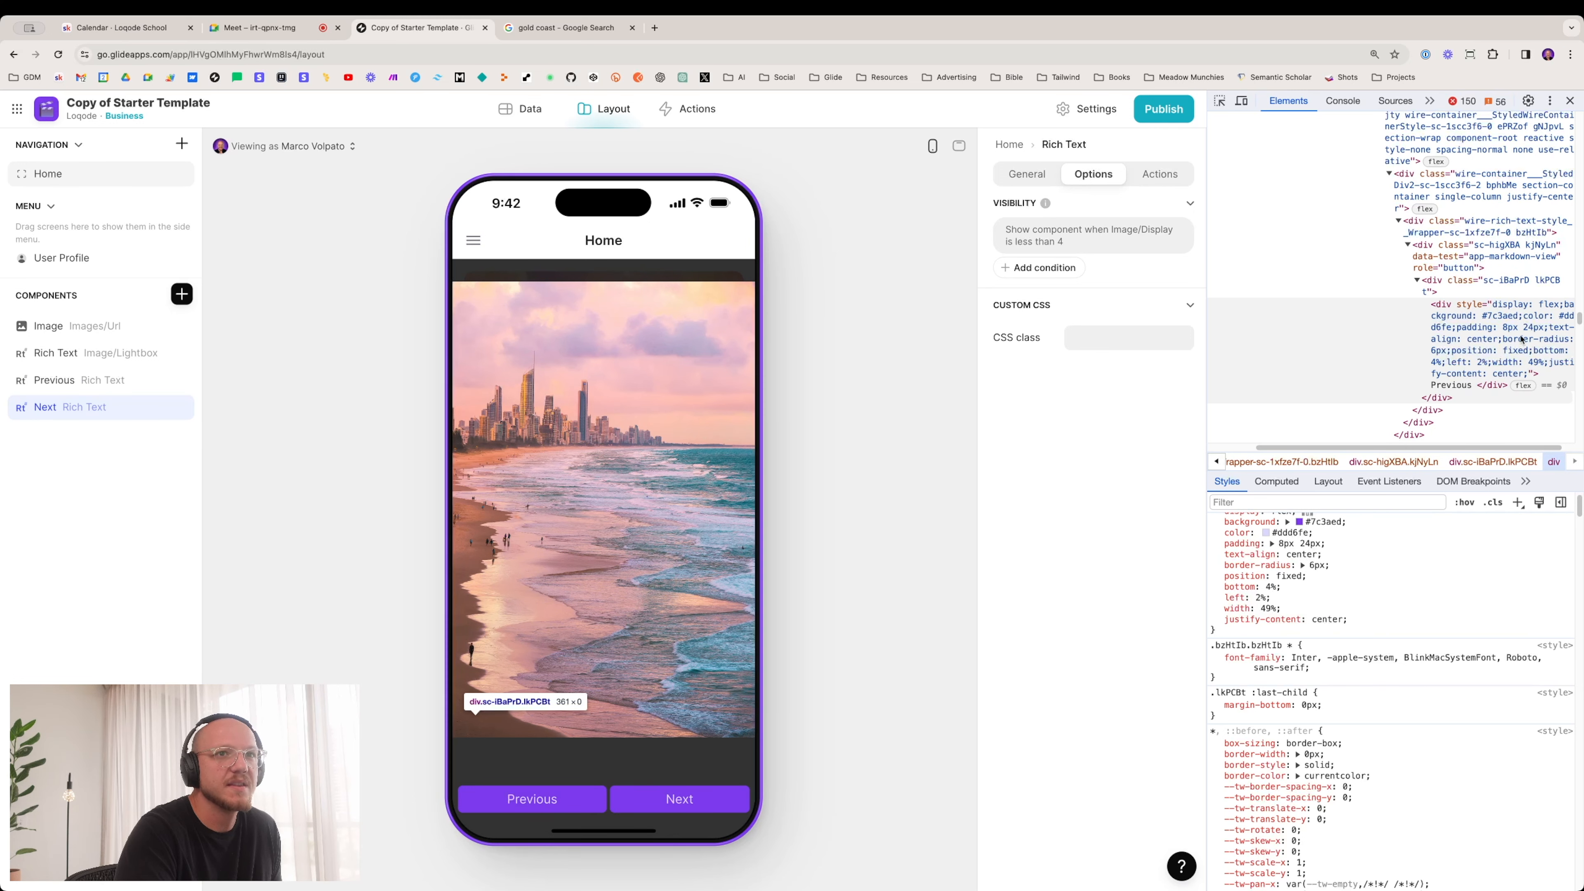
pyautogui.click(1294, 638)
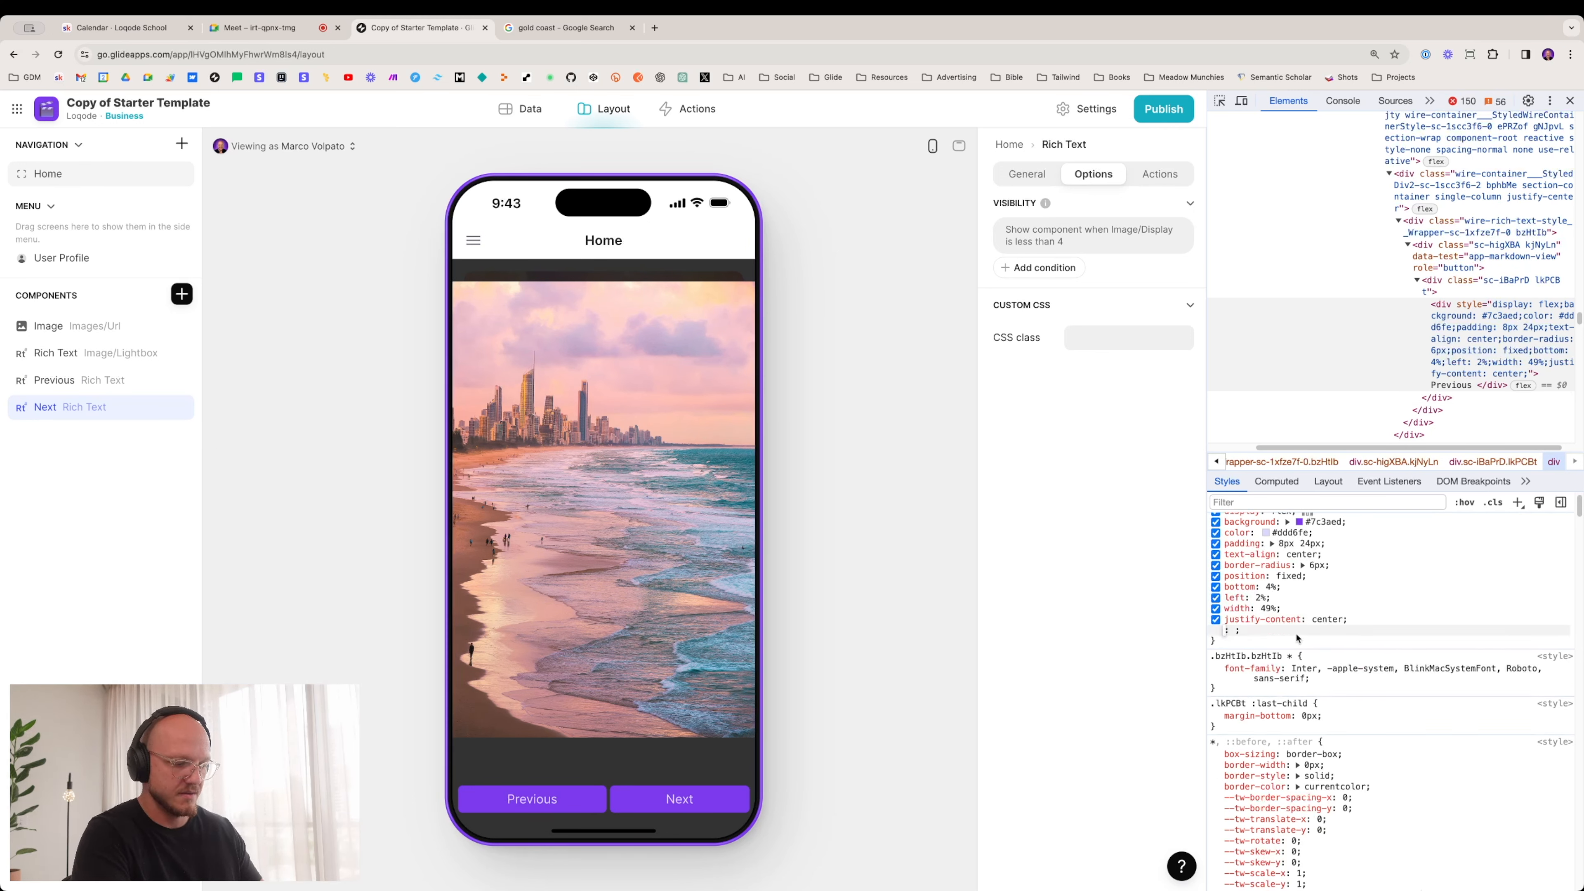
pyautogui.write('z-index')
pyautogui.press('Tab')
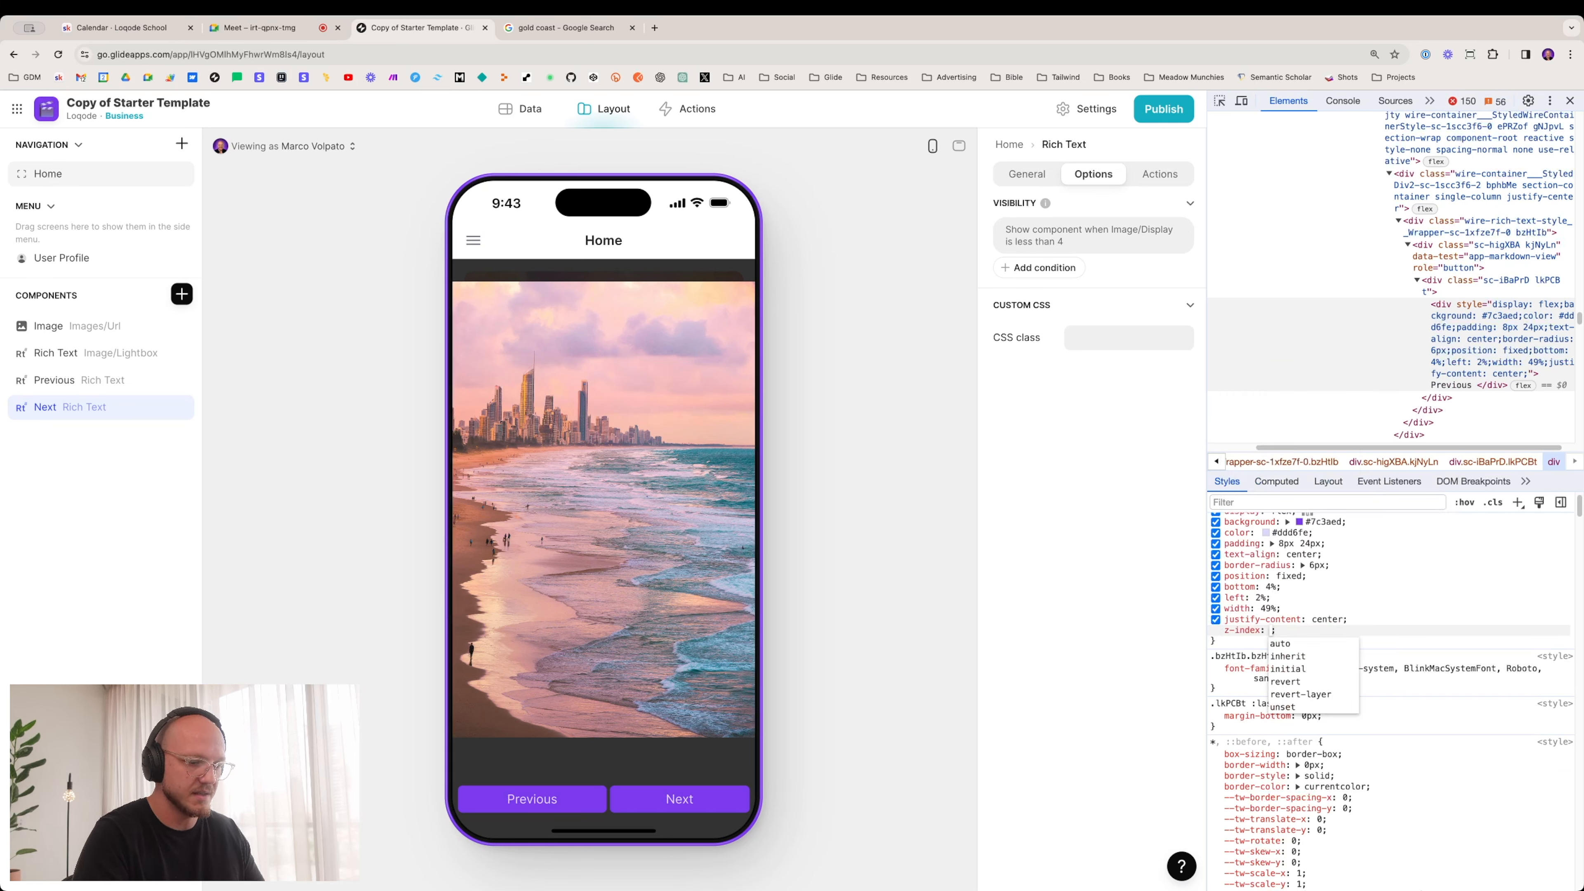
pyautogui.write('99999')
pyautogui.press('Return')
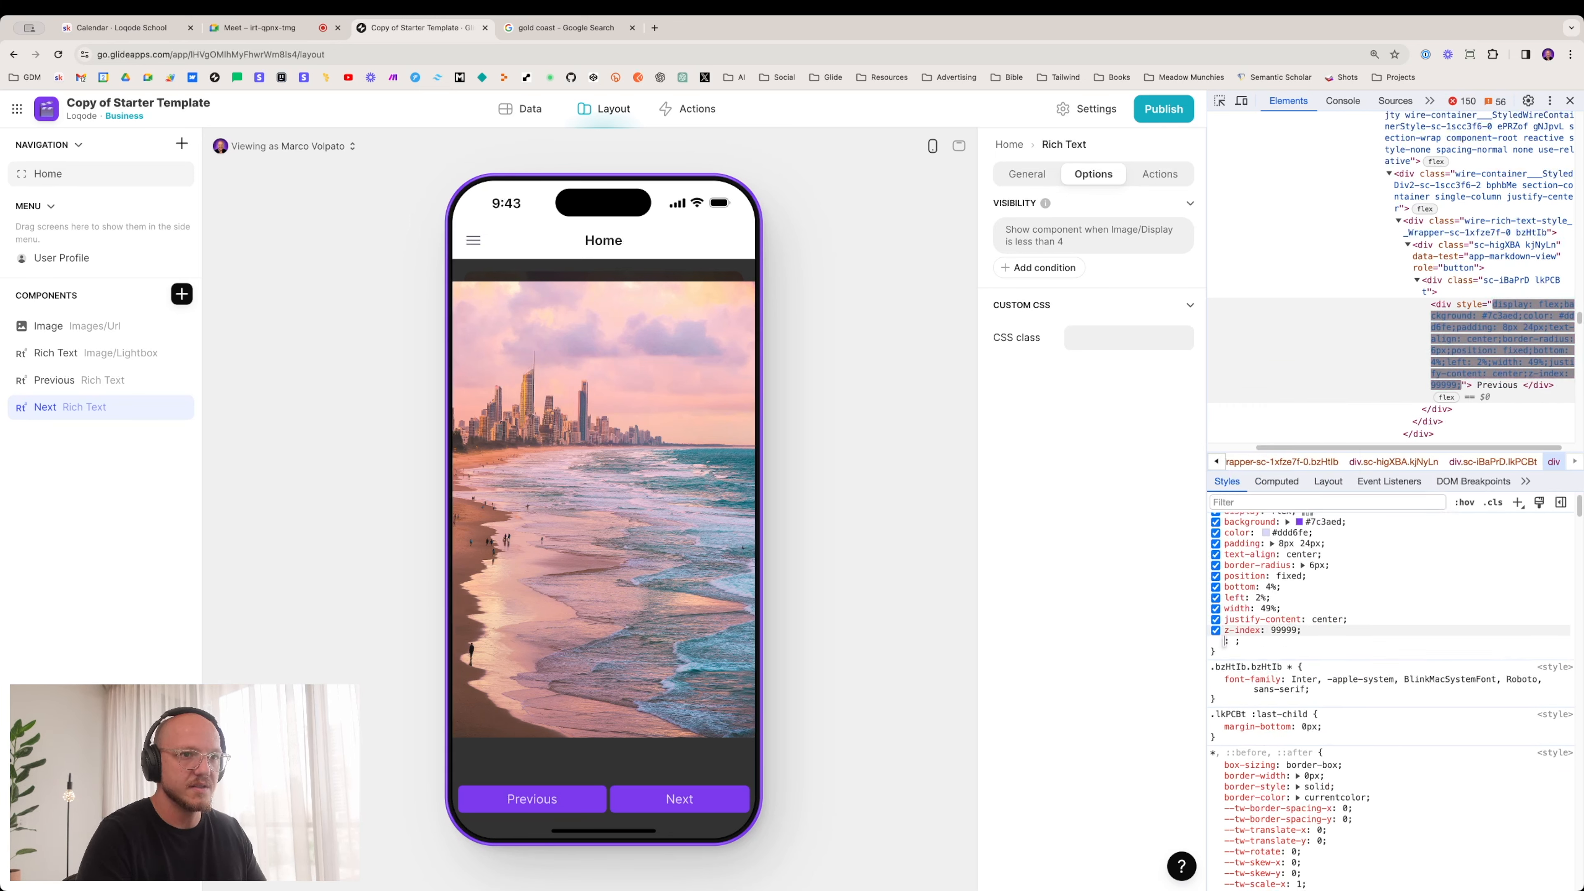
pyautogui.click(1298, 652)
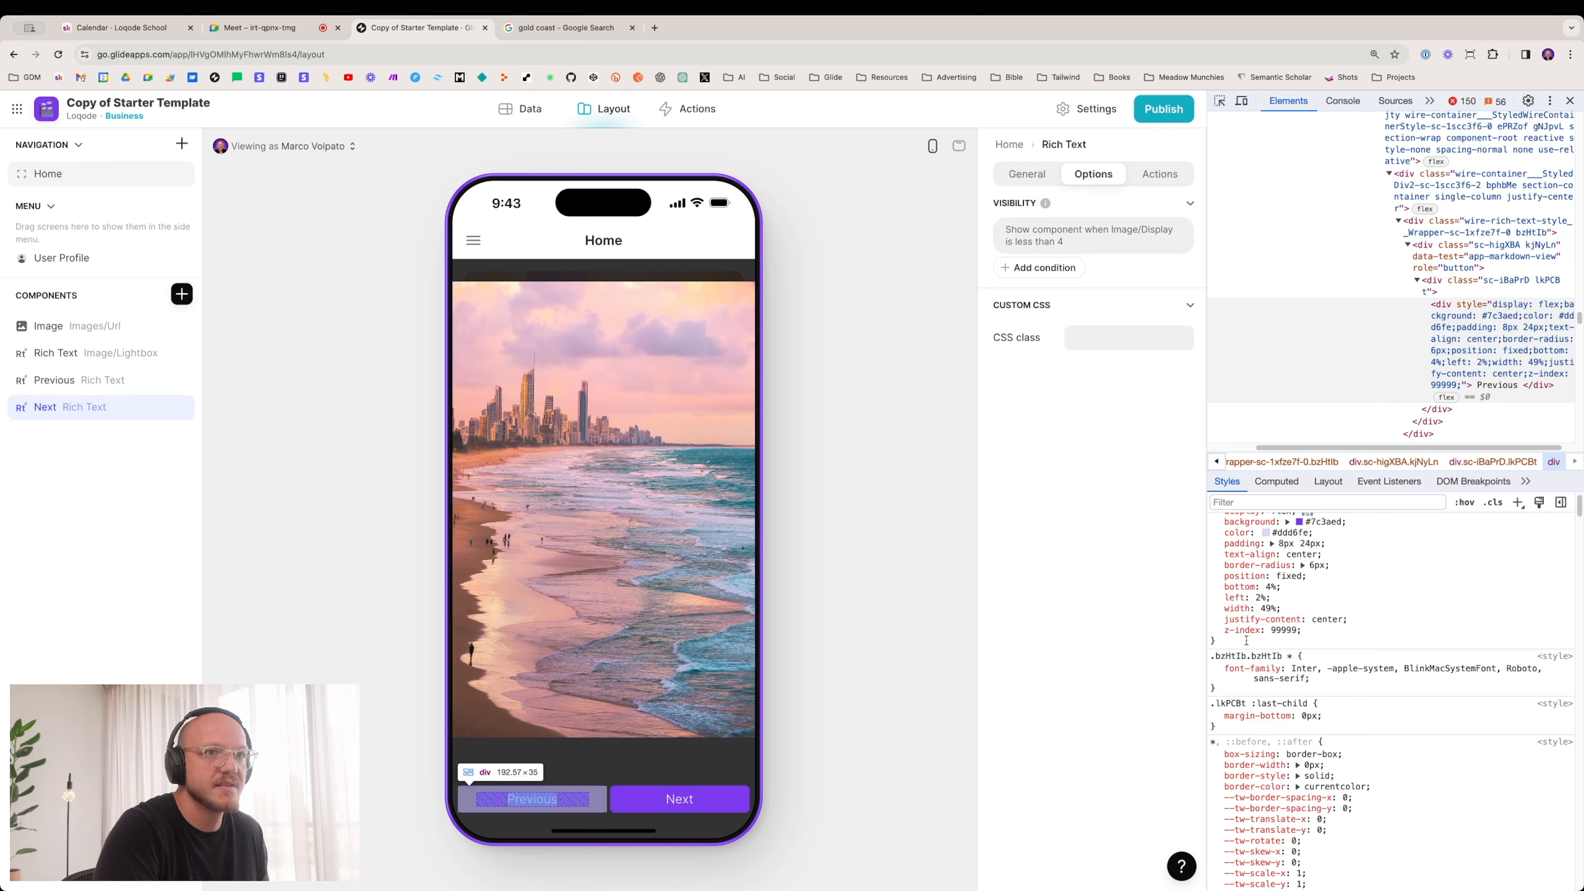
# Step: Shorten the z-index value in the Previous button's inline style to 999
pyautogui.click(1286, 630)
pyautogui.press('Right')
pyautogui.press('BackSpace')
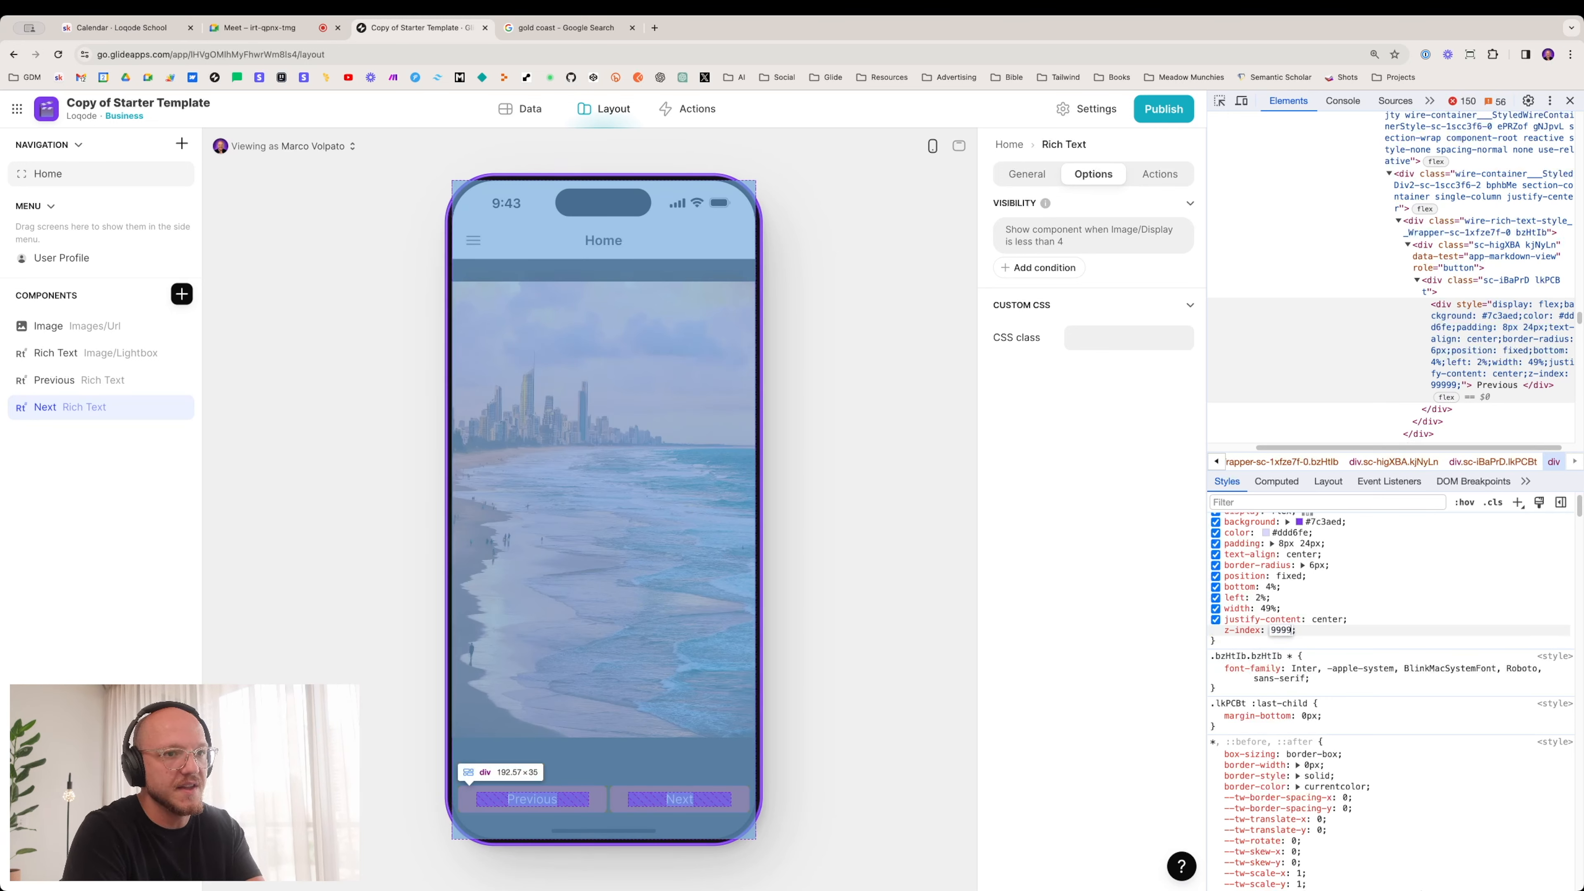
pyautogui.press('BackSpace')
pyautogui.press('Return')
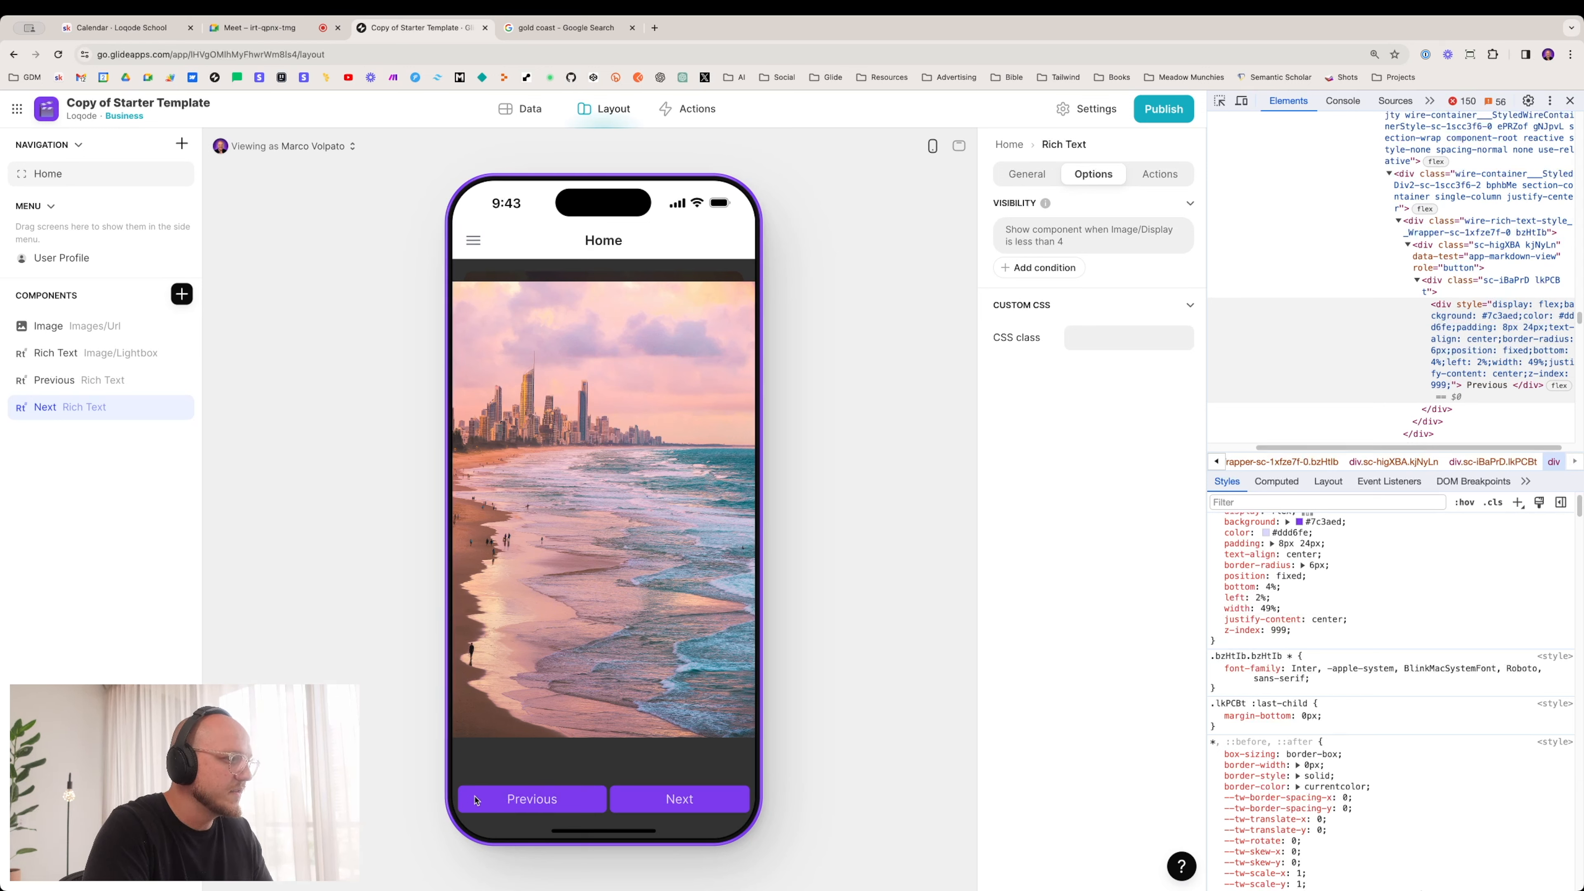
# Step: Switch the preview to the desktop layout and test the Previous and Next buttons by browsing the lightbox photos in both directions
pyautogui.doubleClick(546, 805)
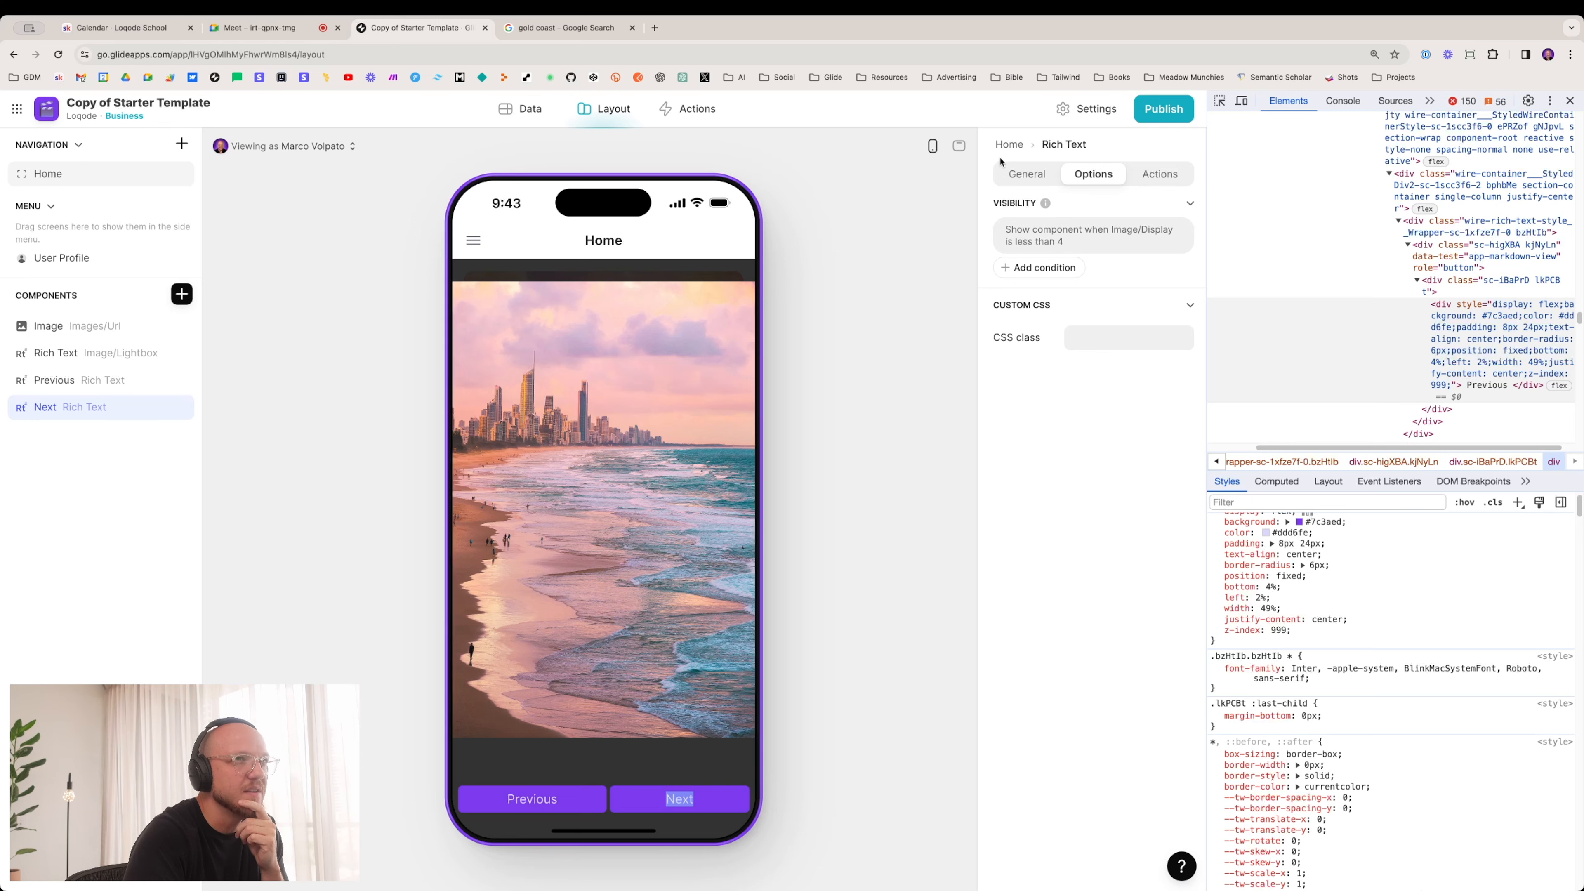
pyautogui.click(959, 145)
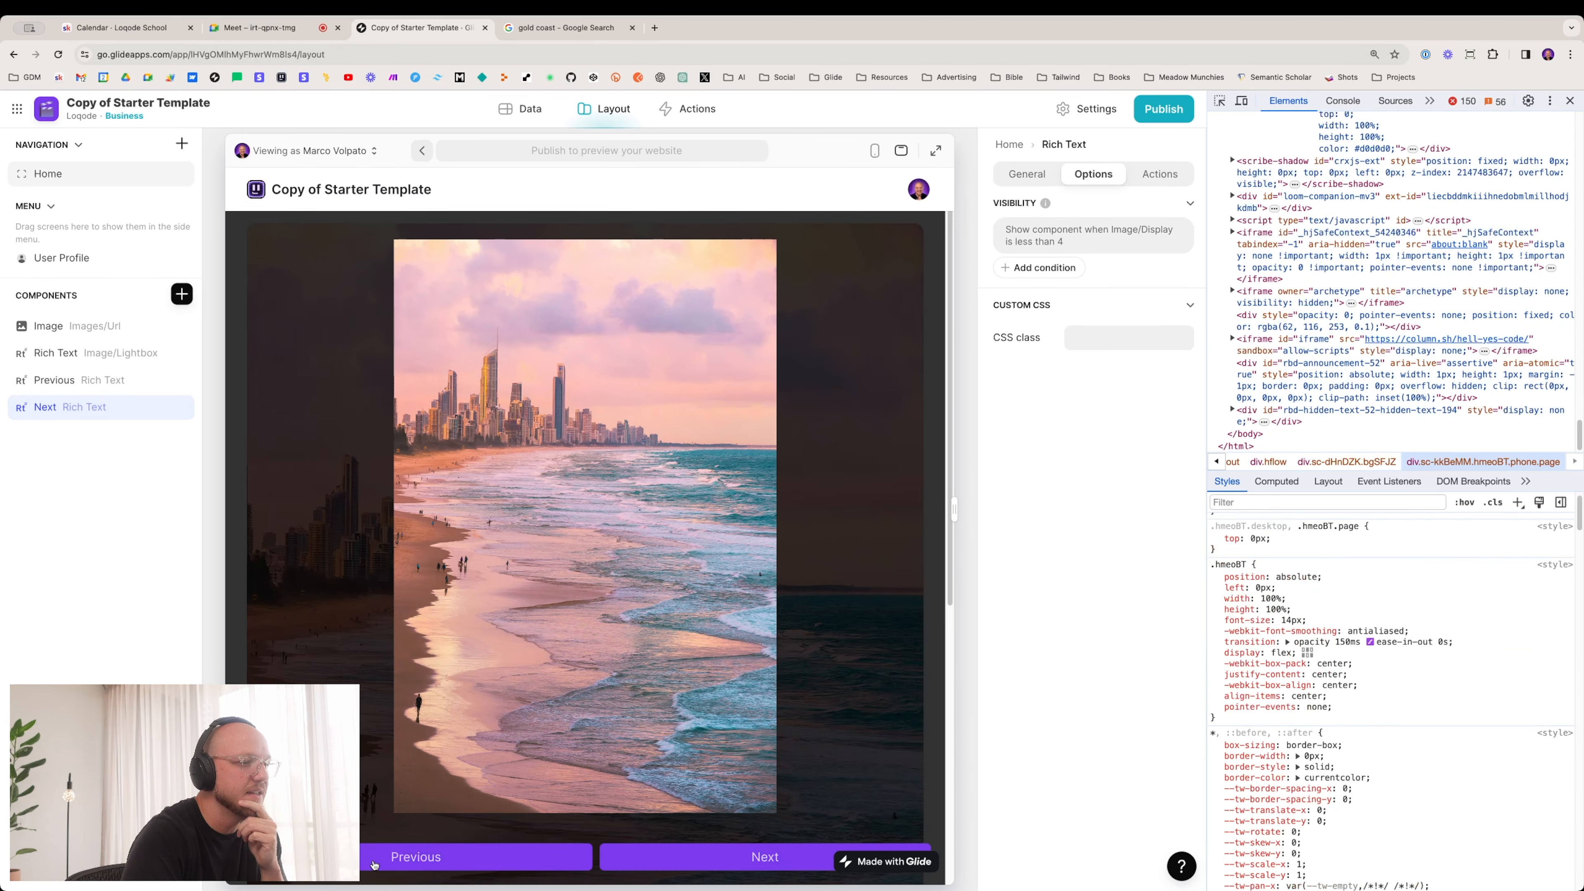
pyautogui.click(375, 863)
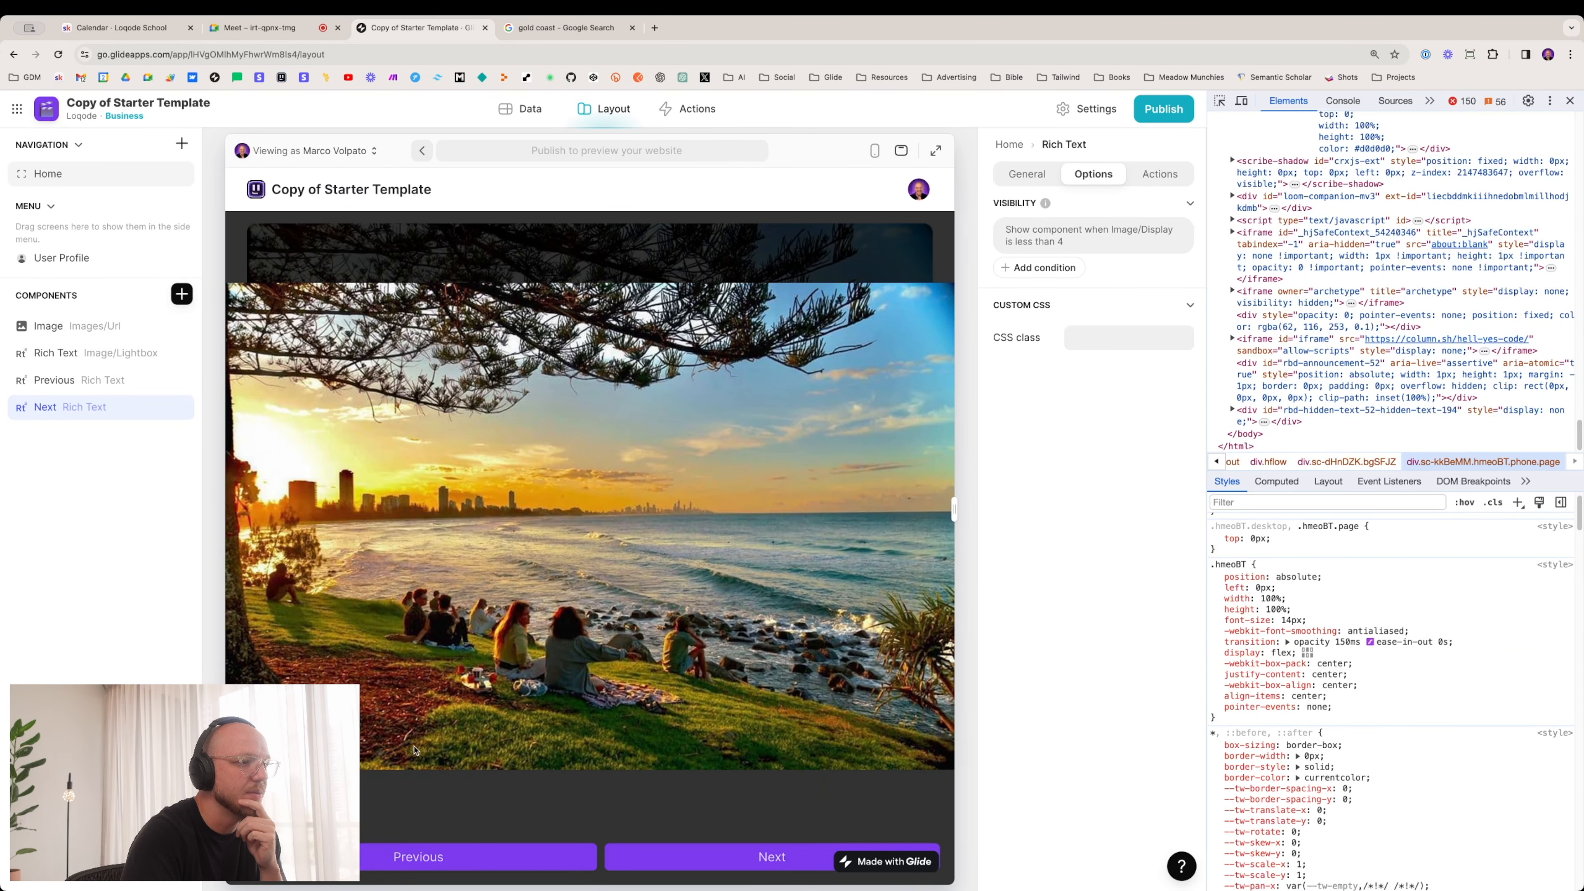
pyautogui.click(467, 862)
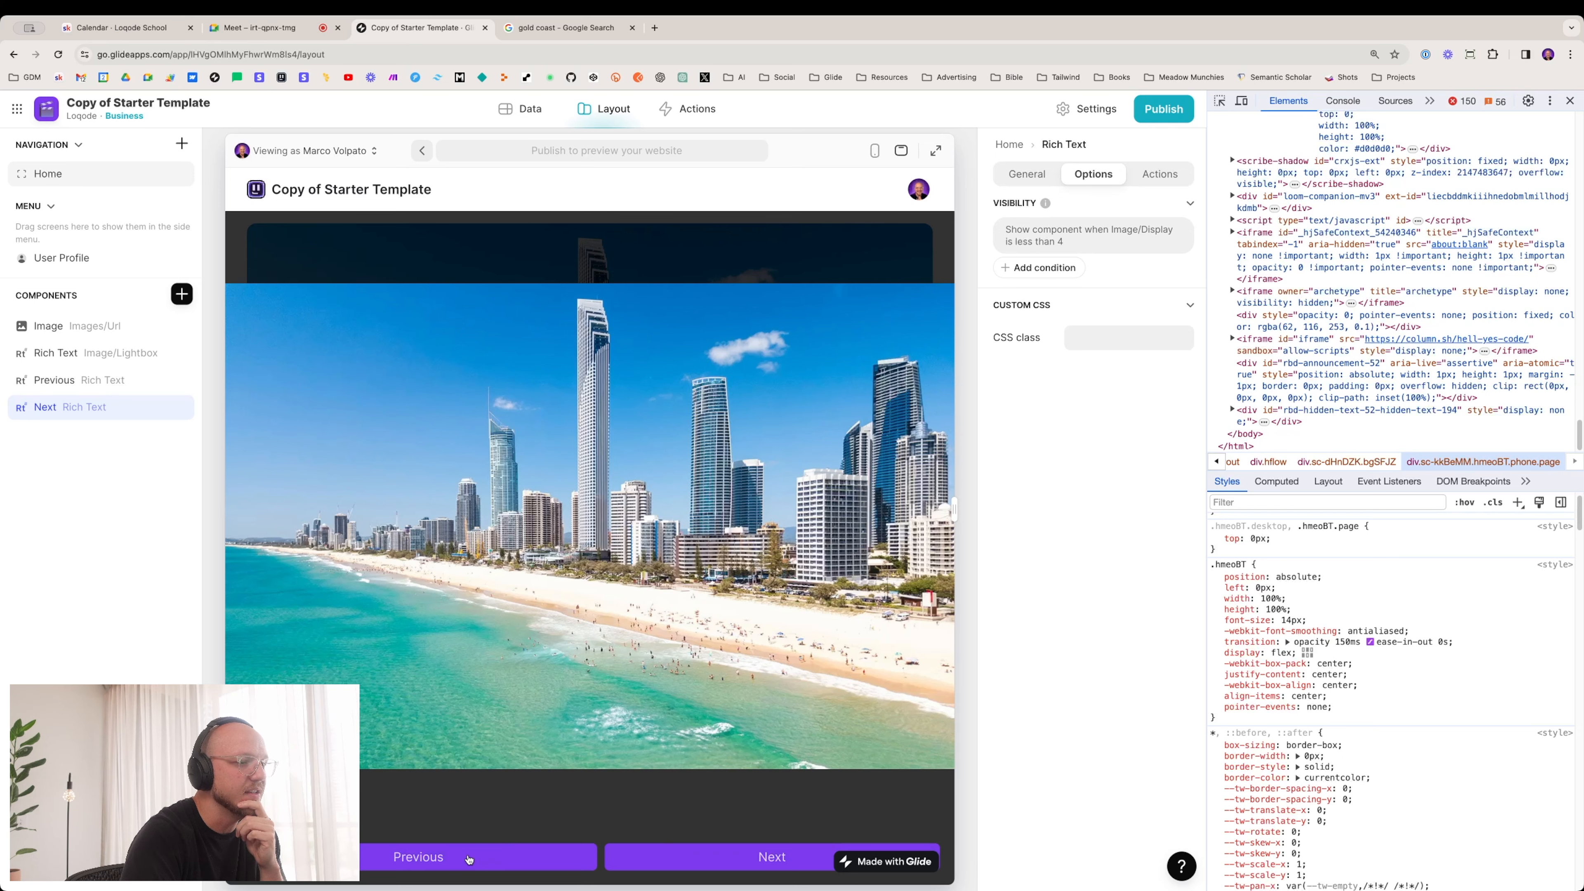
pyautogui.click(680, 858)
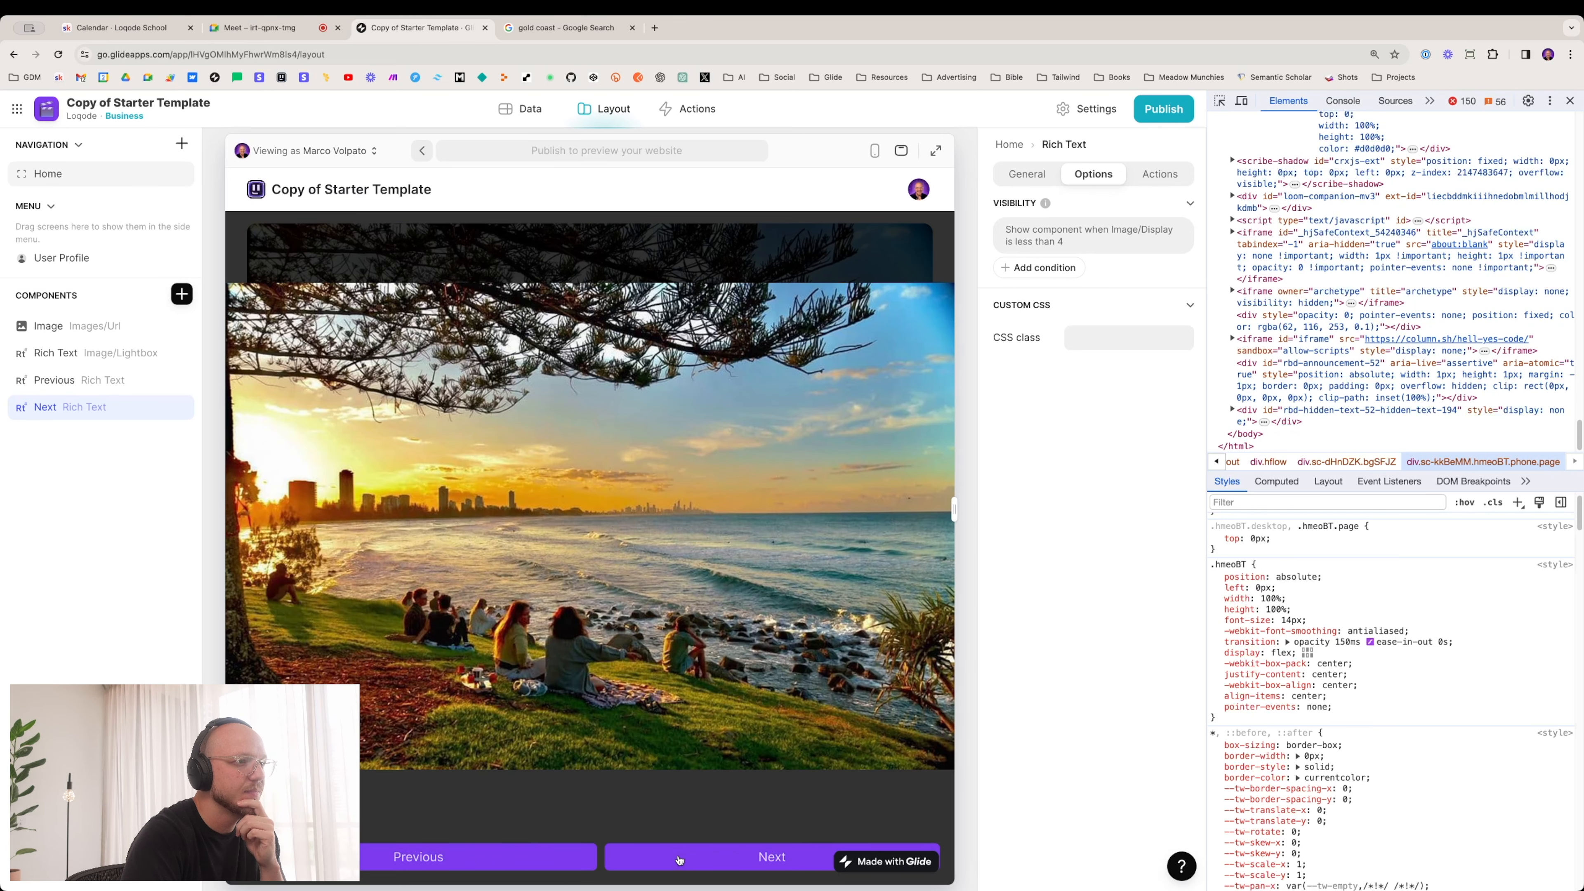
pyautogui.click(680, 858)
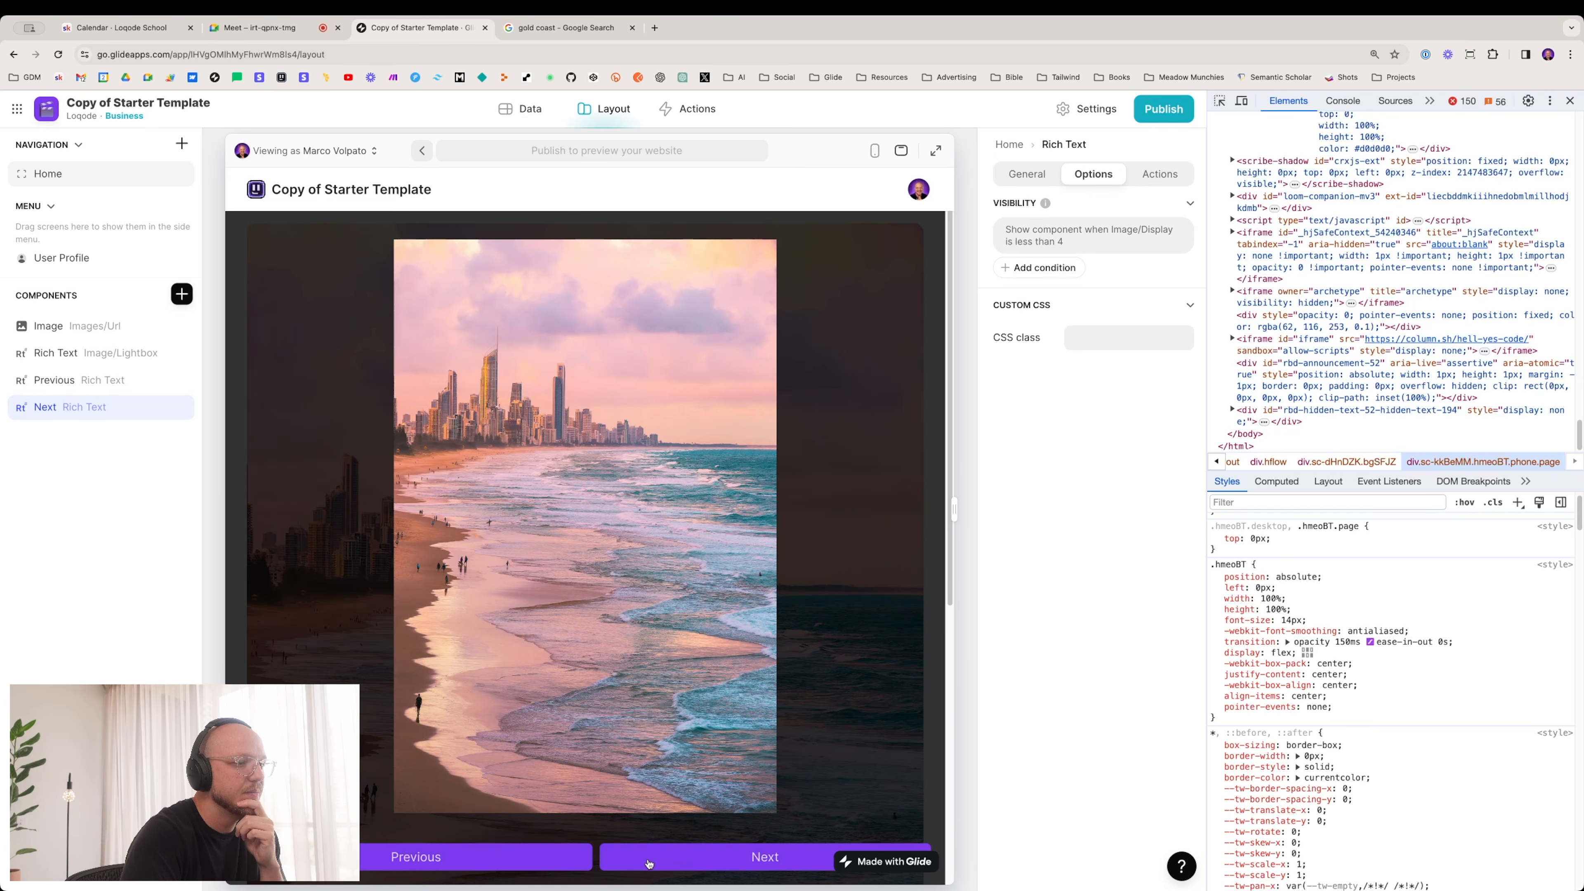
pyautogui.click(649, 864)
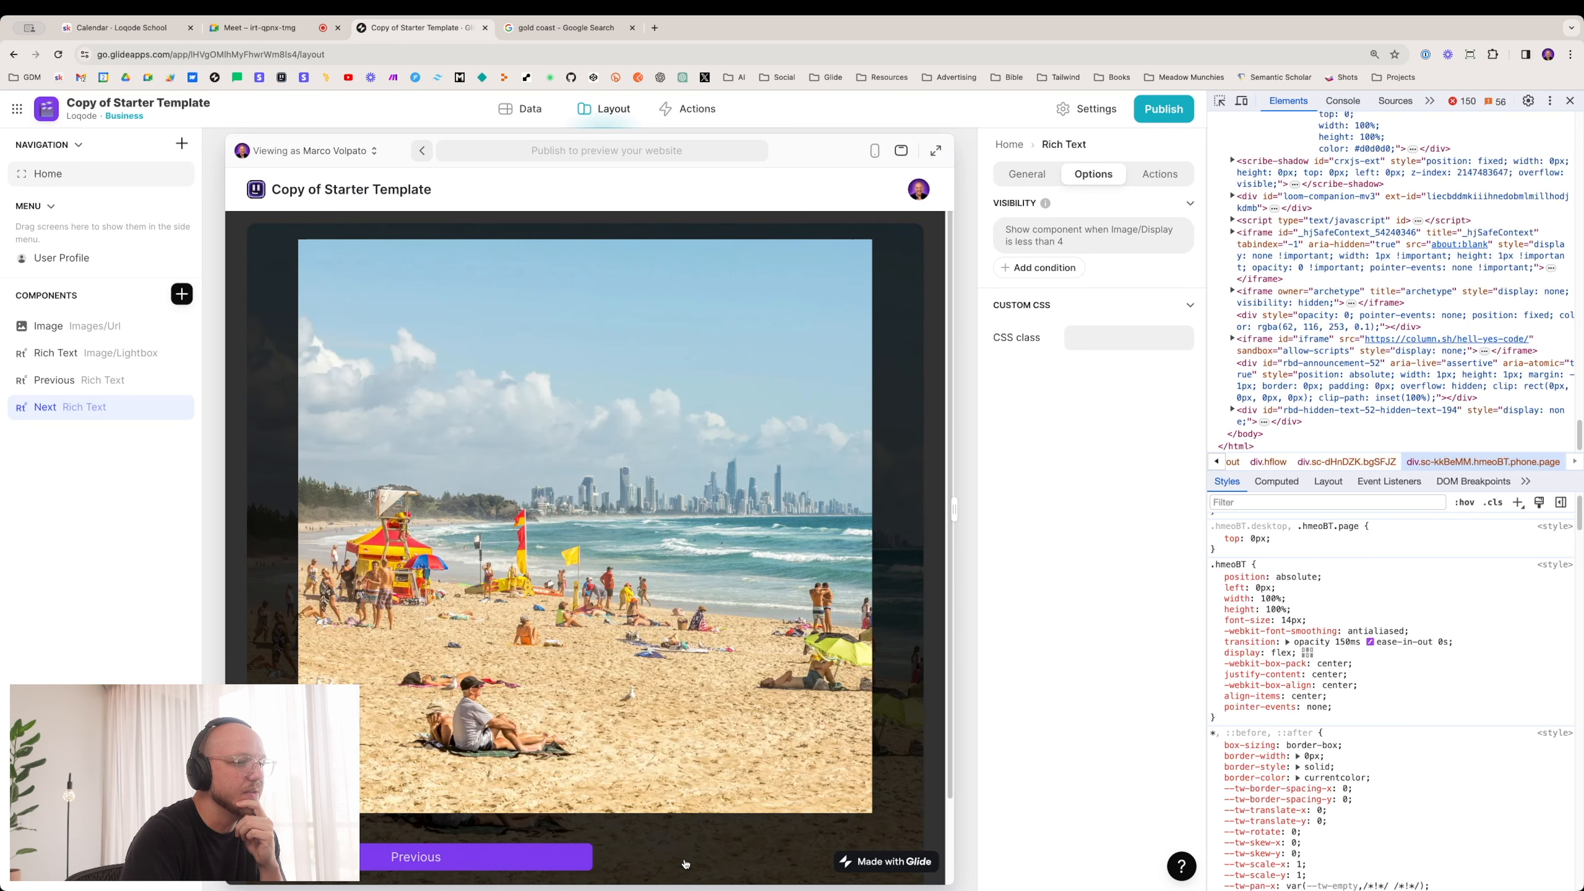
pyautogui.click(508, 858)
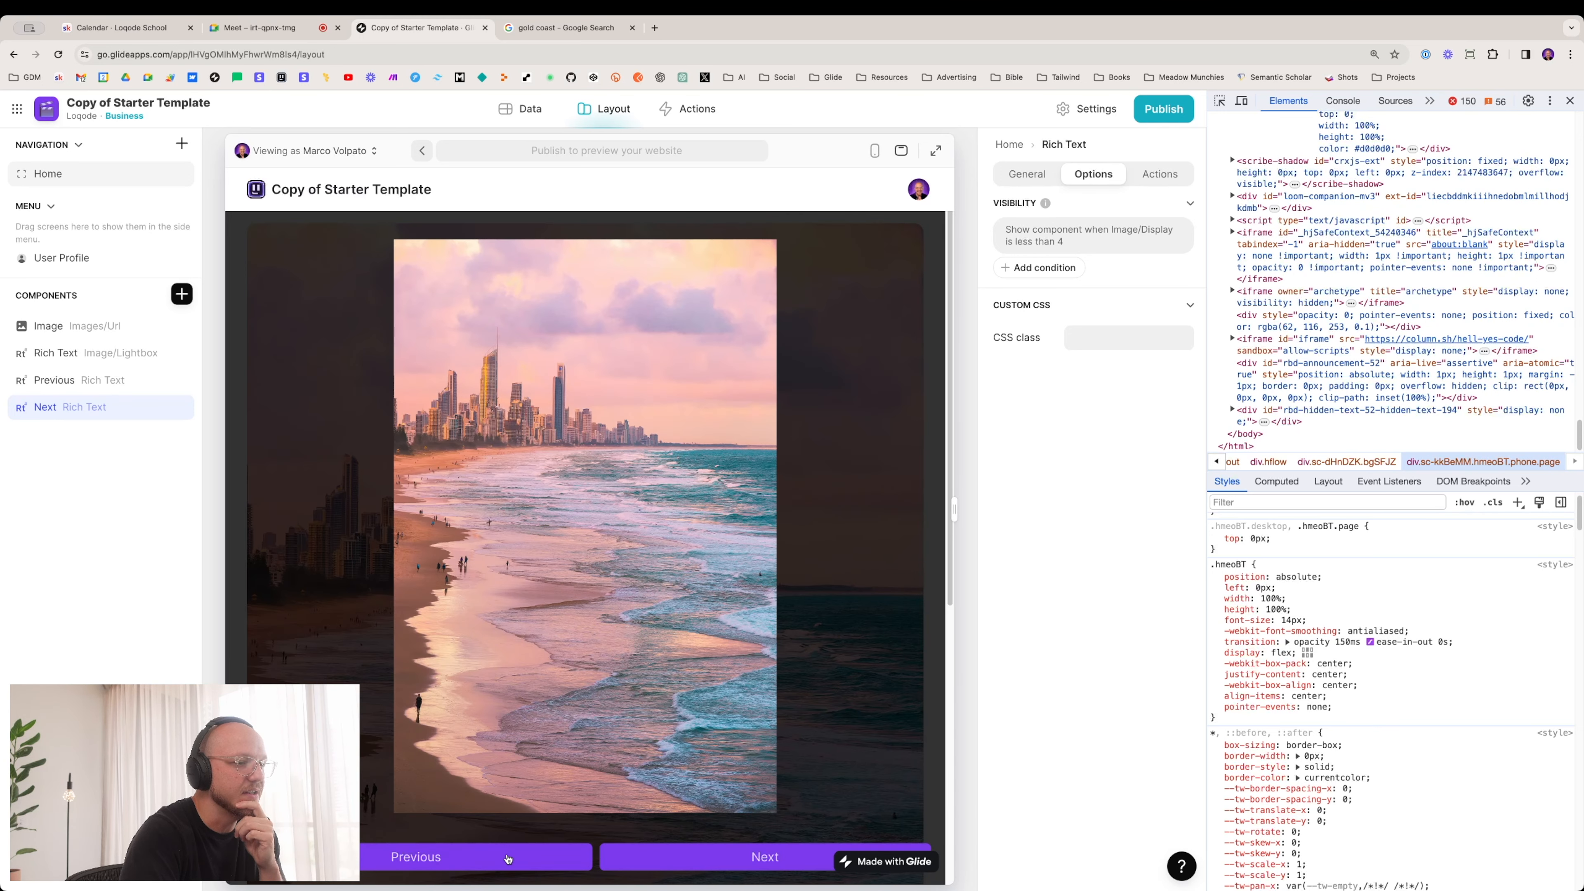
pyautogui.click(498, 858)
pyautogui.click(486, 861)
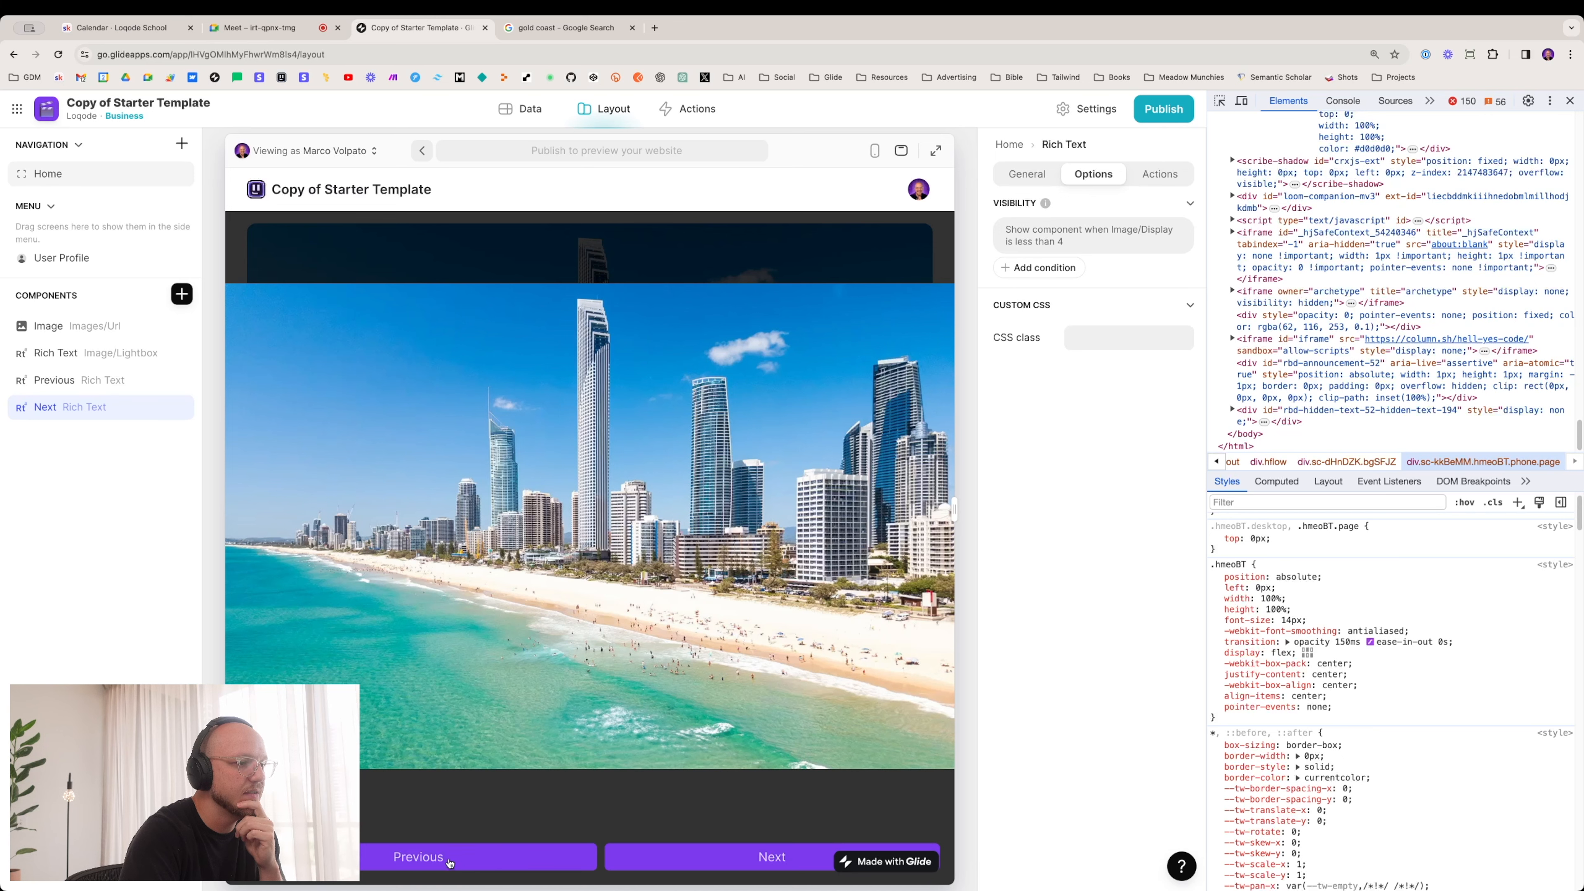
# Step: Change the Previous button's visibility condition so it shows only when Image/Display is greater than 1
pyautogui.click(481, 862)
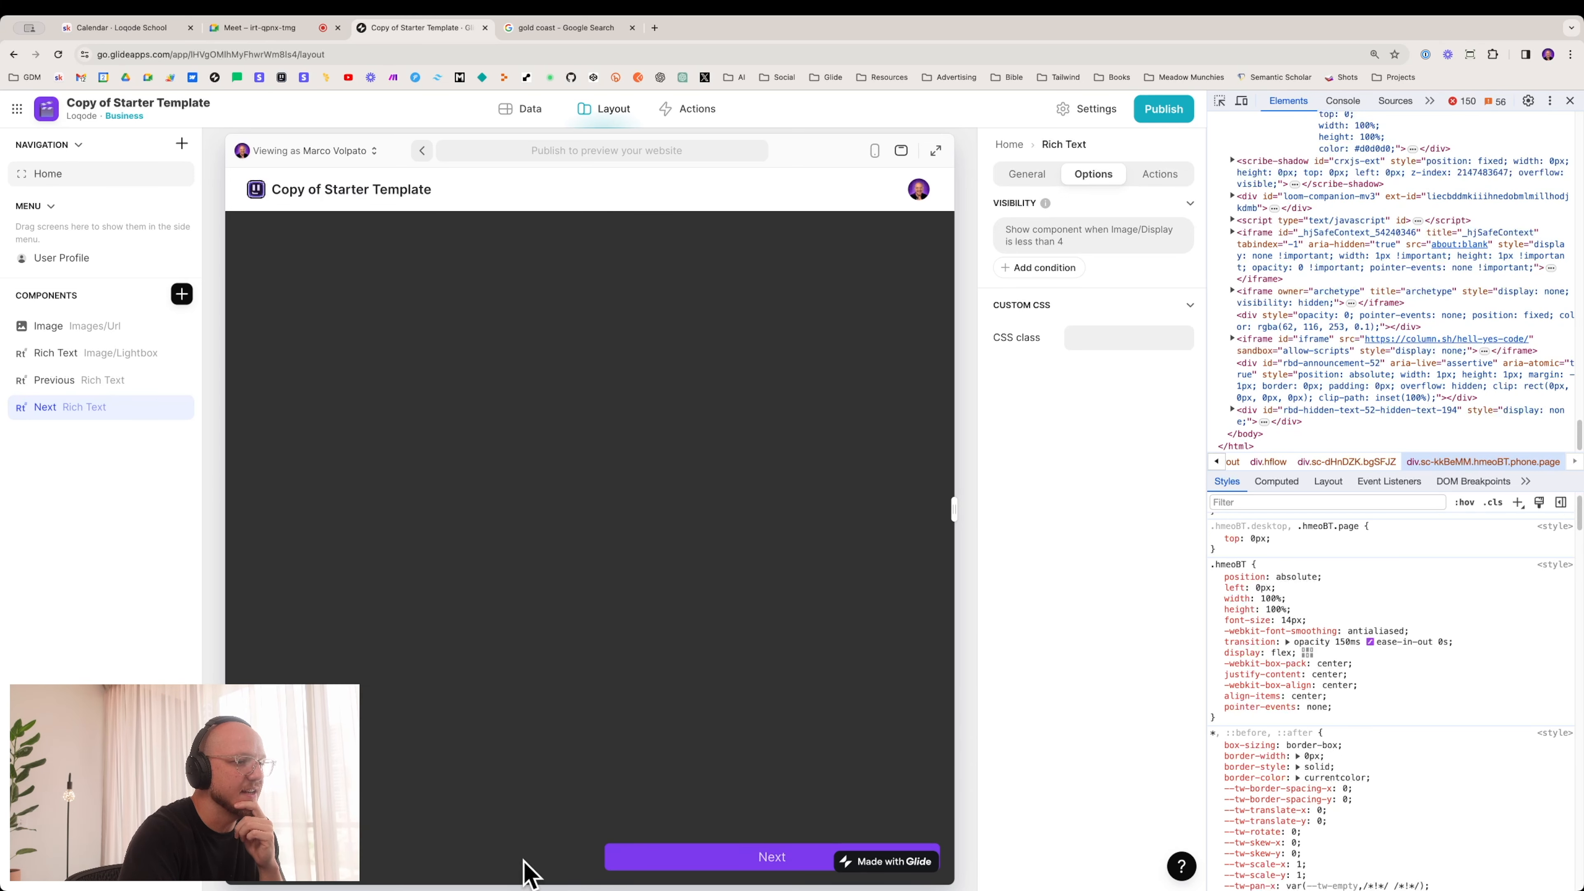
pyautogui.click(655, 853)
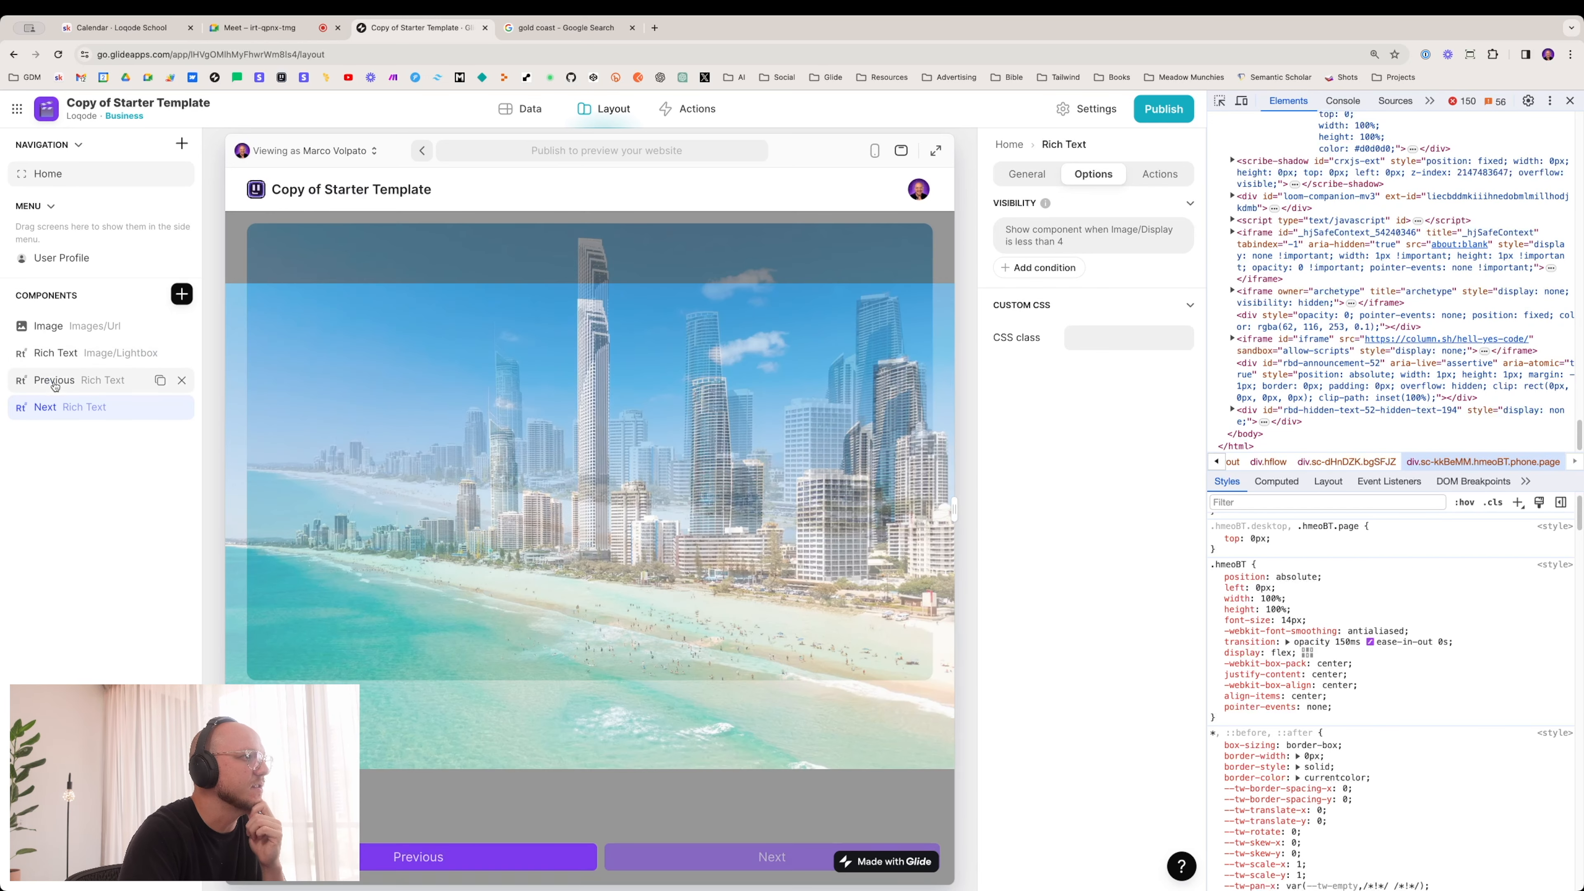
pyautogui.click(52, 381)
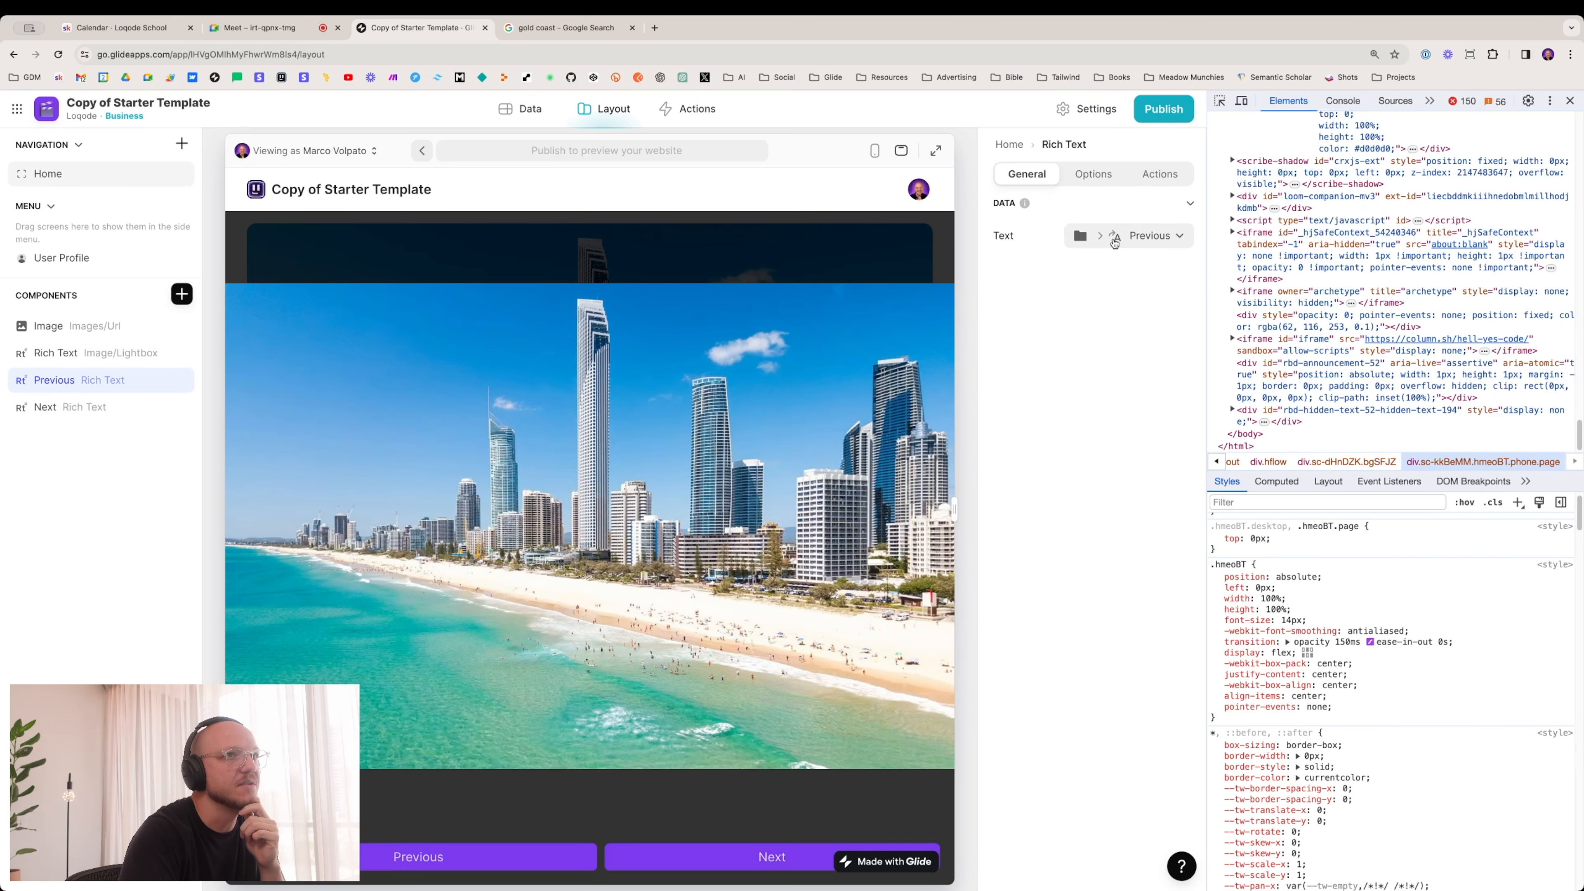
pyautogui.click(1156, 174)
pyautogui.click(1093, 174)
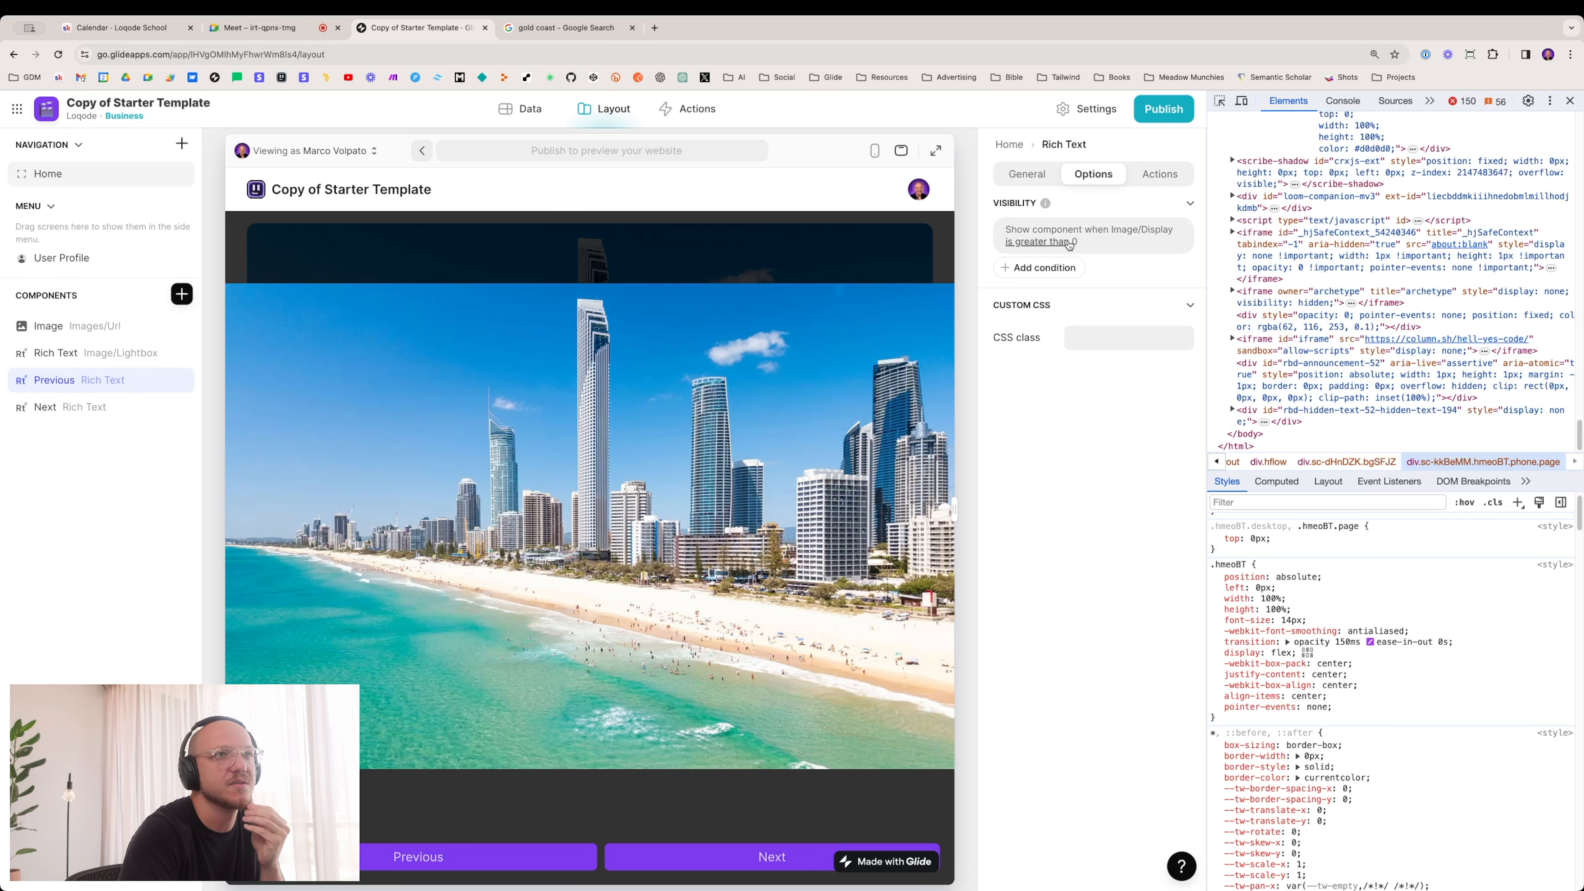
pyautogui.click(1064, 245)
pyautogui.click(1056, 320)
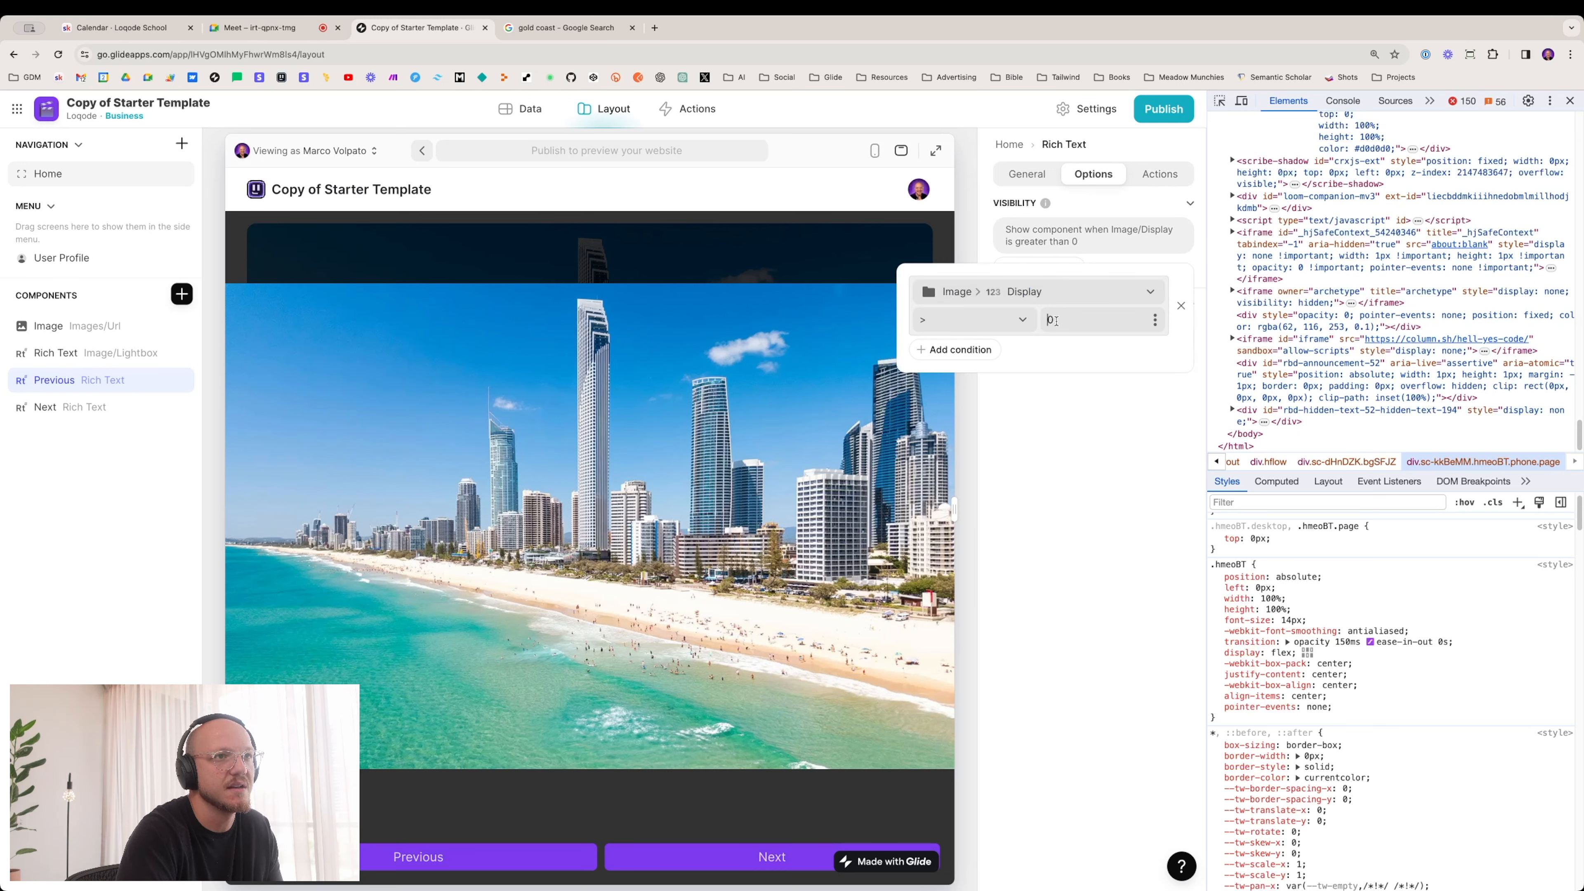
pyautogui.click(1105, 444)
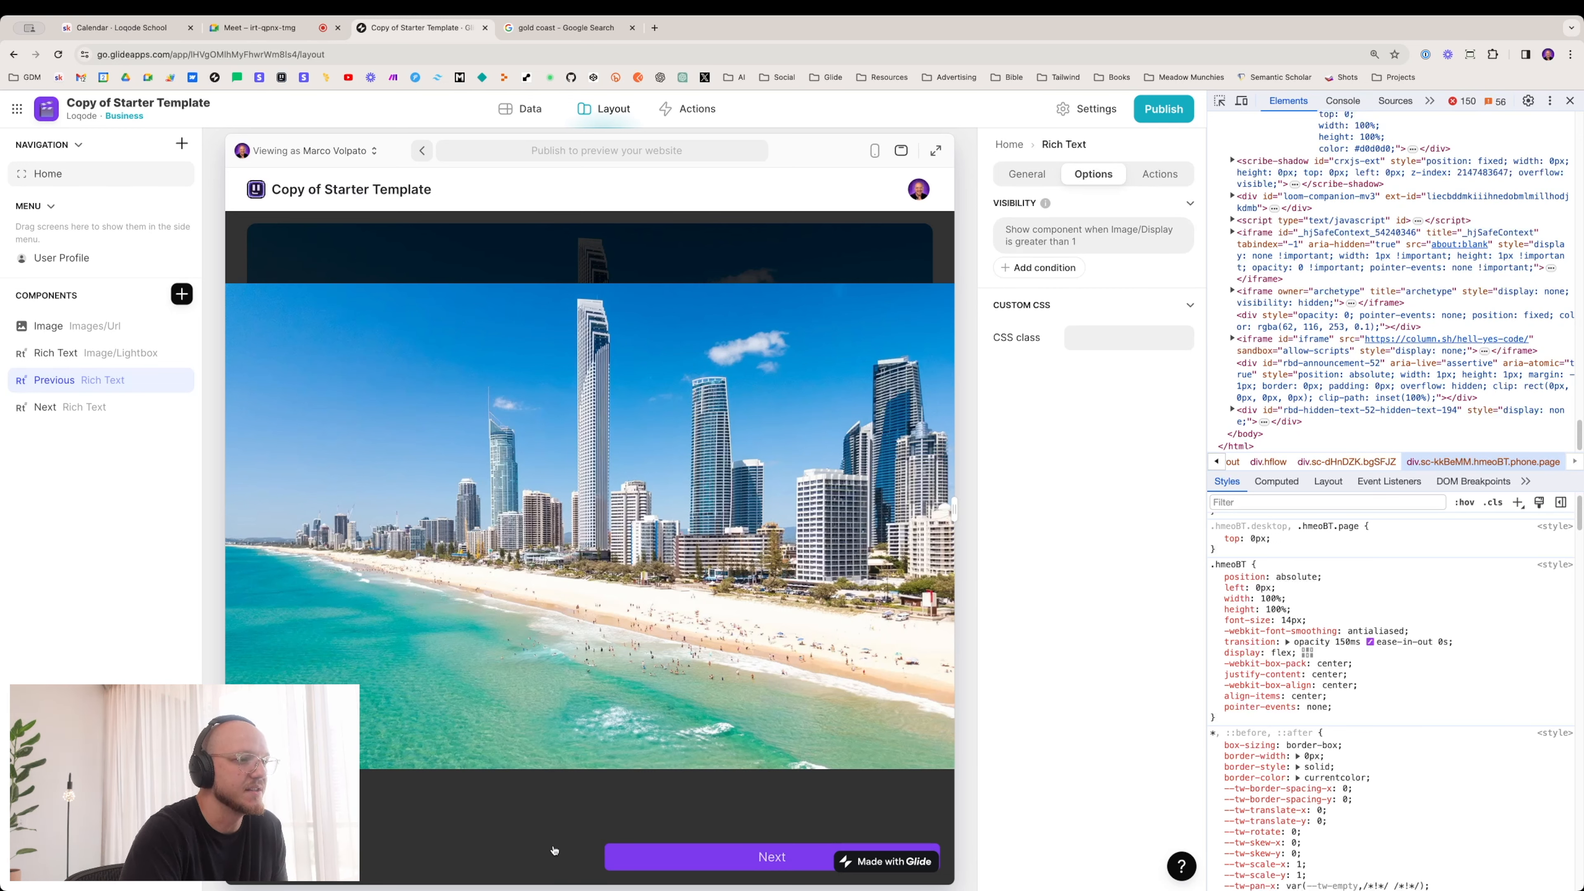
# Step: Test the buttons' visibility by browsing the lightbox to the last photo and back, closing and reopening the lightbox along the way
pyautogui.click(649, 860)
pyautogui.click(650, 860)
pyautogui.click(649, 860)
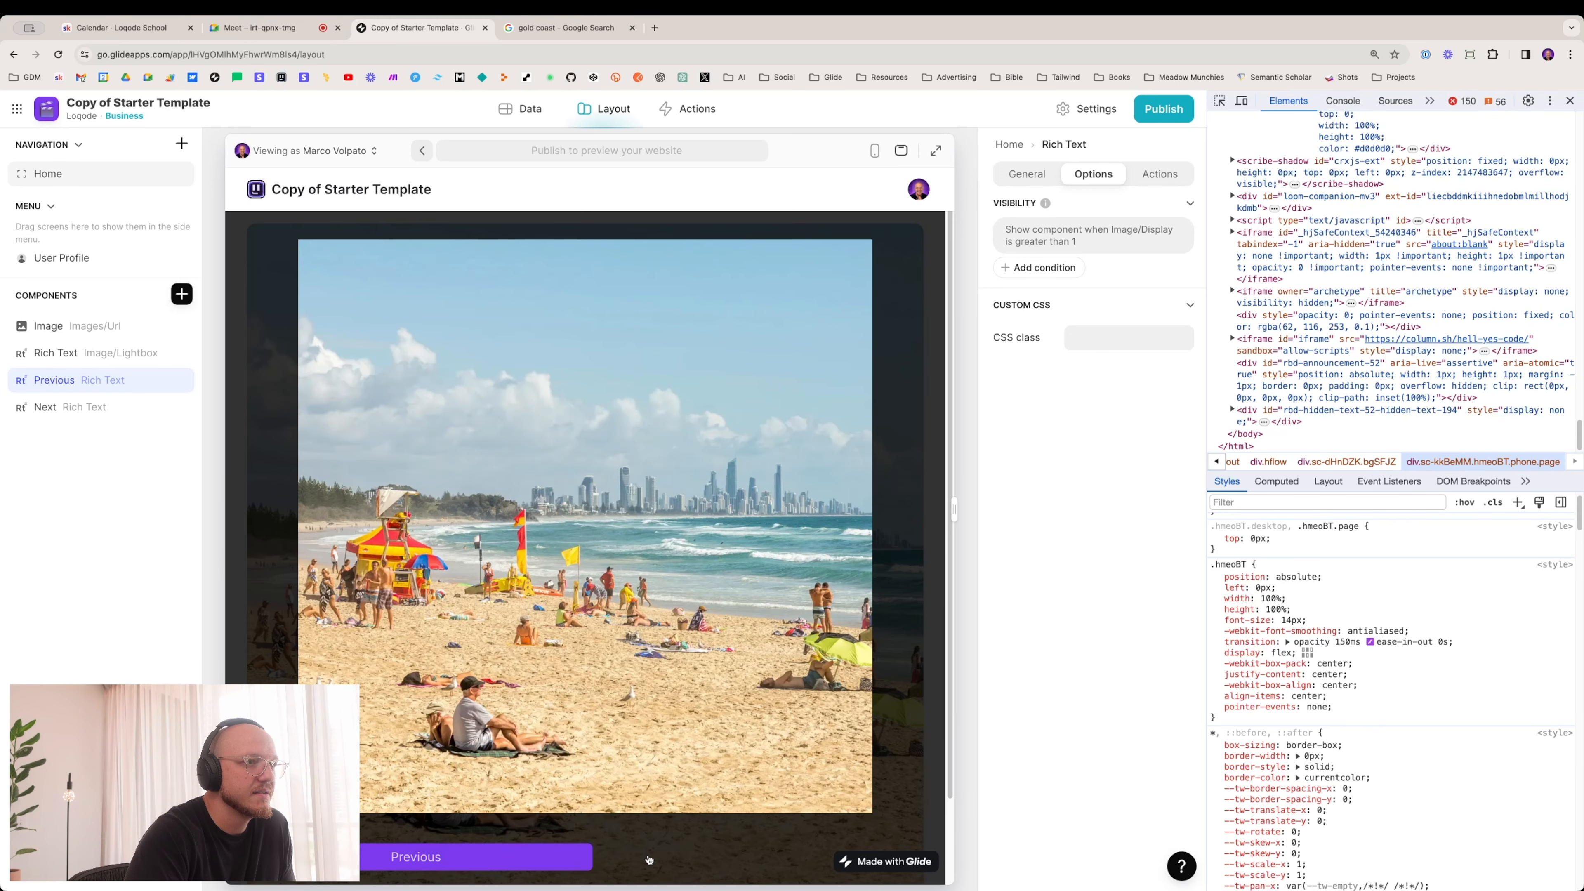
pyautogui.click(716, 865)
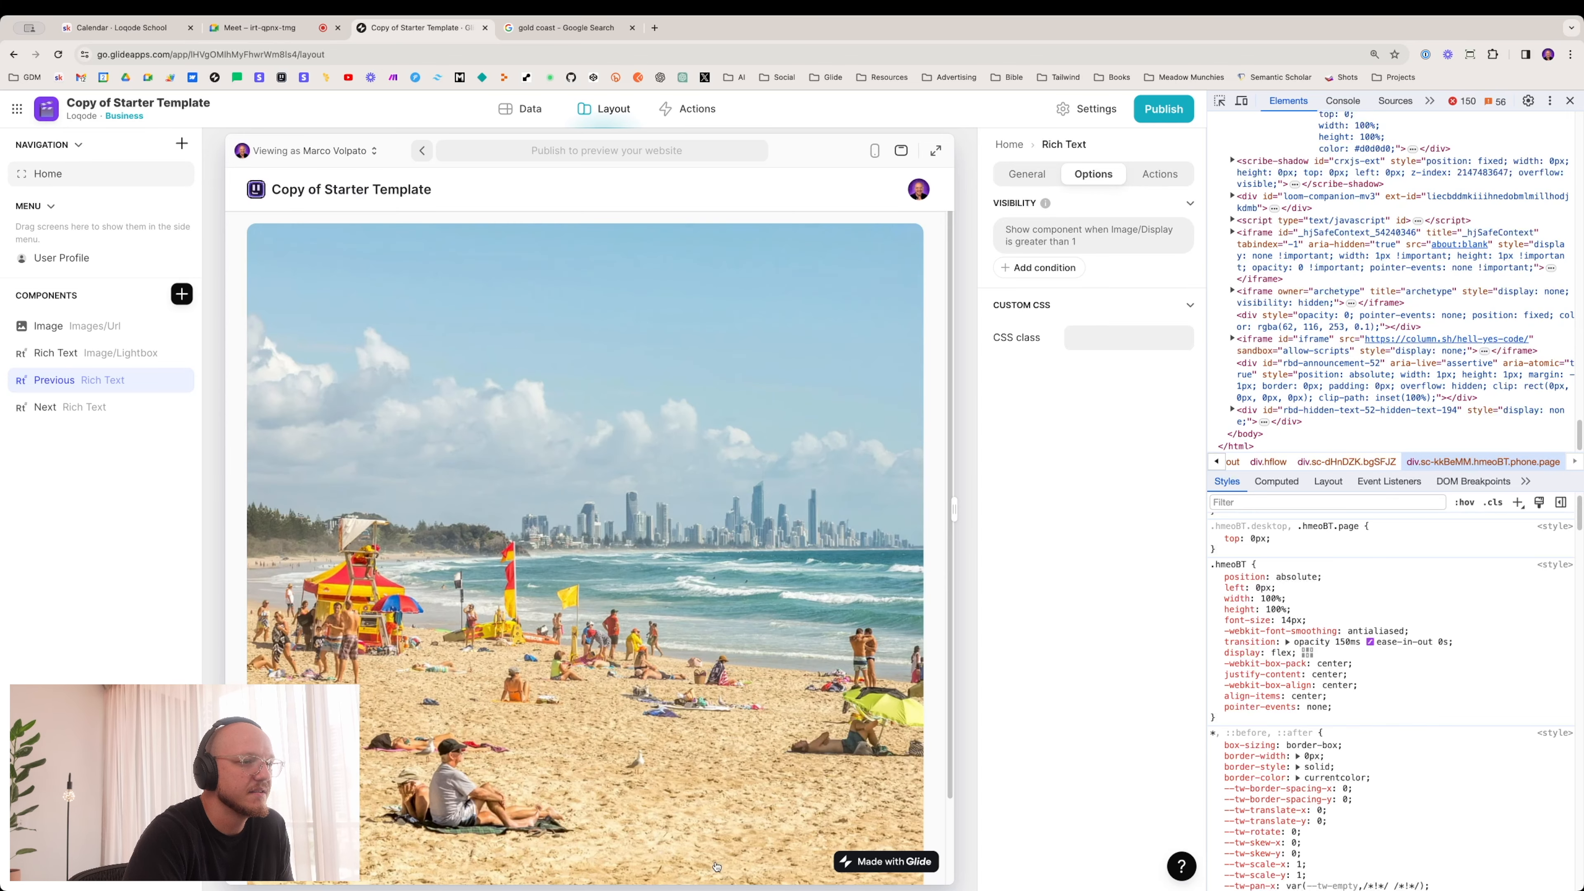
pyautogui.click(703, 702)
pyautogui.click(450, 858)
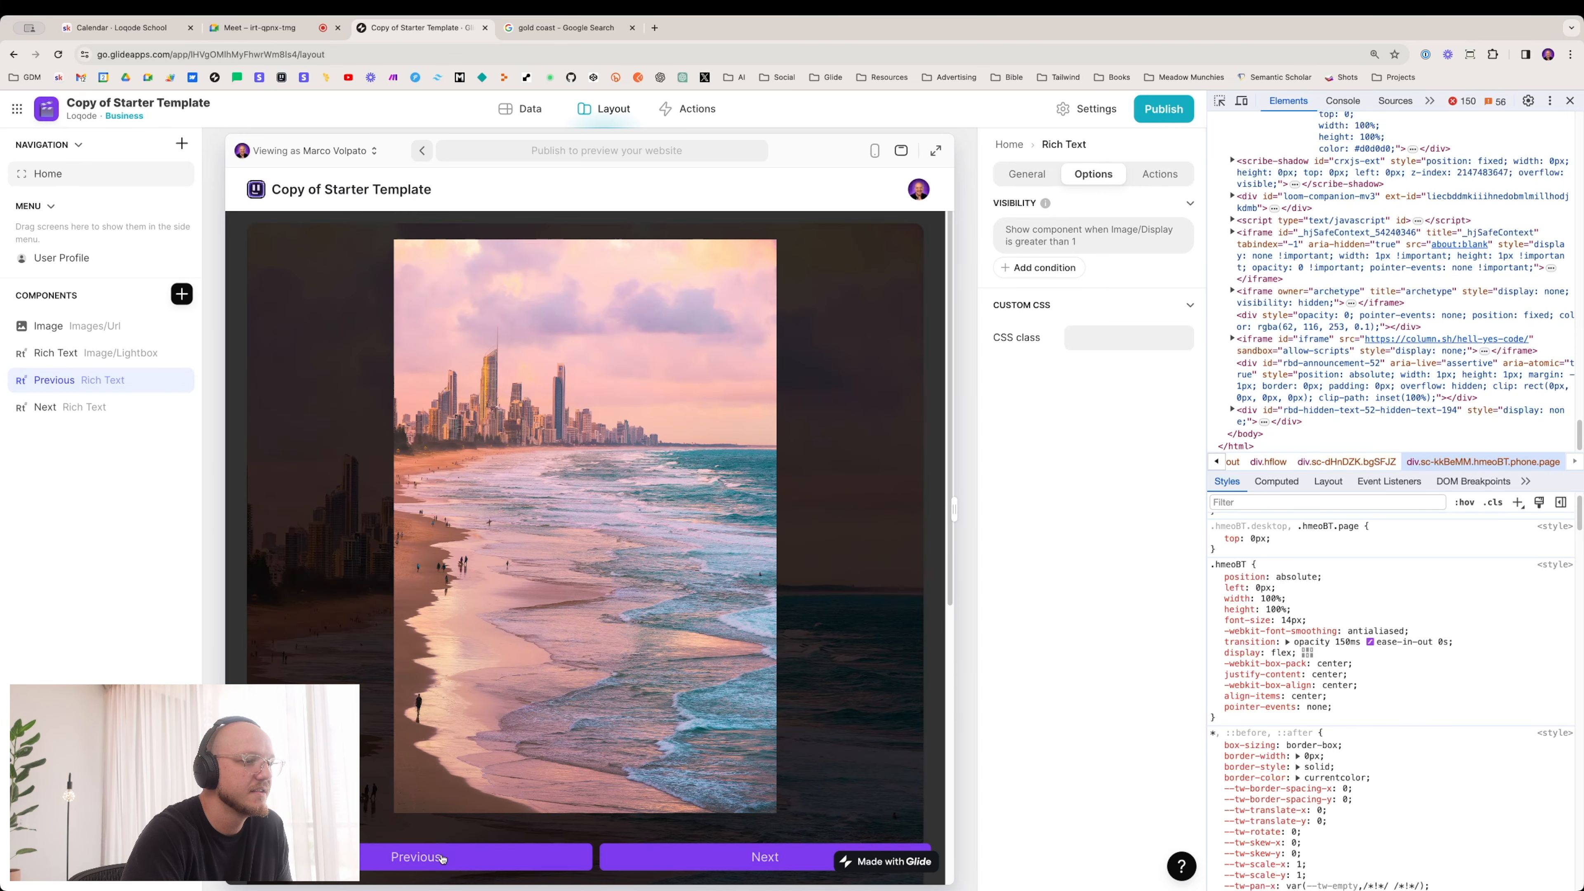
pyautogui.click(441, 858)
pyautogui.click(441, 858)
pyautogui.click(694, 860)
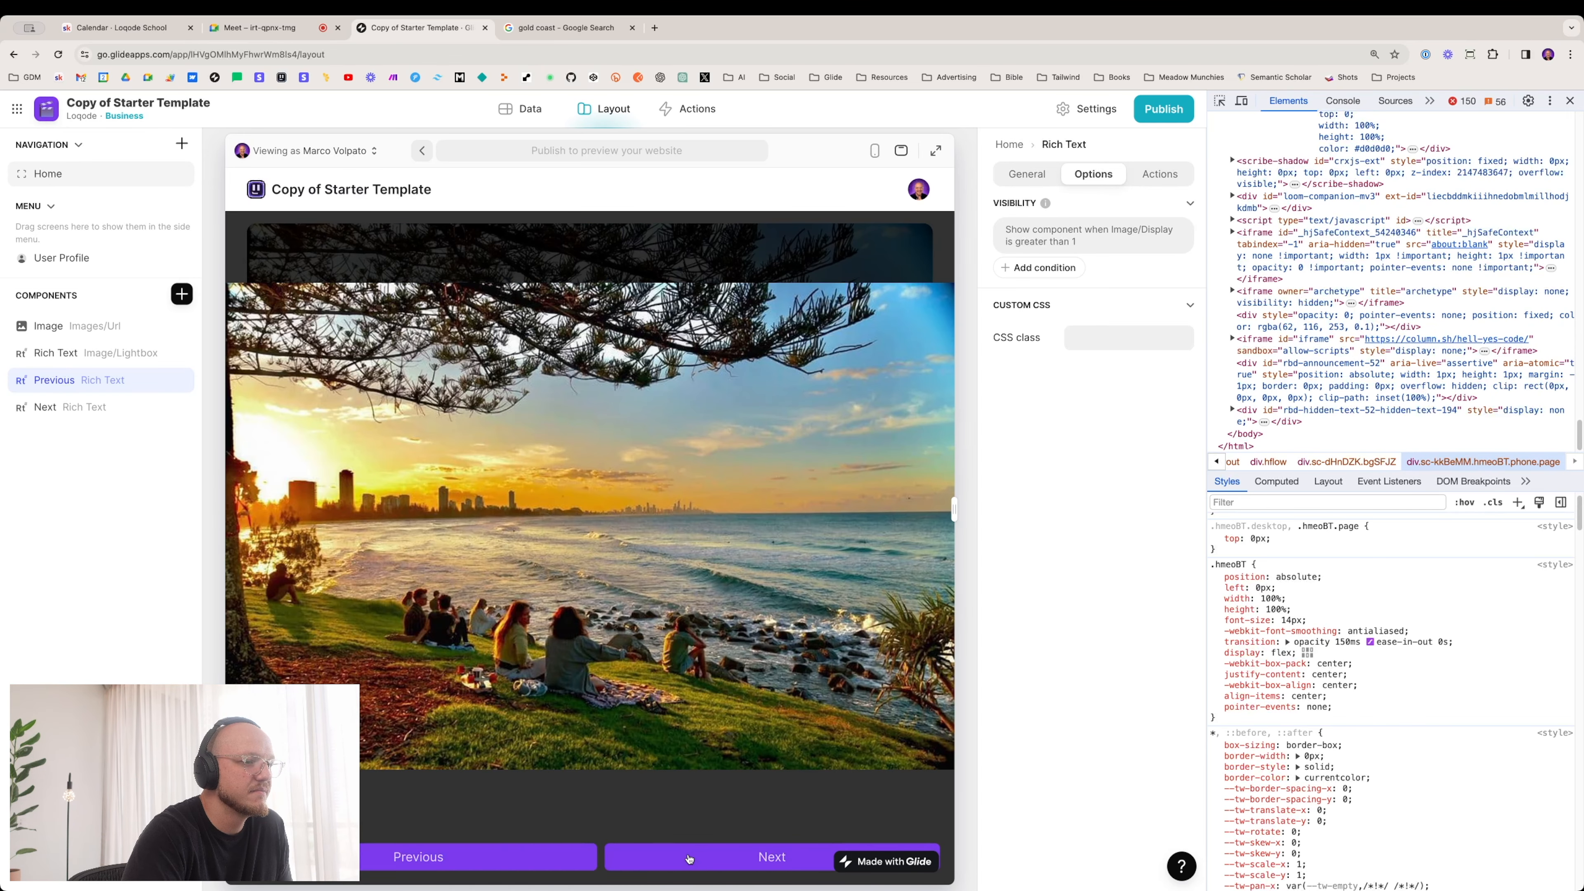
pyautogui.click(682, 861)
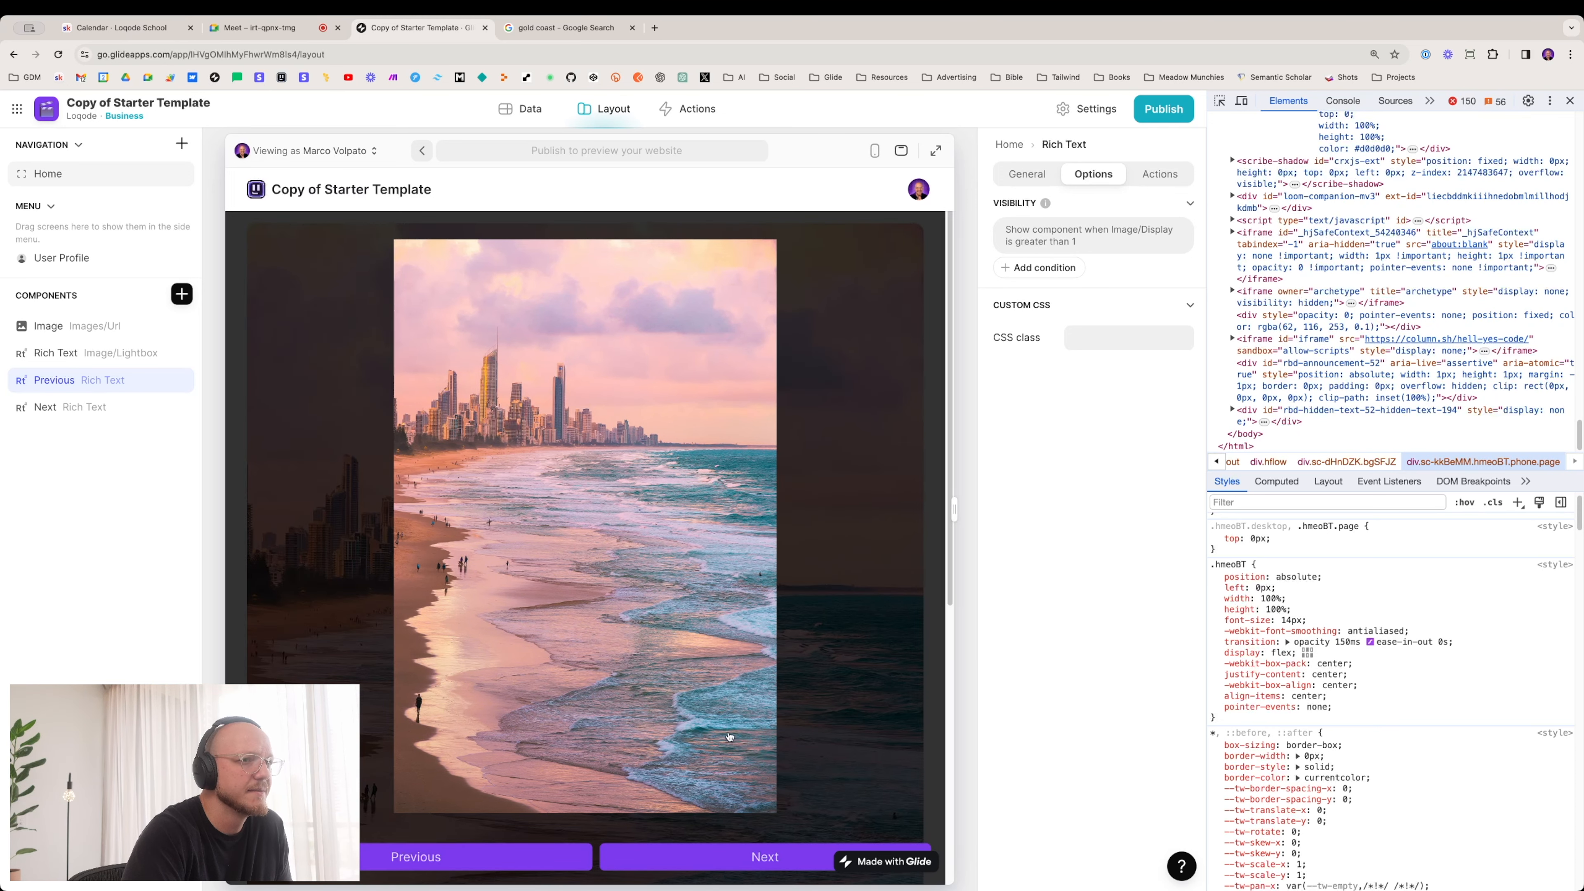
# Step: Examine how the lightbox overlay and its buttons behave when the page is scrolled on the tall portrait beach photo
pyautogui.scroll(-3, 730, 738)
pyautogui.scroll(-5, 631, 733)
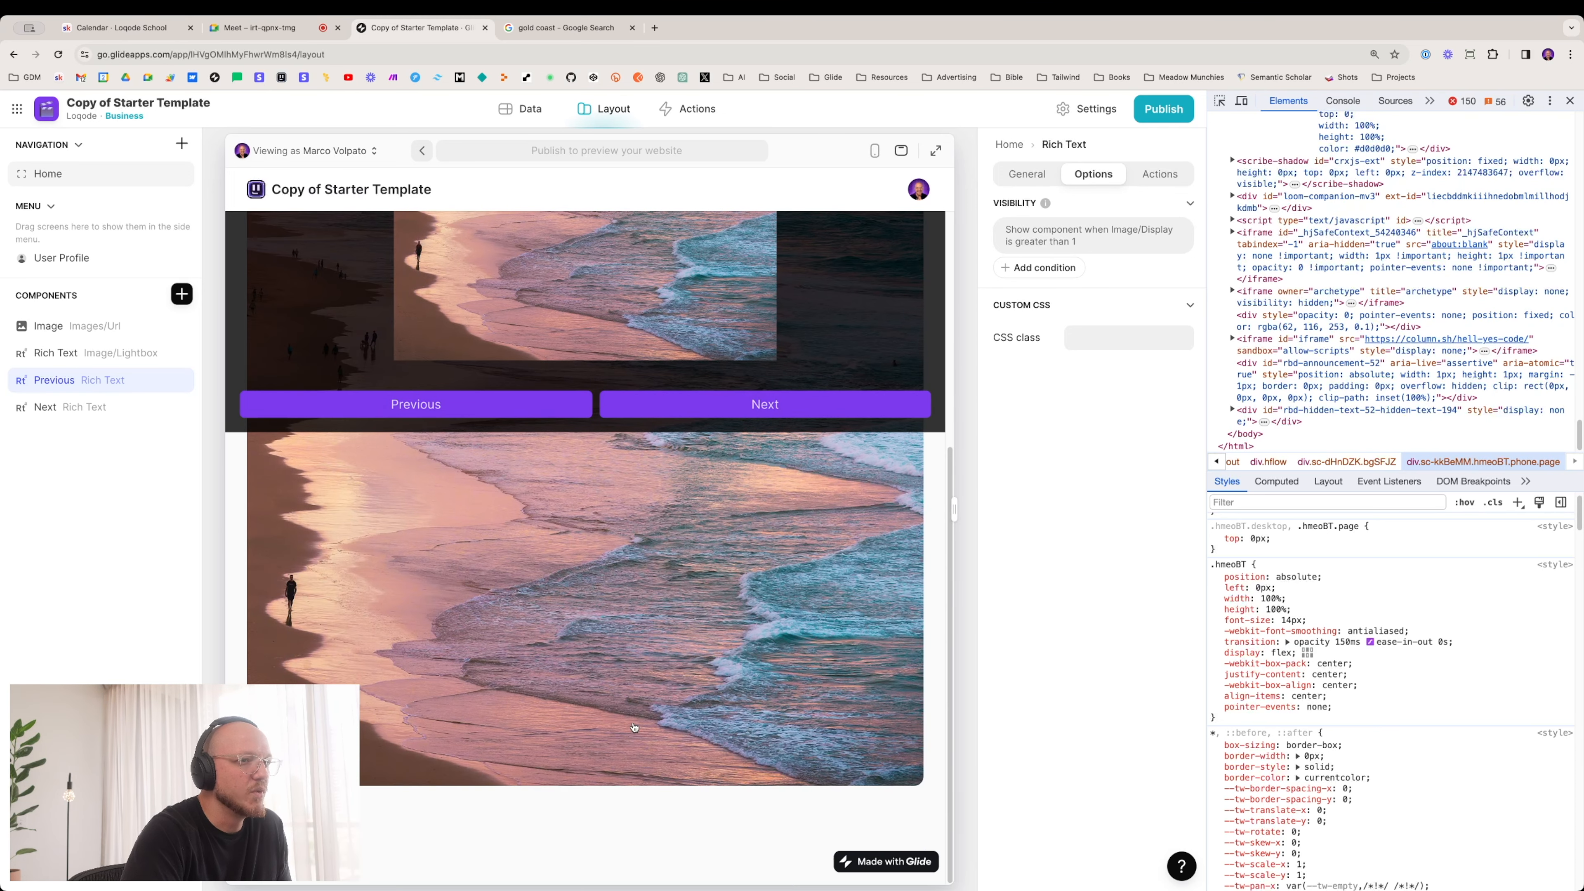
pyautogui.click(642, 677)
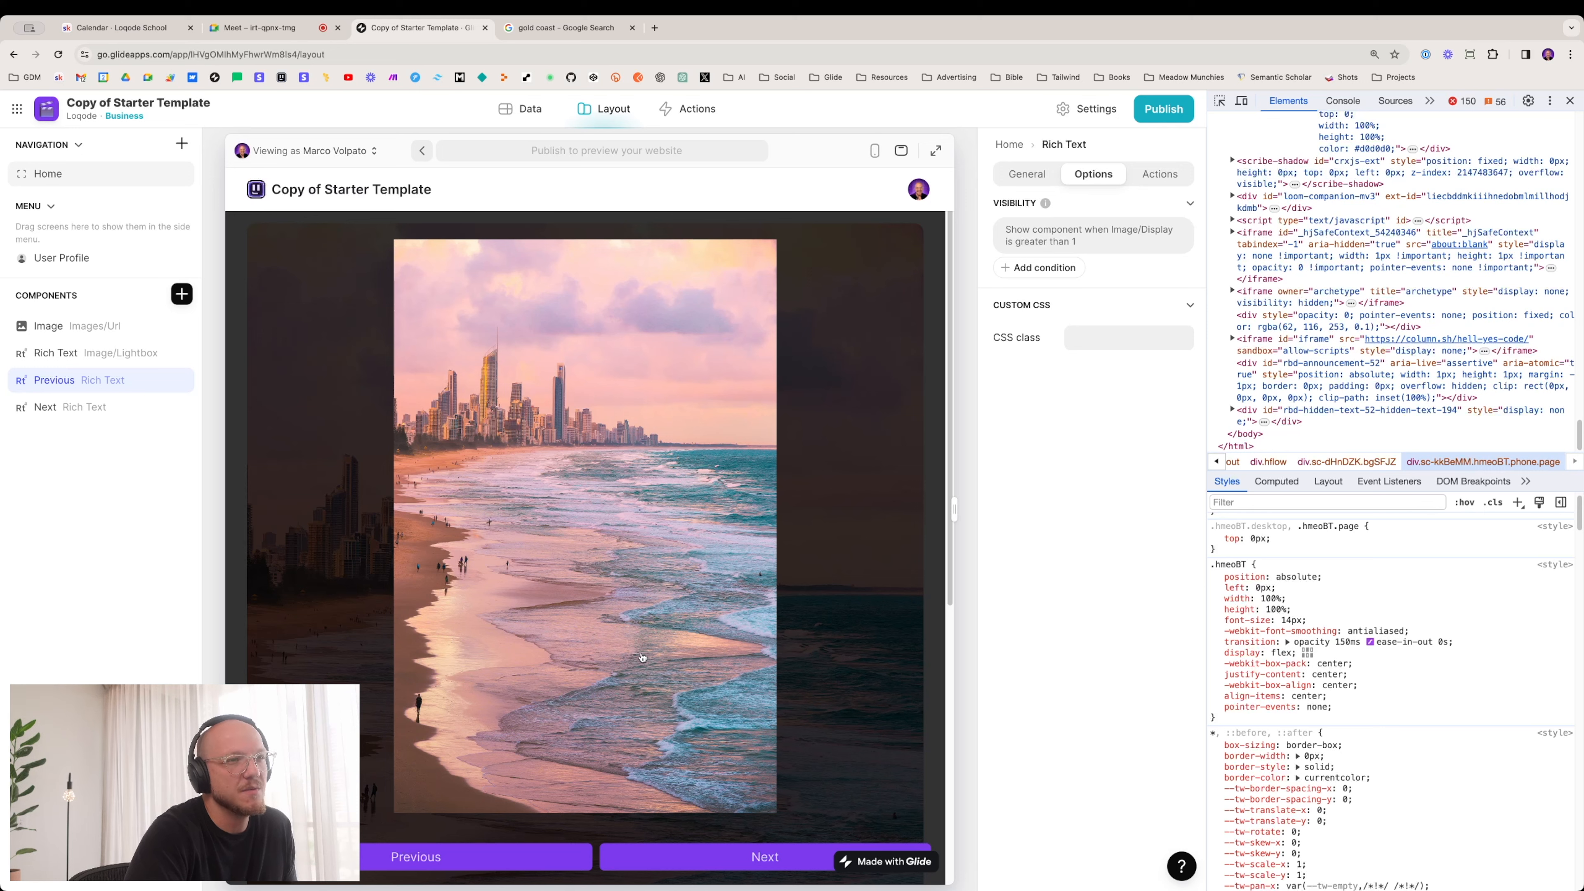
pyautogui.scroll(-6, 807, 530)
pyautogui.scroll(6, 808, 529)
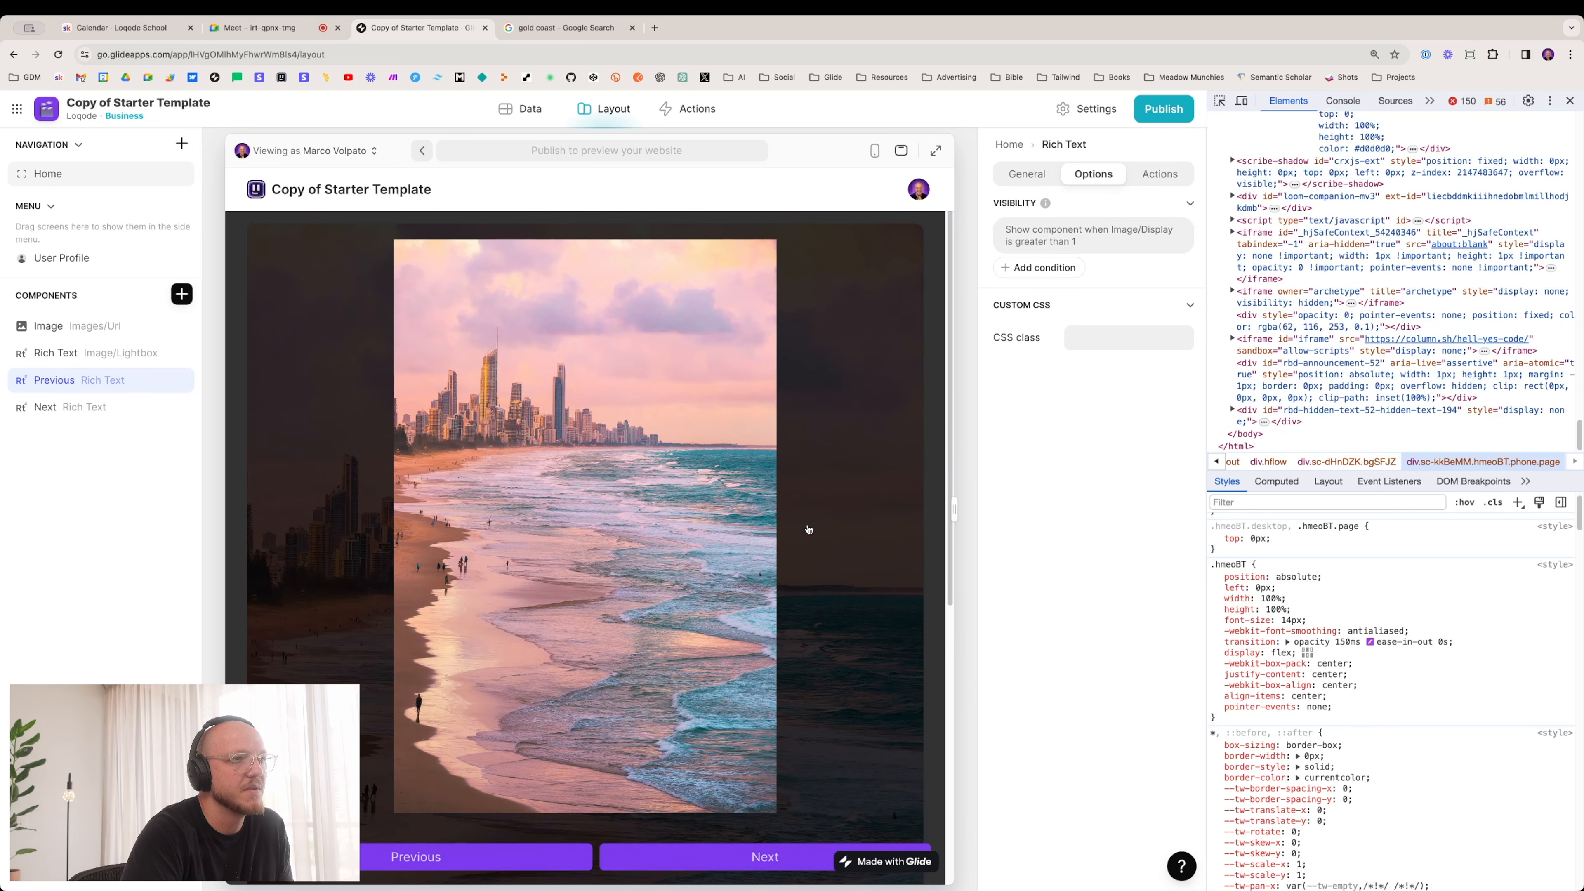
pyautogui.scroll(-3, 465, 731)
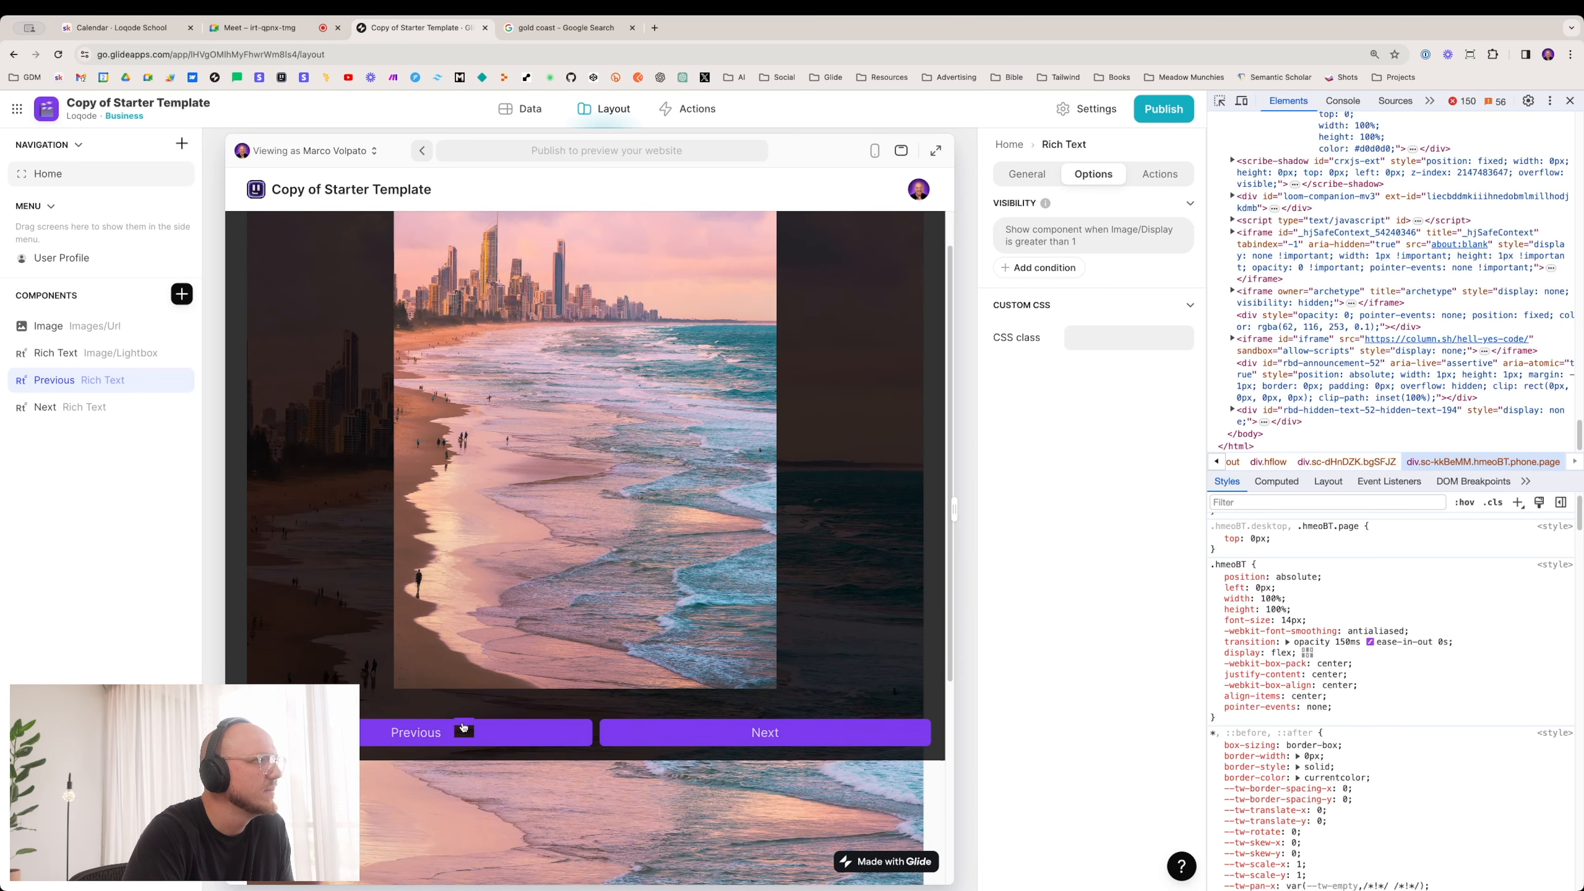
pyautogui.scroll(3, 464, 727)
pyautogui.click(456, 856)
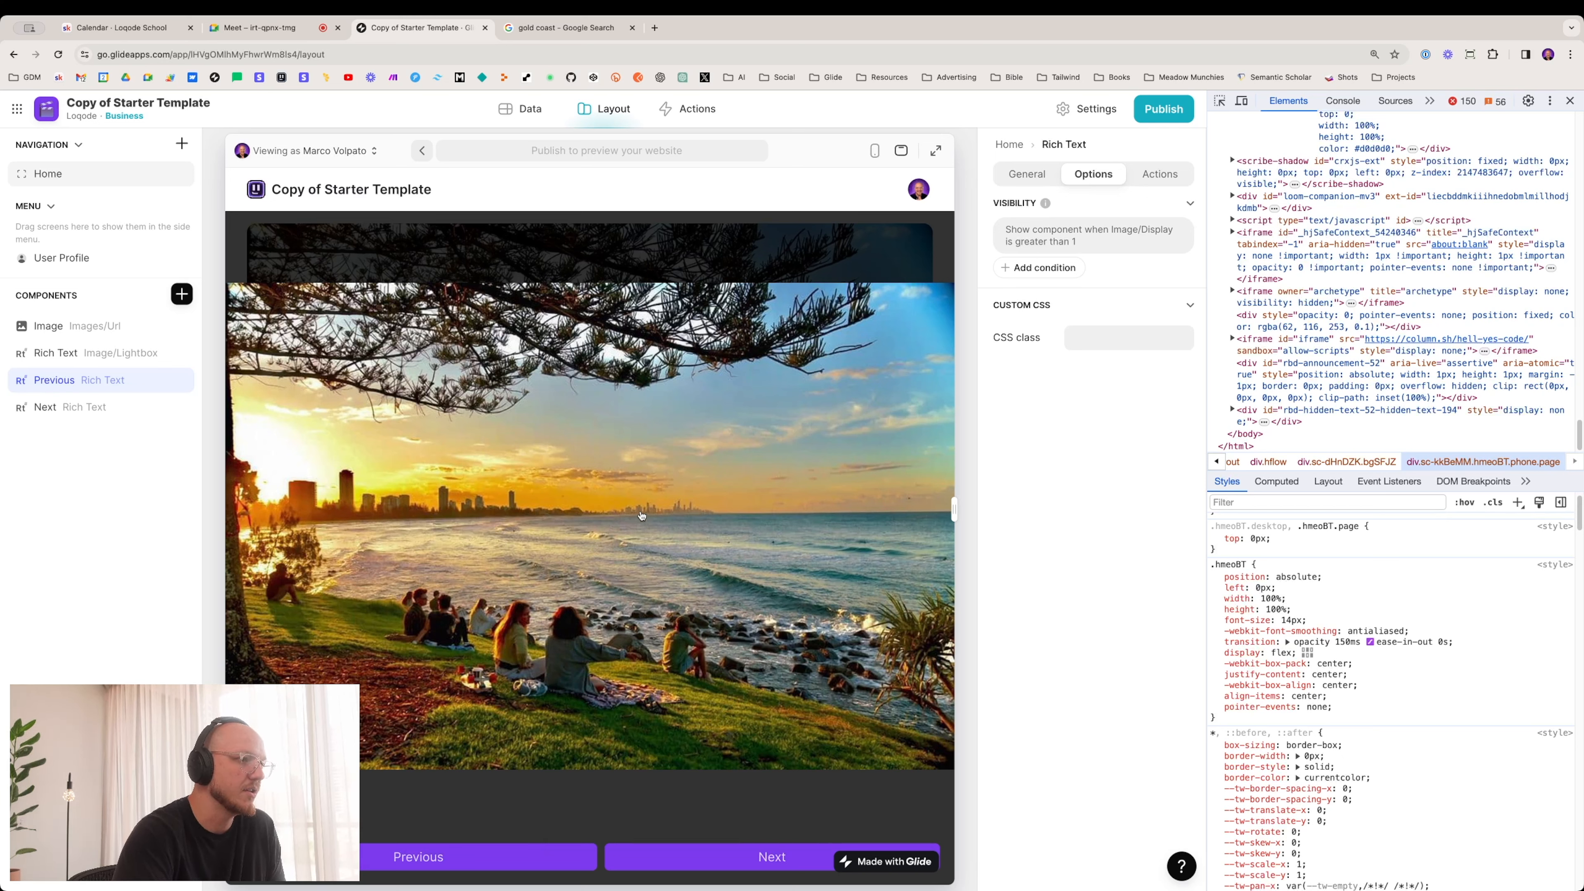
pyautogui.click(655, 856)
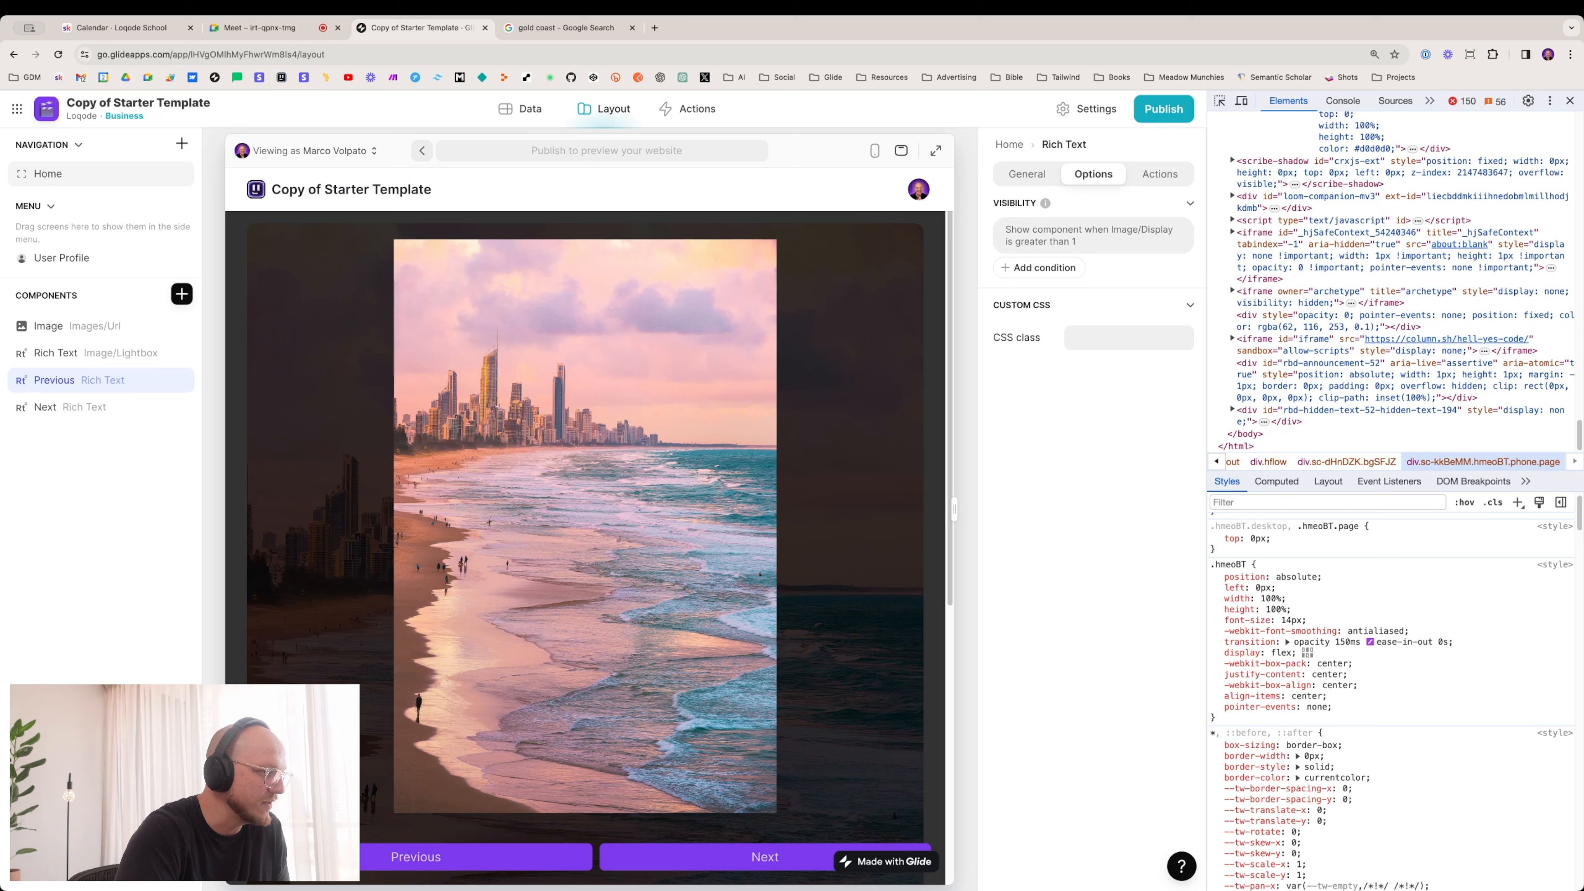
pyautogui.scroll(-5, 307, 426)
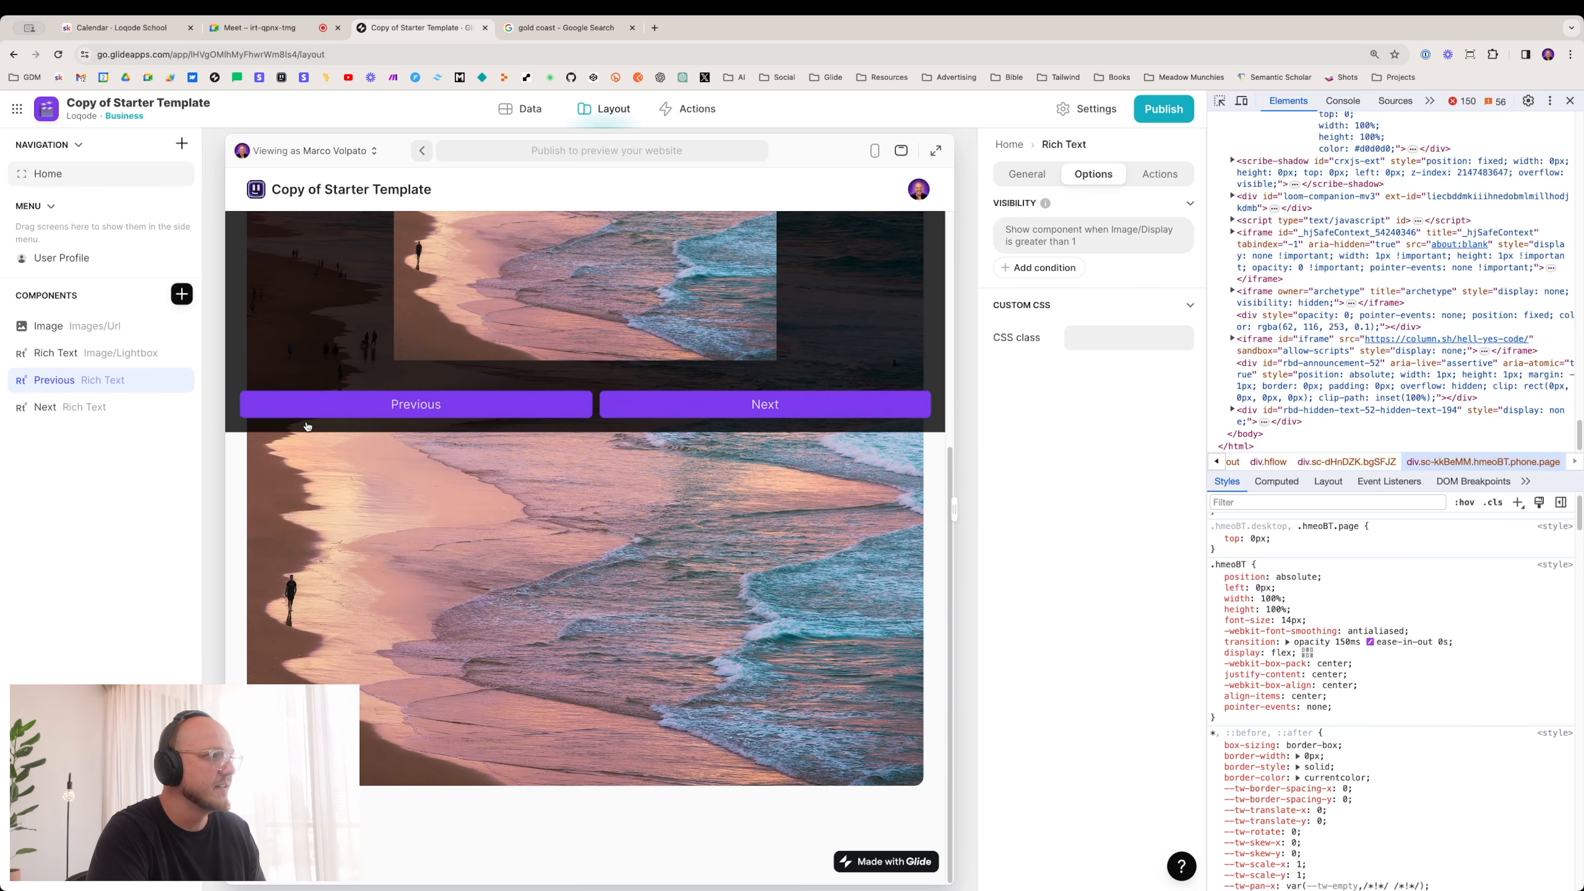
pyautogui.scroll(5, 322, 390)
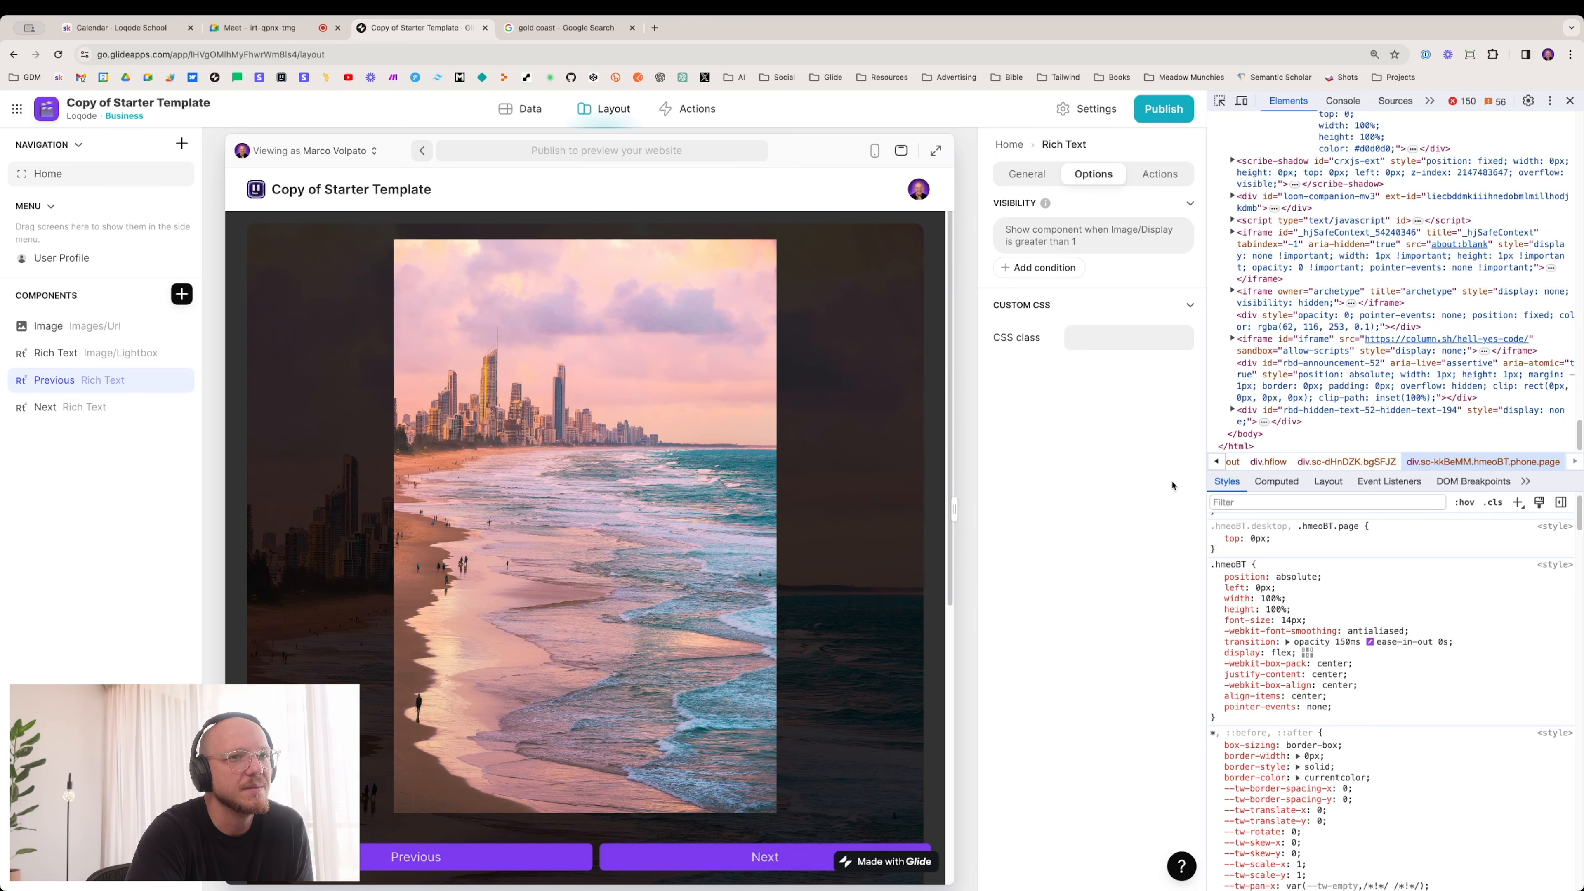
pyautogui.scroll(-5, 340, 400)
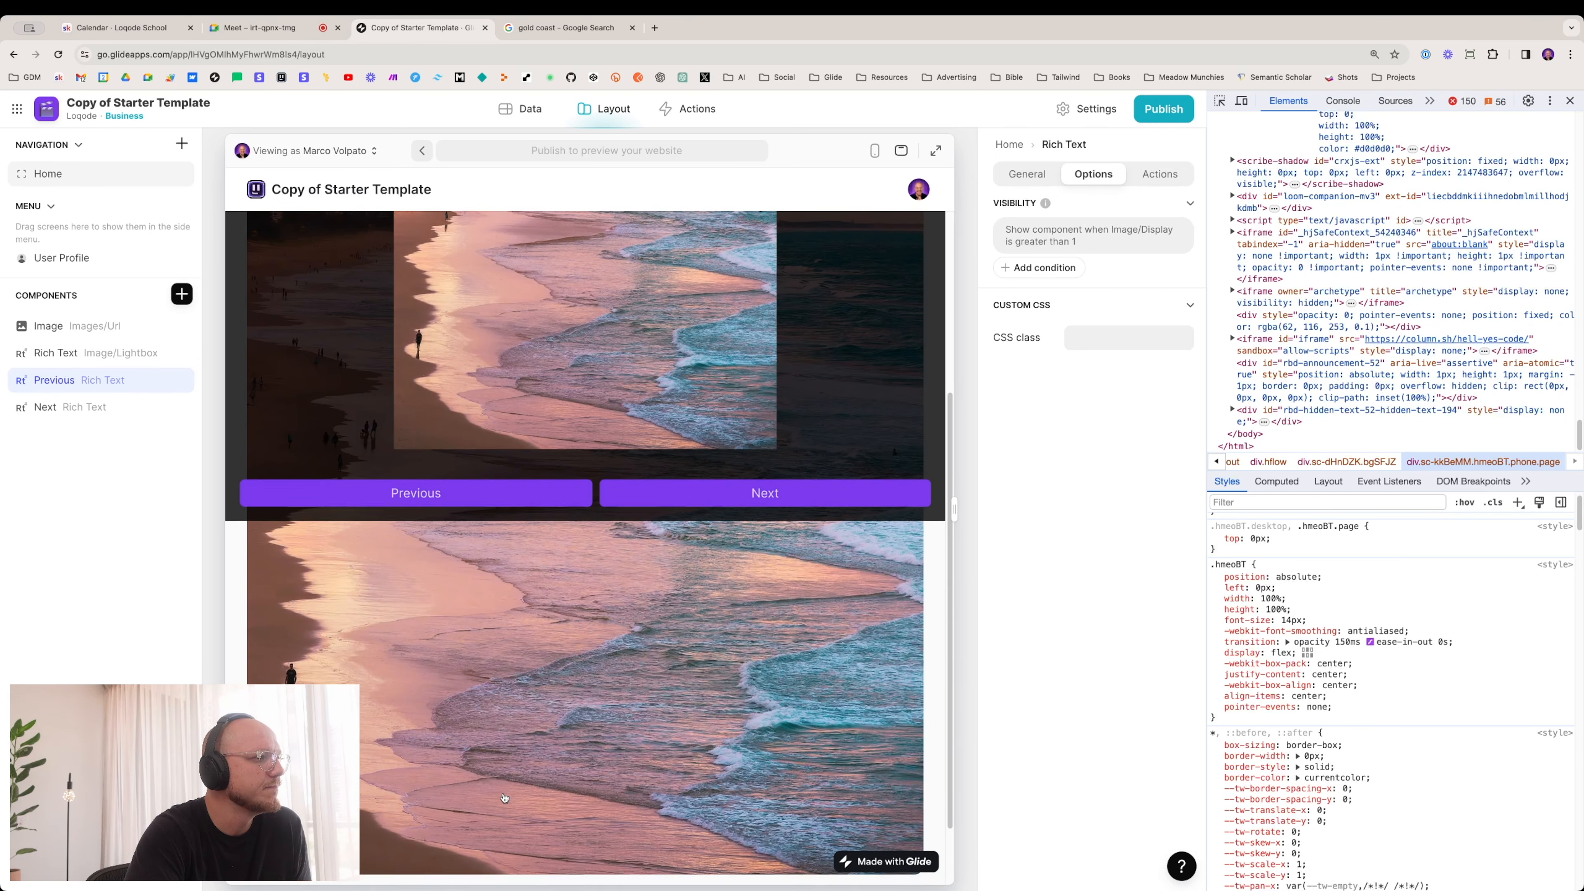
pyautogui.scroll(5, 480, 443)
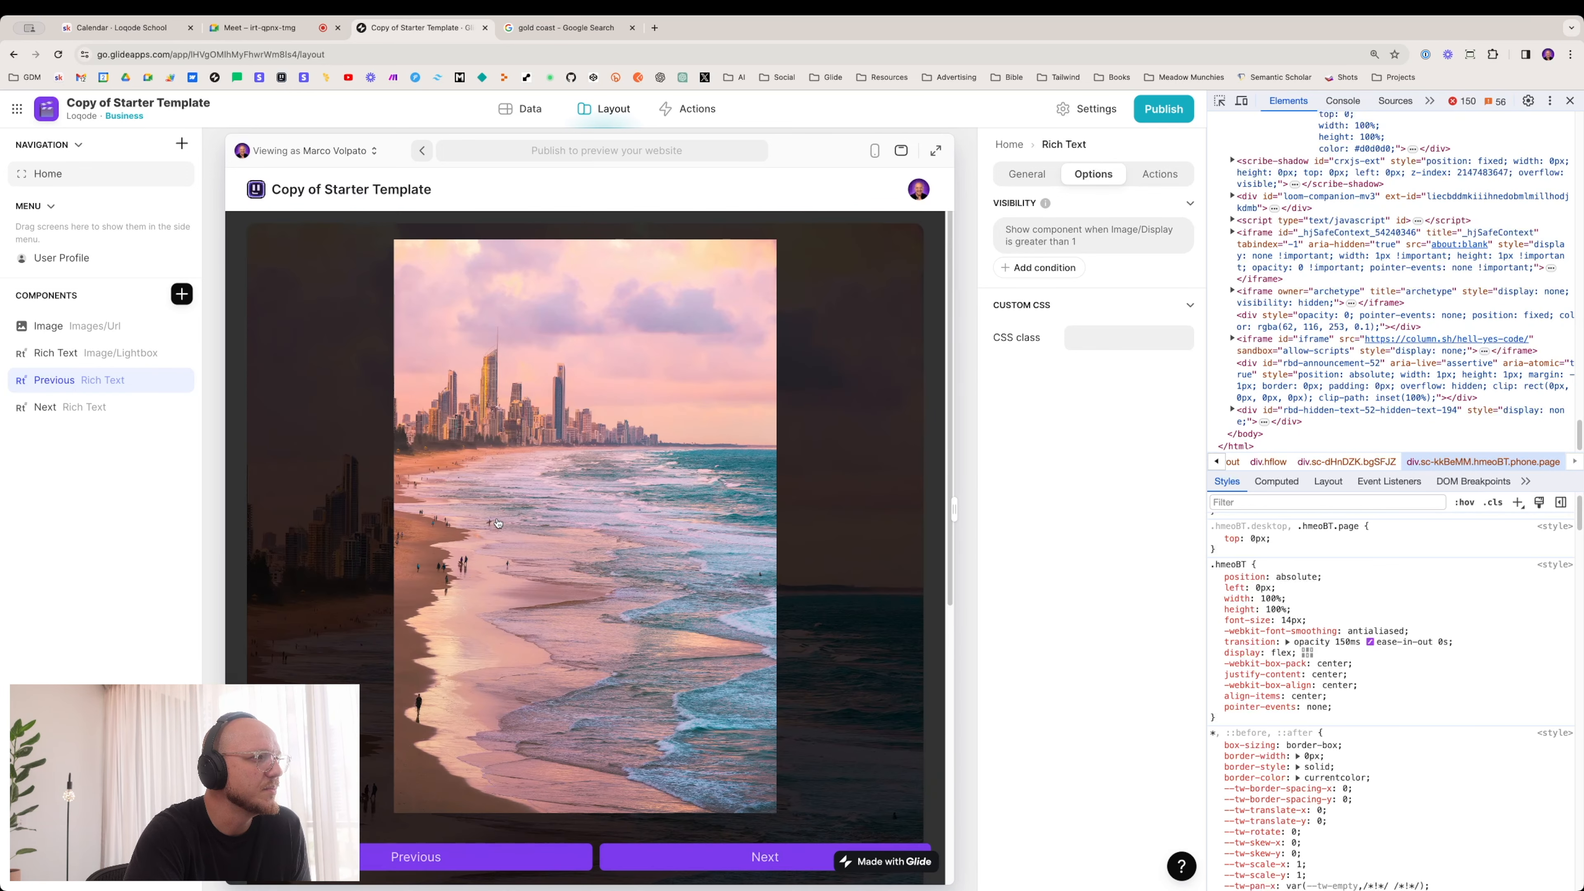
# Step: Advance to the last photo, go back to the first one, and close the lightbox
pyautogui.click(673, 867)
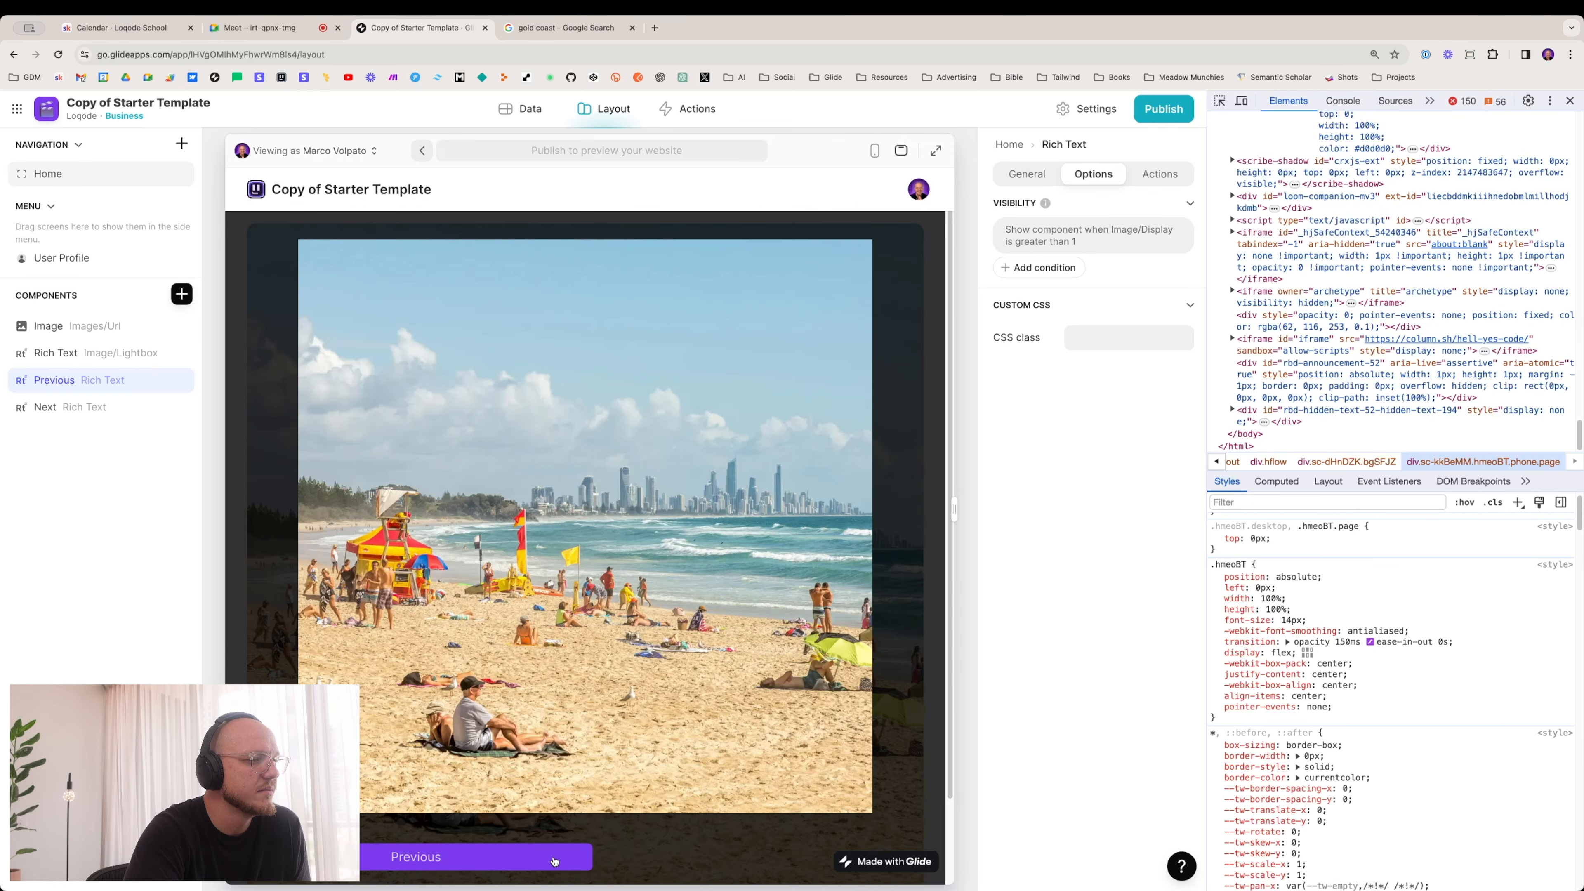
pyautogui.click(554, 861)
pyautogui.click(542, 859)
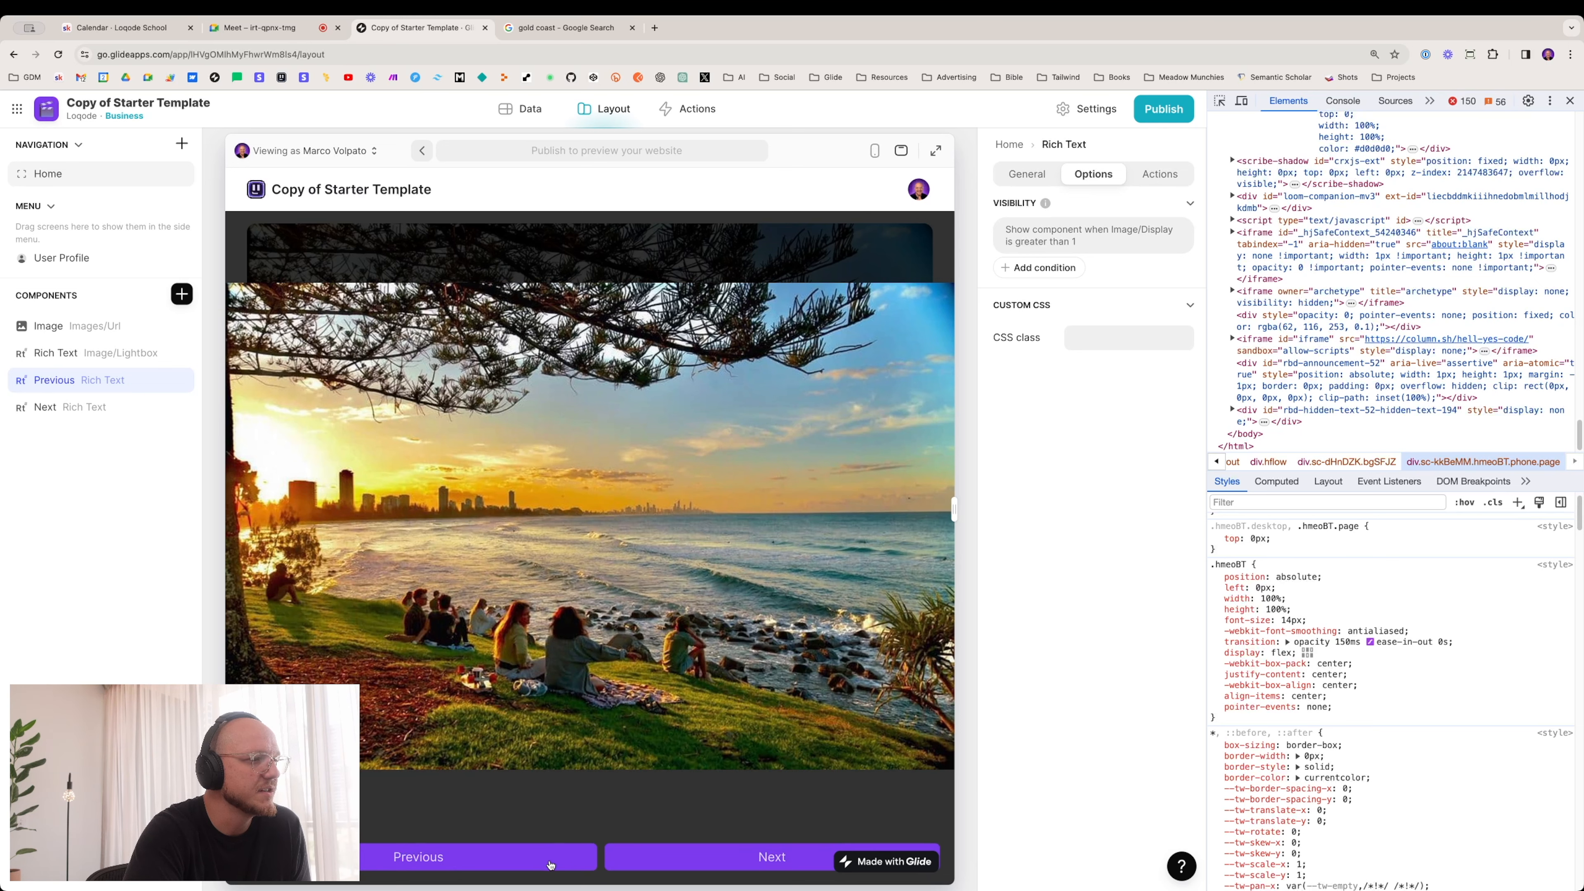
pyautogui.click(548, 865)
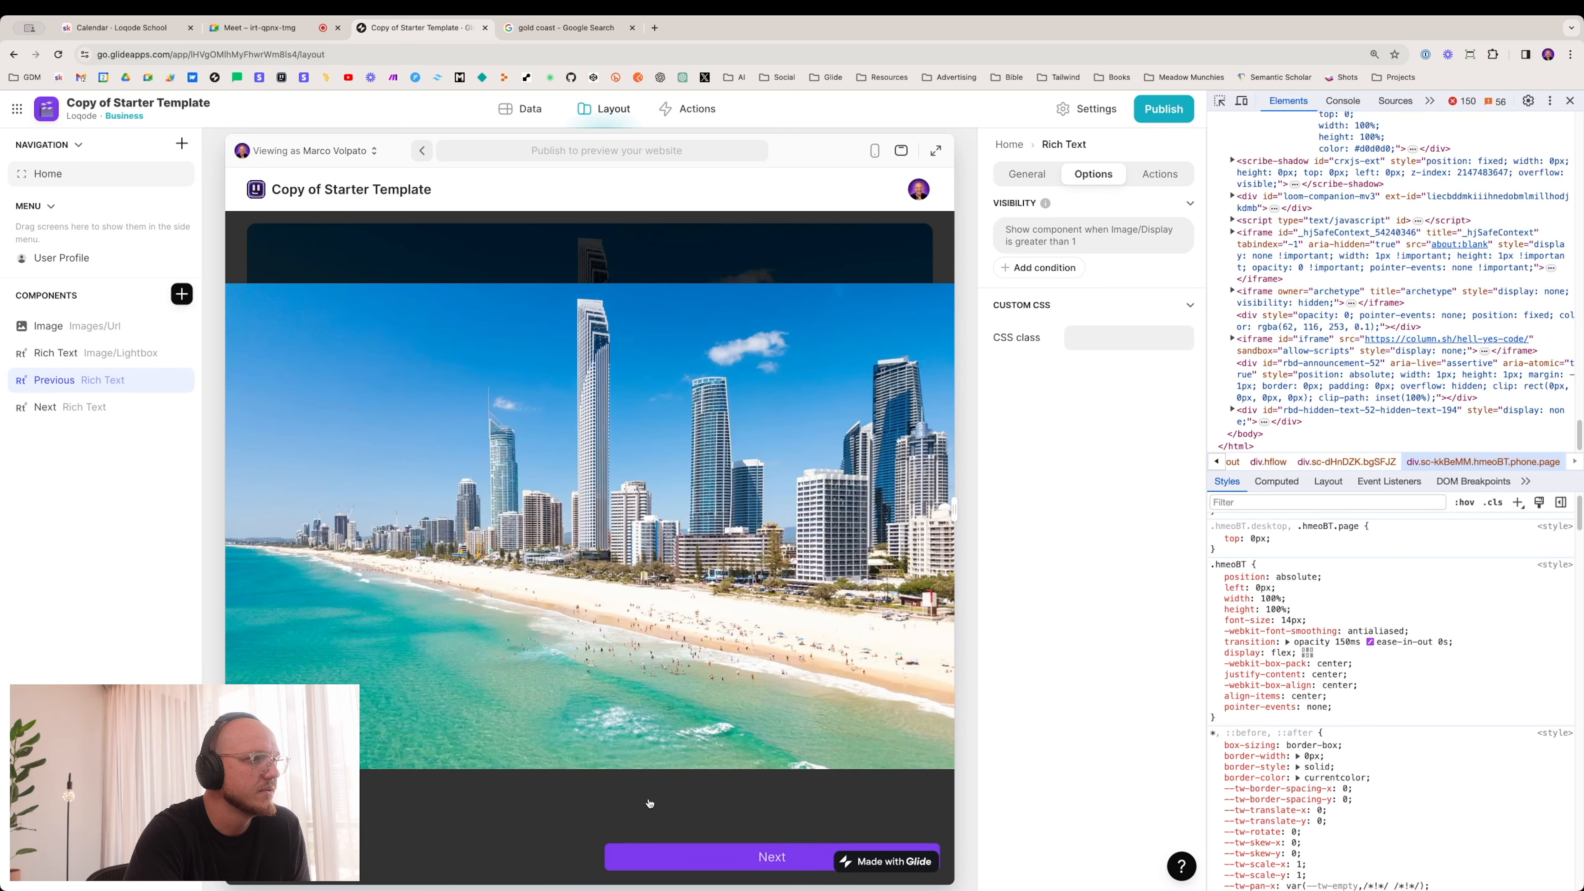
pyautogui.click(527, 264)
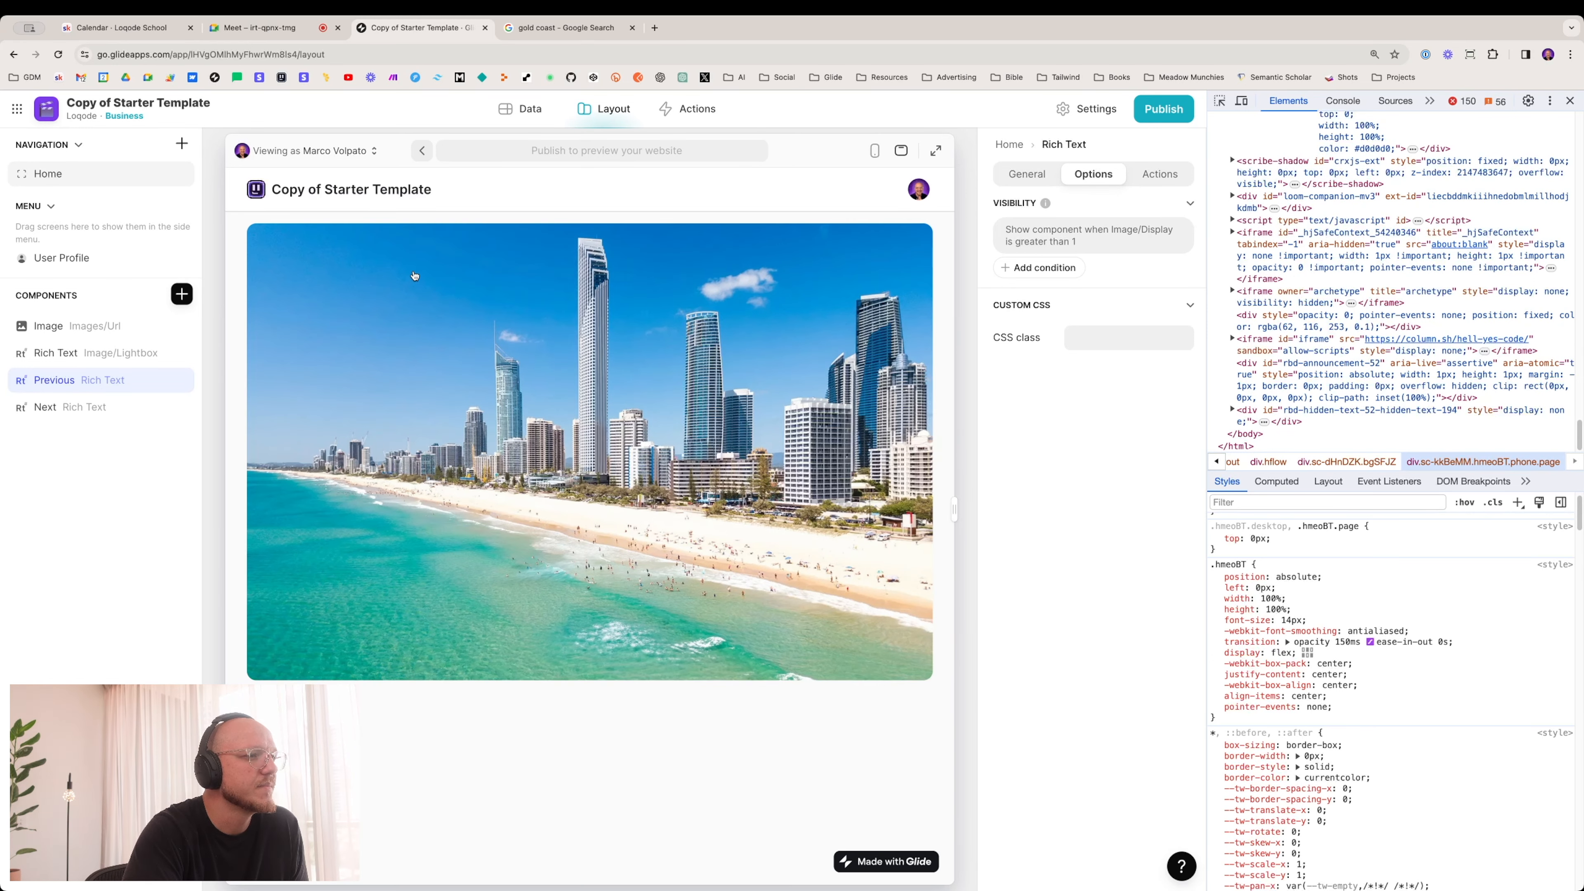
# Step: Switch to the Google Meet call, return to the Glide editor, and close the developer tools
pyautogui.click(258, 27)
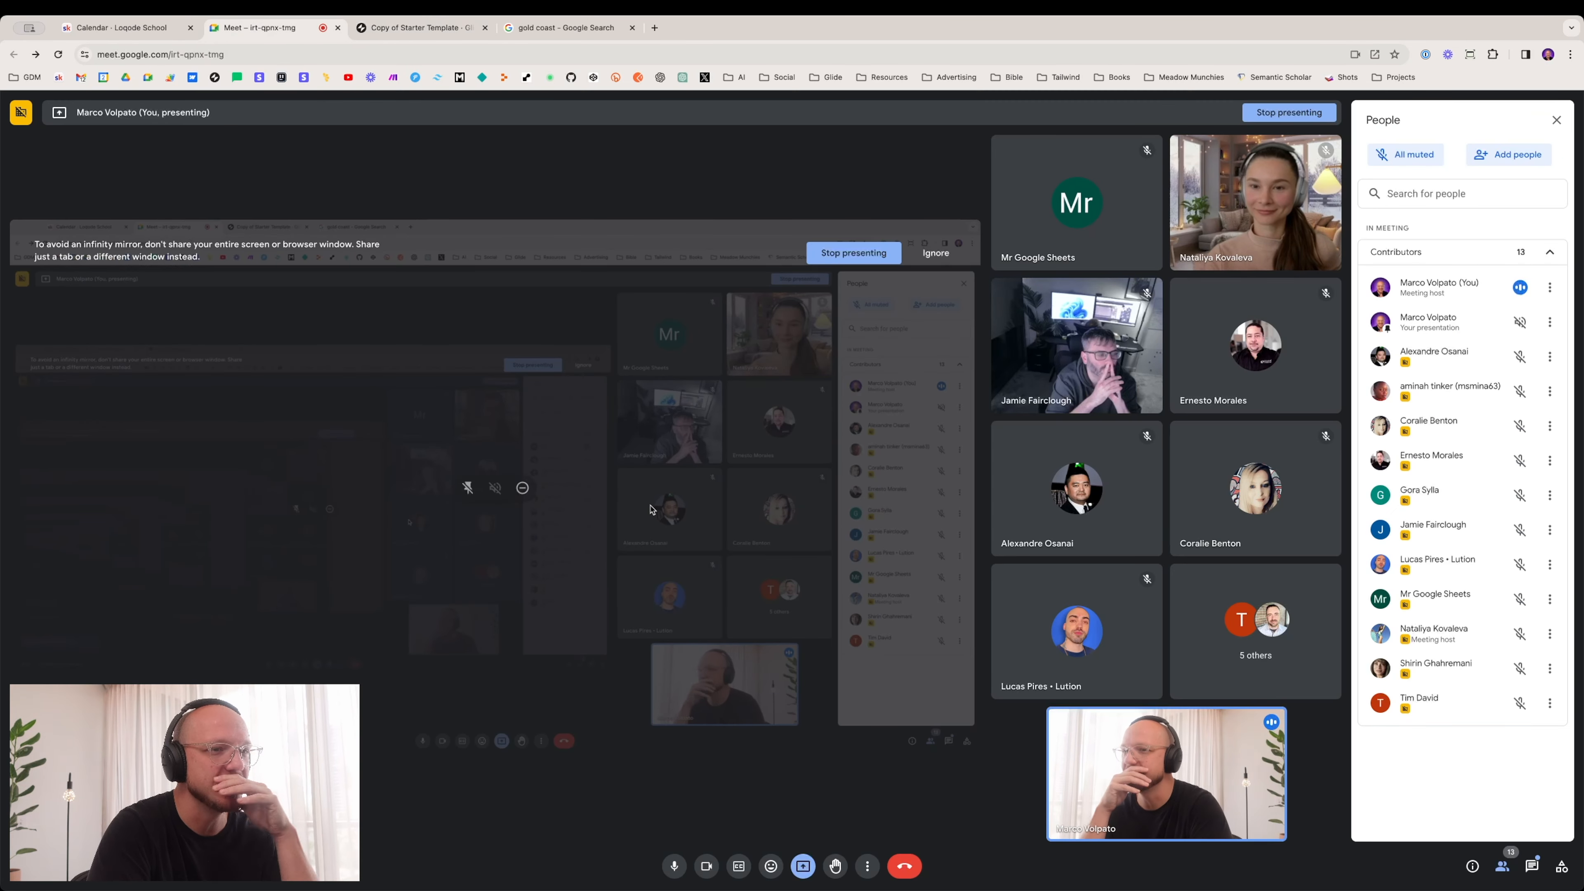
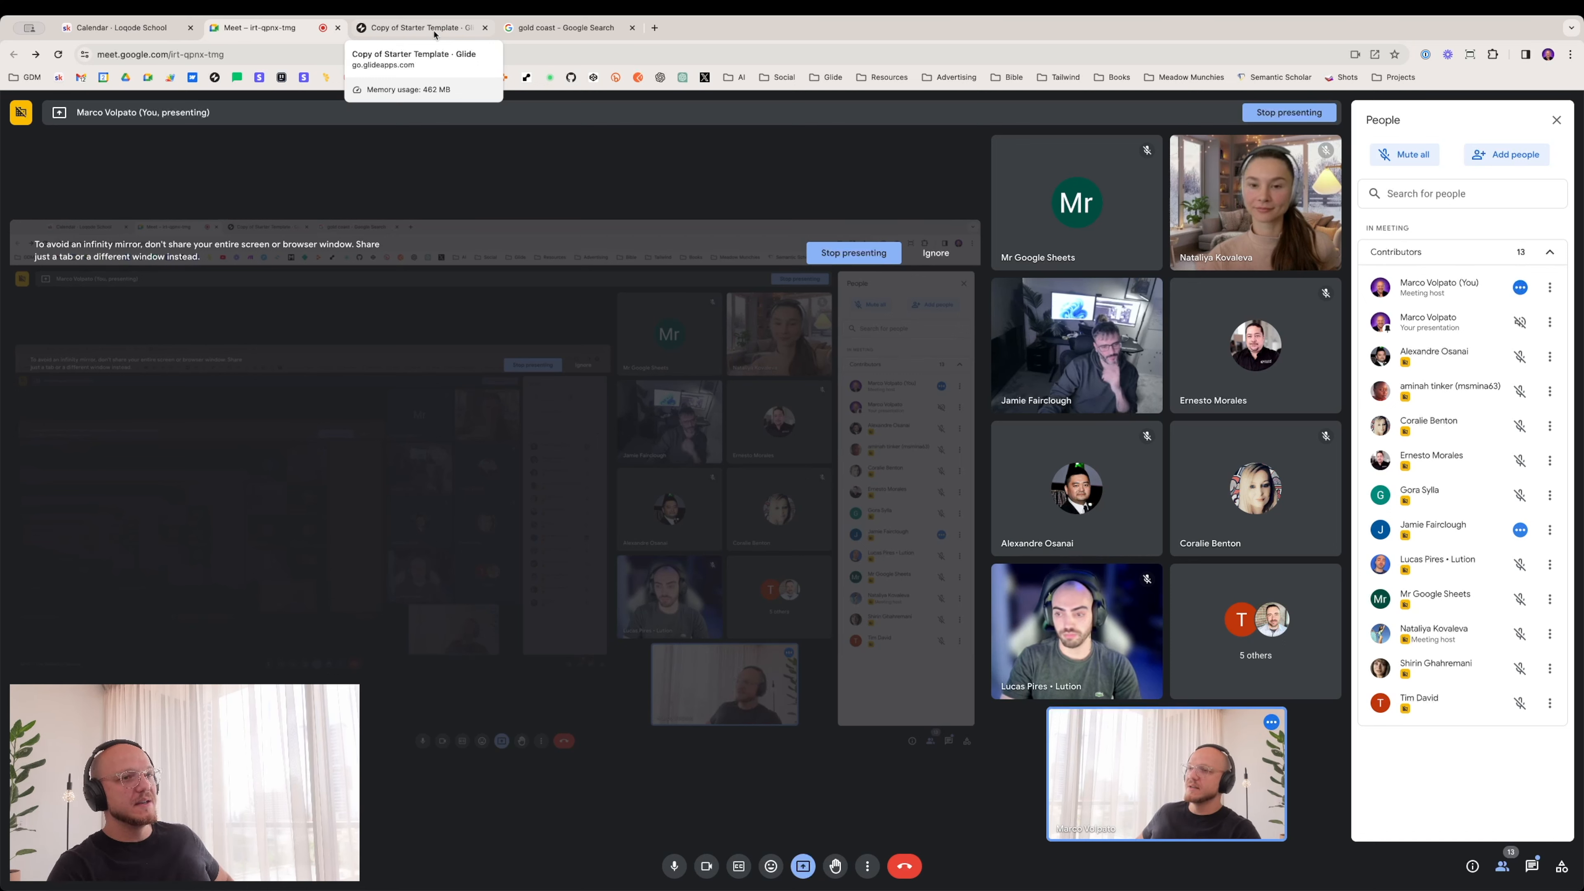
pyautogui.click(435, 34)
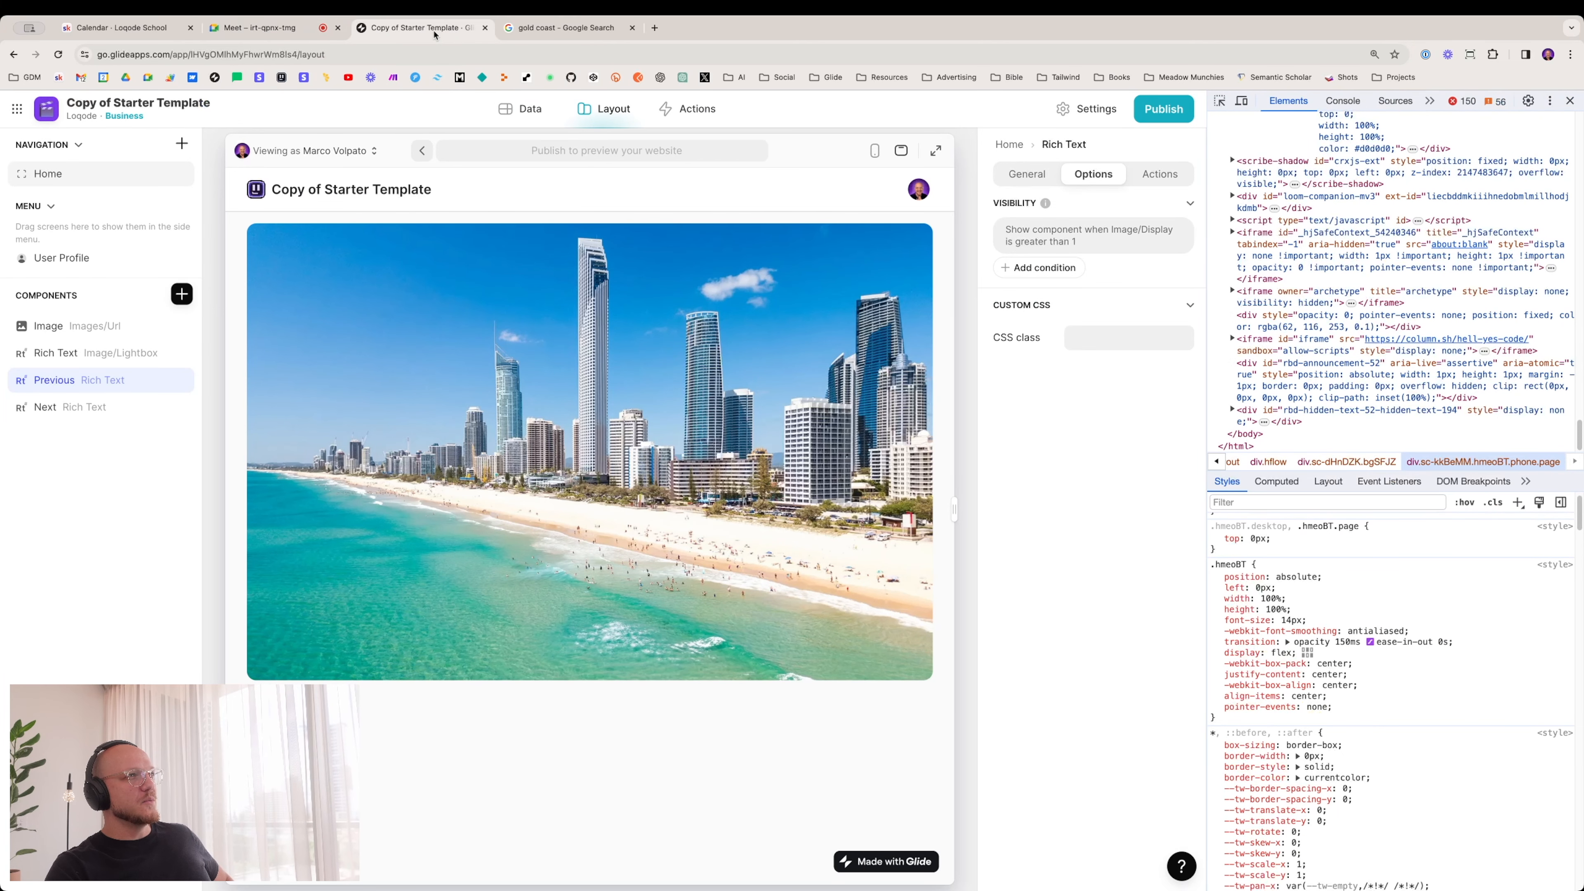
pyautogui.click(1571, 101)
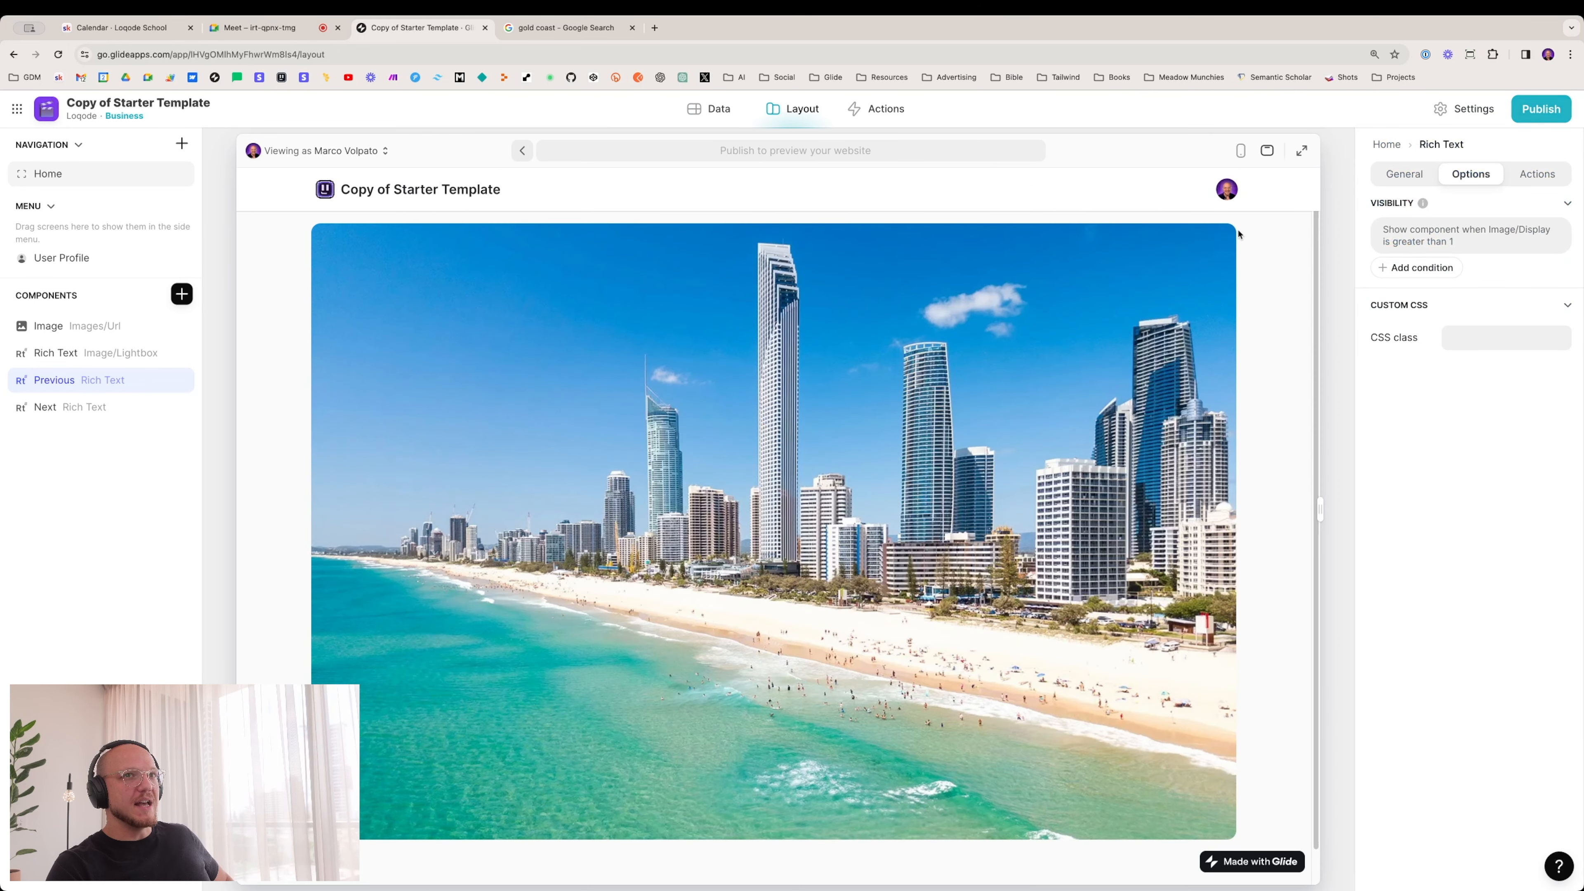
# Step: Reopen the lightbox in the widened preview and test the Next and Previous buttons up to the last photo
pyautogui.click(967, 382)
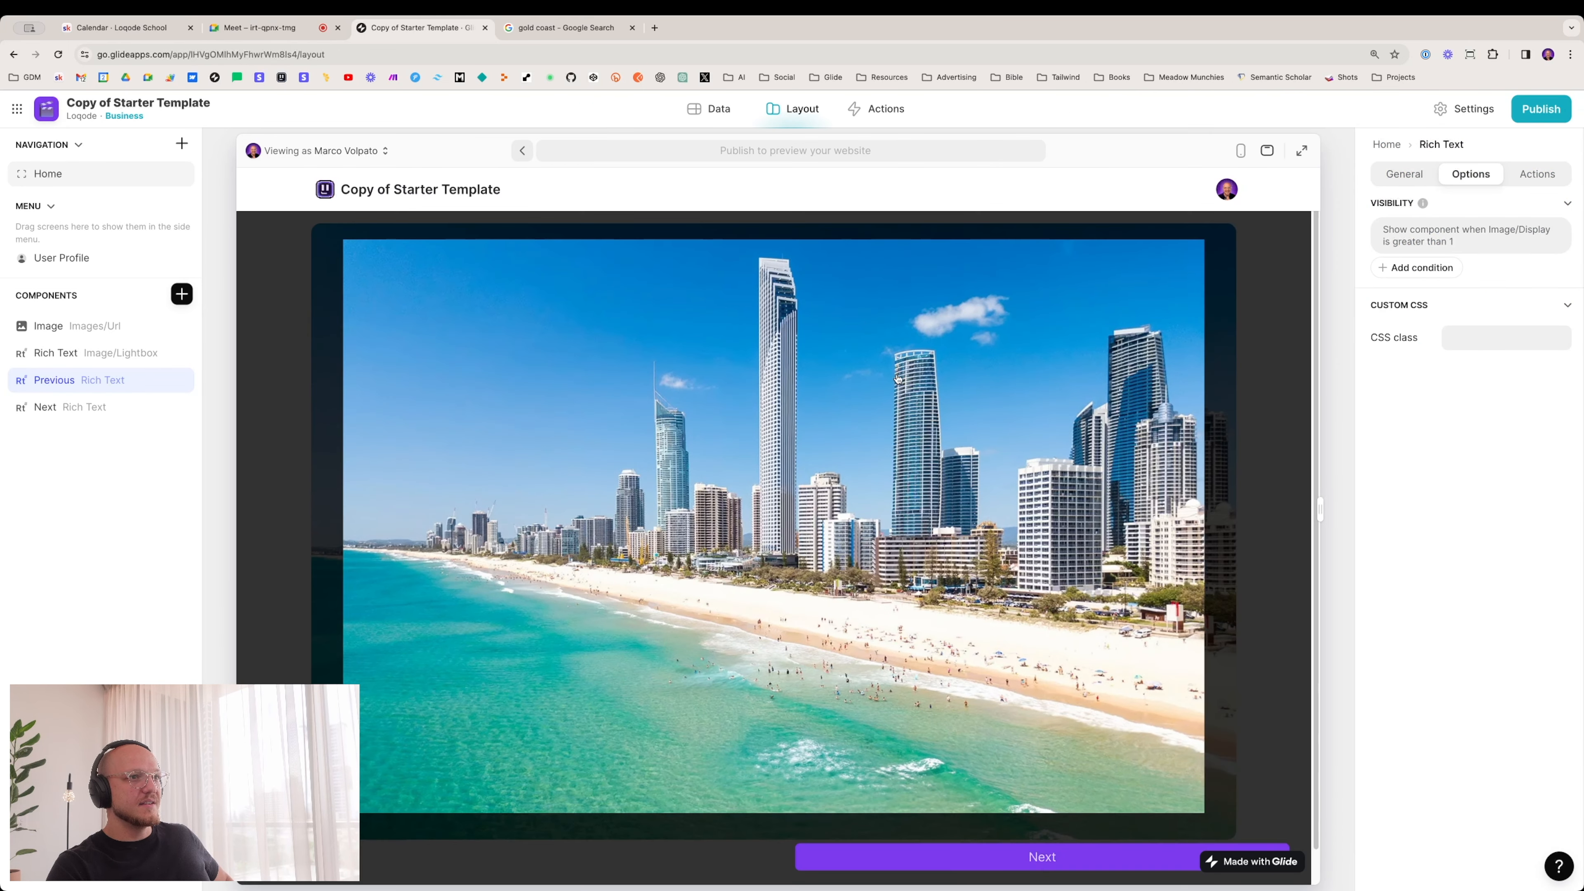
pyautogui.click(867, 857)
pyautogui.click(867, 857)
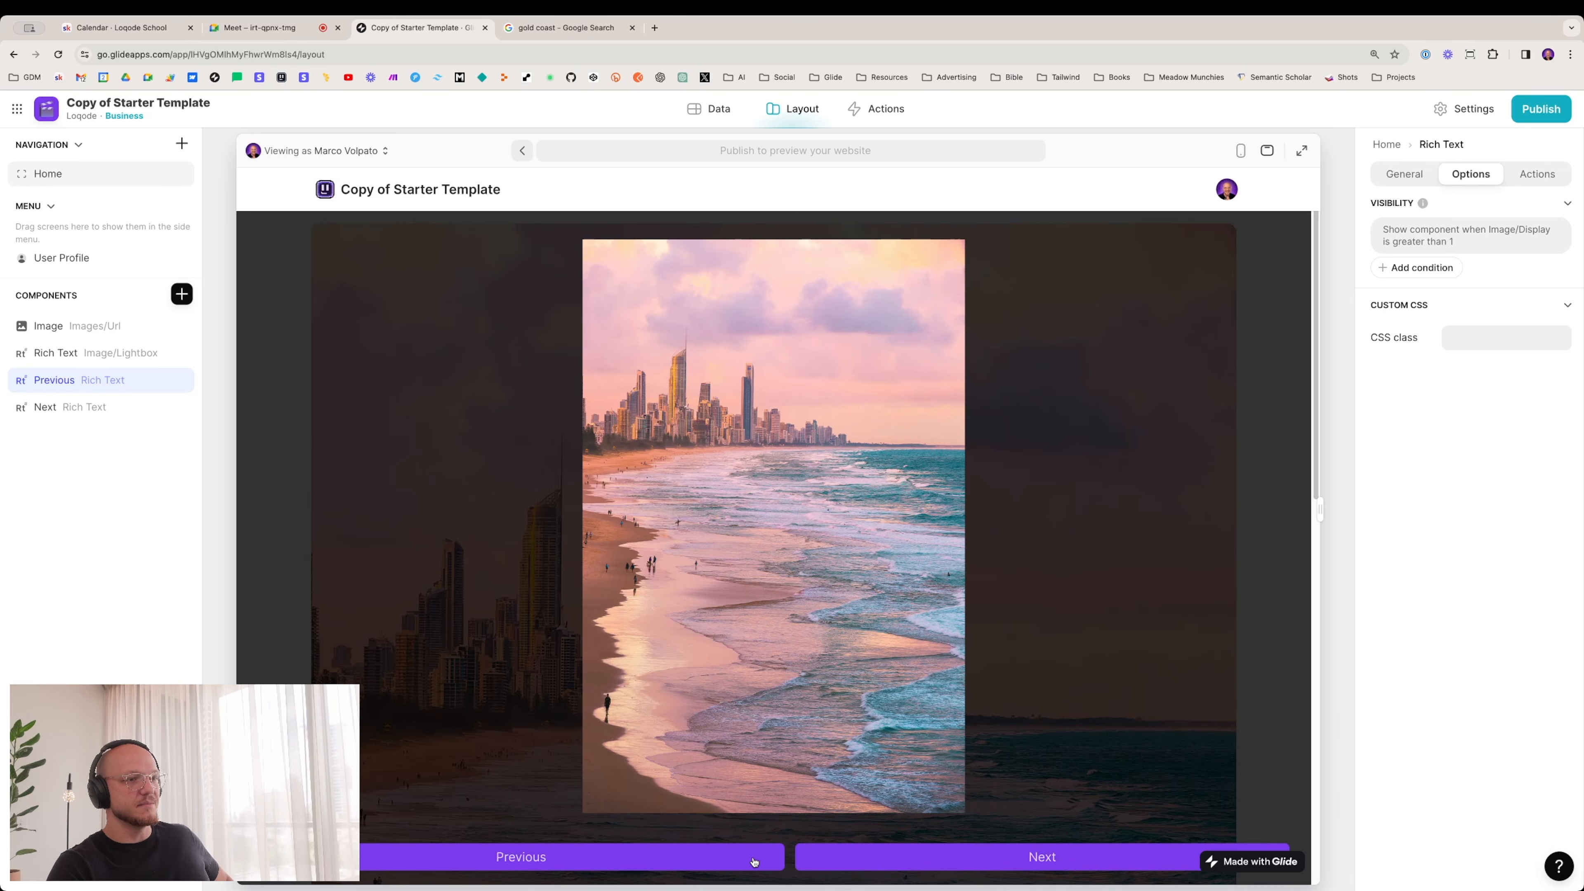
pyautogui.click(824, 858)
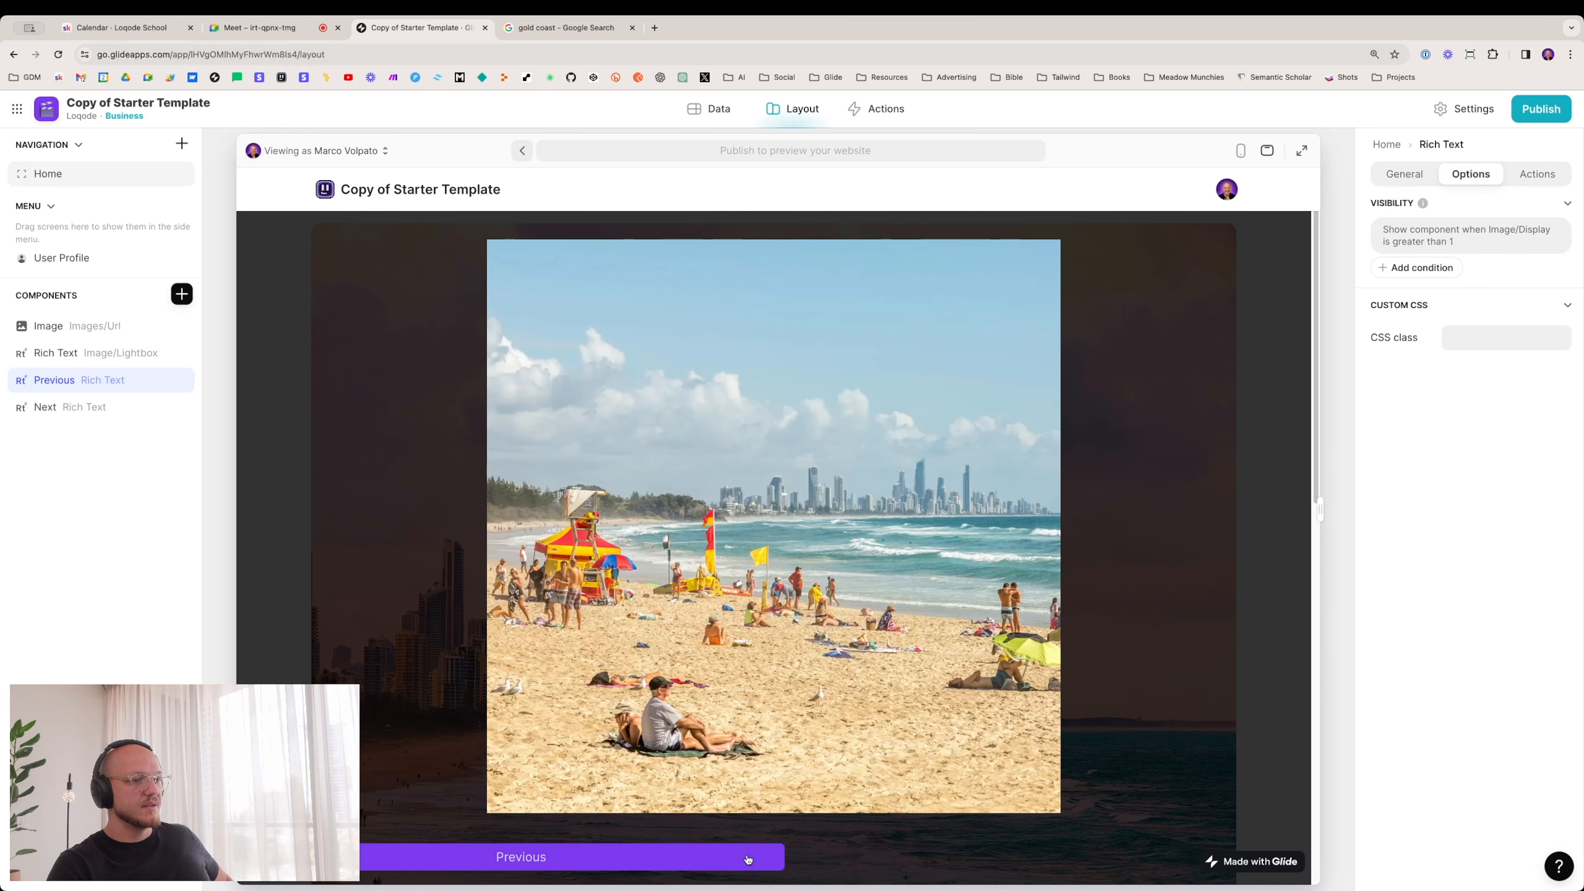
pyautogui.click(748, 860)
pyautogui.rightClick(720, 468)
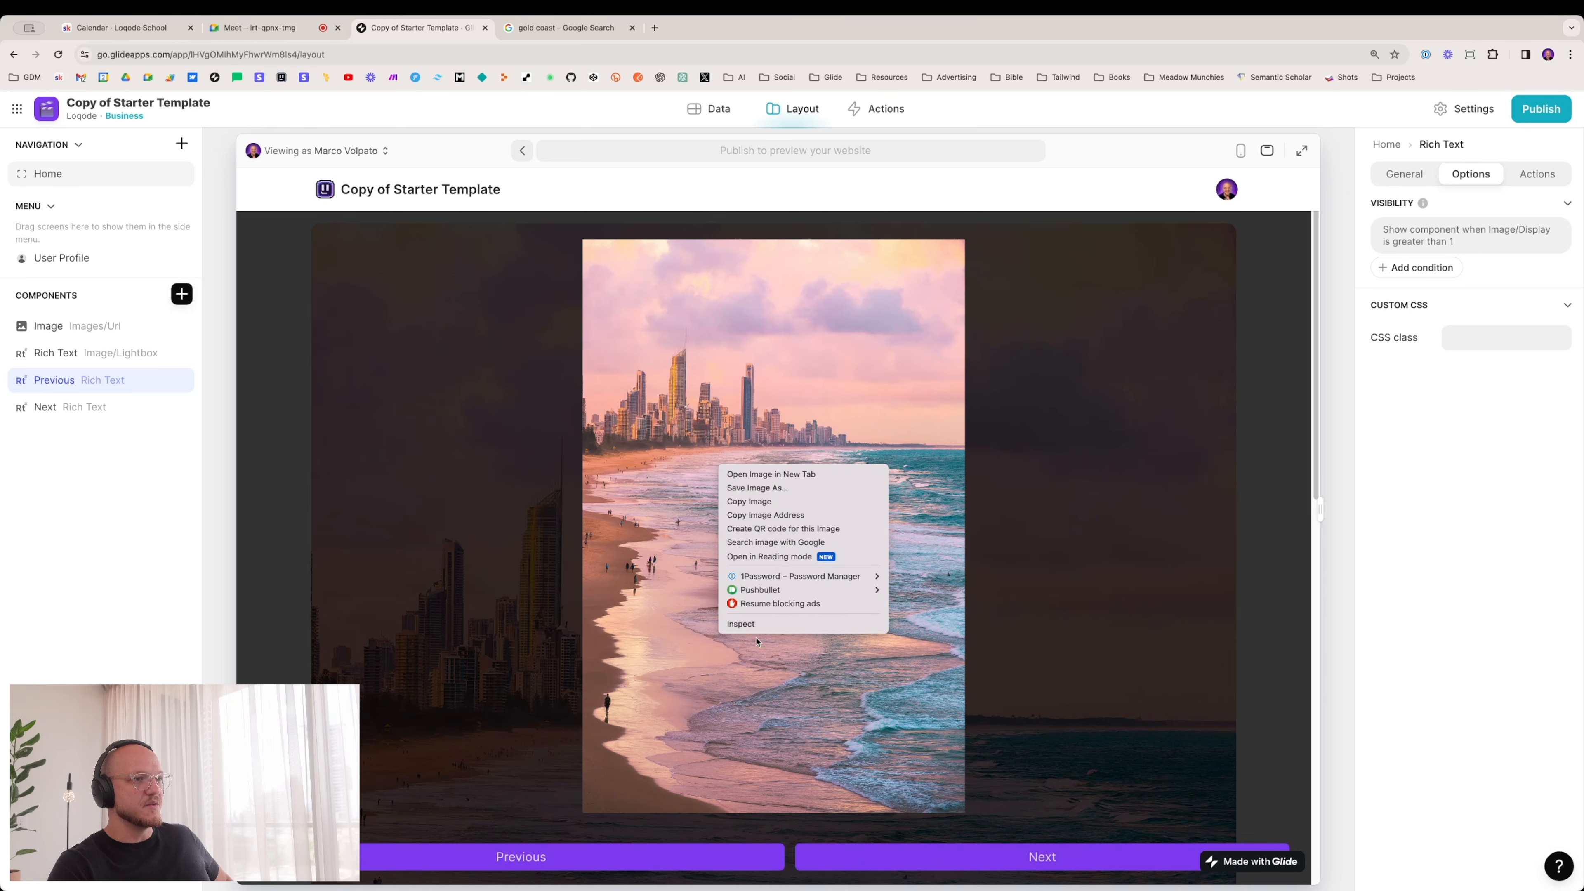
pyautogui.click(961, 389)
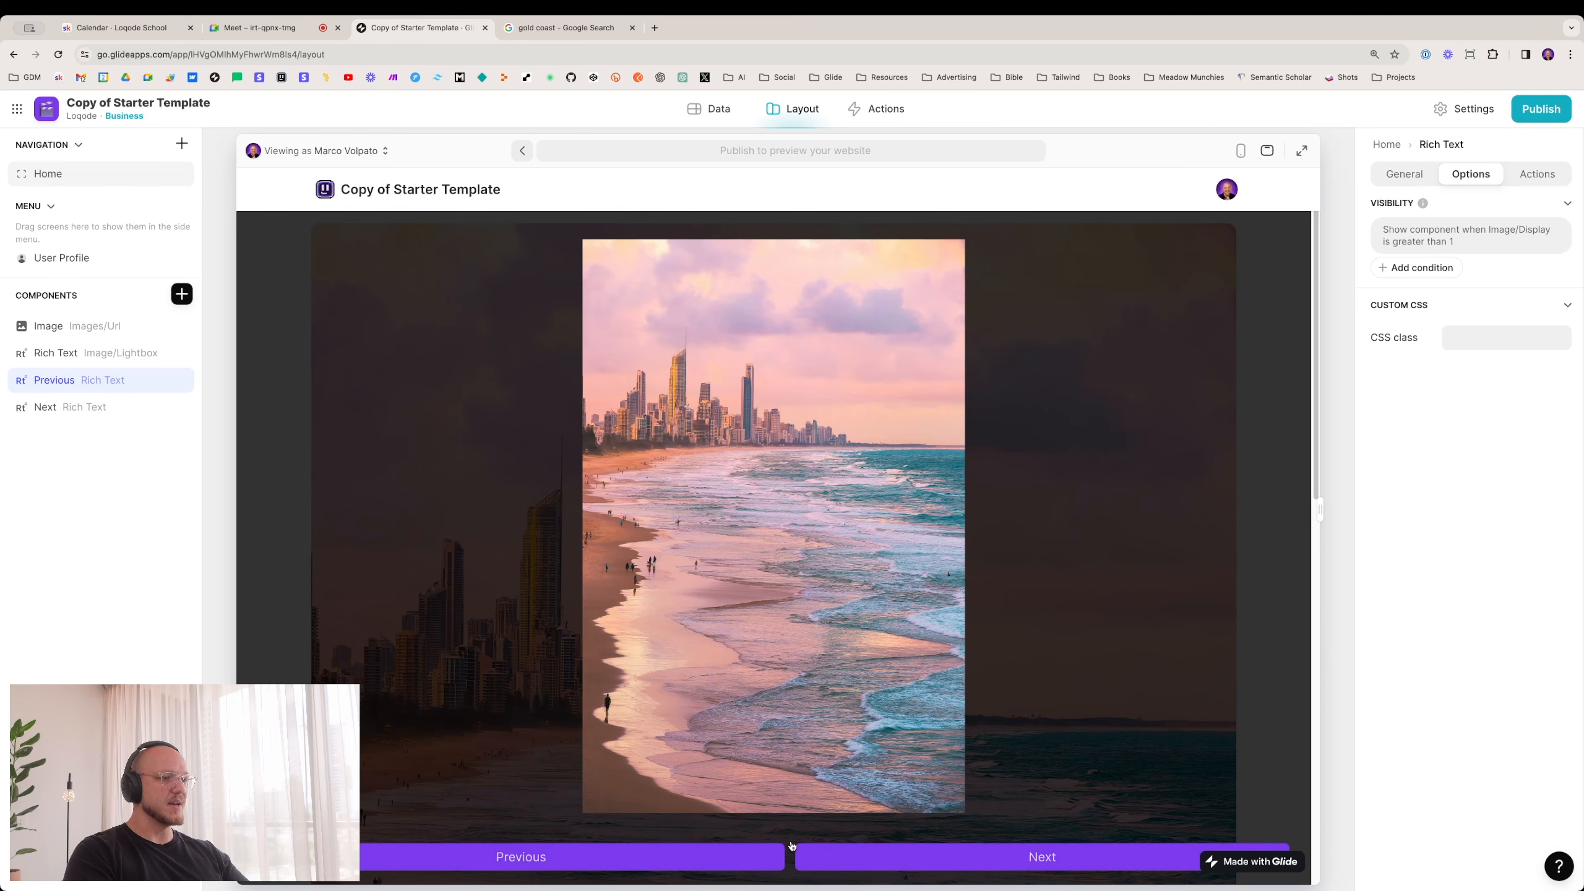
pyautogui.click(858, 855)
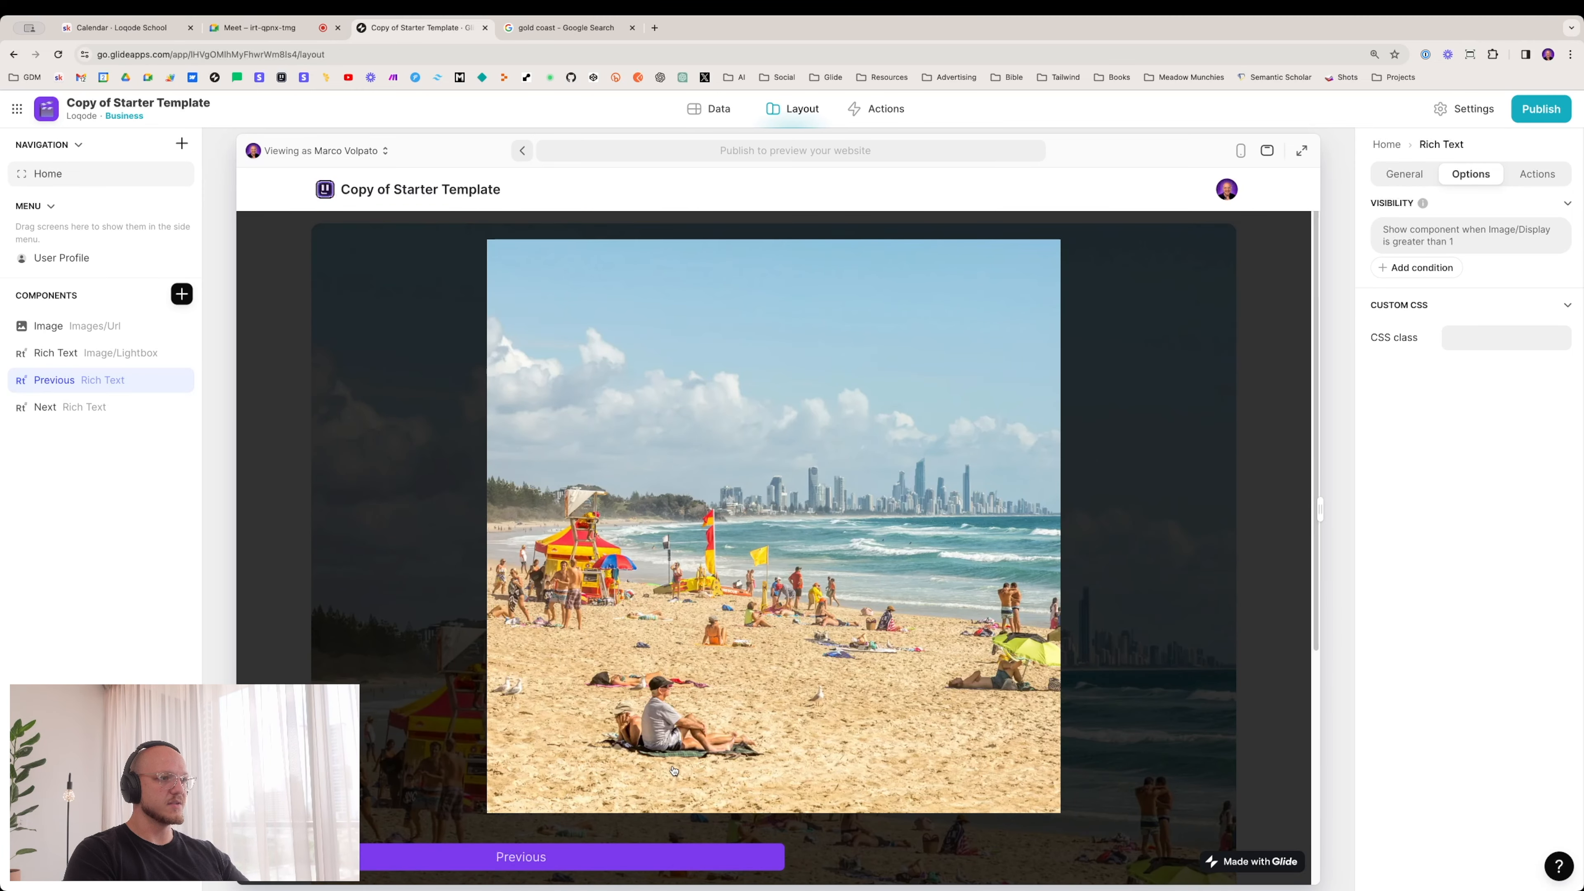
# Step: Go back two photos in the lightbox to the sunset picnic photo
pyautogui.click(601, 862)
pyautogui.click(601, 862)
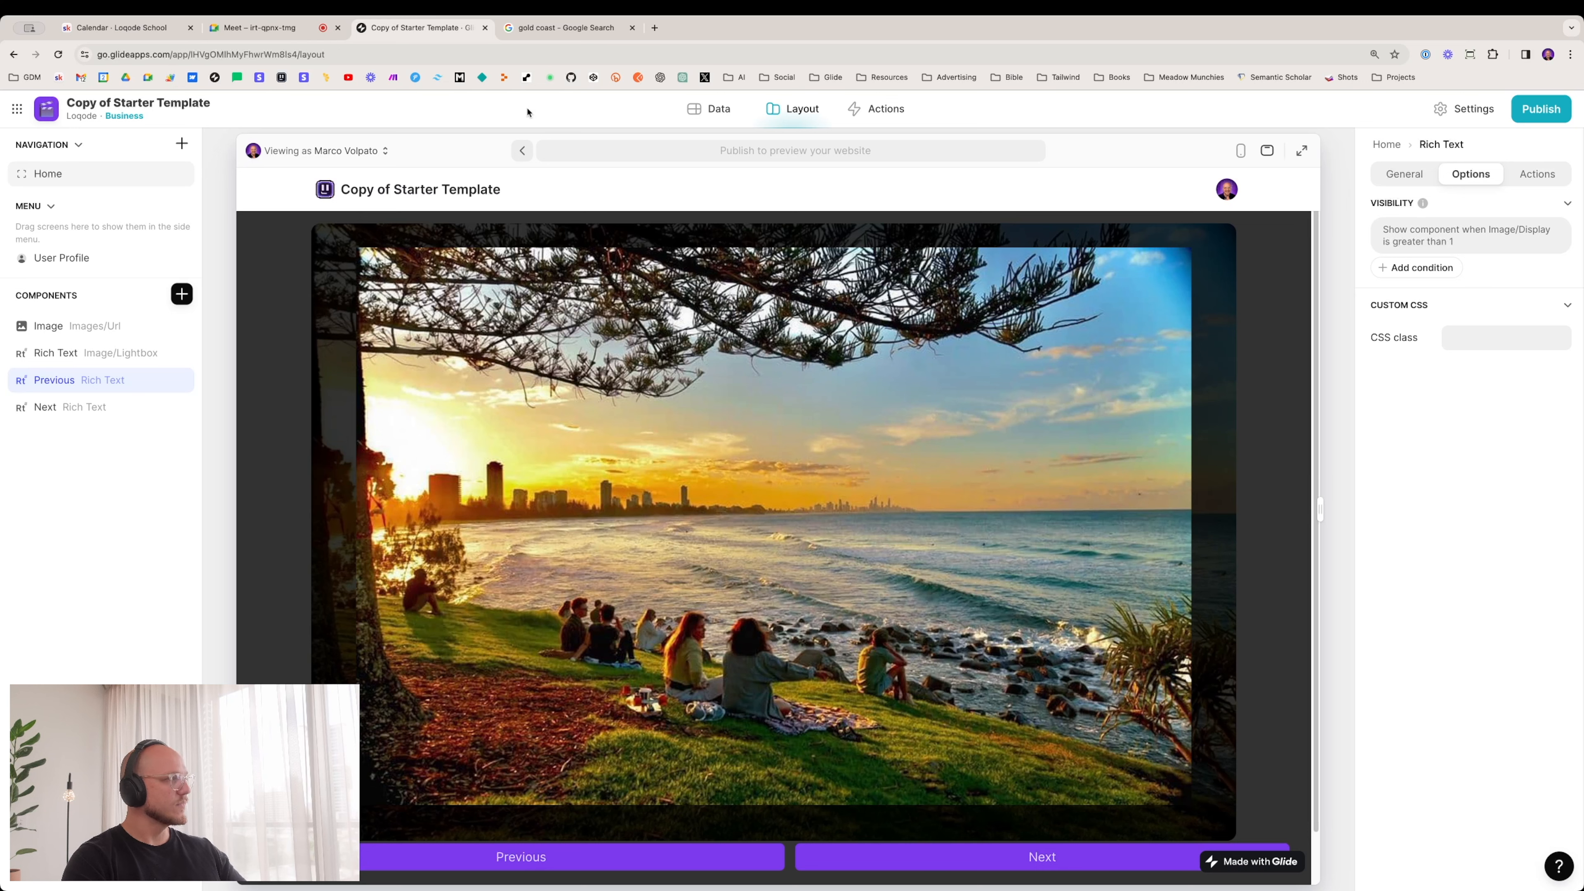
# Step: Add a Template column named Image/Close directly after the Next column in the Users table
pyautogui.click(703, 112)
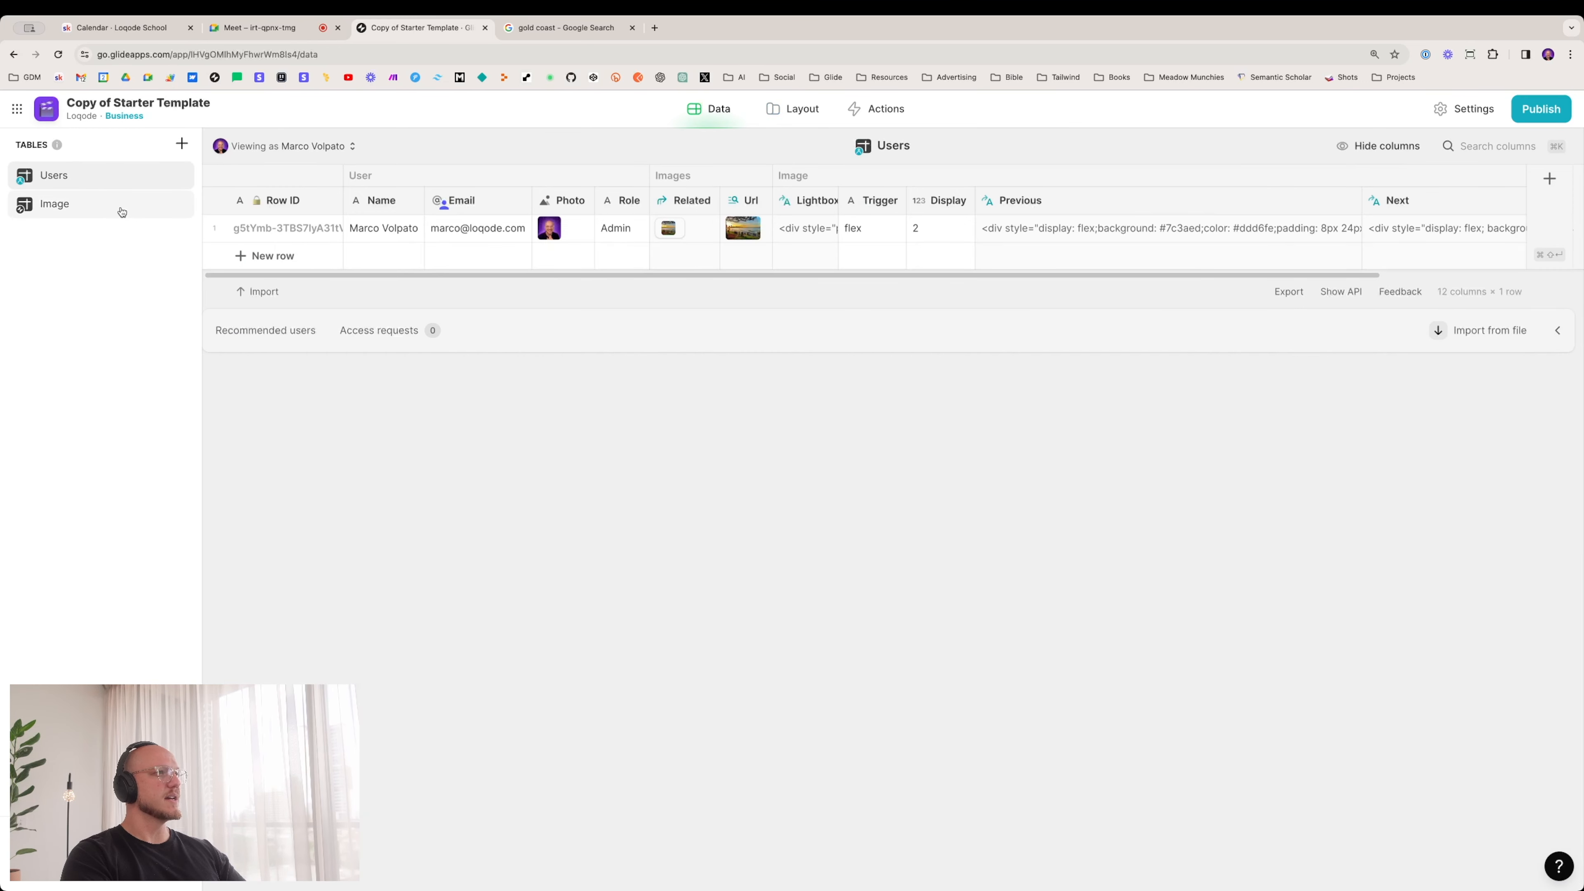
pyautogui.hscroll(5, 1342, 208)
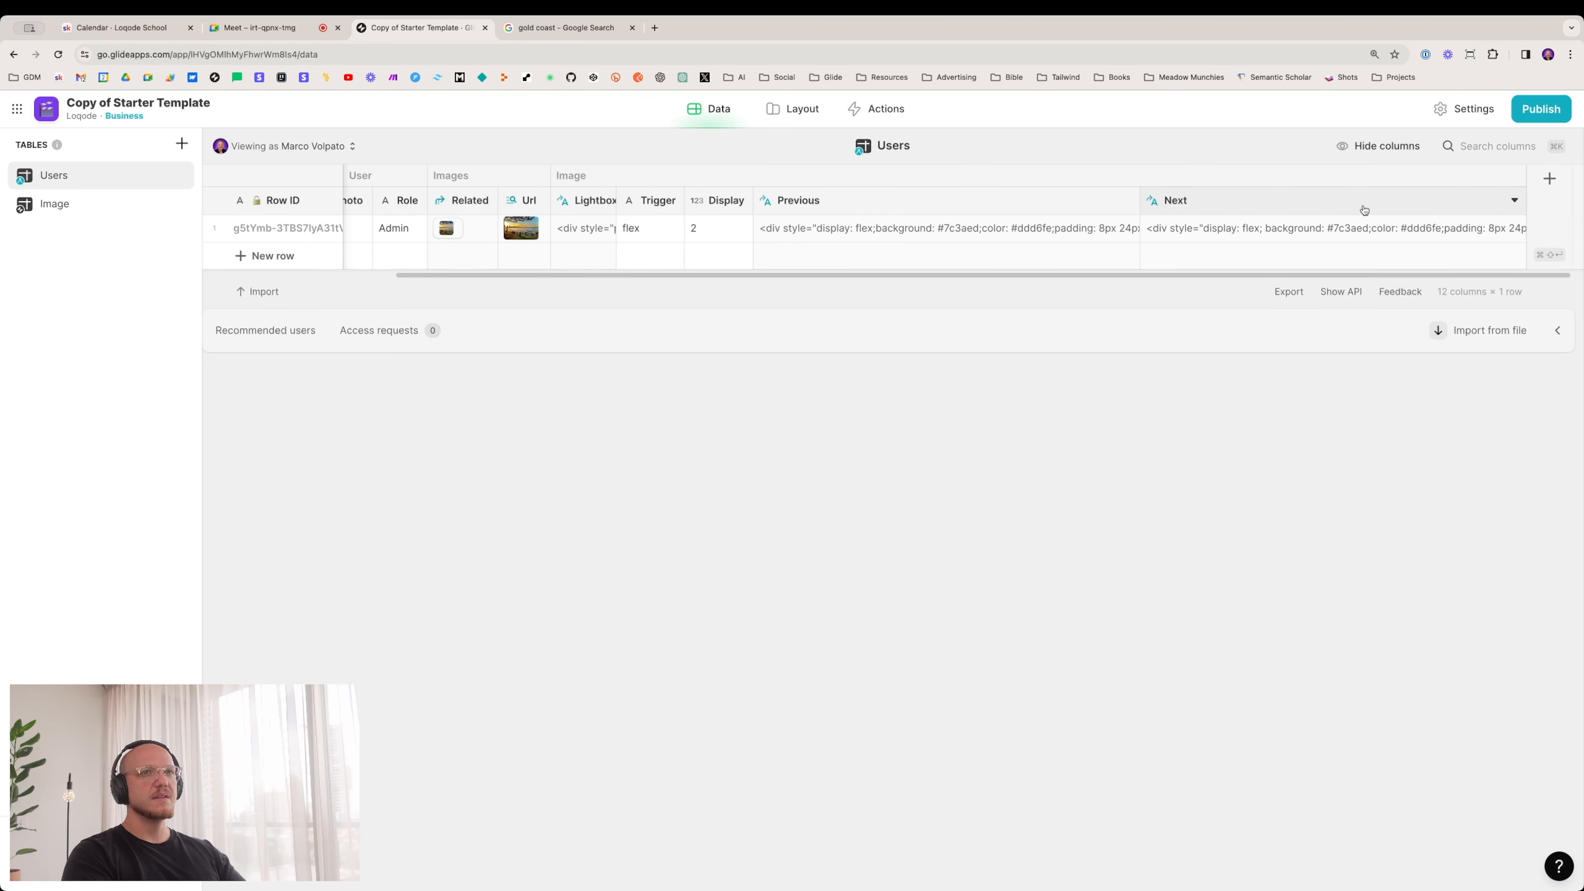
pyautogui.click(1514, 200)
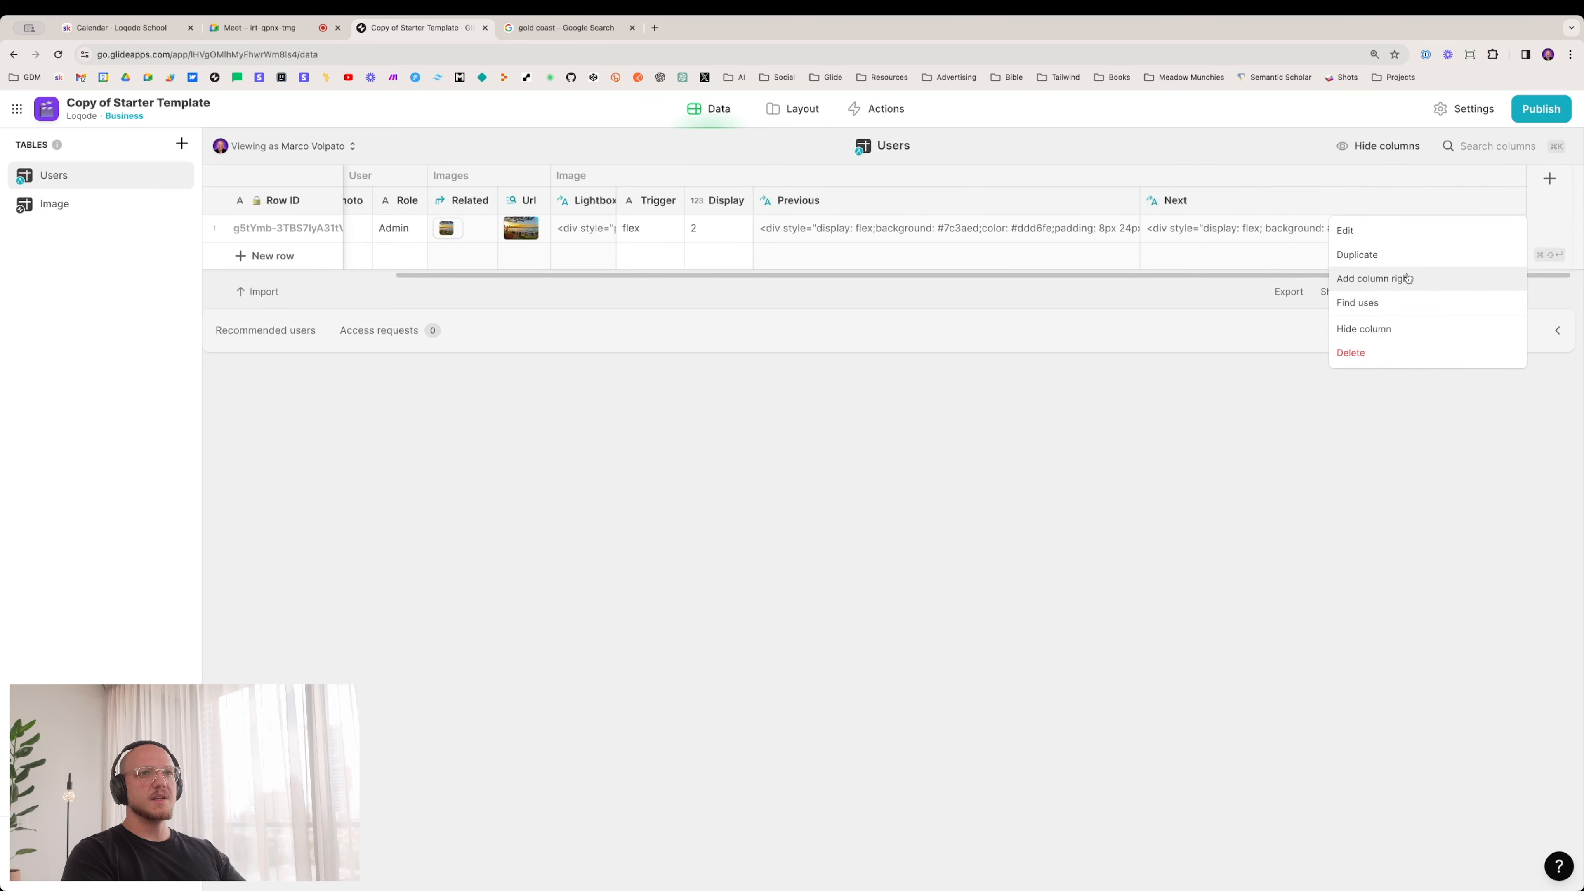
pyautogui.click(1409, 277)
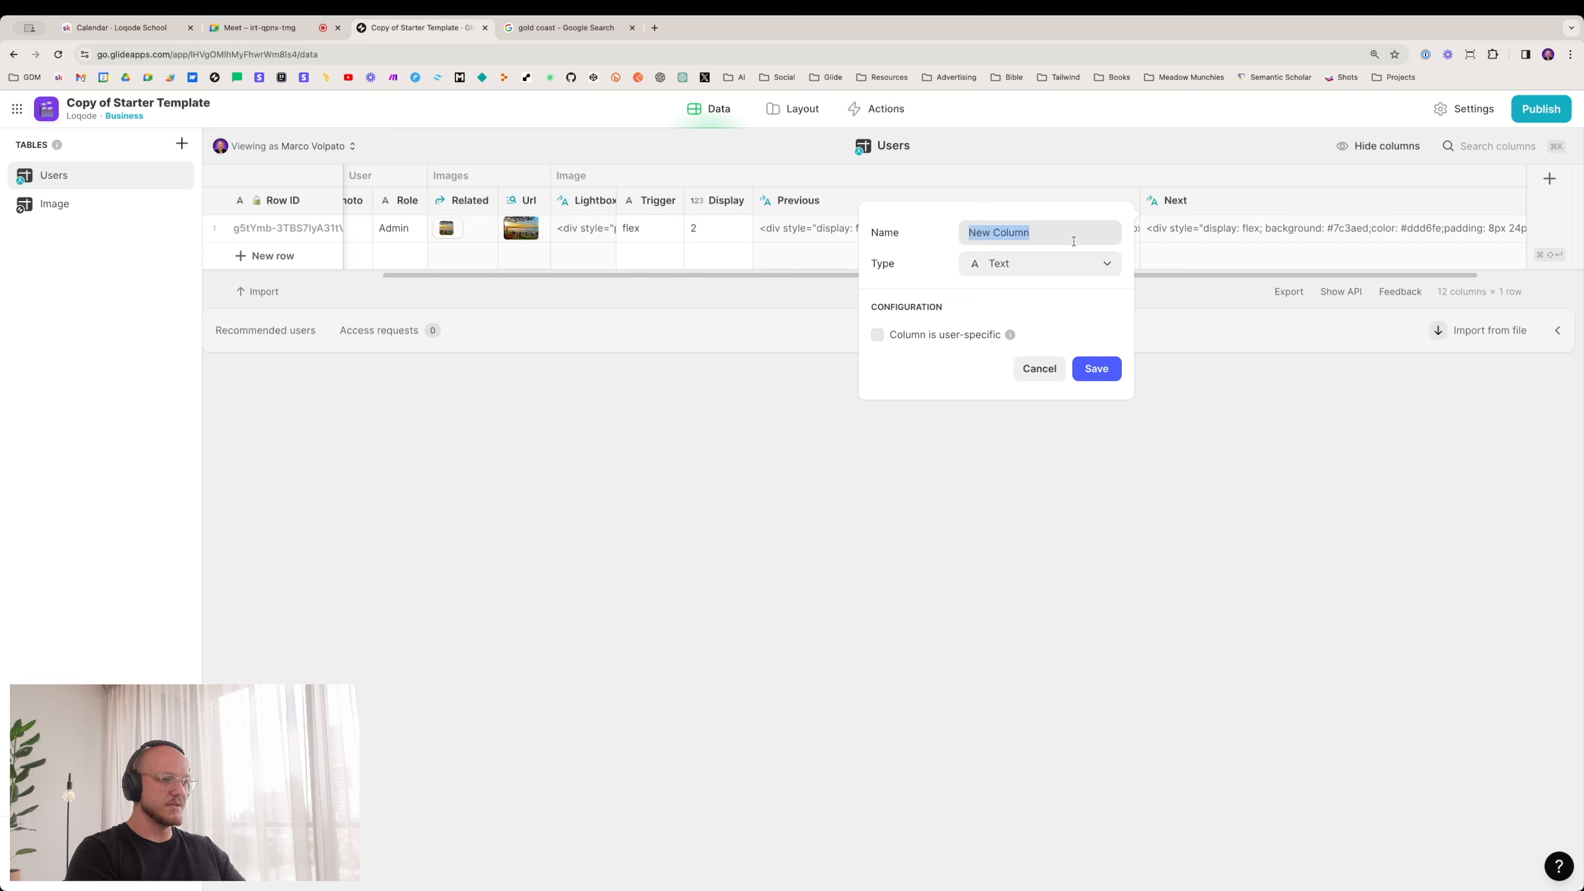
pyautogui.write('Image')
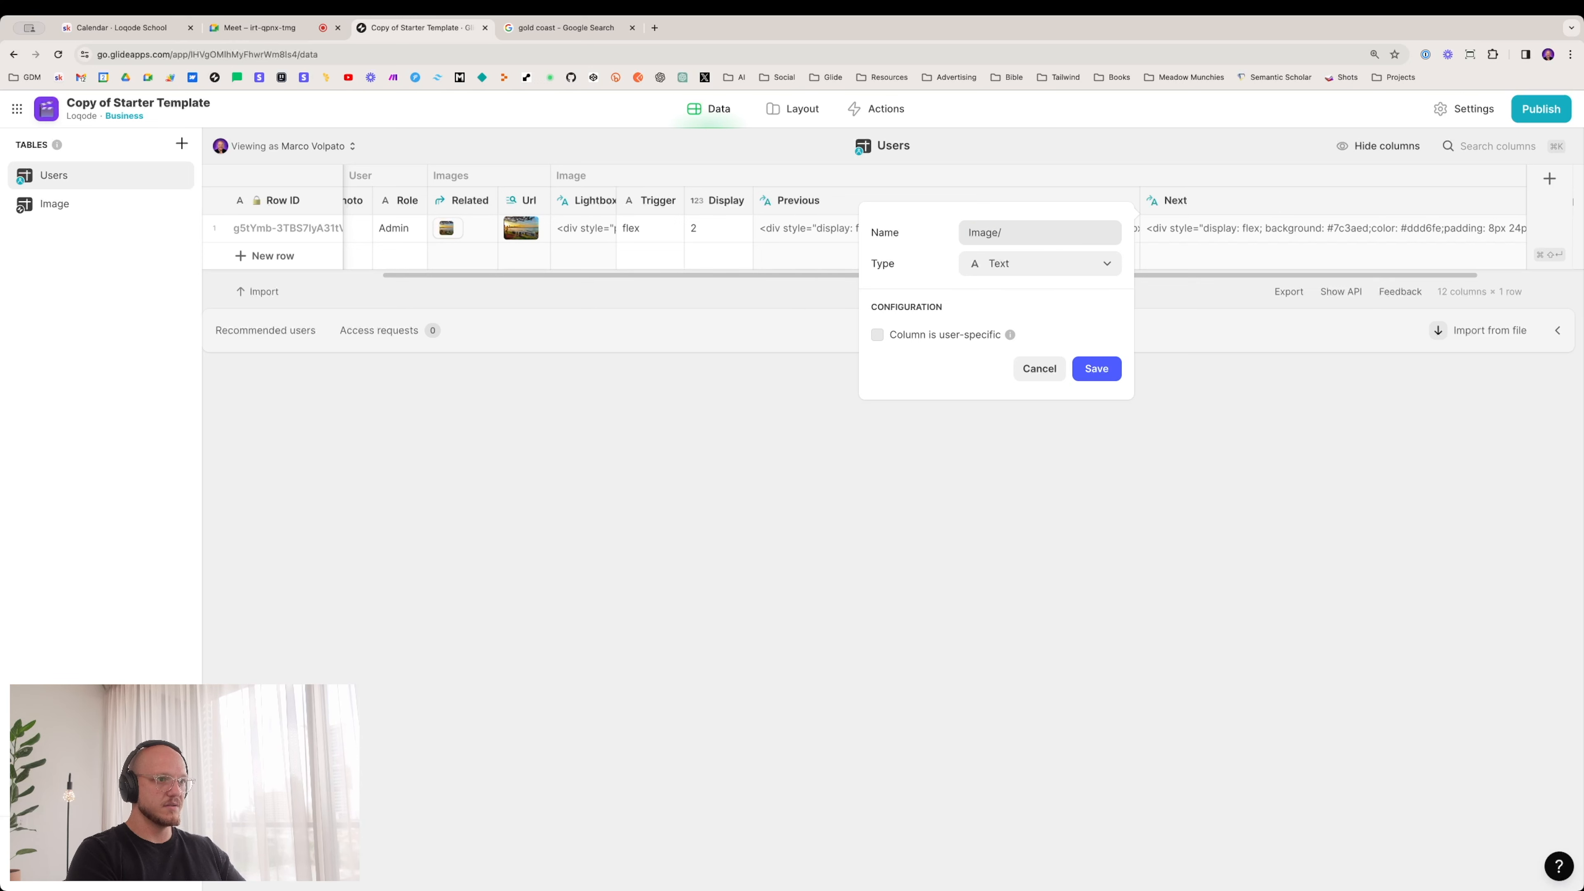
pyautogui.write('/Close')
pyautogui.click(1061, 268)
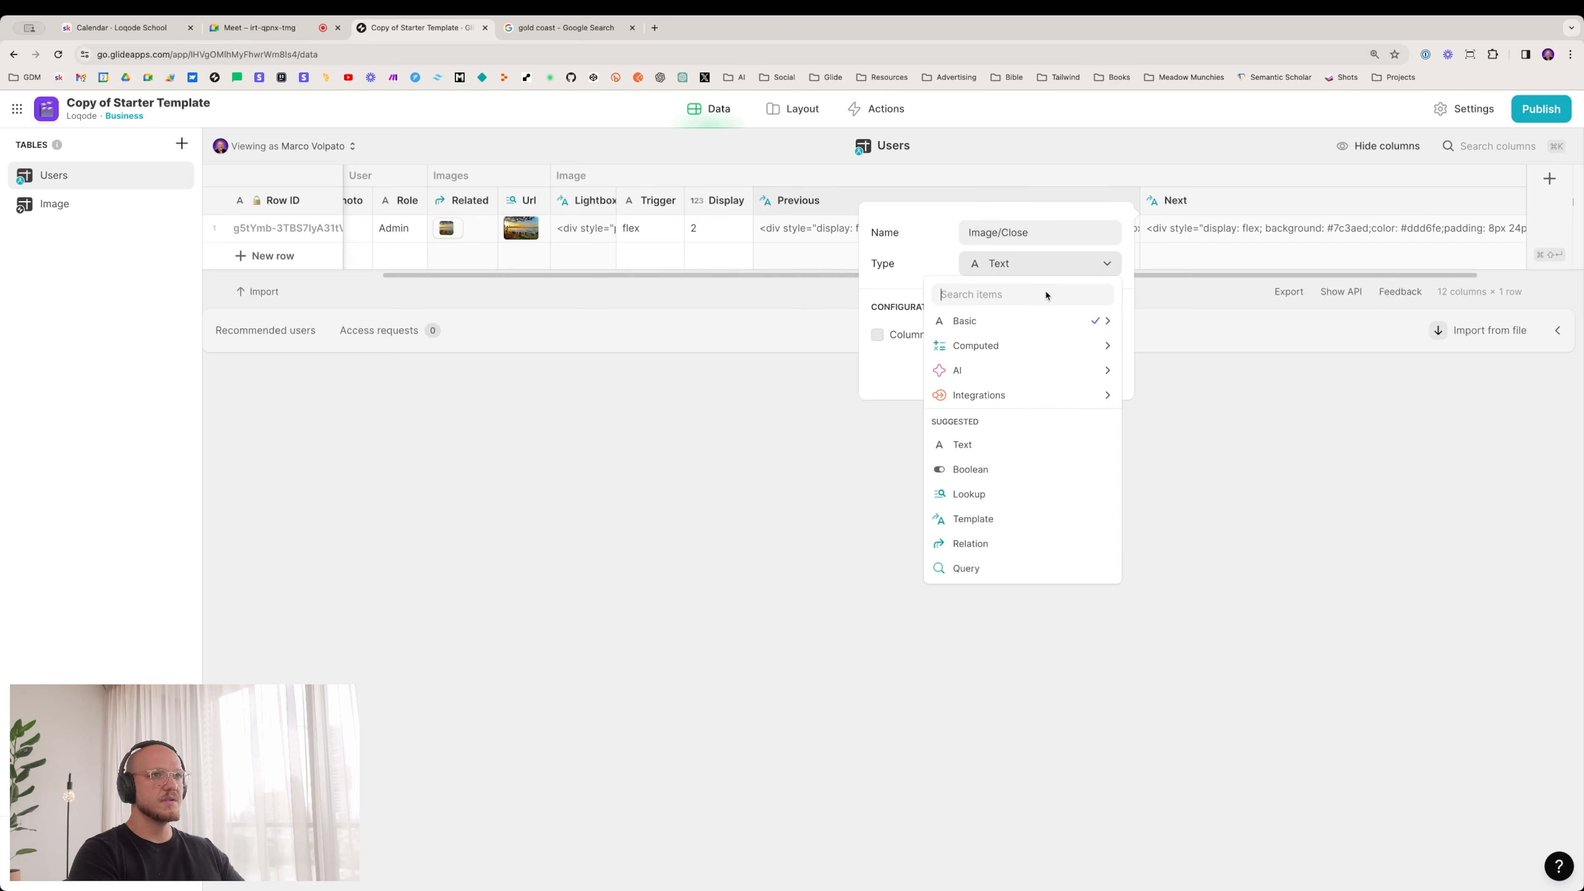
pyautogui.moveTo(991, 345)
pyautogui.click(1151, 344)
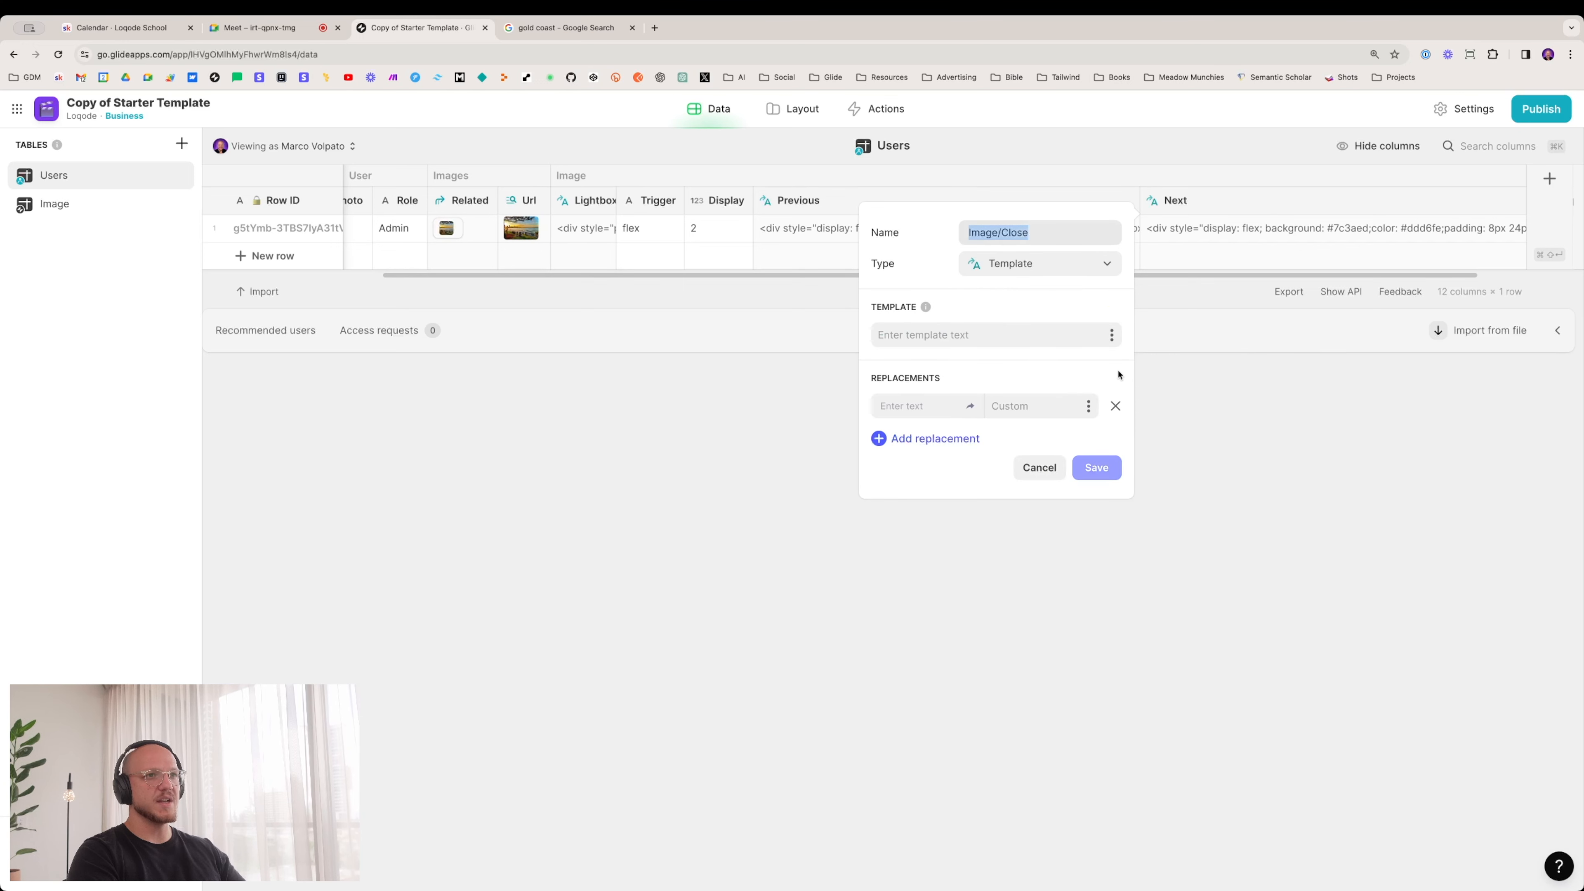
# Step: Write the Image/Close template as a div element containing the text Close
pyautogui.click(1010, 341)
pyautogui.write('<')
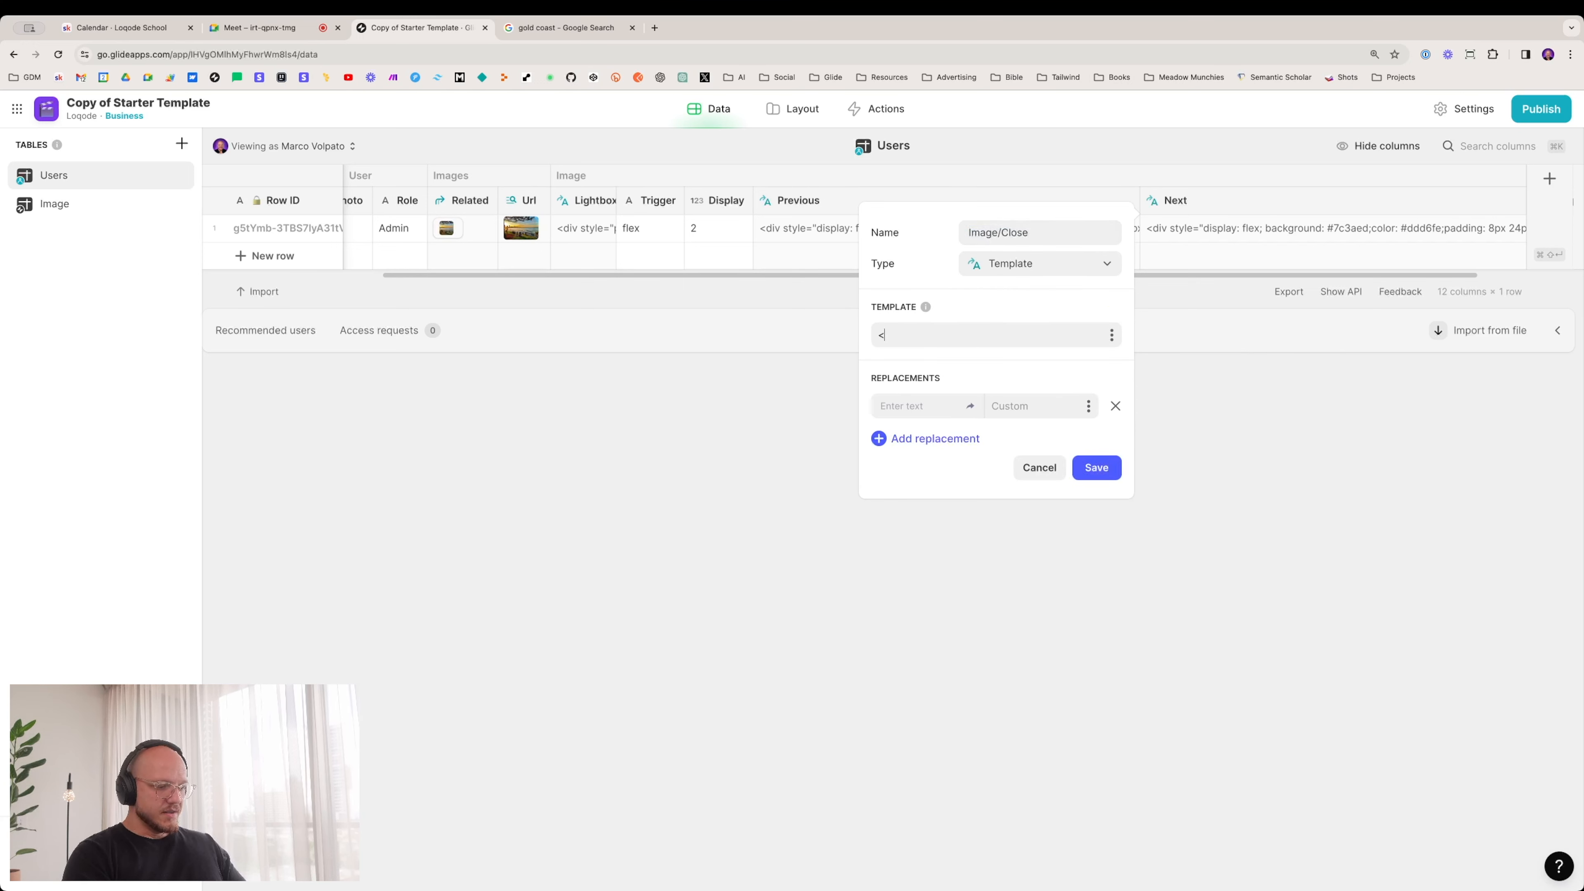
pyautogui.write('dic')
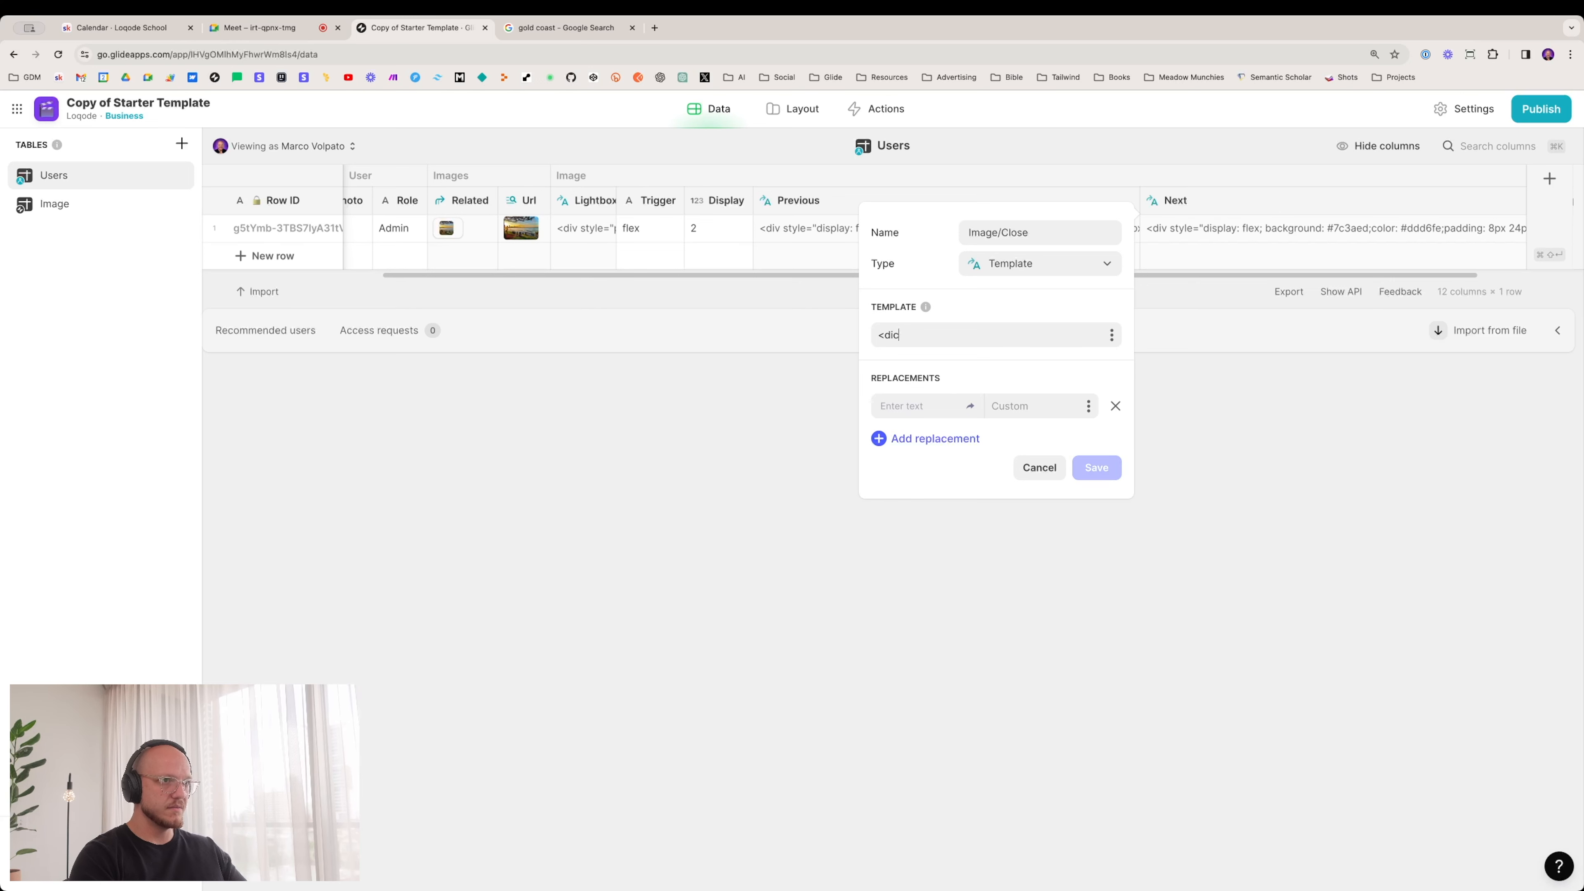
pyautogui.press('BackSpace')
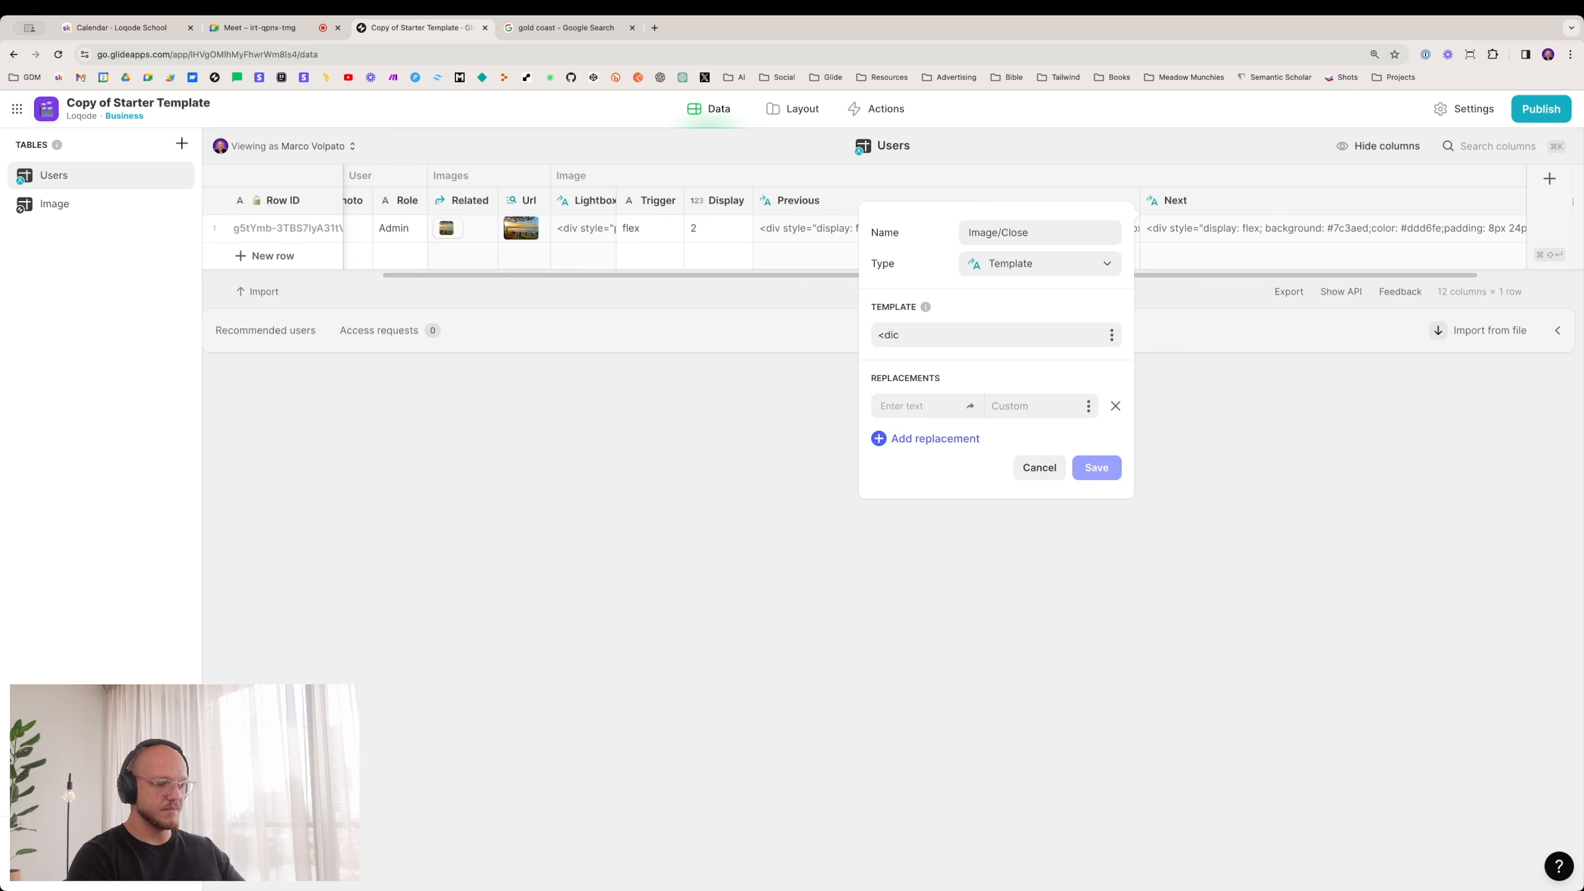
pyautogui.write('v>')
pyautogui.press('Return')
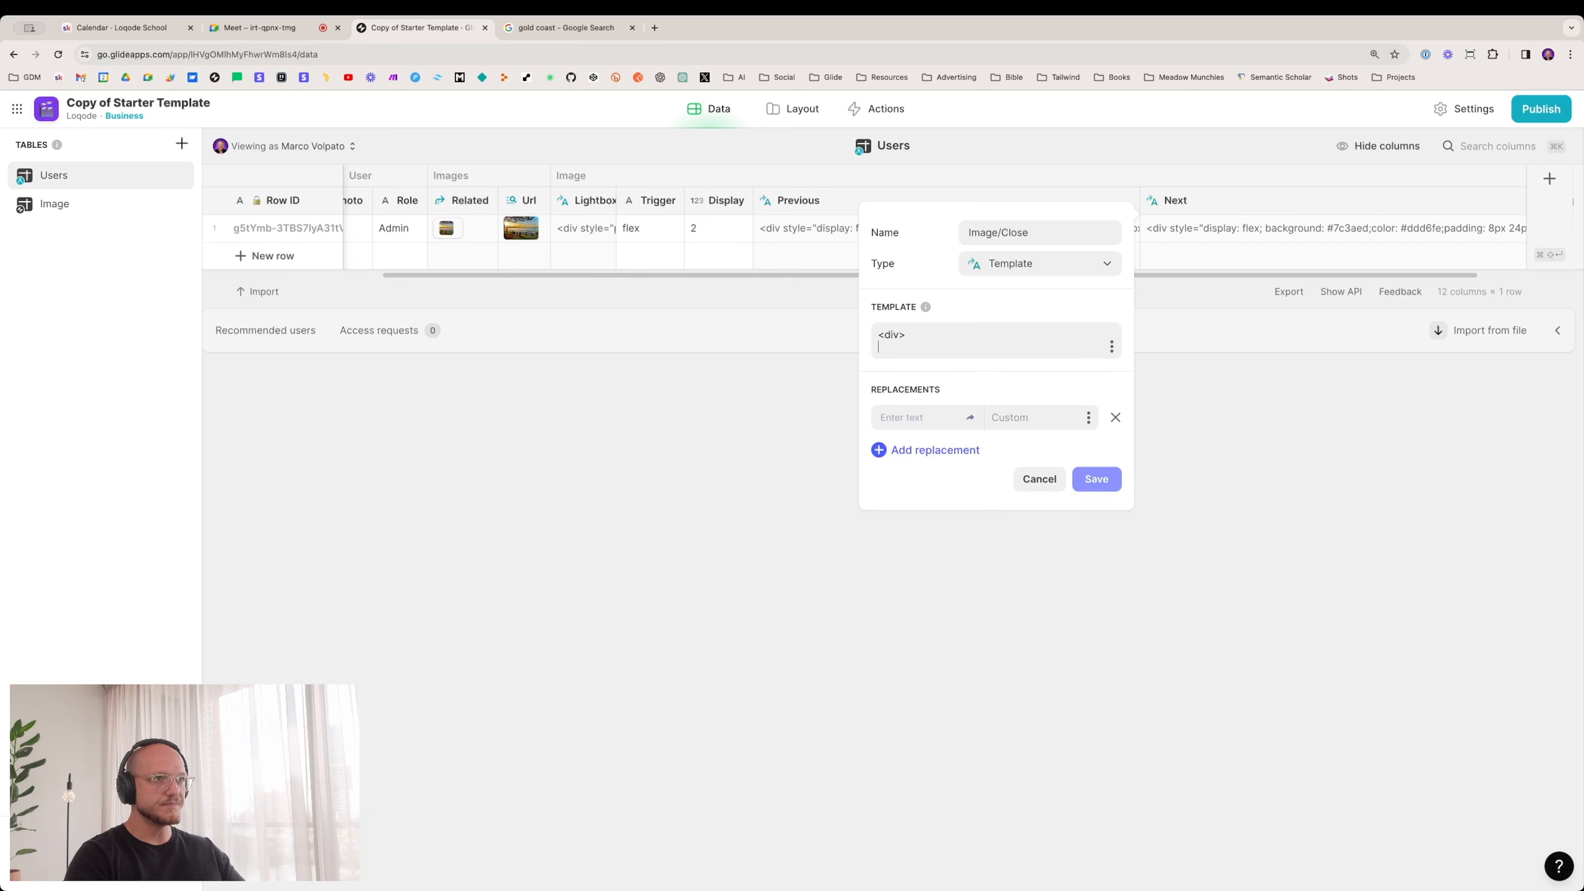
pyautogui.write('<')
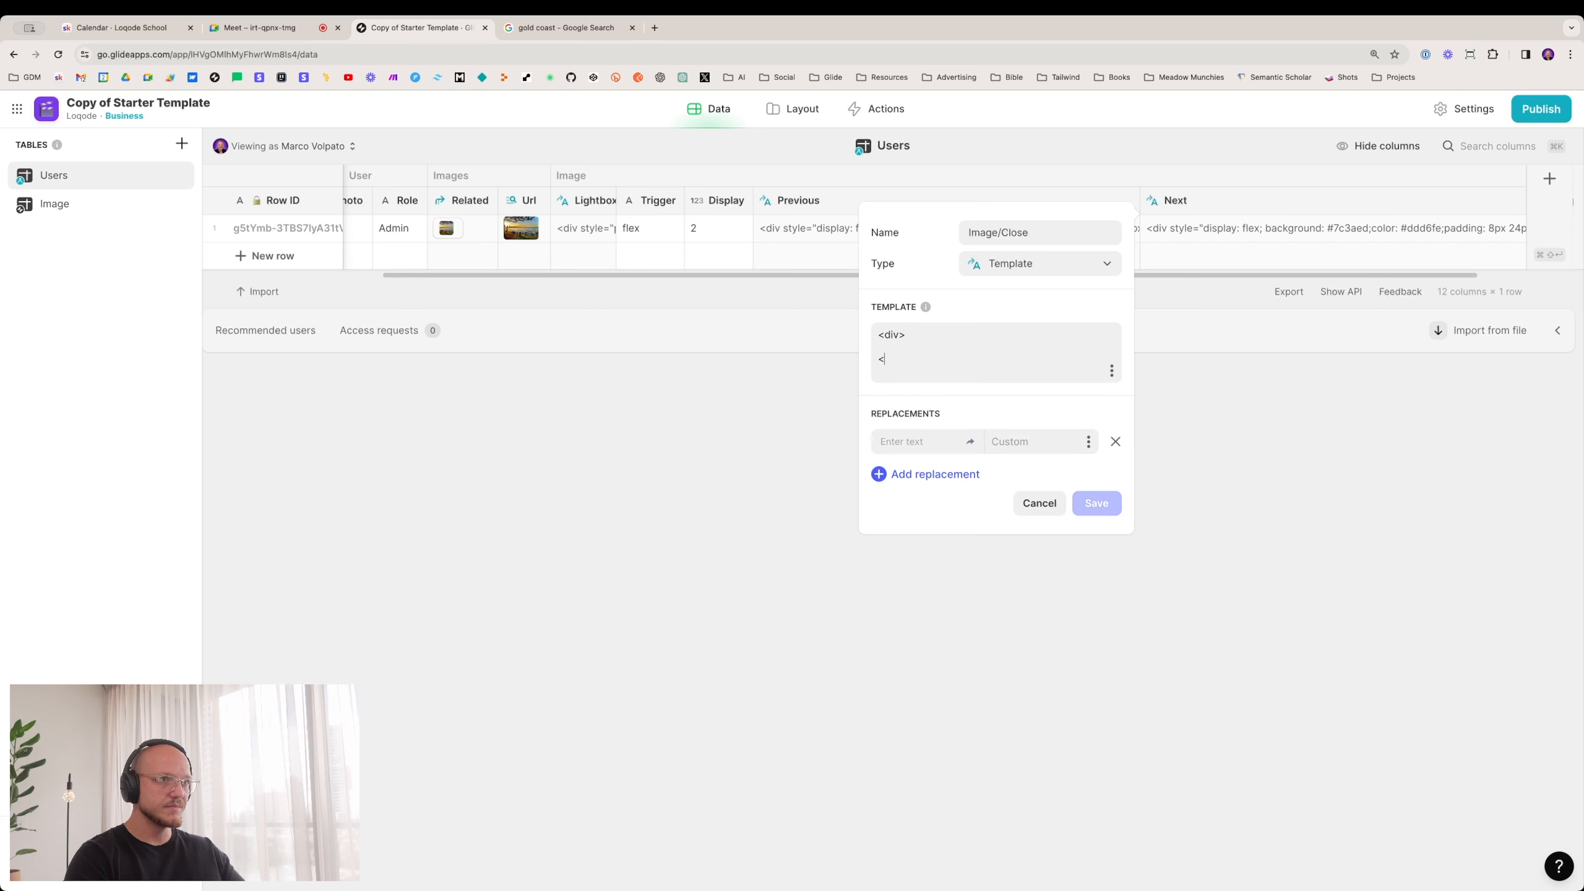
pyautogui.write('/di')
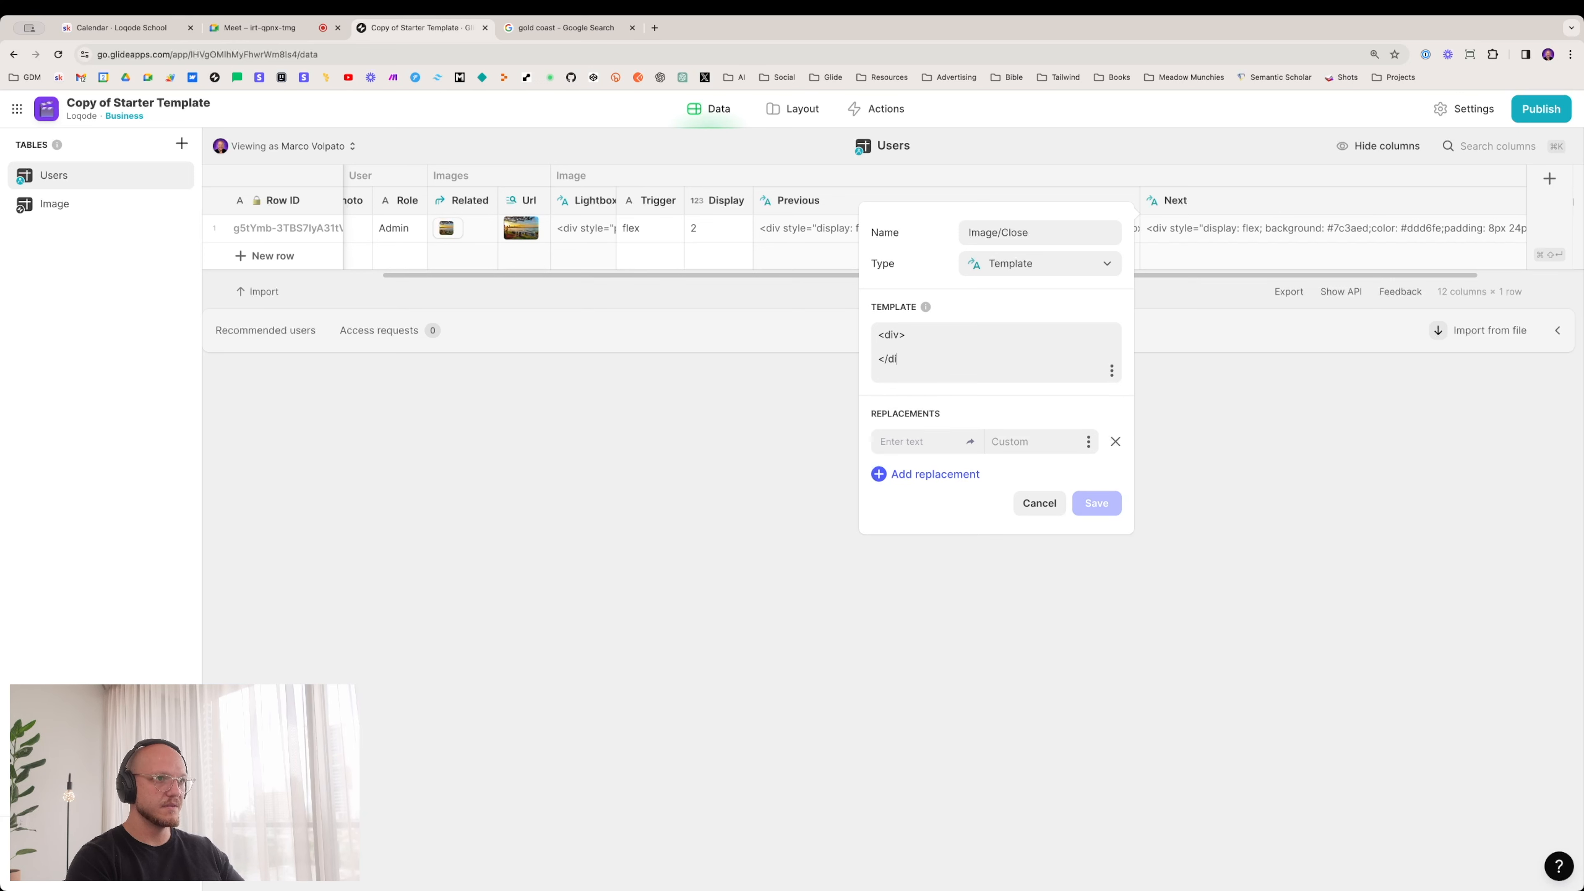
pyautogui.write('v>')
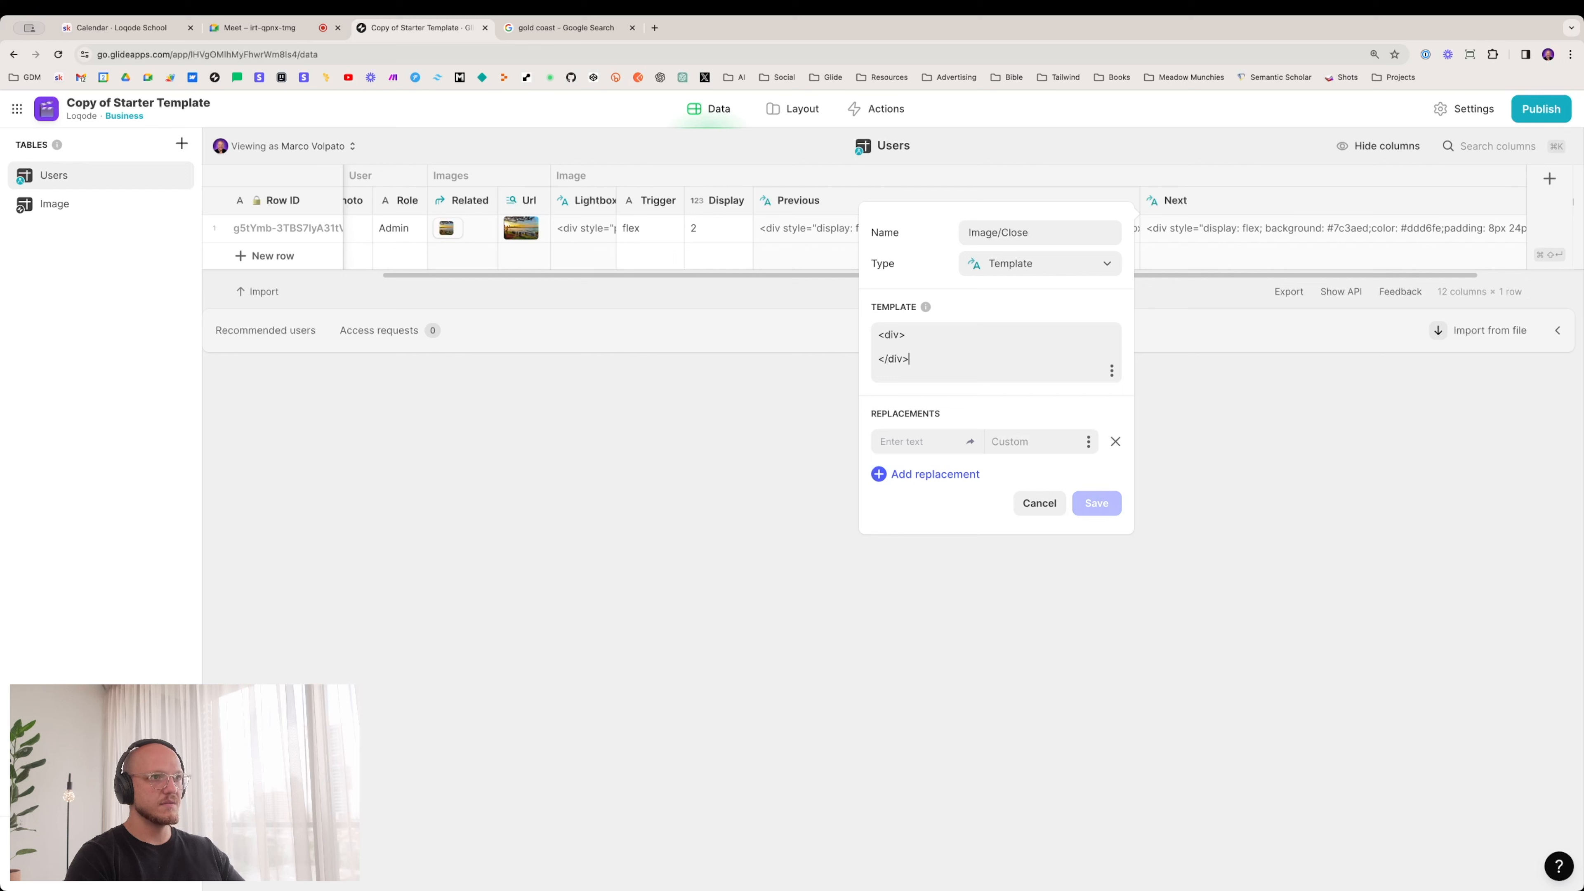
pyautogui.press('Up')
pyautogui.press('Return')
pyautogui.write('CLos')
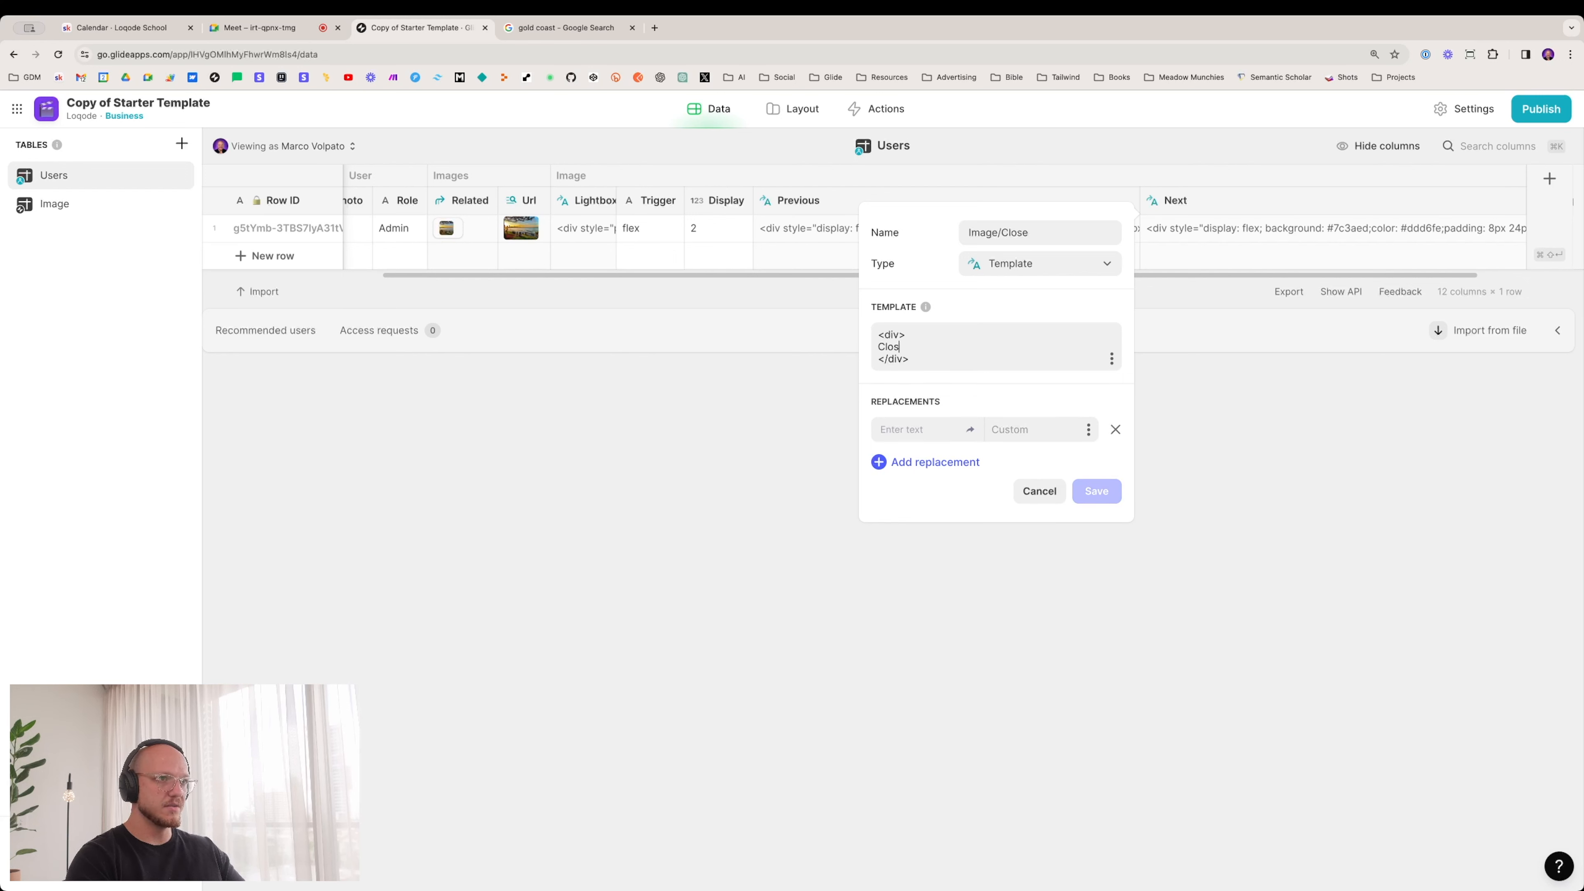
pyautogui.write('e')
# Step: Add an inline style attribute with position: fixed to the opening div tag of the template
pyautogui.press('Up')
pyautogui.press('Left')
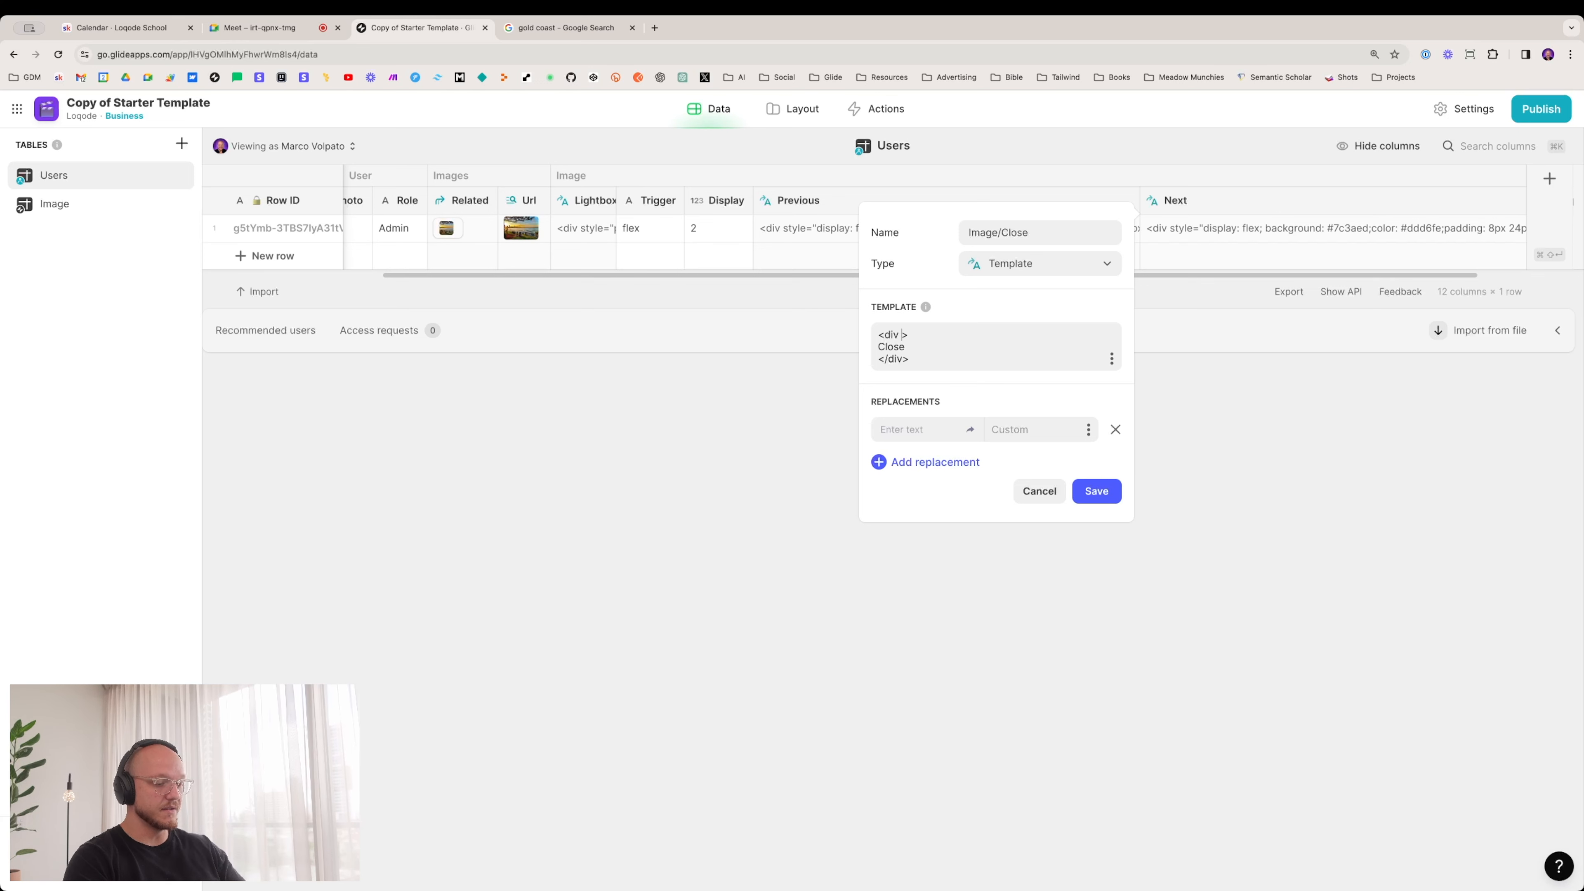
pyautogui.write('style=')
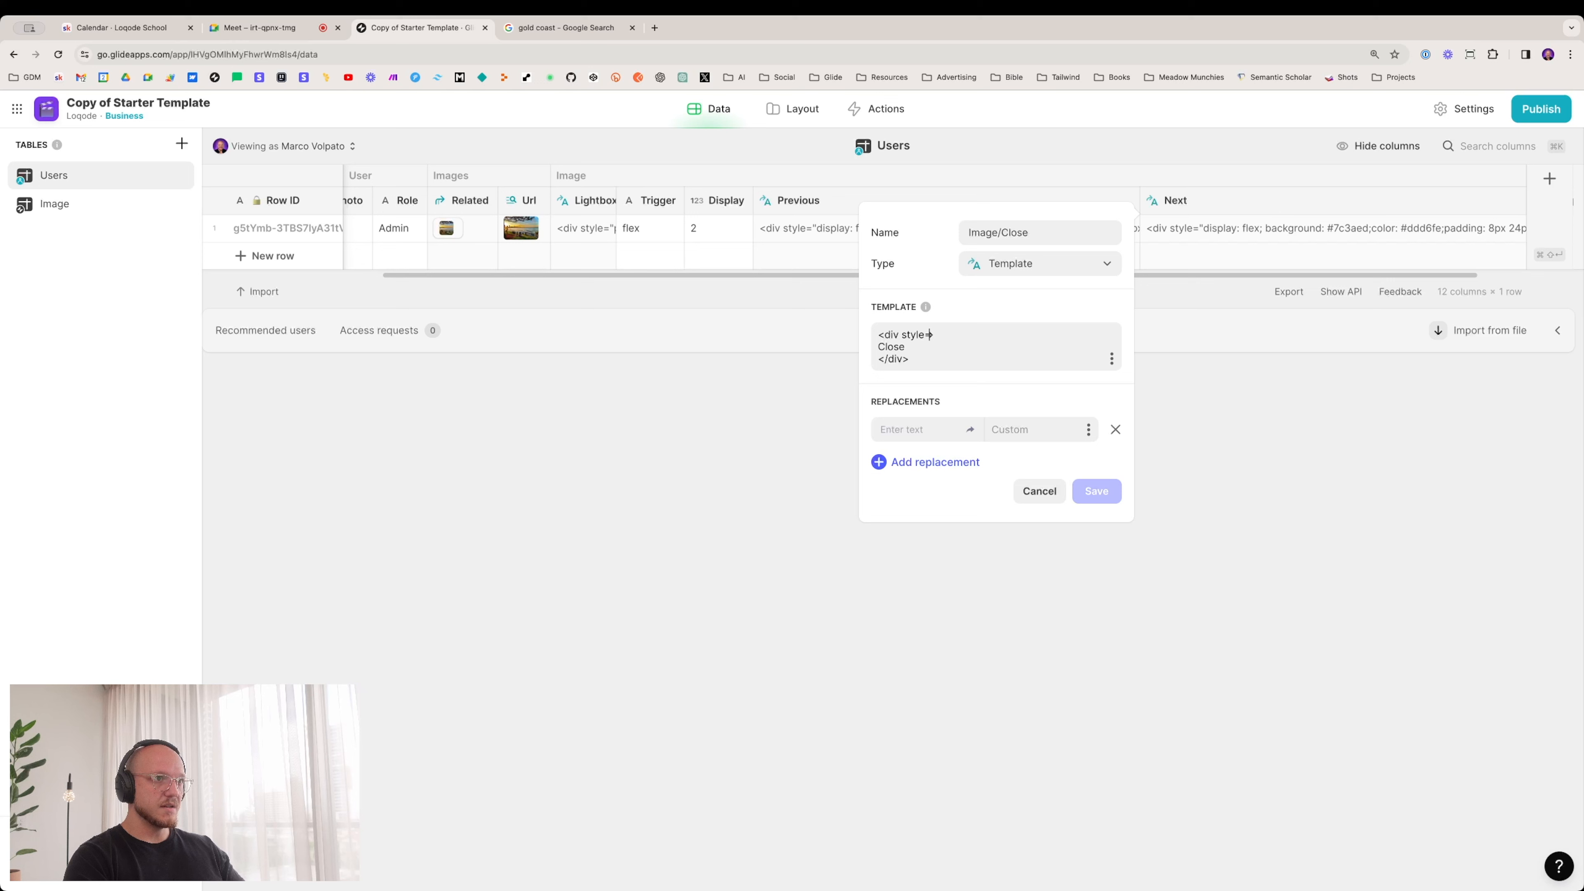
pyautogui.write('"posi')
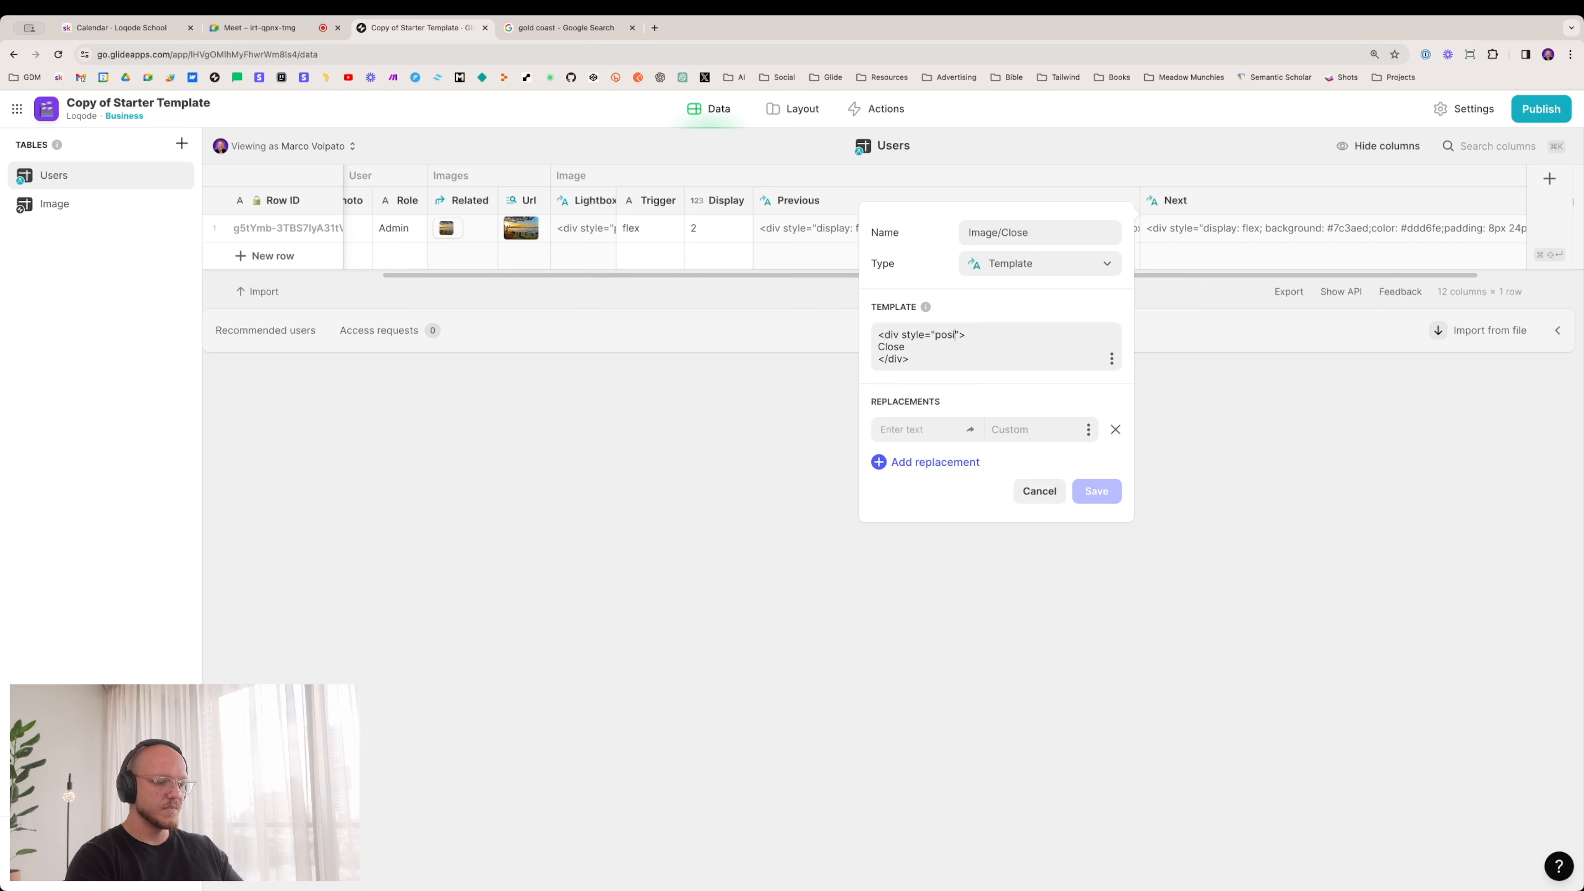
pyautogui.write('tion: fixe')
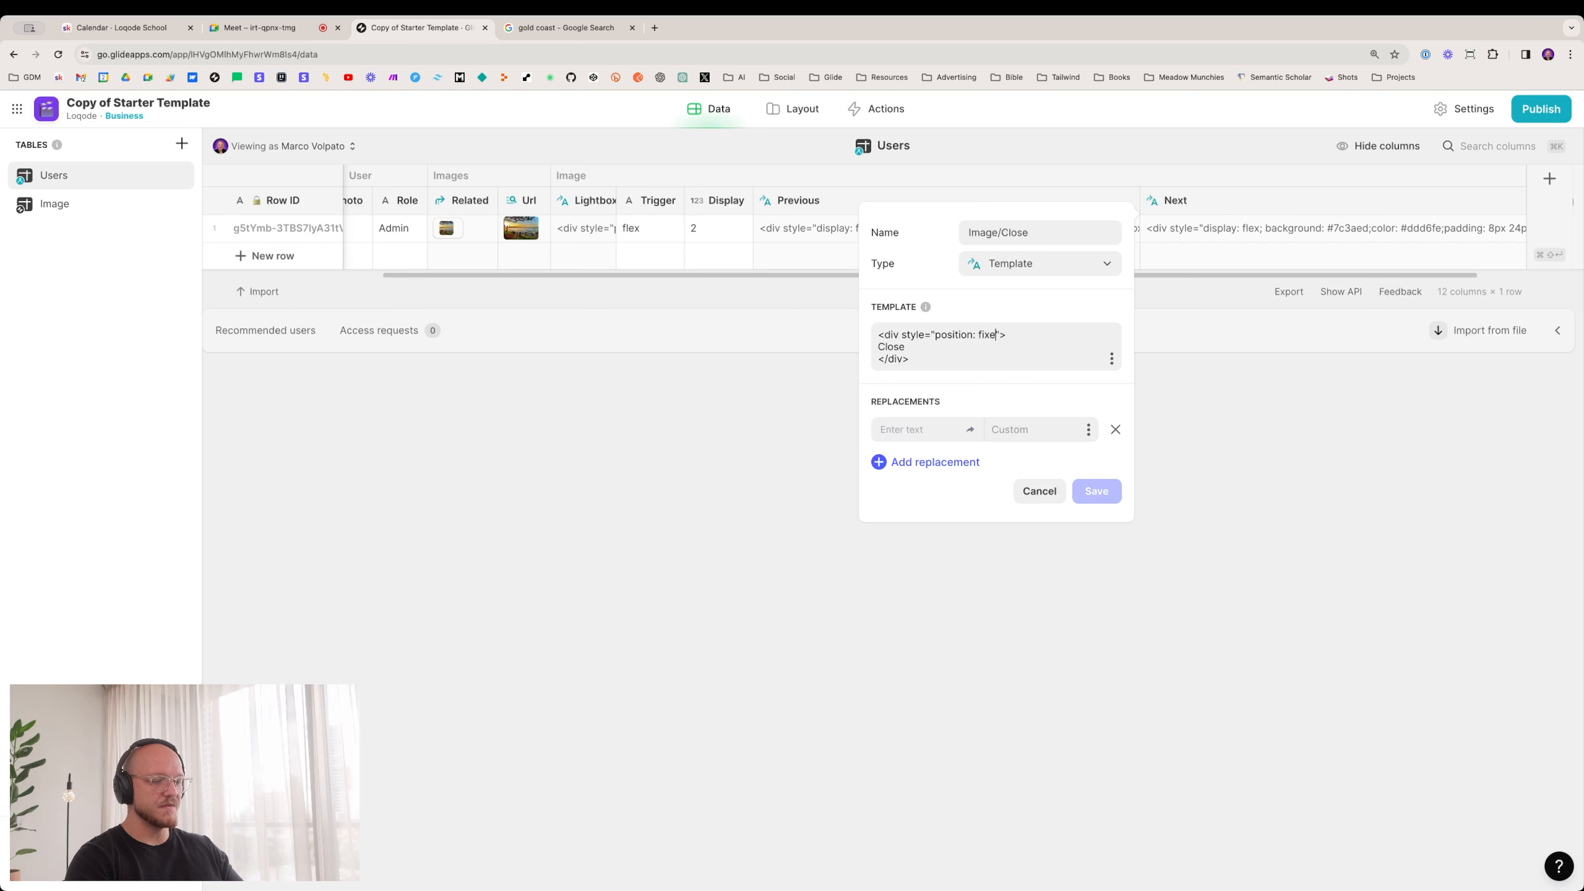
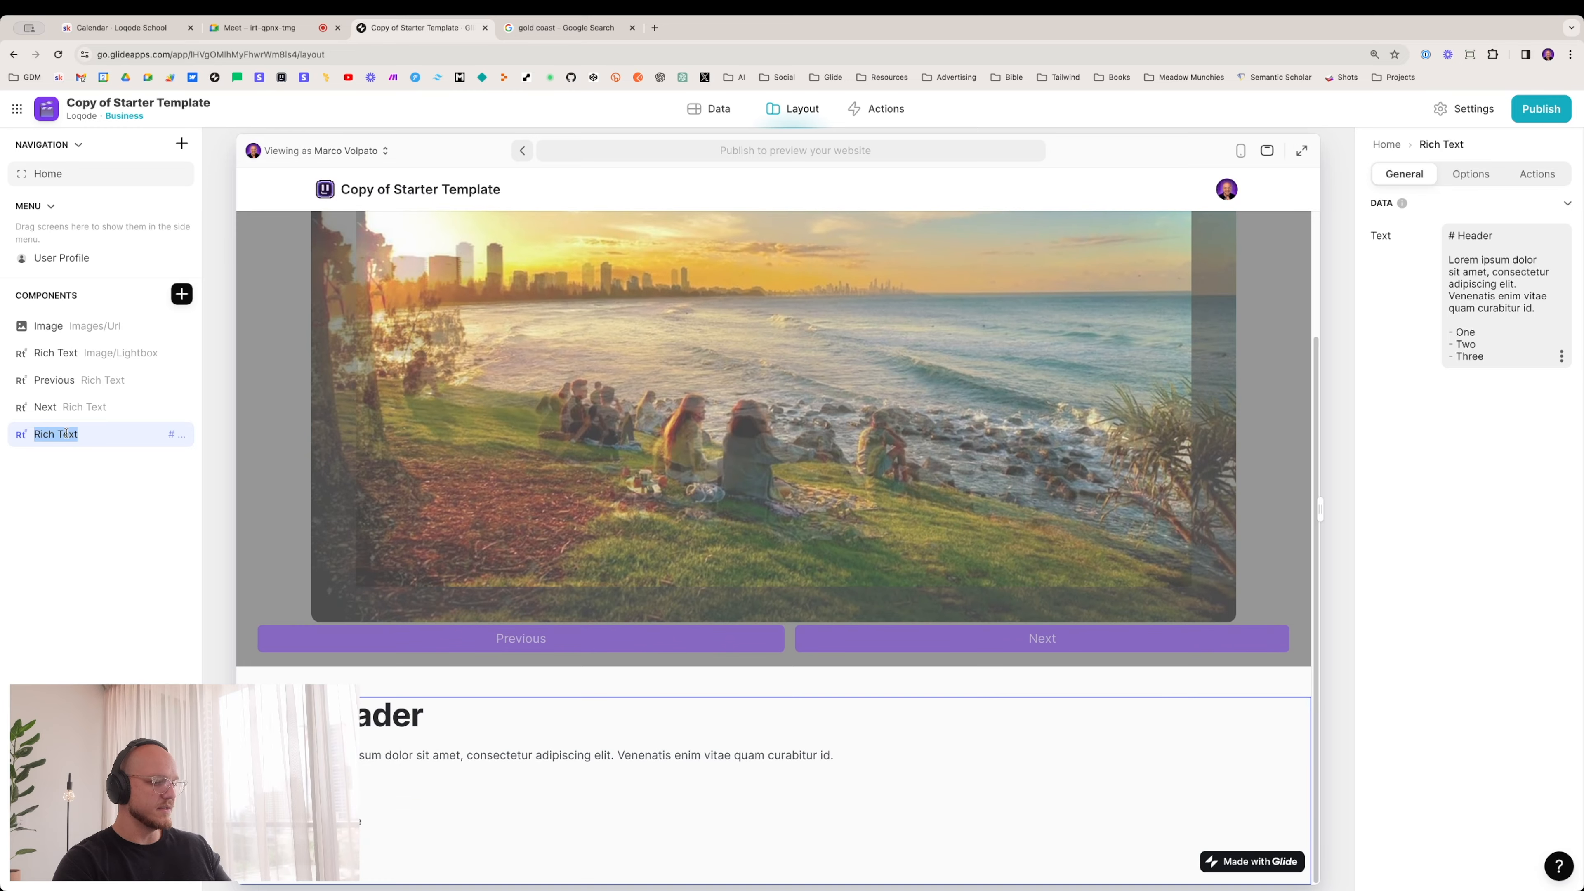
# Step: Rename the new Rich Text component as Close and bind its text to the Image/Close column
pyautogui.write('Close')
pyautogui.press('Return')
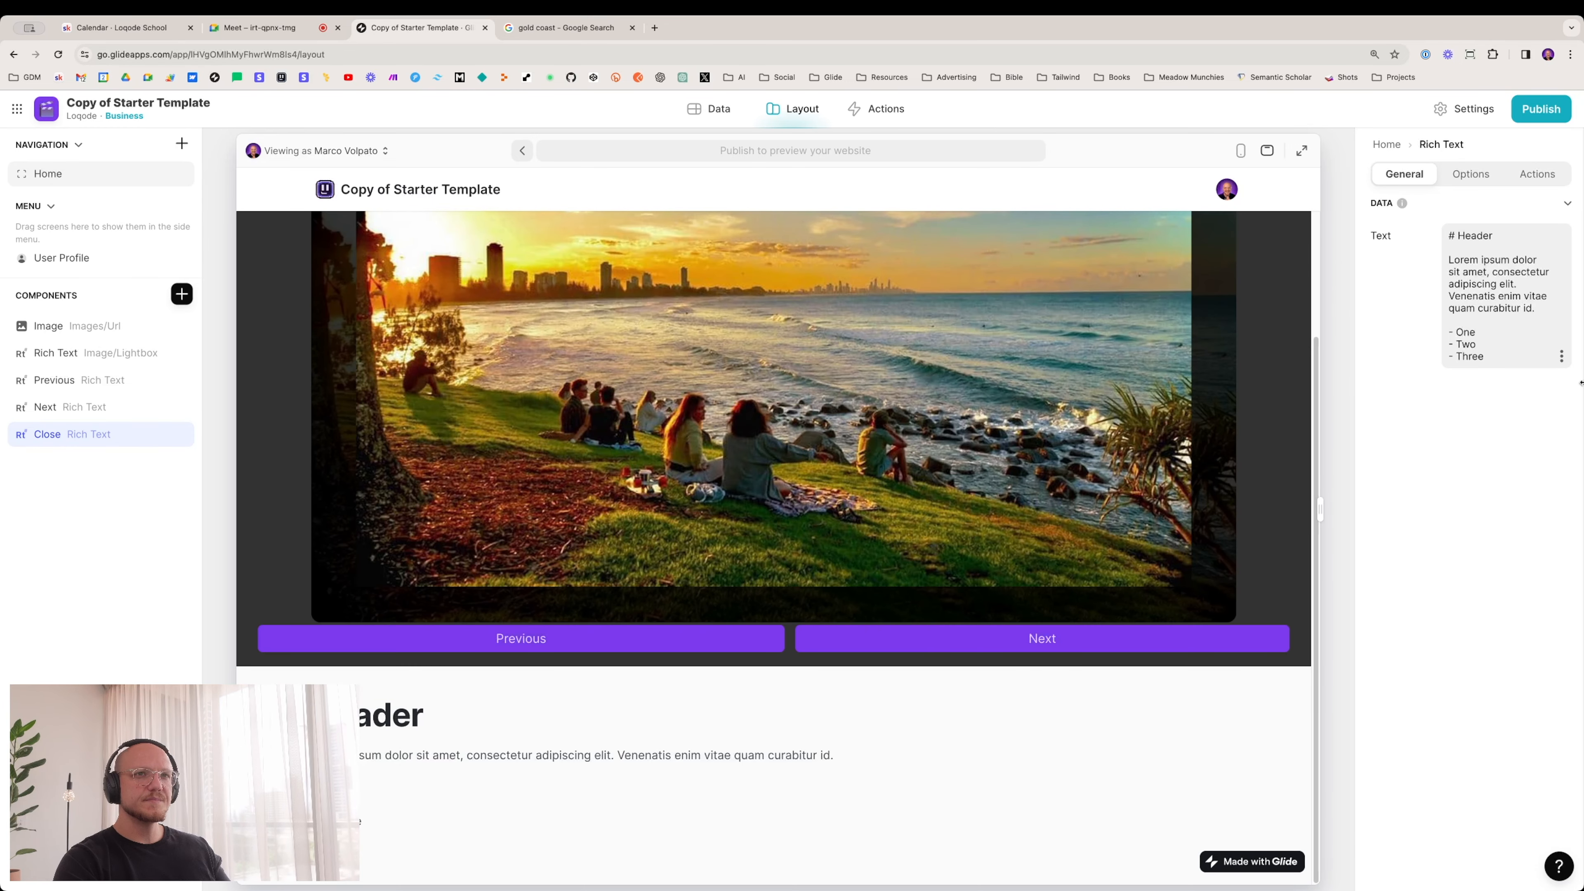
pyautogui.click(1561, 355)
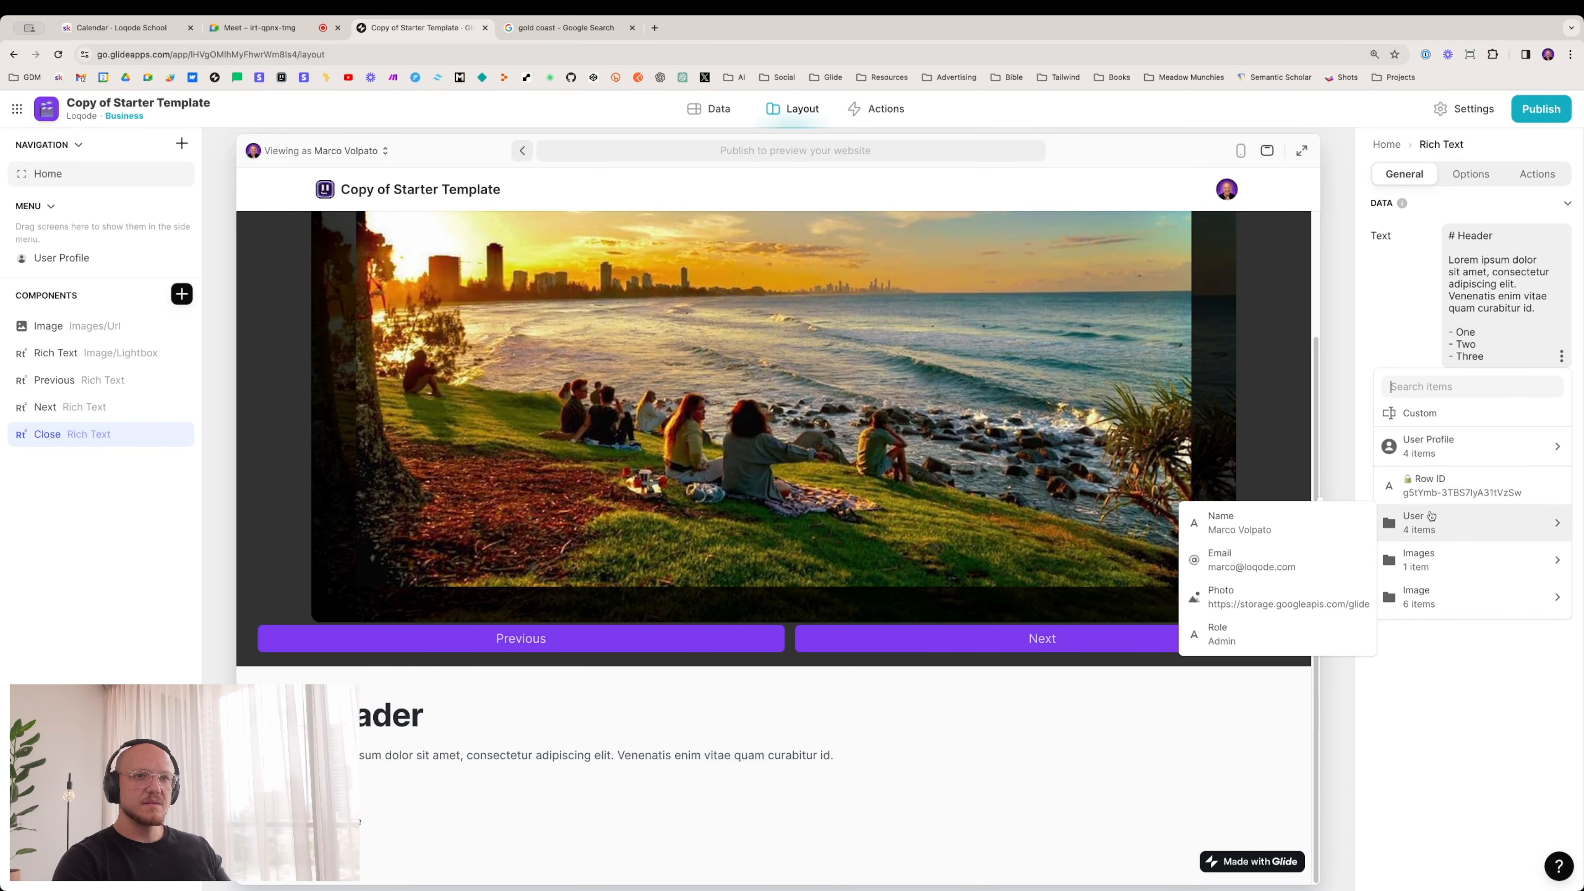
pyautogui.moveTo(1439, 563)
pyautogui.click(1250, 746)
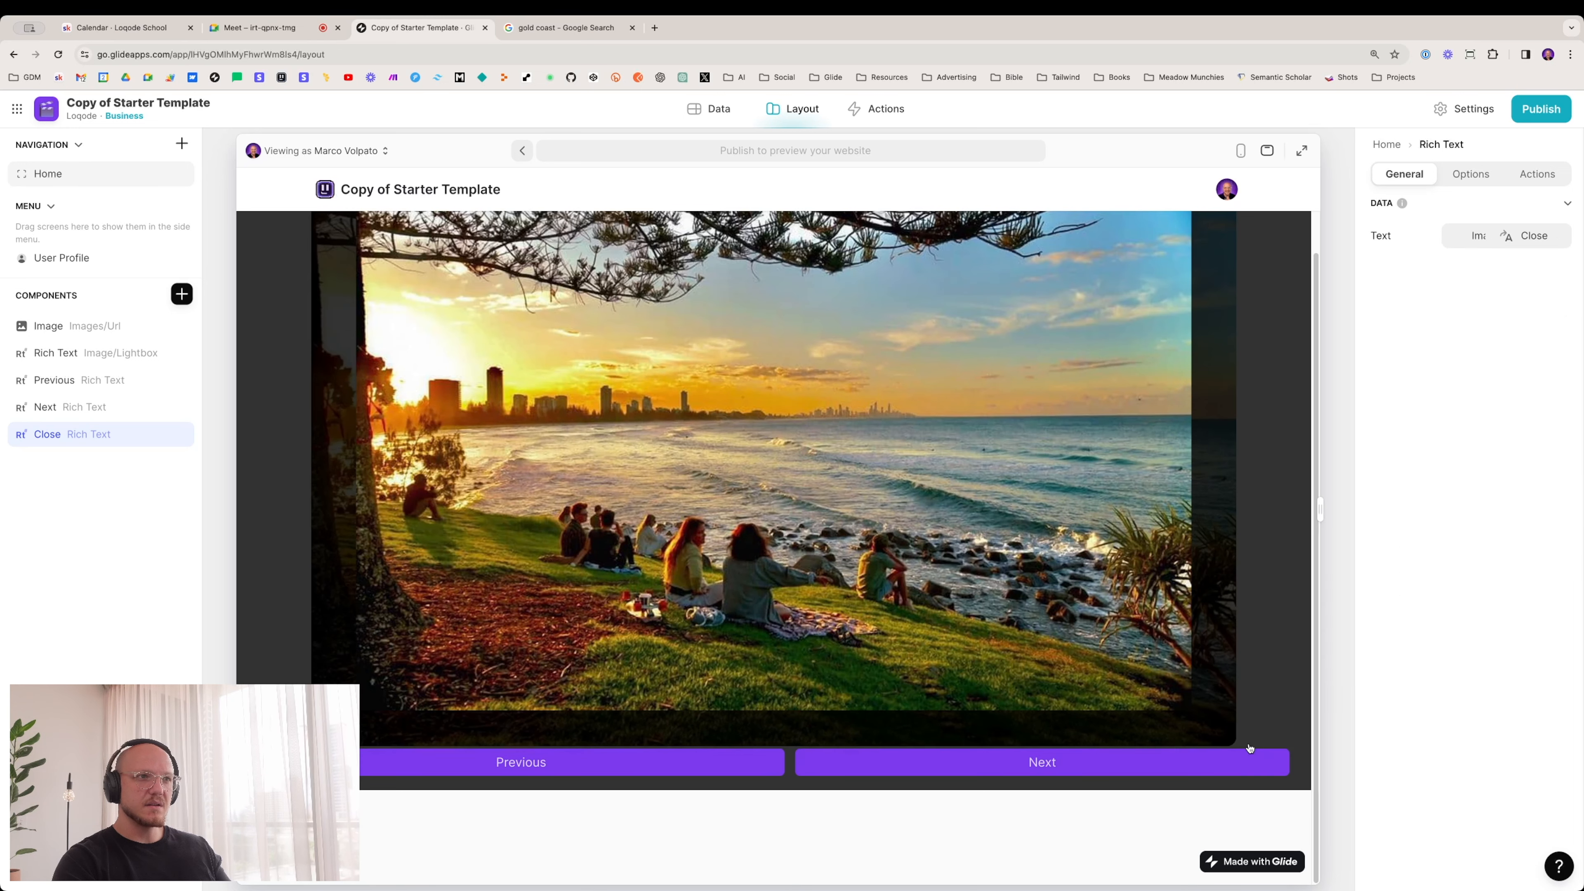
# Step: Inspect the Close text element of the preview in the browser's developer tools
pyautogui.scroll(-2, 806, 569)
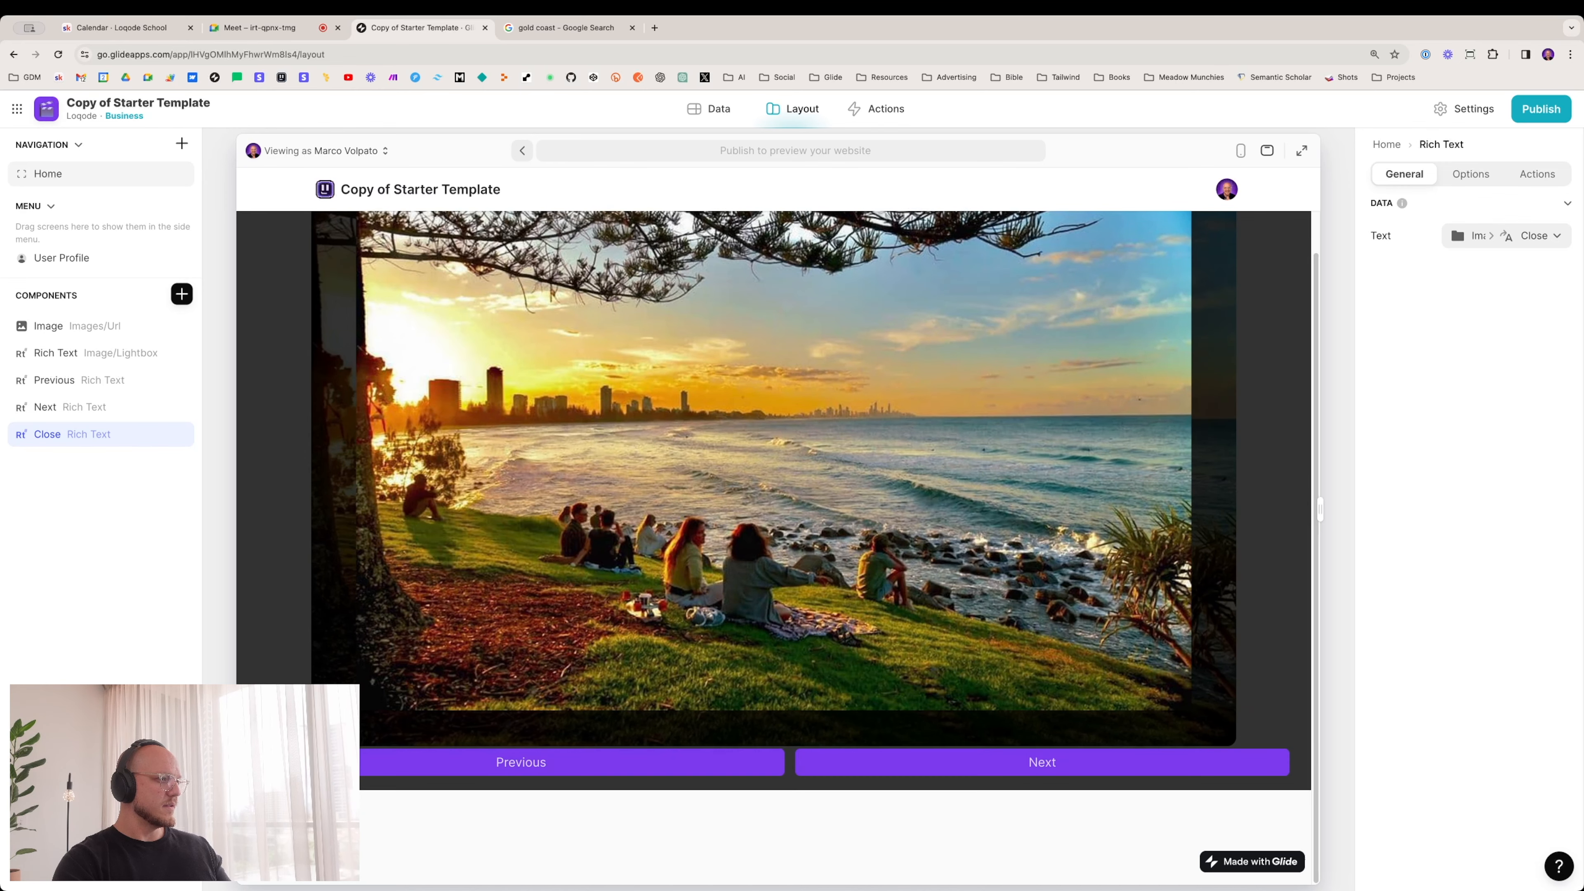
pyautogui.rightClick(323, 674)
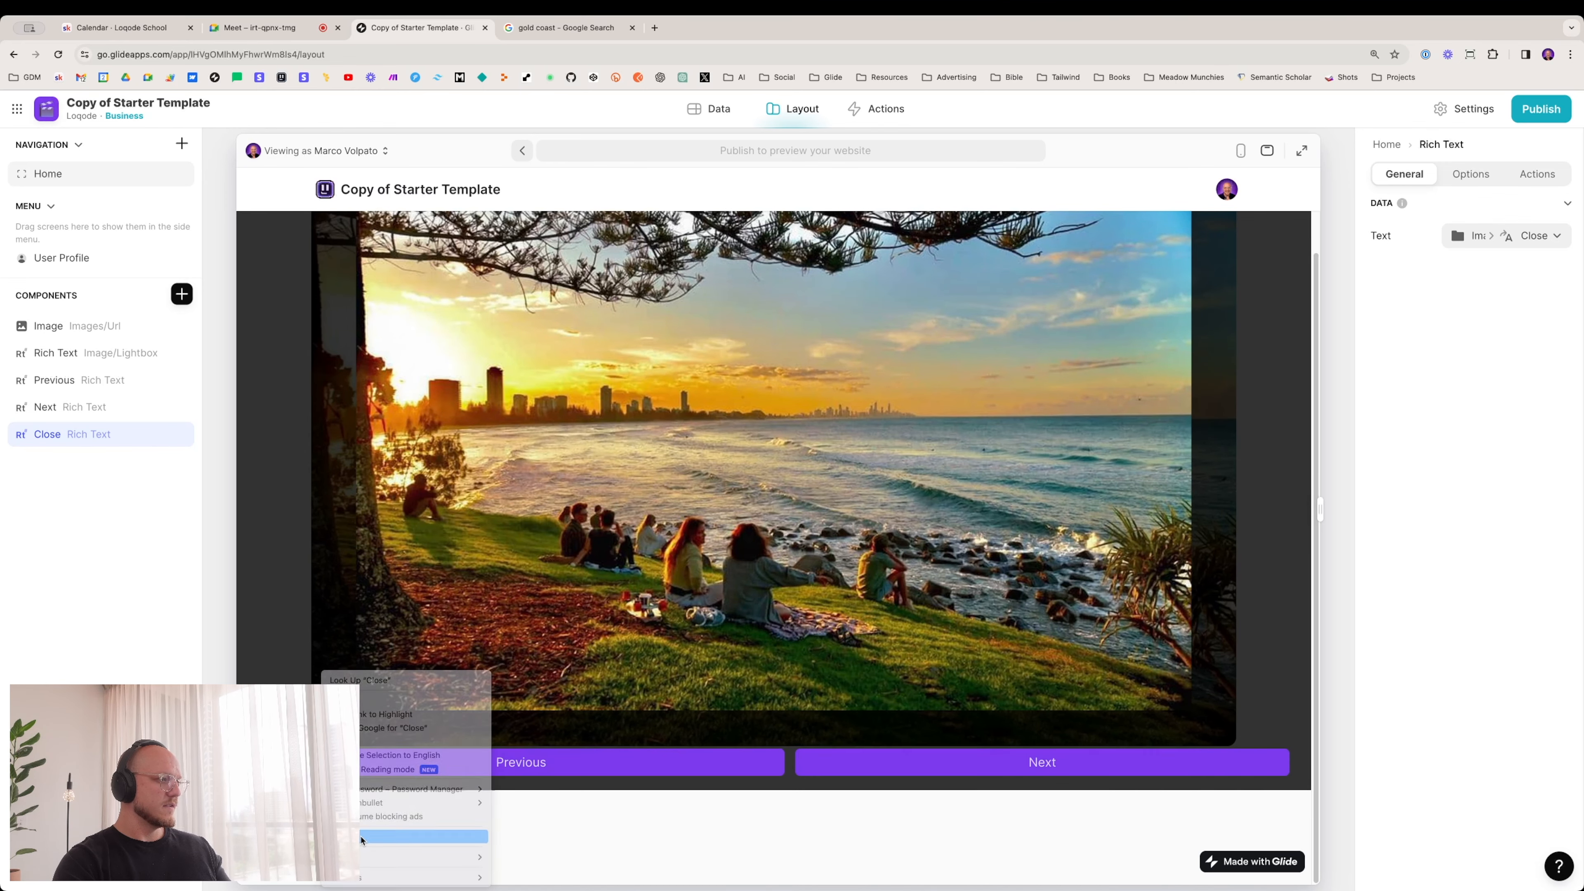
pyautogui.click(396, 833)
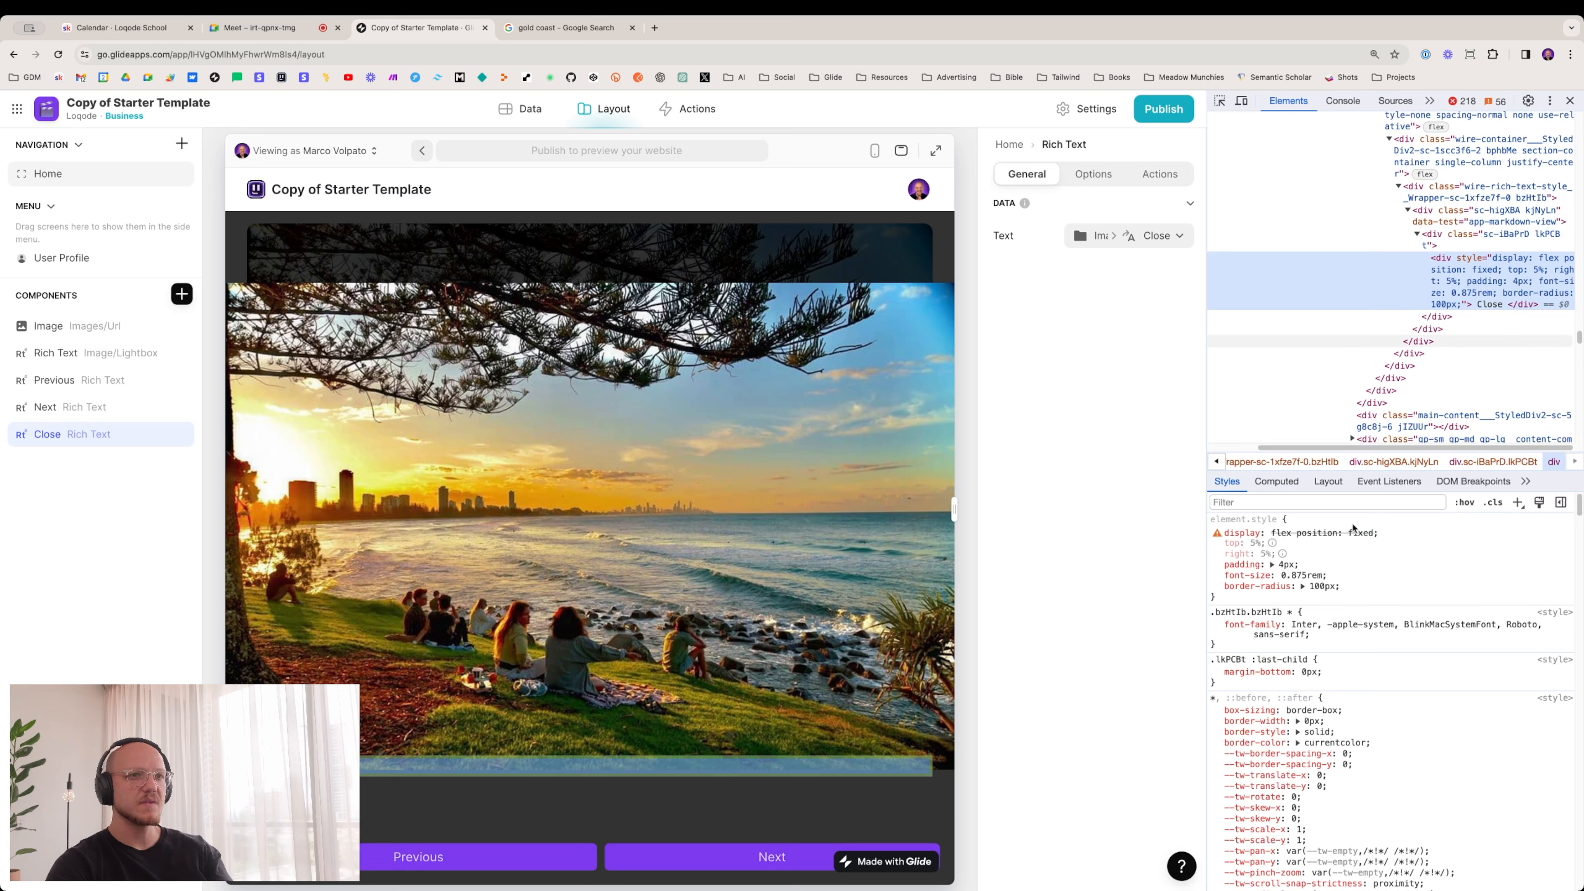
# Step: Correct the malformed display declaration in the Close element's inline style so its value is flex
pyautogui.click(1302, 533)
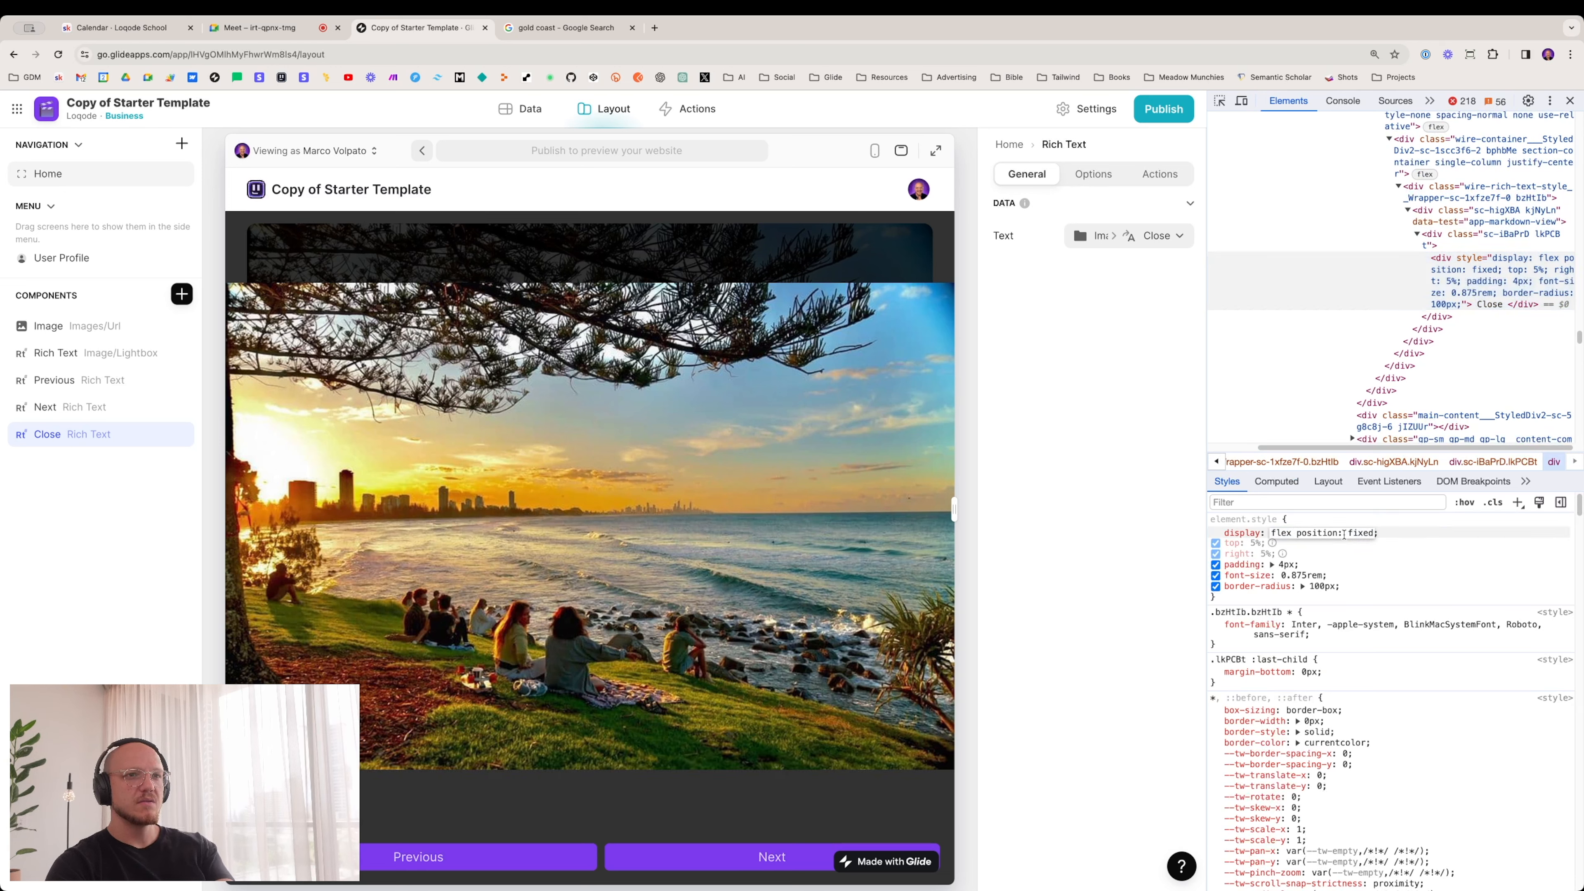
pyautogui.moveTo(1344, 535); pyautogui.dragTo(1271, 535)
pyautogui.press('BackSpace')
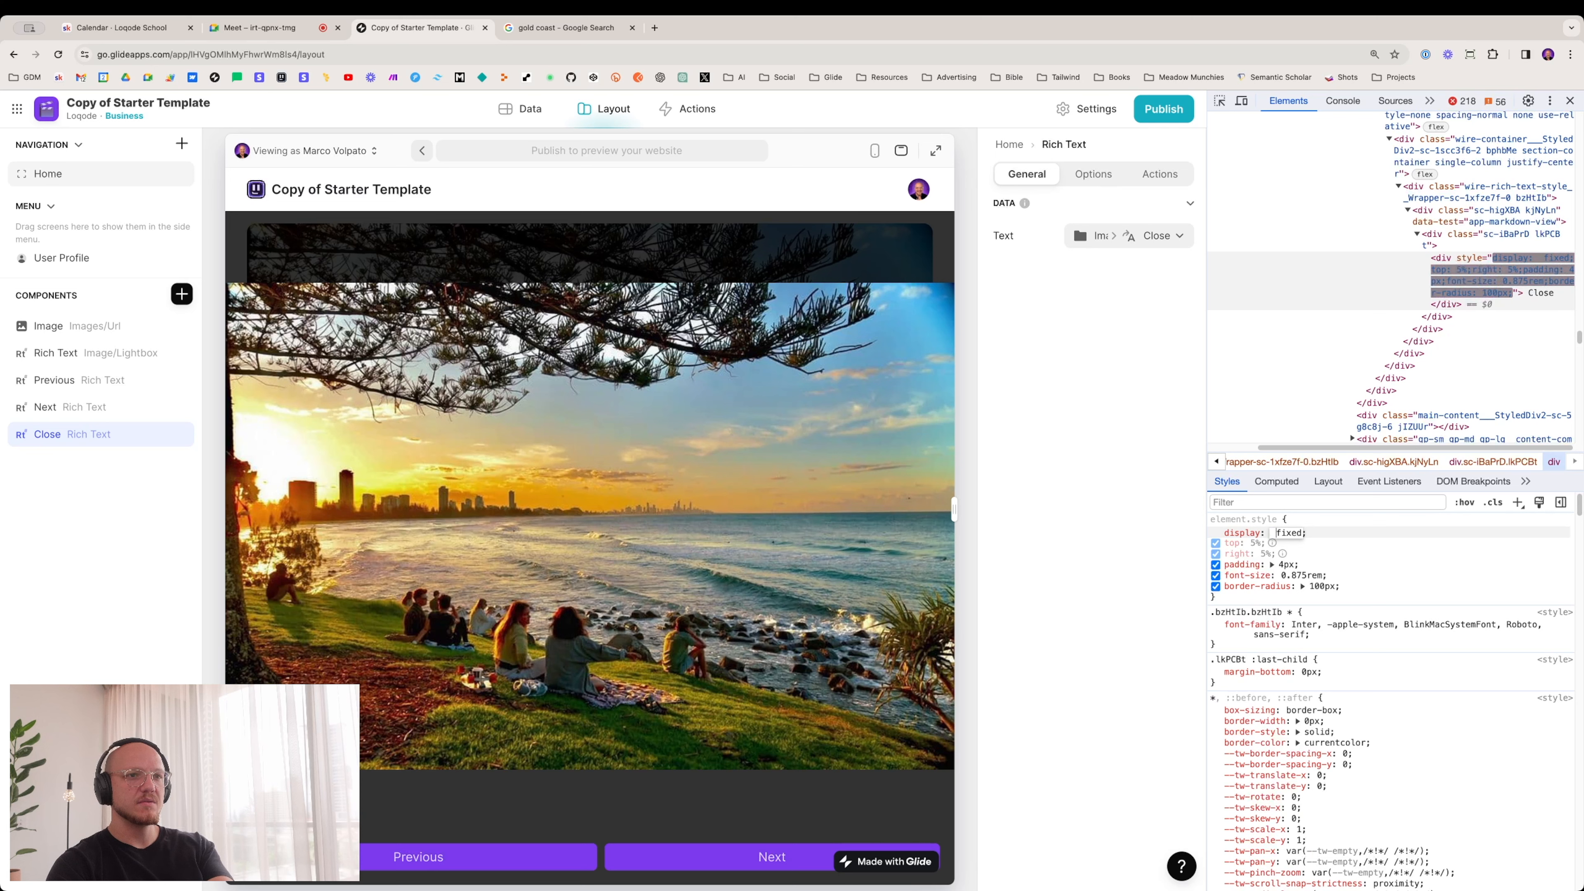
pyautogui.press('Return')
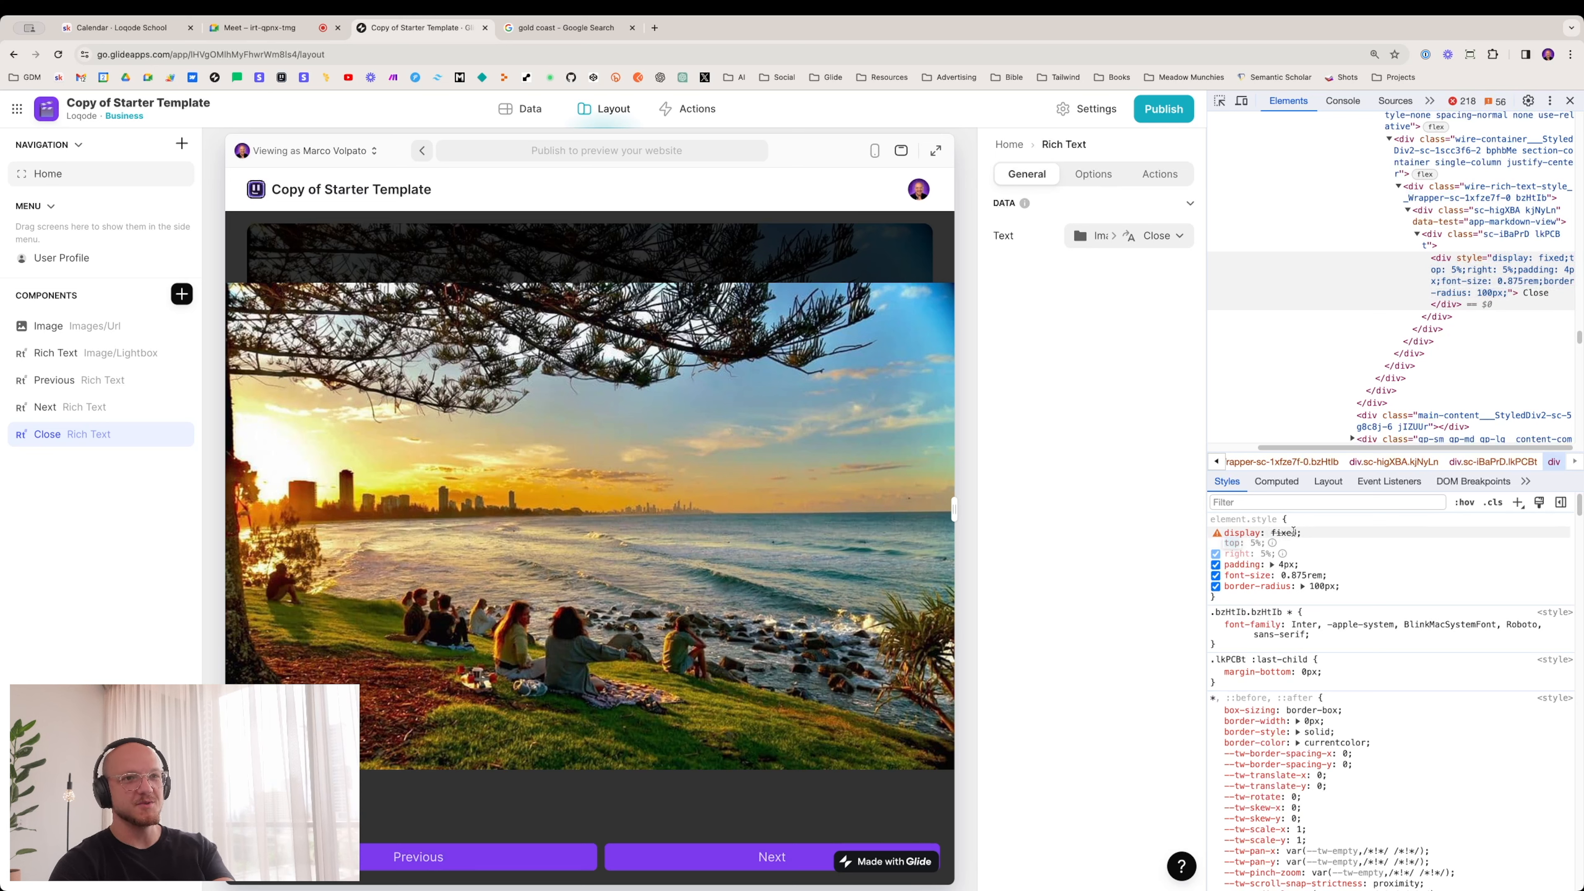
pyautogui.click(1276, 533)
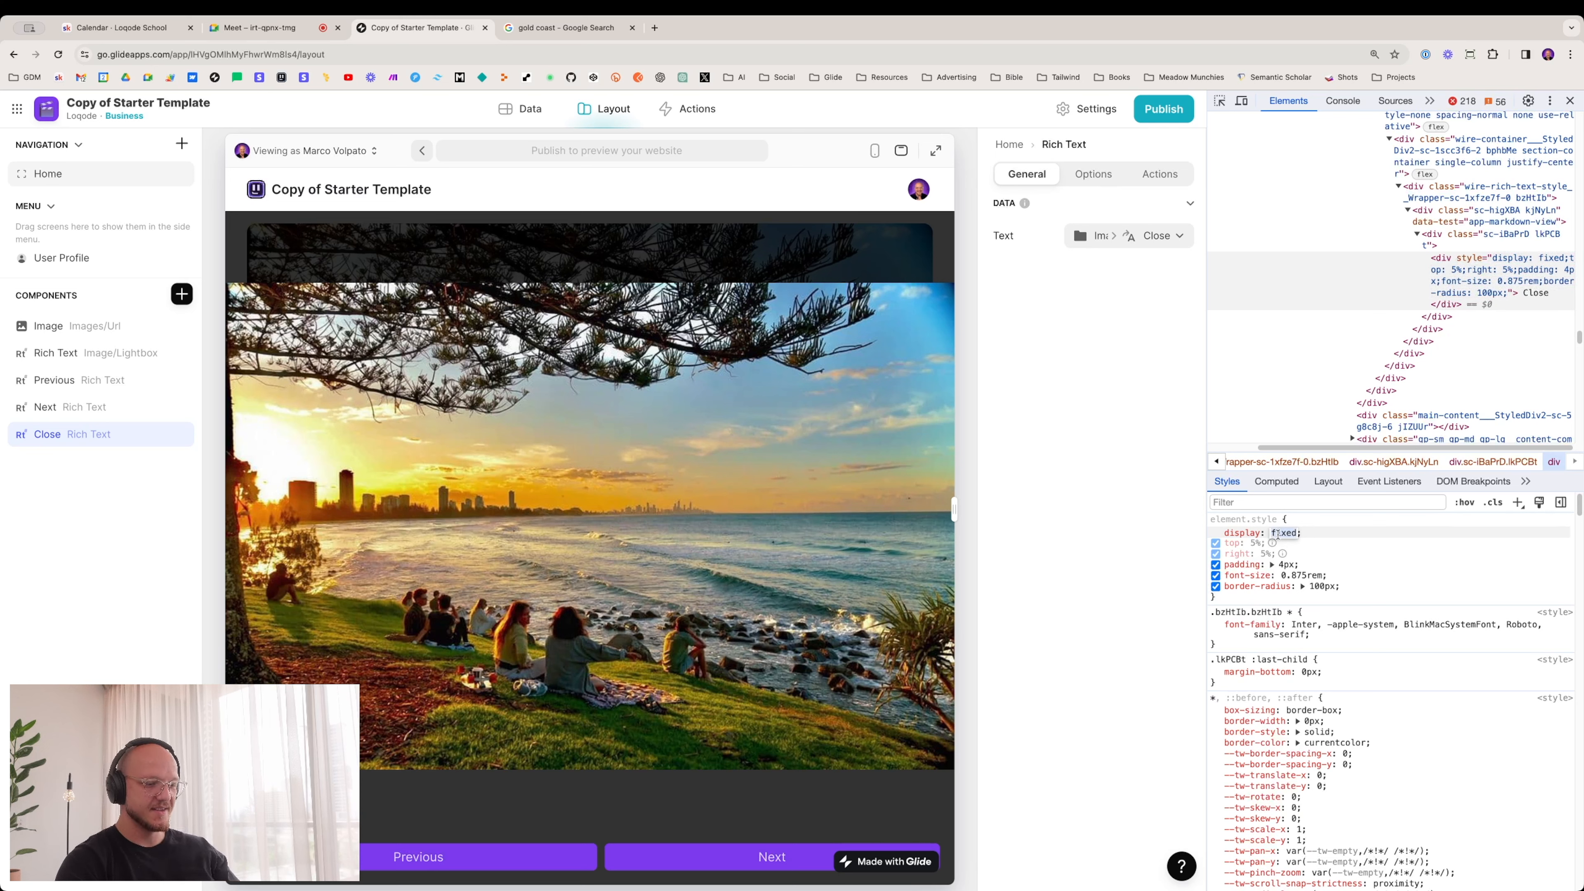
pyautogui.write('flex')
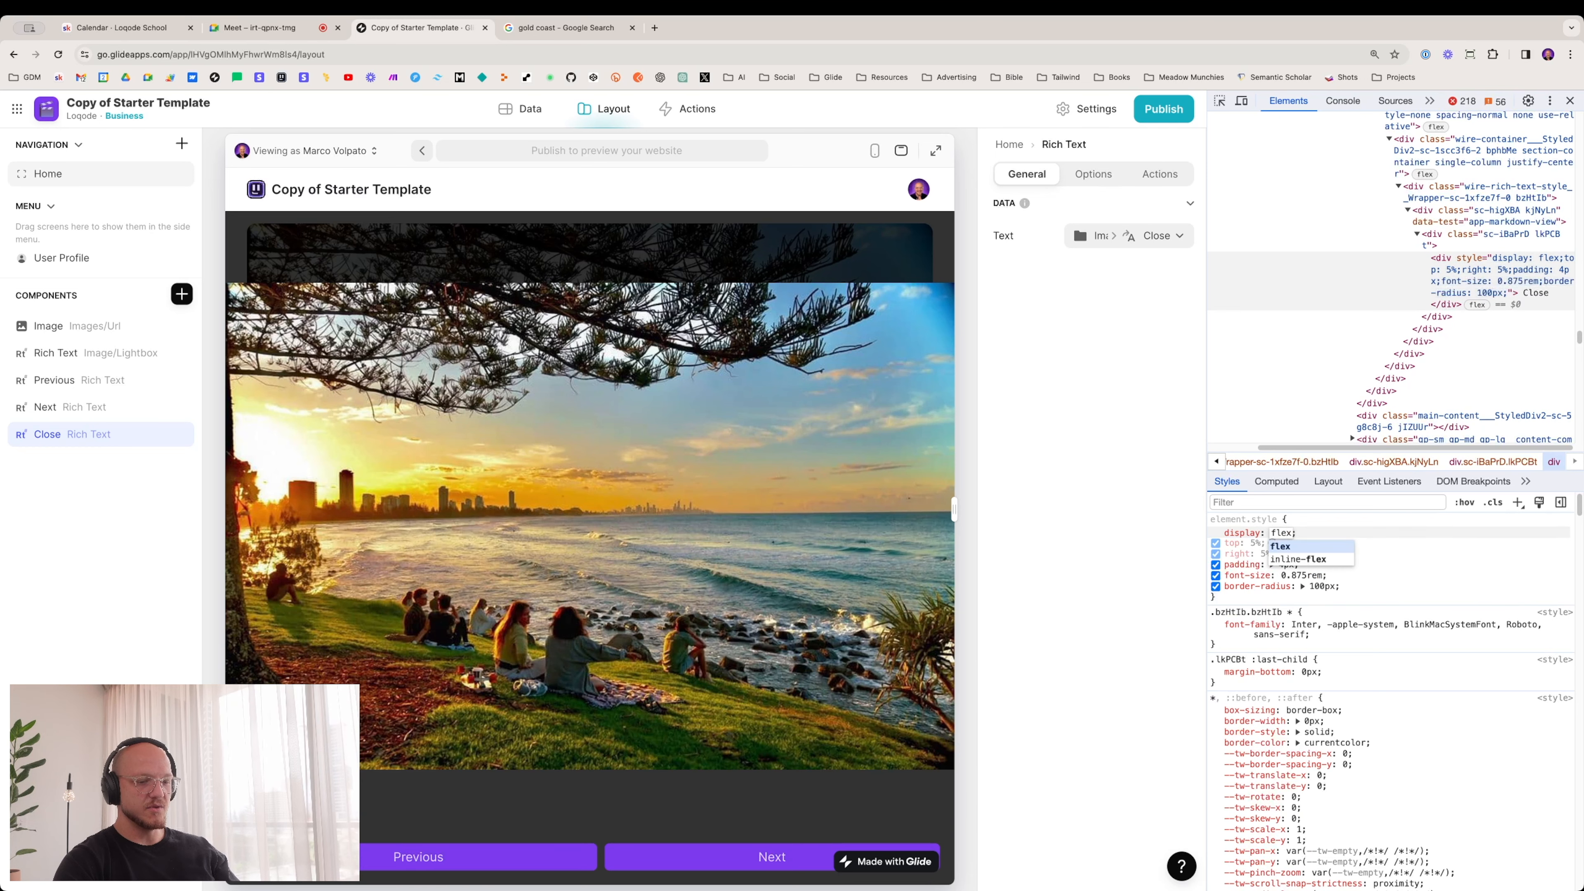
pyautogui.press('Return')
# Step: Add a position: fixed declaration to the Close element's inline style in the developer tools
pyautogui.click(1266, 601)
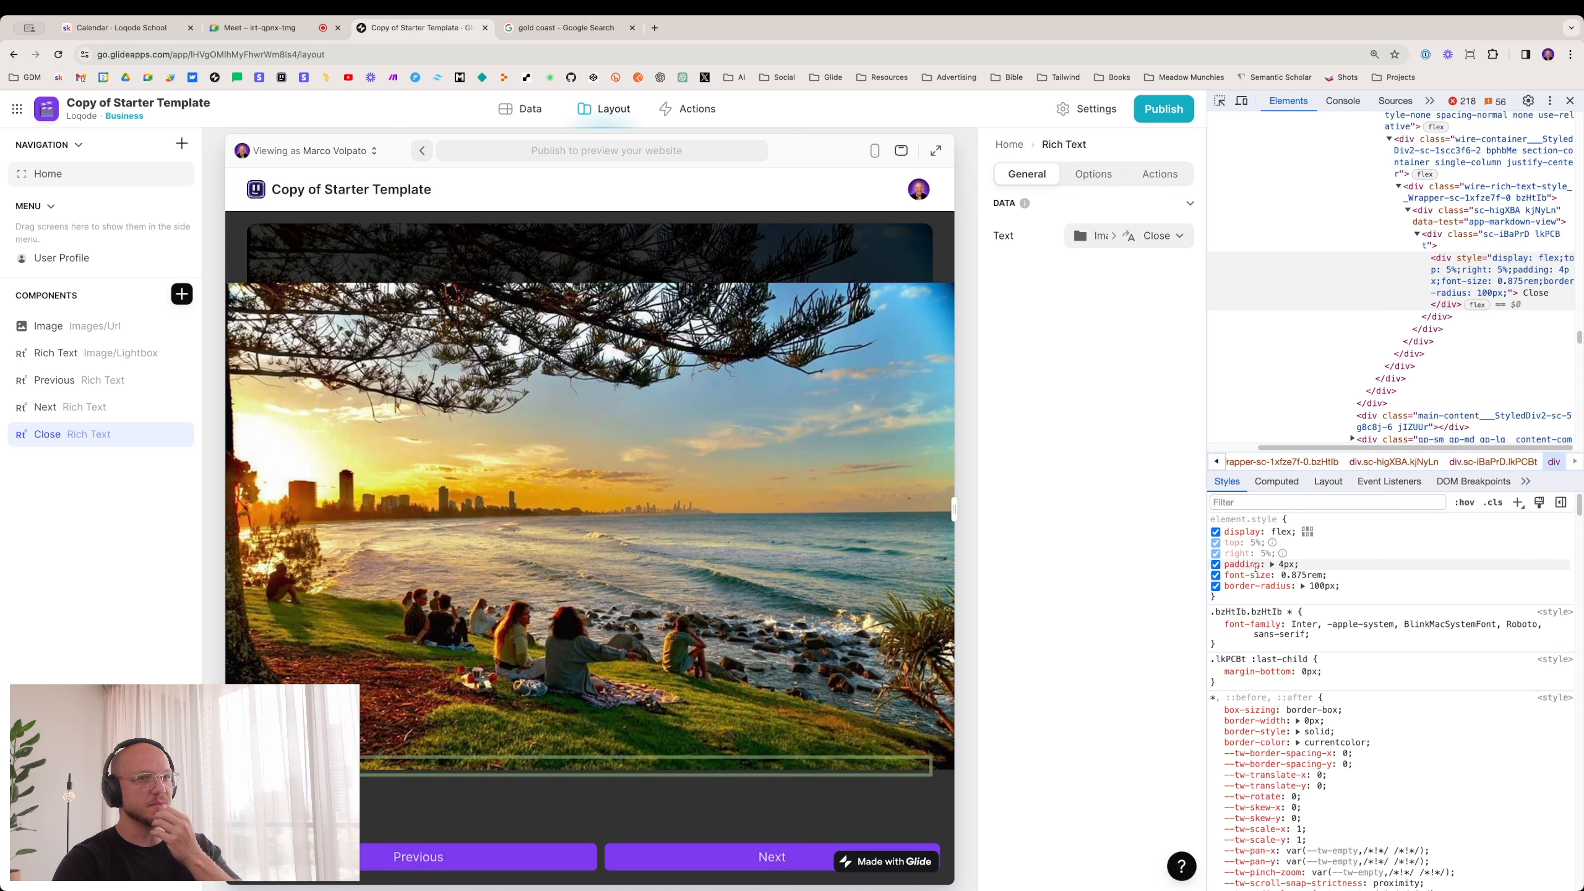
pyautogui.click(1248, 596)
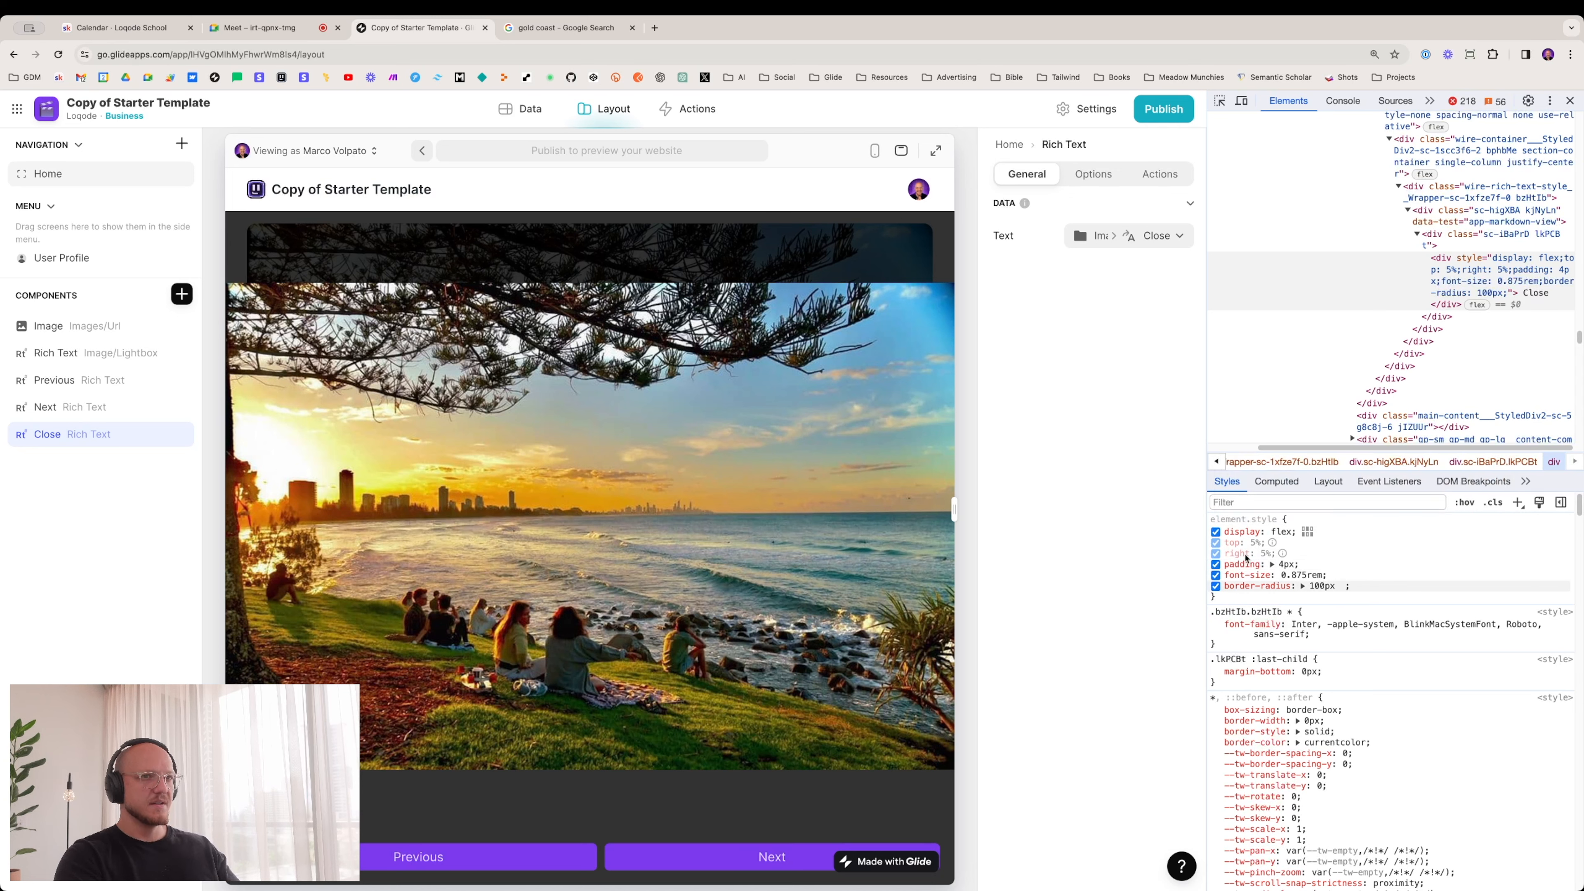
pyautogui.write('position: ')
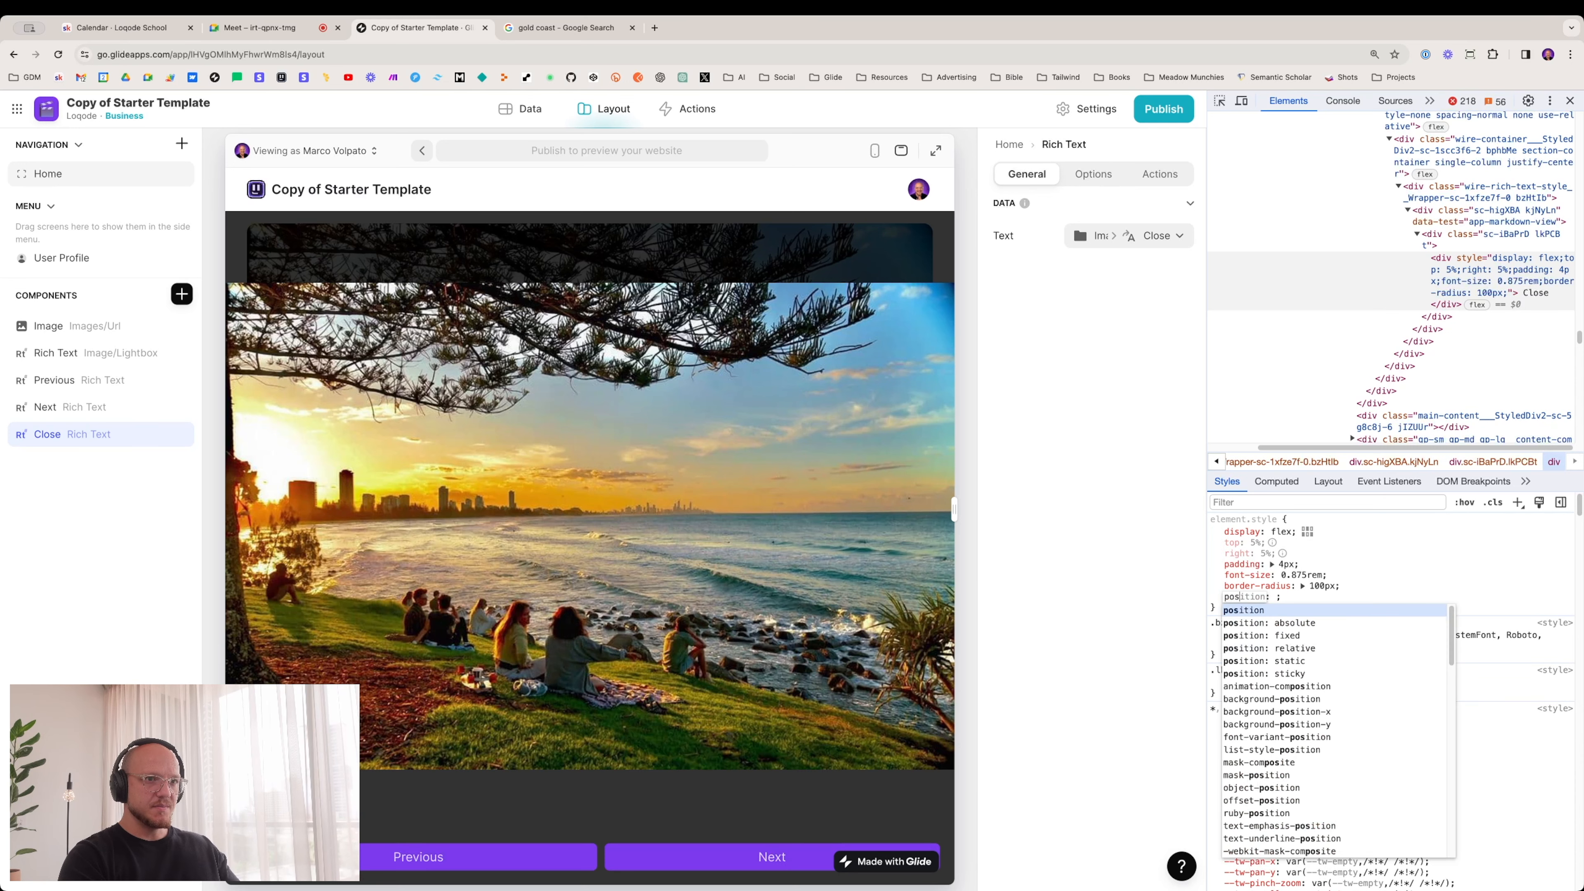
pyautogui.write('fixed')
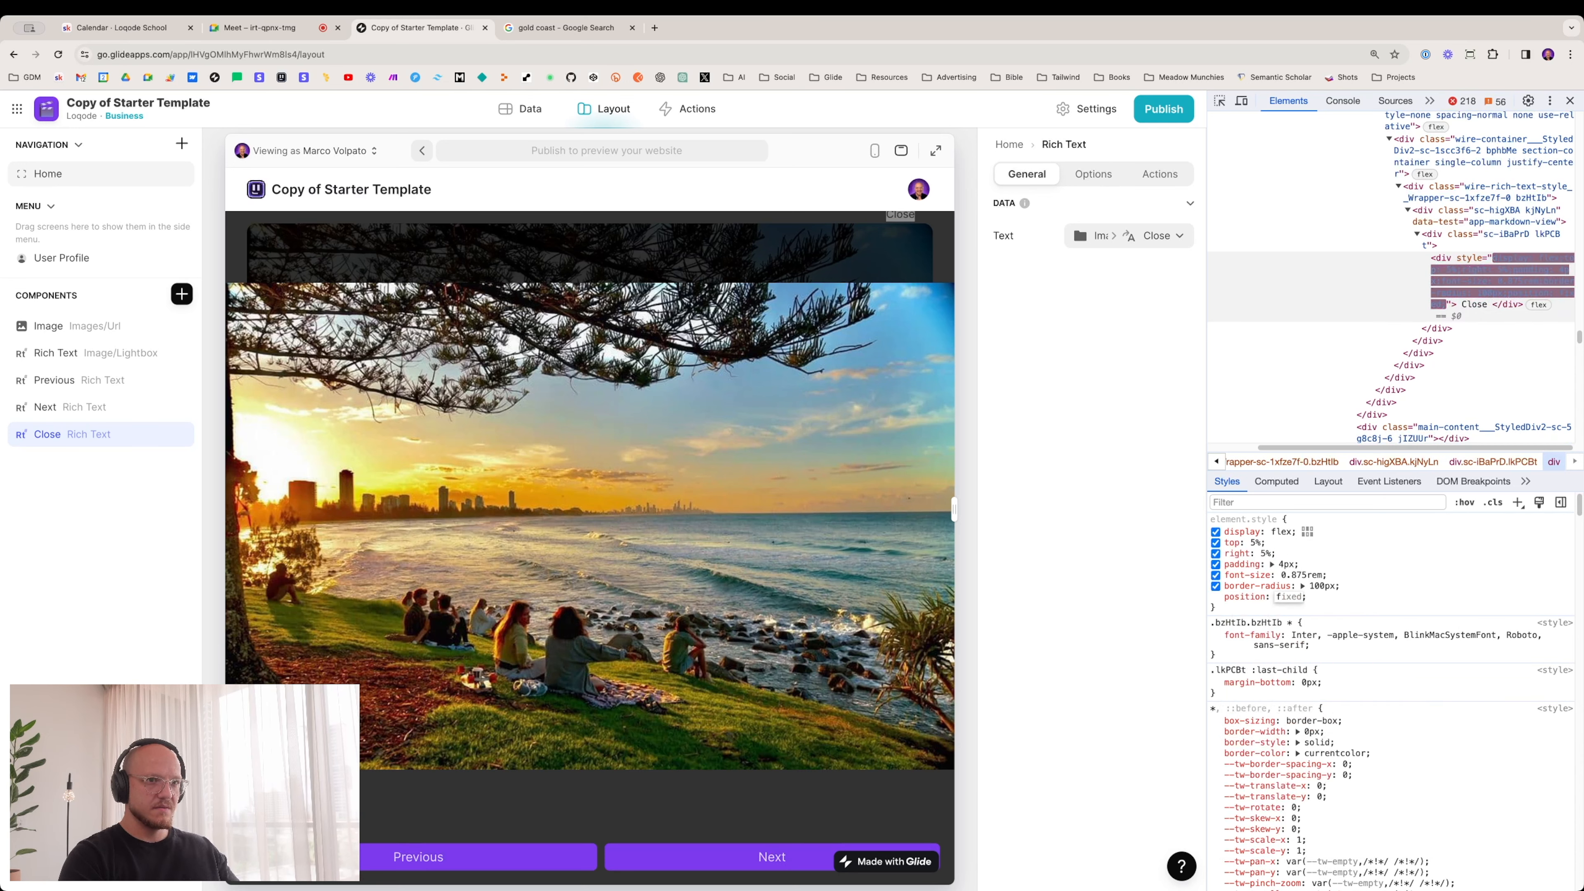
pyautogui.press('Return')
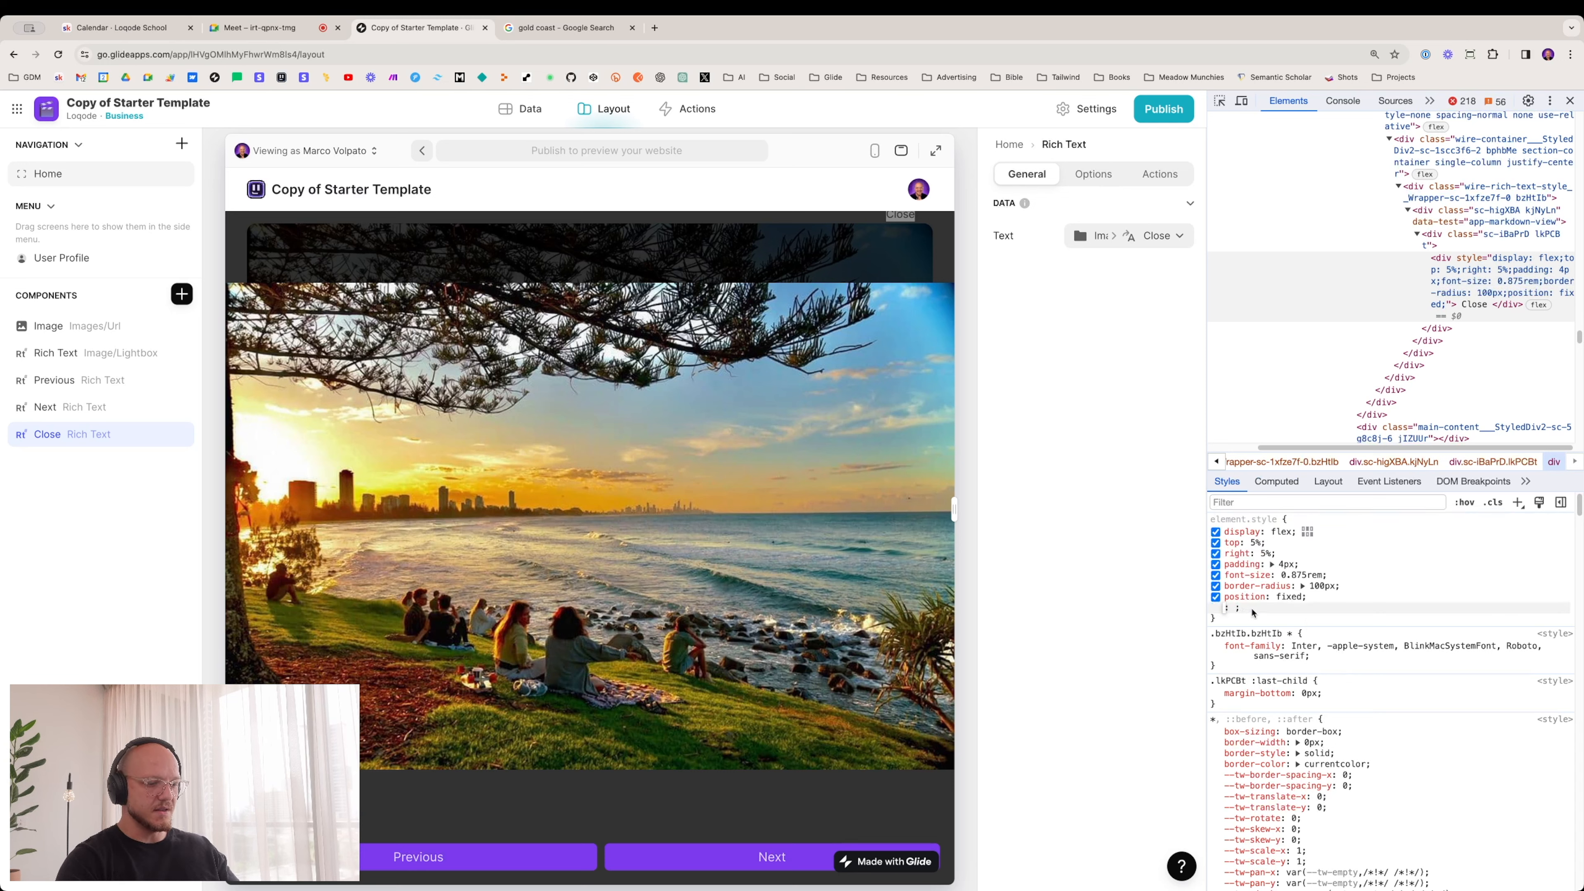
# Step: Add a background declaration with the value #fff to the Close element's inline style
pyautogui.write('bac')
pyautogui.press('Tab')
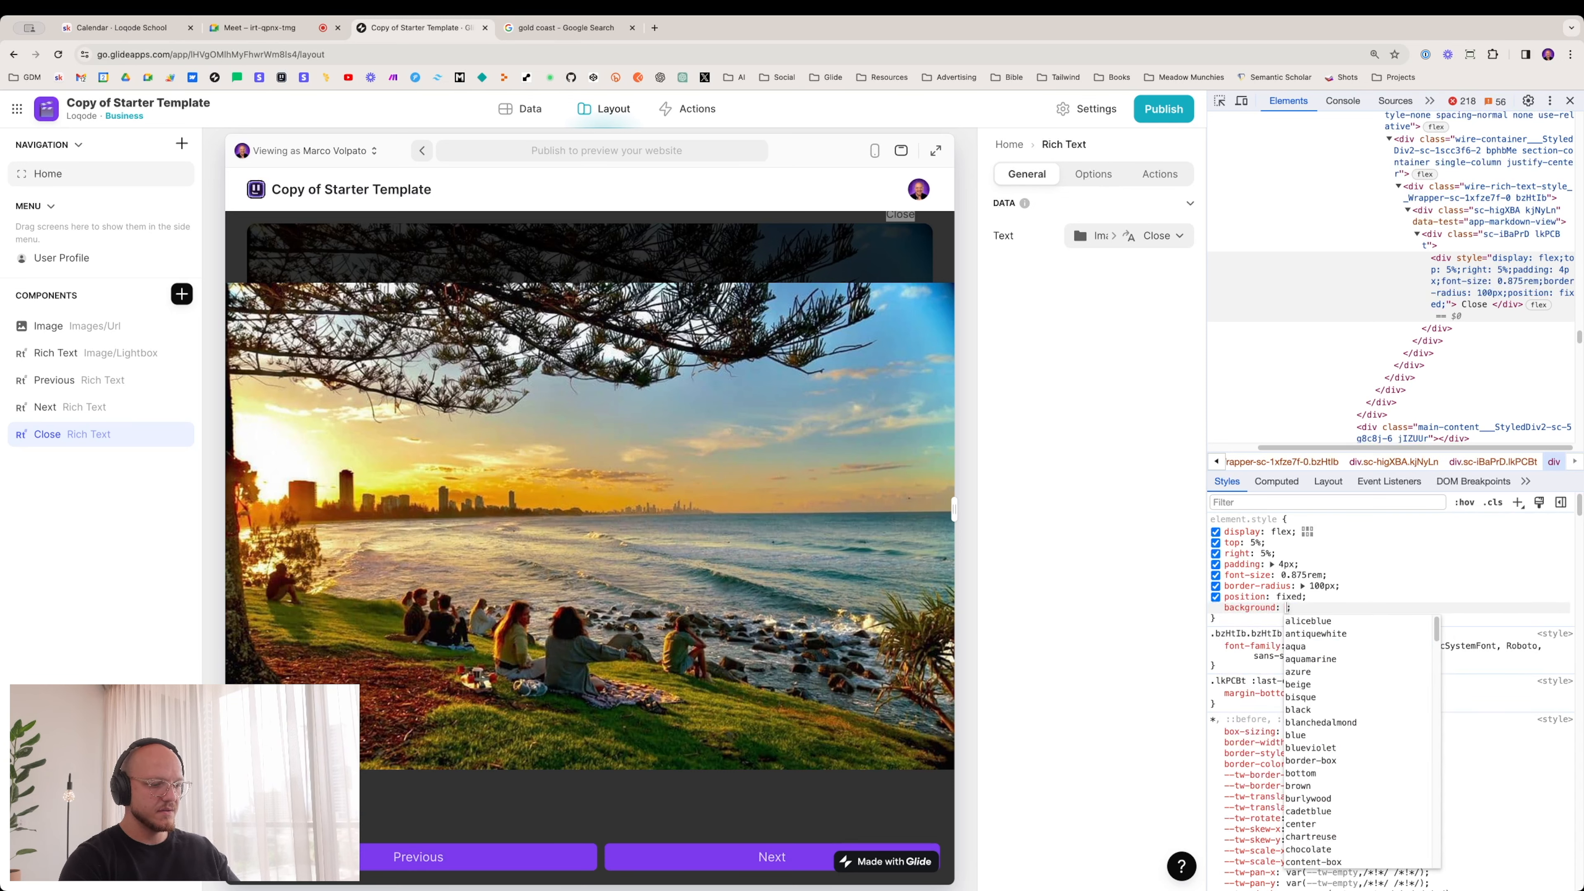
pyautogui.write('#fff')
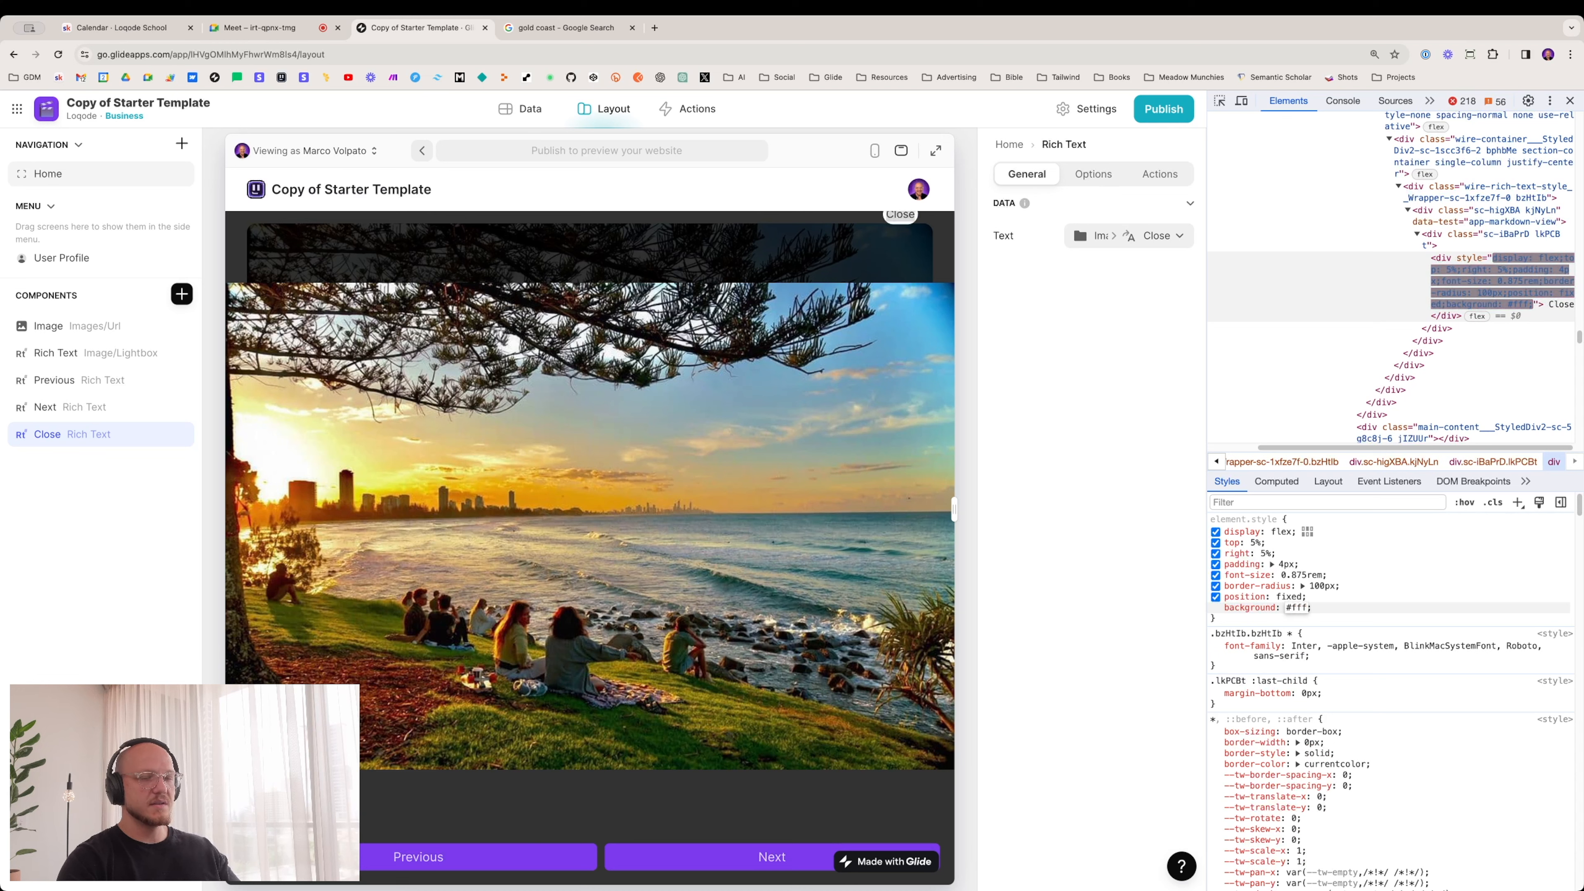
pyautogui.press('Return')
pyautogui.click(1328, 628)
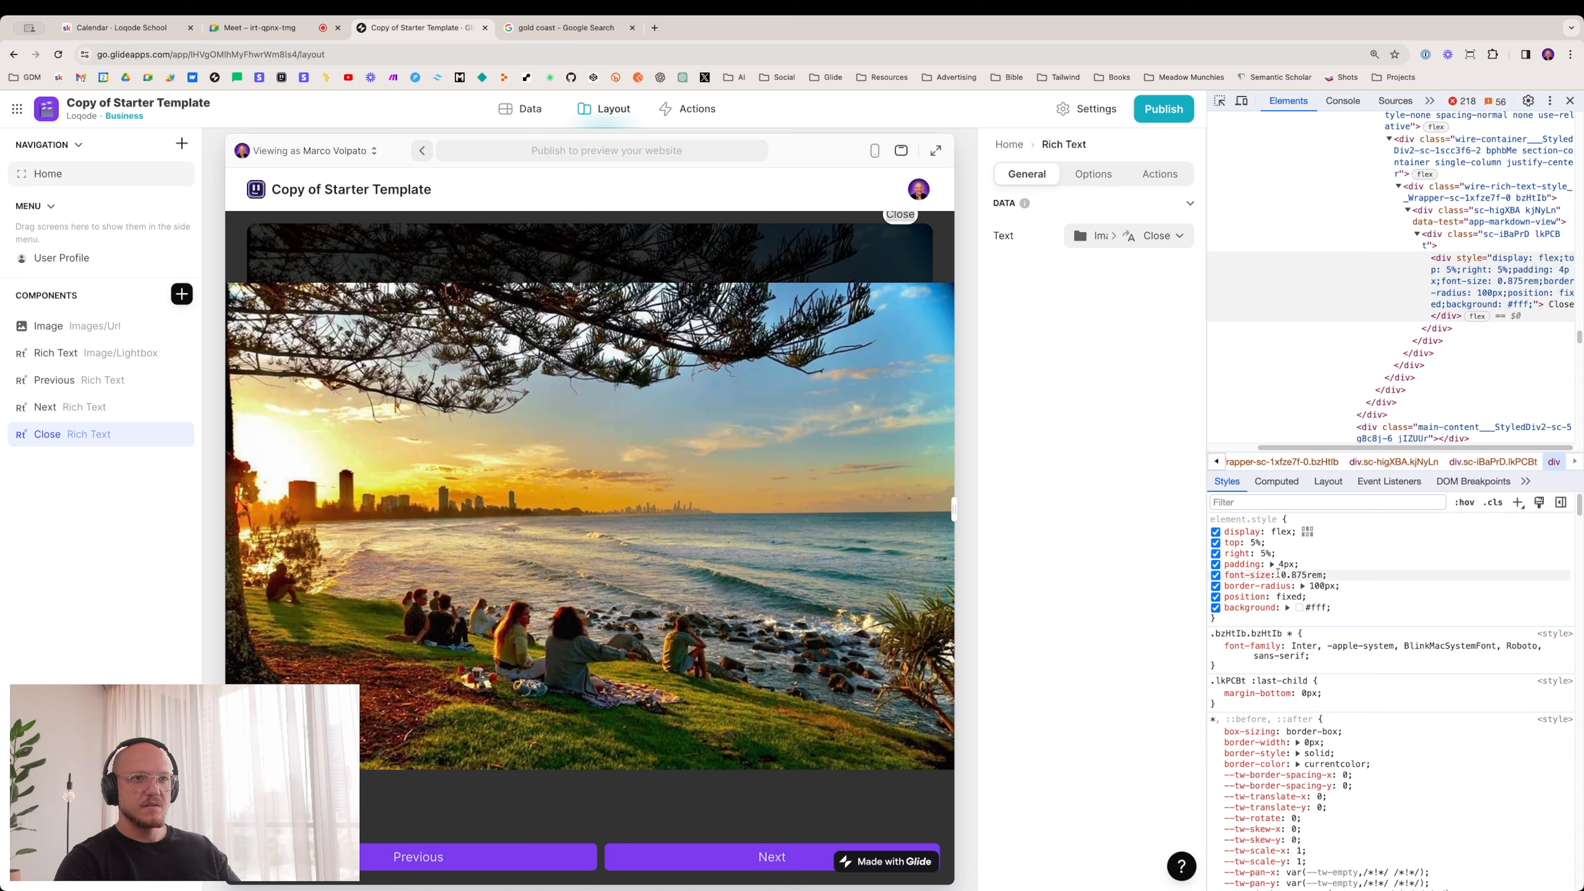
# Step: Increase the Close element's padding to 8px
pyautogui.click(1286, 564)
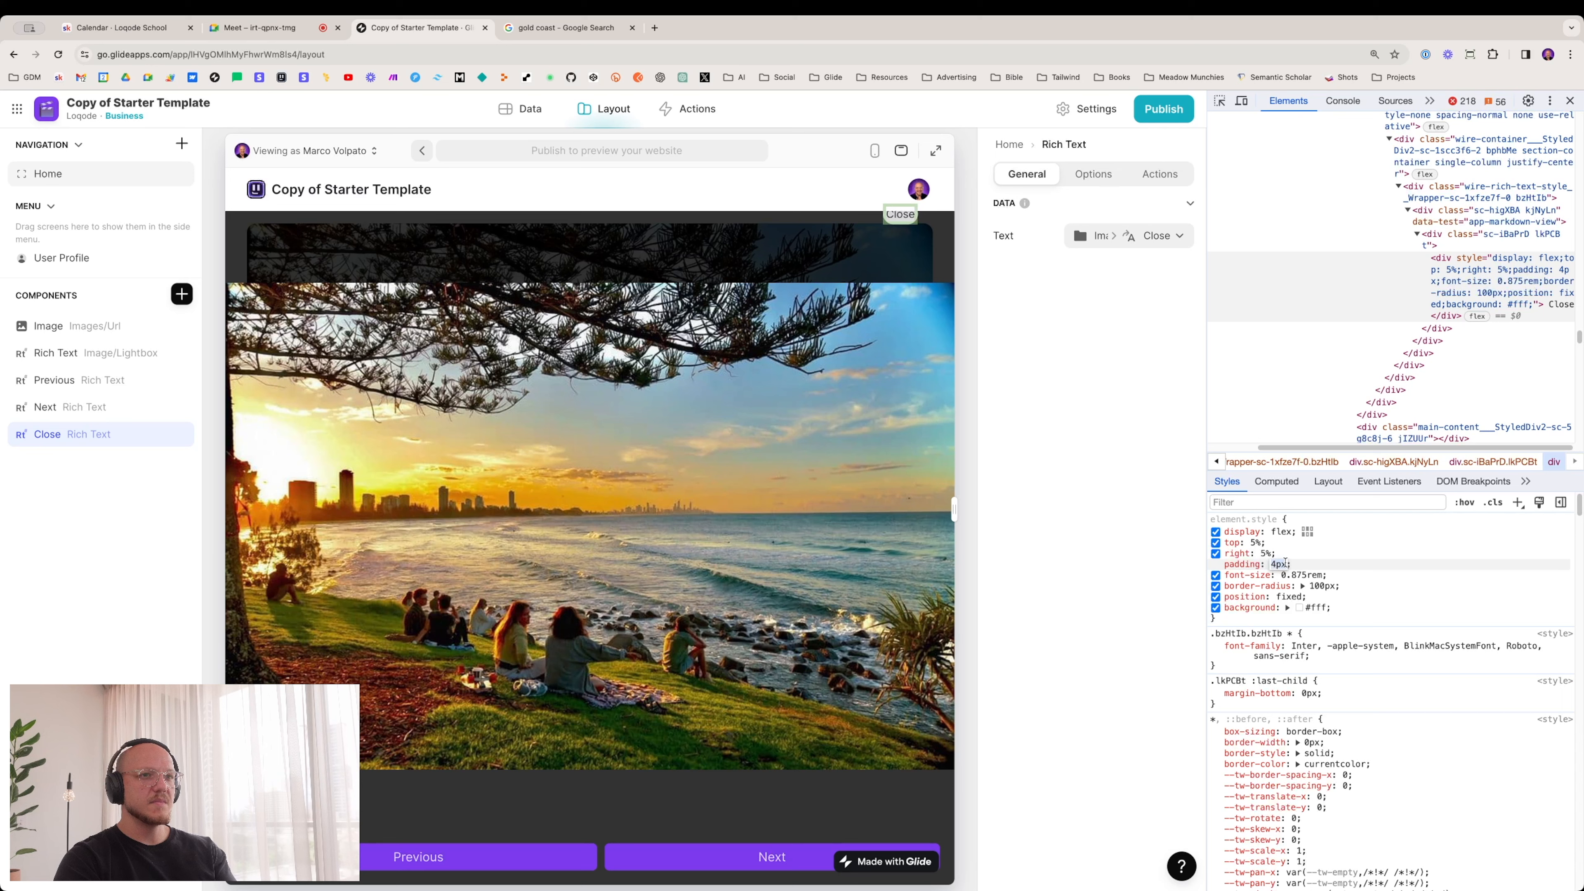
pyautogui.press('Up')
pyautogui.press('Up')
pyautogui.press('Up')
pyautogui.press('Up')
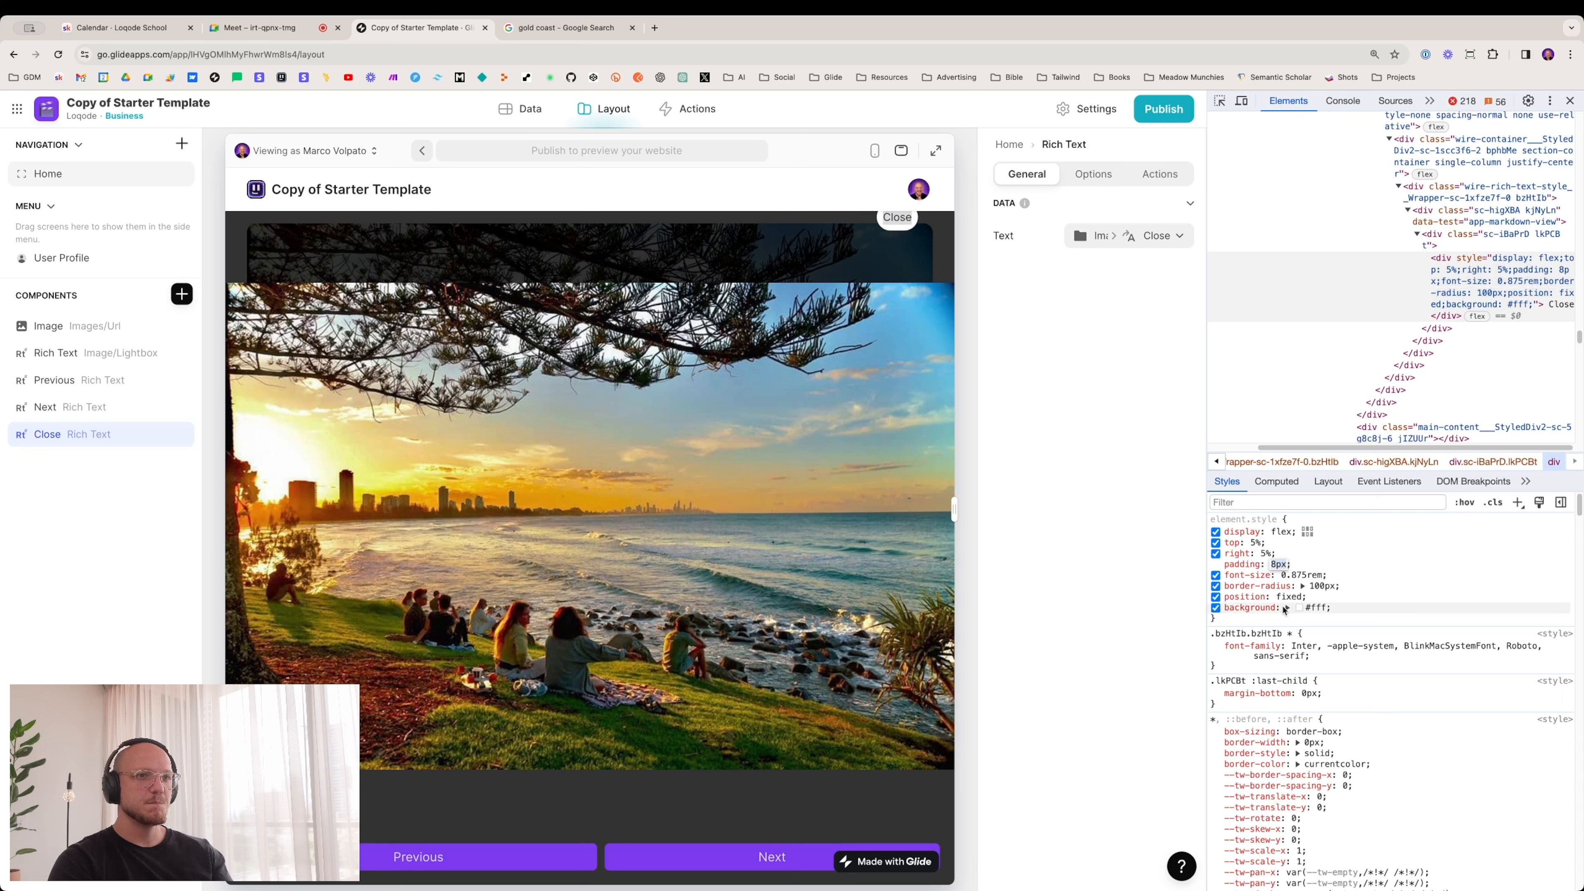
pyautogui.click(1269, 621)
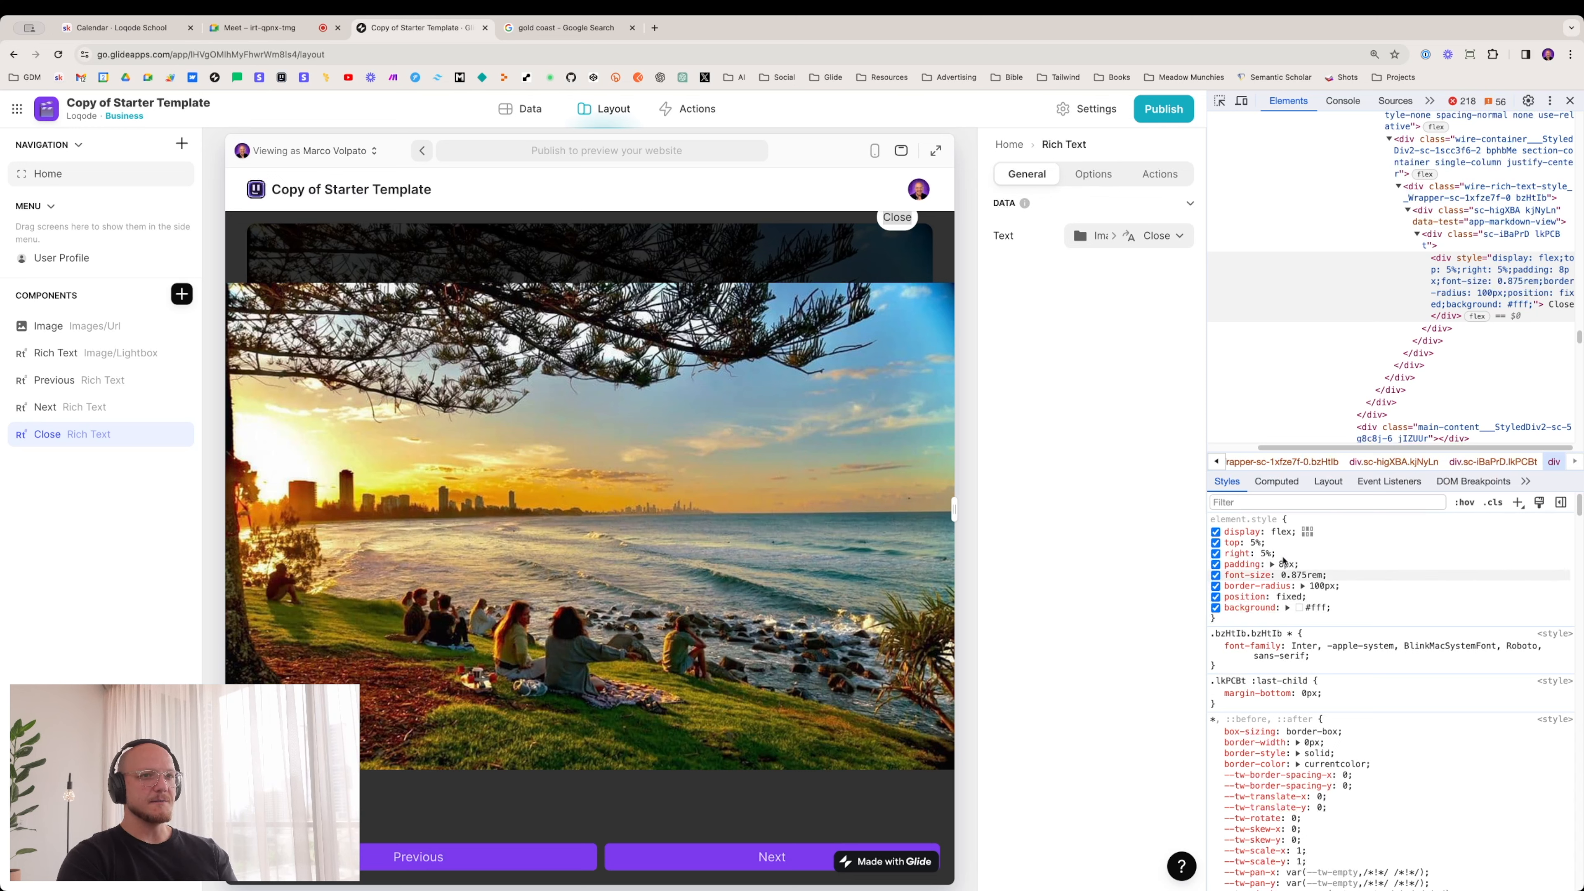
# Step: Reposition the Close element by setting its top offset to 8% and its right offset to 2%
pyautogui.click(1256, 542)
pyautogui.press('Up')
pyautogui.press('Up')
pyautogui.press('Up')
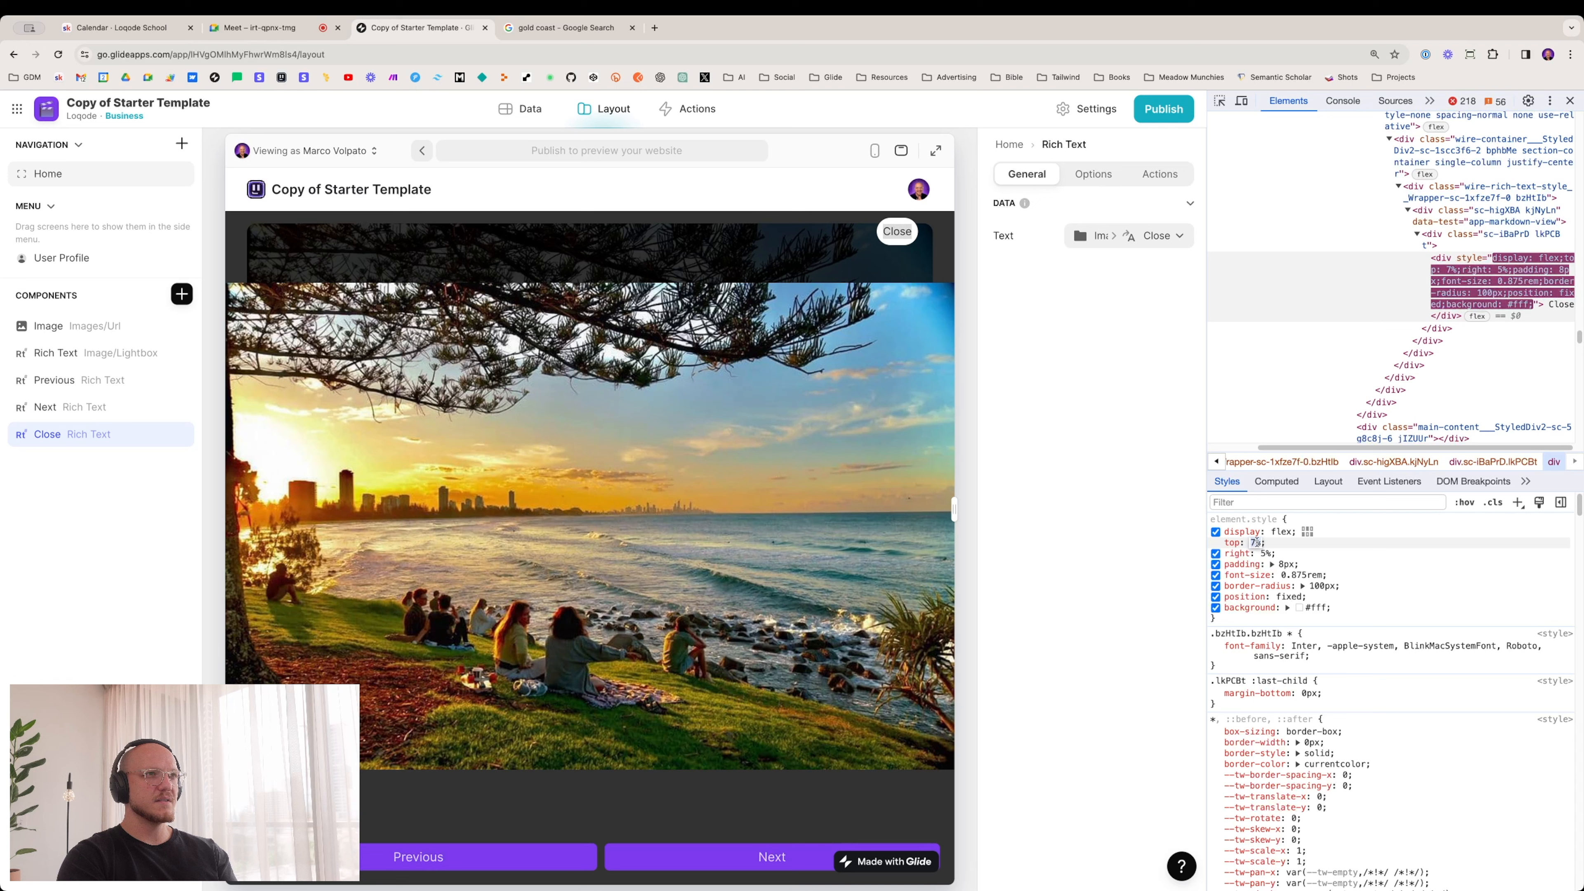
pyautogui.click(1261, 553)
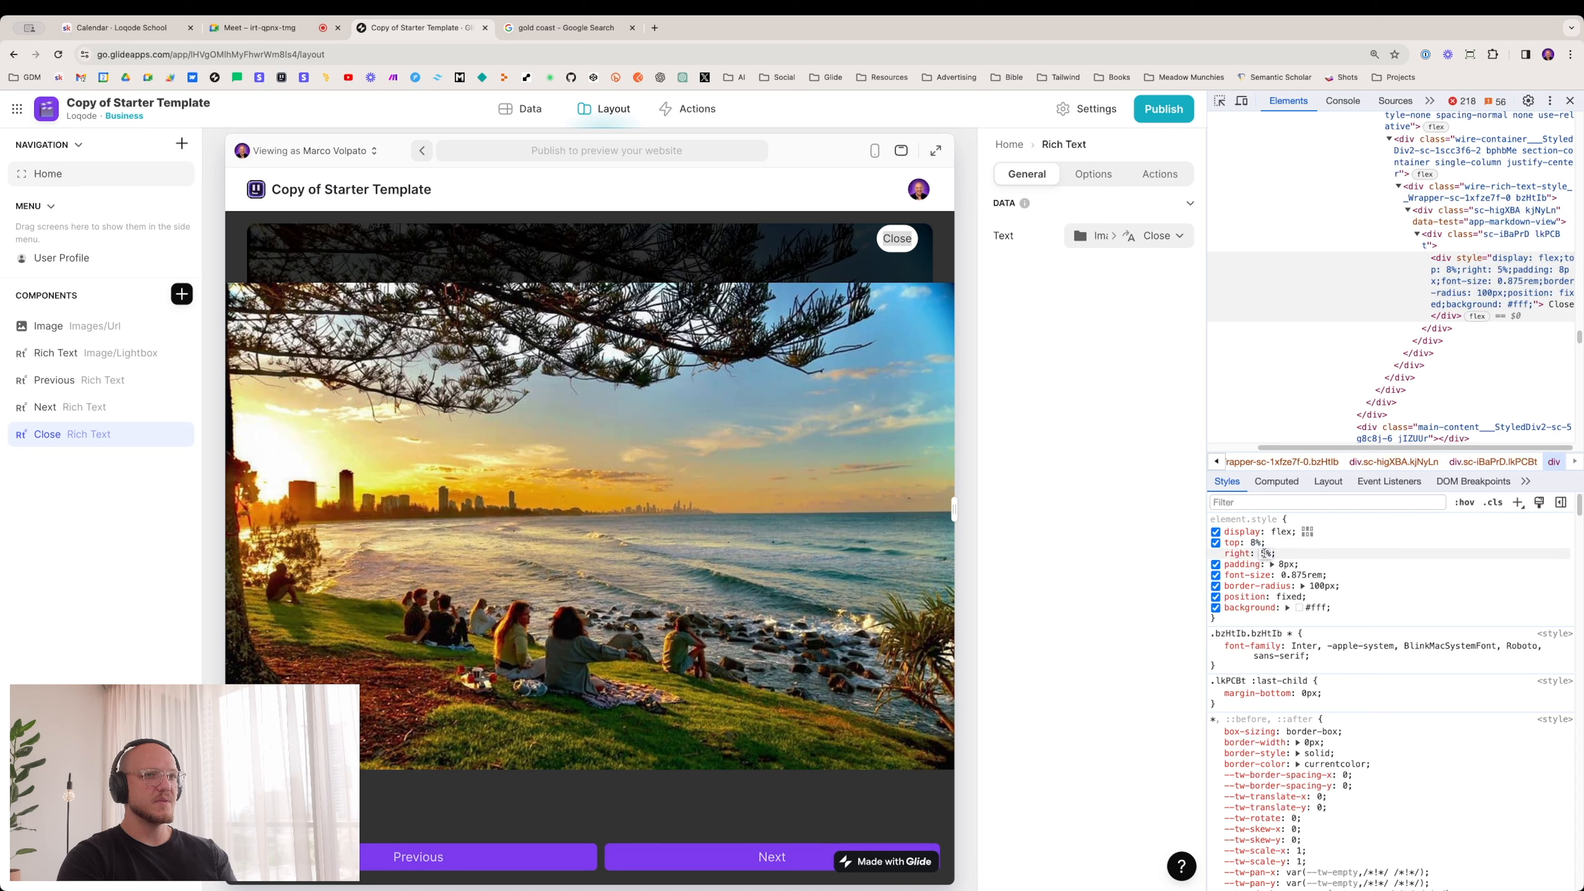
pyautogui.press('Down')
pyautogui.press('Down')
pyautogui.press('Down')
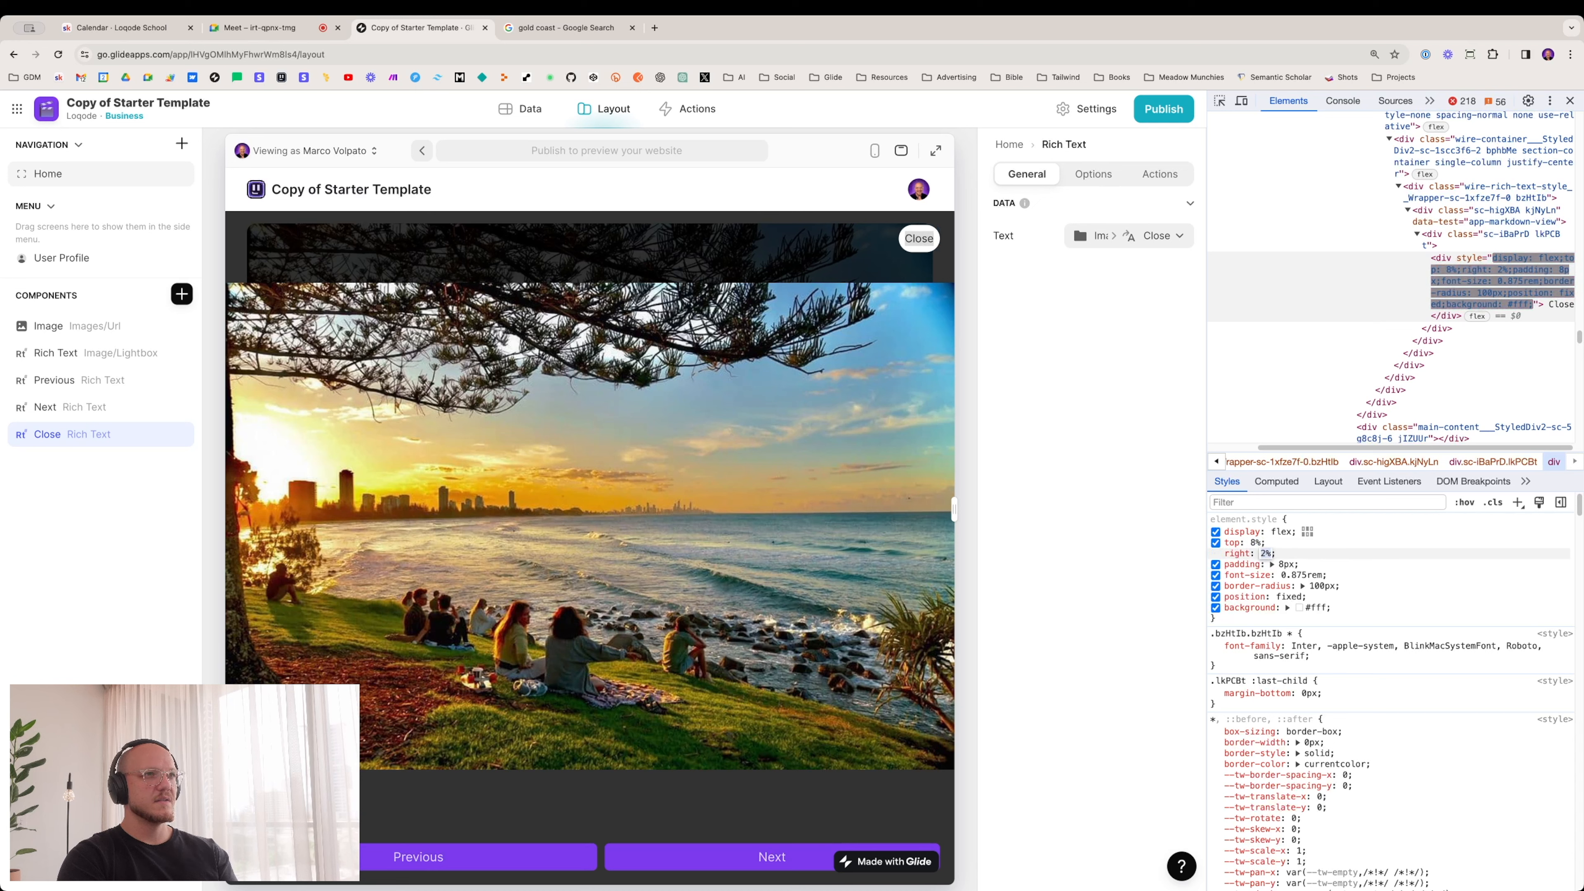
pyautogui.click(1259, 616)
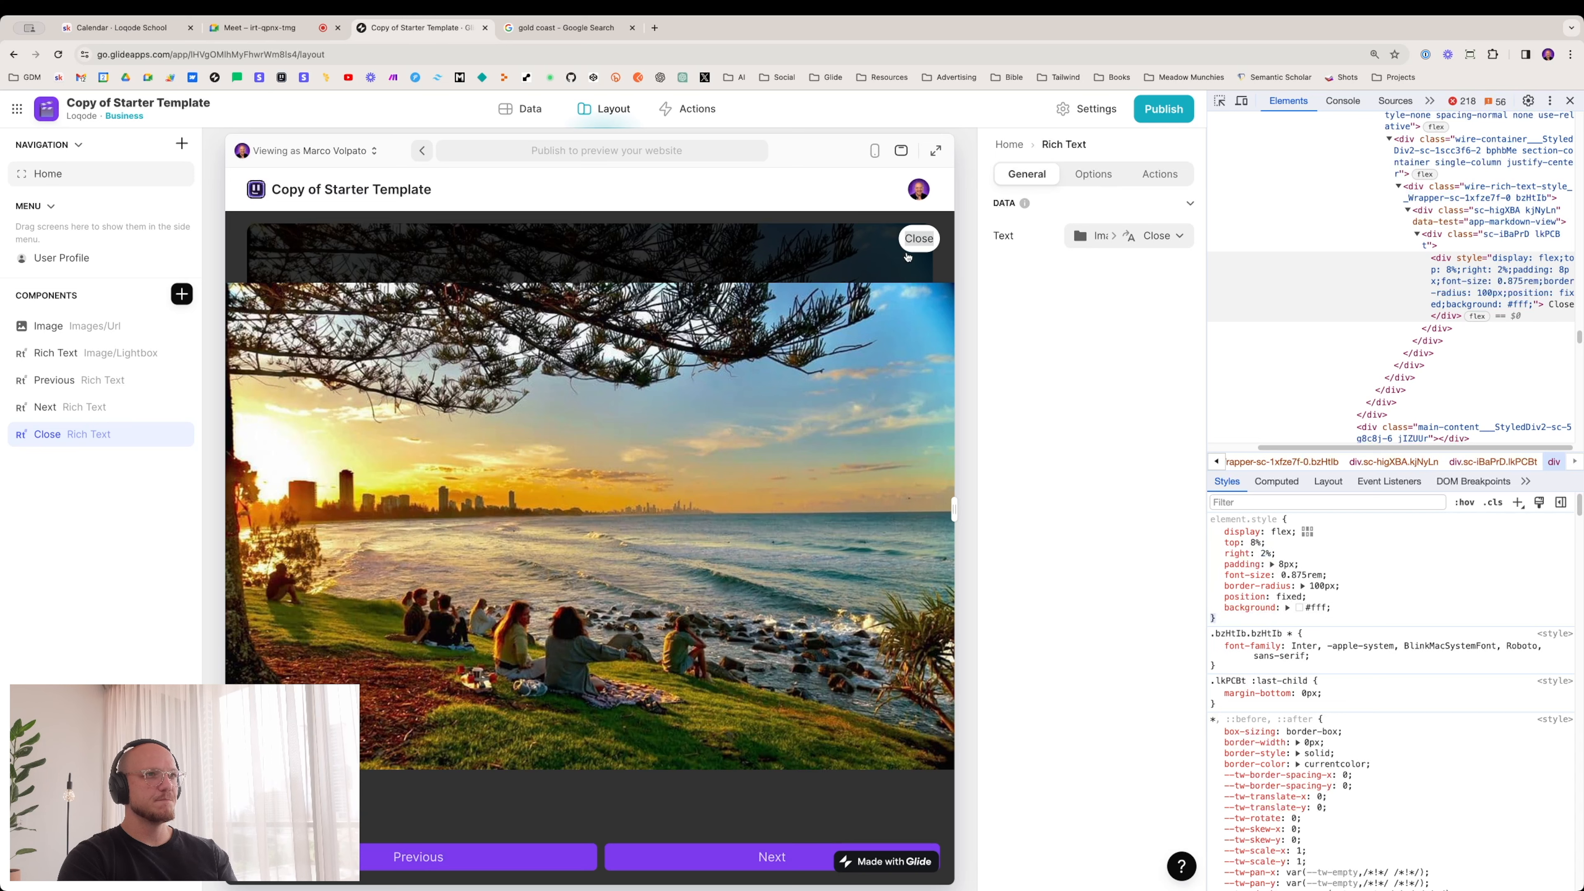
# Step: Copy the restyled Close div element's markup from the inspected page structure
pyautogui.click(915, 239)
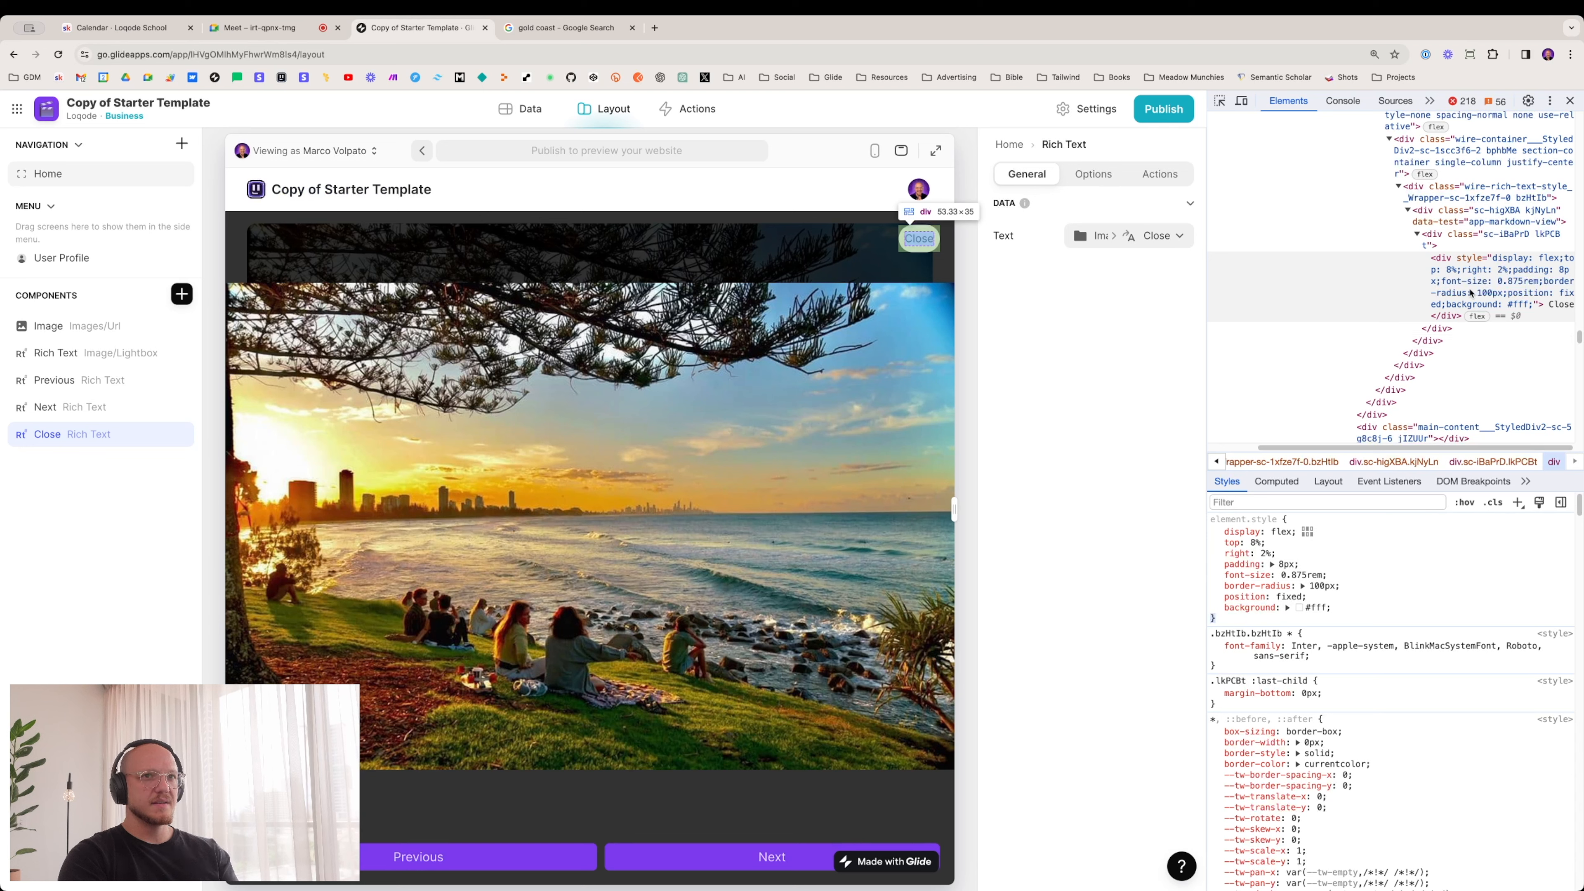
pyautogui.rightClick(1467, 275)
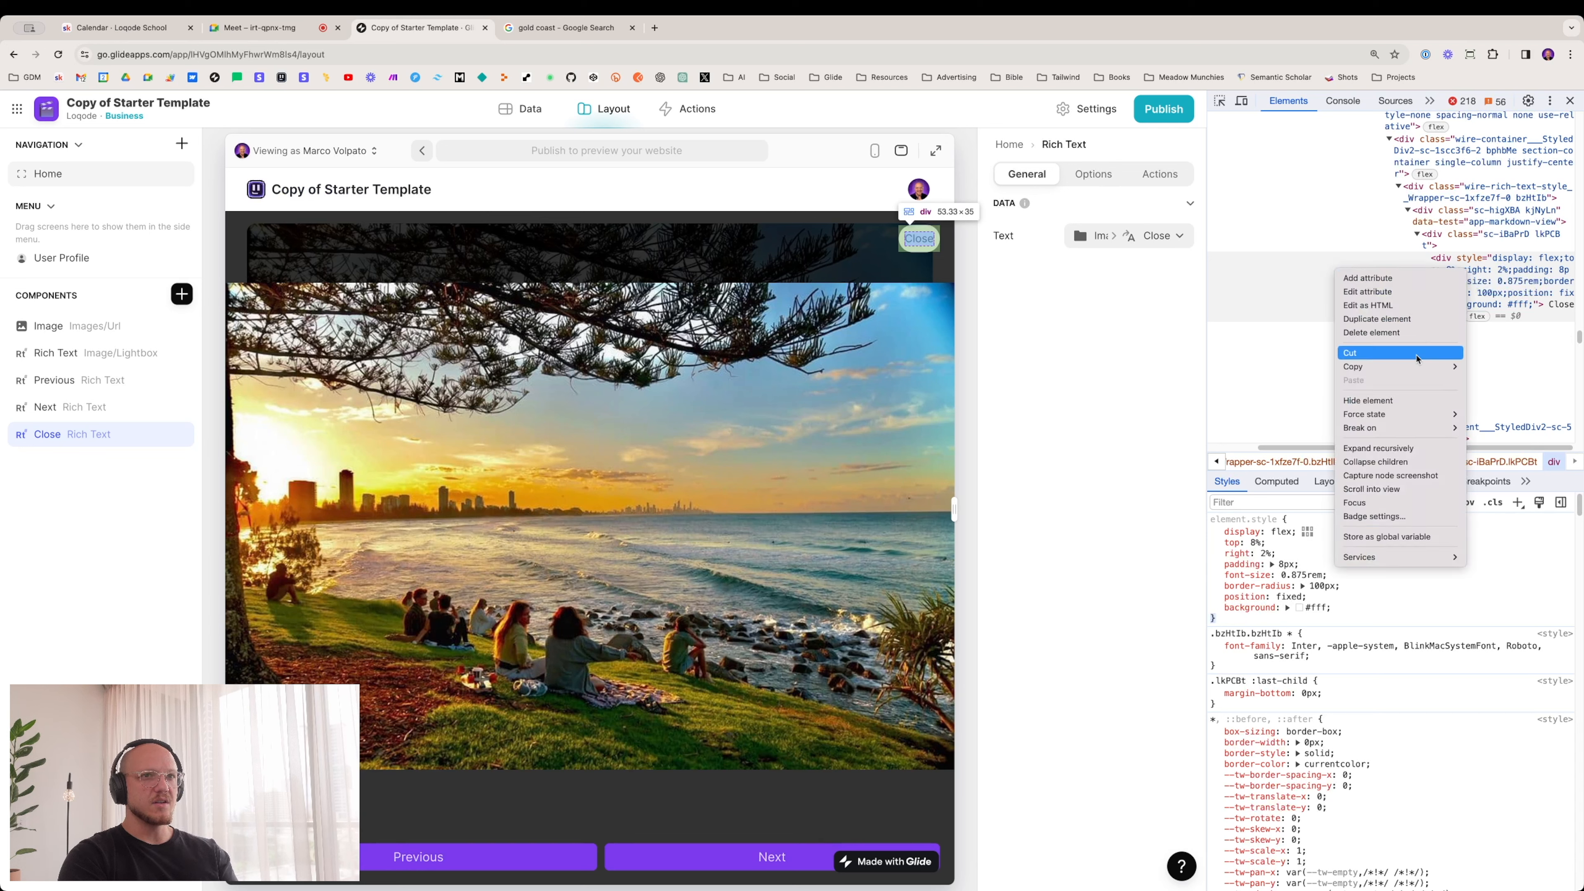
pyautogui.moveTo(1434, 367)
pyautogui.click(1505, 366)
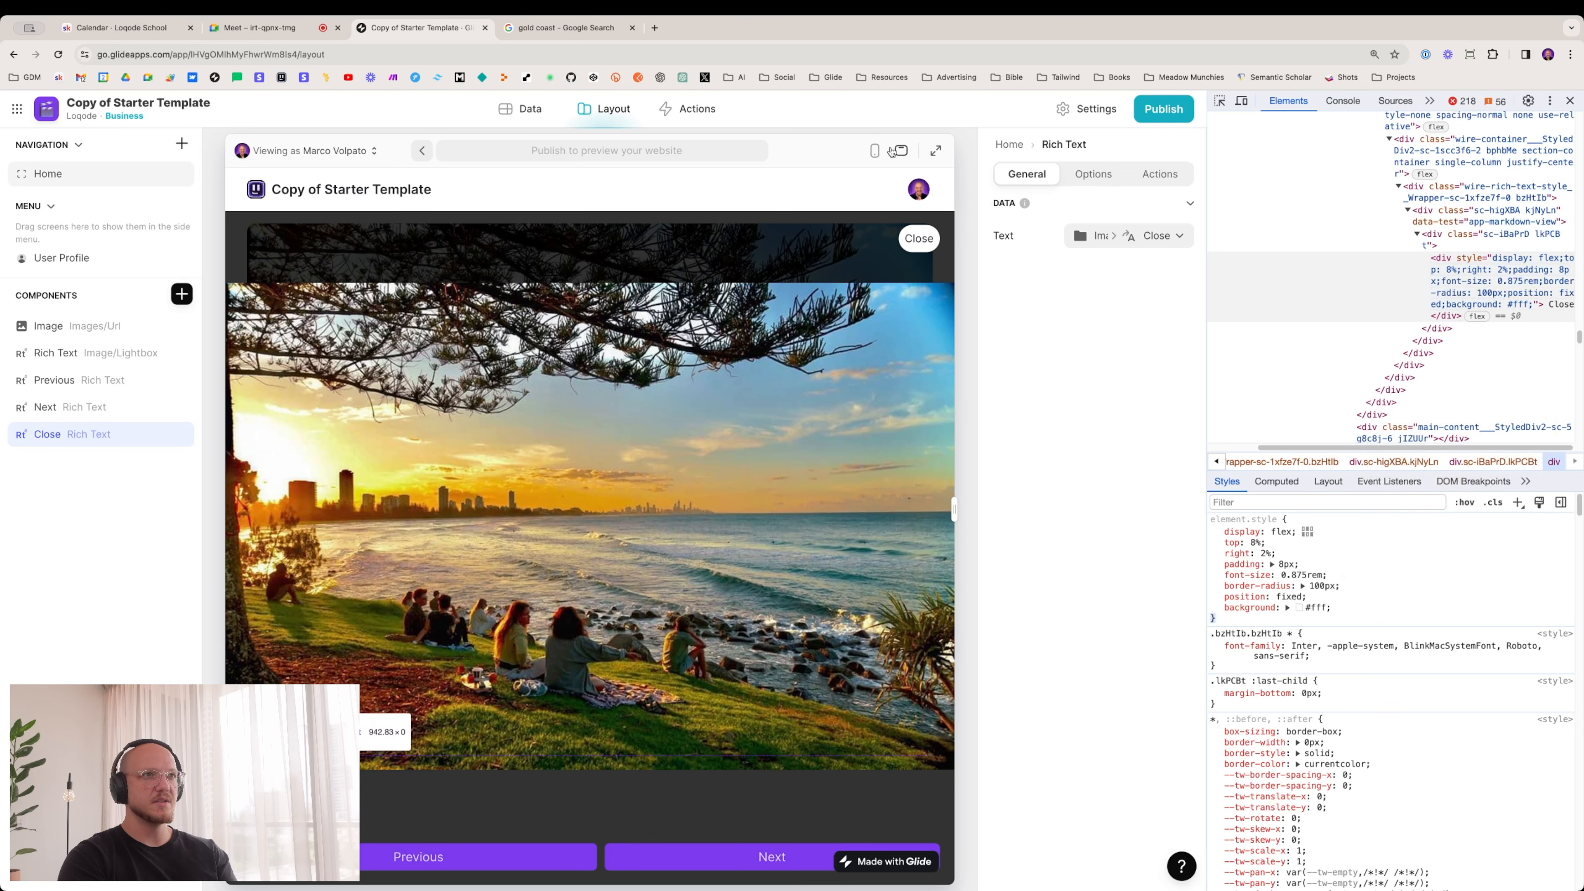
# Step: Replace the whole template of the Image/Close column in the Users table with the copied Close div markup
pyautogui.click(531, 111)
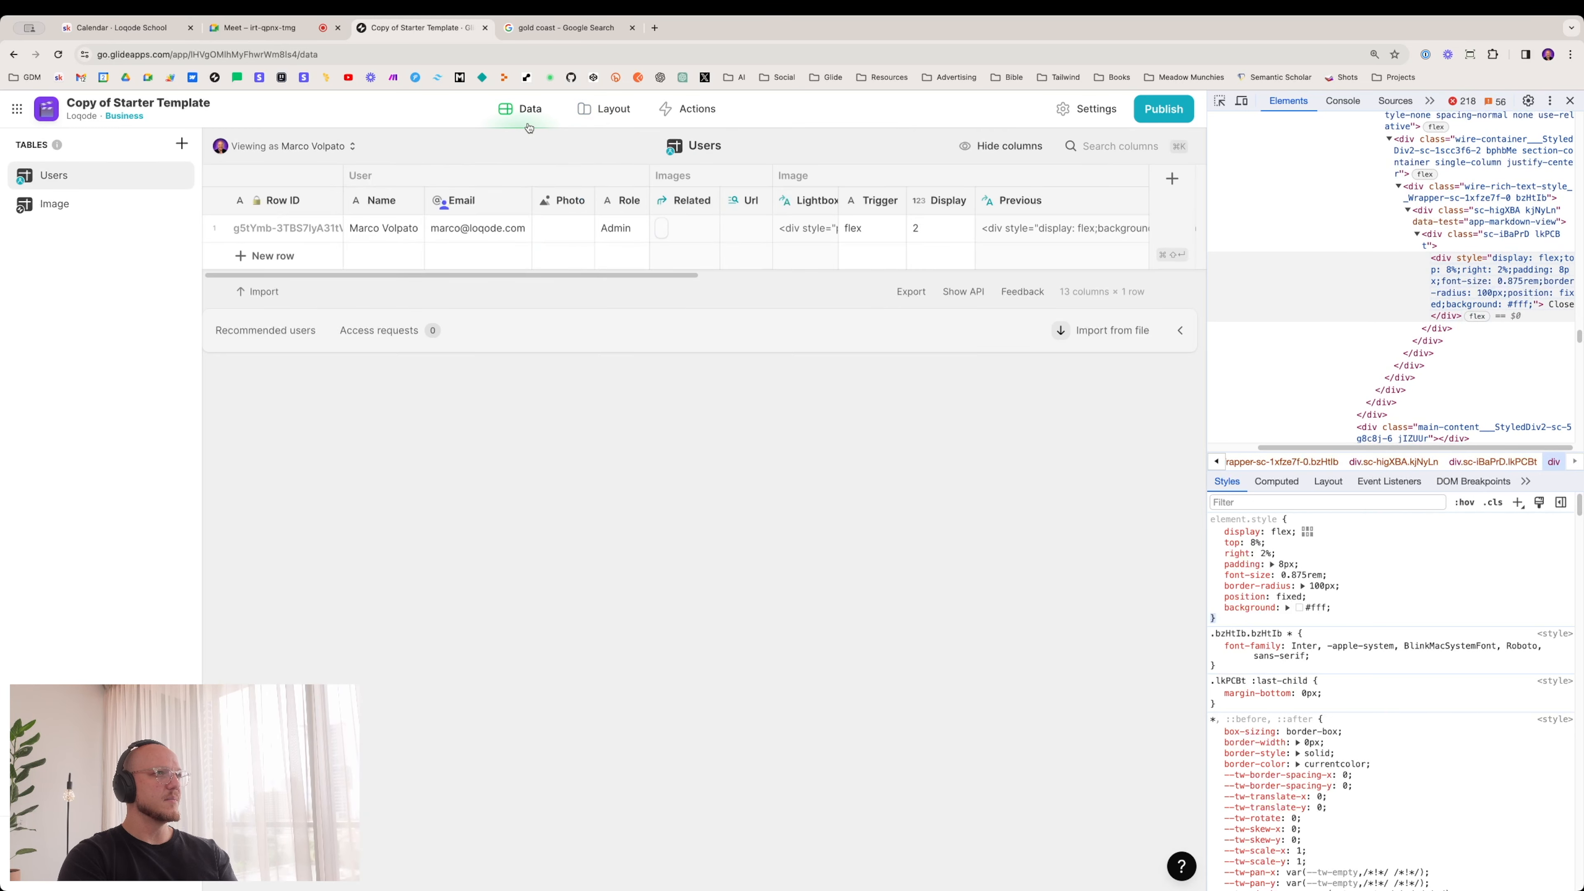
pyautogui.hscroll(10, 1011, 197)
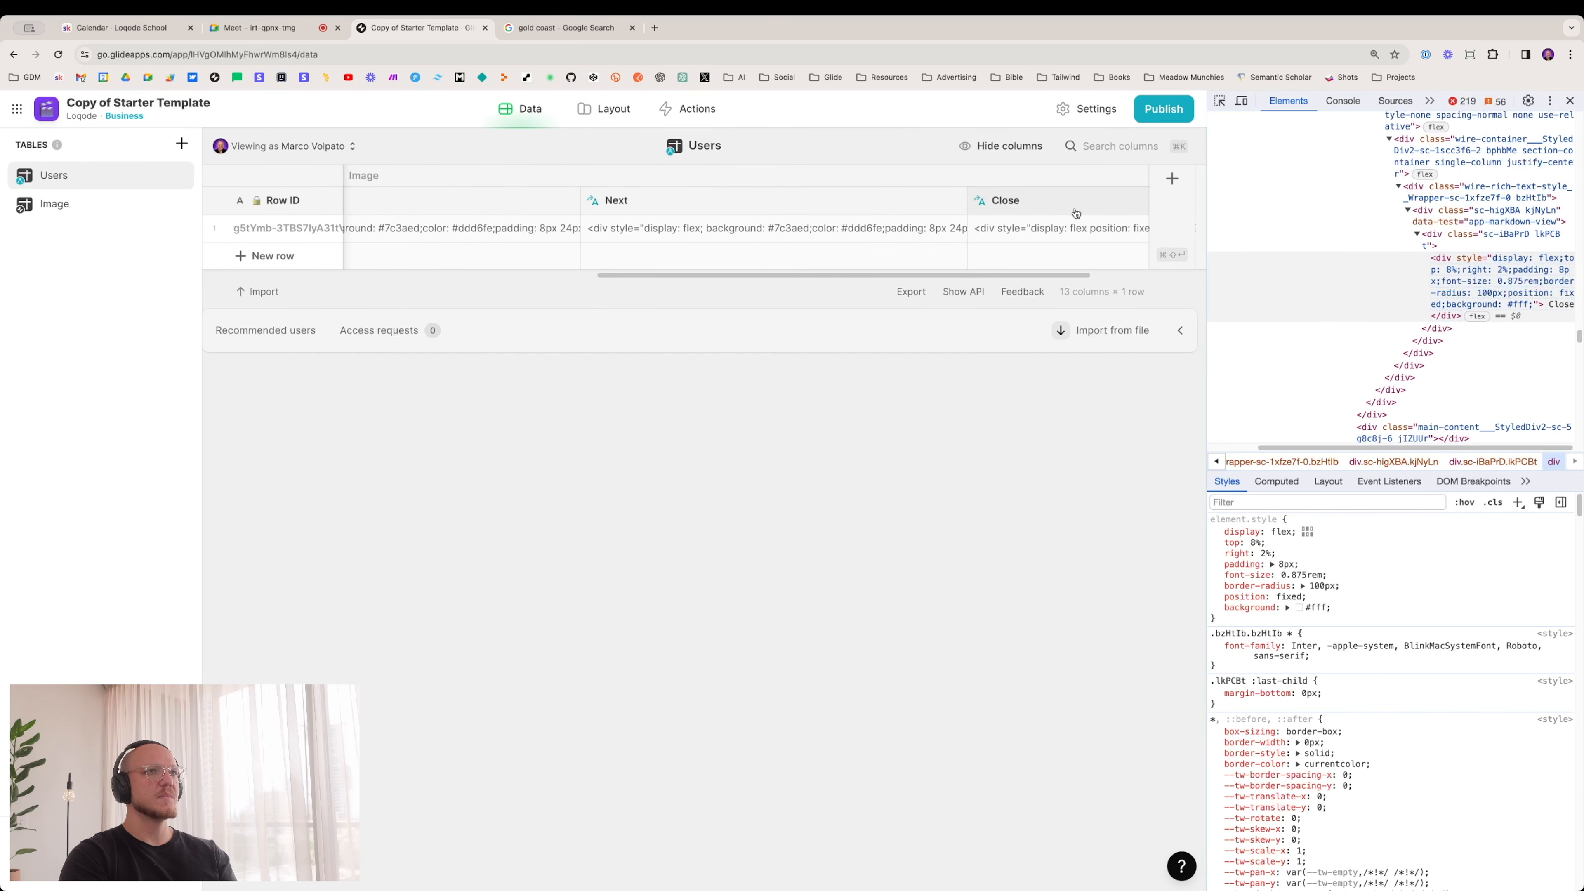
pyautogui.click(1046, 208)
pyautogui.click(1046, 208)
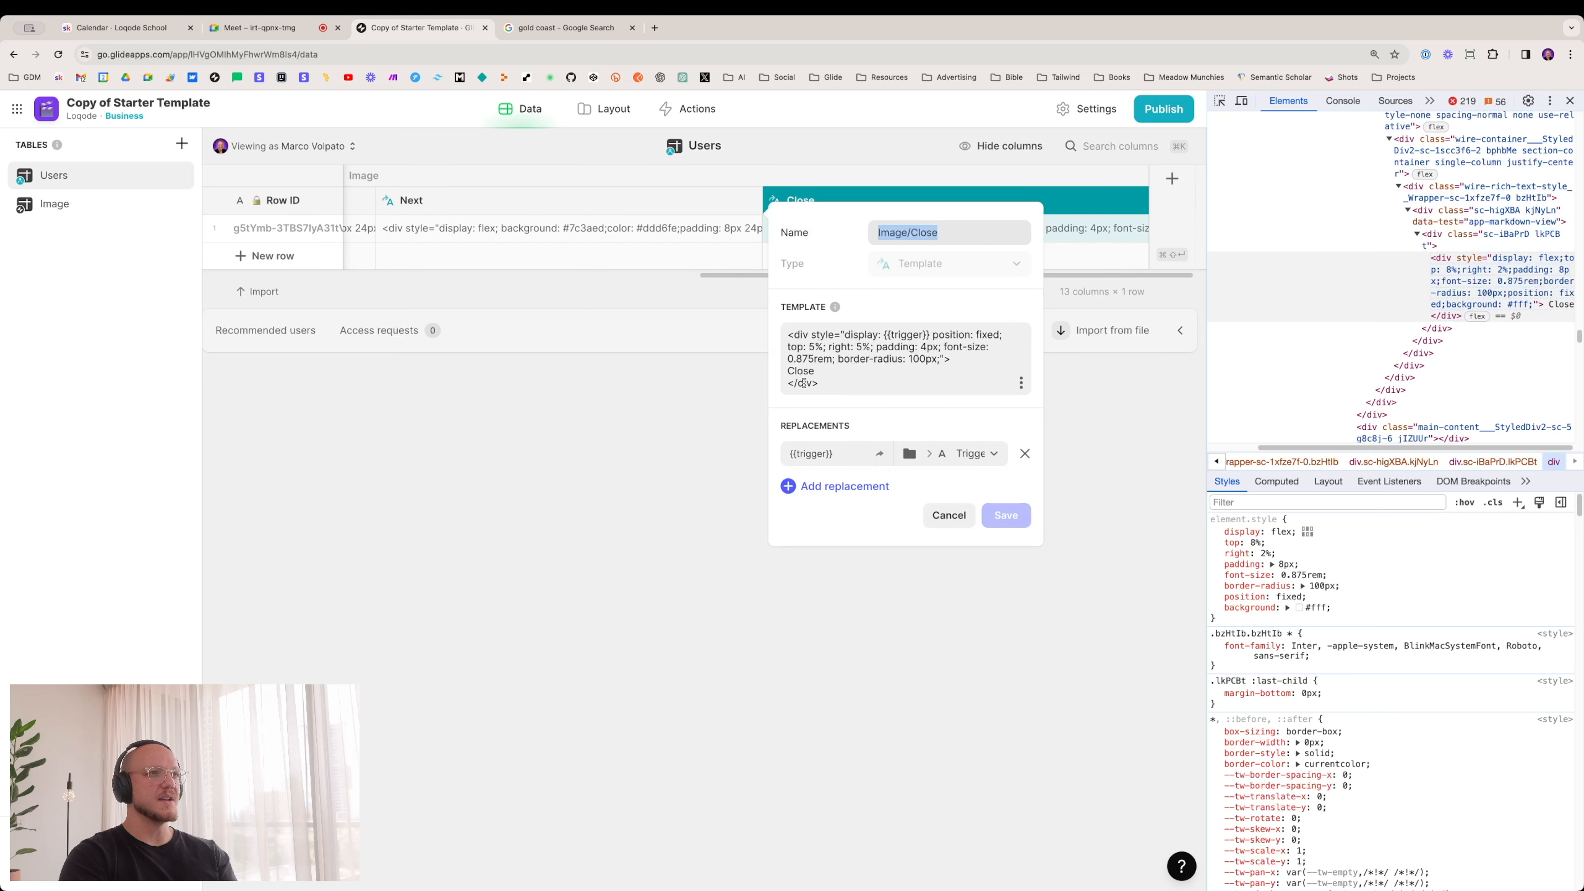
pyautogui.click(830, 383)
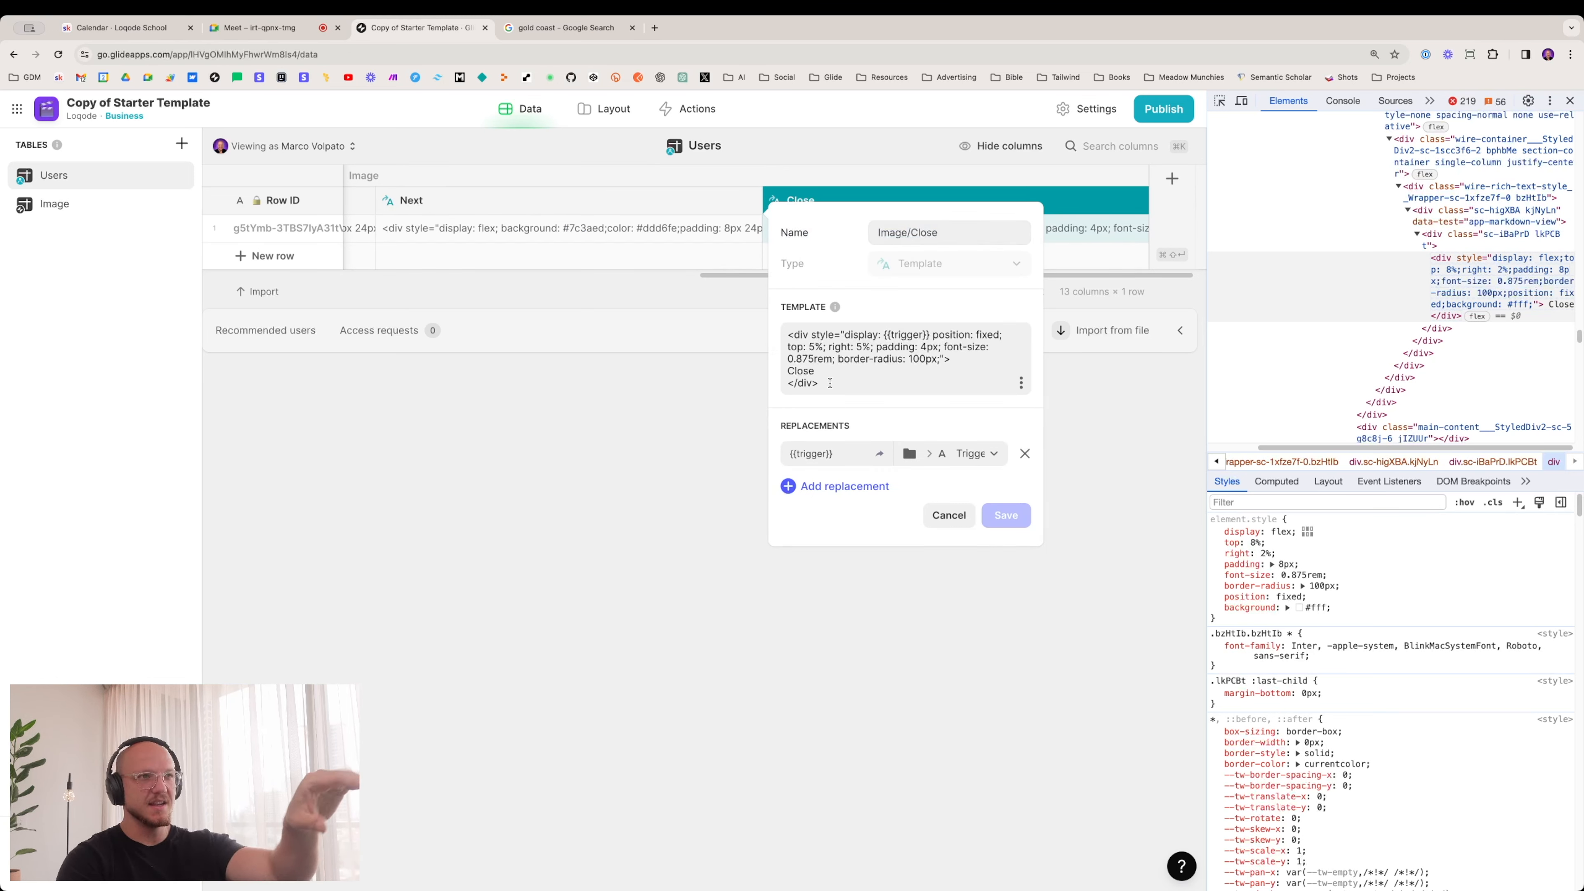
pyautogui.press('super+a')
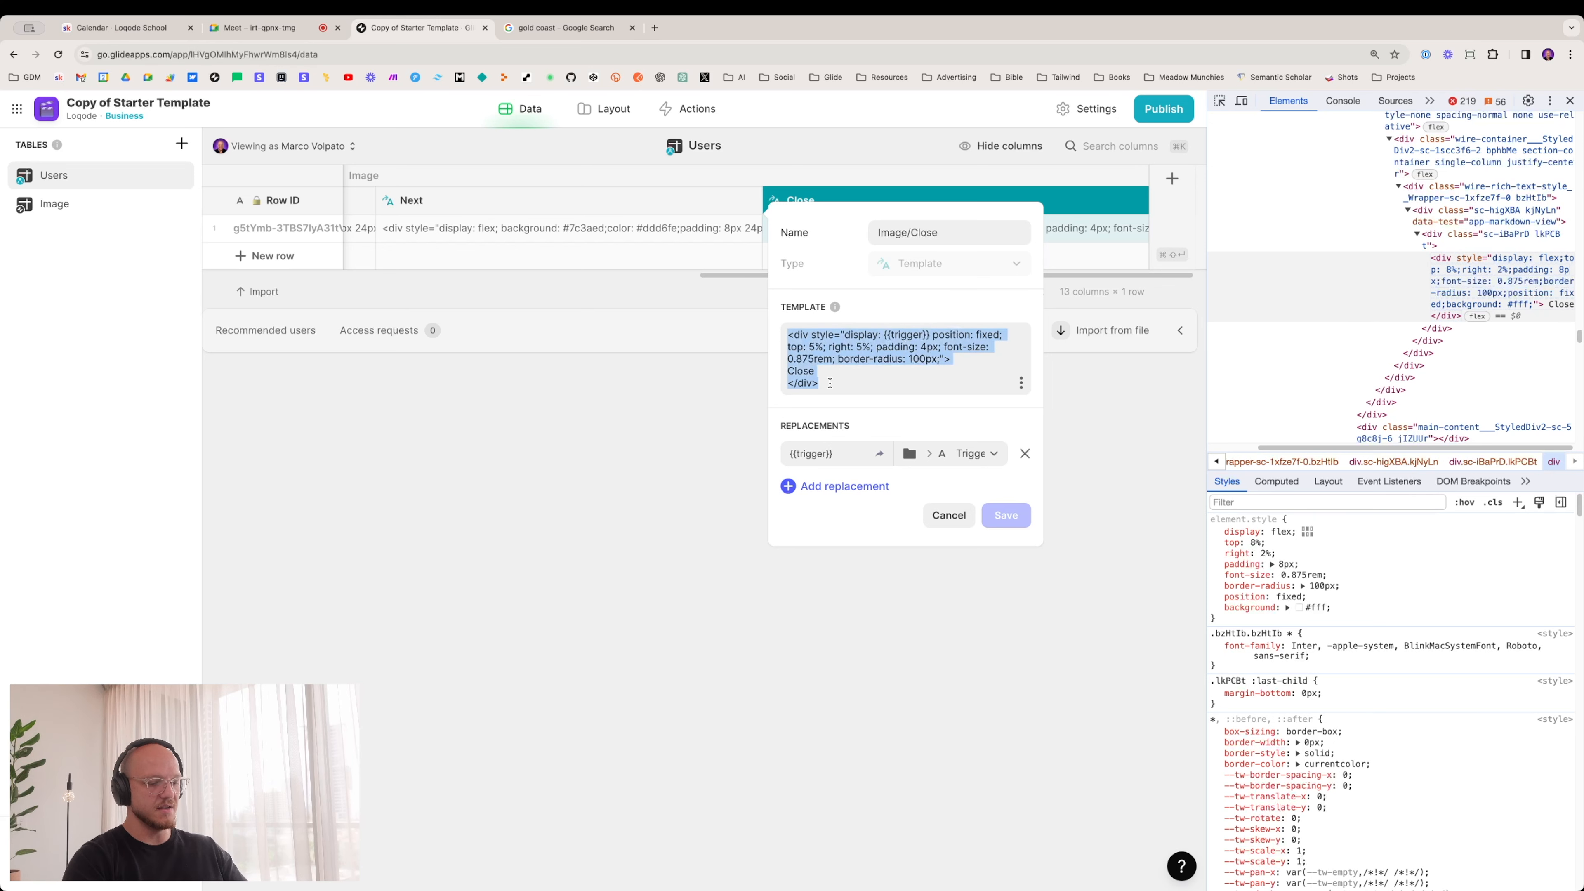
pyautogui.press('super+v')
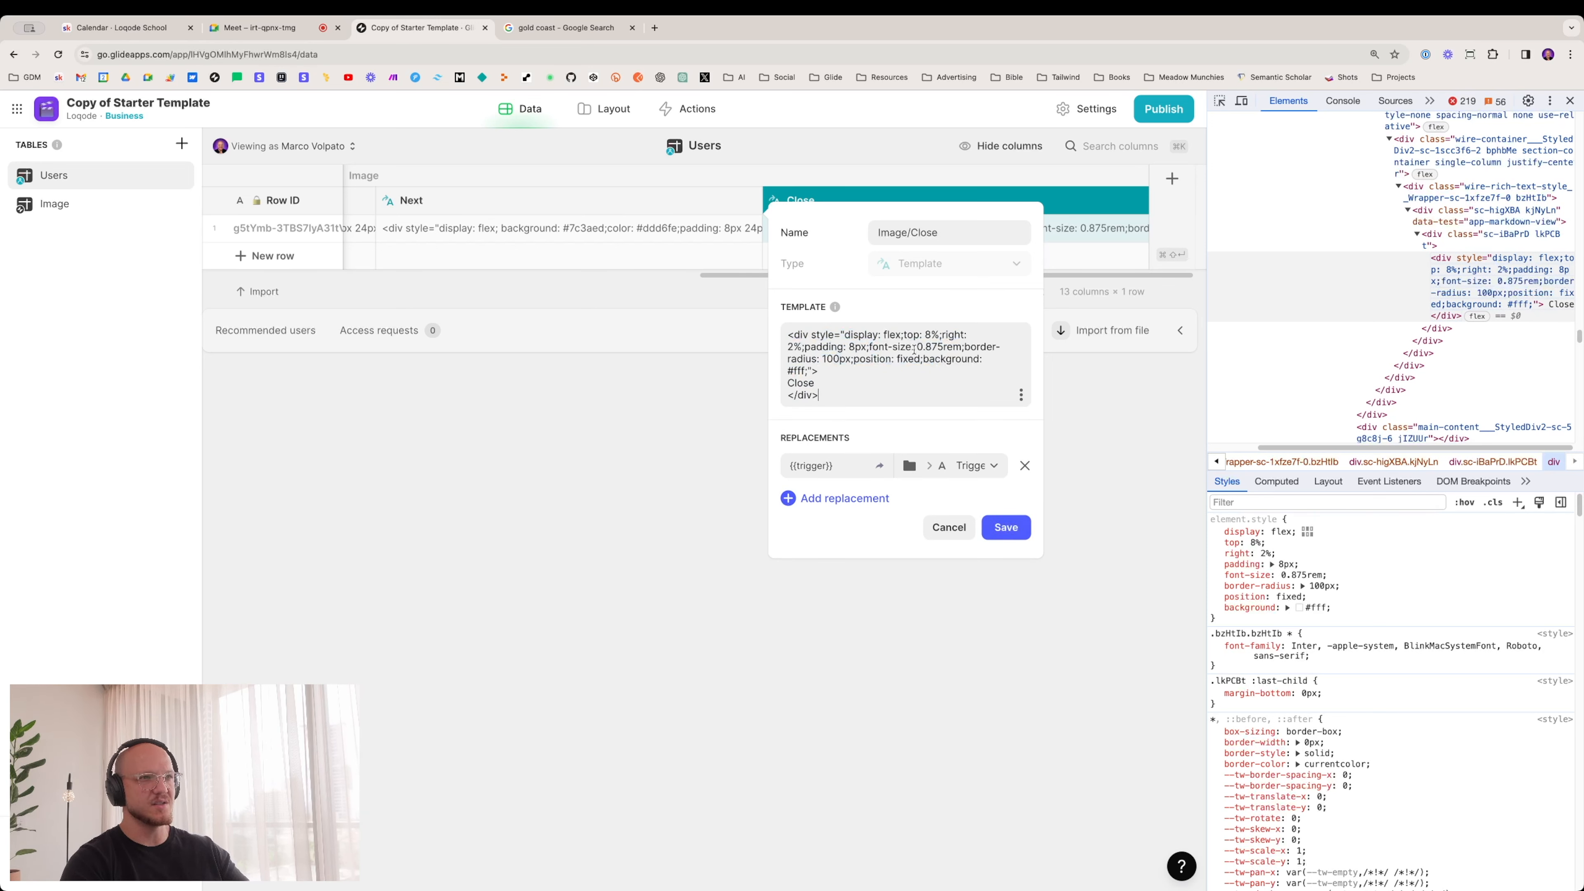
# Step: Replace the display value flex in the Close template with the {{trigger}} placeholder and save the column
pyautogui.click(907, 335)
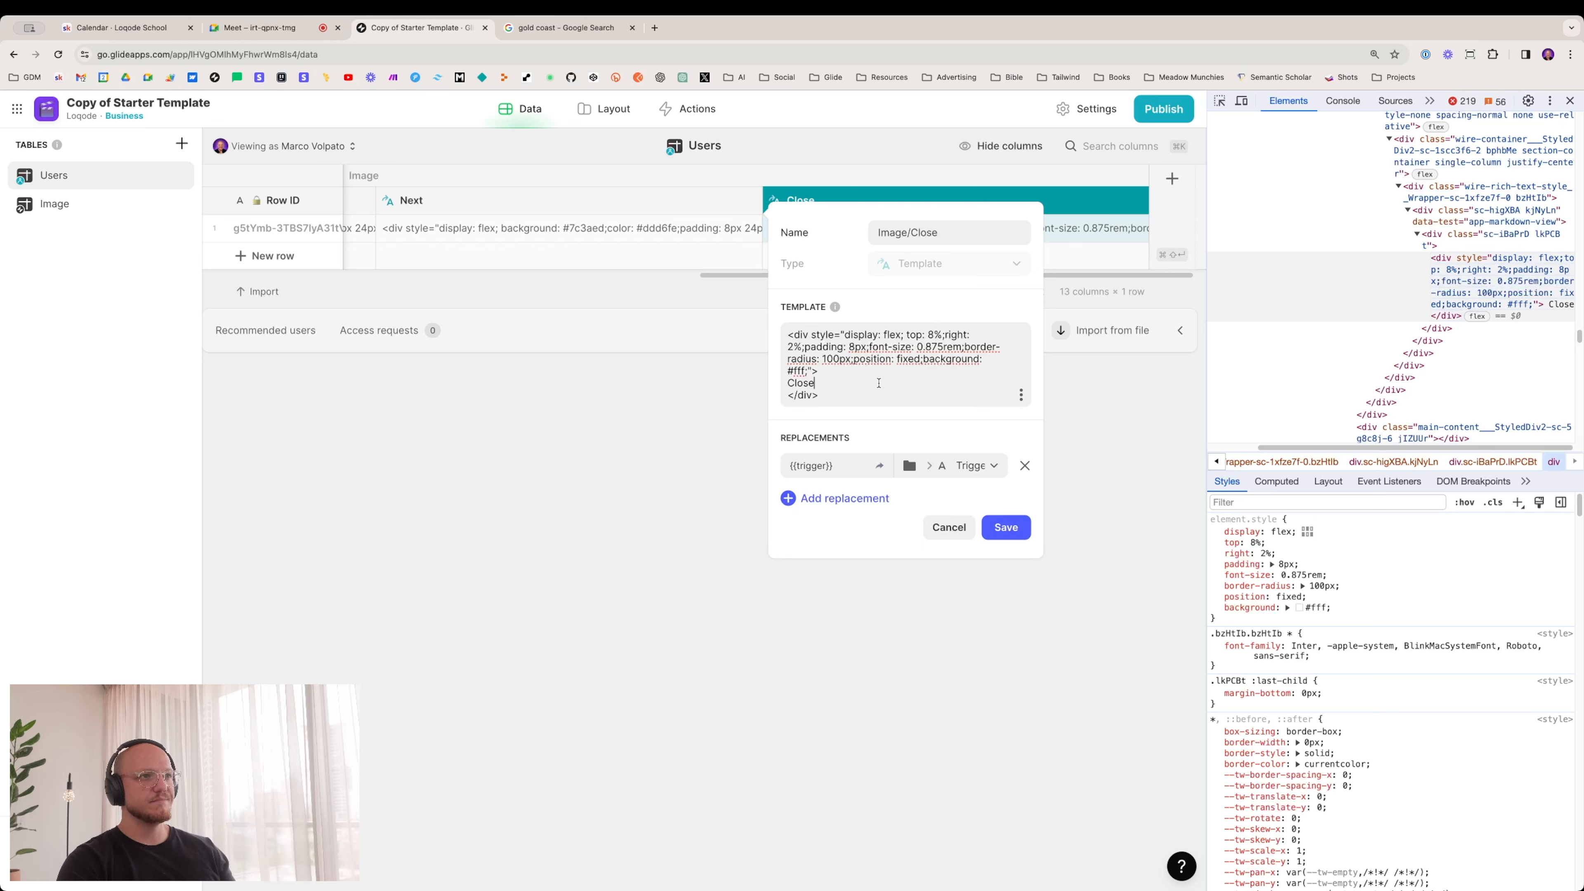
pyautogui.doubleClick(891, 335)
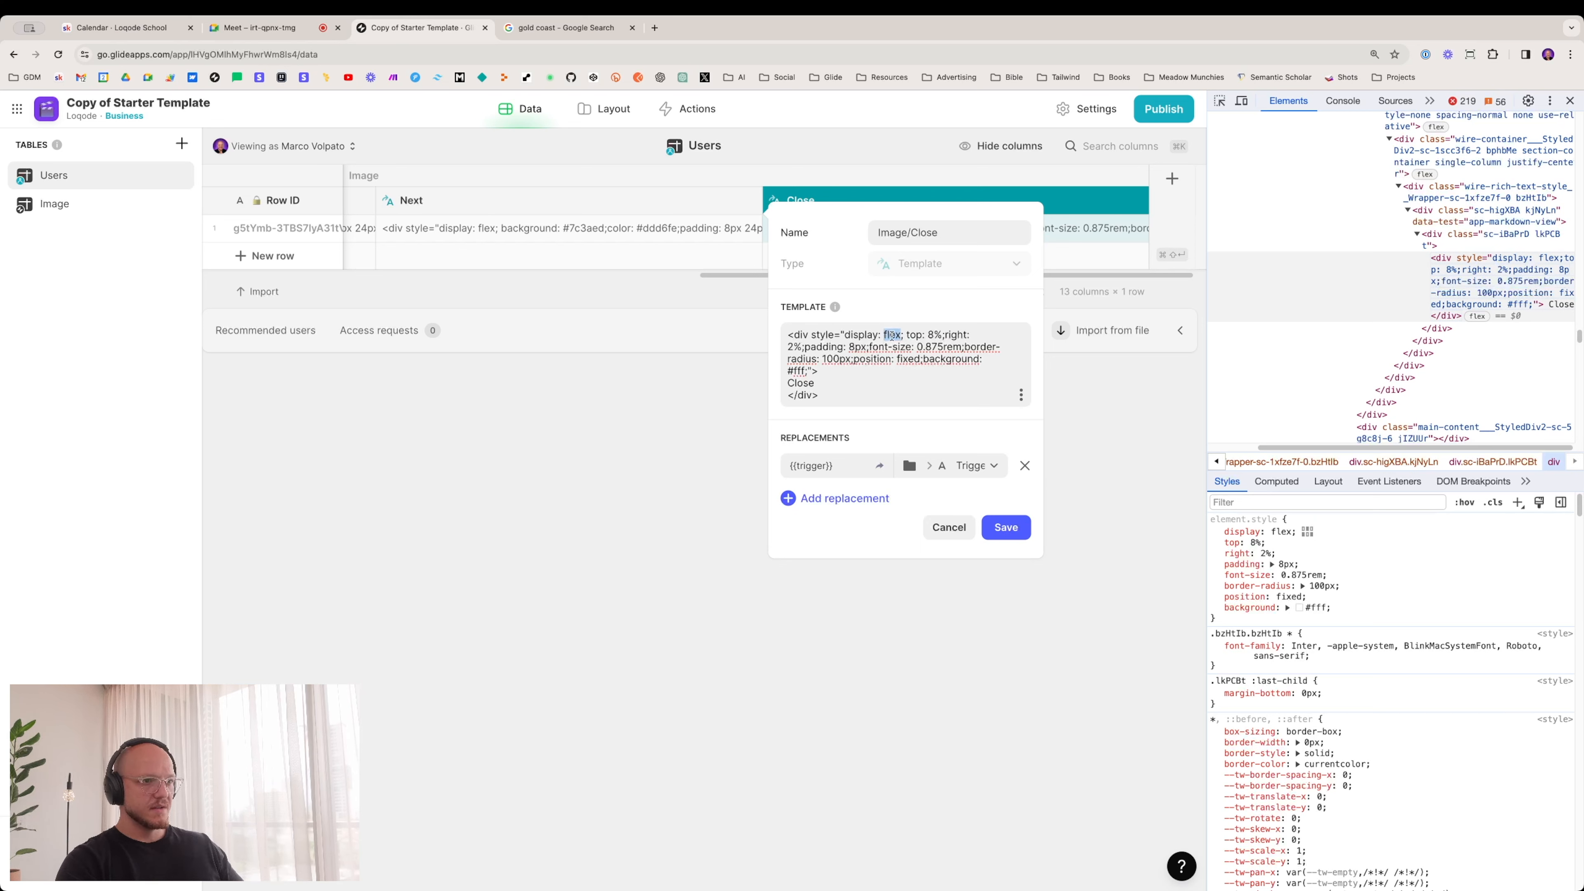
pyautogui.click(836, 465)
pyautogui.tripleClick(836, 465)
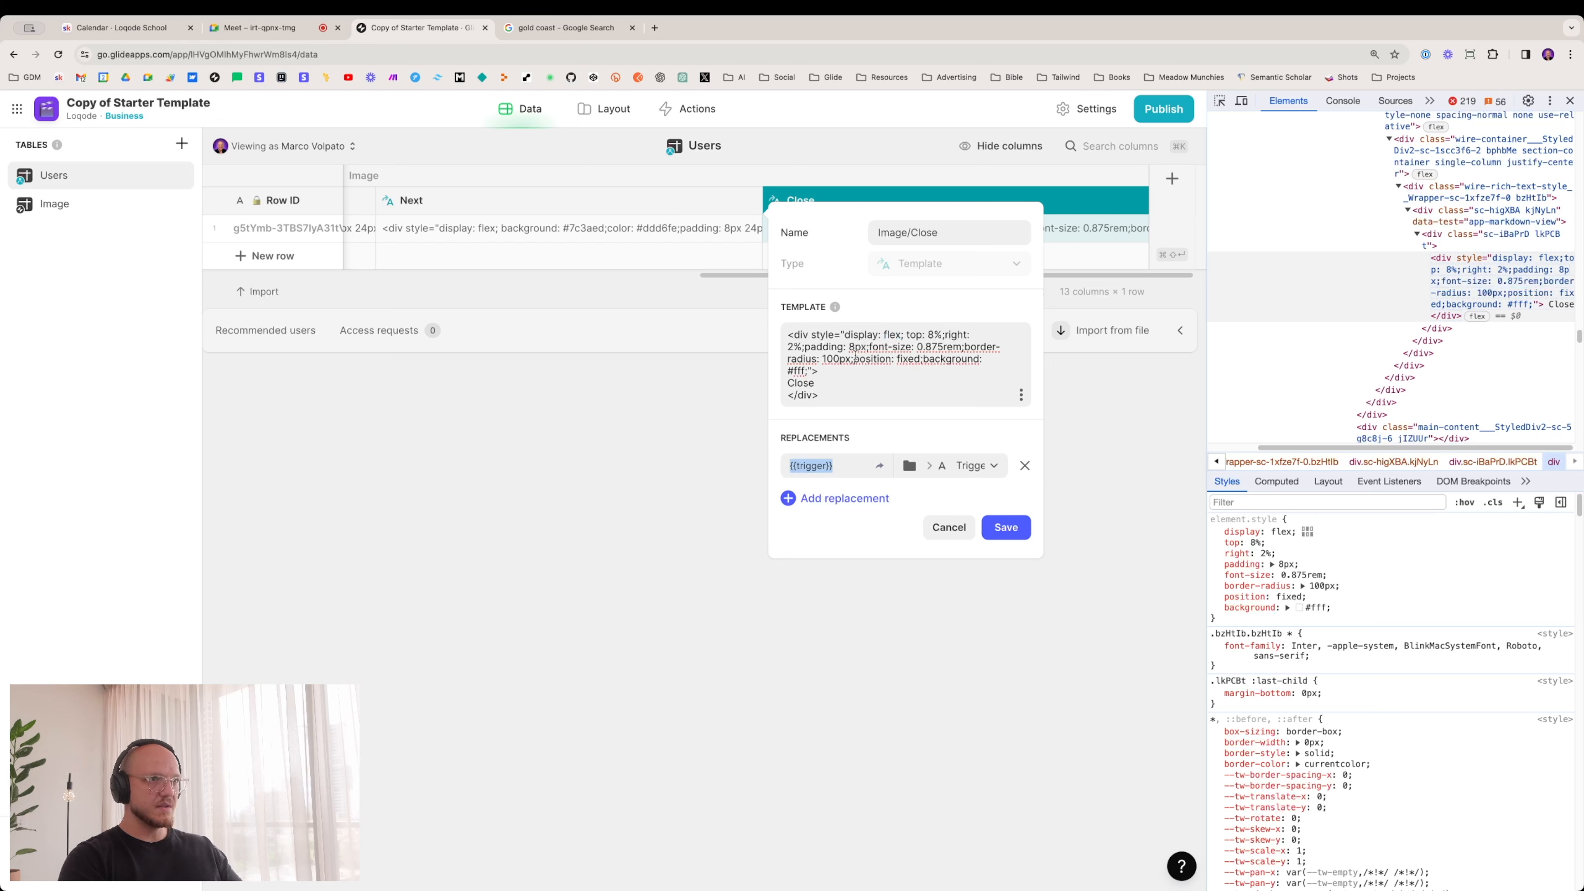
pyautogui.doubleClick(885, 333)
pyautogui.press('super+v')
pyautogui.click(1006, 528)
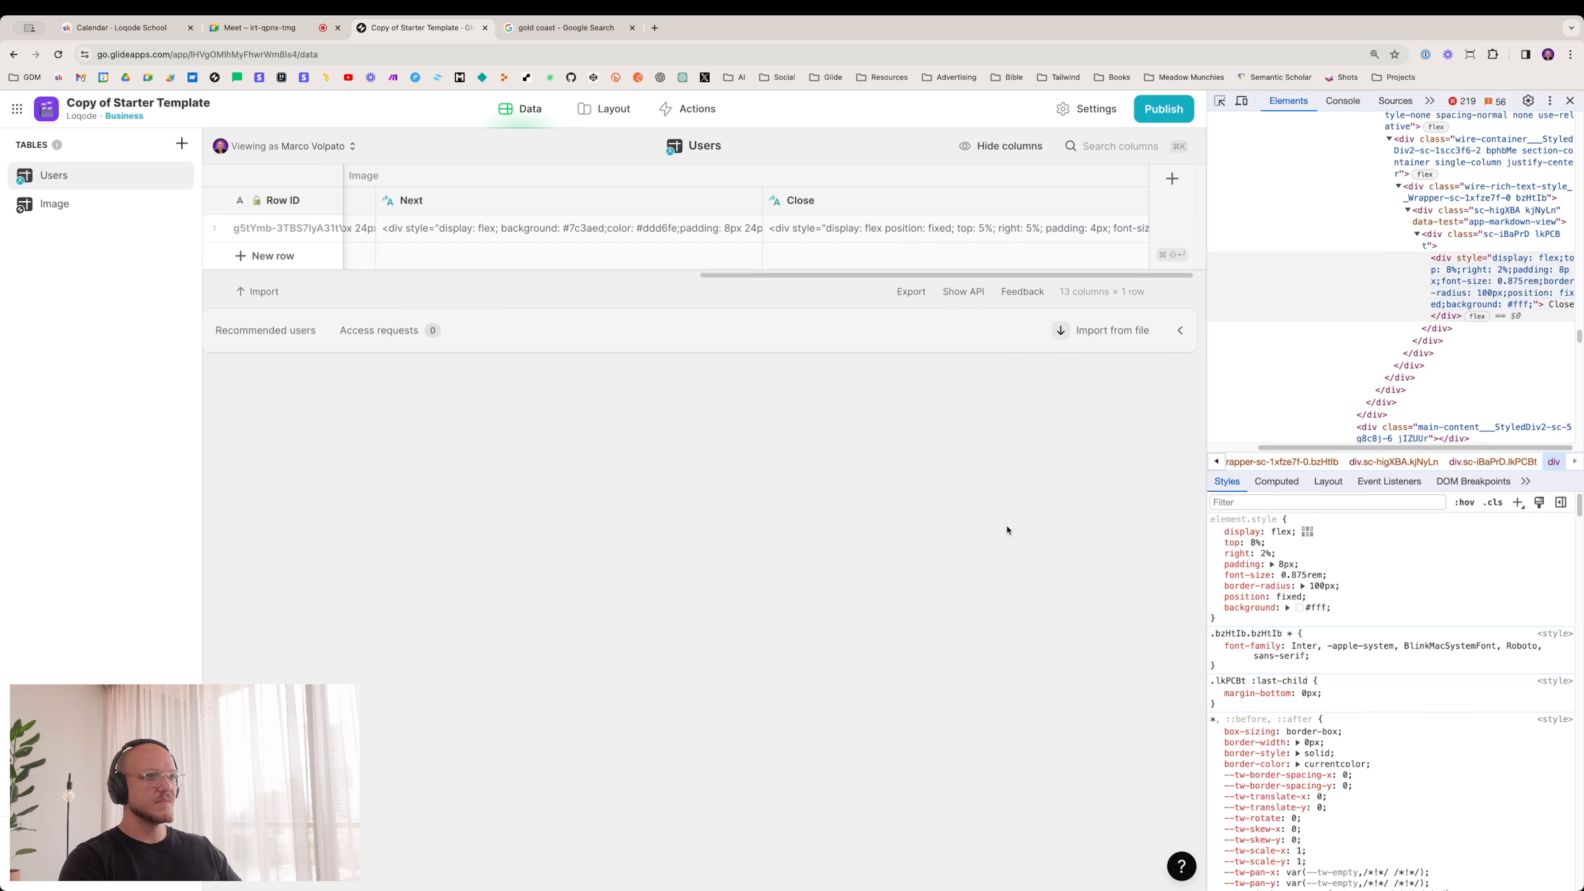
# Step: Back in the layout without developer tools, give the Close component a Set column values action setting Image/Trigger to none for this item
pyautogui.press('super+alt+i')
pyautogui.click(799, 109)
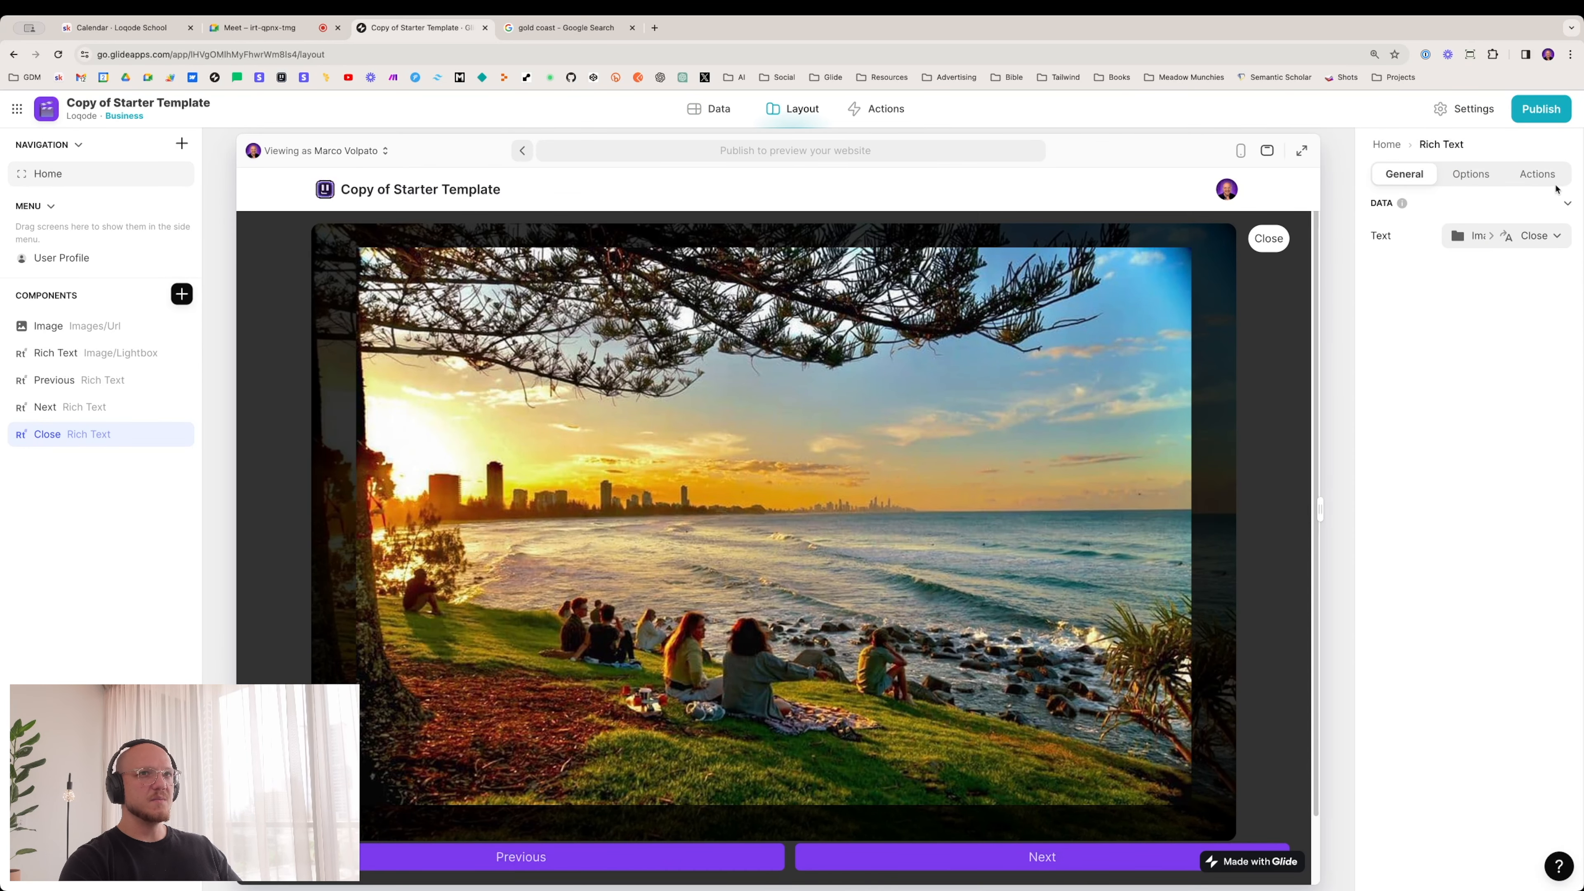
pyautogui.click(1473, 176)
pyautogui.click(1538, 174)
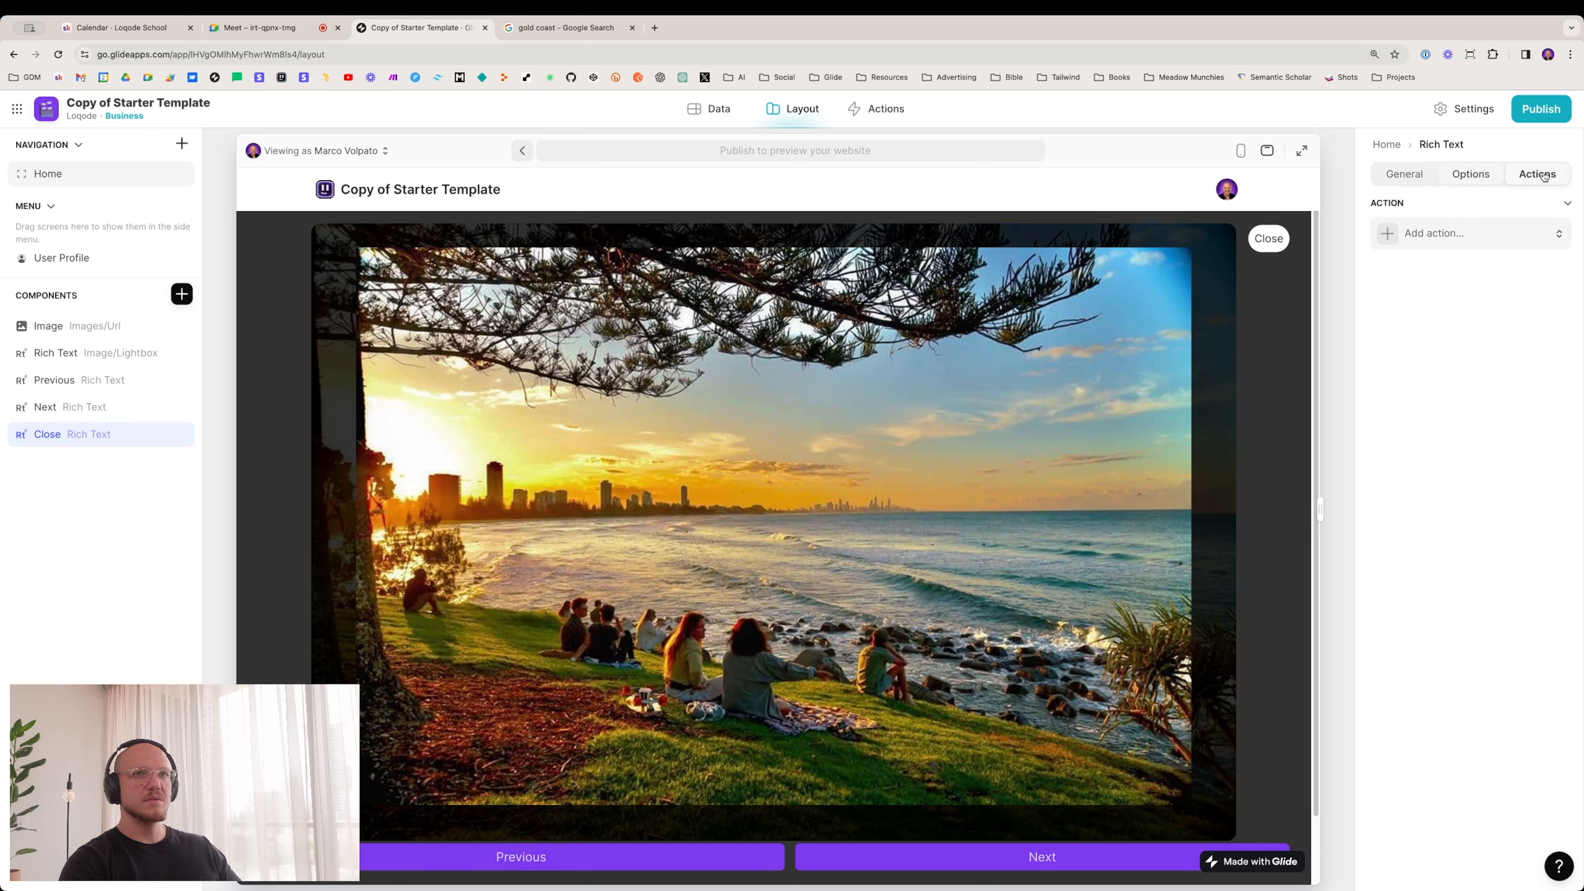
pyautogui.click(1456, 232)
pyautogui.click(1417, 298)
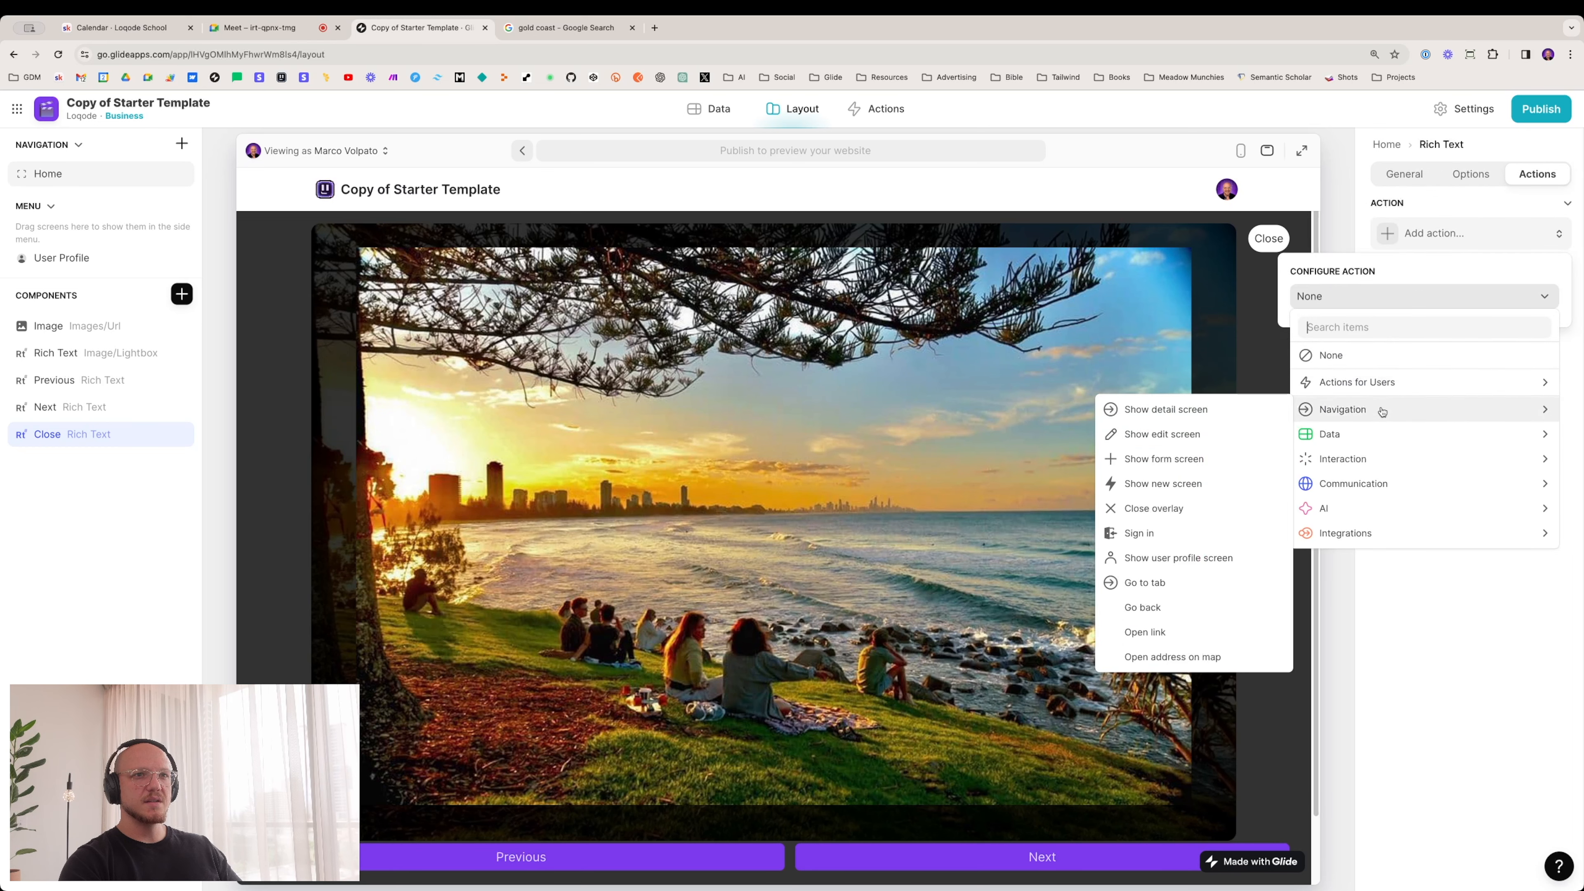
pyautogui.moveTo(1378, 435)
pyautogui.click(1161, 484)
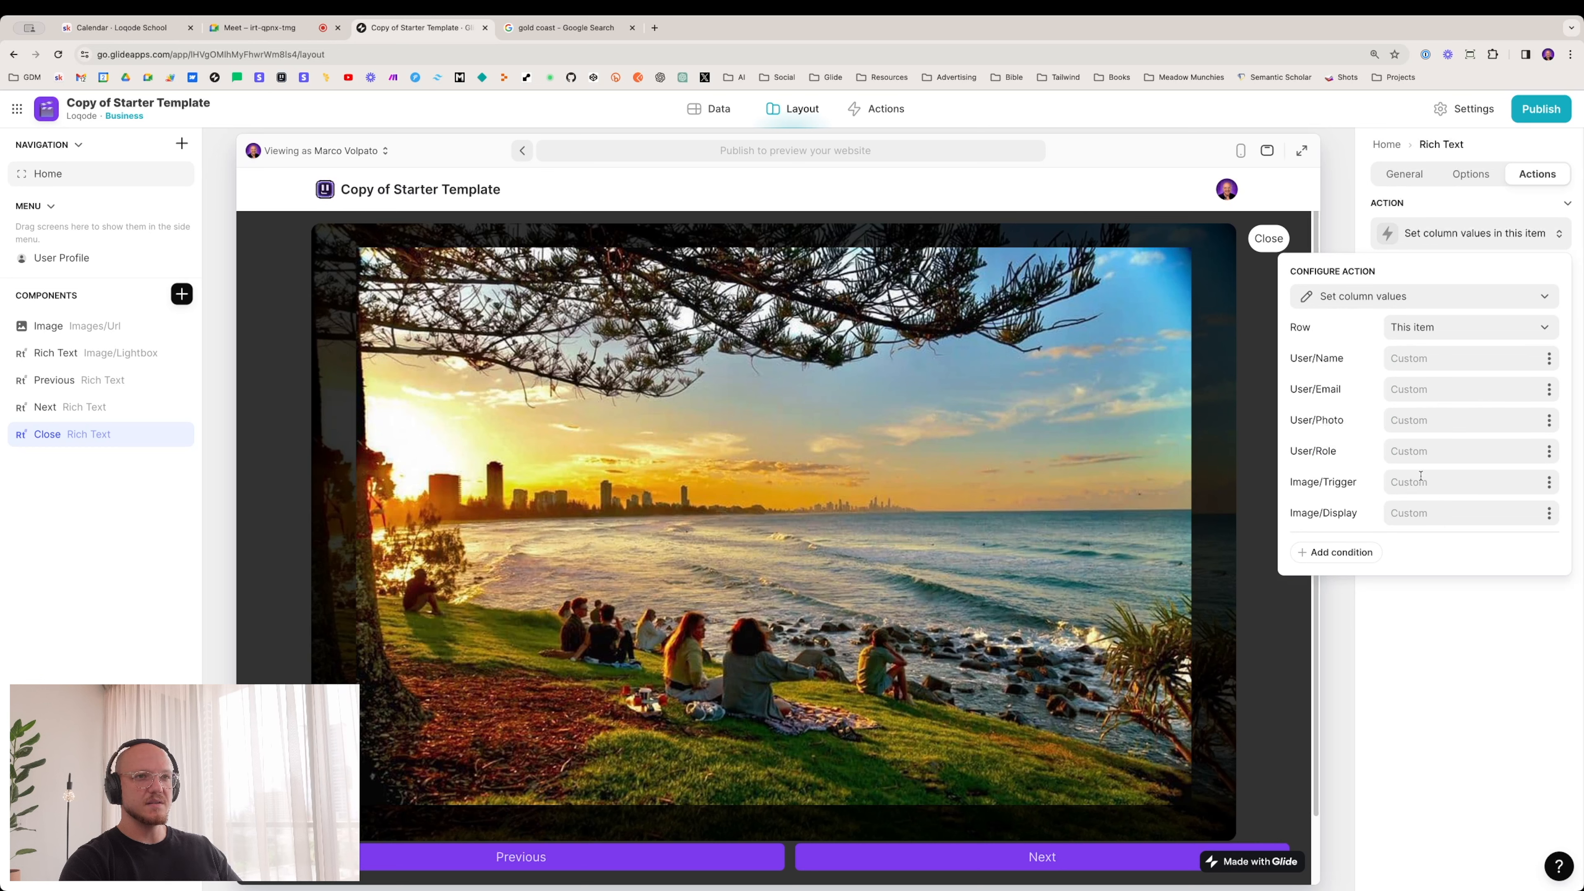
pyautogui.write('none')
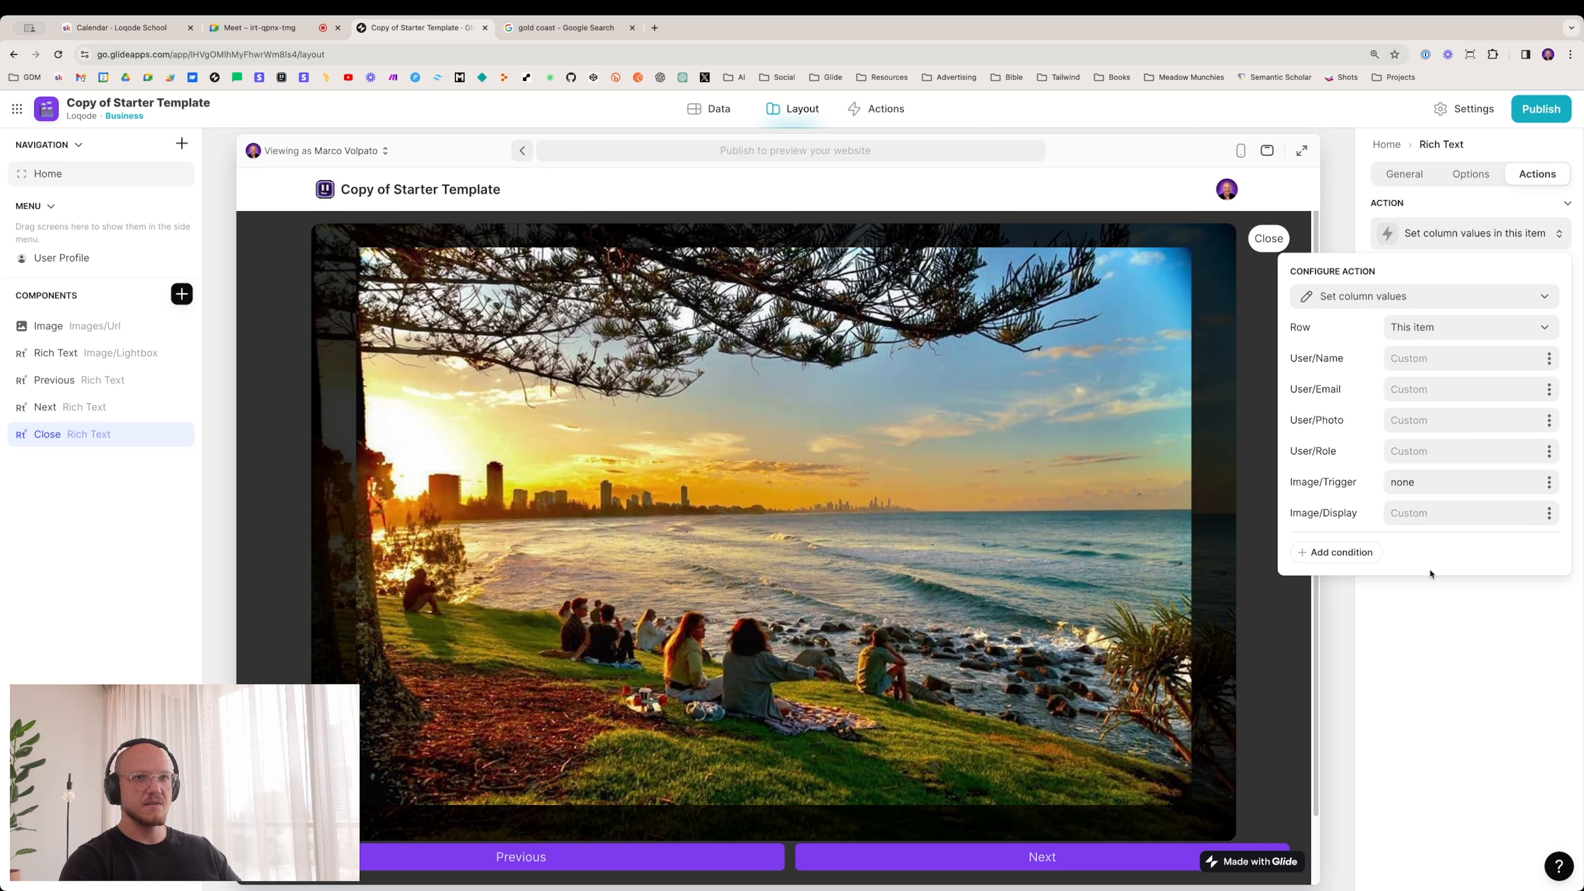
pyautogui.click(1466, 649)
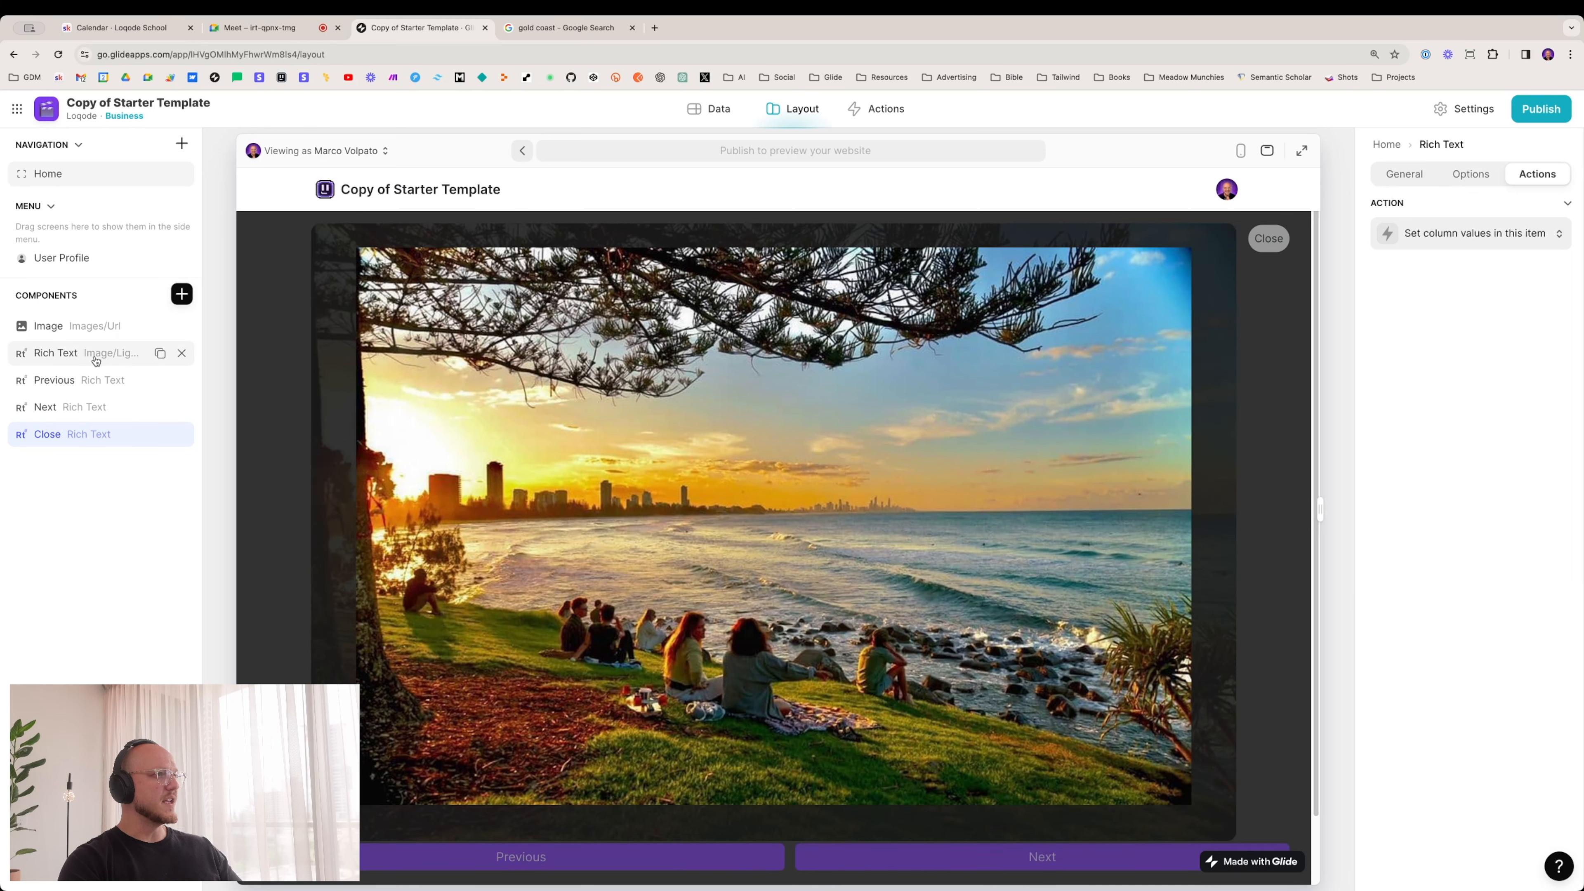
# Step: Remove the Set column values action from the Rich Text component bound to Image/Lightbox, leaving it with no action
pyautogui.click(140, 362)
pyautogui.click(1528, 235)
pyautogui.click(1528, 236)
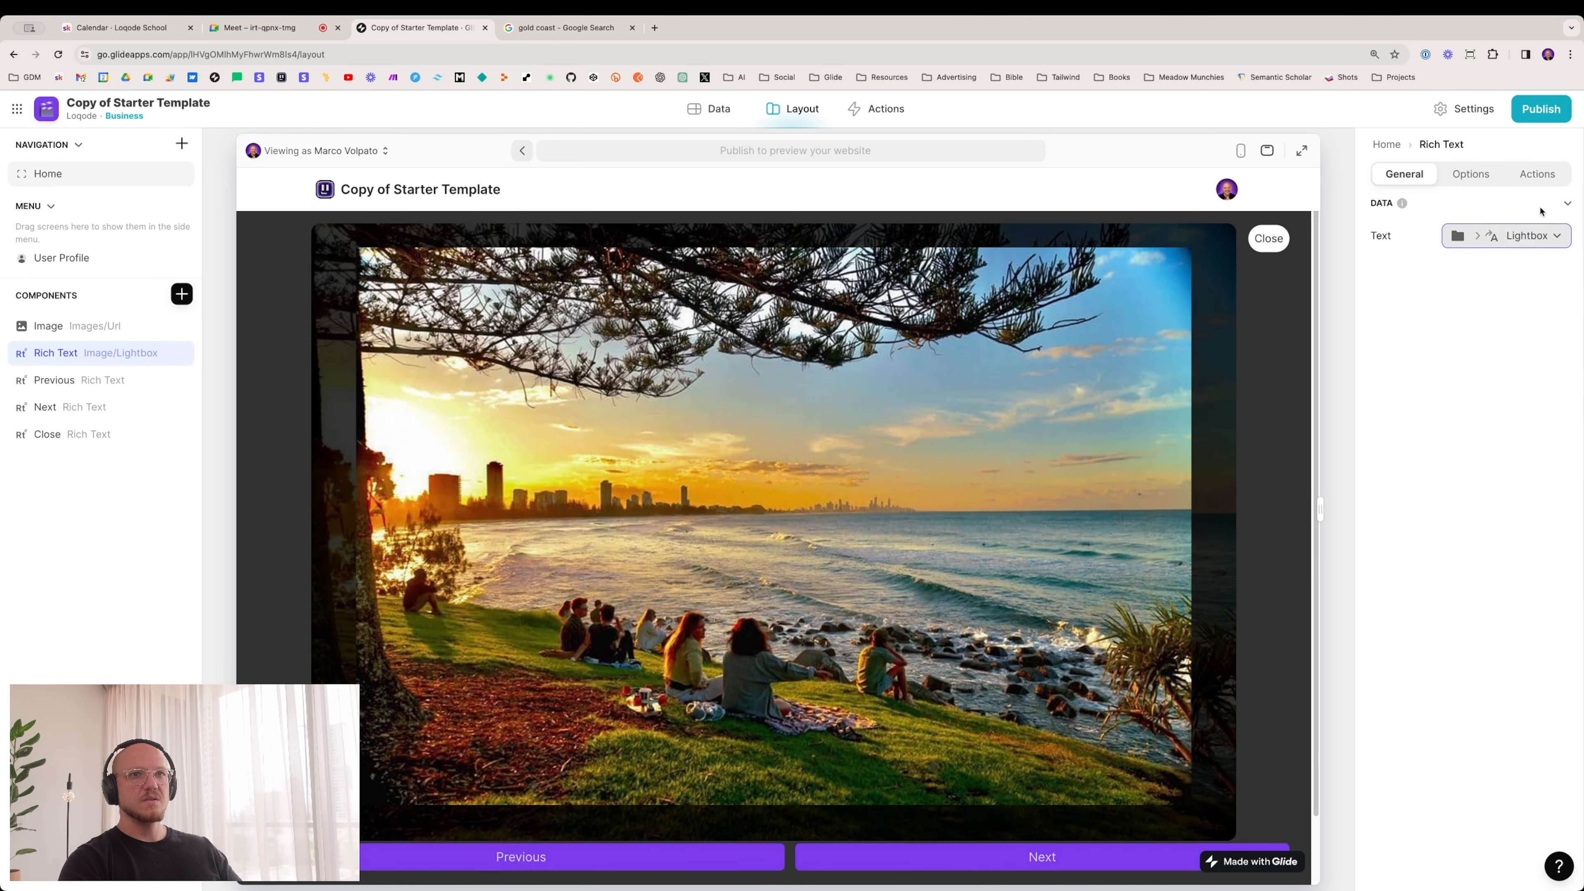
pyautogui.click(1538, 174)
pyautogui.click(1506, 234)
pyautogui.click(1435, 306)
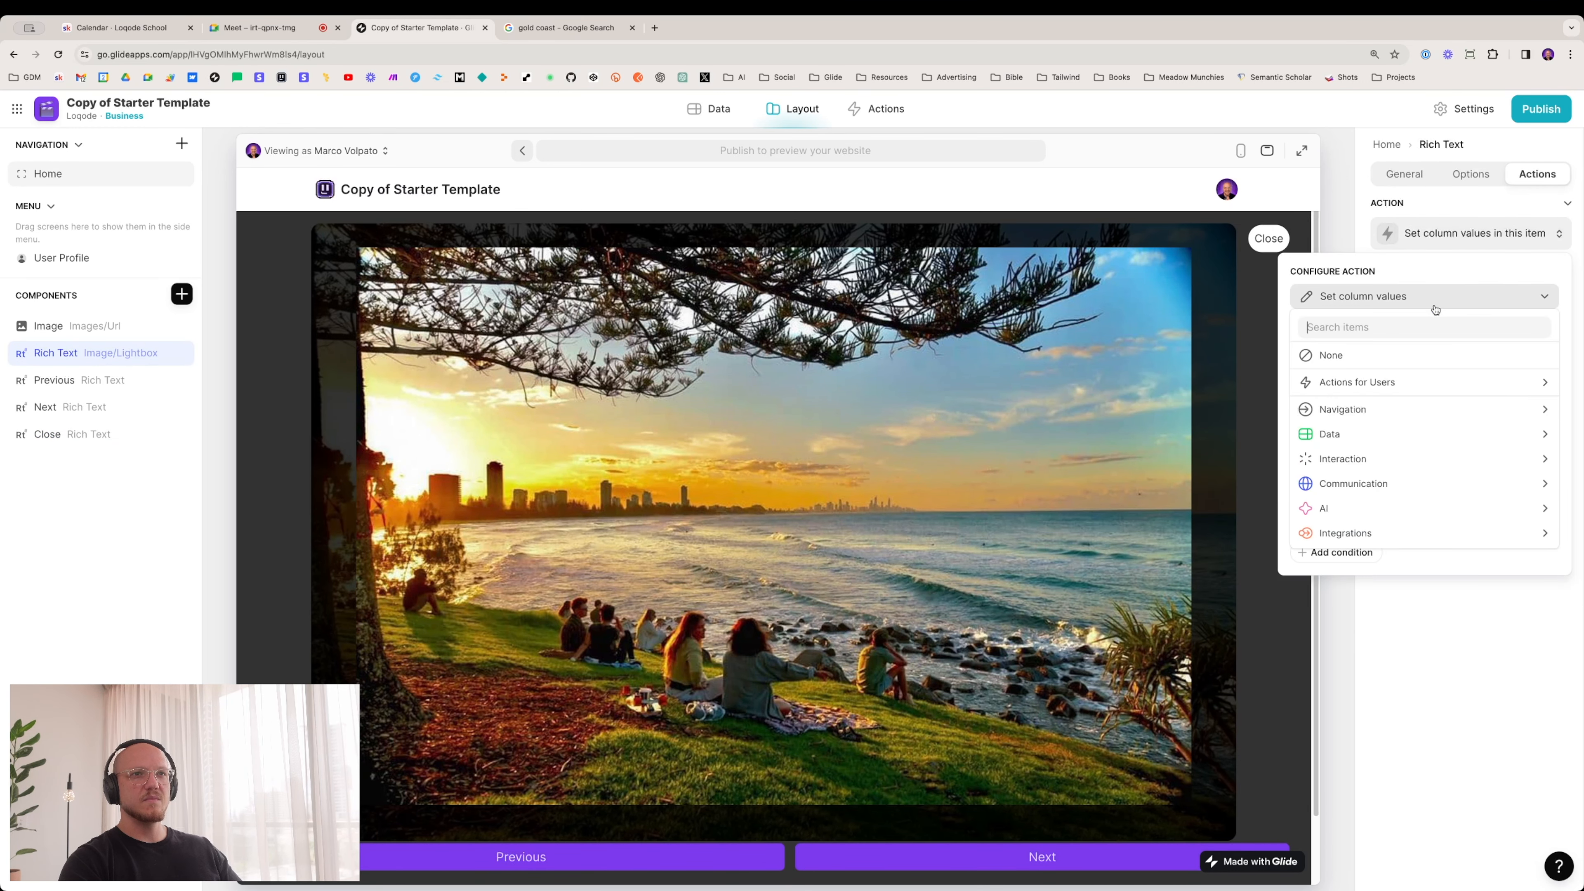
pyautogui.click(1414, 357)
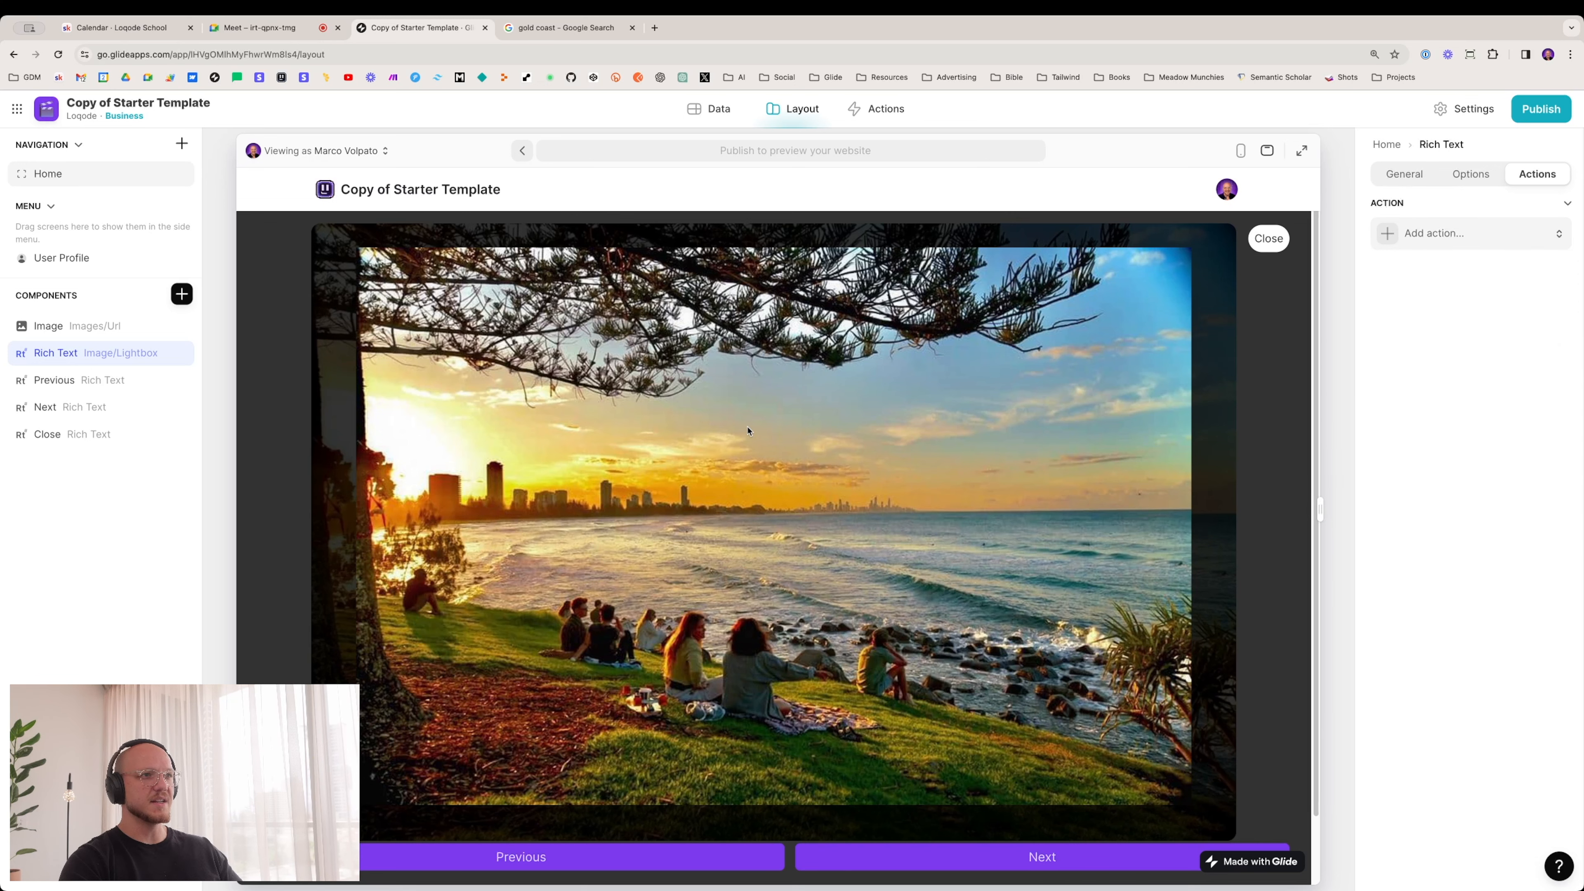
# Step: Test the preview by closing the lightbox, reopening it from the image and checking how its overlay scrolls
pyautogui.click(1268, 239)
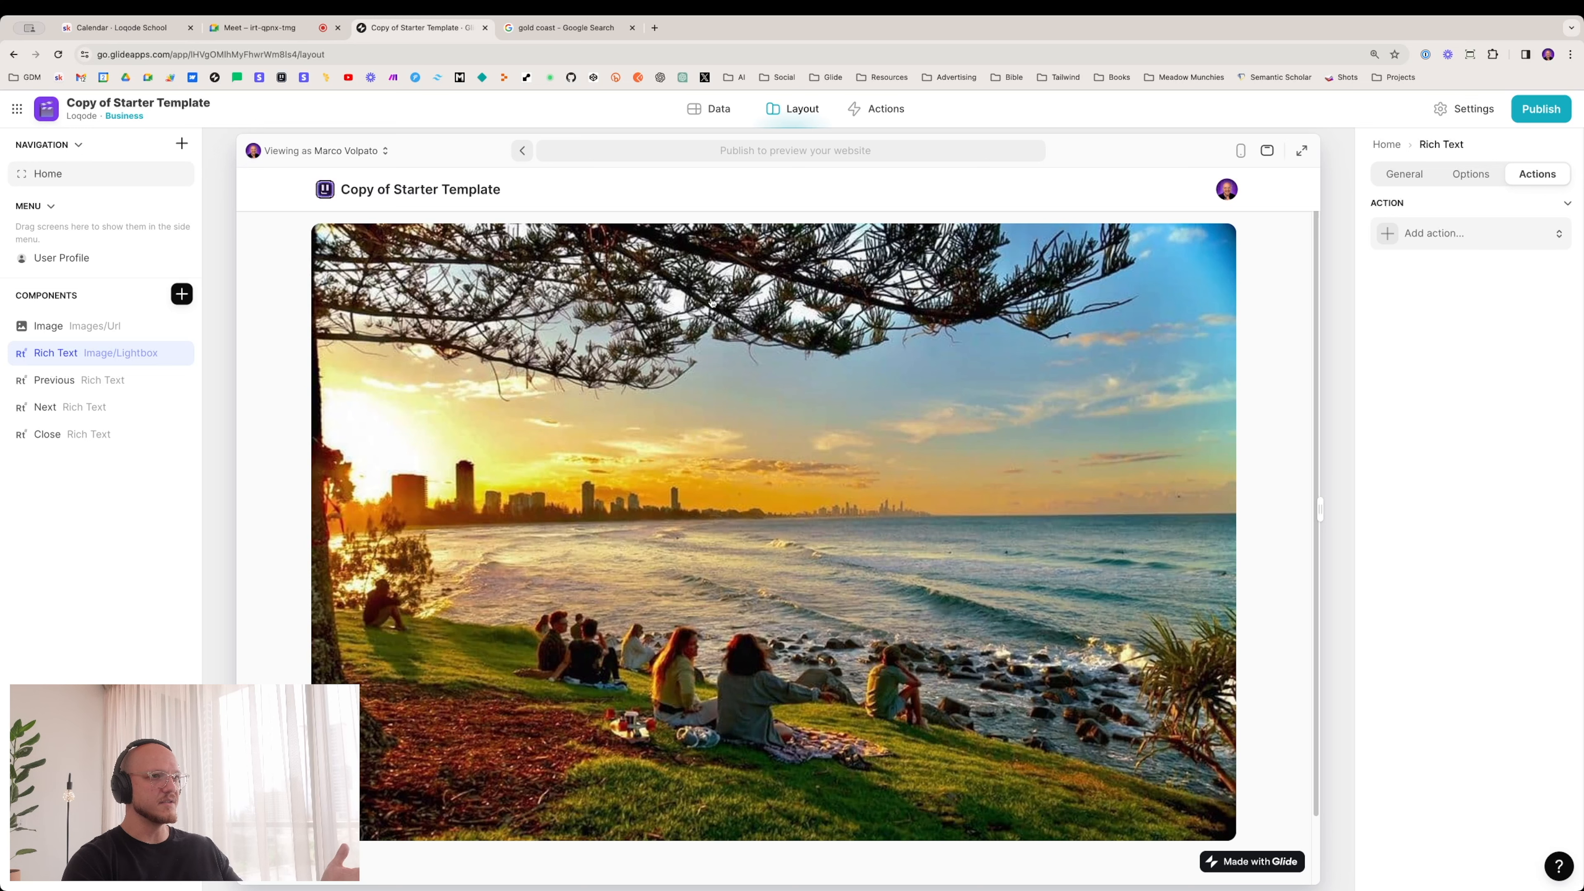
pyautogui.click(689, 393)
pyautogui.moveTo(633, 417); pyautogui.dragTo(690, 459)
pyautogui.rightClick(681, 386)
pyautogui.click(789, 453)
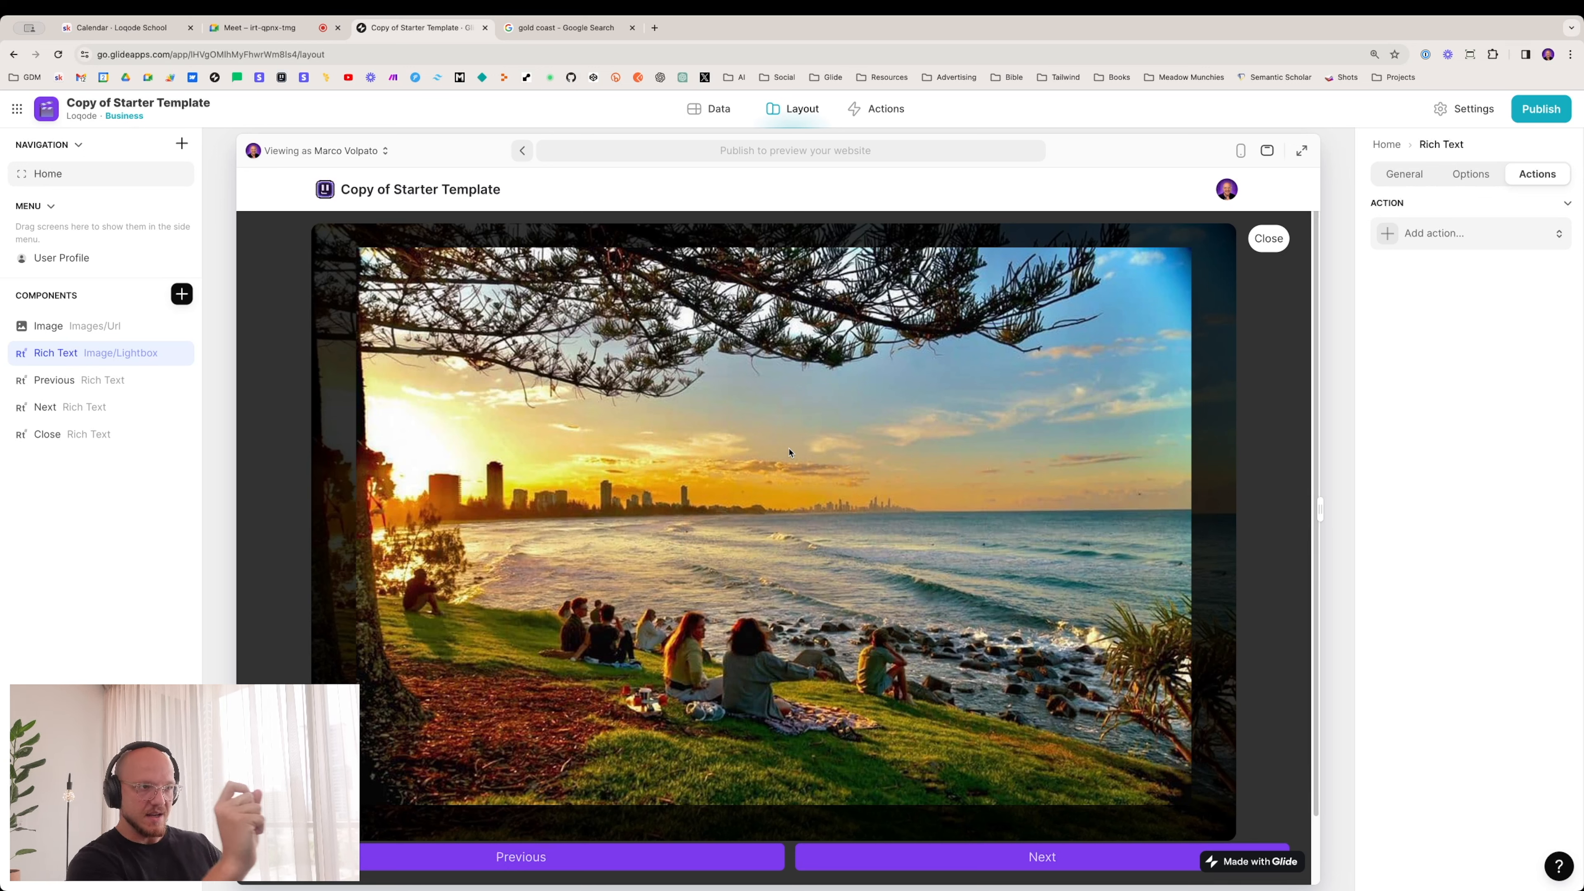
pyautogui.scroll(-2, 805, 485)
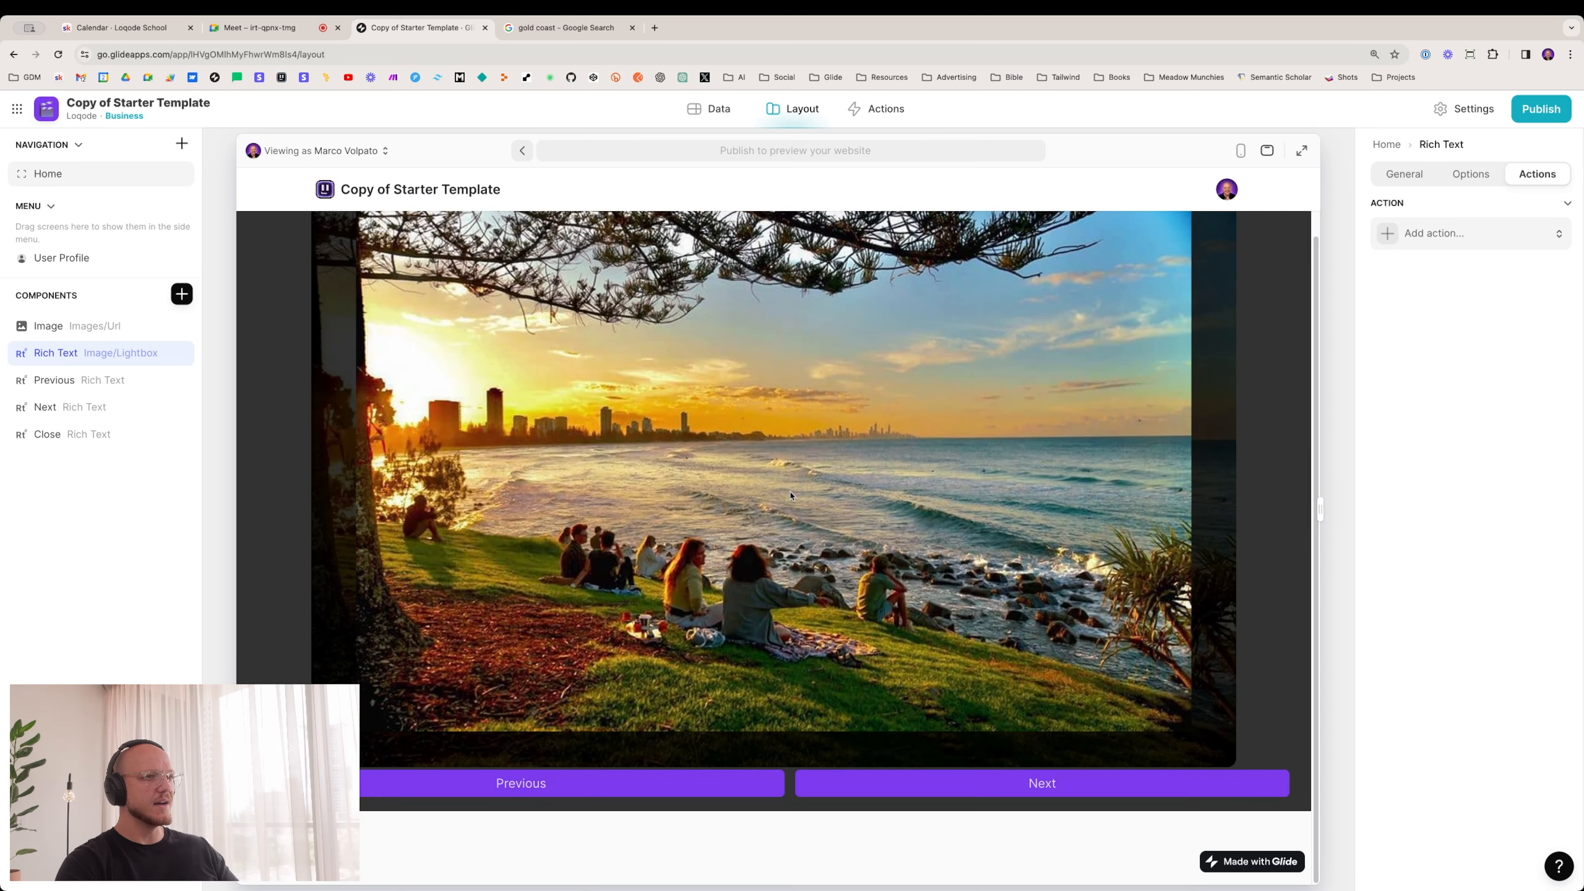
pyautogui.scroll(2, 793, 495)
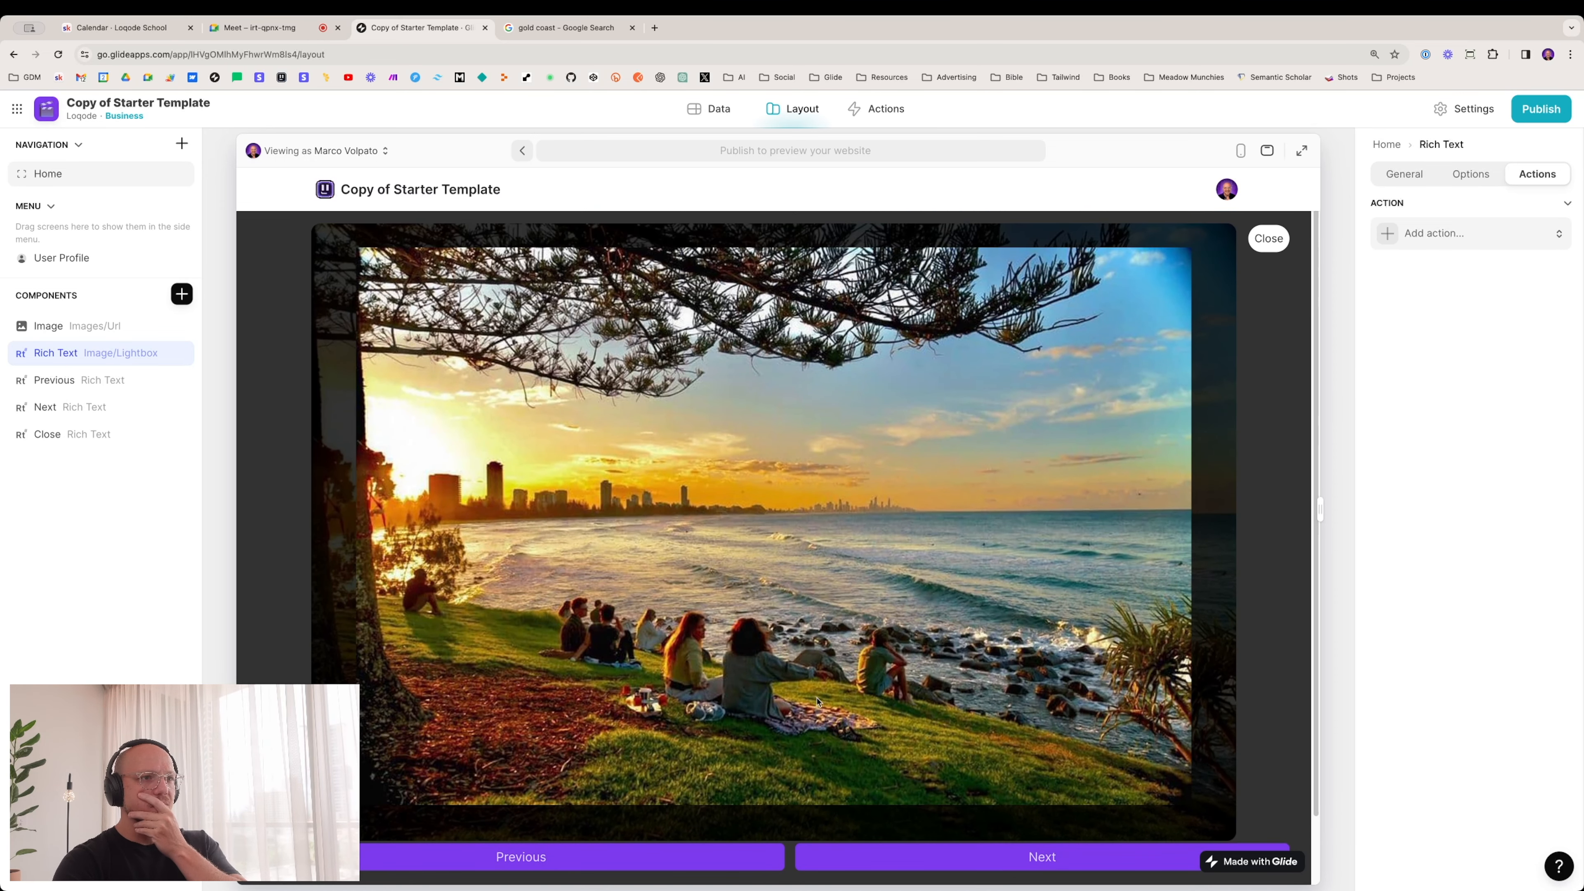
# Step: Step back and forth through the lightbox images with Previous and Next, finishing on the last image
pyautogui.click(825, 862)
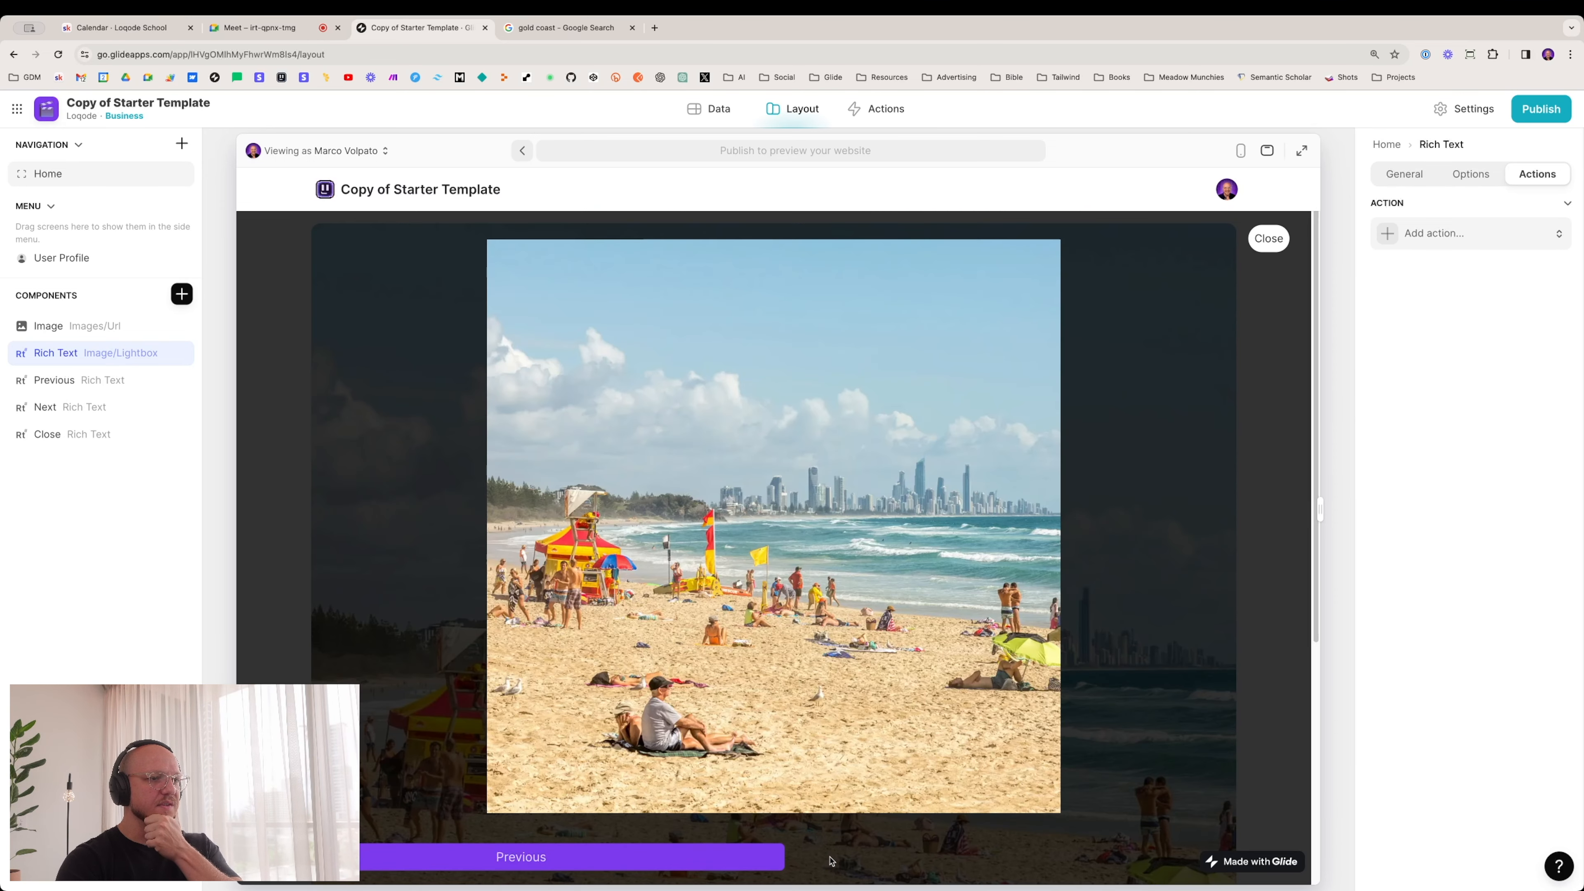
pyautogui.click(752, 861)
pyautogui.click(663, 861)
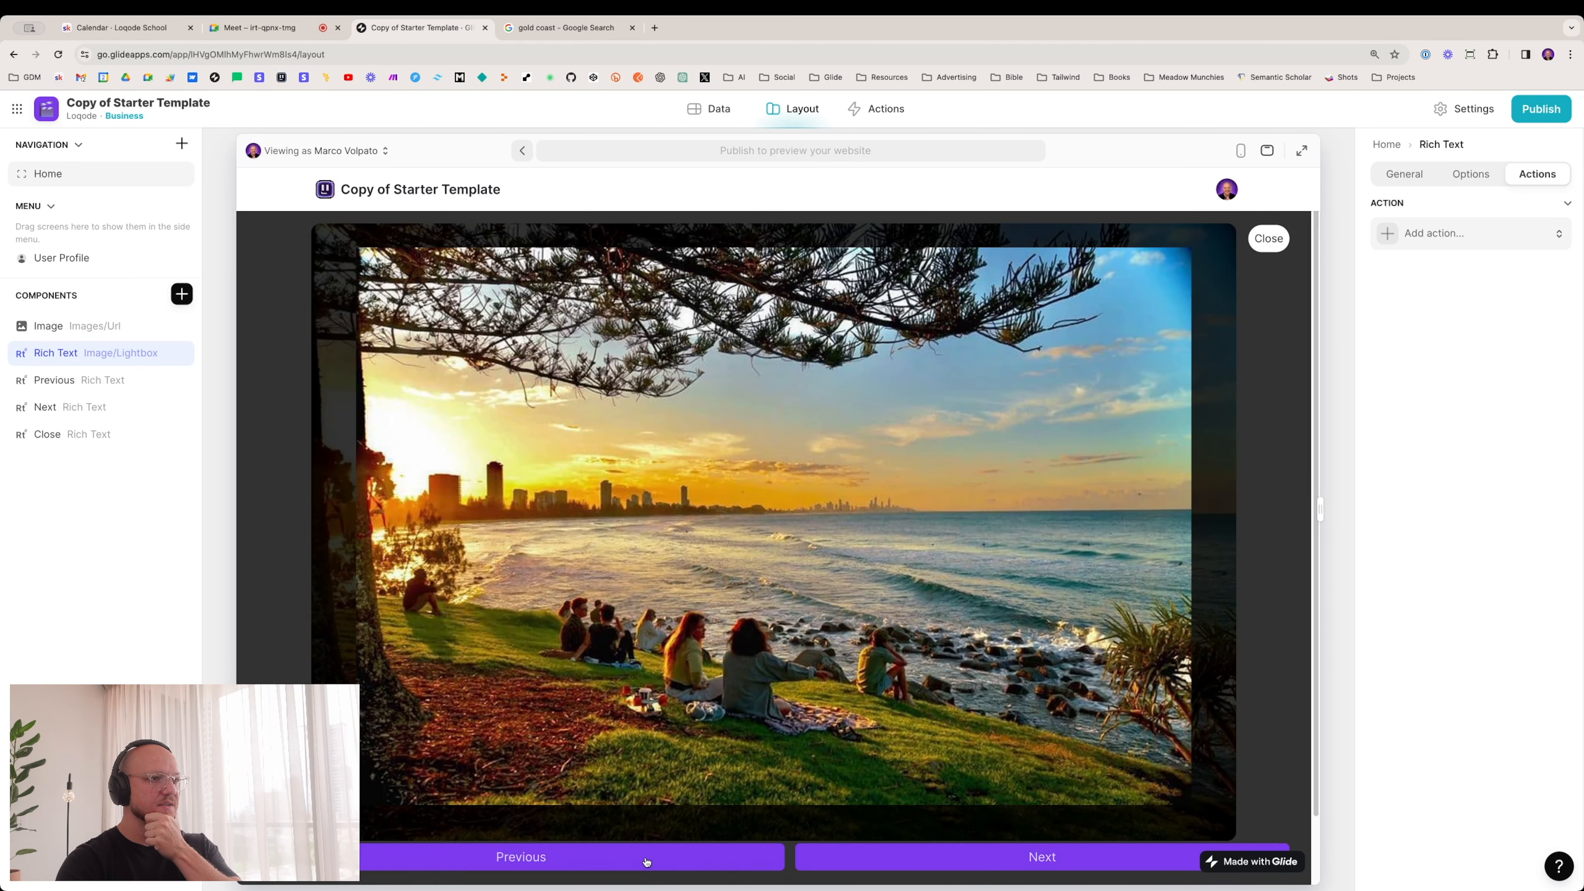
pyautogui.click(648, 861)
pyautogui.click(848, 861)
pyautogui.click(890, 860)
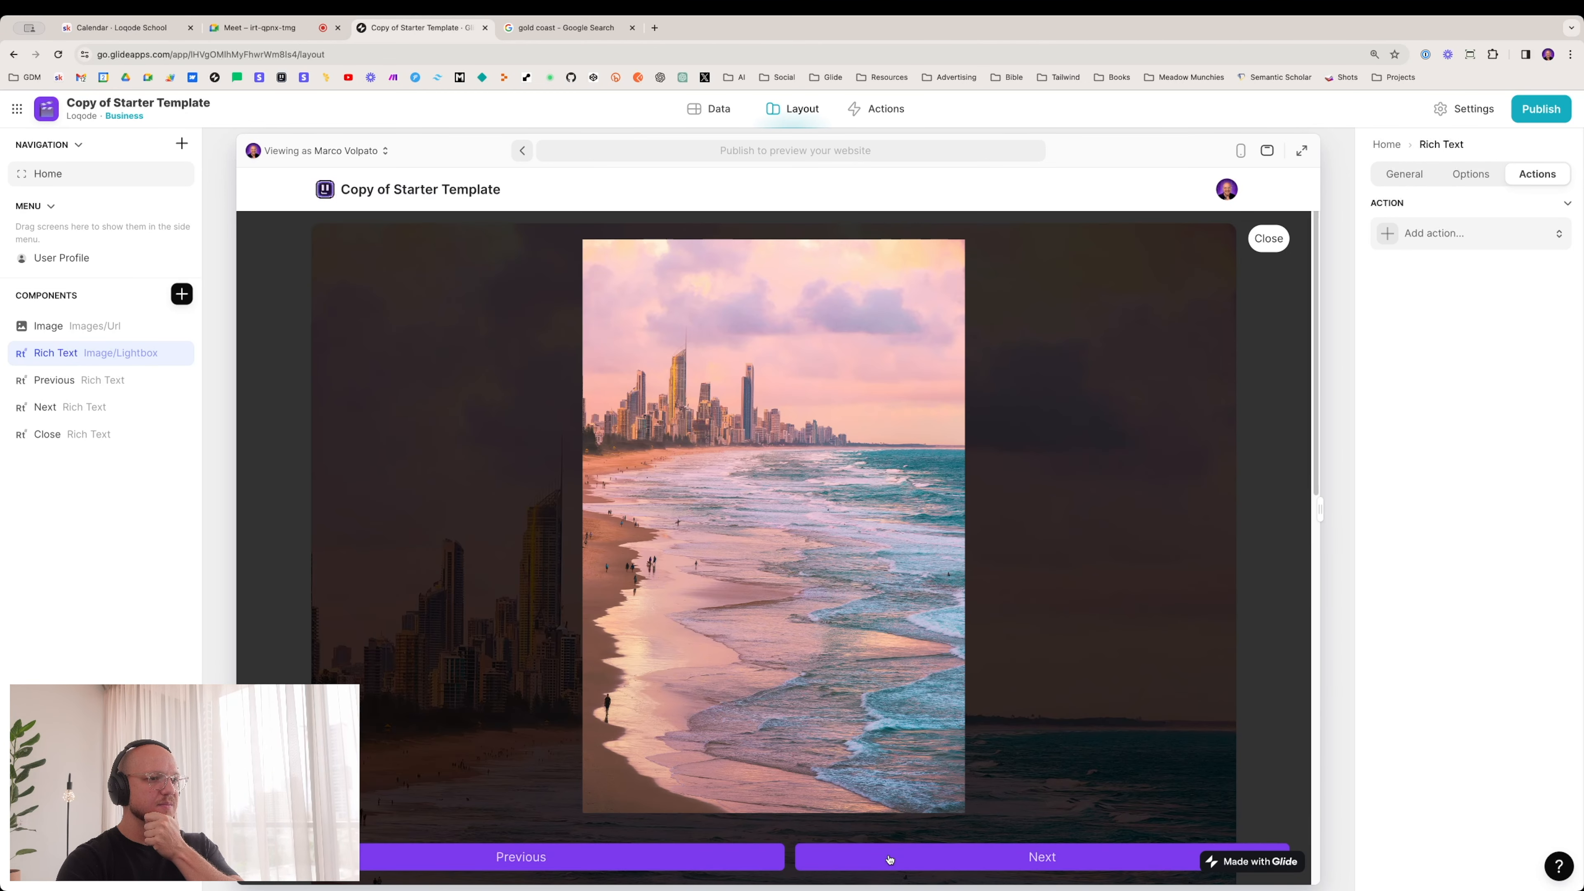
pyautogui.click(890, 860)
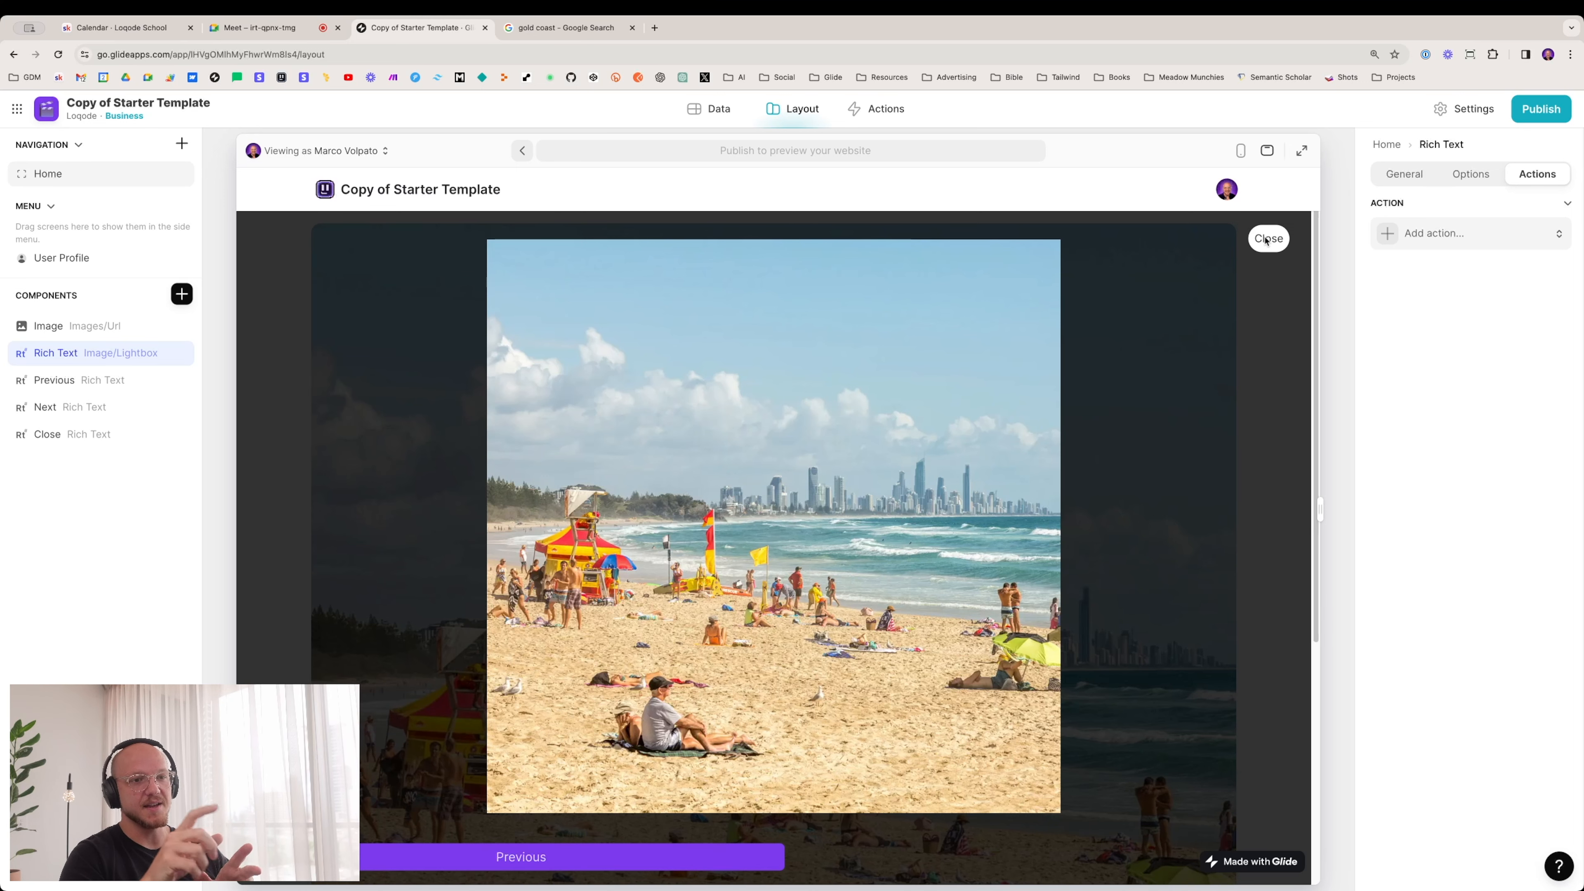
# Step: Turn the Next component's Increment number action into a new custom action for Users
pyautogui.click(94, 408)
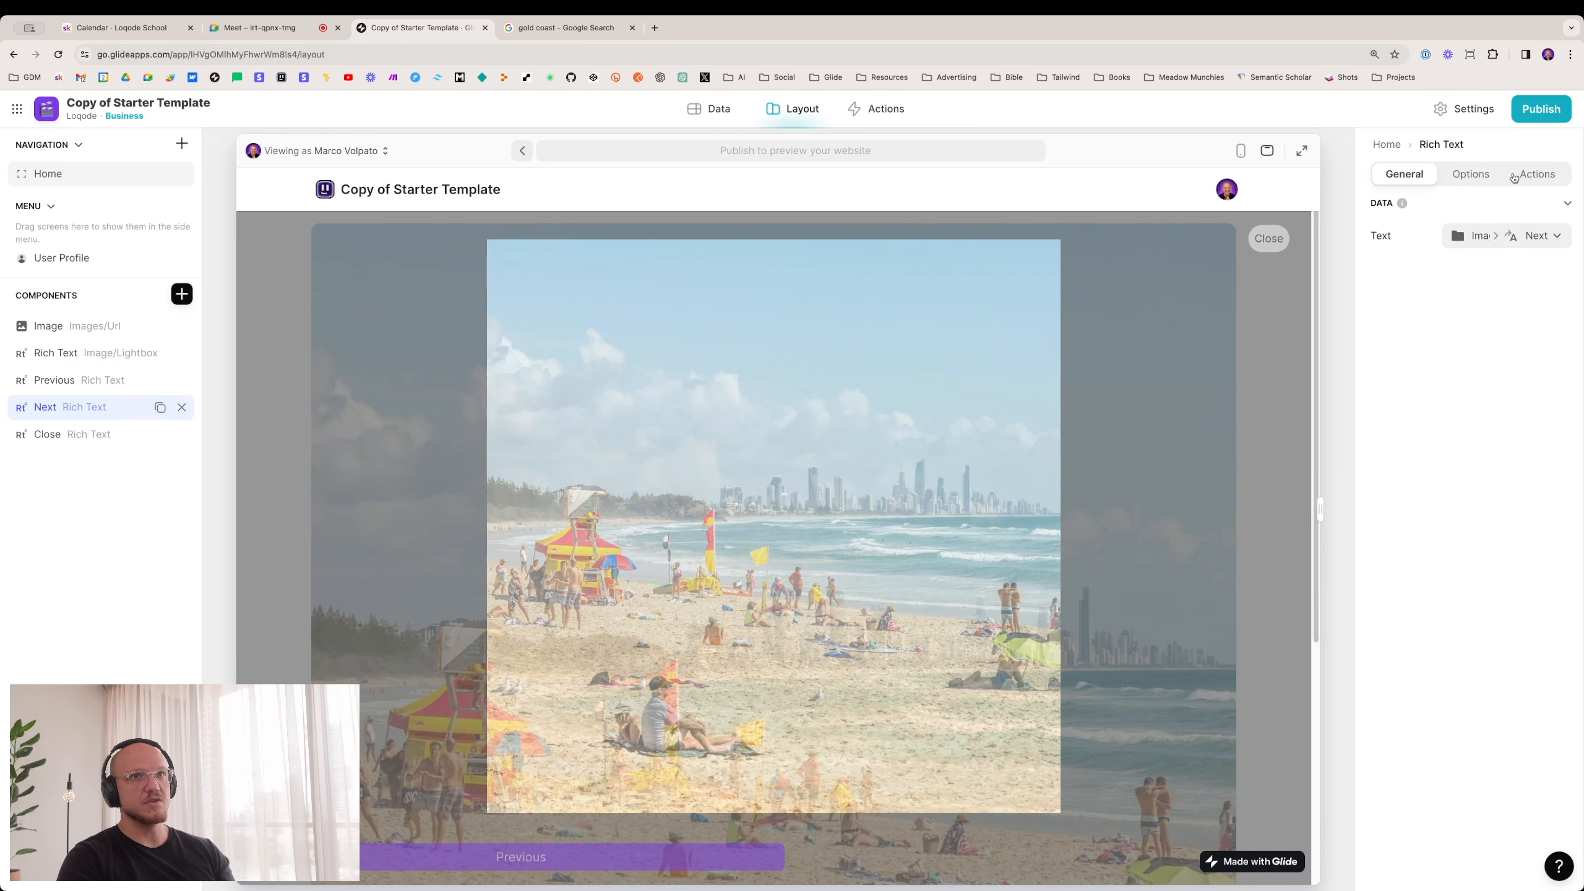
pyautogui.click(1538, 176)
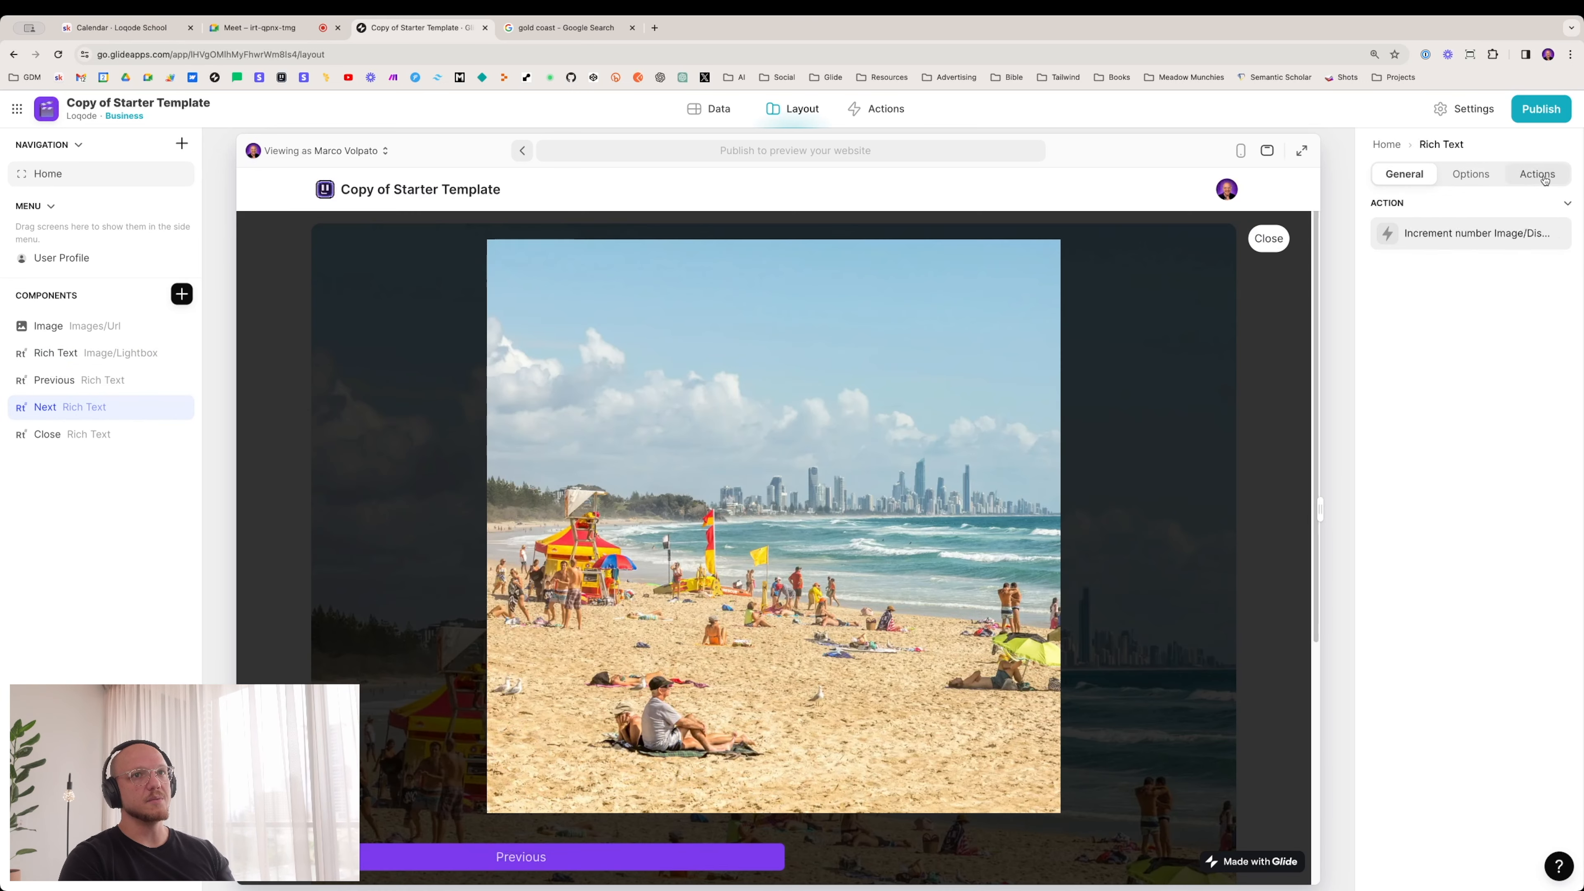
pyautogui.click(1475, 241)
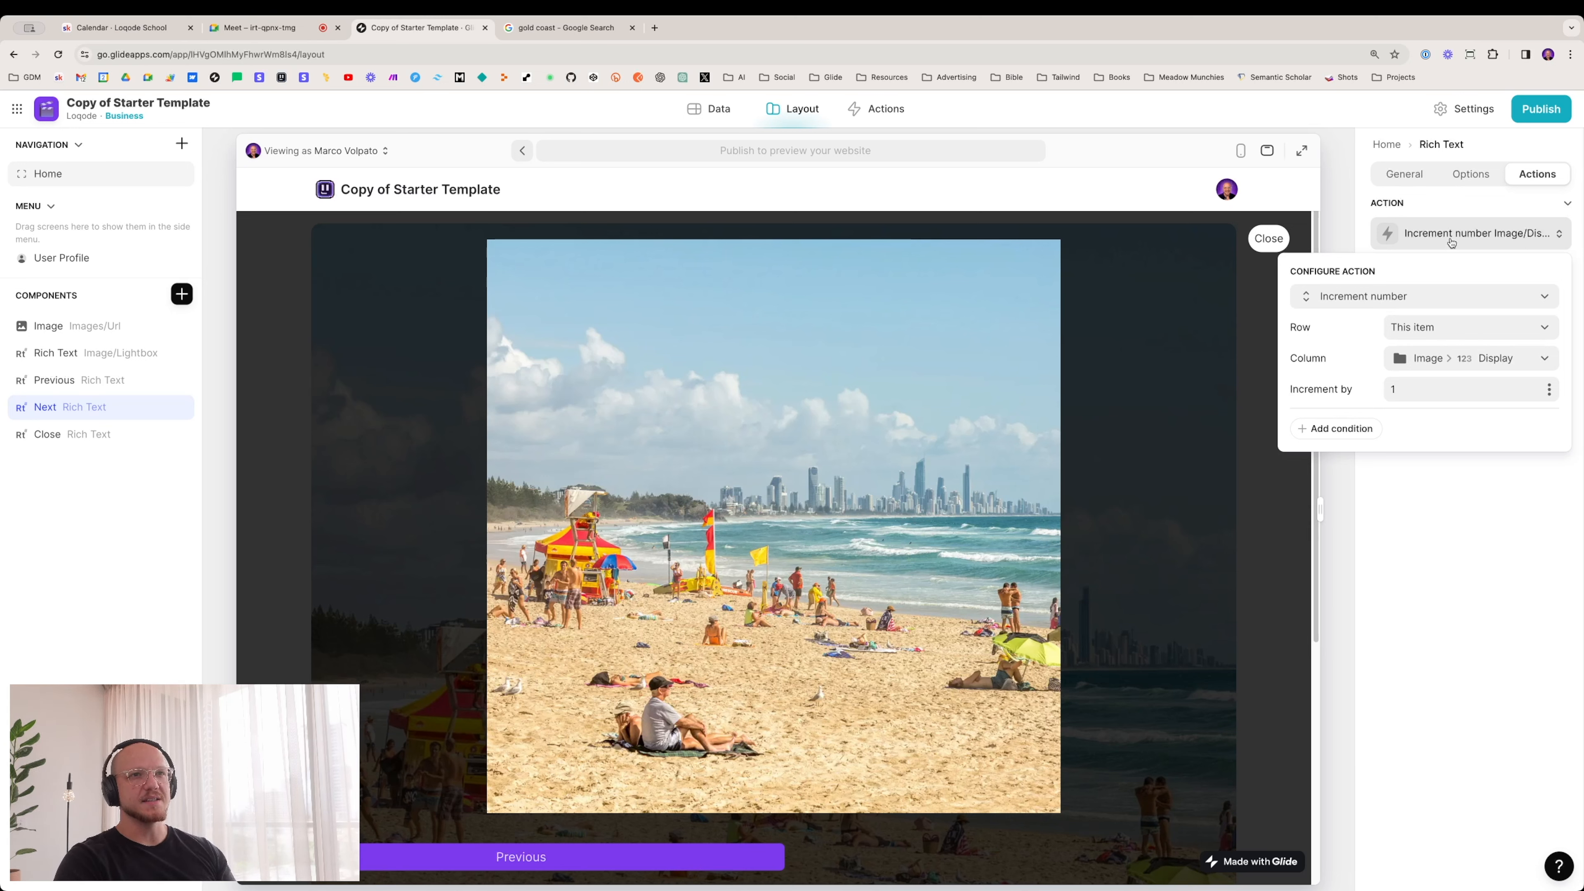
pyautogui.click(1434, 293)
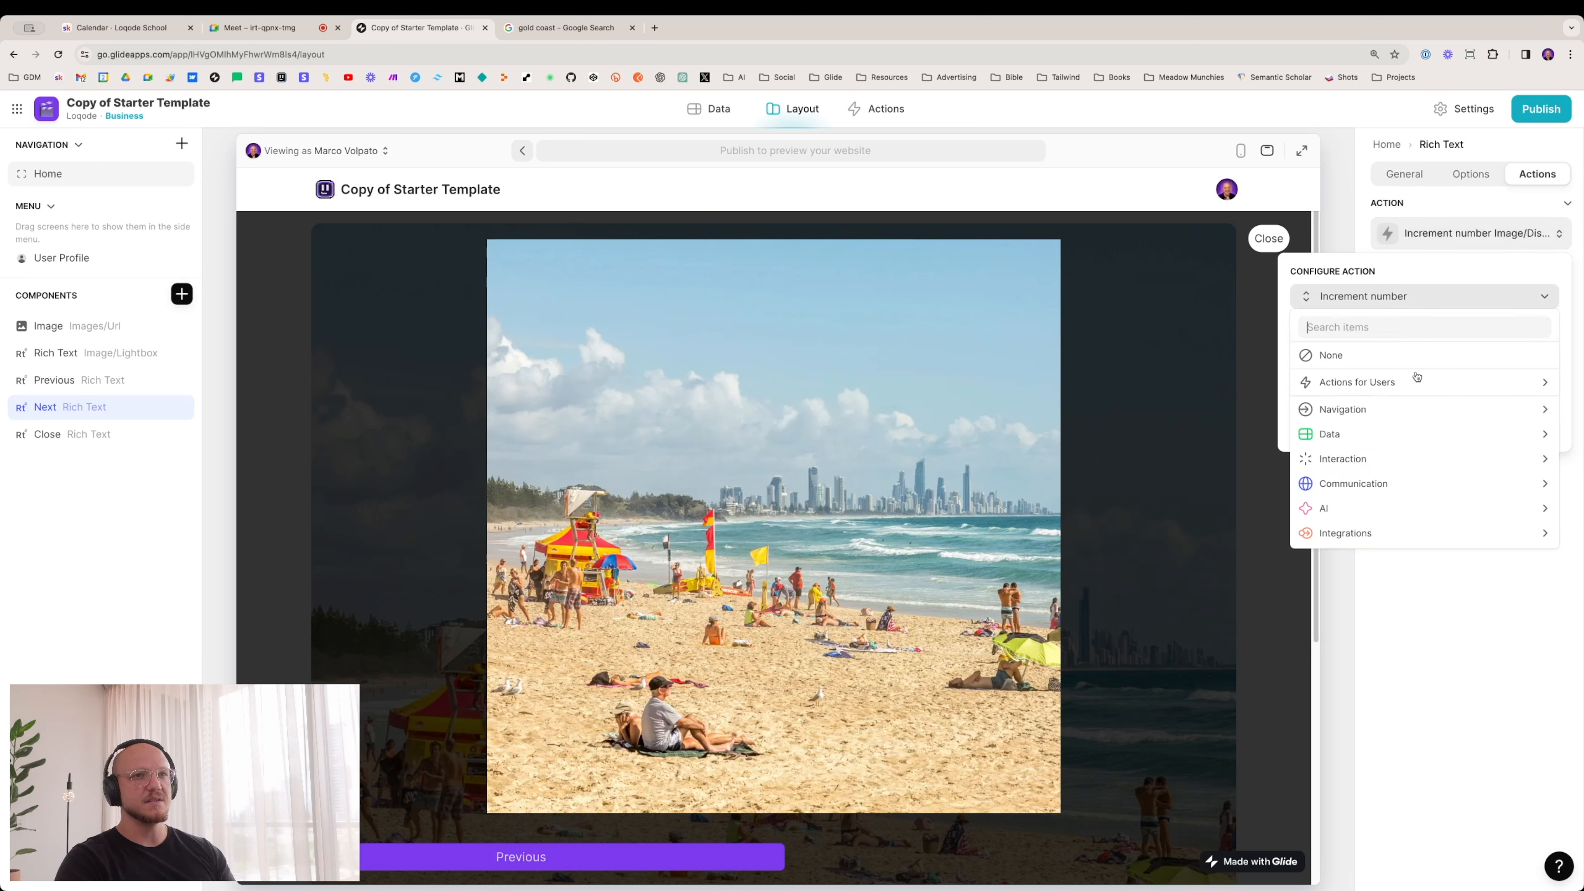
pyautogui.click(1508, 384)
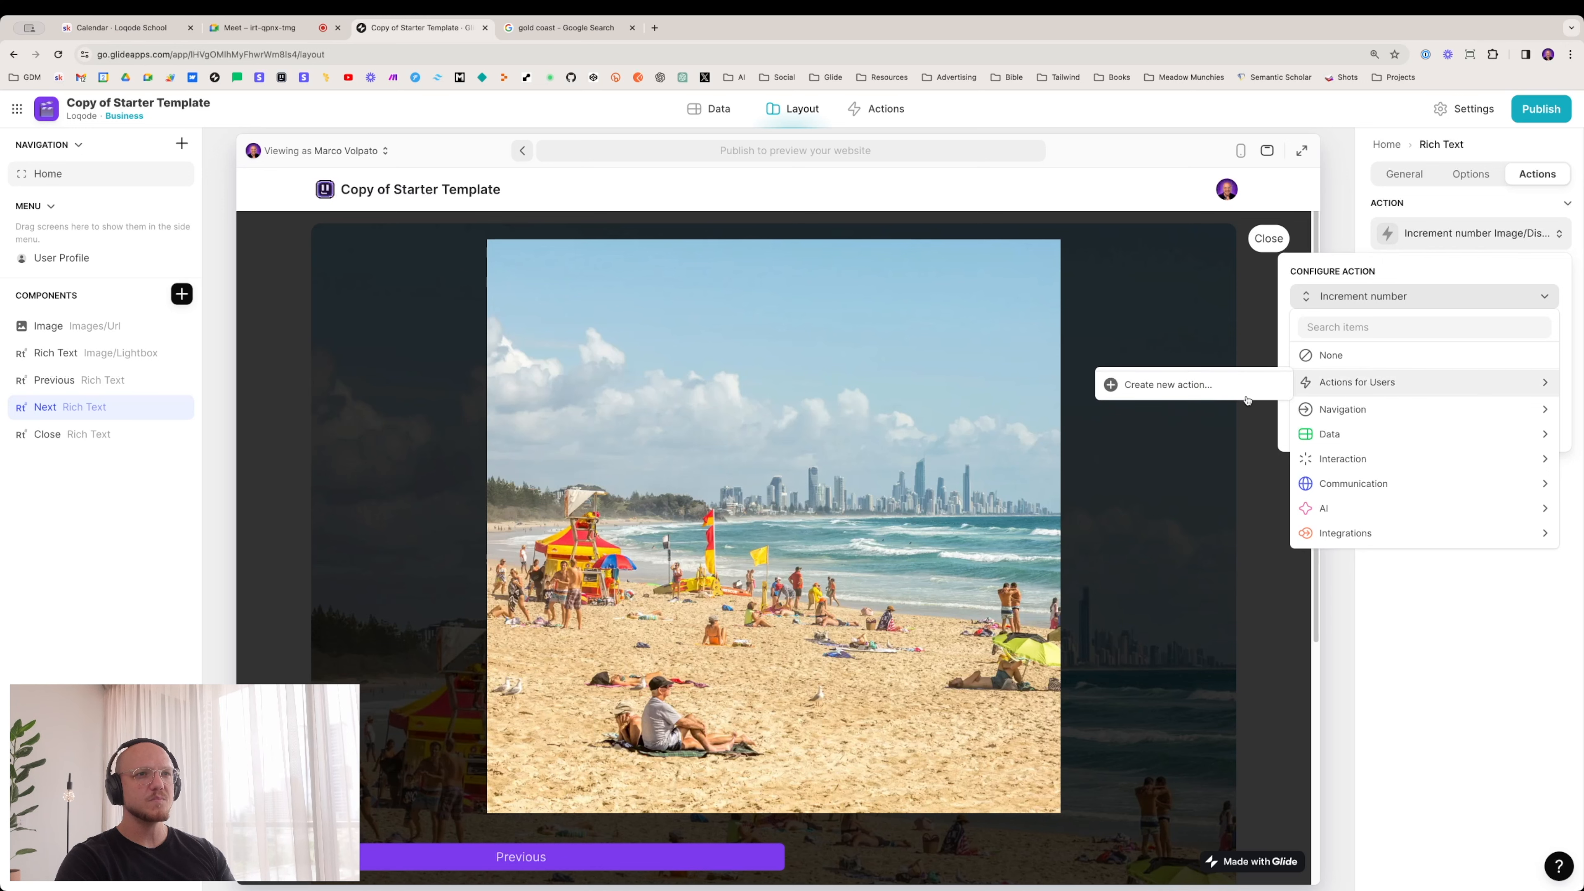
pyautogui.click(1179, 385)
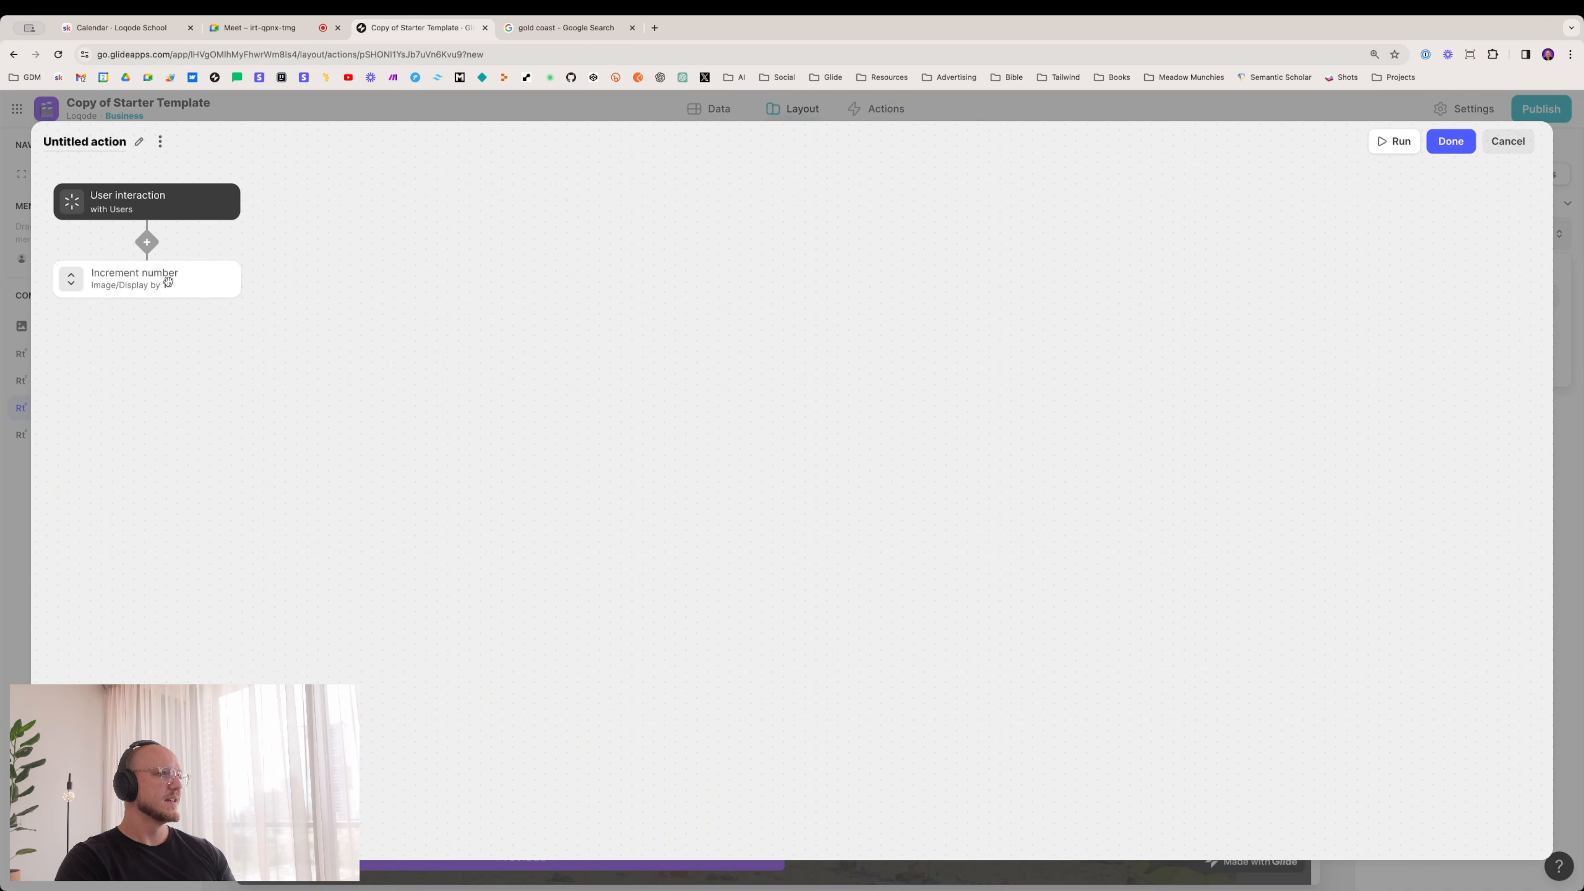
# Step: Add a condition before the Increment number step so that it runs if Image/Display equals 4
pyautogui.click(147, 241)
pyautogui.click(145, 242)
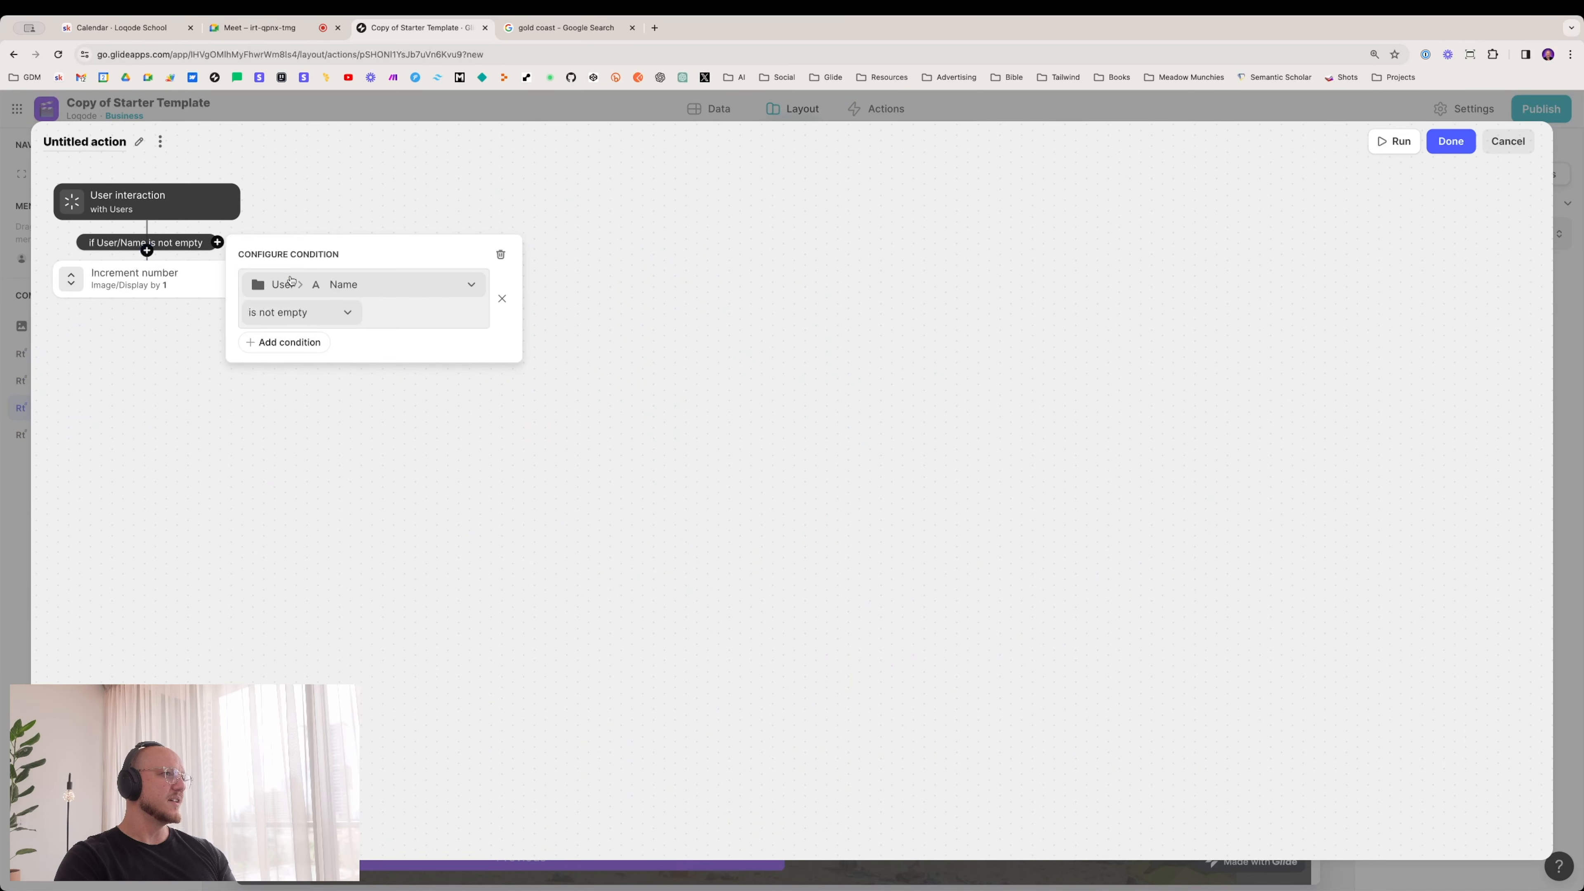
pyautogui.click(292, 282)
pyautogui.moveTo(344, 441)
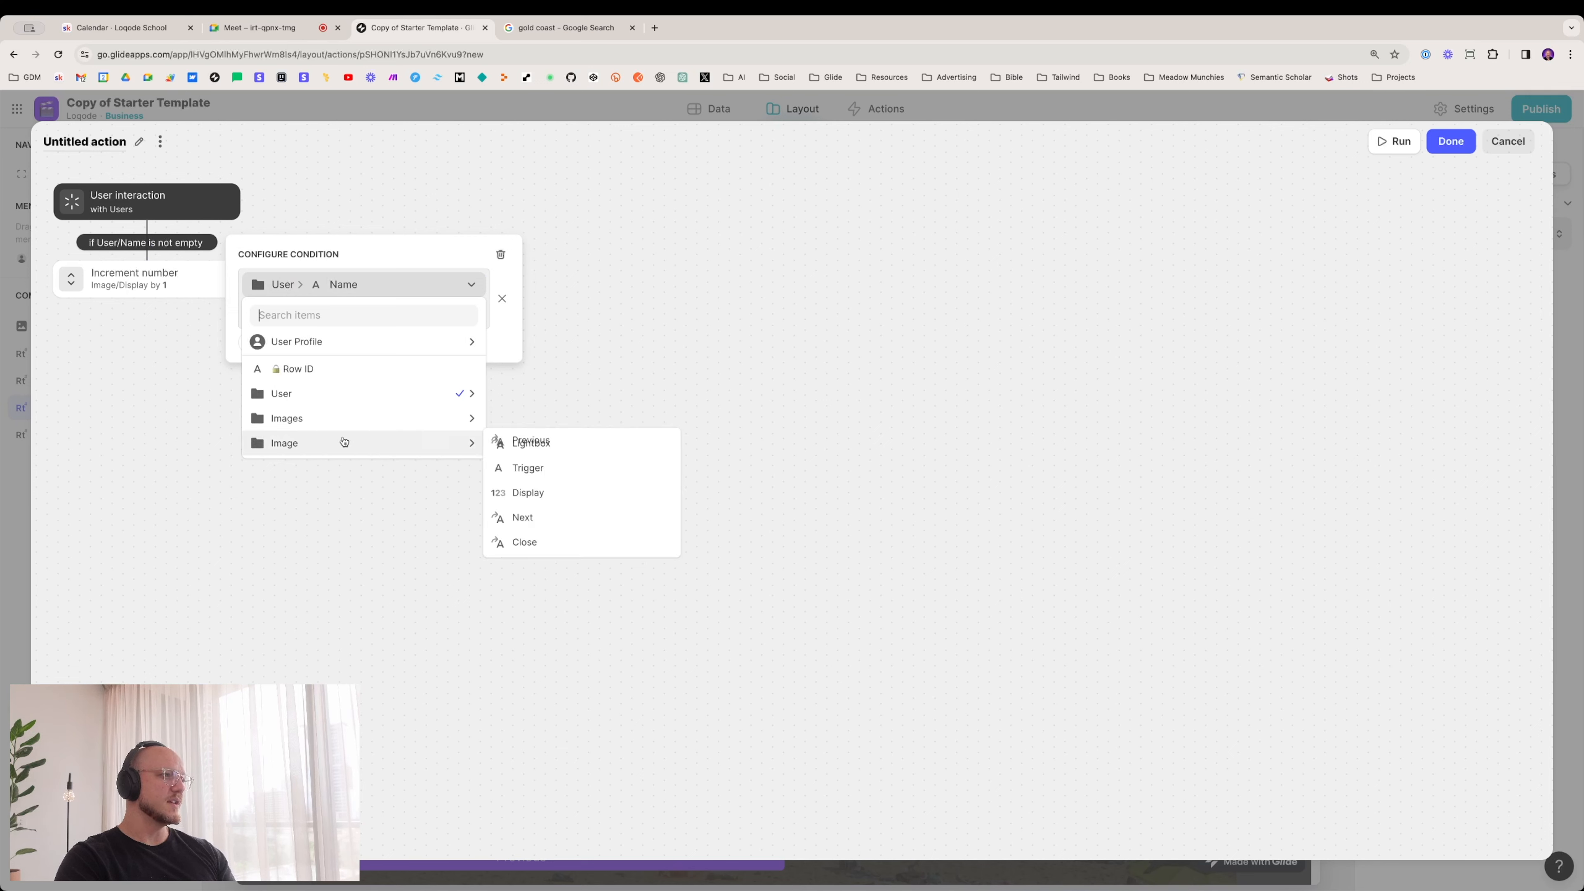
pyautogui.click(540, 495)
pyautogui.click(338, 319)
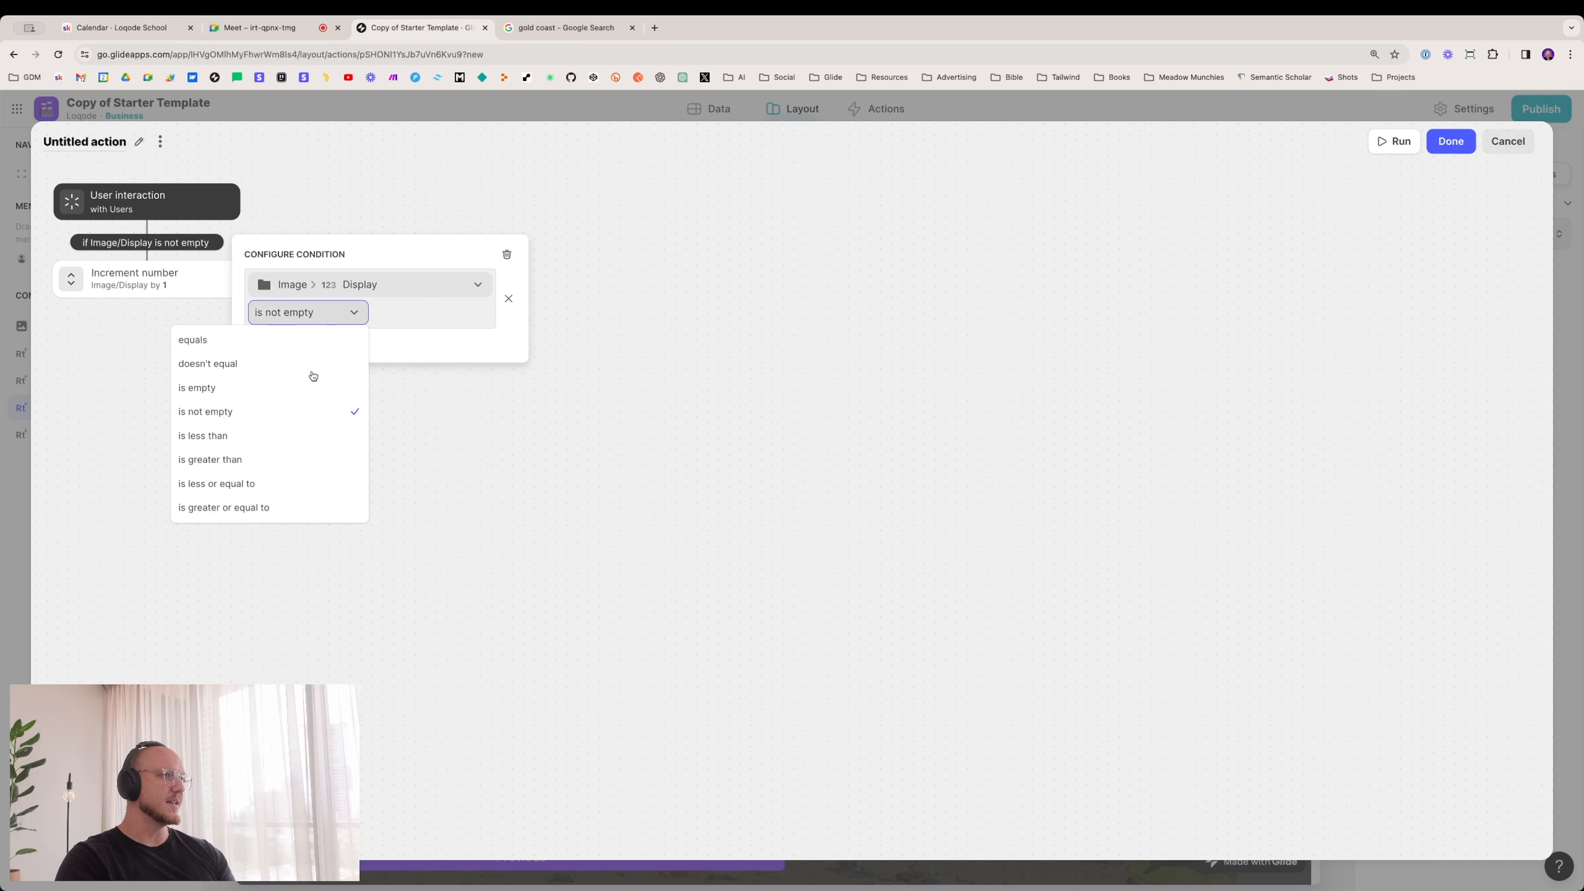
pyautogui.click(290, 340)
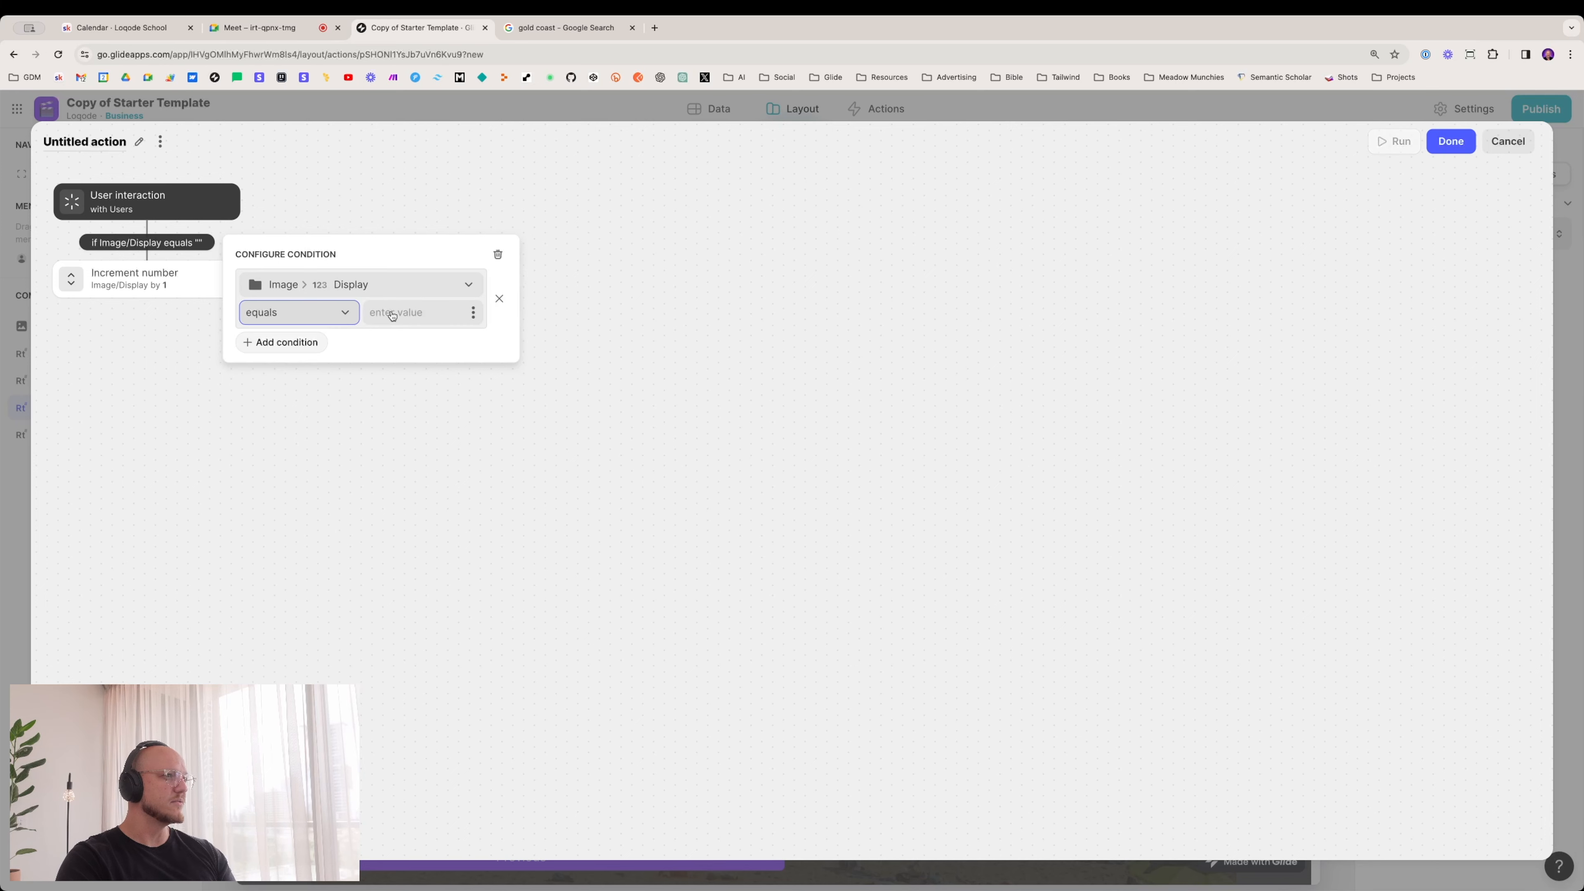
pyautogui.click(392, 315)
pyautogui.write('4')
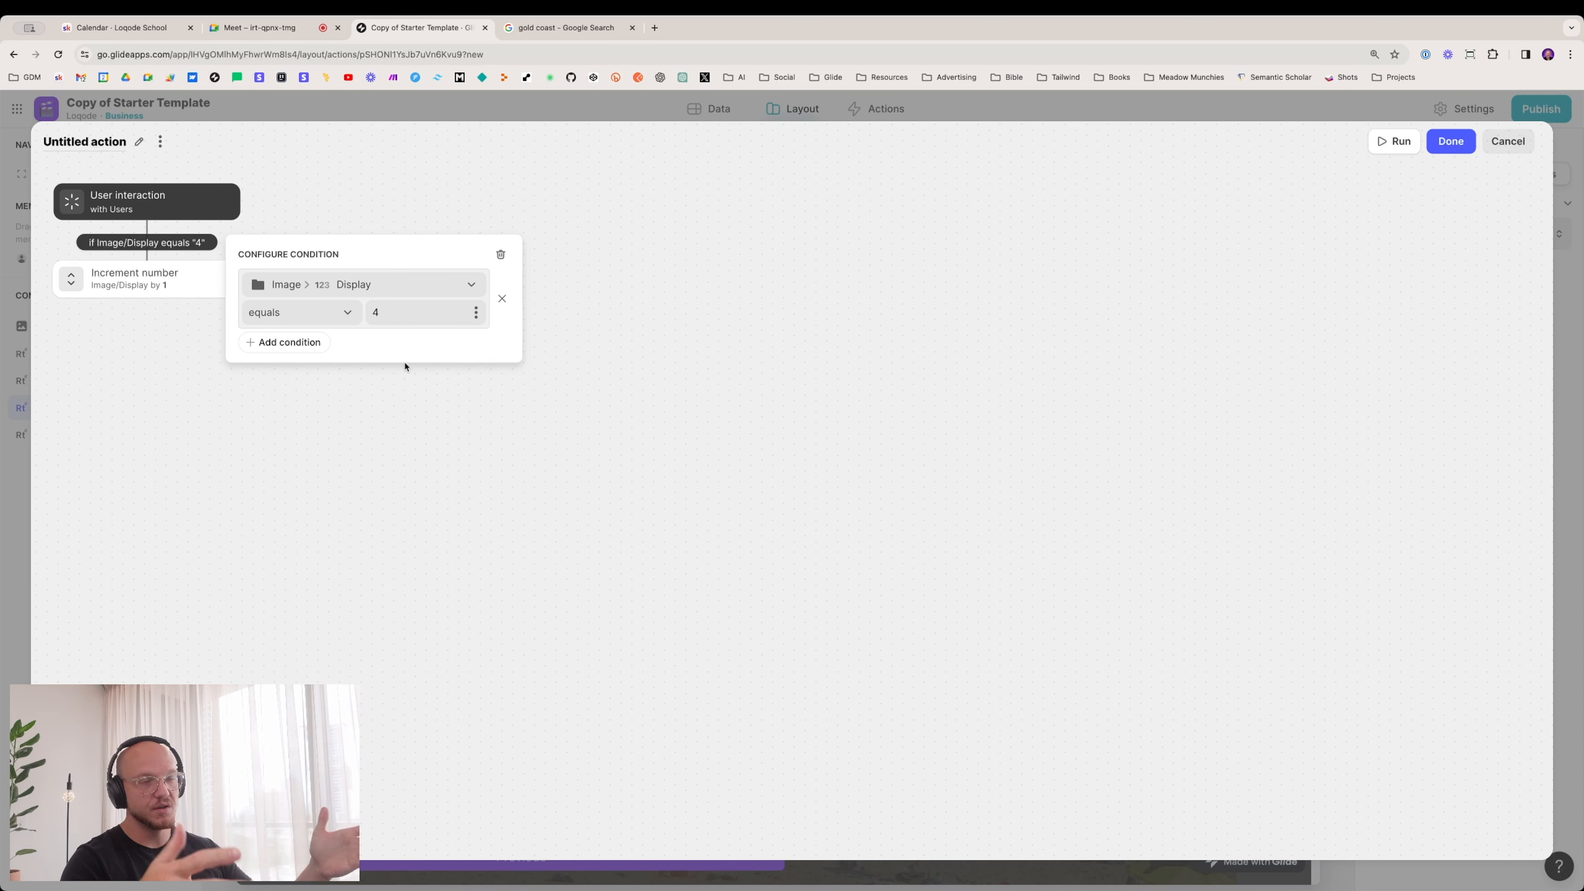
pyautogui.click(408, 433)
# Step: Add an else branch to the condition with an Increment number step raising Image/Display by 1
pyautogui.click(191, 282)
pyautogui.click(187, 342)
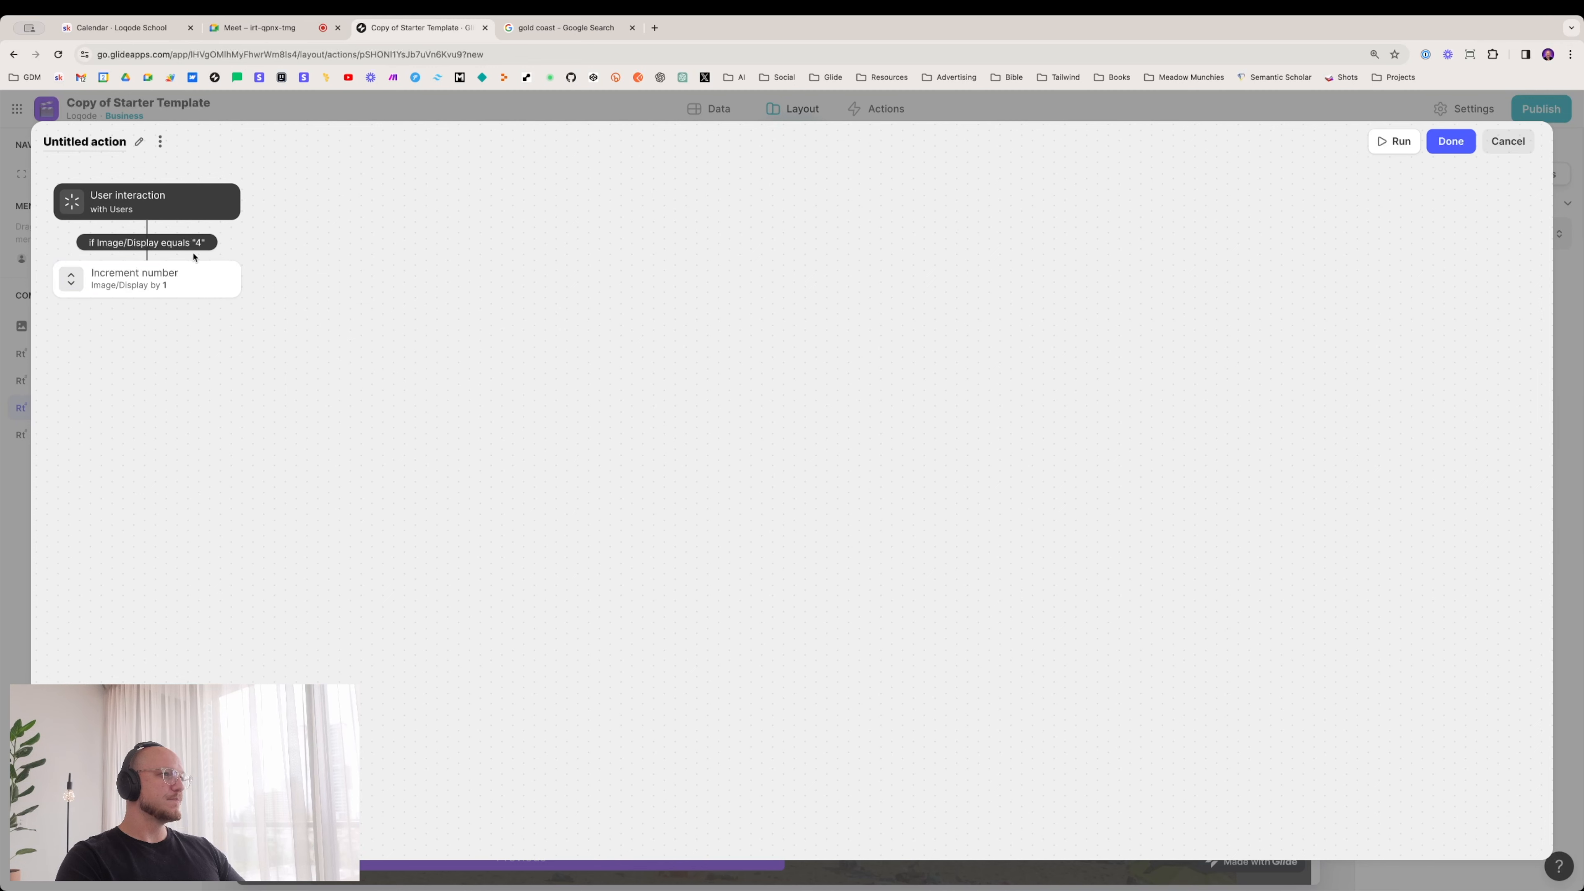
pyautogui.click(205, 245)
pyautogui.click(217, 242)
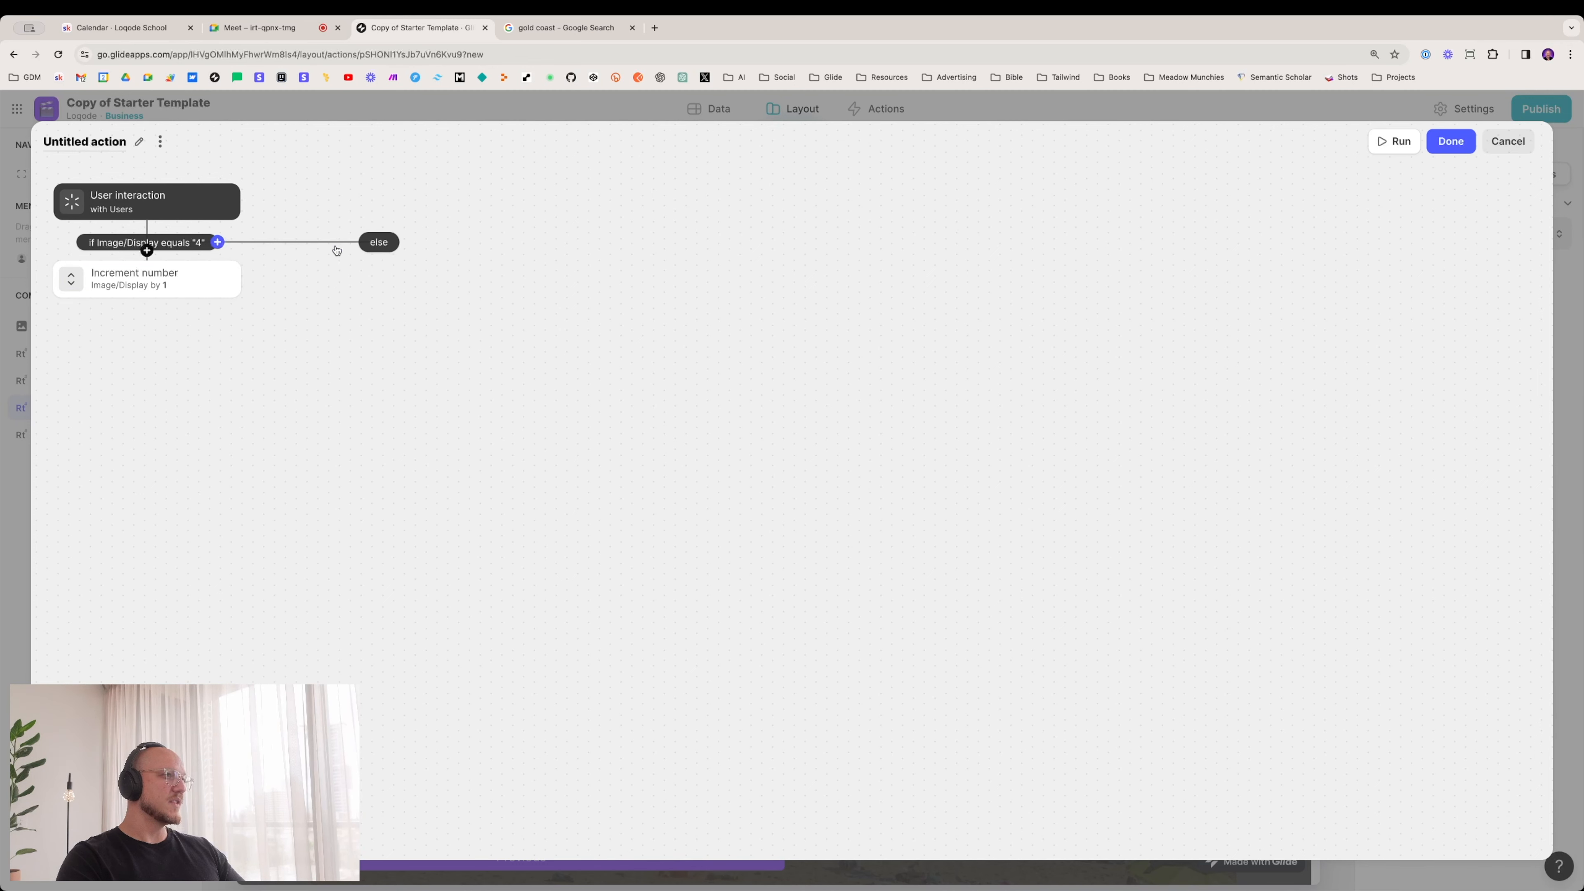
pyautogui.moveTo(203, 284); pyautogui.dragTo(388, 269)
pyautogui.click(379, 252)
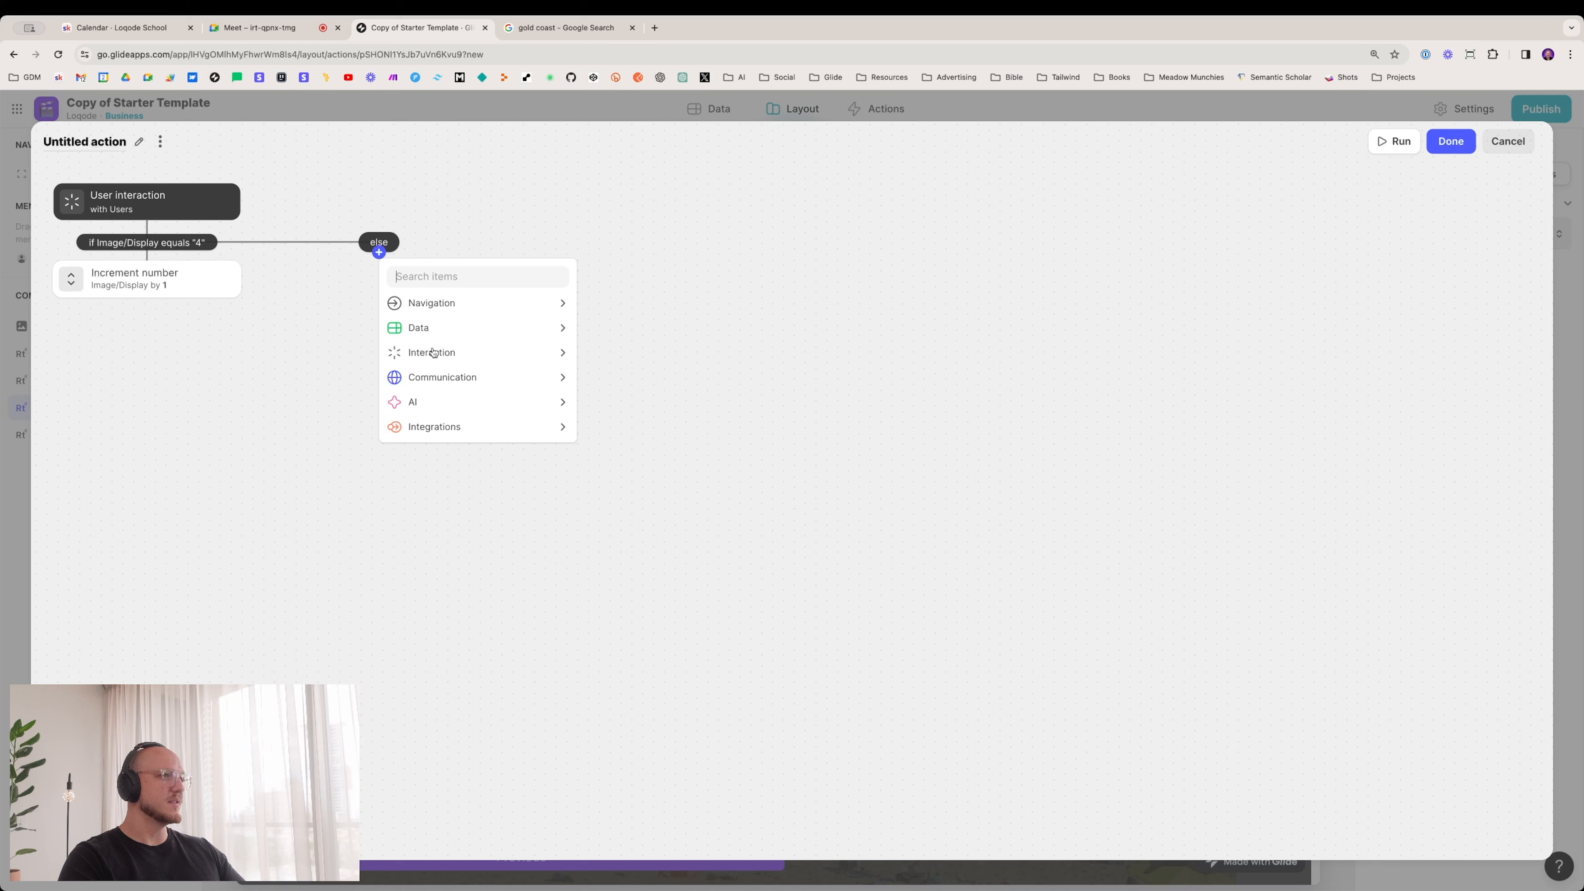
pyautogui.click(431, 329)
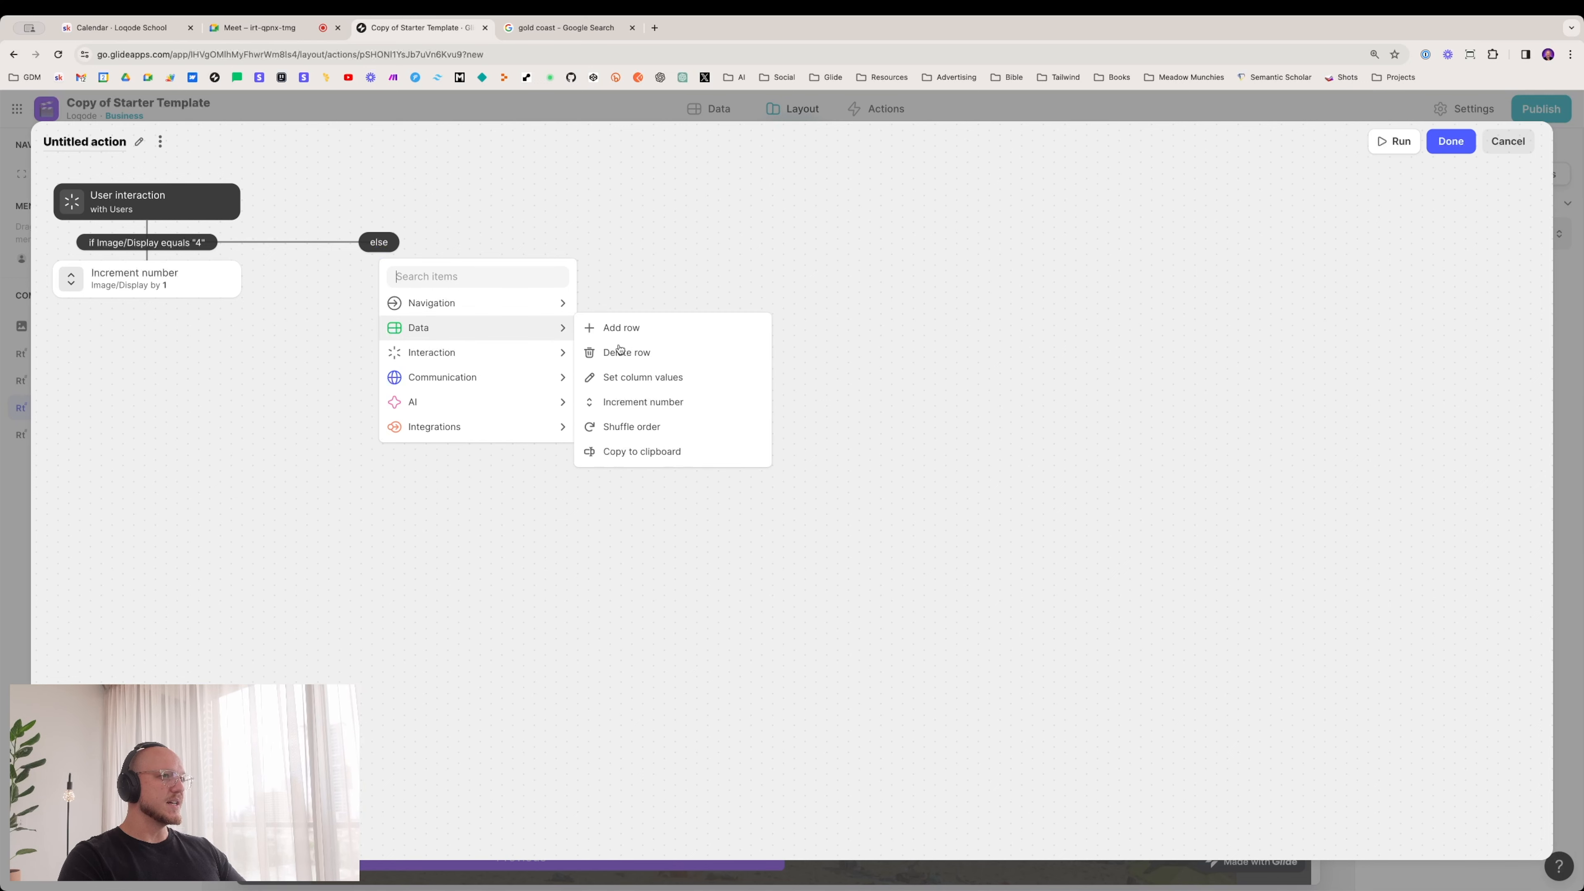
pyautogui.click(630, 402)
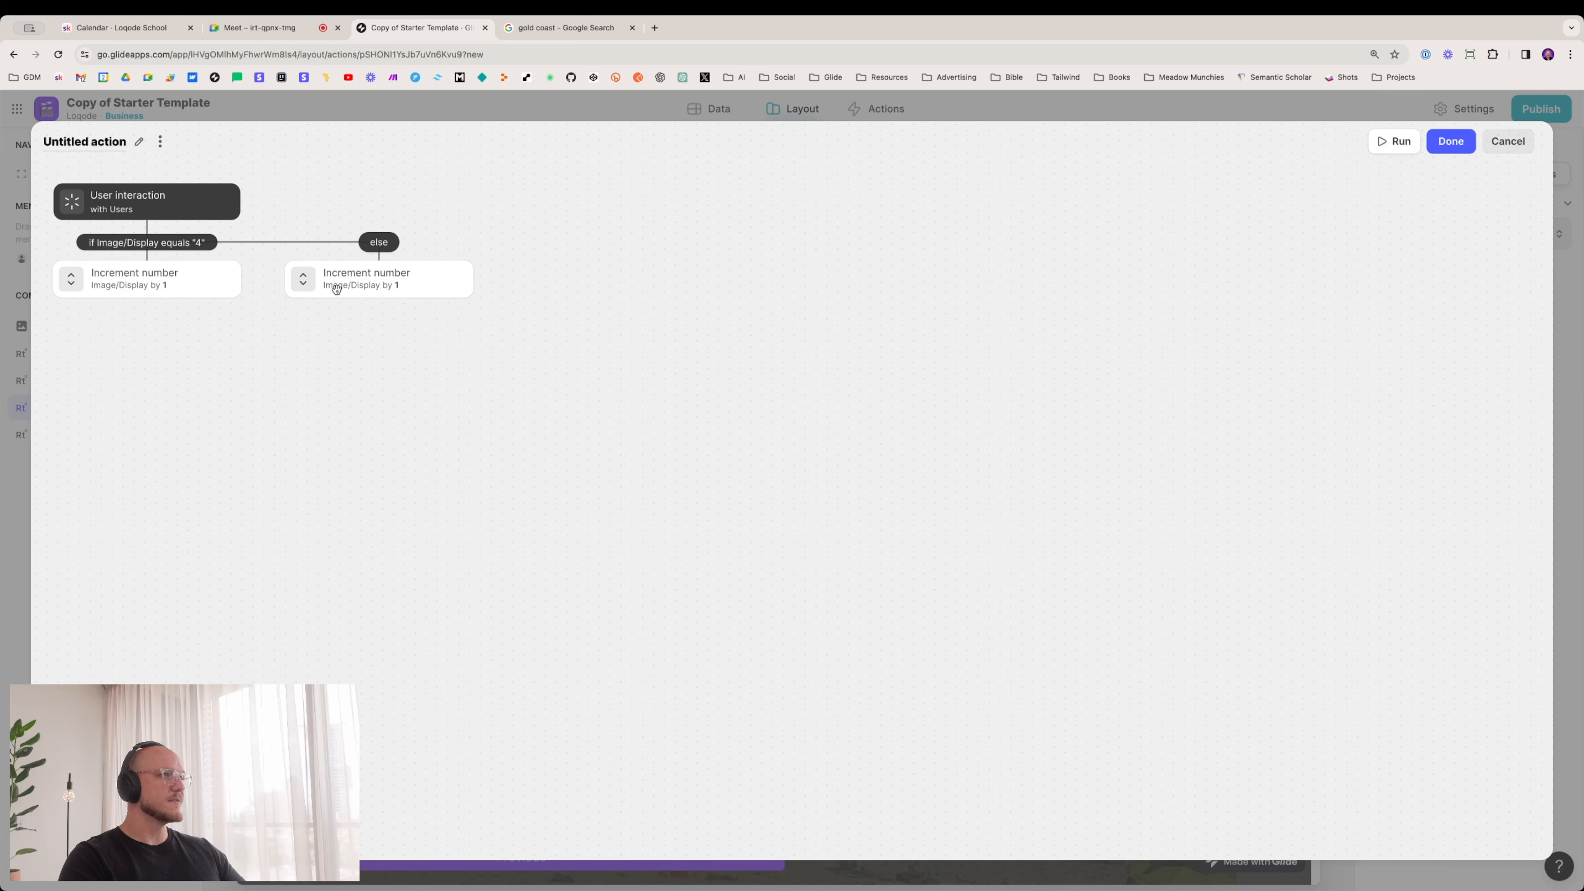
# Step: Change the equals 4 branch to Set column values with Image/Display set to 1 for this item, and save the action
pyautogui.click(184, 281)
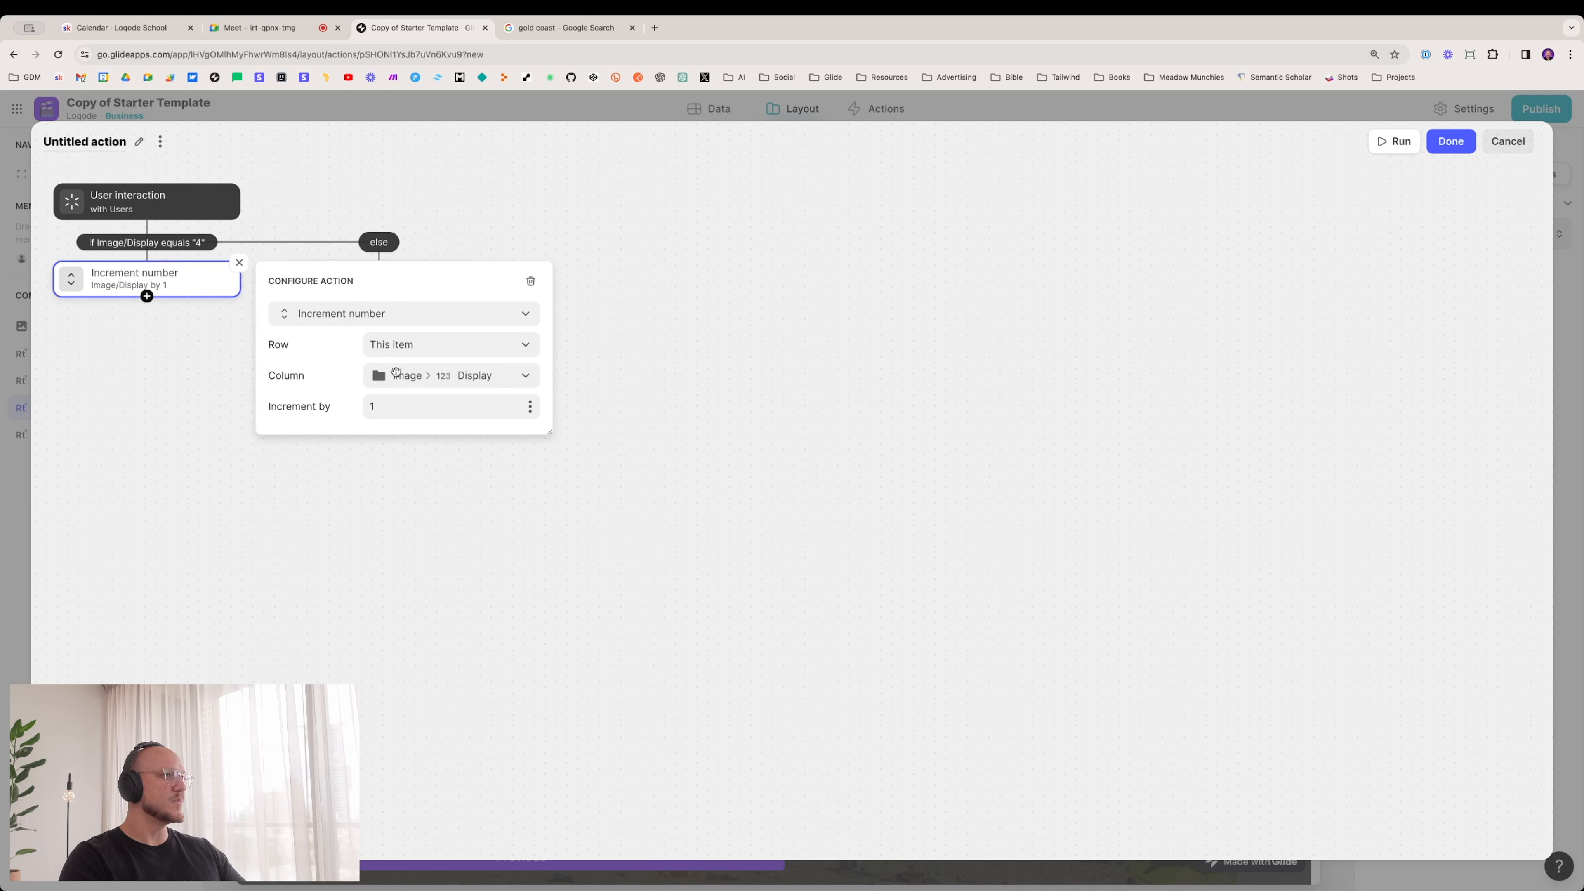
pyautogui.click(375, 315)
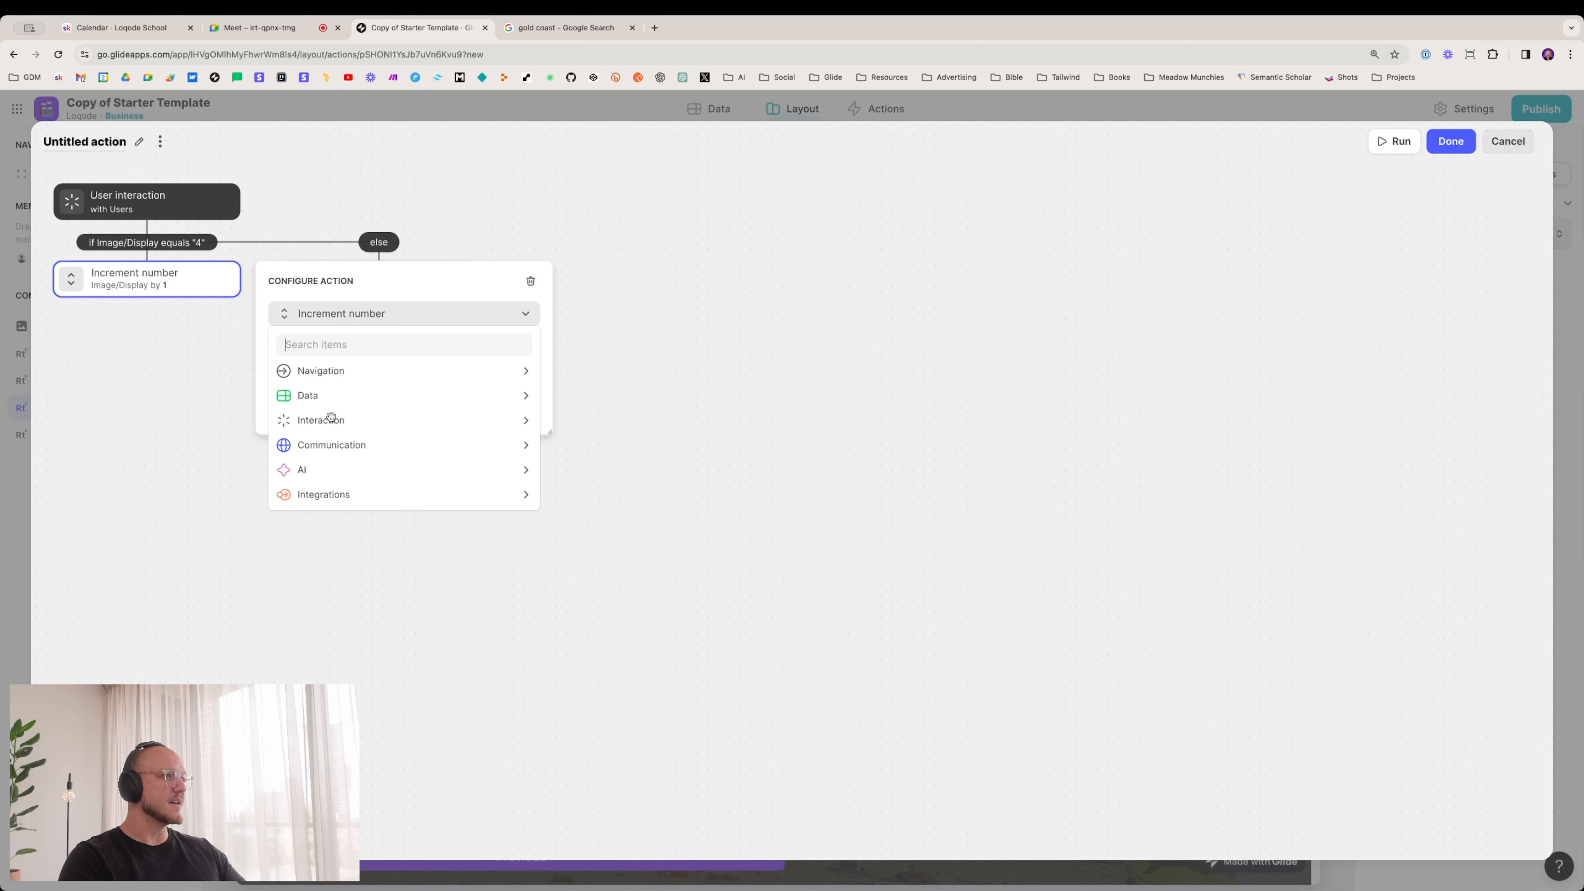
pyautogui.moveTo(325, 398)
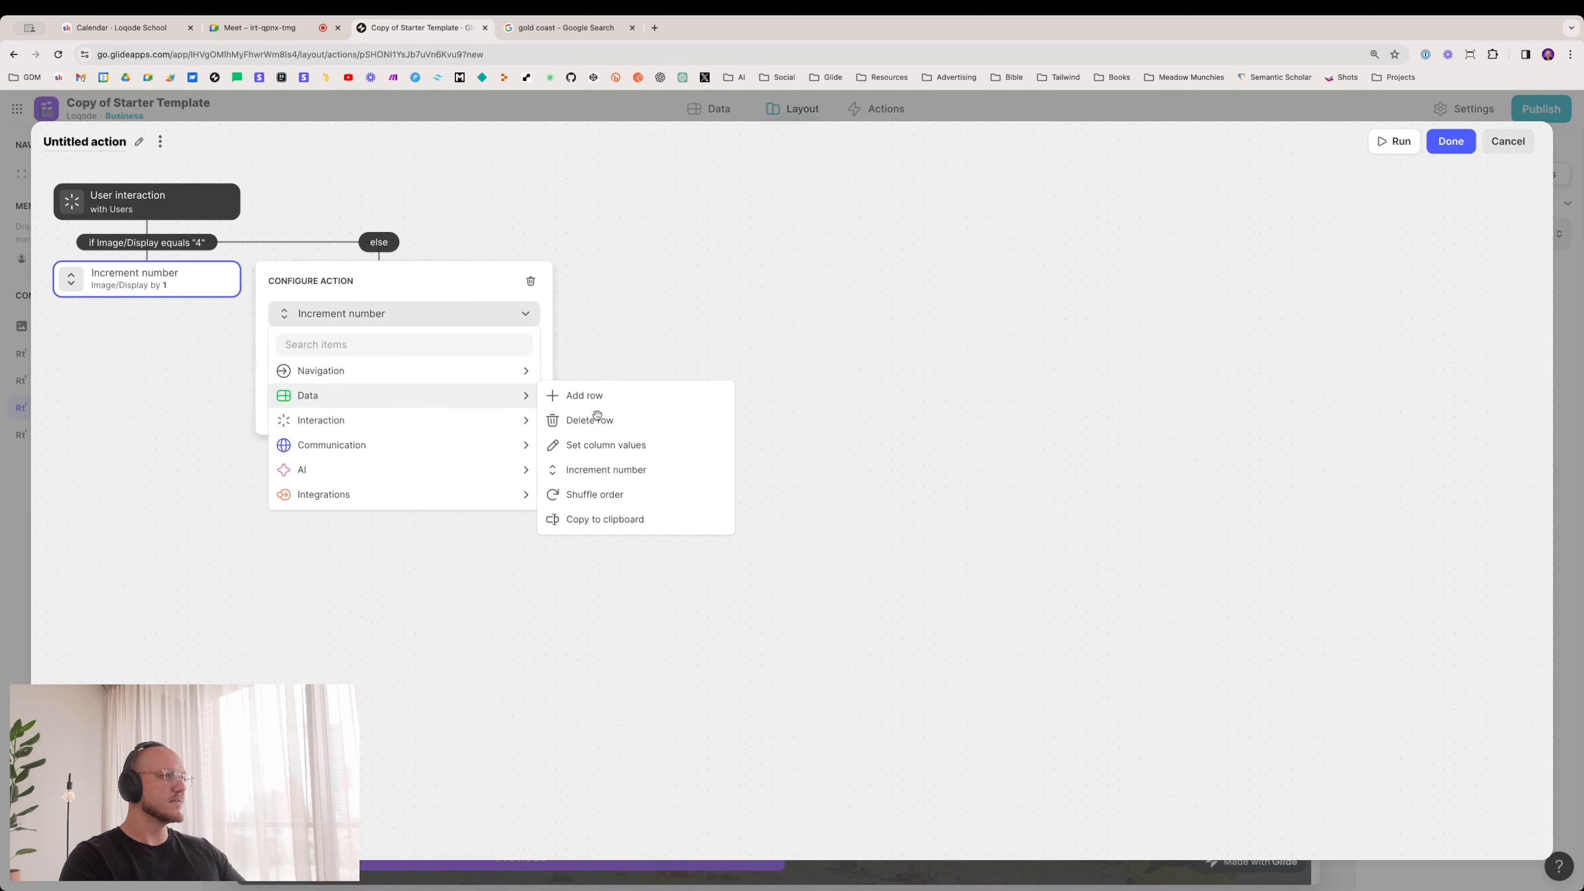
pyautogui.click(612, 447)
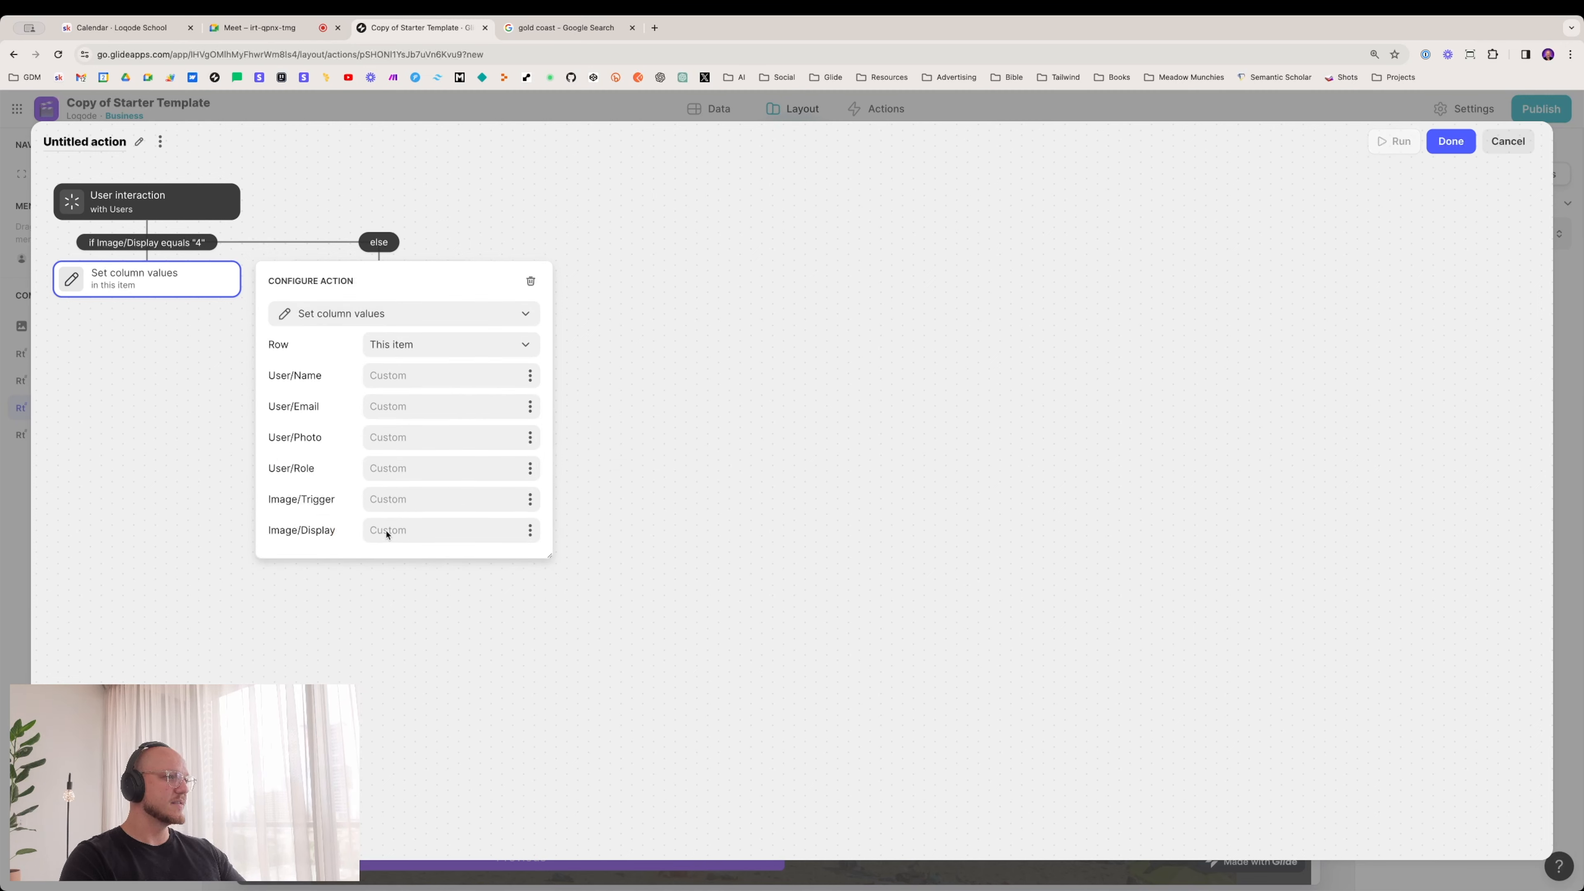
pyautogui.write('1')
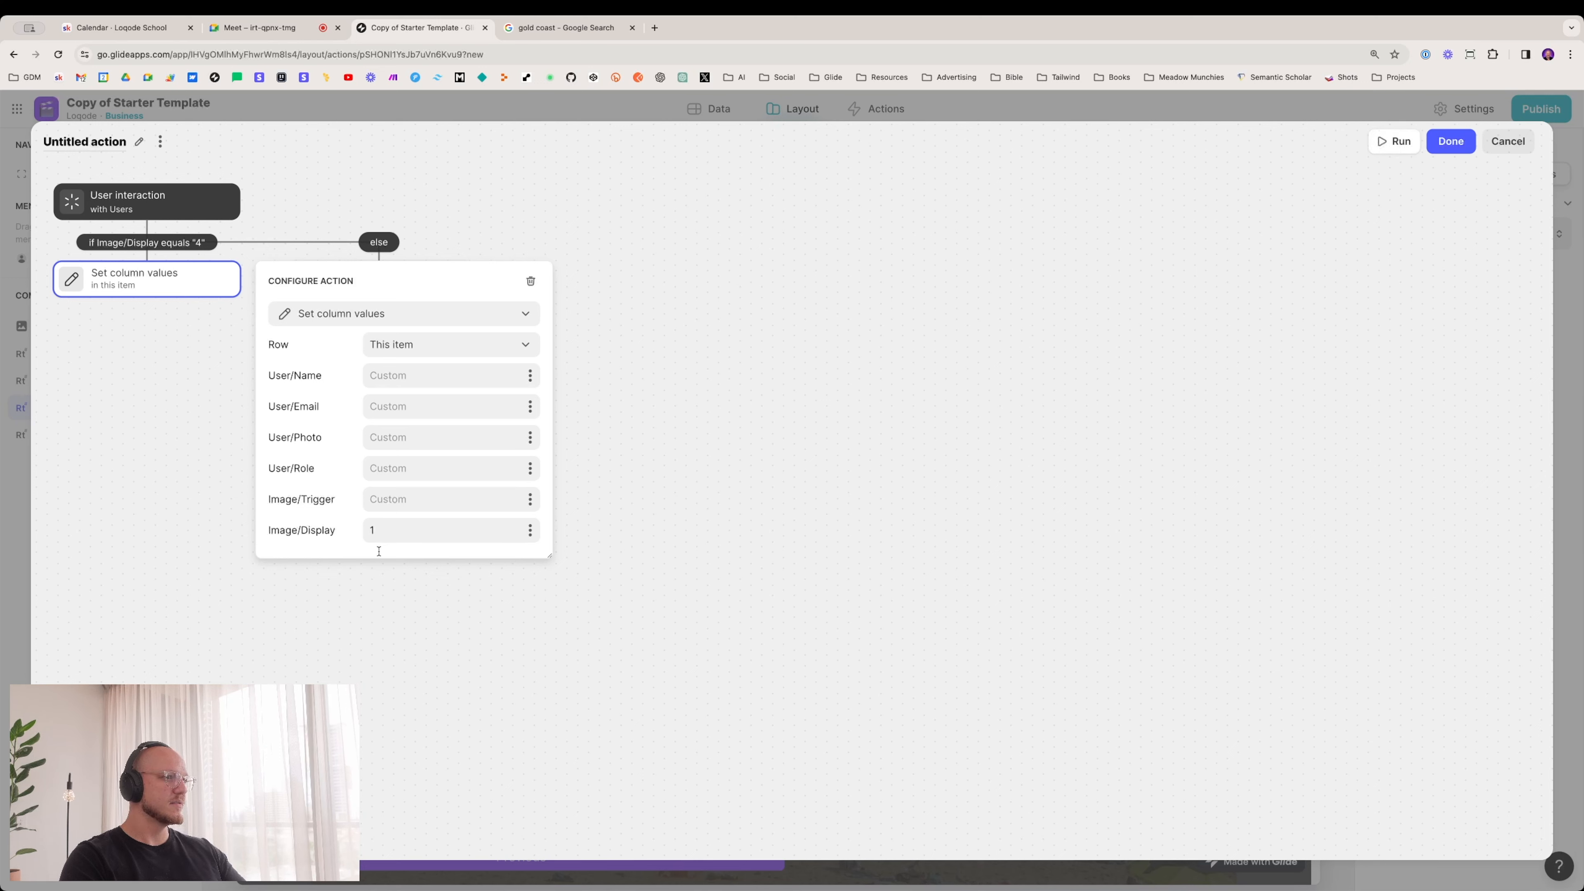
pyautogui.click(381, 621)
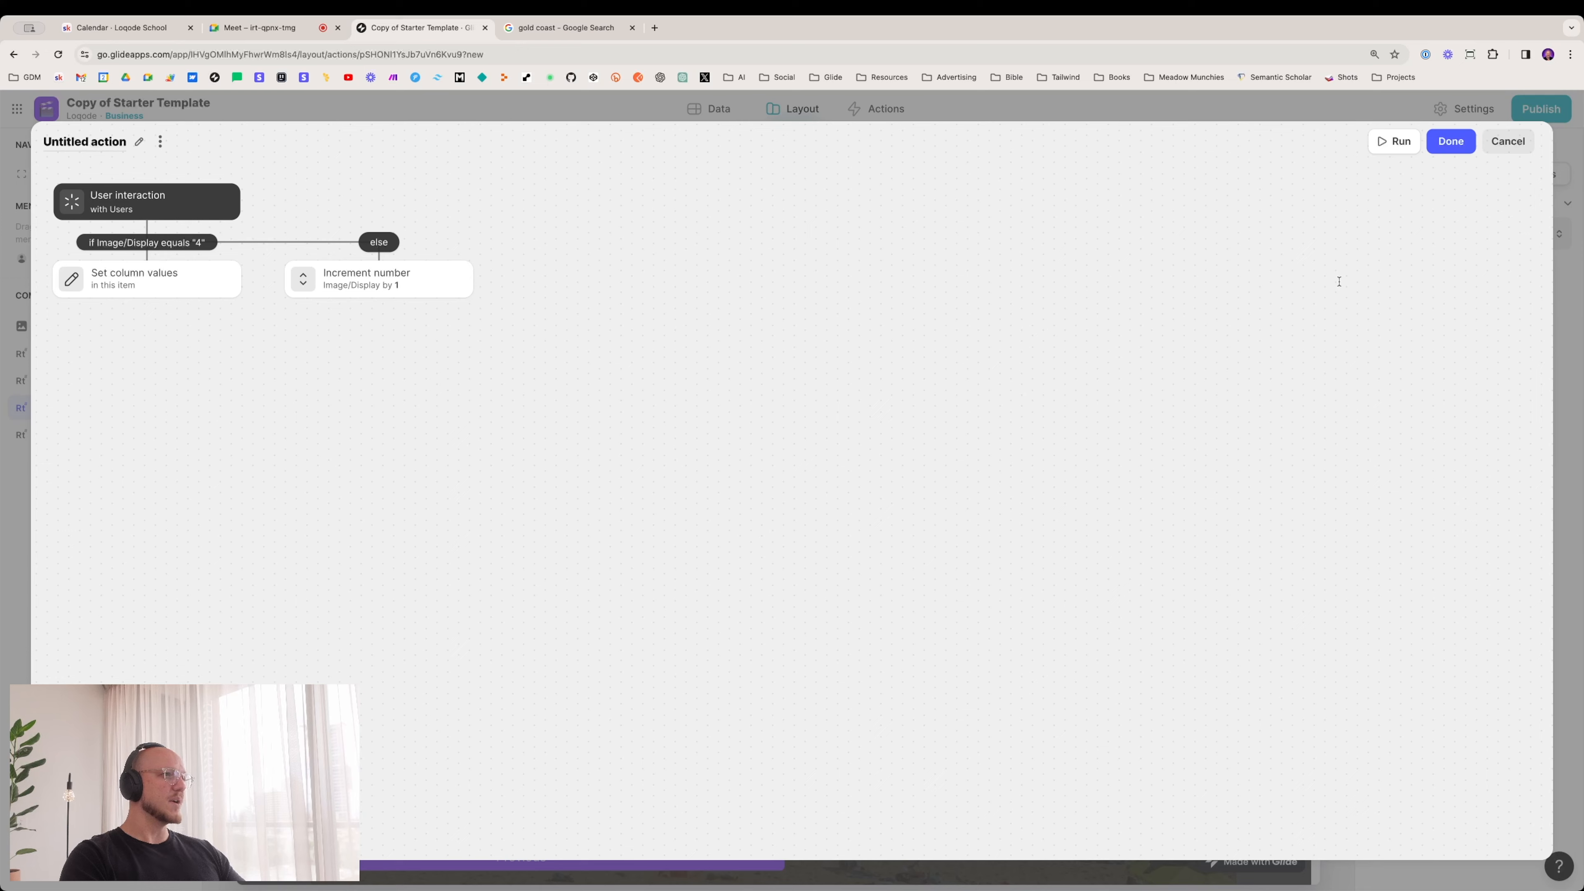
pyautogui.click(1450, 141)
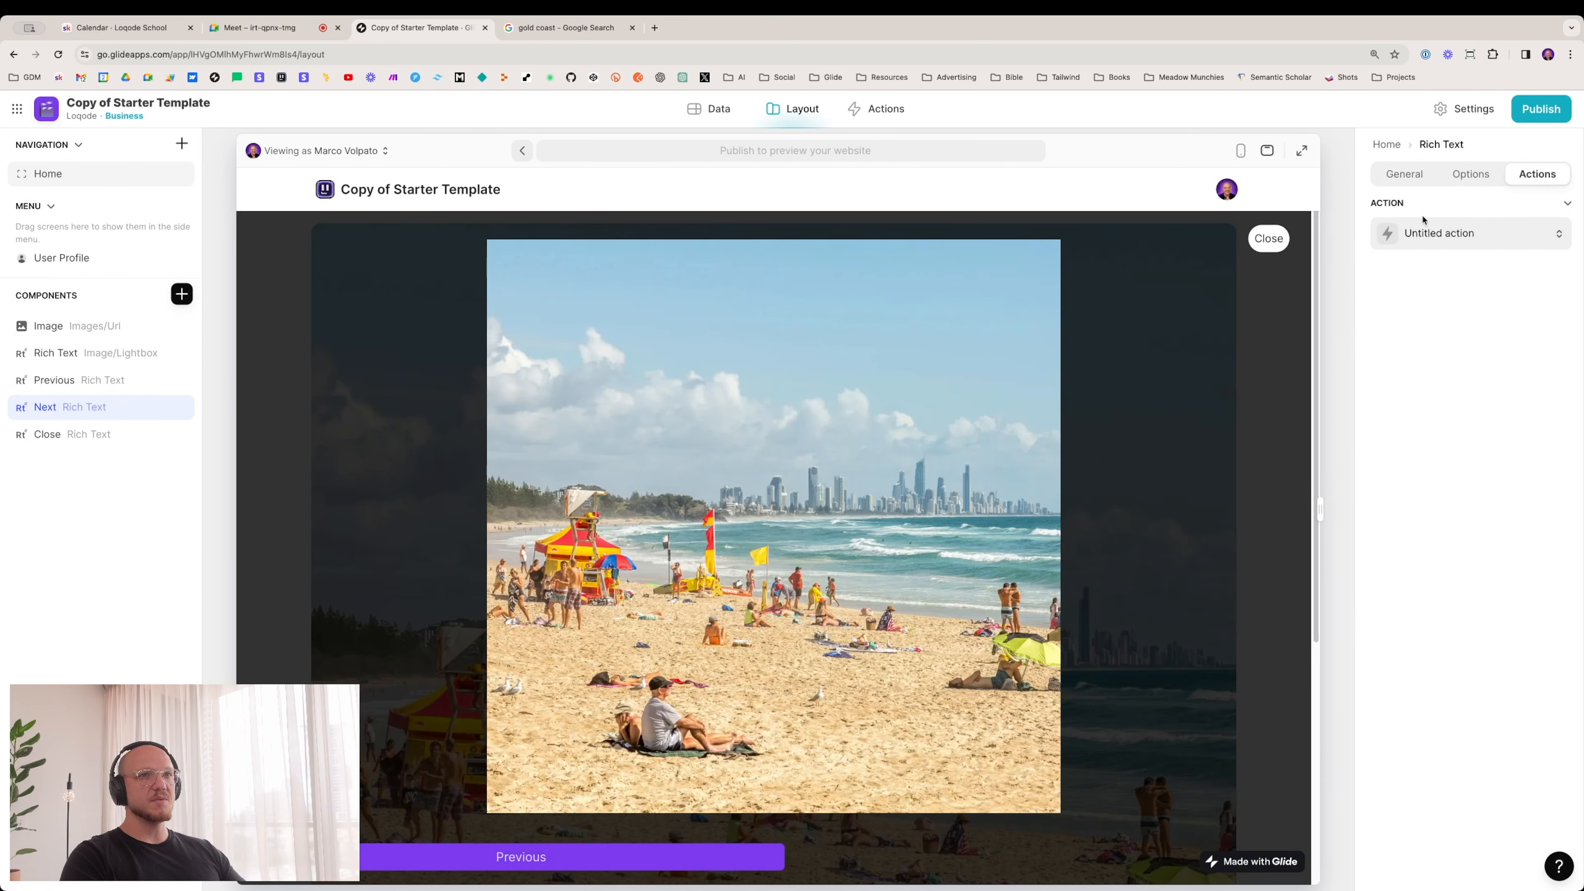
# Step: Remove the Next component's visibility condition that shows it only when Image/Display is less than 4
pyautogui.click(1482, 178)
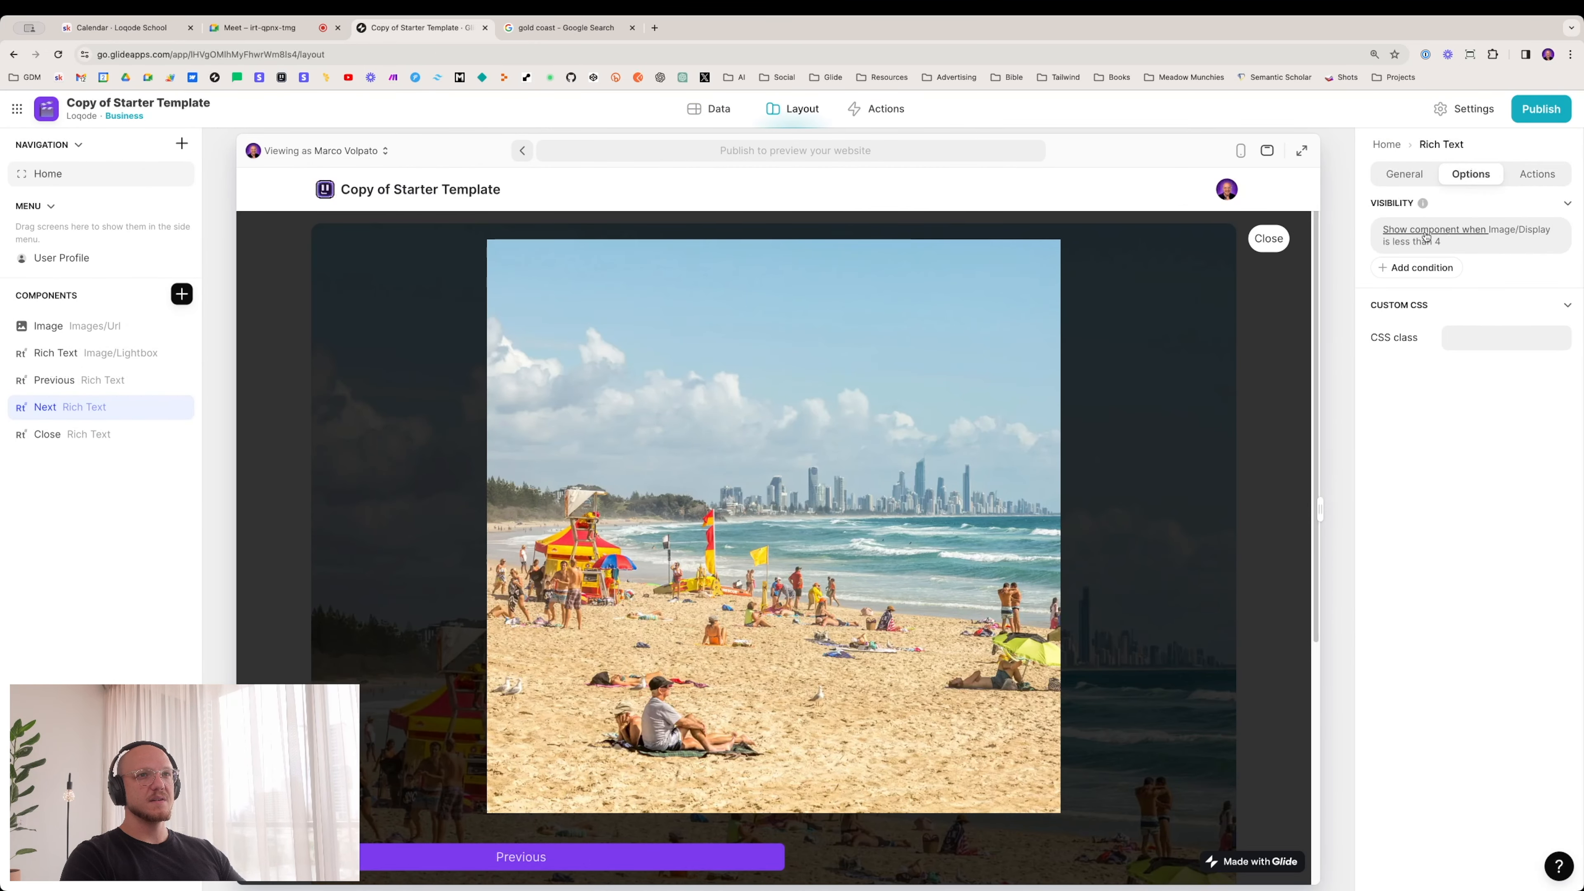
pyautogui.click(1453, 238)
pyautogui.click(1559, 305)
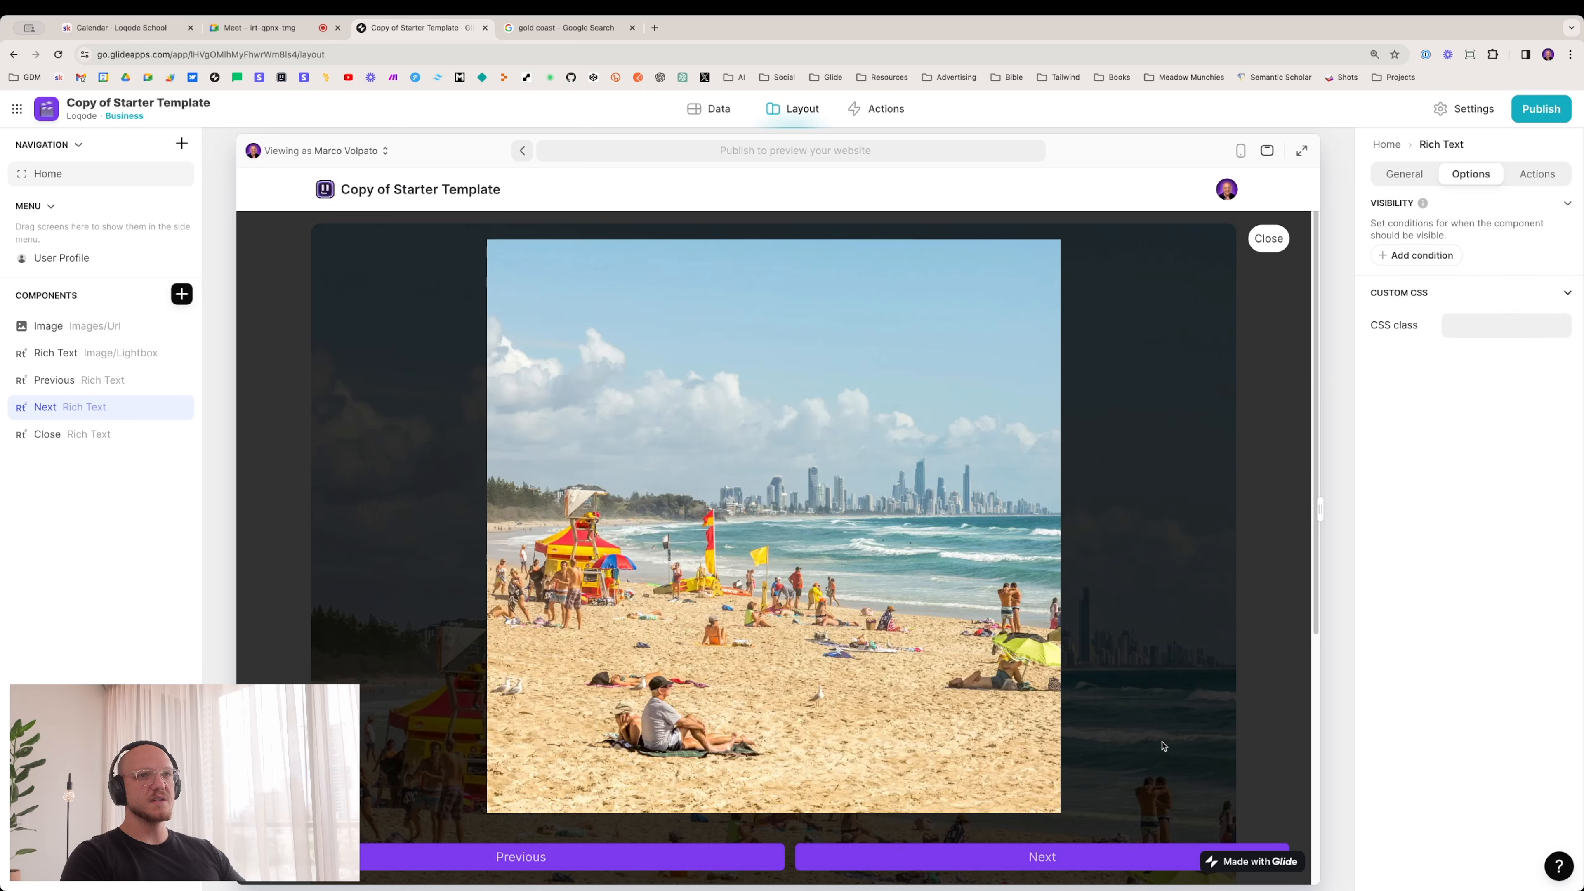
# Step: Test the Next button in the preview by cycling repeatedly through the lightbox images, past the last one
pyautogui.click(1010, 852)
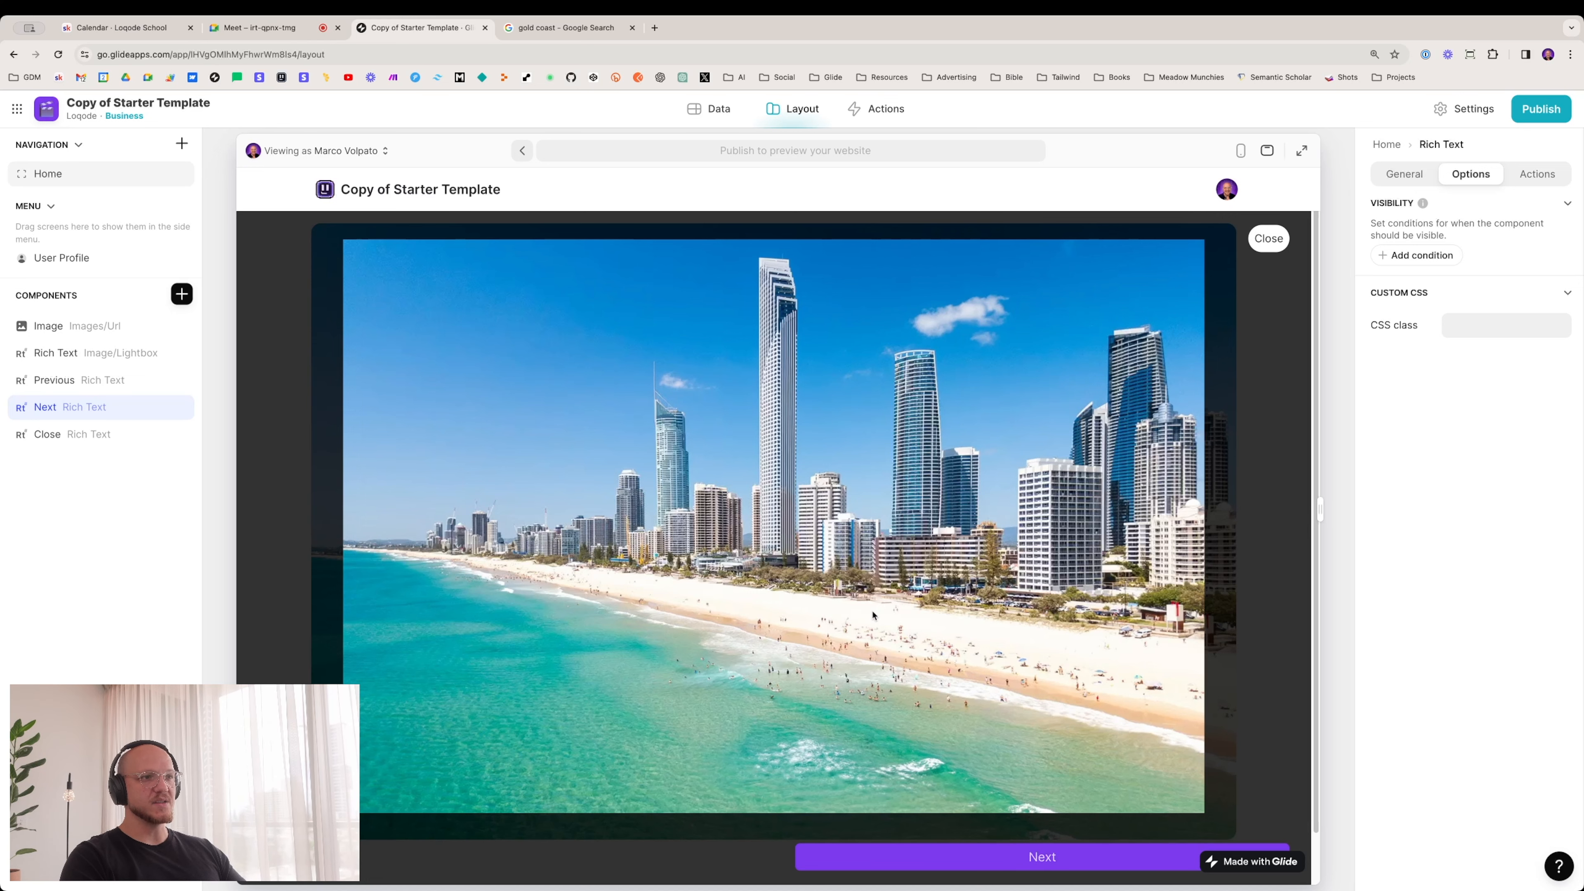
pyautogui.click(976, 853)
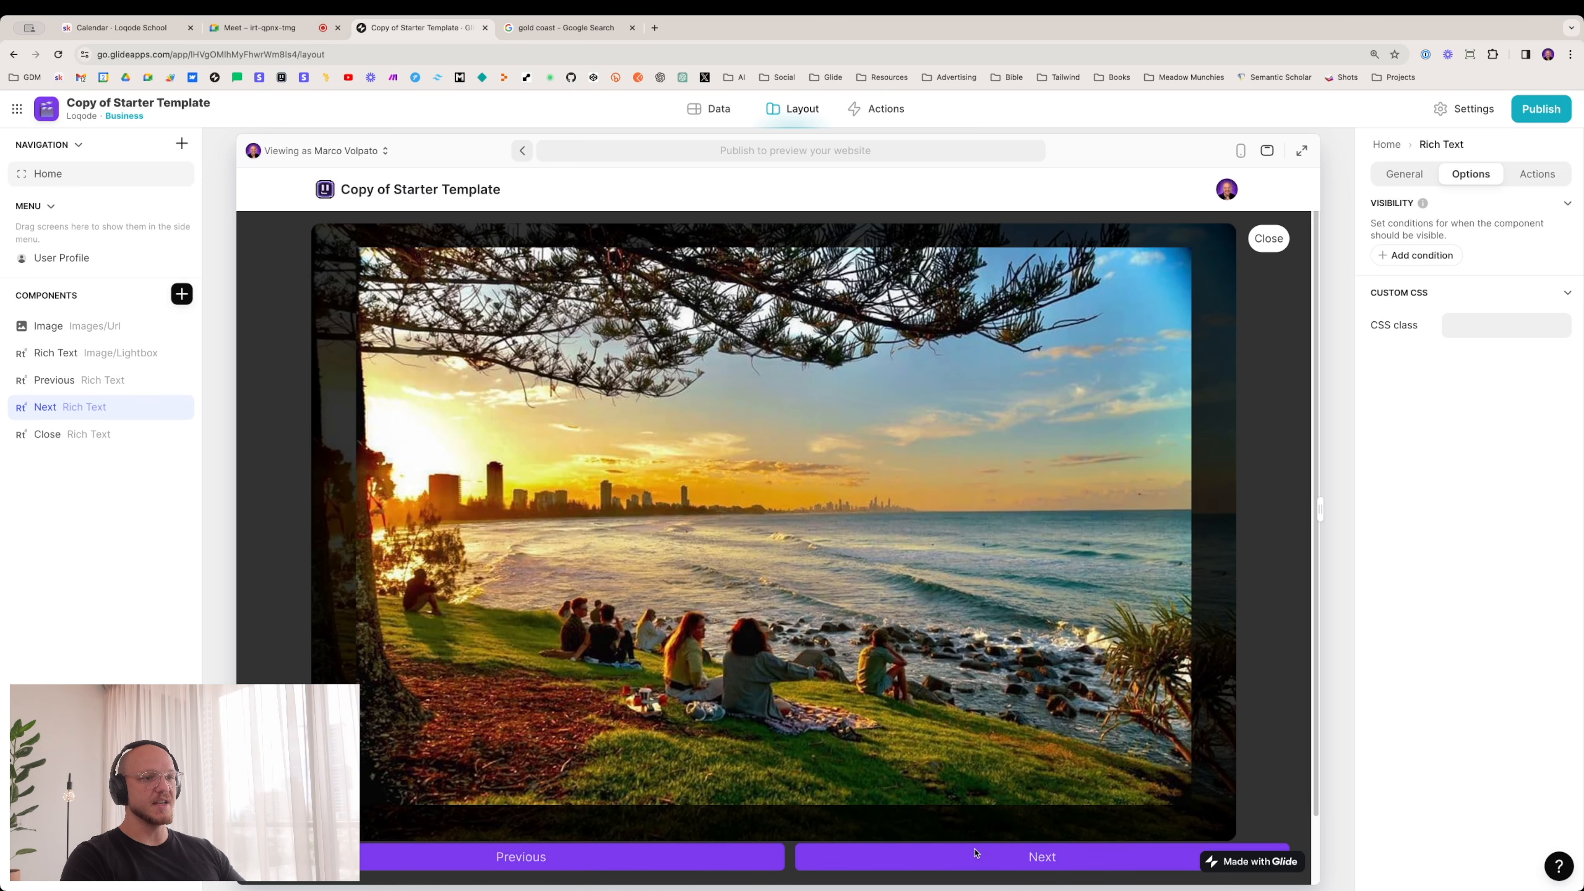
pyautogui.click(960, 853)
pyautogui.click(961, 853)
pyautogui.click(960, 852)
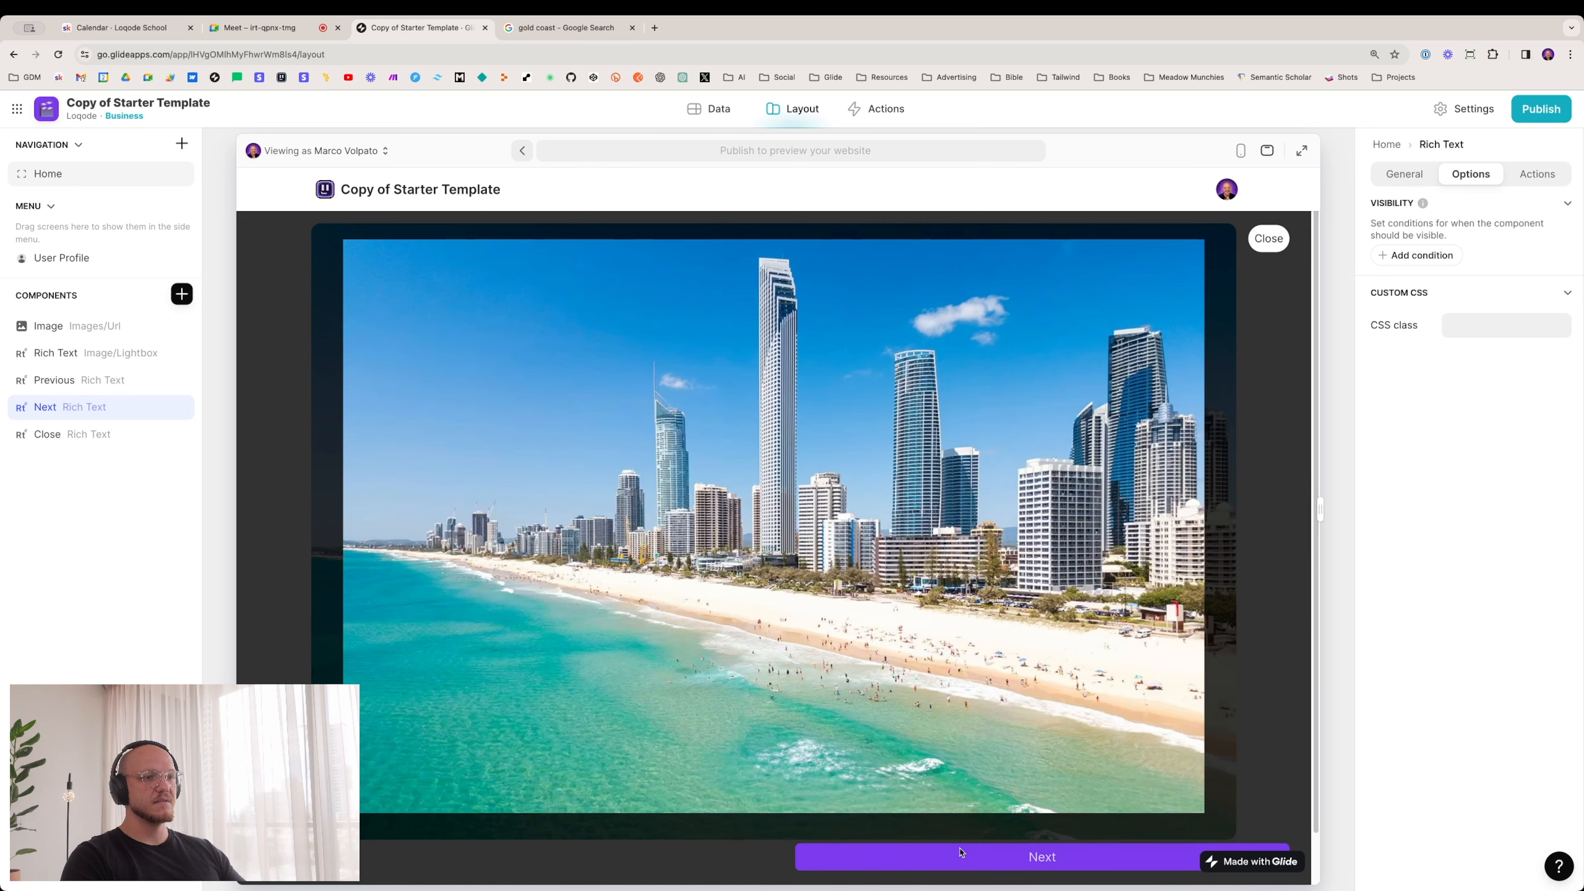
pyautogui.click(960, 853)
pyautogui.click(960, 853)
pyautogui.click(960, 853)
pyautogui.click(960, 853)
pyautogui.click(961, 853)
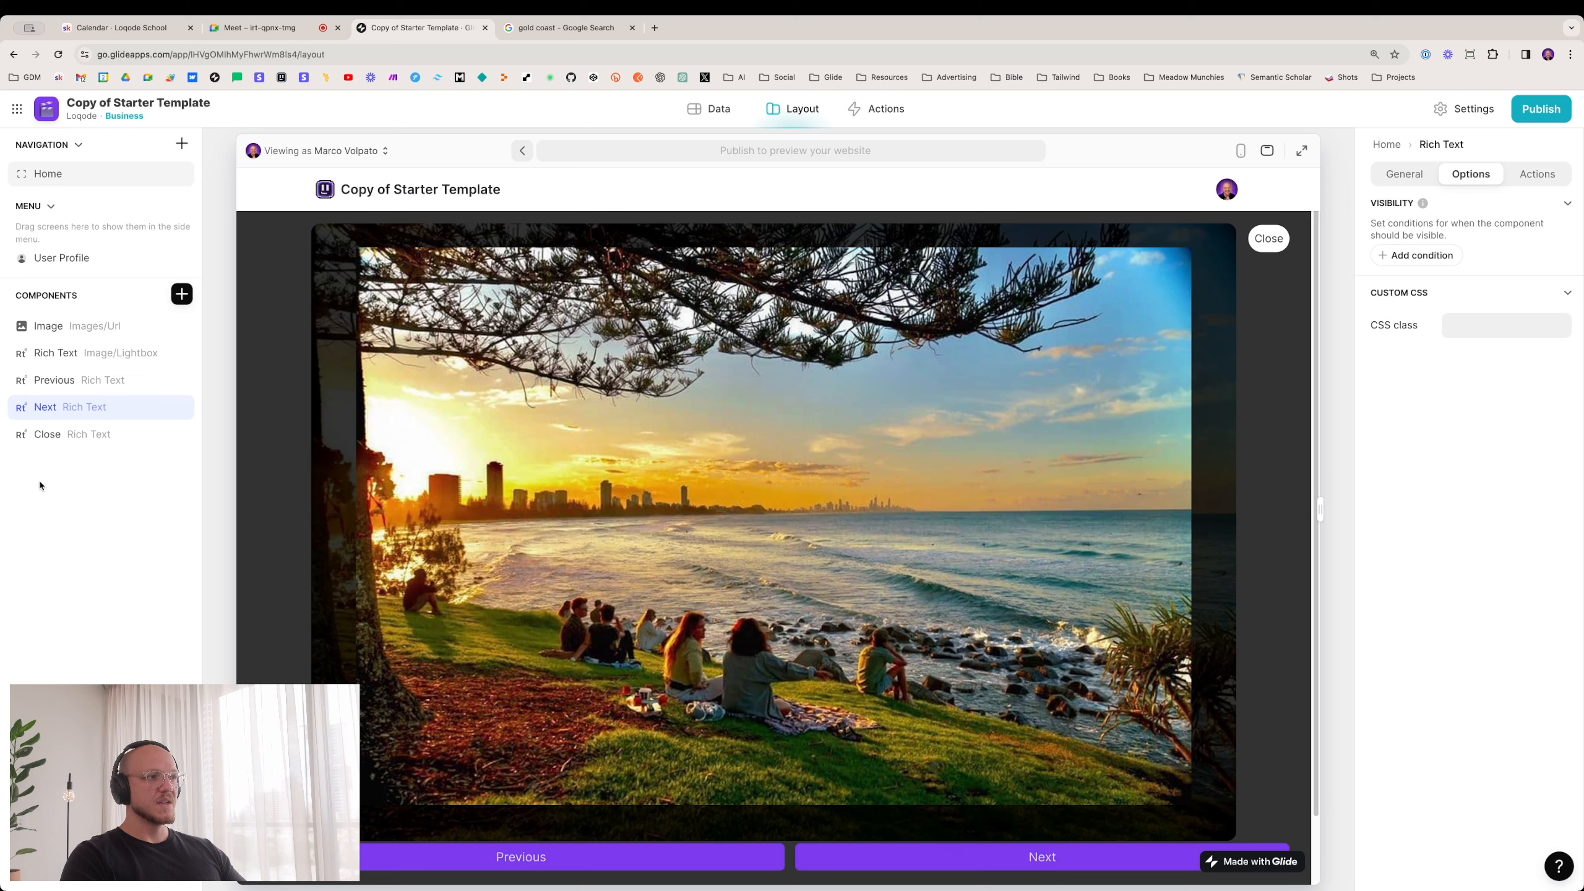
# Step: Turn the Previous component's Increment number action into a new custom action for Users
pyautogui.click(93, 385)
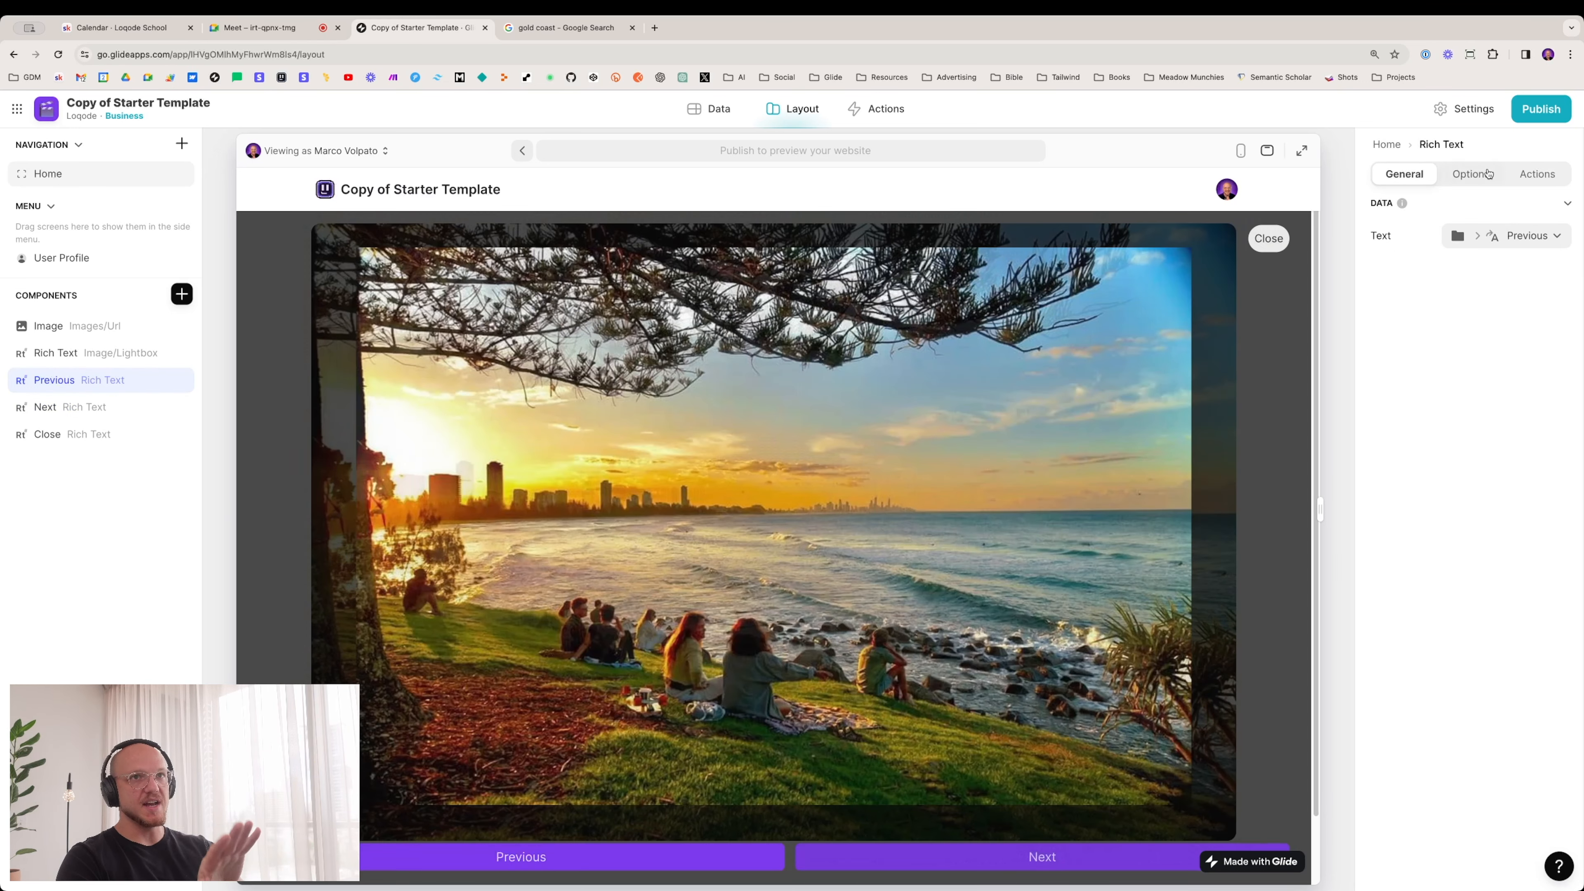
pyautogui.click(1471, 174)
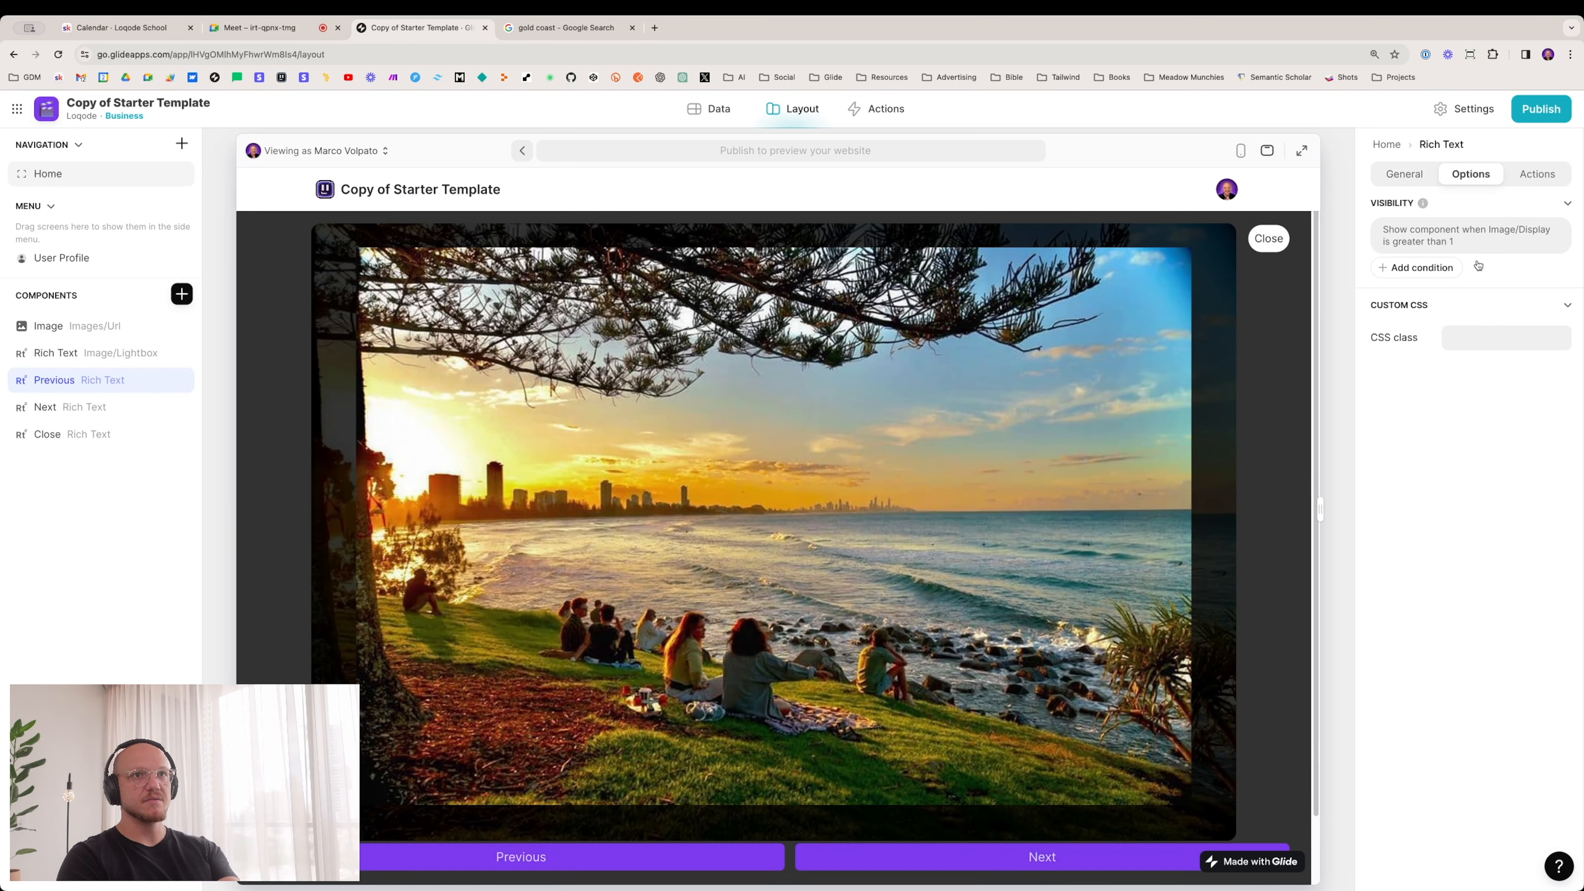
pyautogui.click(1528, 177)
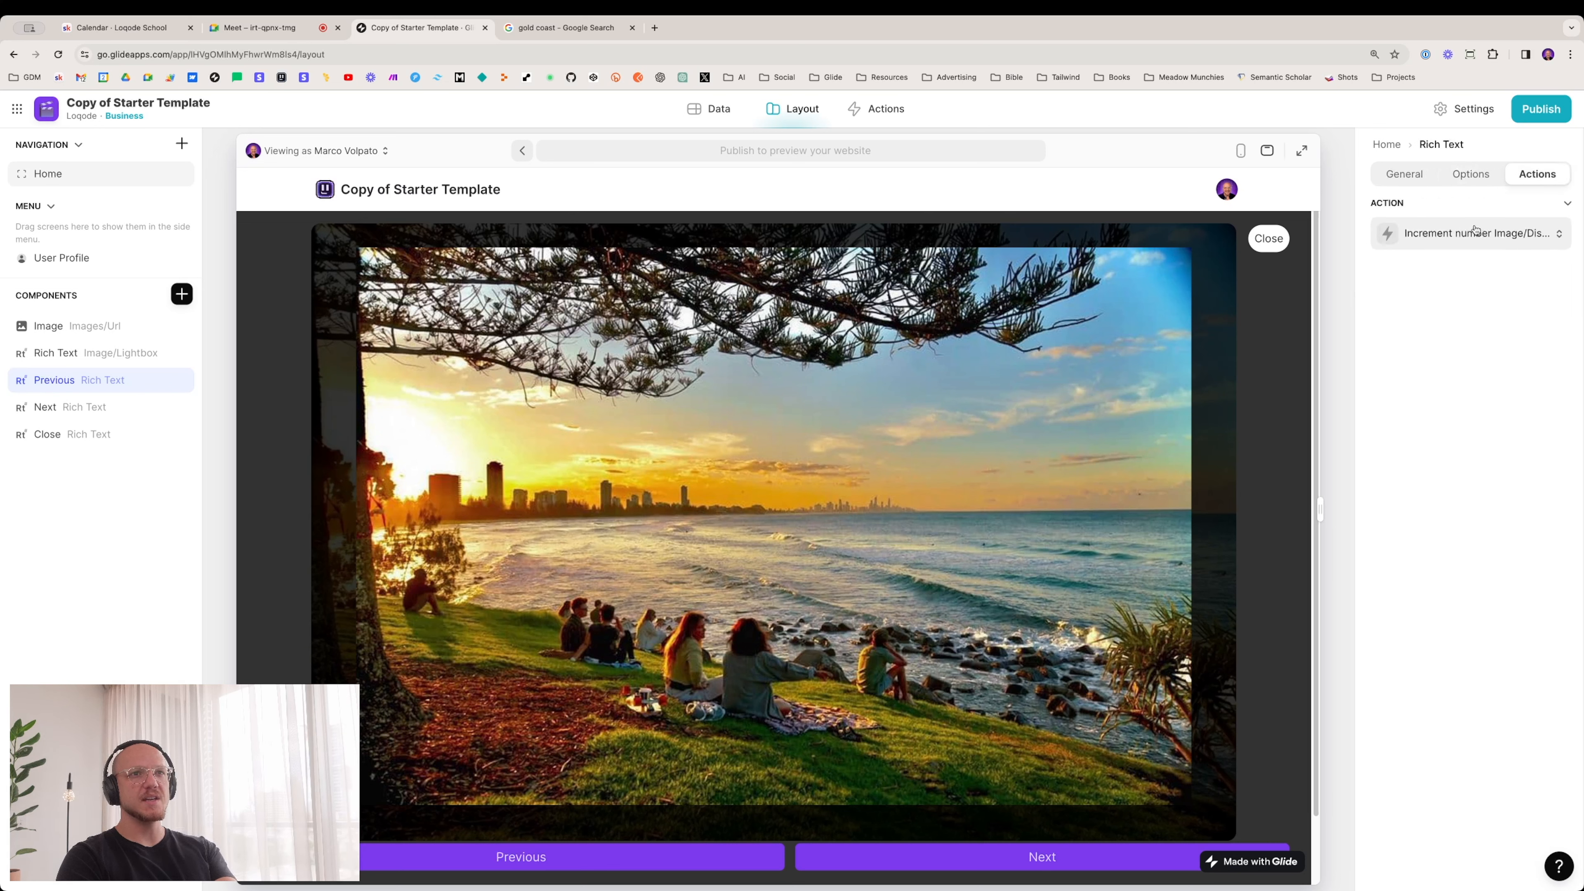
pyautogui.click(1470, 234)
pyautogui.click(1428, 301)
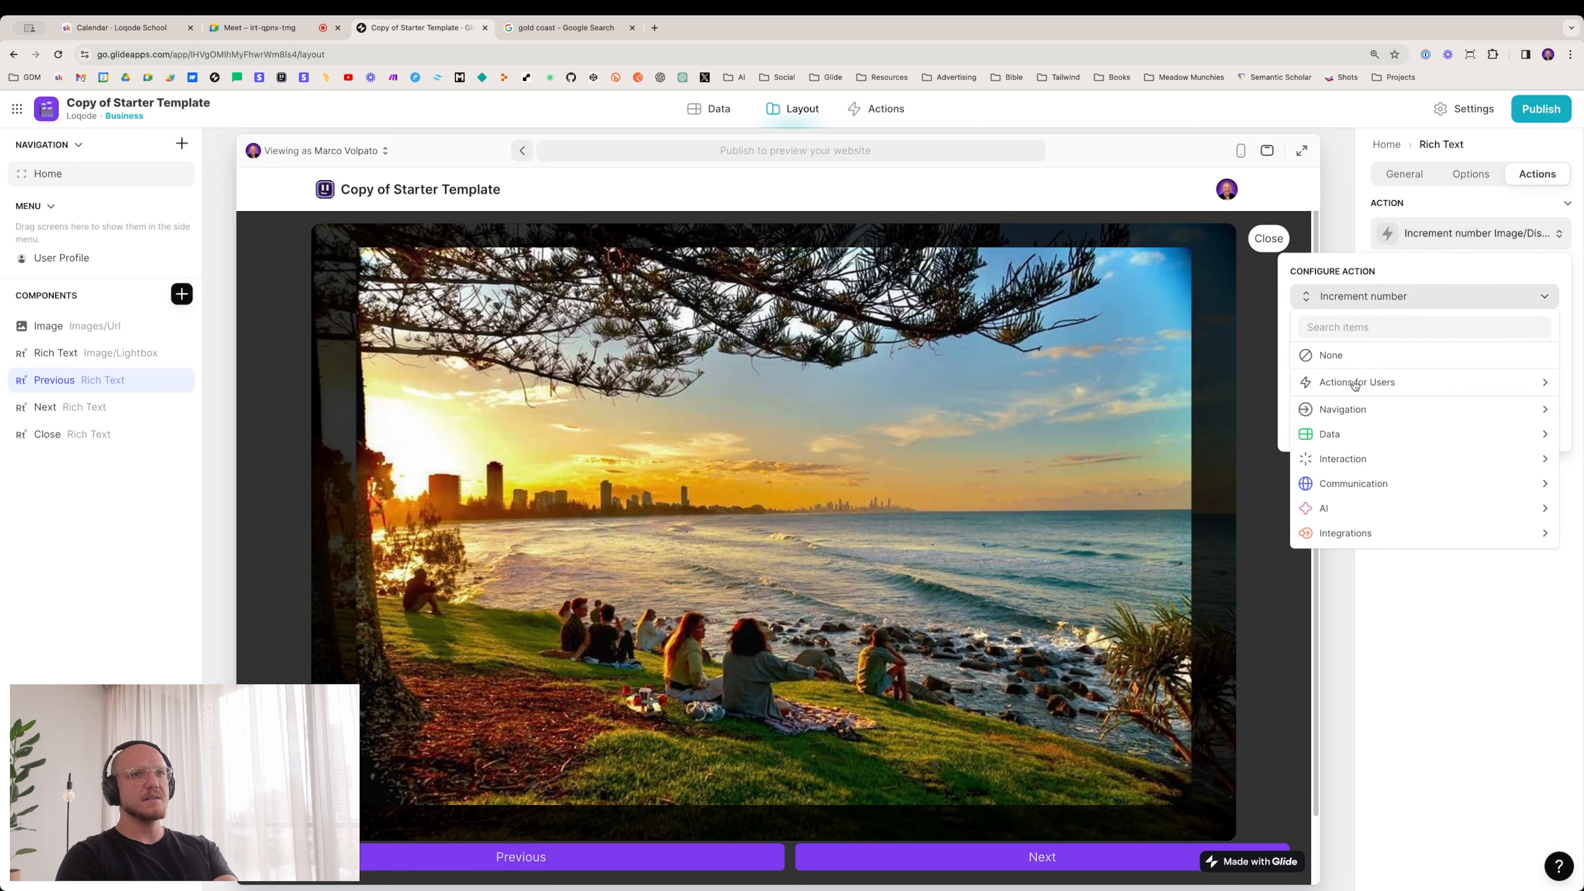
pyautogui.moveTo(1304, 392)
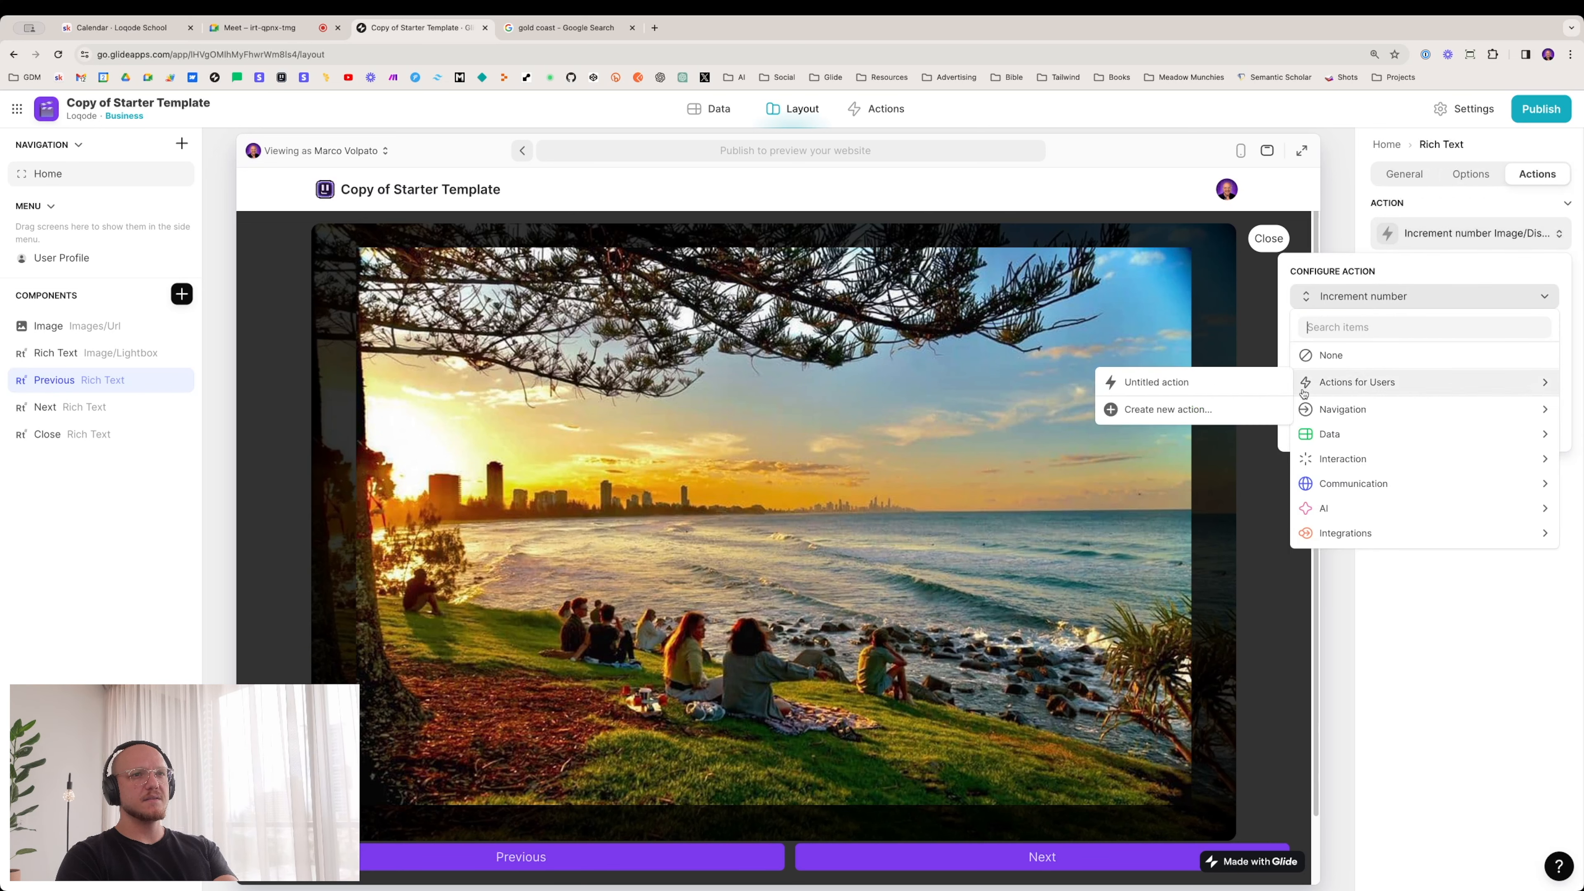
pyautogui.click(1174, 413)
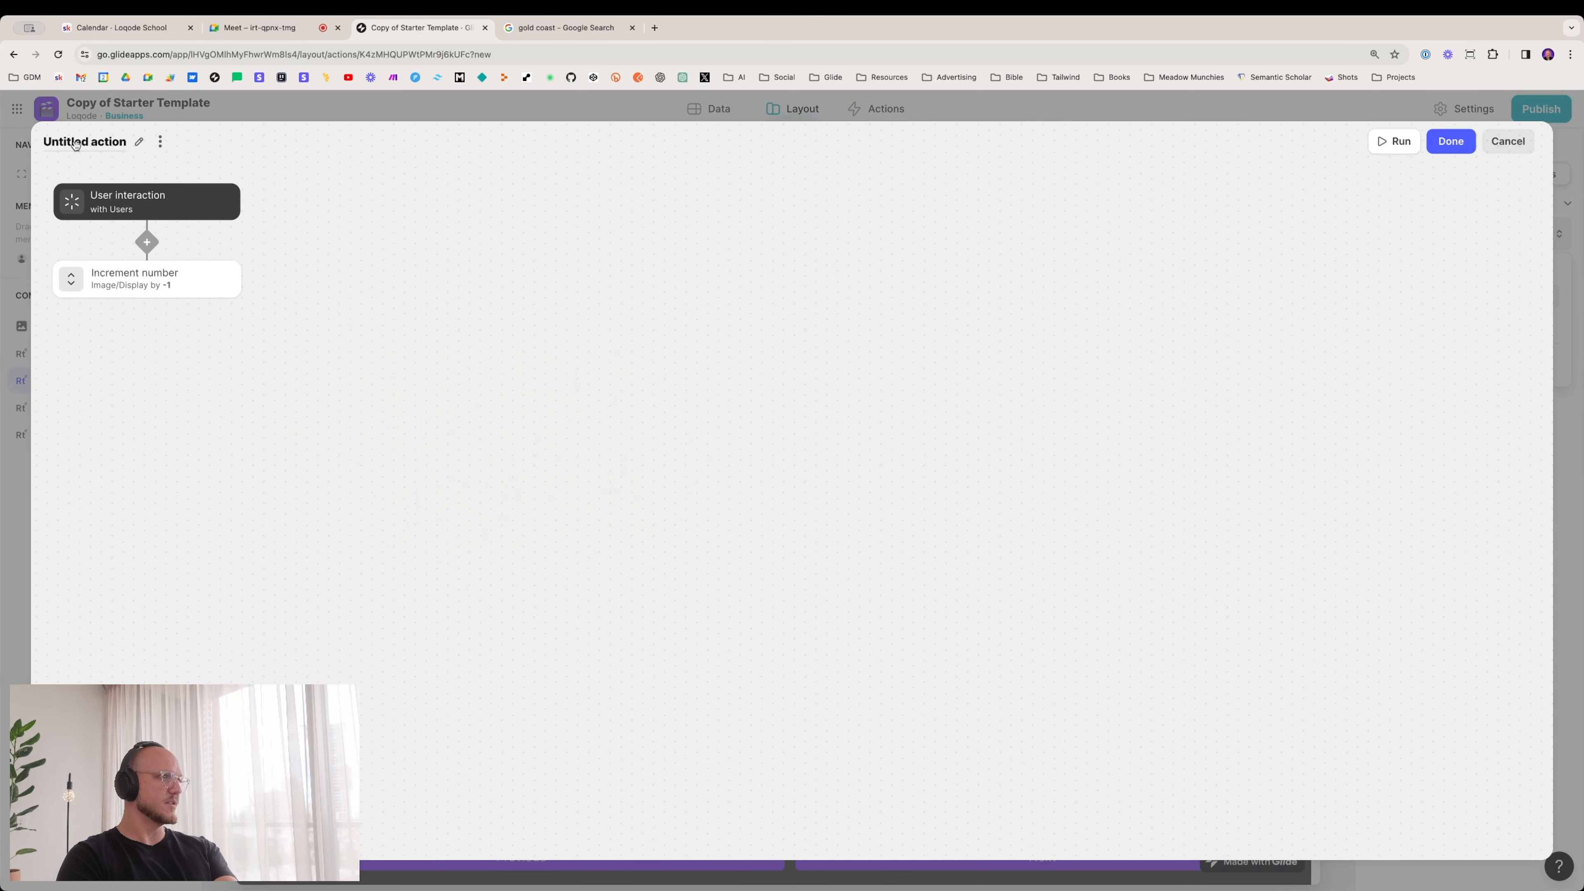
# Step: Rename the new custom action as Previous
pyautogui.click(75, 141)
pyautogui.tripleClick(74, 141)
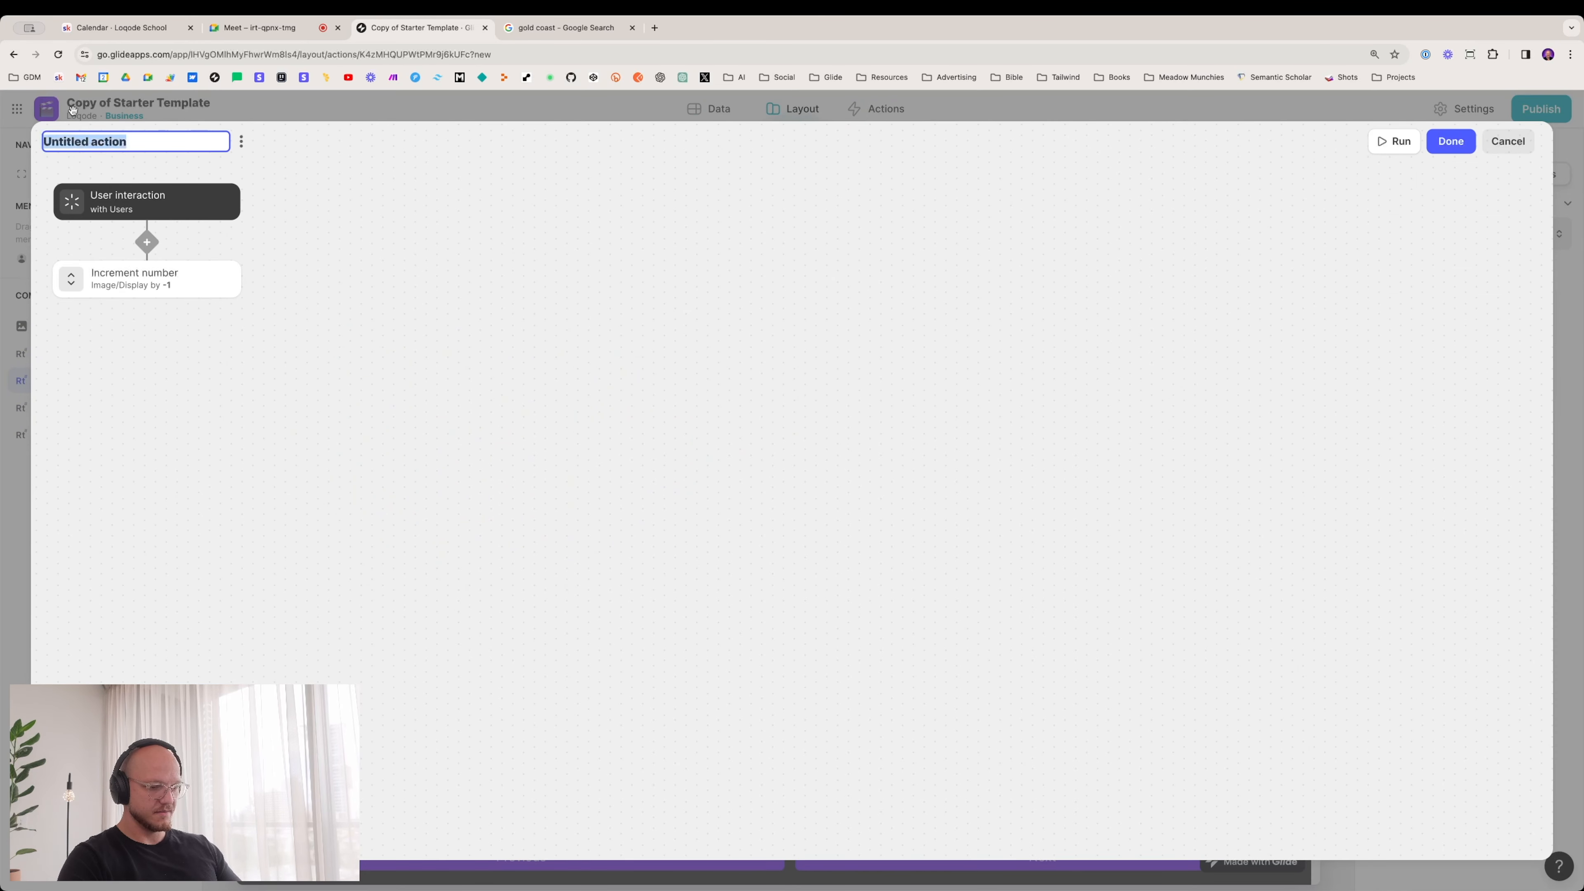
pyautogui.write('Previous')
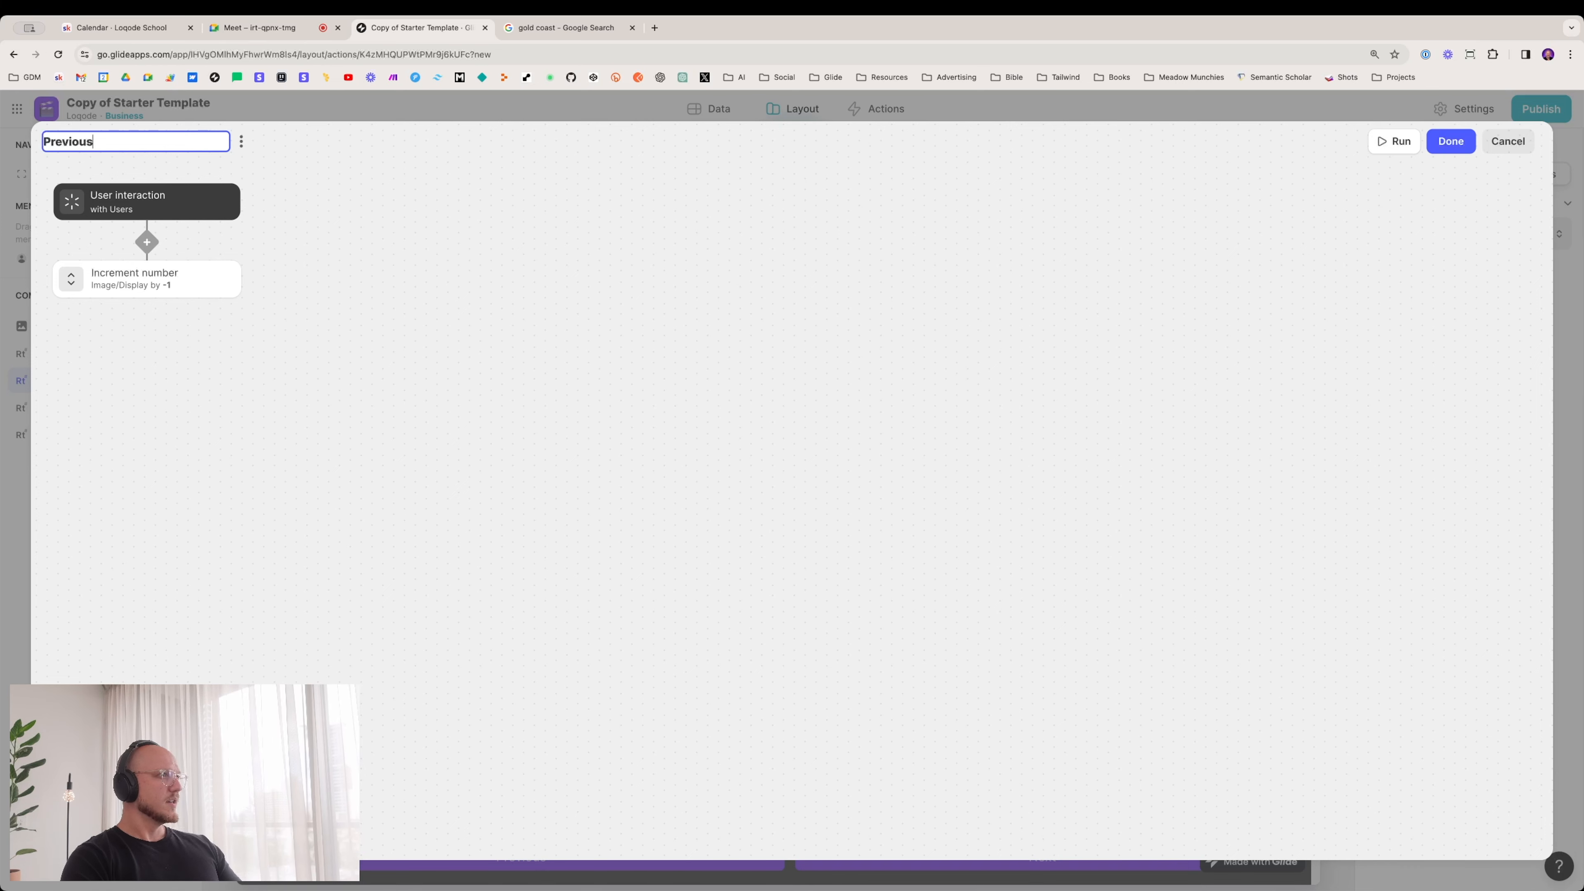
pyautogui.press('Return')
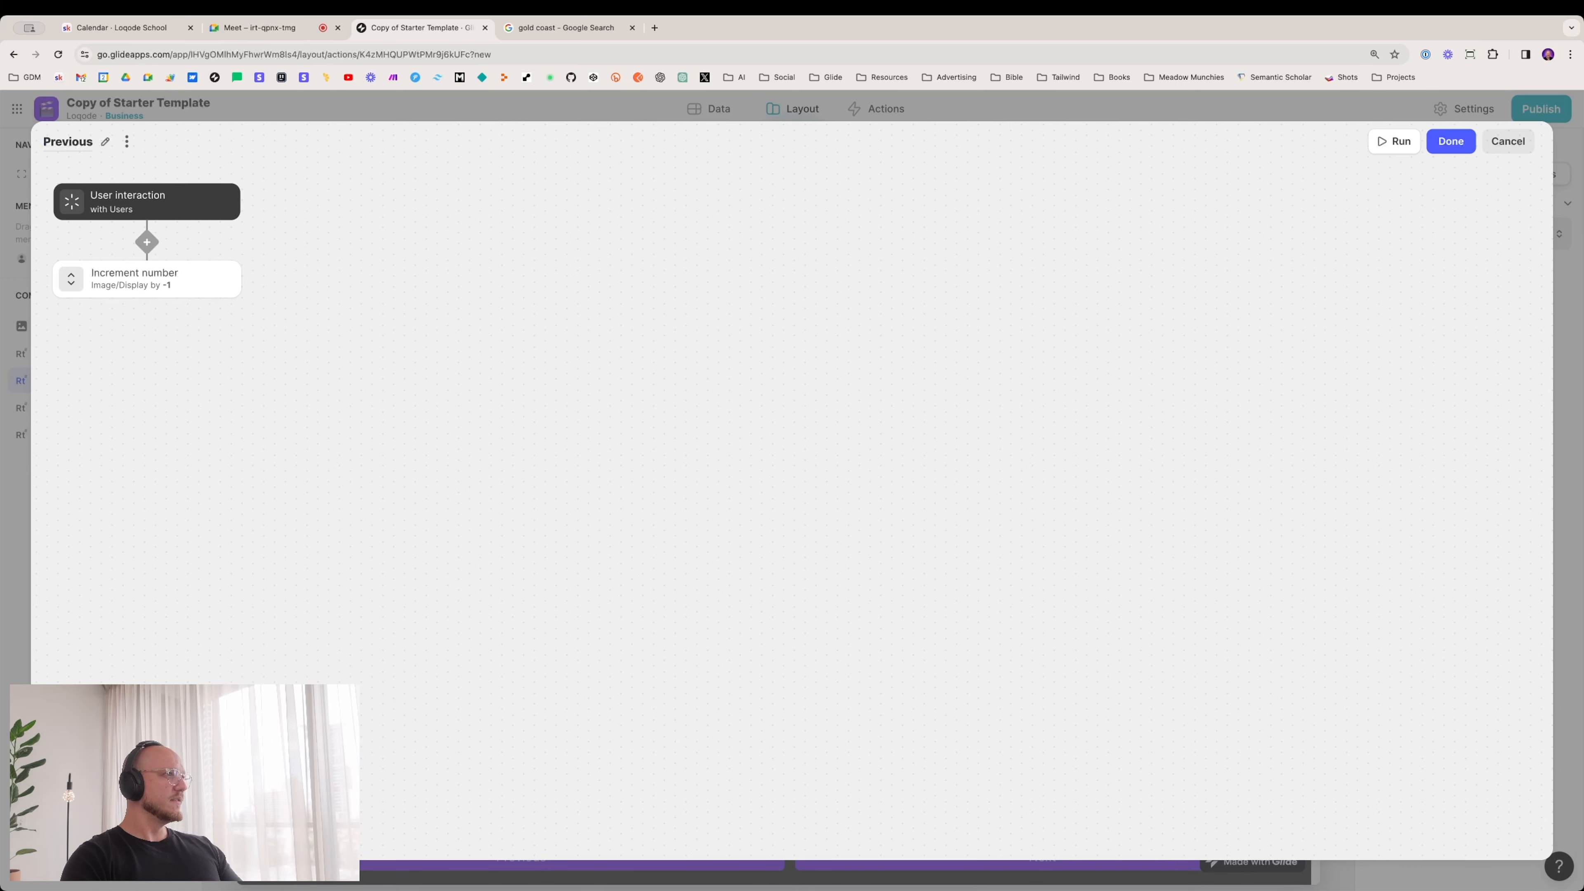
# Step: Add a condition before the Increment number step so that it runs if Image/Display equals 1
pyautogui.click(146, 244)
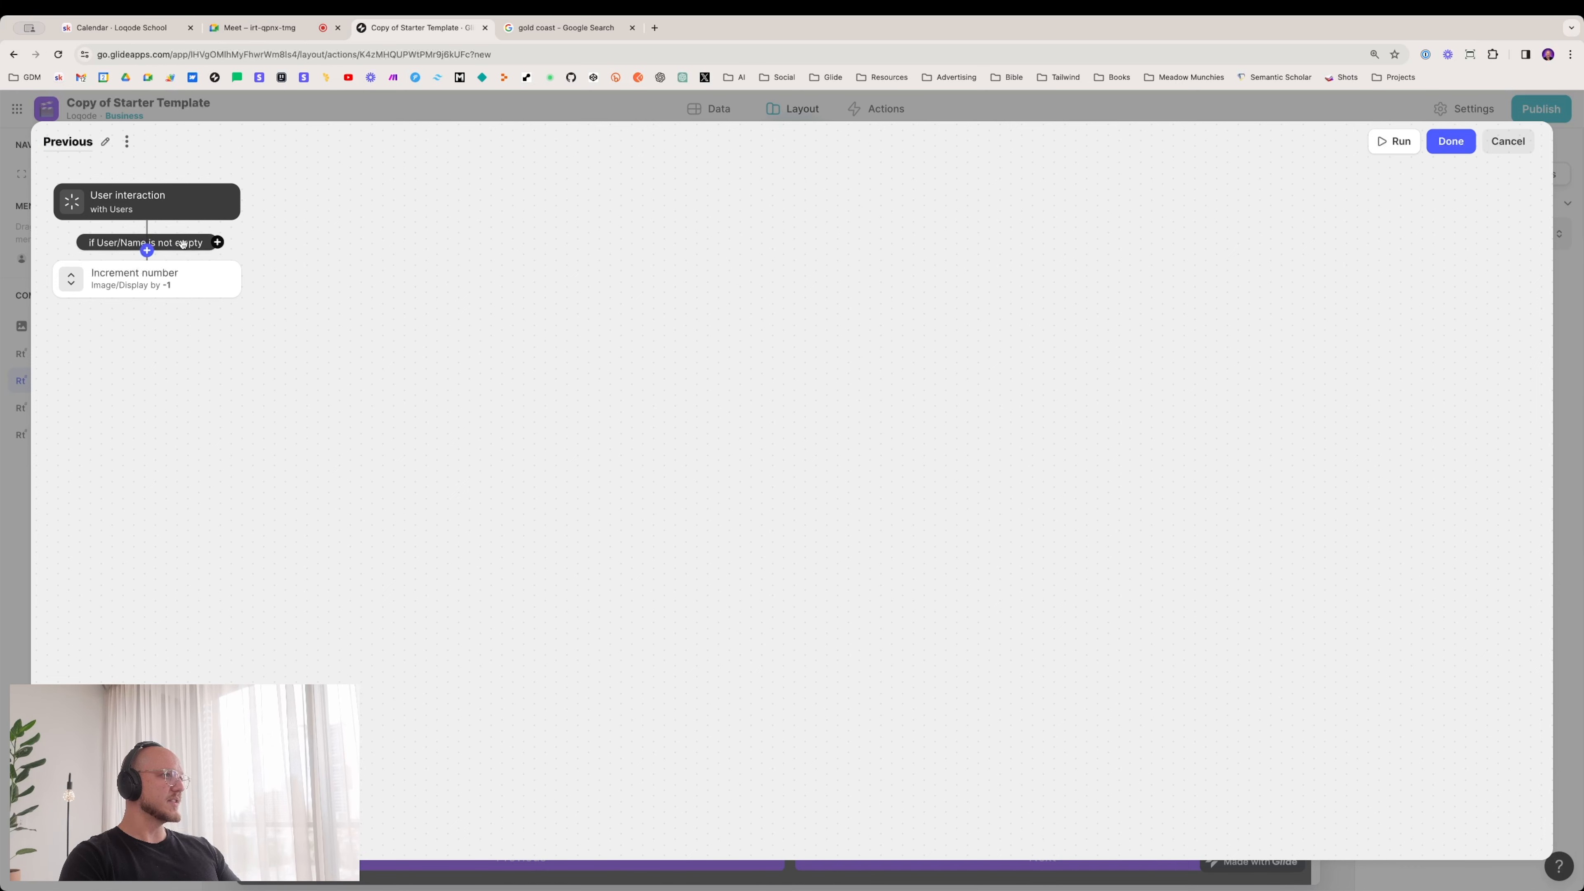
pyautogui.click(327, 284)
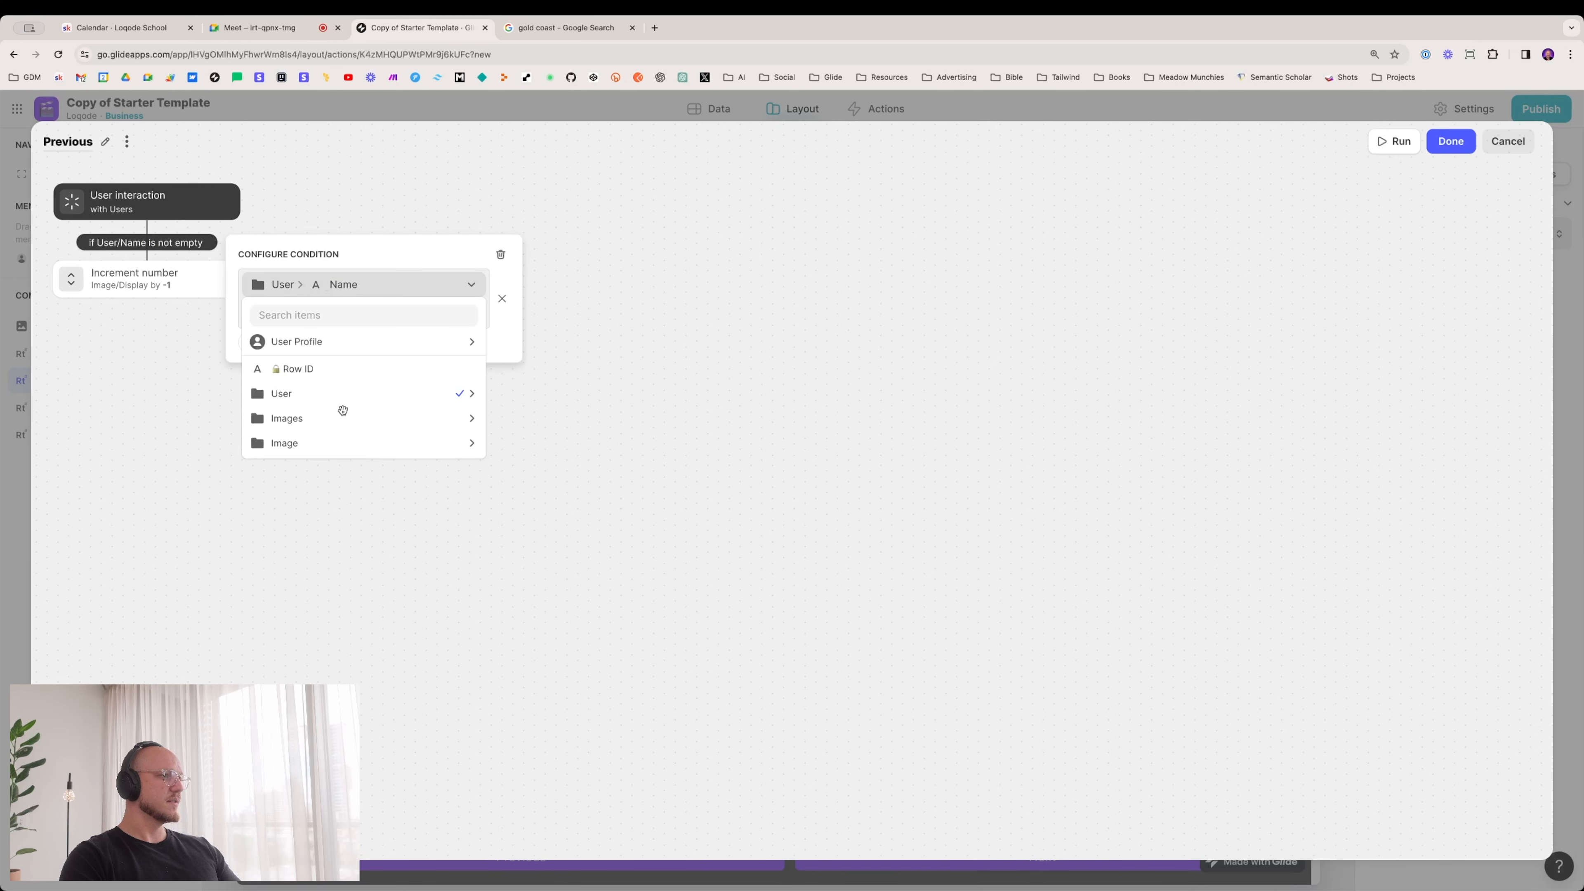
pyautogui.click(168, 238)
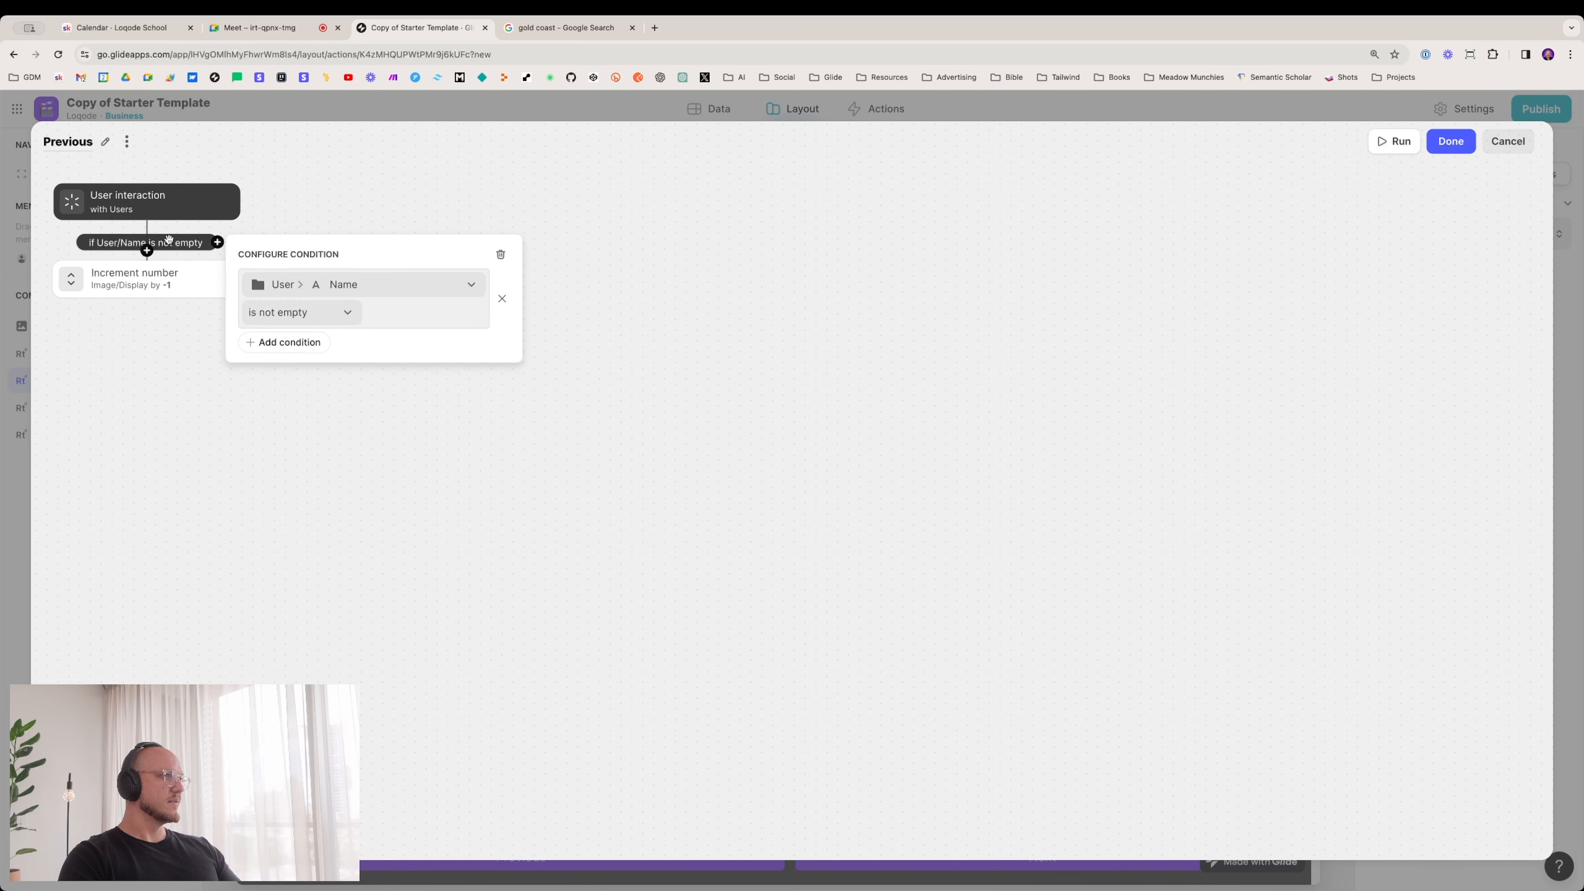
pyautogui.click(336, 284)
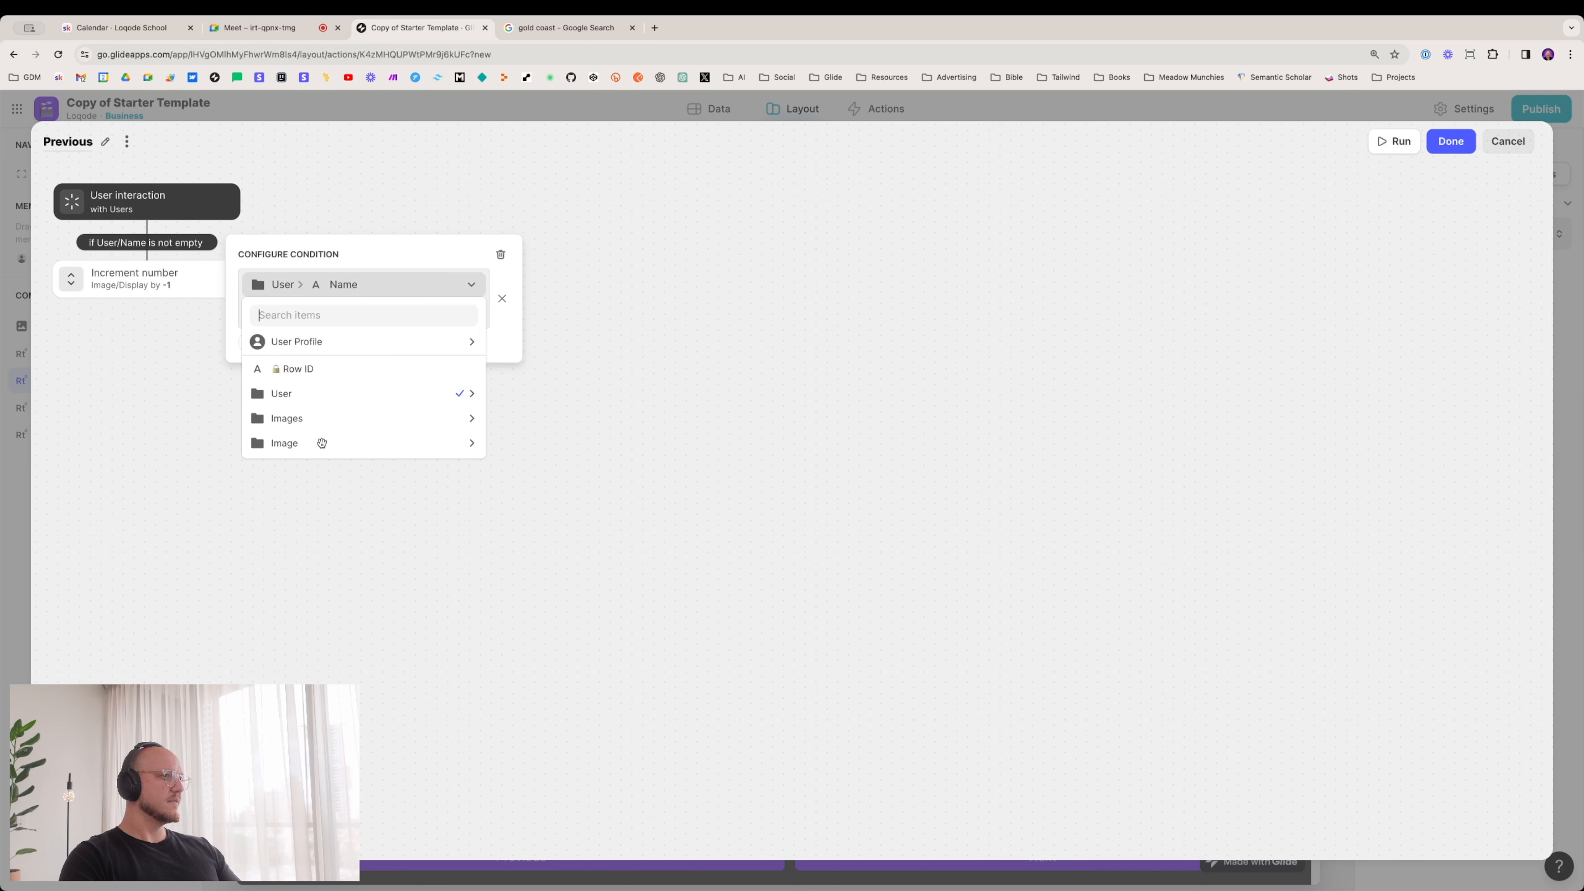
pyautogui.moveTo(324, 441)
pyautogui.click(552, 497)
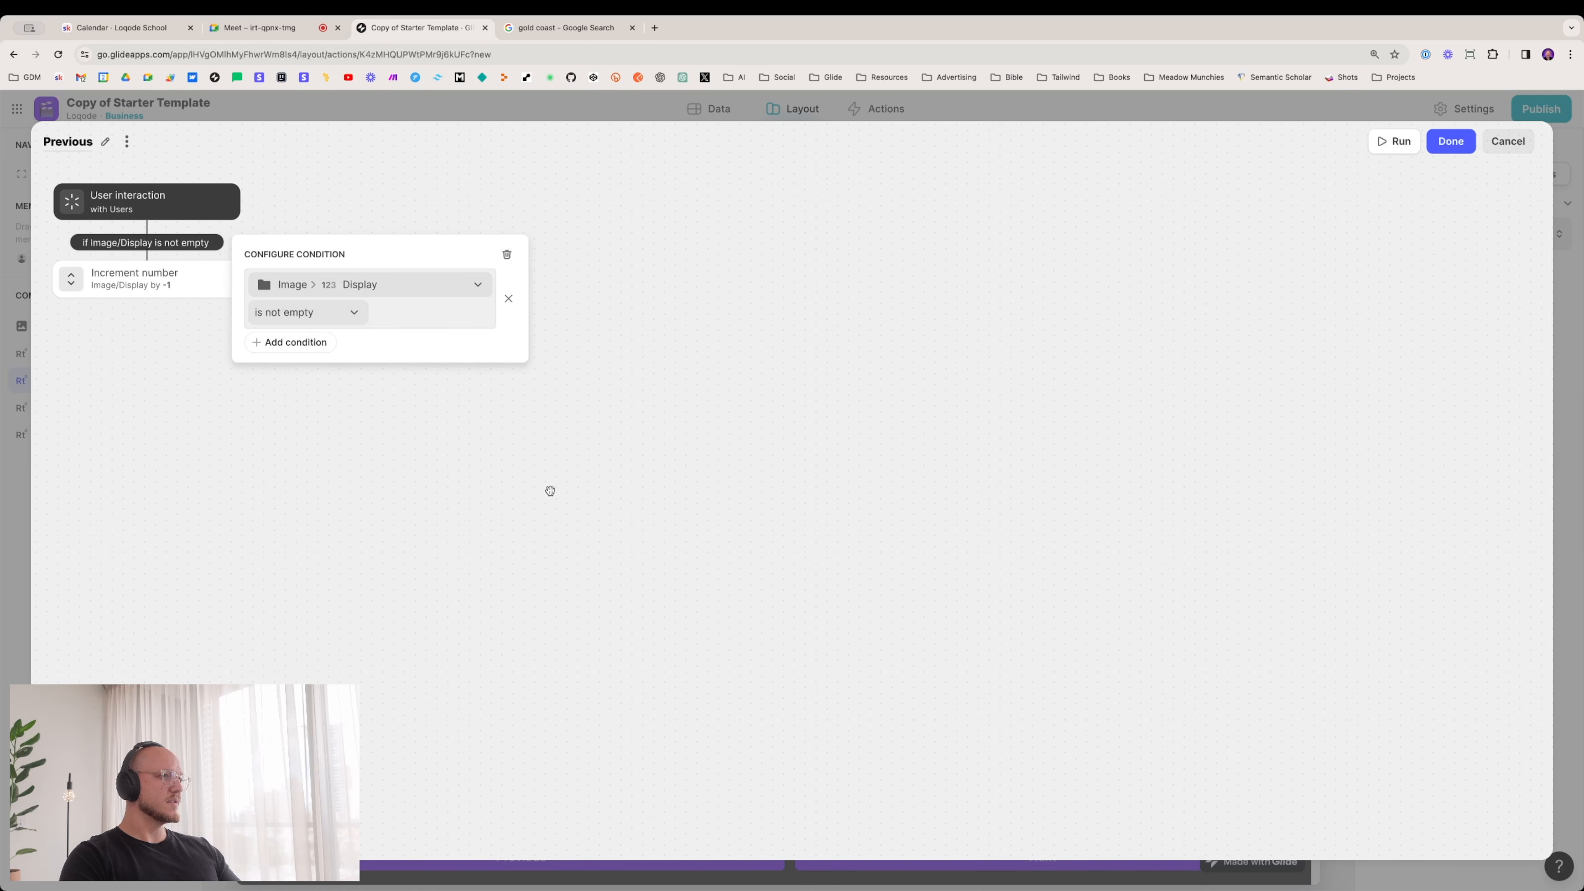
pyautogui.click(284, 312)
pyautogui.click(280, 340)
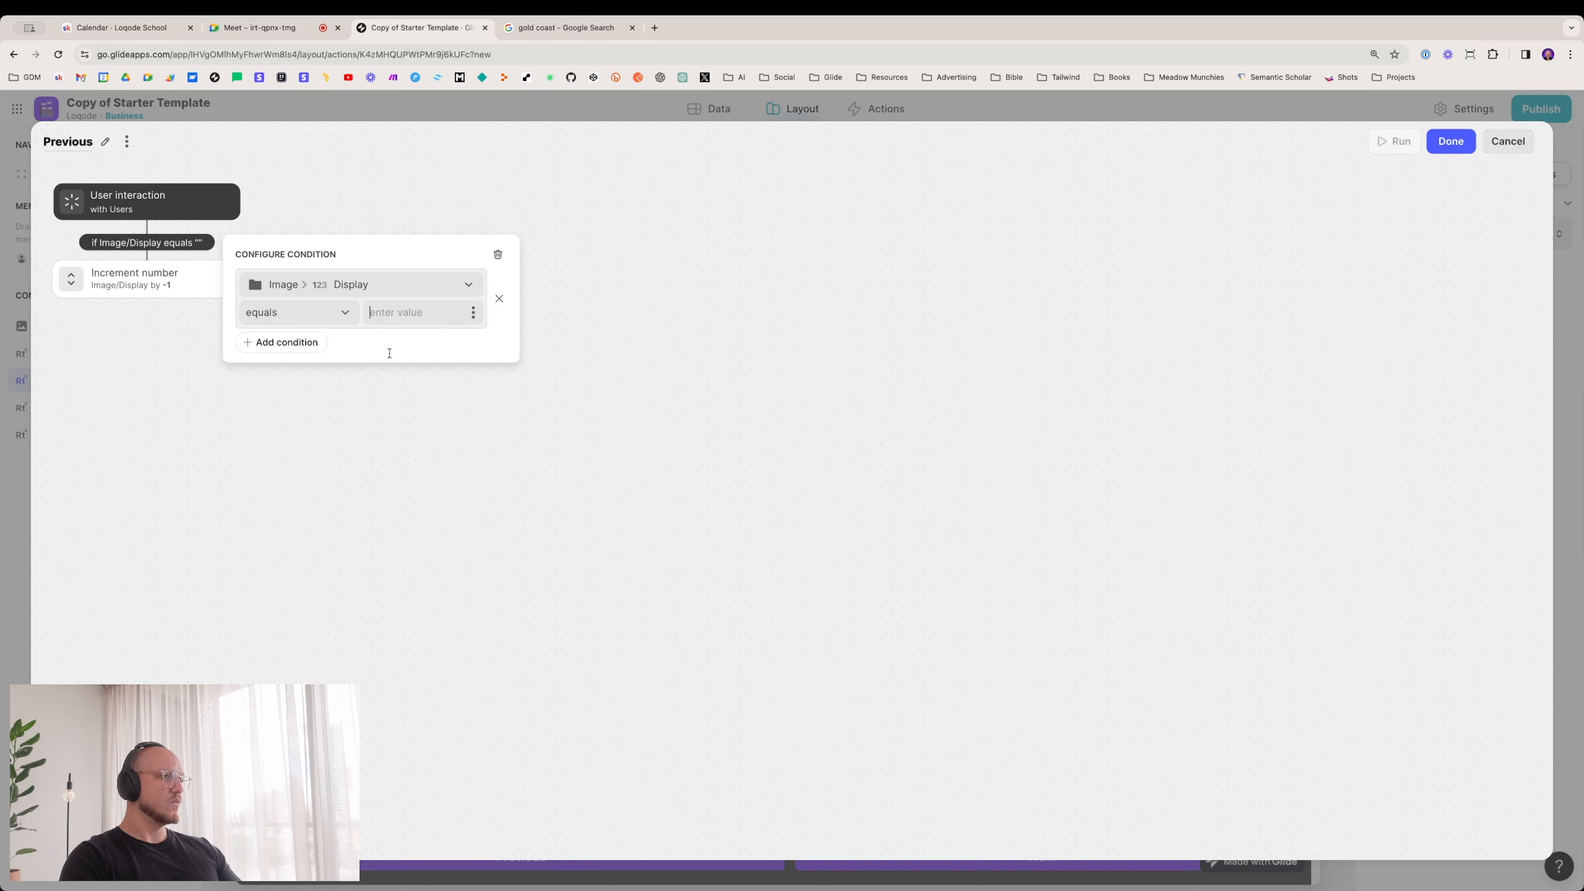
pyautogui.write('1')
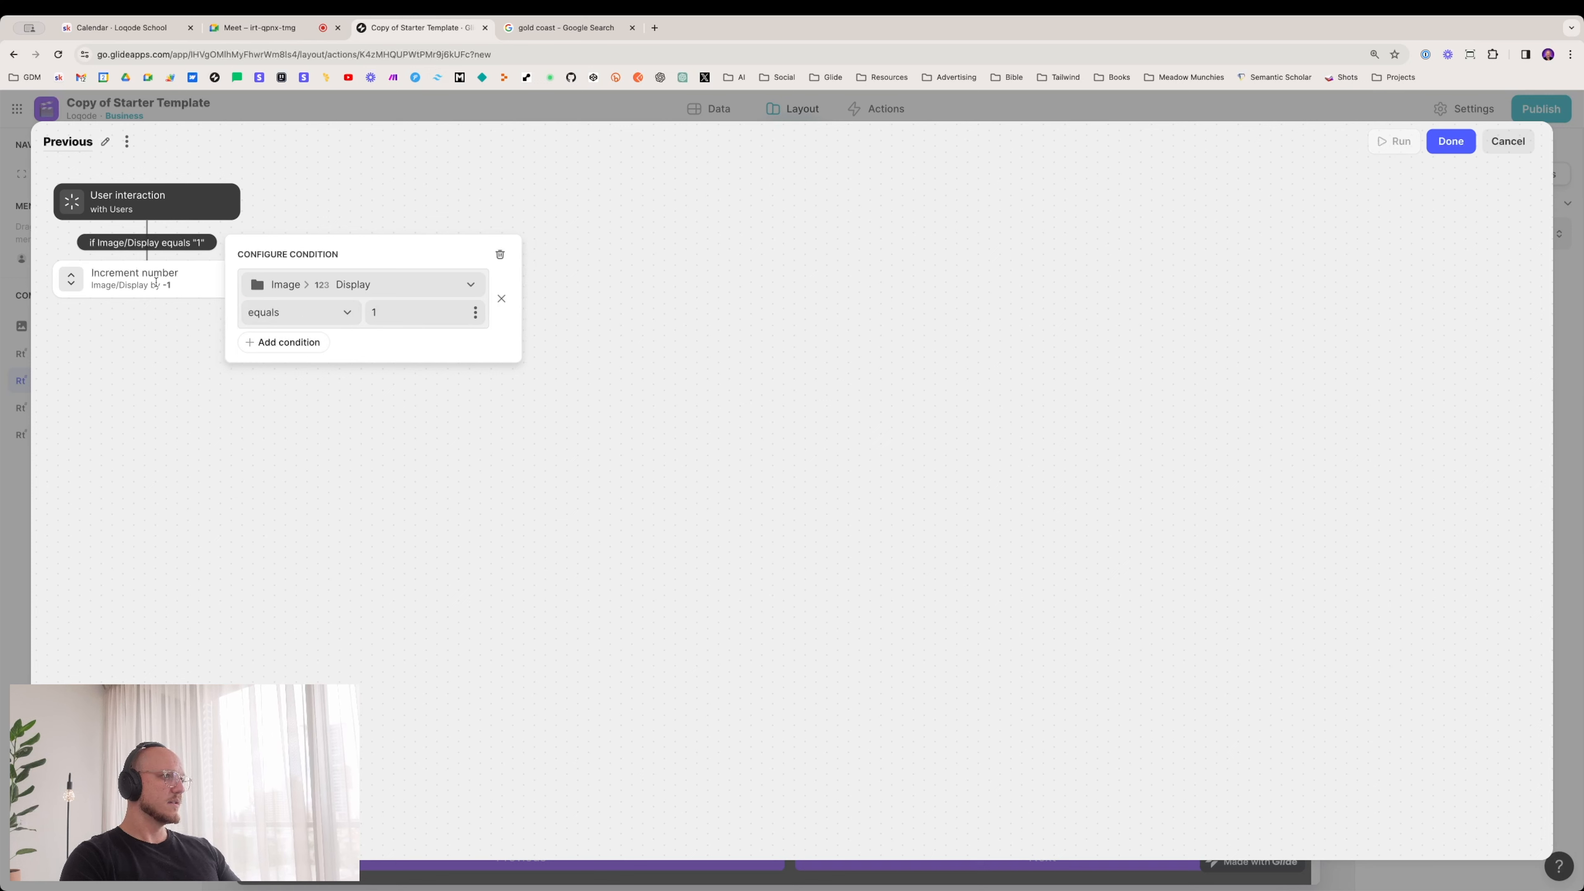
# Step: Replace the Increment number step in the equals 1 branch with Set column values, setting Image/Display to 4 for this item
pyautogui.click(156, 282)
pyautogui.click(147, 297)
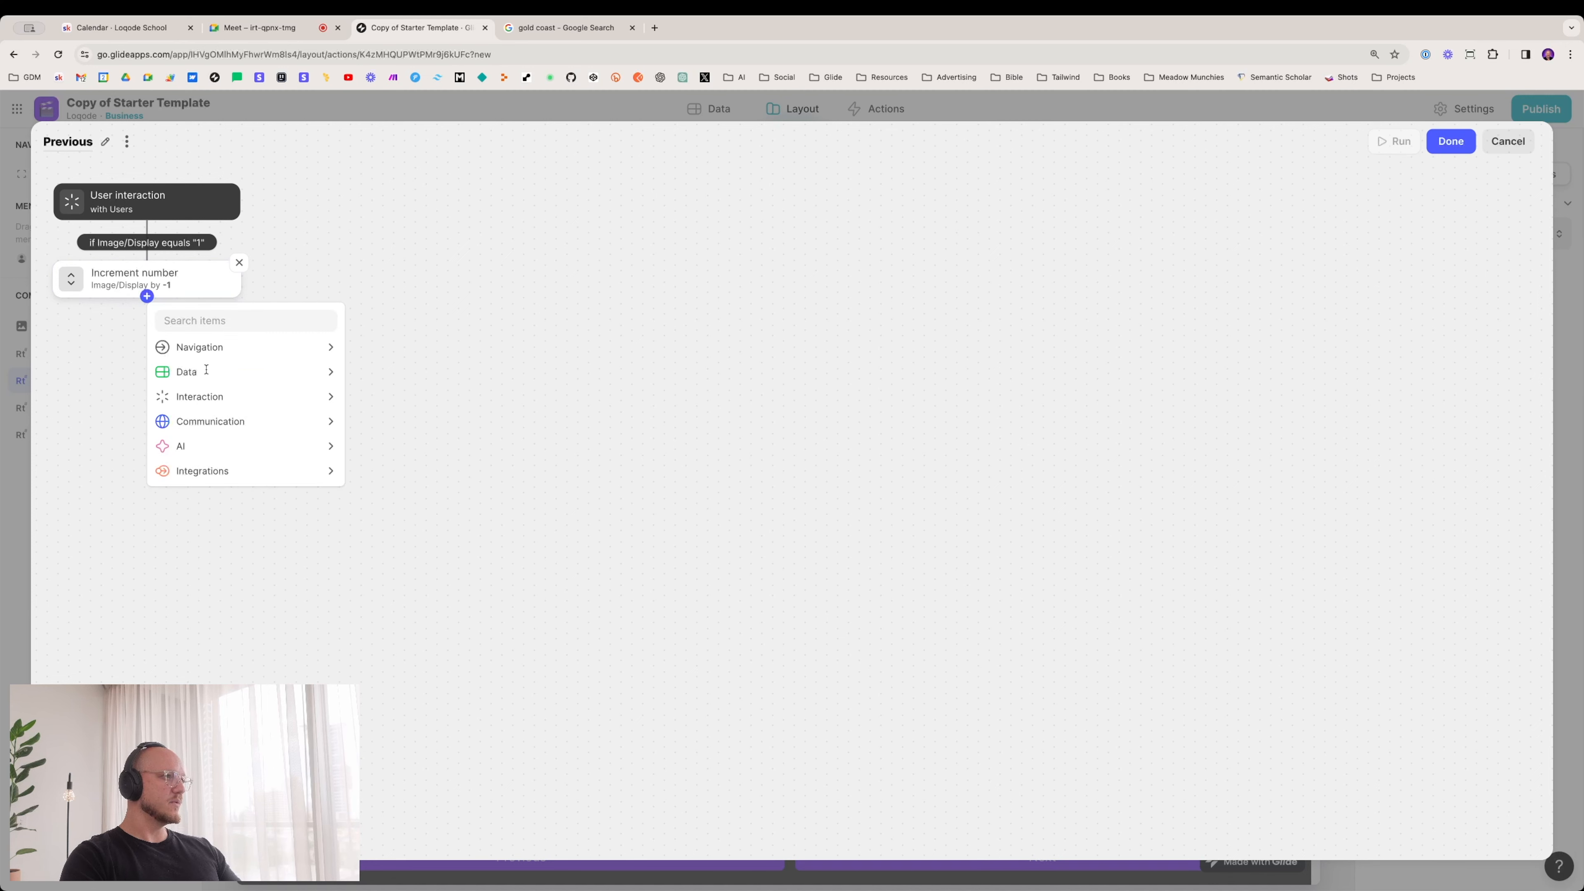
pyautogui.moveTo(200, 373)
pyautogui.click(435, 421)
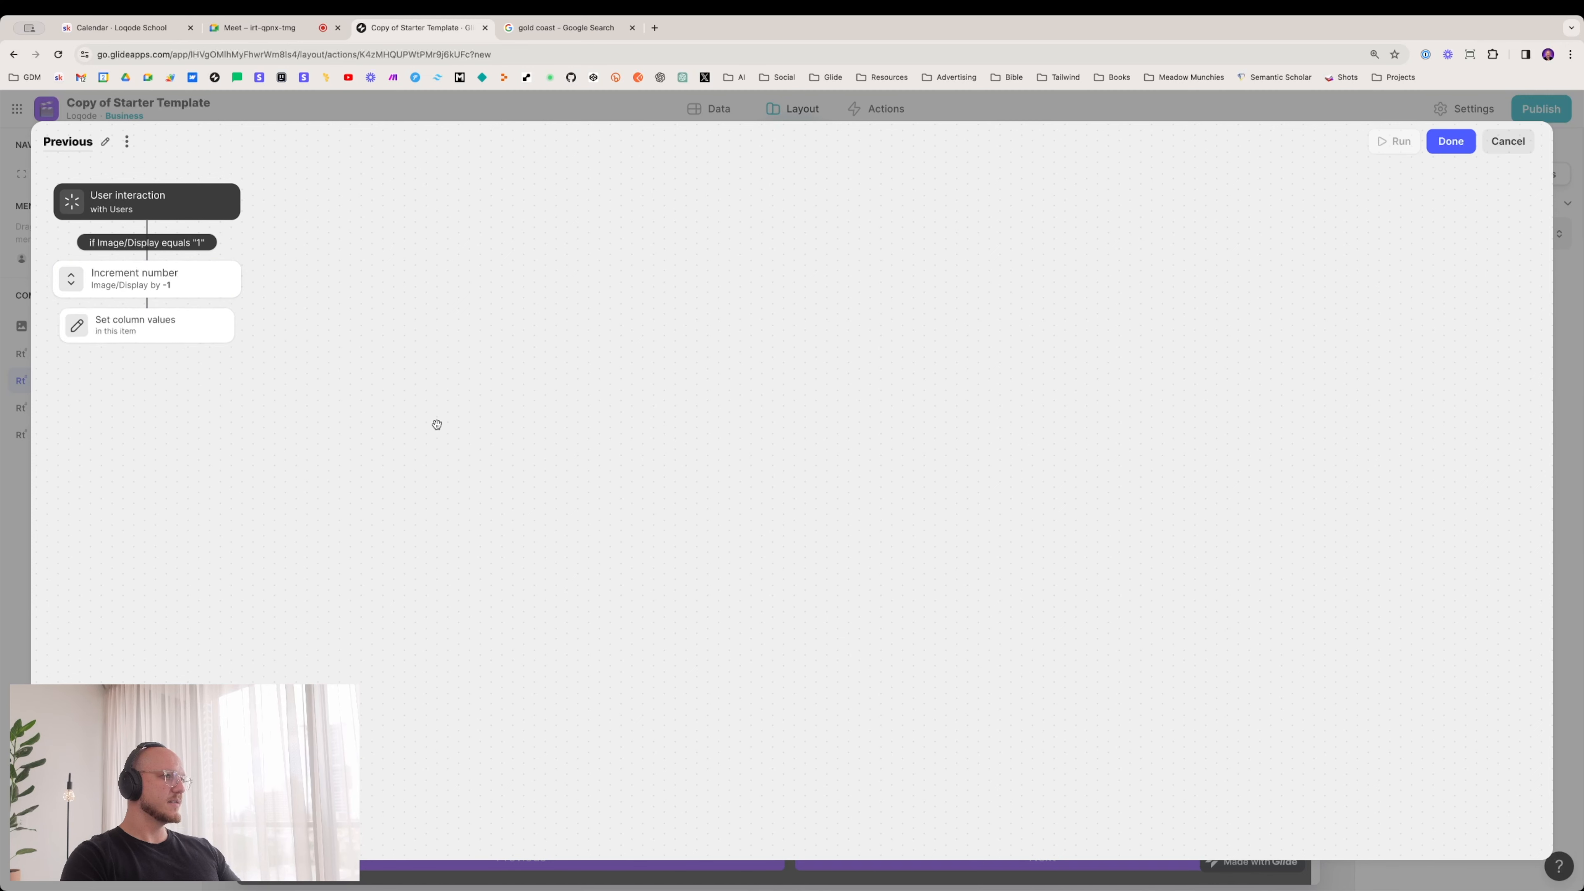
pyautogui.click(167, 340)
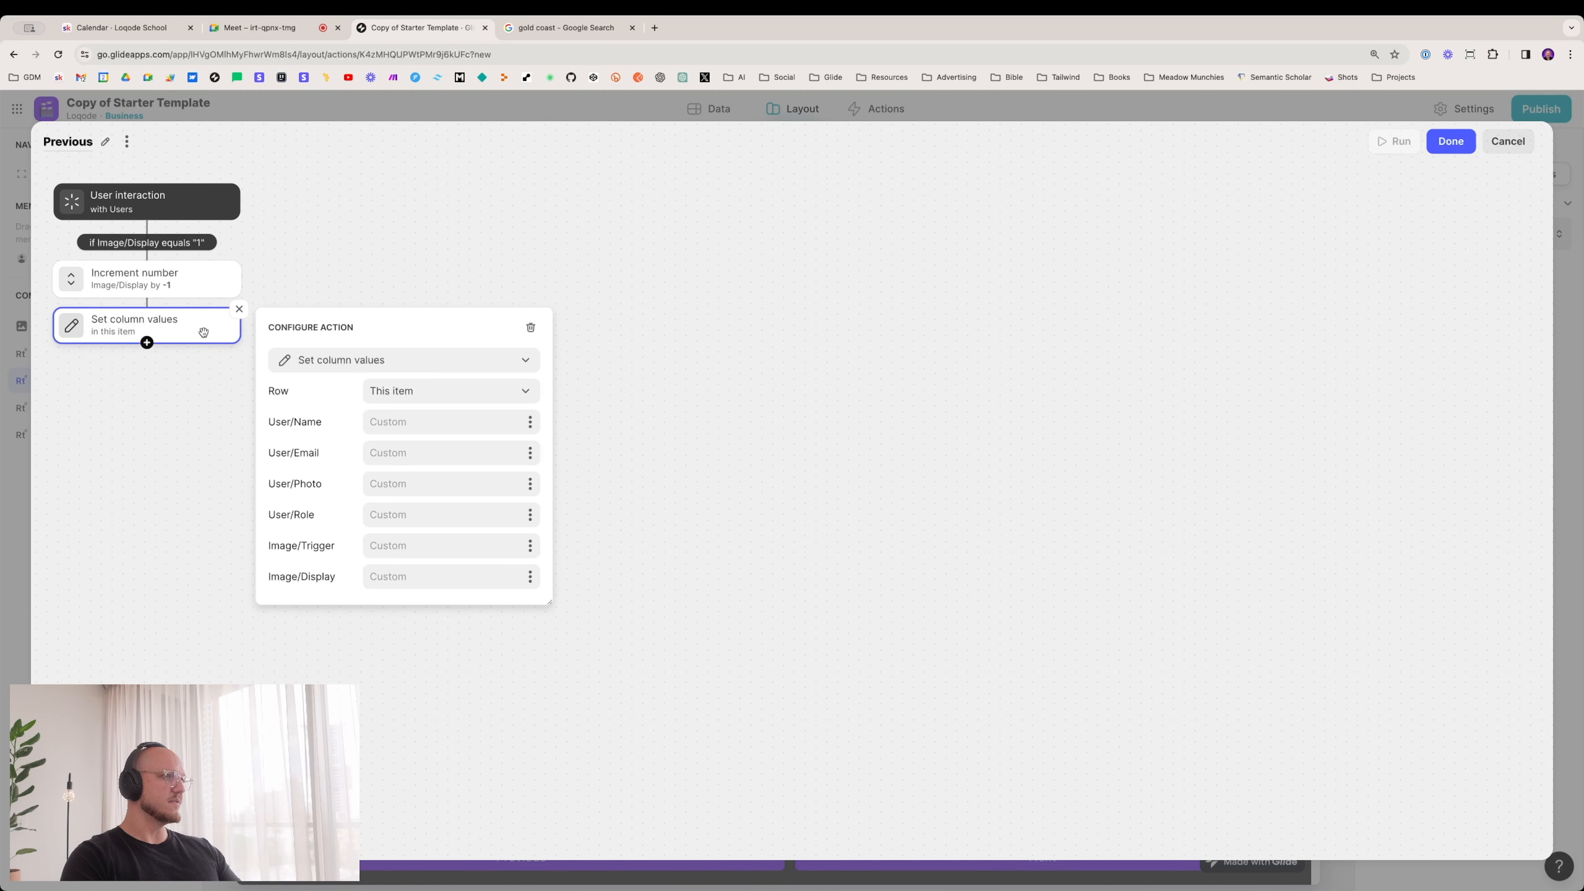
pyautogui.click(387, 573)
pyautogui.write('4')
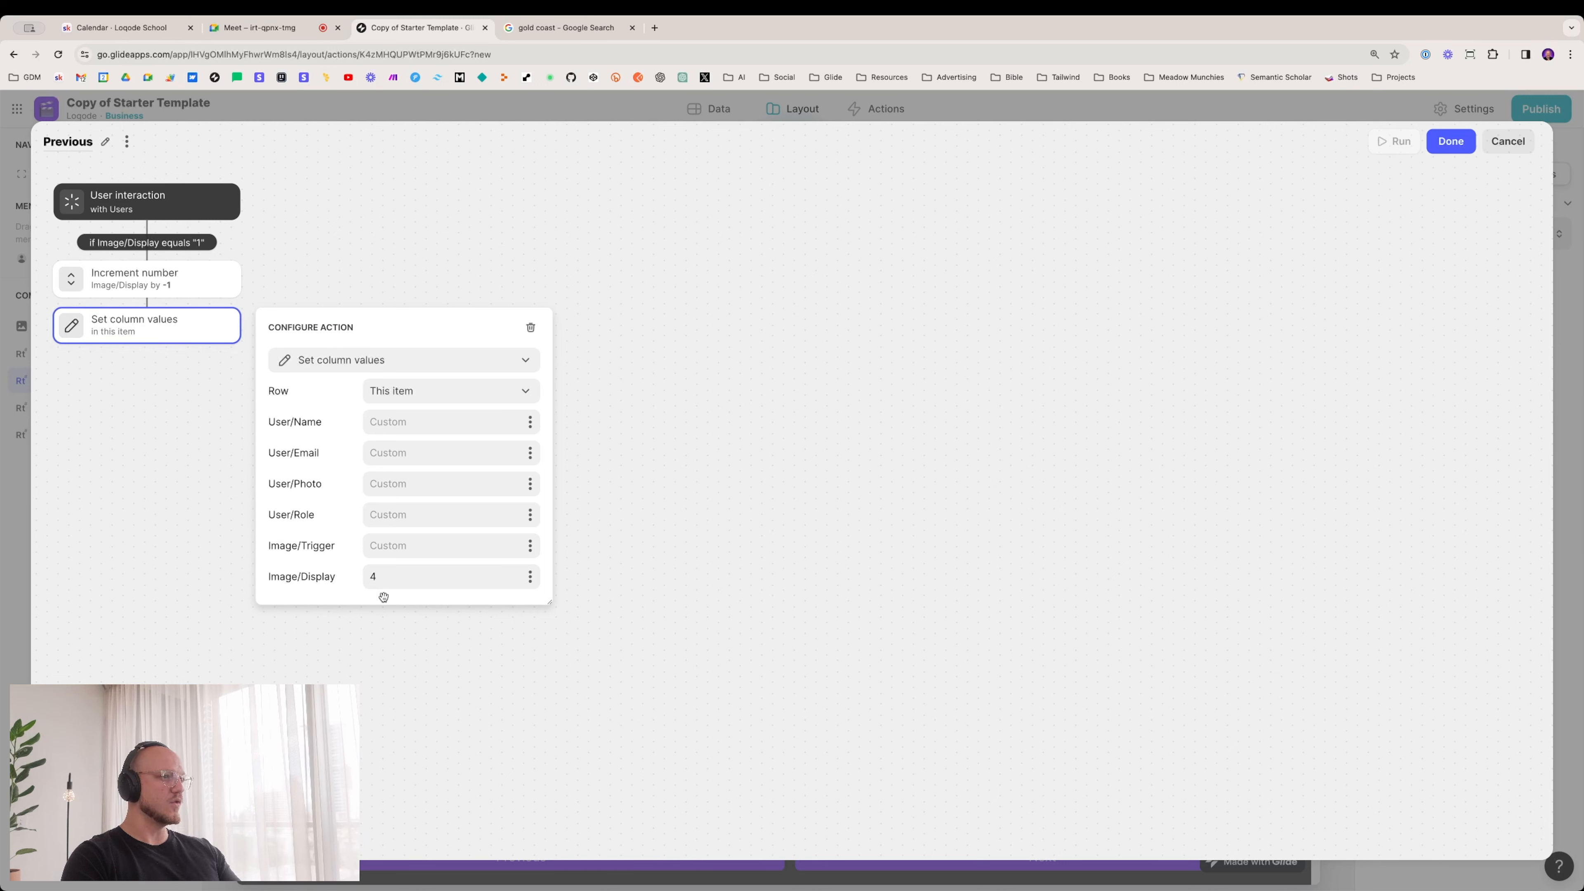
pyautogui.click(380, 641)
pyautogui.click(150, 291)
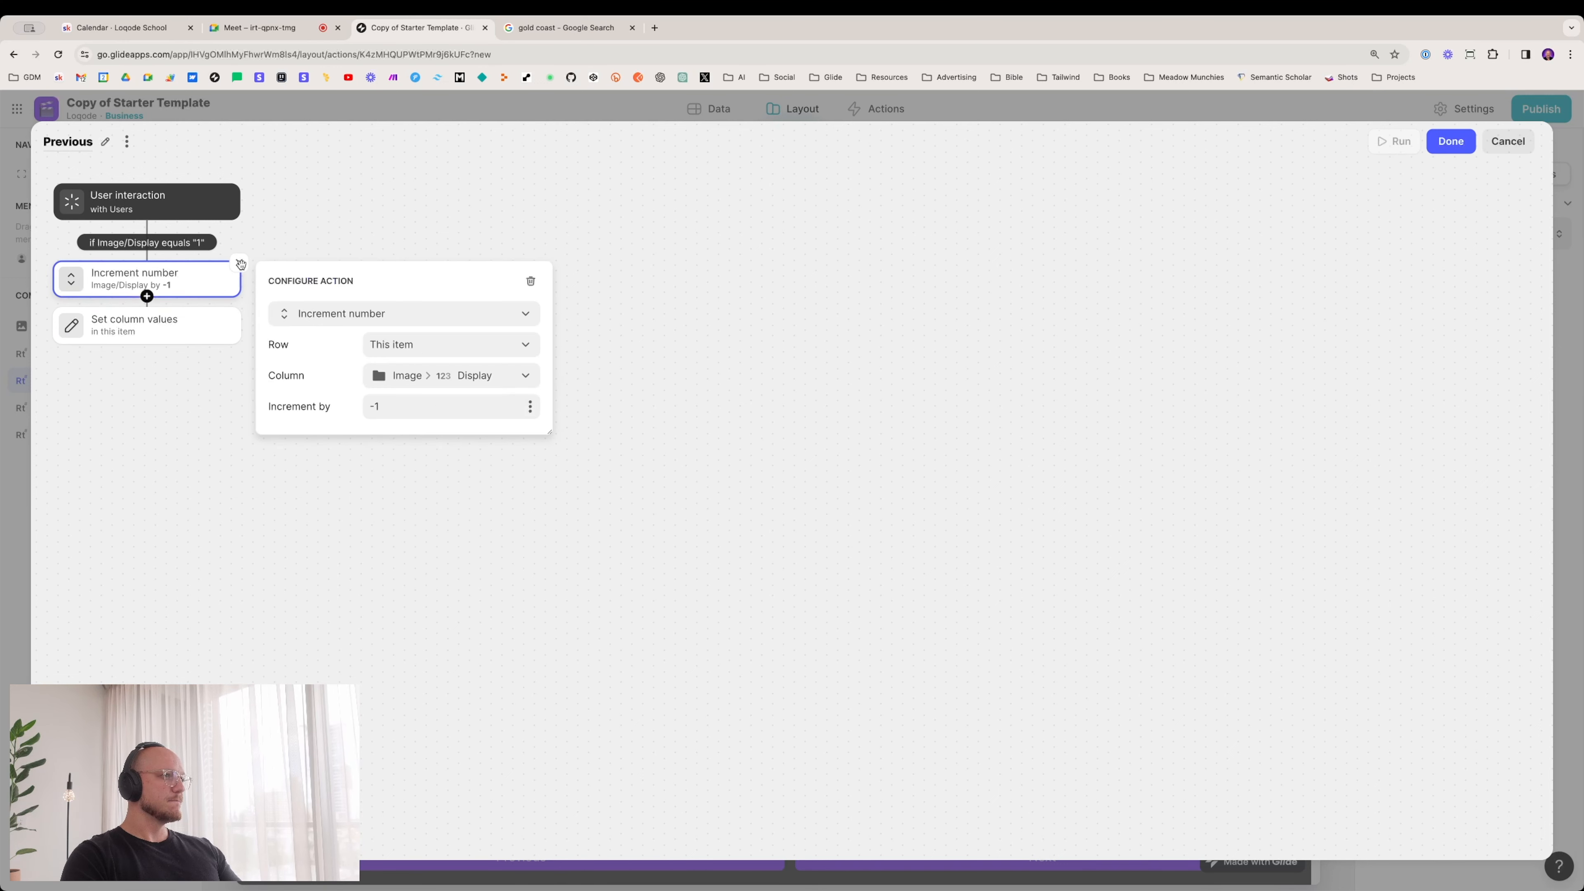
pyautogui.click(237, 263)
# Step: Add an else branch with an Increment number step changing Image/Display by -1, and save the action
pyautogui.click(217, 242)
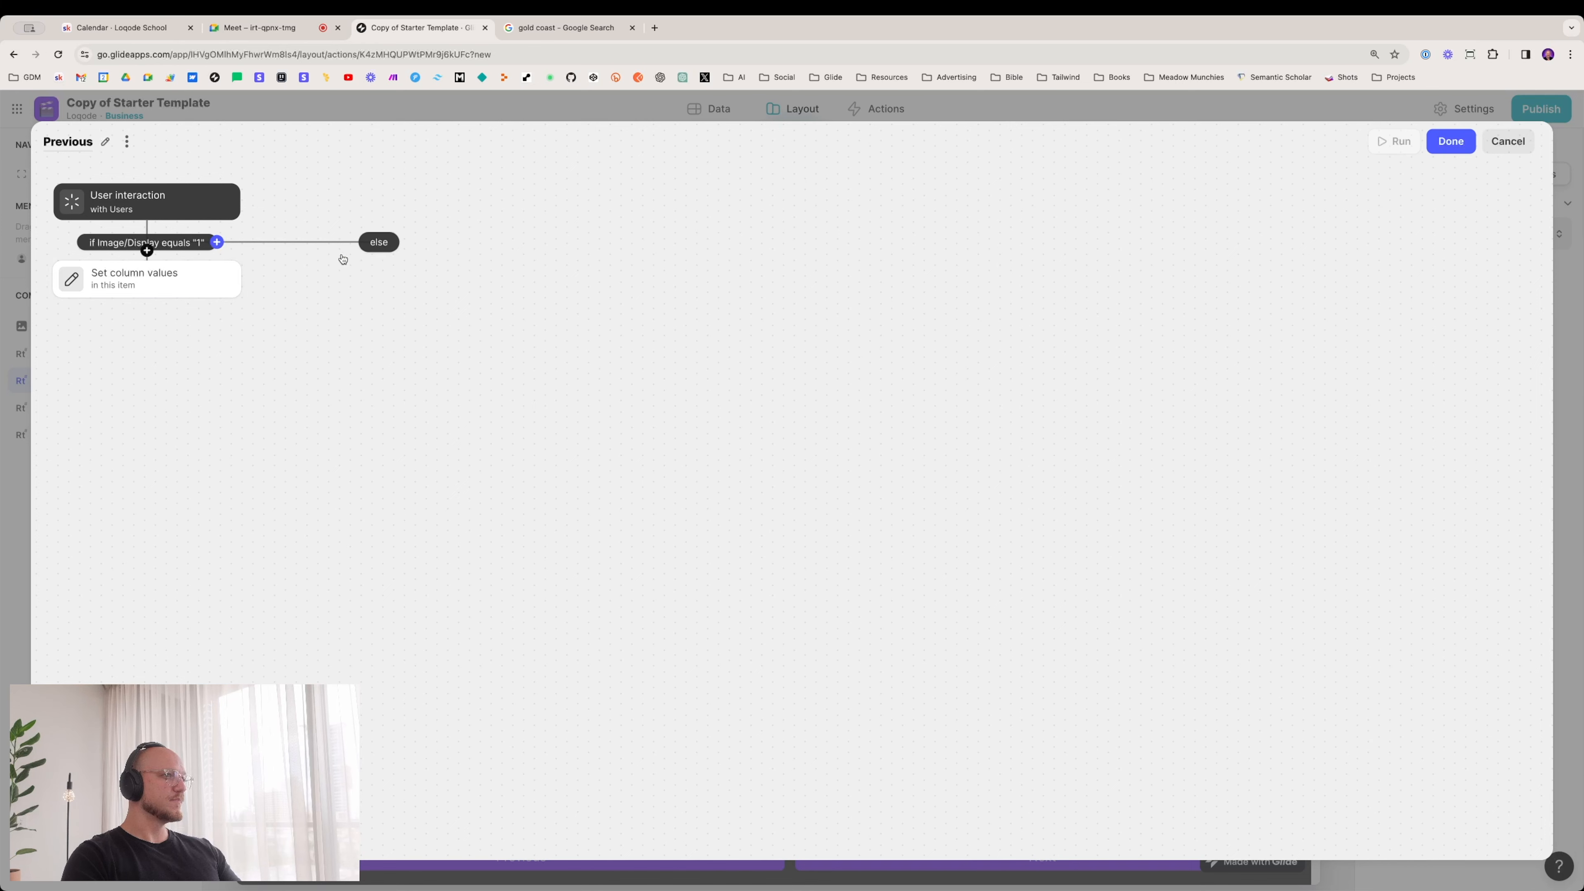
pyautogui.click(380, 249)
pyautogui.moveTo(542, 334)
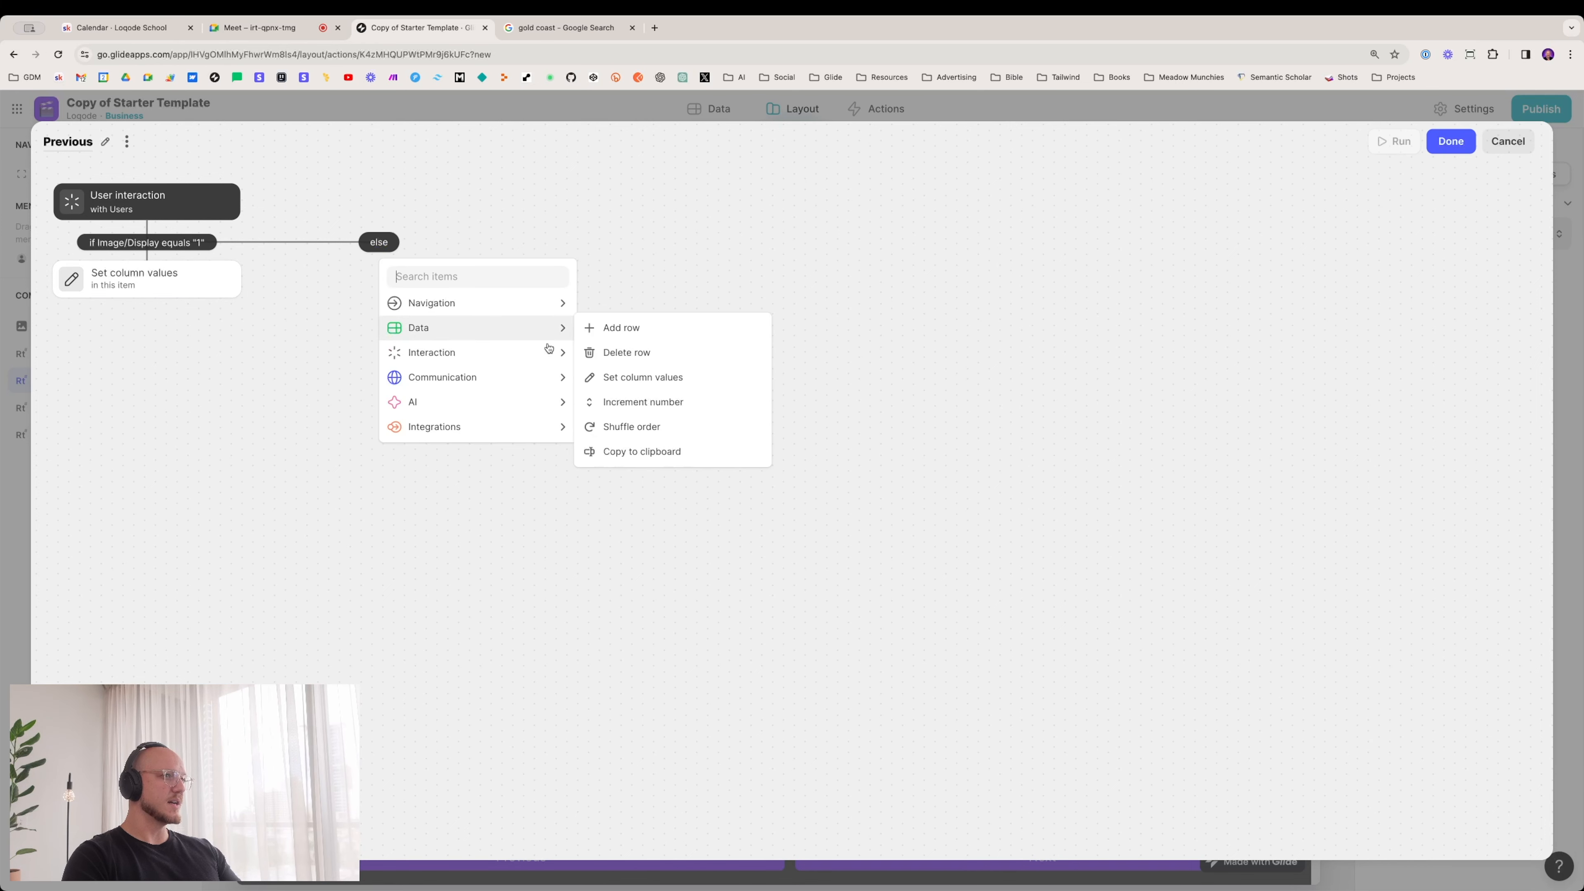
pyautogui.click(624, 402)
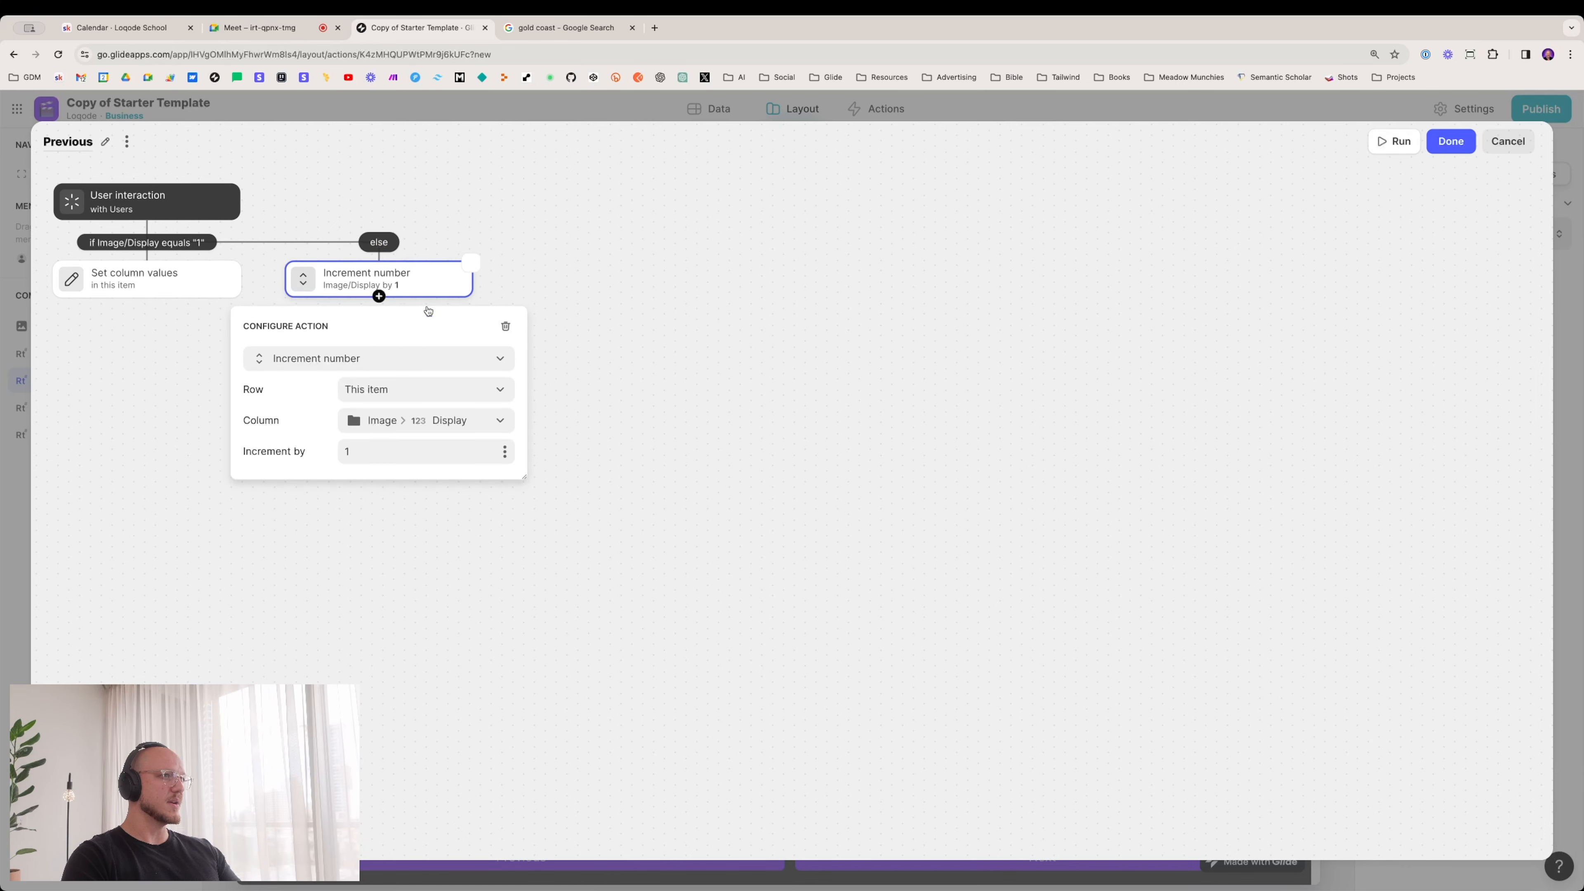
pyautogui.click(392, 445)
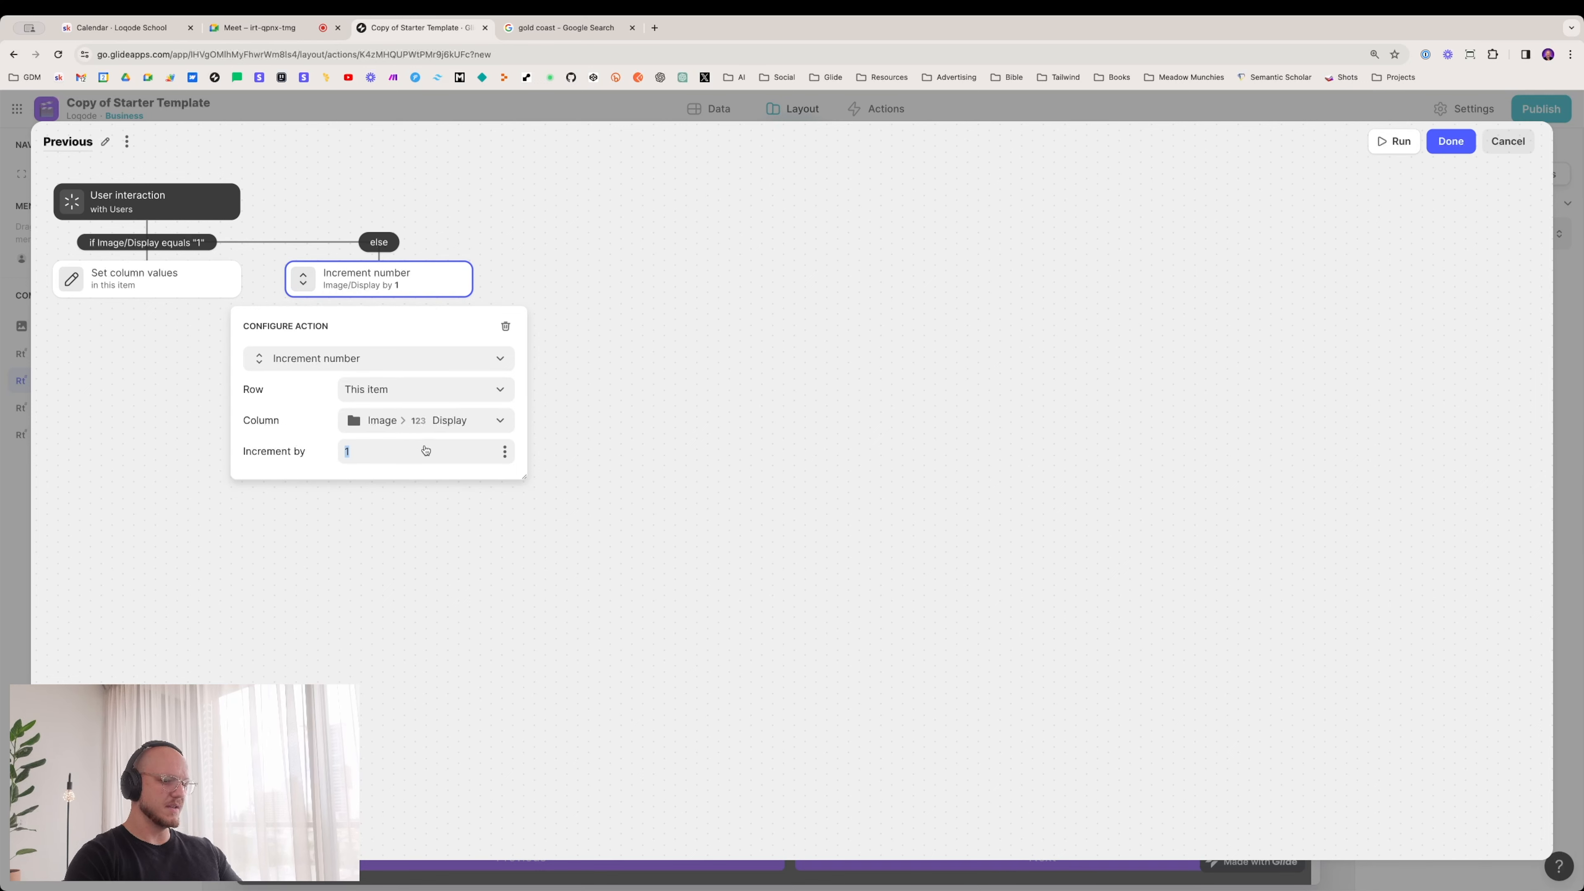
pyautogui.write('-1')
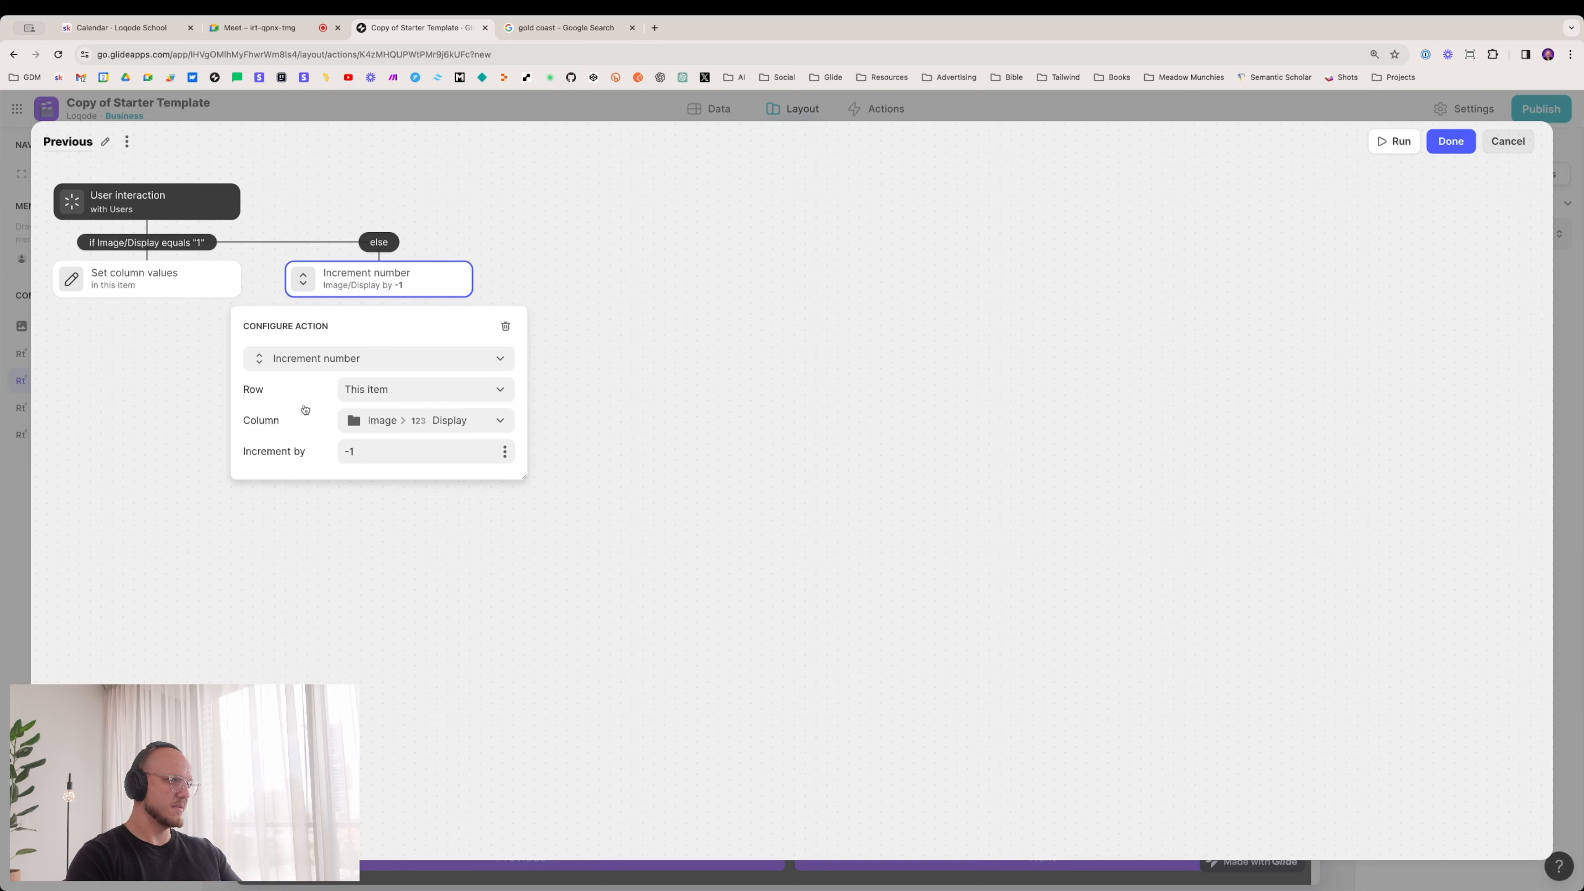
pyautogui.click(429, 637)
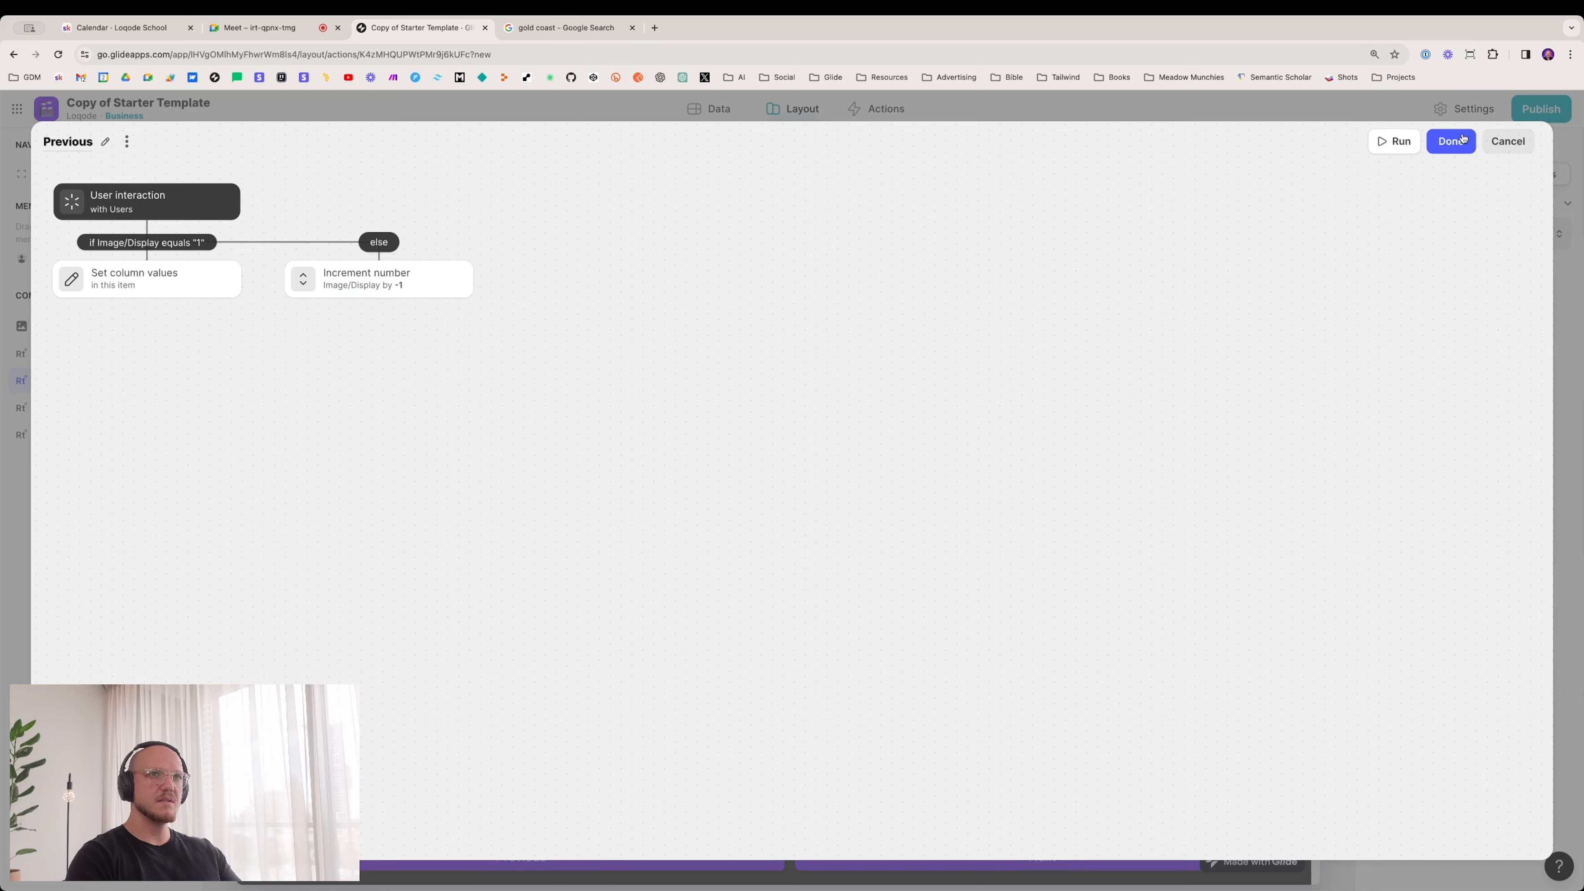
pyautogui.click(1450, 141)
# Step: Remove the visibility condition from the Previous button component
pyautogui.click(642, 855)
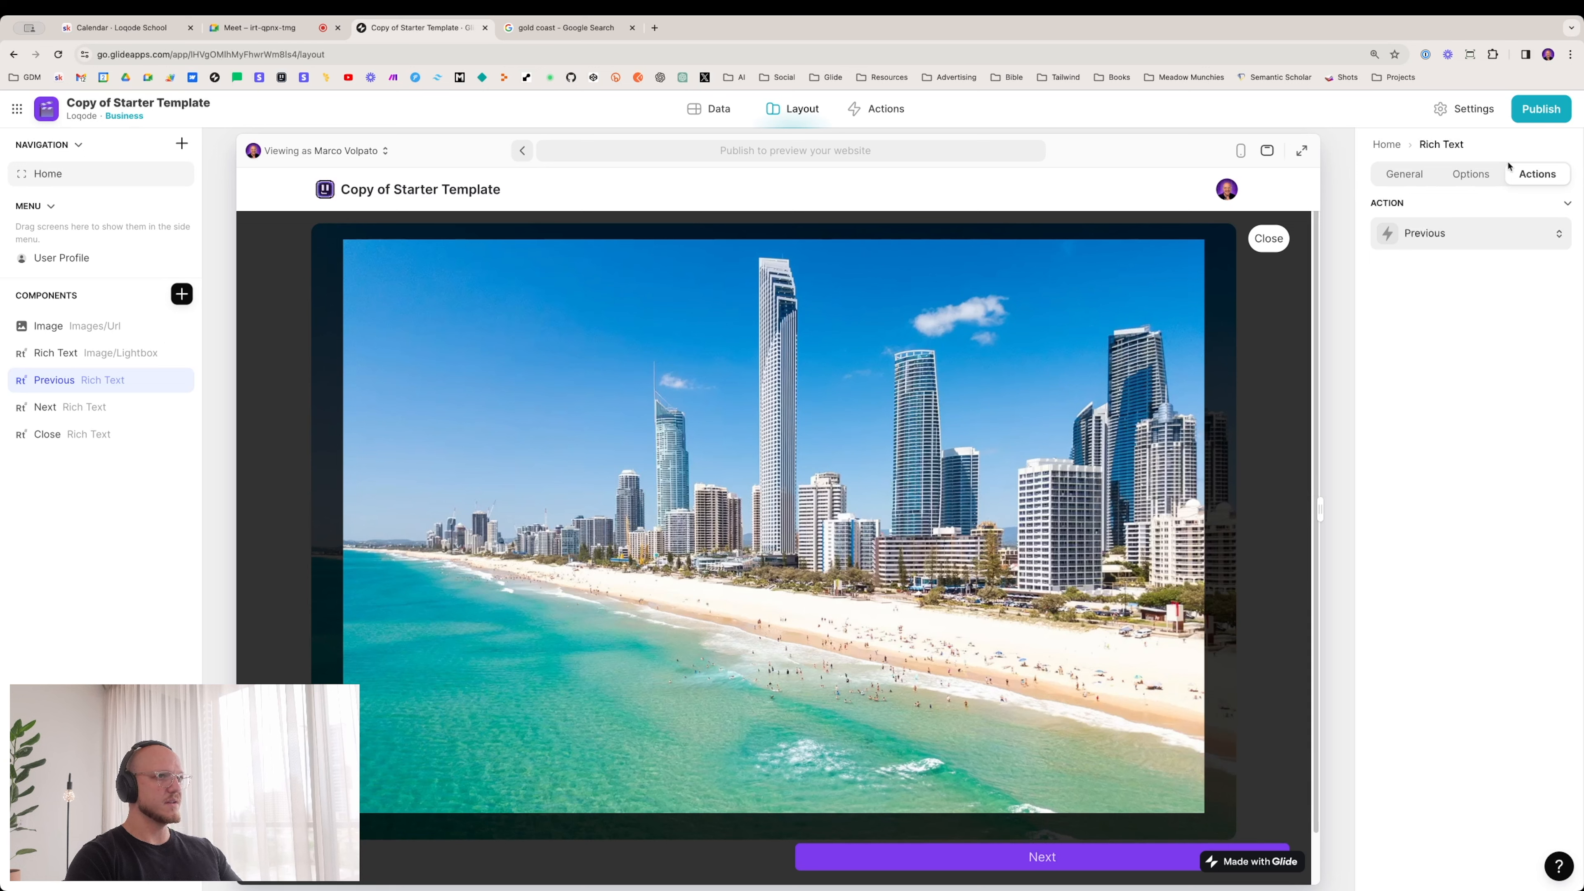
pyautogui.click(1475, 174)
pyautogui.click(1509, 250)
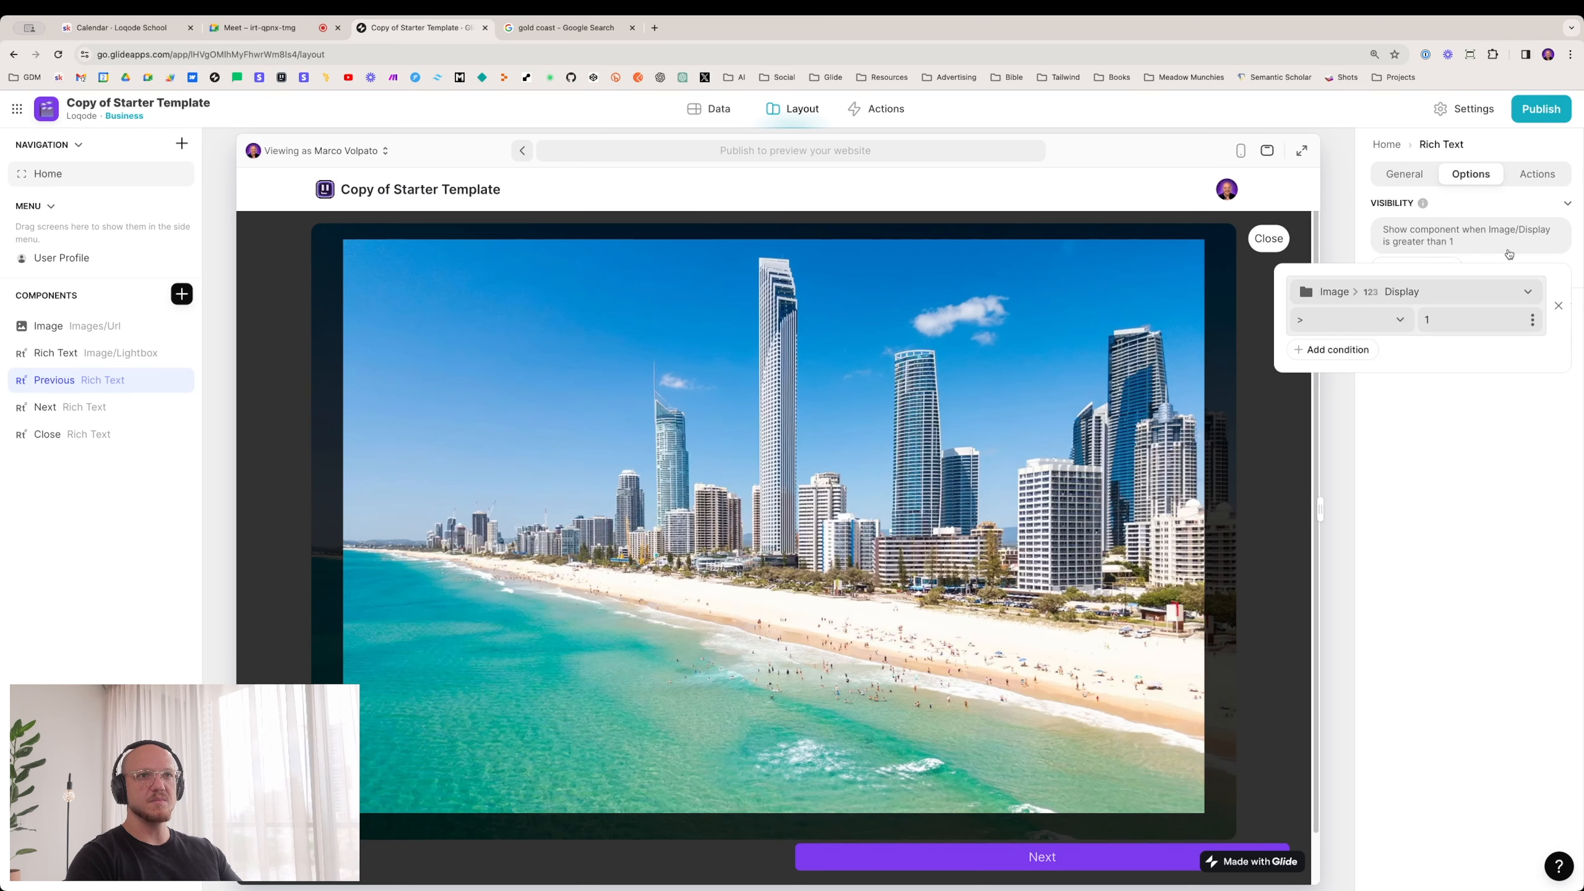
pyautogui.click(1557, 307)
# Step: Page backward through the lightbox images with Previous to test looping from the first image to the last
pyautogui.click(591, 859)
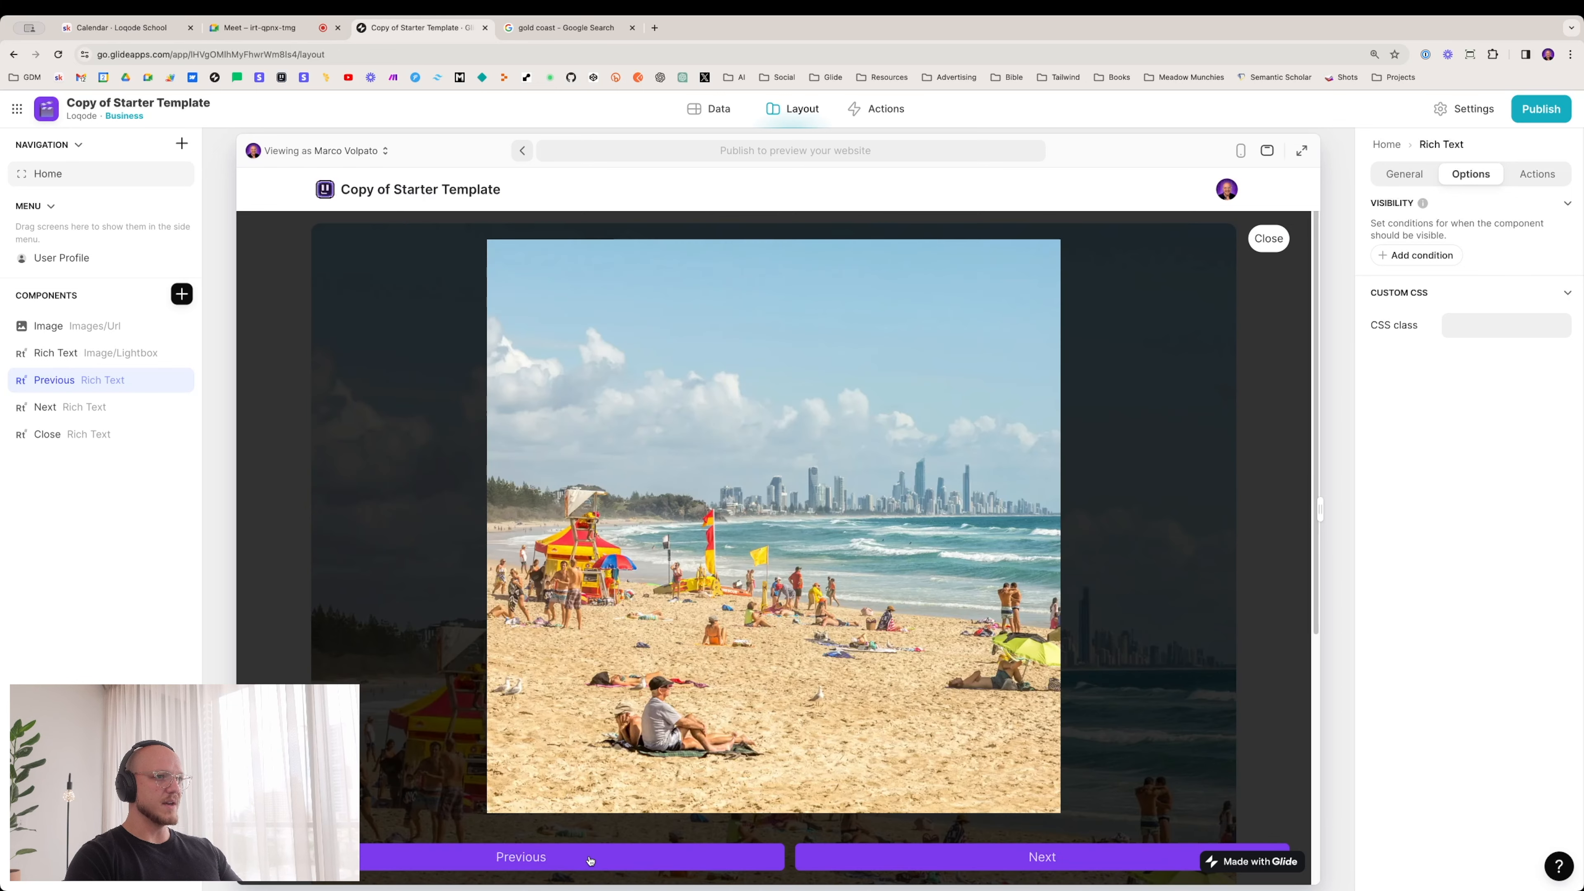
pyautogui.click(588, 857)
pyautogui.click(577, 857)
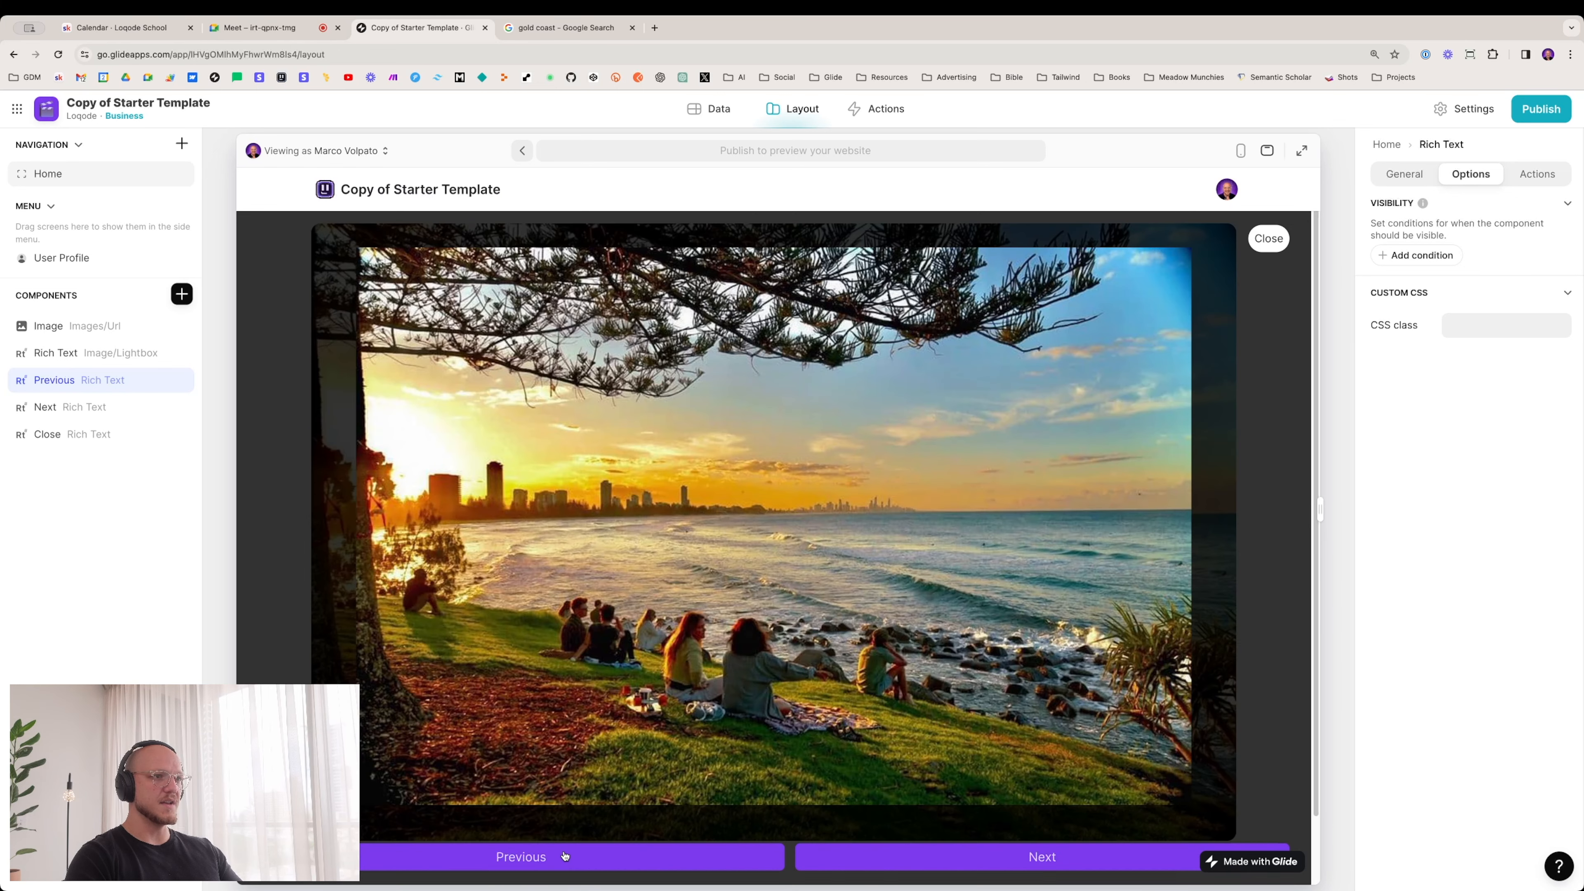
pyautogui.click(565, 856)
pyautogui.click(565, 856)
pyautogui.click(565, 856)
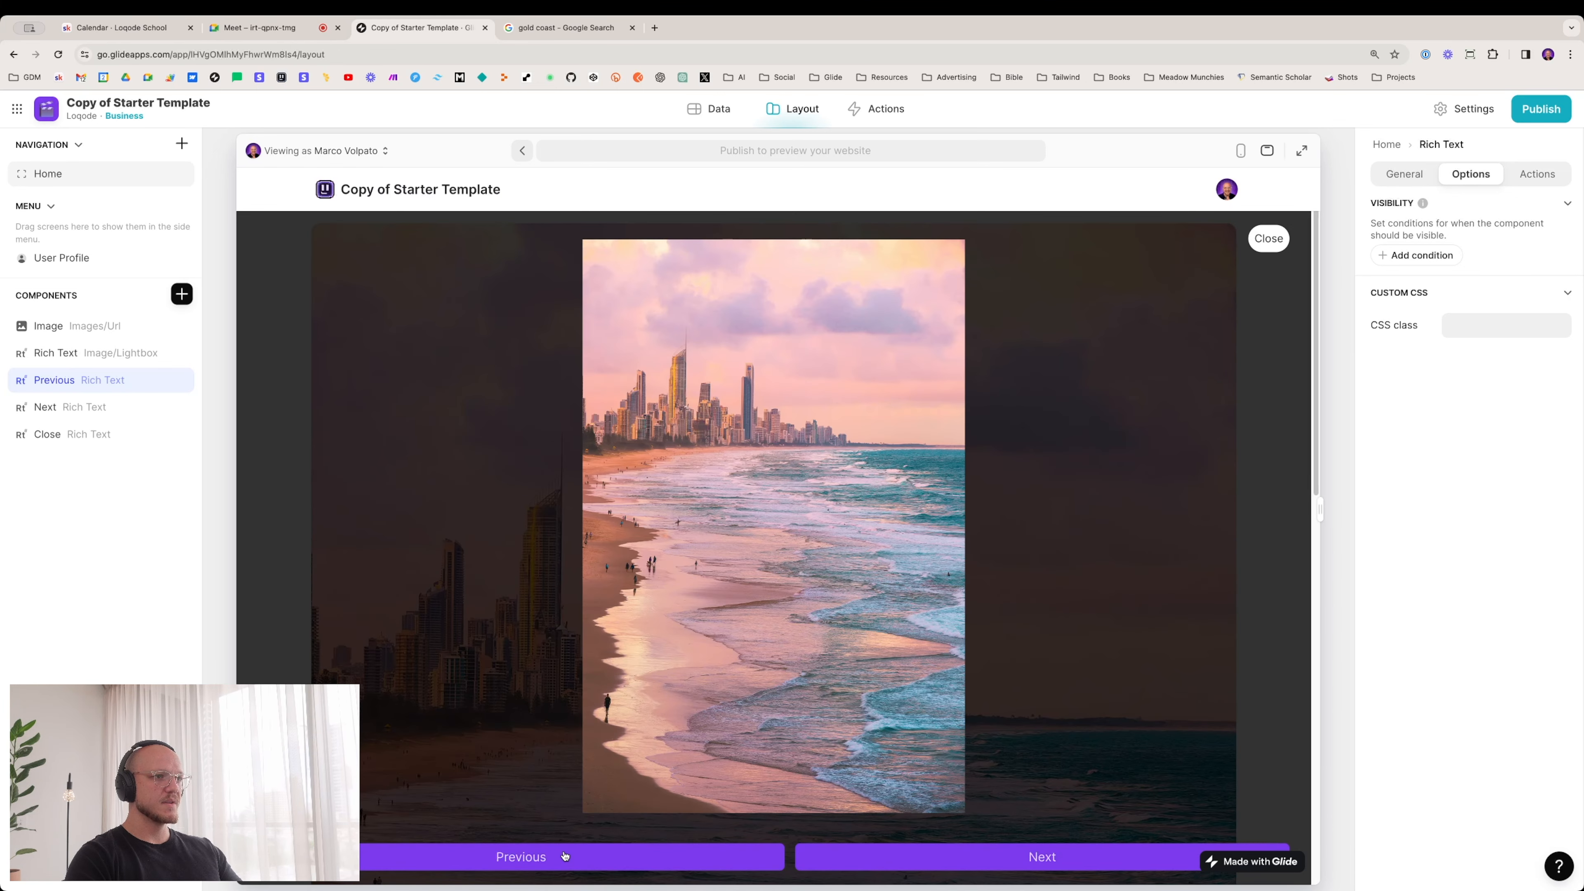
pyautogui.click(565, 856)
pyautogui.click(565, 856)
# Step: Page forward through the lightbox with Next, go back one image, and scroll the page behind the open lightbox
pyautogui.click(912, 867)
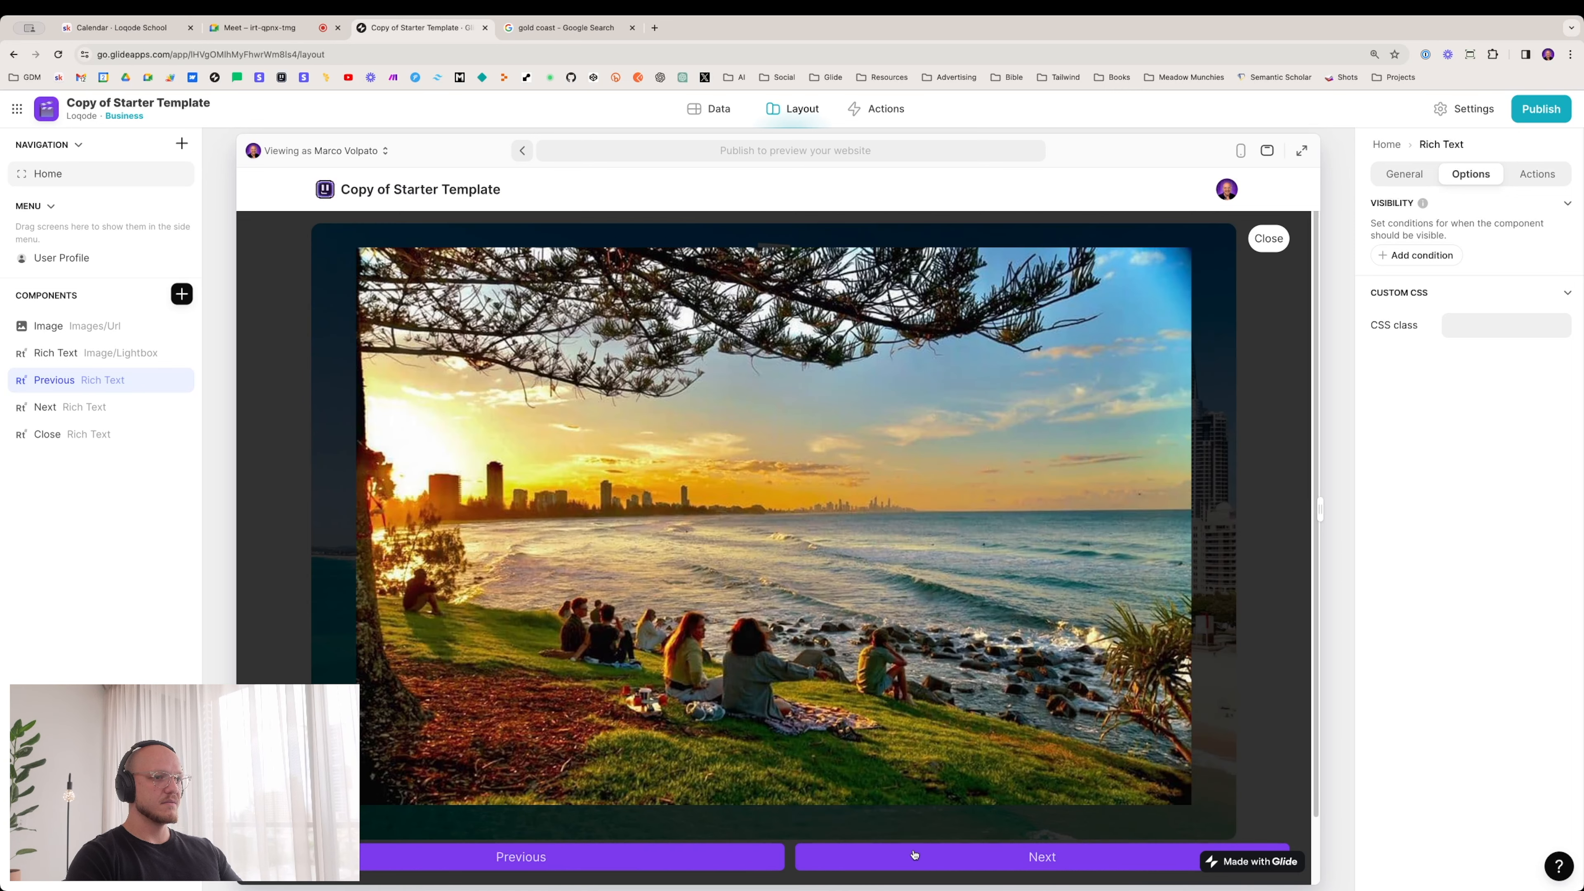
pyautogui.click(913, 858)
pyautogui.click(914, 856)
pyautogui.click(914, 856)
pyautogui.click(914, 854)
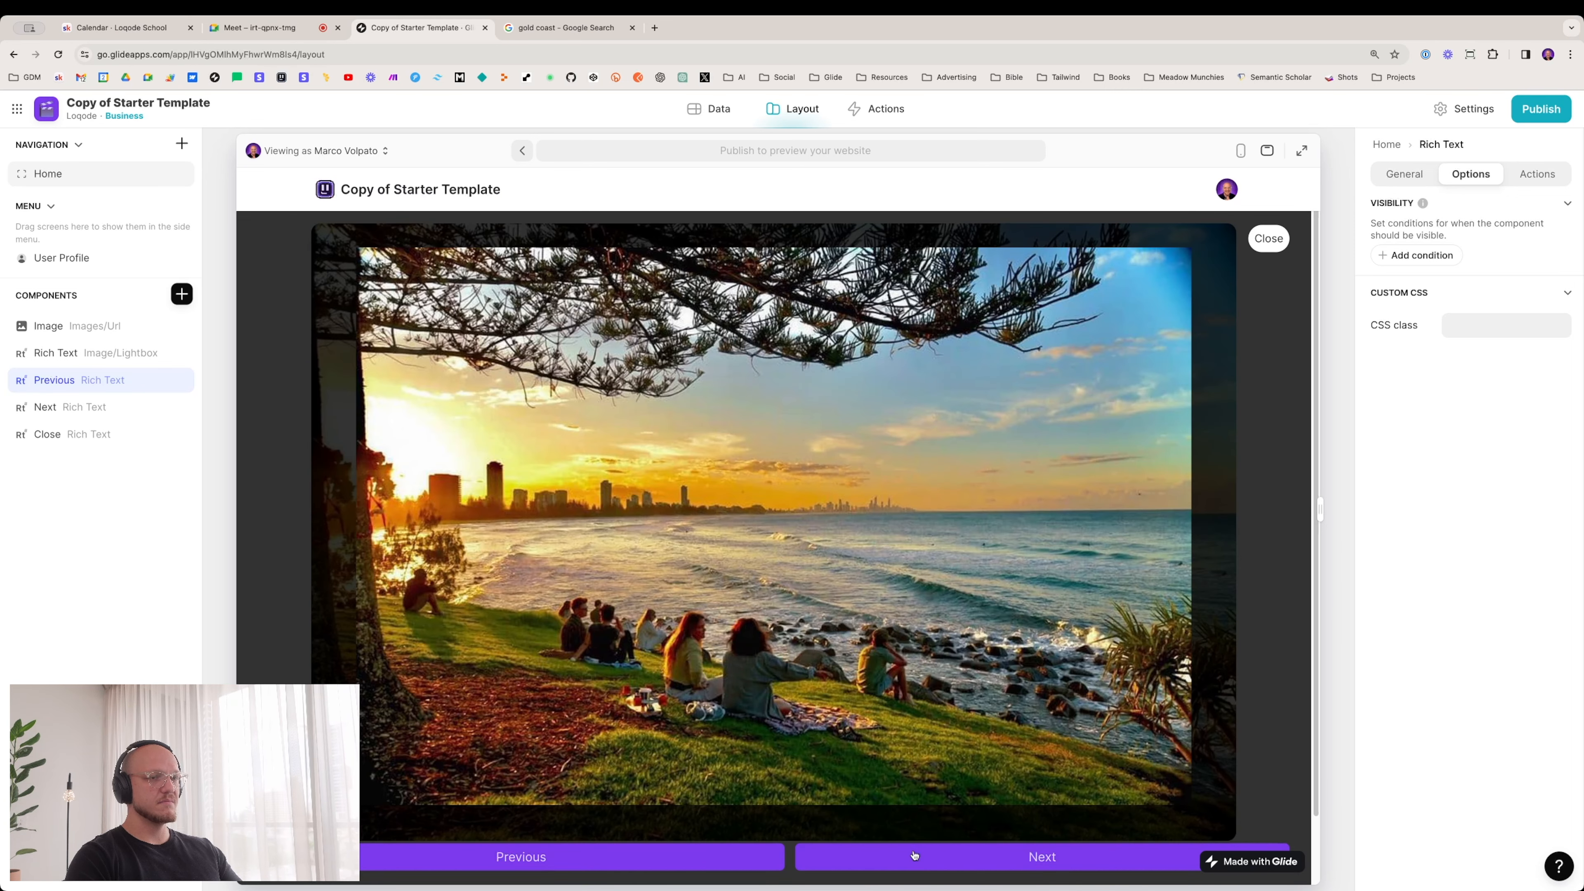
pyautogui.click(914, 856)
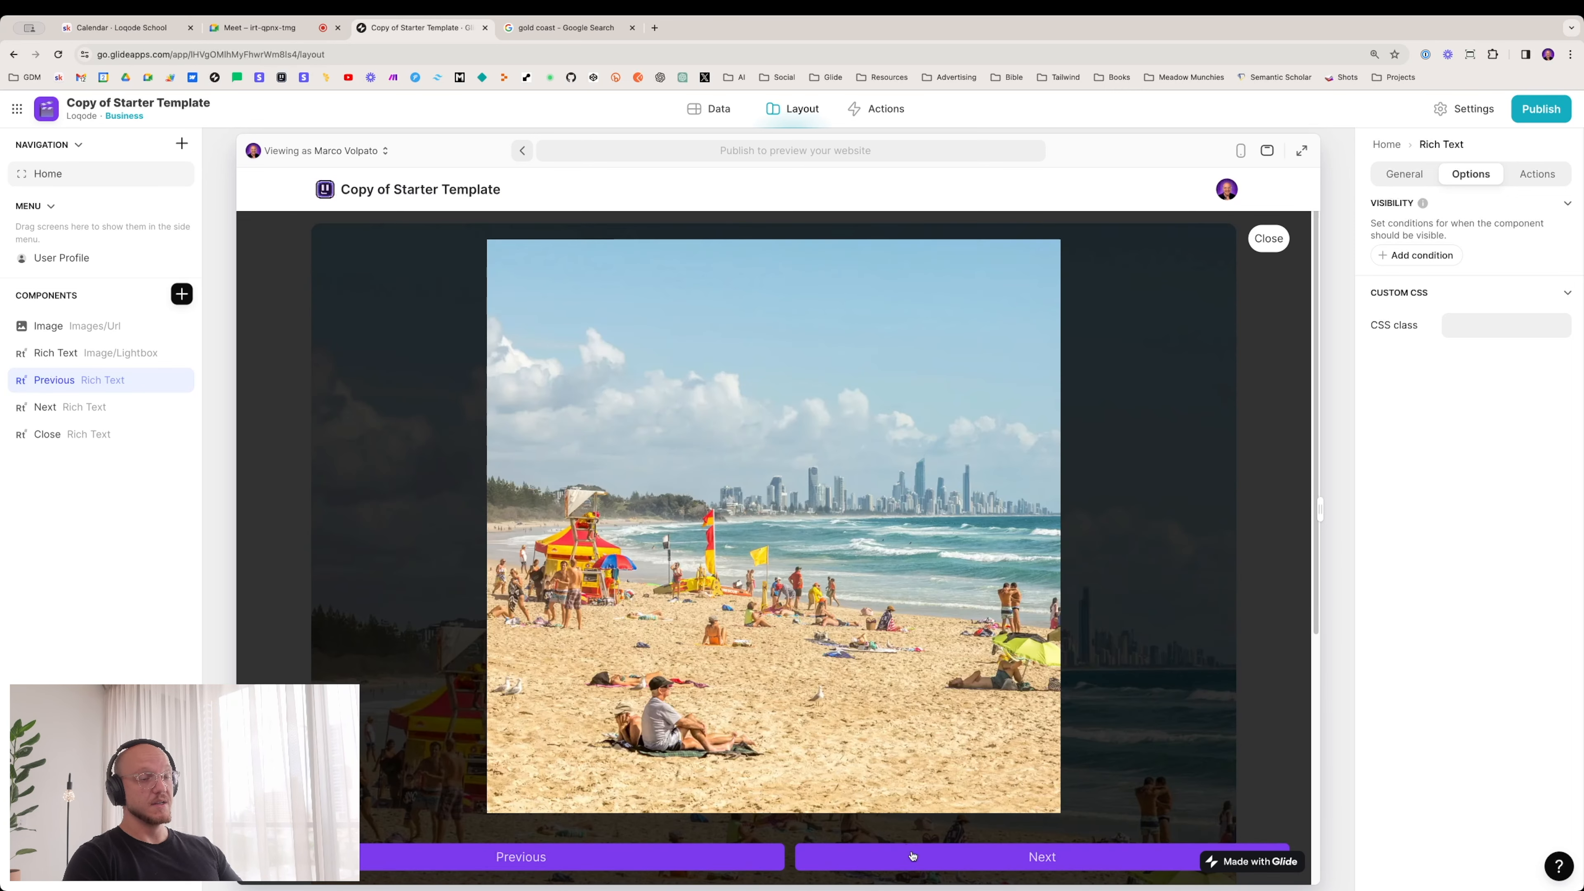
pyautogui.click(620, 856)
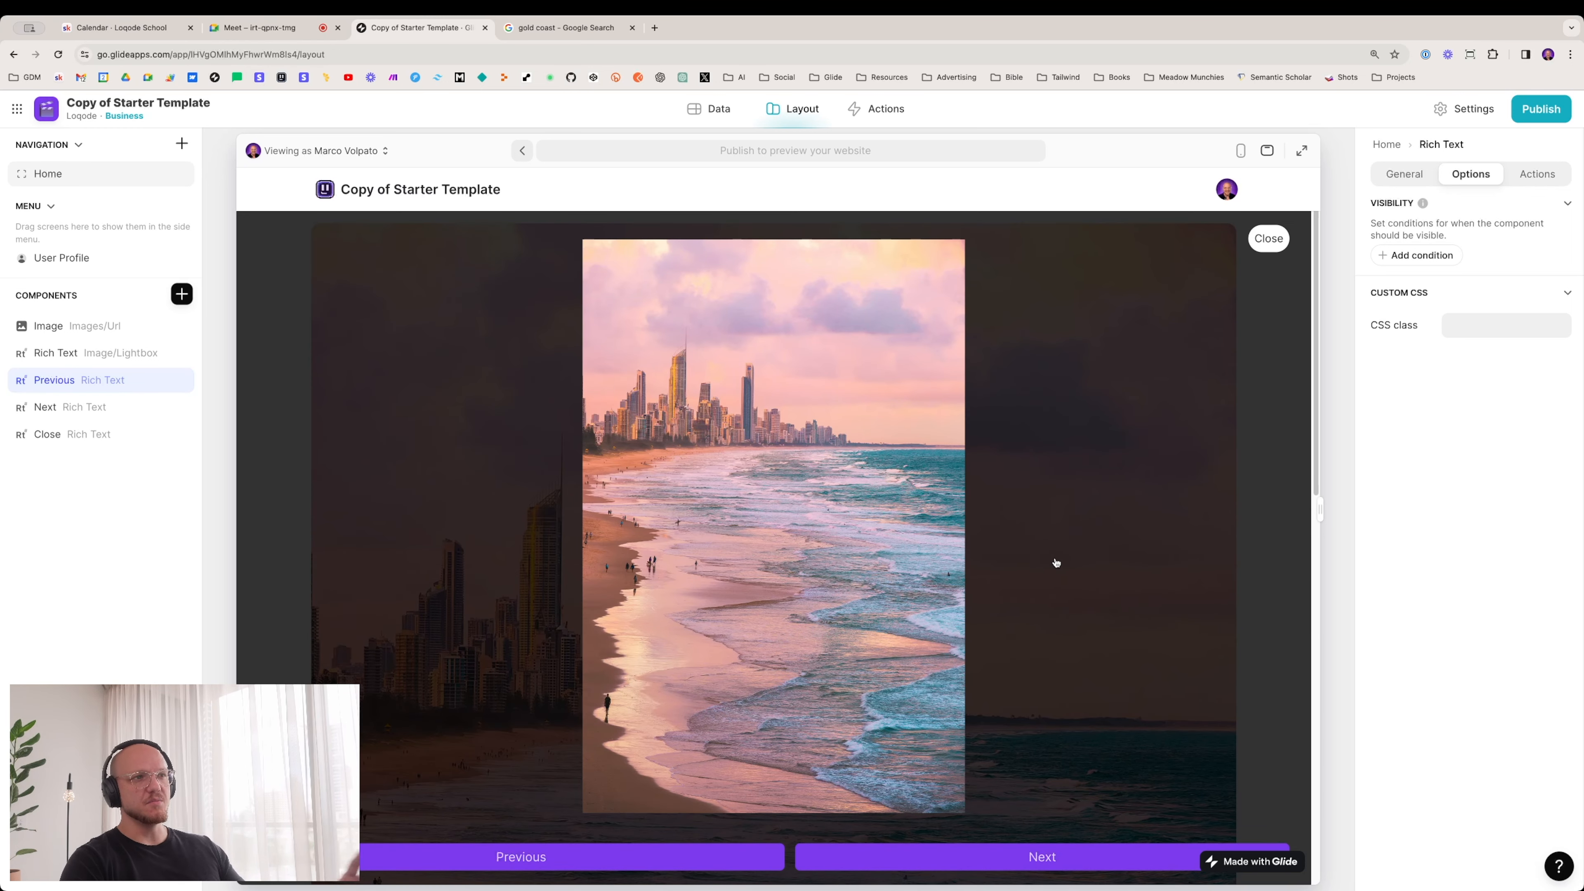
pyautogui.scroll(-10, 1054, 559)
pyautogui.scroll(10, 1056, 564)
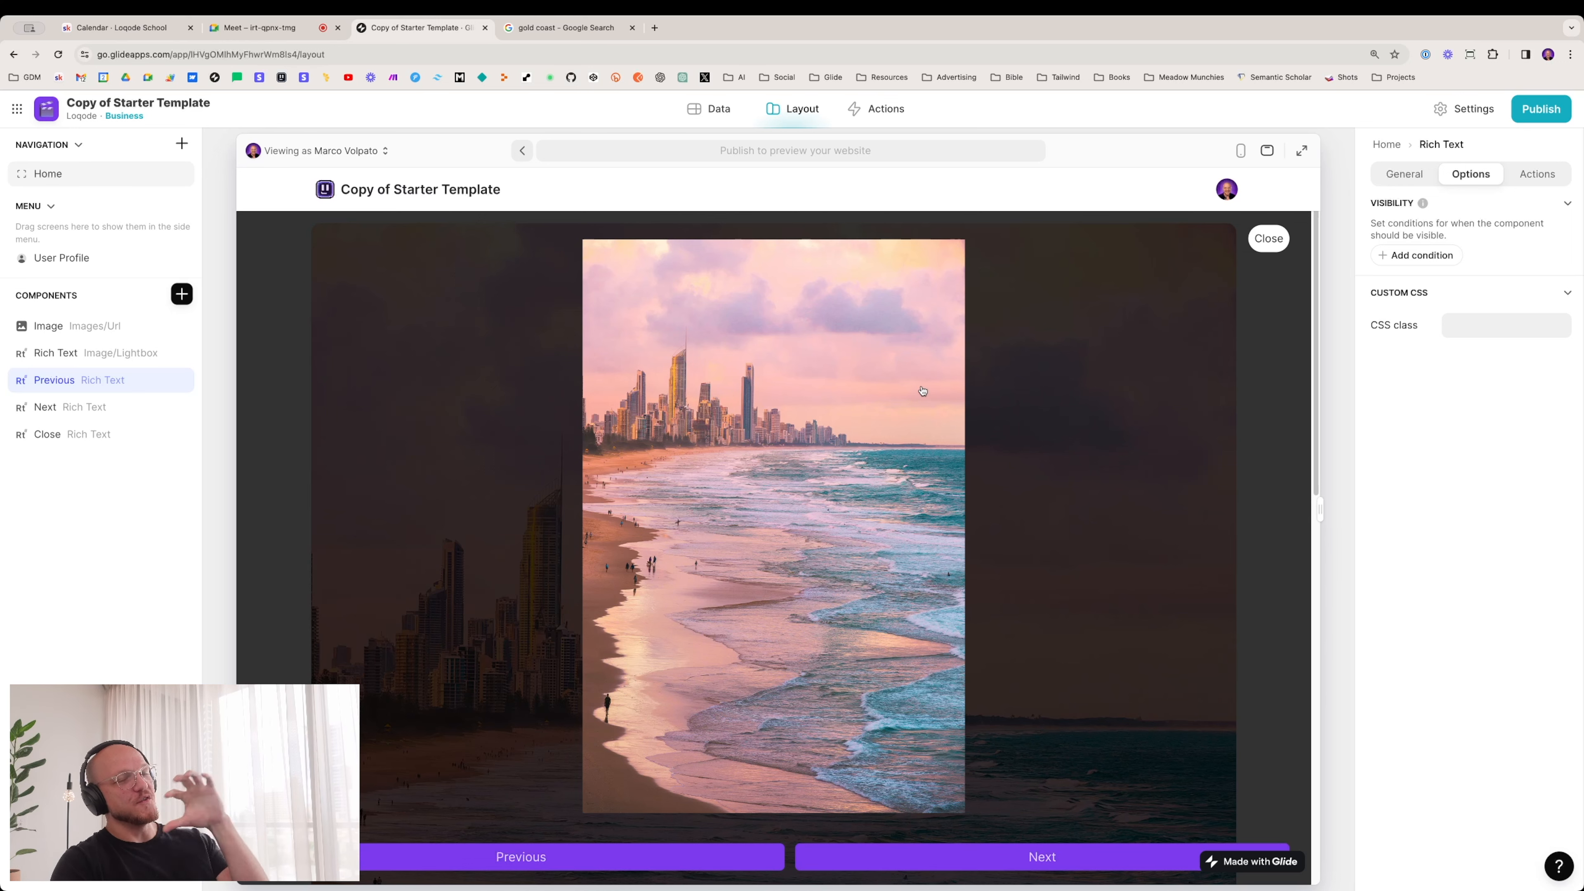
# Step: Add a visibility condition to the Image component based on the Image/Trigger column
pyautogui.click(81, 327)
pyautogui.click(1495, 179)
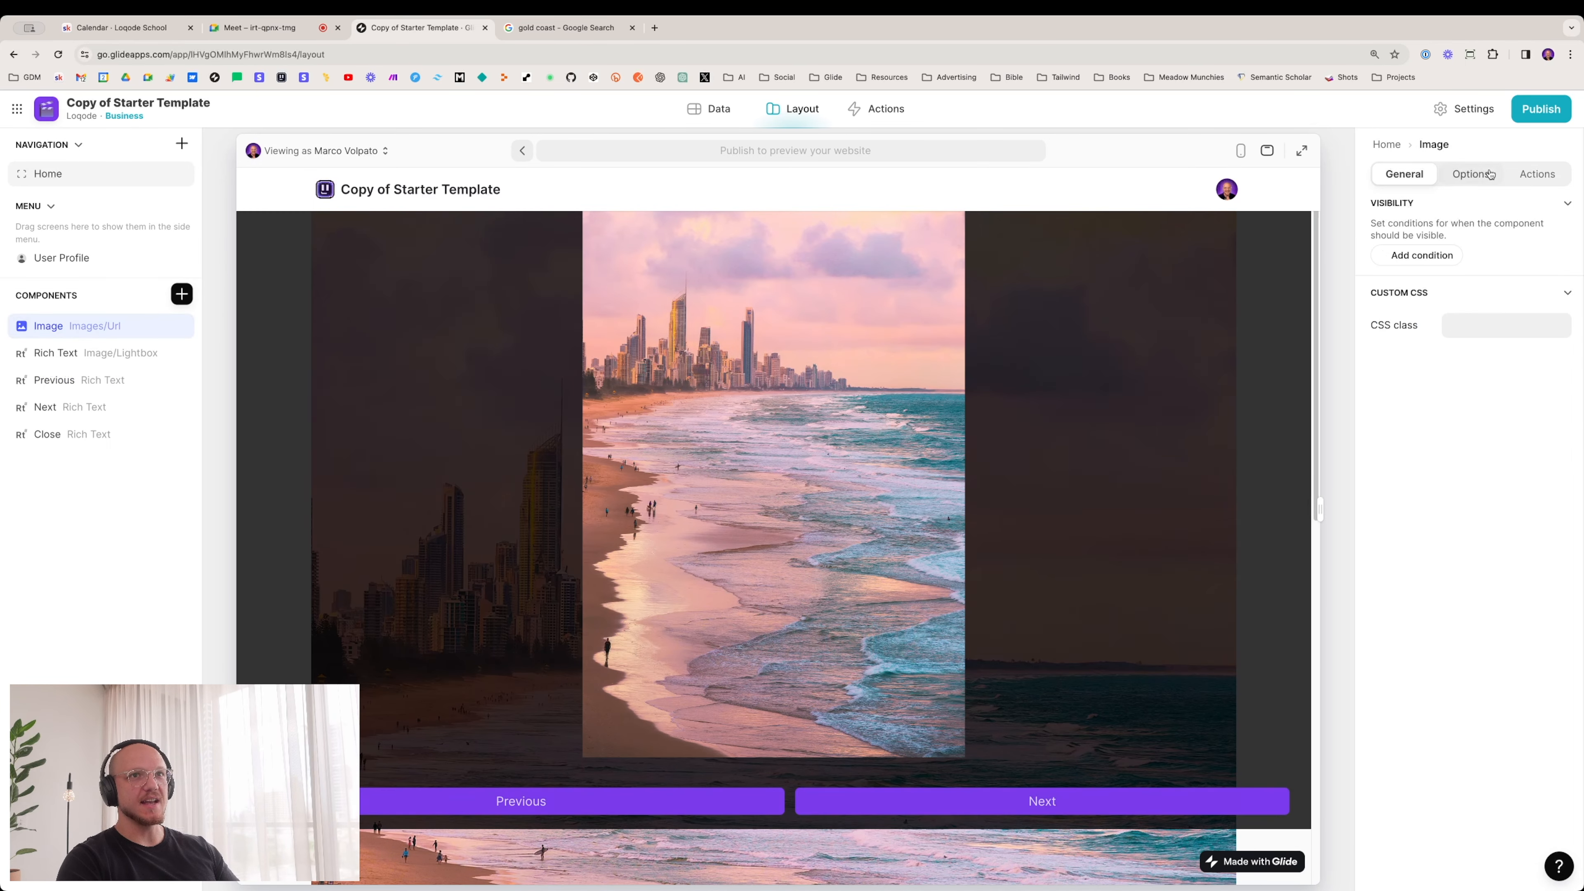
pyautogui.click(1439, 256)
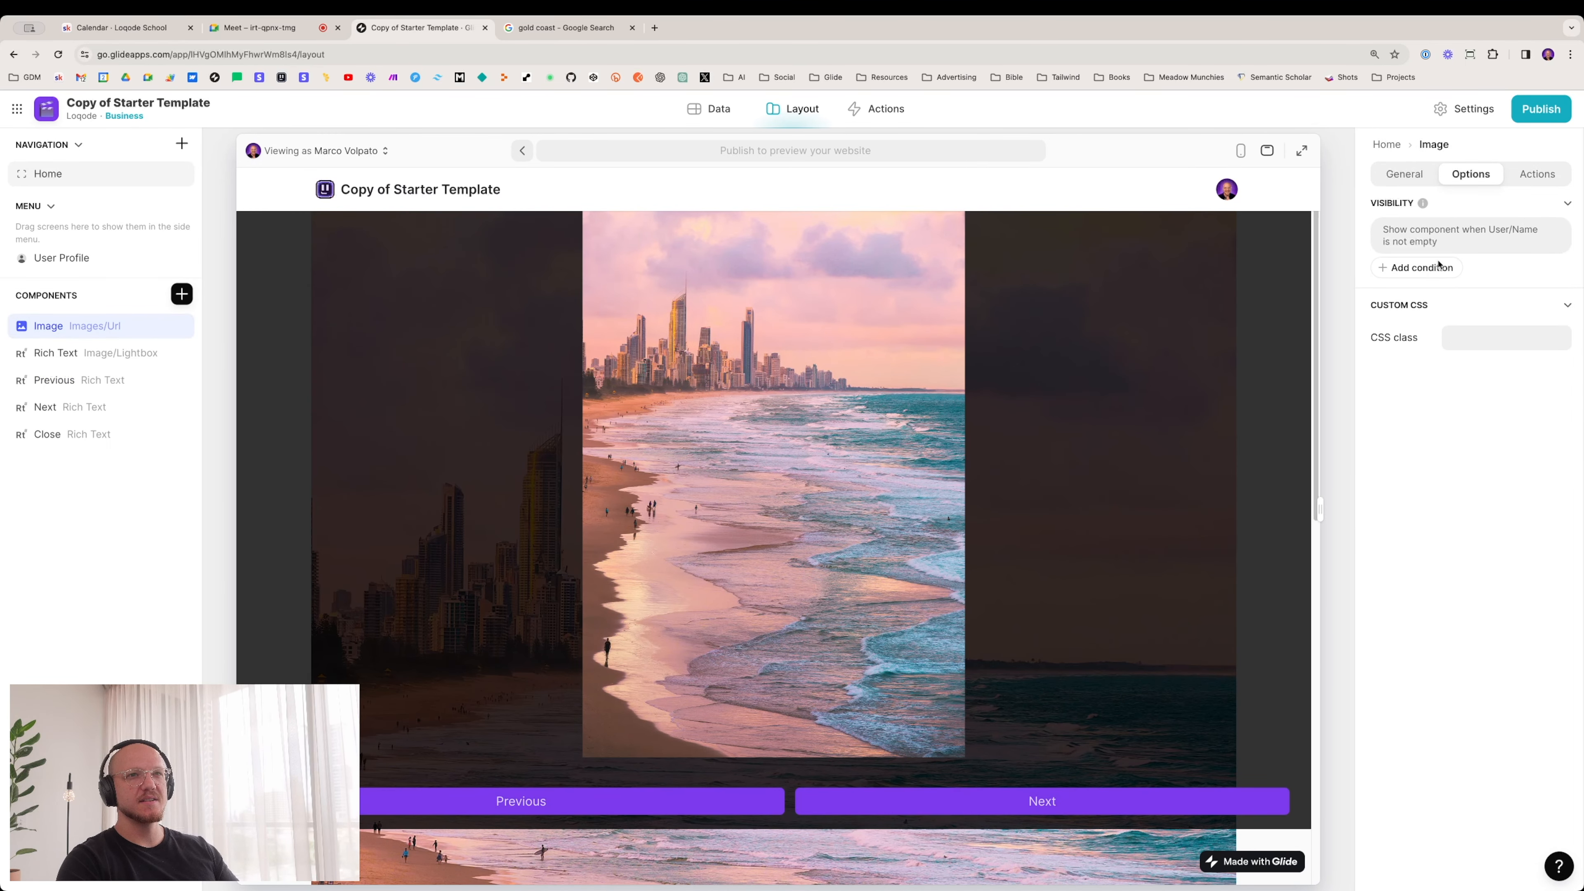
pyautogui.click(1382, 291)
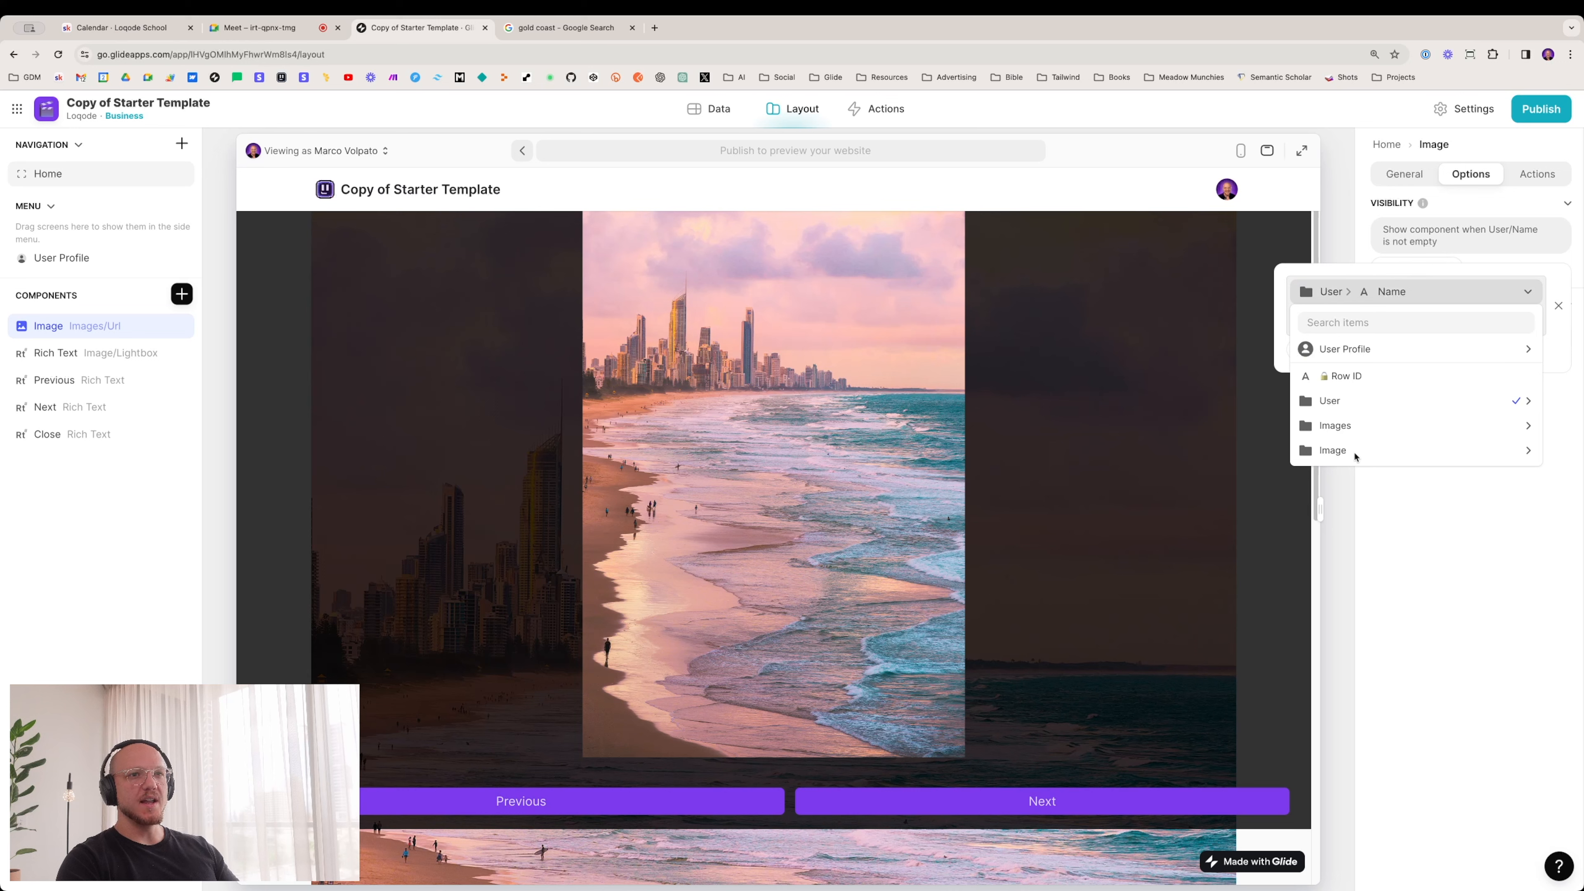
pyautogui.moveTo(1355, 454)
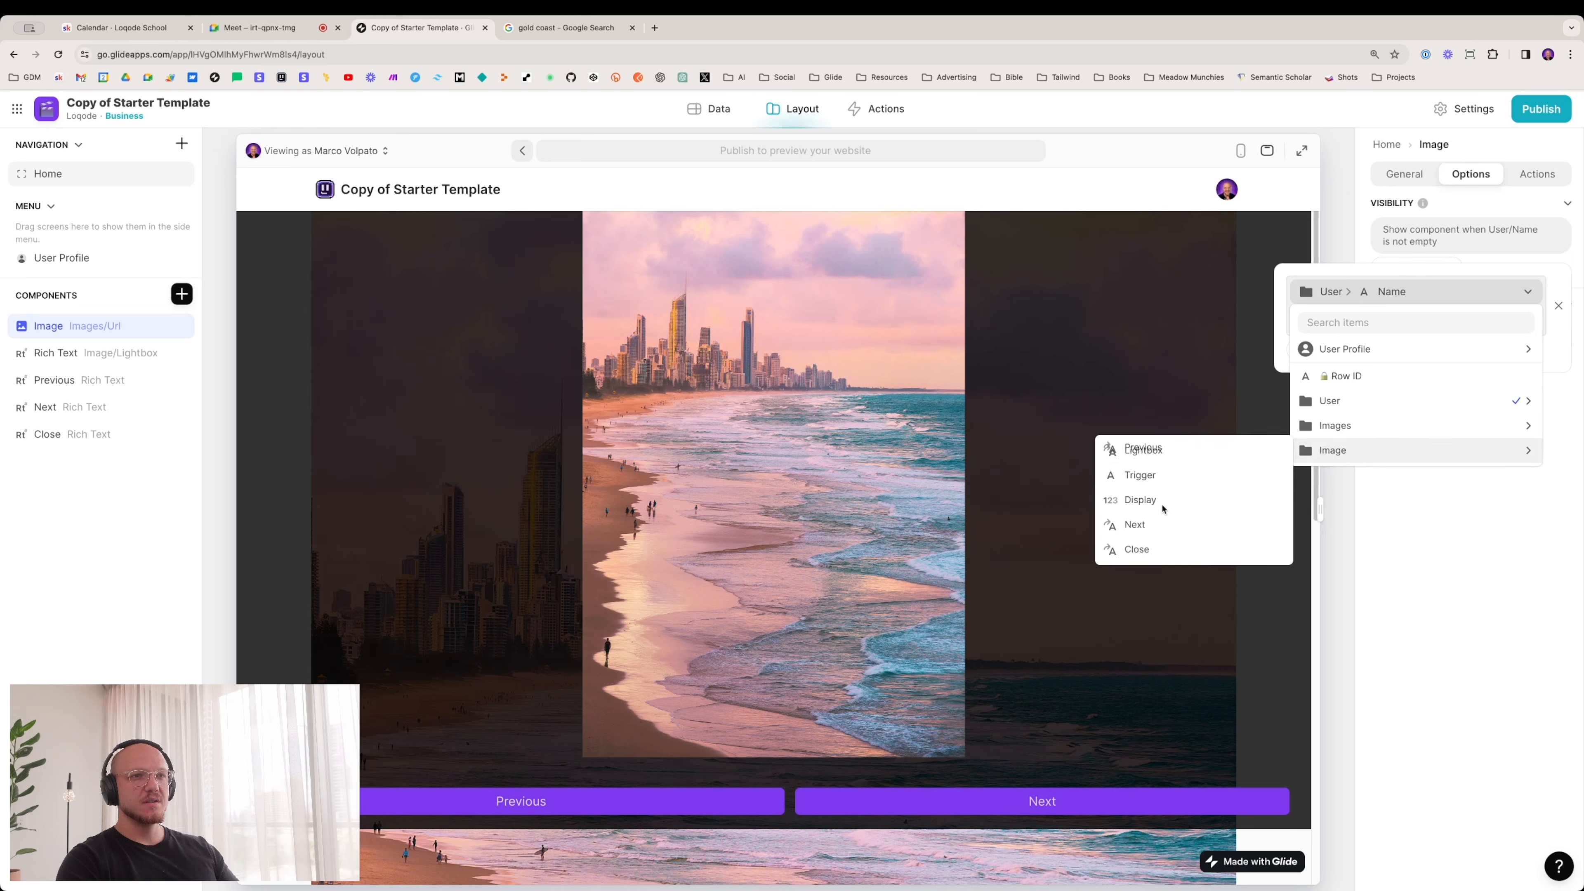
pyautogui.click(1164, 477)
# Step: Set the Image component's Trigger condition to "is not" with the value flex
pyautogui.click(1335, 319)
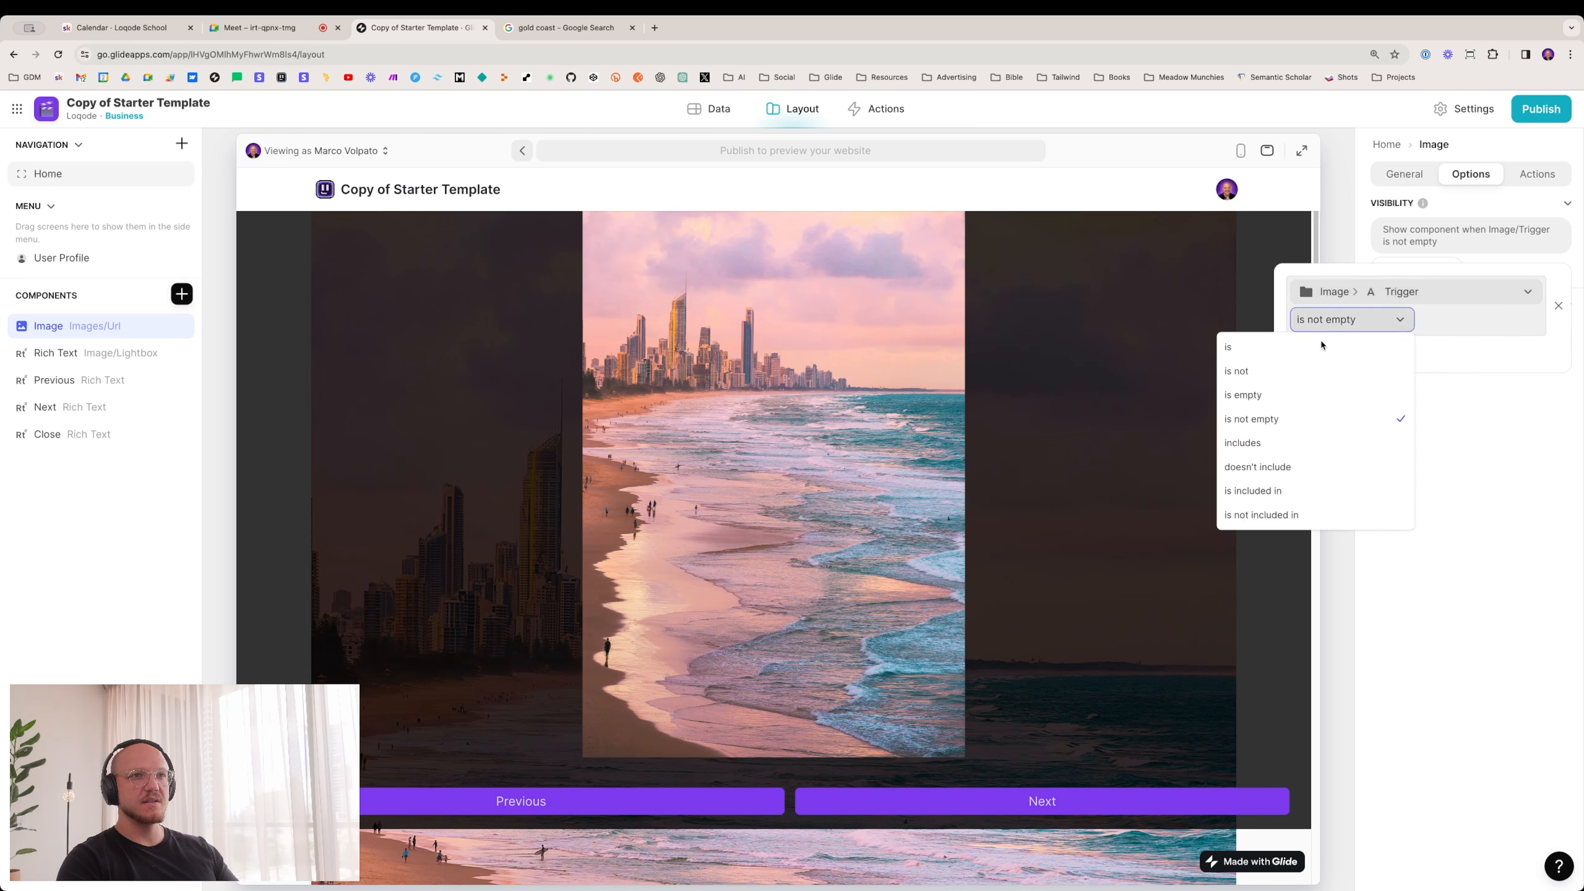
pyautogui.click(1258, 348)
pyautogui.click(1346, 320)
pyautogui.click(1277, 371)
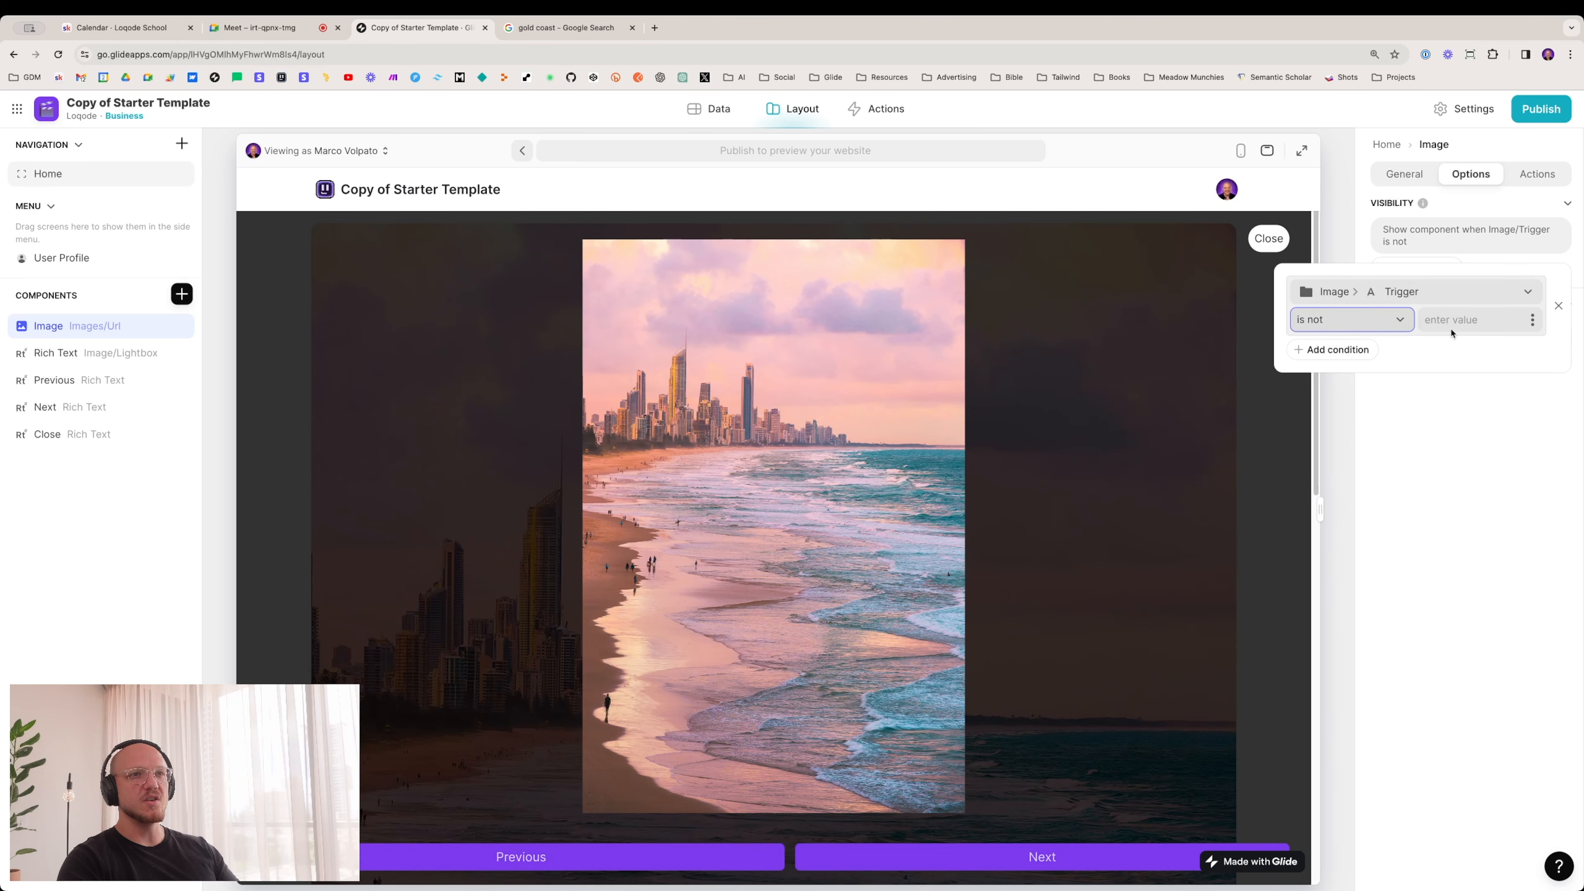
pyautogui.click(1458, 326)
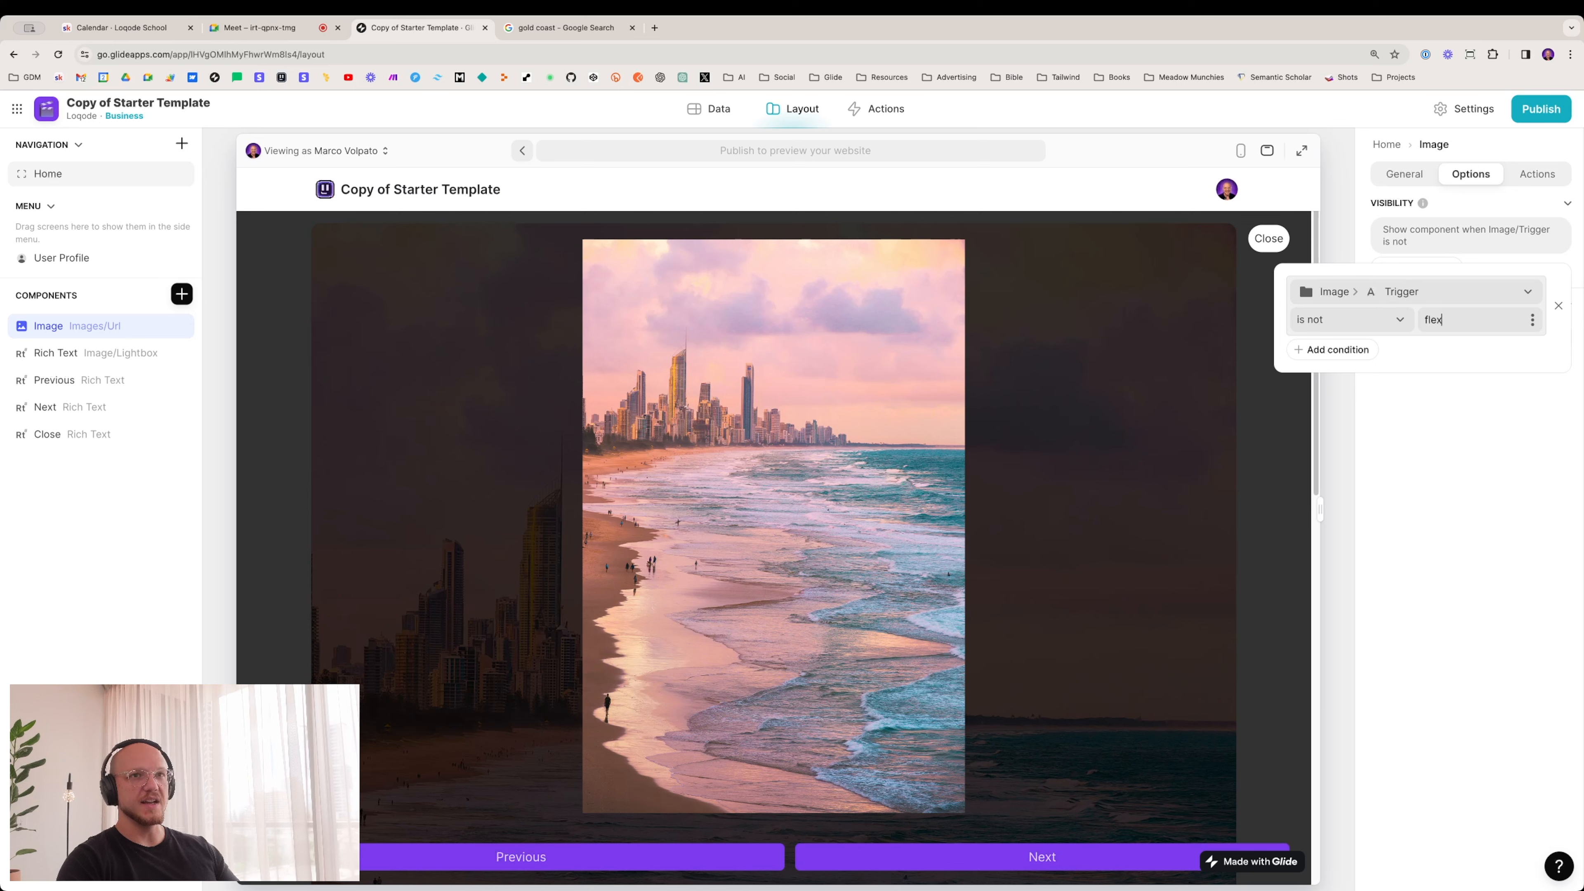
pyautogui.click(1468, 550)
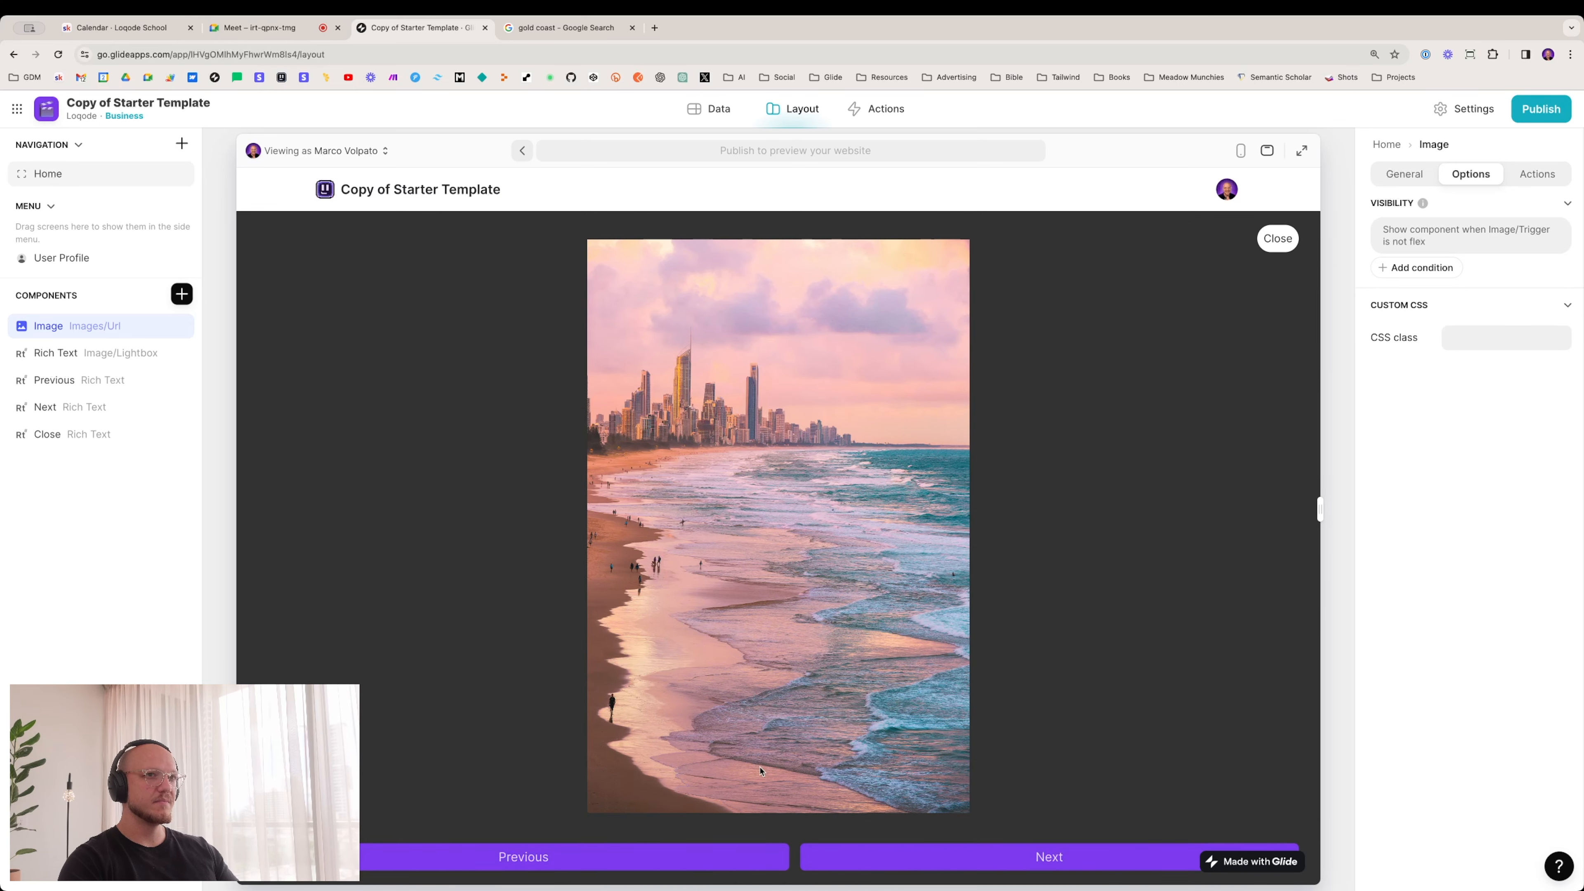
# Step: Page through the lightbox with Next, close it, and check scrolling on the home page
pyautogui.click(891, 849)
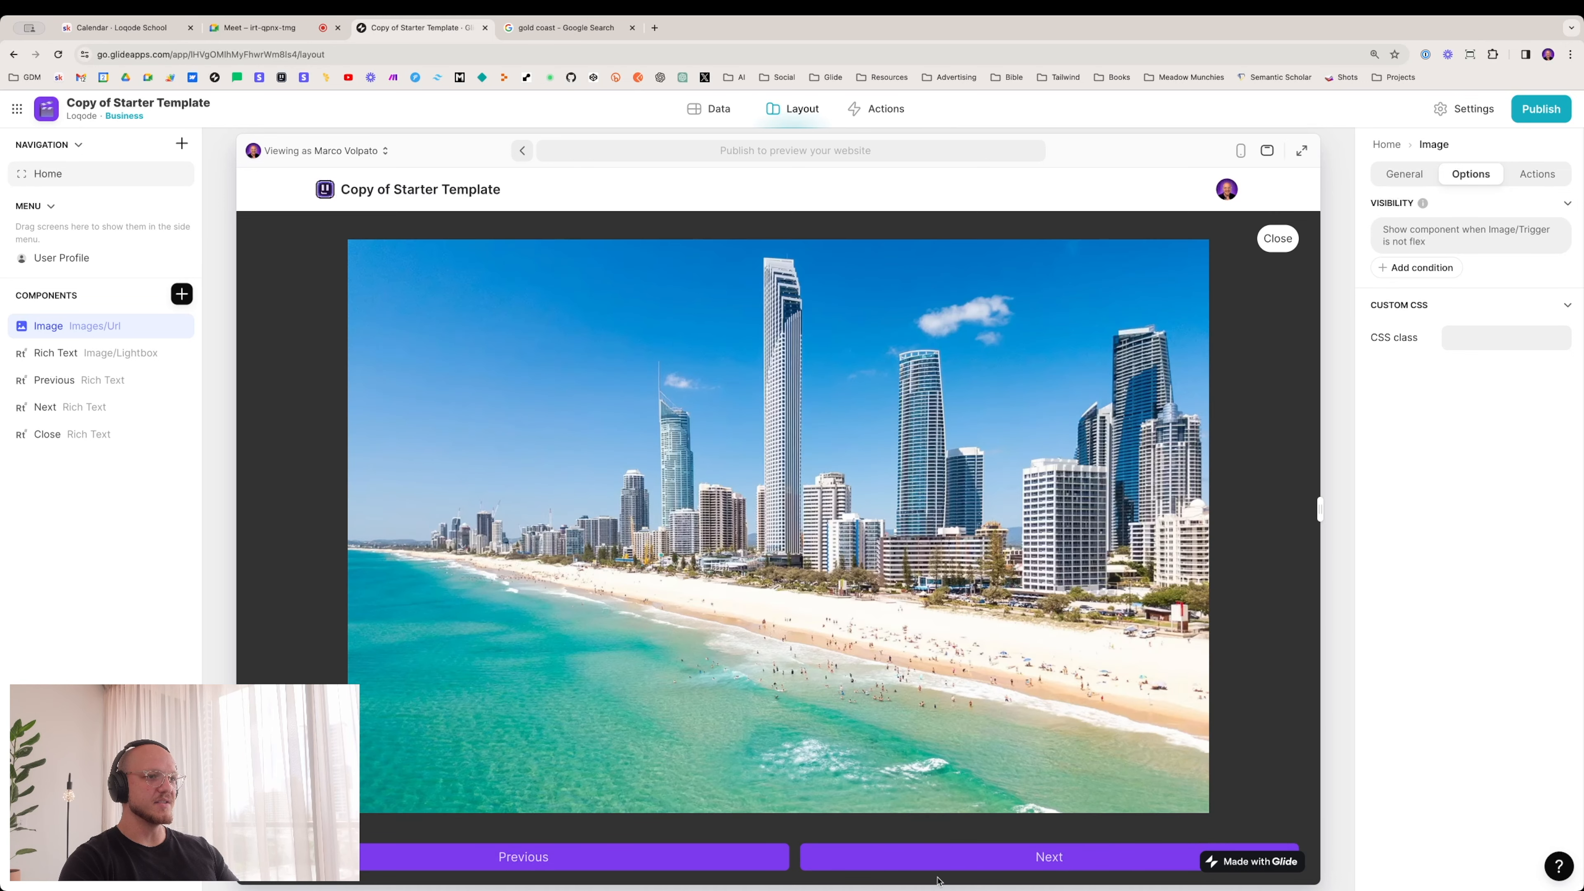
pyautogui.click(885, 854)
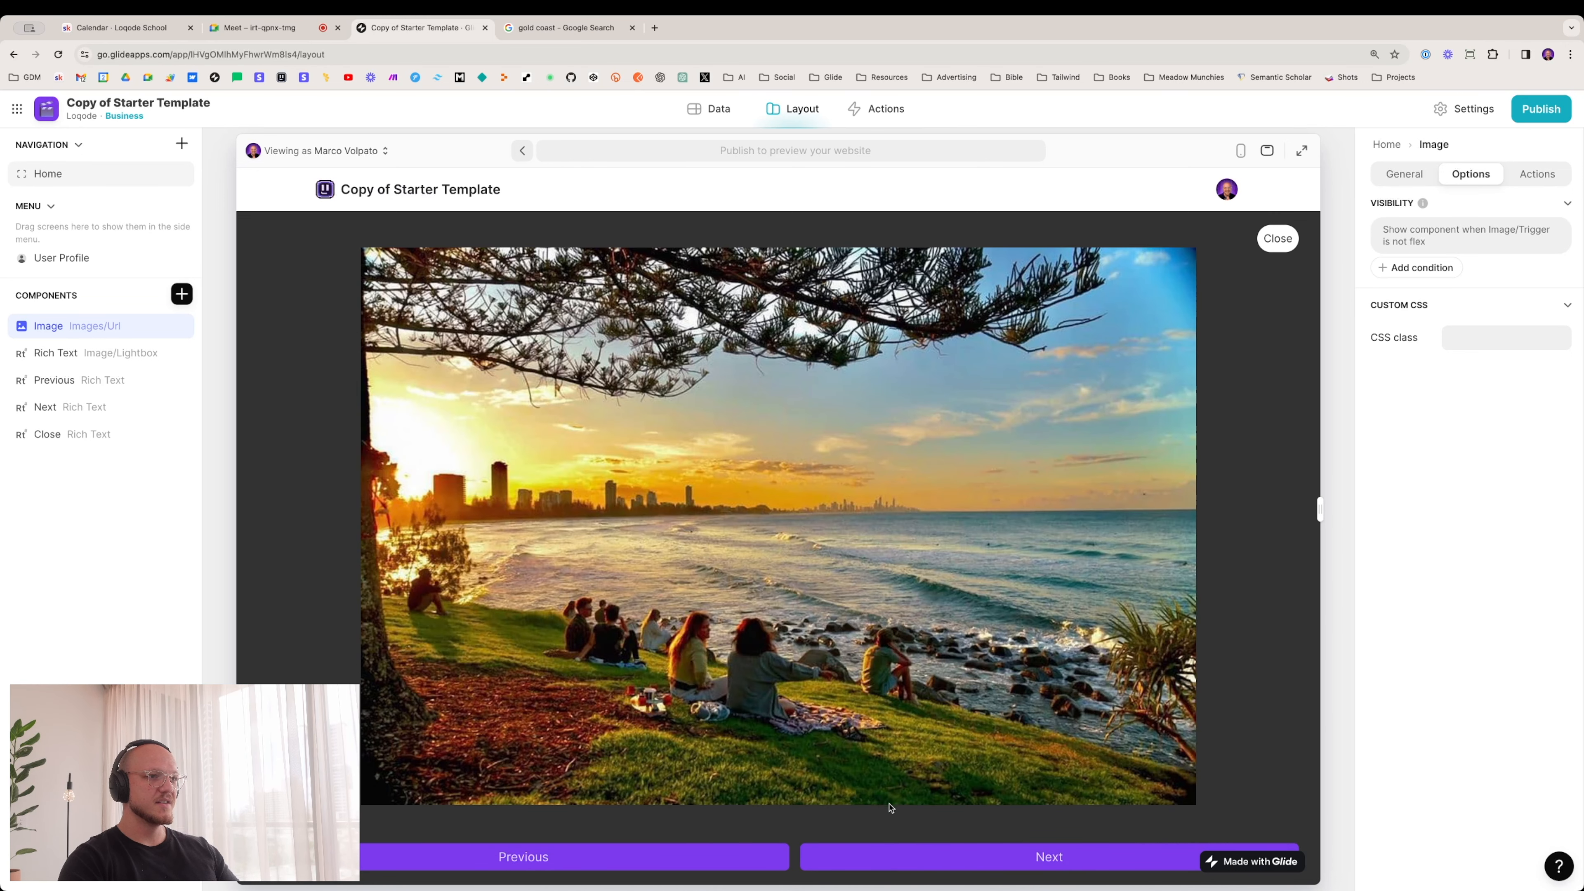
pyautogui.click(889, 860)
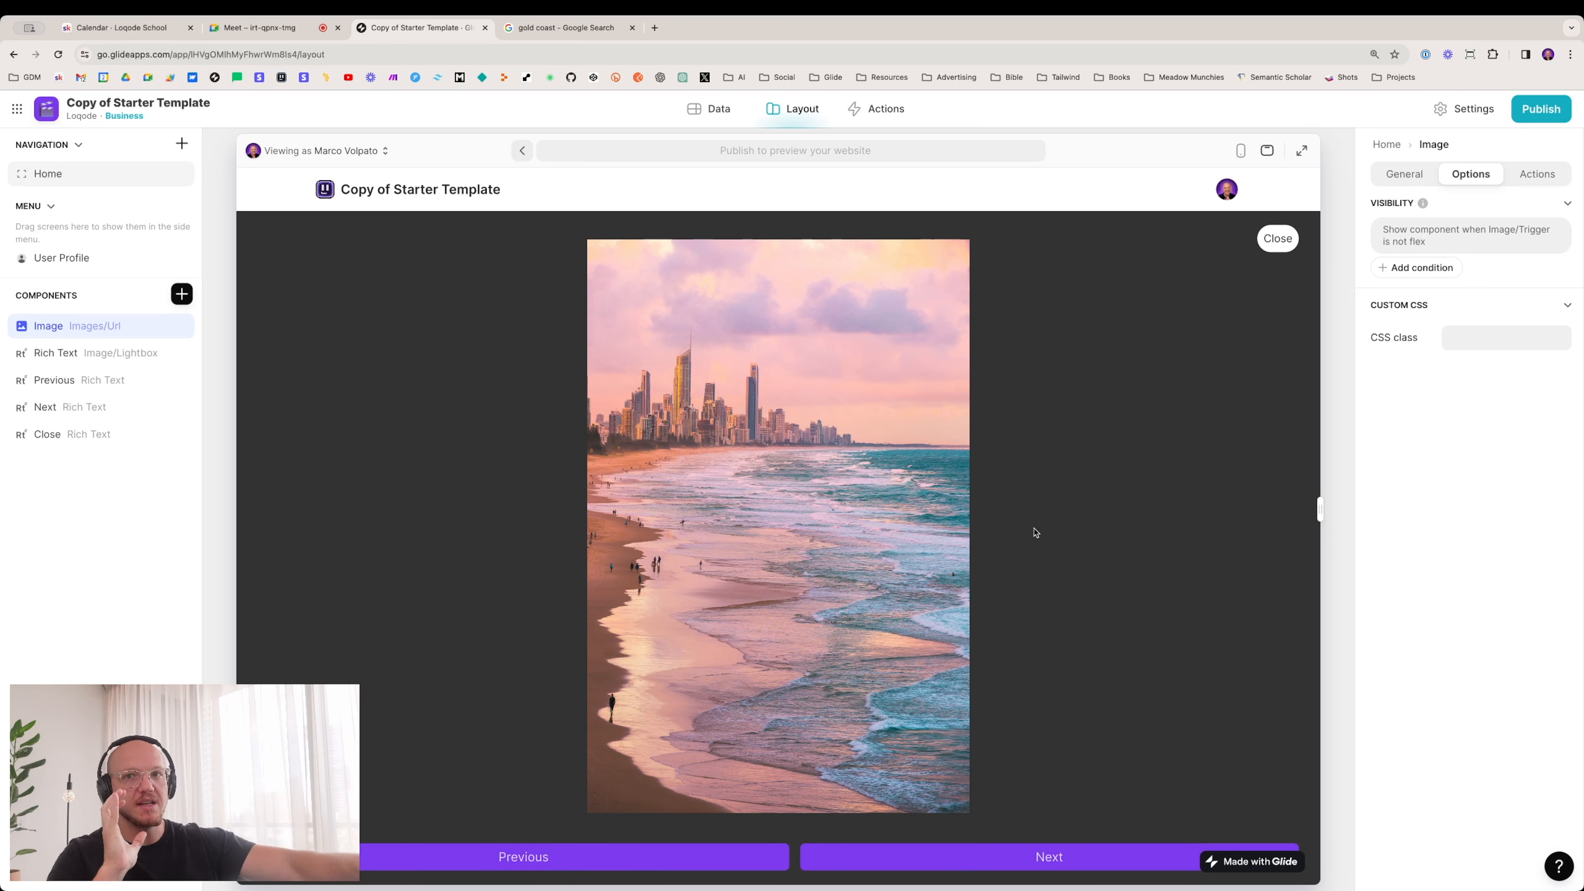
pyautogui.click(1279, 240)
pyautogui.scroll(-10, 565, 586)
pyautogui.scroll(10, 721, 480)
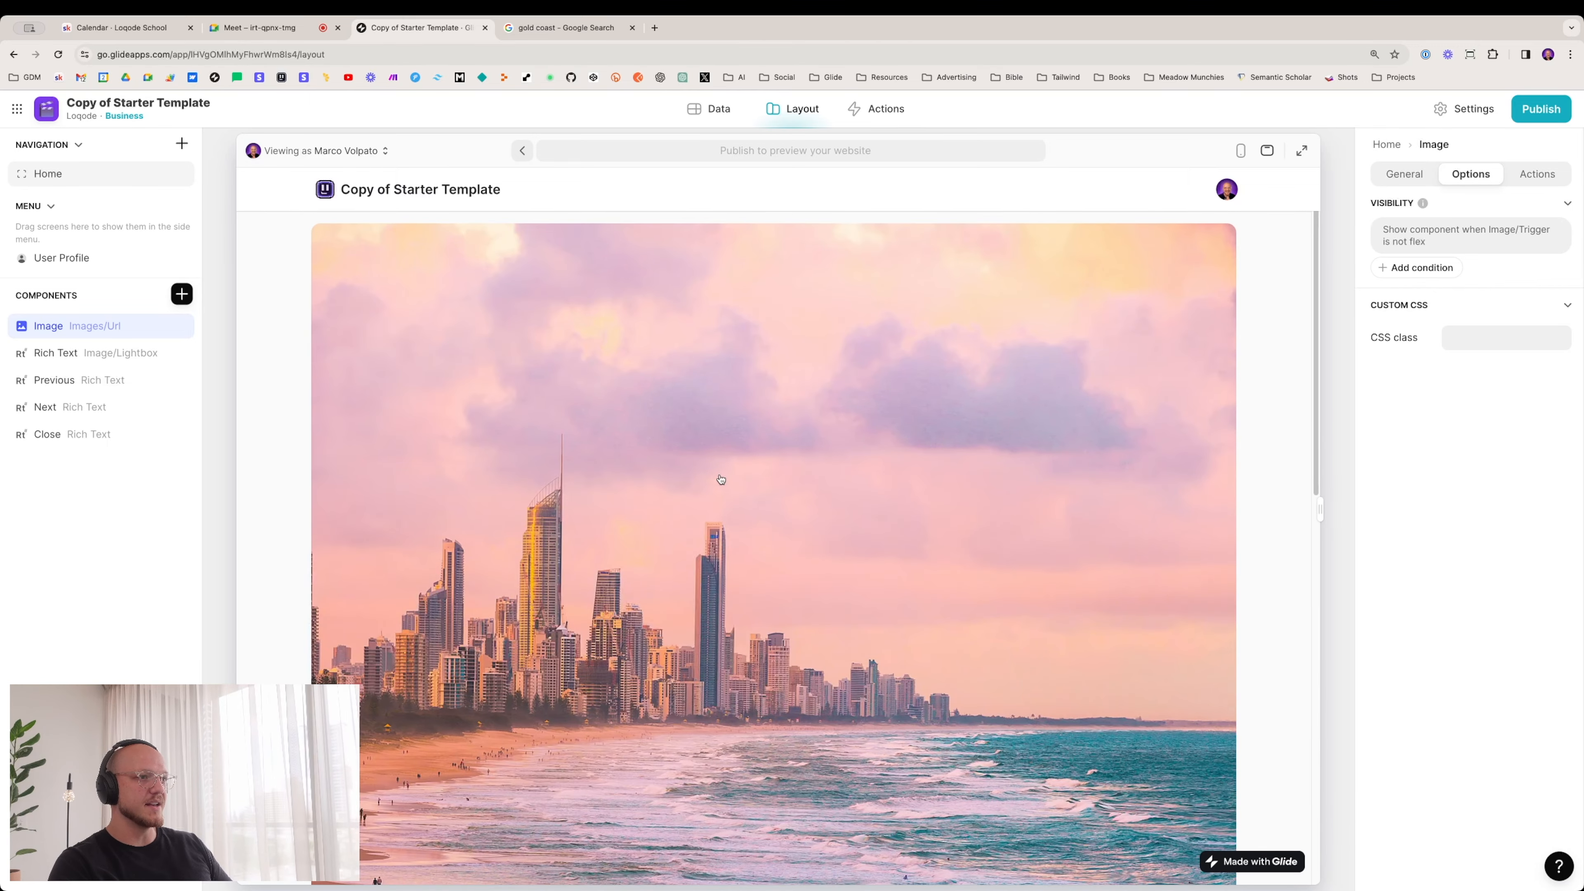
pyautogui.scroll(-10, 721, 483)
pyautogui.scroll(10, 775, 445)
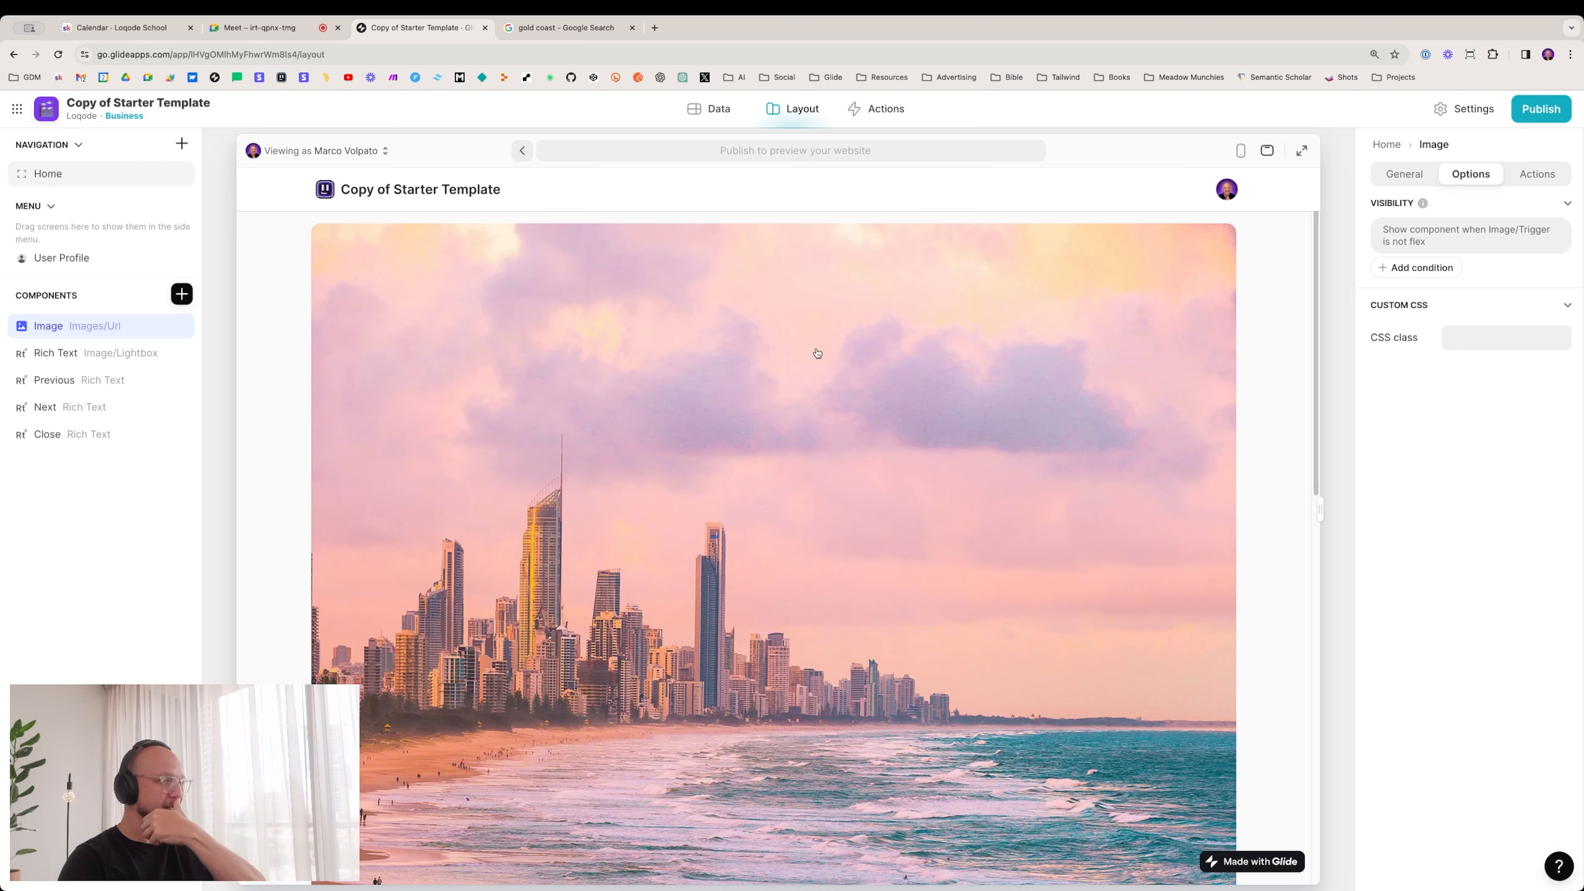
# Step: Reopen the lightbox from the home image and test its Next button in both the desktop and phone previews
pyautogui.click(776, 356)
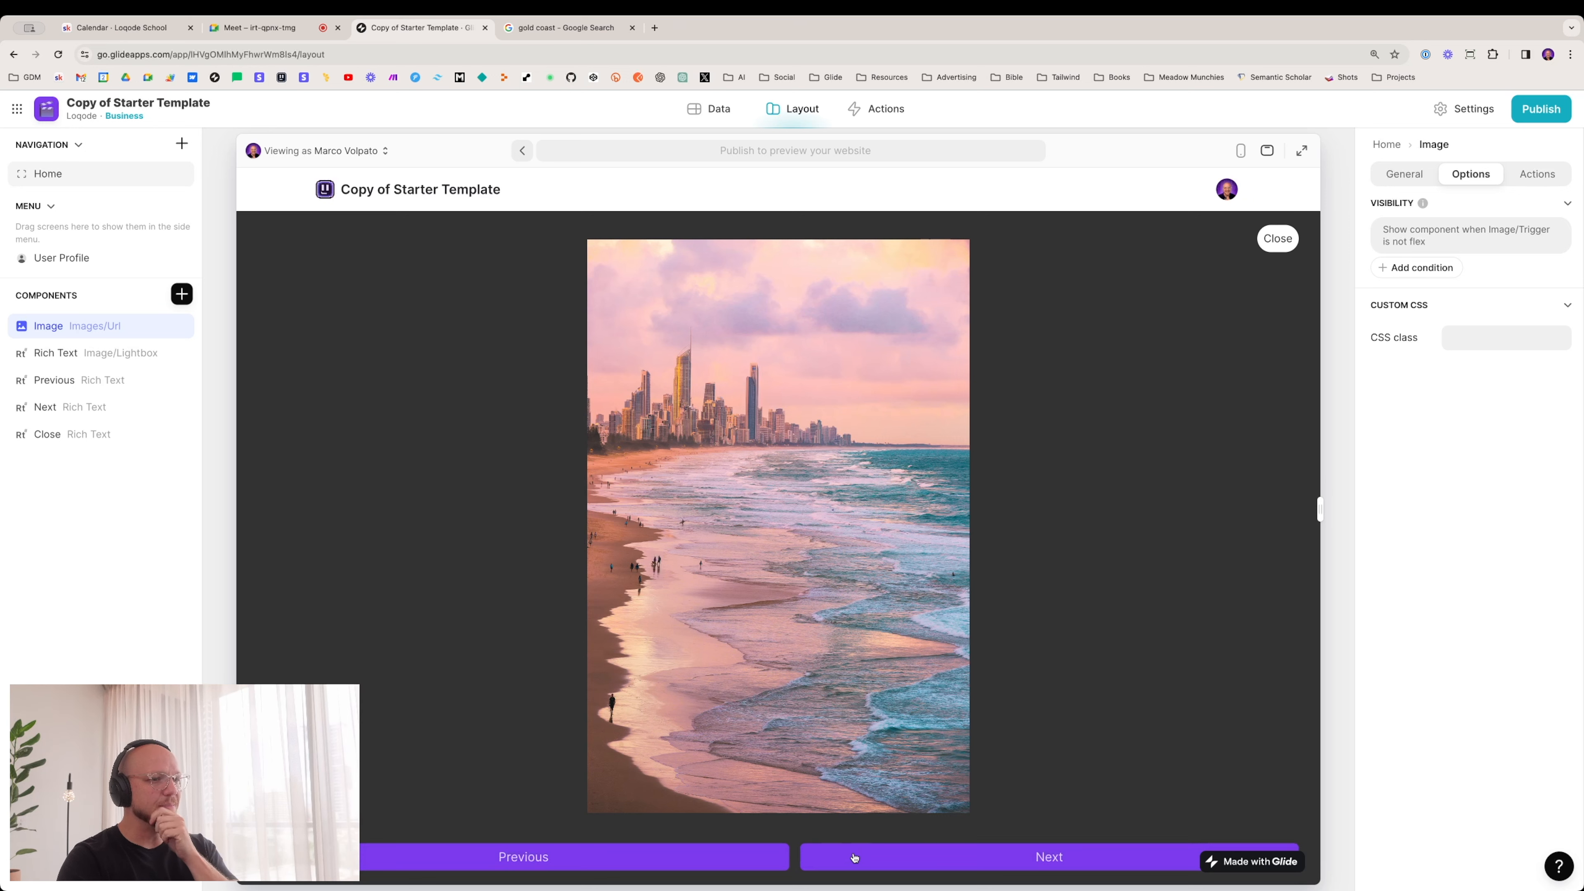
pyautogui.click(855, 858)
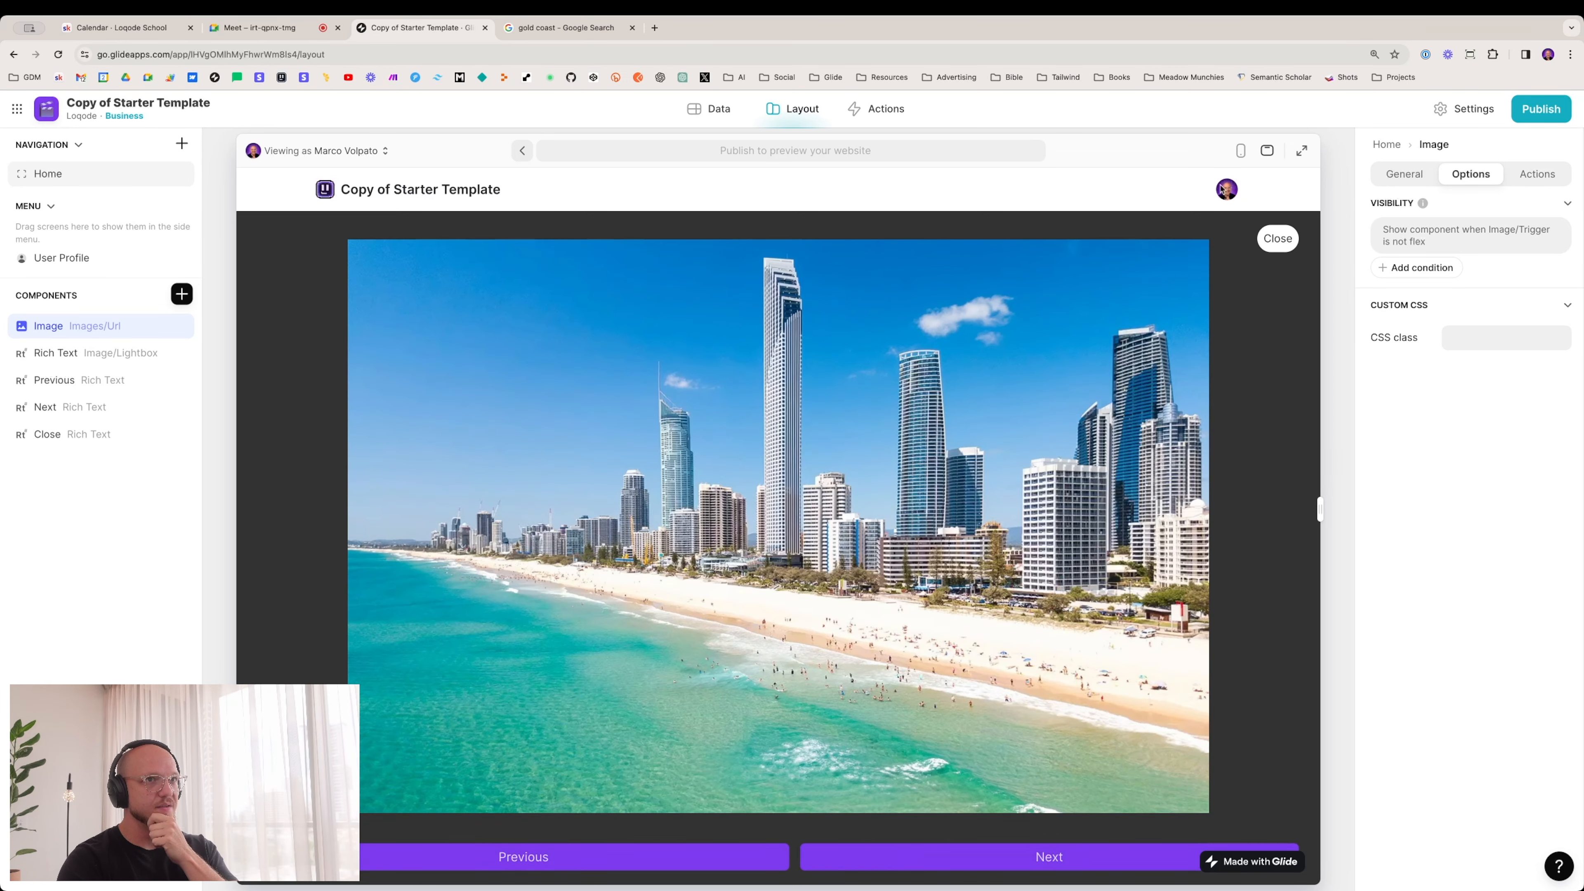
pyautogui.click(1241, 150)
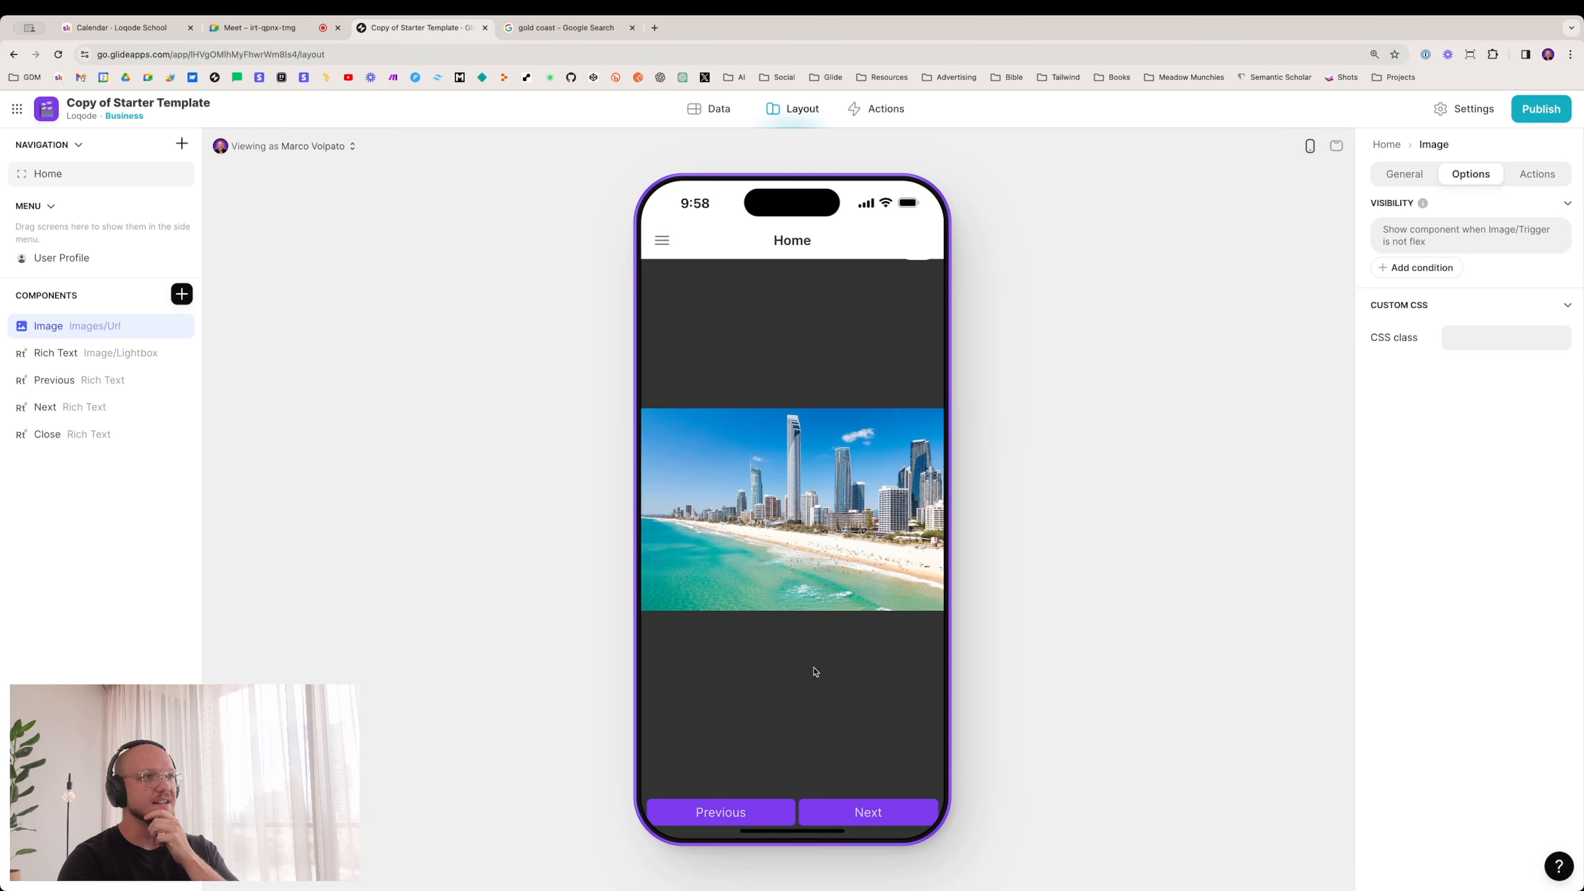
pyautogui.click(850, 811)
pyautogui.click(853, 809)
pyautogui.click(853, 809)
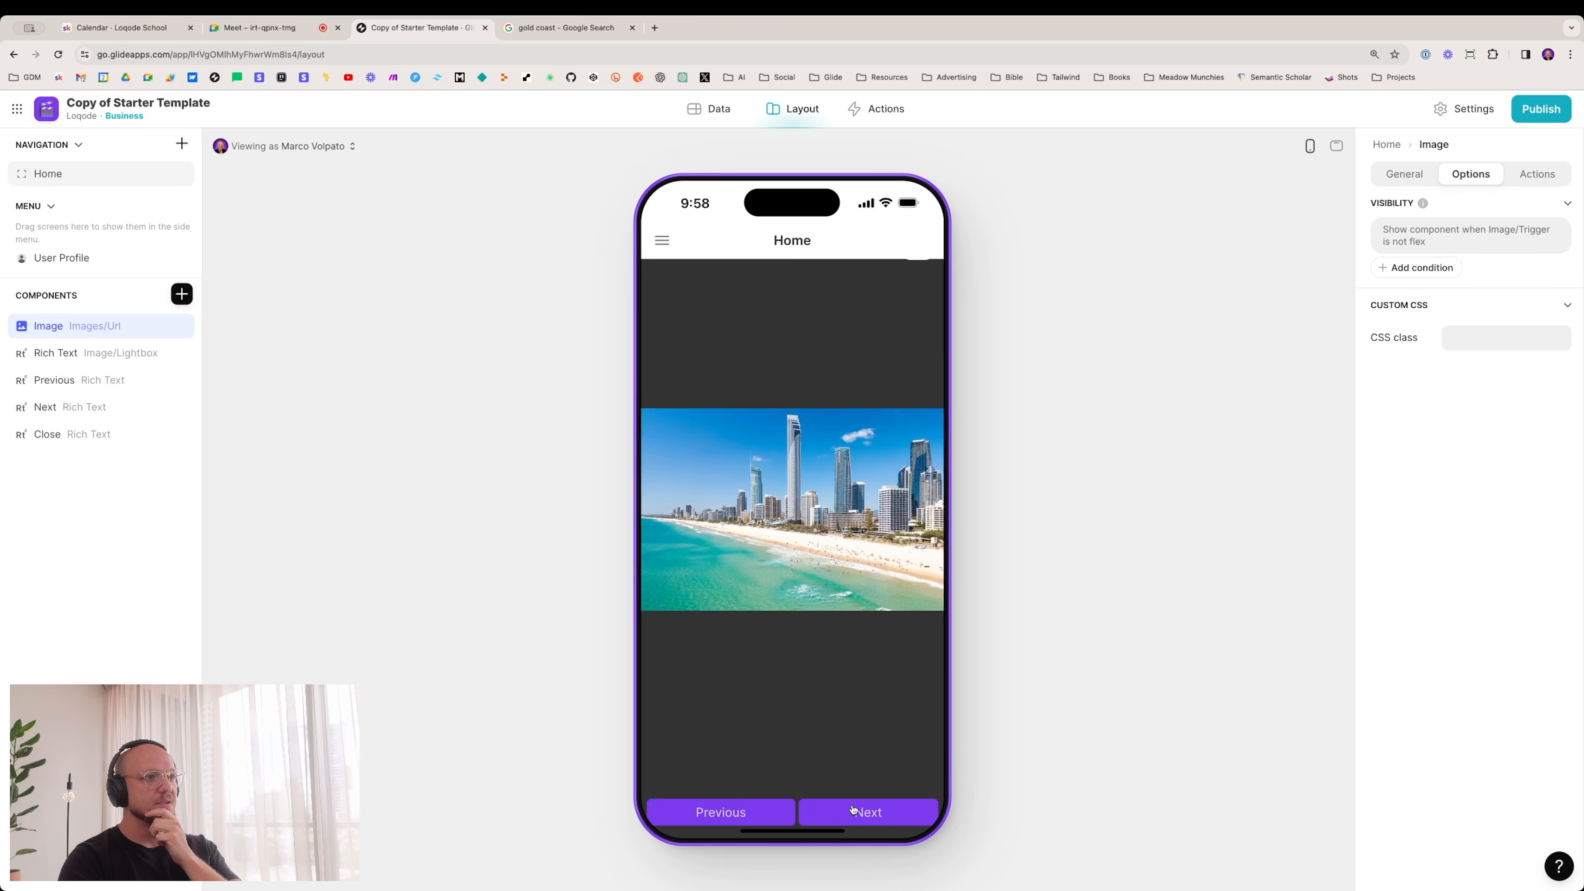
pyautogui.click(853, 809)
pyautogui.click(853, 809)
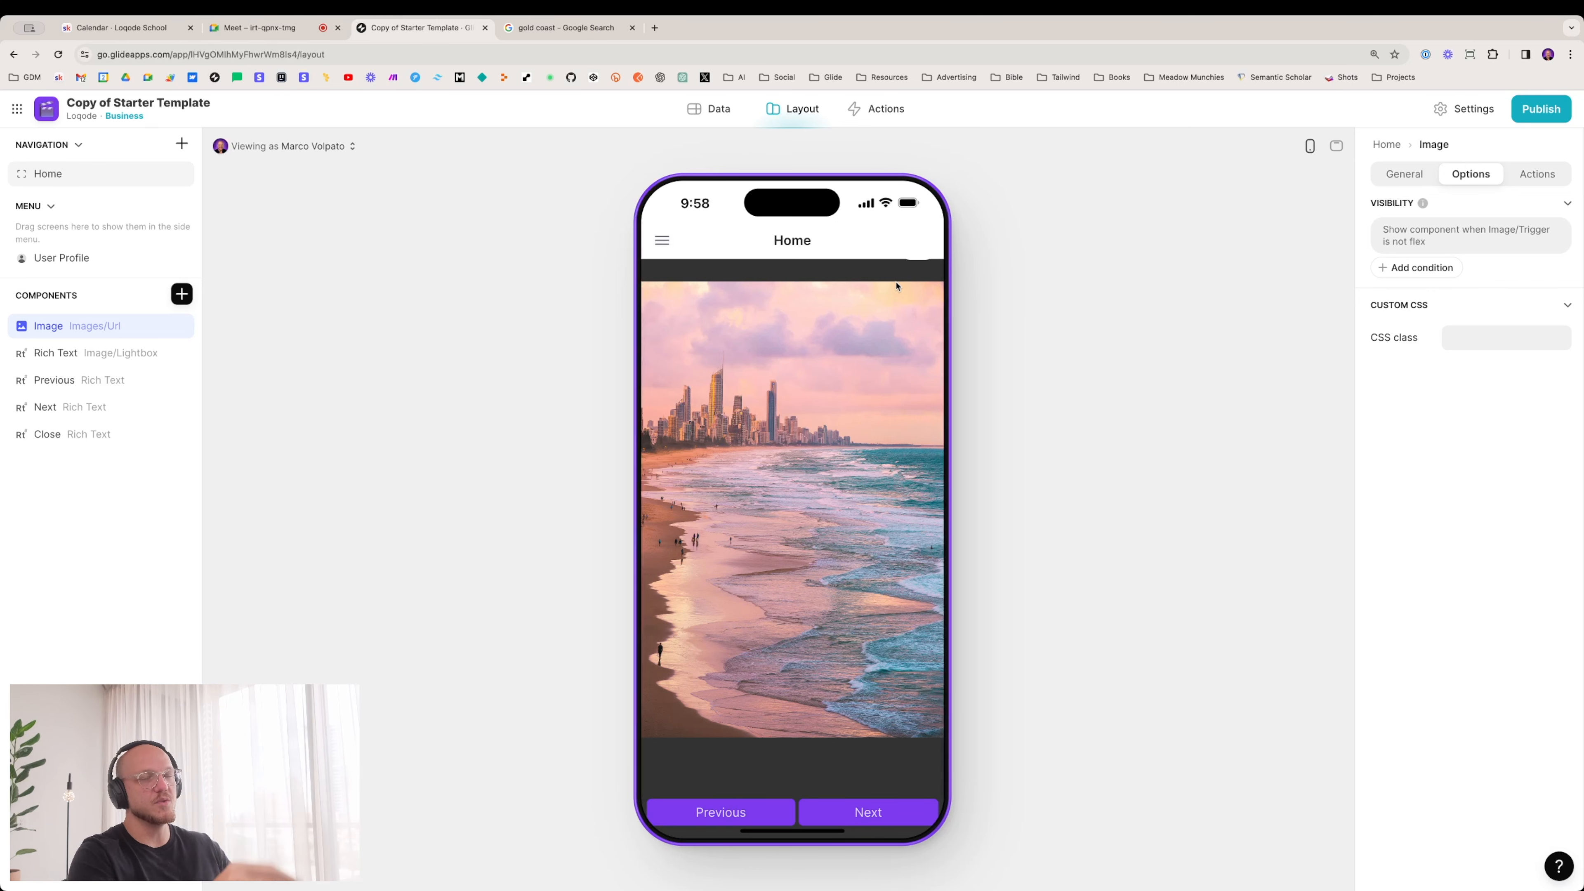
# Step: Close the lightbox in the phone preview and check the home page in the desktop preview
pyautogui.click(919, 263)
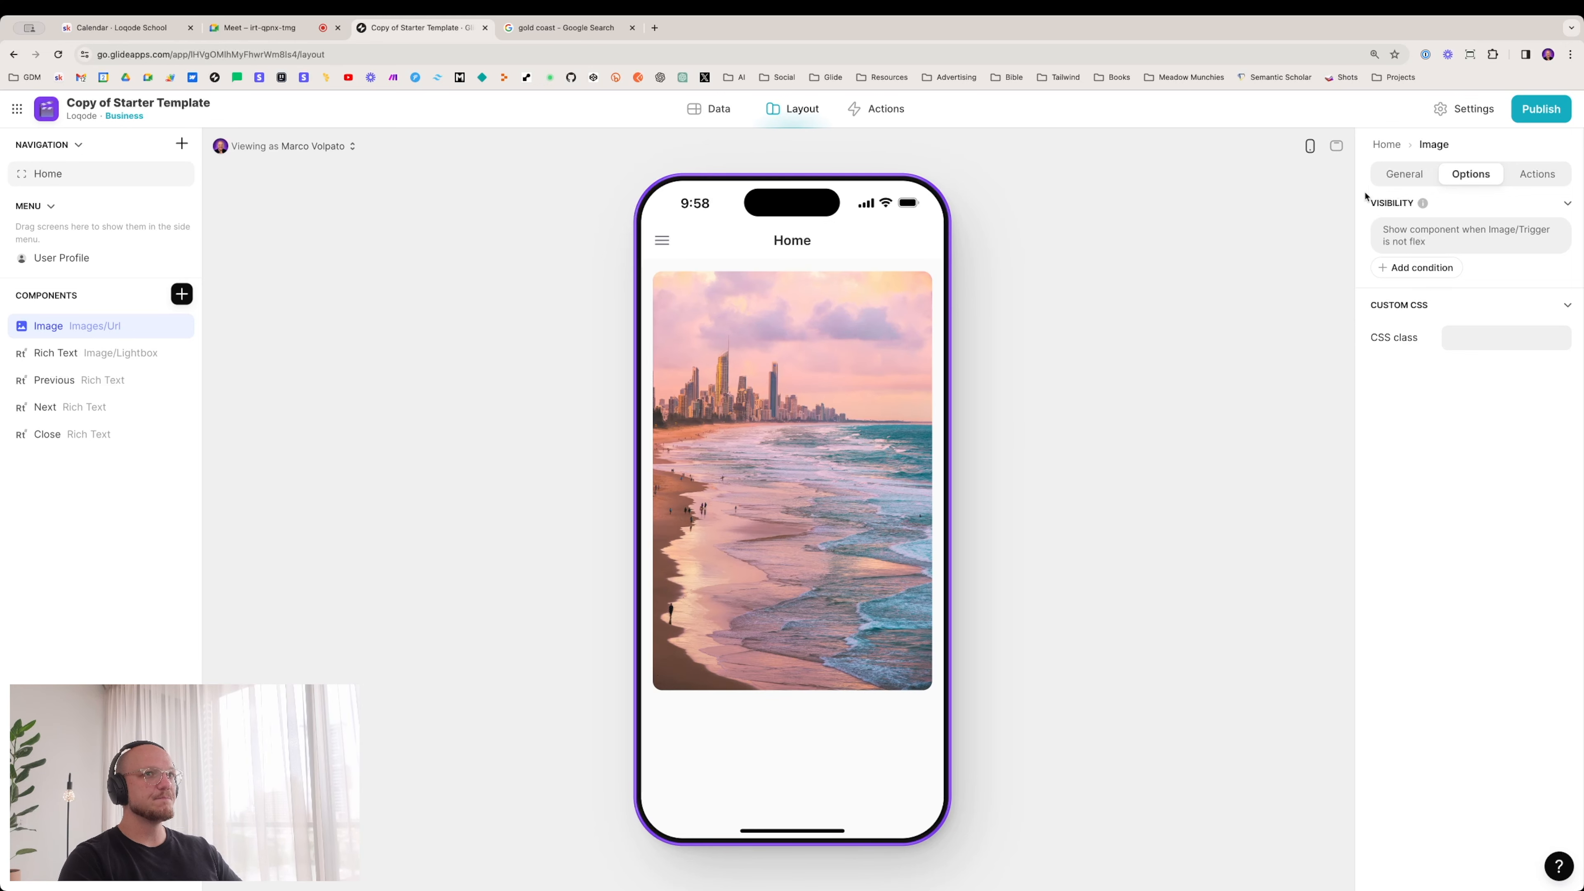
pyautogui.click(1335, 146)
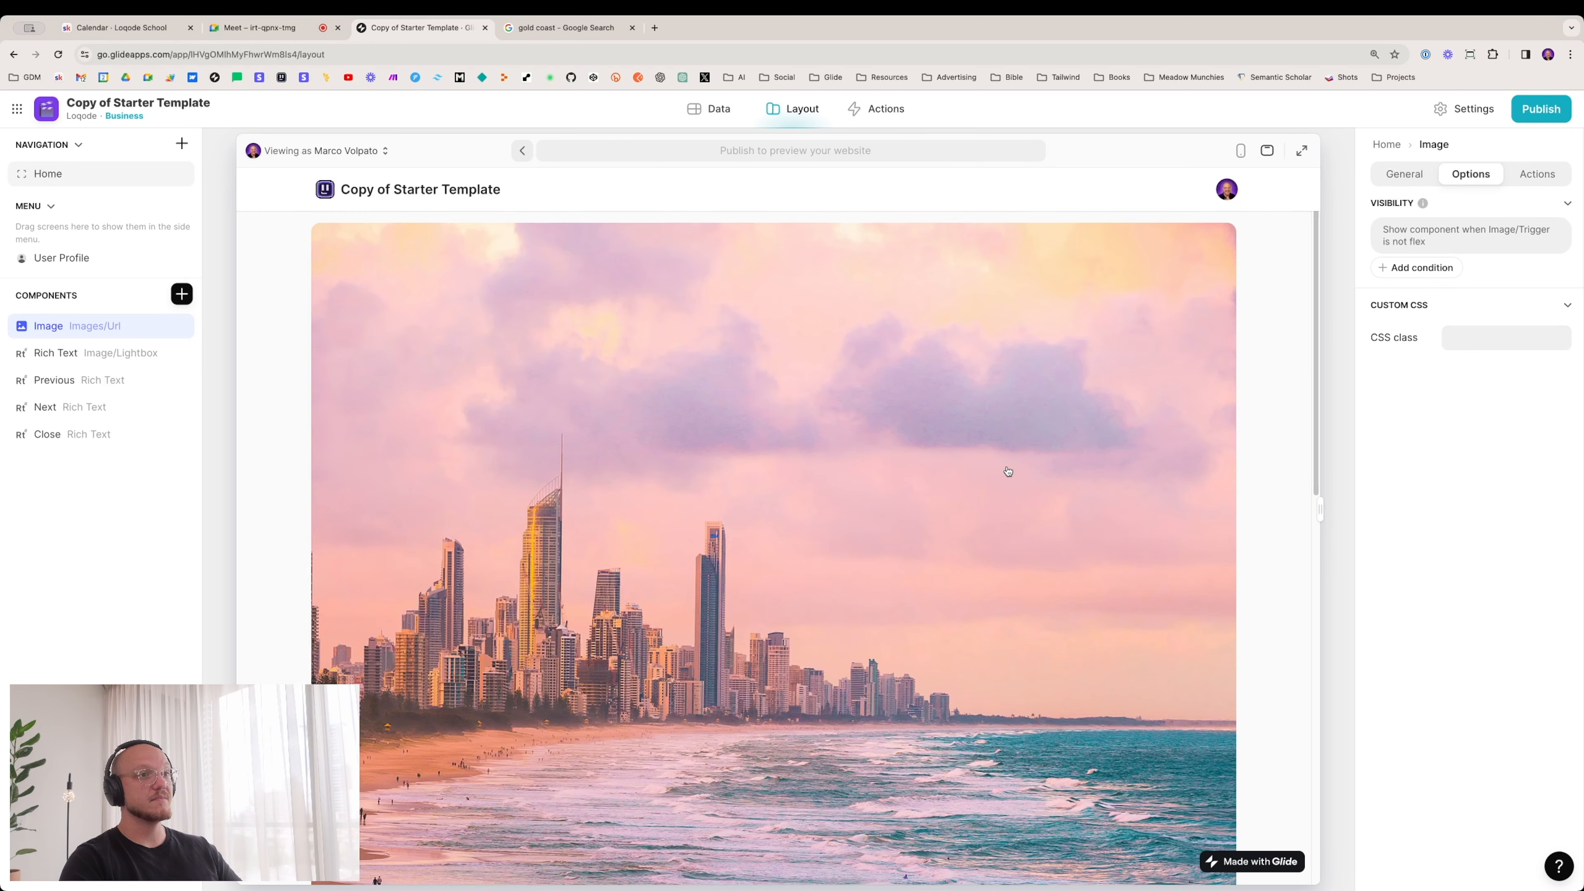
pyautogui.scroll(-5, 1004, 471)
pyautogui.scroll(5, 839, 534)
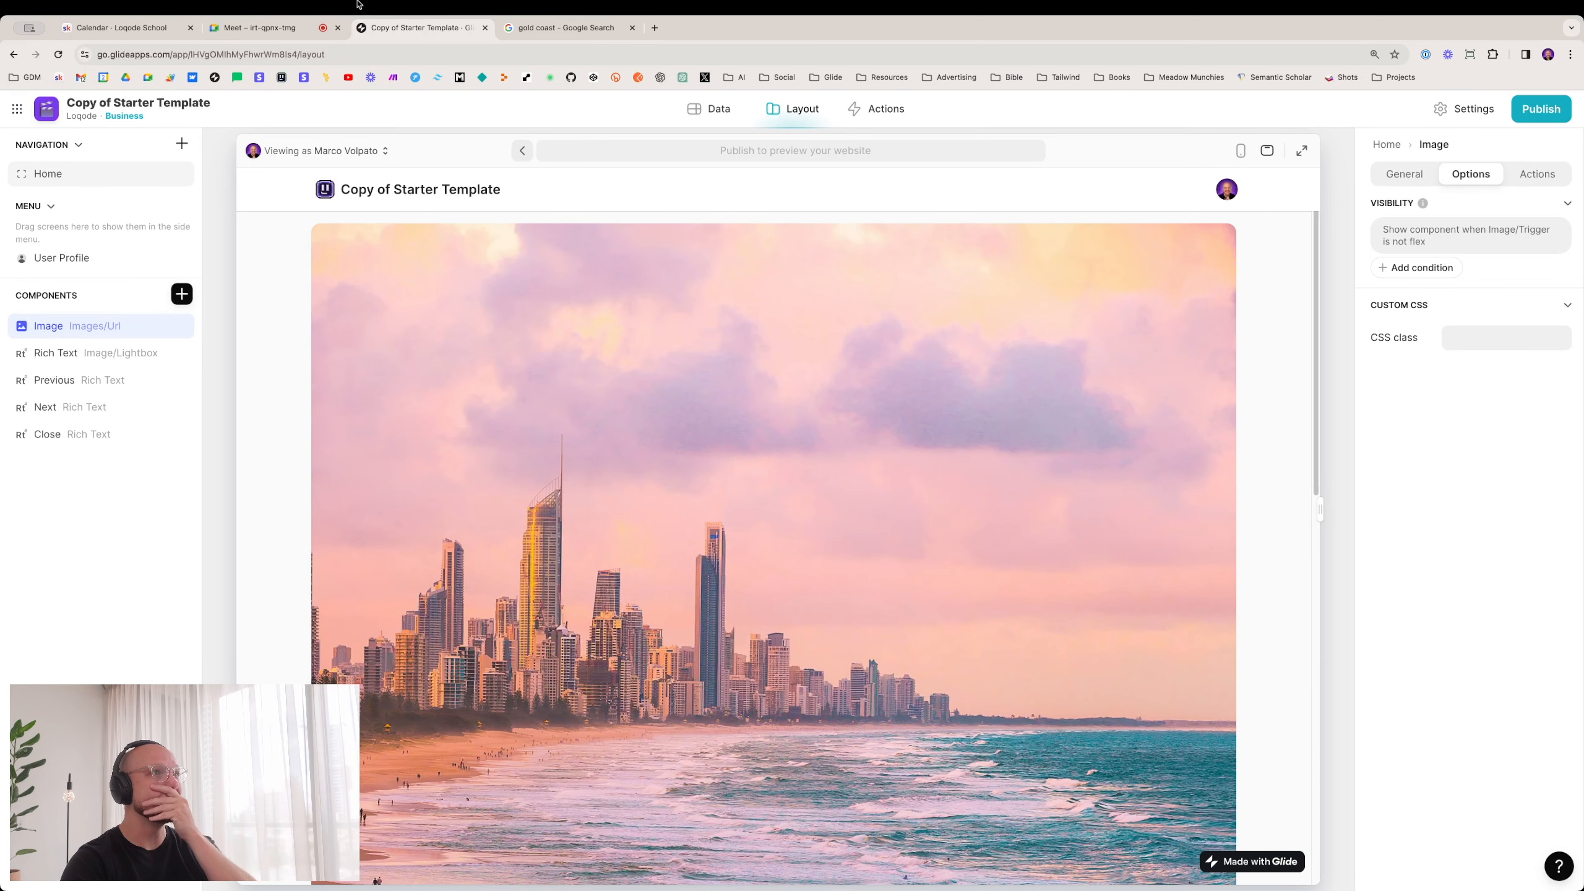
# Step: Switch to the Google Meet call
pyautogui.click(265, 28)
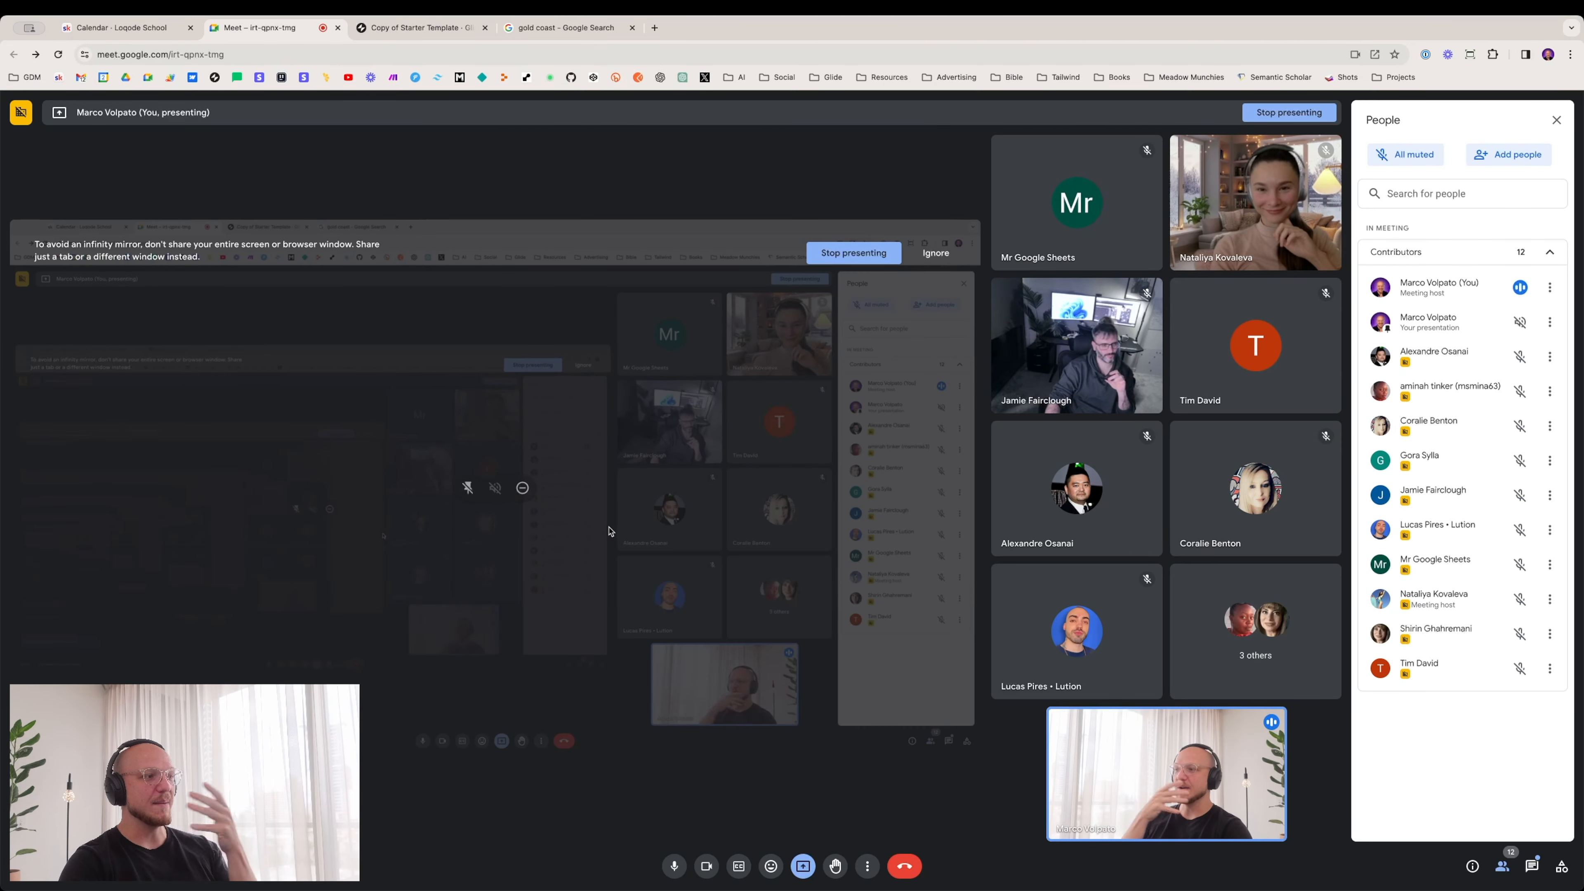